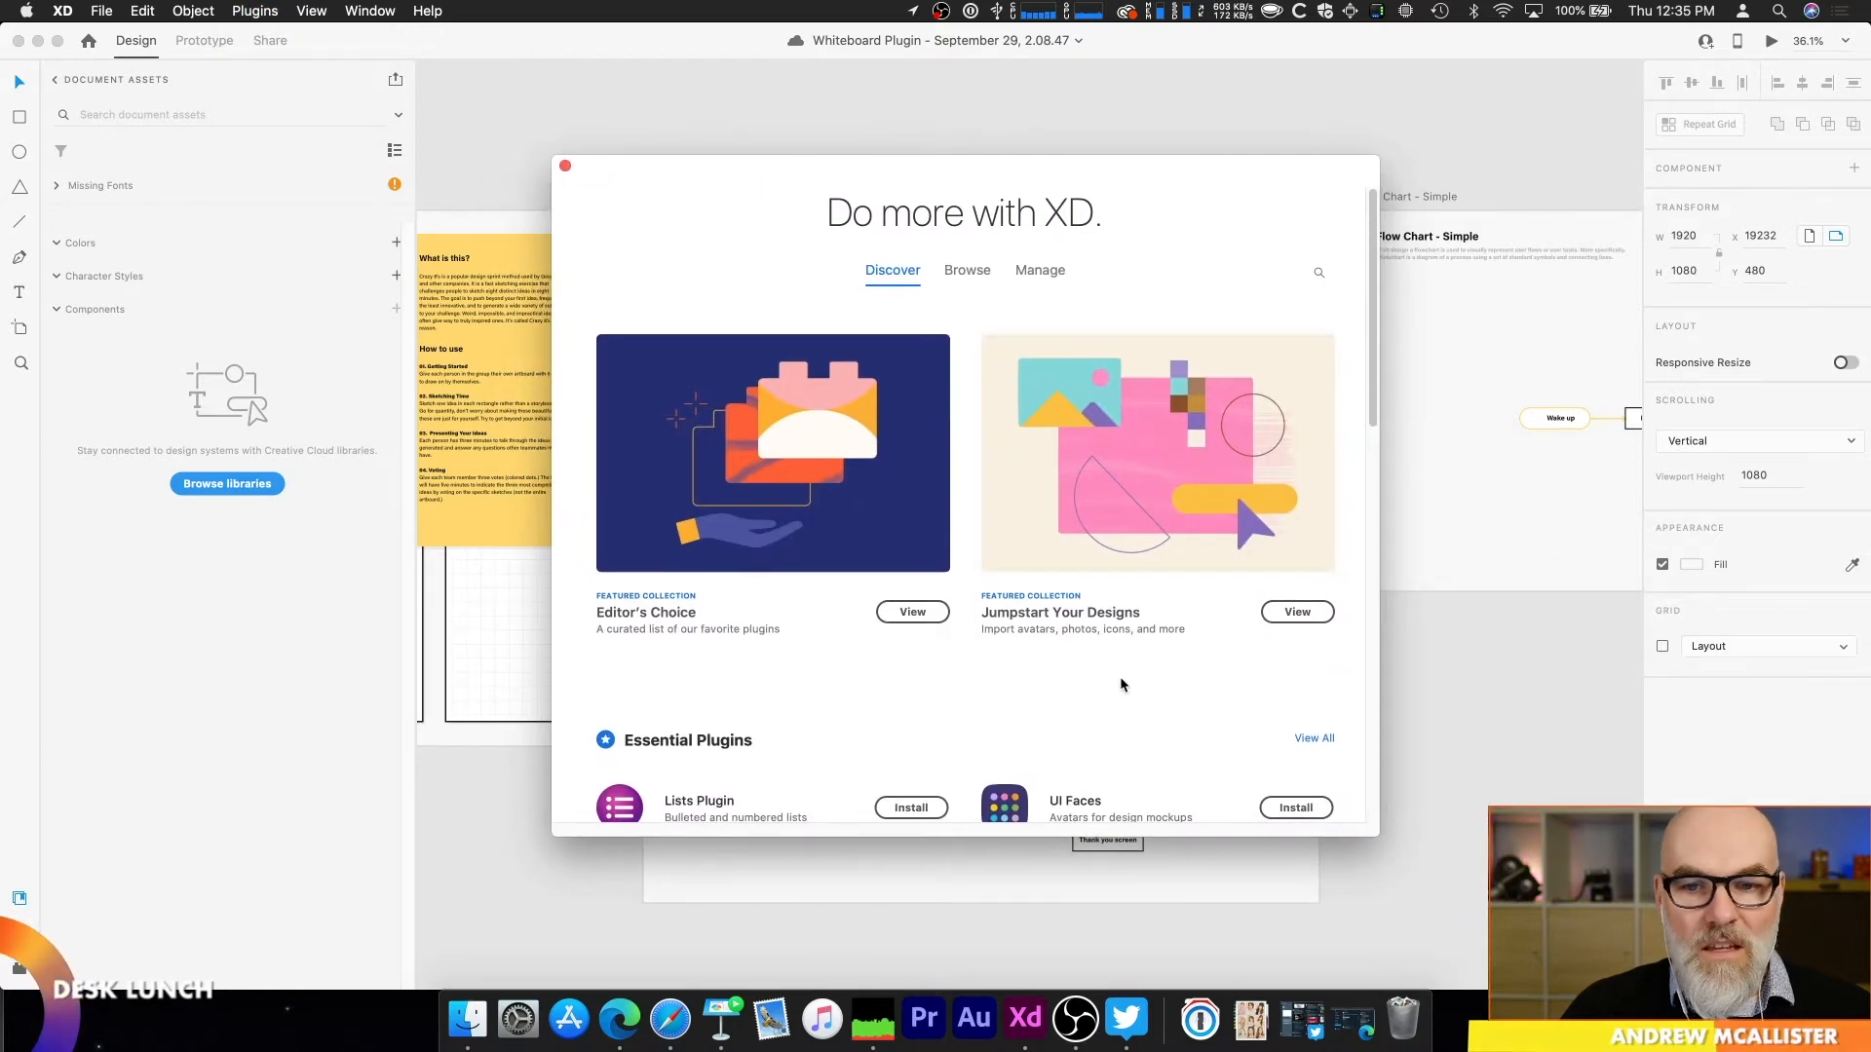
Step: Search the plugin marketplace for "whiteboard", check the management options of the Whiteboard plugin, and close the marketplace
{"action": "left_click", "coordinate": [1320, 279]}
{"action": "type", "text": "whiteboard"}
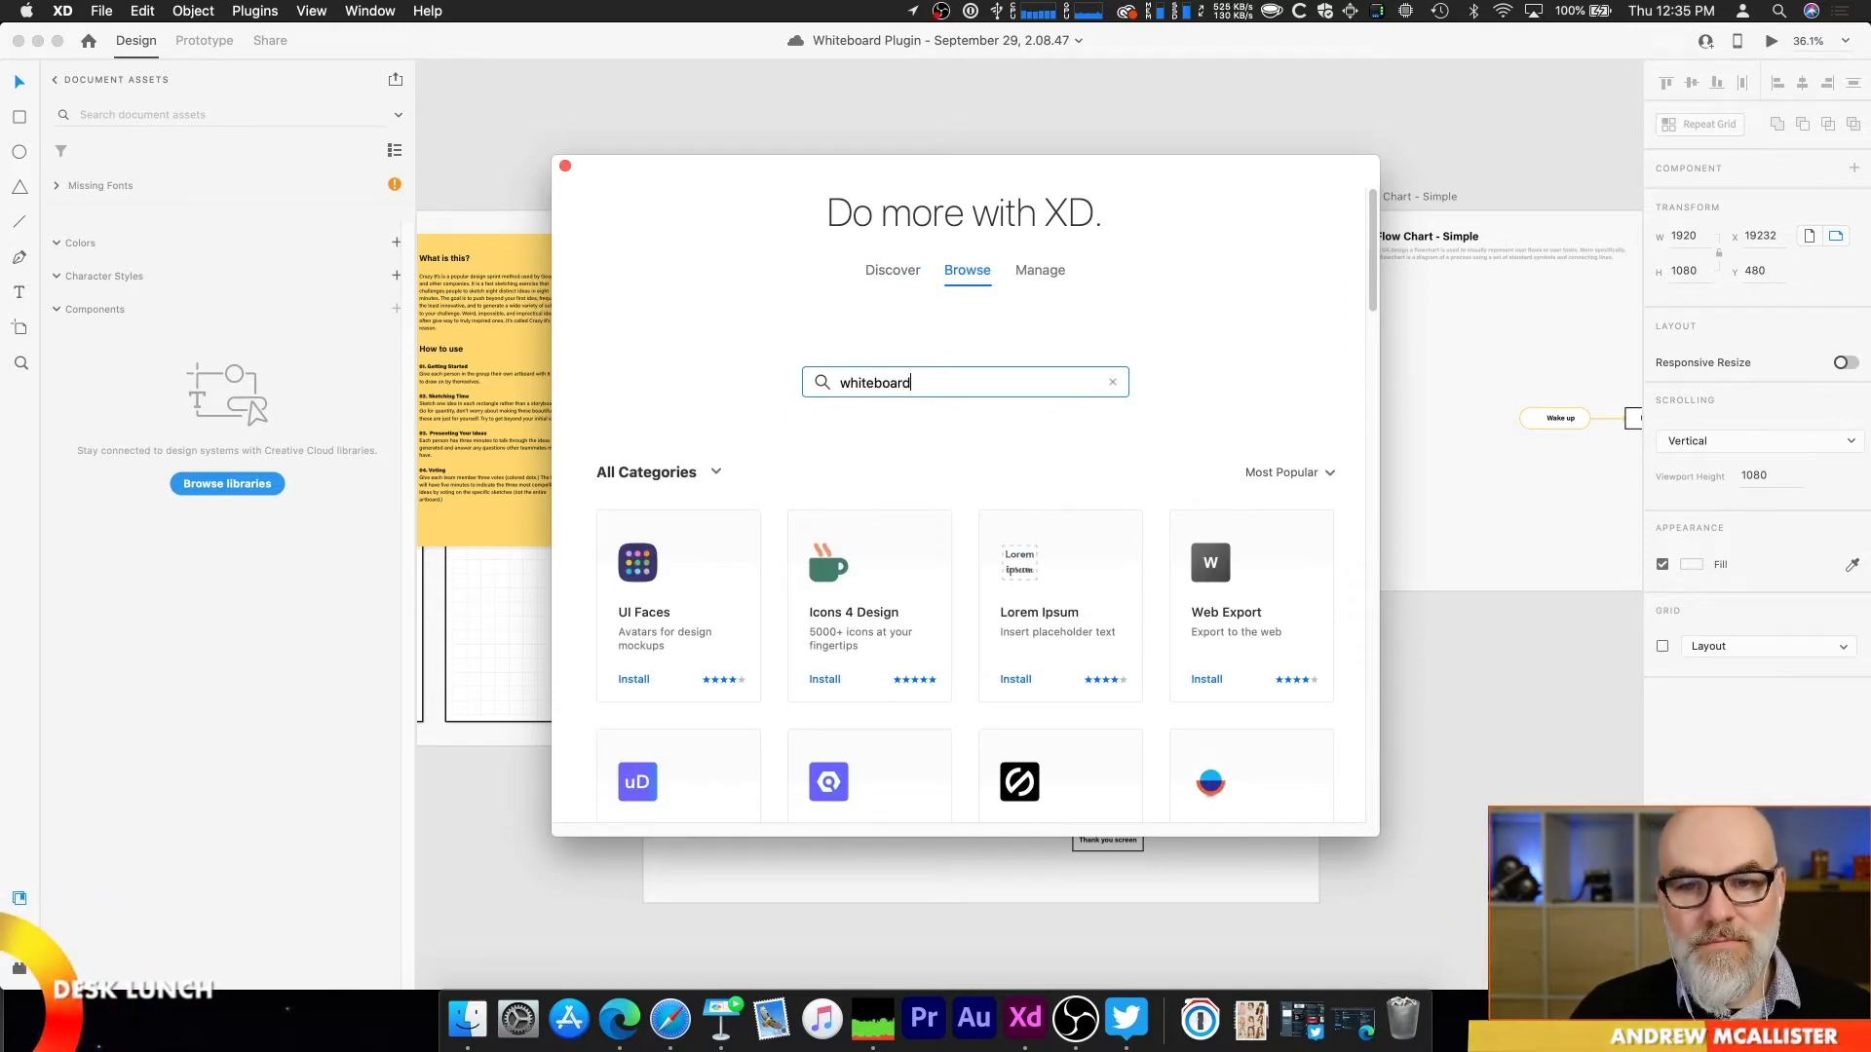
{"action": "key", "text": "Return"}
{"action": "mouse_move", "coordinate": [716, 651]}
{"action": "left_click", "coordinate": [654, 680]}
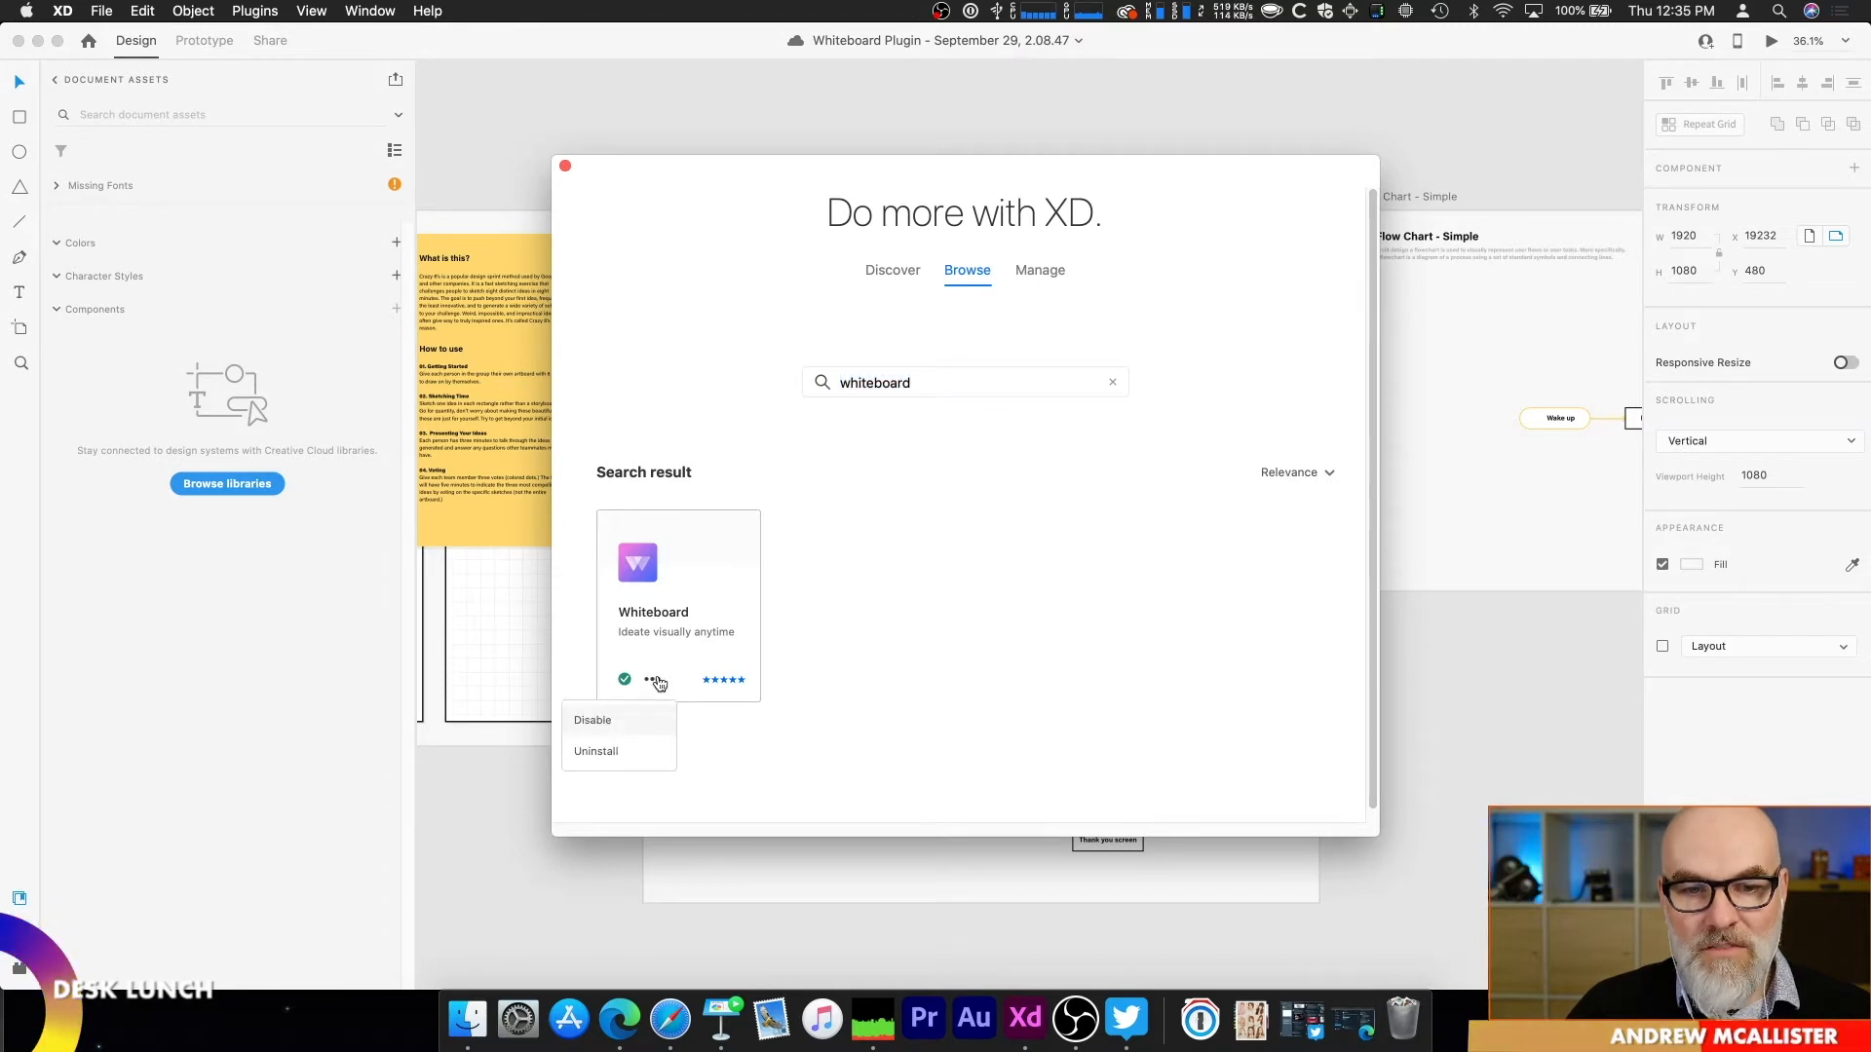
{"action": "left_click", "coordinate": [992, 531]}
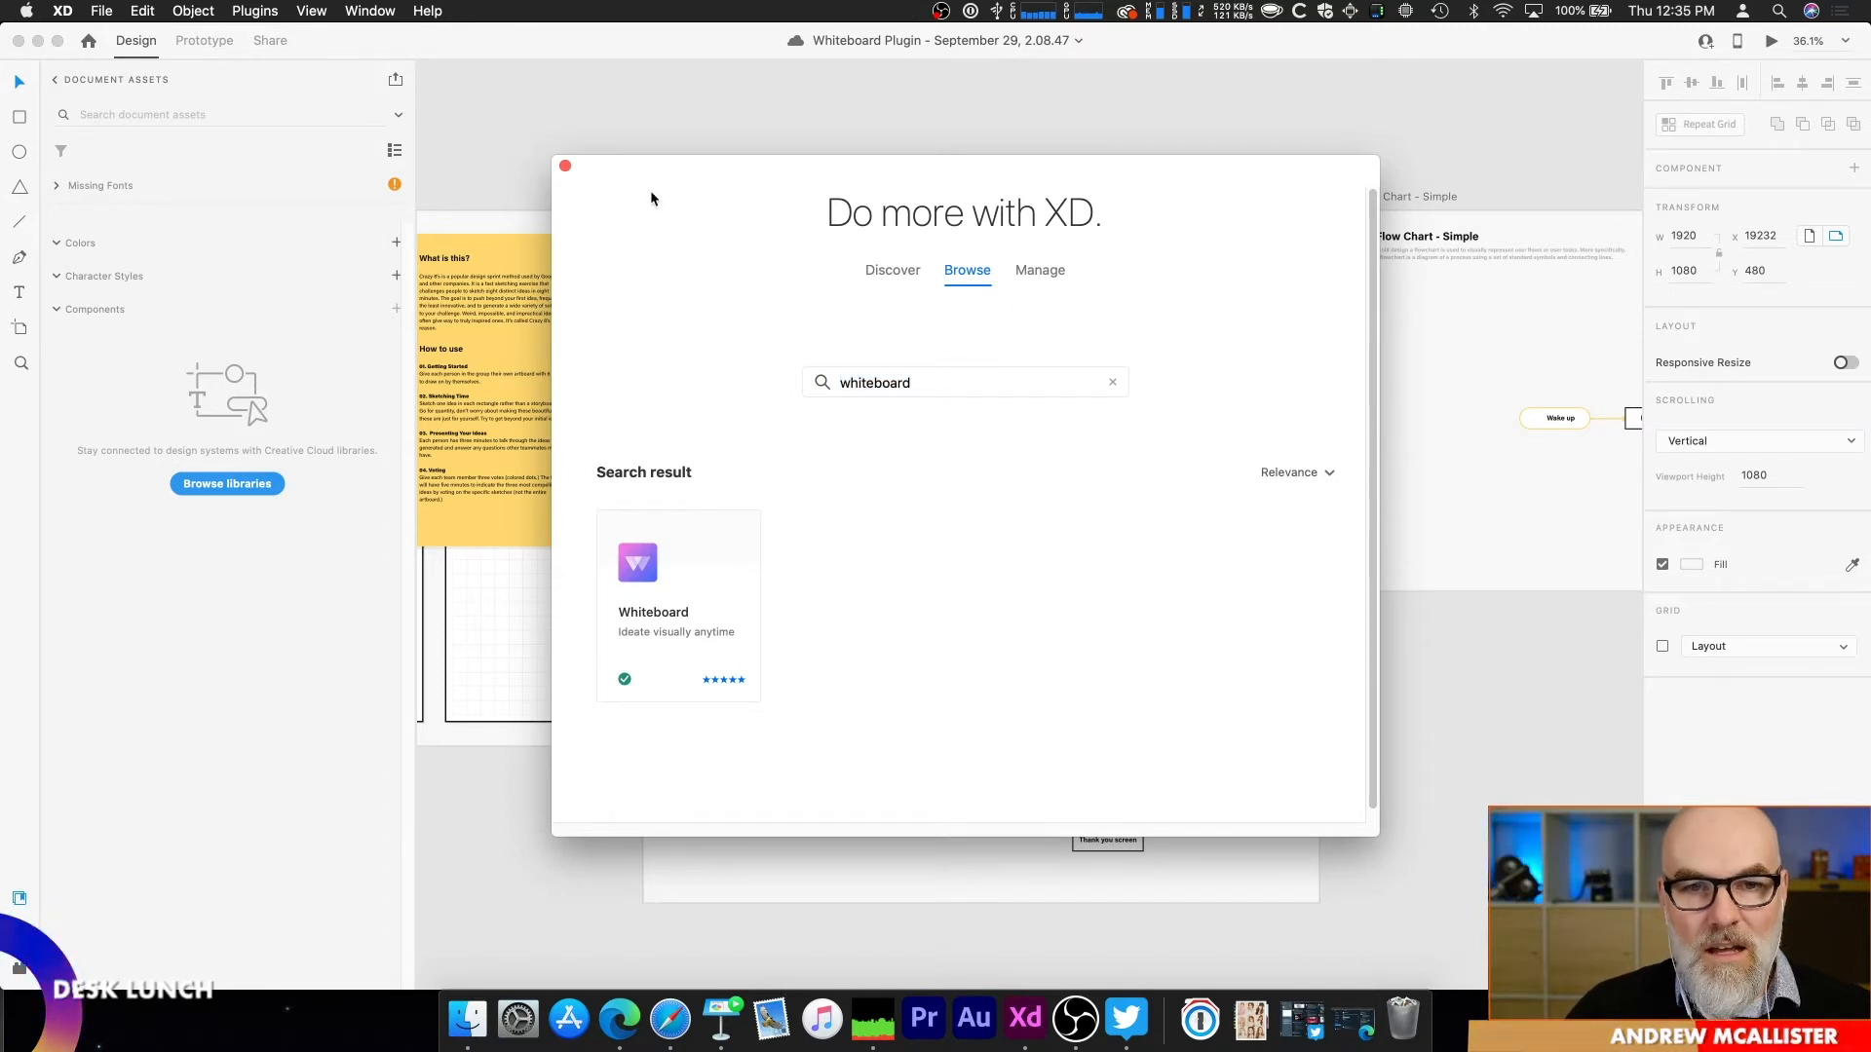
{"action": "left_click", "coordinate": [565, 168]}
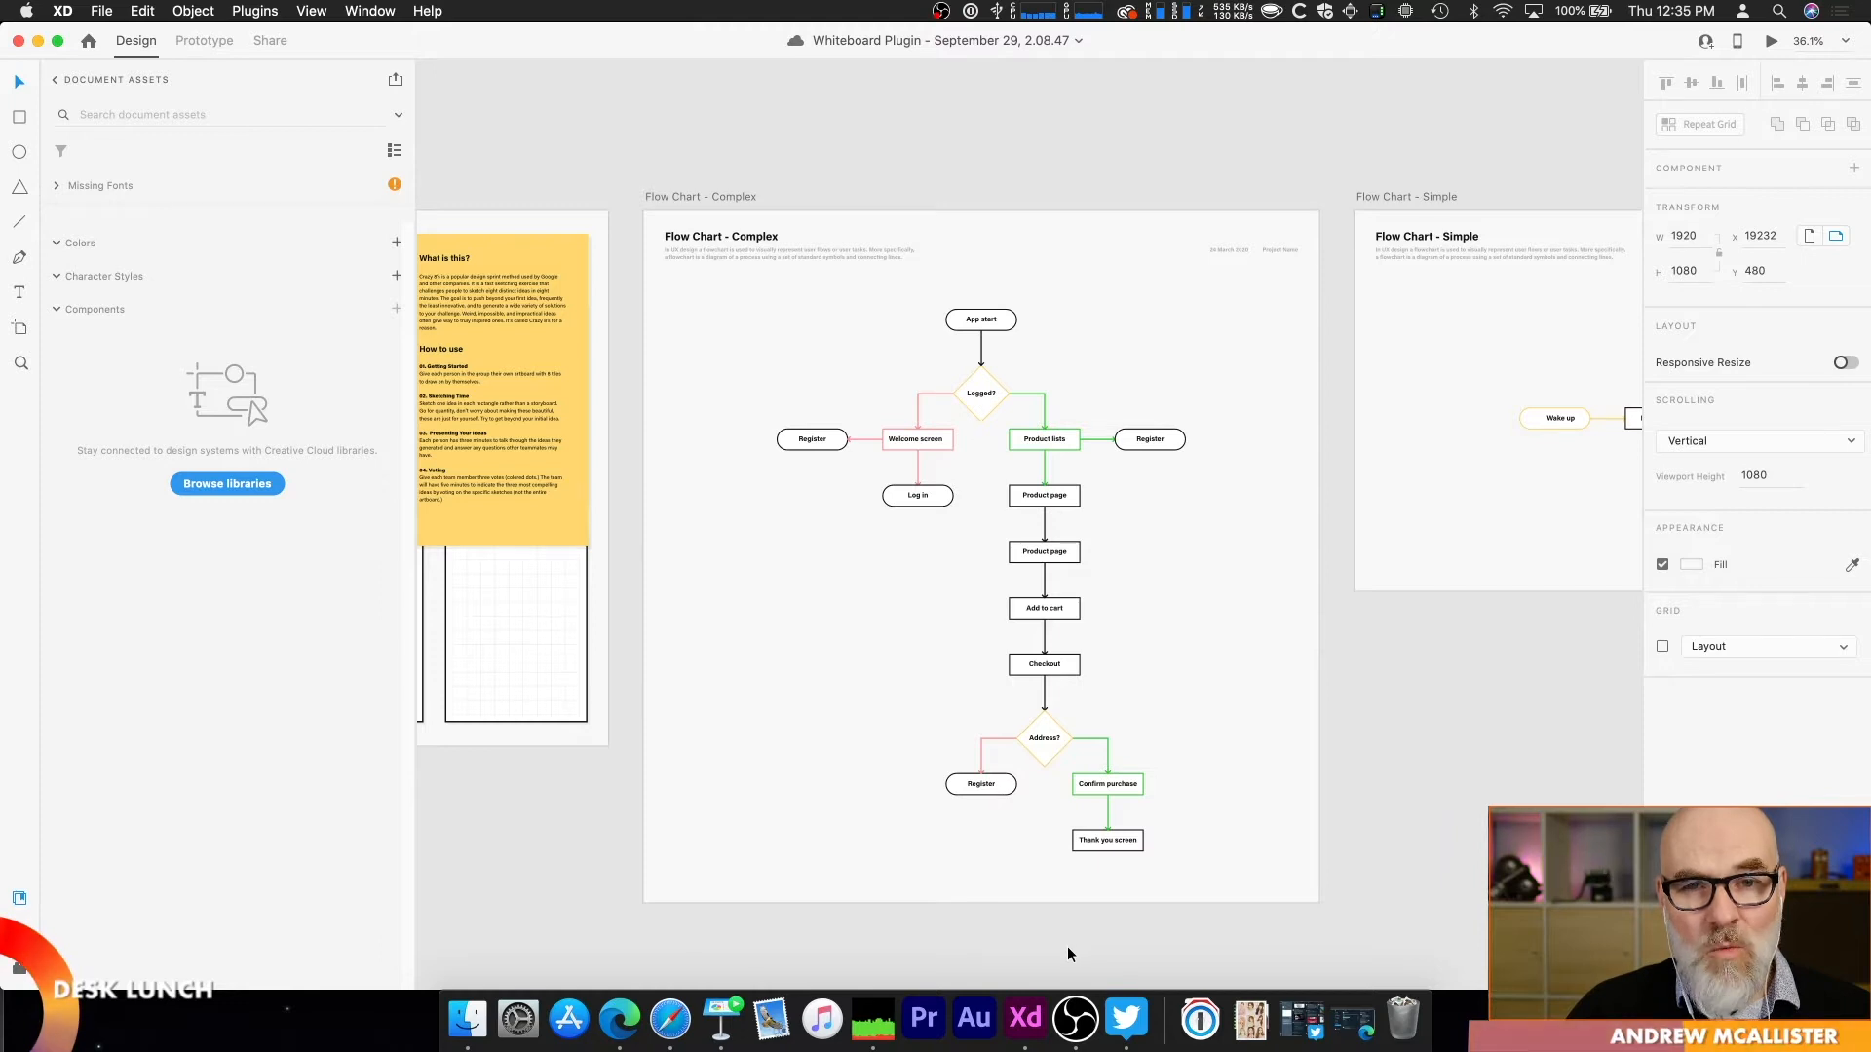
Step: Switch to Microsoft Edge and read through the Whiteboard plugin's Adobe Spark page down to the Covid-19 response section
{"action": "left_click", "coordinate": [632, 1025]}
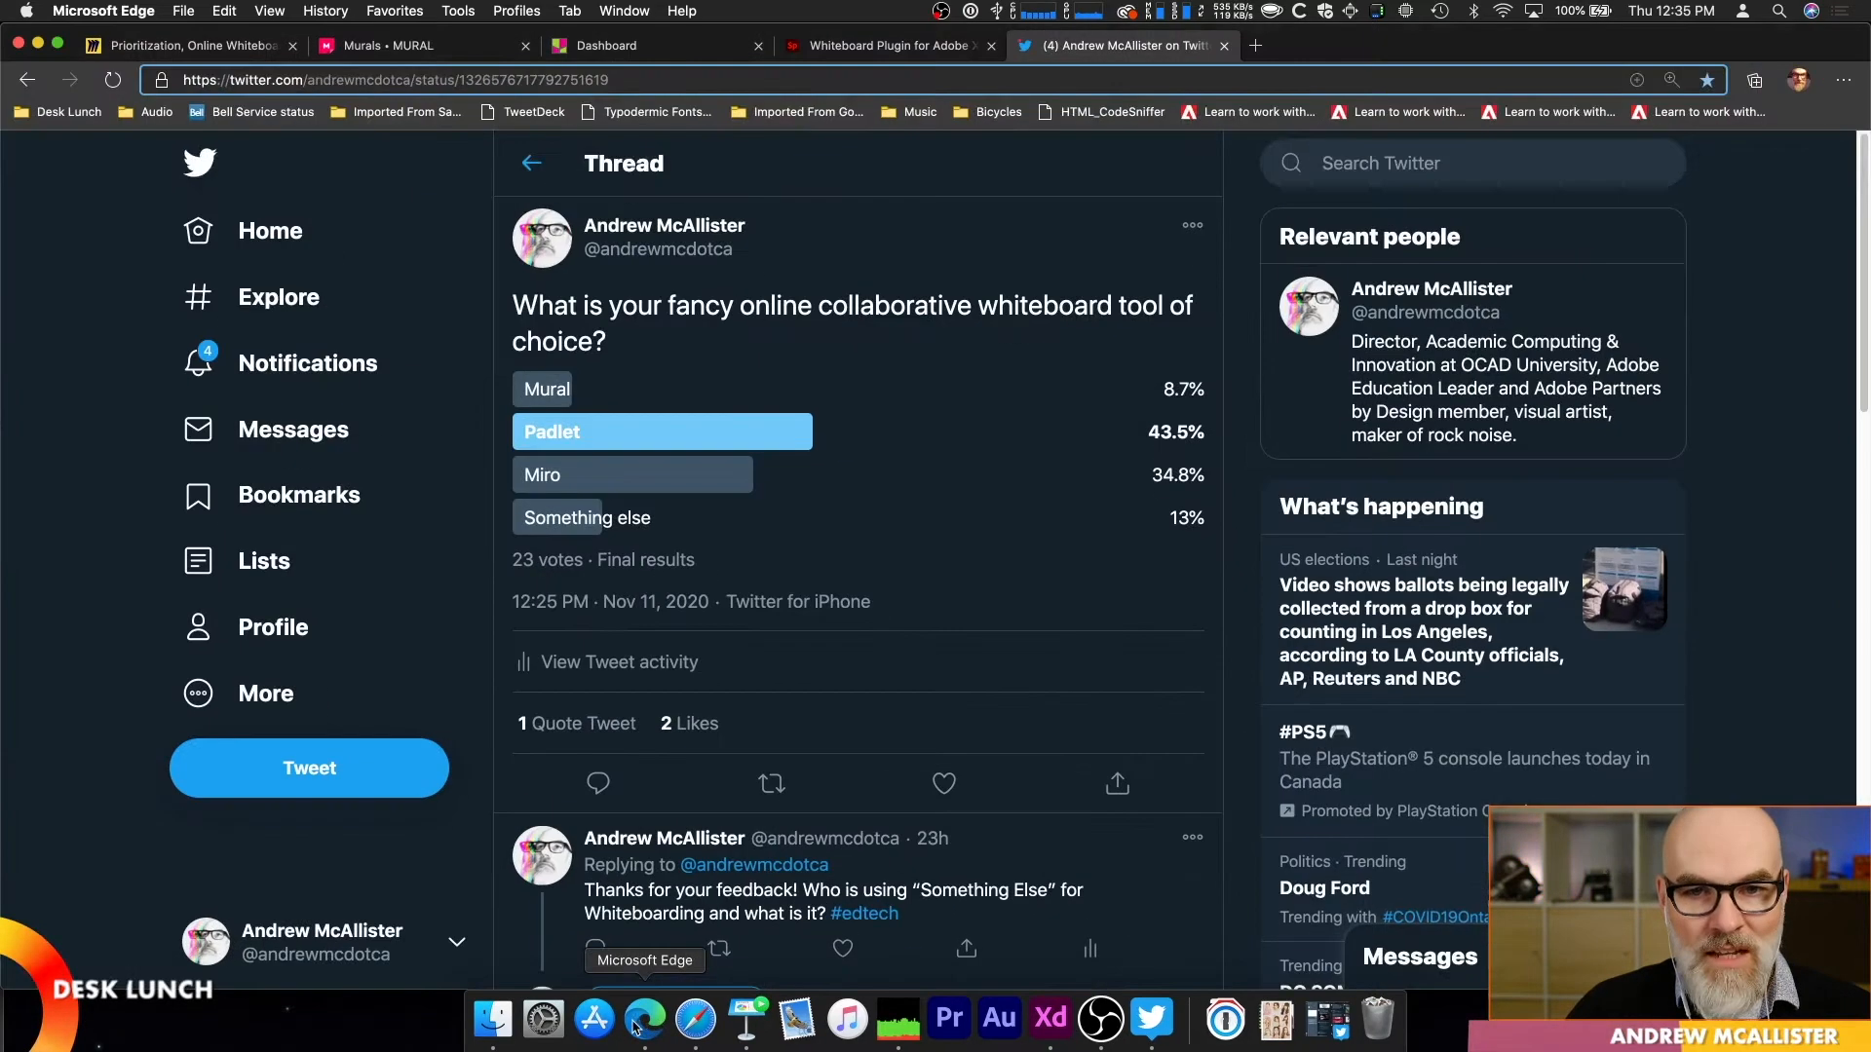
{"action": "left_click", "coordinate": [860, 49]}
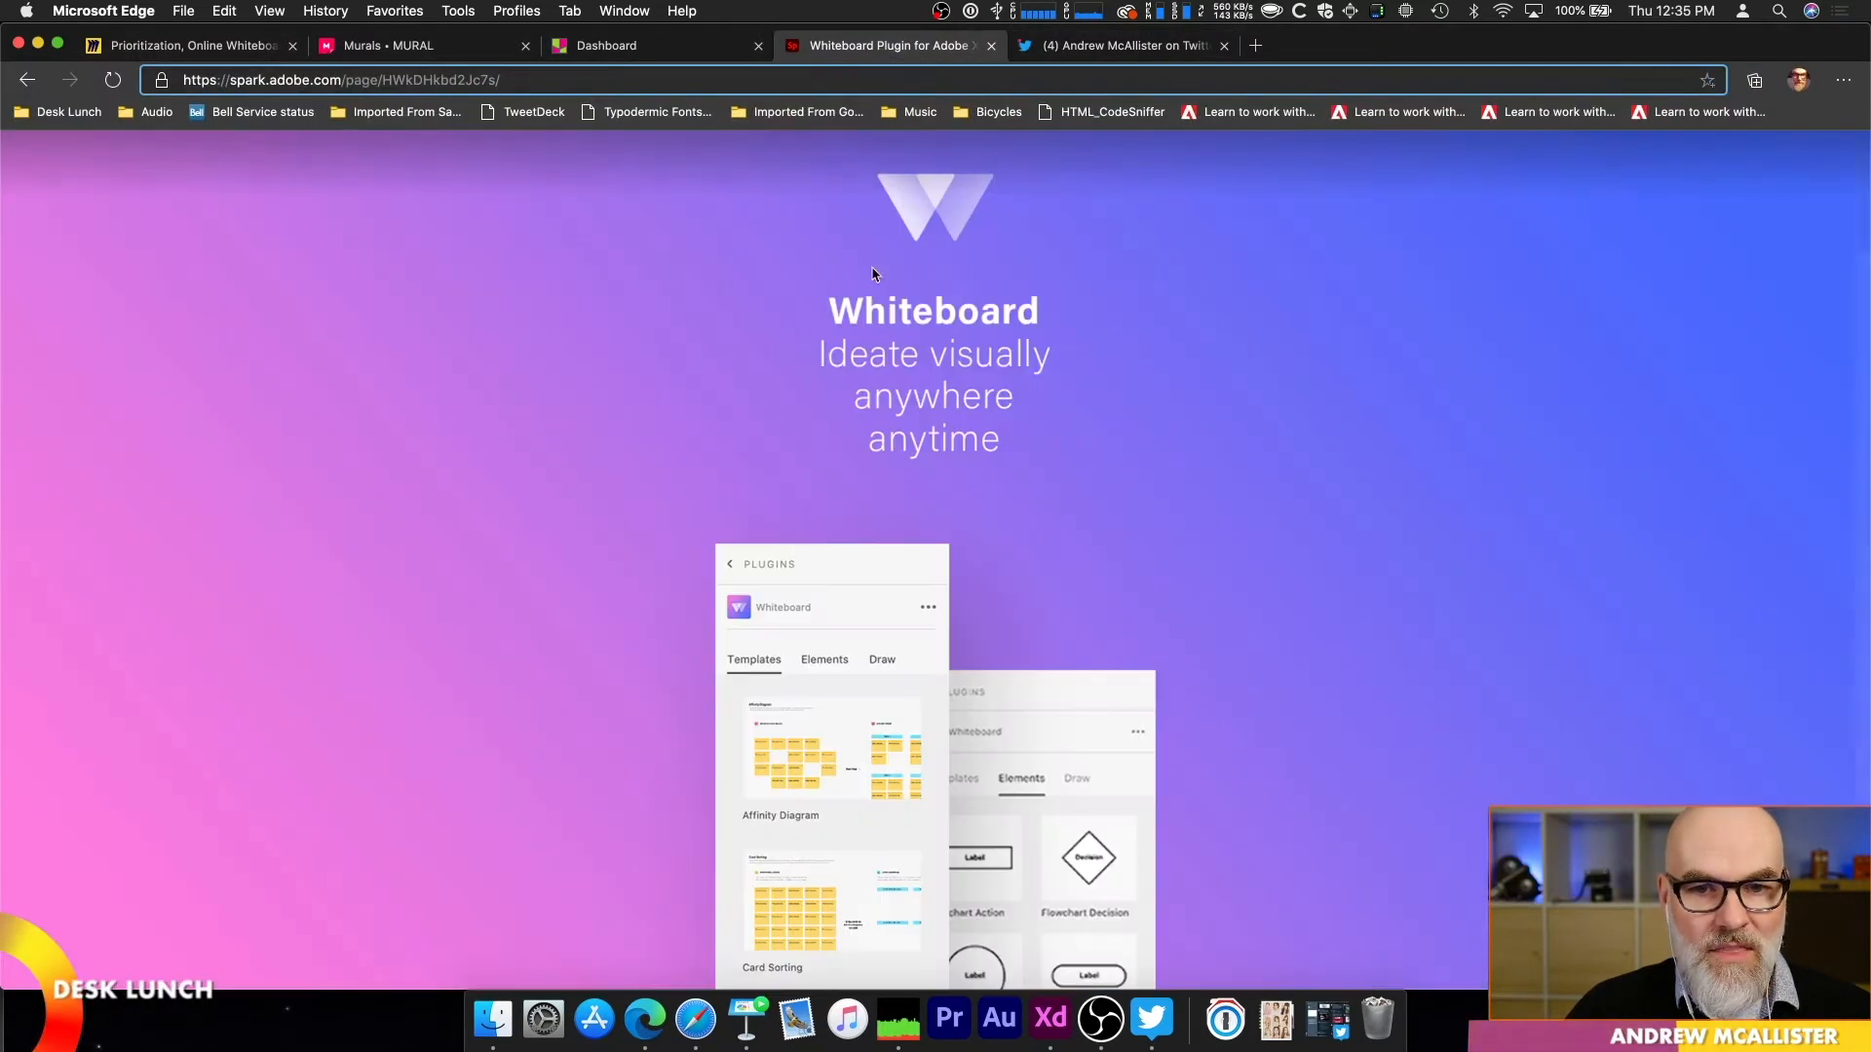
{"action": "scroll", "coordinate": [856, 514], "scroll_direction": "down", "scroll_amount": 3}
{"action": "scroll", "coordinate": [855, 510], "scroll_direction": "down", "scroll_amount": 2}
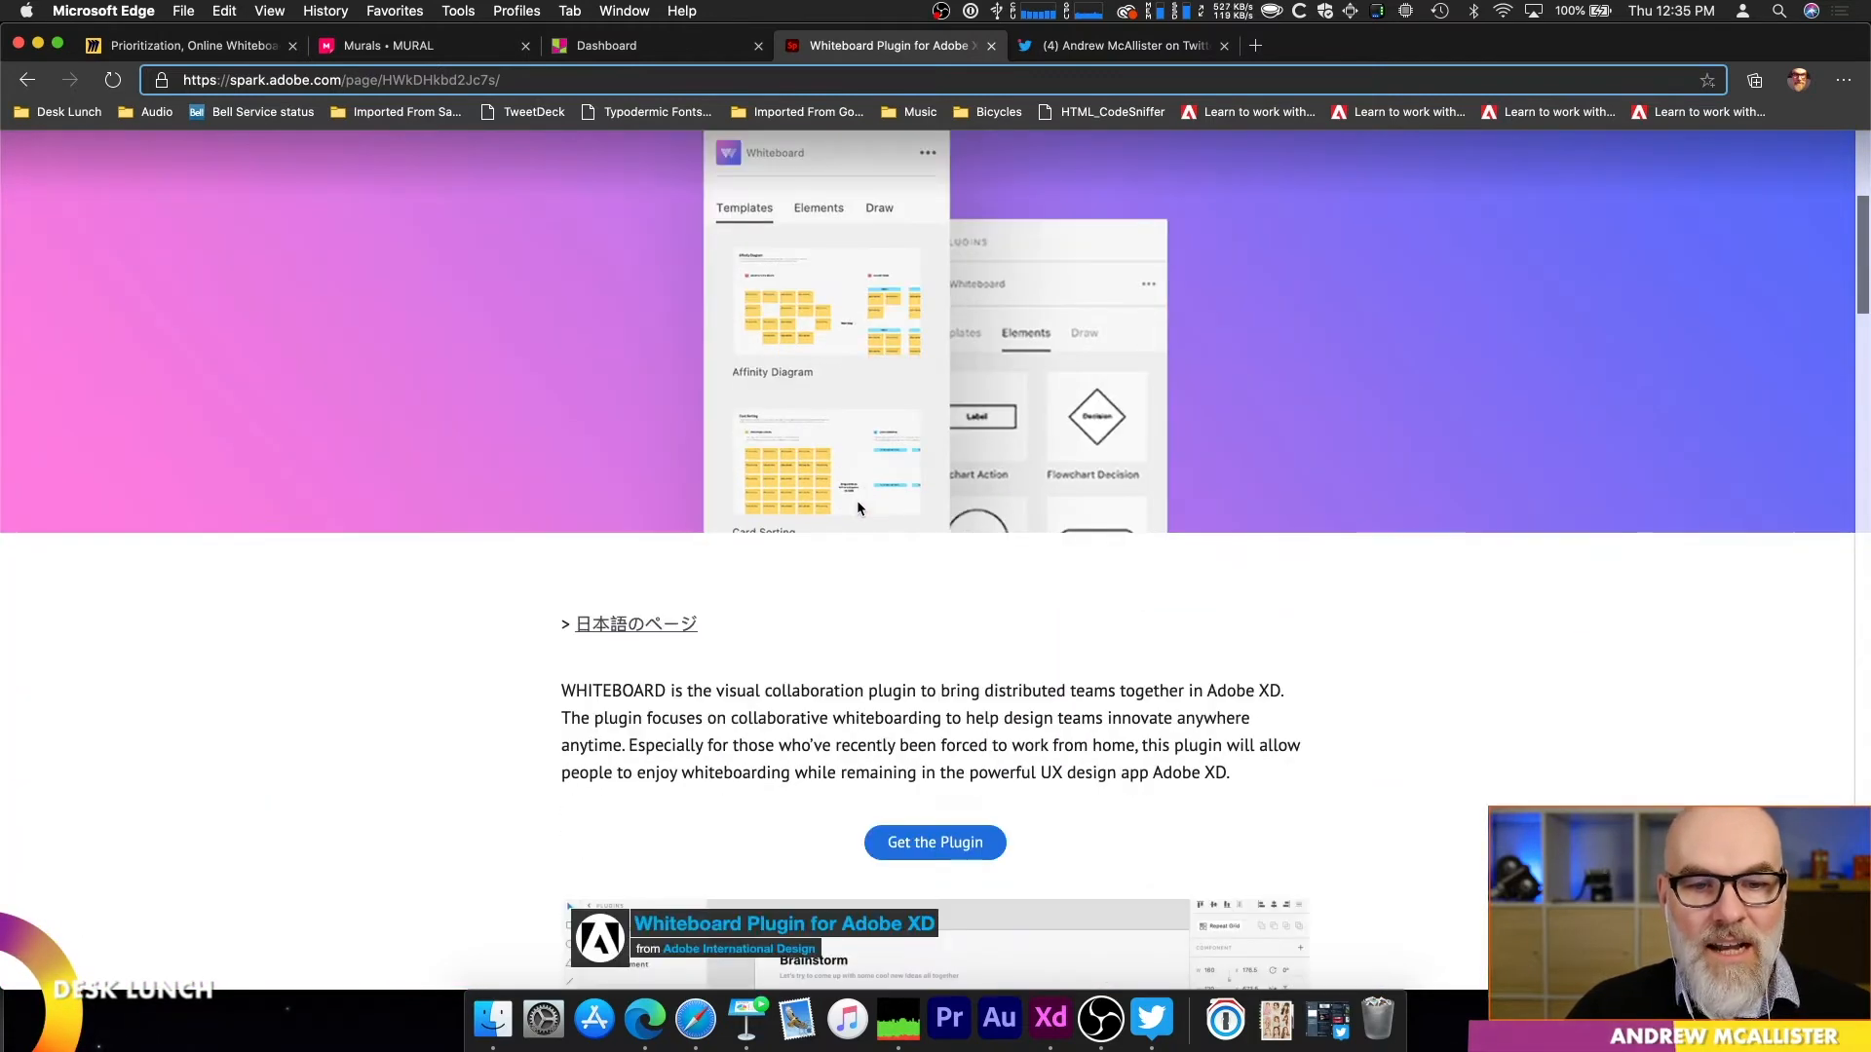
{"action": "scroll", "coordinate": [857, 507], "scroll_direction": "down", "scroll_amount": 6}
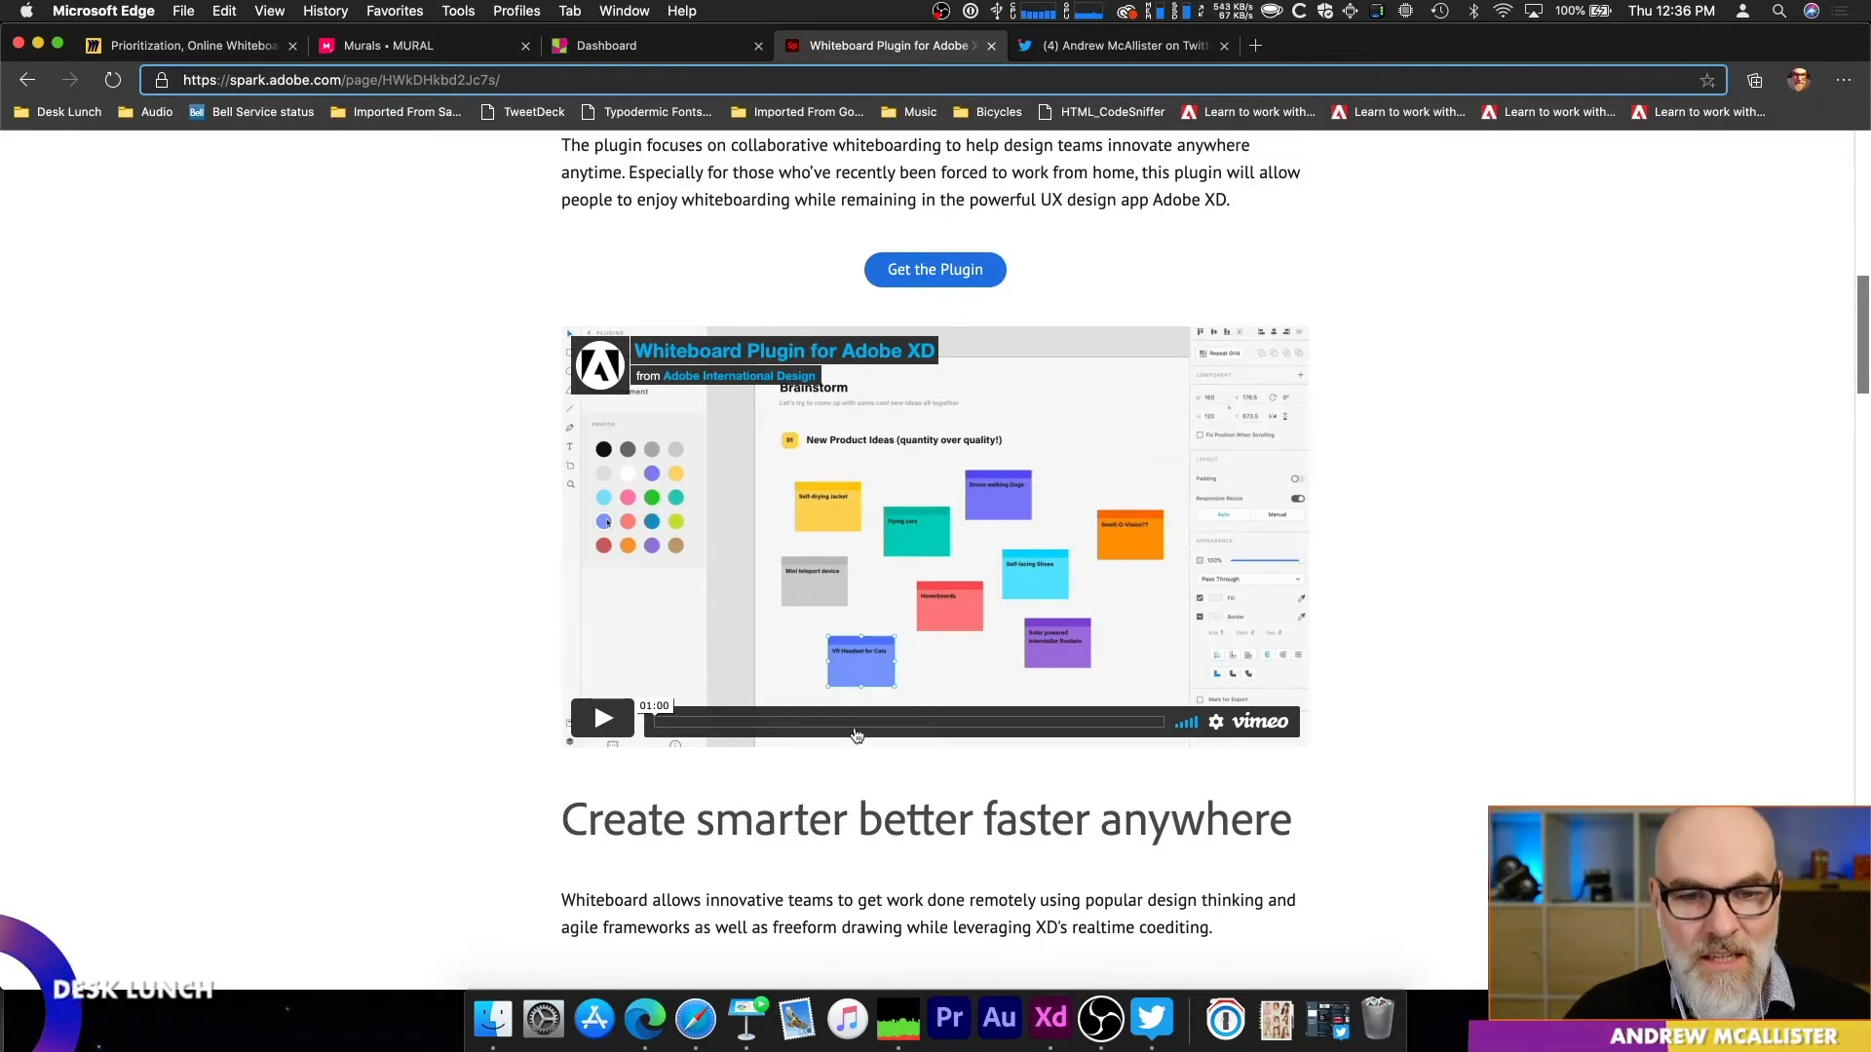
{"action": "scroll", "coordinate": [843, 733], "scroll_direction": "down", "scroll_amount": 12}
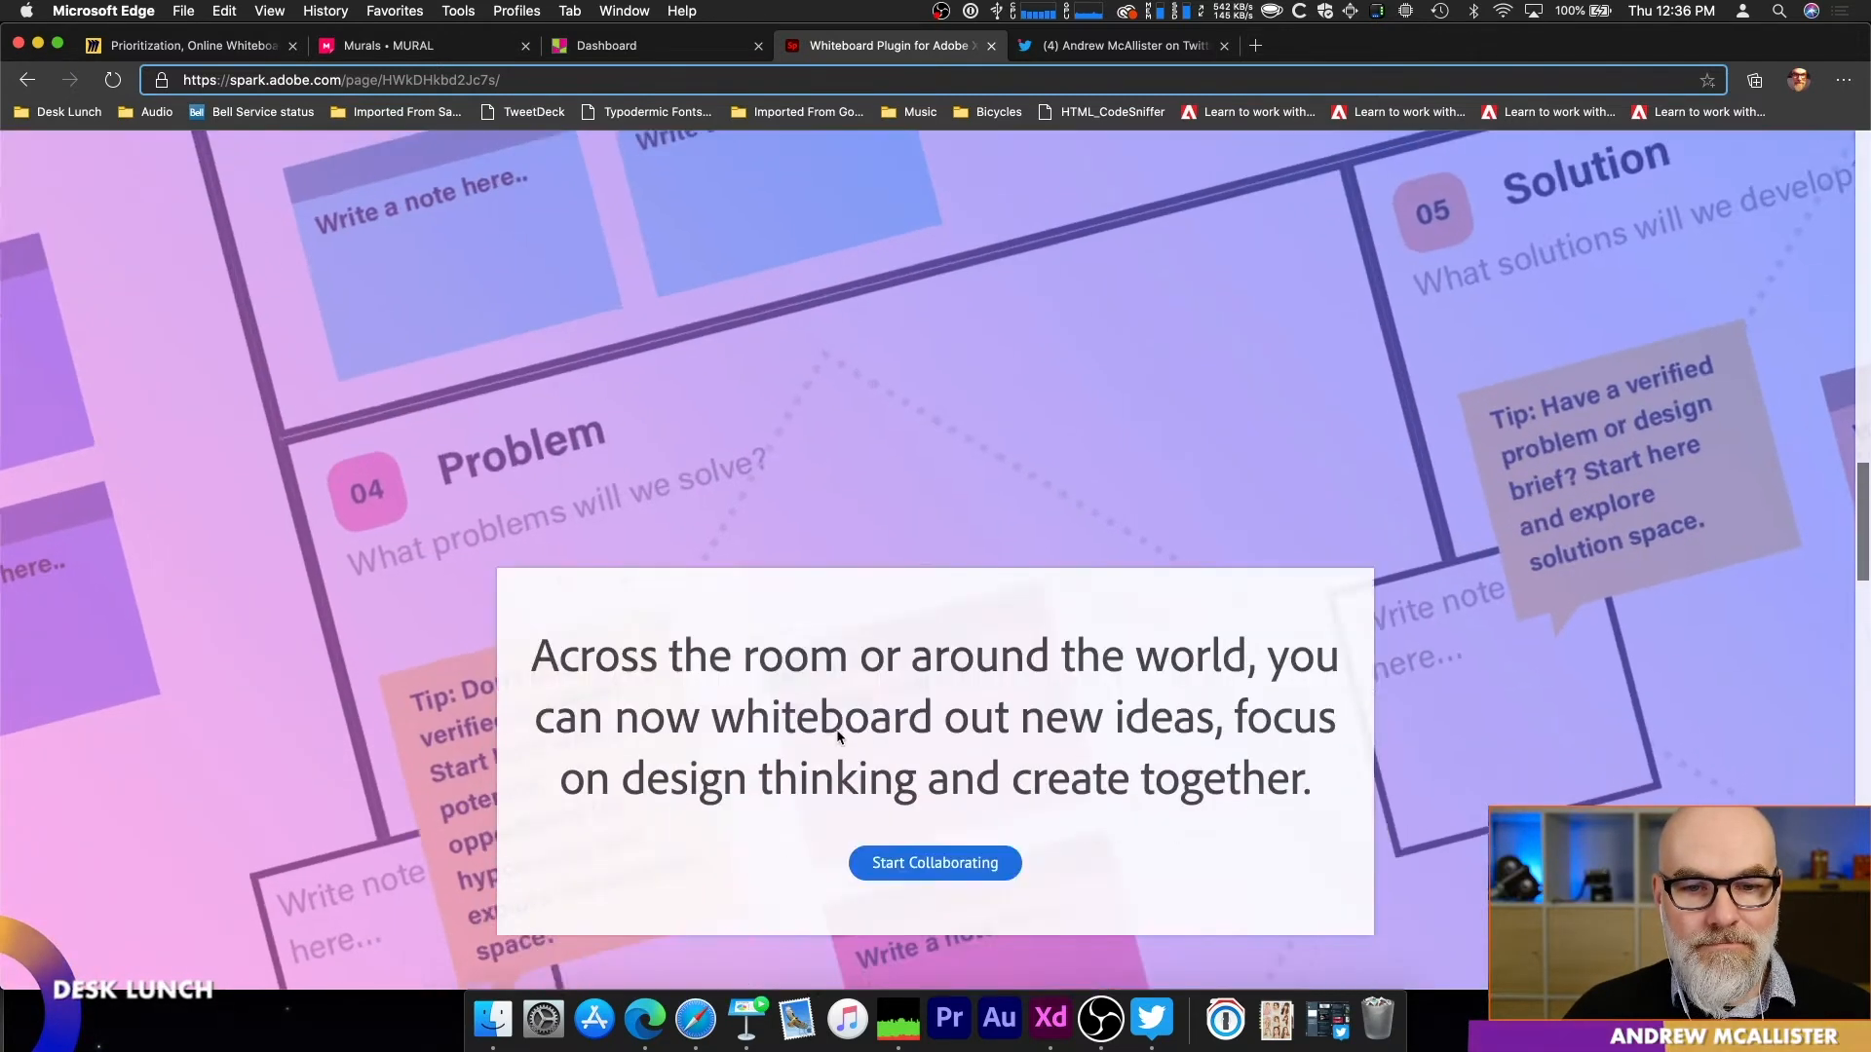
{"action": "scroll", "coordinate": [838, 735], "scroll_direction": "down", "scroll_amount": 8}
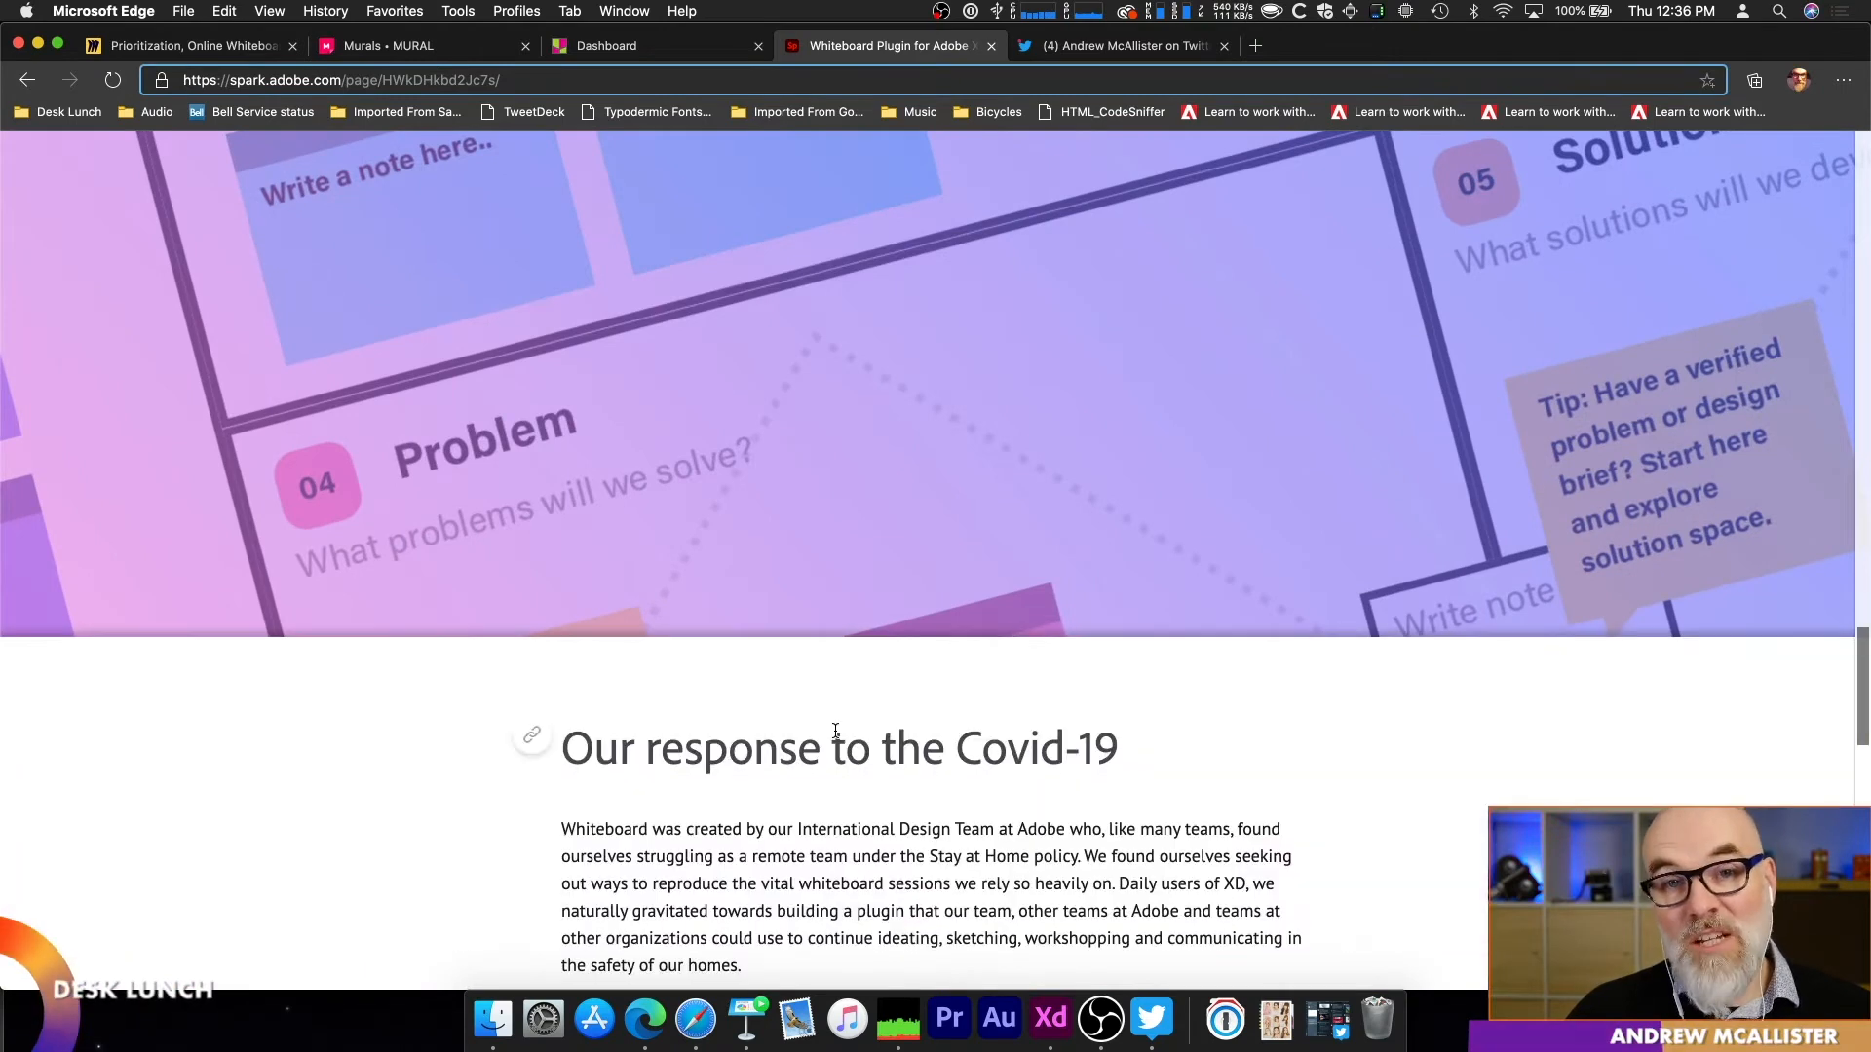
{"action": "scroll", "coordinate": [835, 732], "scroll_direction": "down", "scroll_amount": 5}
Step: Copy the web address of the Whiteboard plugin page
{"action": "double_click", "coordinate": [410, 68]}
{"action": "left_click", "coordinate": [410, 67]}
{"action": "triple_click", "coordinate": [410, 67]}
{"action": "key", "text": "super+c"}
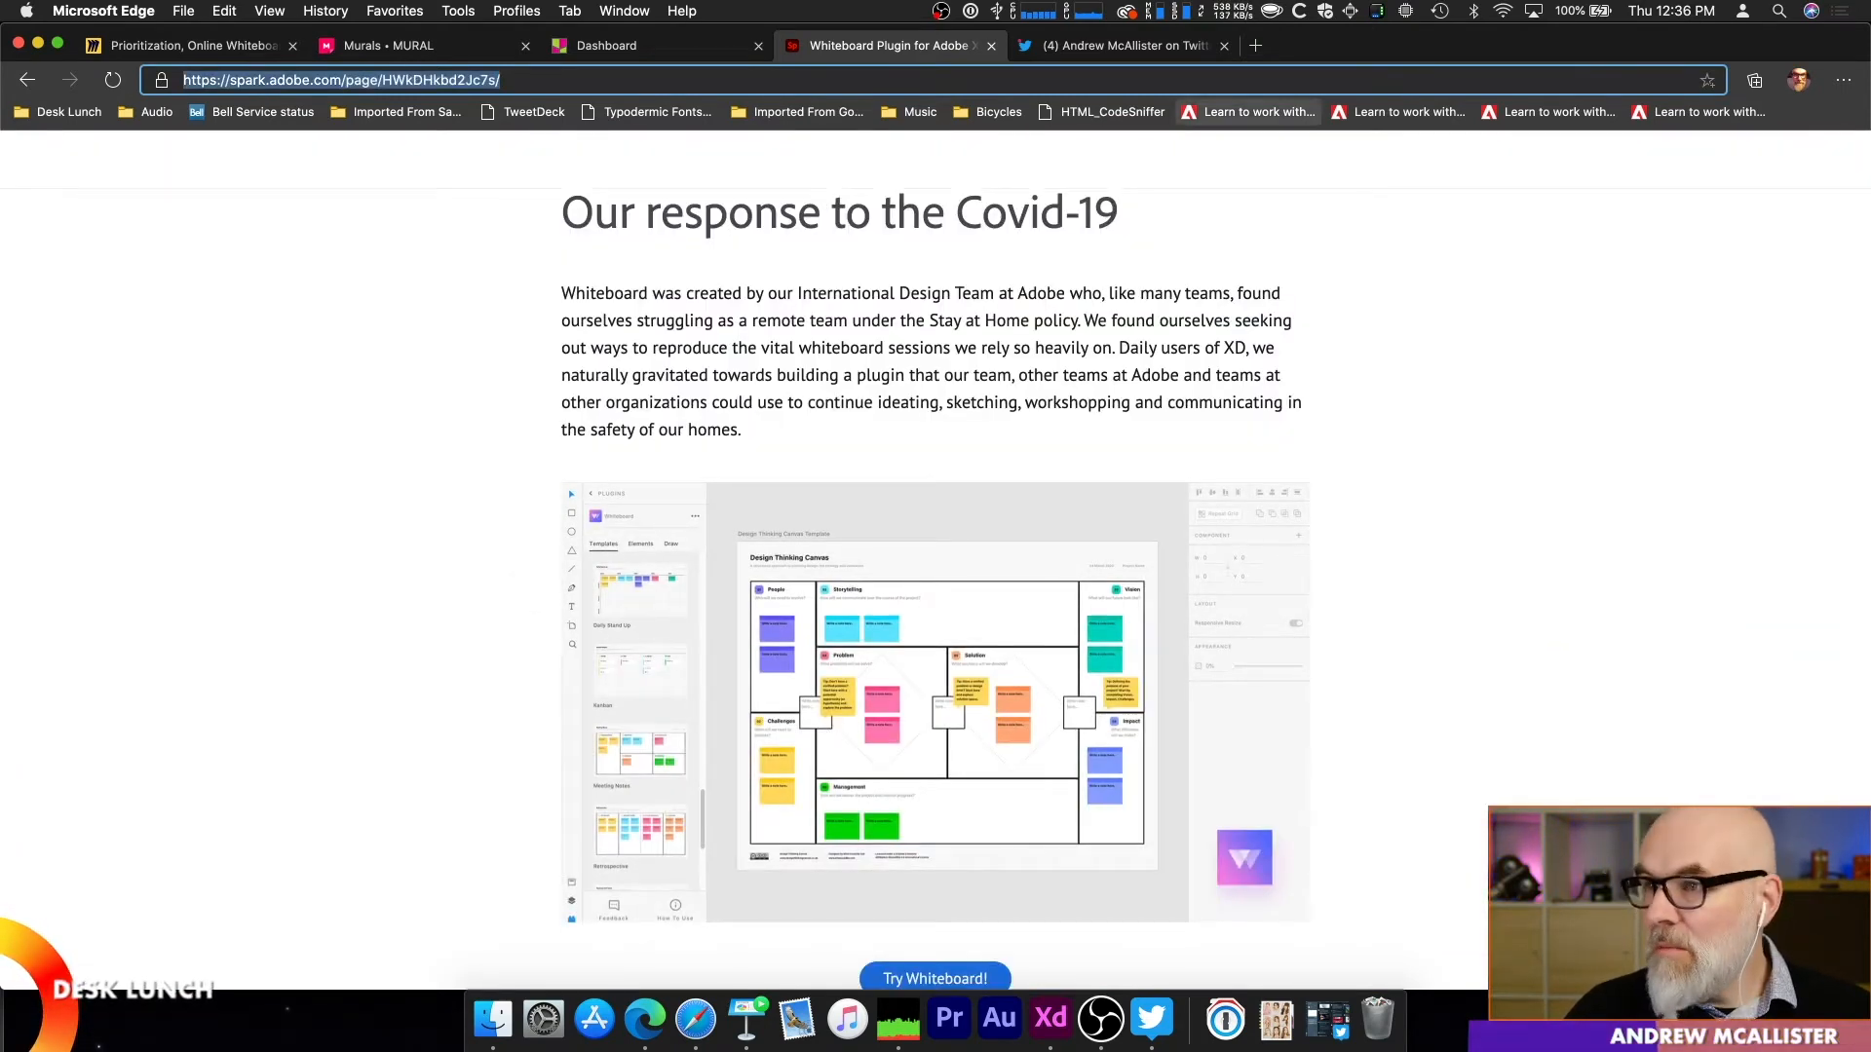
Step: Switch back to the Whiteboard Plugin document in Adobe XD and open the Whiteboard plugin
{"action": "key", "text": "super+Tab"}
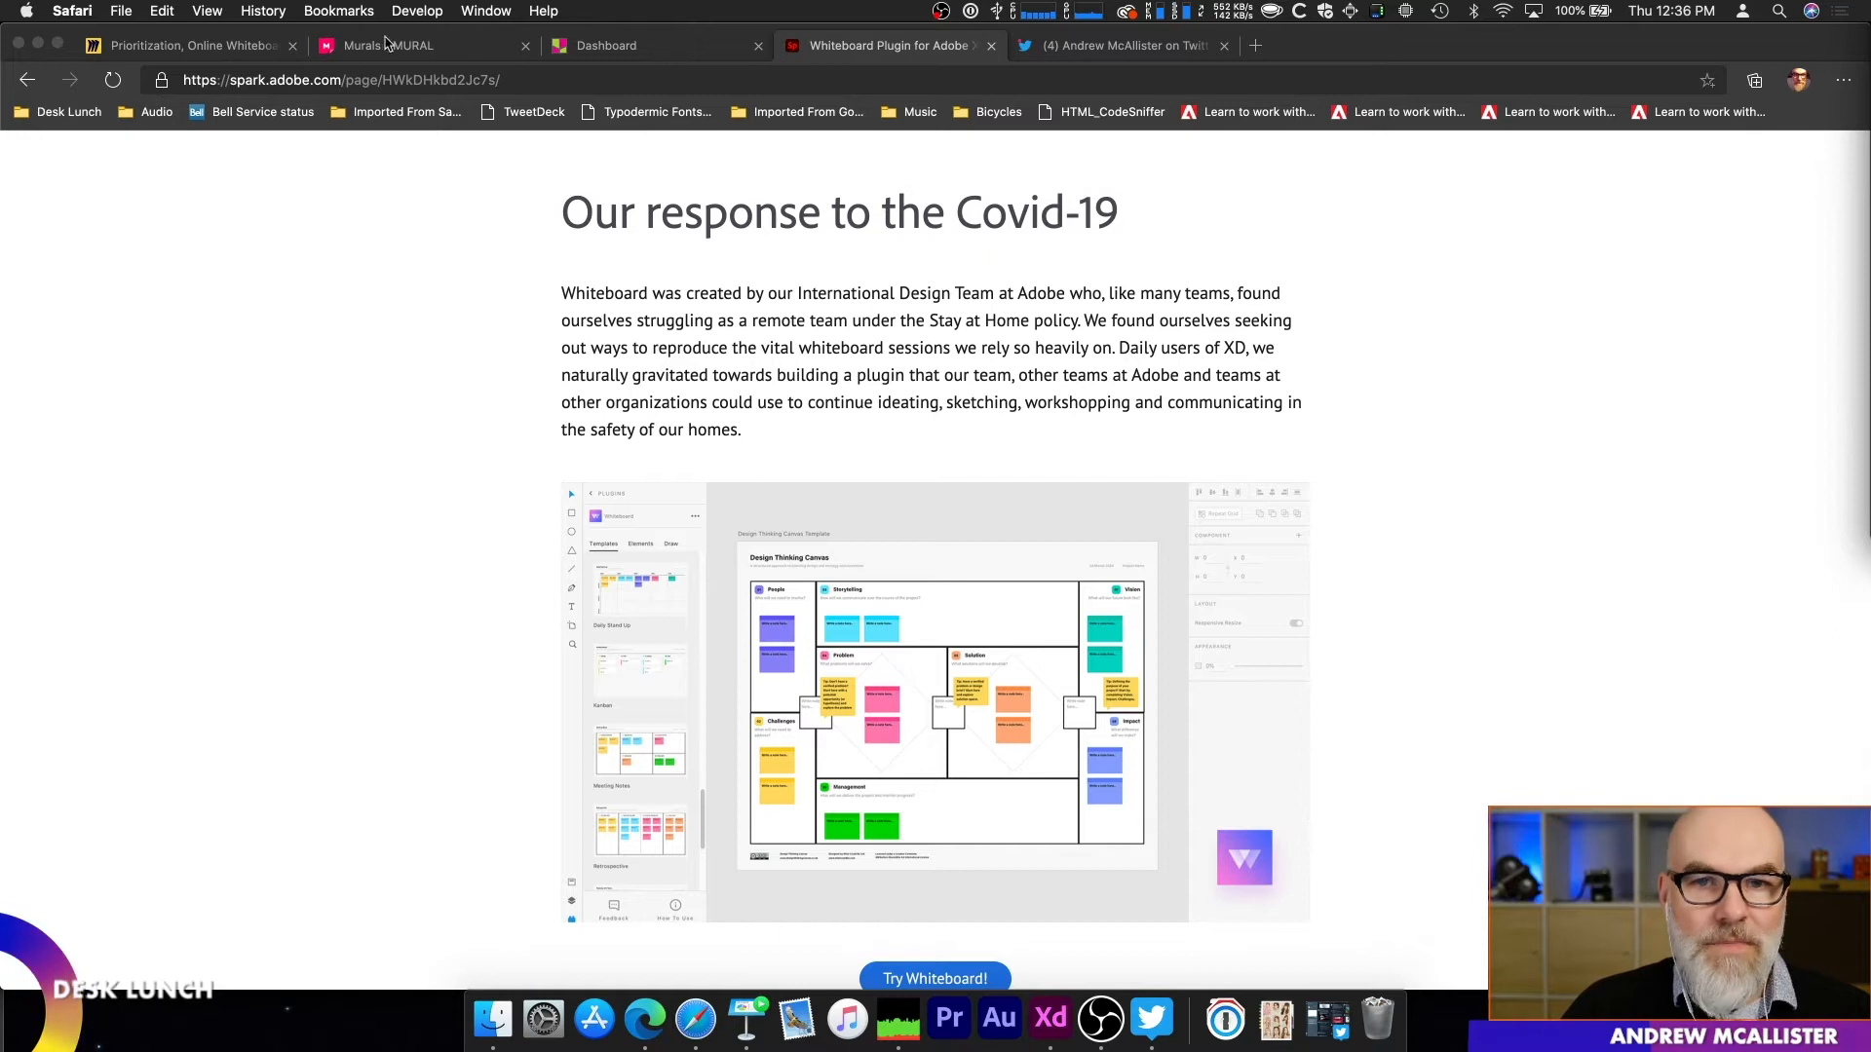
{"action": "left_click", "coordinate": [38, 45]}
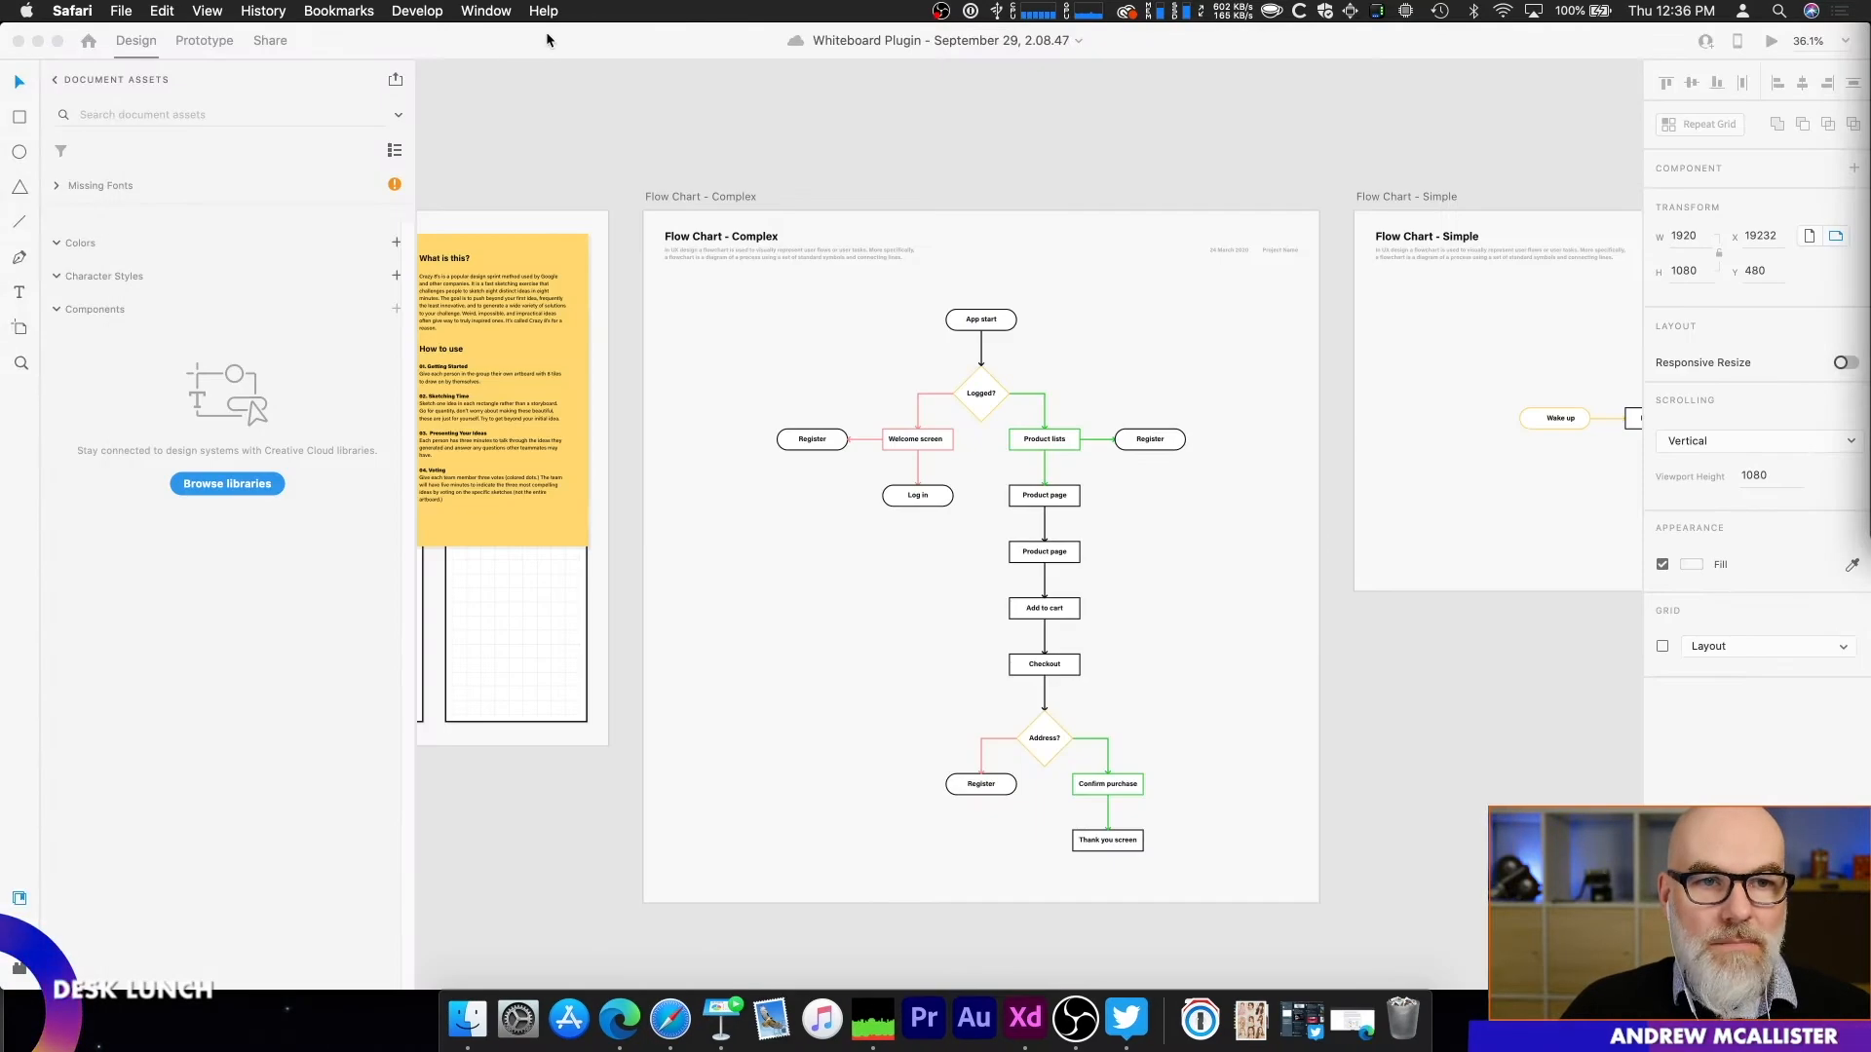
{"action": "left_click", "coordinate": [313, 39]}
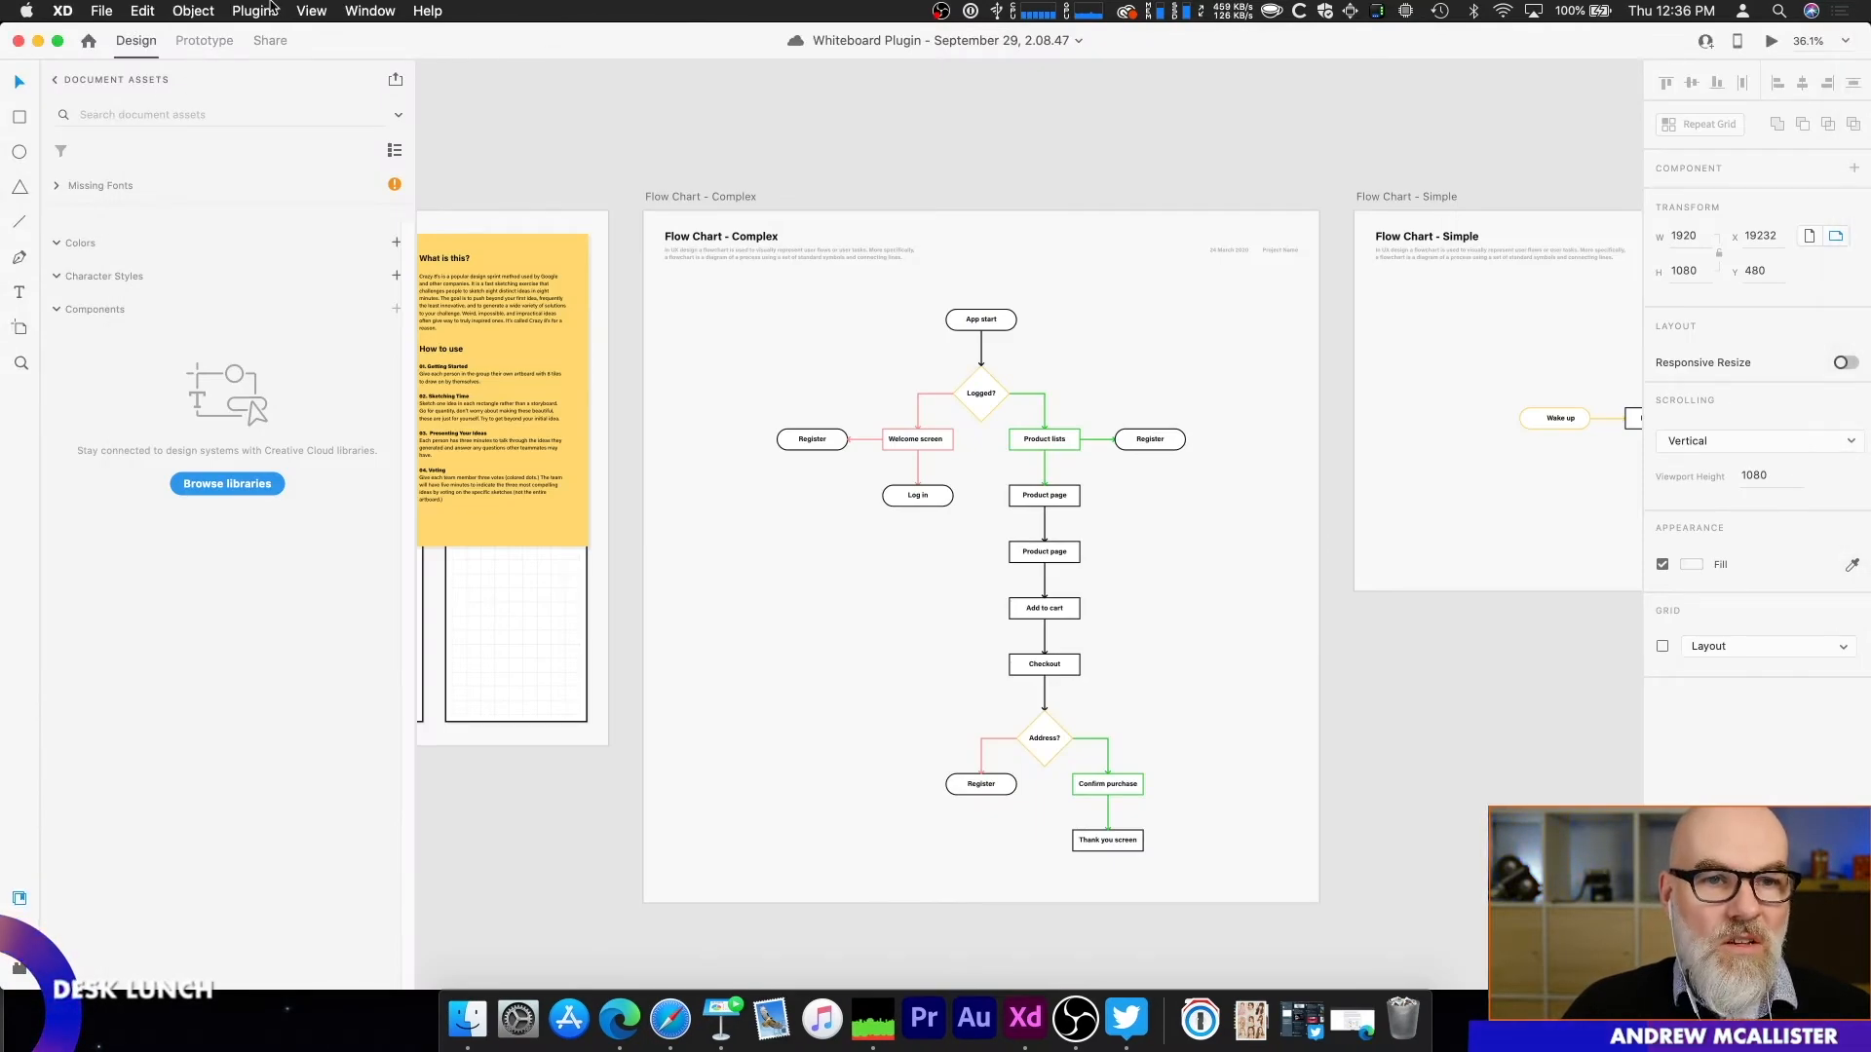
{"action": "left_click_drag", "start_coordinate": [576, 174], "coordinate": [1202, 240]}
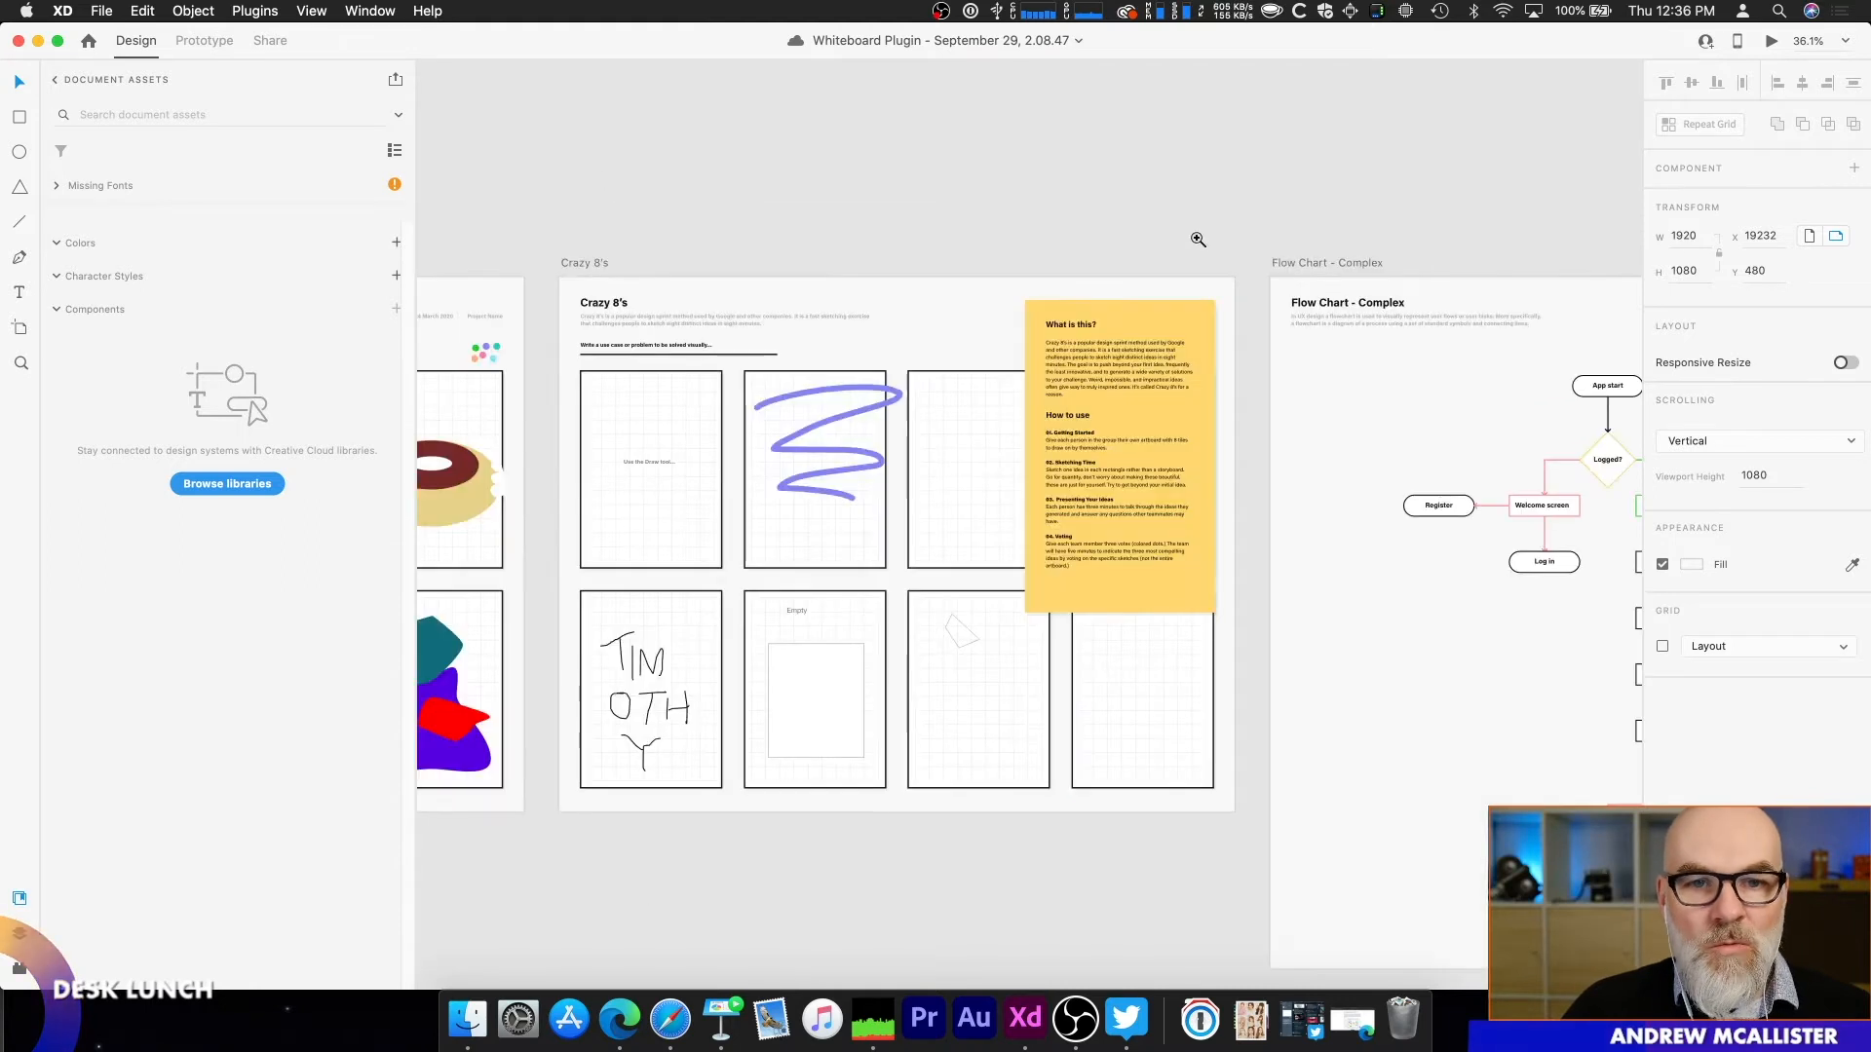
{"action": "left_click_drag", "start_coordinate": [610, 162], "coordinate": [1277, 99]}
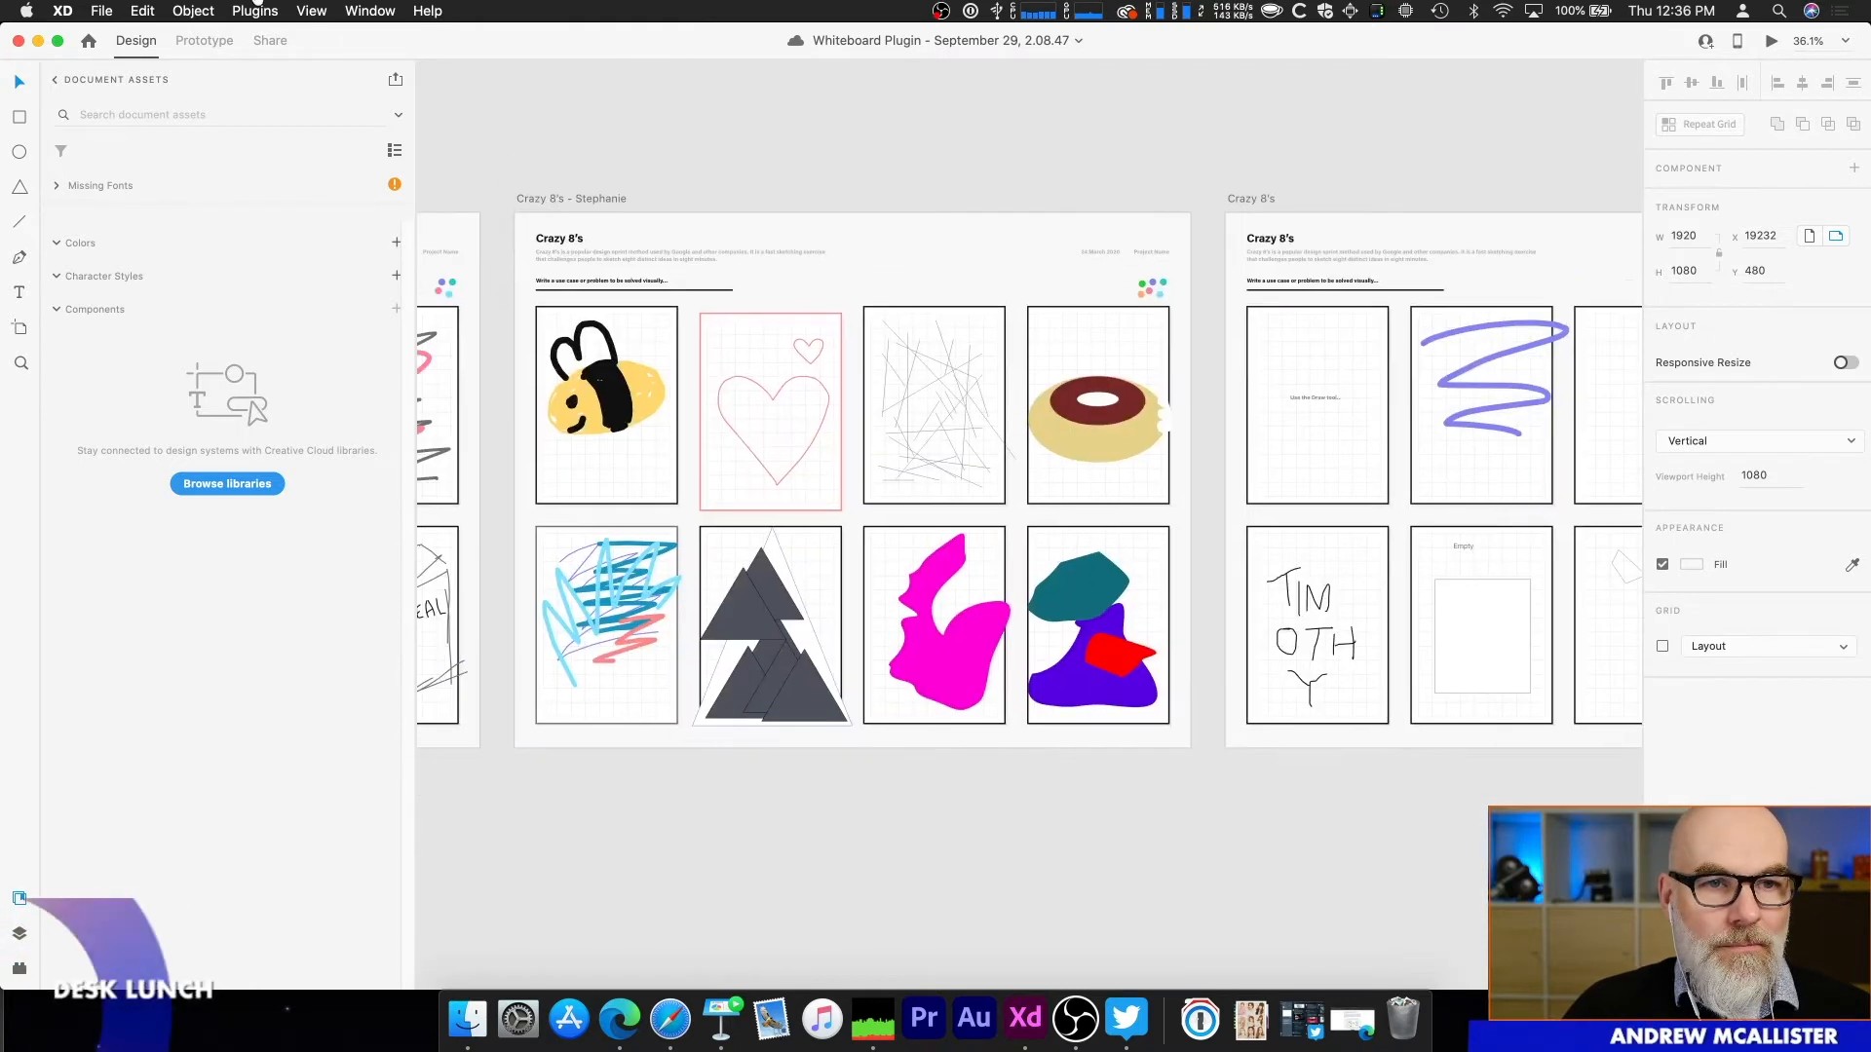
{"action": "left_click", "coordinate": [257, 11]}
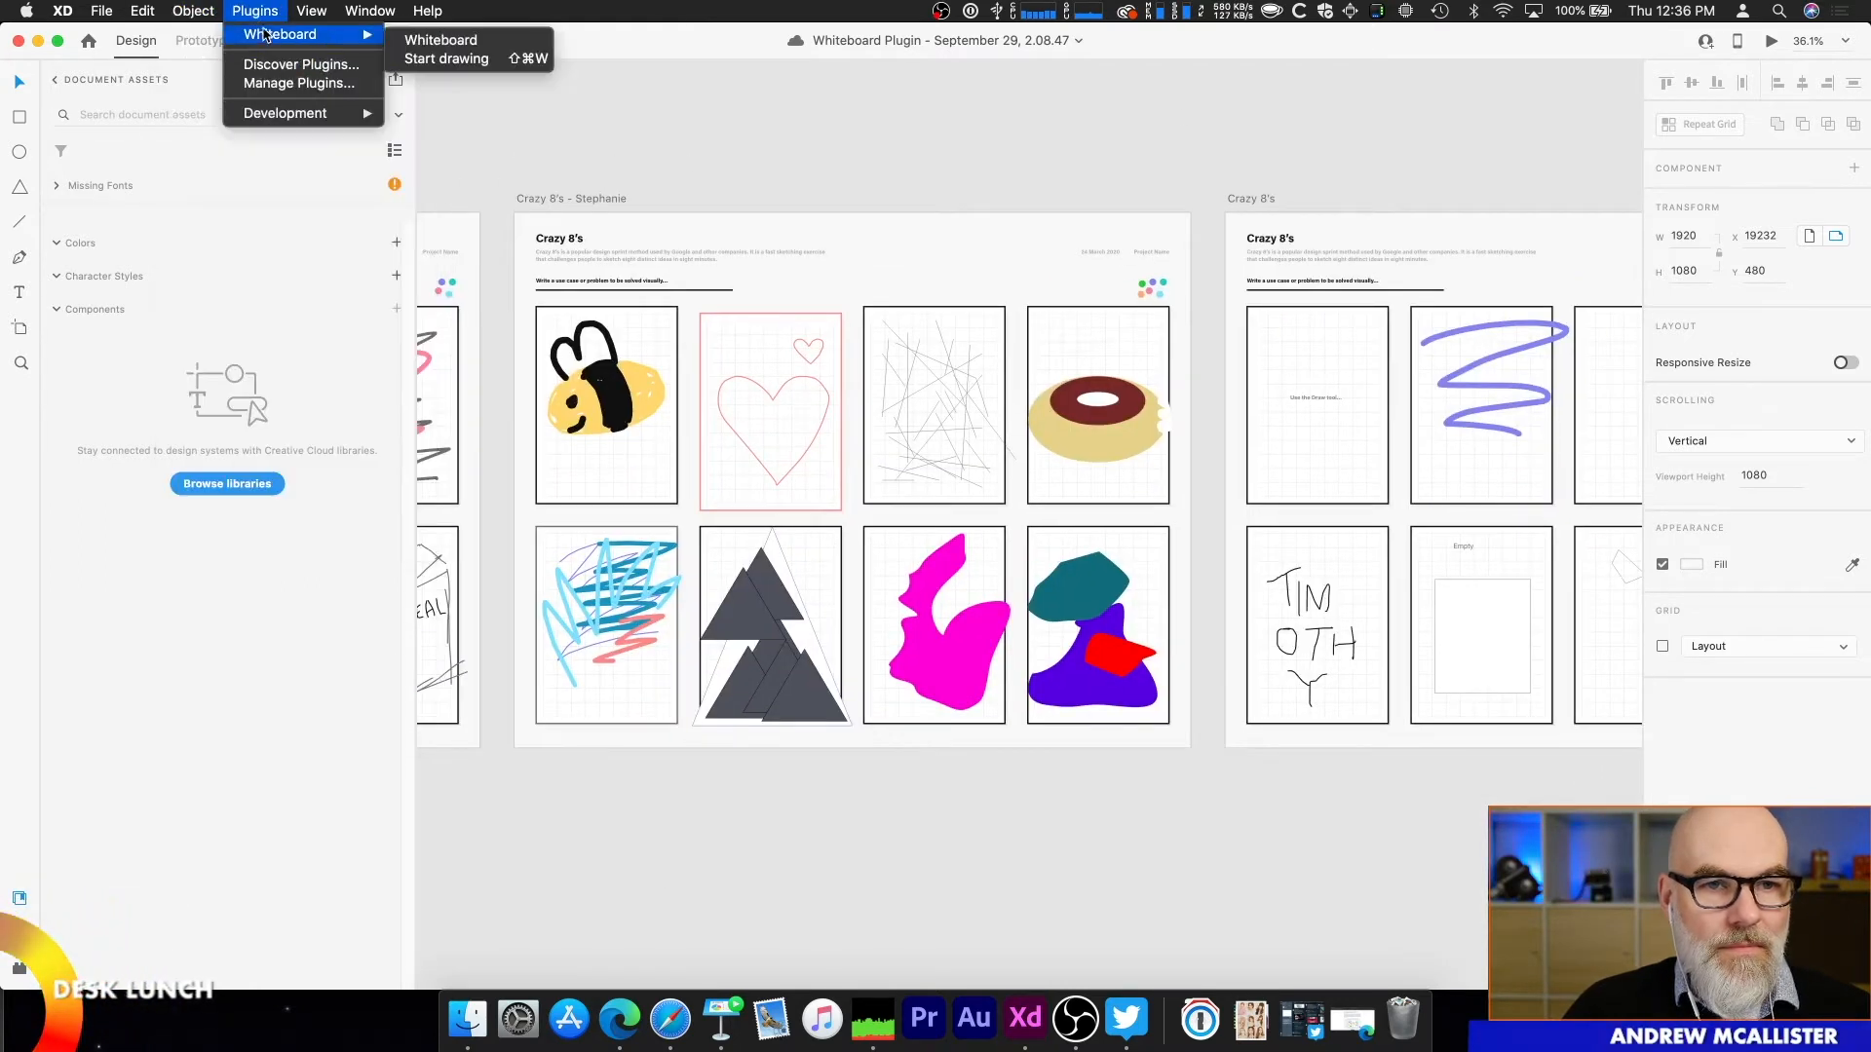
{"action": "mouse_move", "coordinate": [380, 36]}
{"action": "left_click", "coordinate": [409, 41]}
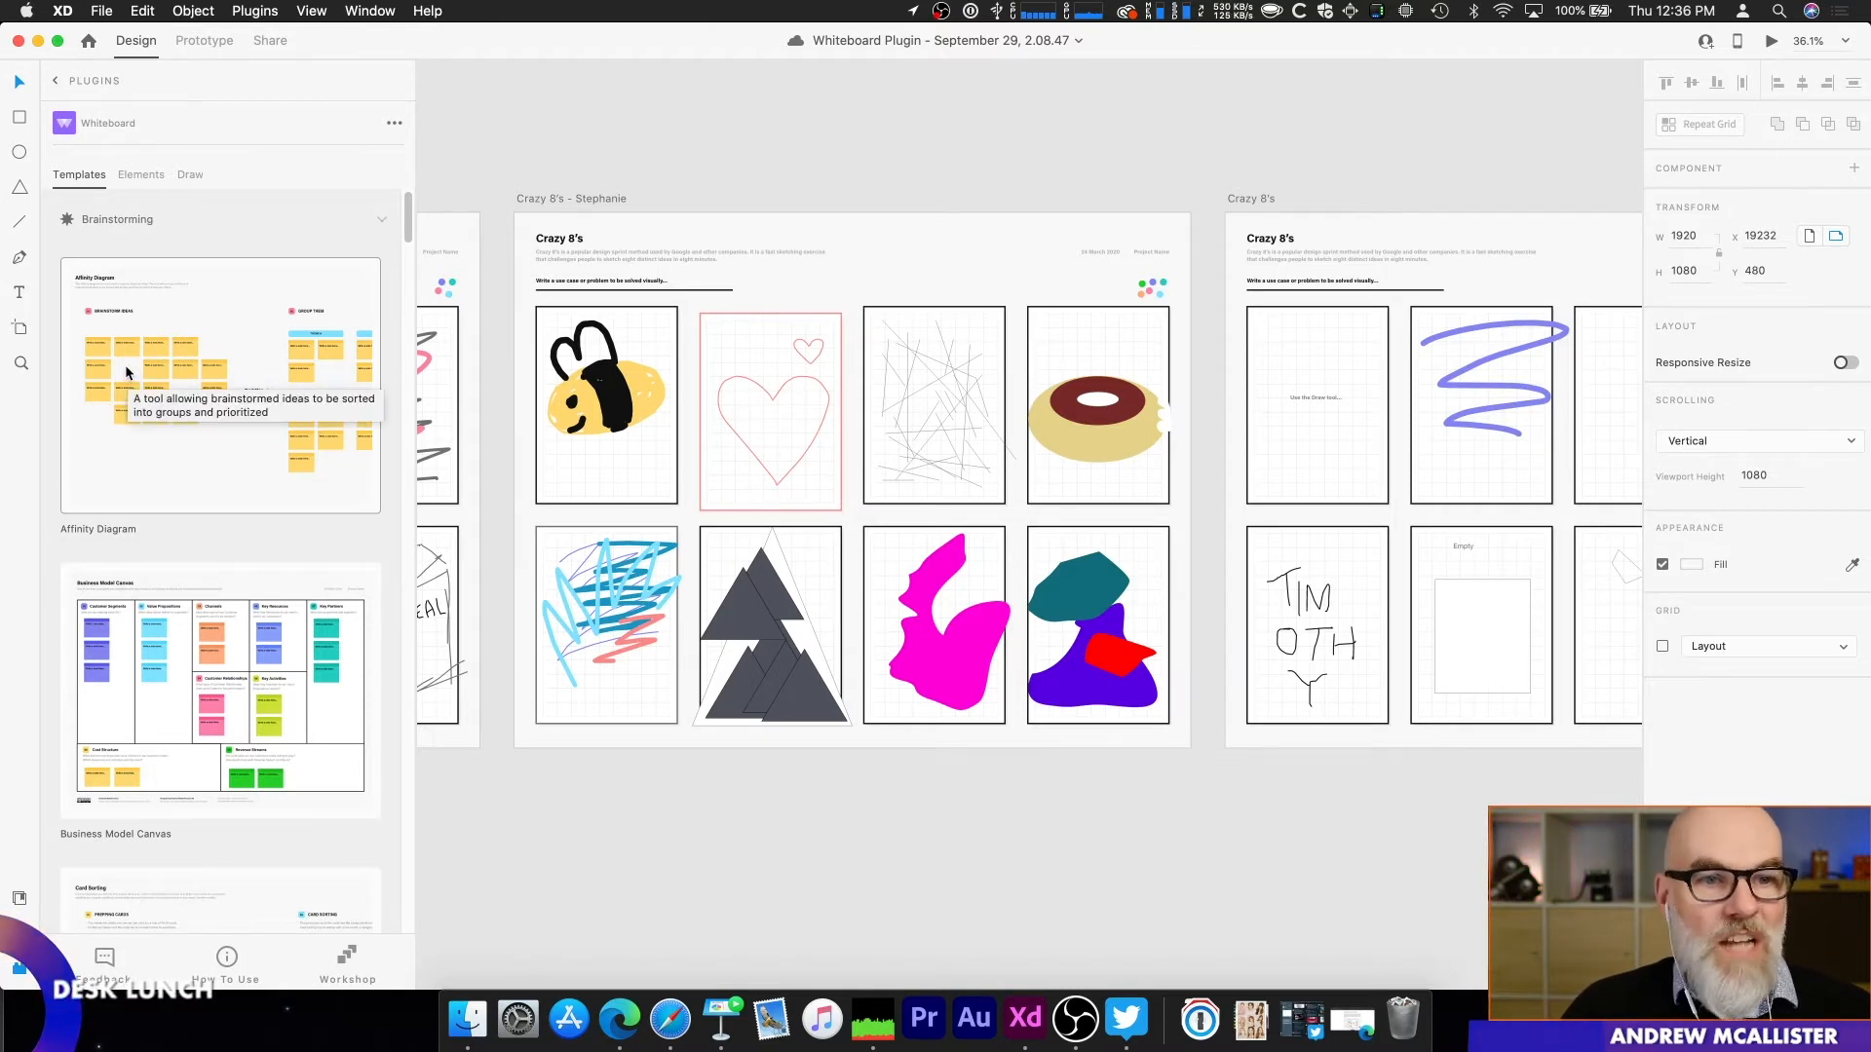
Step: Browse the plugin's brainstorming templates and examine the eight sketches on the Crazy 8's artboard with the bee and donut
{"action": "left_click_drag", "start_coordinate": [477, 185], "coordinate": [514, 171]}
{"action": "scroll", "coordinate": [307, 283], "scroll_direction": "down", "scroll_amount": 1}
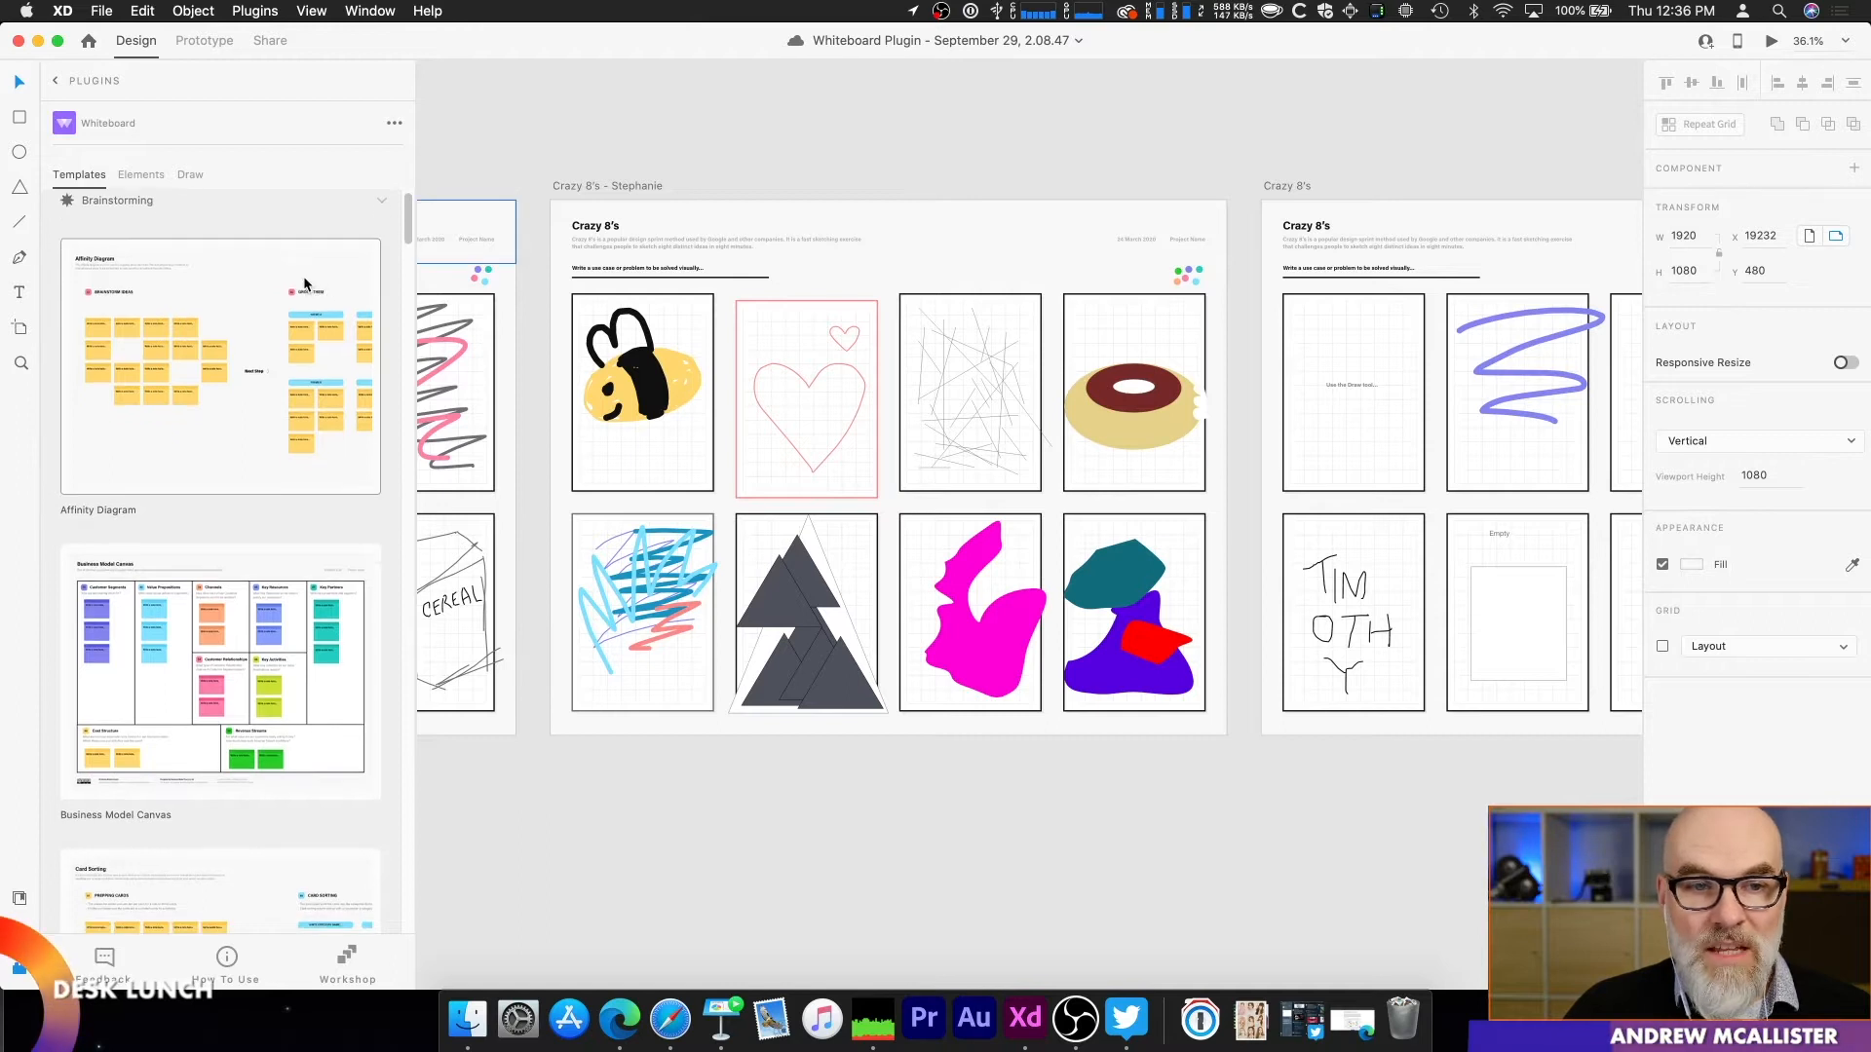
{"action": "scroll", "coordinate": [303, 281], "scroll_direction": "down", "scroll_amount": 3}
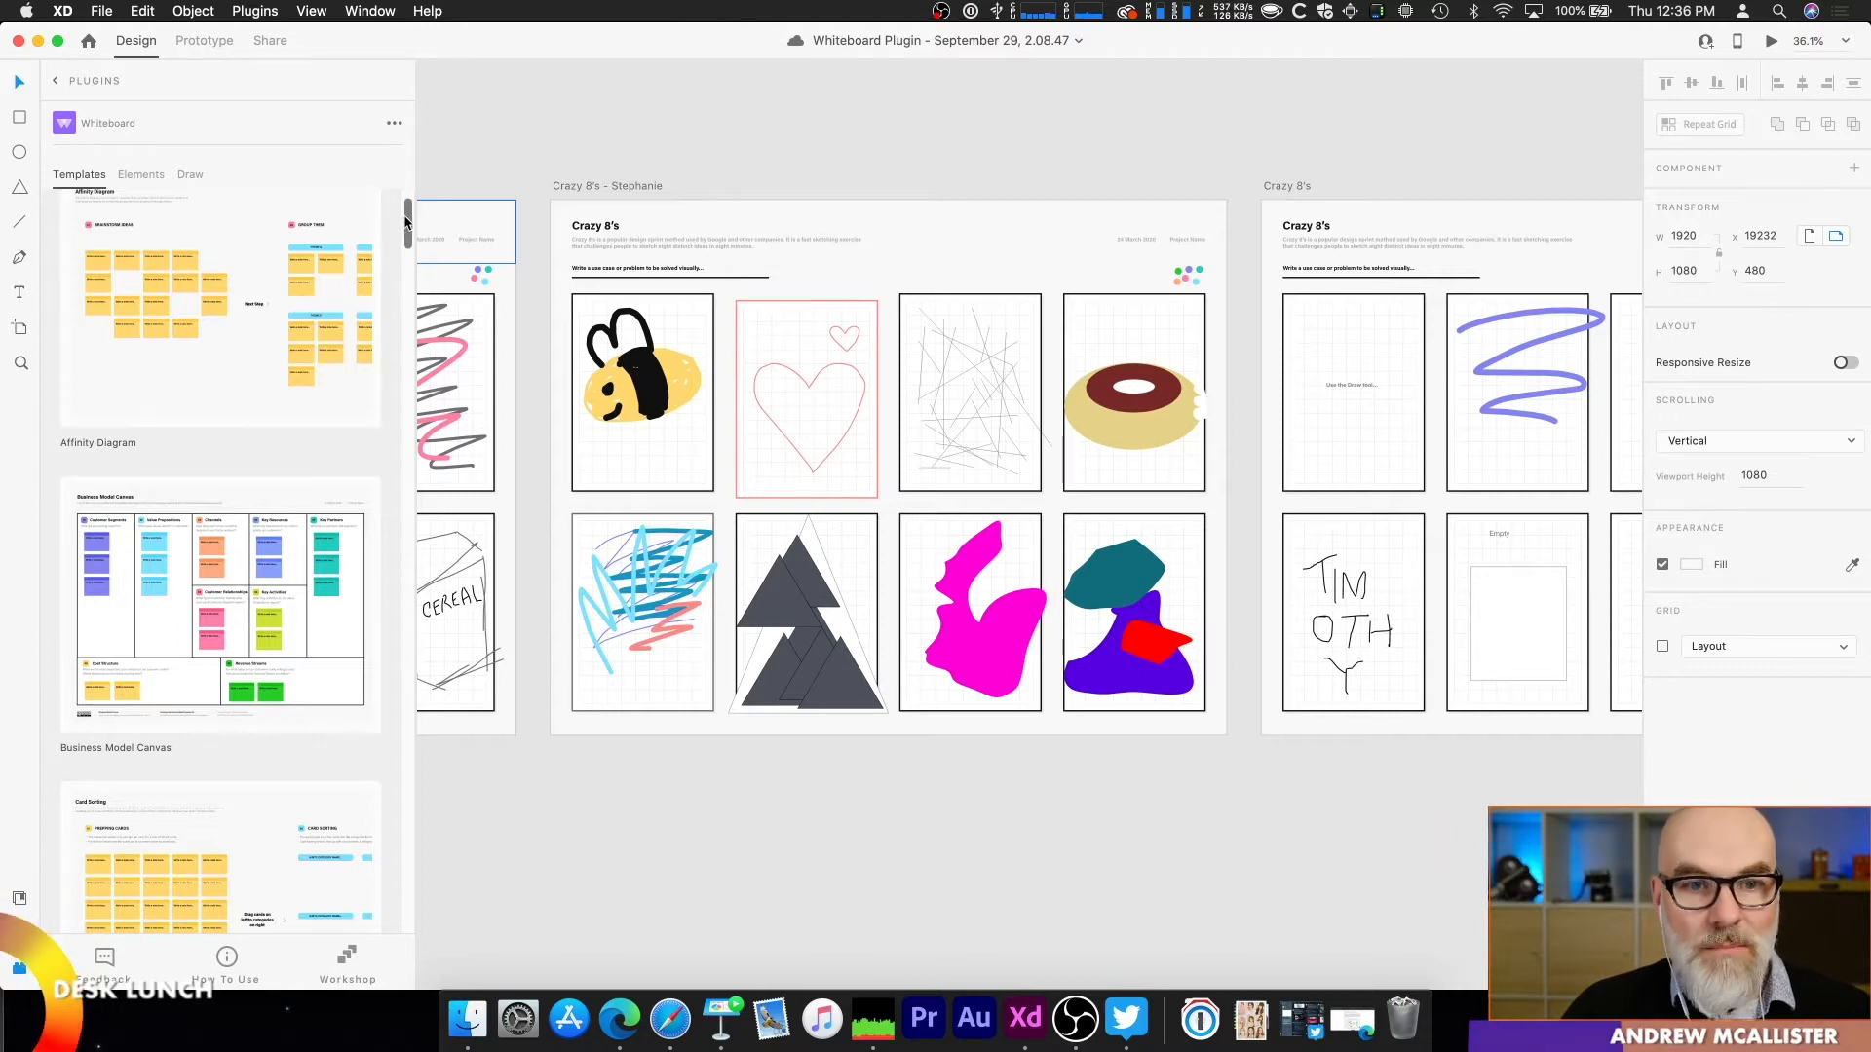
{"action": "left_click_drag", "start_coordinate": [408, 234], "coordinate": [407, 321]}
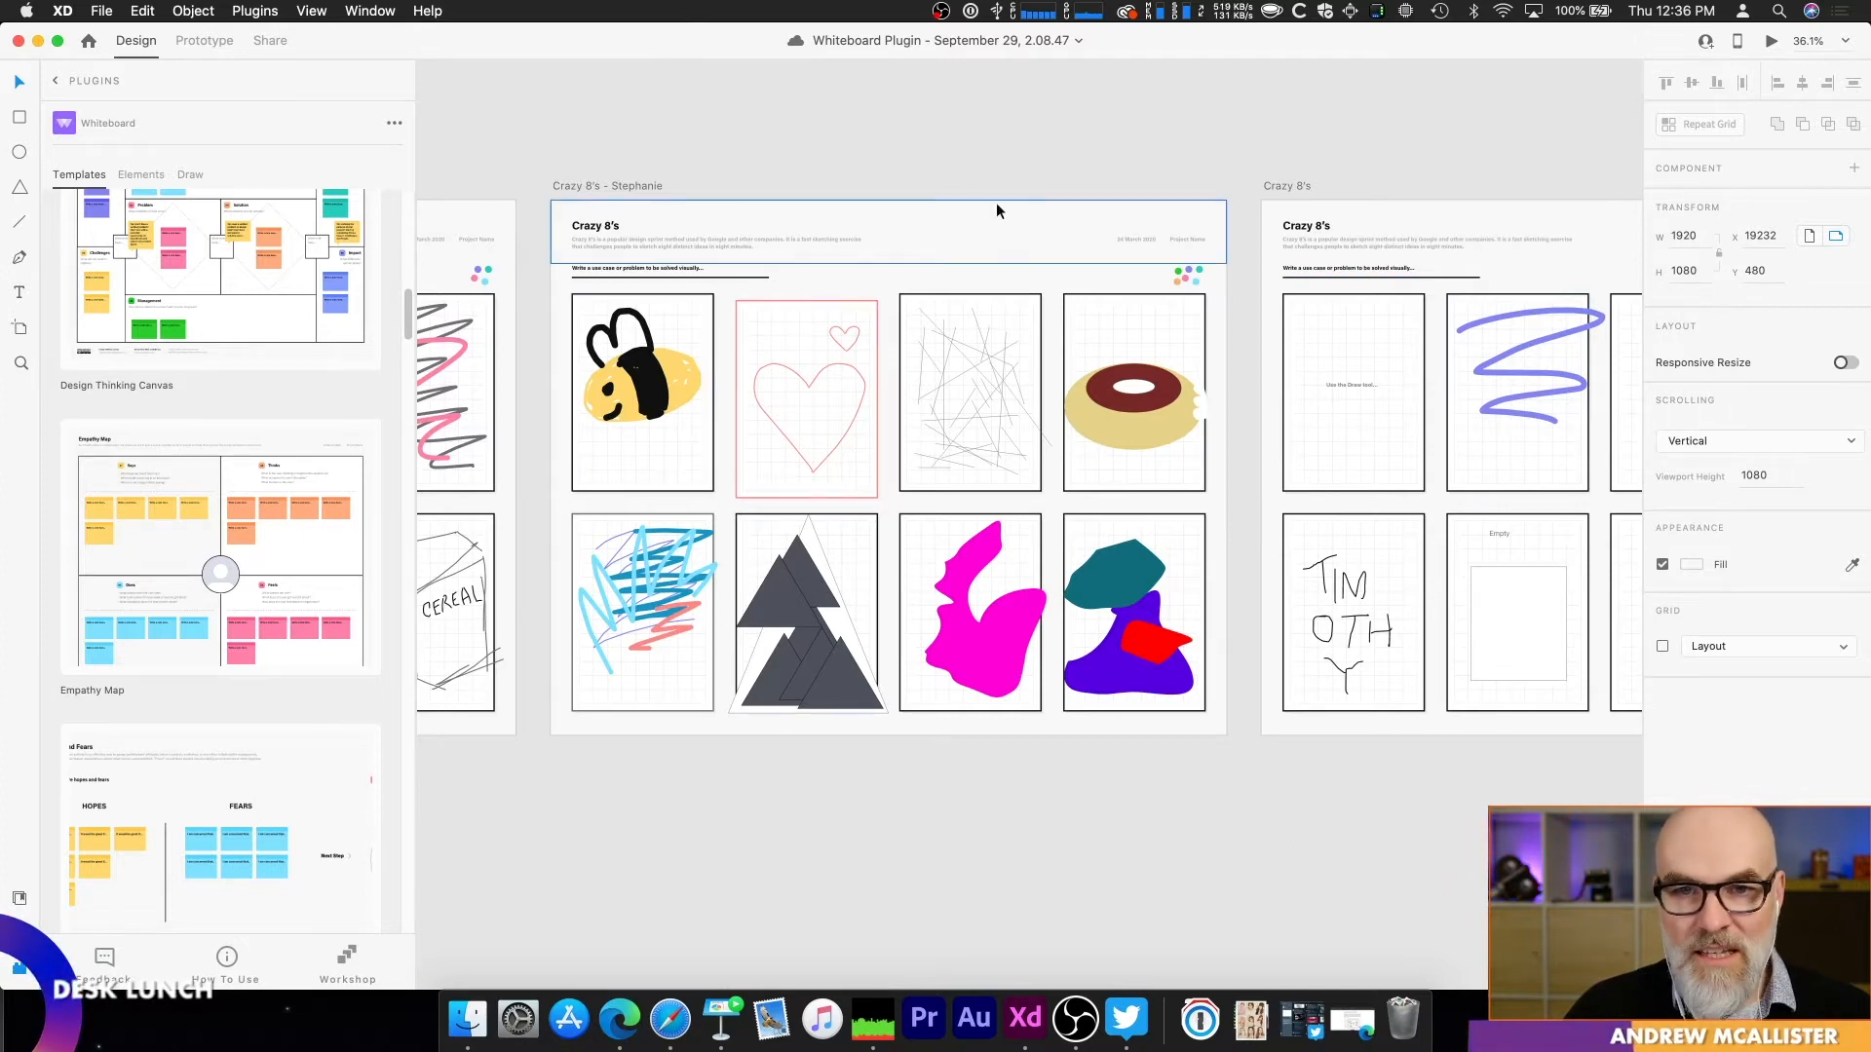
{"action": "scroll", "coordinate": [663, 273], "scroll_direction": "up", "scroll_amount": 5}
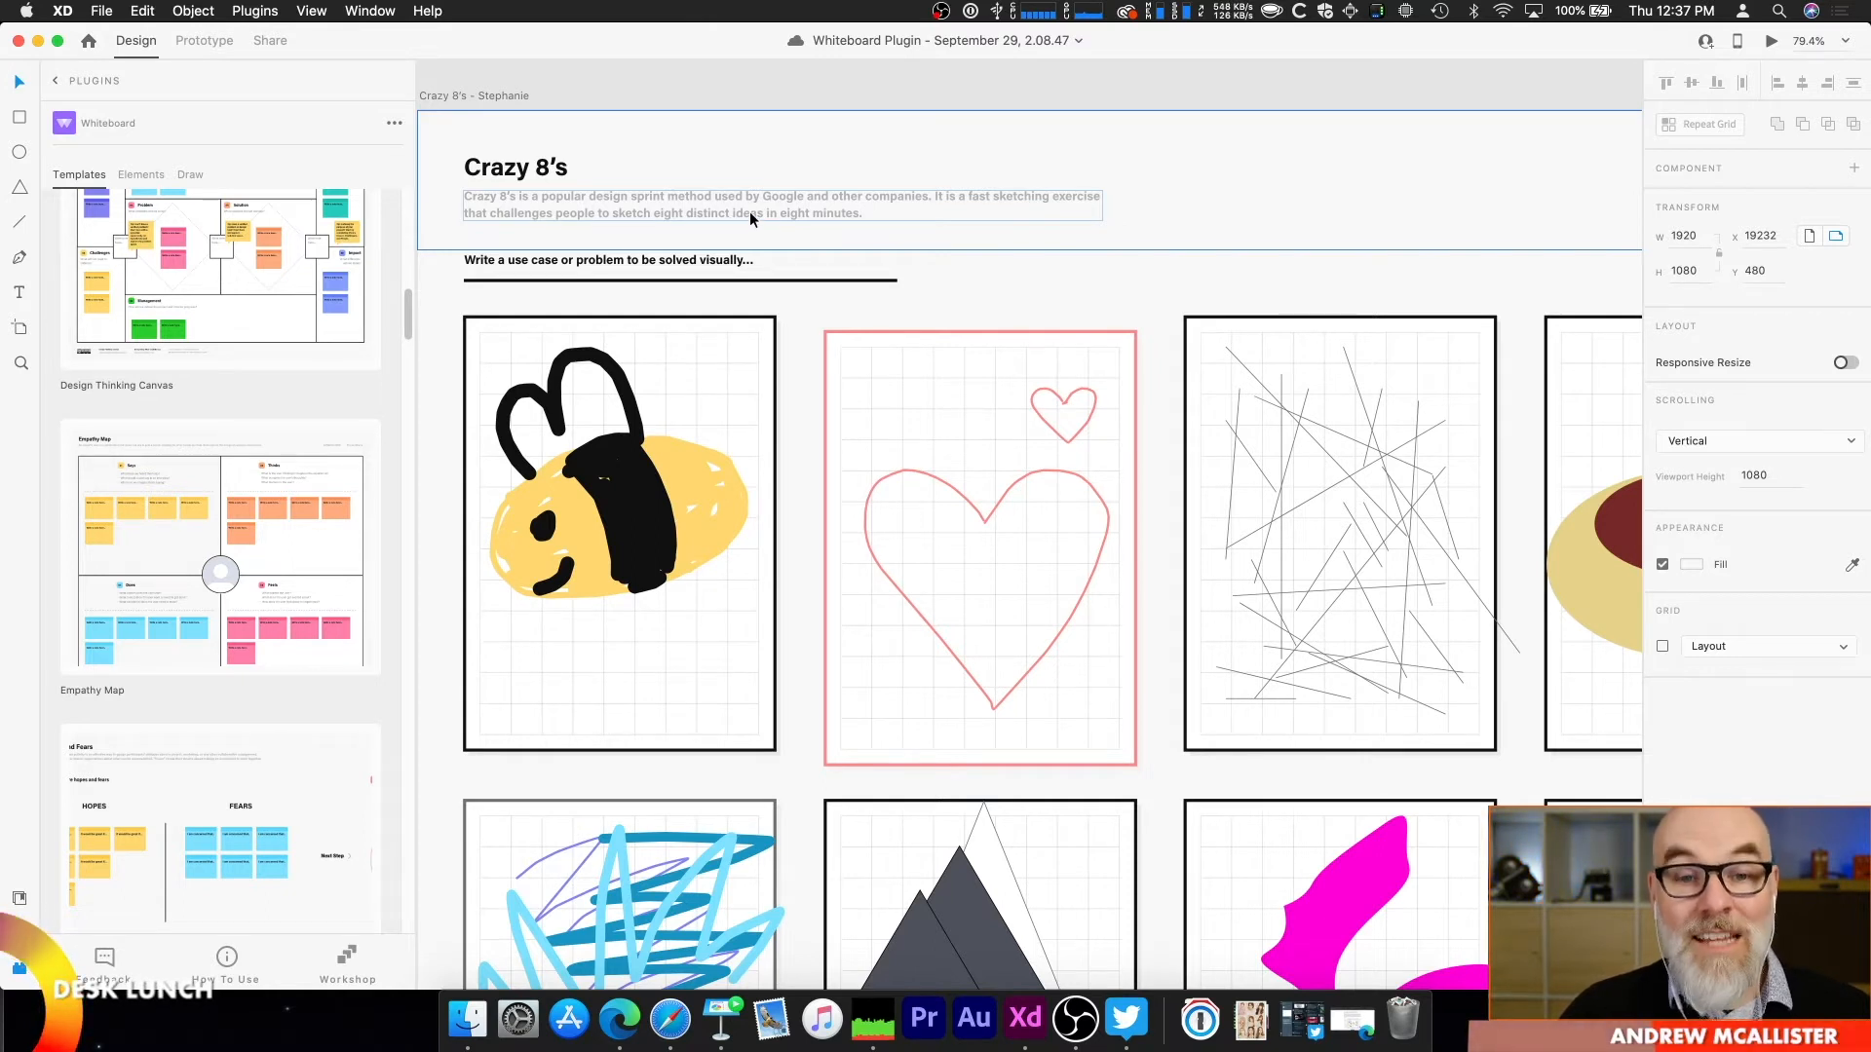
{"action": "scroll", "coordinate": [799, 302], "scroll_direction": "down", "scroll_amount": 1}
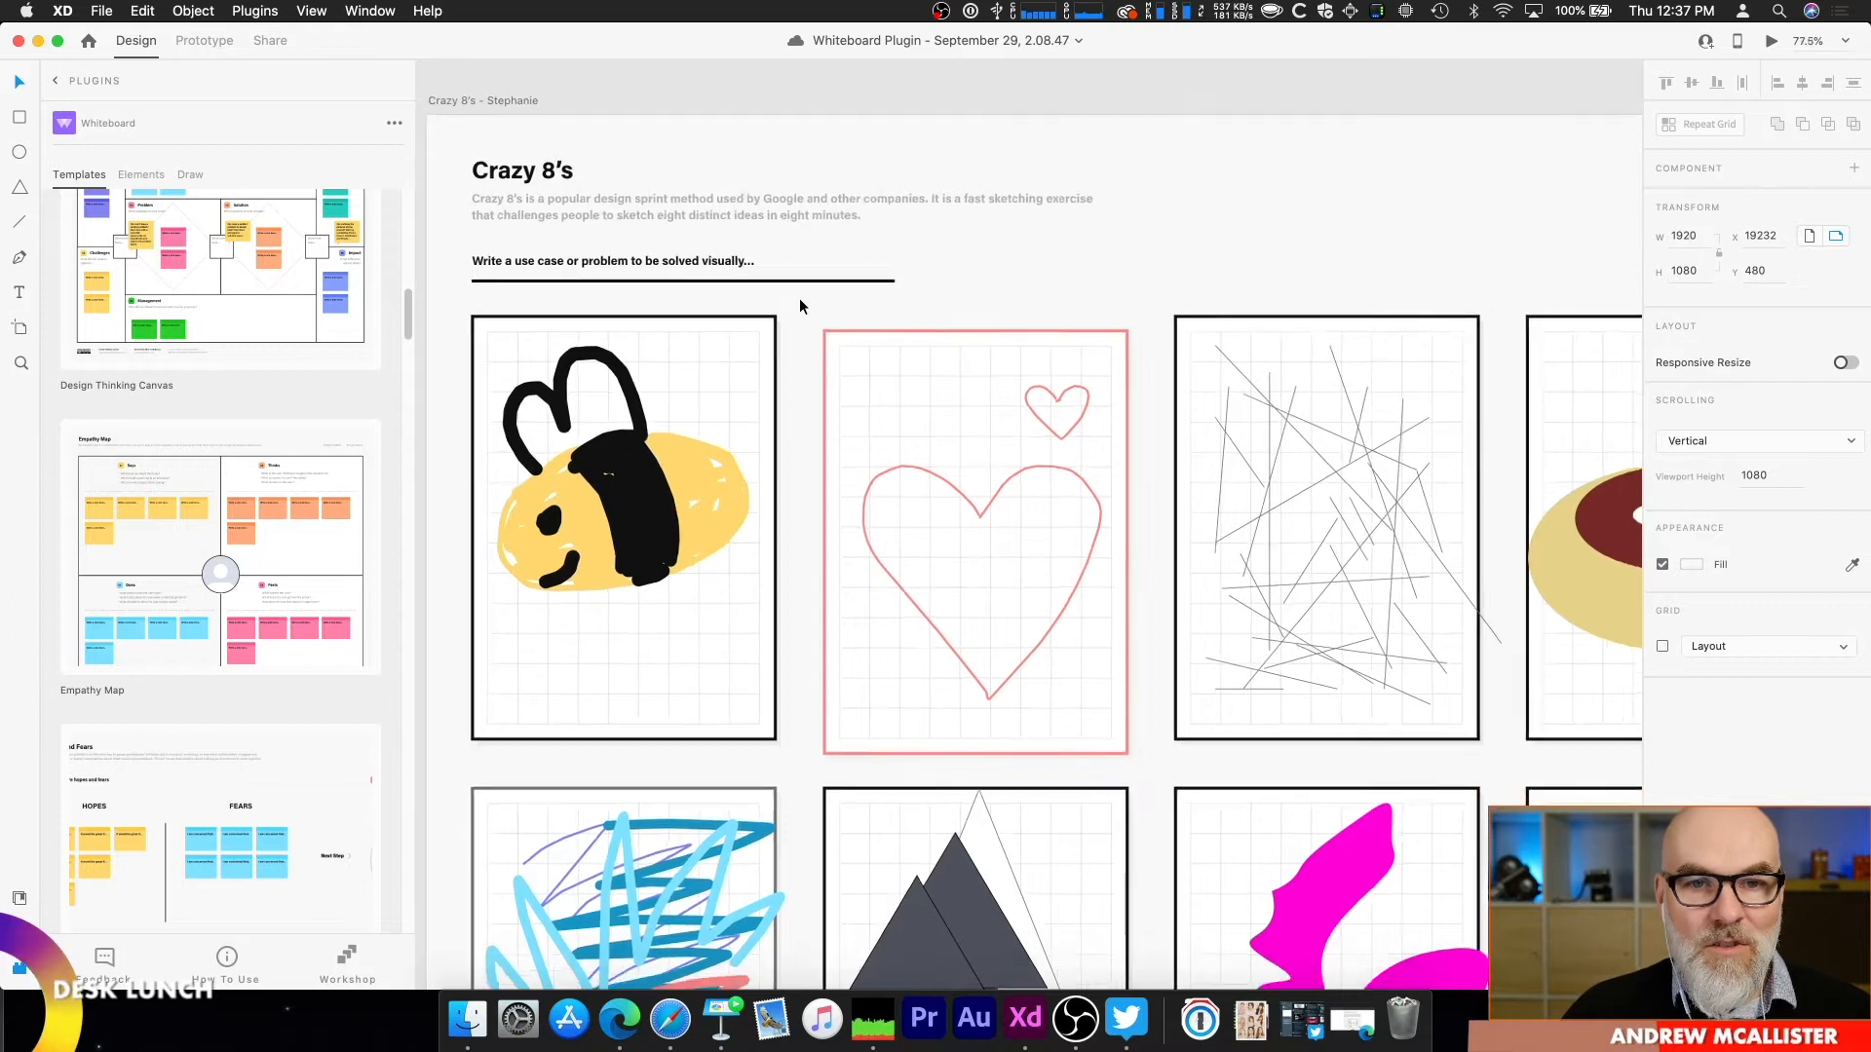
{"action": "scroll", "coordinate": [799, 306], "scroll_direction": "down", "scroll_amount": 3}
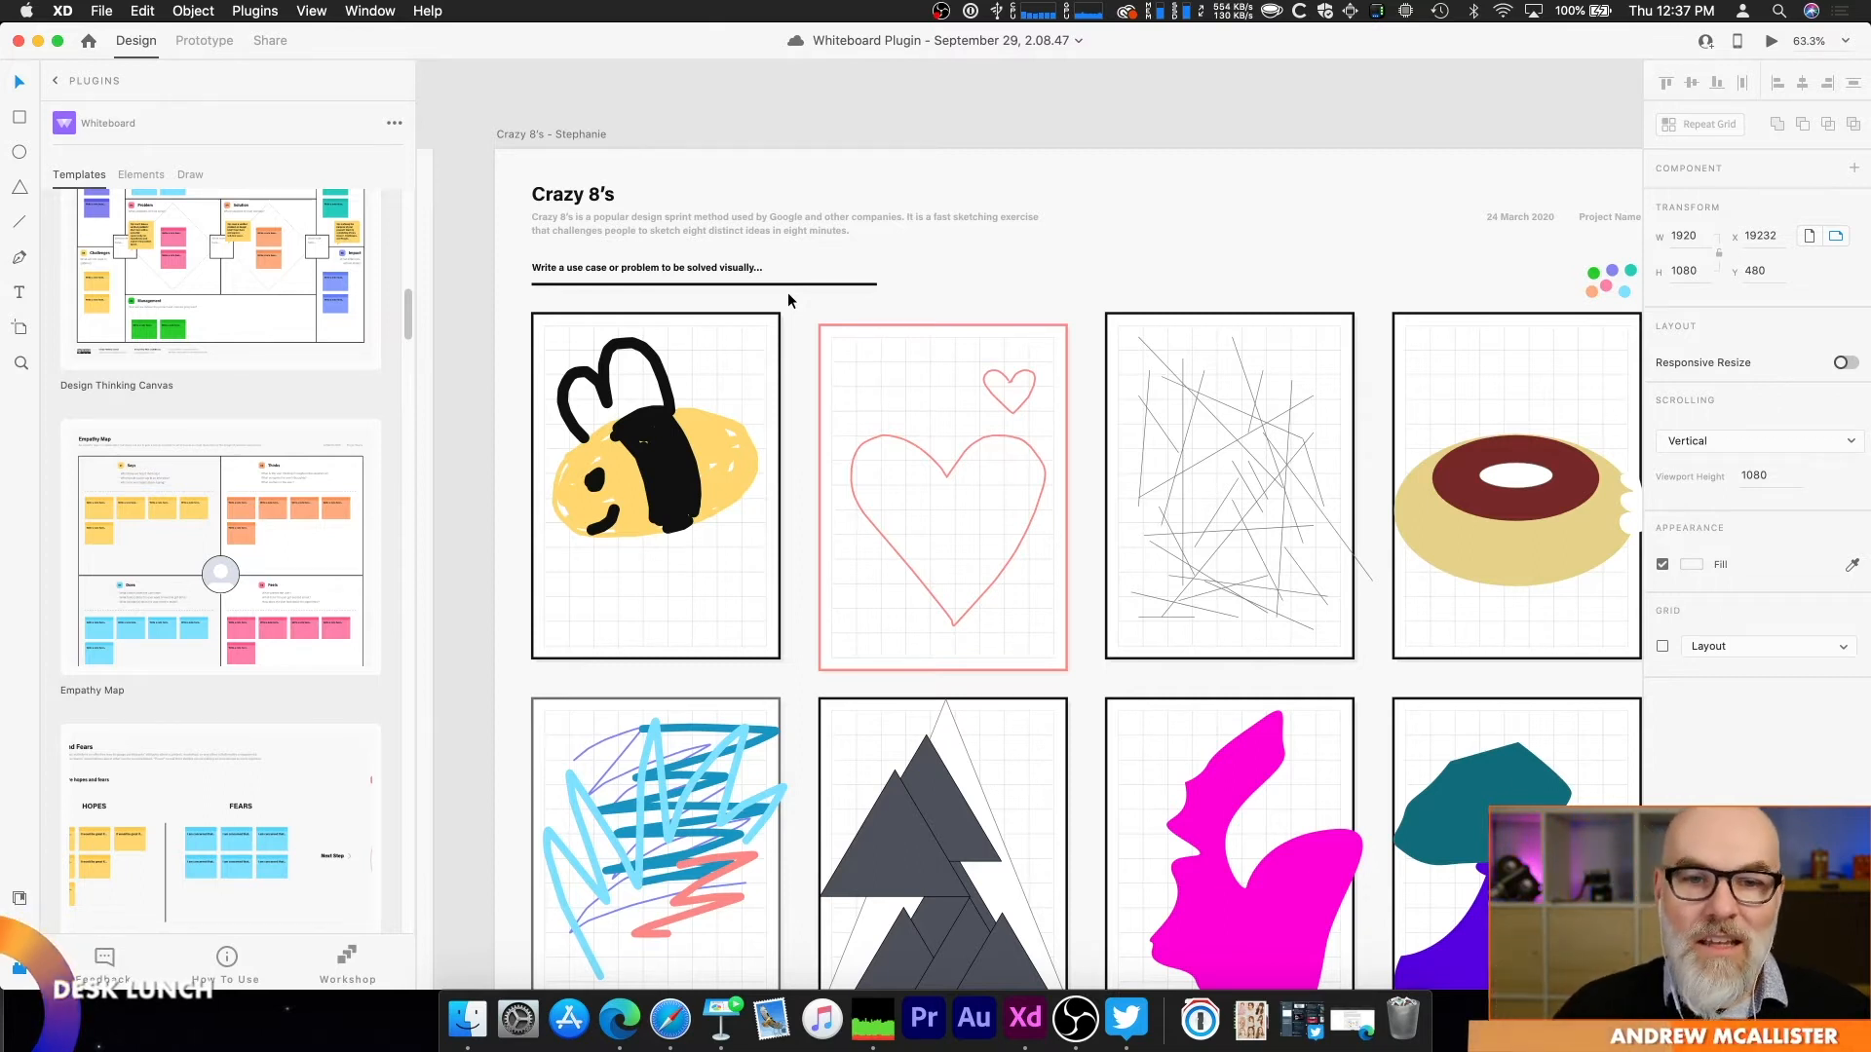
{"action": "scroll", "coordinate": [987, 303], "scroll_direction": "down", "scroll_amount": 3}
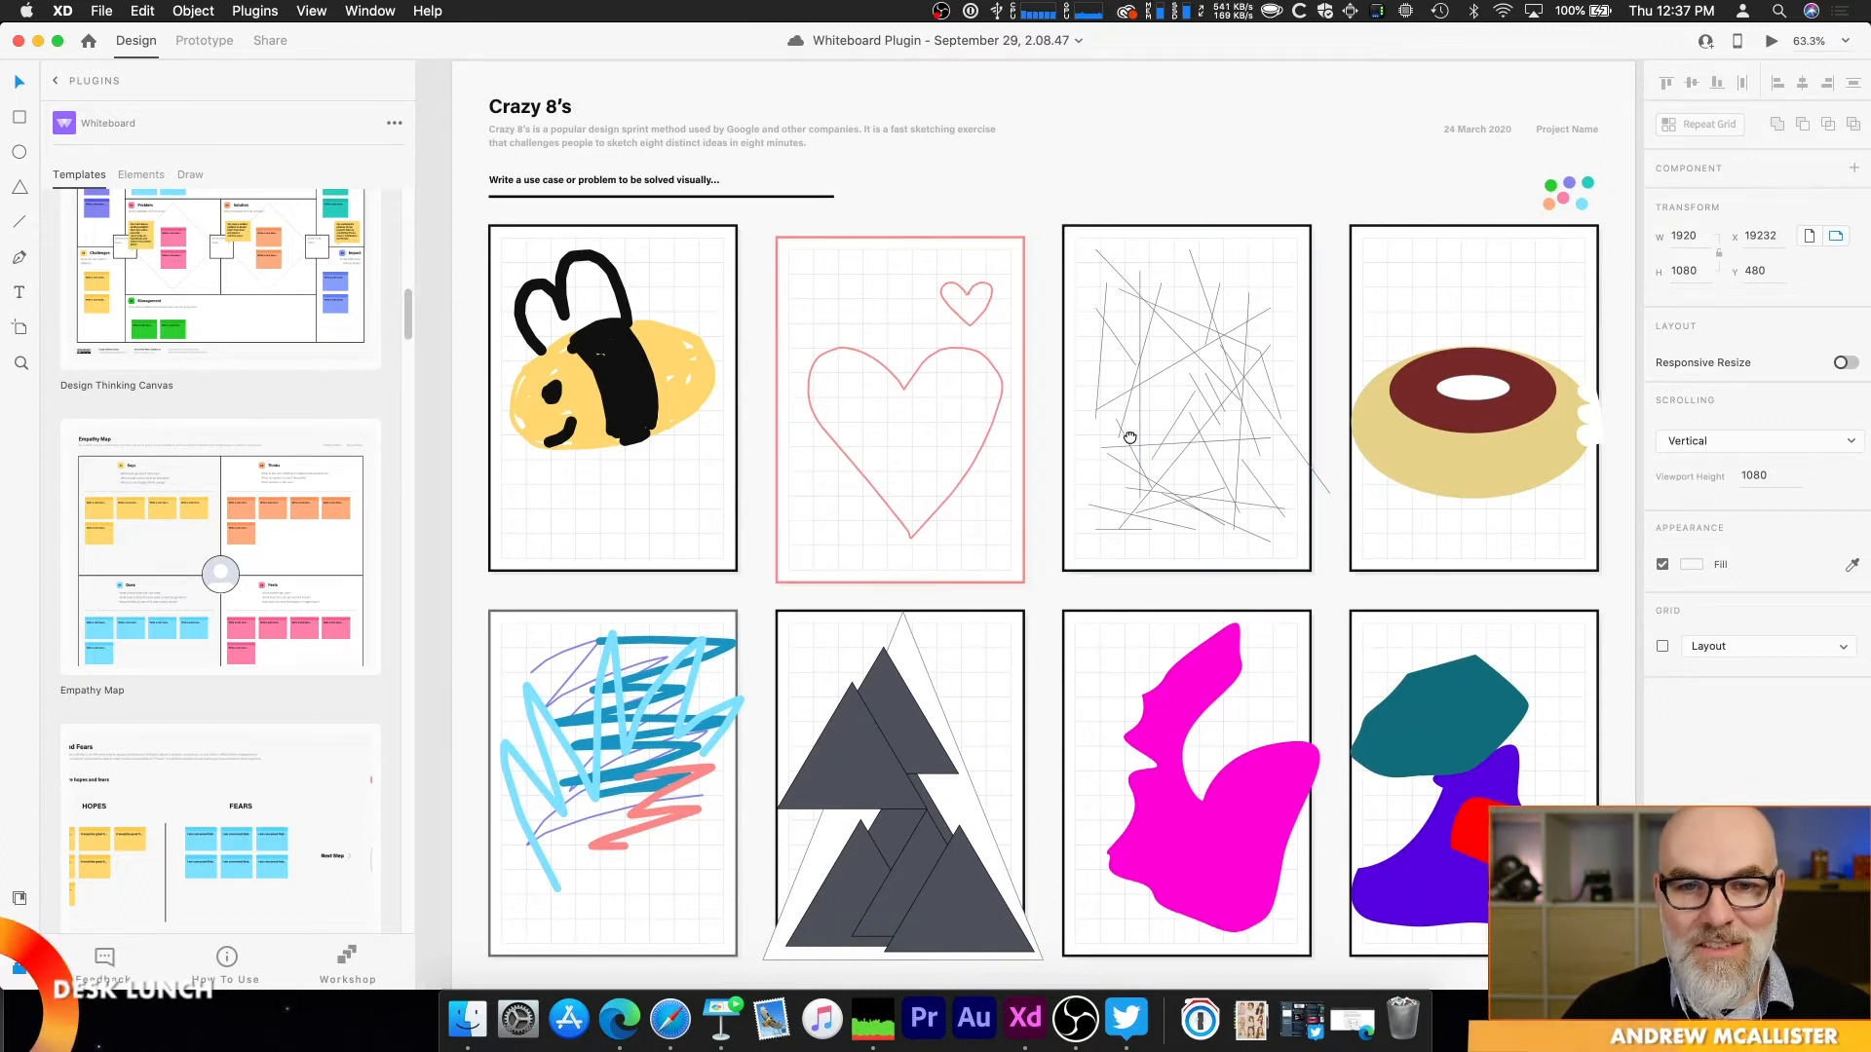
{"action": "scroll", "coordinate": [1092, 409], "scroll_direction": "right", "scroll_amount": 2}
{"action": "scroll", "coordinate": [1092, 410], "scroll_direction": "down", "scroll_amount": 1}
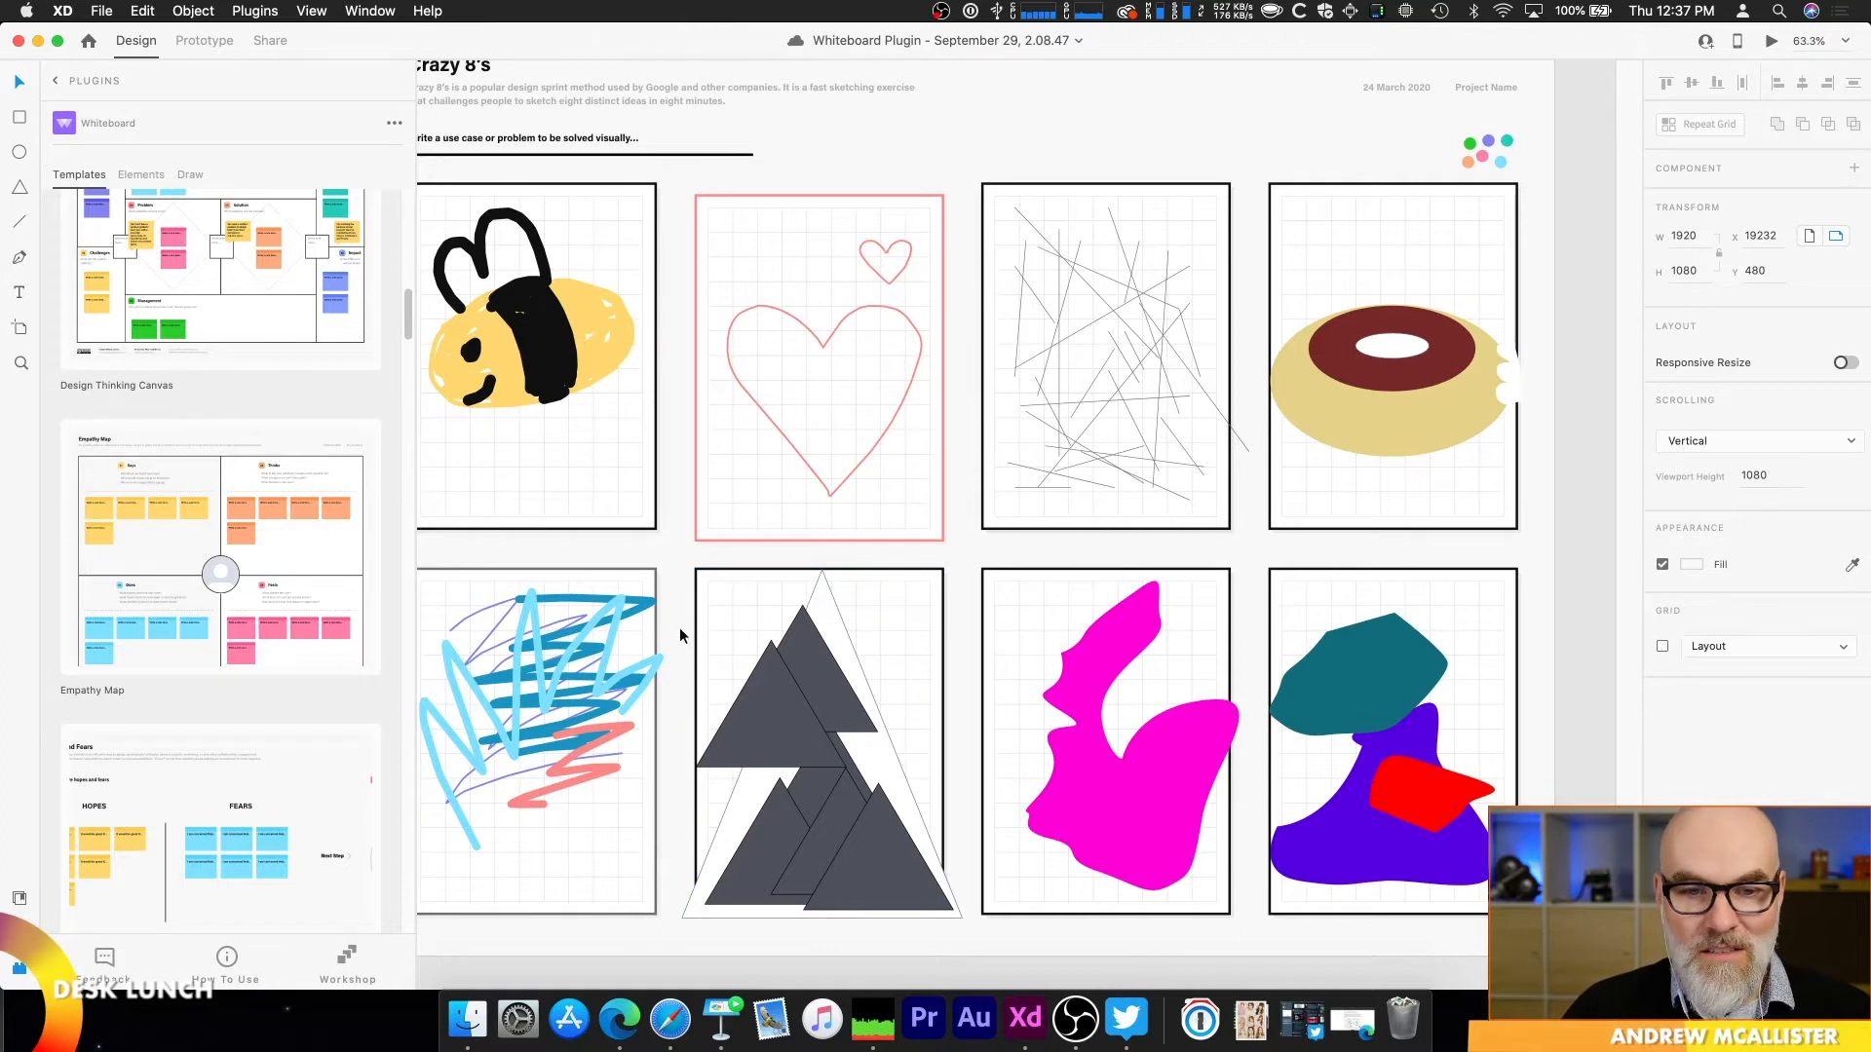
Step: Move the pink voting dot onto the triangle sketch beside its green dot, on the Crazy 8's artboard with the tree and sun
{"action": "left_click_drag", "start_coordinate": [543, 551], "coordinate": [1085, 573]}
{"action": "left_click_drag", "start_coordinate": [758, 579], "coordinate": [1301, 489]}
{"action": "left_click_drag", "start_coordinate": [1031, 466], "coordinate": [1228, 595]}
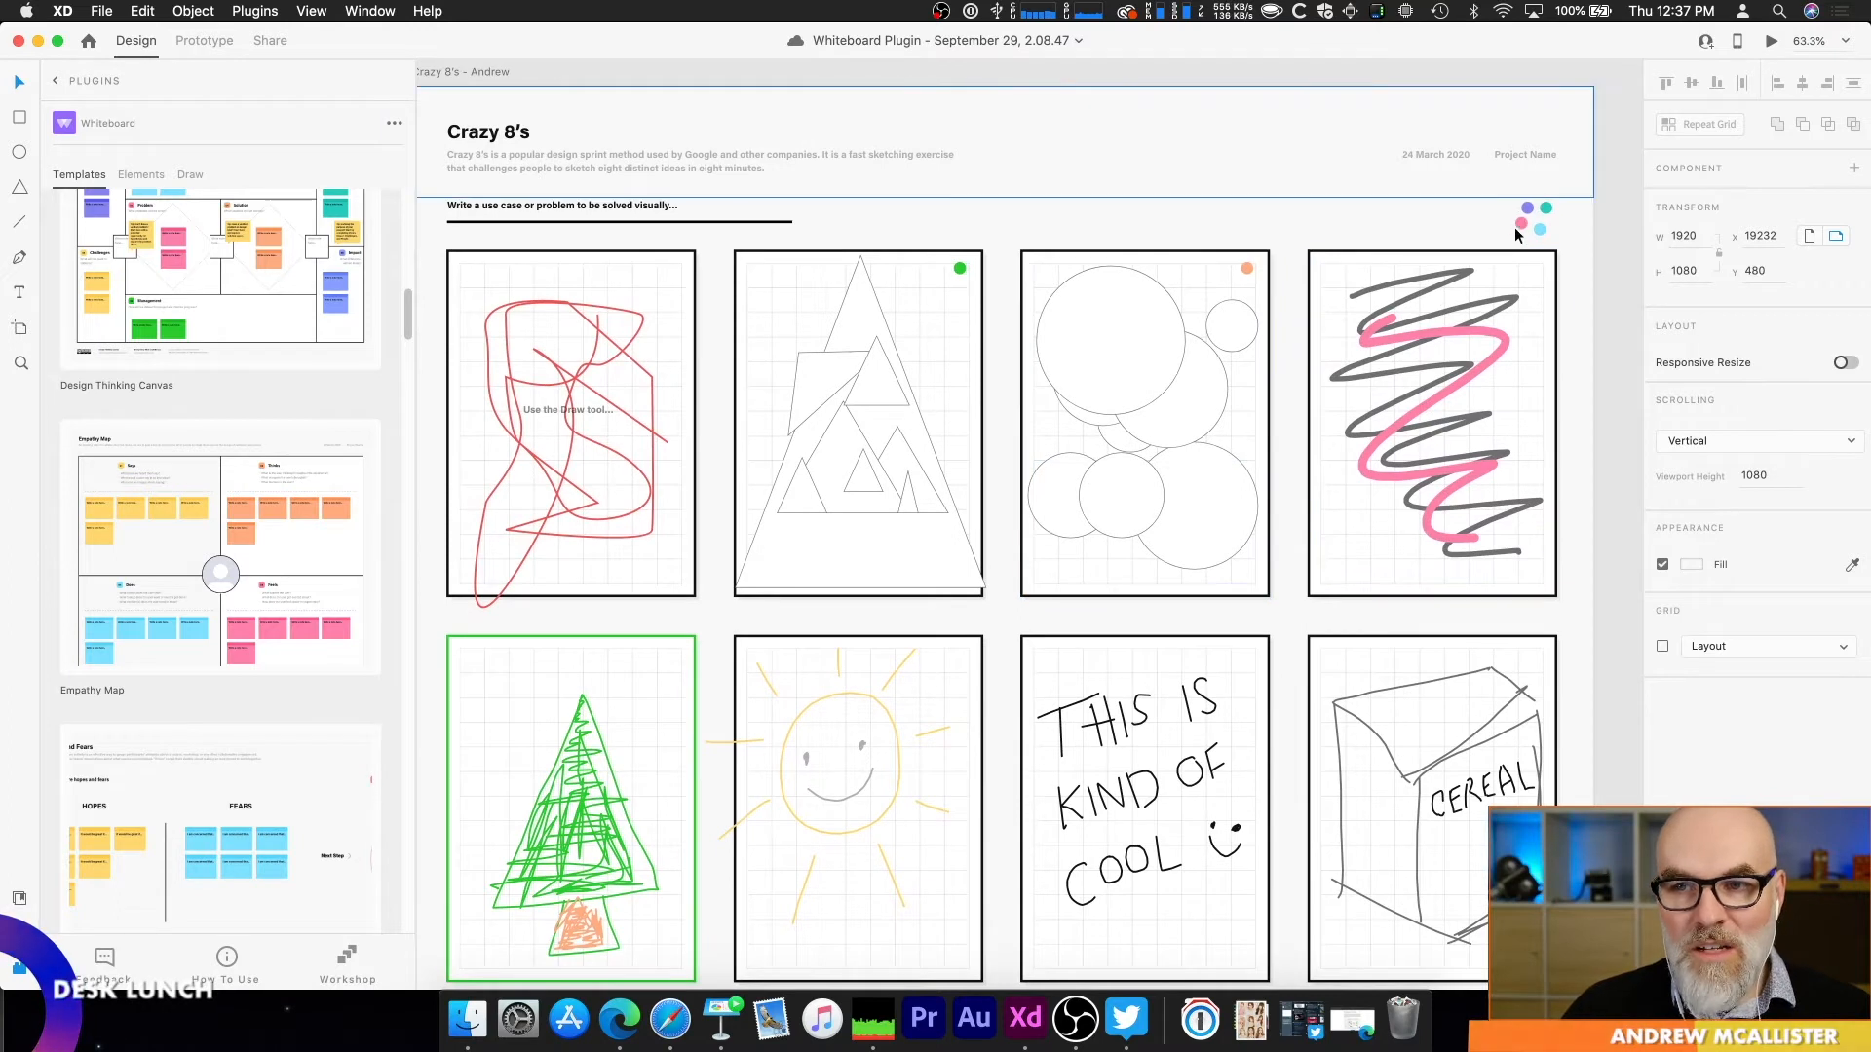
{"action": "left_click_drag", "start_coordinate": [1521, 224], "coordinate": [936, 272]}
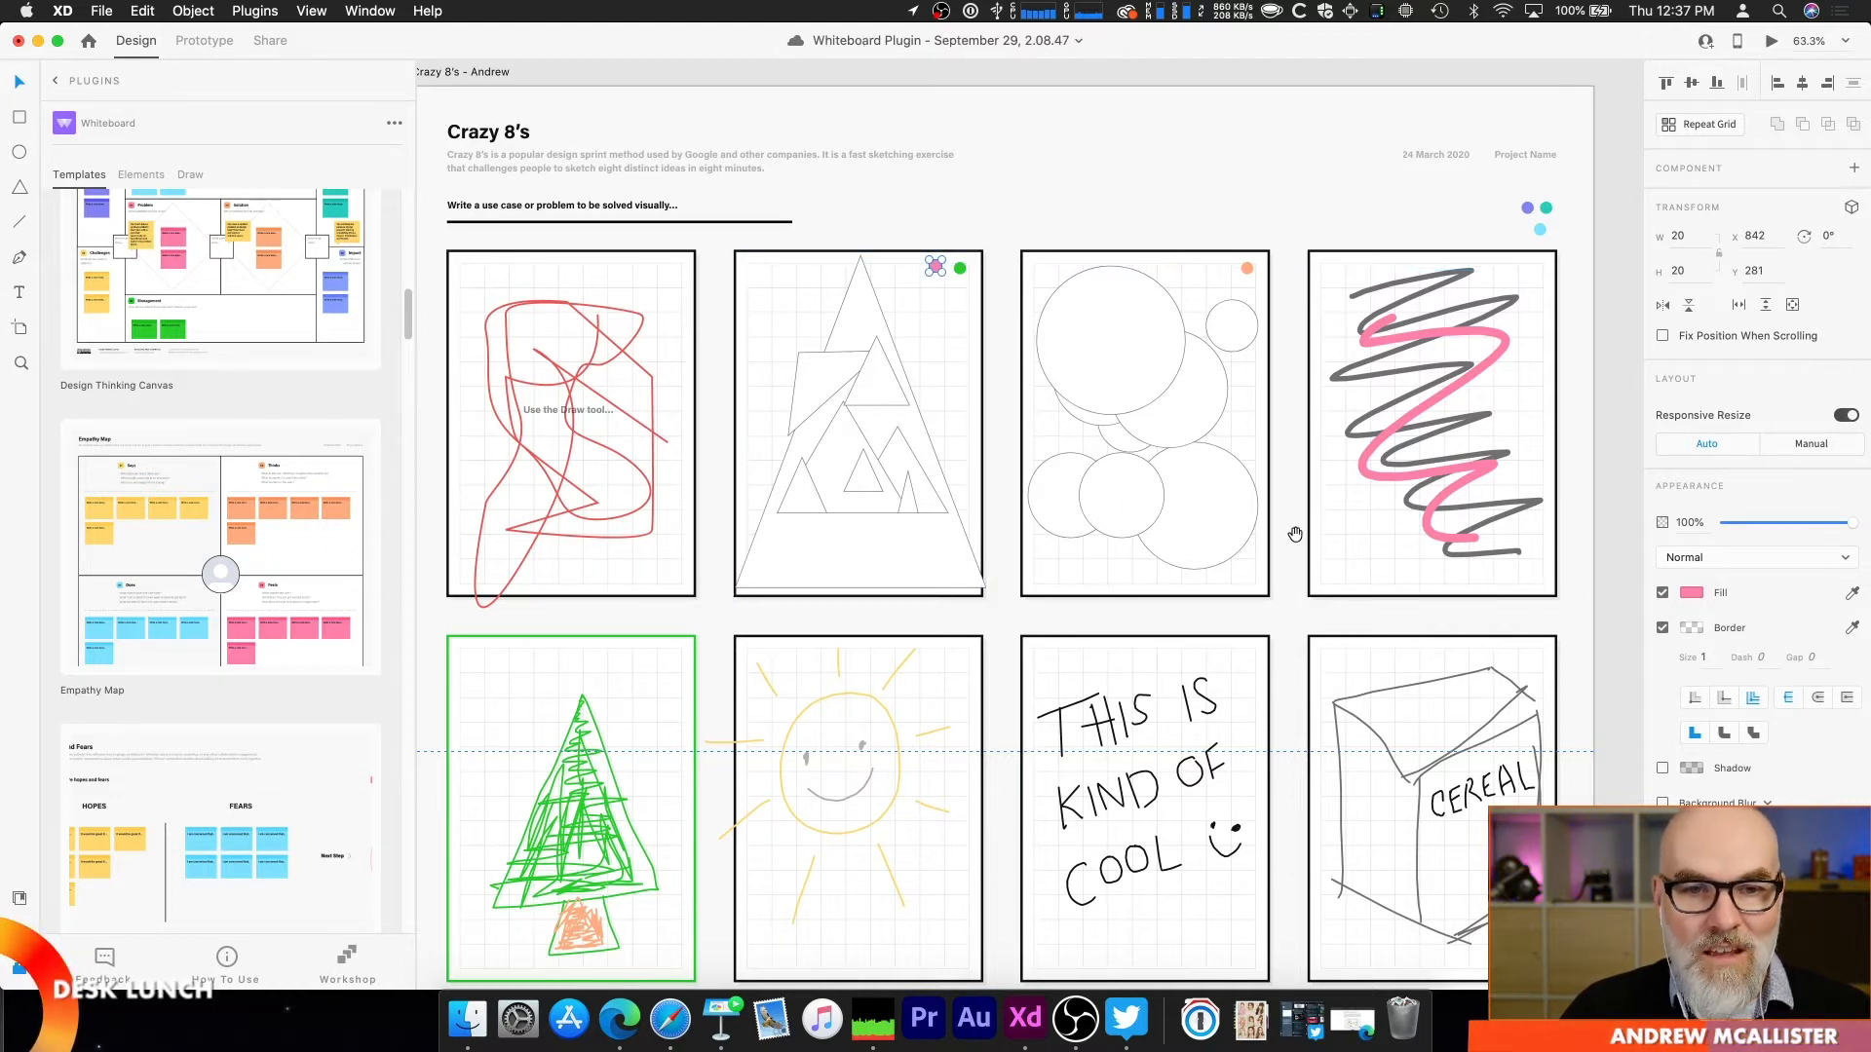
Step: Examine the Affinity Diagram artboard's brainstorming, grouping and voting sections and the freehand face drawing on the Web 1920 – 1 artboard
{"action": "scroll", "coordinate": [1044, 535], "scroll_direction": "left", "scroll_amount": 15}
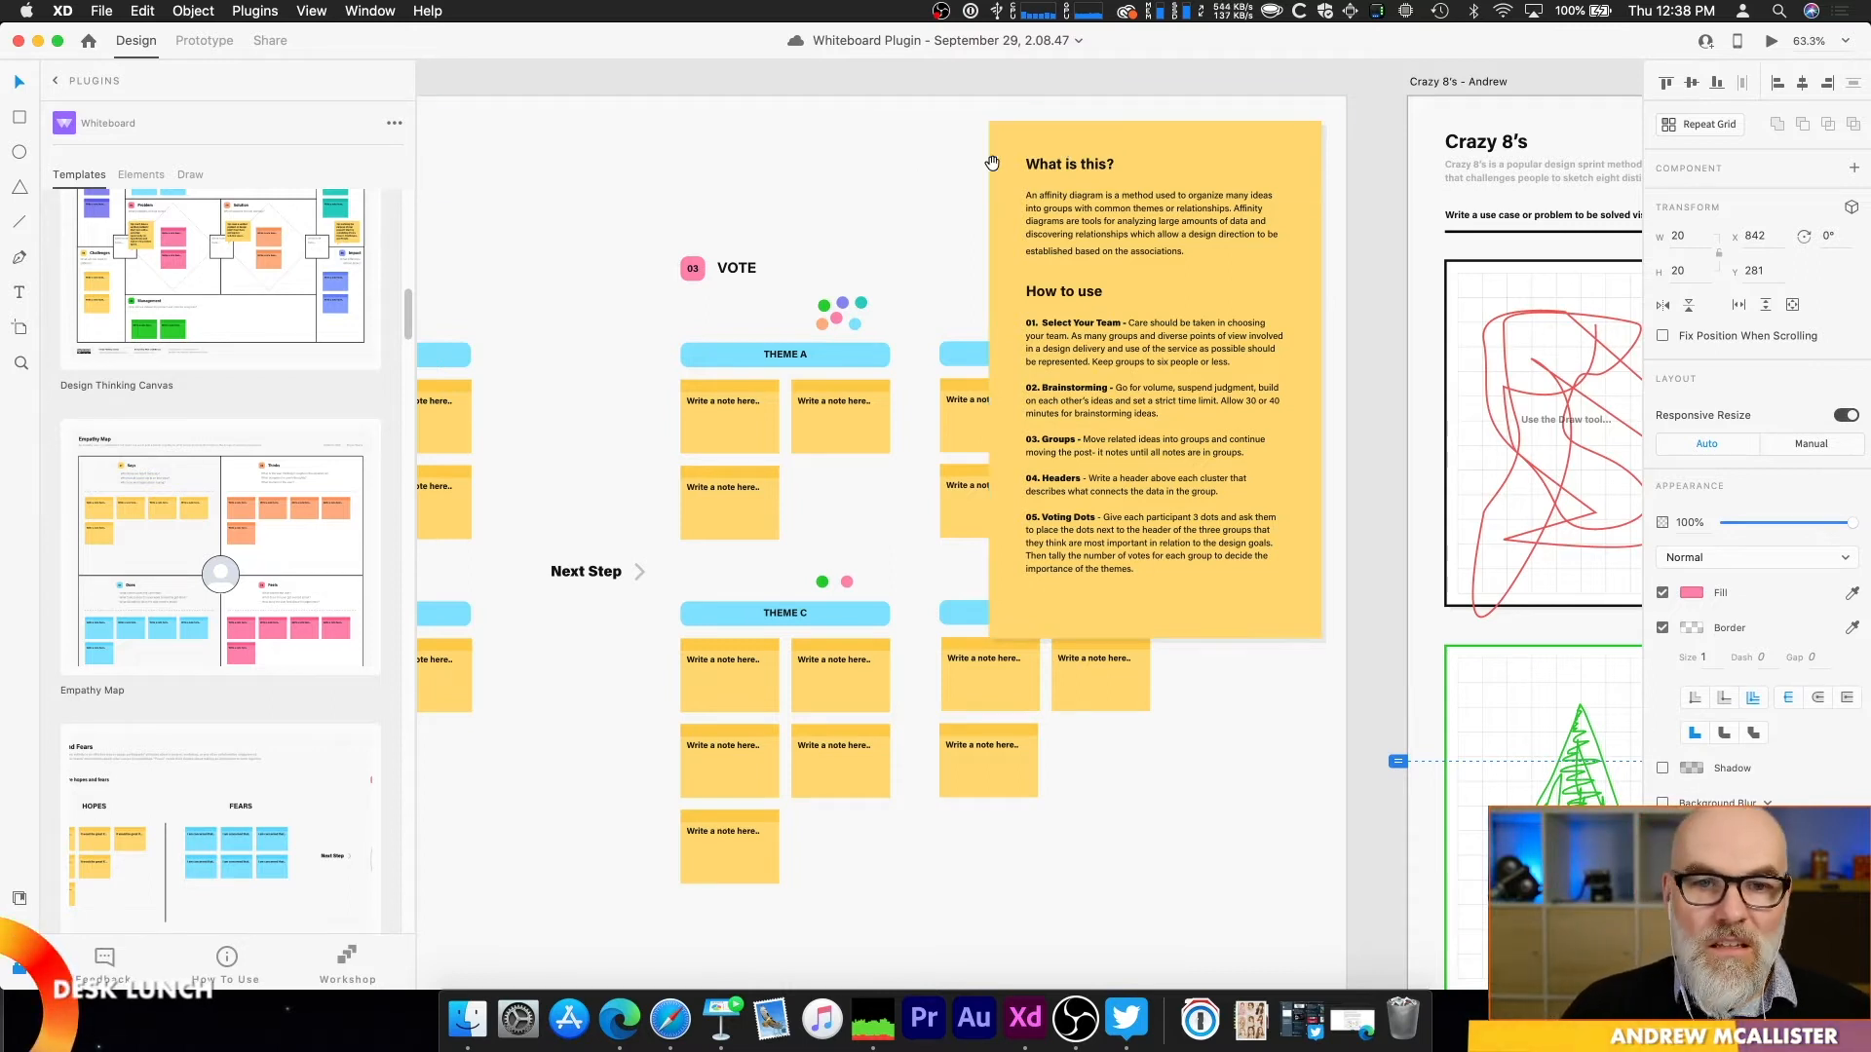
{"action": "scroll", "coordinate": [756, 172], "scroll_direction": "left", "scroll_amount": 10}
{"action": "scroll", "coordinate": [760, 166], "scroll_direction": "down", "scroll_amount": 10}
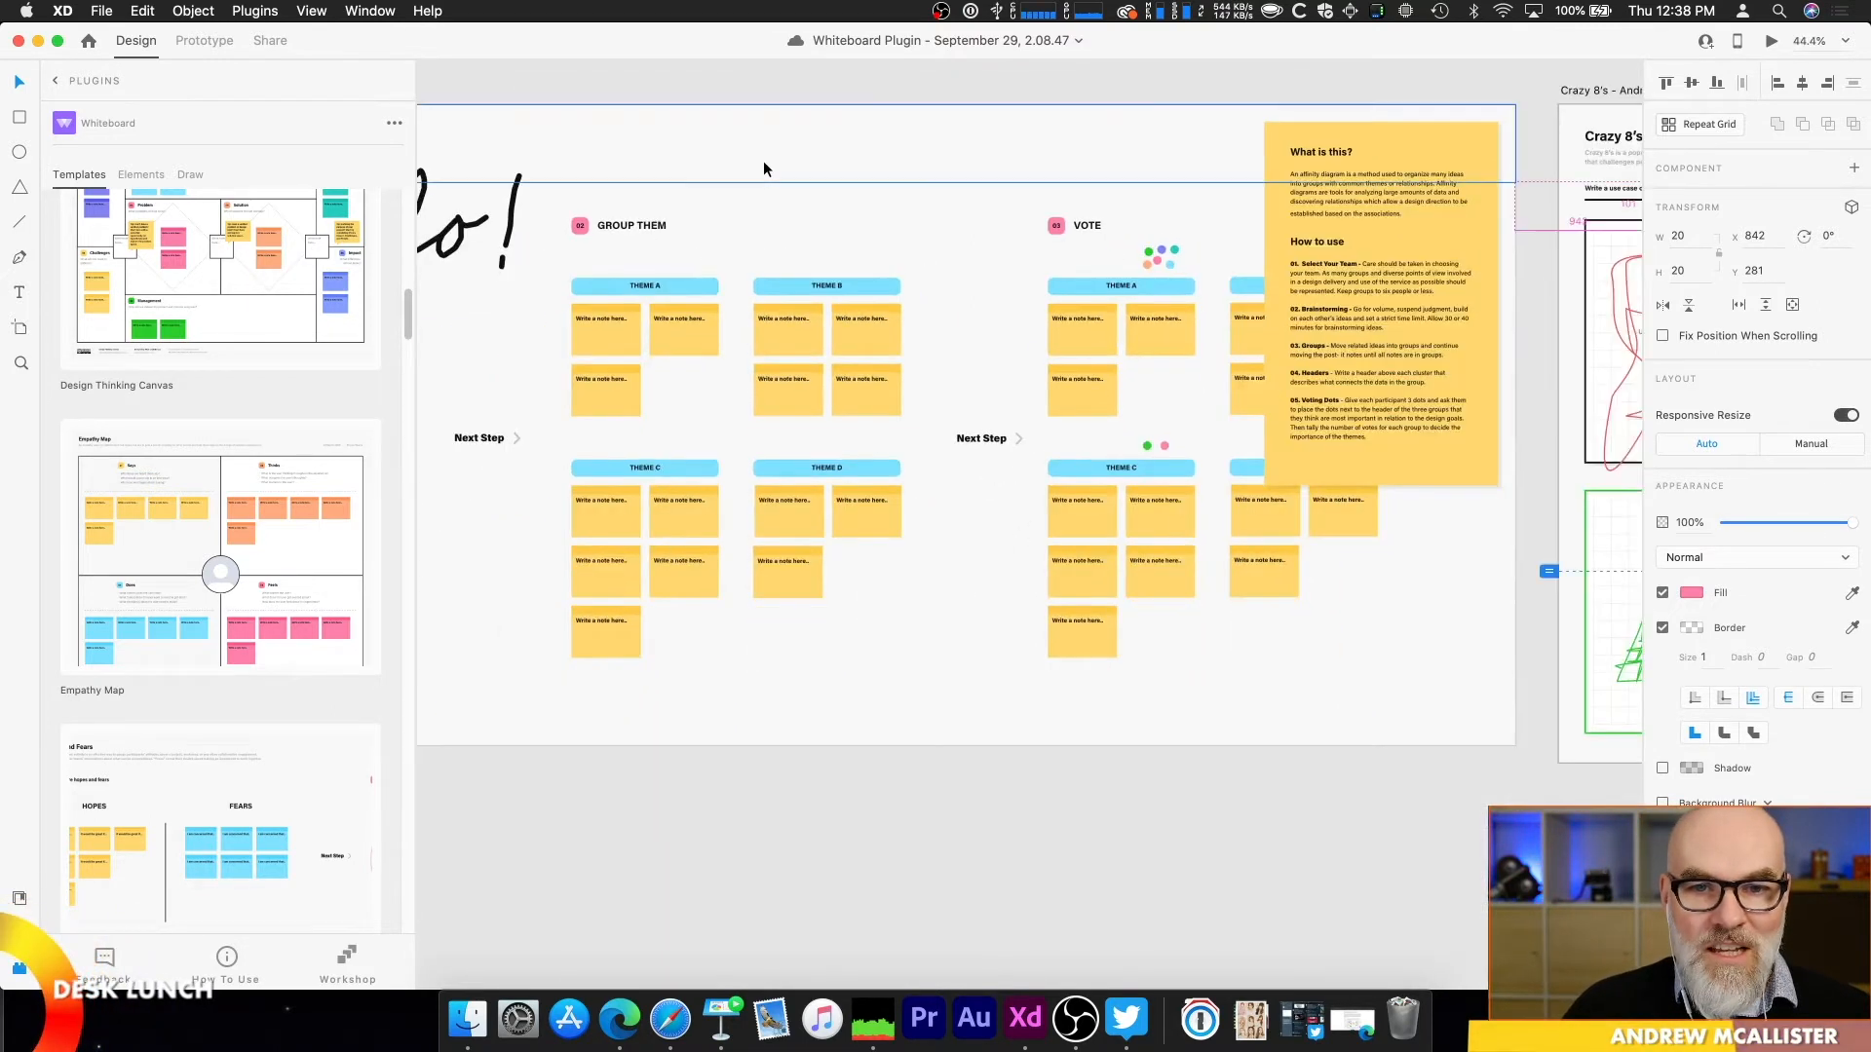
{"action": "scroll", "coordinate": [621, 236], "scroll_direction": "left", "scroll_amount": 15}
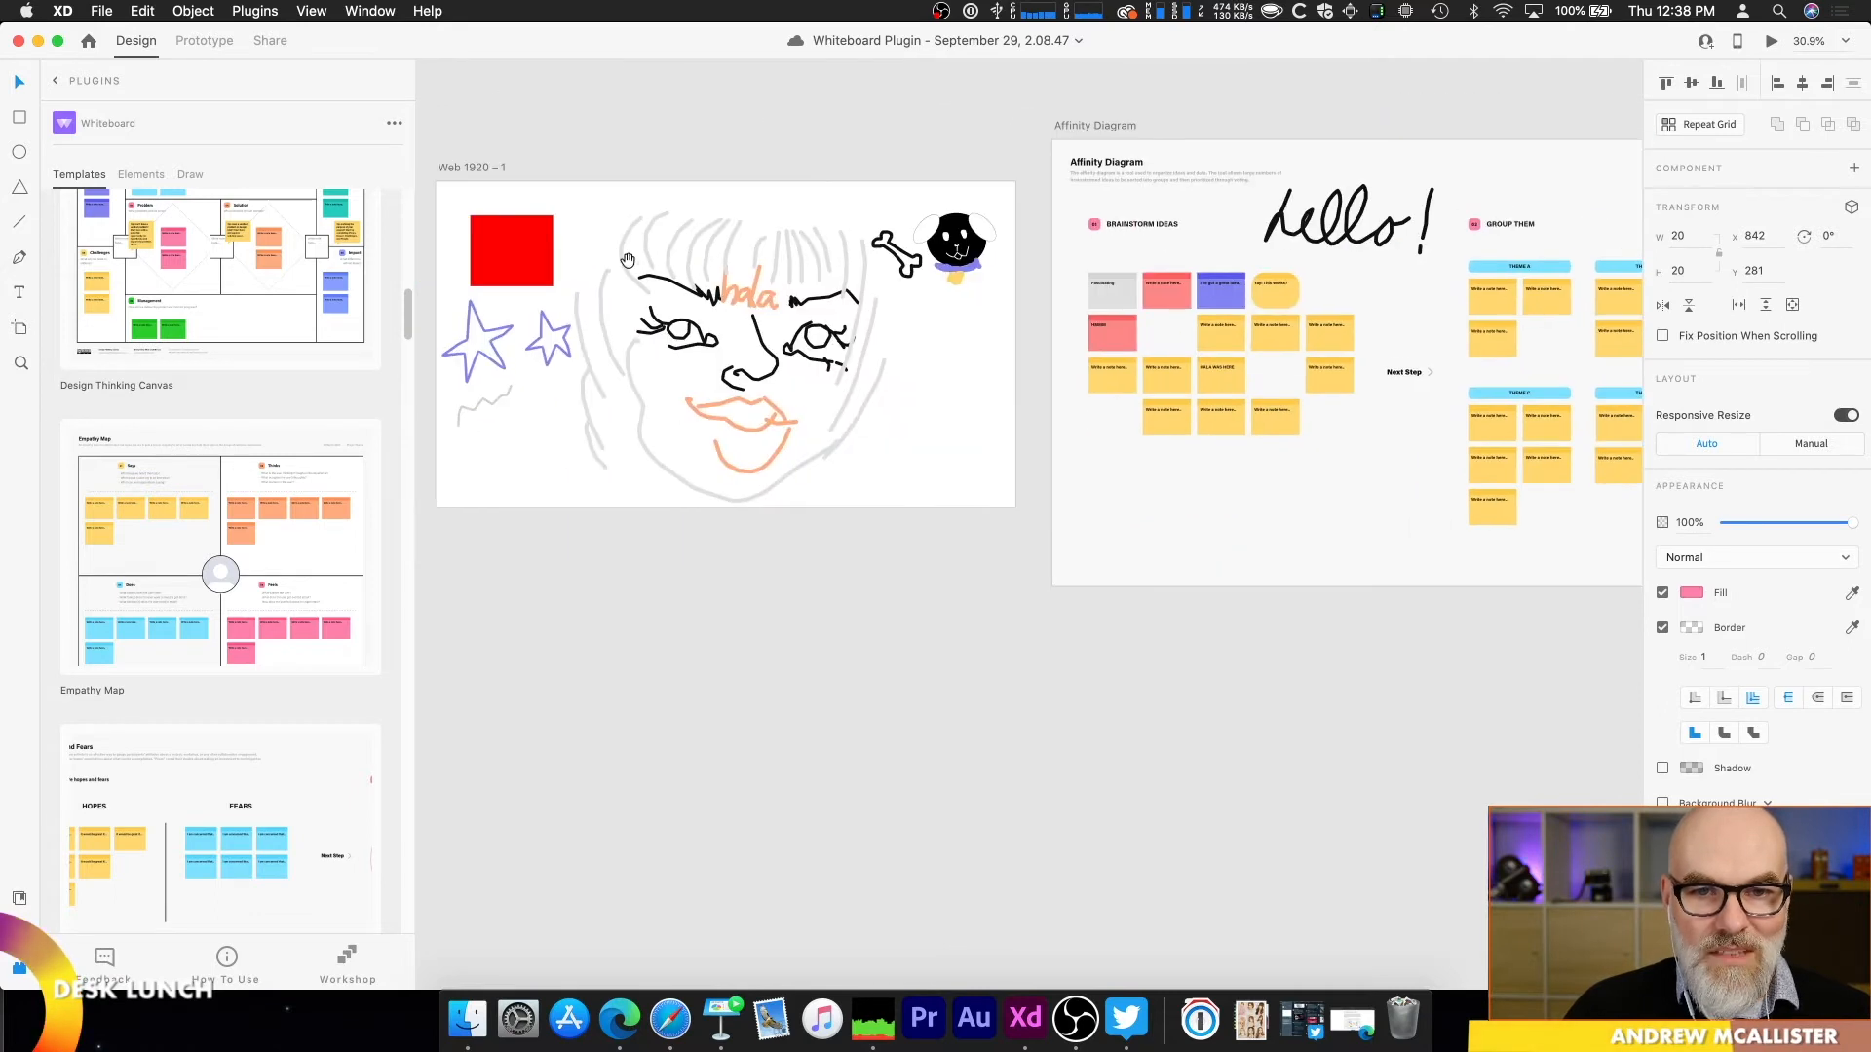
{"action": "scroll", "coordinate": [918, 355], "scroll_direction": "up", "scroll_amount": 5}
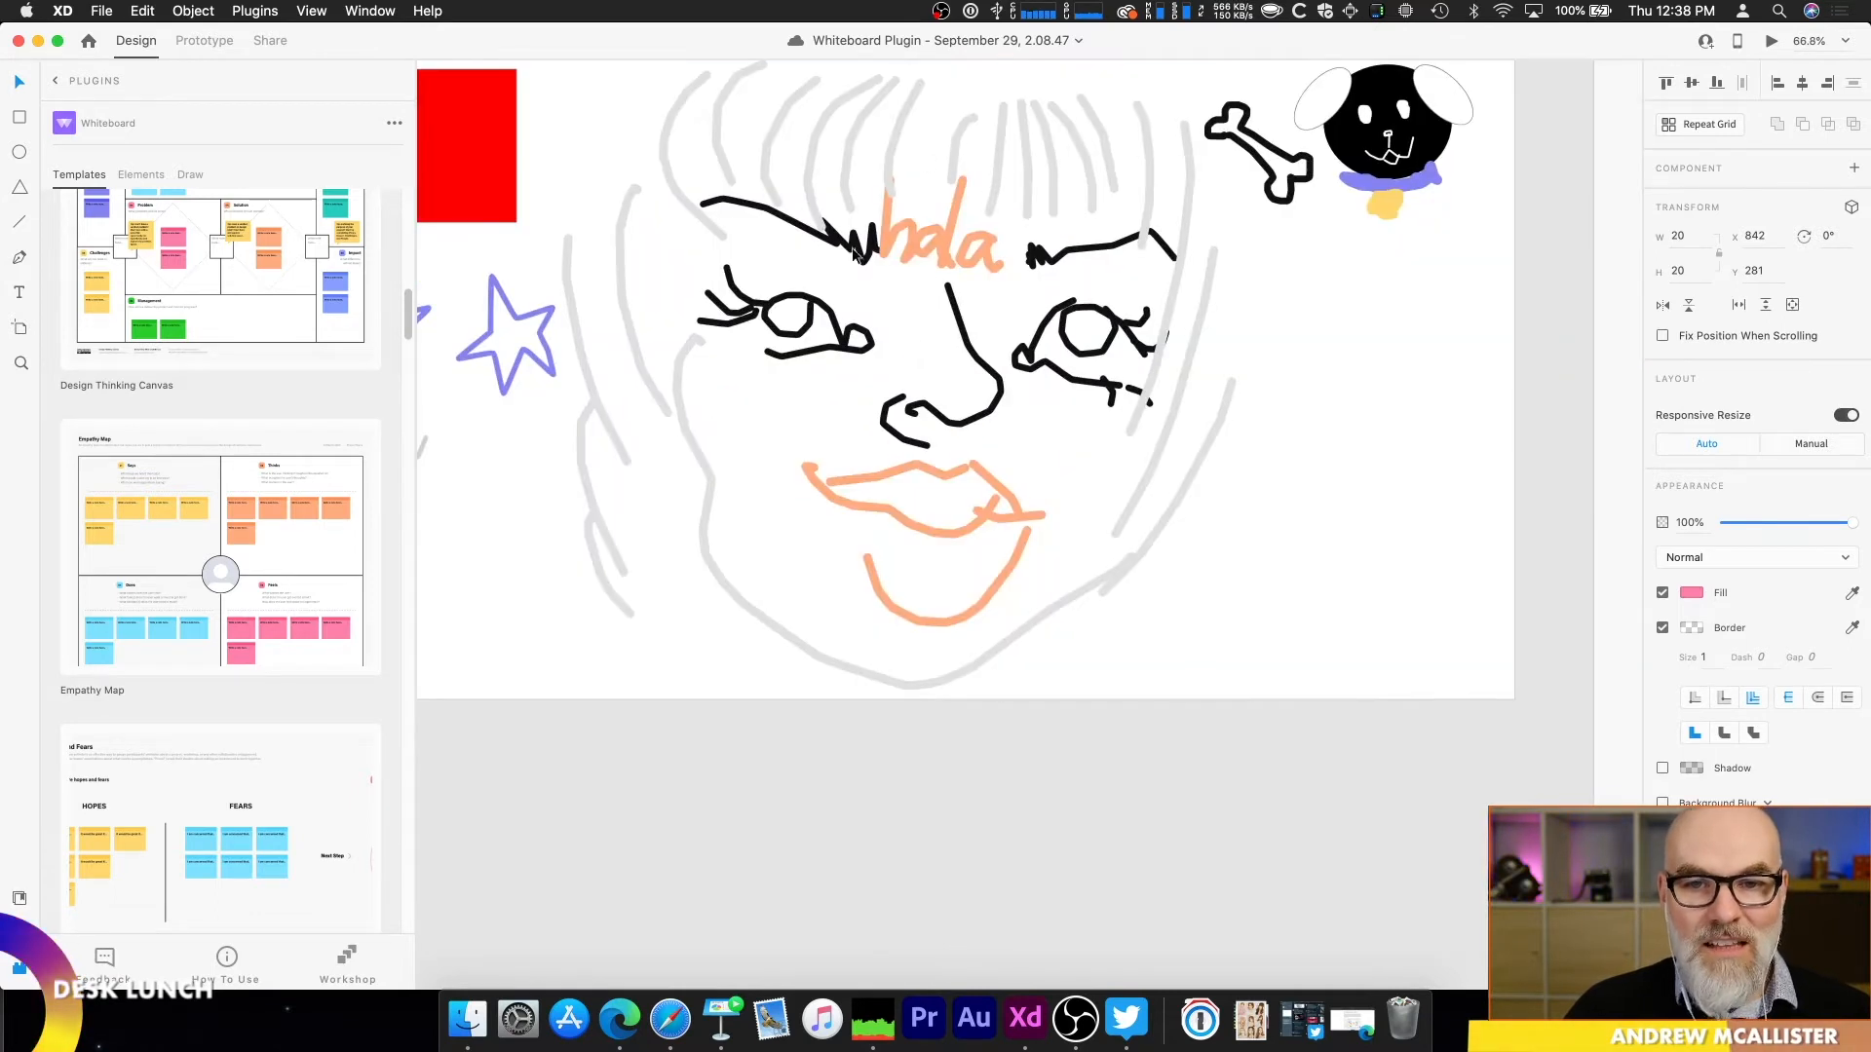
{"action": "scroll", "coordinate": [1159, 425], "scroll_direction": "down", "scroll_amount": 5}
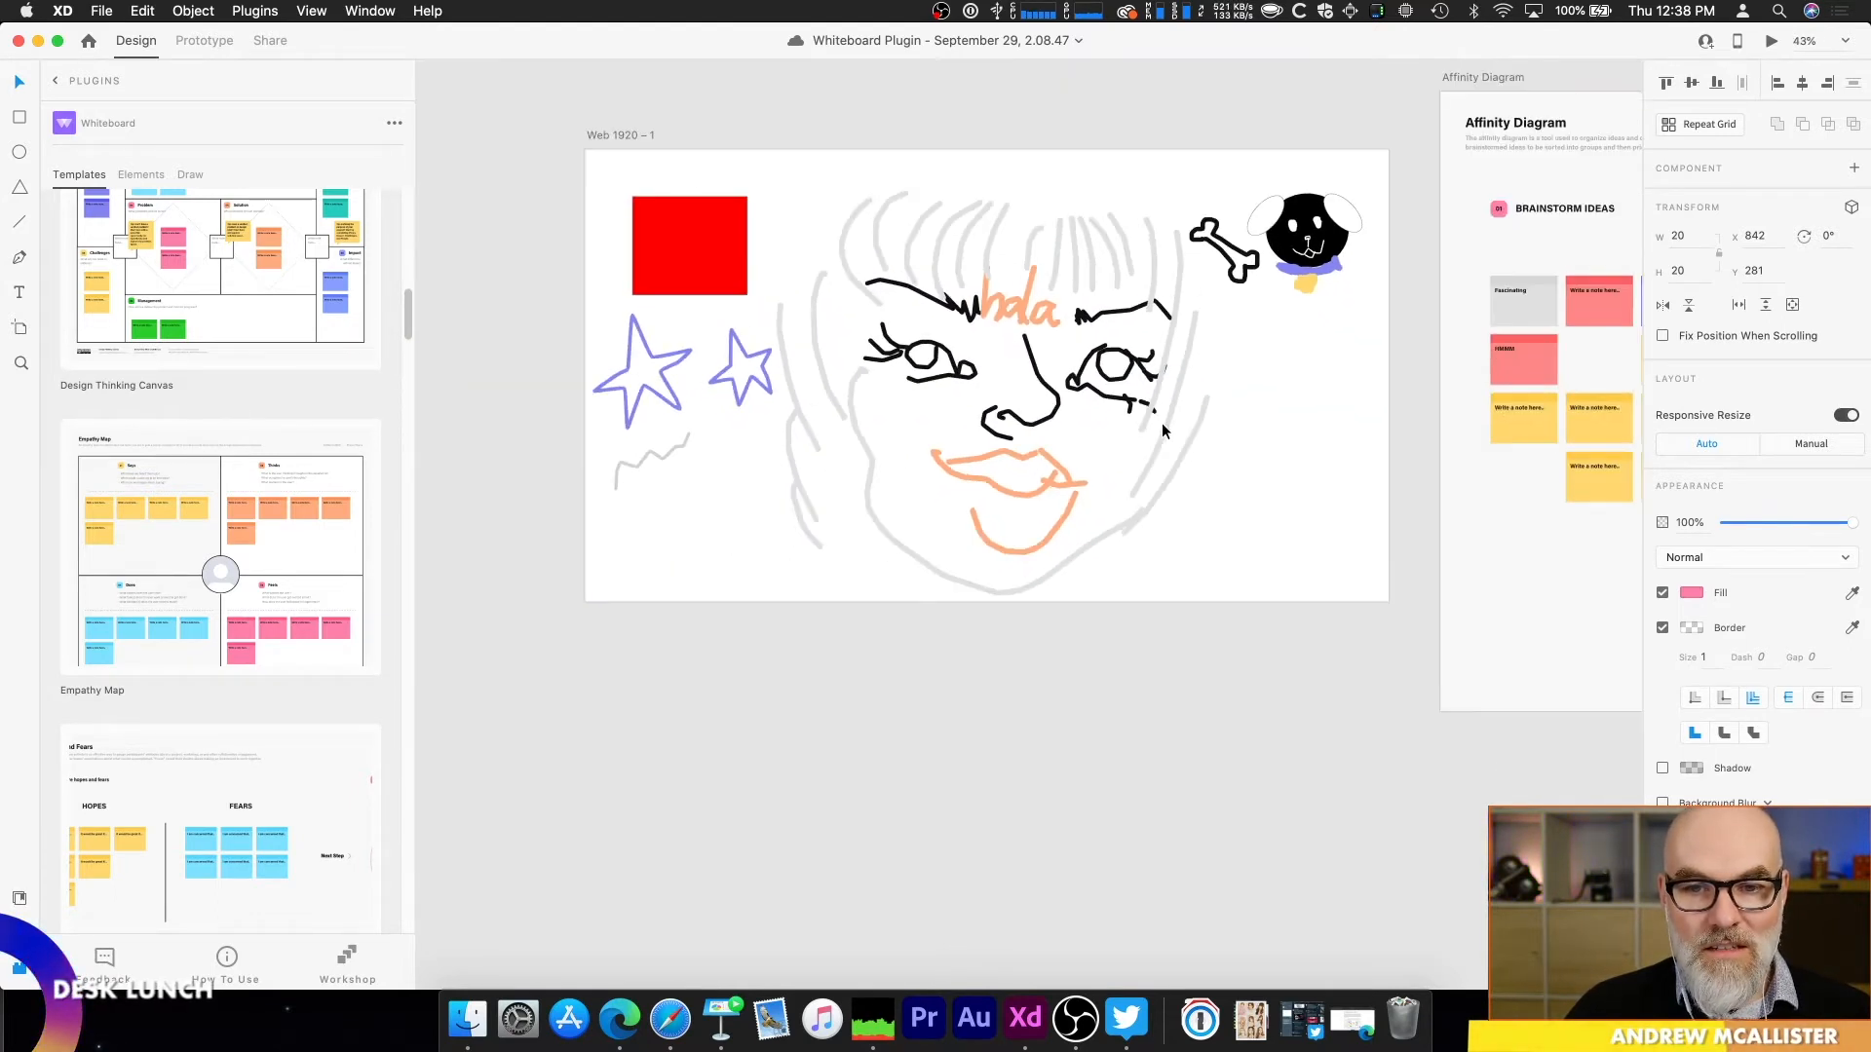
{"action": "left_click_drag", "start_coordinate": [1445, 468], "coordinate": [590, 501]}
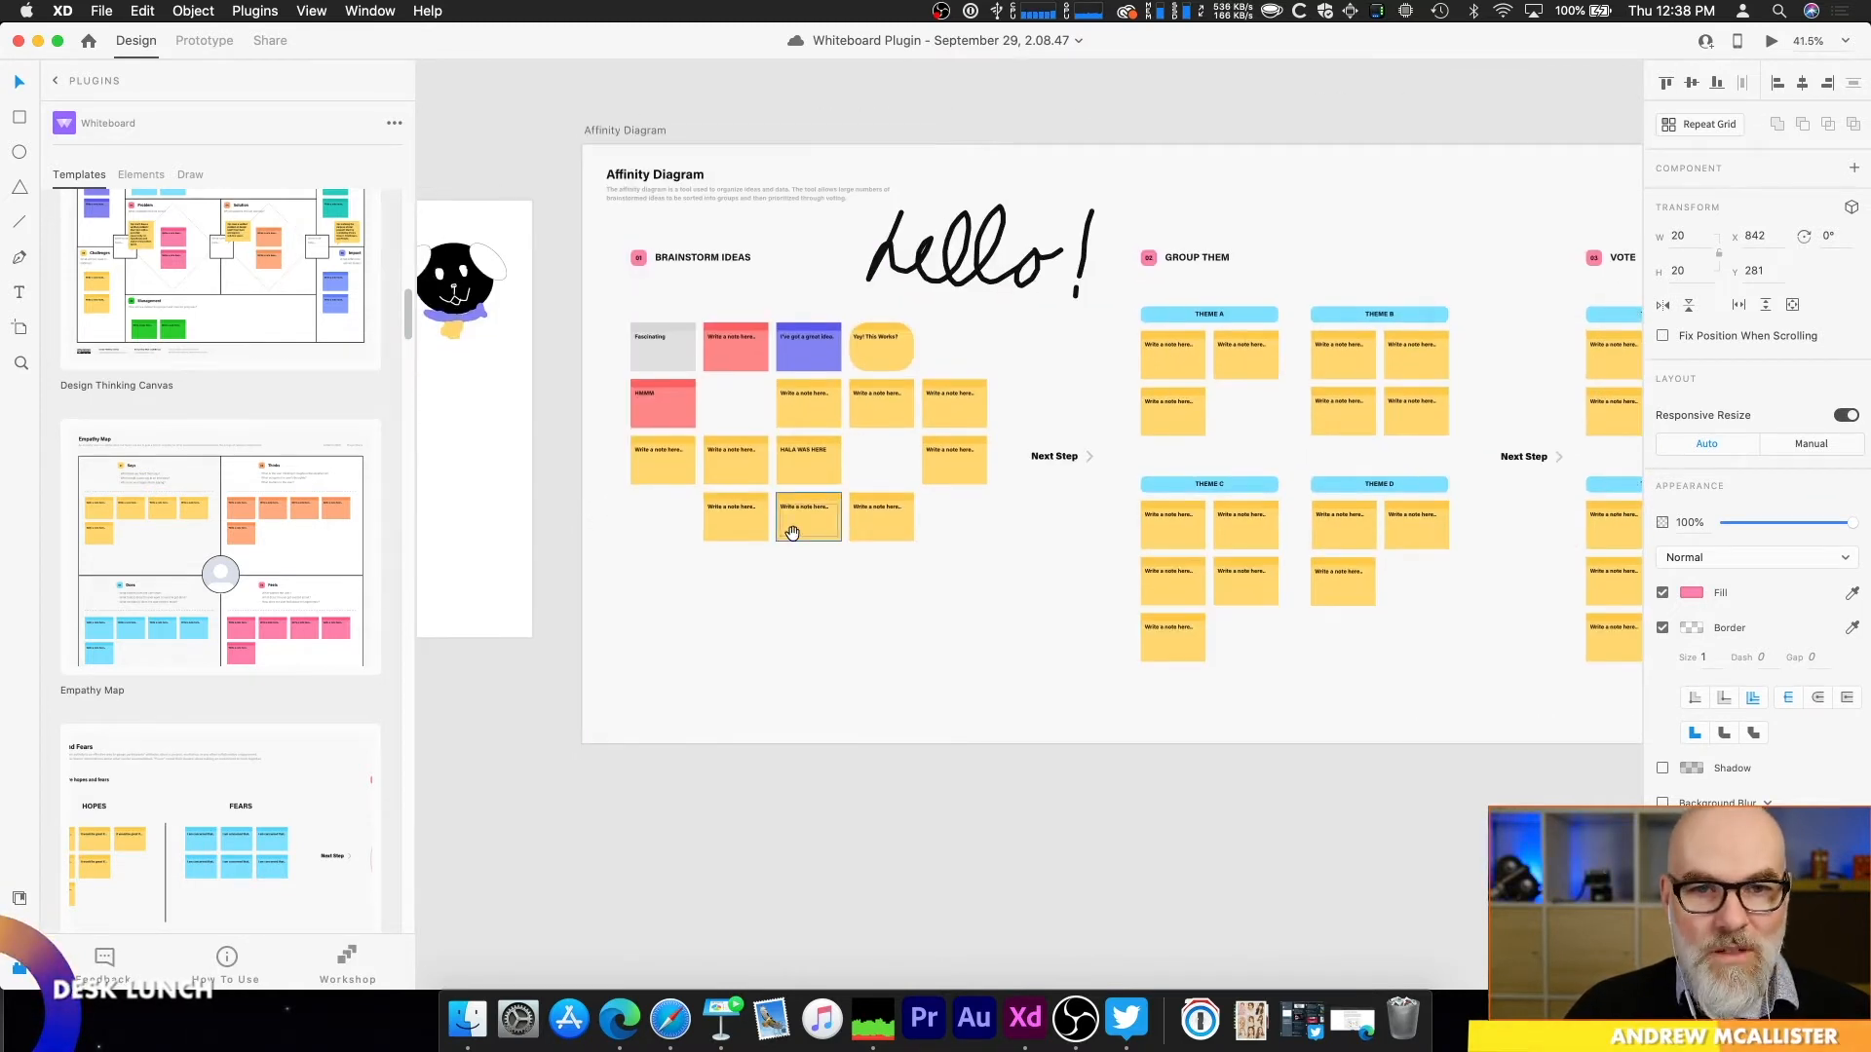
{"action": "scroll", "coordinate": [791, 534], "scroll_direction": "down", "scroll_amount": 3}
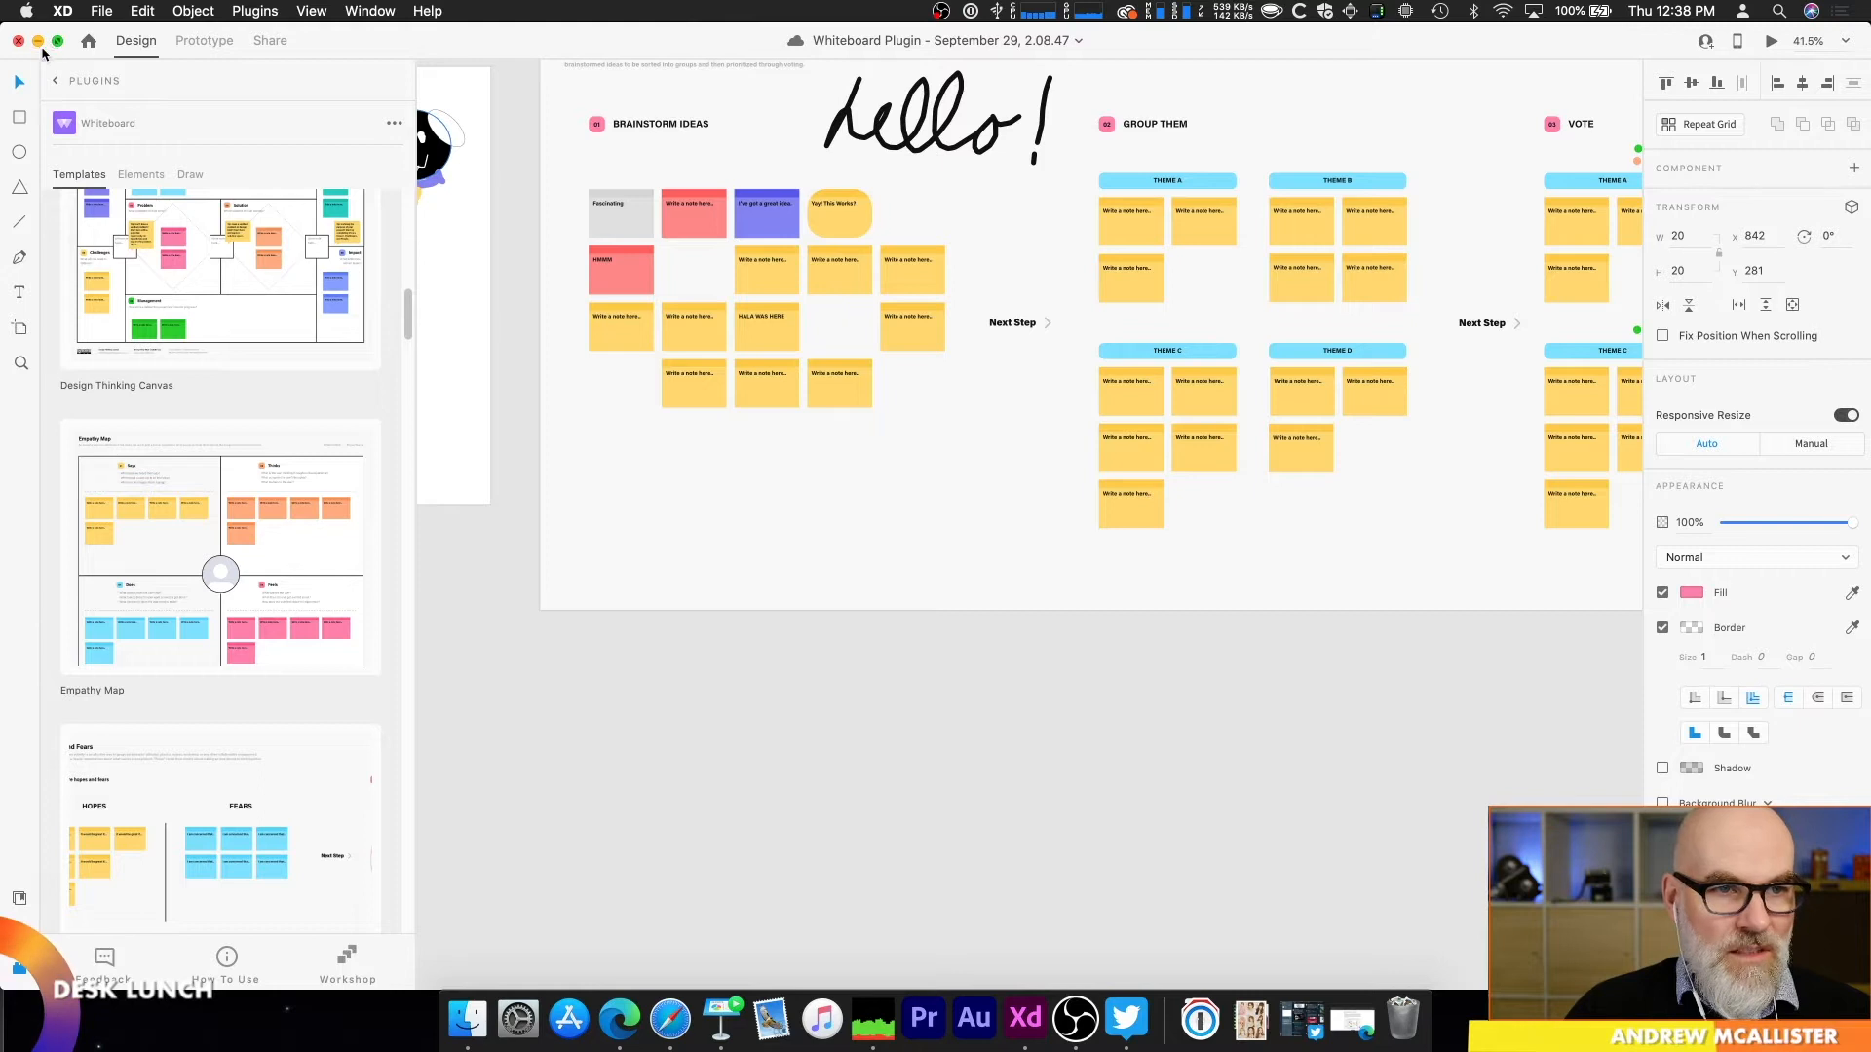
Step: Switch to the Whiteboard – Nov 10 document and examine the sticky notes on the Business Model Canvas artboard
{"action": "left_click_drag", "start_coordinate": [1419, 389], "coordinate": [171, 420]}
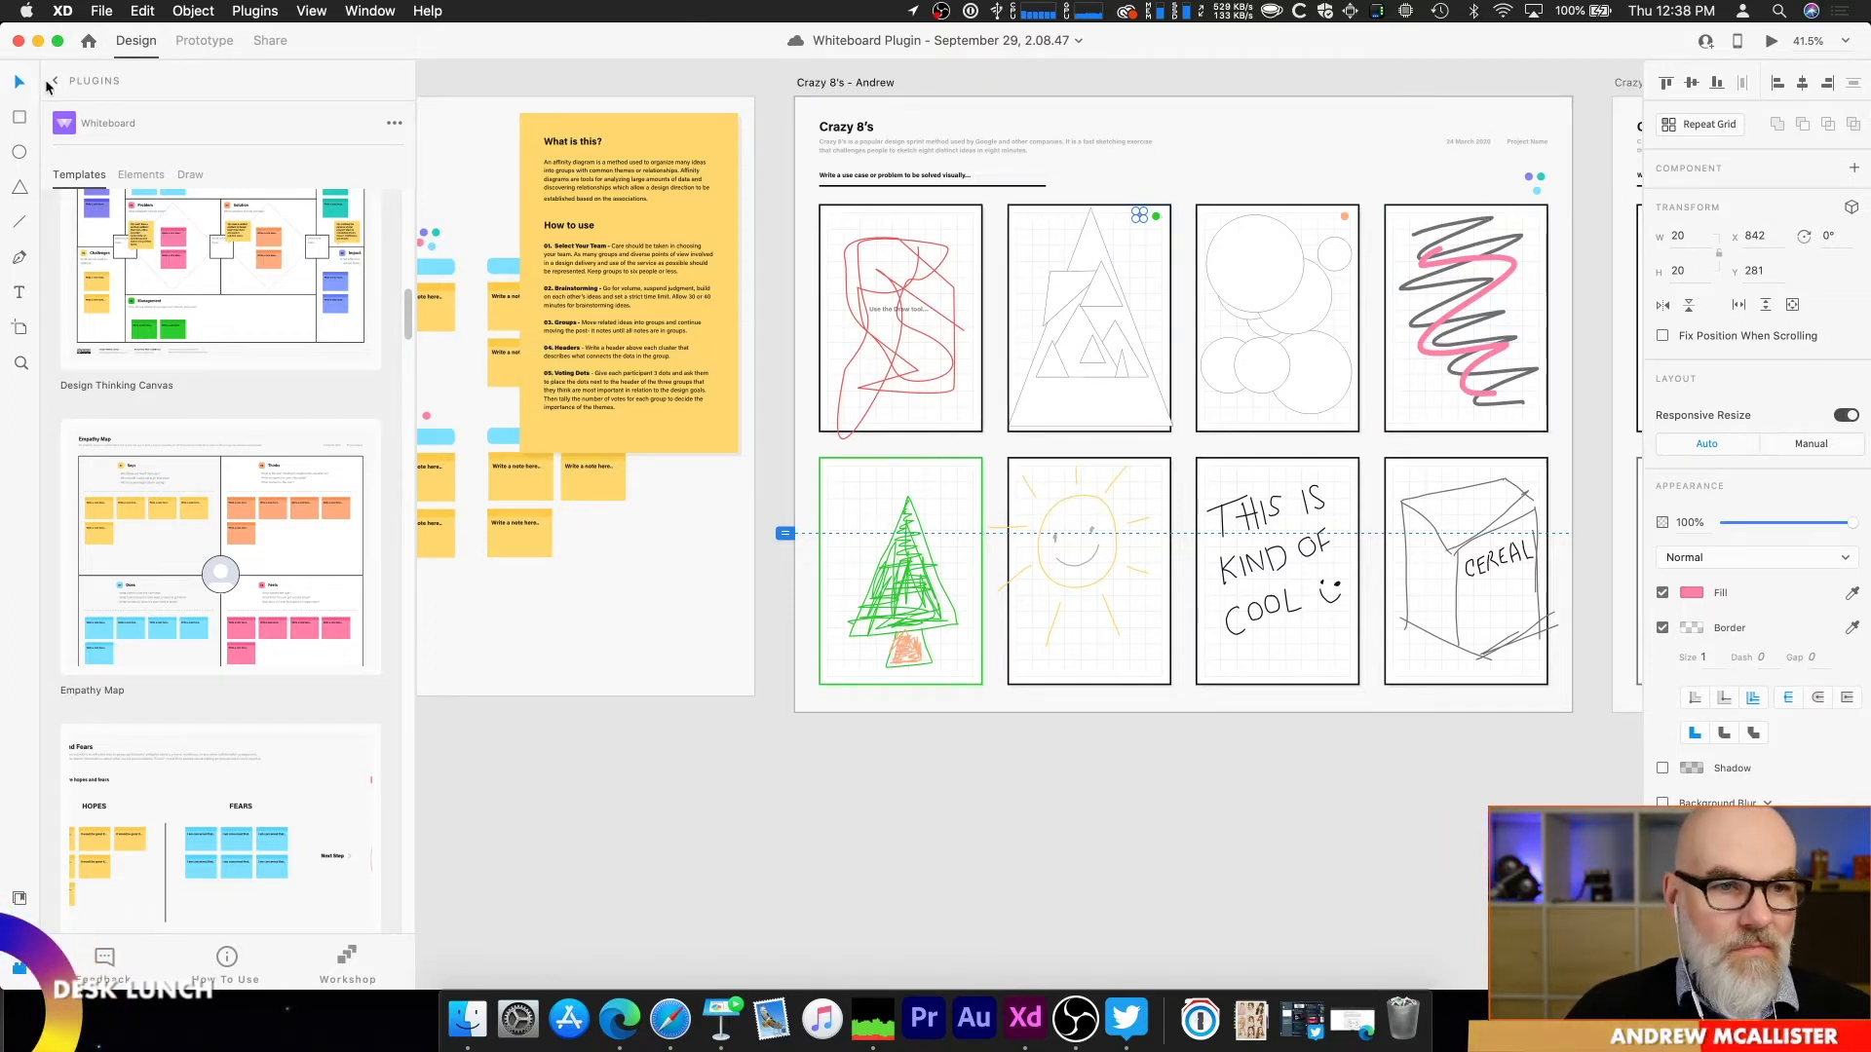
{"action": "left_click", "coordinate": [368, 11]}
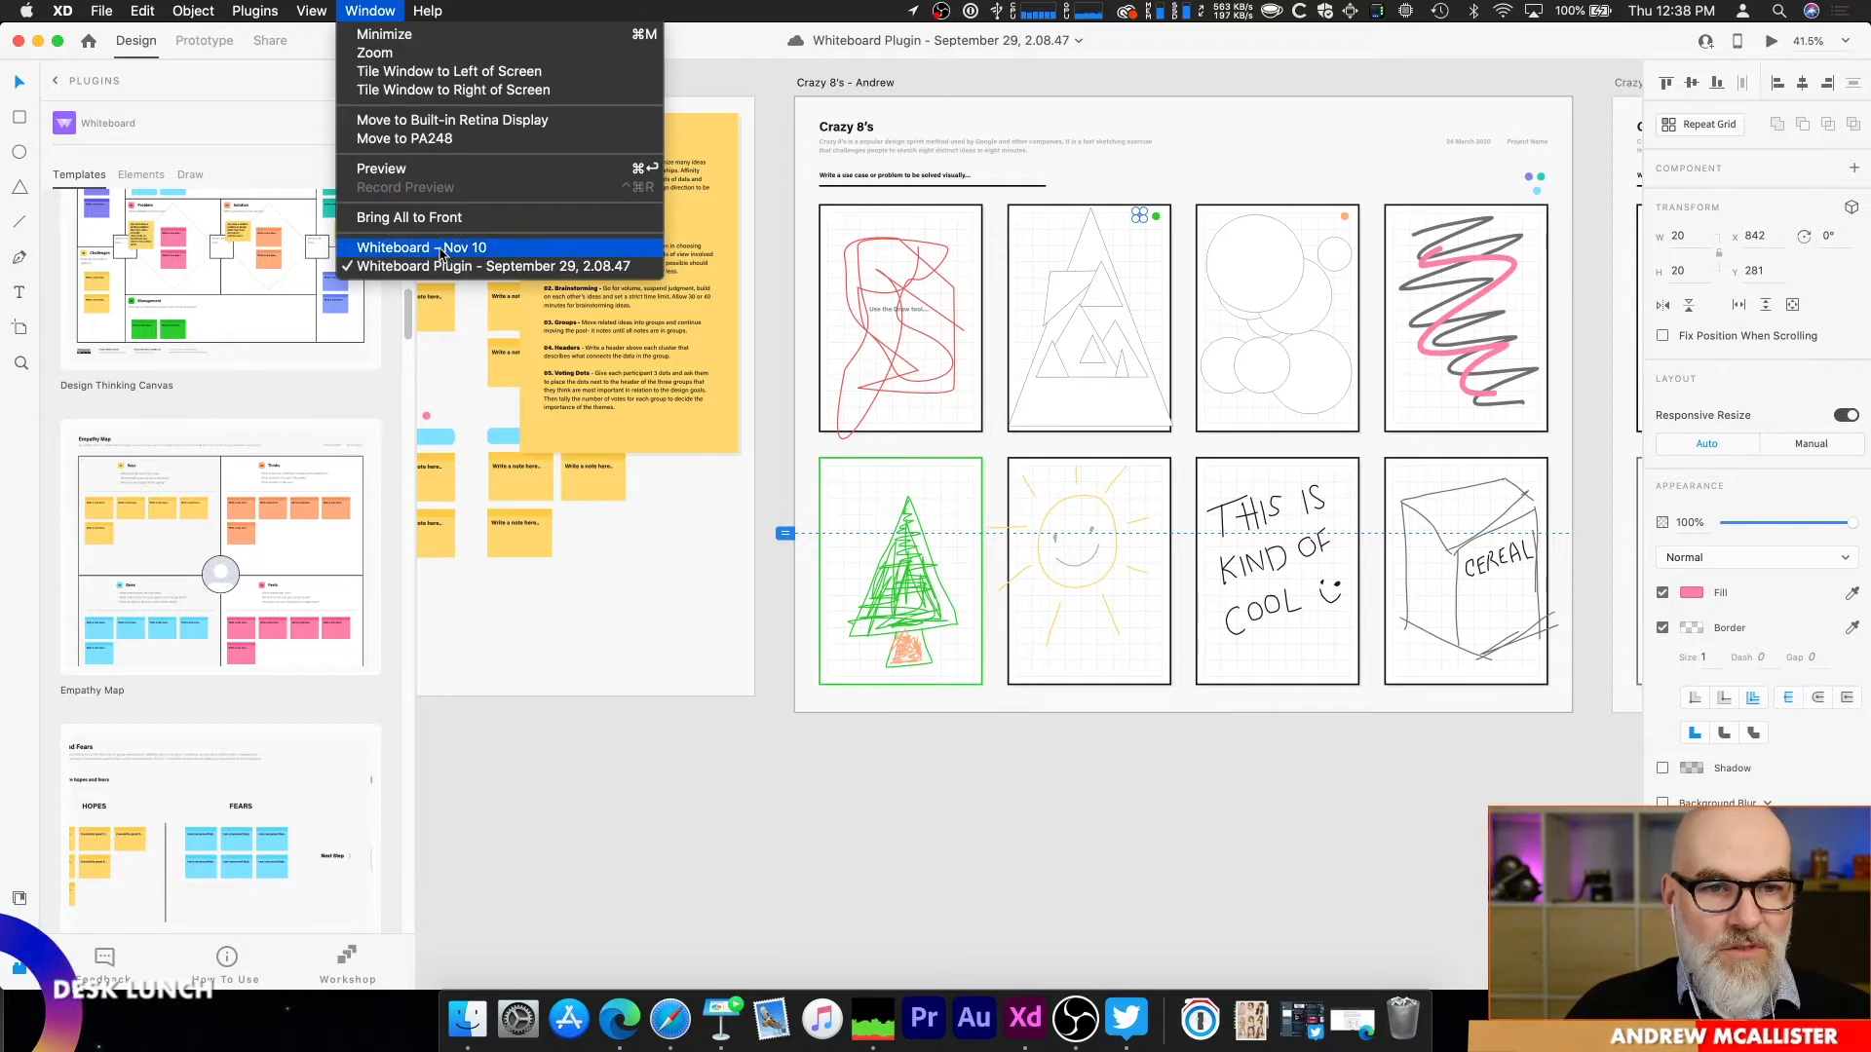
{"action": "left_click", "coordinate": [585, 245]}
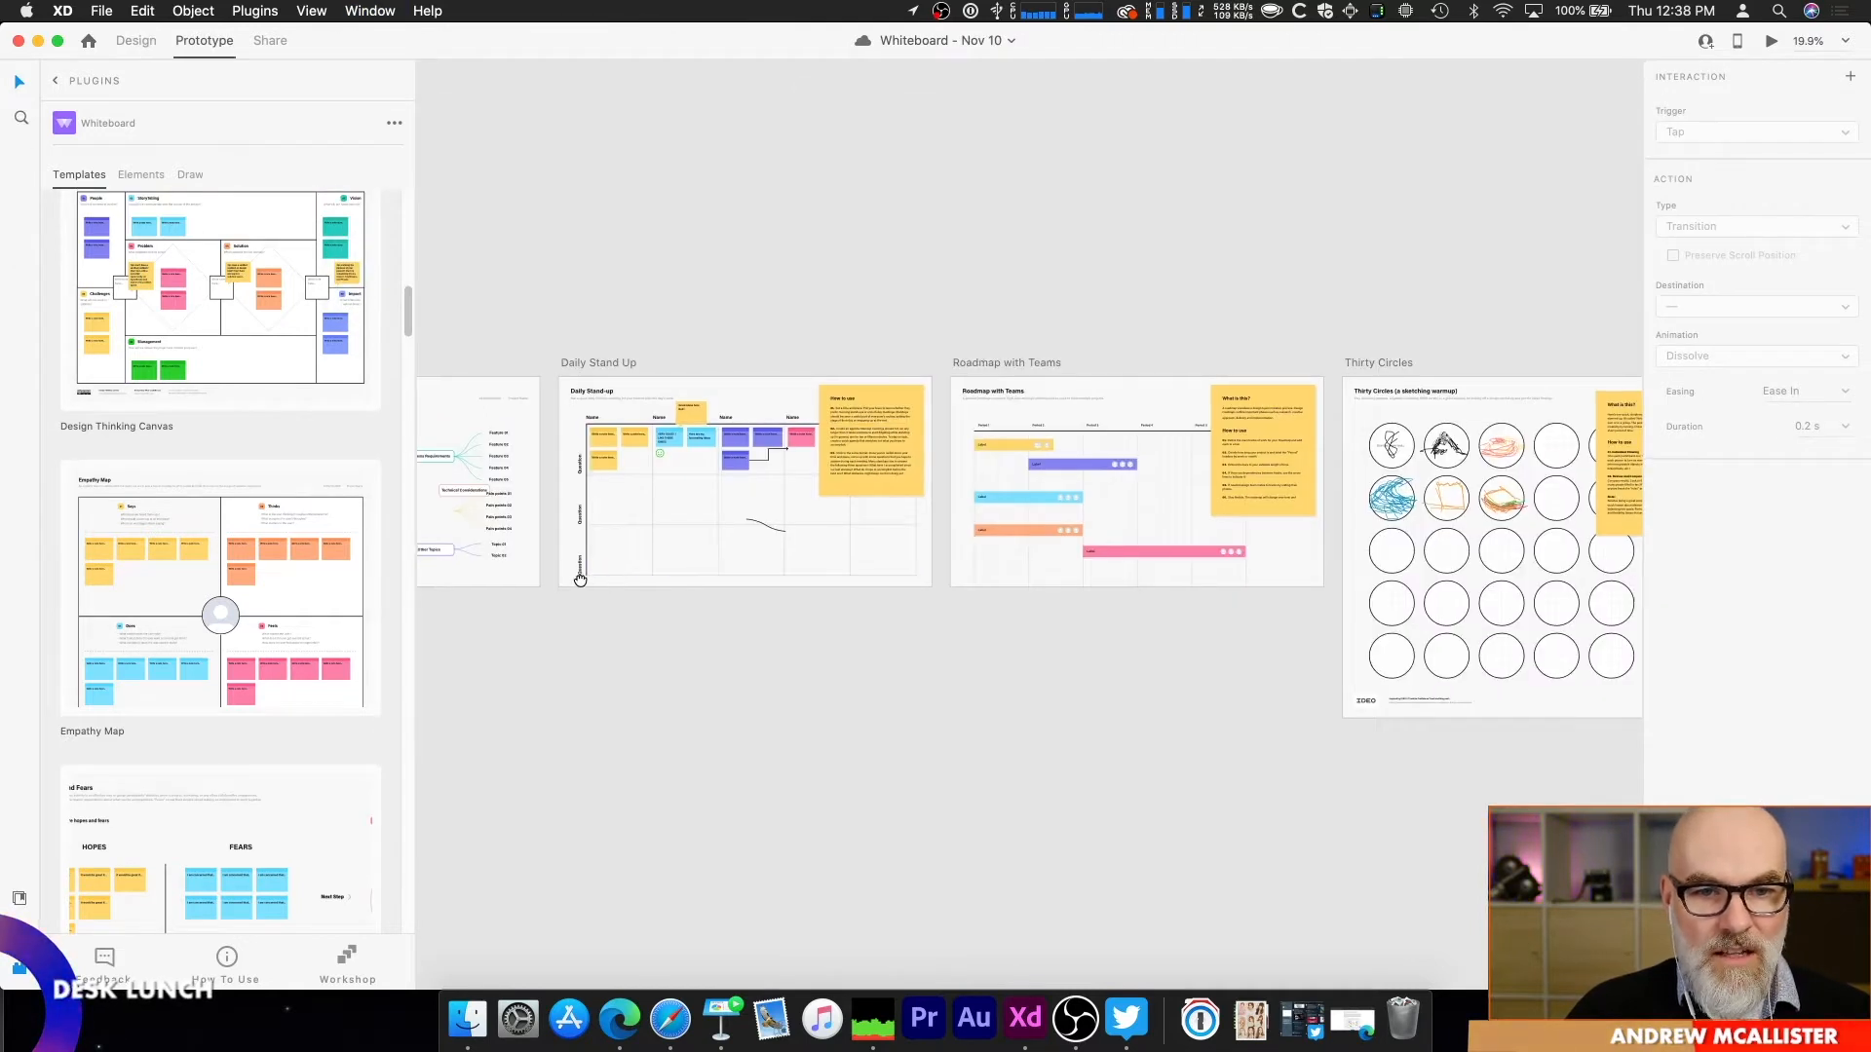
{"action": "left_click_drag", "start_coordinate": [579, 579], "coordinate": [1395, 498]}
{"action": "scroll", "coordinate": [1049, 497], "scroll_direction": "left", "scroll_amount": 6}
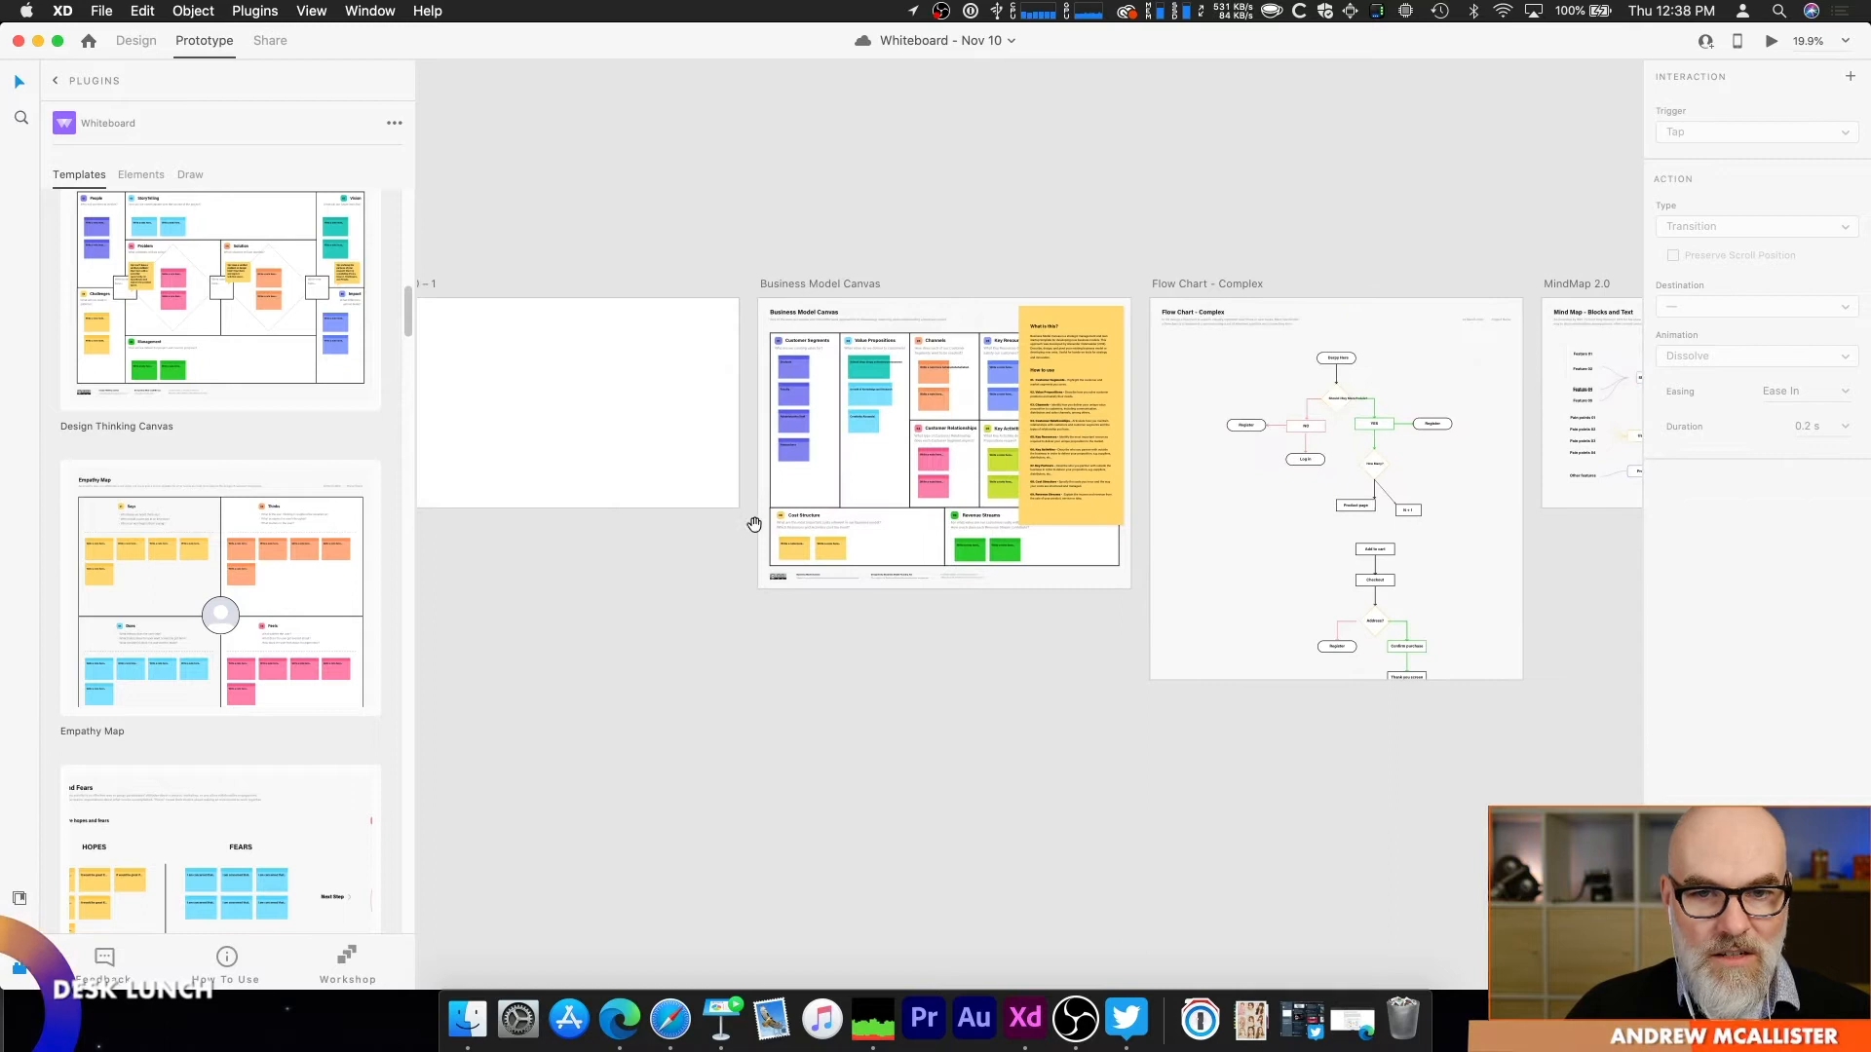
{"action": "scroll", "coordinate": [883, 473], "scroll_direction": "up", "scroll_amount": 1}
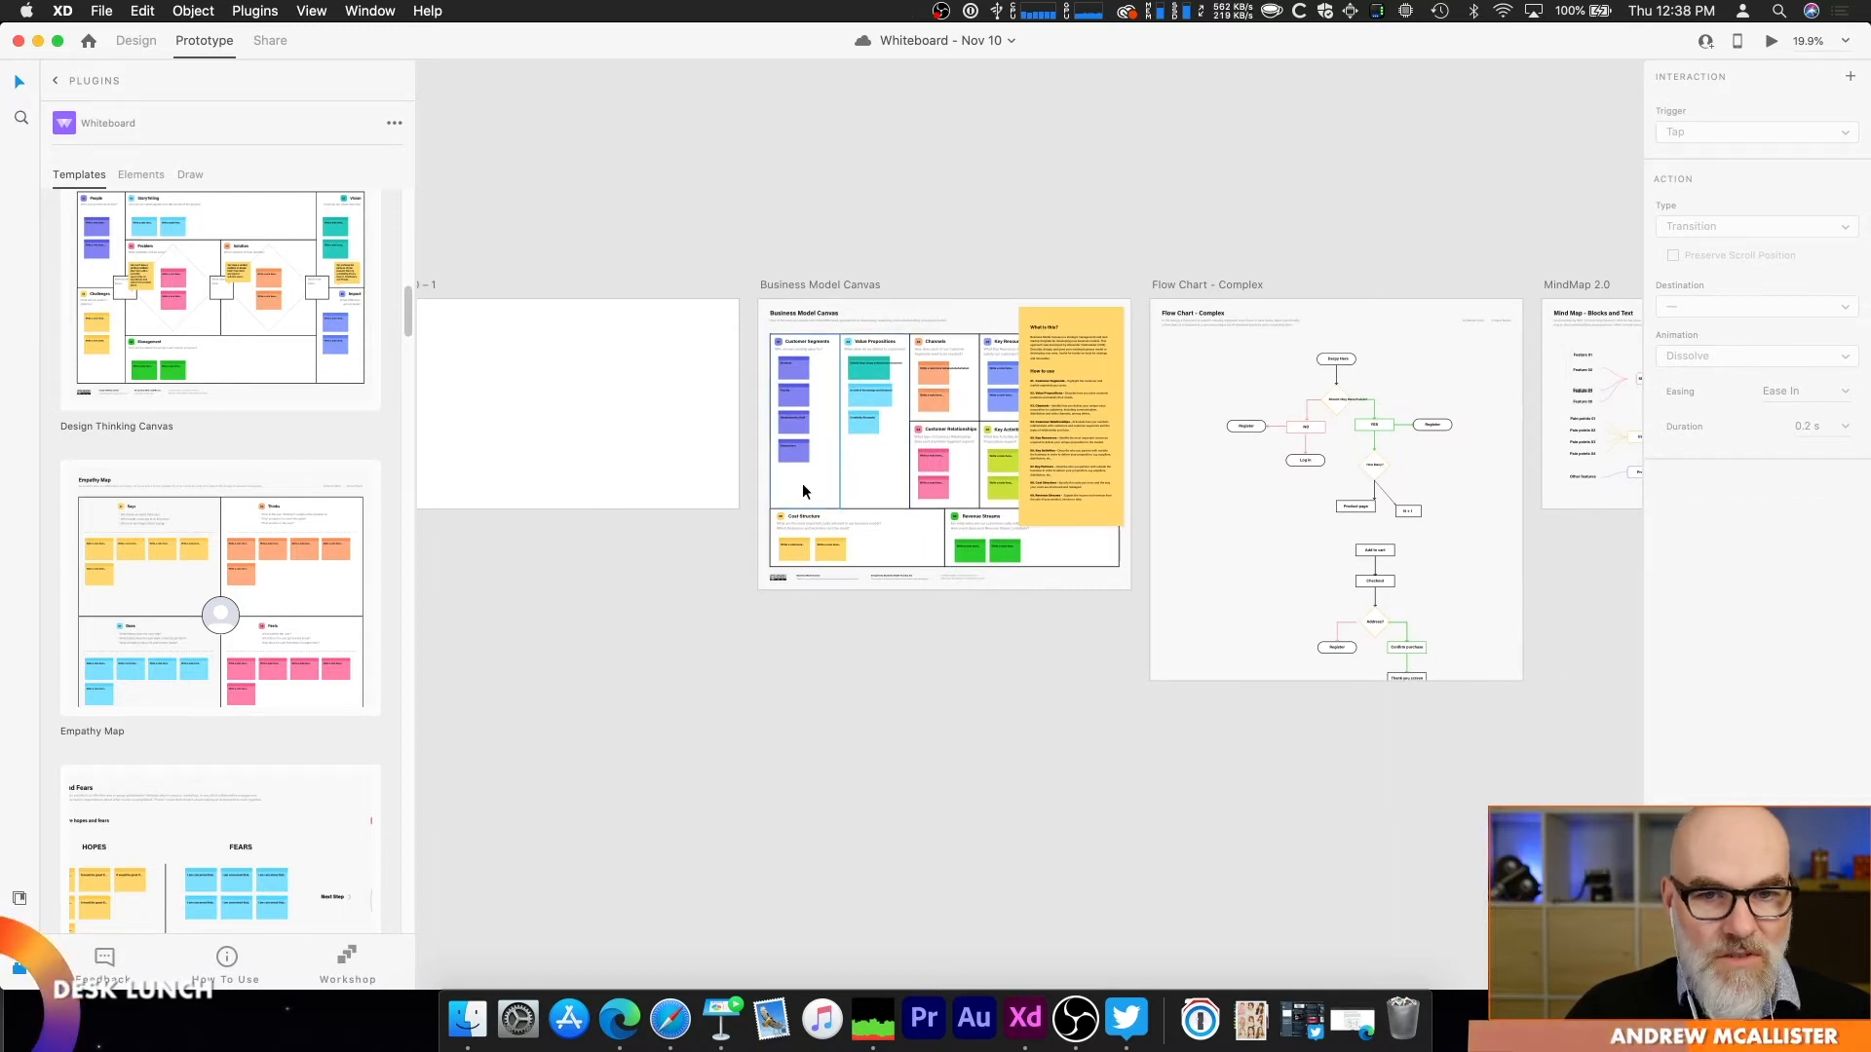
{"action": "scroll", "coordinate": [809, 452], "scroll_direction": "up", "scroll_amount": 5}
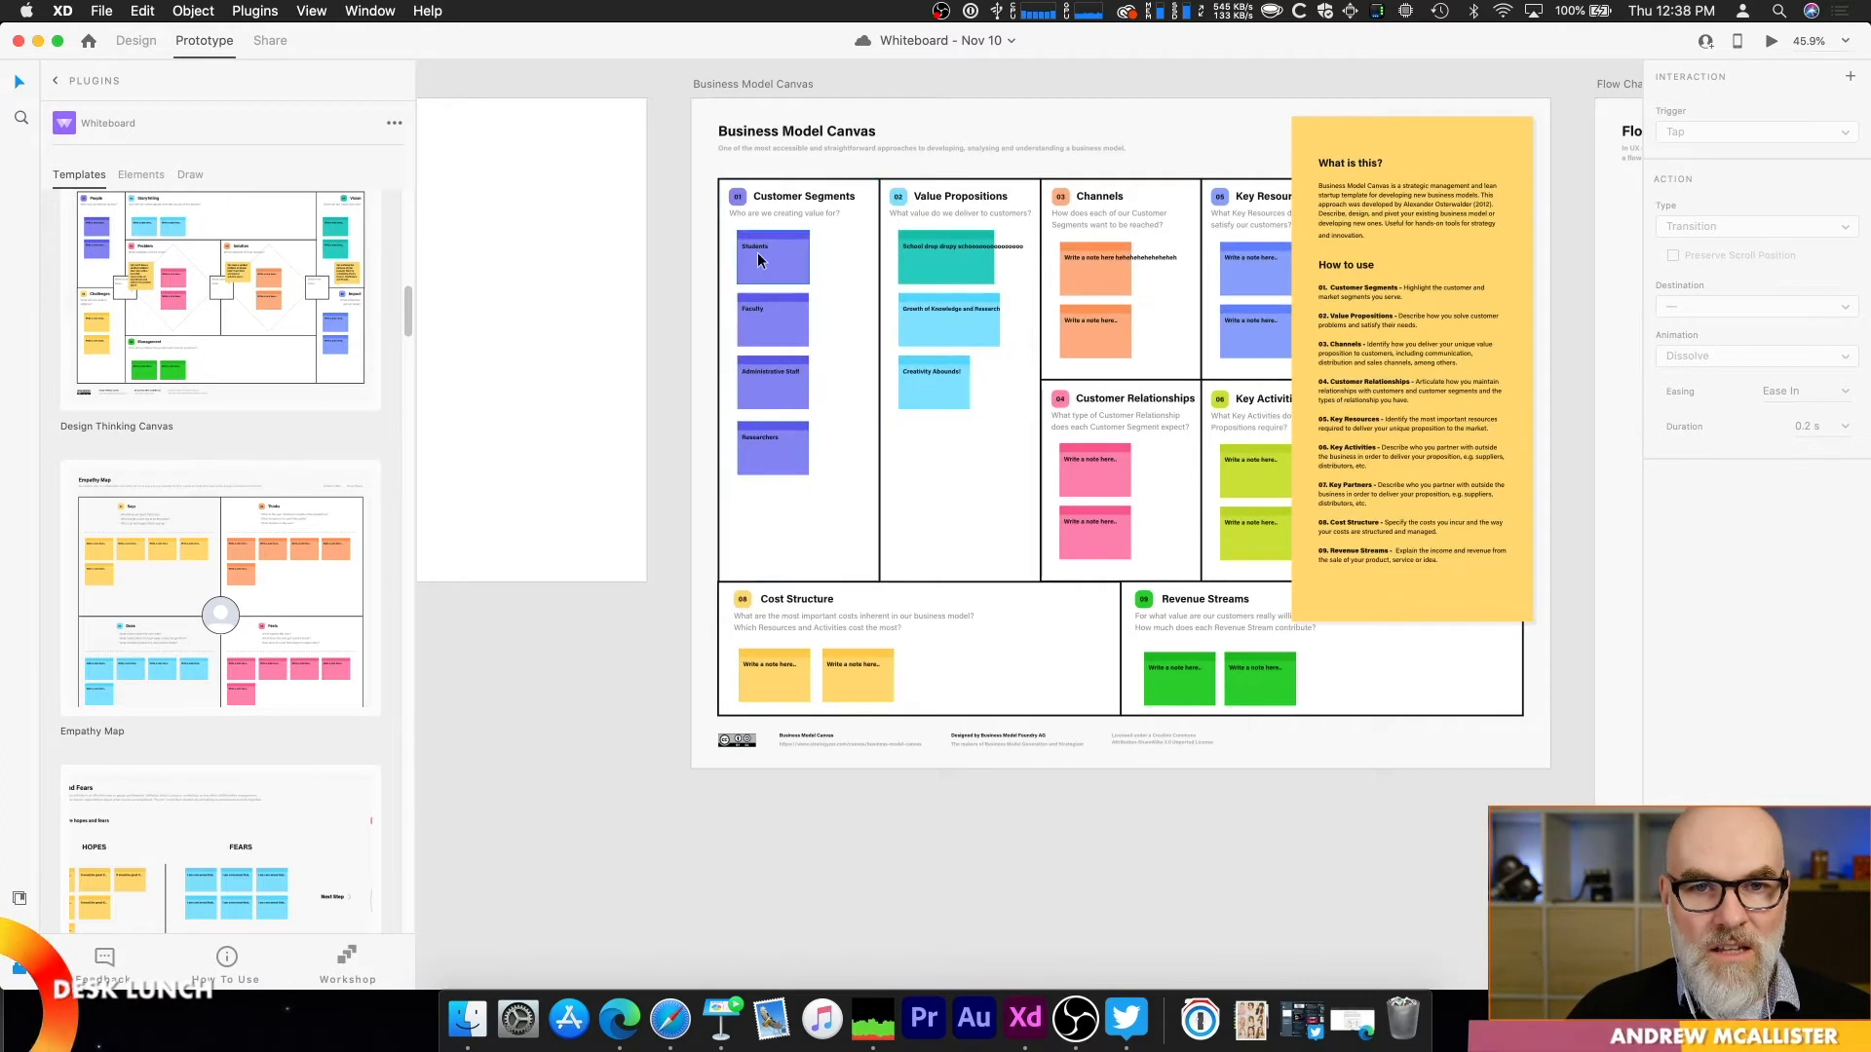
Step: Insert the plugin's Hopes and Fears template into the empty canvas area below the Business Model Canvas artboard
{"action": "scroll", "coordinate": [846, 528], "scroll_direction": "down", "scroll_amount": 2}
{"action": "left_click_drag", "start_coordinate": [703, 611], "coordinate": [740, 256]}
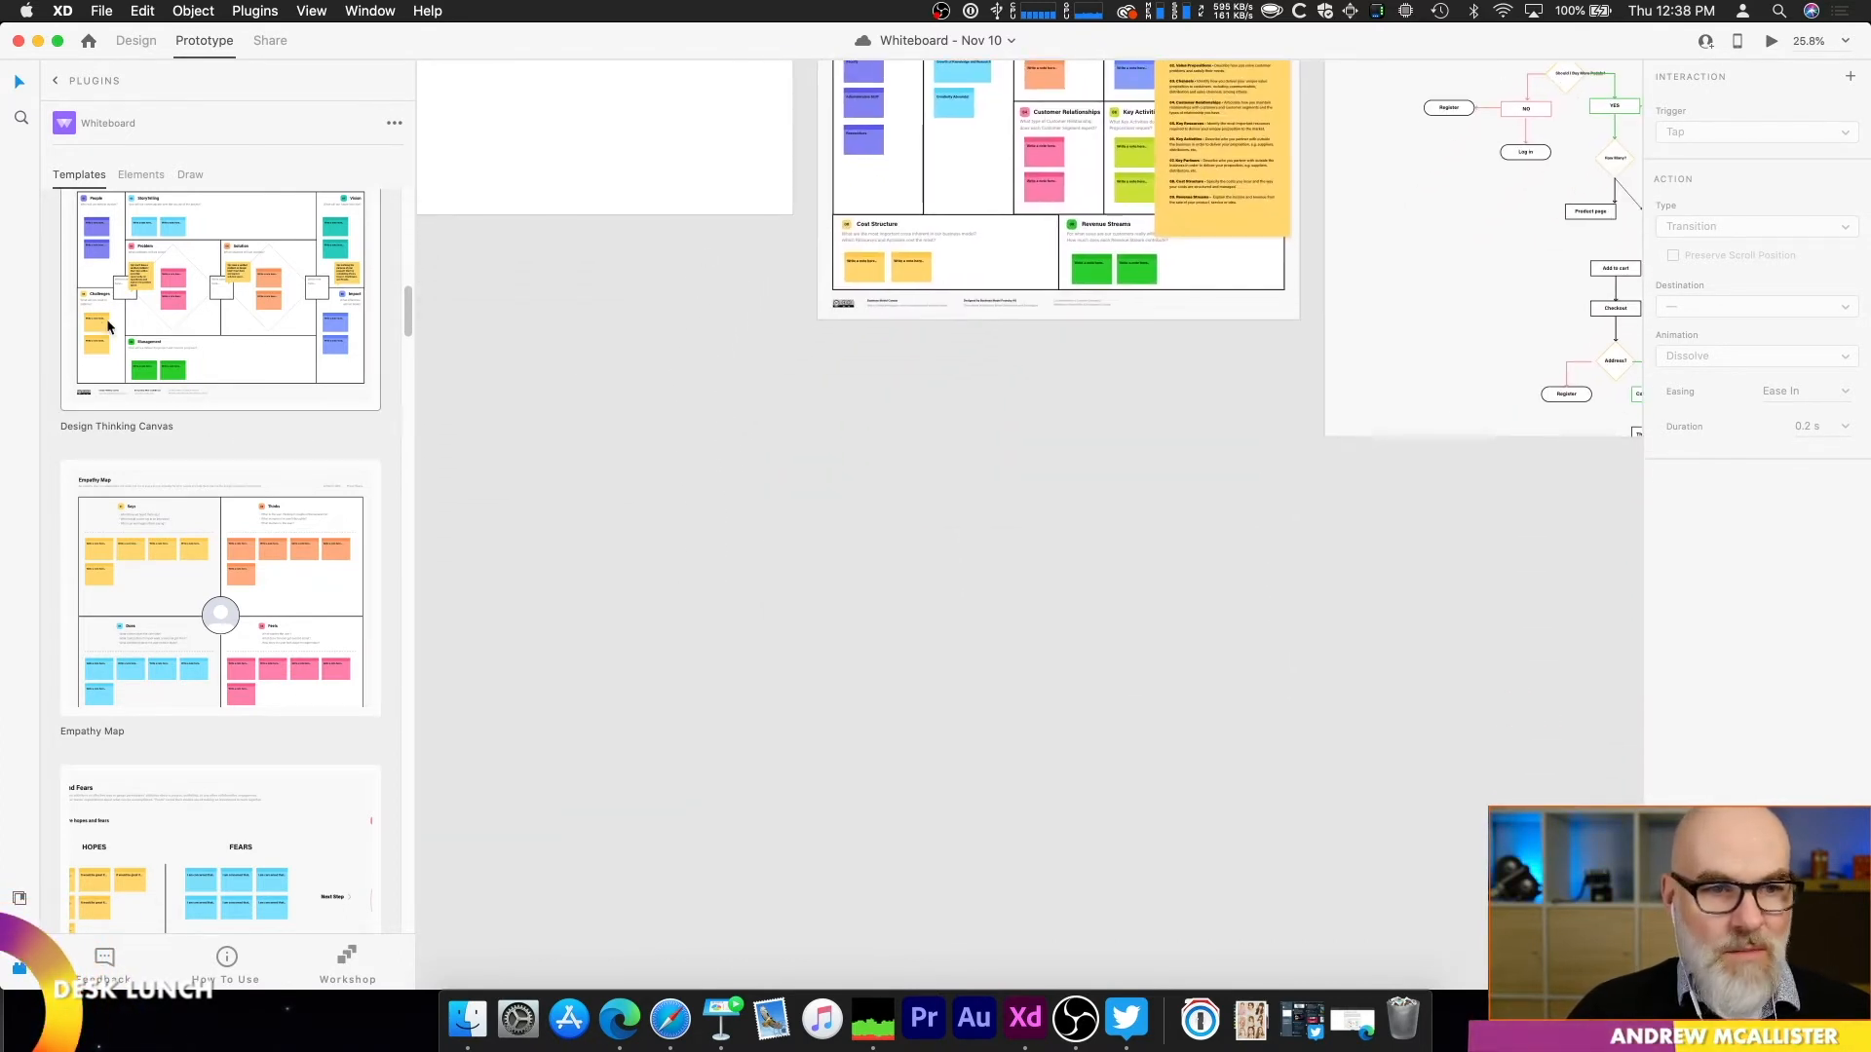
{"action": "scroll", "coordinate": [202, 331], "scroll_direction": "up", "scroll_amount": 3}
{"action": "scroll", "coordinate": [205, 334], "scroll_direction": "down", "scroll_amount": 6}
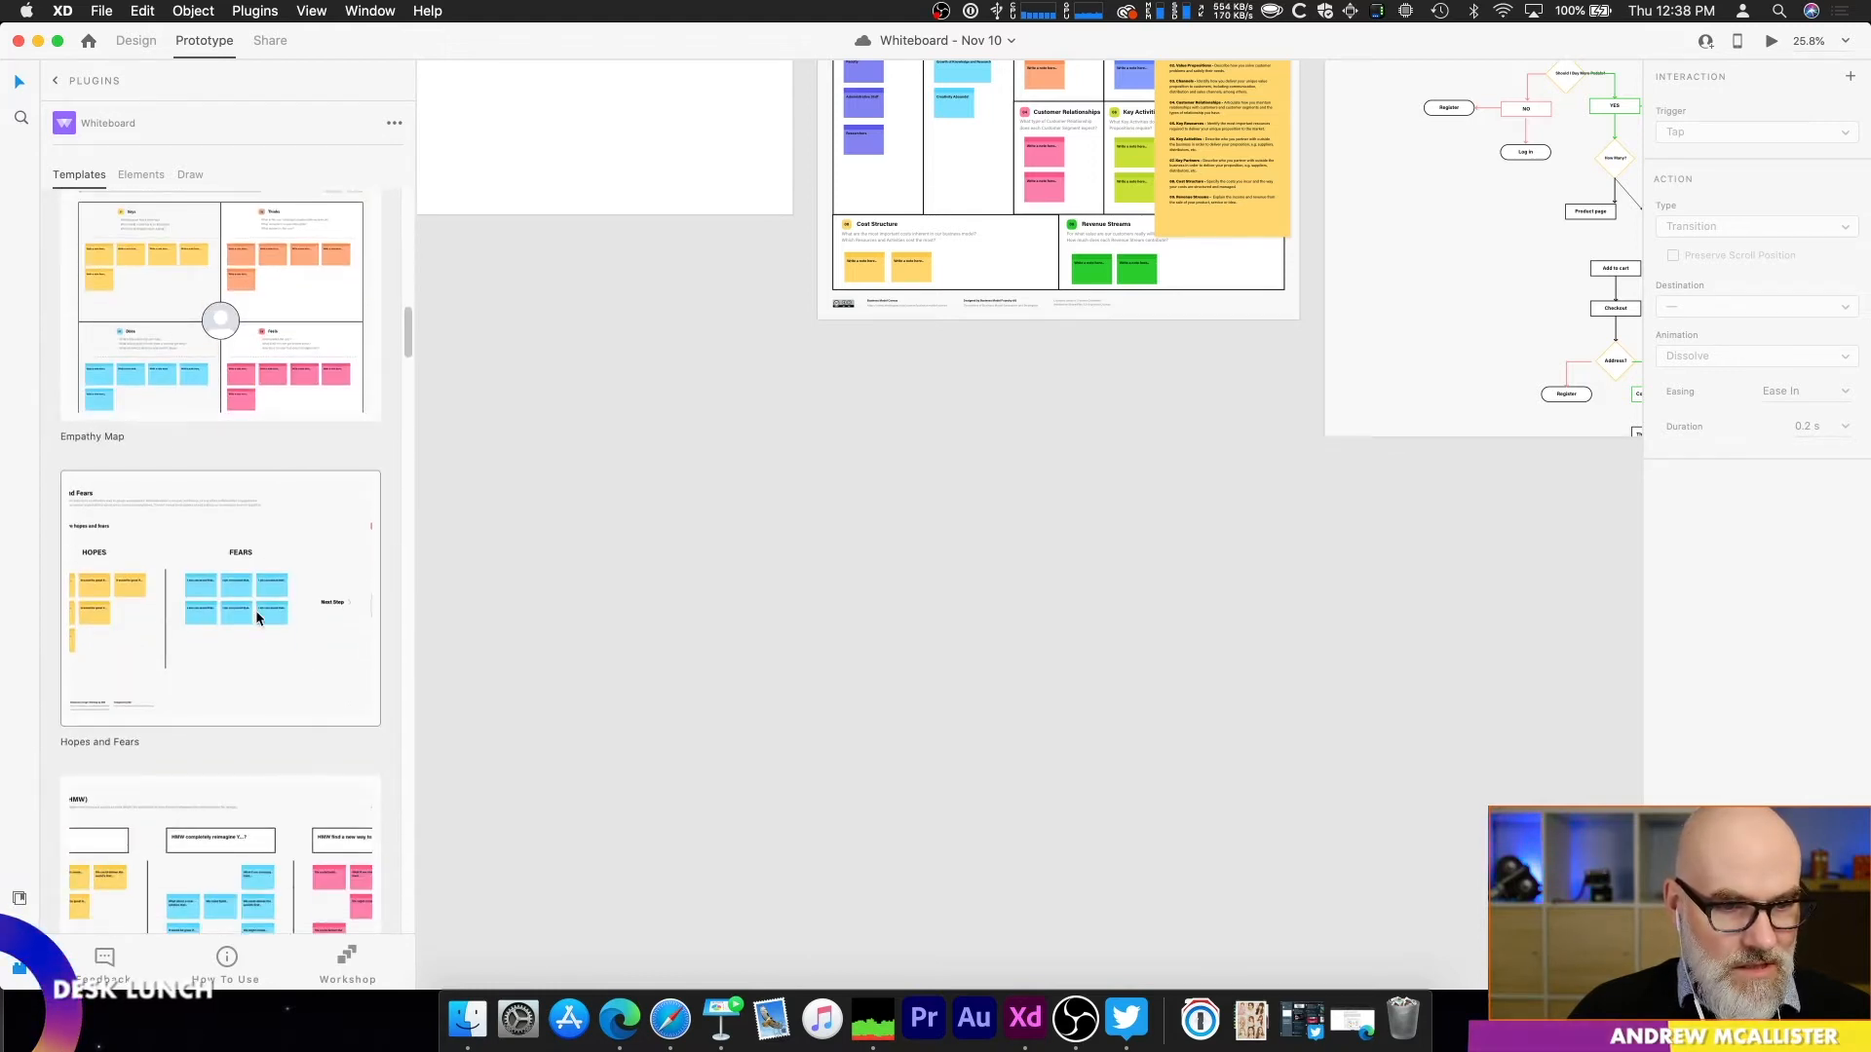
{"action": "scroll", "coordinate": [257, 605], "scroll_direction": "up", "scroll_amount": 1}
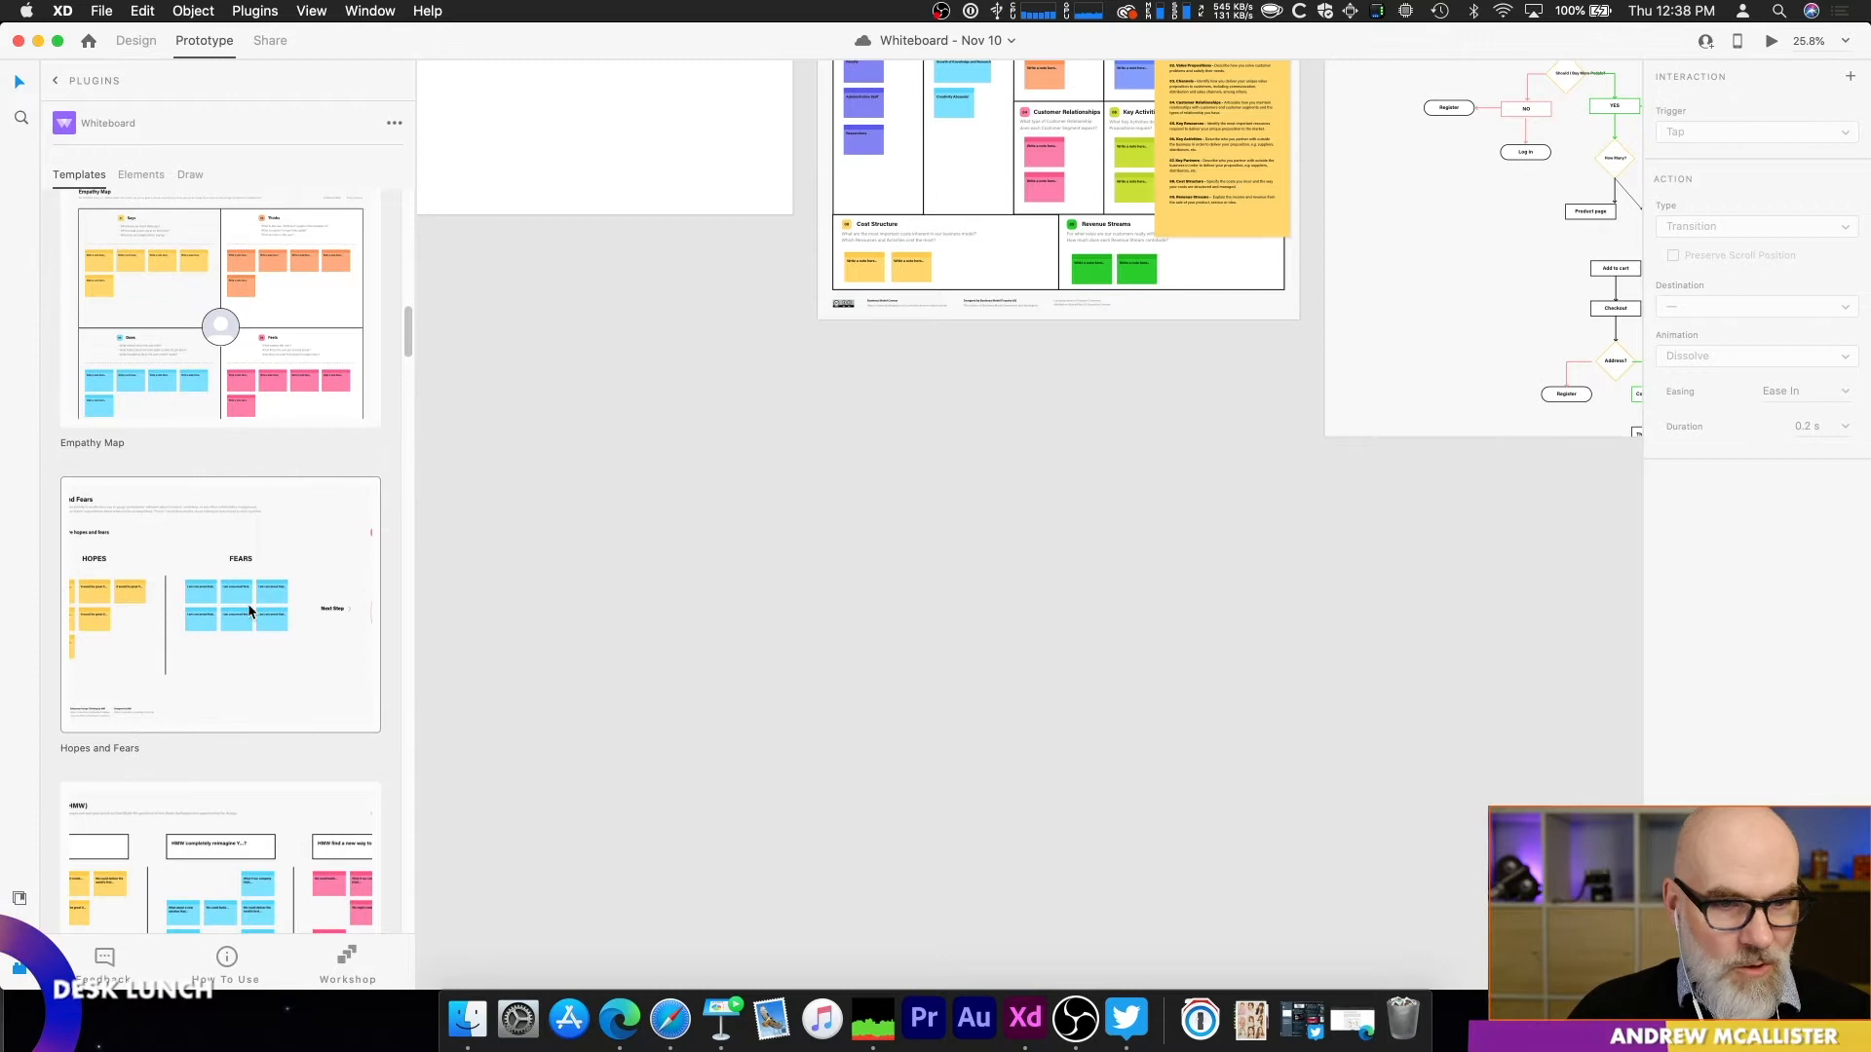
{"action": "left_click", "coordinate": [249, 606]}
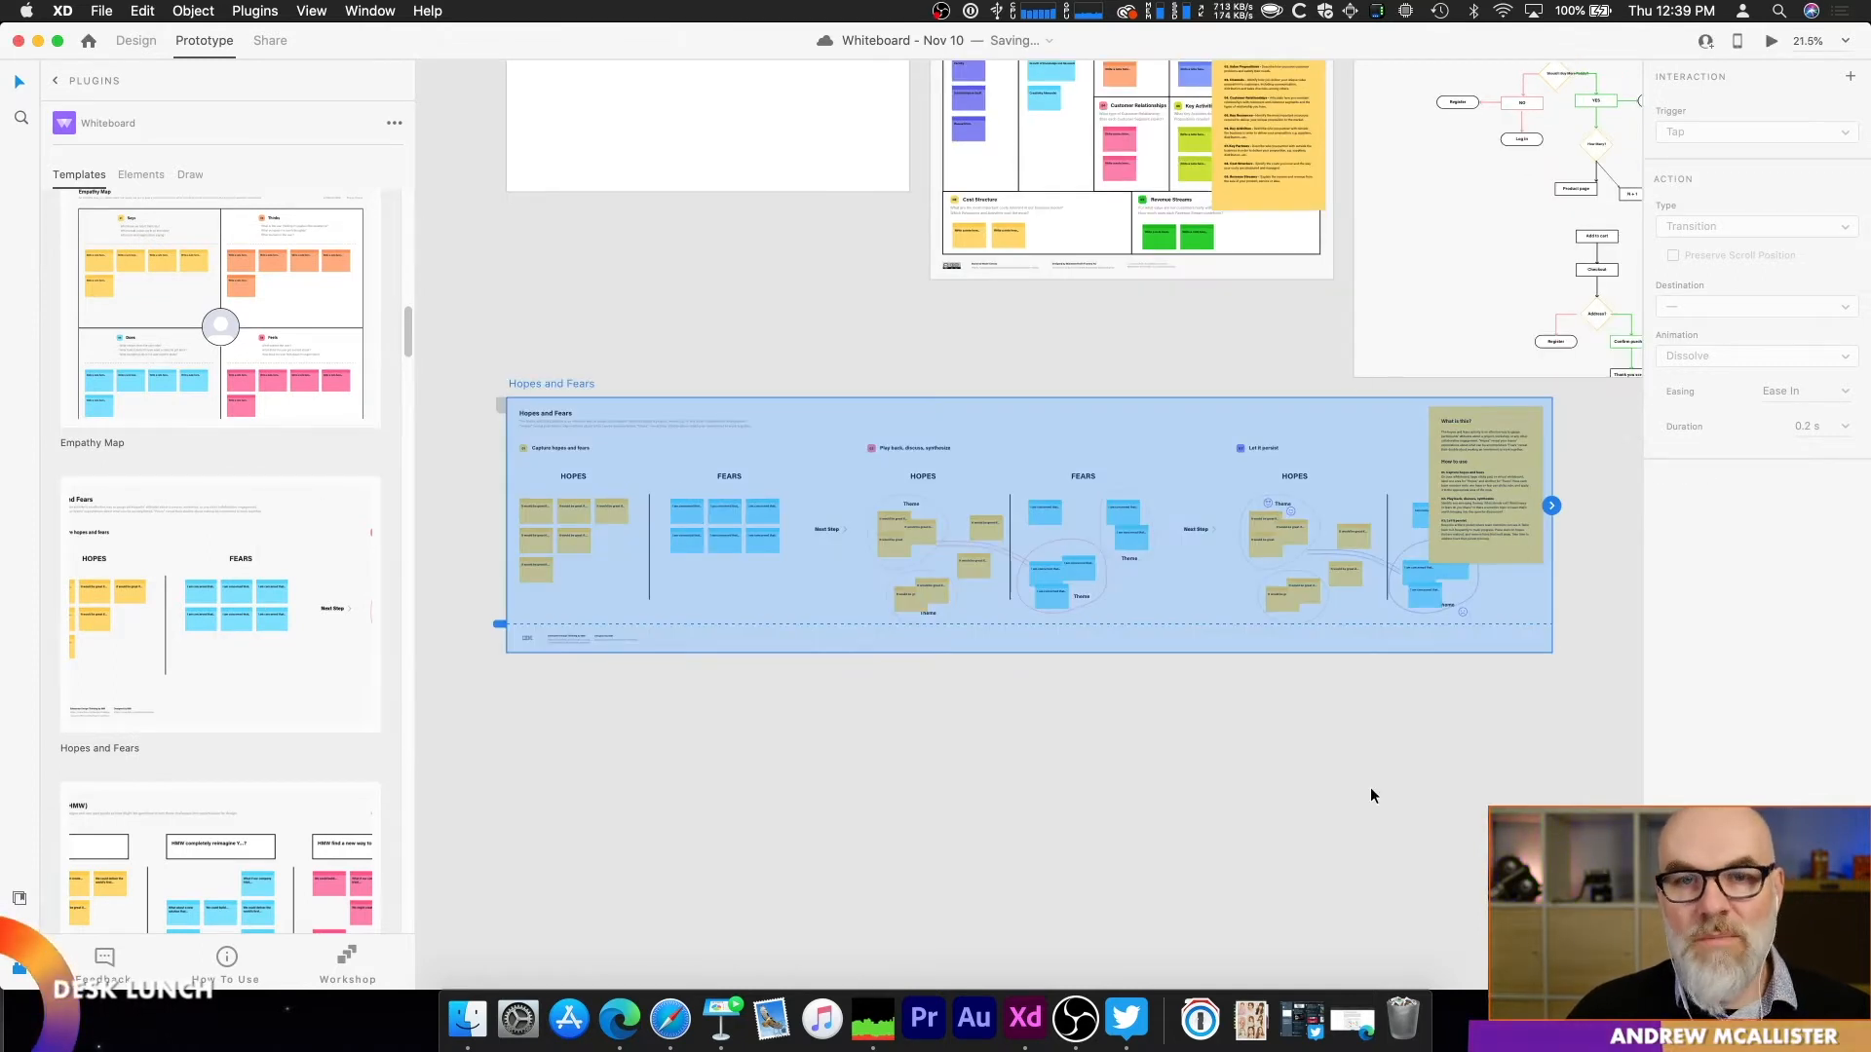
Step: Complete the first yellow Hopes note on the new Hopes and Fears artboard as "It would be great if I could finish"
{"action": "scroll", "coordinate": [497, 546], "scroll_direction": "up", "scroll_amount": 10}
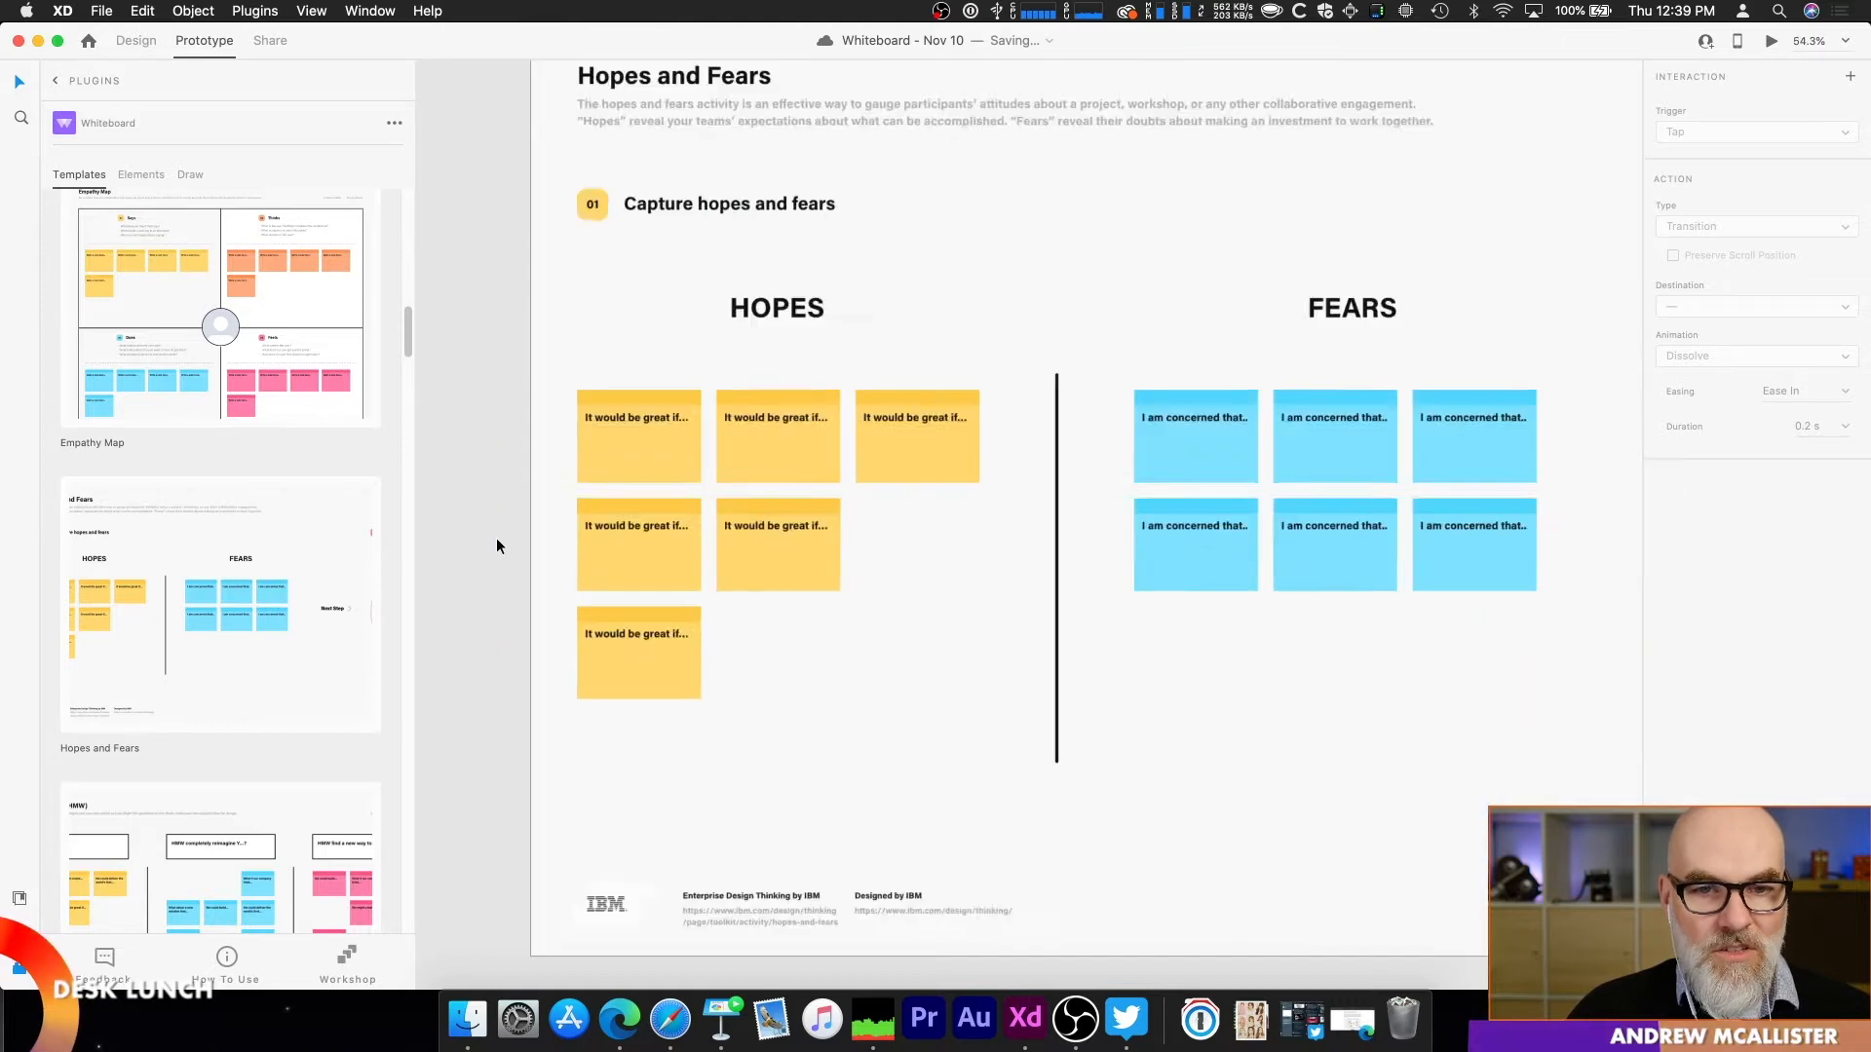
{"action": "scroll", "coordinate": [497, 541], "scroll_direction": "down", "scroll_amount": 3}
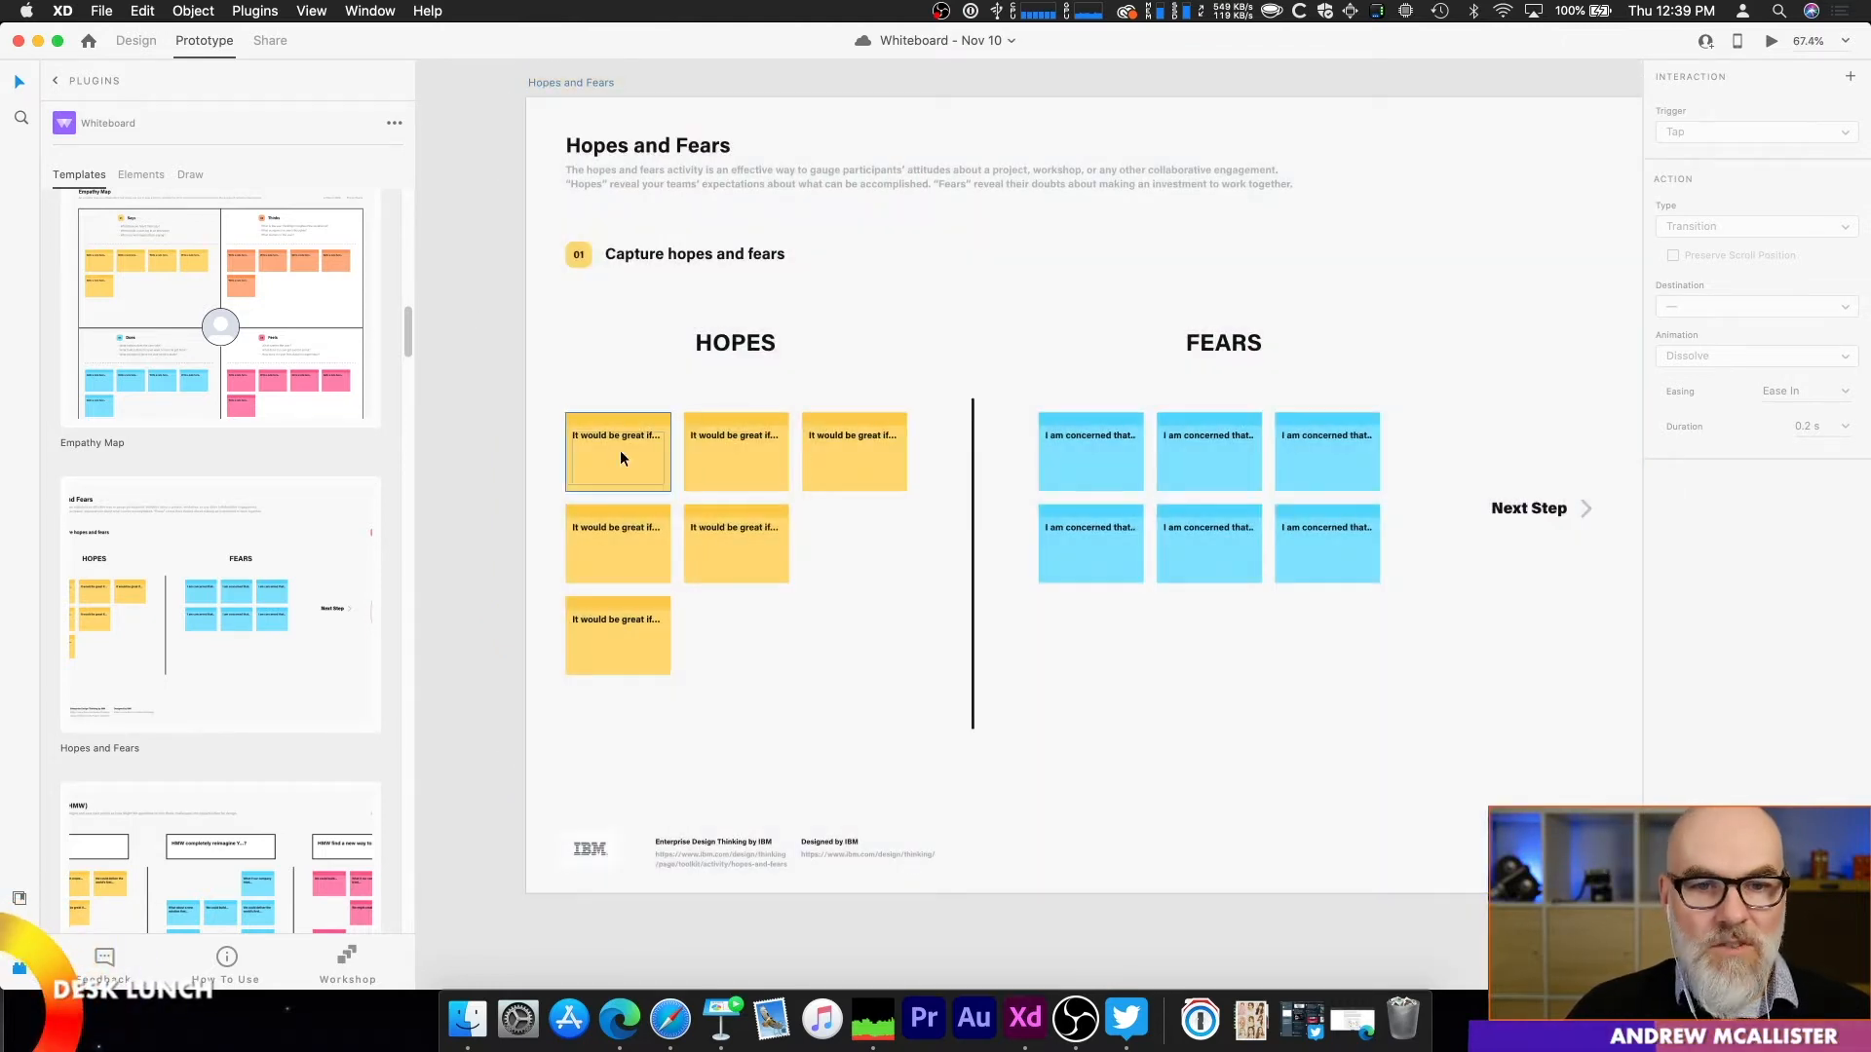
{"action": "left_click", "coordinate": [618, 451]}
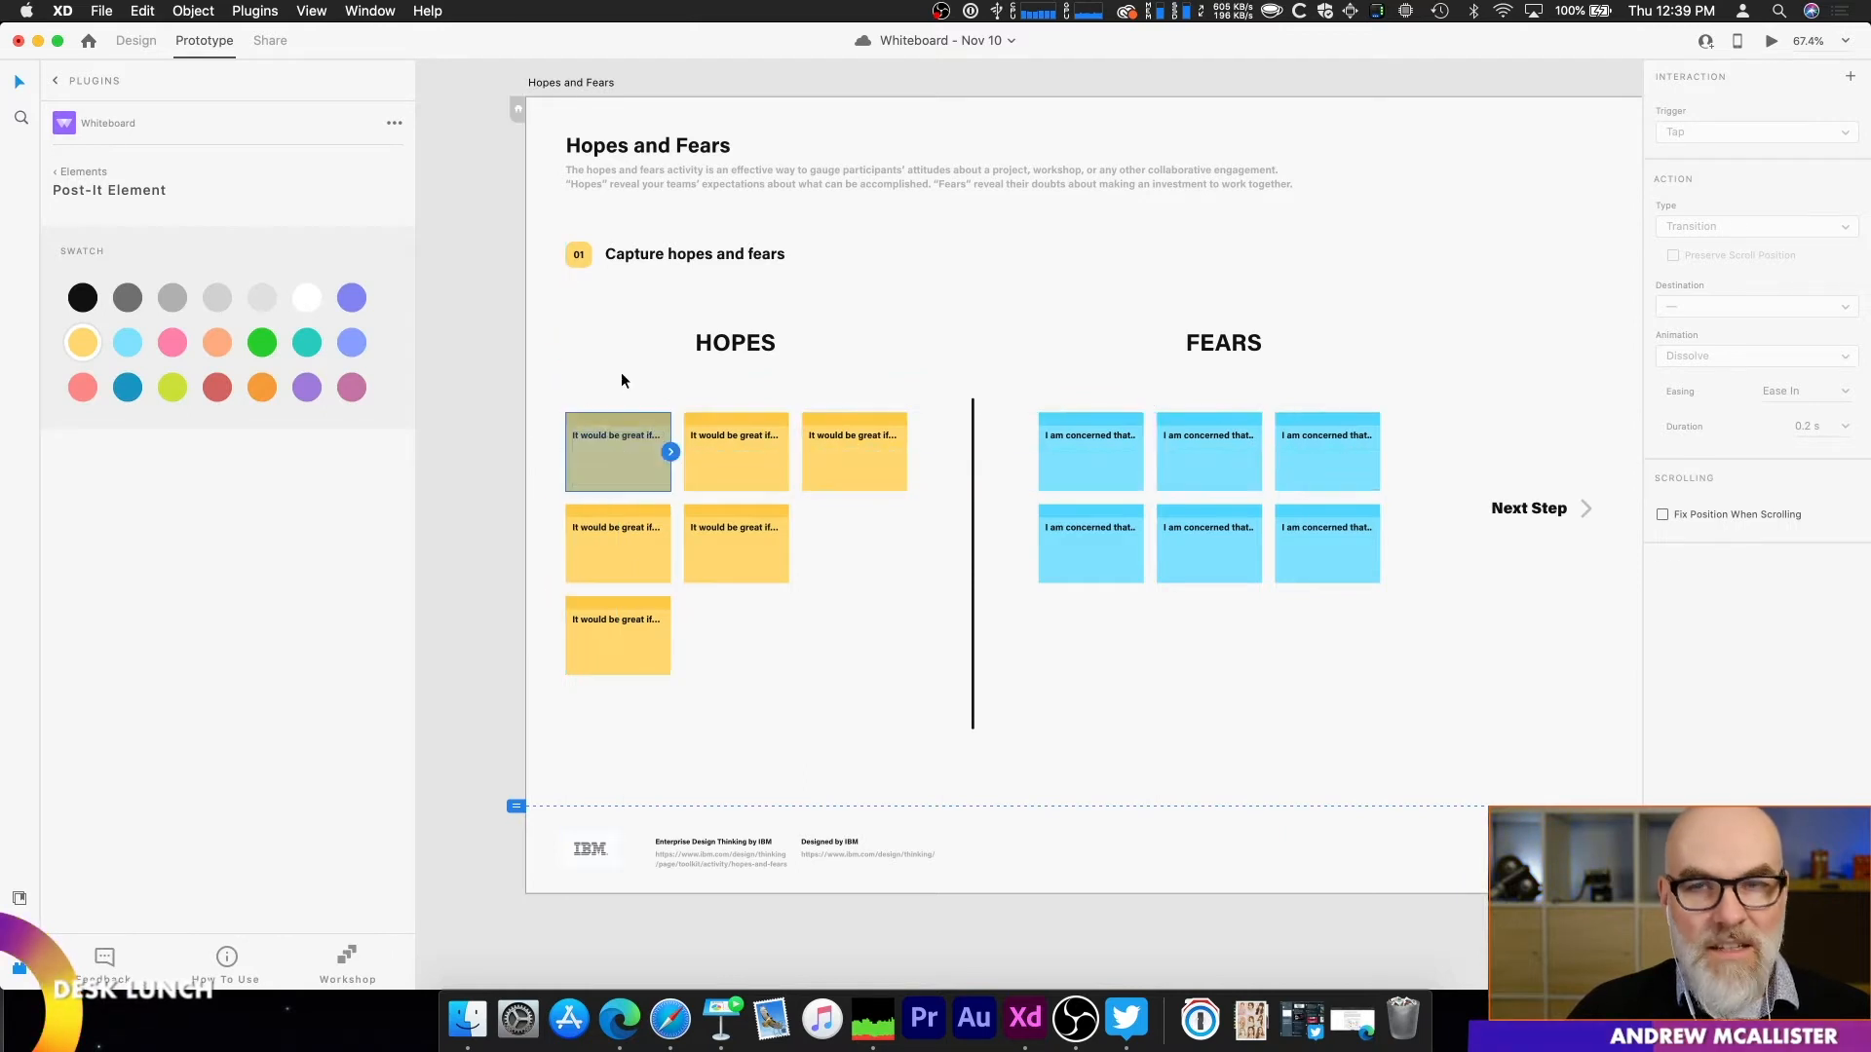
{"action": "mouse_move", "coordinate": [634, 455]}
{"action": "left_mouse_down"}
{"action": "mouse_move", "coordinate": [627, 417]}
{"action": "mouse_move", "coordinate": [576, 401]}
{"action": "mouse_move", "coordinate": [635, 460]}
{"action": "mouse_move", "coordinate": [623, 443]}
{"action": "left_mouse_up"}
{"action": "double_click", "coordinate": [617, 432]}
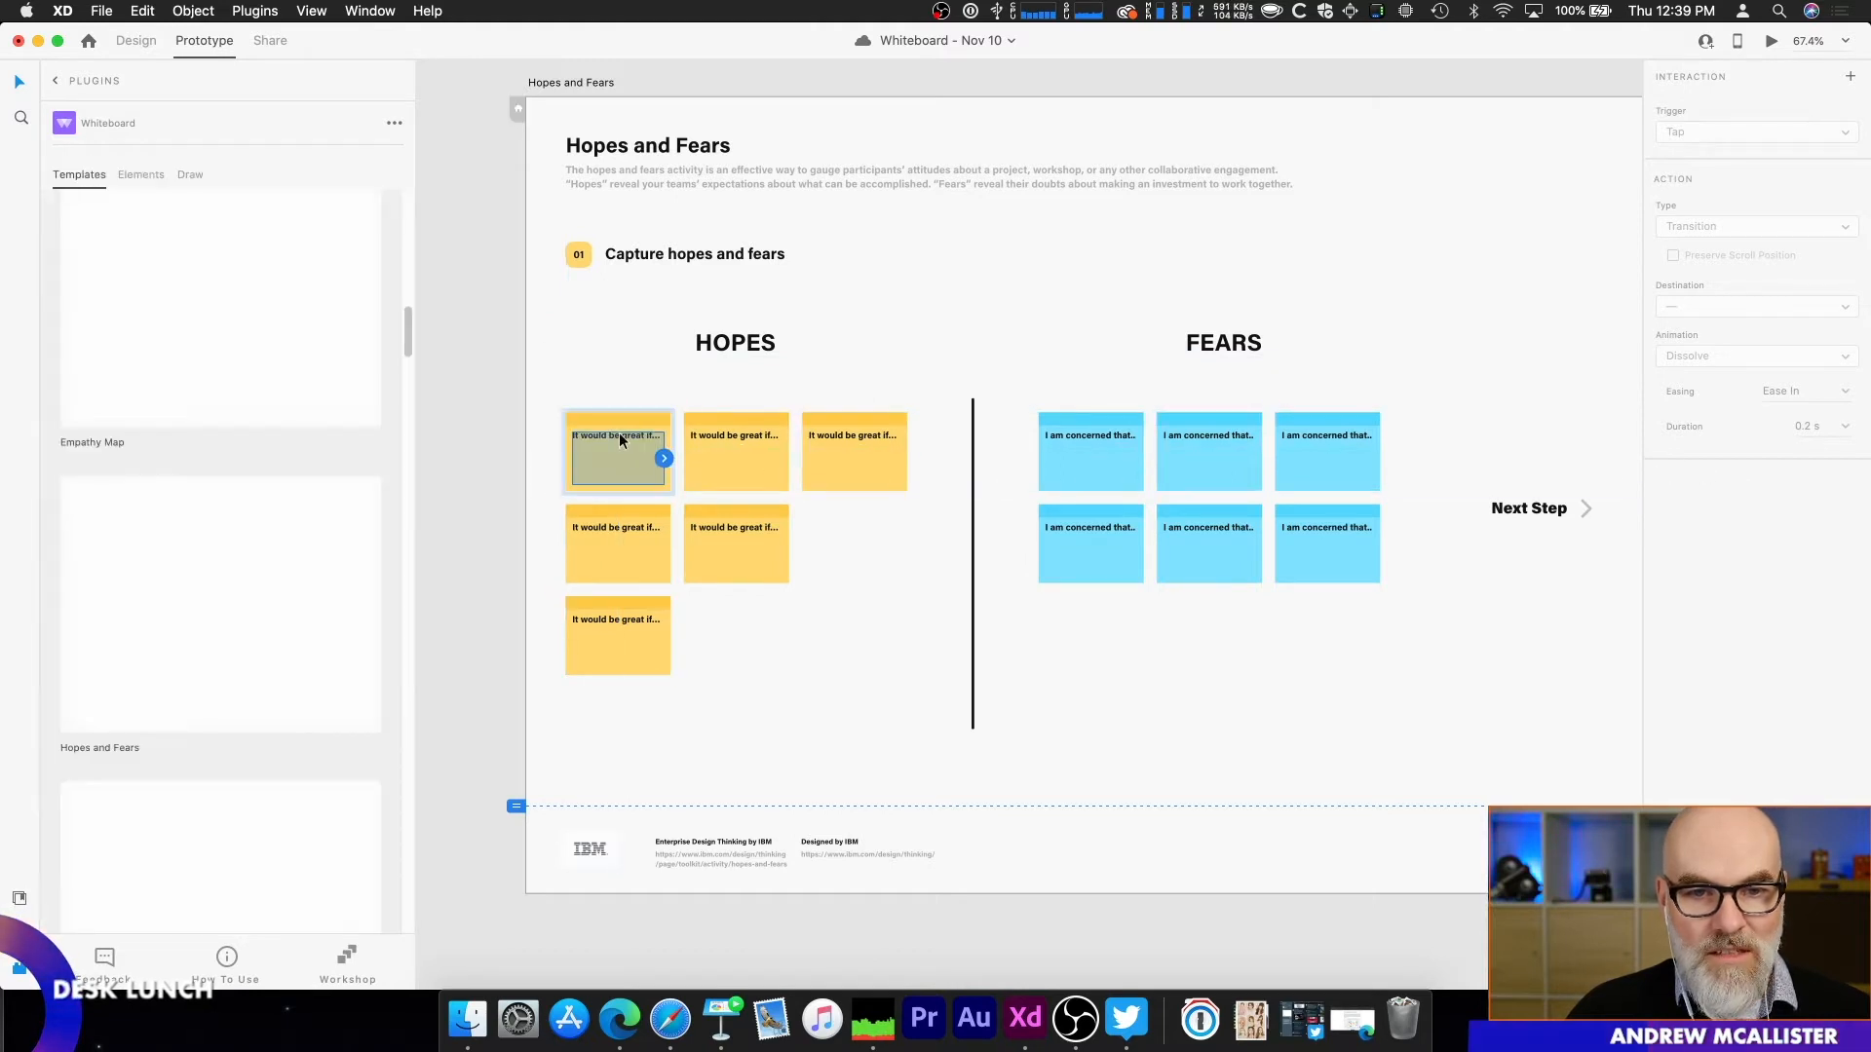
{"action": "double_click", "coordinate": [617, 435]}
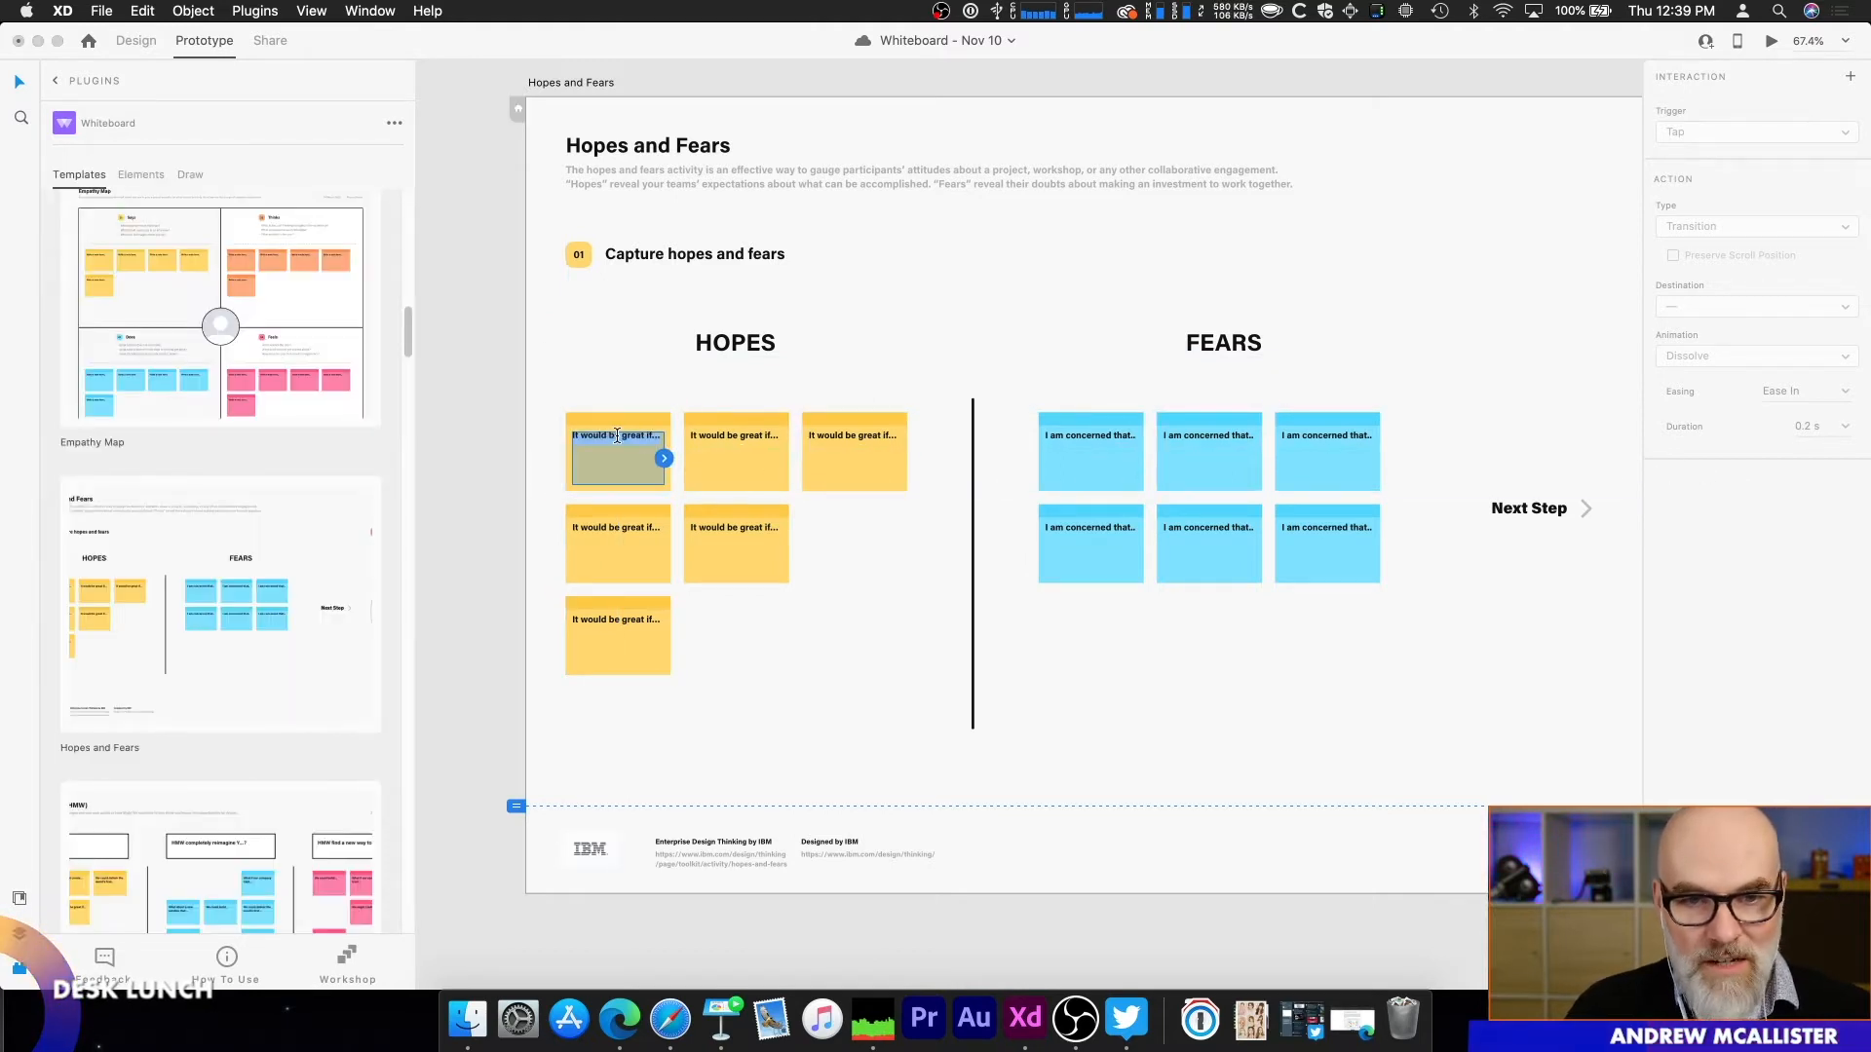
{"action": "key", "text": "BackSpace"}
{"action": "key", "text": "BackSpace"}
{"action": "key", "text": "BackSpace"}
{"action": "key", "text": "BackSpace"}
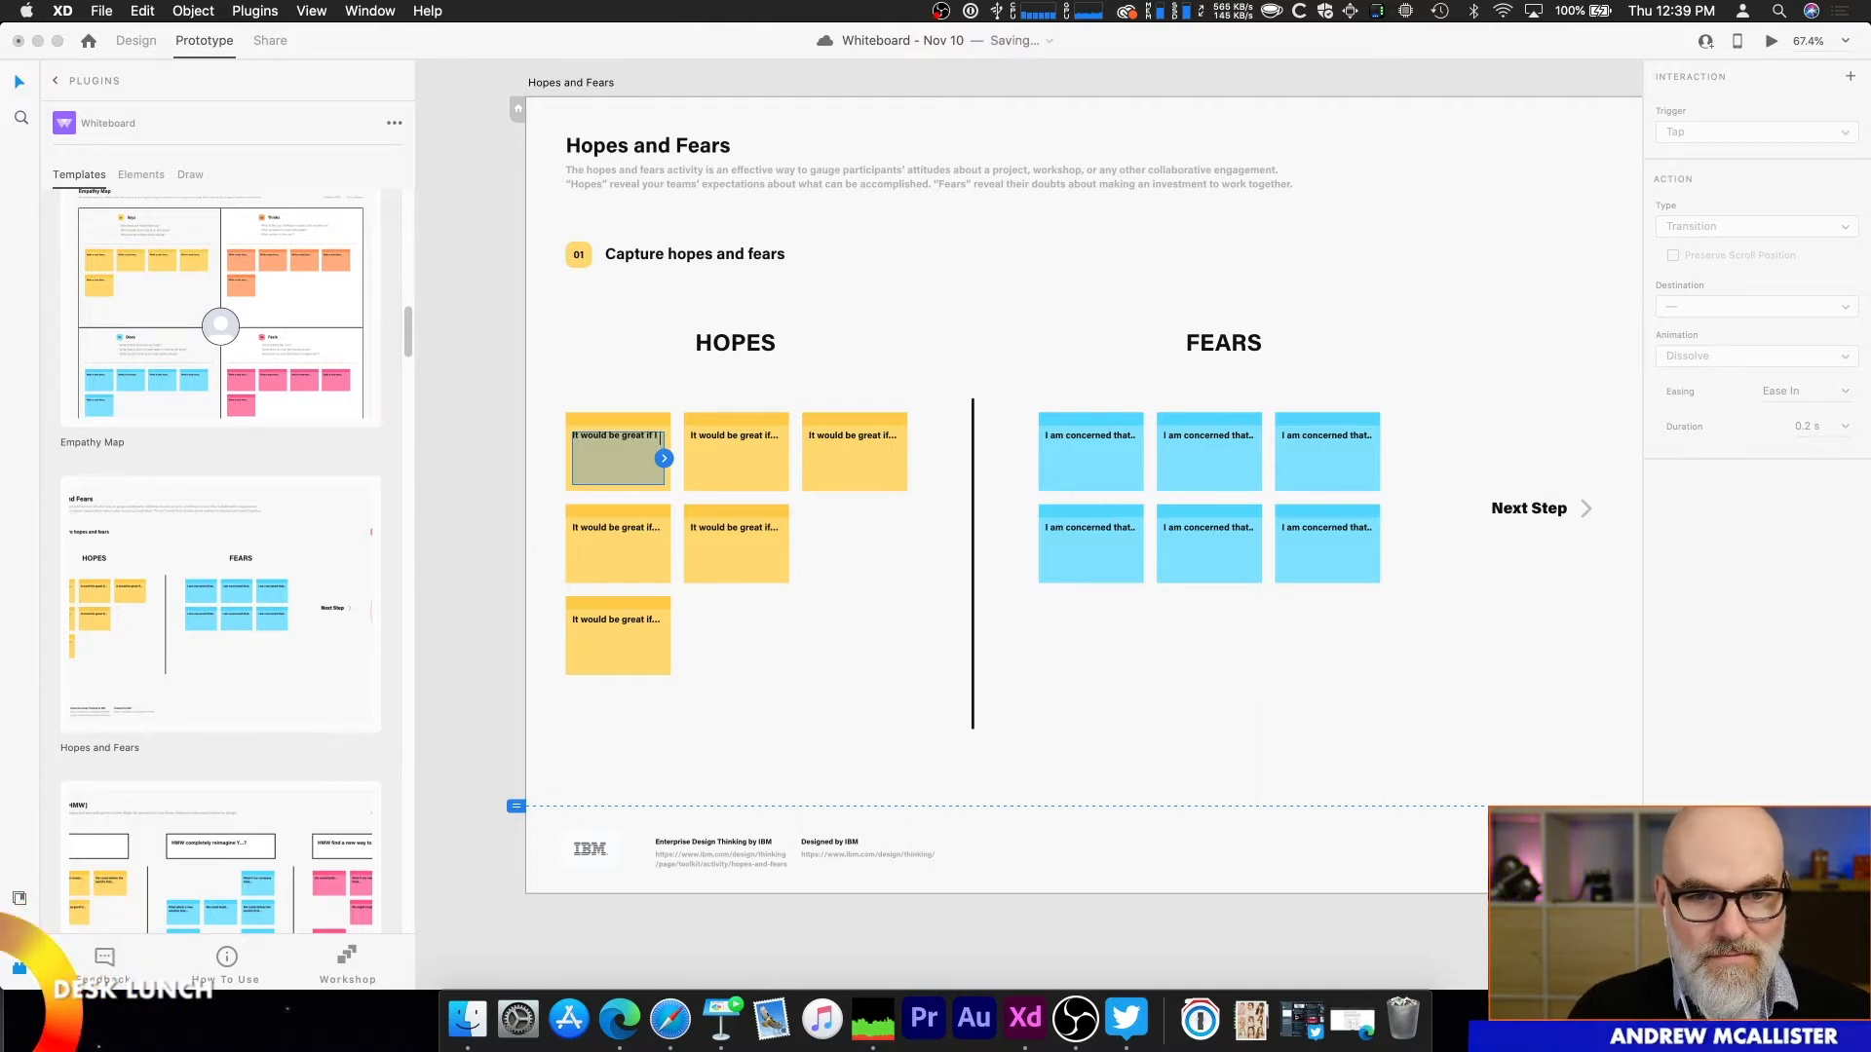
{"action": "type", "text": "f I could do all"}
{"action": "key", "text": "BackSpace"}
{"action": "key", "text": "BackSpace"}
{"action": "key", "text": "BackSpace"}
{"action": "type", "text": "finish"}
{"action": "key", "text": "BackSpace"}
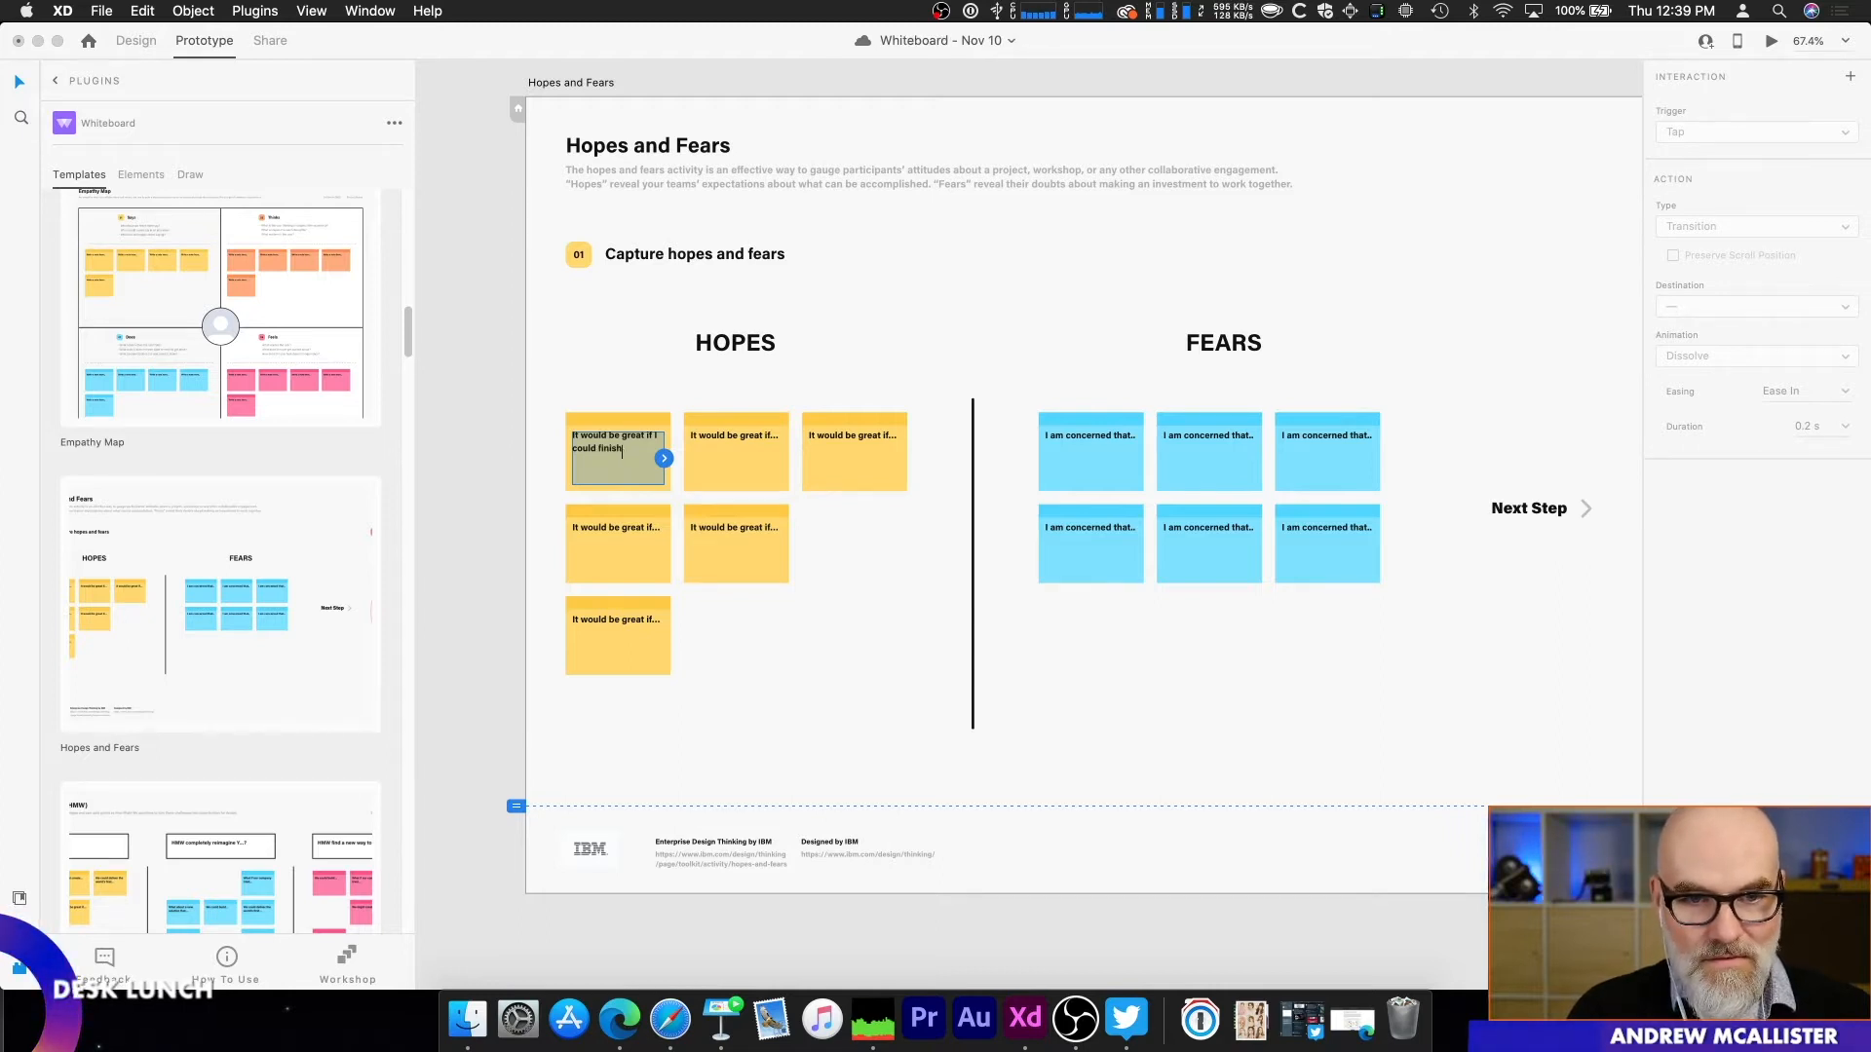
Step: Reword the first Hopes note to read "It would be great if I no one could be hungry."
{"action": "key", "text": "BackSpace"}
{"action": "key", "text": "BackSpace"}
{"action": "key", "text": "BackSpace"}
{"action": "key", "text": "BackSpace"}
{"action": "type", "text": "no one could "}
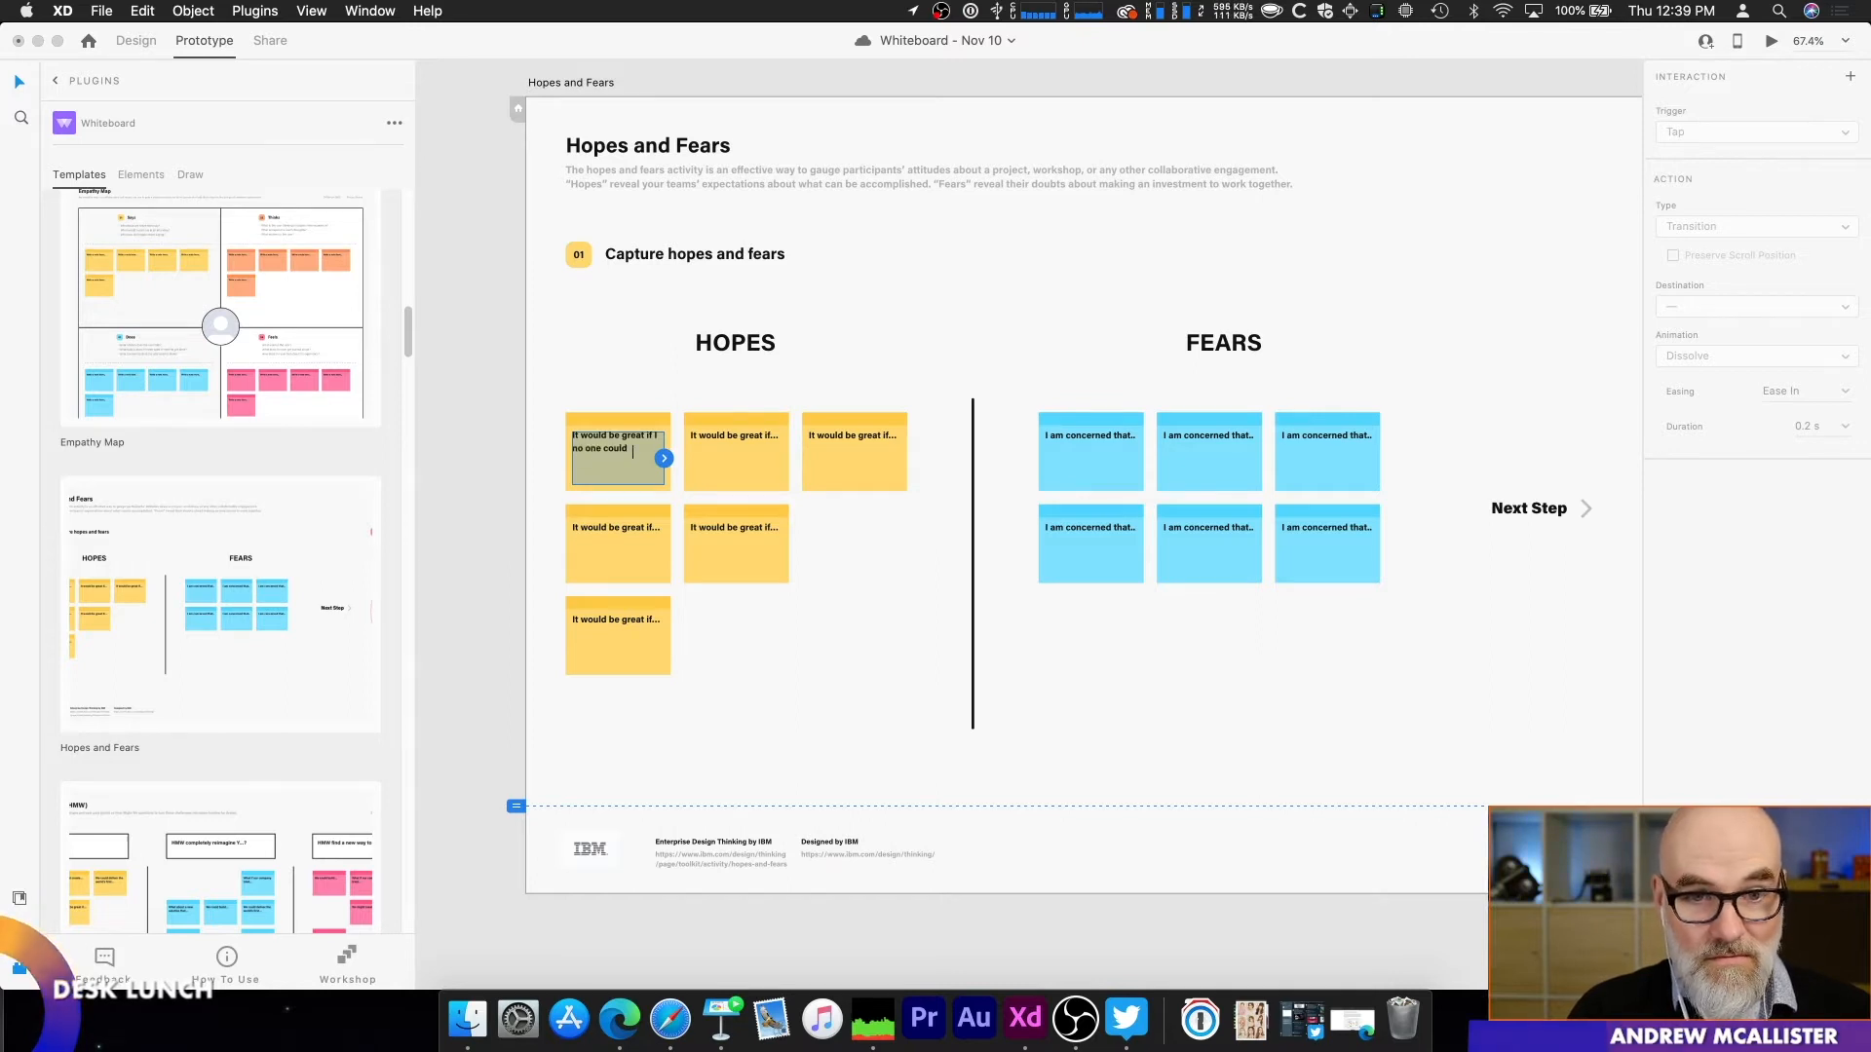
{"action": "type", "text": "be hungry."}
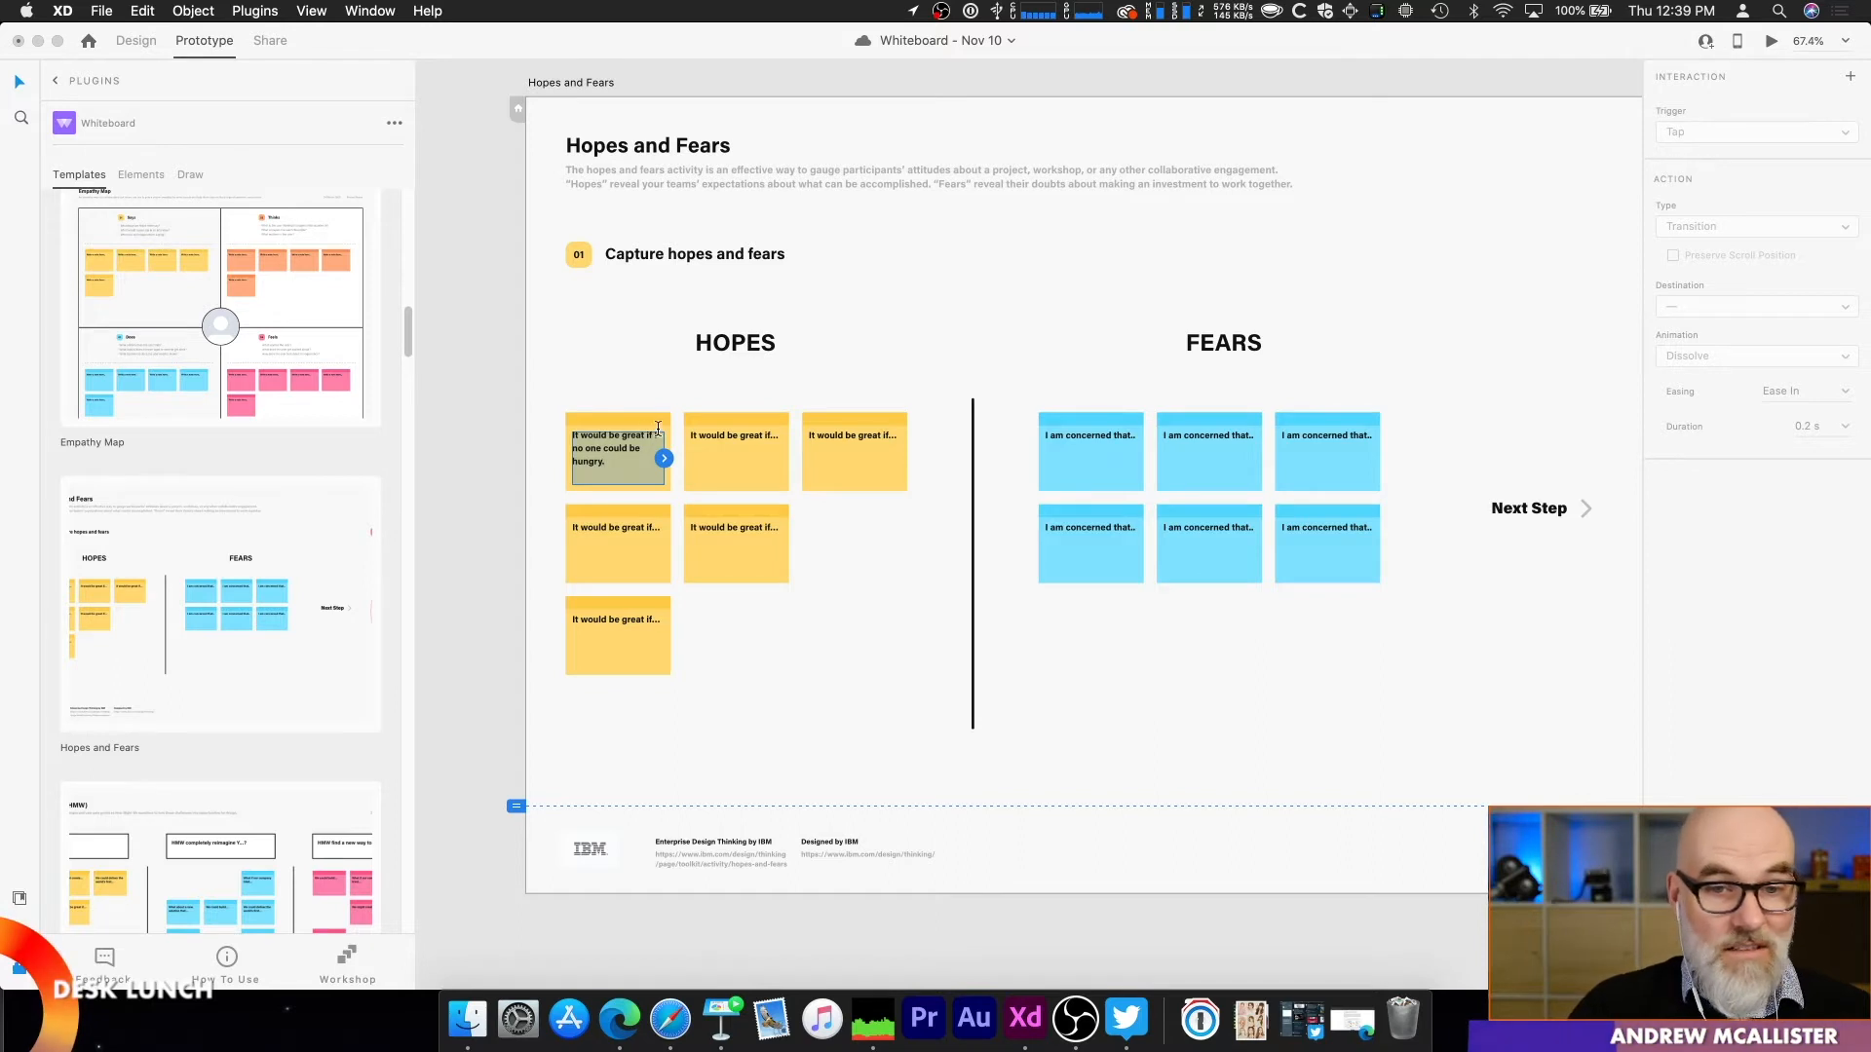
Step: Replace the text of the second Hopes note in the upper row with "Everyone was employed!"
{"action": "double_click", "coordinate": [724, 438]}
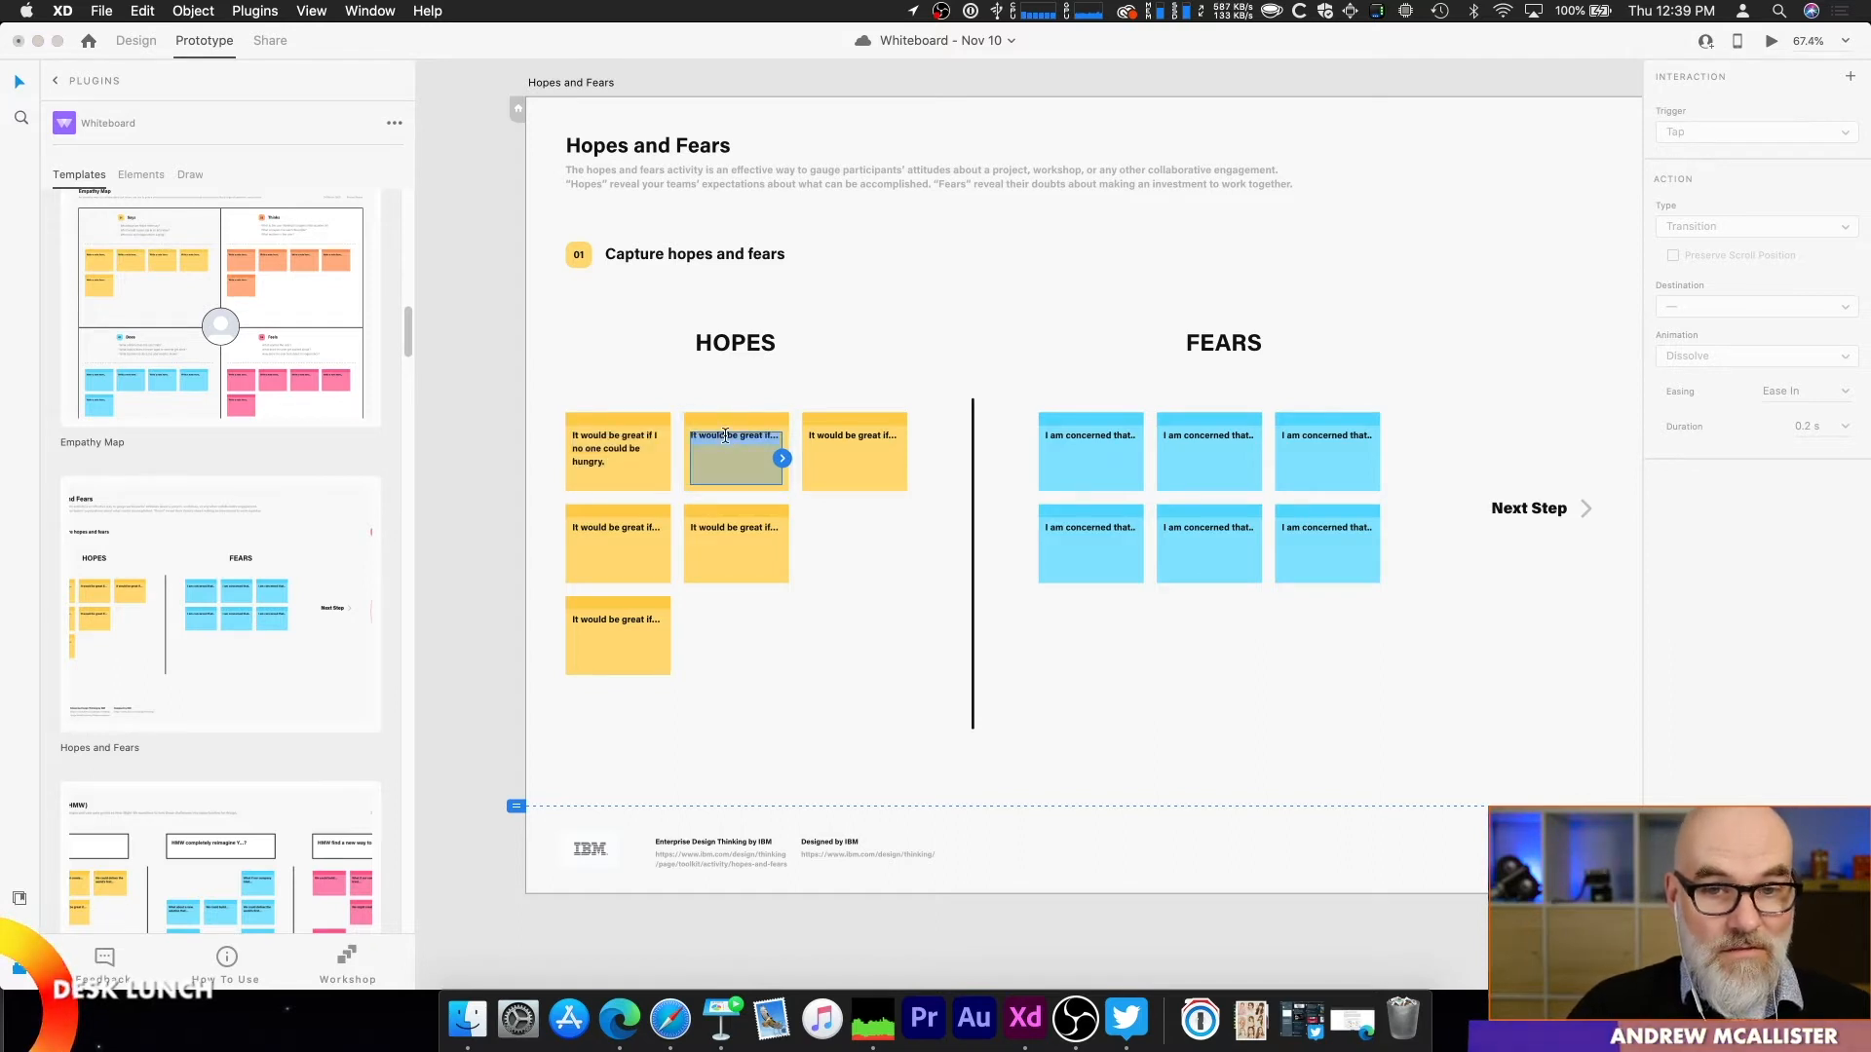
{"action": "type", "text": "Everyone w"}
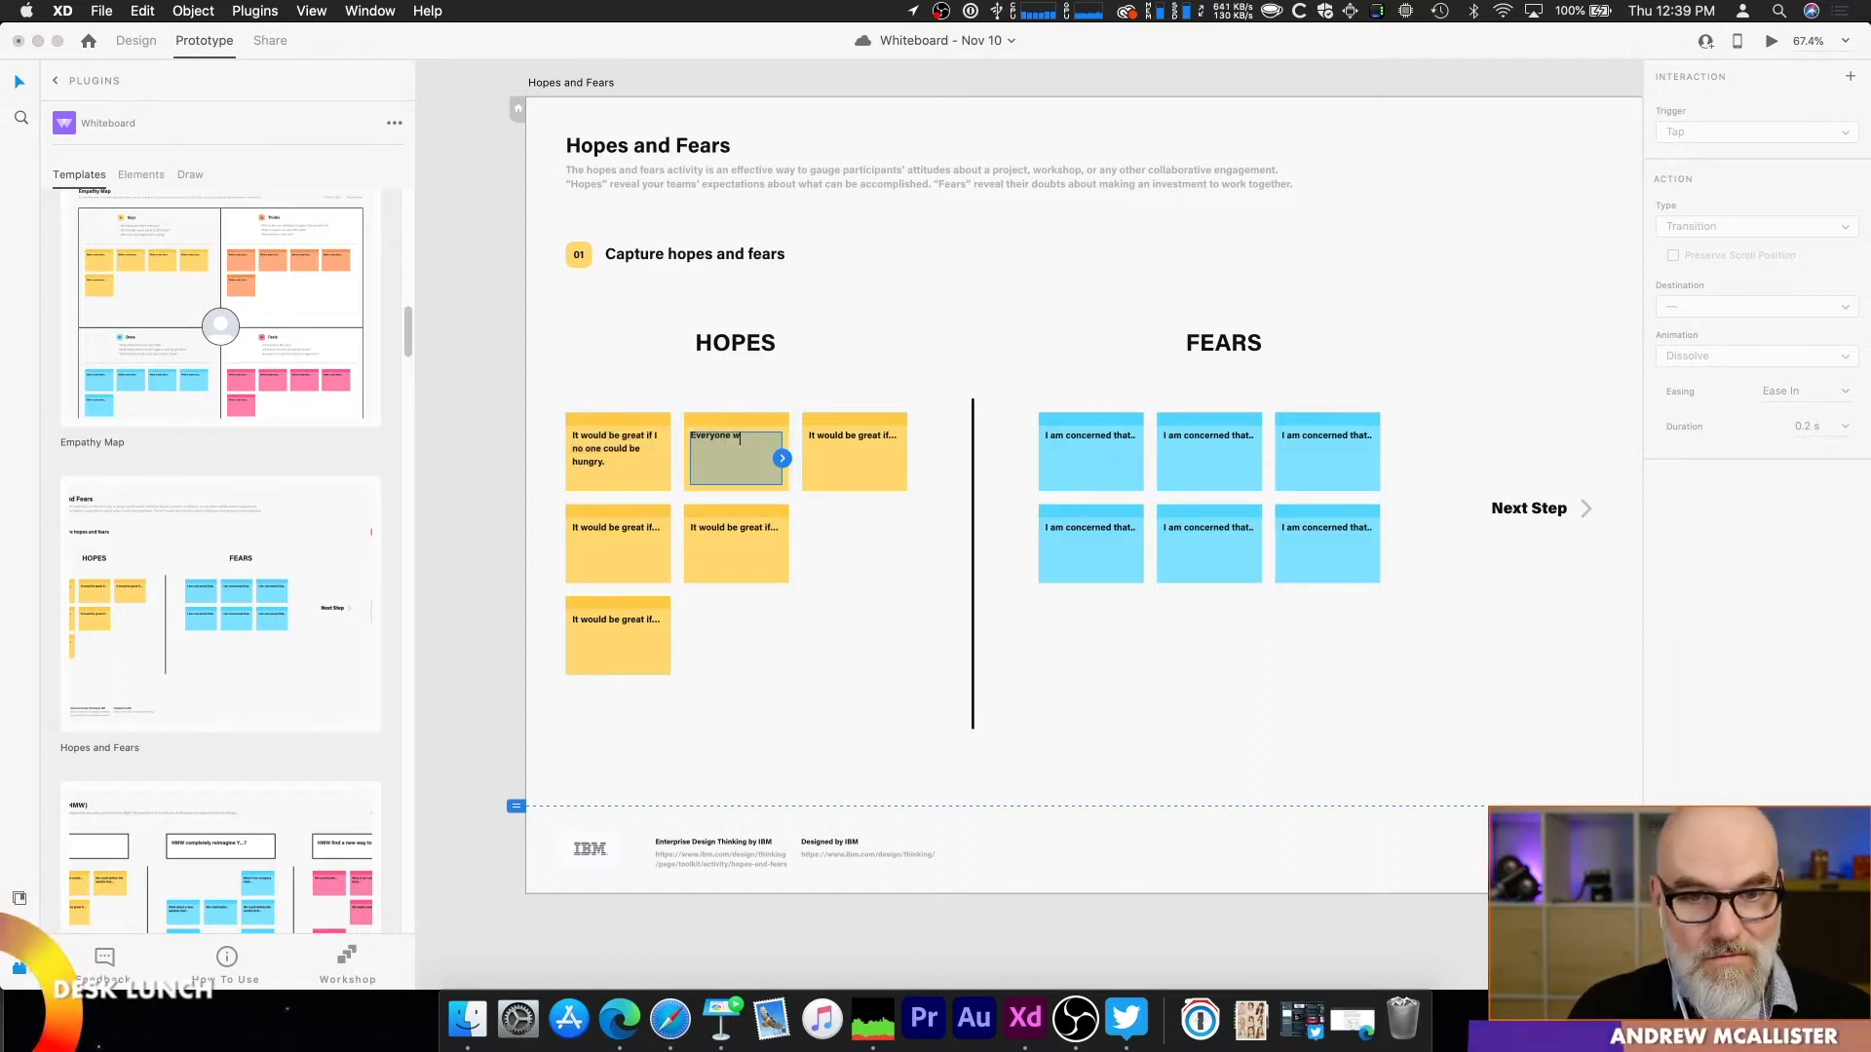
{"action": "type", "text": "as employed!"}
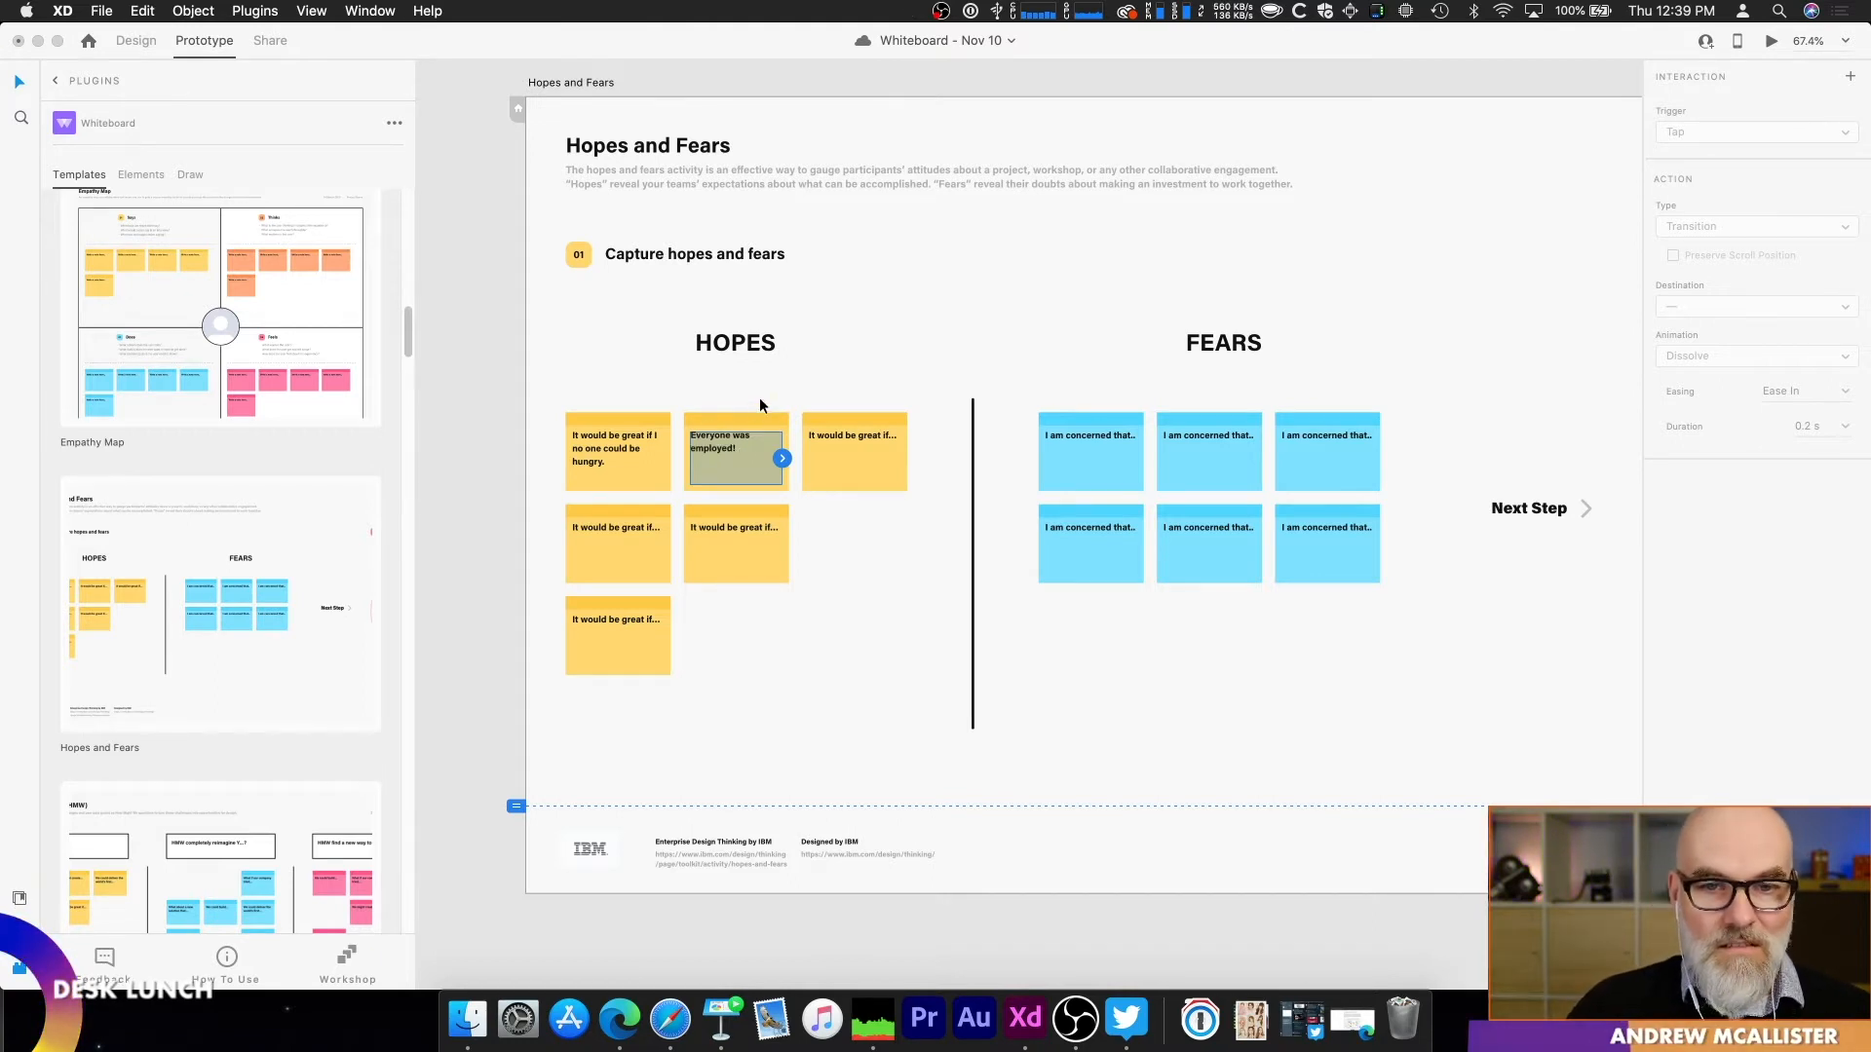
Step: Replace the text of the third Hopes note in the upper row with a long unbroken string of repeated "jd" letters
{"action": "double_click", "coordinate": [840, 435]}
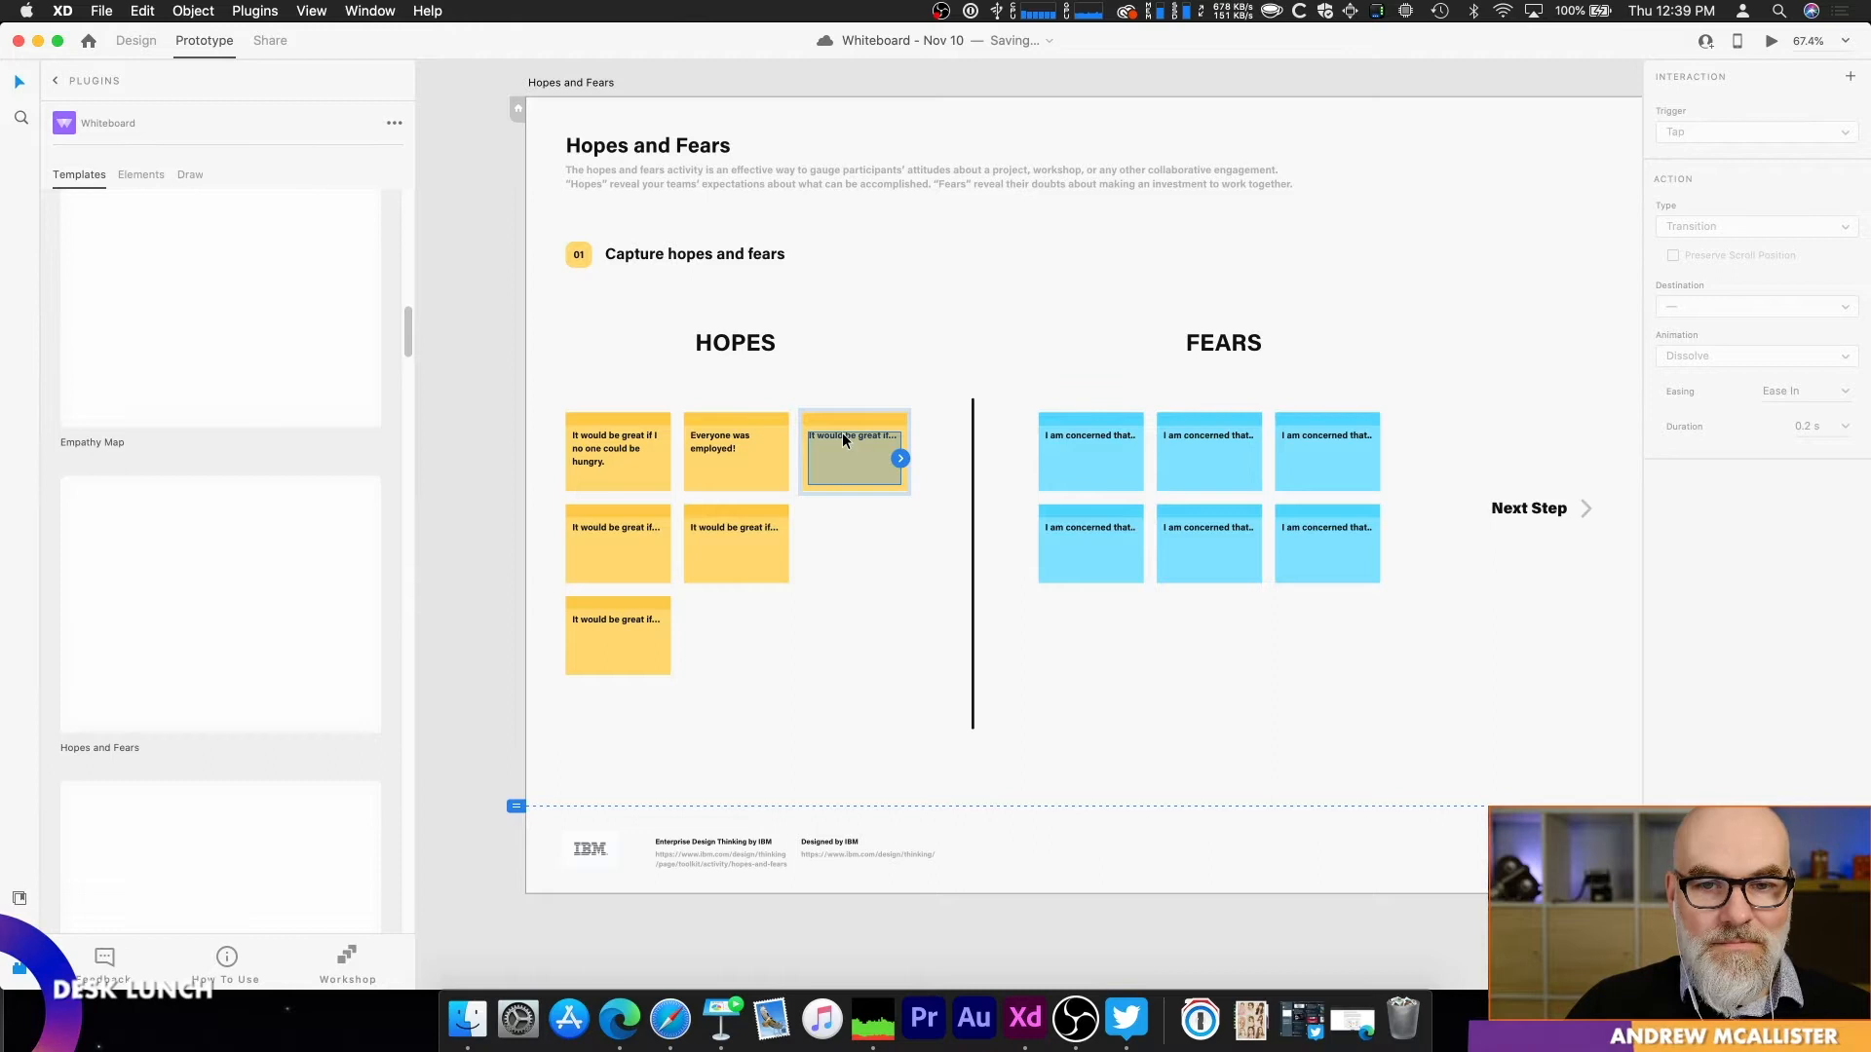
{"action": "double_click", "coordinate": [844, 436]}
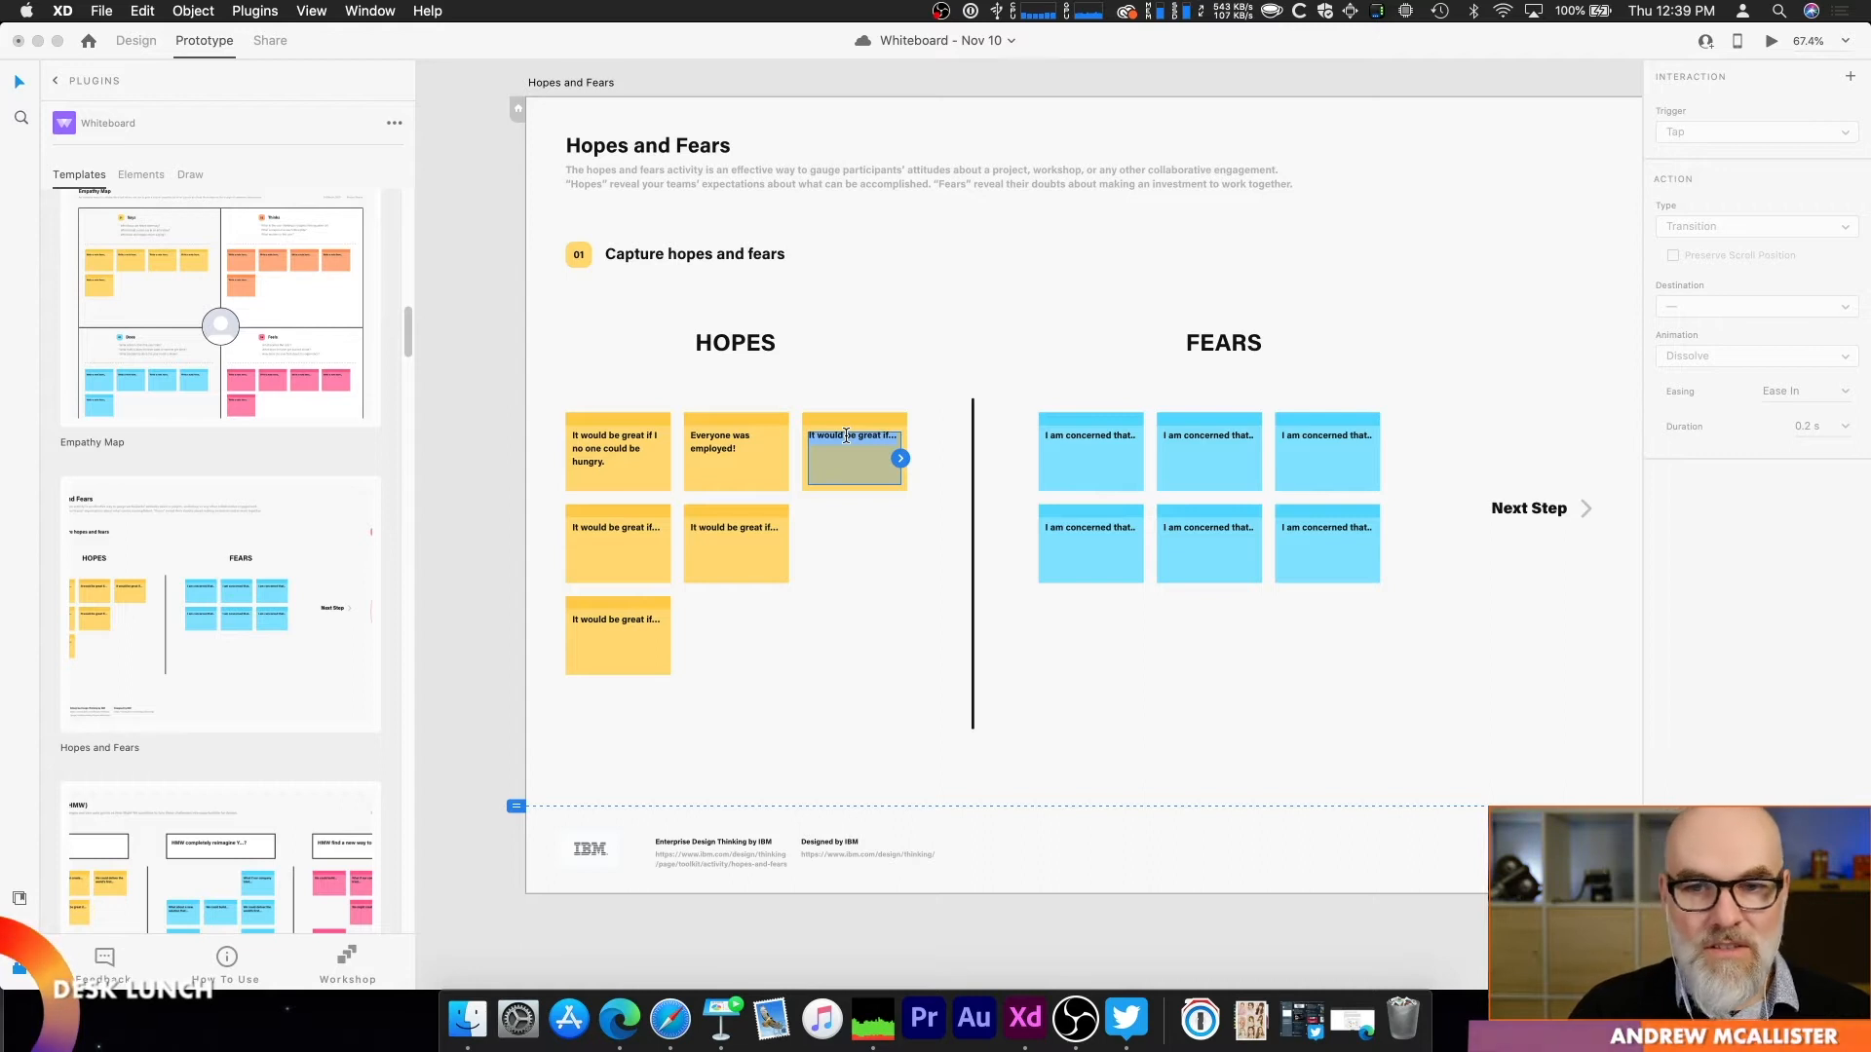
{"action": "left_click", "coordinate": [880, 524]}
{"action": "left_click", "coordinate": [757, 456]}
{"action": "left_click", "coordinate": [862, 439]}
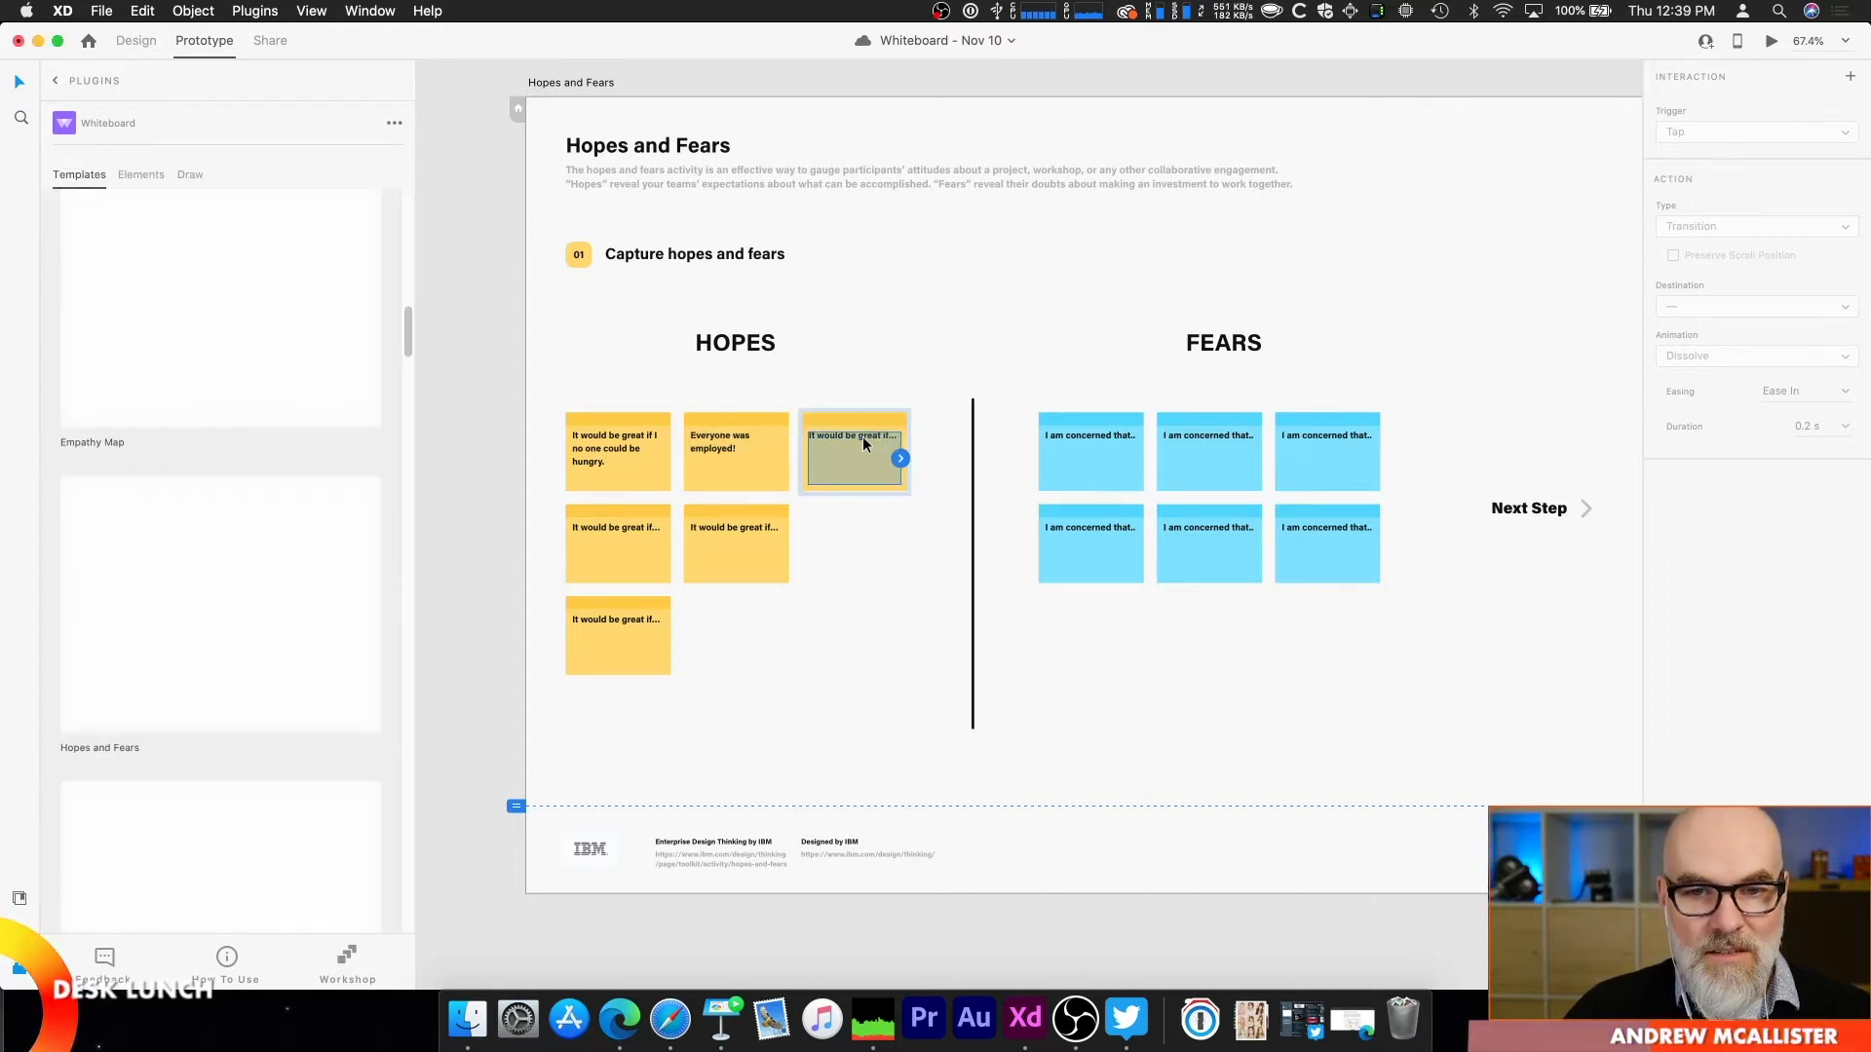
{"action": "key", "text": "BackSpace"}
{"action": "type", "text": "jdjdjdjdjdjdjdjdjdjdjdjdjdjdj"}
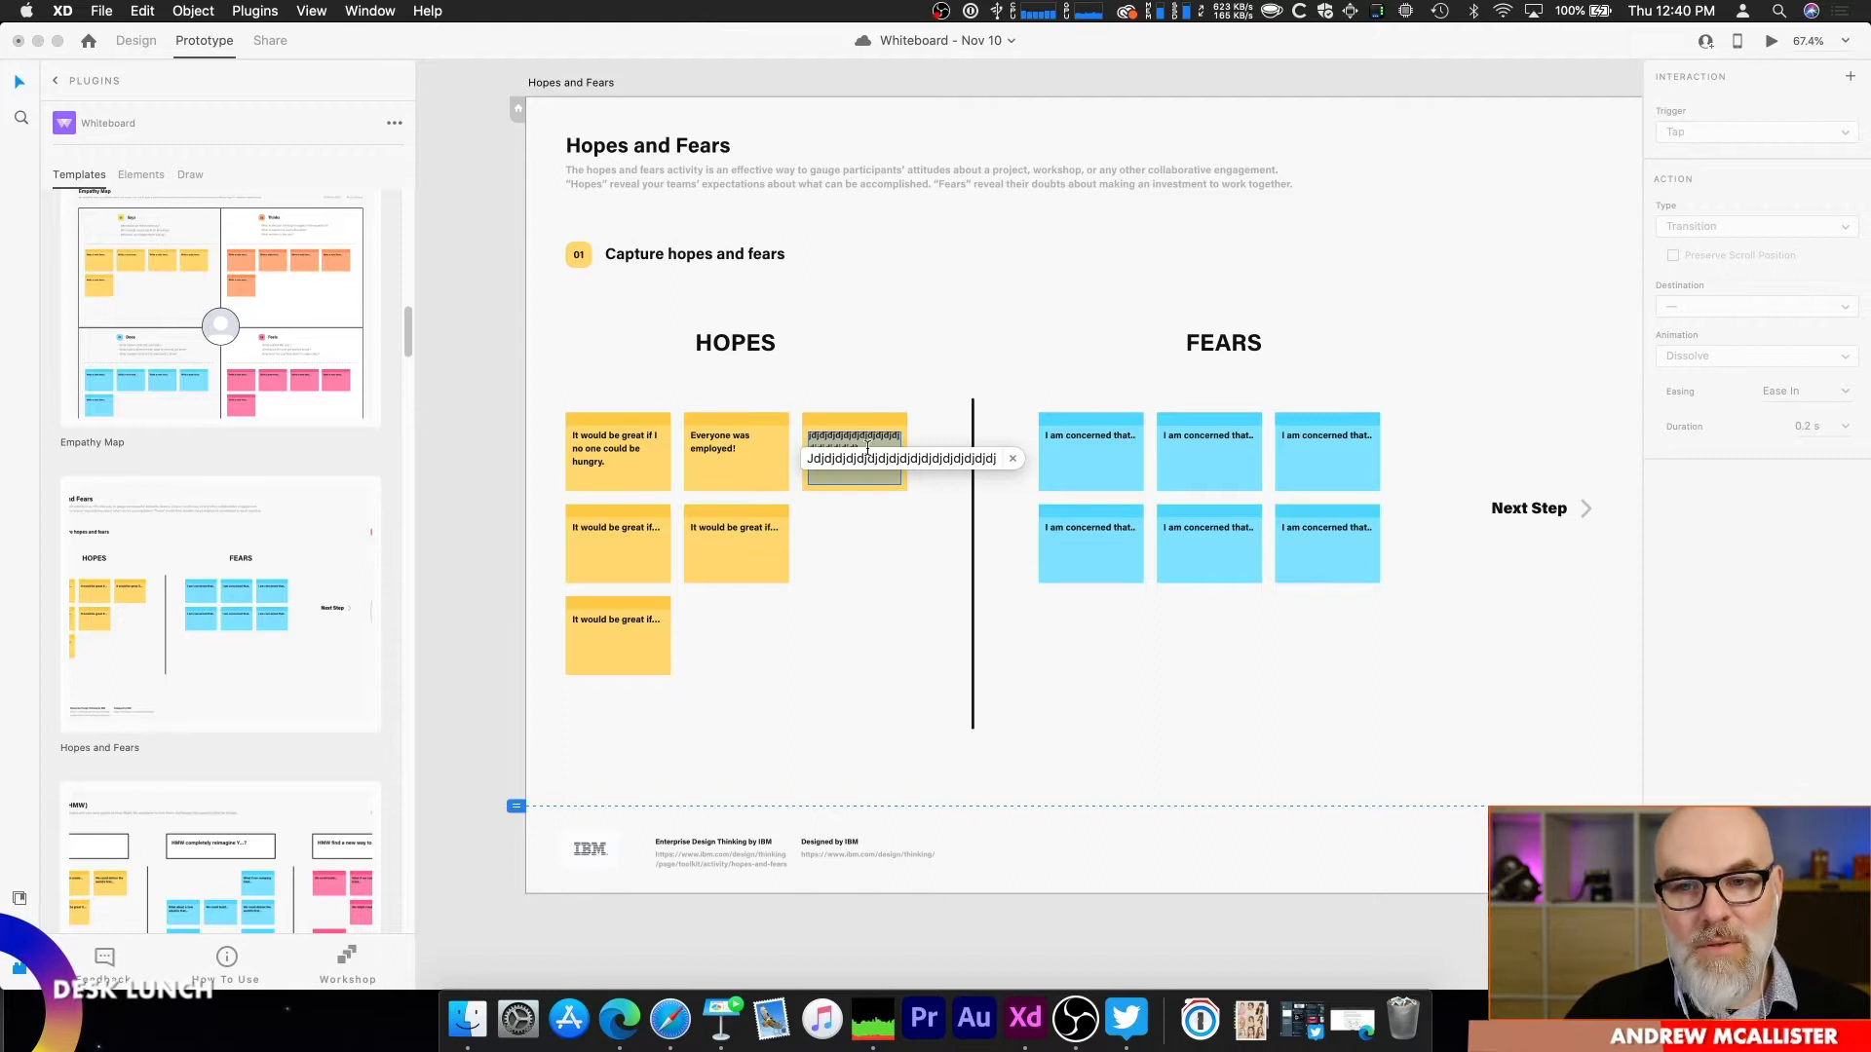
{"action": "key", "text": "Escape"}
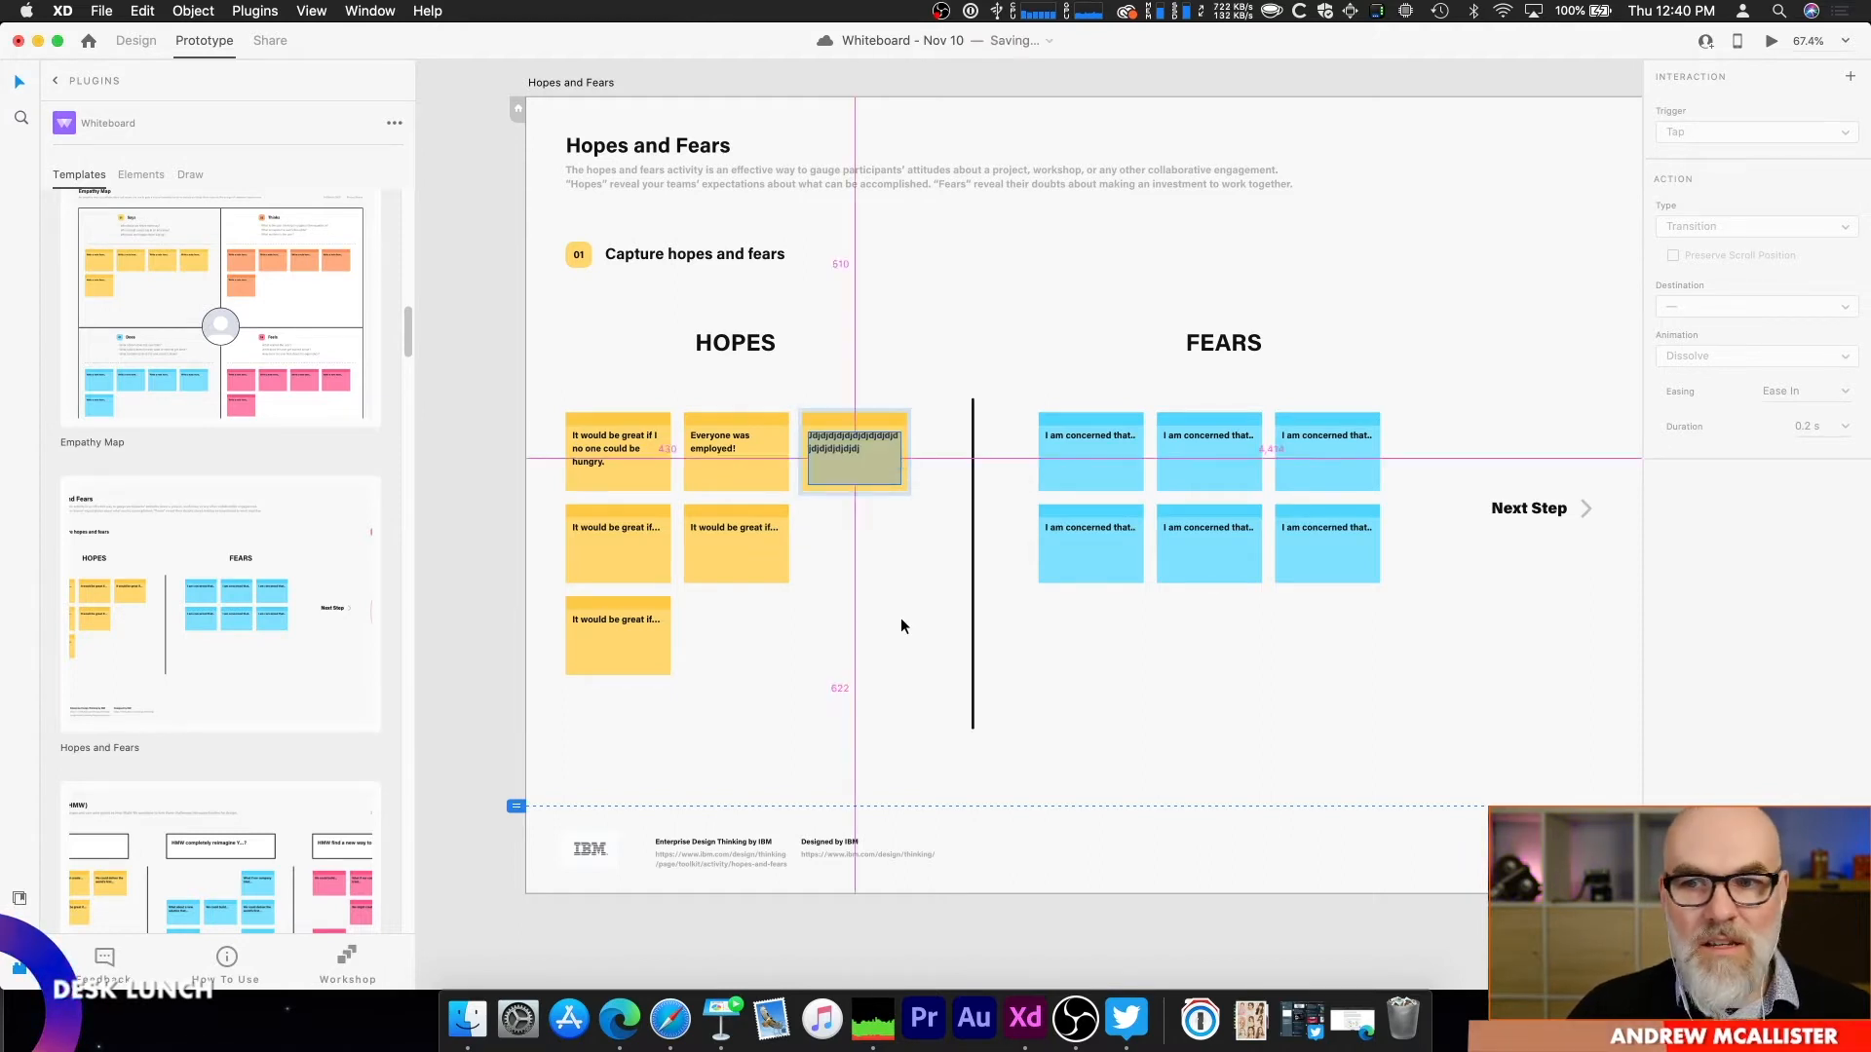
Step: Examine the Hopes and Fears sections for discussing and persisting themes, the Thirty Circles artboard and the How Might We (HMW) artboard
{"action": "scroll", "coordinate": [900, 618], "scroll_direction": "down", "scroll_amount": 5}
{"action": "left_click_drag", "start_coordinate": [1285, 594], "coordinate": [627, 573]}
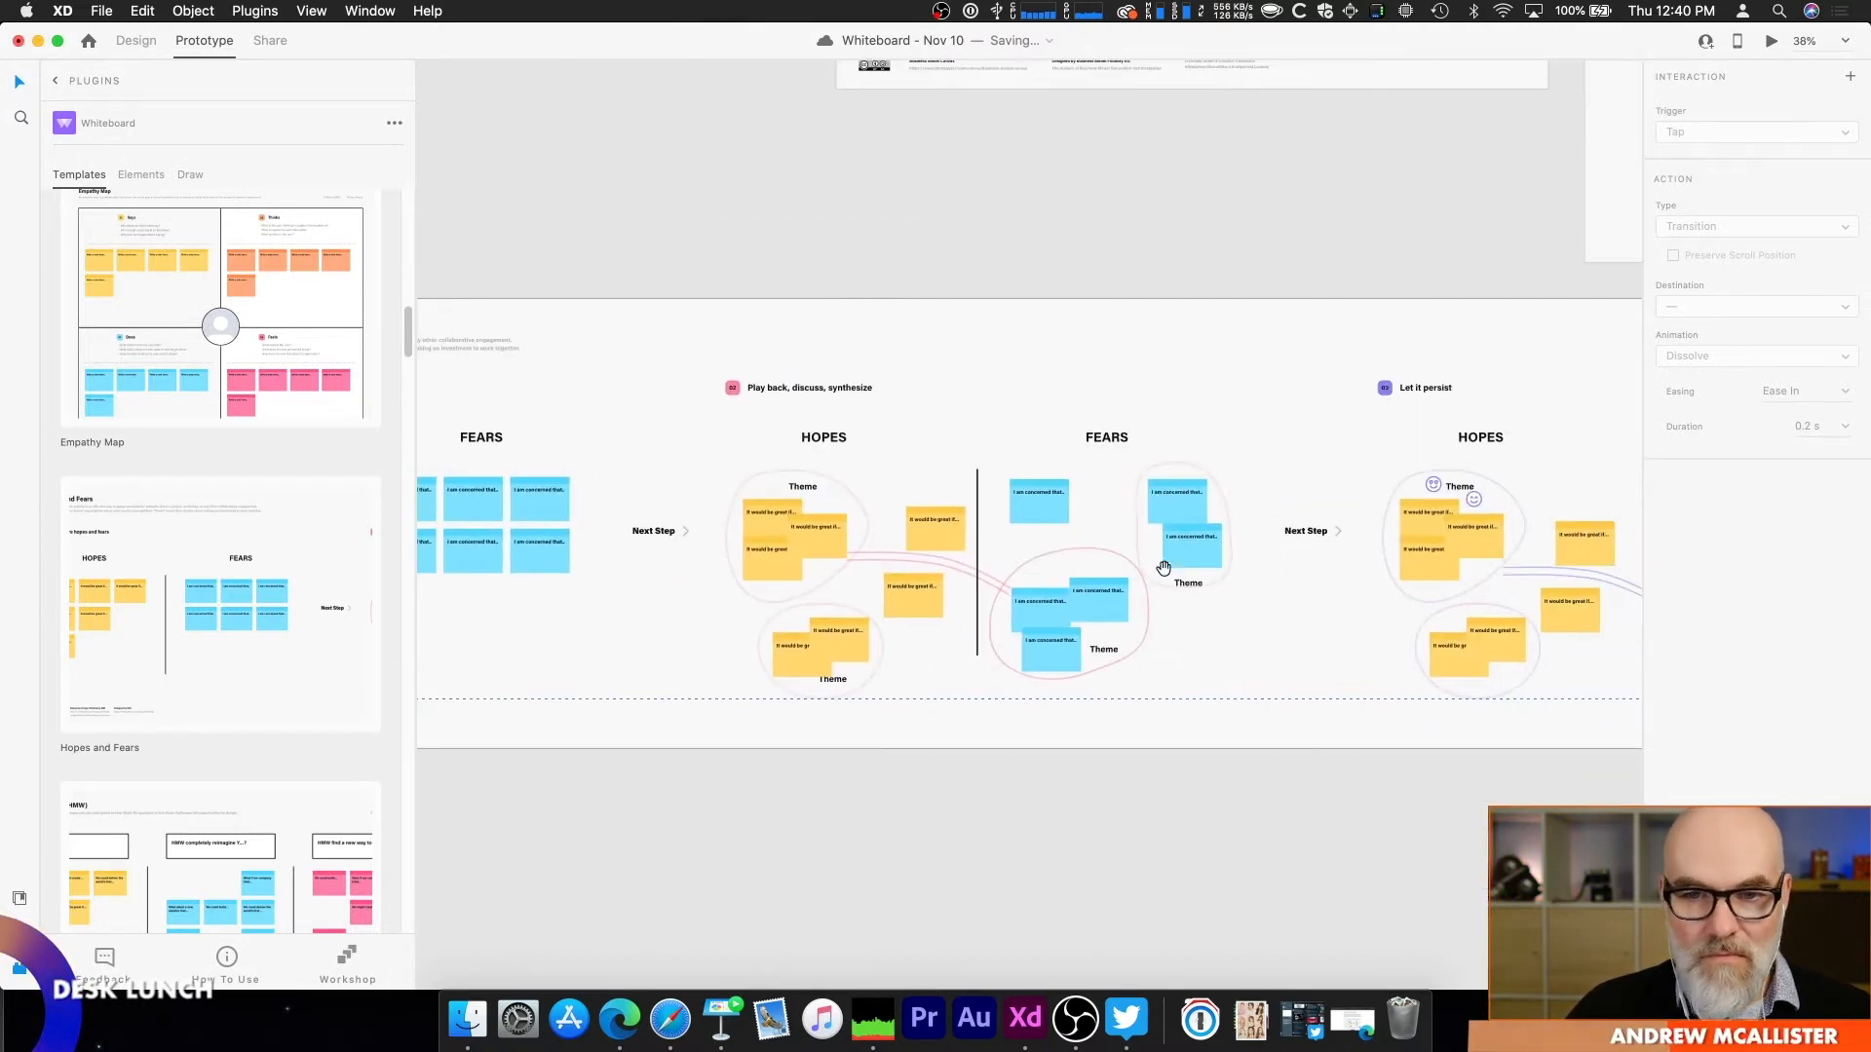
{"action": "left_click_drag", "start_coordinate": [1306, 569], "coordinate": [532, 608]}
{"action": "left_click_drag", "start_coordinate": [1054, 529], "coordinate": [506, 805]}
{"action": "left_click_drag", "start_coordinate": [1321, 549], "coordinate": [465, 711]}
{"action": "left_click_drag", "start_coordinate": [679, 622], "coordinate": [416, 556]}
{"action": "left_click_drag", "start_coordinate": [1253, 601], "coordinate": [297, 601]}
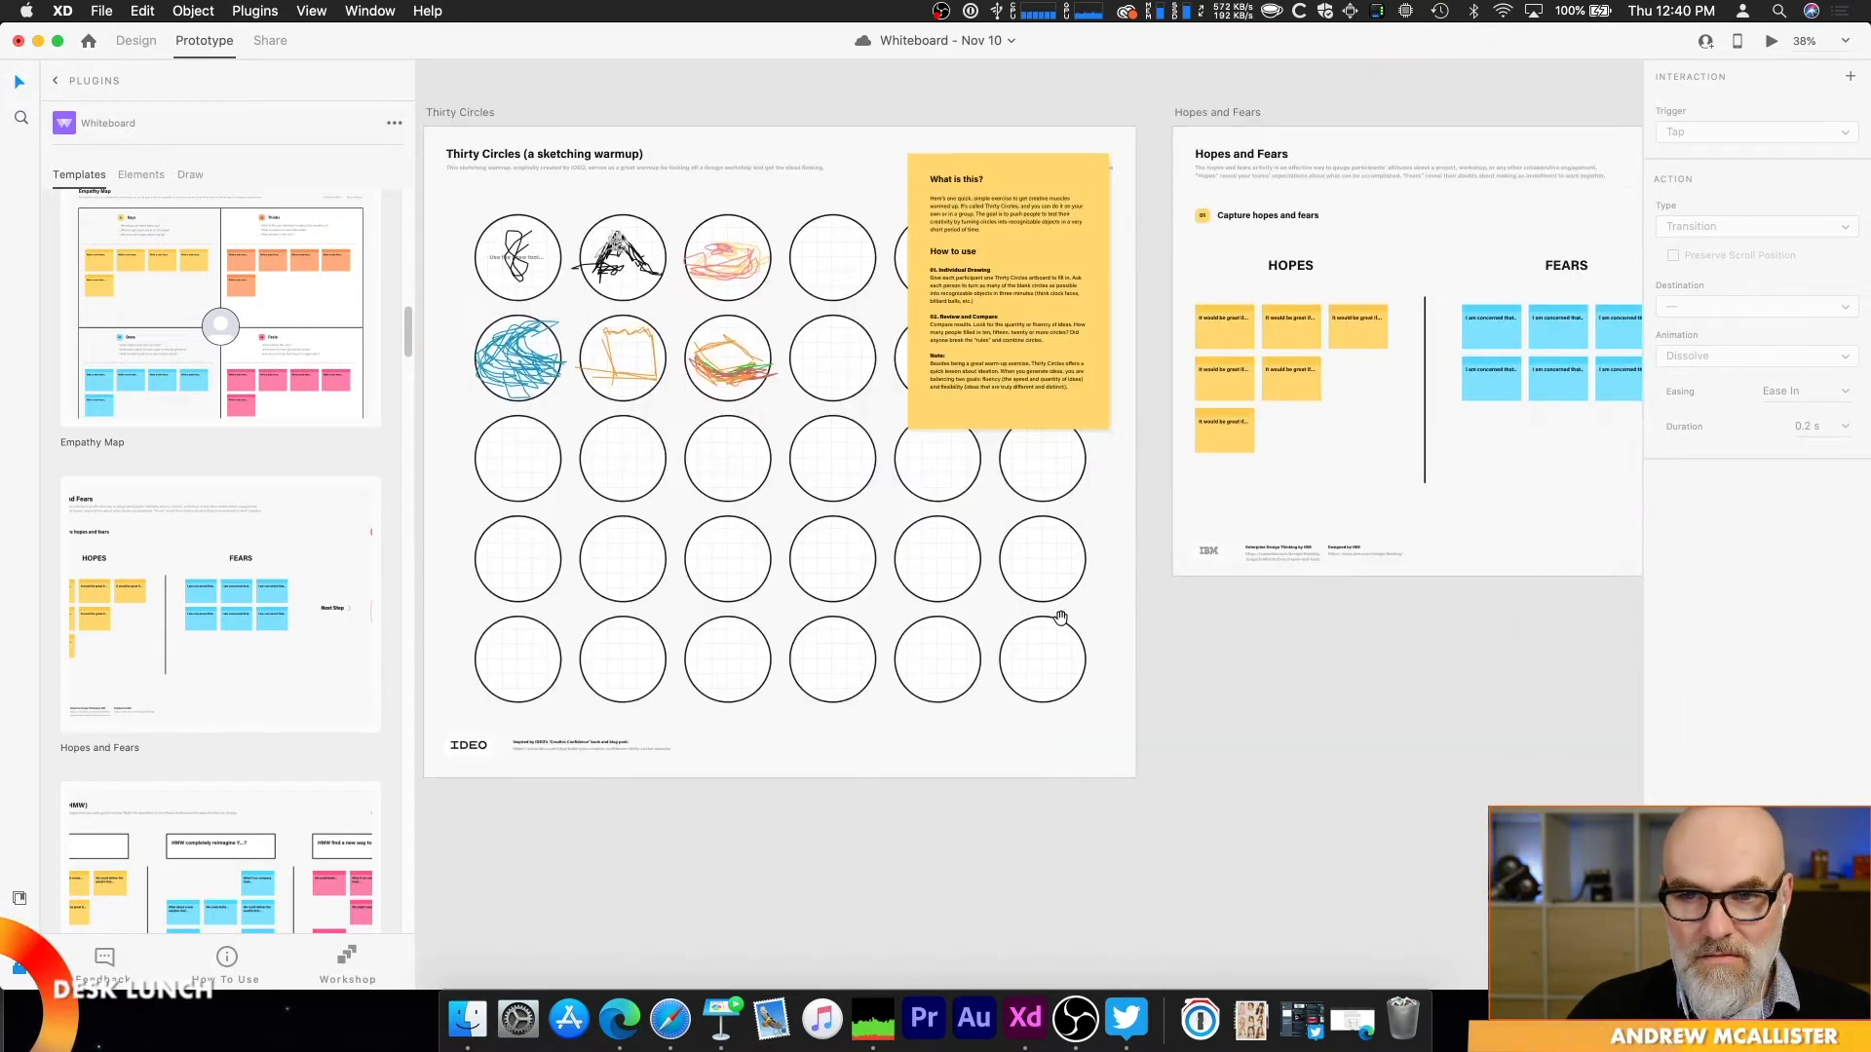
{"action": "left_click_drag", "start_coordinate": [1060, 618], "coordinate": [216, 582]}
{"action": "left_click_drag", "start_coordinate": [956, 616], "coordinate": [9, 615]}
{"action": "left_click_drag", "start_coordinate": [1345, 585], "coordinate": [574, 694]}
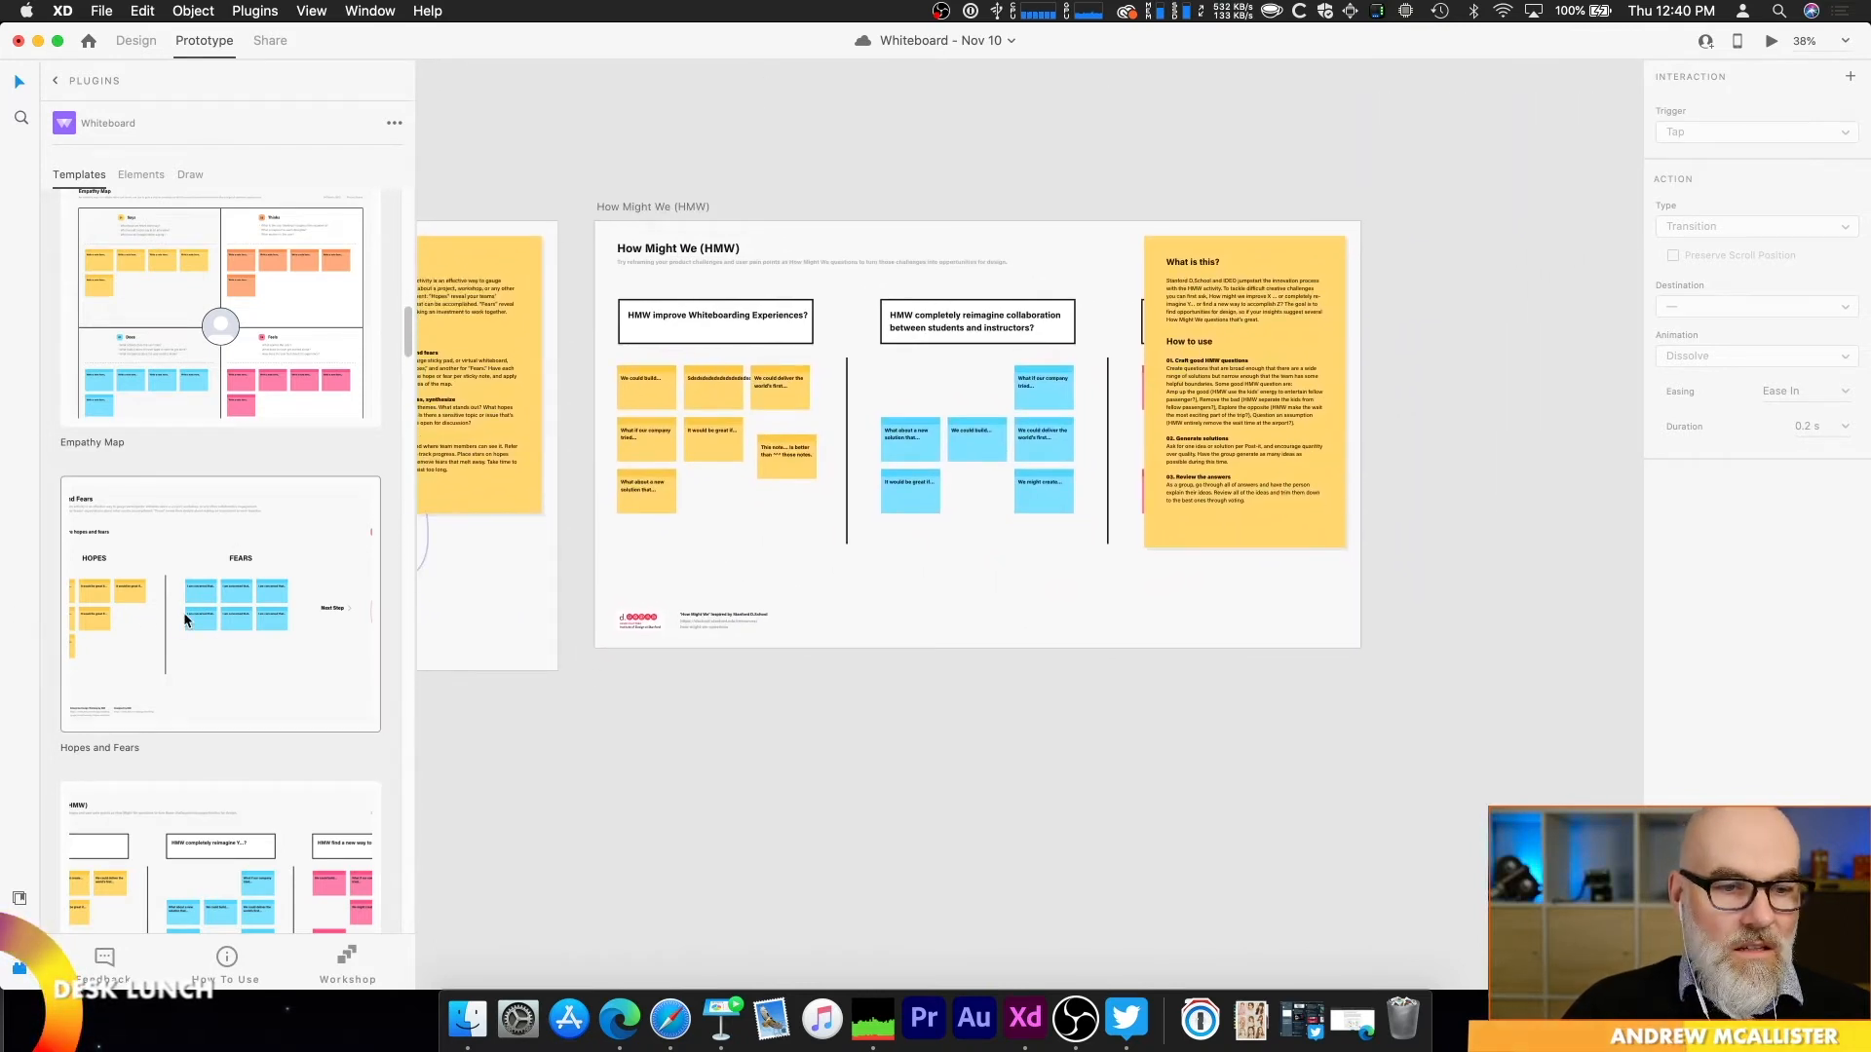
Step: Change the "We could build..." note under "HMW improve Whiteboarding Experiences?" to read "We could build somethi"
{"action": "scroll", "coordinate": [722, 413], "scroll_direction": "up", "scroll_amount": 1}
{"action": "scroll", "coordinate": [721, 411], "scroll_direction": "up", "scroll_amount": 5}
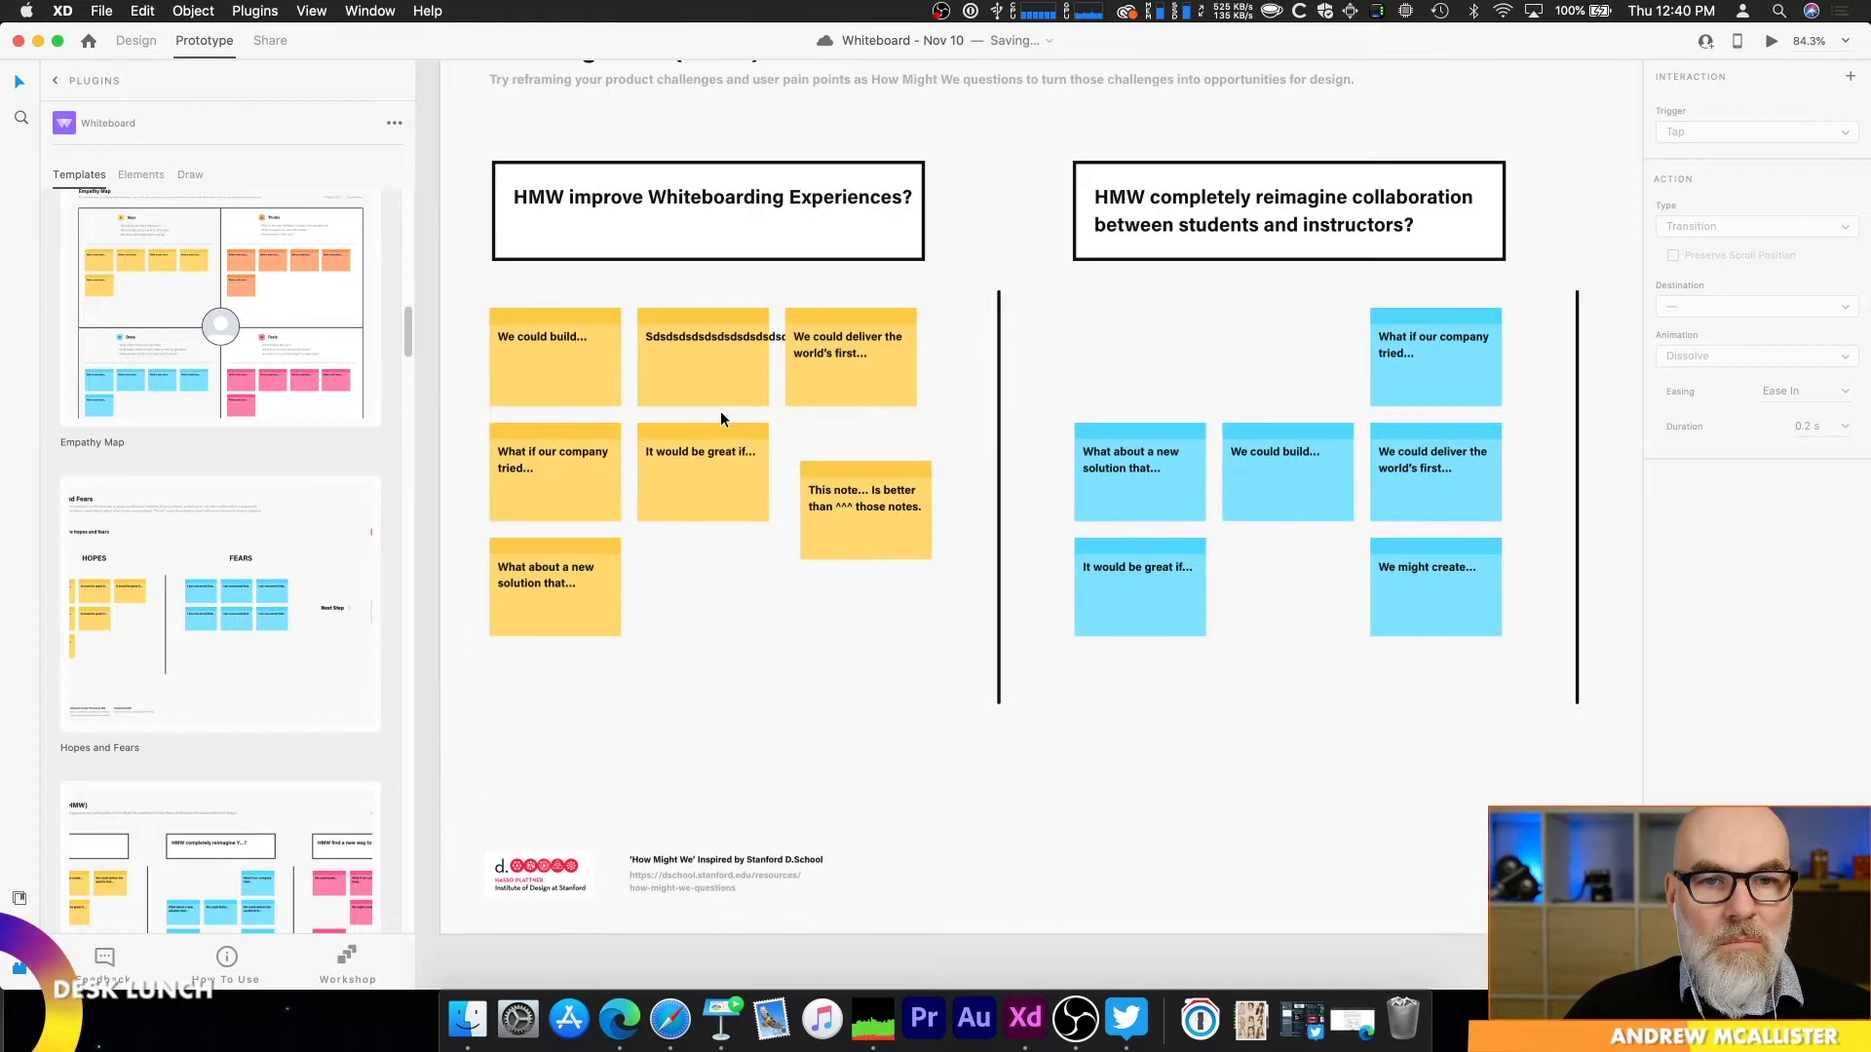
{"action": "scroll", "coordinate": [702, 318], "scroll_direction": "up", "scroll_amount": 3}
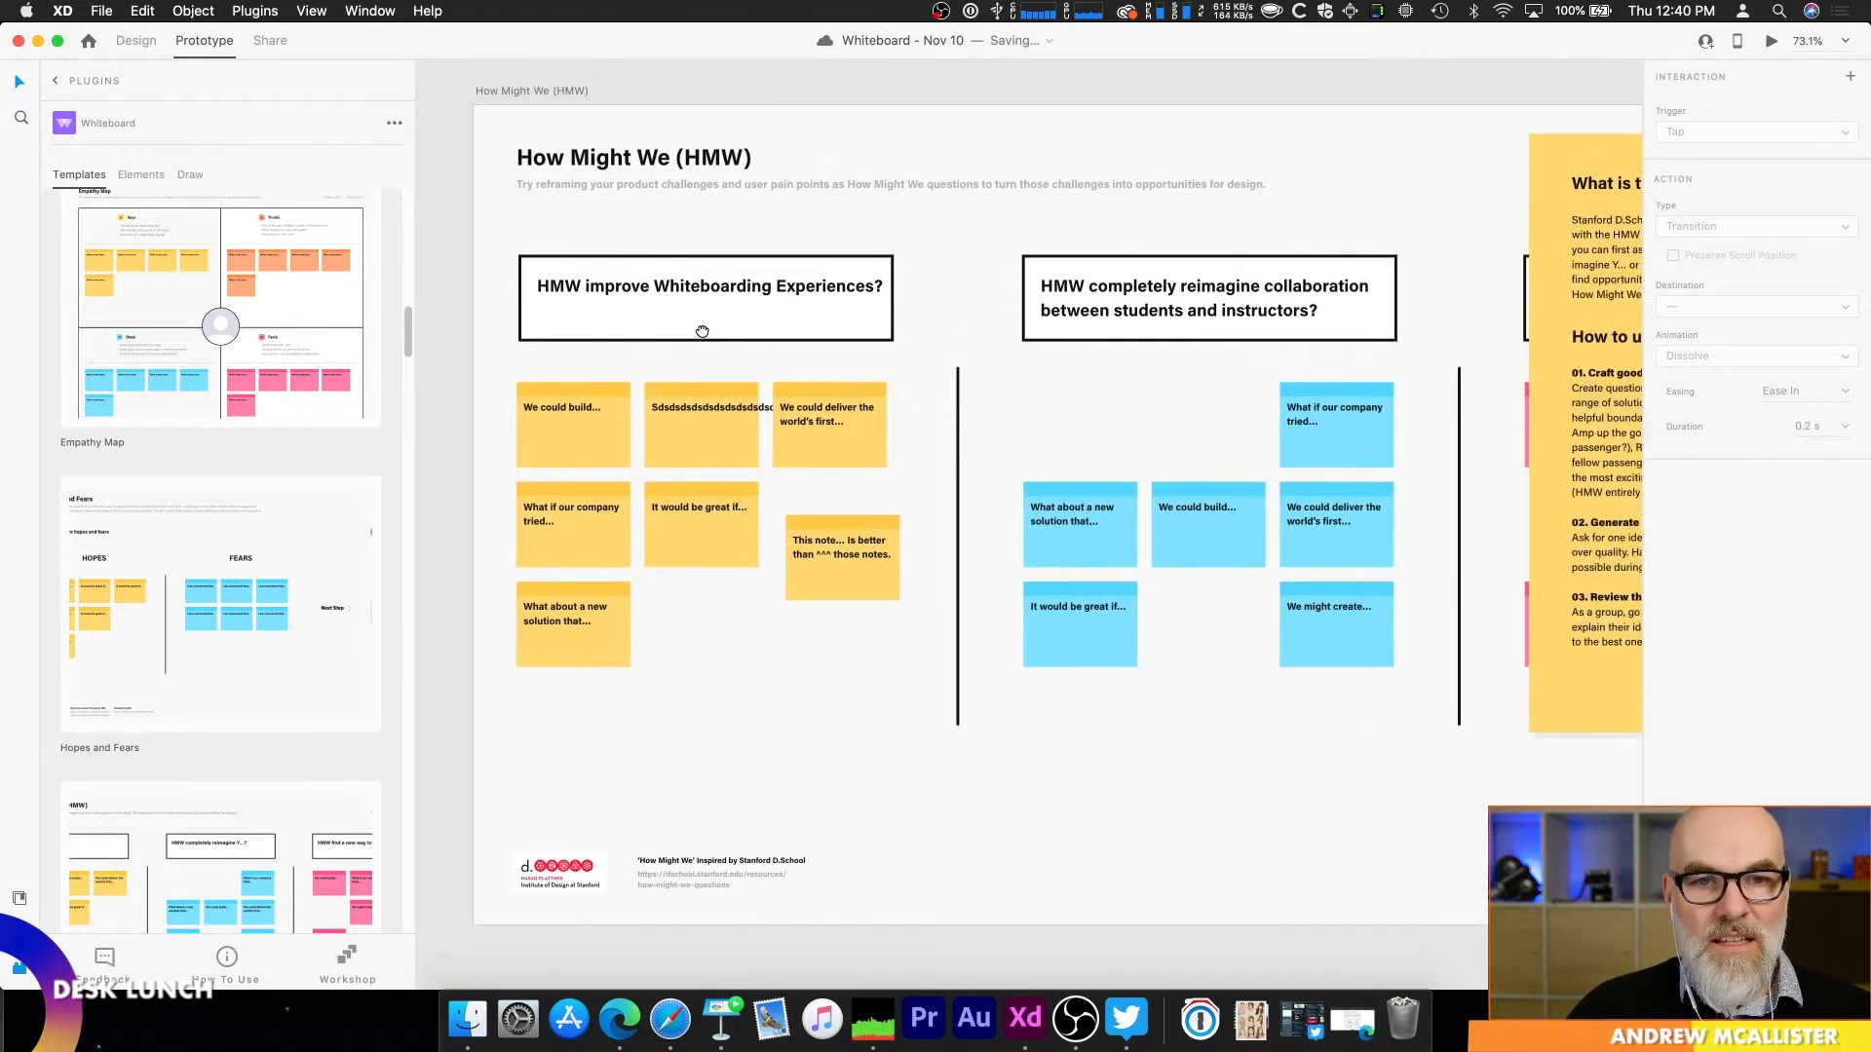
{"action": "left_click", "coordinate": [571, 423]}
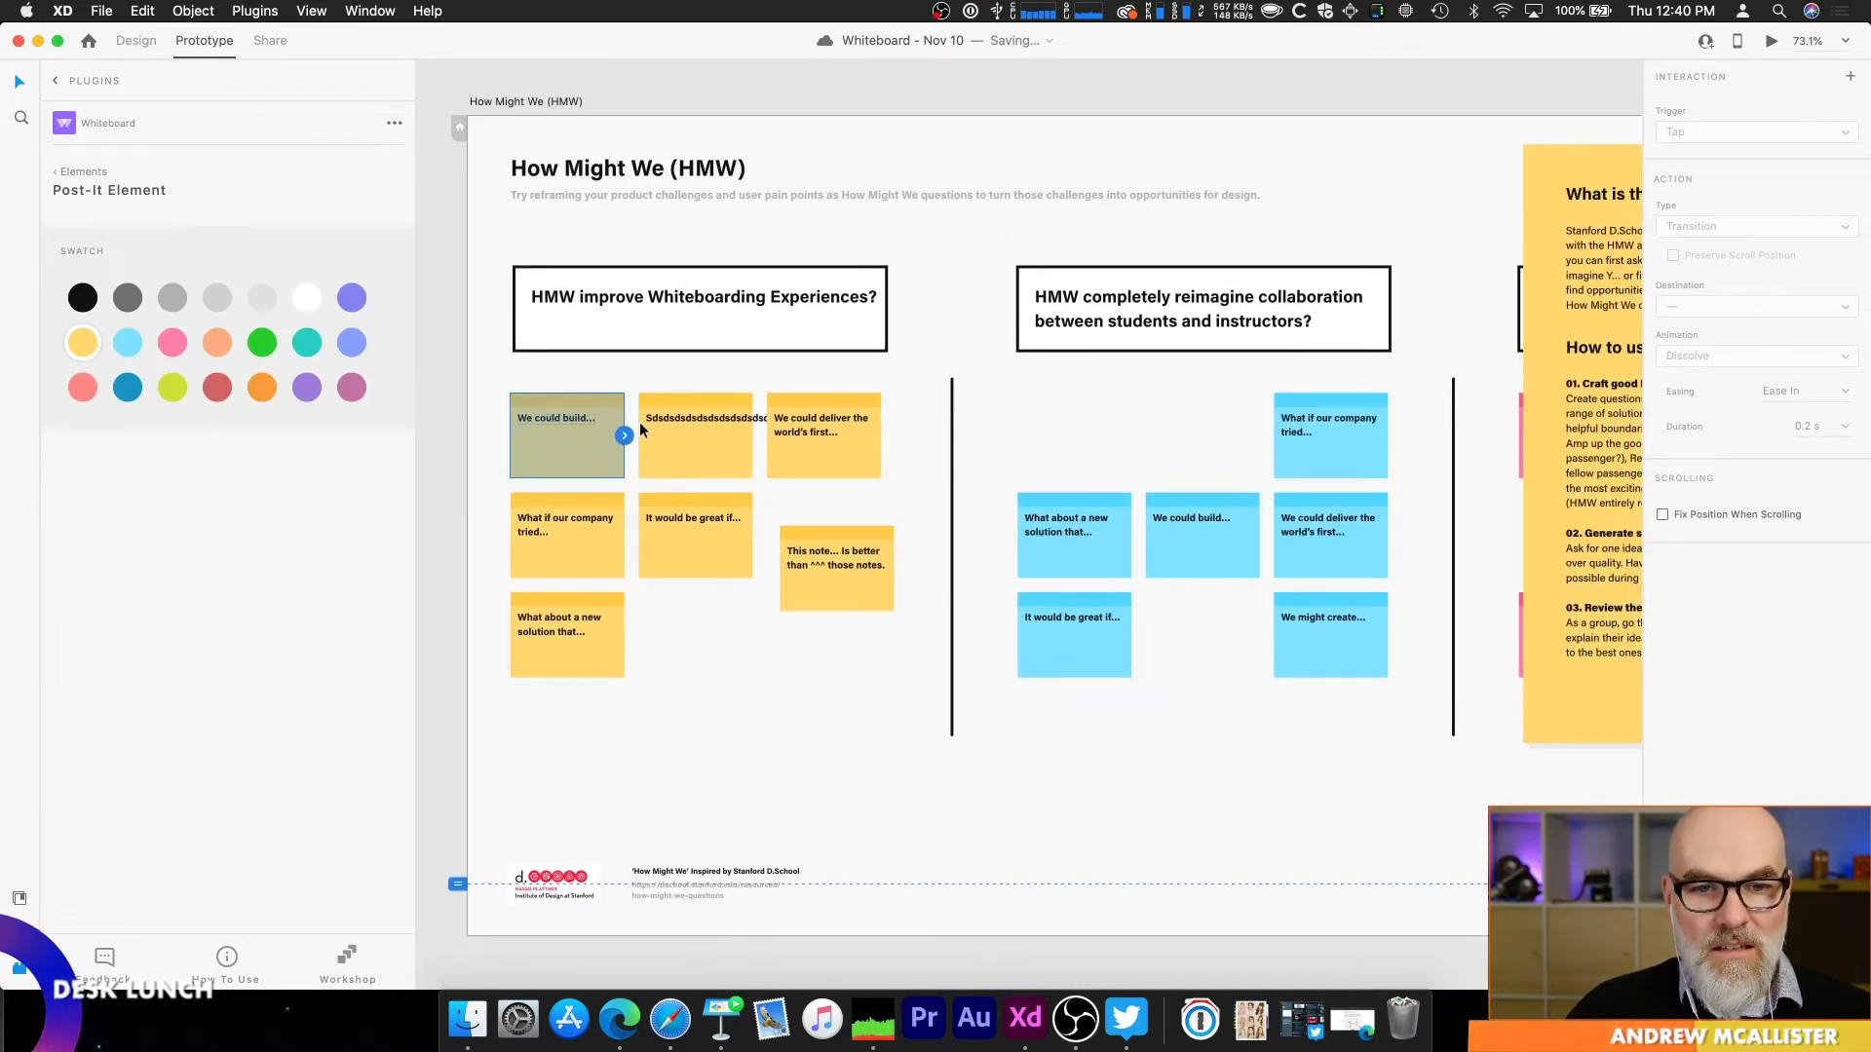
{"action": "double_click", "coordinate": [536, 416]}
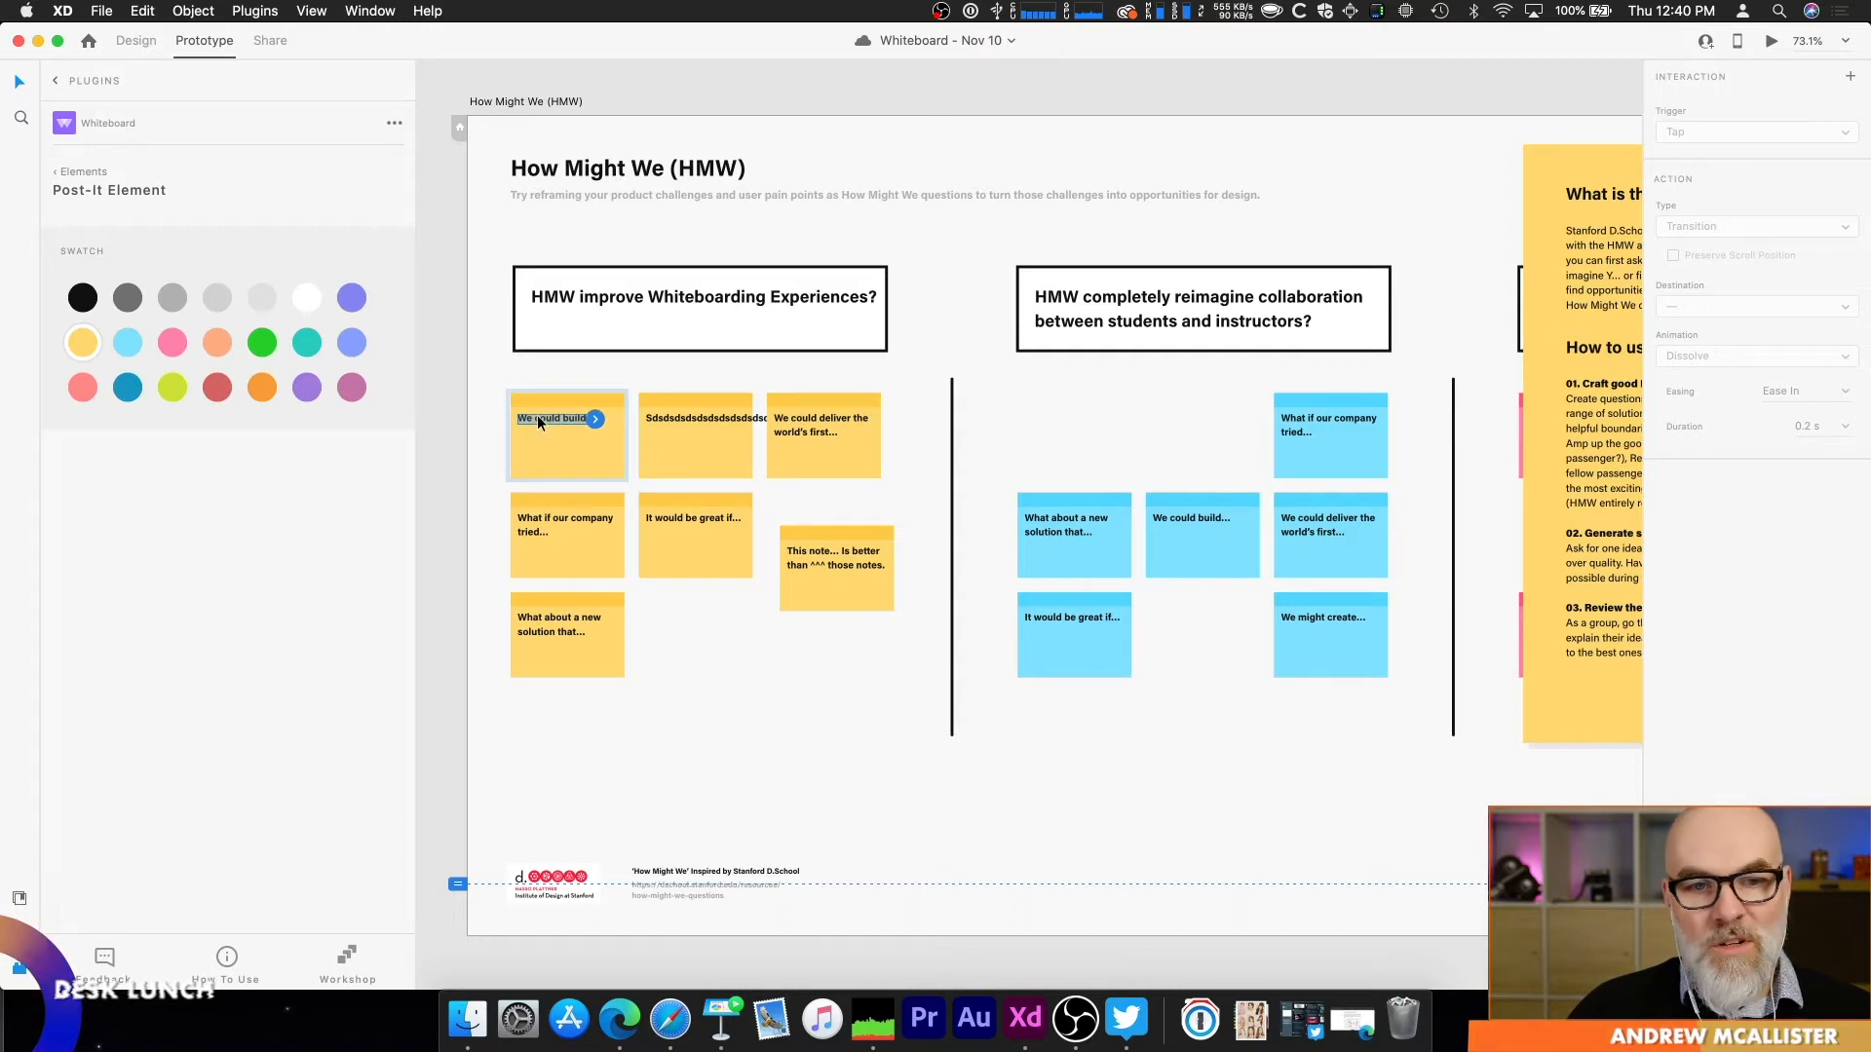
{"action": "double_click", "coordinate": [536, 416]}
{"action": "left_click", "coordinate": [596, 419]}
{"action": "key", "text": "BackSpace"}
{"action": "key", "text": "BackSpace"}
{"action": "key", "text": "BackSpace"}
{"action": "key", "text": "BackSpace"}
{"action": "type", "text": "d somethi"}
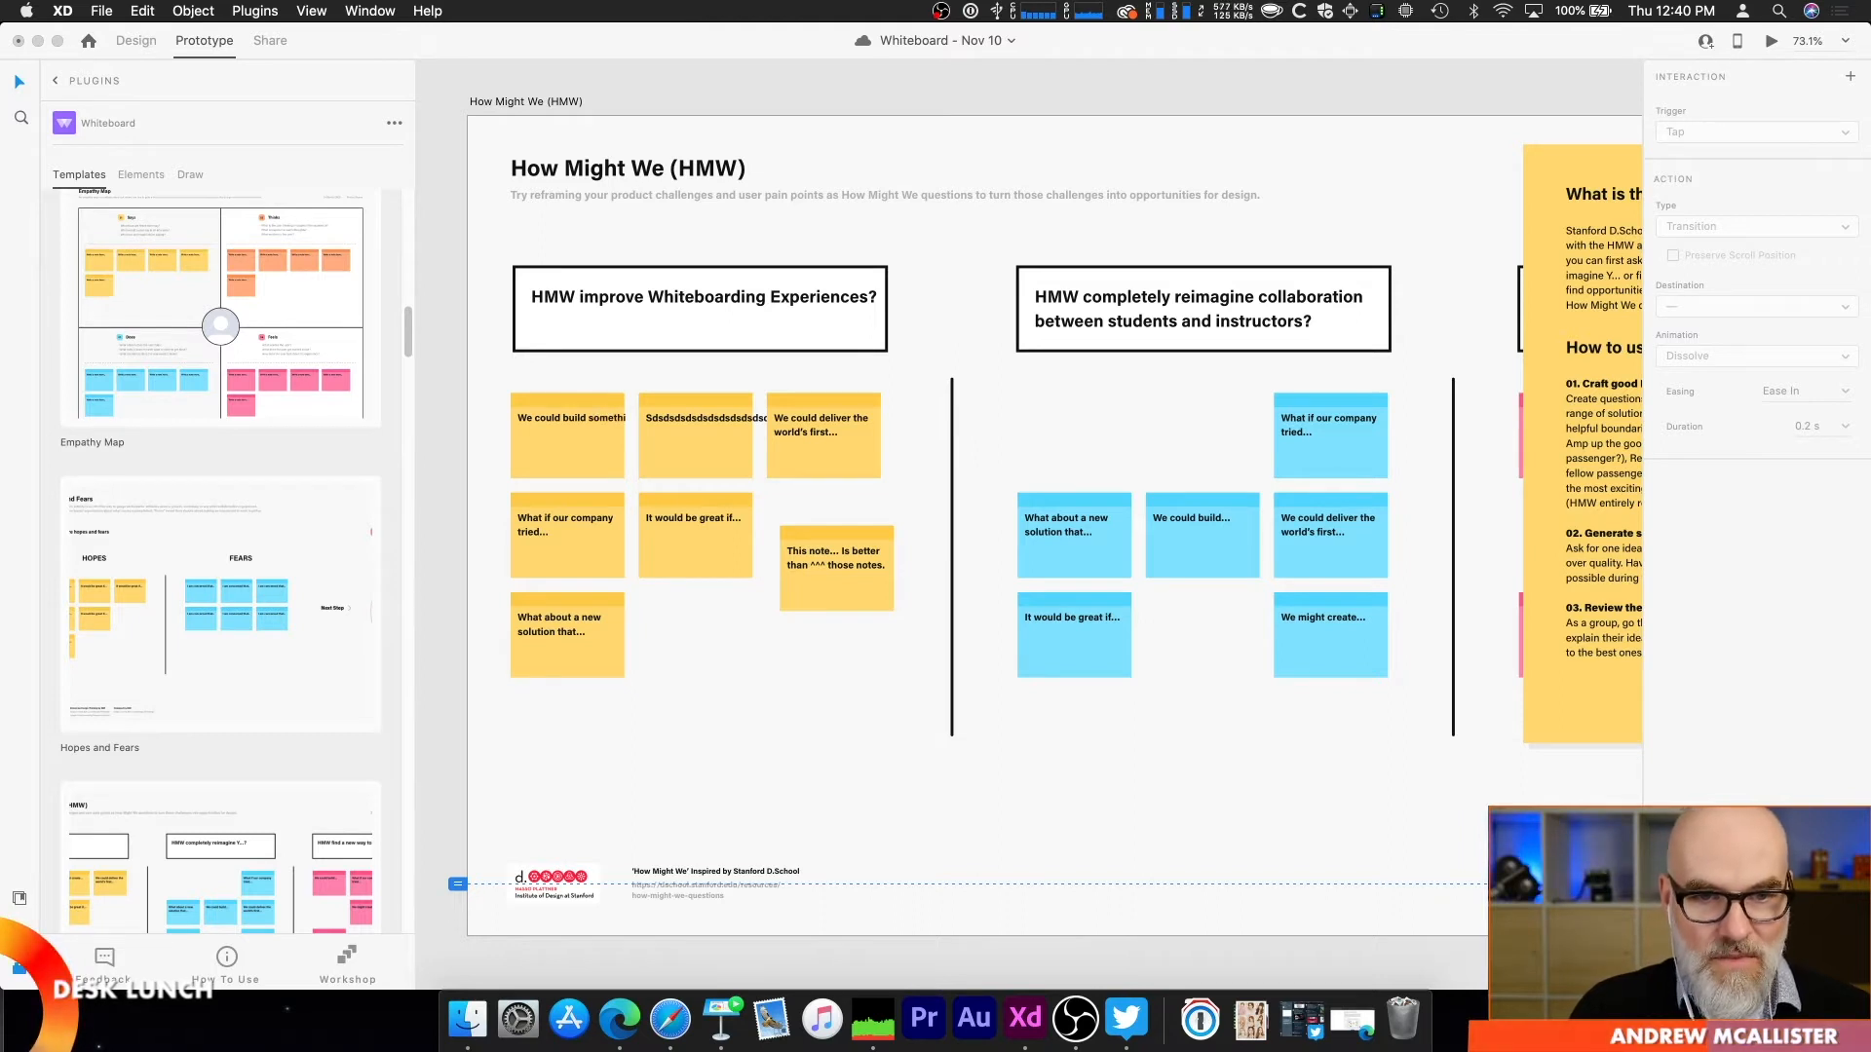
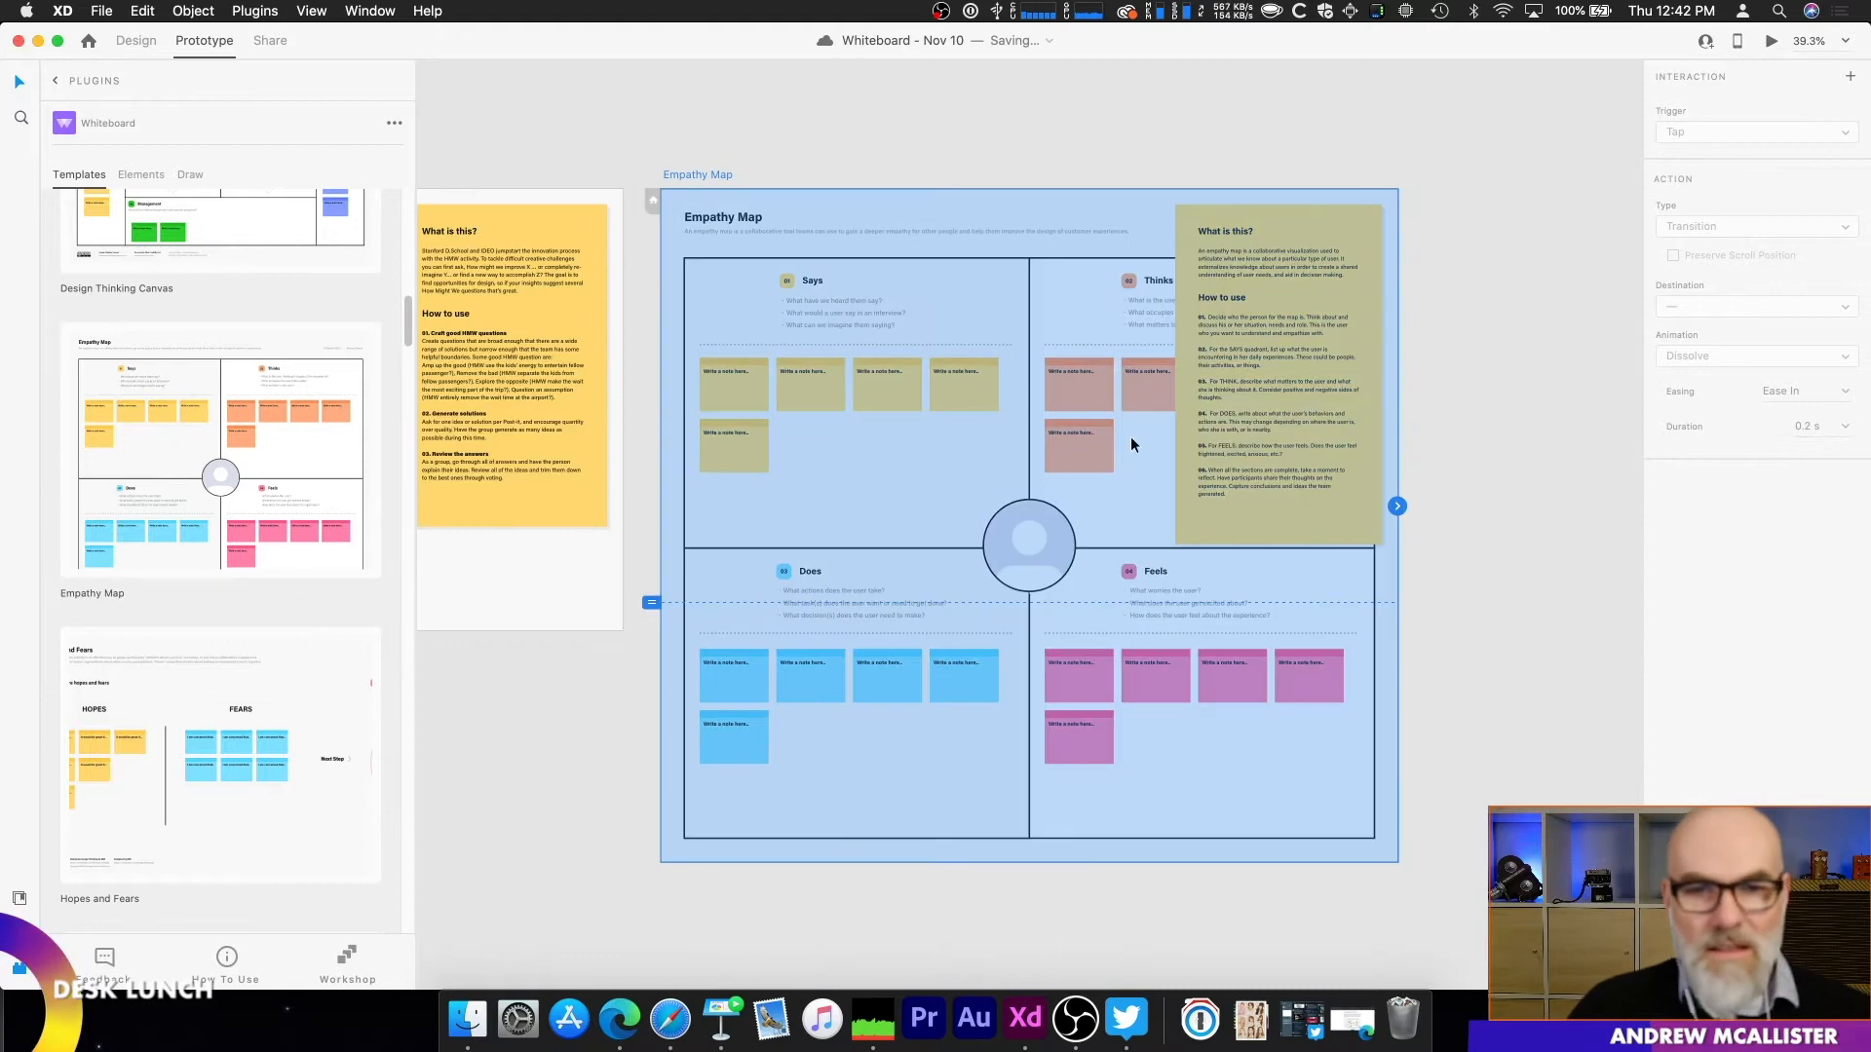
Step: Add two green Happy emotion icons to the Empathy Map's Says quadrant, one on the third upper note and one on the lower note
{"action": "scroll", "coordinate": [780, 373], "scroll_direction": "up", "scroll_amount": 3}
{"action": "left_click", "coordinate": [779, 372]}
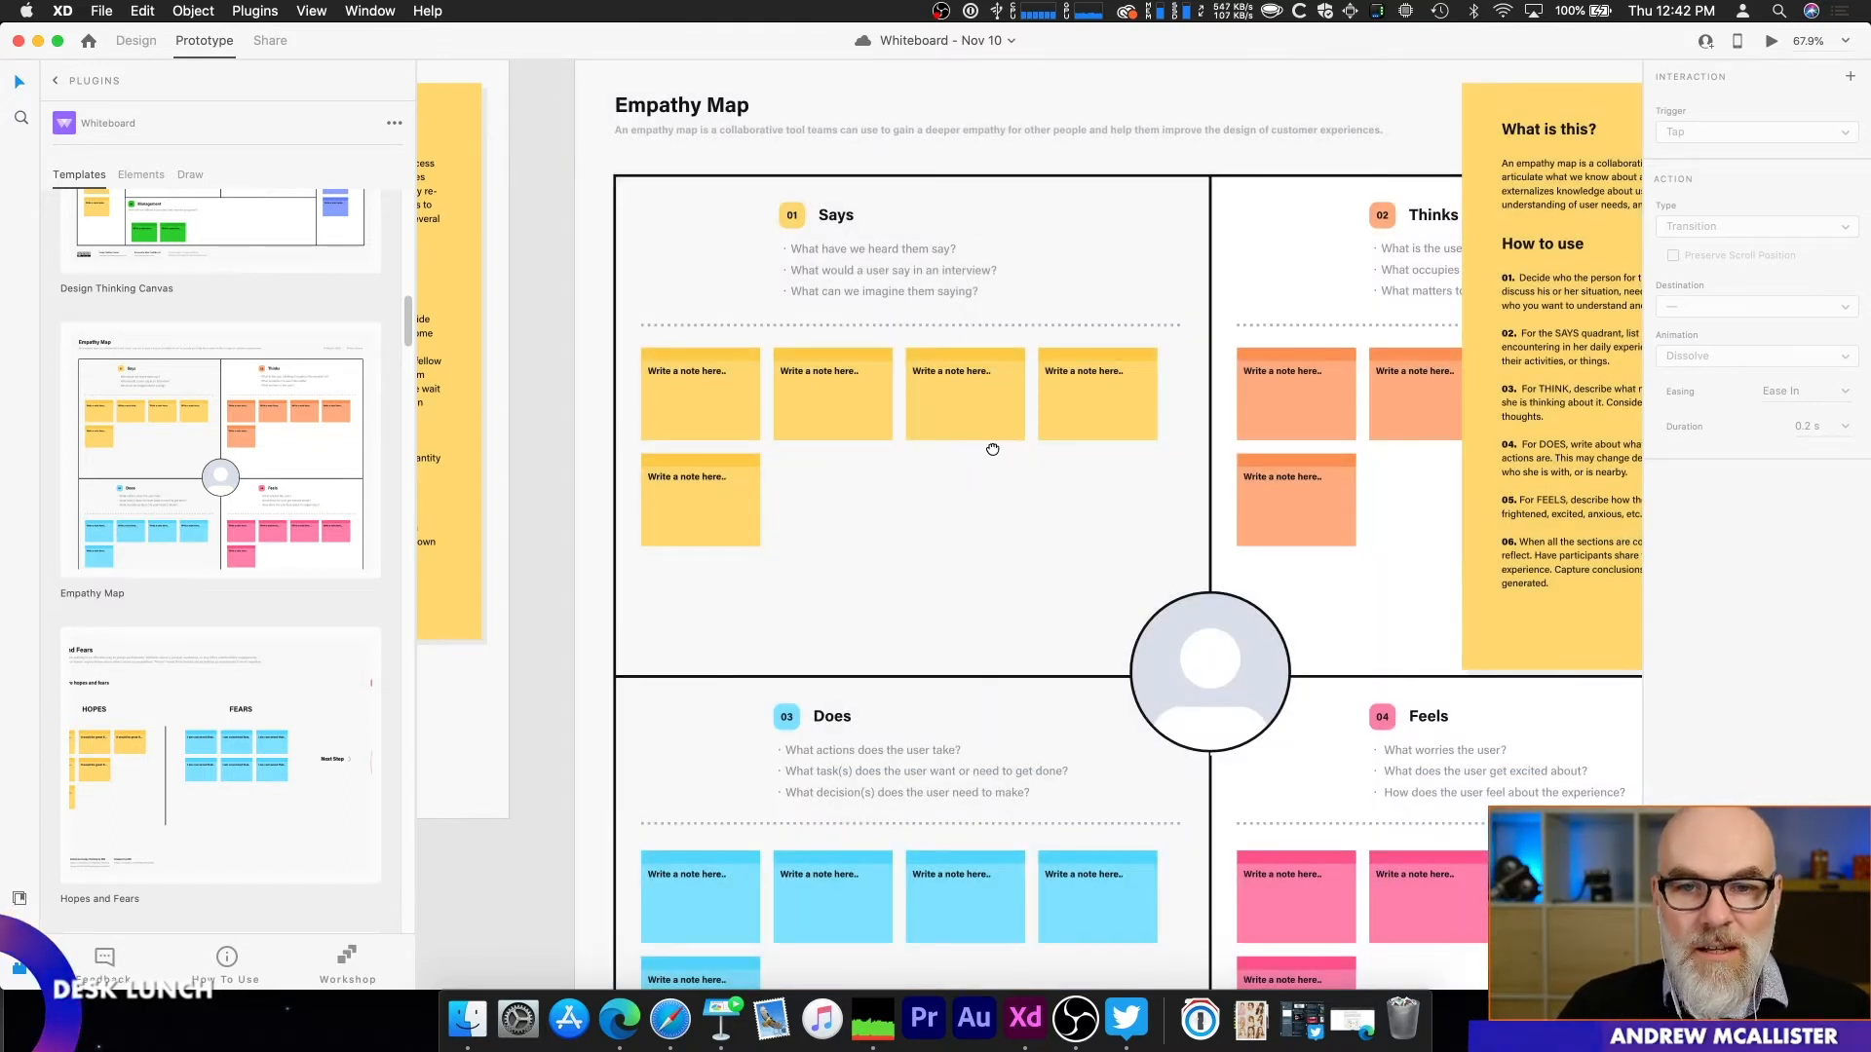
{"action": "scroll", "coordinate": [1002, 446], "scroll_direction": "right", "scroll_amount": 4}
{"action": "scroll", "coordinate": [835, 484], "scroll_direction": "down", "scroll_amount": 3}
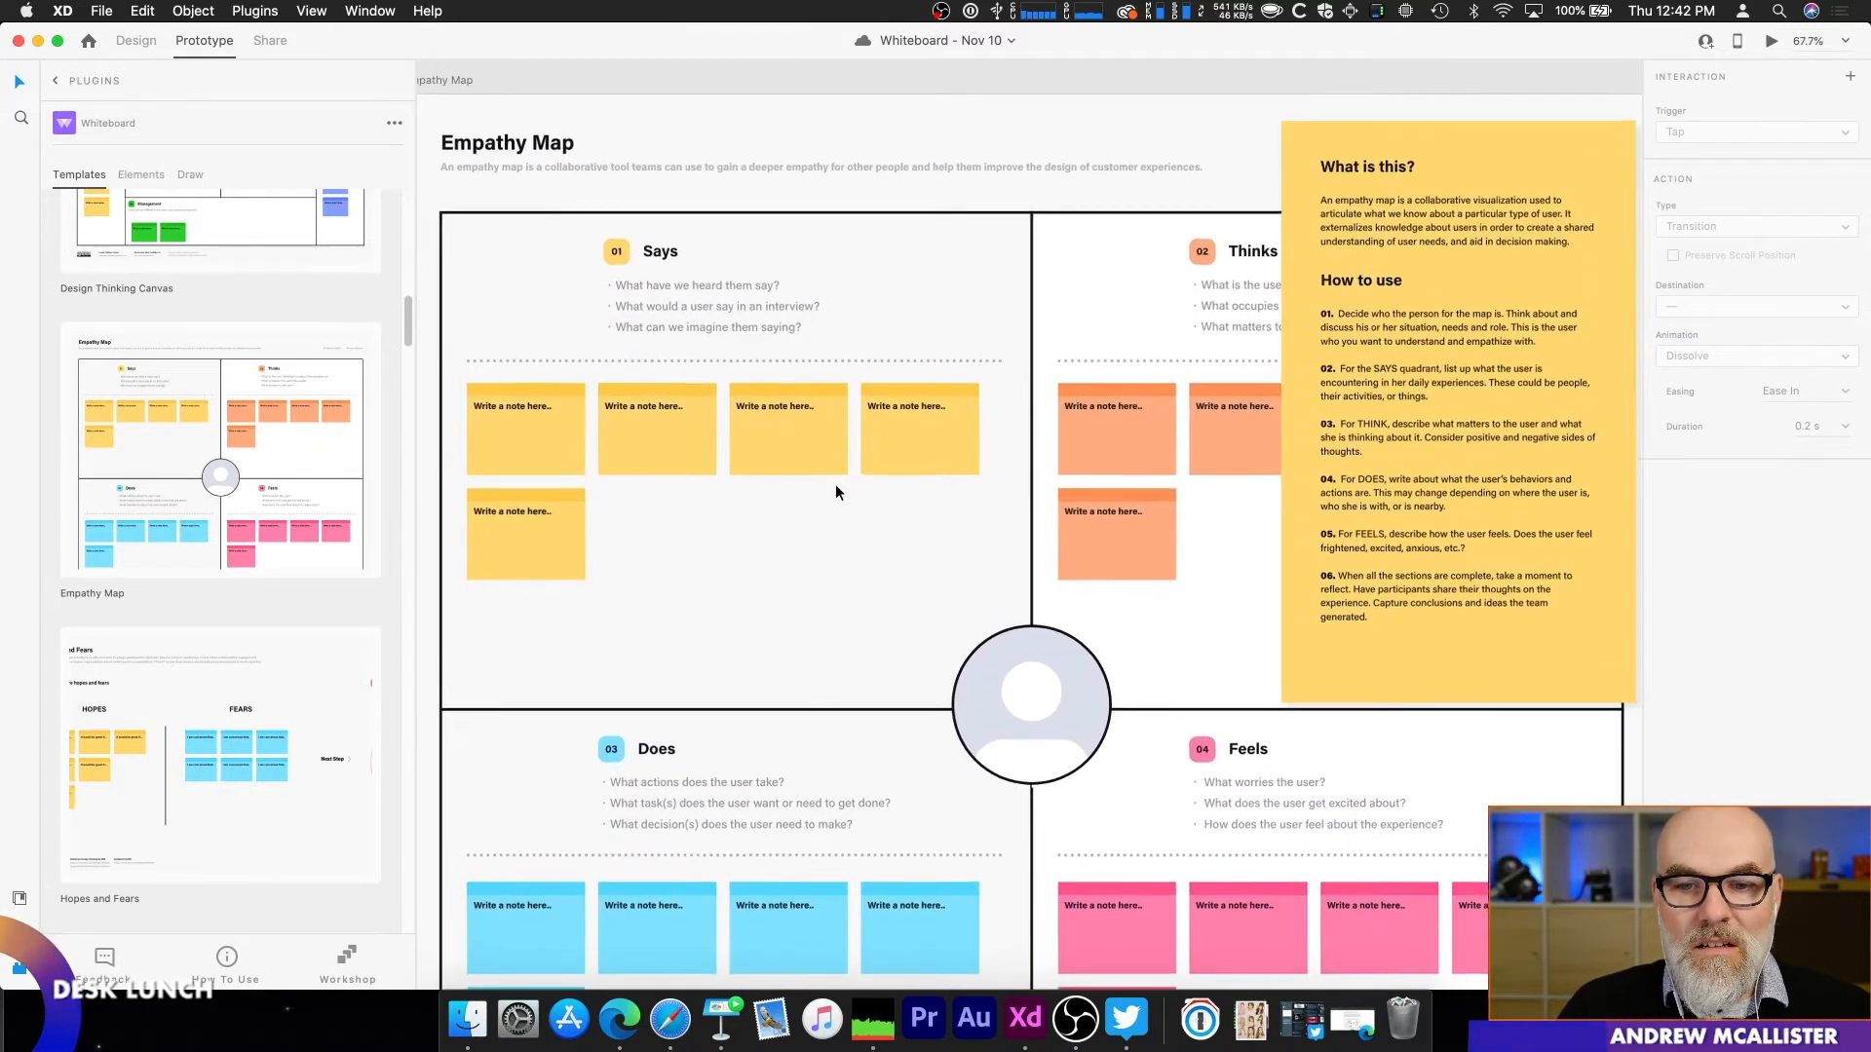
{"action": "scroll", "coordinate": [873, 509], "scroll_direction": "down", "scroll_amount": 3}
{"action": "left_click_drag", "start_coordinate": [888, 486], "coordinate": [918, 430]}
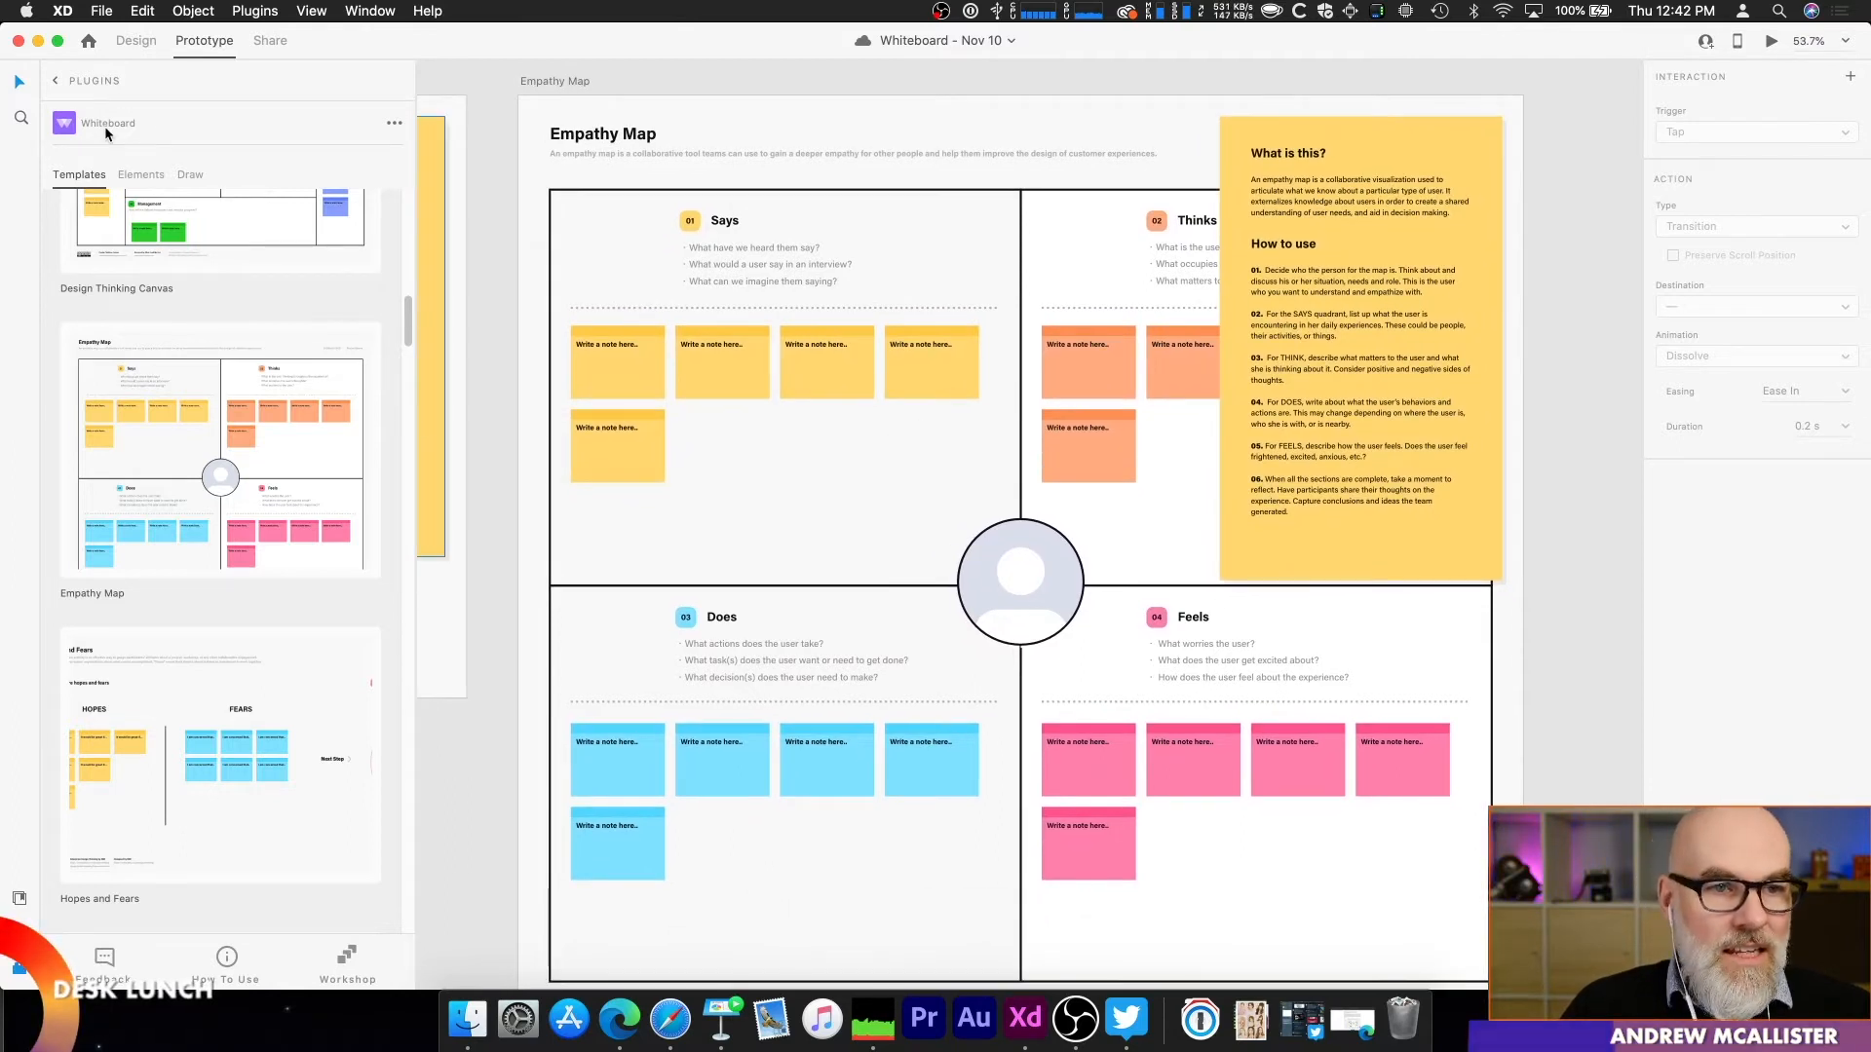
{"action": "left_click", "coordinate": [141, 174]}
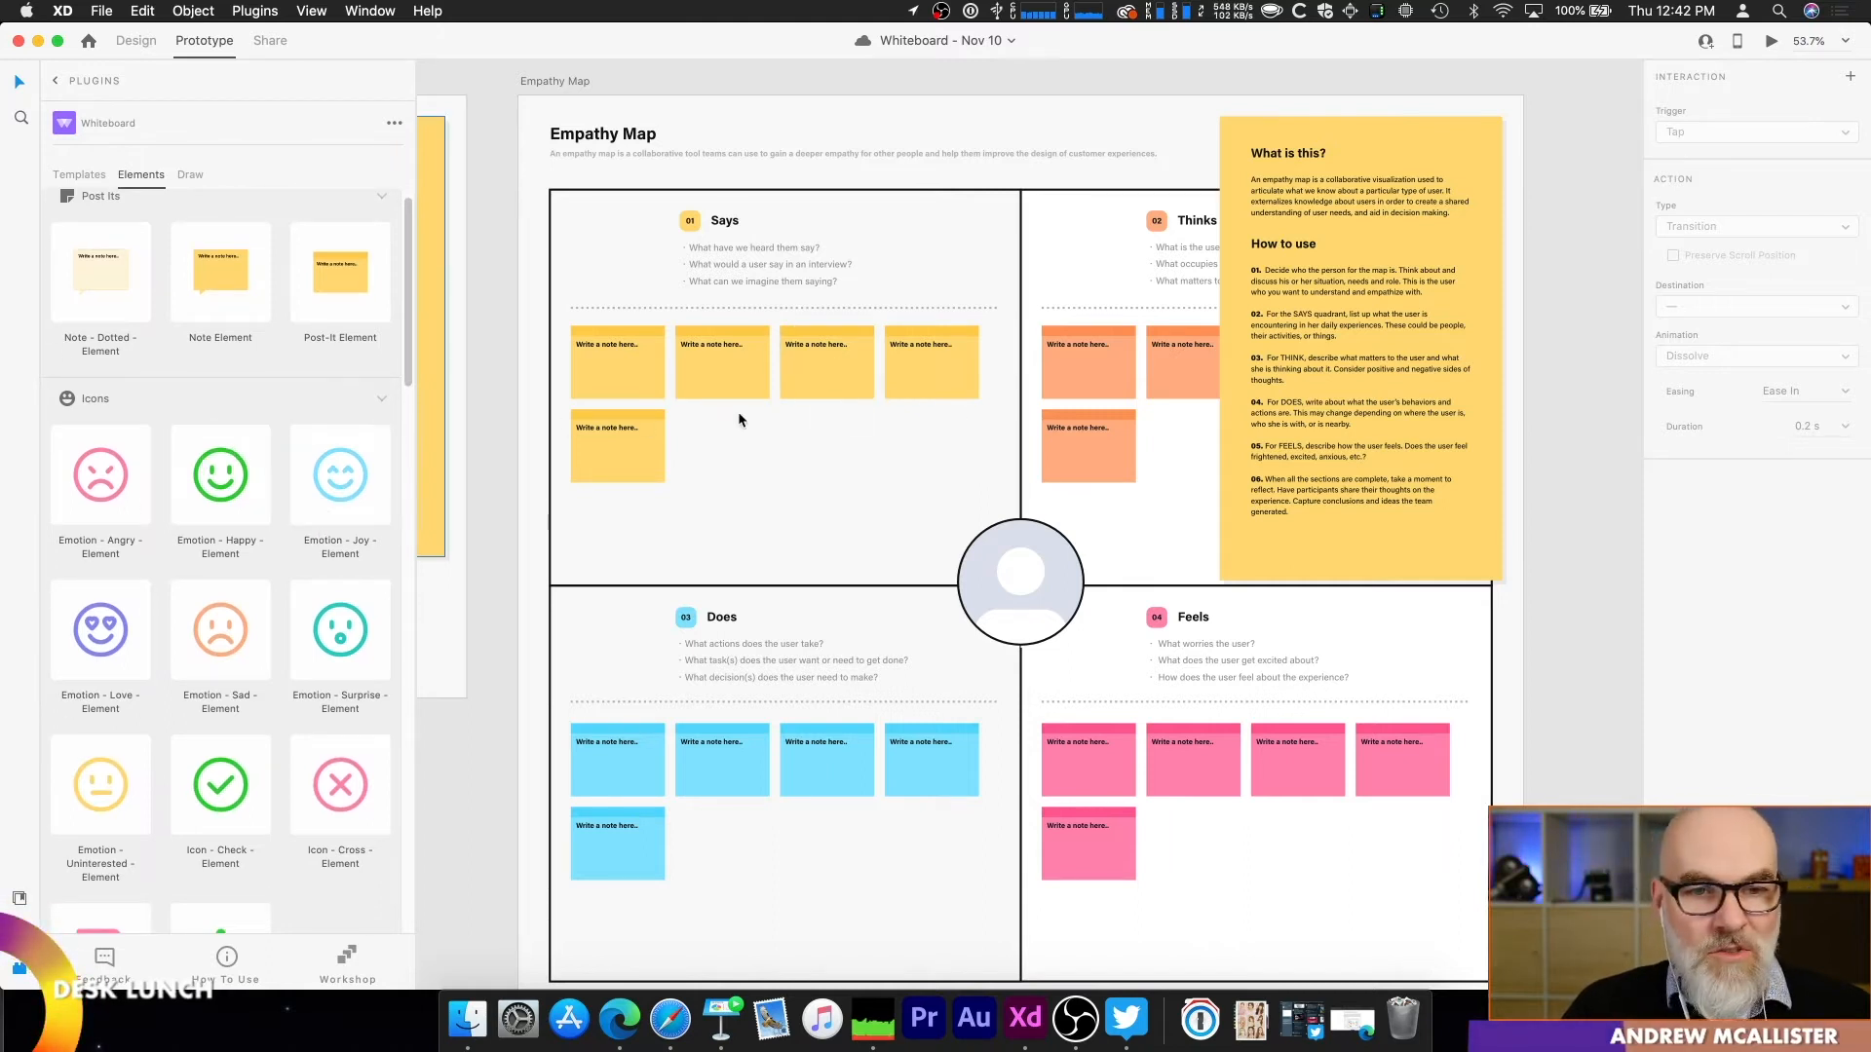
{"action": "left_click", "coordinate": [246, 467]}
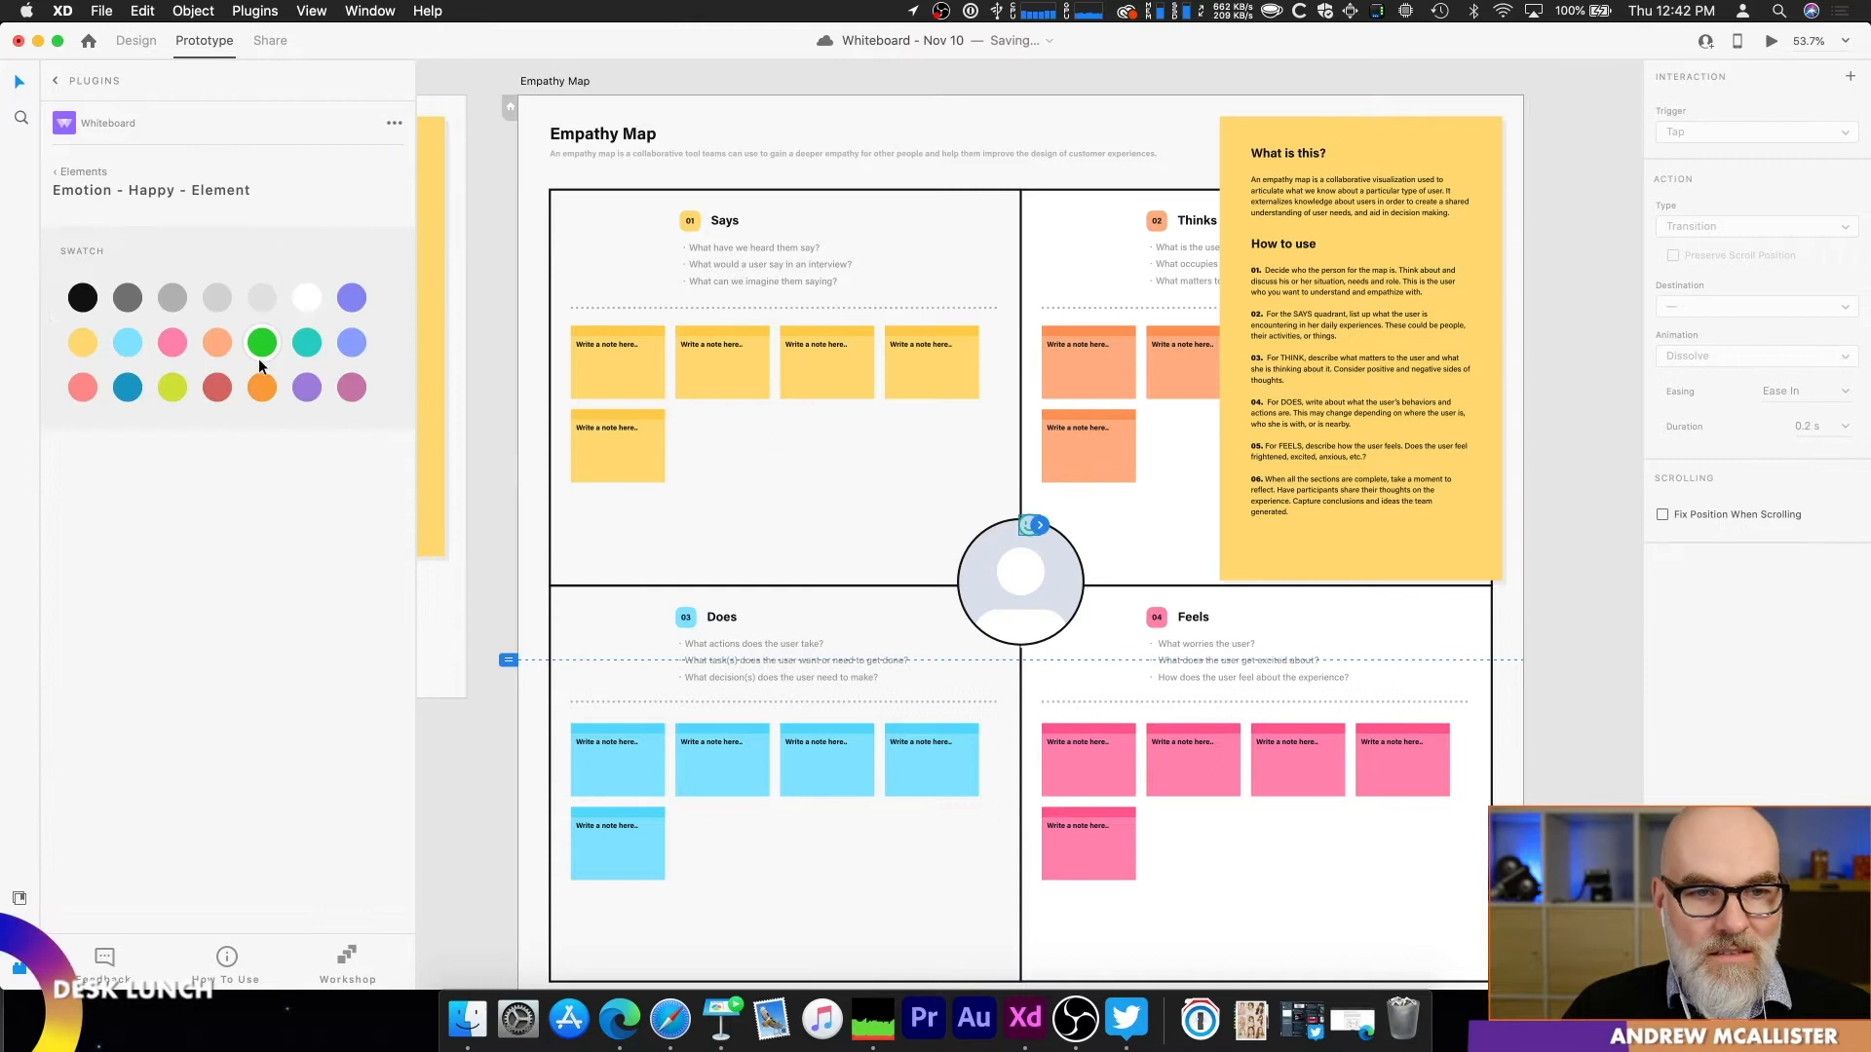
{"action": "left_click_drag", "start_coordinate": [1022, 526], "coordinate": [862, 378]}
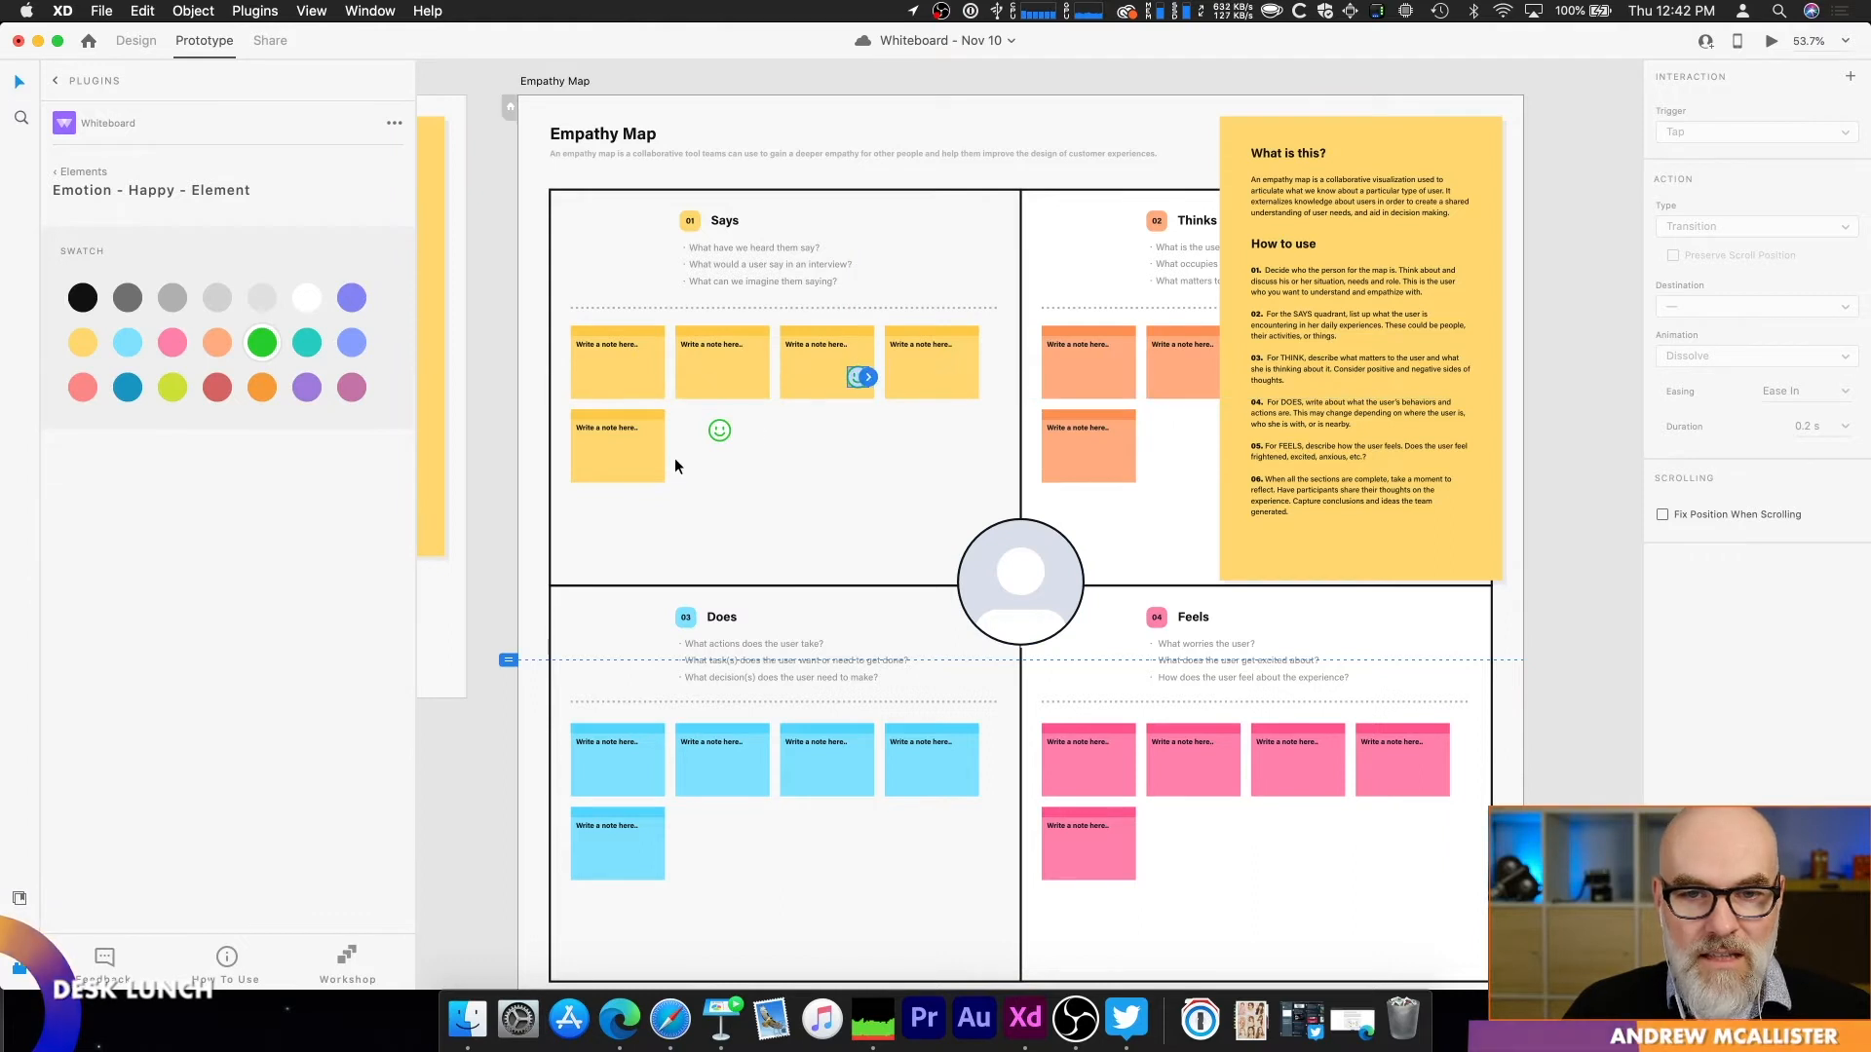
{"action": "left_click_drag", "start_coordinate": [726, 430], "coordinate": [653, 458]}
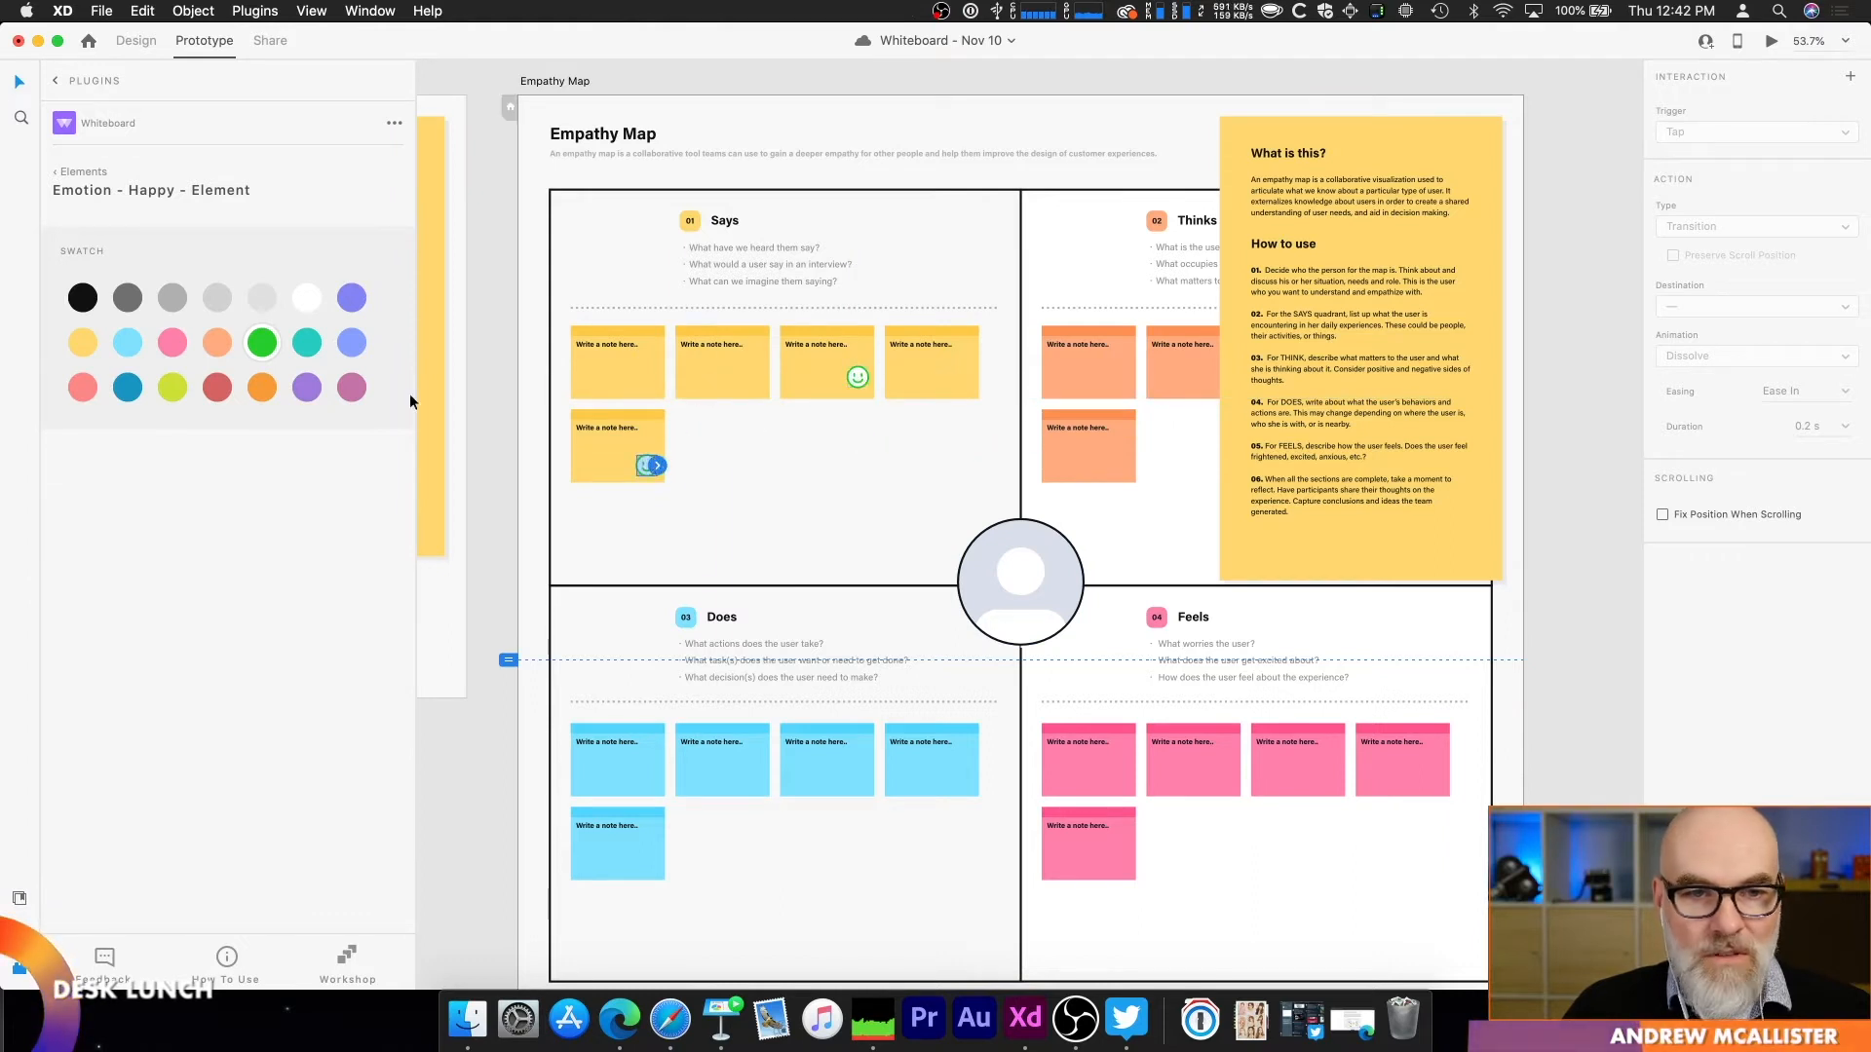
Step: Look through the plugin's icon, drawing and flowchart elements
{"action": "left_click", "coordinate": [83, 171]}
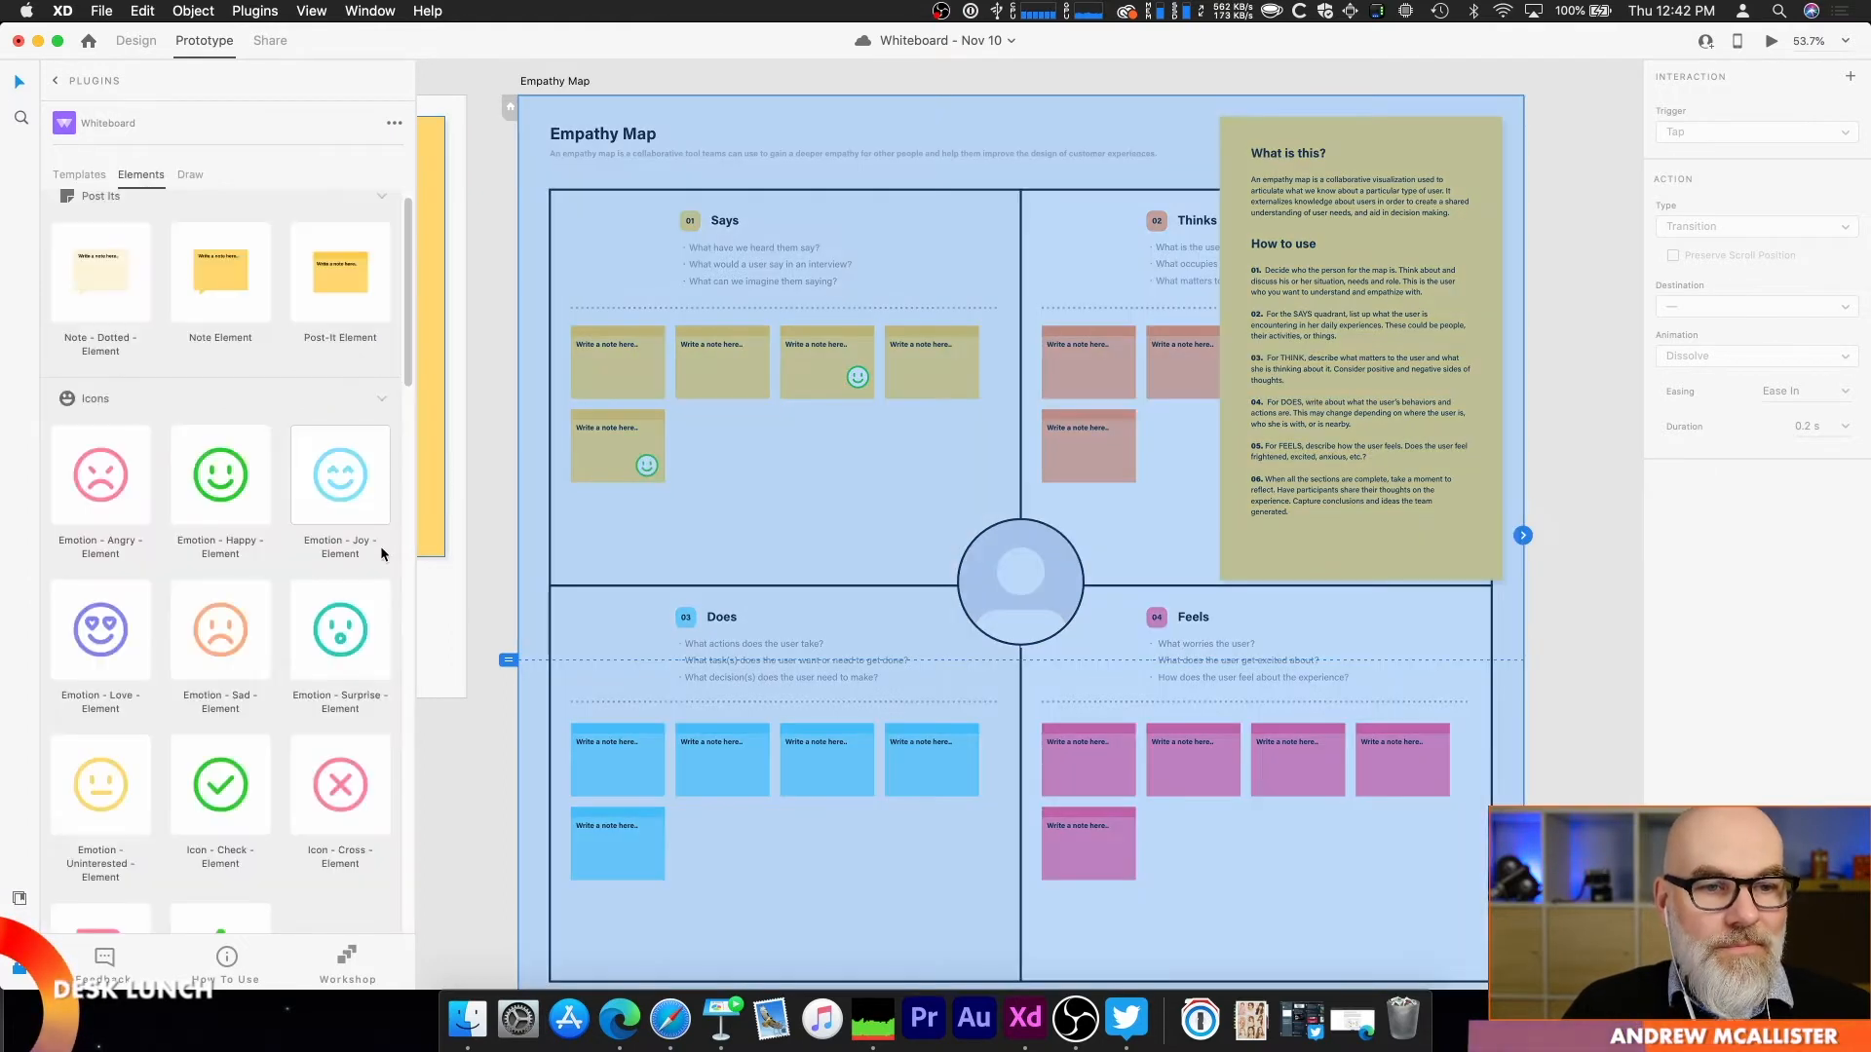
{"action": "scroll", "coordinate": [336, 612], "scroll_direction": "down", "scroll_amount": 10}
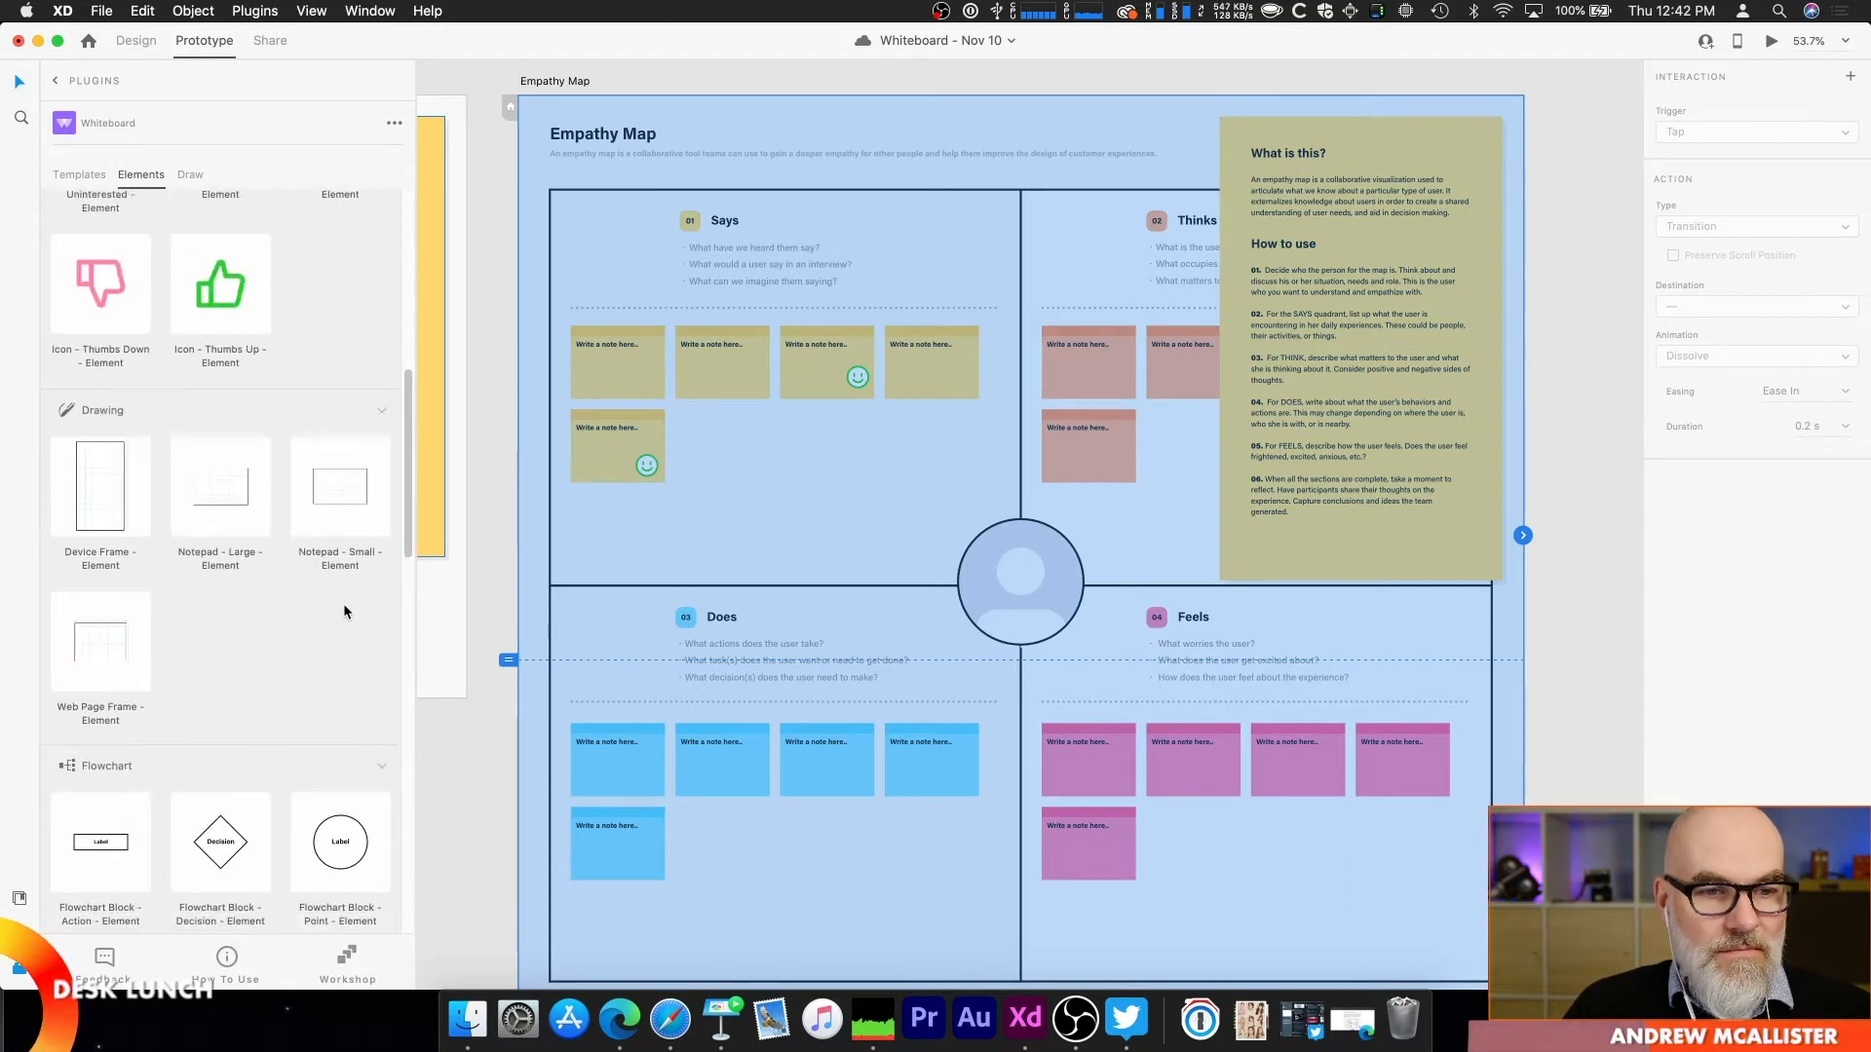
{"action": "left_click", "coordinate": [972, 174]}
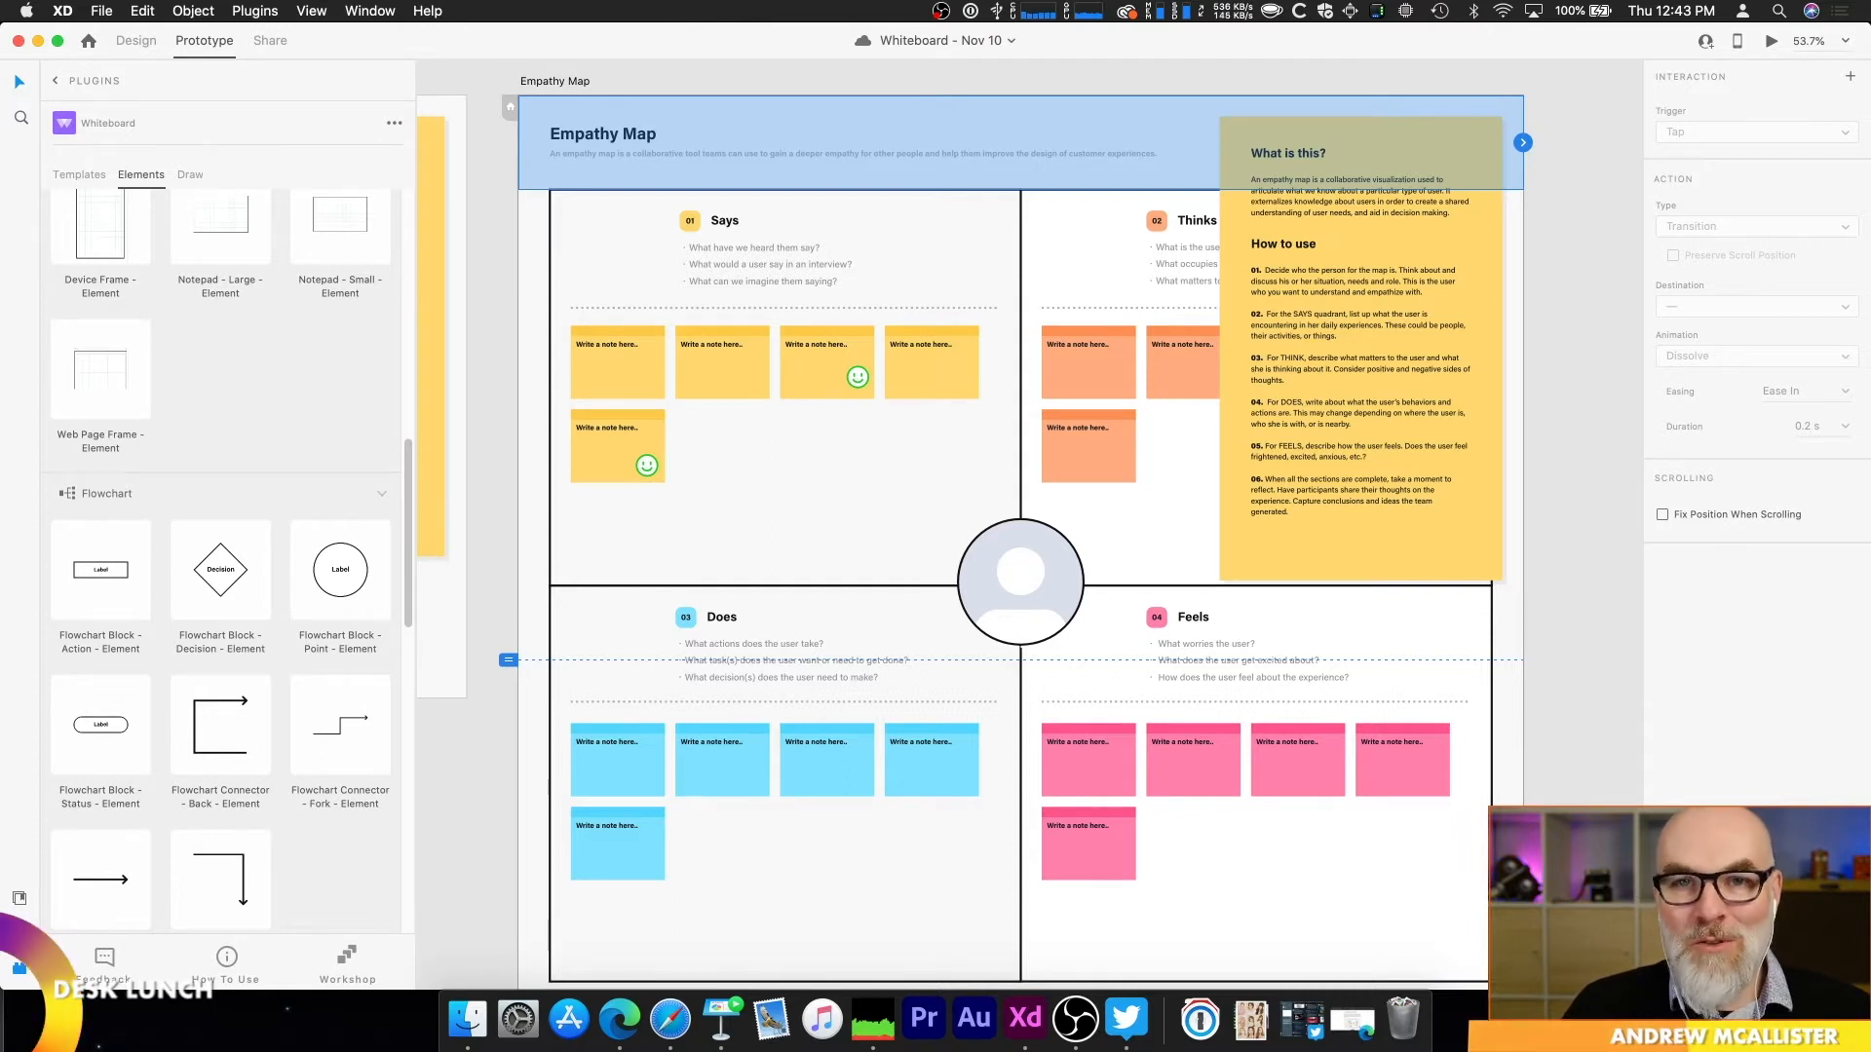
{"action": "left_click", "coordinate": [1570, 121]}
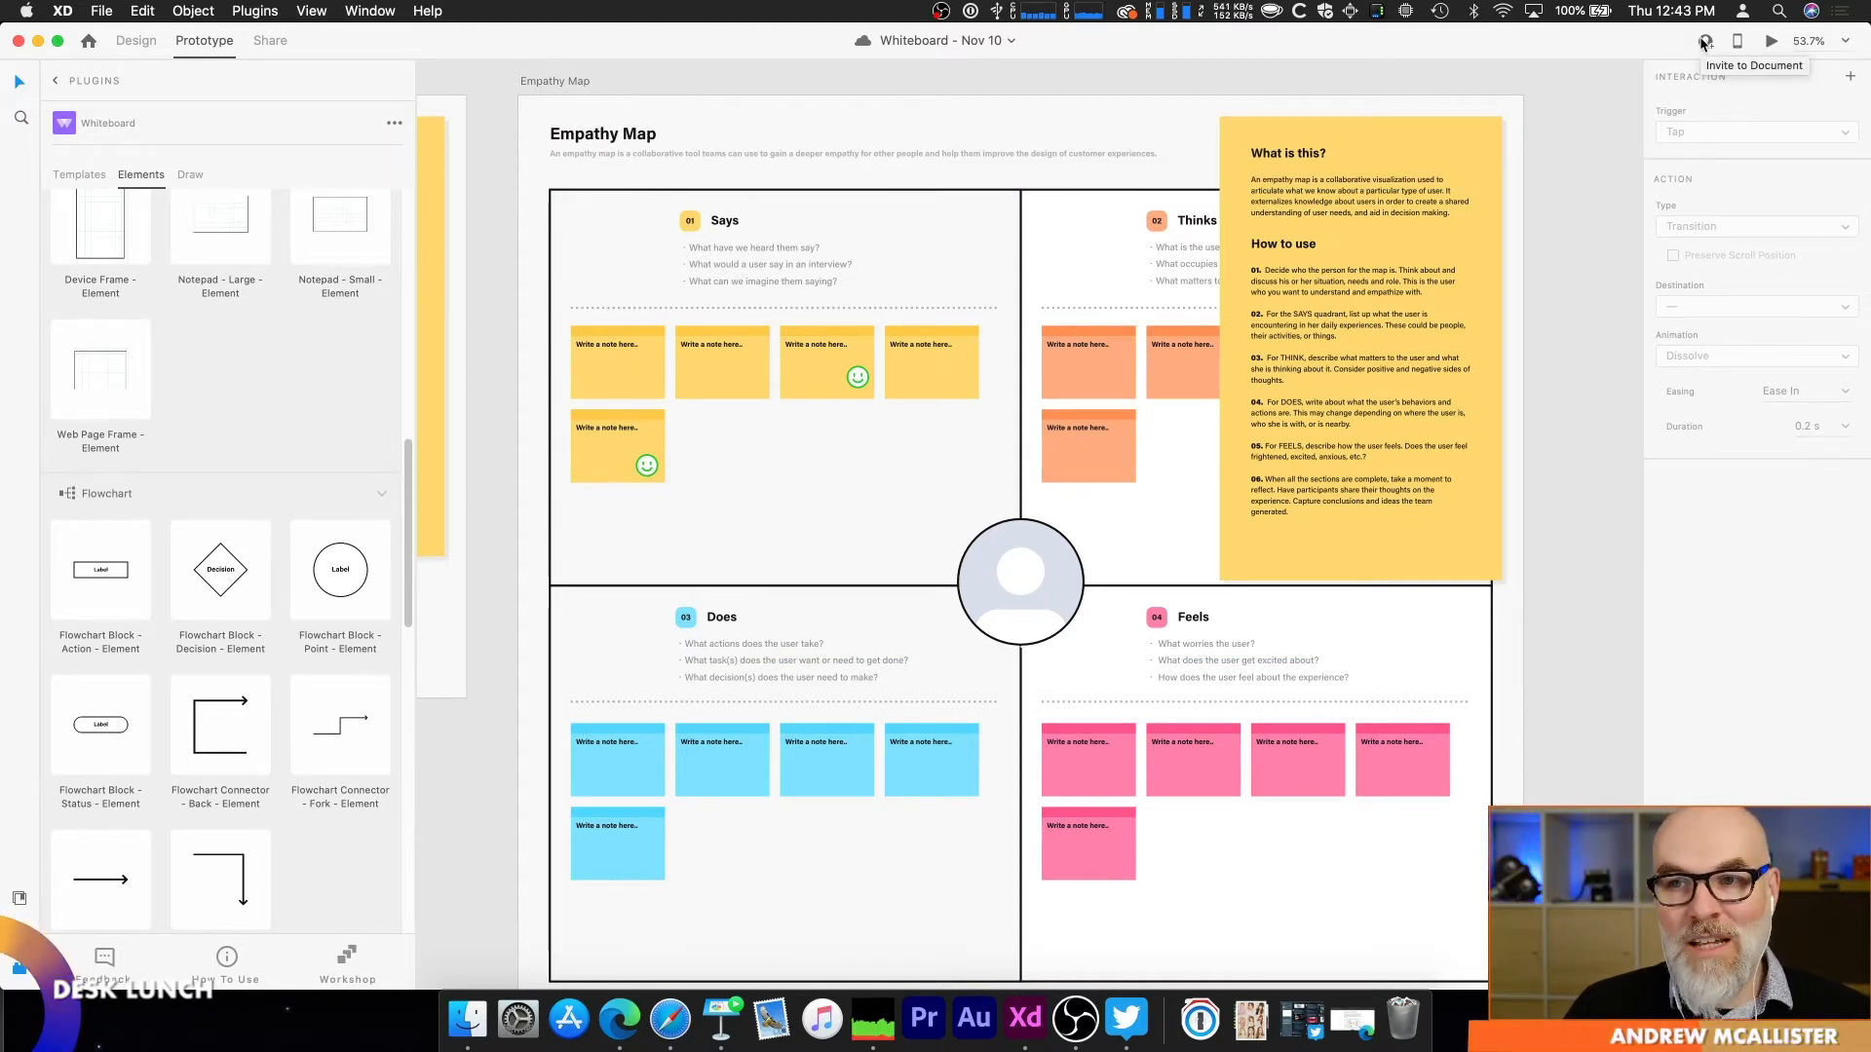
Step: Examine the Hopes and Fears artboard and the sketches on the Thirty Circles artboard
{"action": "scroll", "coordinate": [886, 225], "scroll_direction": "down", "scroll_amount": 4}
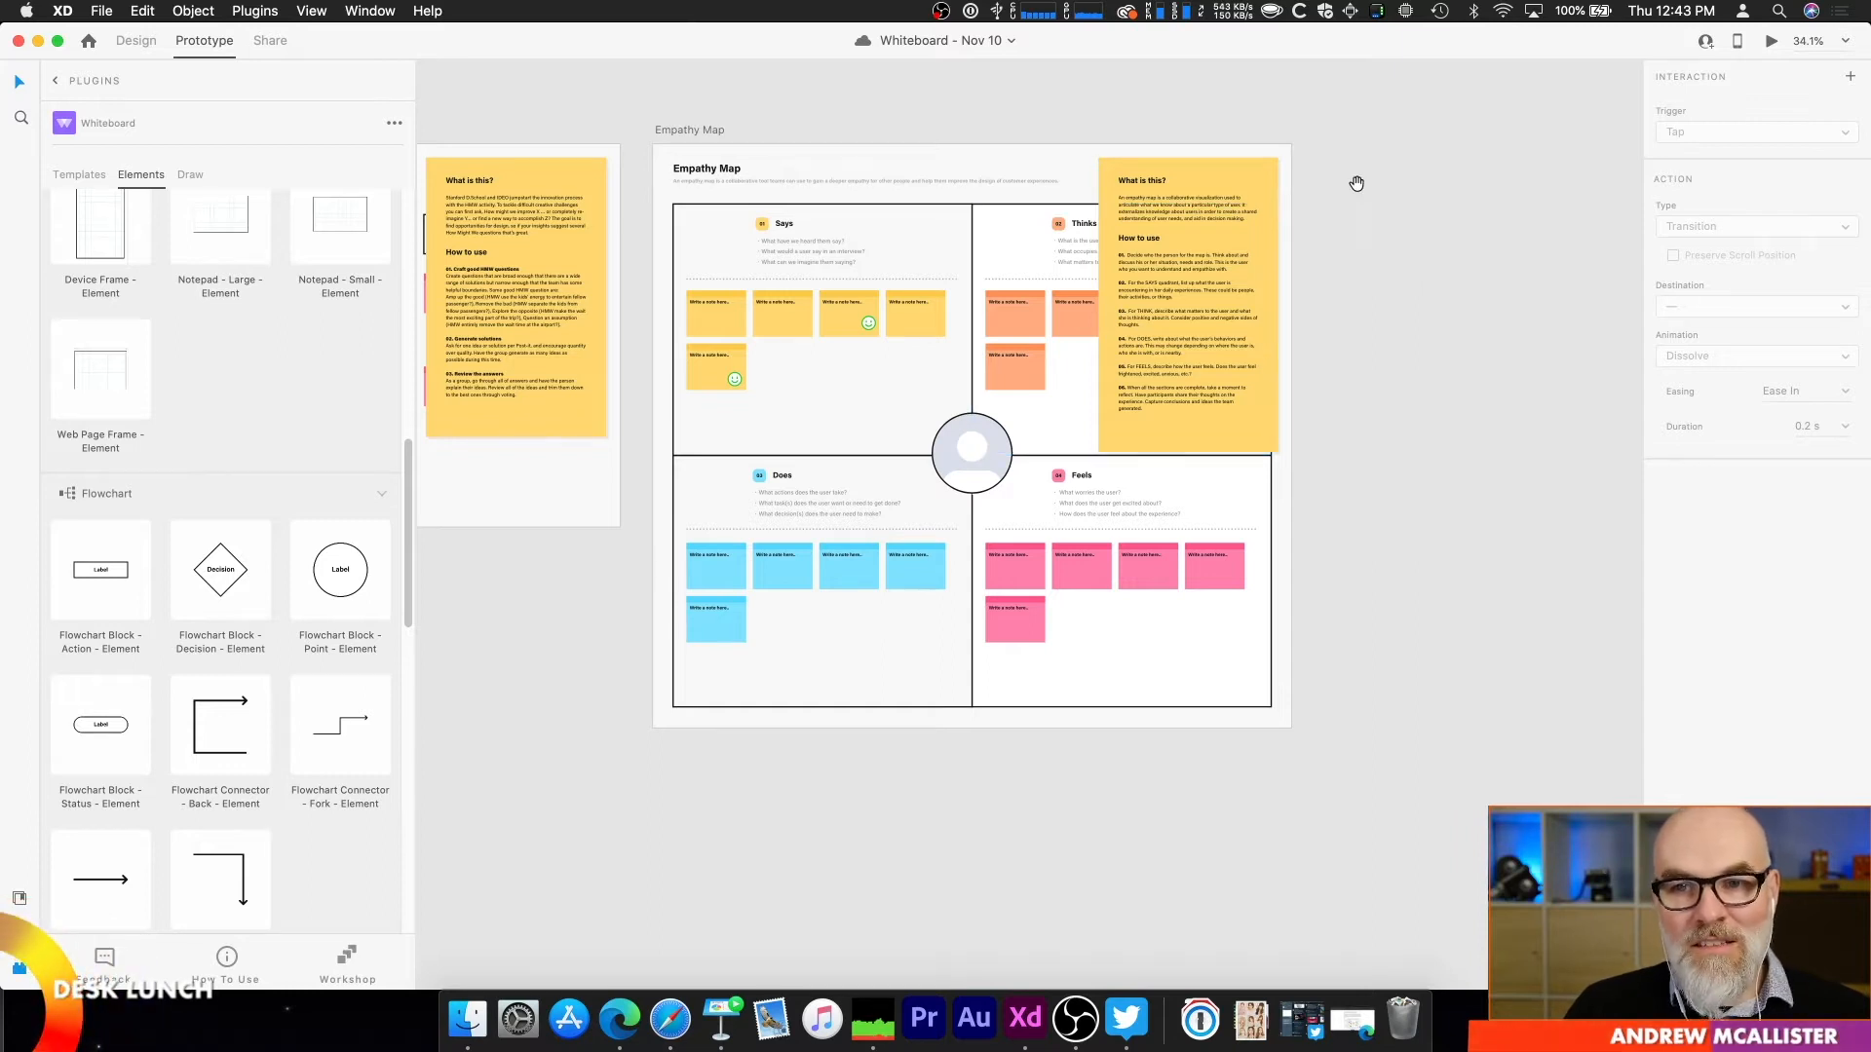
{"action": "scroll", "coordinate": [503, 353], "scroll_direction": "left", "scroll_amount": 15}
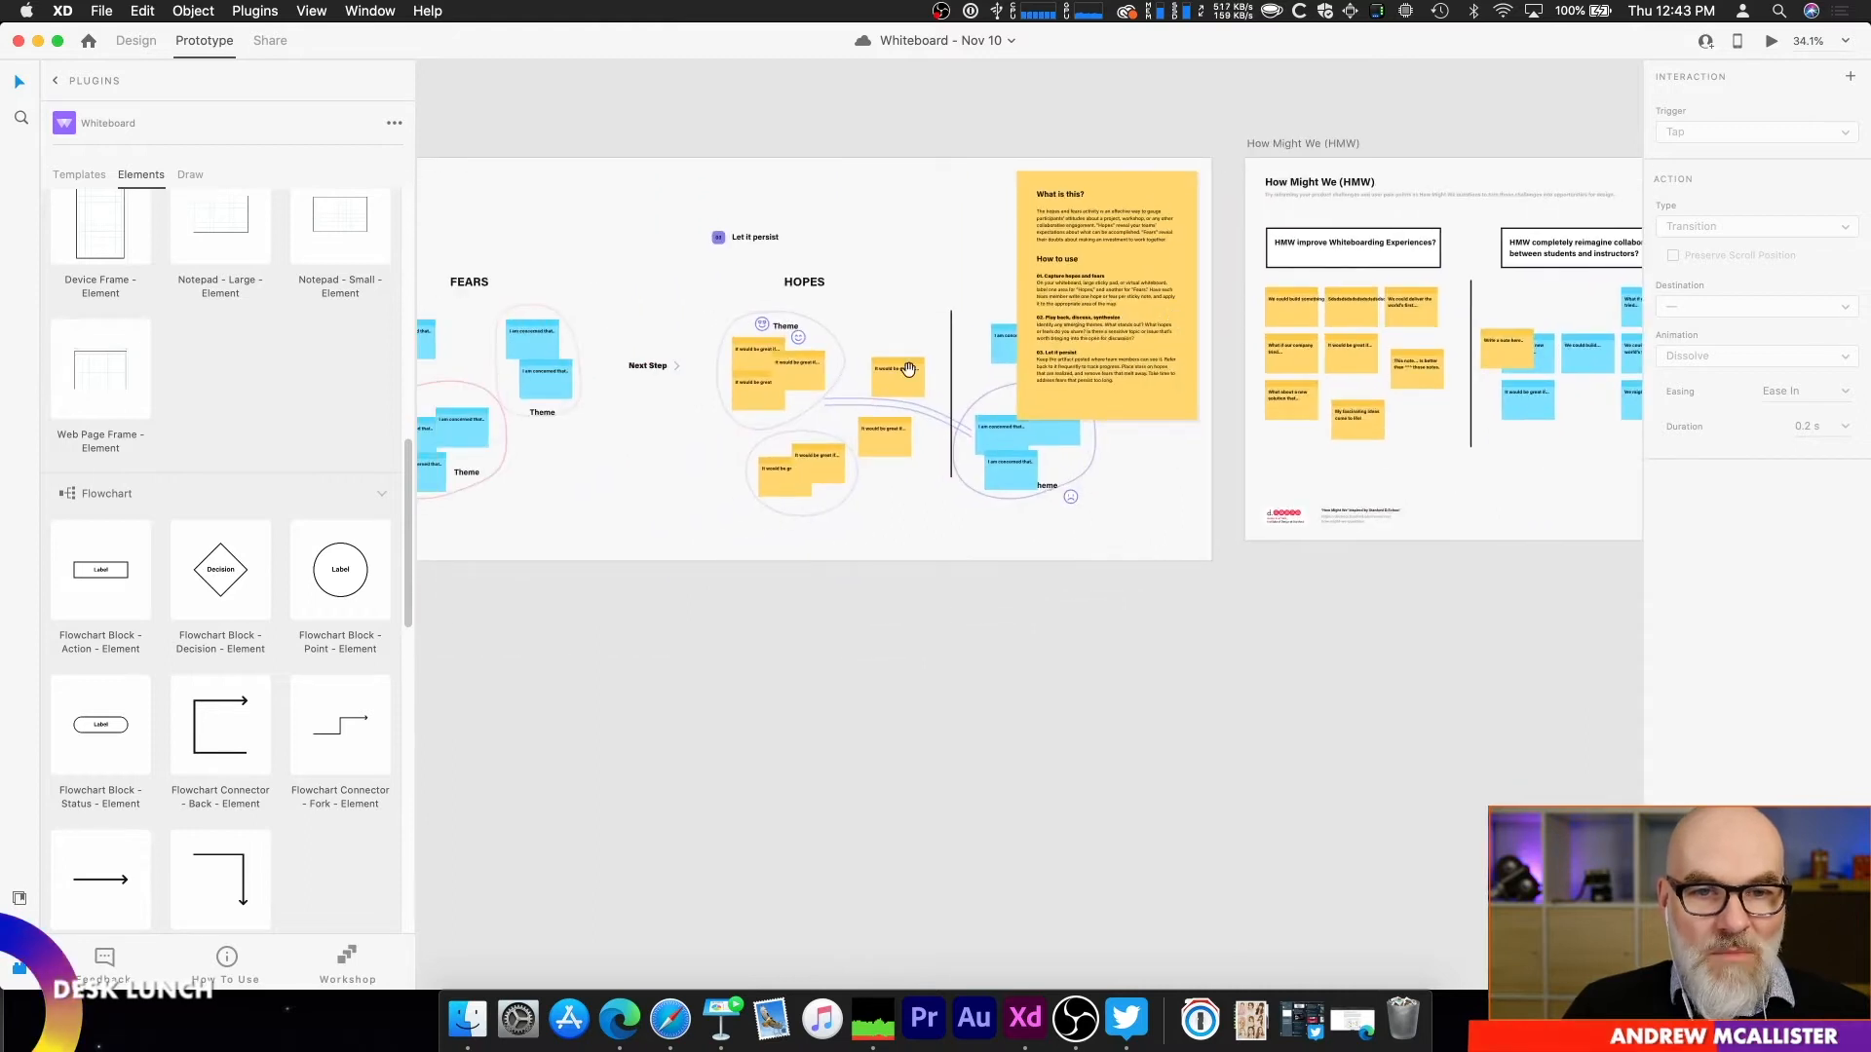
{"action": "scroll", "coordinate": [761, 371], "scroll_direction": "left", "scroll_amount": 10}
{"action": "scroll", "coordinate": [794, 348], "scroll_direction": "down", "scroll_amount": 3}
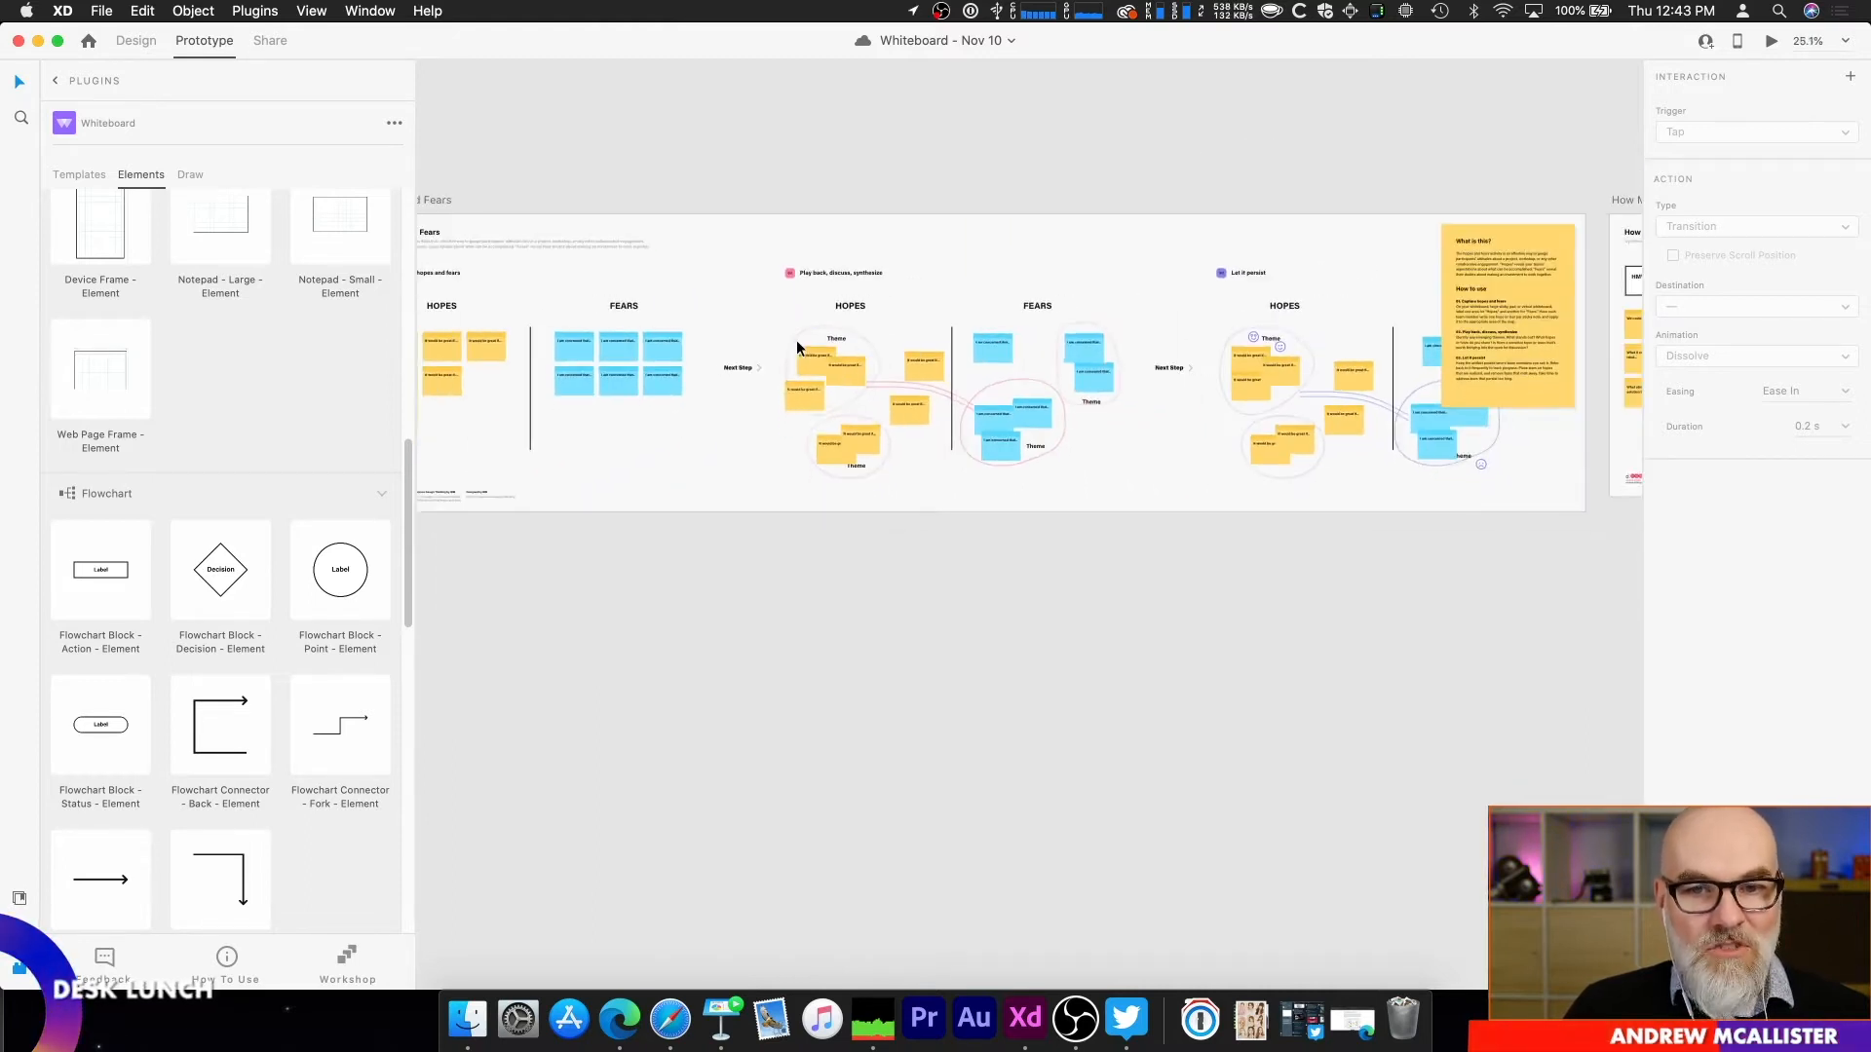
{"action": "left_click_drag", "start_coordinate": [742, 272], "coordinate": [1204, 506]}
{"action": "left_click_drag", "start_coordinate": [991, 469], "coordinate": [1337, 253]}
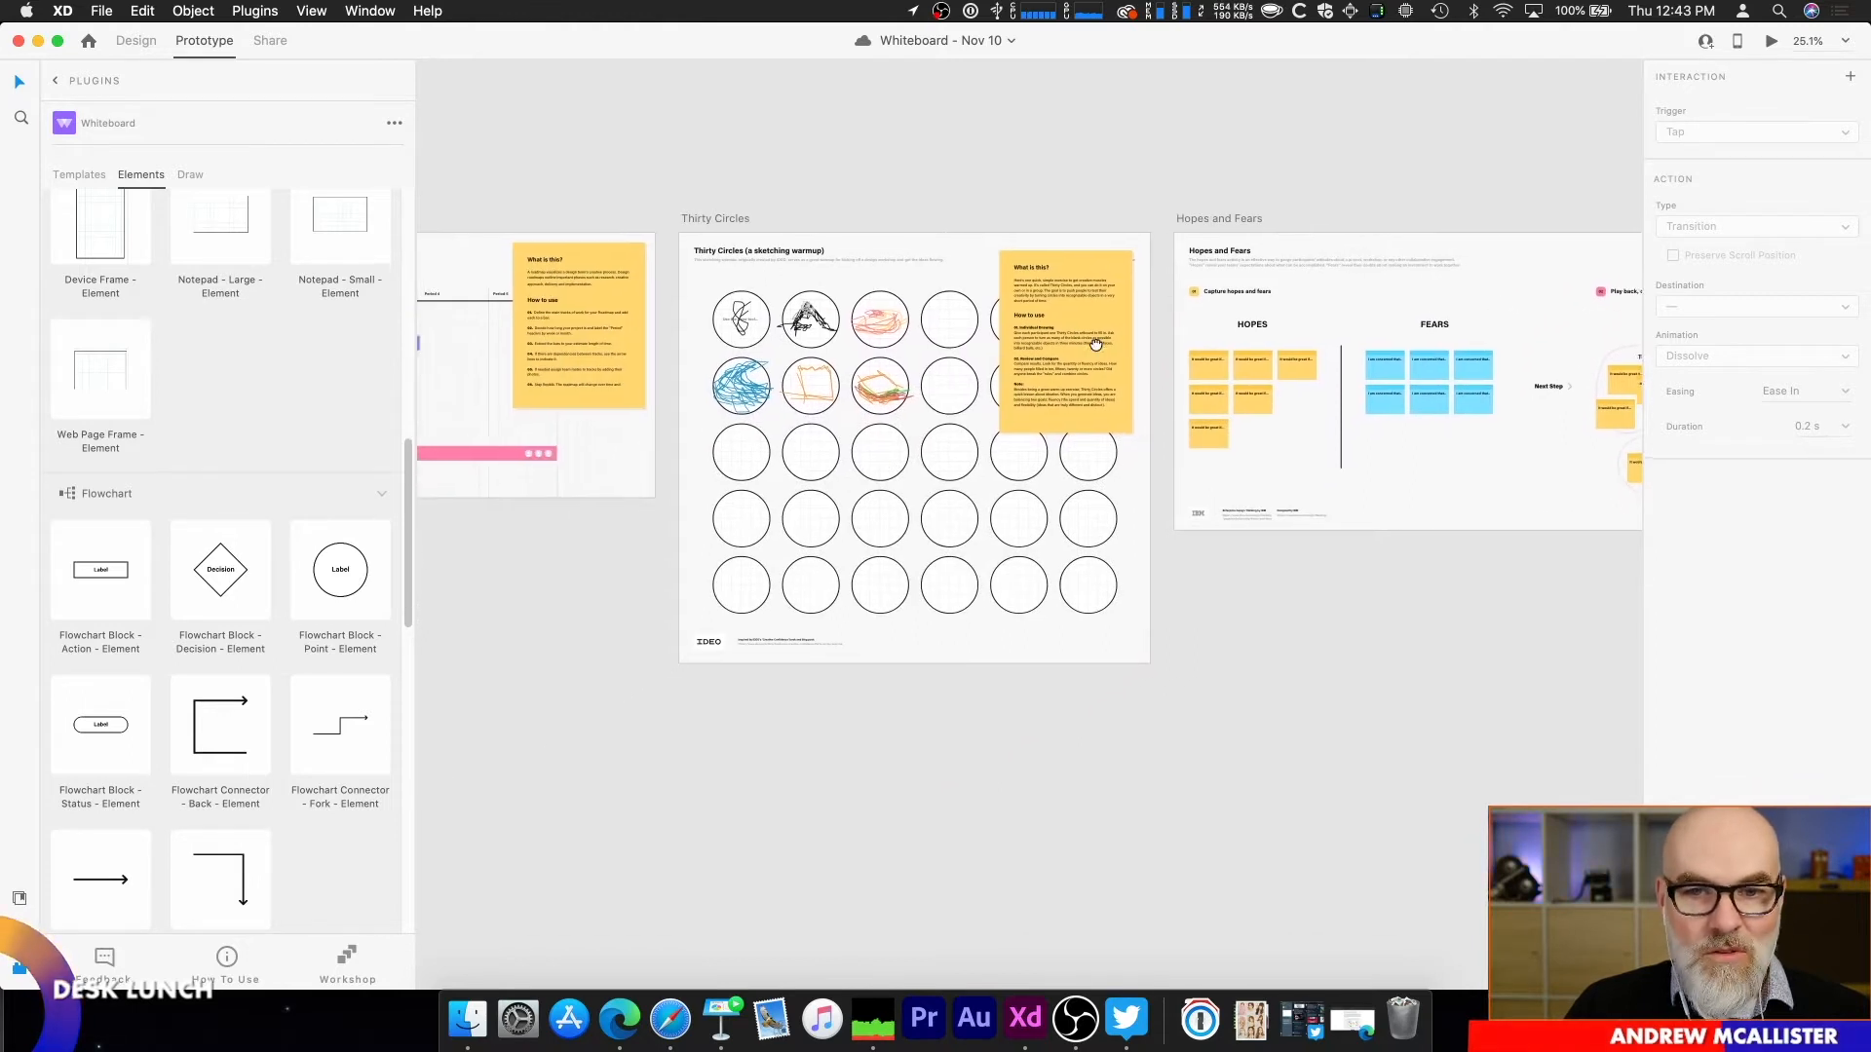
{"action": "scroll", "coordinate": [1072, 350], "scroll_direction": "left", "scroll_amount": 2}
{"action": "scroll", "coordinate": [996, 345], "scroll_direction": "up", "scroll_amount": 3}
{"action": "scroll", "coordinate": [975, 349], "scroll_direction": "up", "scroll_amount": 5}
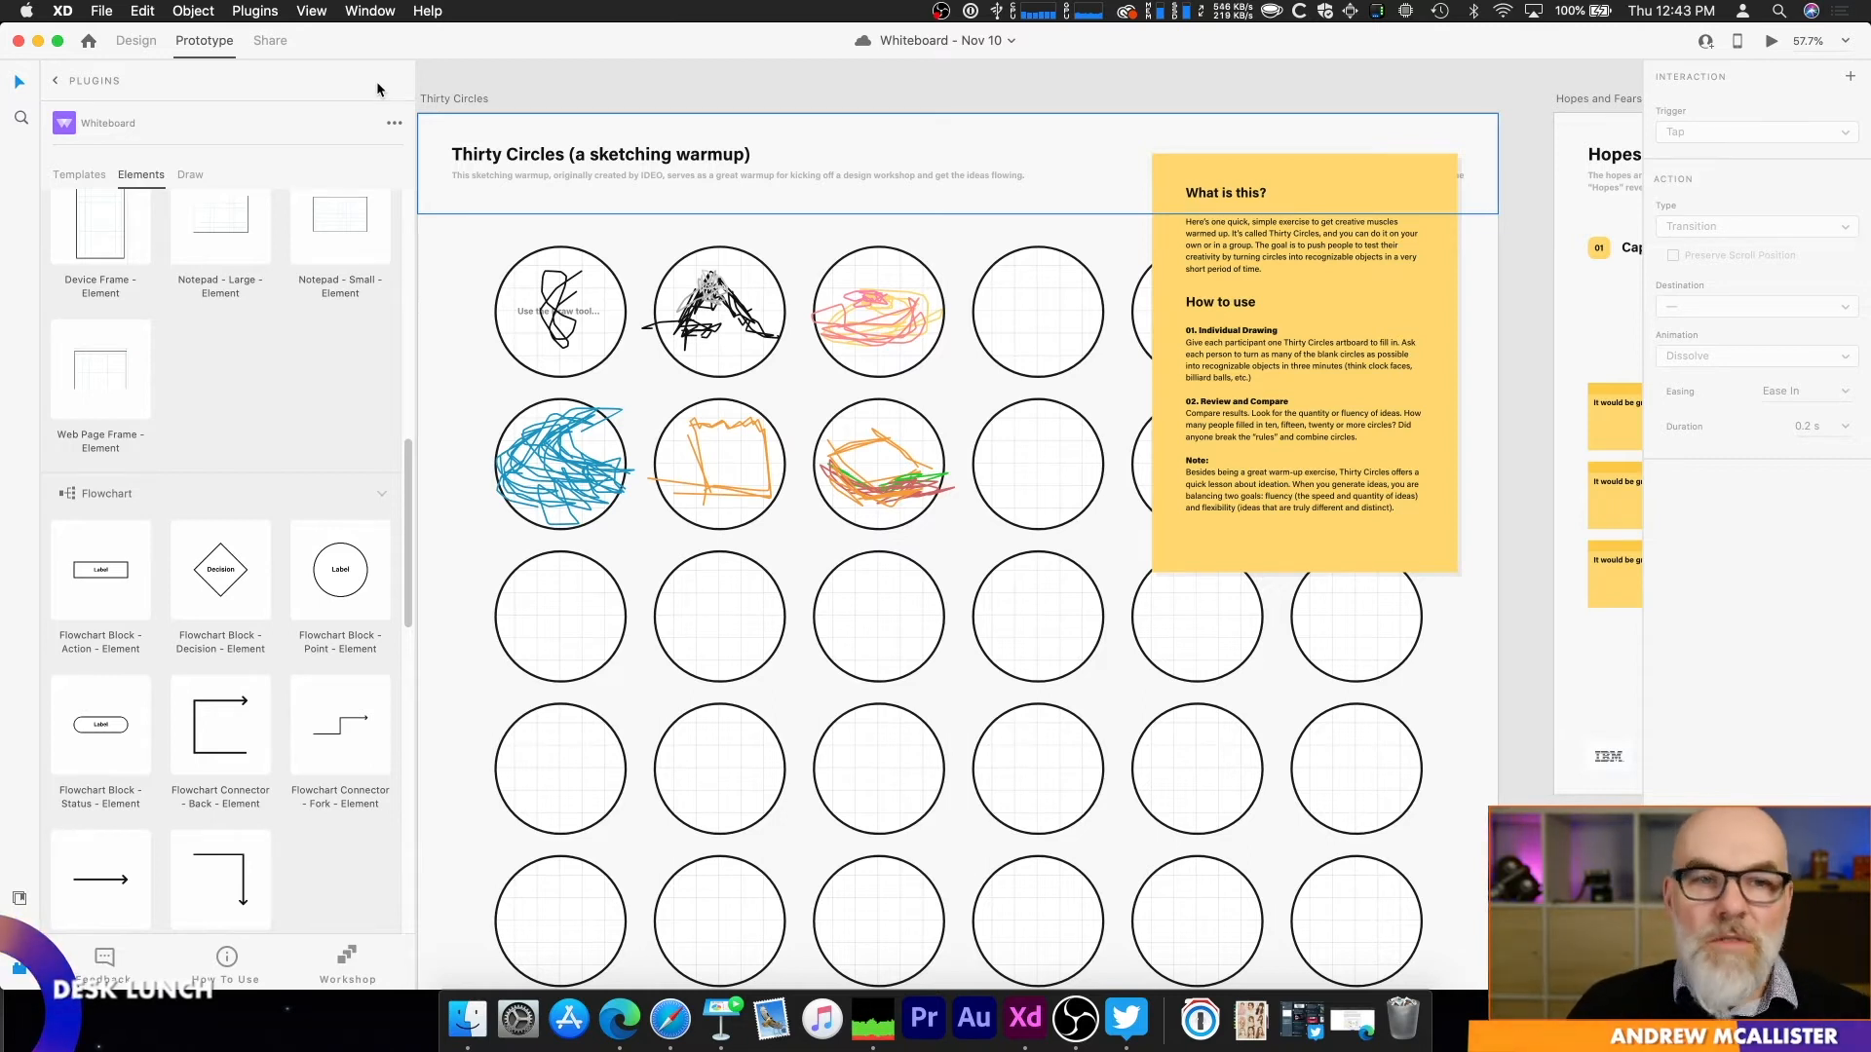
Step: Start the Whiteboard drawing mode and sketch a black scribble in the third circle of the third row on Thirty Circles
{"action": "left_click", "coordinate": [256, 11]}
{"action": "mouse_move", "coordinate": [293, 34]}
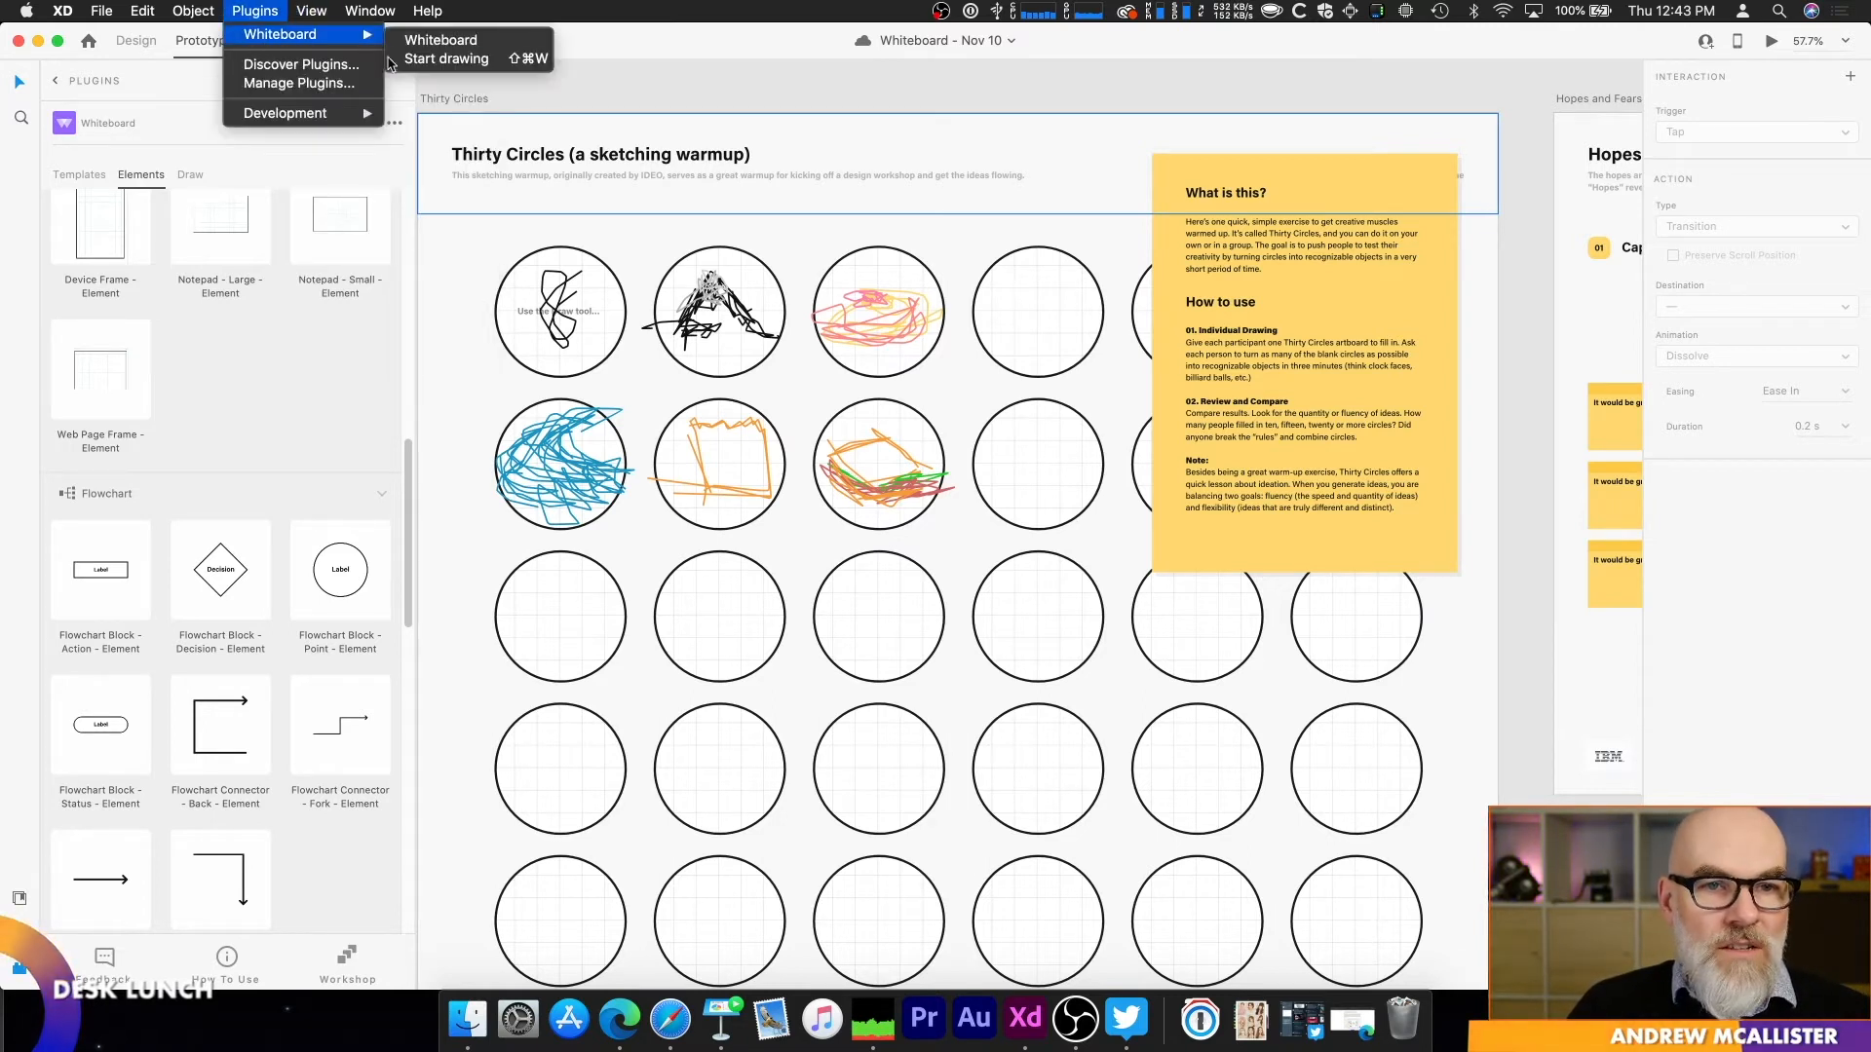
{"action": "left_click", "coordinate": [448, 56]}
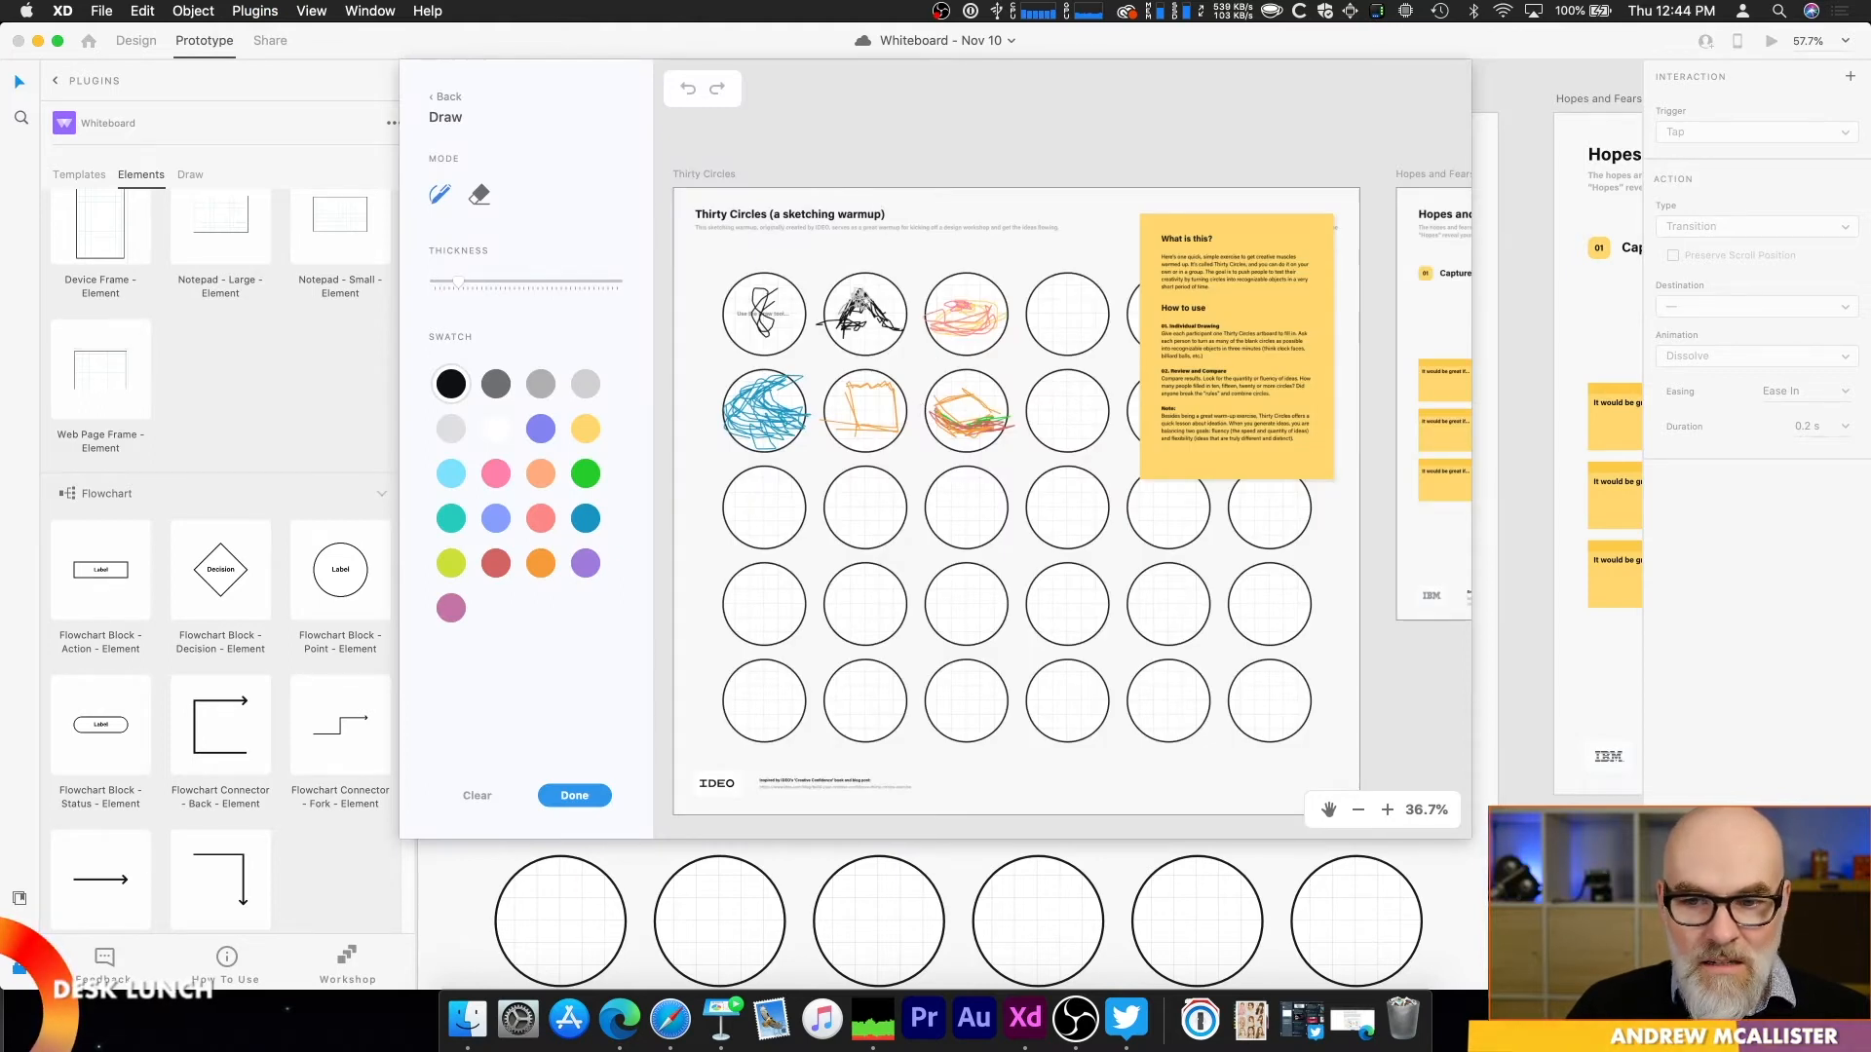
{"action": "left_click", "coordinate": [1390, 812]}
{"action": "left_click", "coordinate": [1390, 812]}
{"action": "left_click", "coordinate": [1390, 812]}
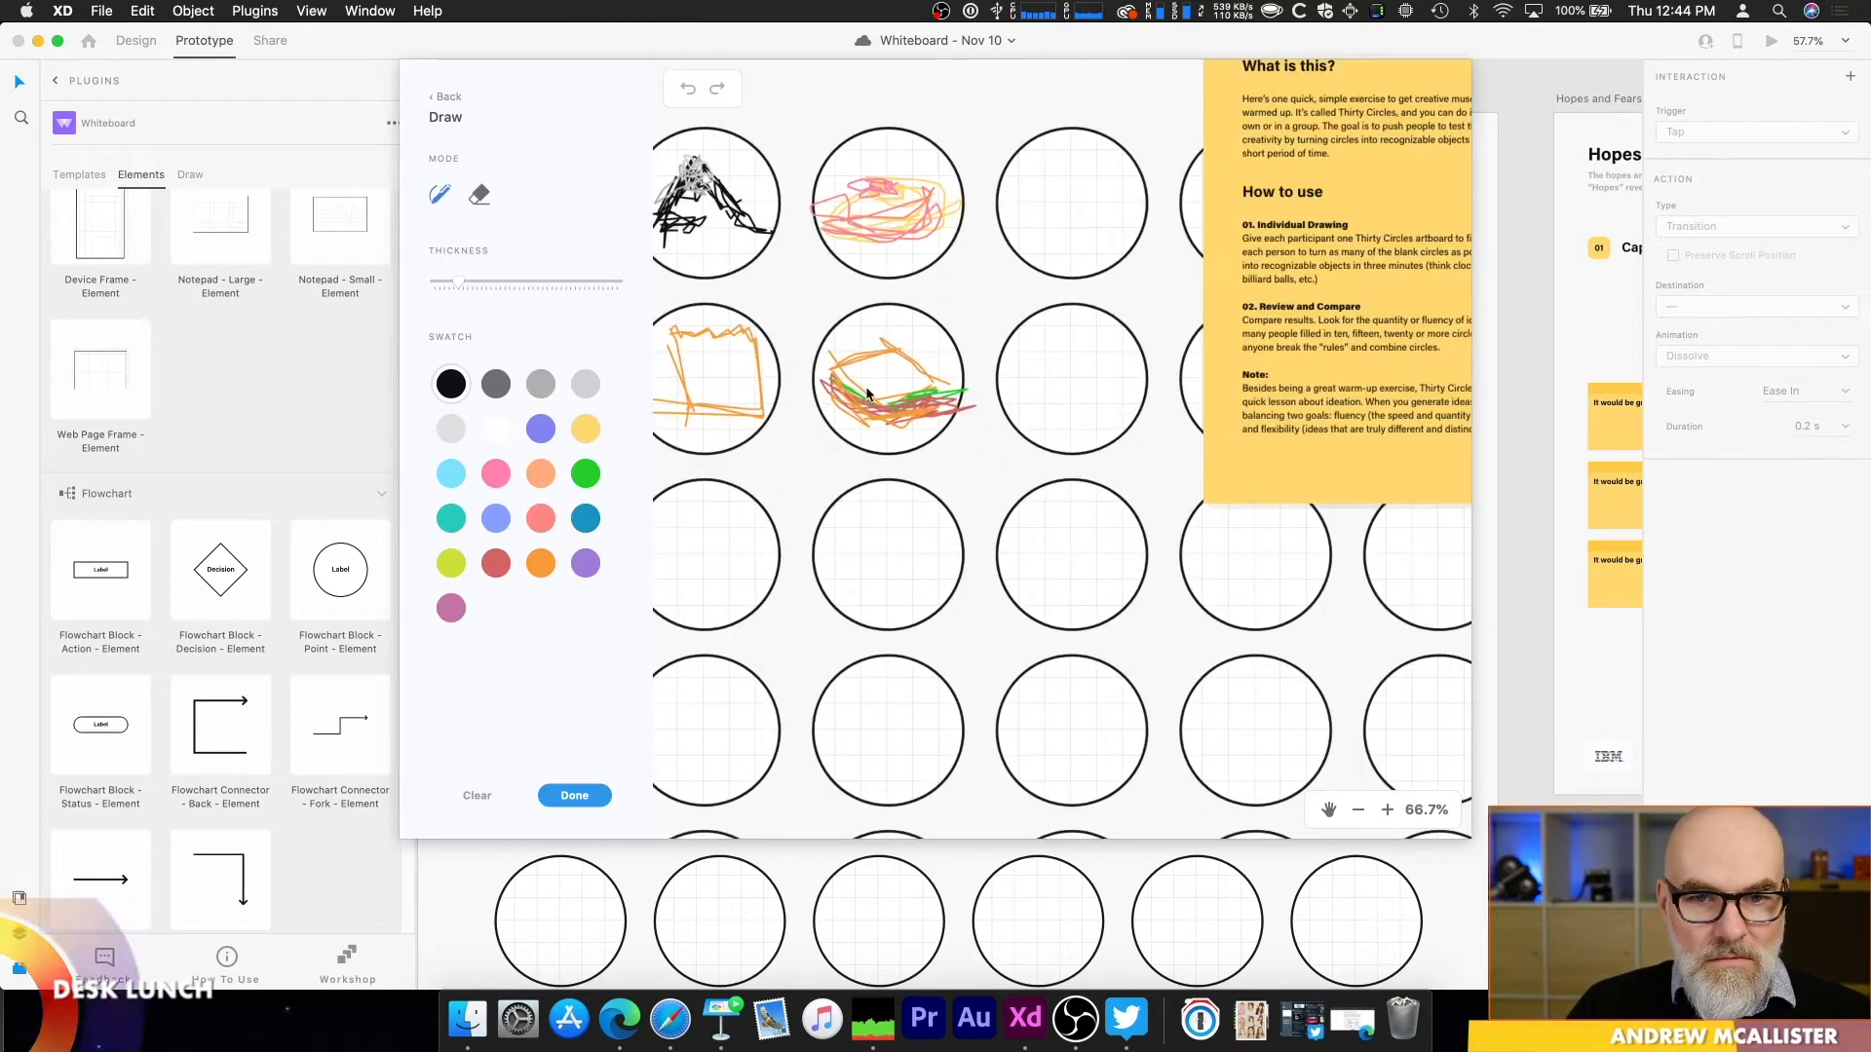
{"action": "mouse_move", "coordinate": [870, 540]}
{"action": "left_mouse_down"}
{"action": "mouse_move", "coordinate": [885, 595]}
{"action": "mouse_move", "coordinate": [920, 581]}
{"action": "mouse_move", "coordinate": [905, 558]}
{"action": "mouse_move", "coordinate": [927, 549]}
{"action": "mouse_move", "coordinate": [892, 554]}
{"action": "mouse_move", "coordinate": [891, 523]}
{"action": "mouse_move", "coordinate": [863, 572]}
{"action": "mouse_move", "coordinate": [886, 560]}
{"action": "mouse_move", "coordinate": [934, 570]}
{"action": "left_mouse_up"}
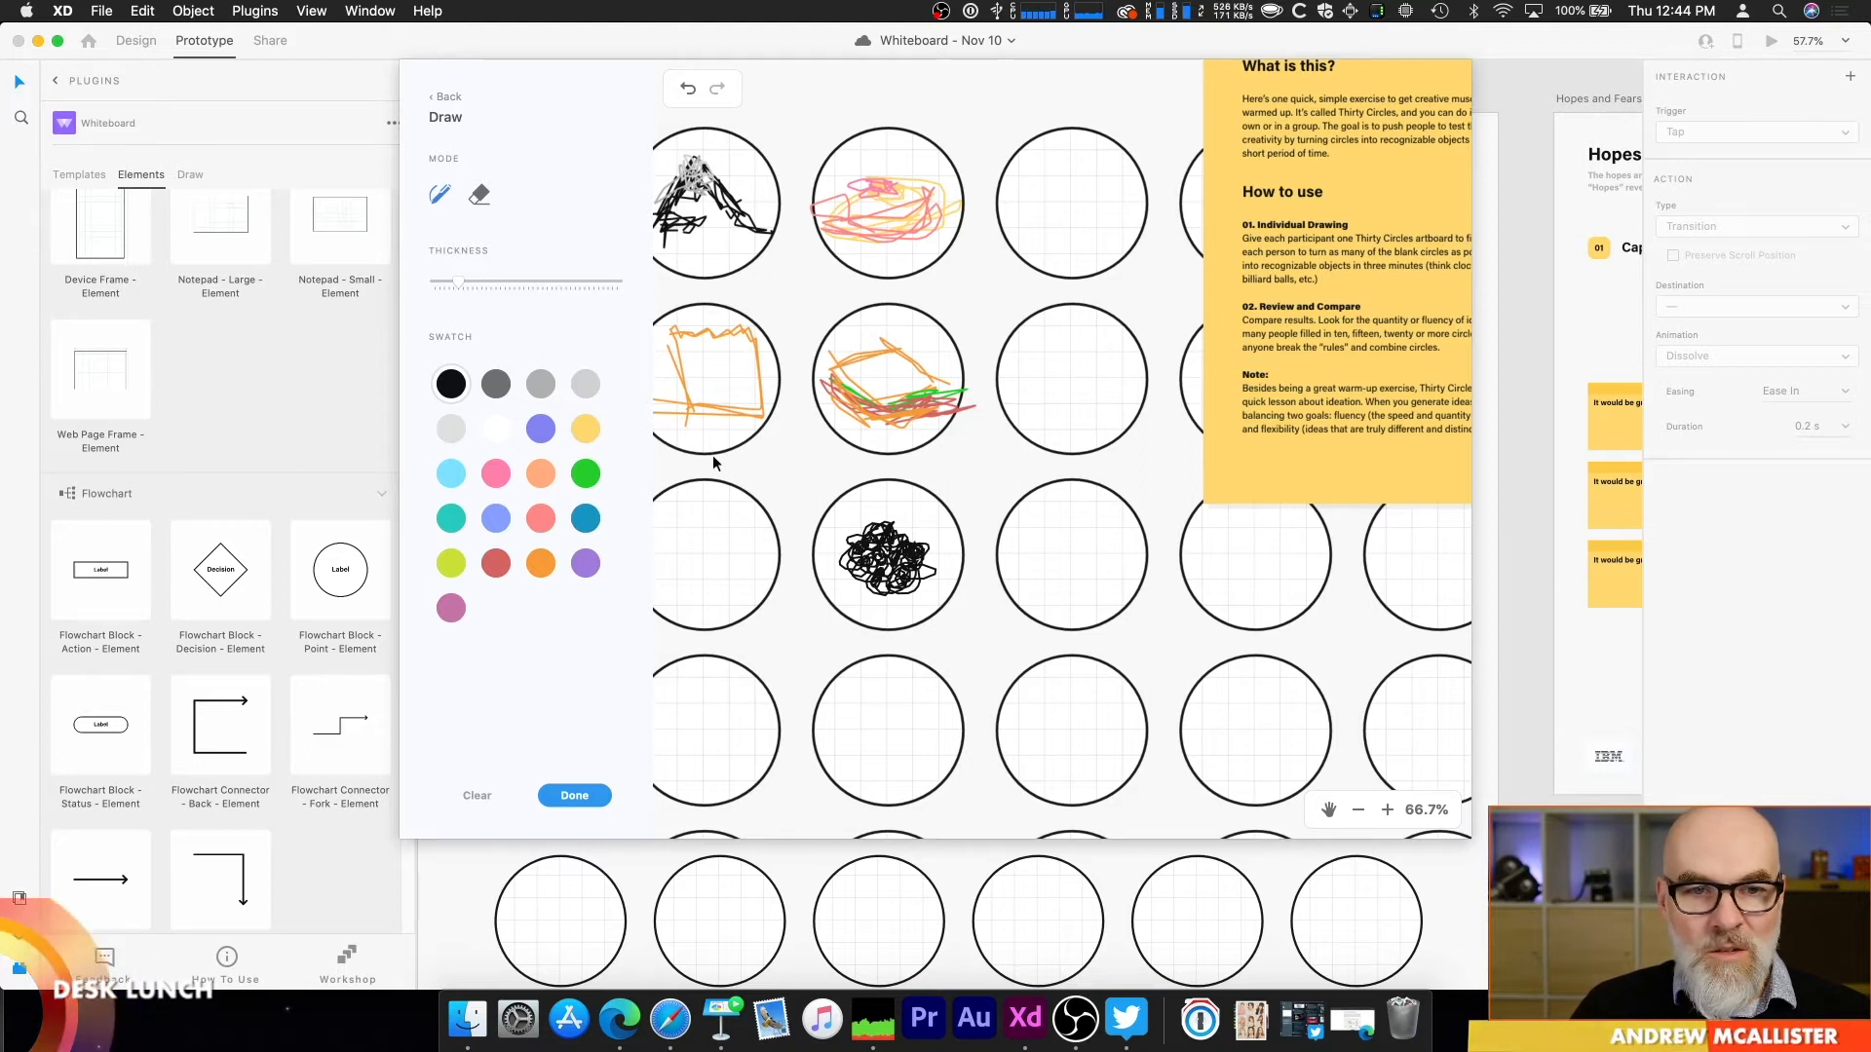
Step: Shade the scribble's centre with light and dark gray strokes, increasing the thickness, and place the finished drawing on the artboard
{"action": "left_click", "coordinate": [538, 388]}
{"action": "left_click_drag", "start_coordinate": [872, 560], "coordinate": [879, 575]}
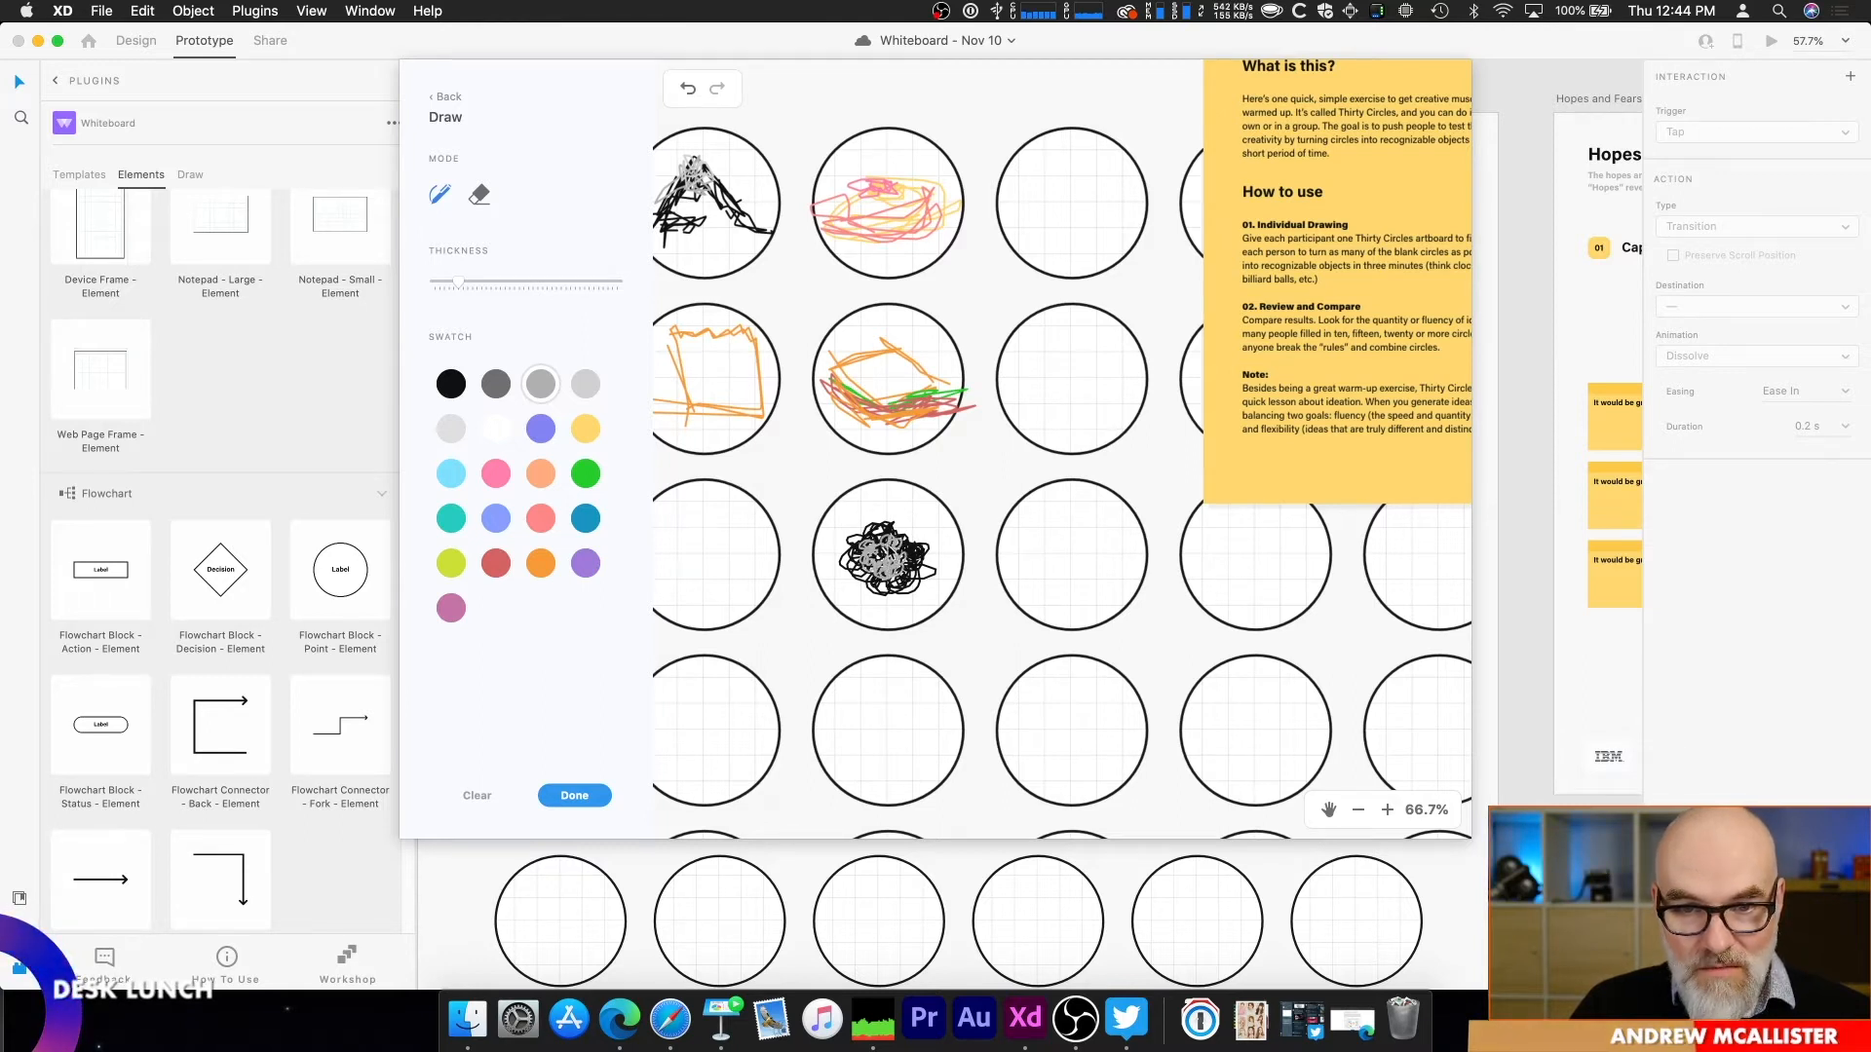
{"action": "left_click", "coordinate": [487, 385]}
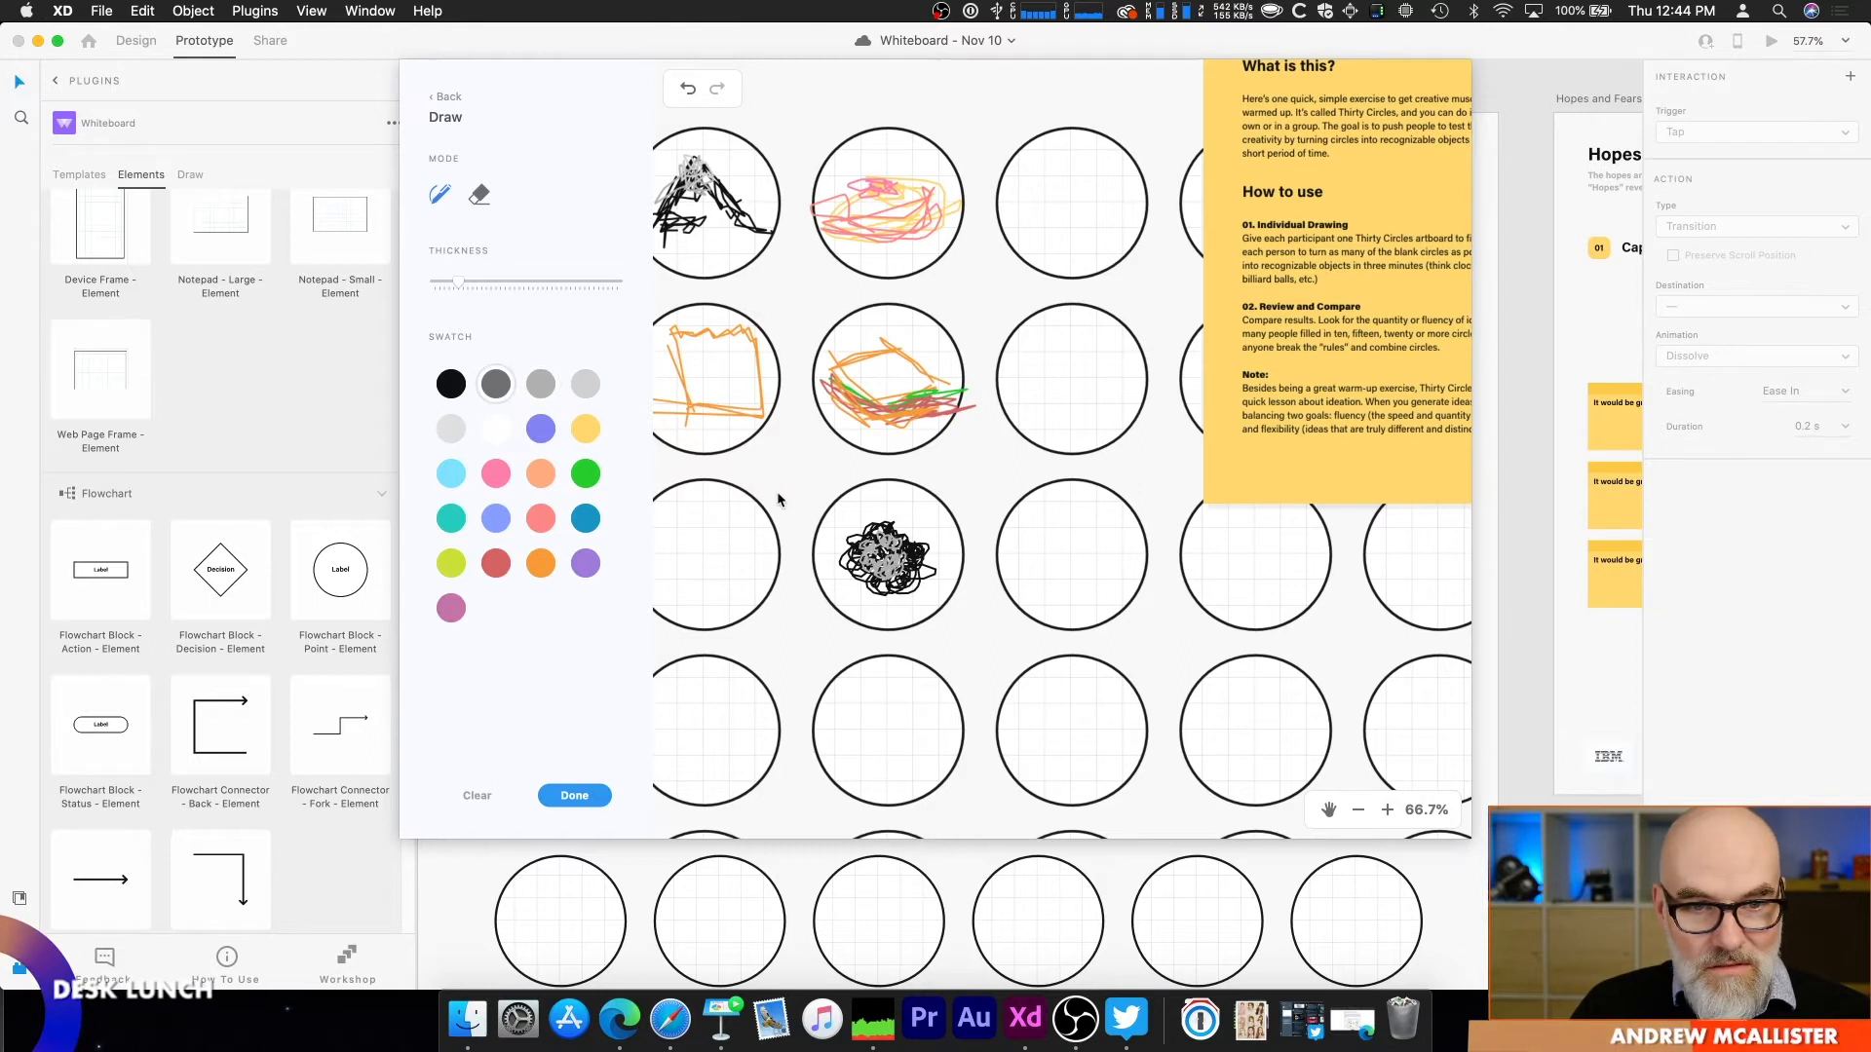
{"action": "left_click_drag", "start_coordinate": [874, 567], "coordinate": [890, 563]}
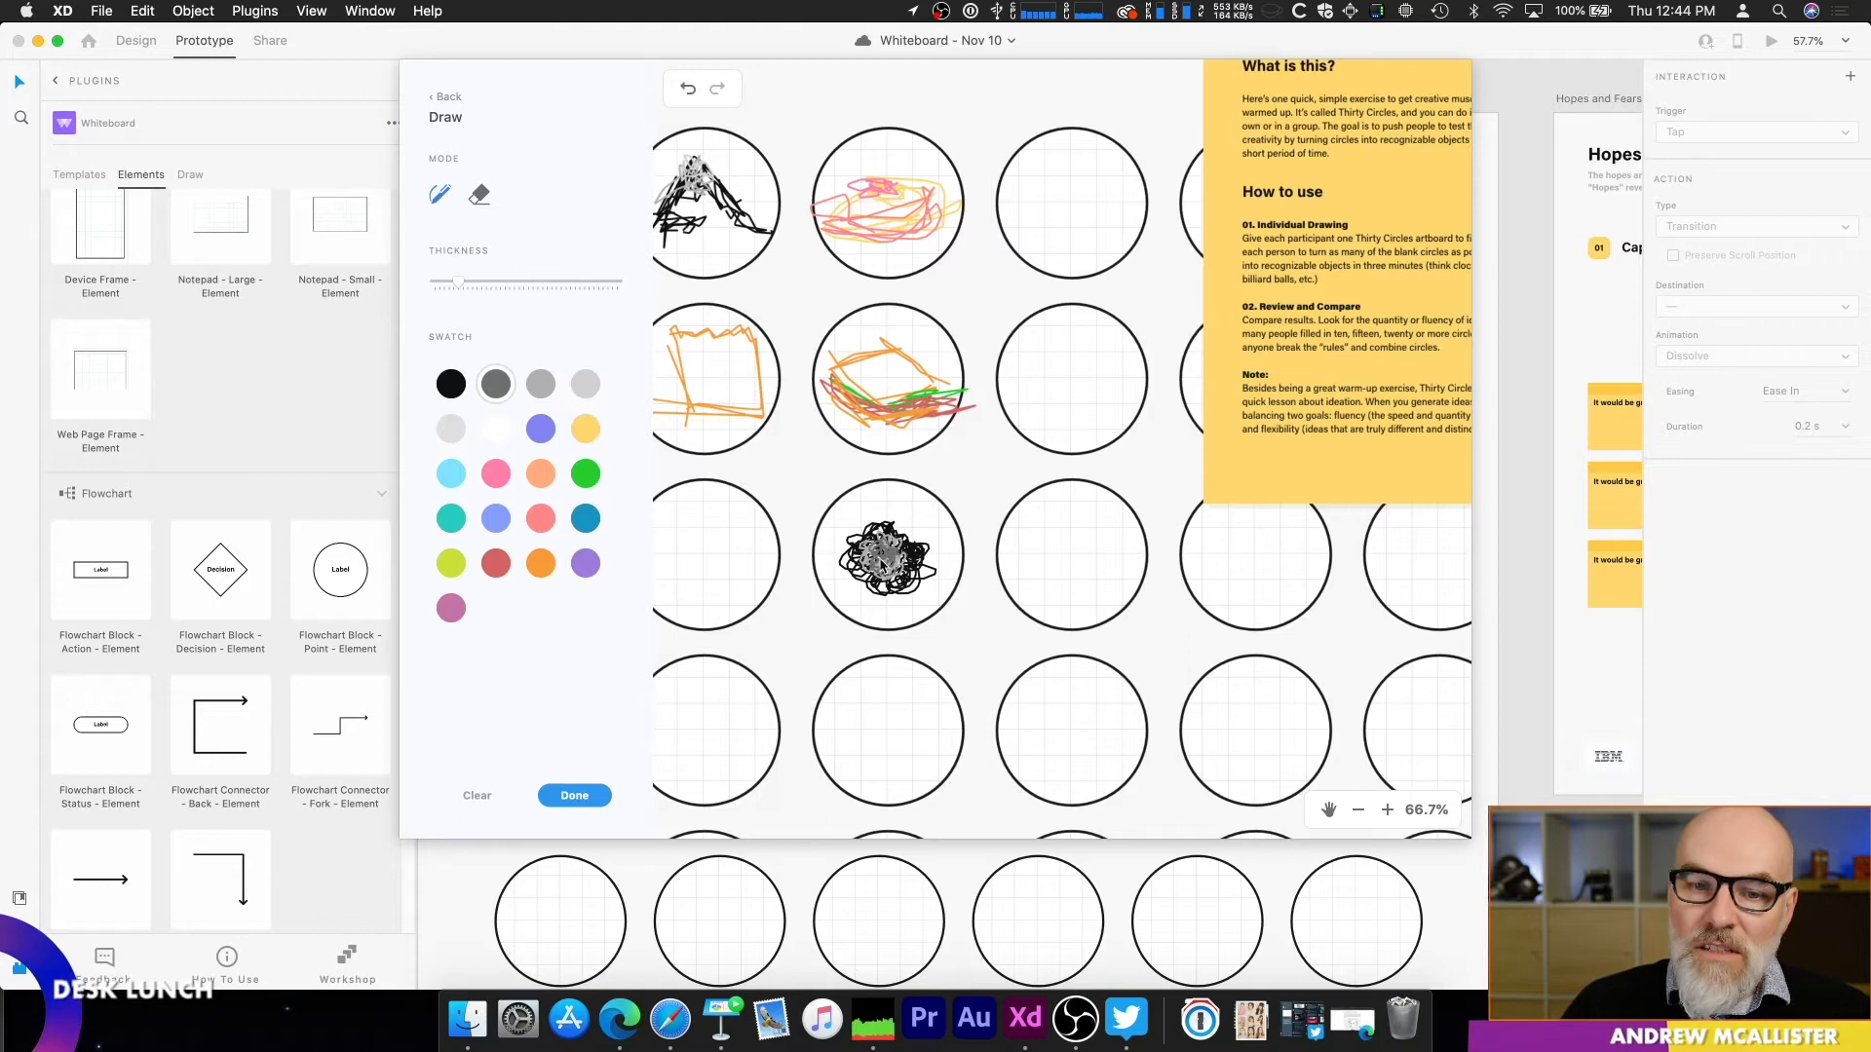
{"action": "left_click_drag", "start_coordinate": [475, 285], "coordinate": [500, 283]}
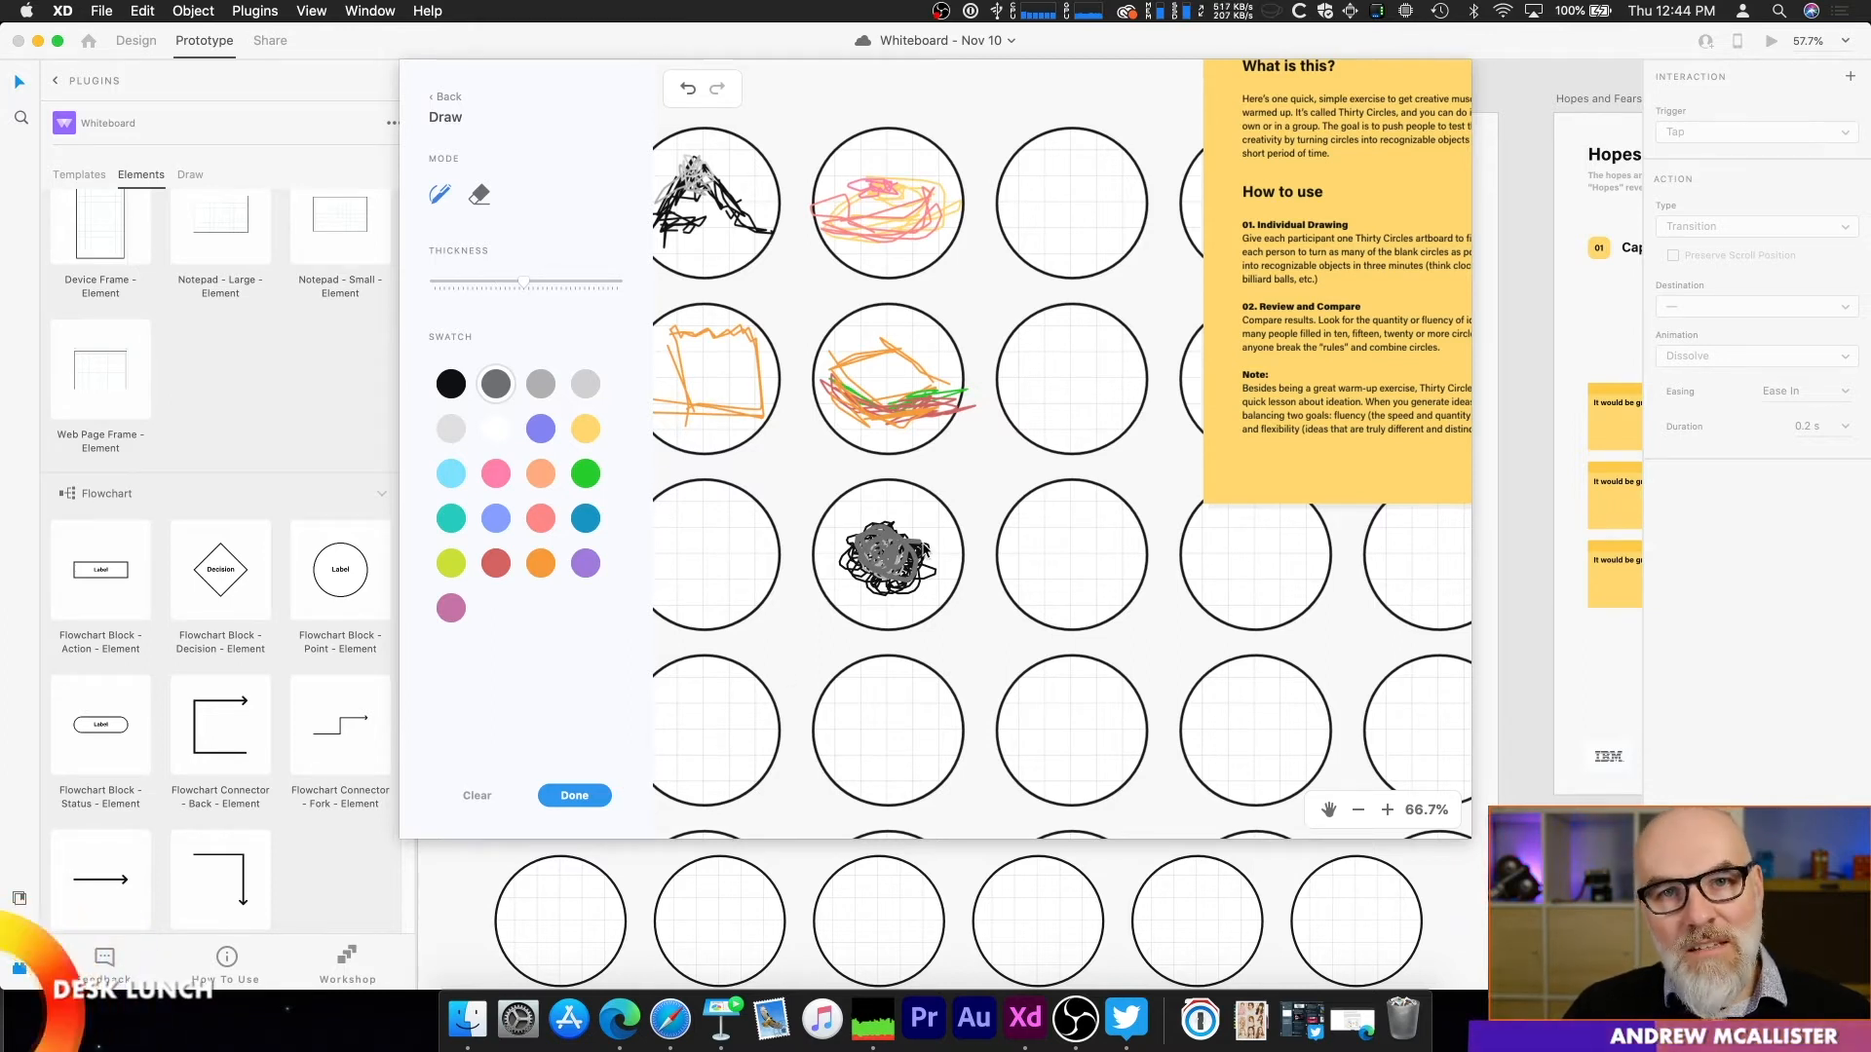
{"action": "left_click", "coordinate": [585, 797]}
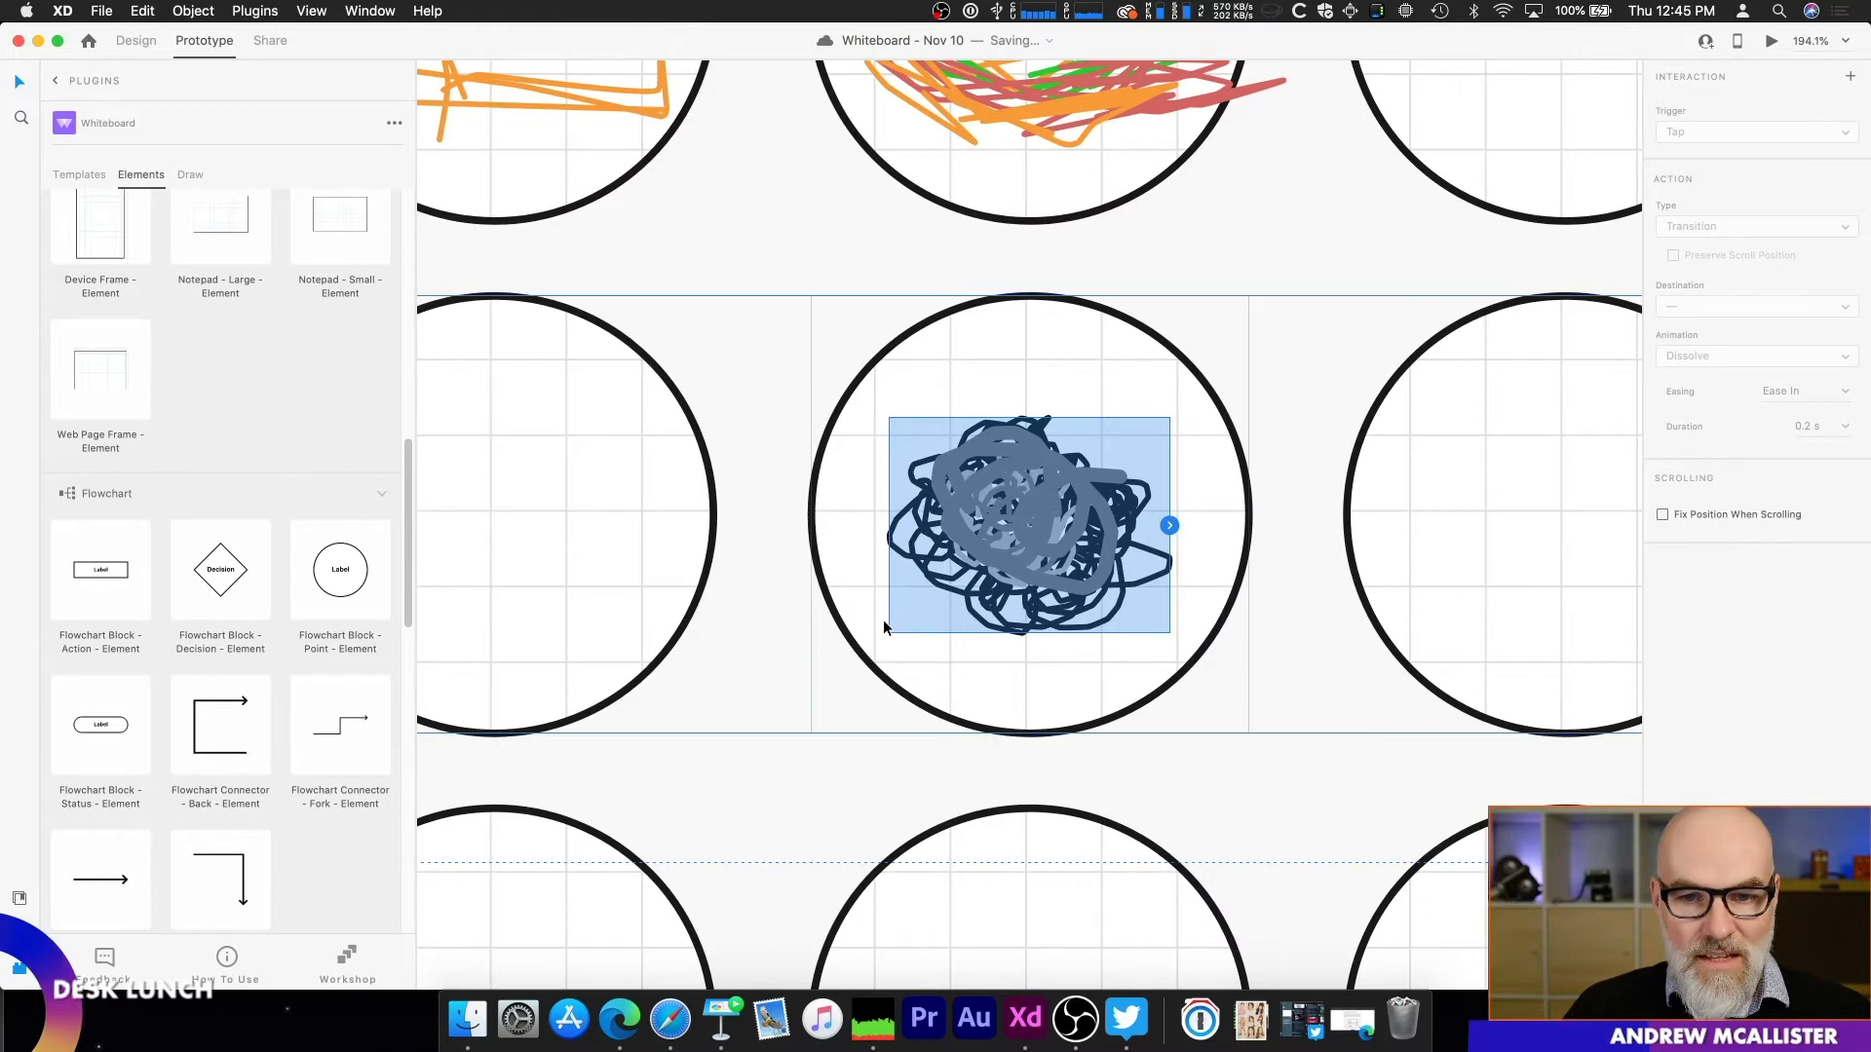
Step: Shift the thick dark gray stroke sideways within the third-row scribble and delete one of the thinner gray strokes
{"action": "mouse_move", "coordinate": [951, 579]}
{"action": "left_mouse_down"}
{"action": "mouse_move", "coordinate": [1062, 545]}
{"action": "mouse_move", "coordinate": [945, 575]}
{"action": "mouse_move", "coordinate": [982, 590]}
{"action": "mouse_move", "coordinate": [978, 573]}
{"action": "mouse_move", "coordinate": [1352, 547]}
{"action": "mouse_move", "coordinate": [916, 560]}
{"action": "mouse_move", "coordinate": [1358, 559]}
{"action": "mouse_move", "coordinate": [1013, 537]}
{"action": "mouse_move", "coordinate": [961, 558]}
{"action": "left_mouse_up"}
{"action": "right_click", "coordinate": [963, 549]}
{"action": "left_click", "coordinate": [967, 547]}
{"action": "double_click", "coordinate": [967, 548]}
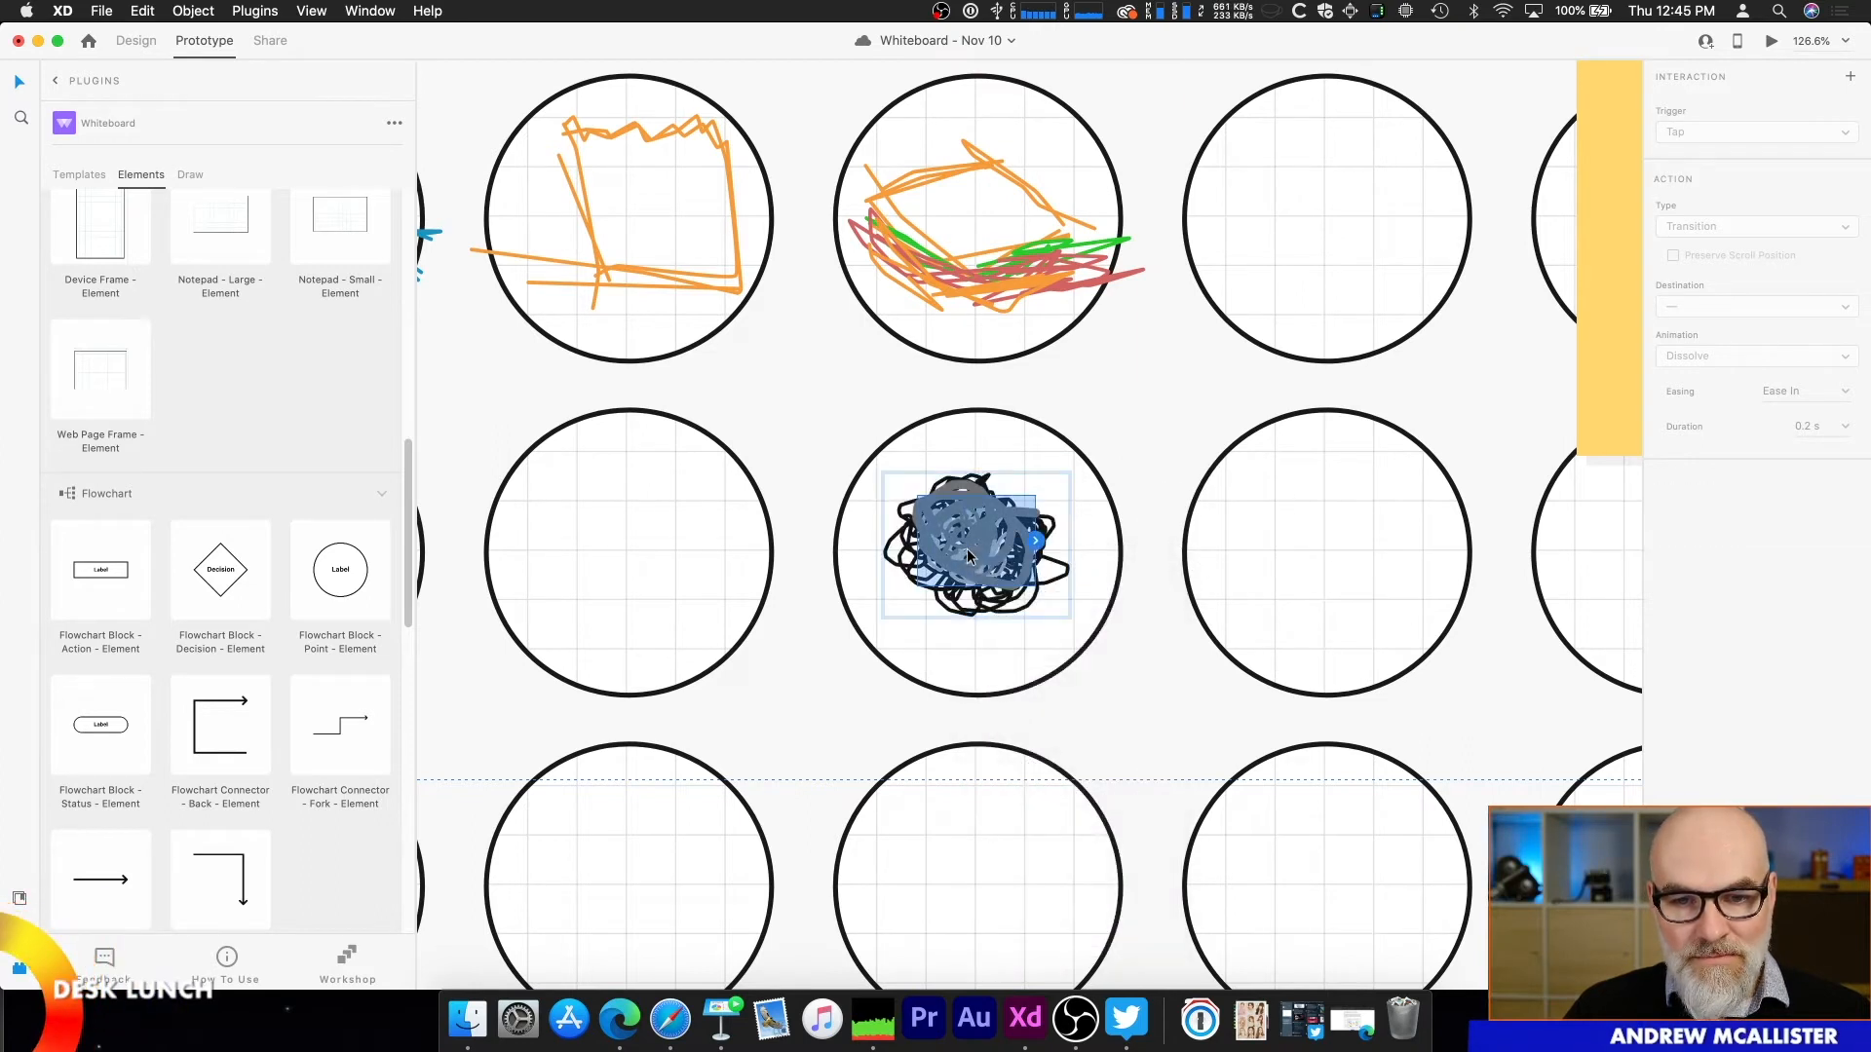
{"action": "left_click_drag", "start_coordinate": [967, 548], "coordinate": [1001, 597]}
{"action": "left_click_drag", "start_coordinate": [989, 527], "coordinate": [888, 526]}
{"action": "mouse_move", "coordinate": [919, 513]}
{"action": "left_mouse_down"}
{"action": "mouse_move", "coordinate": [967, 542]}
{"action": "mouse_move", "coordinate": [922, 539]}
{"action": "mouse_move", "coordinate": [979, 519]}
{"action": "left_mouse_up"}
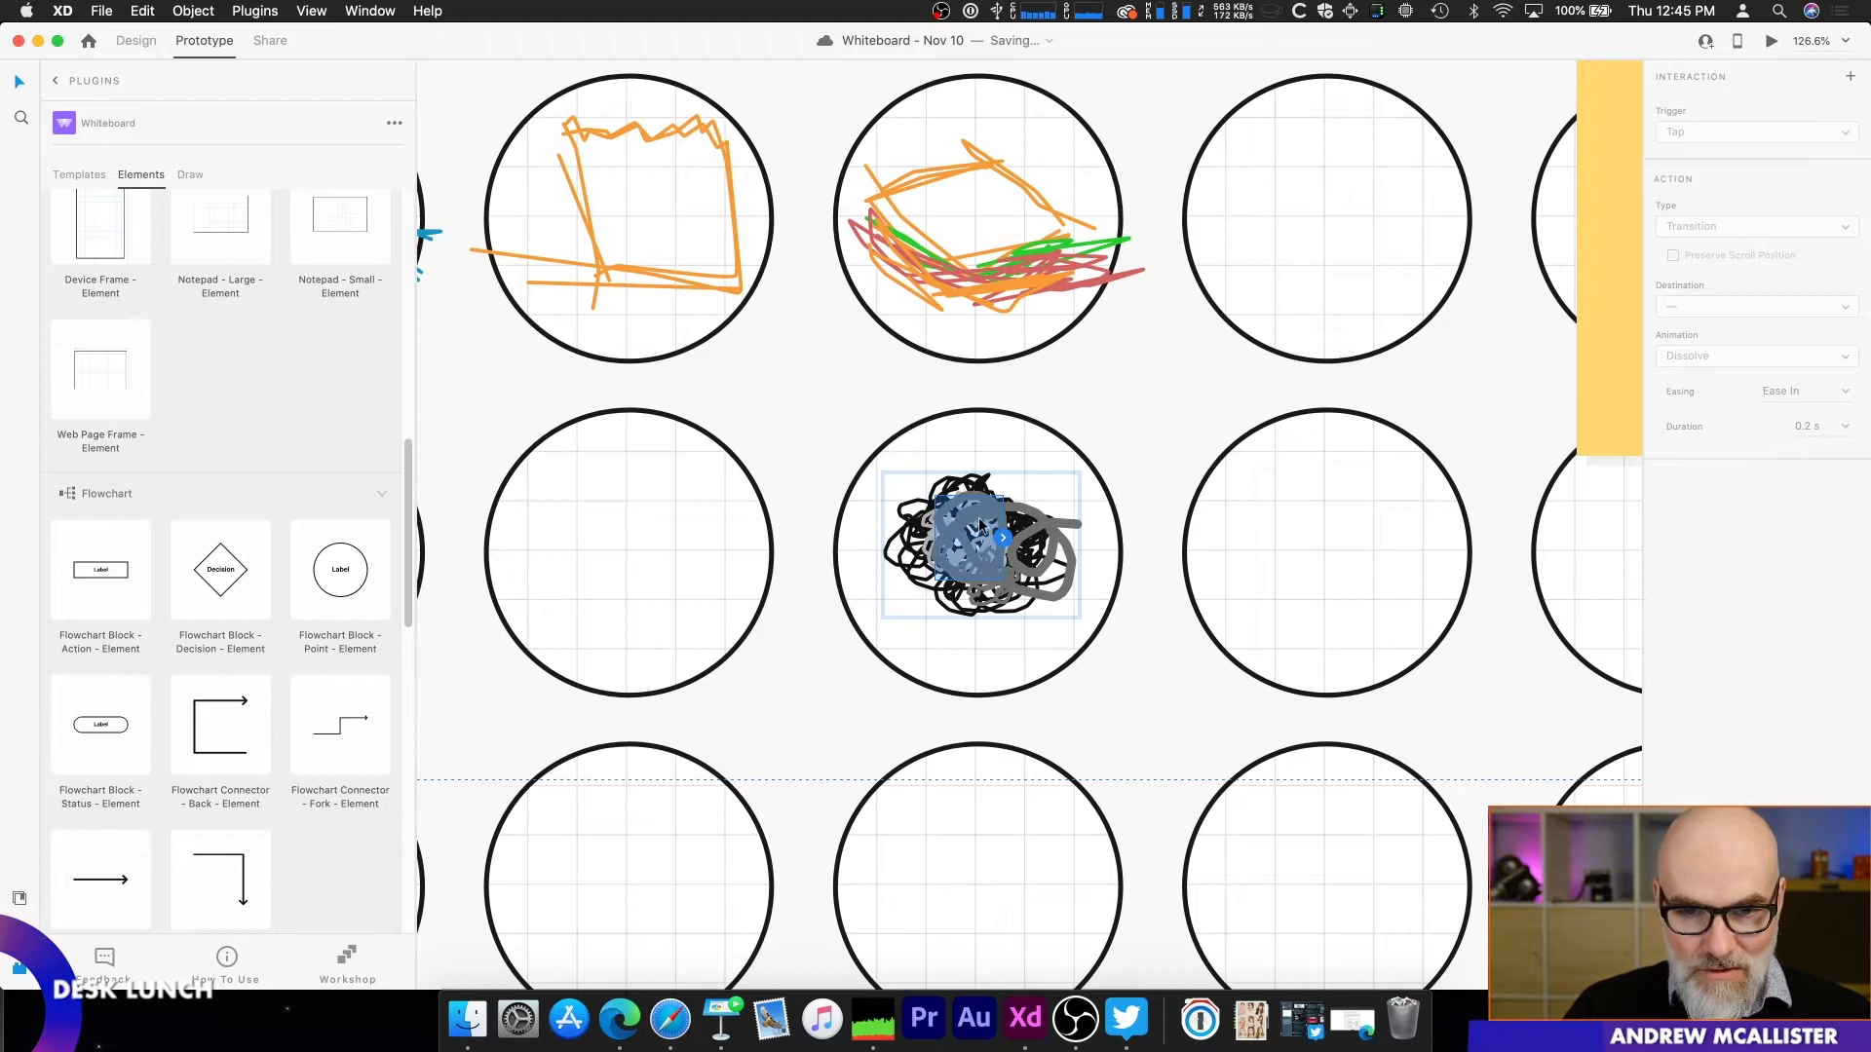
{"action": "key", "text": "Delete"}
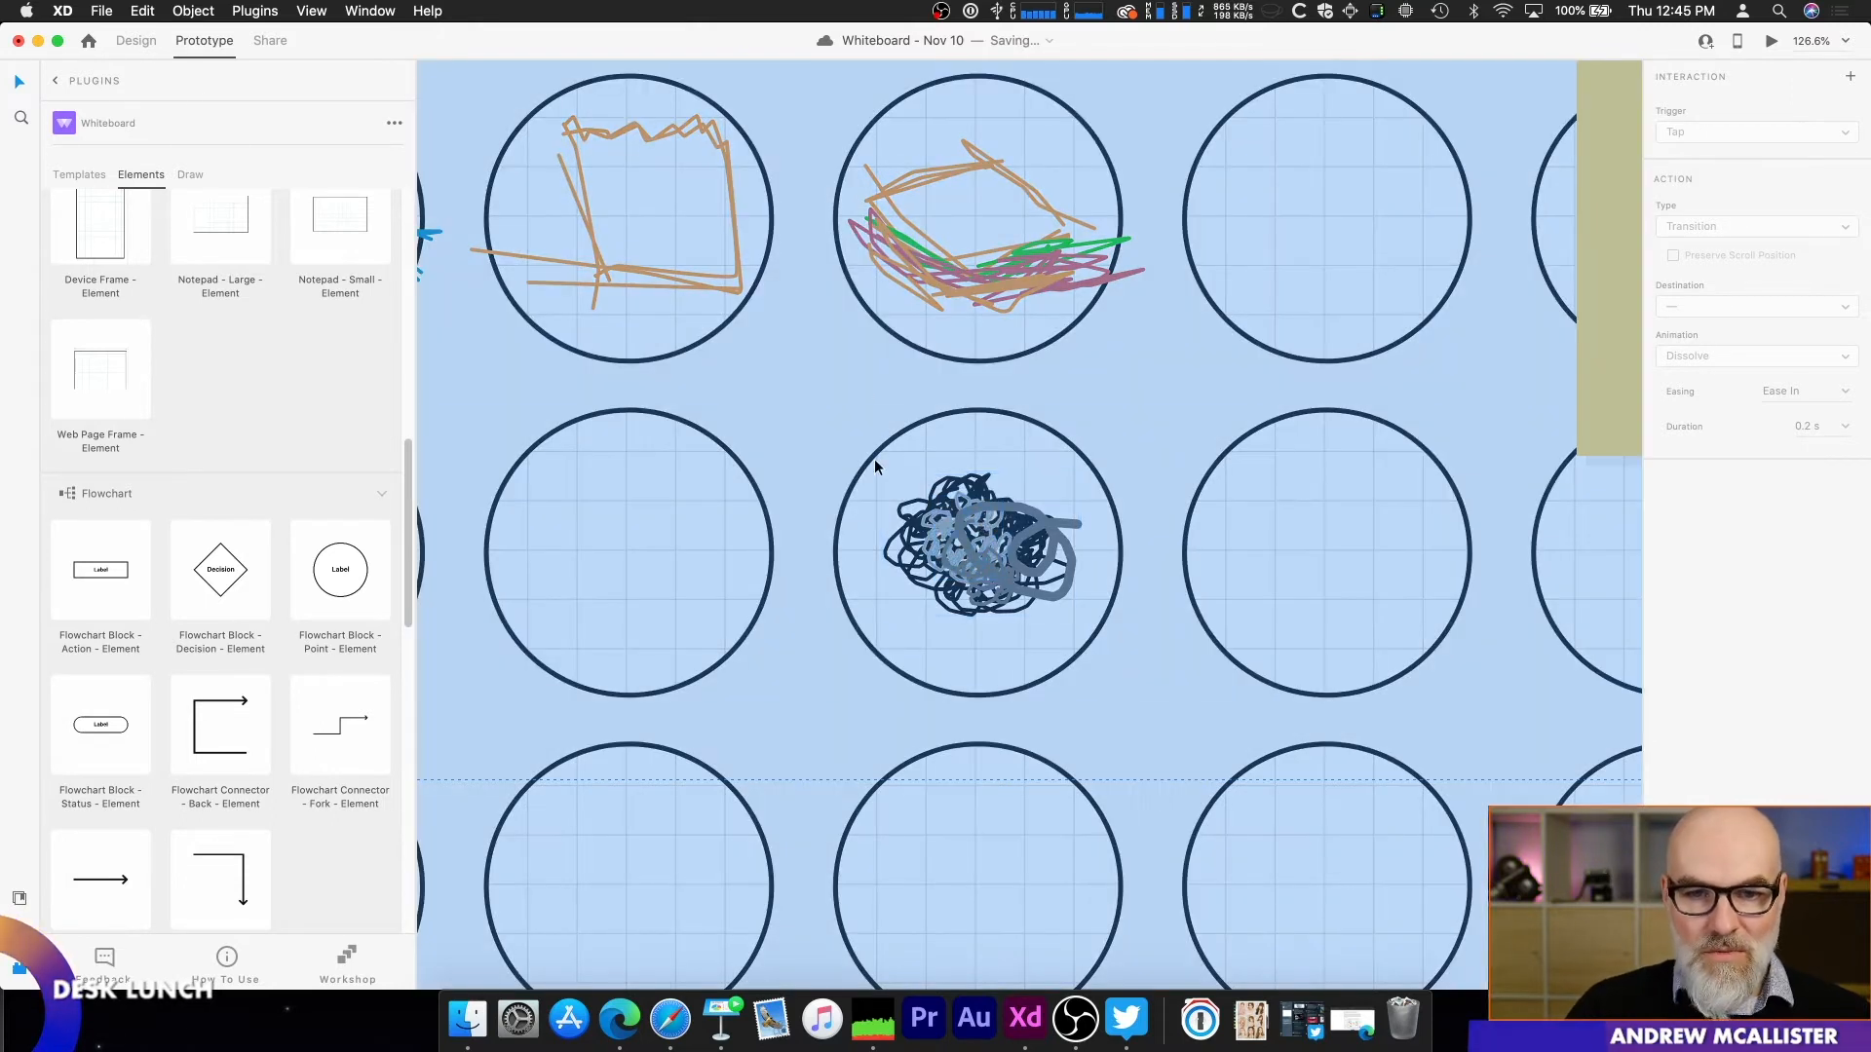
Step: Change the text of the first block in the Flow Chart - Complex diagram to "Start Here"
{"action": "scroll", "coordinate": [874, 459], "scroll_direction": "down", "scroll_amount": 8}
{"action": "scroll", "coordinate": [856, 462], "scroll_direction": "up", "scroll_amount": 2}
{"action": "left_click_drag", "start_coordinate": [576, 382], "coordinate": [1578, 427]}
{"action": "left_click_drag", "start_coordinate": [587, 593], "coordinate": [1341, 668]}
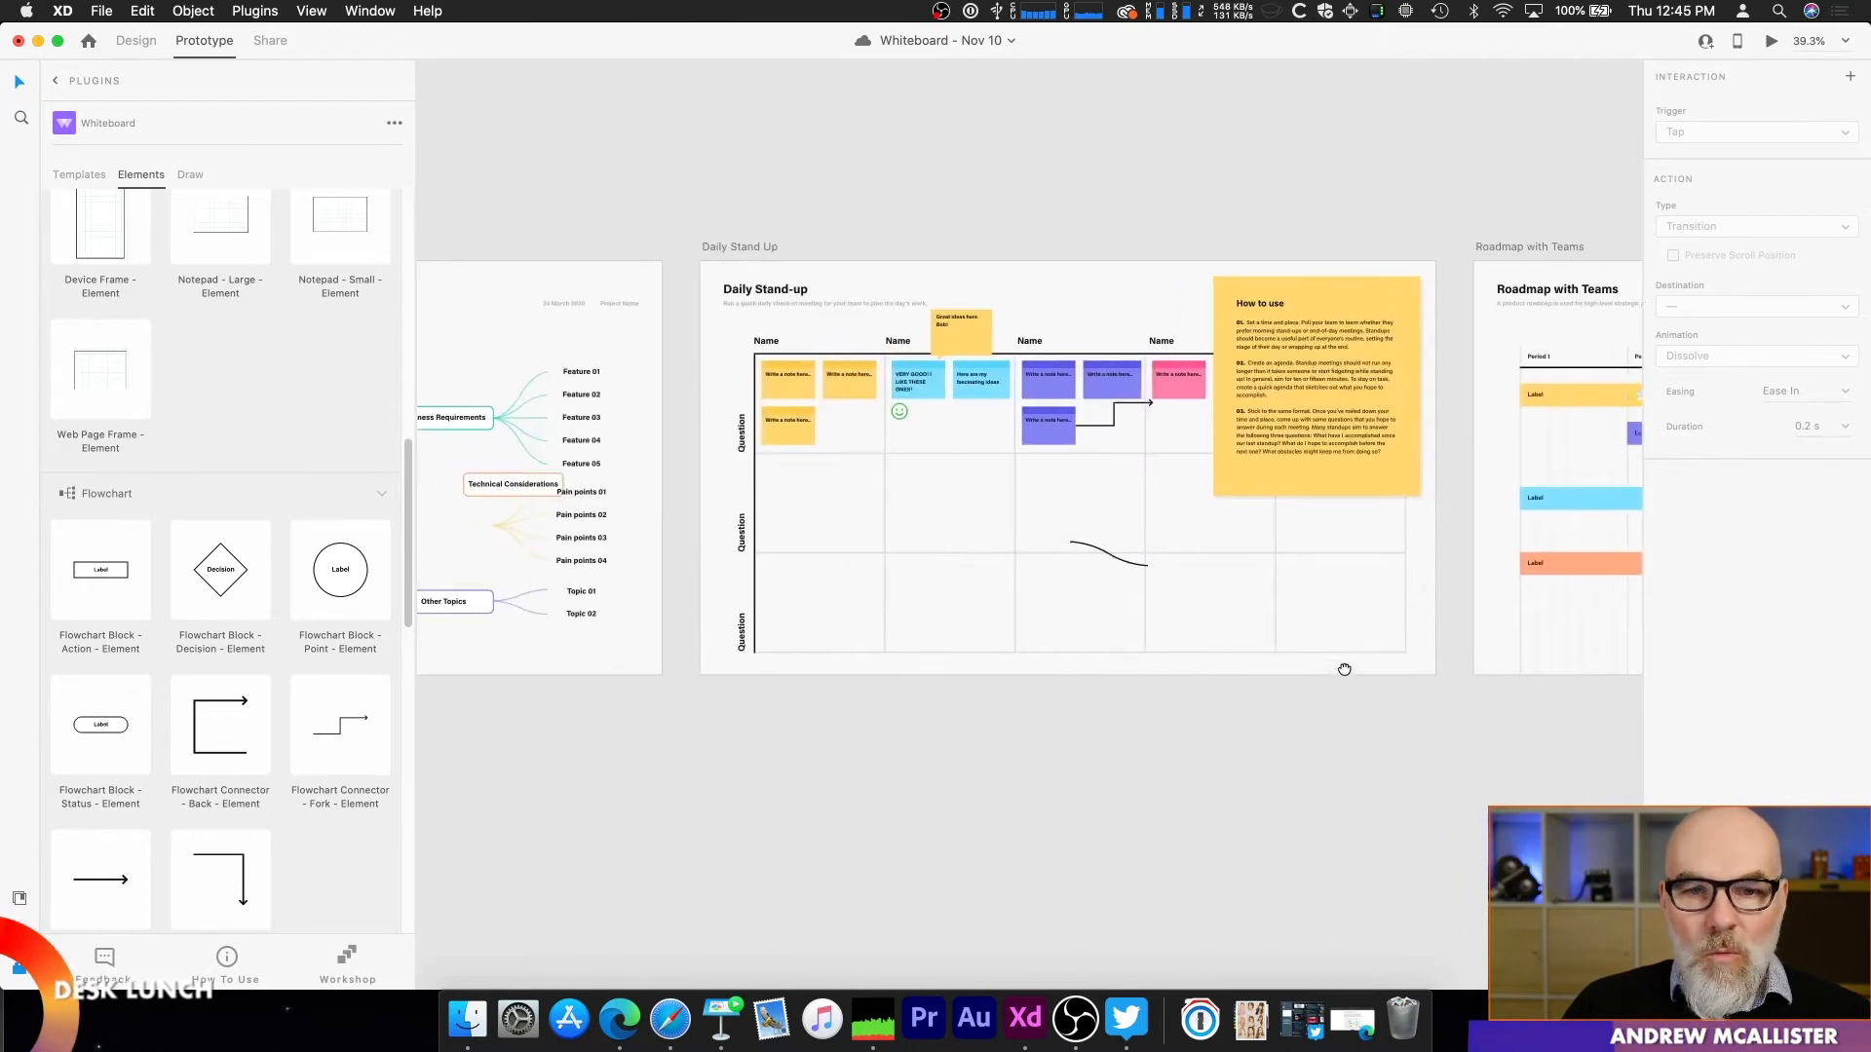
{"action": "left_click_drag", "start_coordinate": [865, 673], "coordinate": [1260, 682]}
{"action": "left_click_drag", "start_coordinate": [774, 689], "coordinate": [1470, 551]}
{"action": "left_click_drag", "start_coordinate": [1318, 639], "coordinate": [1207, 654]}
{"action": "scroll", "coordinate": [1009, 505], "scroll_direction": "up", "scroll_amount": 5}
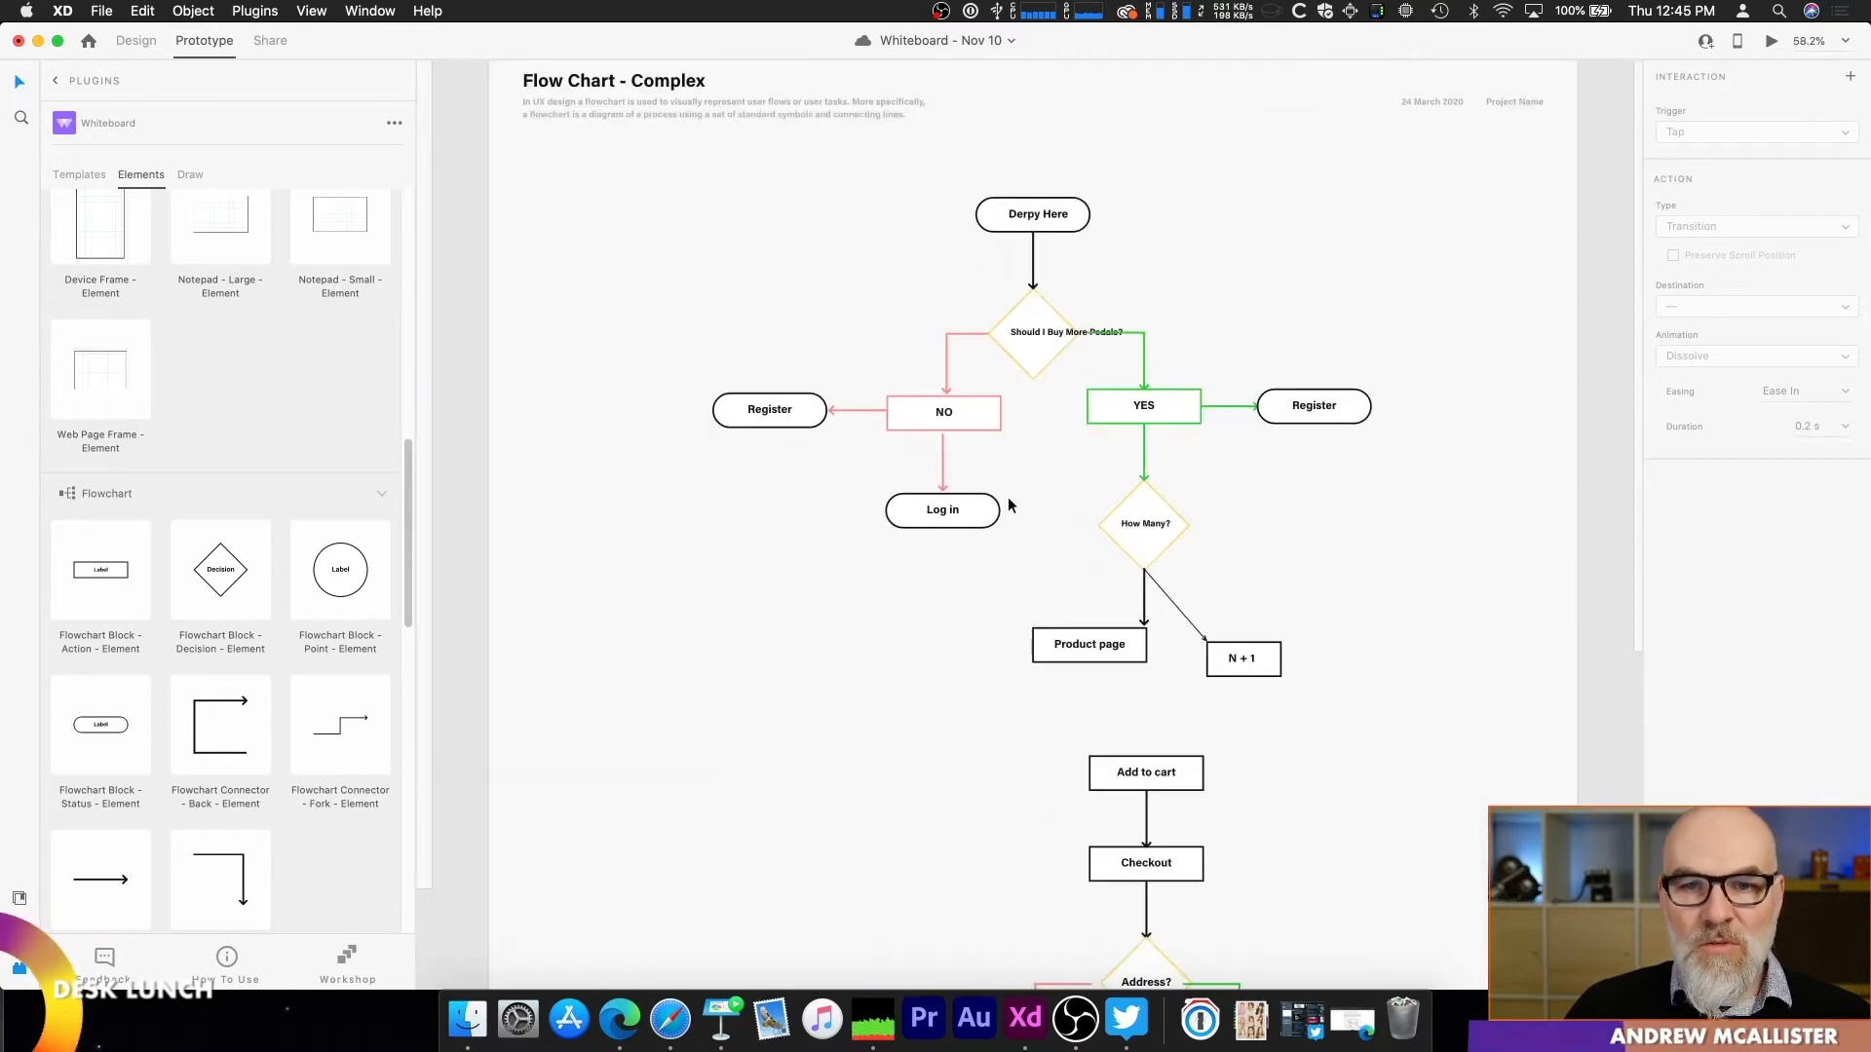
{"action": "left_click", "coordinate": [1041, 218]}
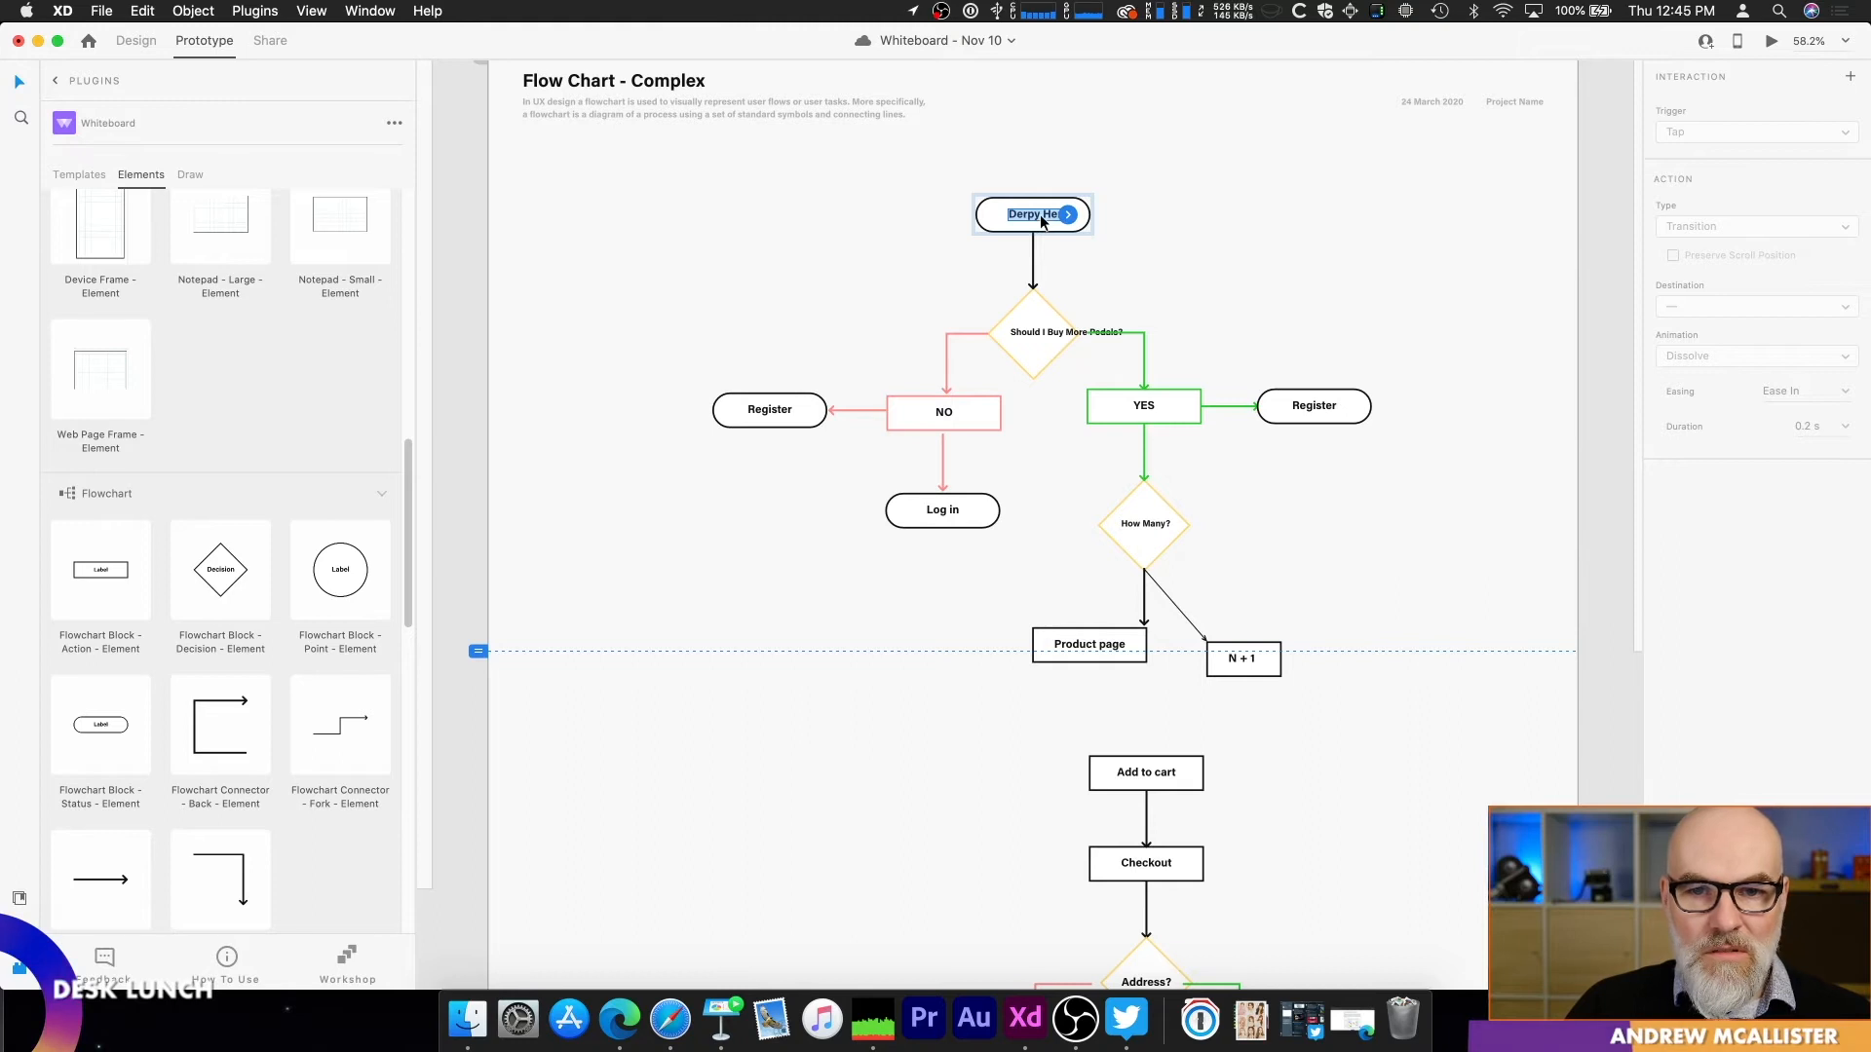
{"action": "double_click", "coordinate": [1041, 215]}
{"action": "type", "text": "Start H"}
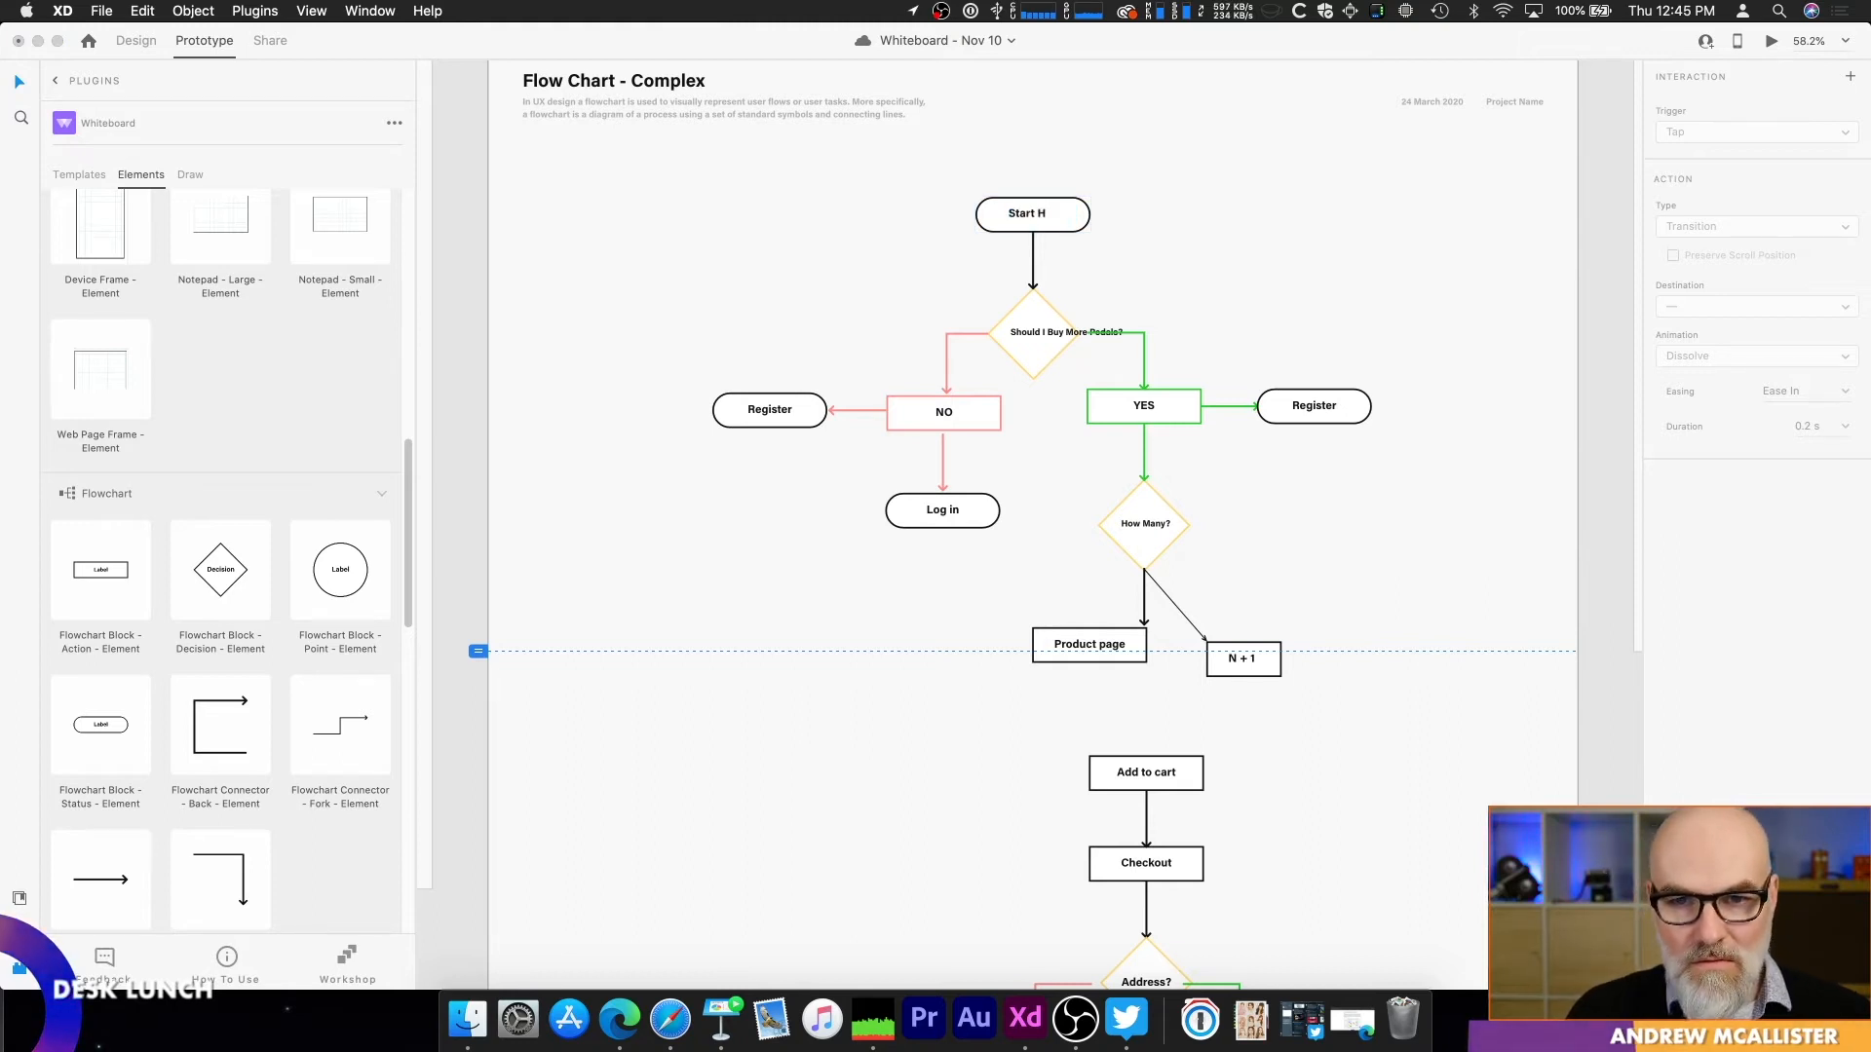
{"action": "key", "text": "Escape"}
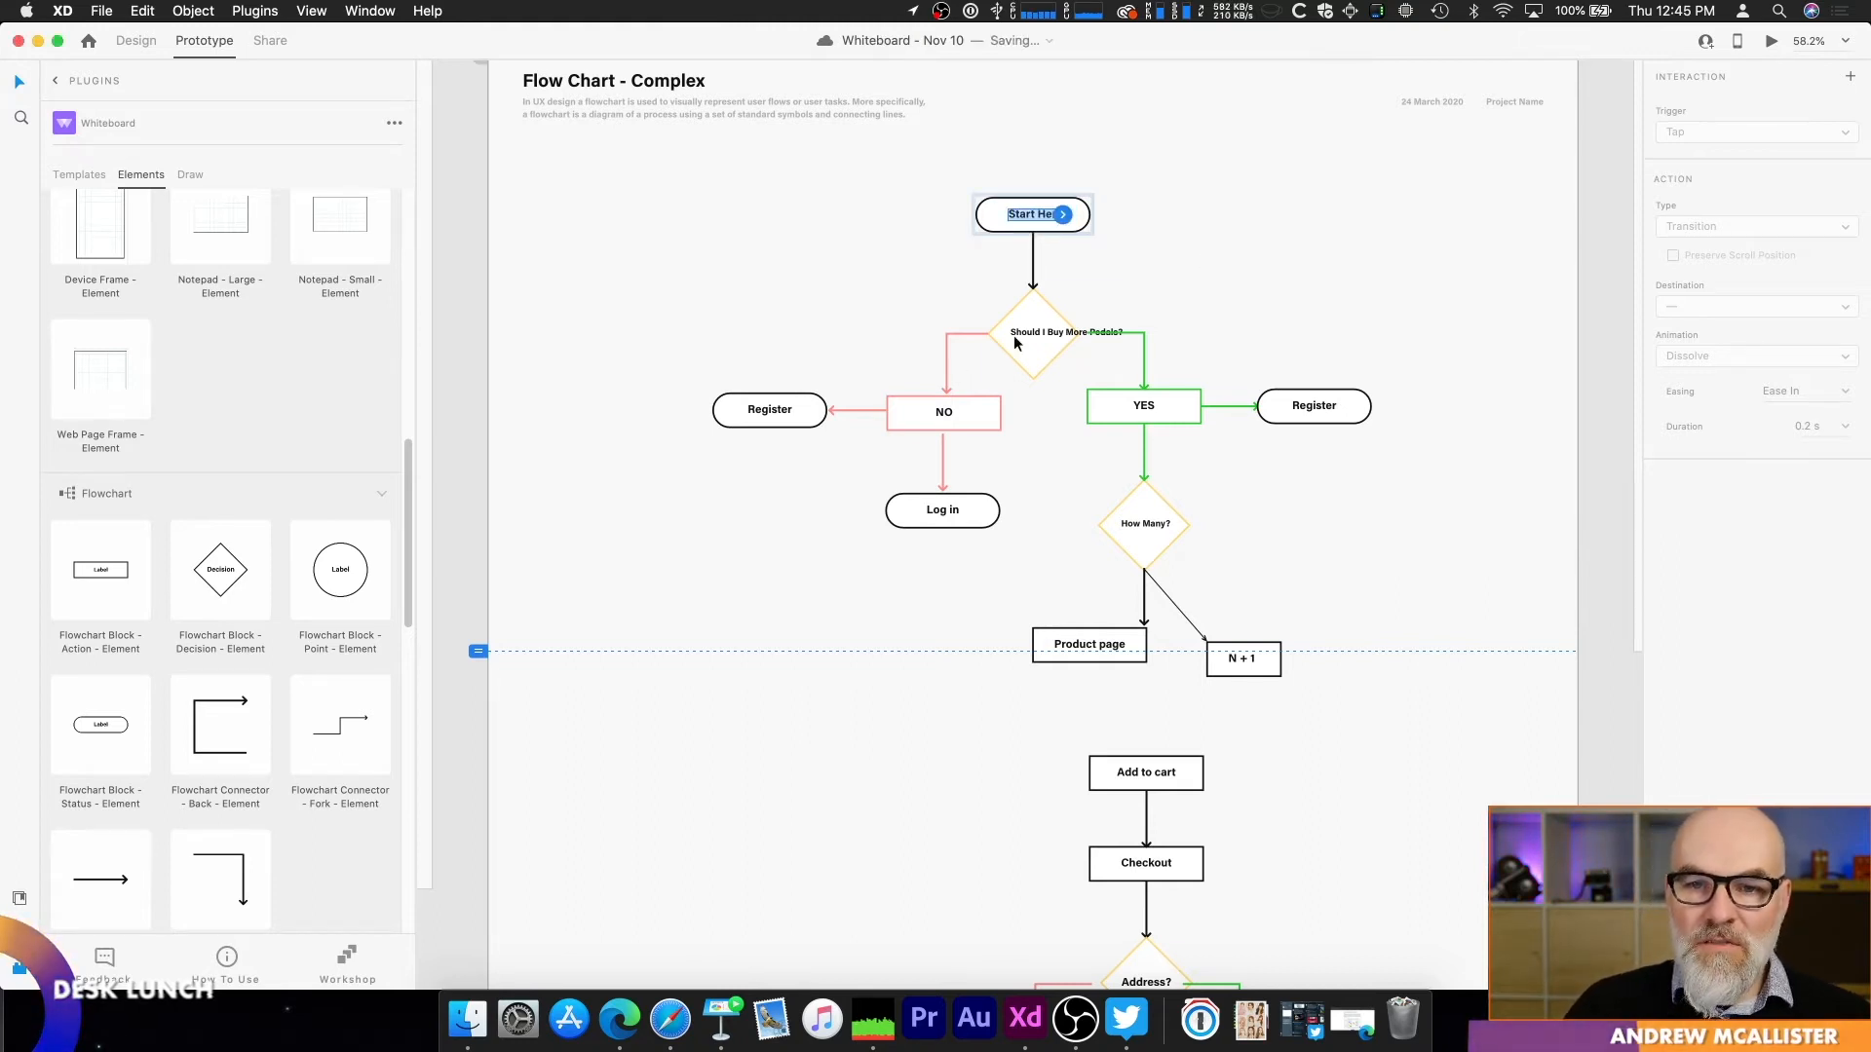
{"action": "left_click", "coordinate": [1015, 335]}
{"action": "left_click", "coordinate": [1135, 283]}
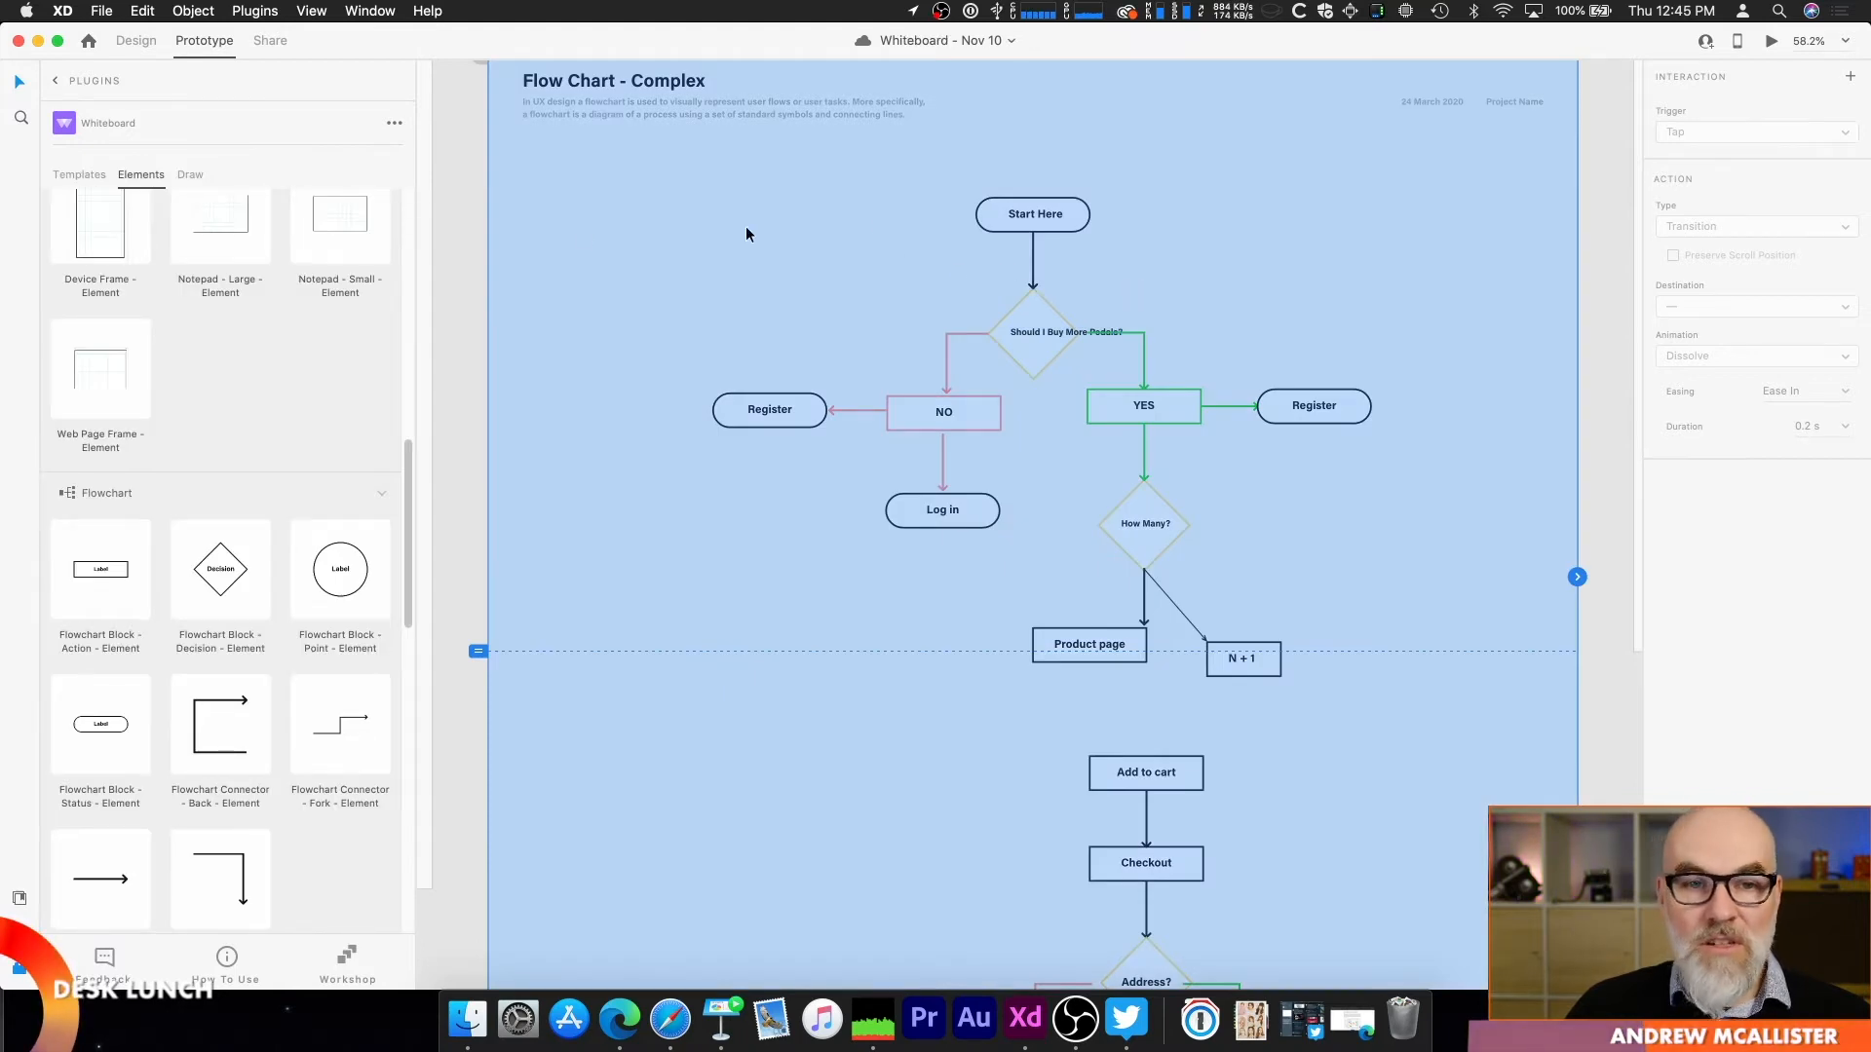
{"action": "left_click", "coordinate": [457, 236]}
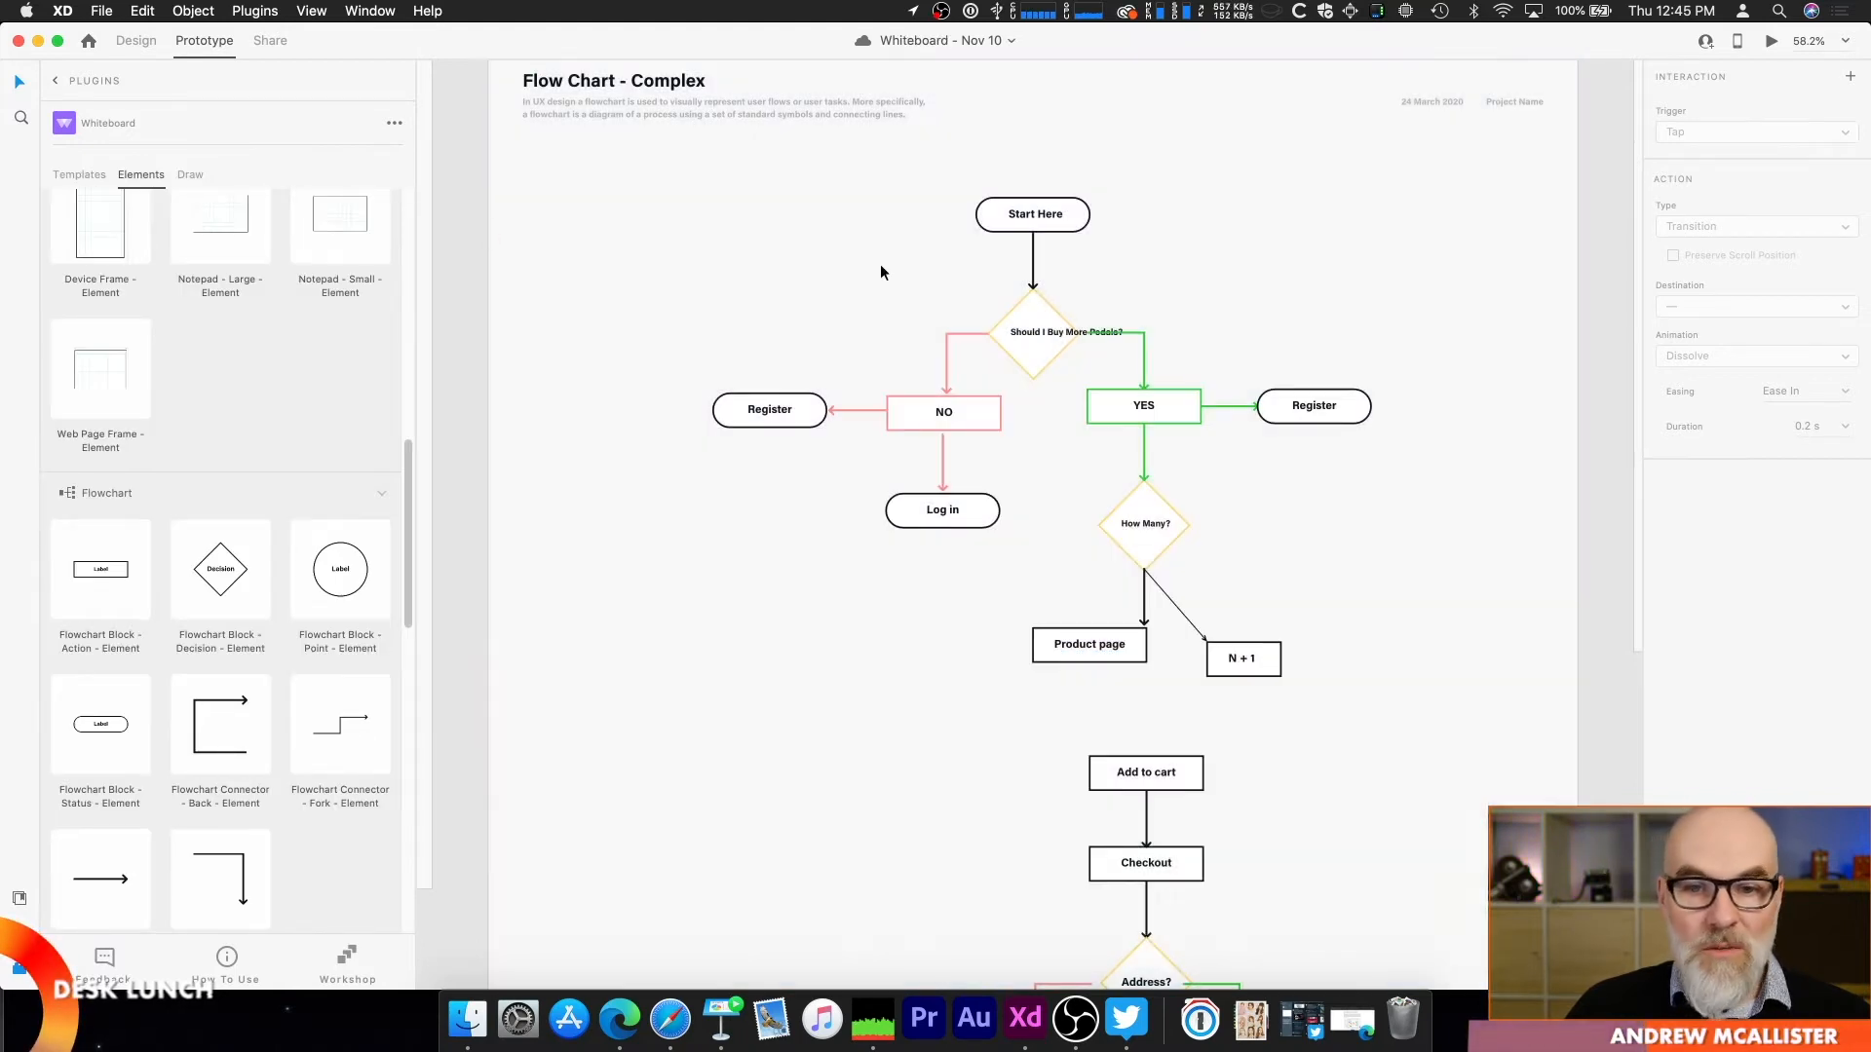
Step: Examine the label of the "Should I Buy More Pedals?" decision block and the colored YES and NO action blocks
{"action": "left_click", "coordinate": [1061, 331]}
{"action": "double_click", "coordinate": [1049, 333]}
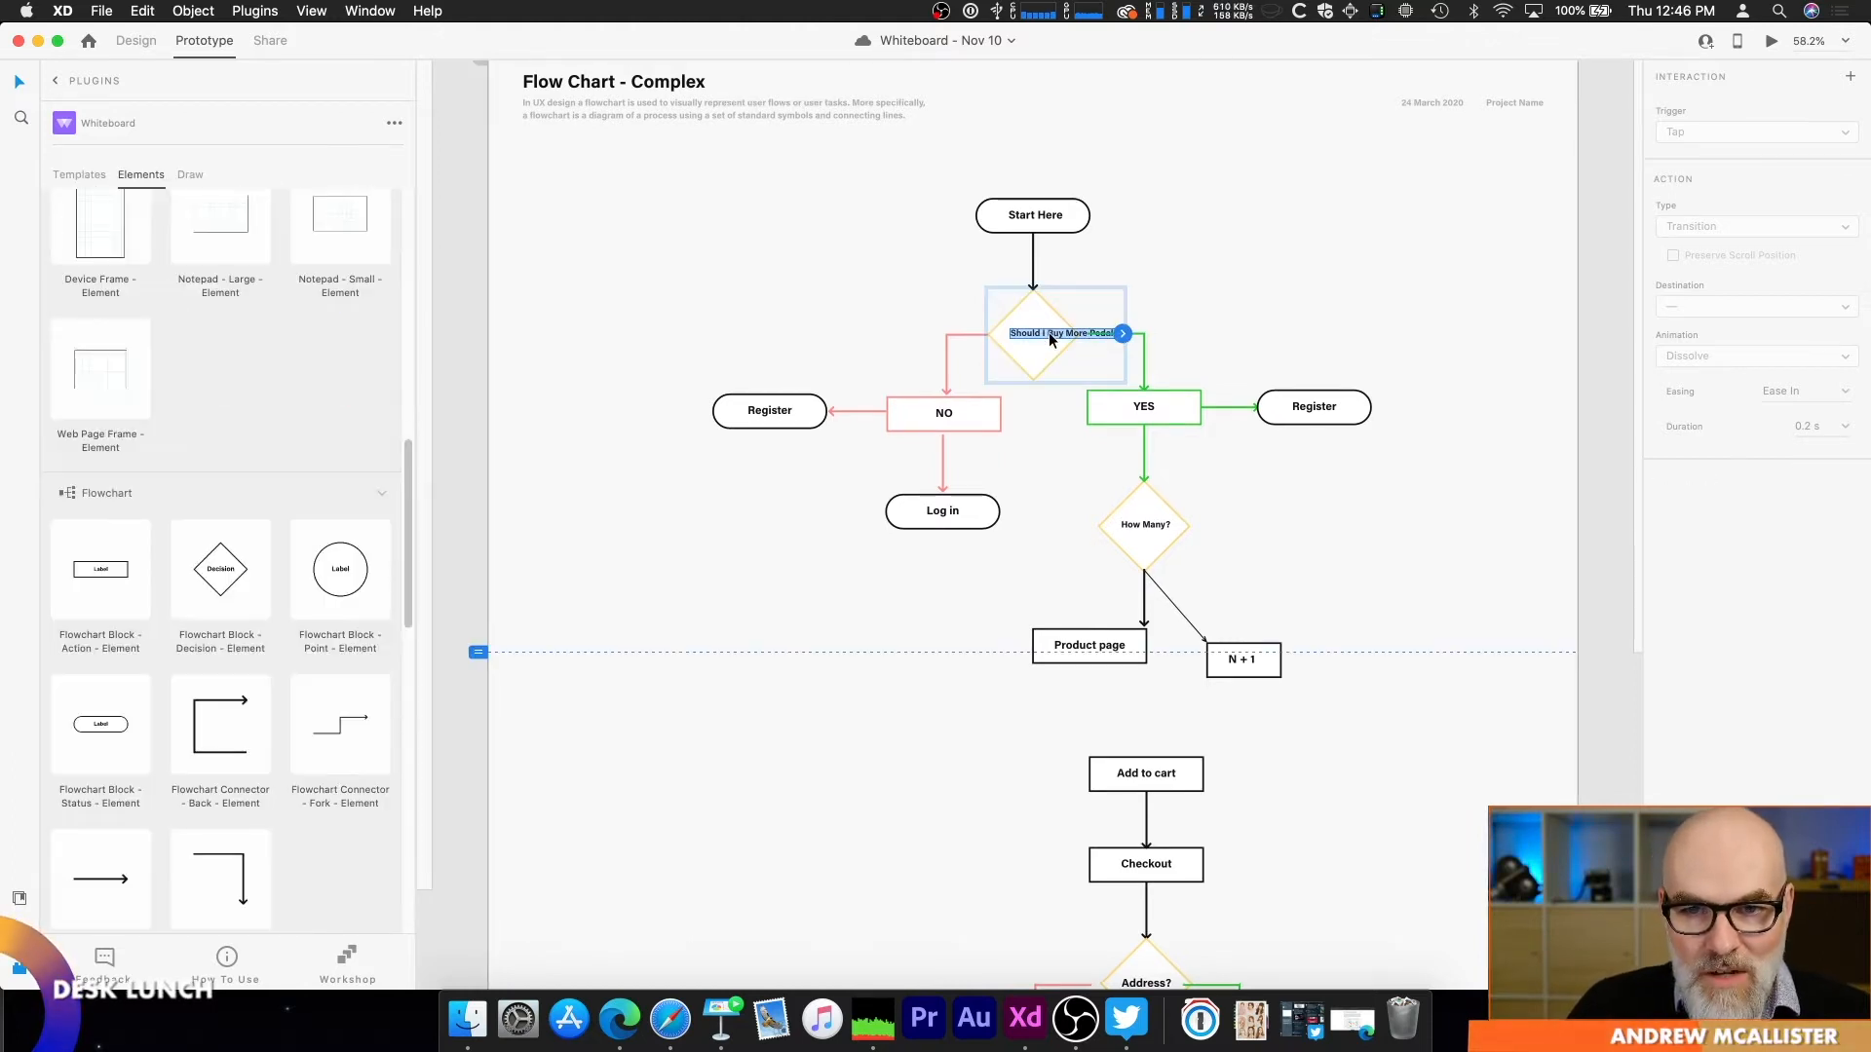
{"action": "left_click", "coordinate": [1137, 262]}
{"action": "left_click", "coordinate": [1160, 405]}
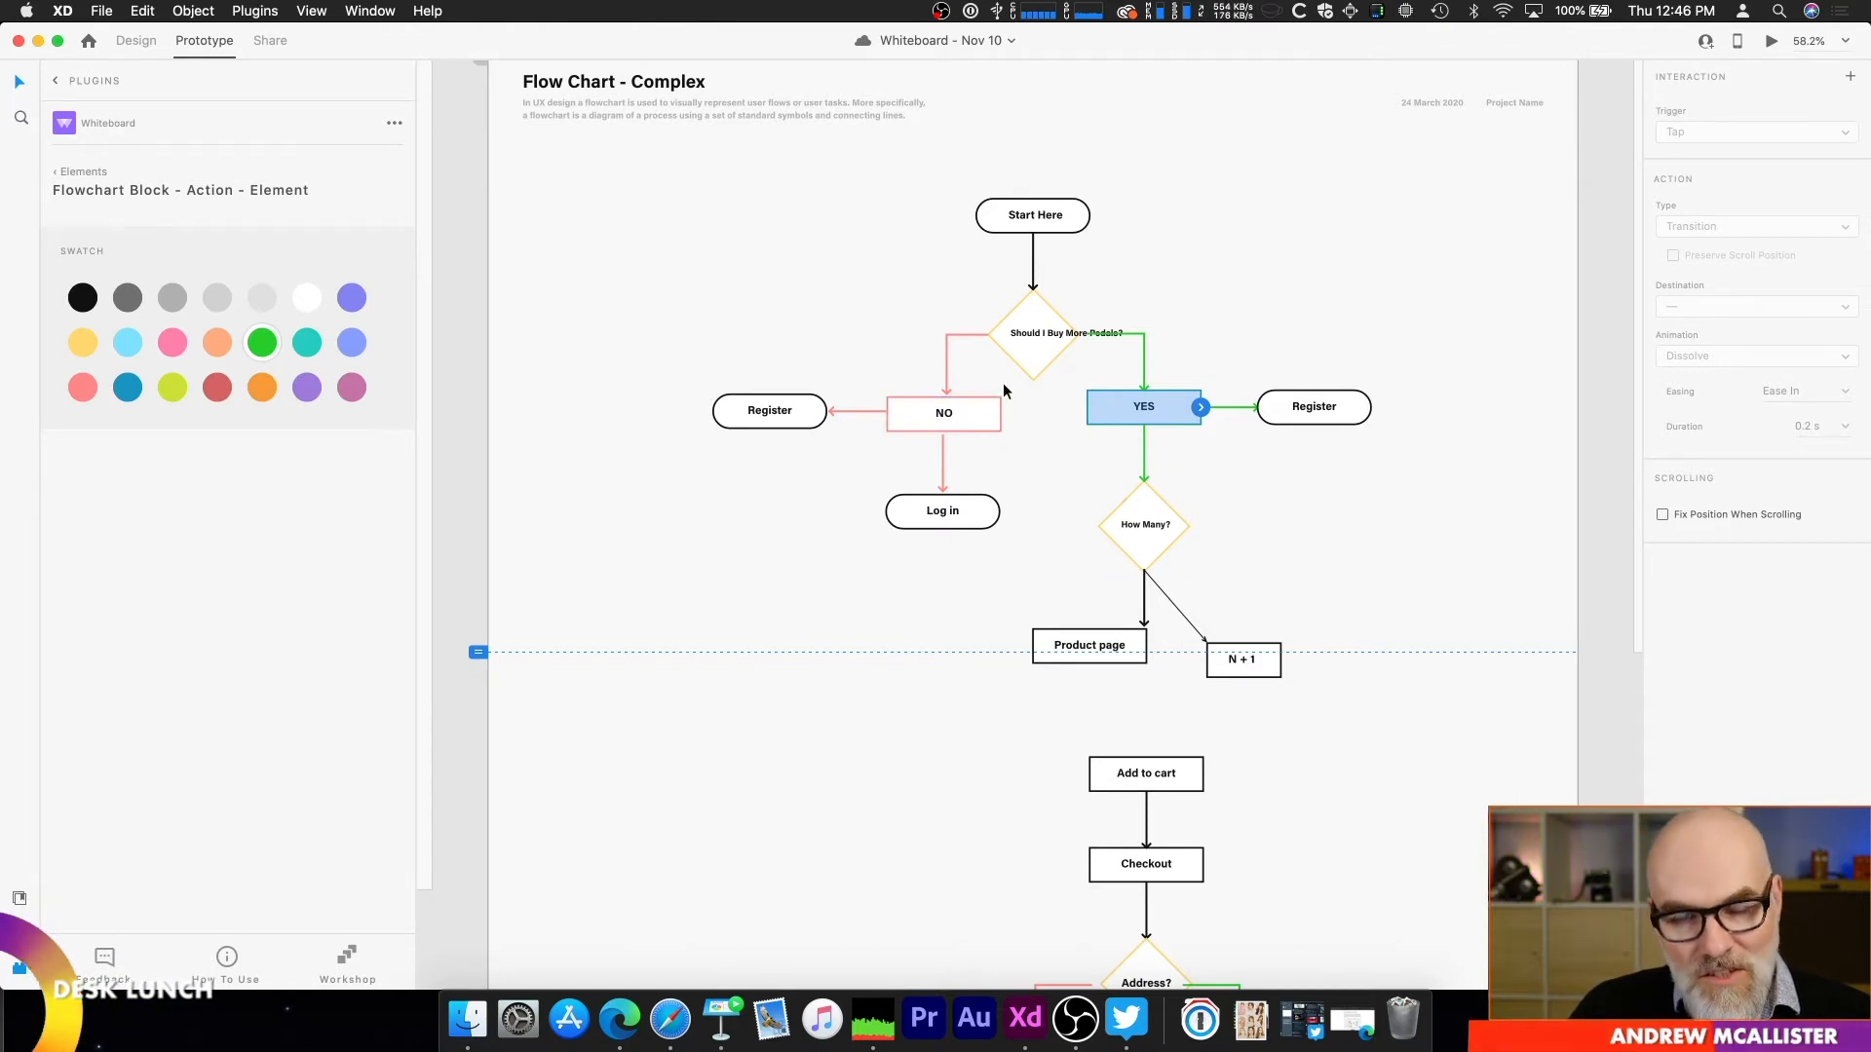
{"action": "left_click", "coordinate": [978, 417]}
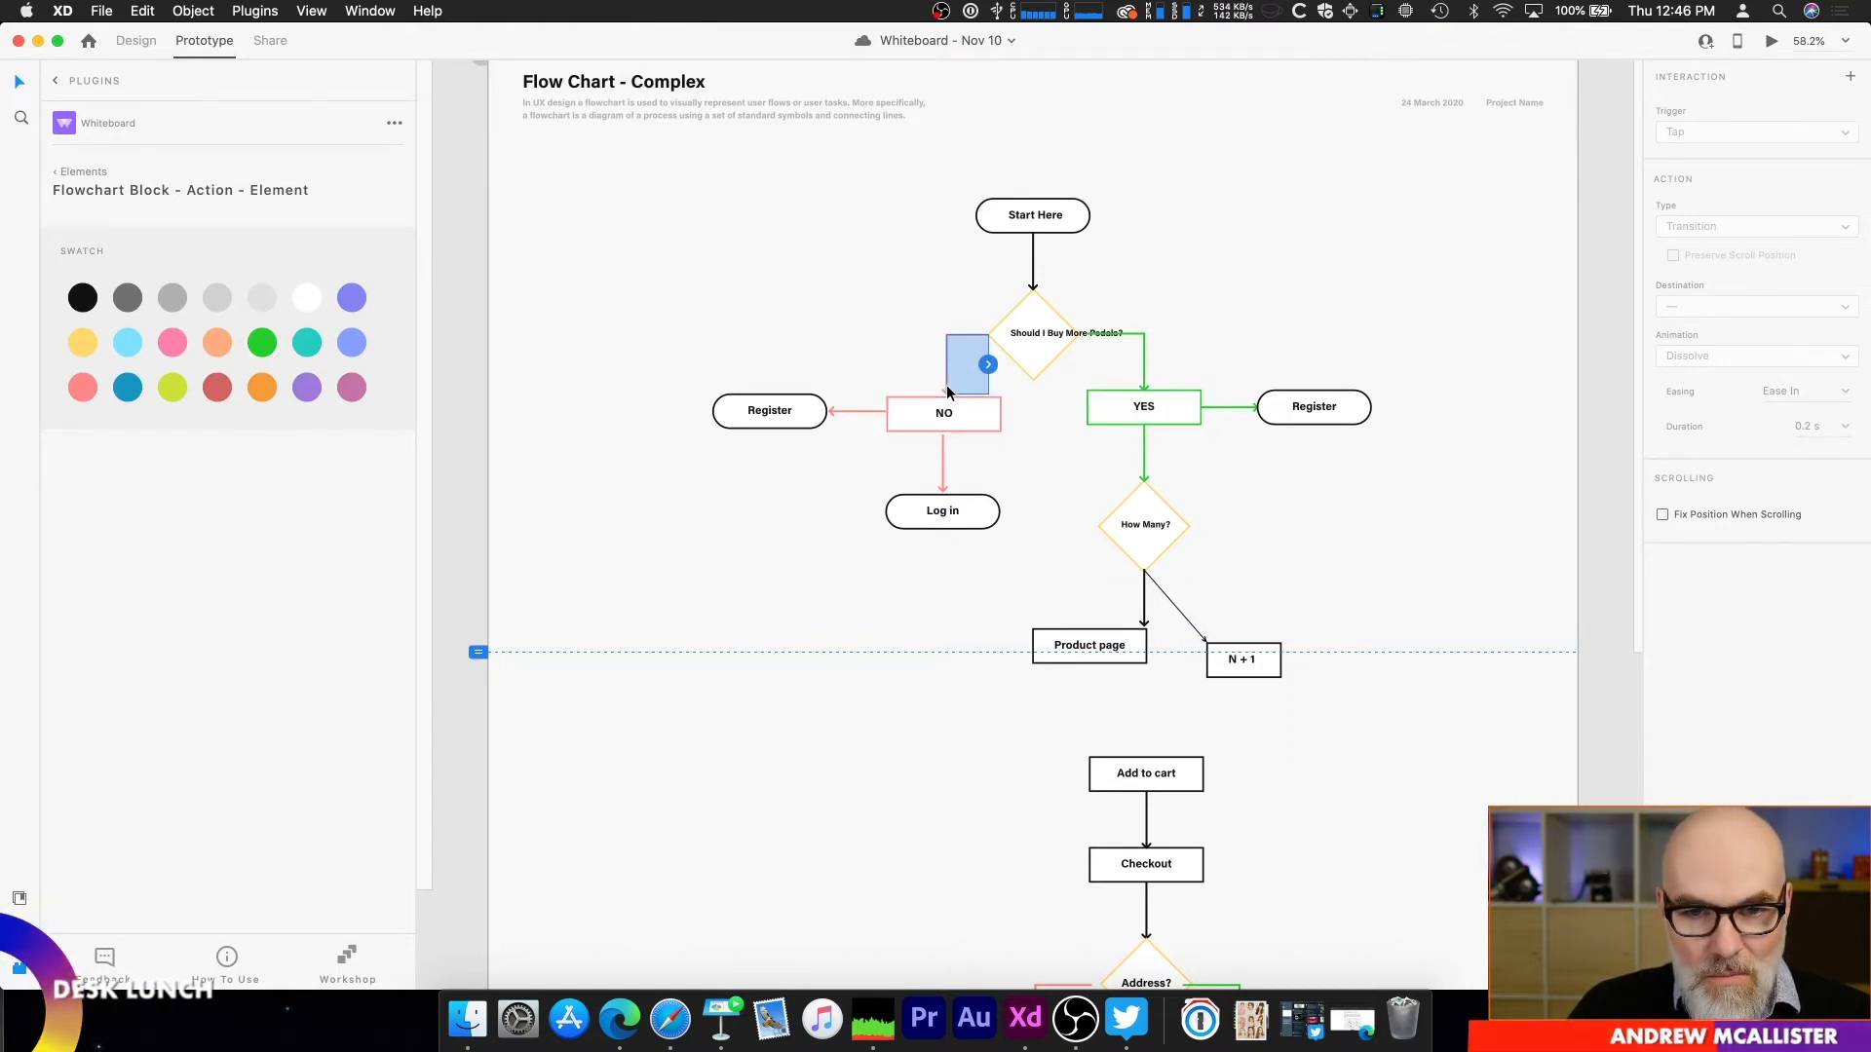
Step: Shift the red arrowhead above the NO block sideways and realign it with the end of its connector line
{"action": "left_click", "coordinate": [945, 392]}
{"action": "left_click_drag", "start_coordinate": [945, 392], "coordinate": [933, 391]}
{"action": "scroll", "coordinate": [965, 395], "scroll_direction": "up", "scroll_amount": 10}
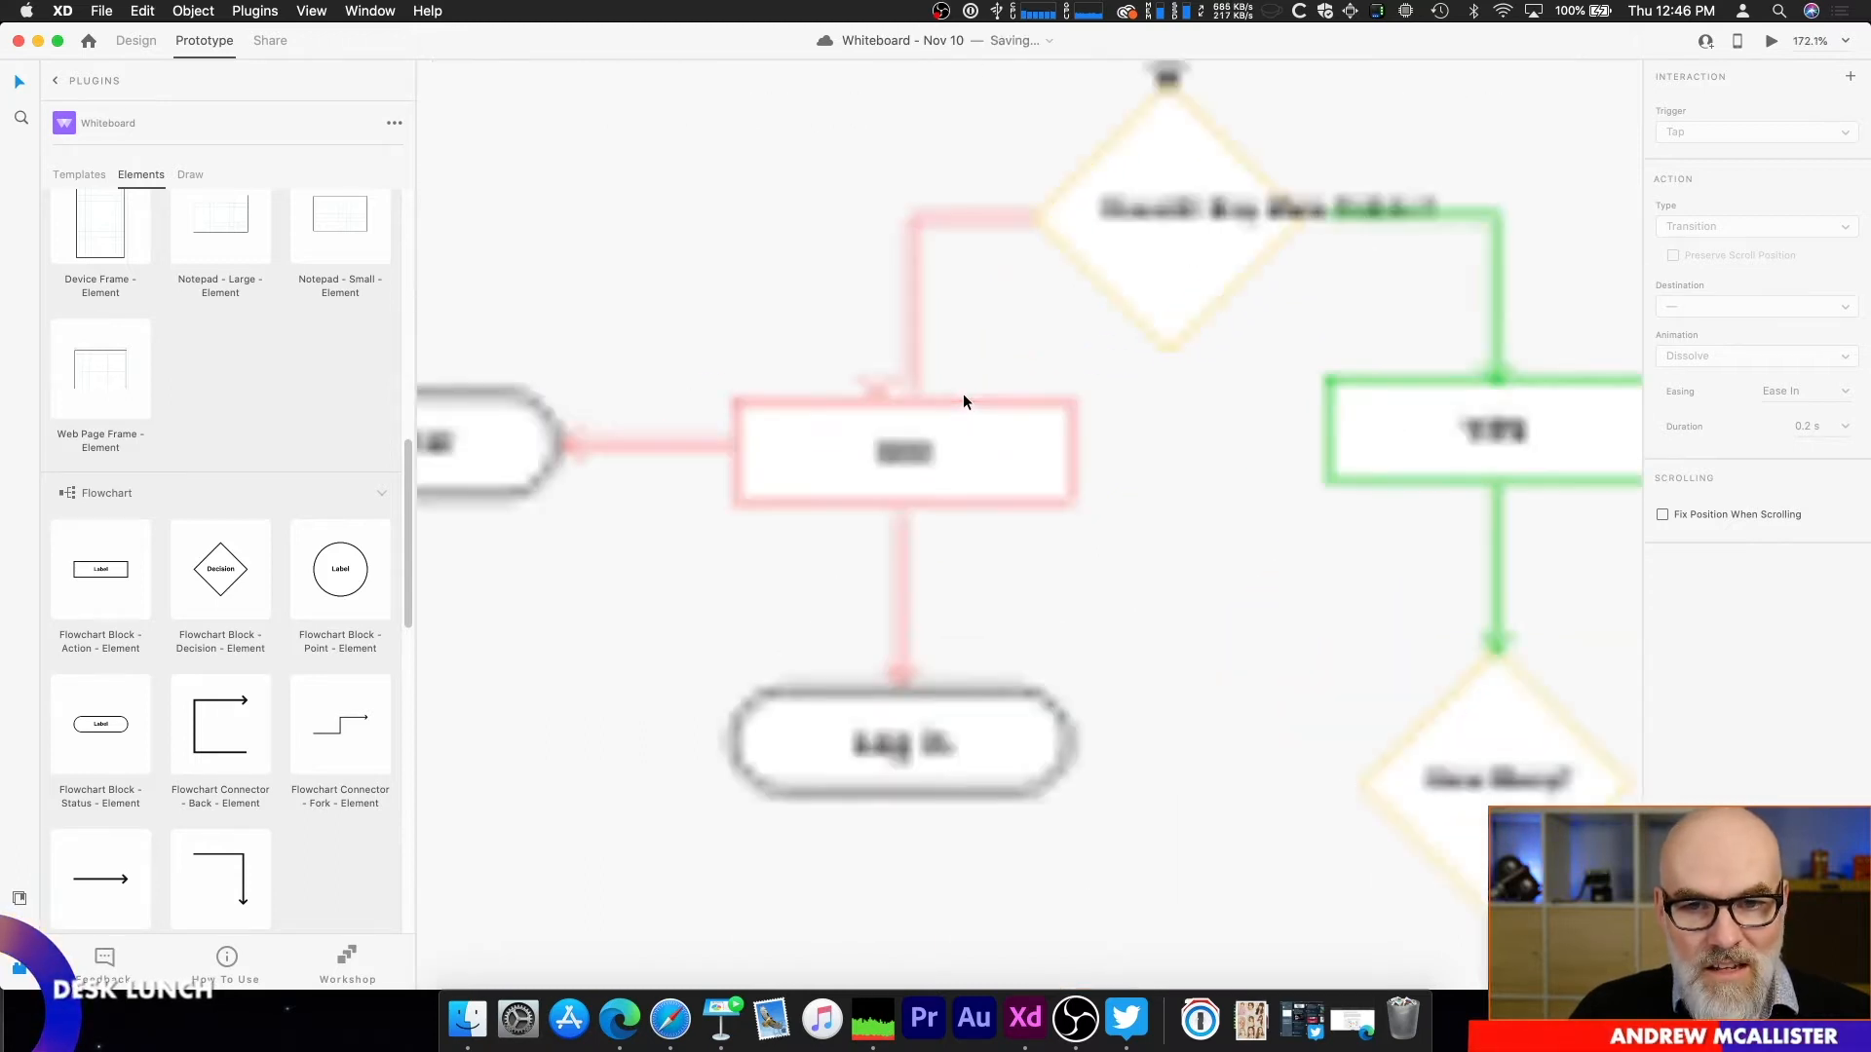
{"action": "left_click_drag", "start_coordinate": [768, 386], "coordinate": [854, 389]}
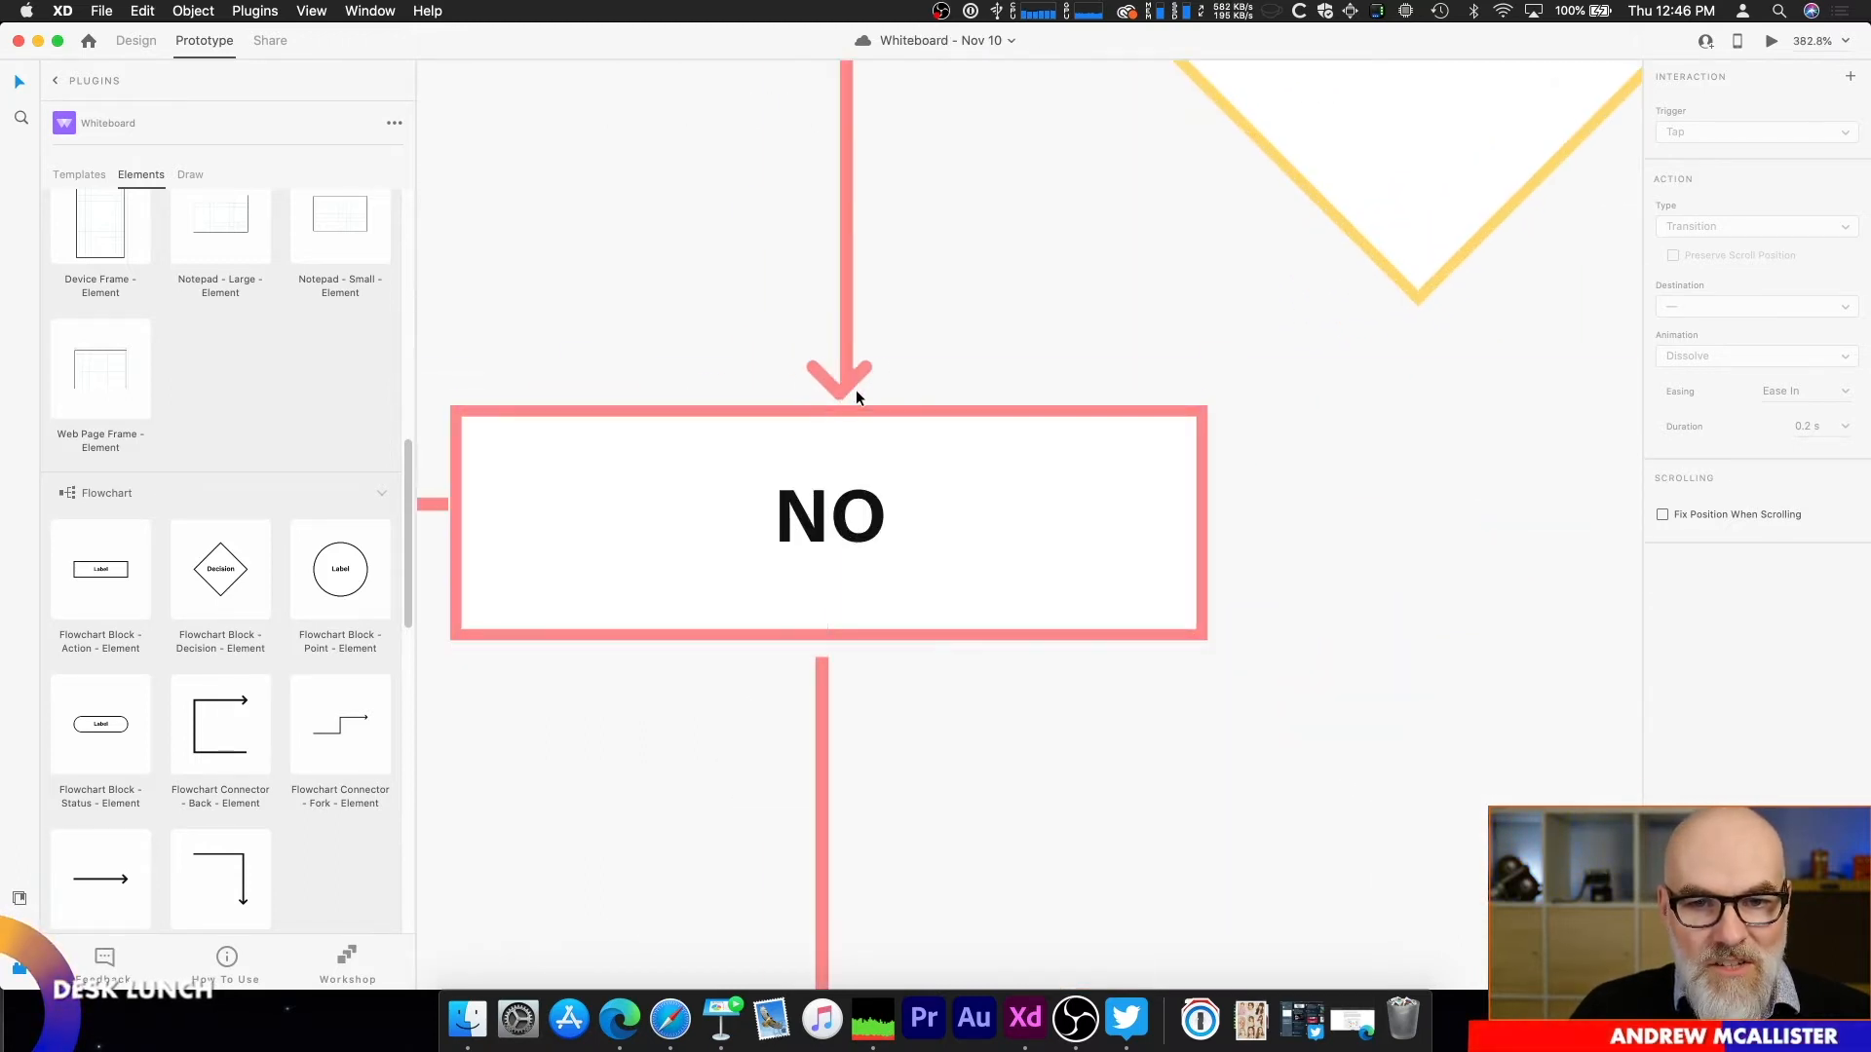
{"action": "scroll", "coordinate": [850, 390], "scroll_direction": "down", "scroll_amount": 4}
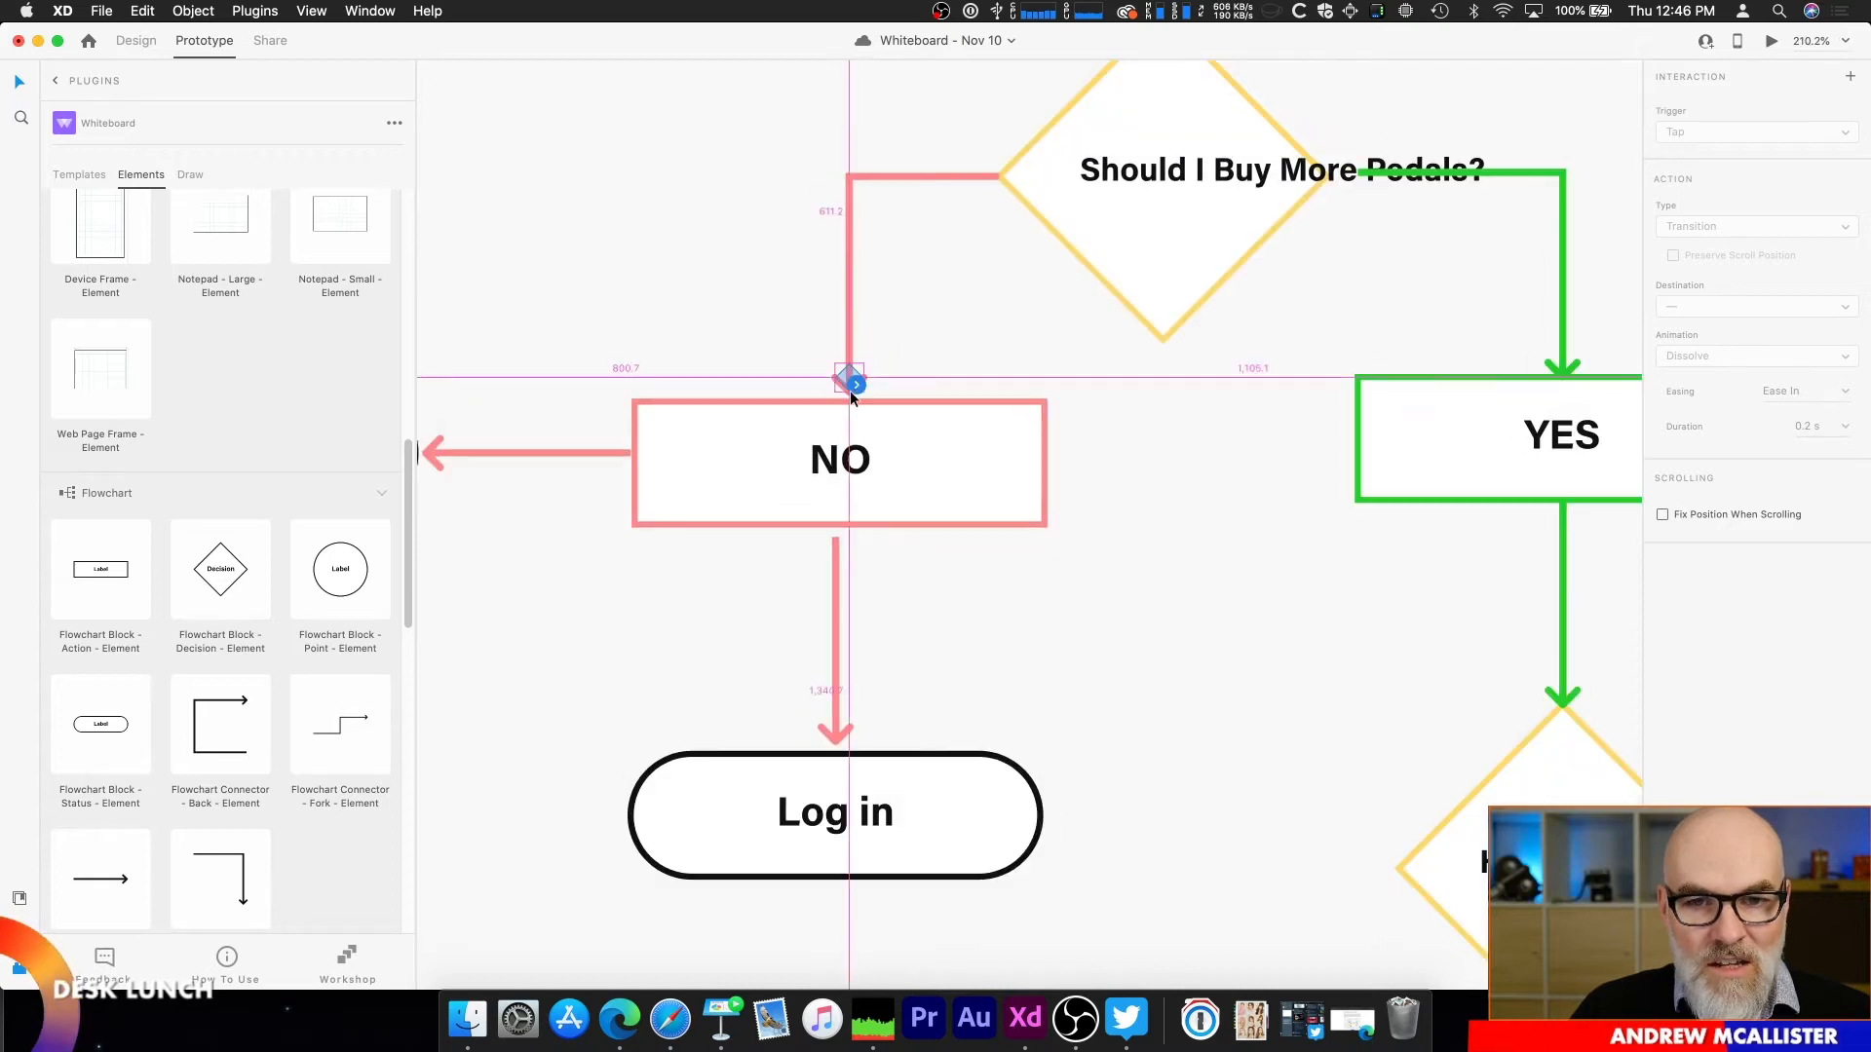
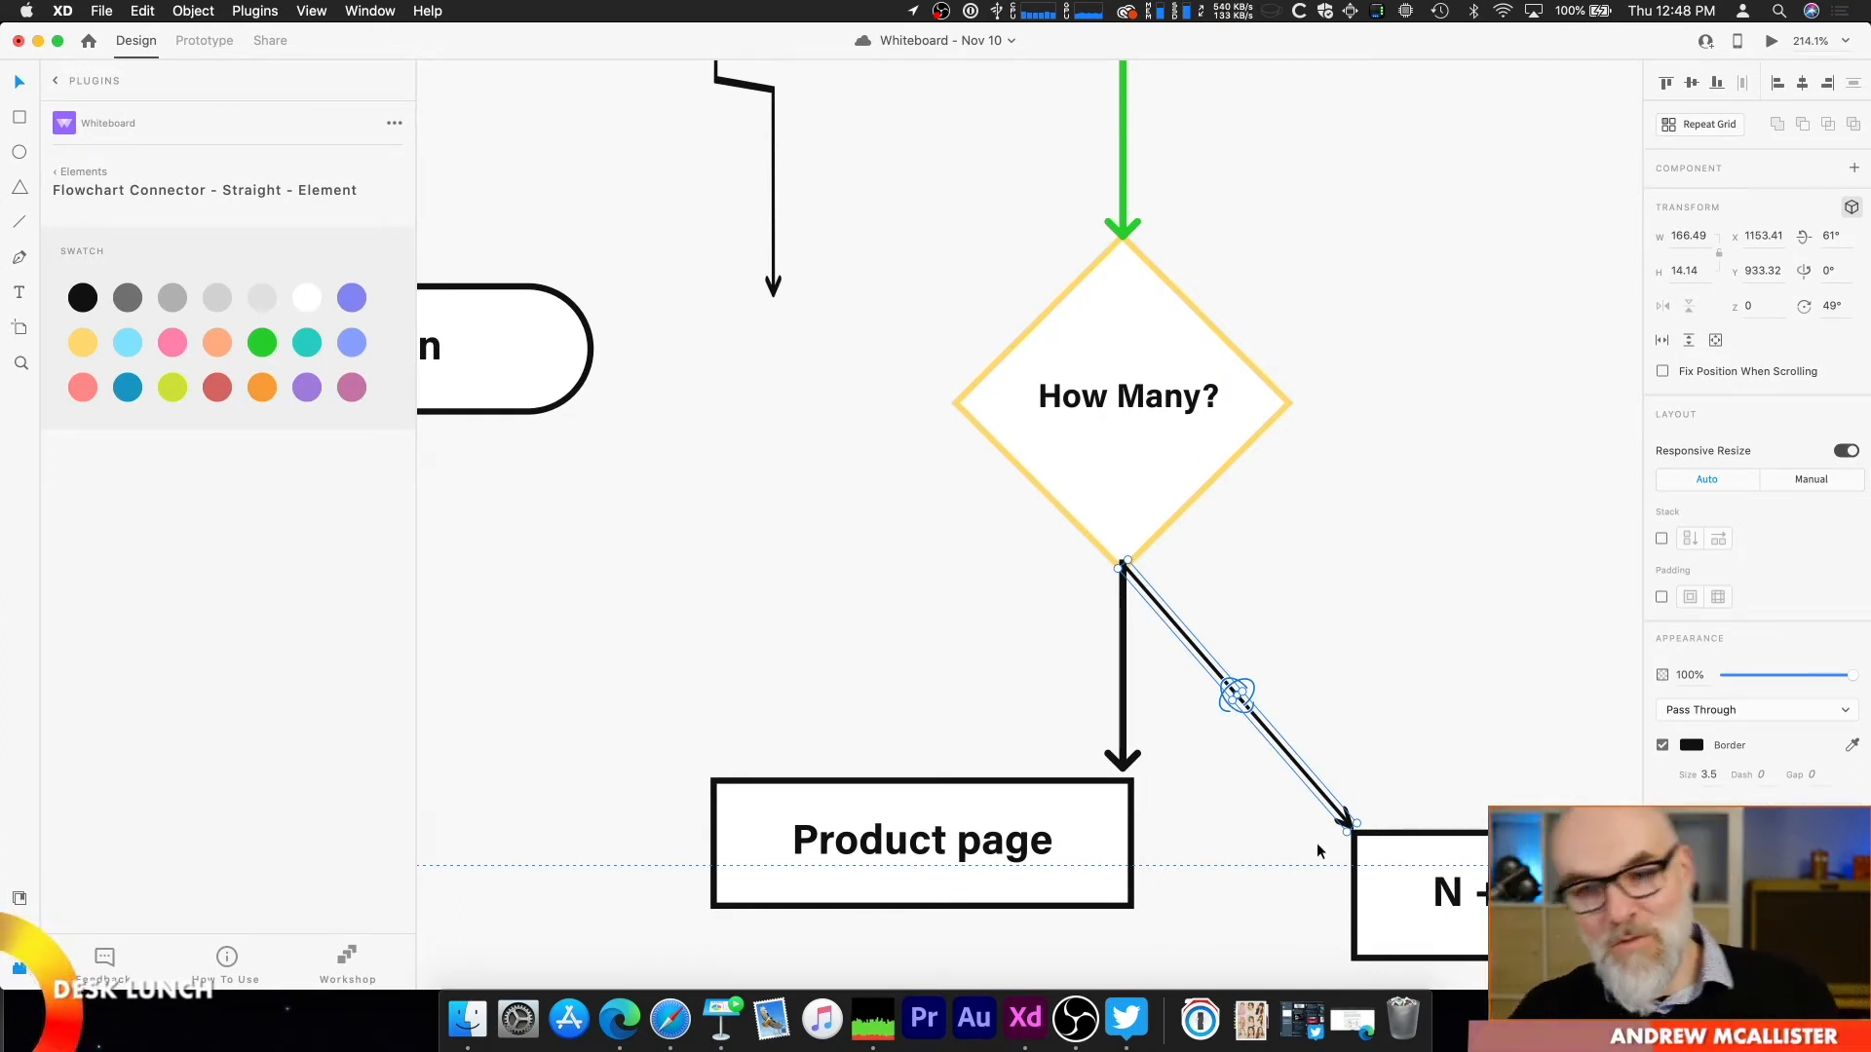
Step: Add a Flowchart Block - Decision element and place it in the empty area under the Flow Chart - Complex heading
{"action": "scroll", "coordinate": [1317, 851], "scroll_direction": "down", "scroll_amount": 8}
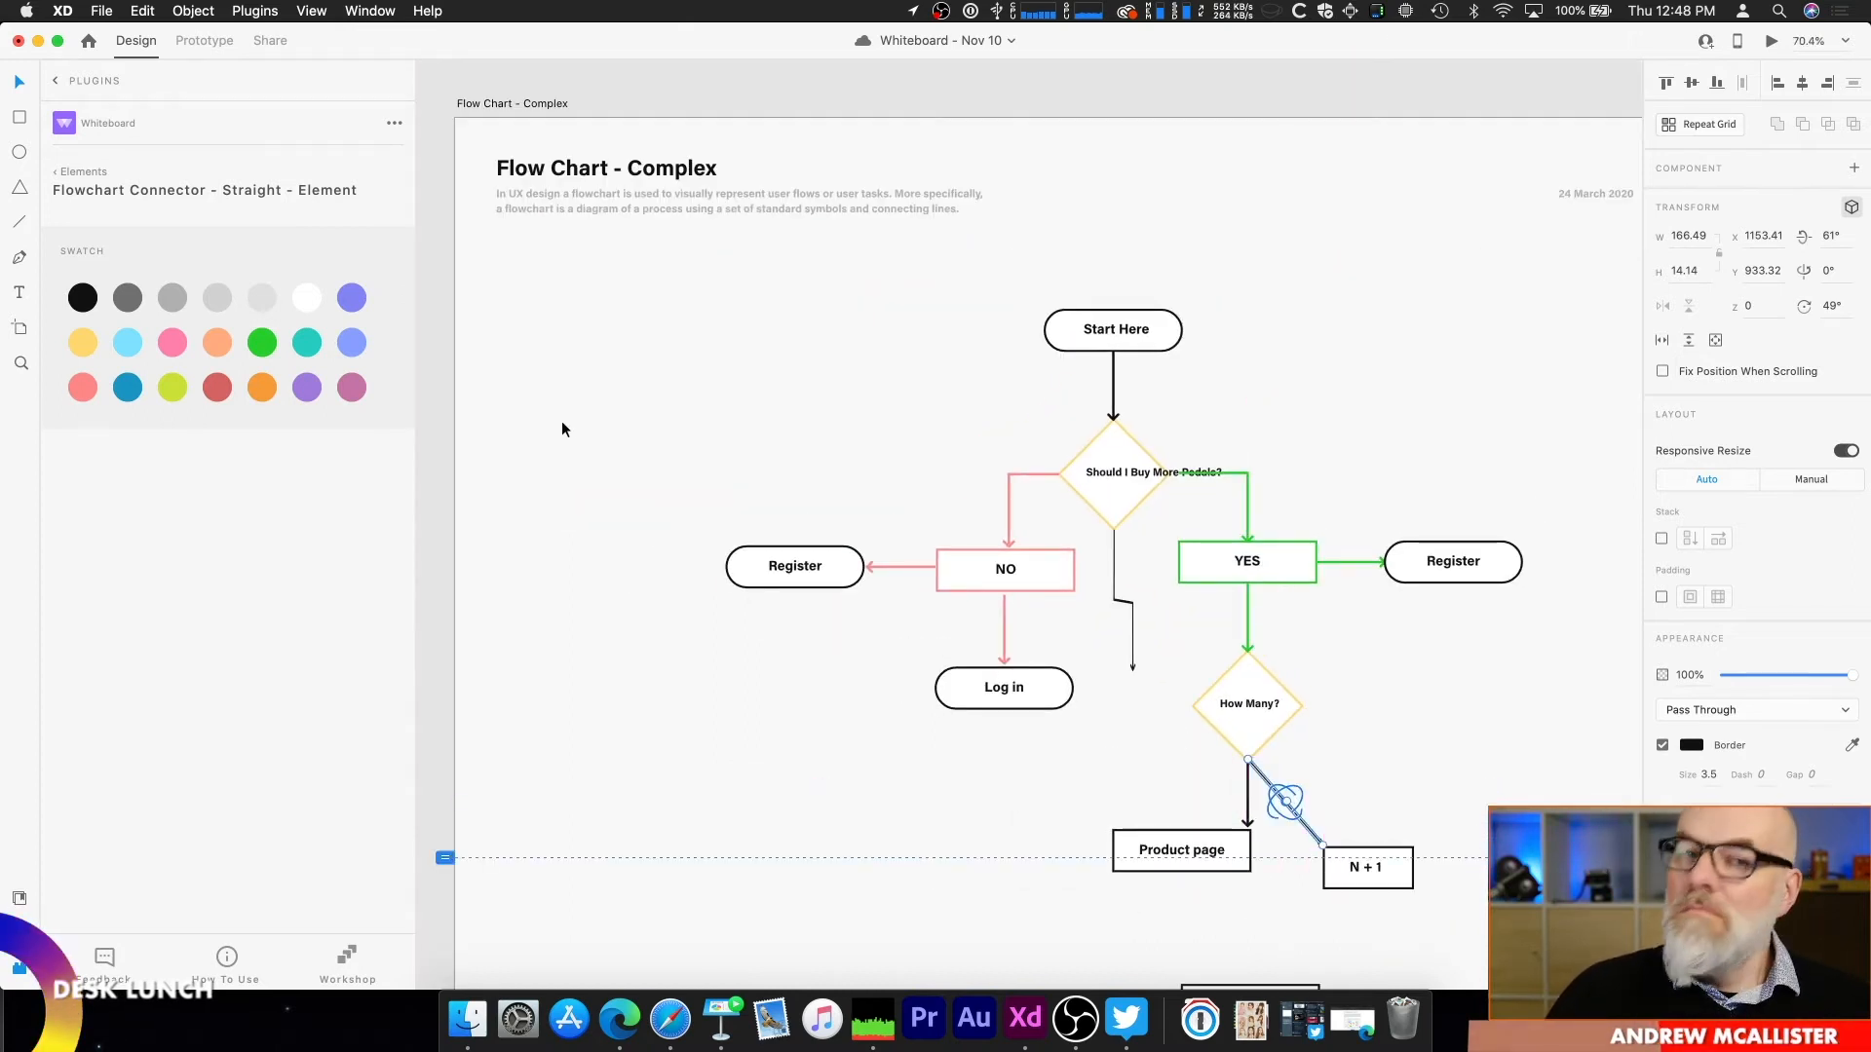
{"action": "left_click", "coordinate": [102, 172]}
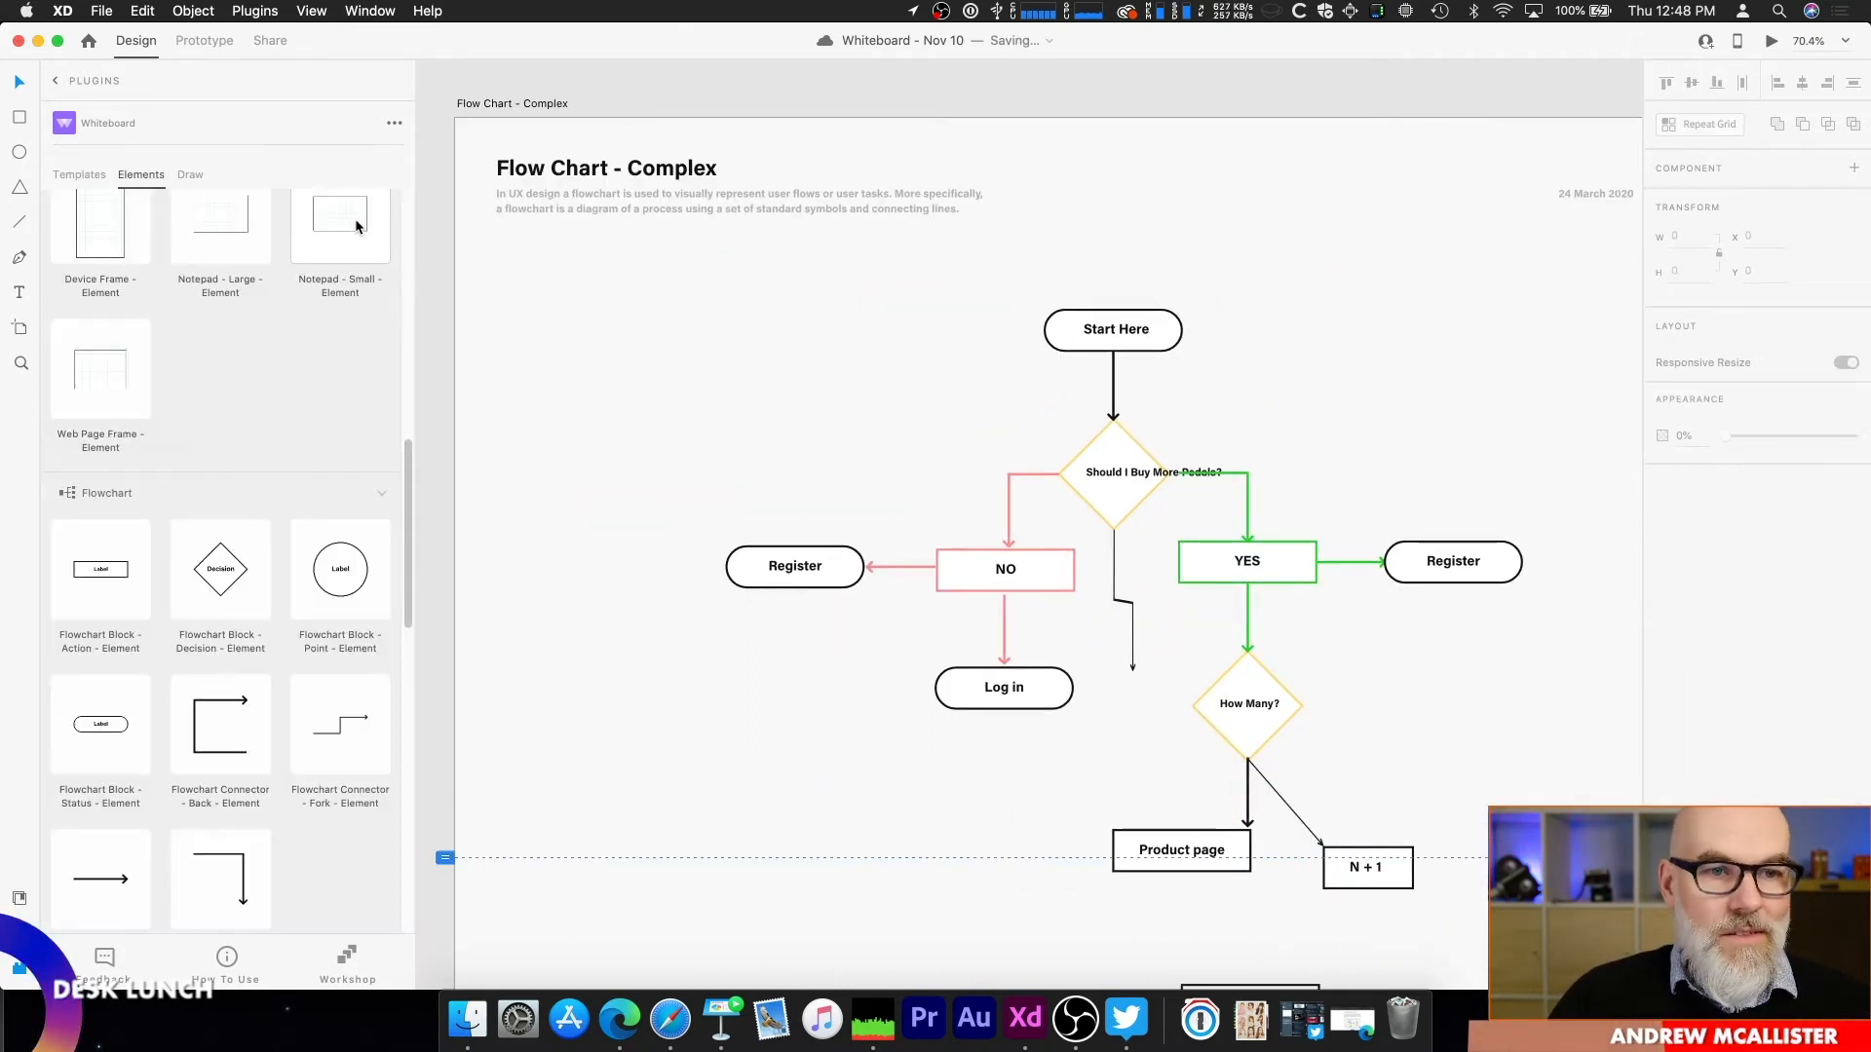
{"action": "scroll", "coordinate": [346, 435], "scroll_direction": "down", "scroll_amount": 5}
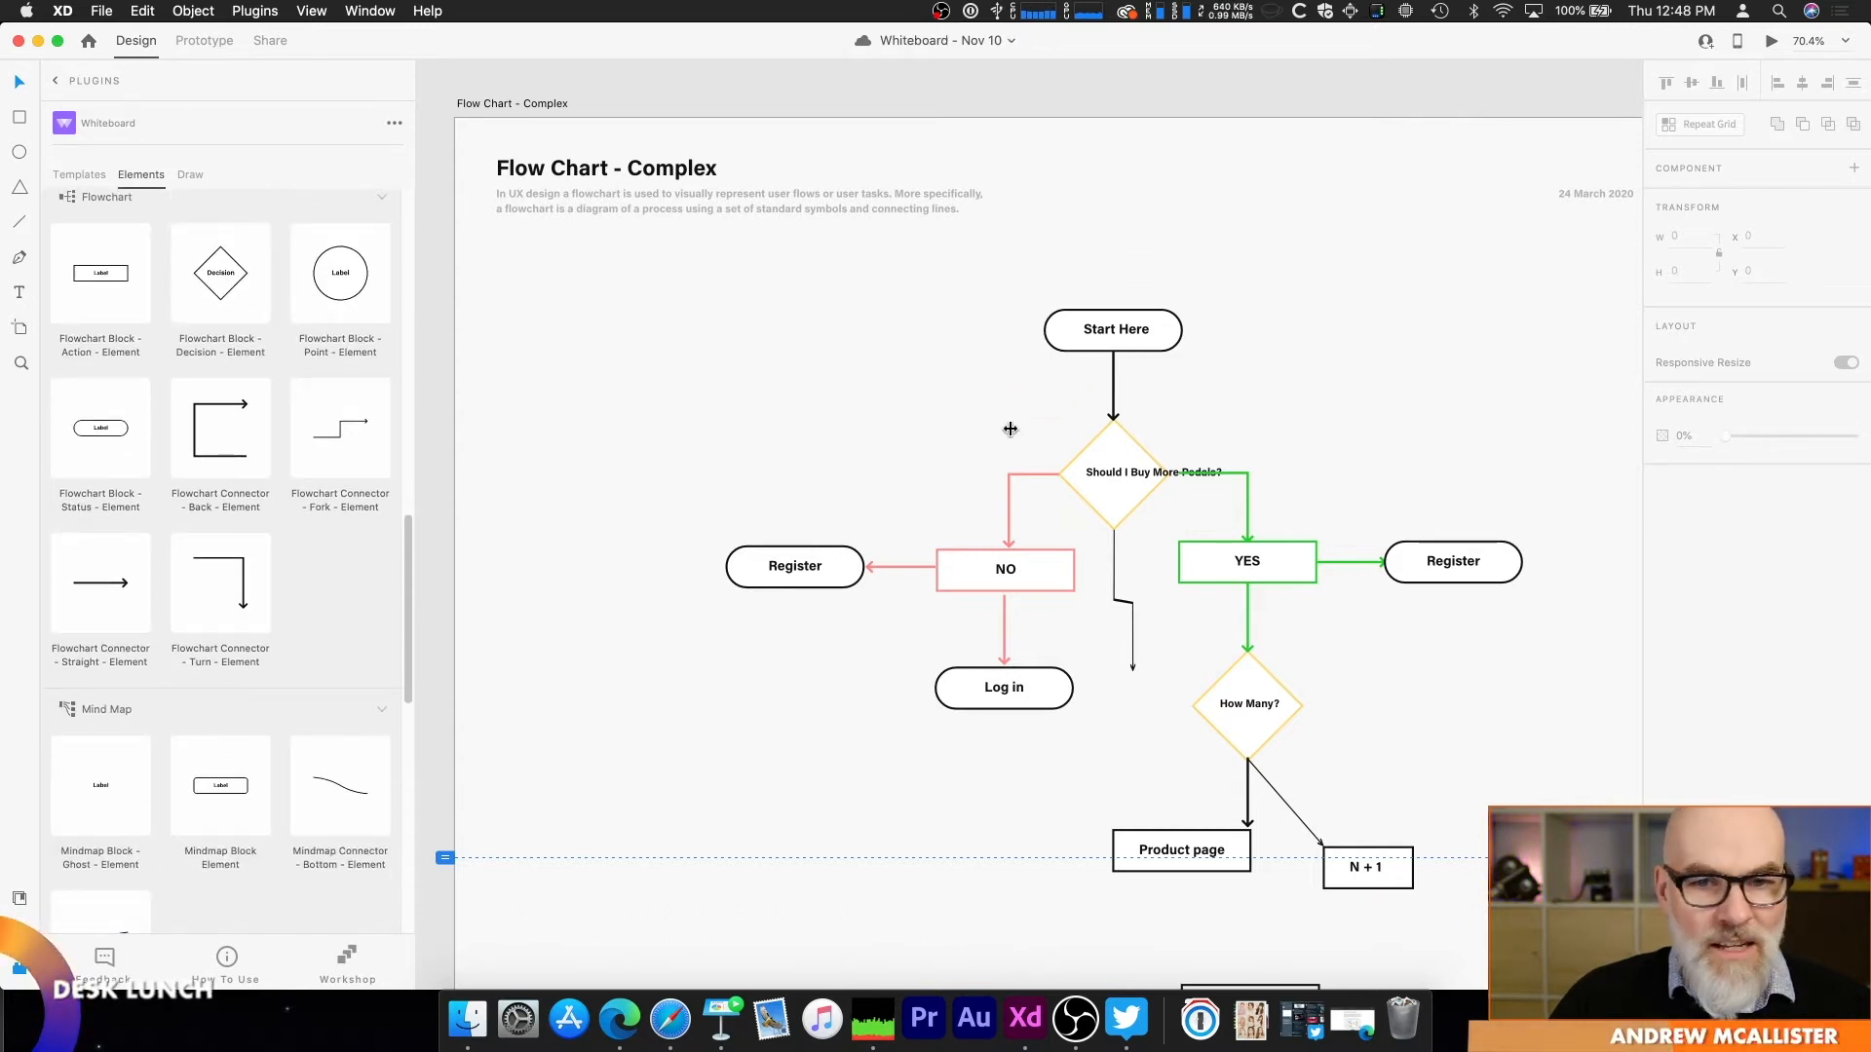
{"action": "left_click", "coordinate": [221, 275]}
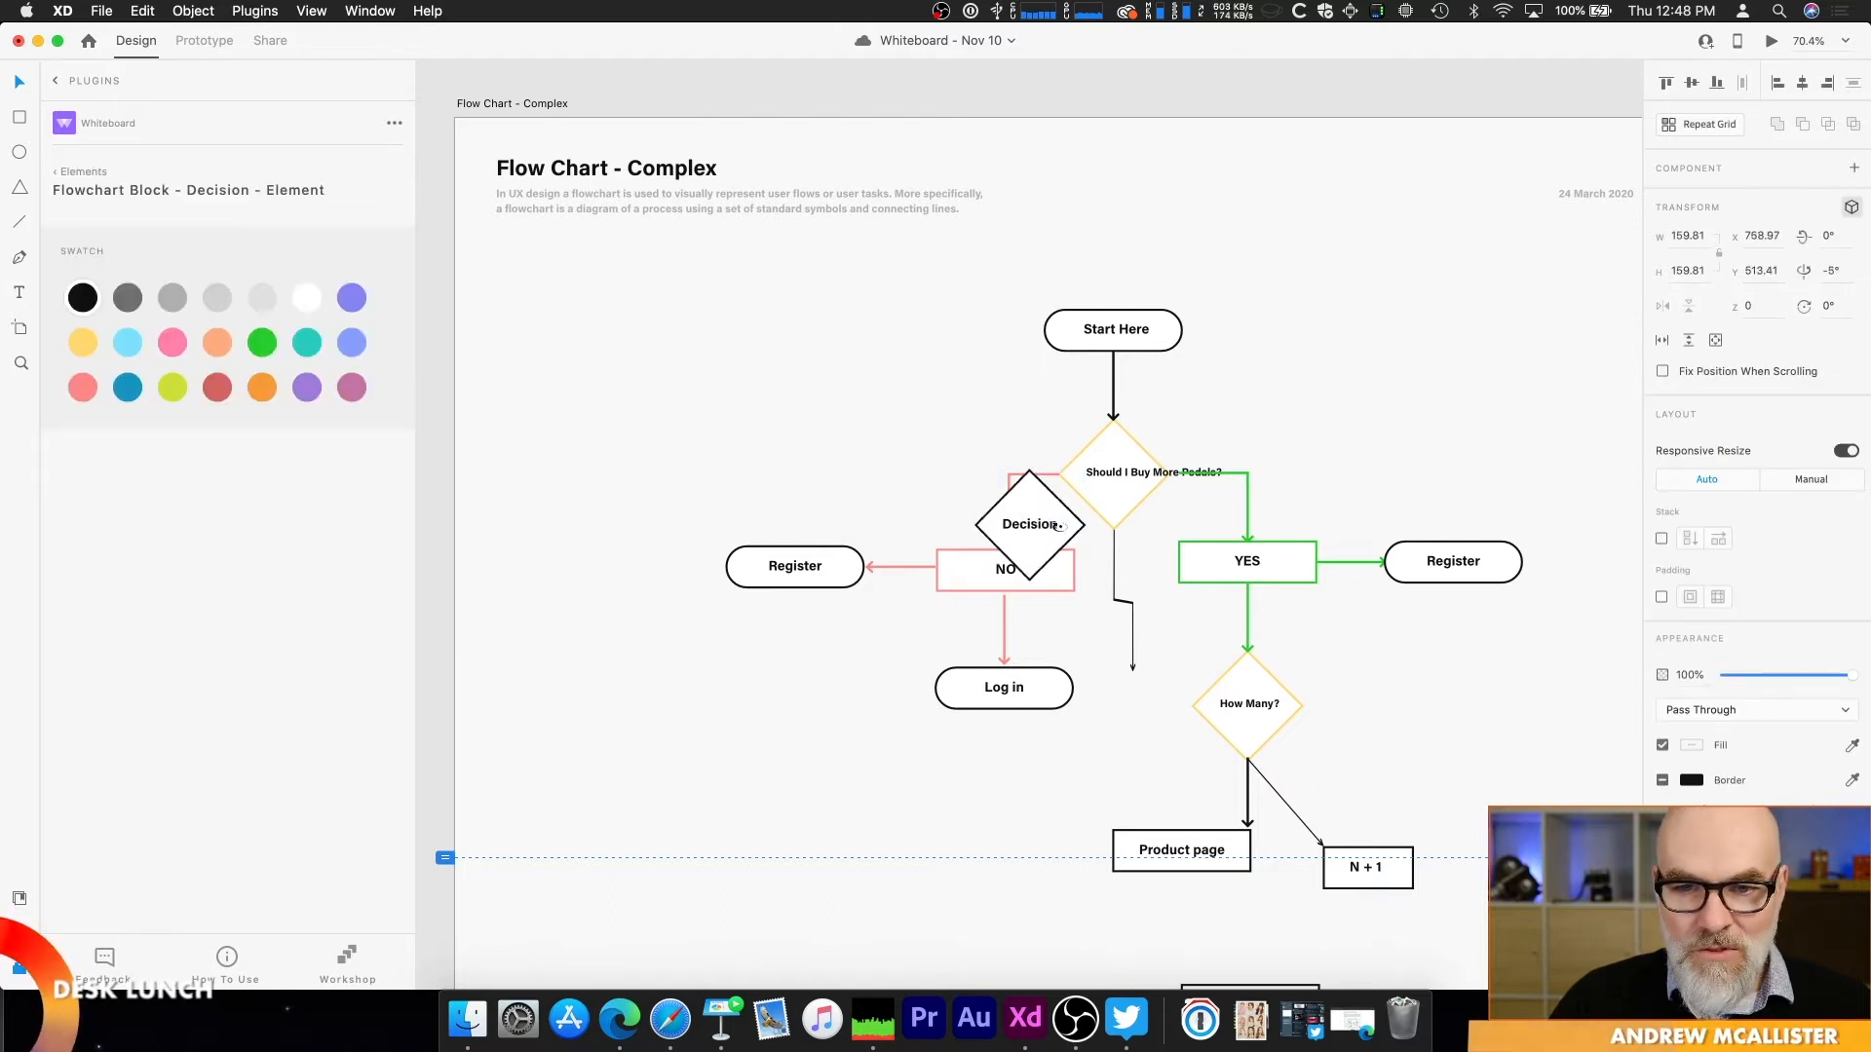
{"action": "left_click", "coordinate": [1851, 208]}
{"action": "left_click_drag", "start_coordinate": [1005, 495], "coordinate": [610, 301]}
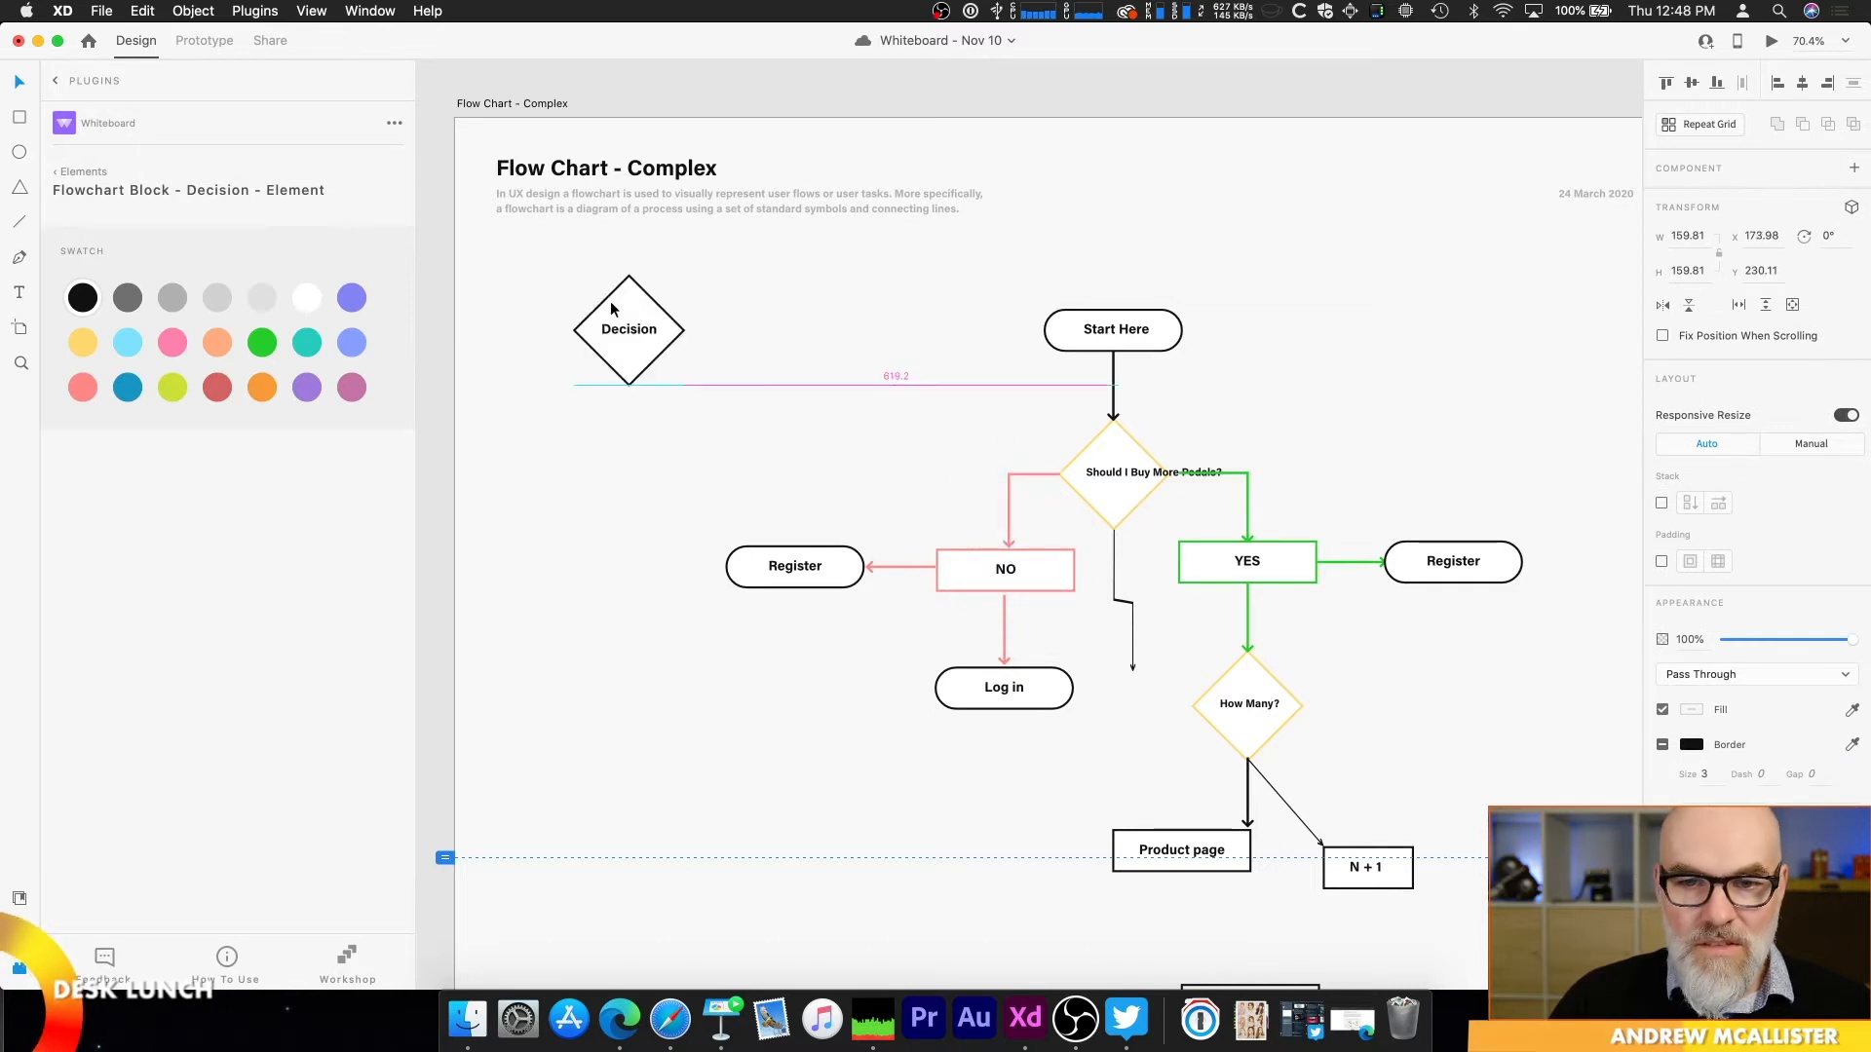
Step: Change the new decision block's text to "A very complicated decision"
{"action": "double_click", "coordinate": [625, 329]}
{"action": "double_click", "coordinate": [626, 329]}
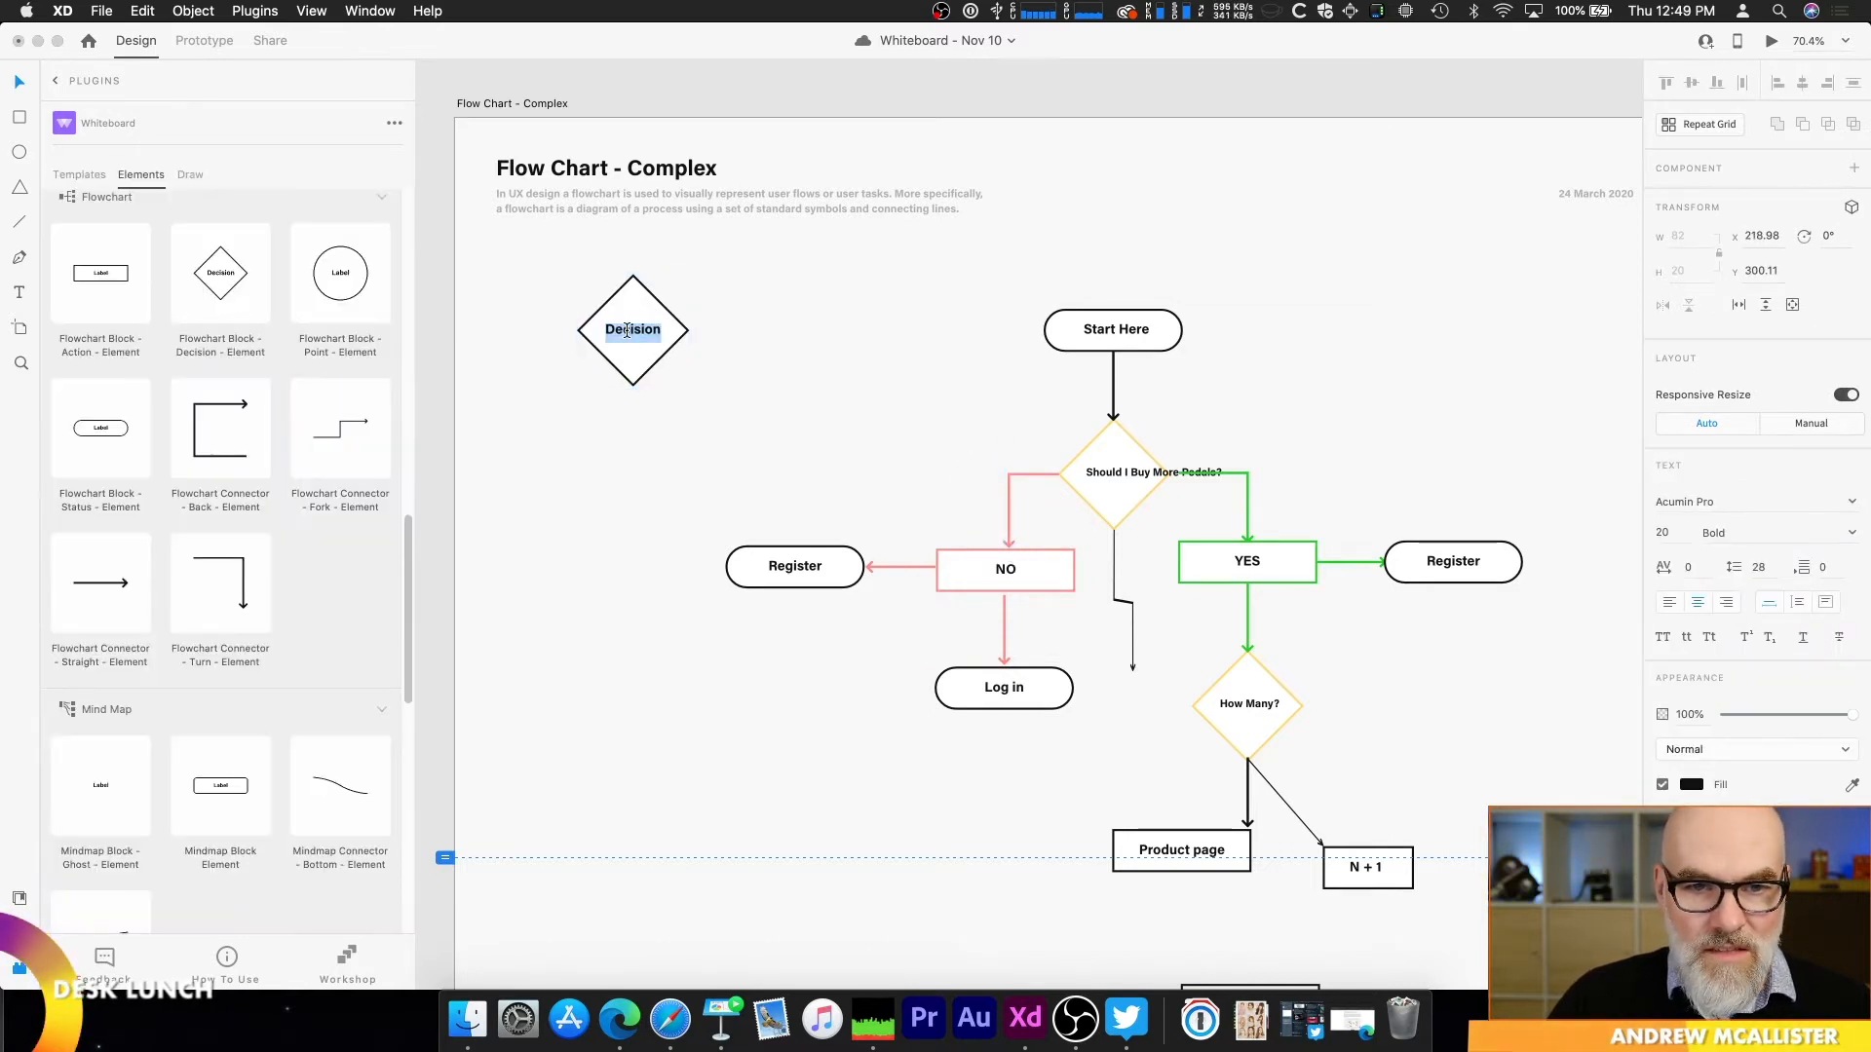
{"action": "type", "text": "A very co"}
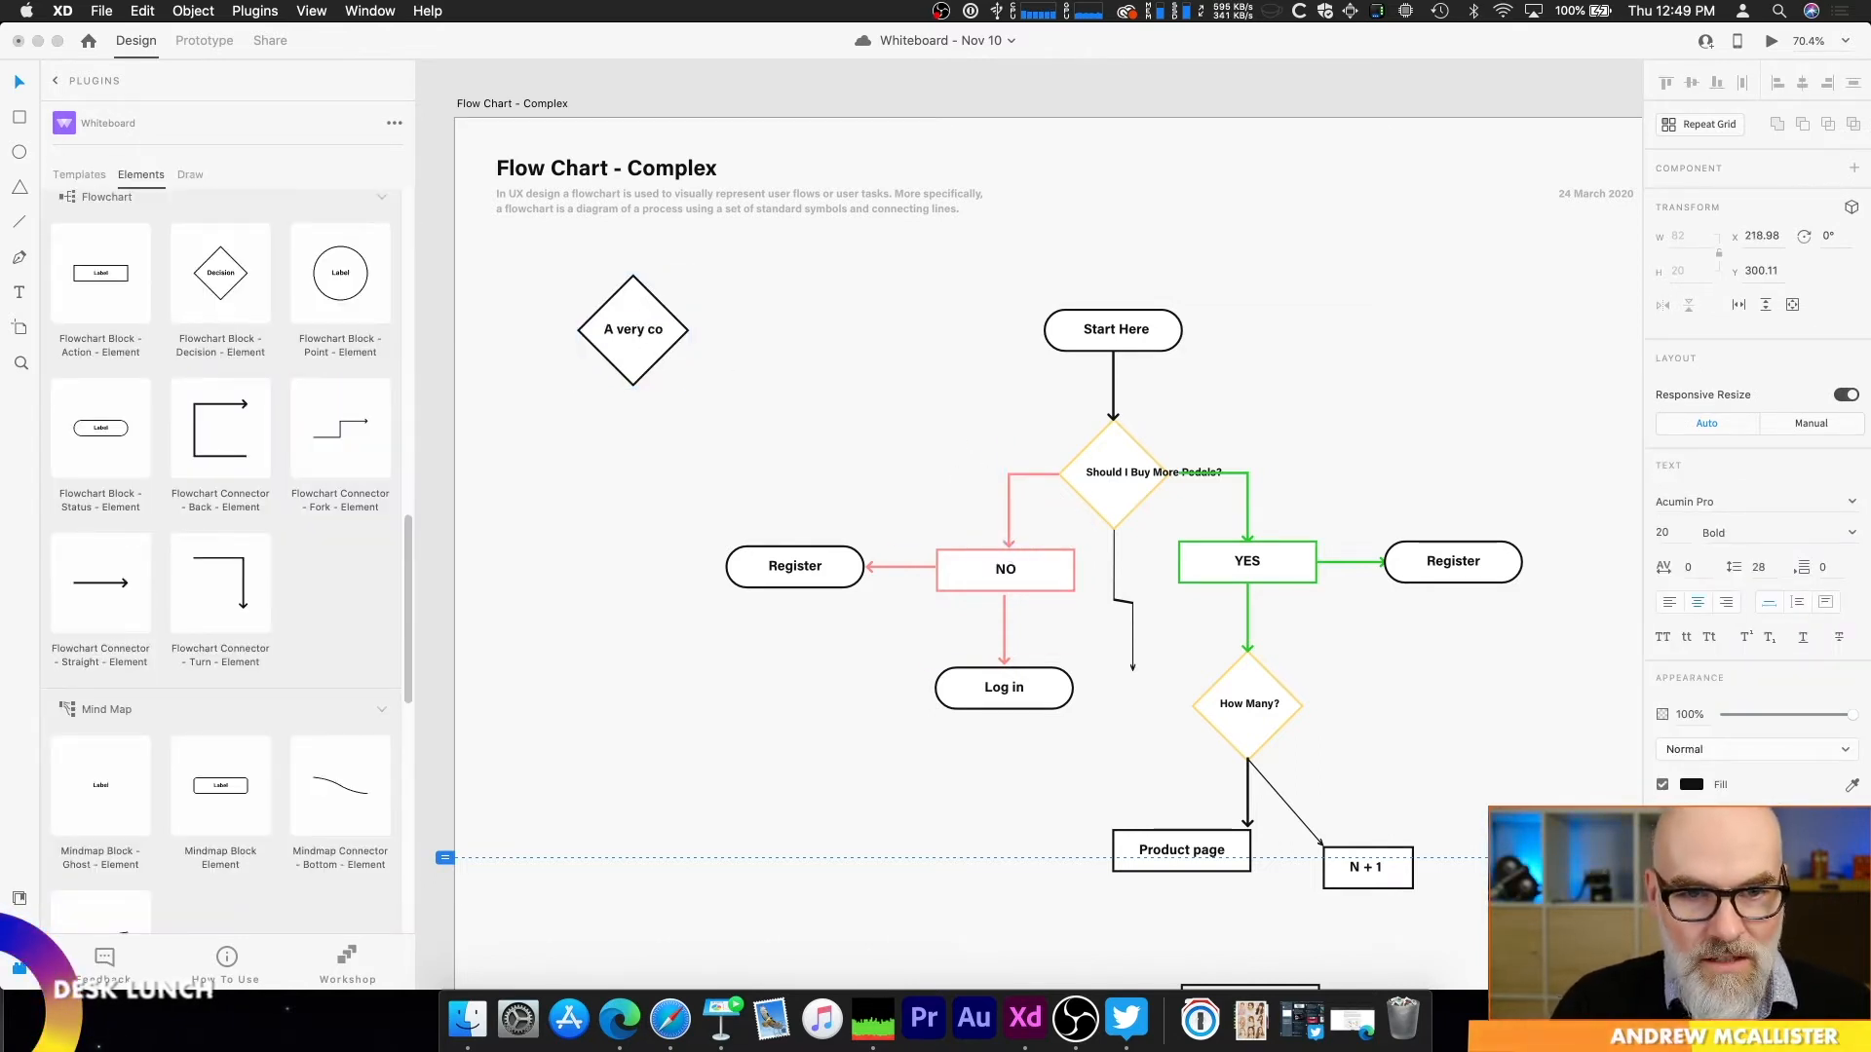
{"action": "type", "text": "mplicated decisio"}
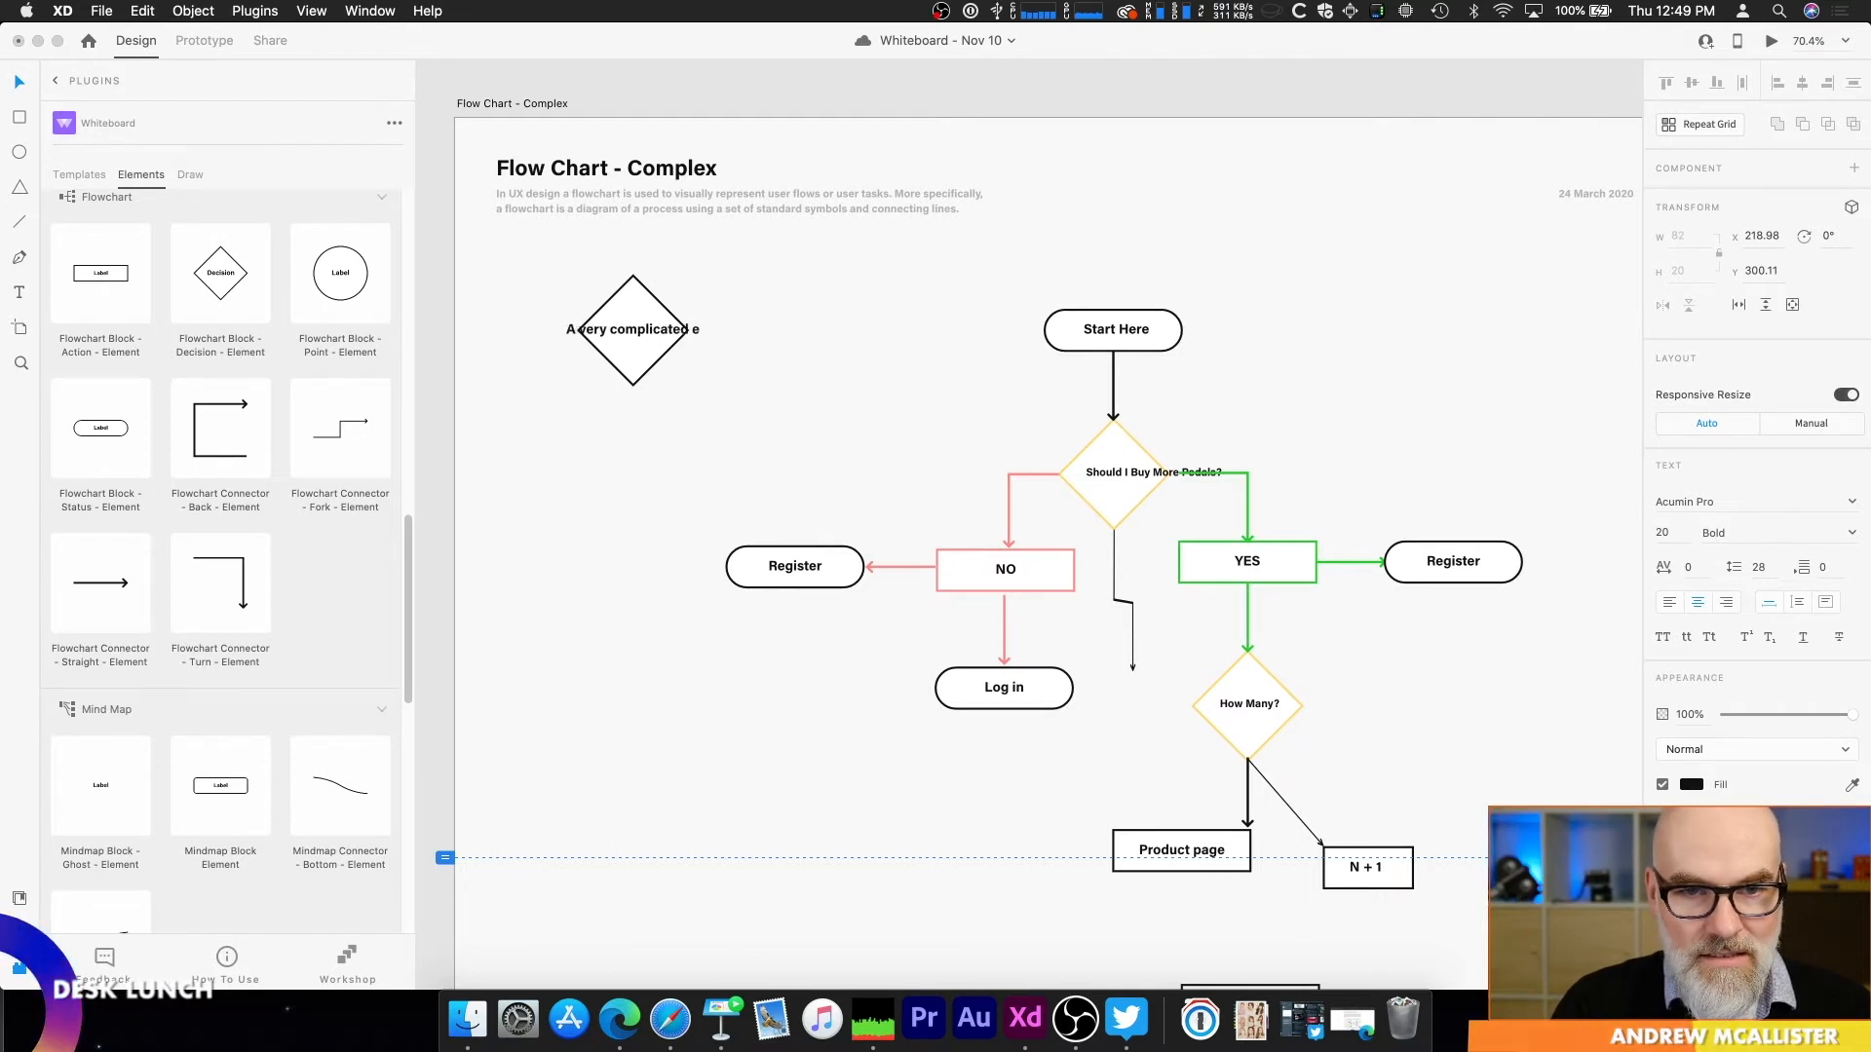
{"action": "type", "text": "n"}
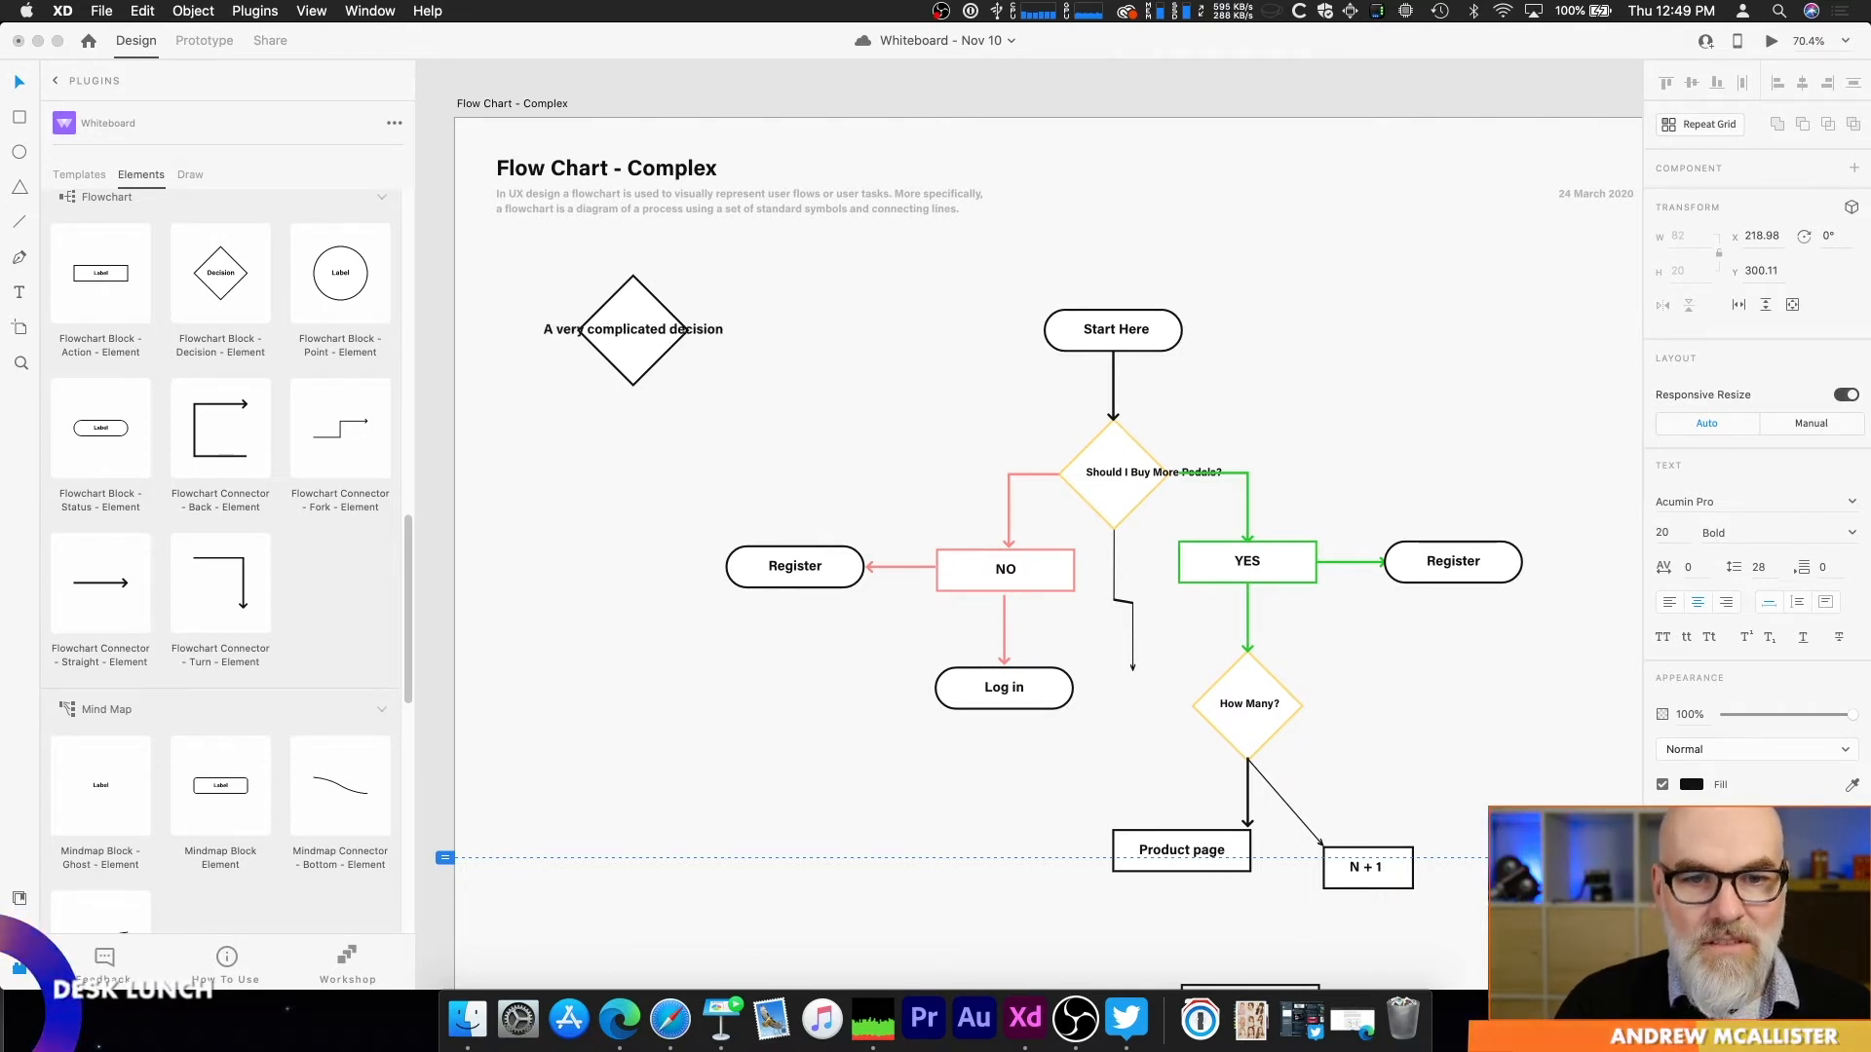
{"action": "key", "text": "Escape"}
{"action": "left_click", "coordinate": [757, 305]}
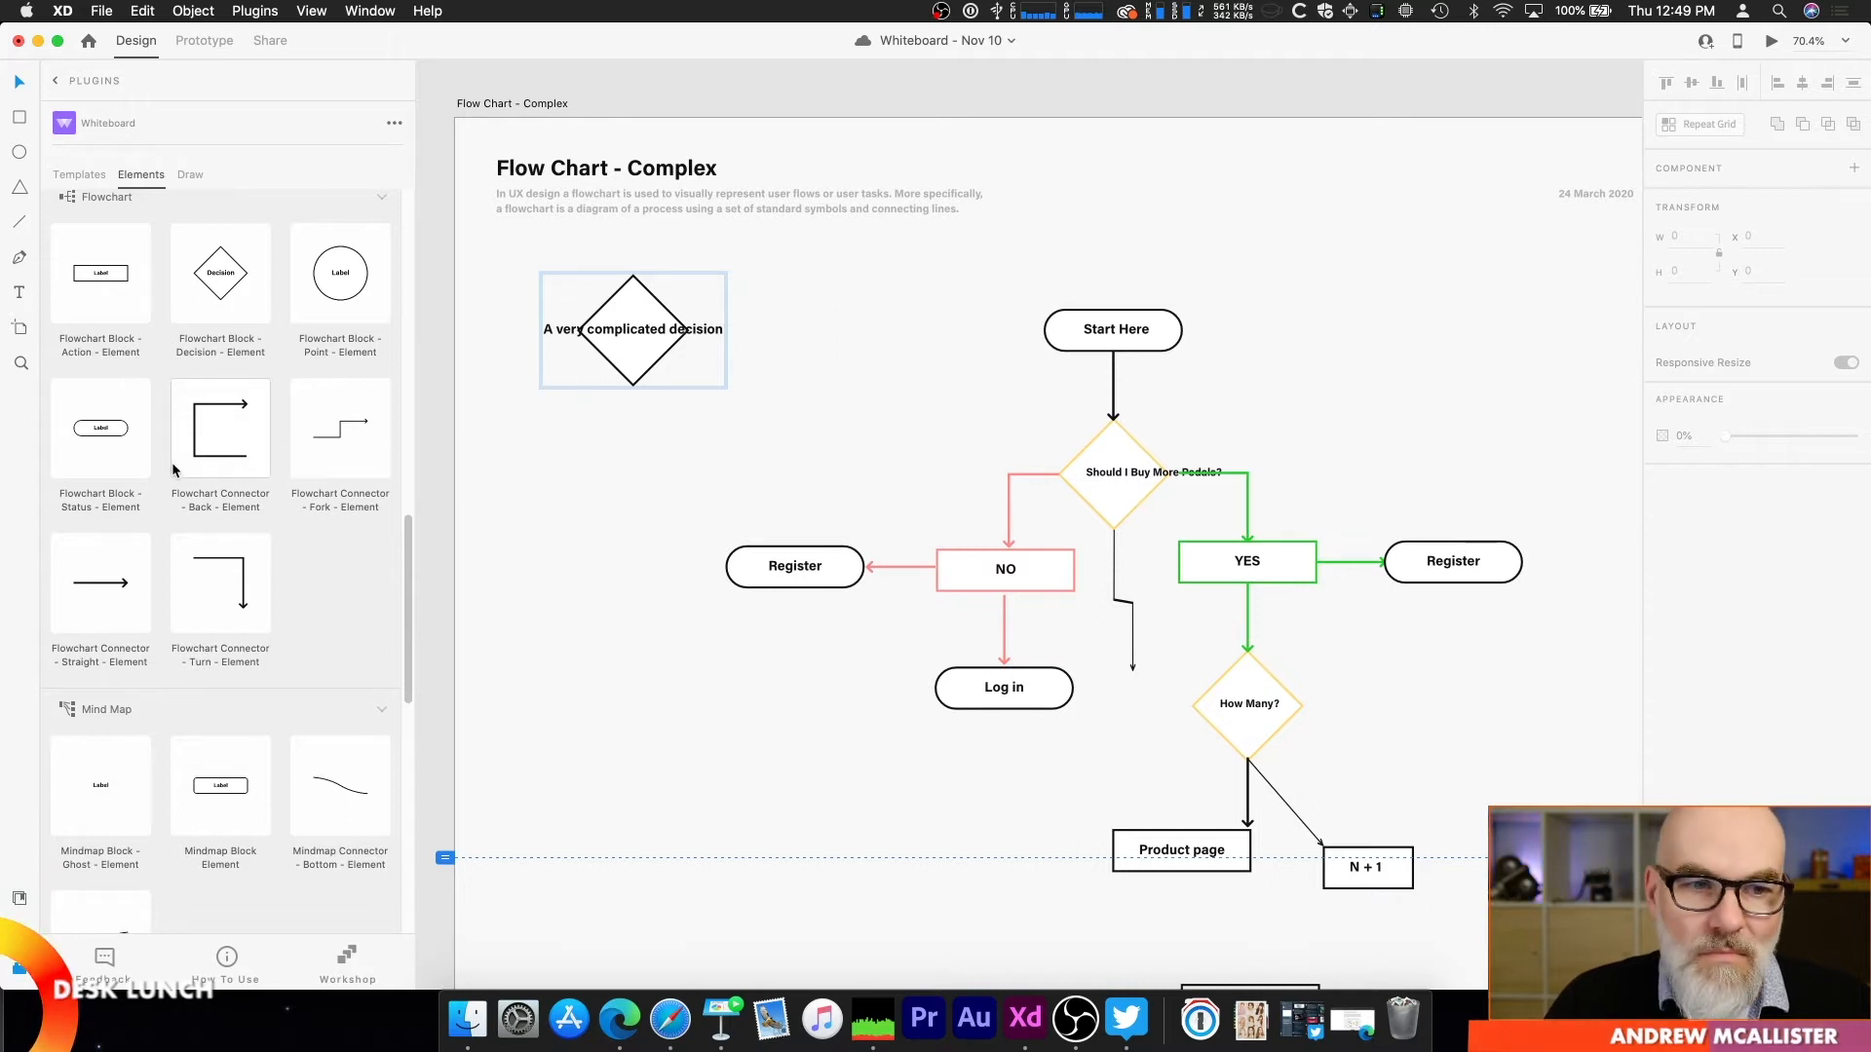
Step: On the Mind Map artboard, move the XD Mind Map block to the shared connector junction and fit the teal connector between it and Business Requirements
{"action": "scroll", "coordinate": [327, 639], "scroll_direction": "down", "scroll_amount": 5}
{"action": "scroll", "coordinate": [327, 639], "scroll_direction": "down", "scroll_amount": 2}
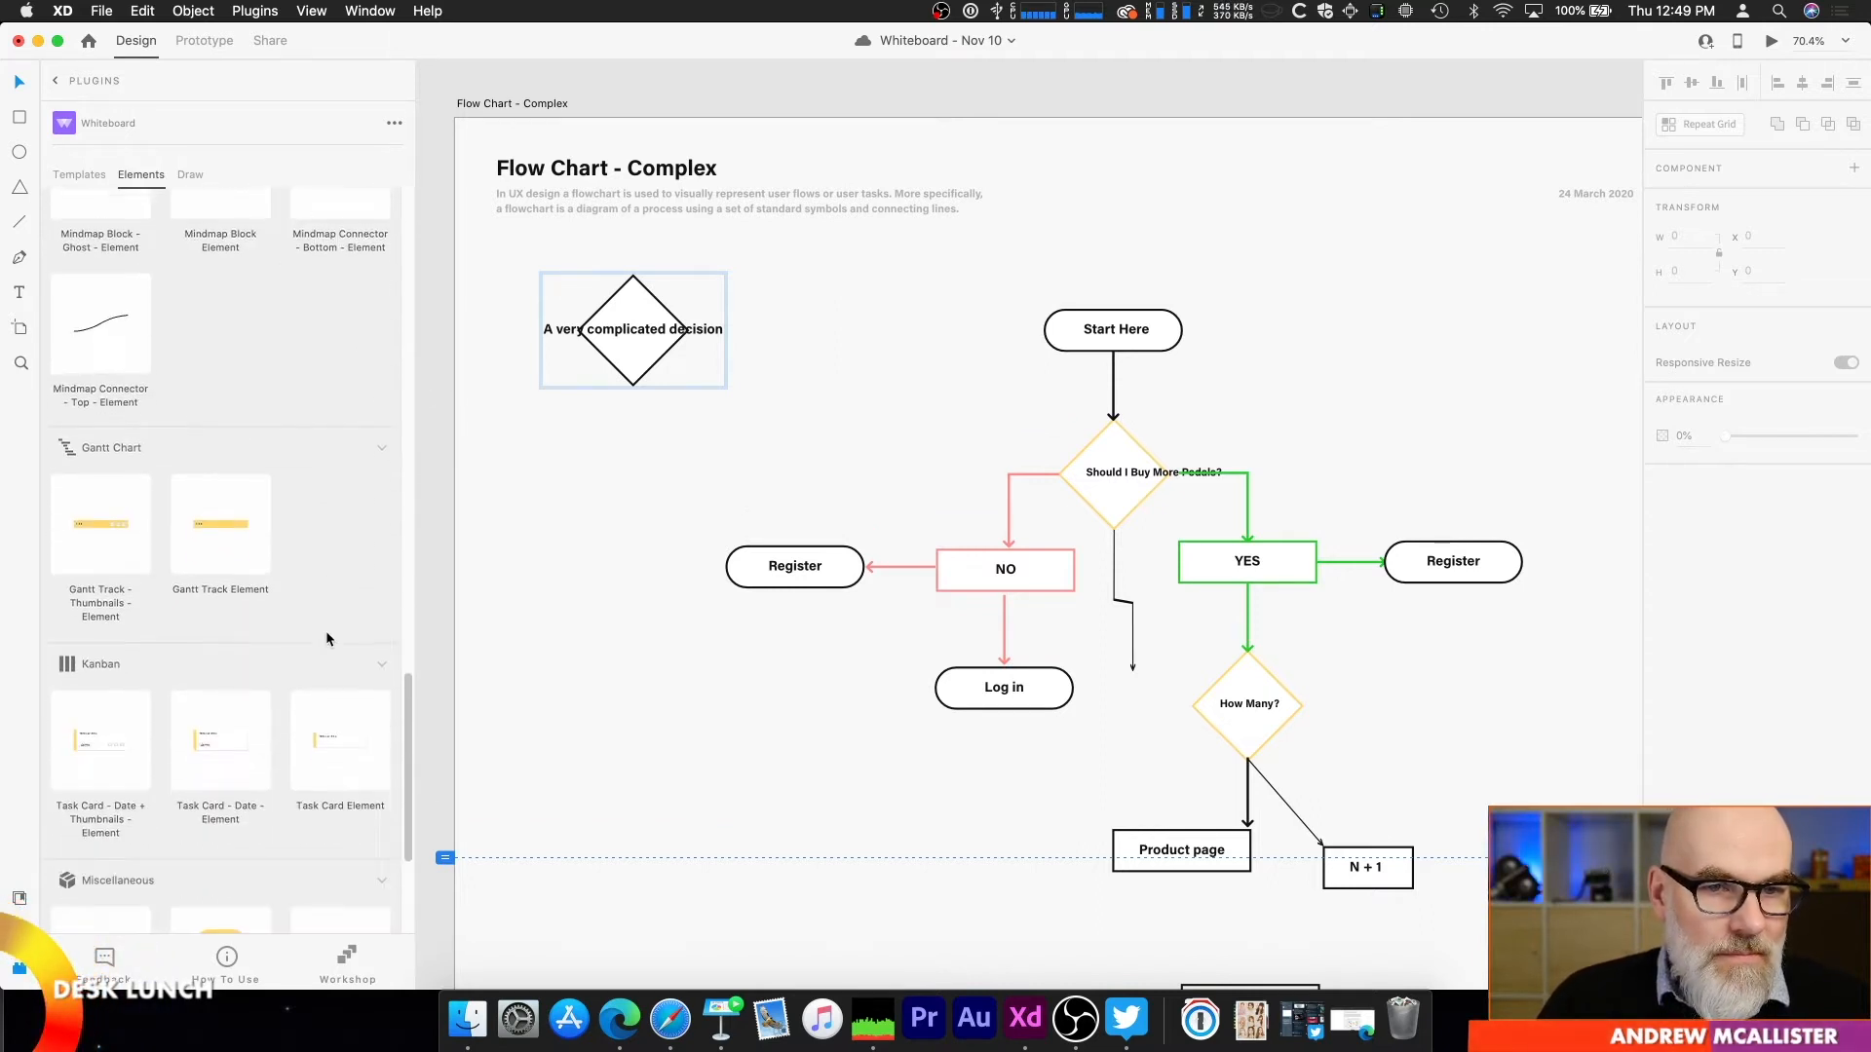
{"action": "scroll", "coordinate": [711, 520], "scroll_direction": "down", "scroll_amount": 3}
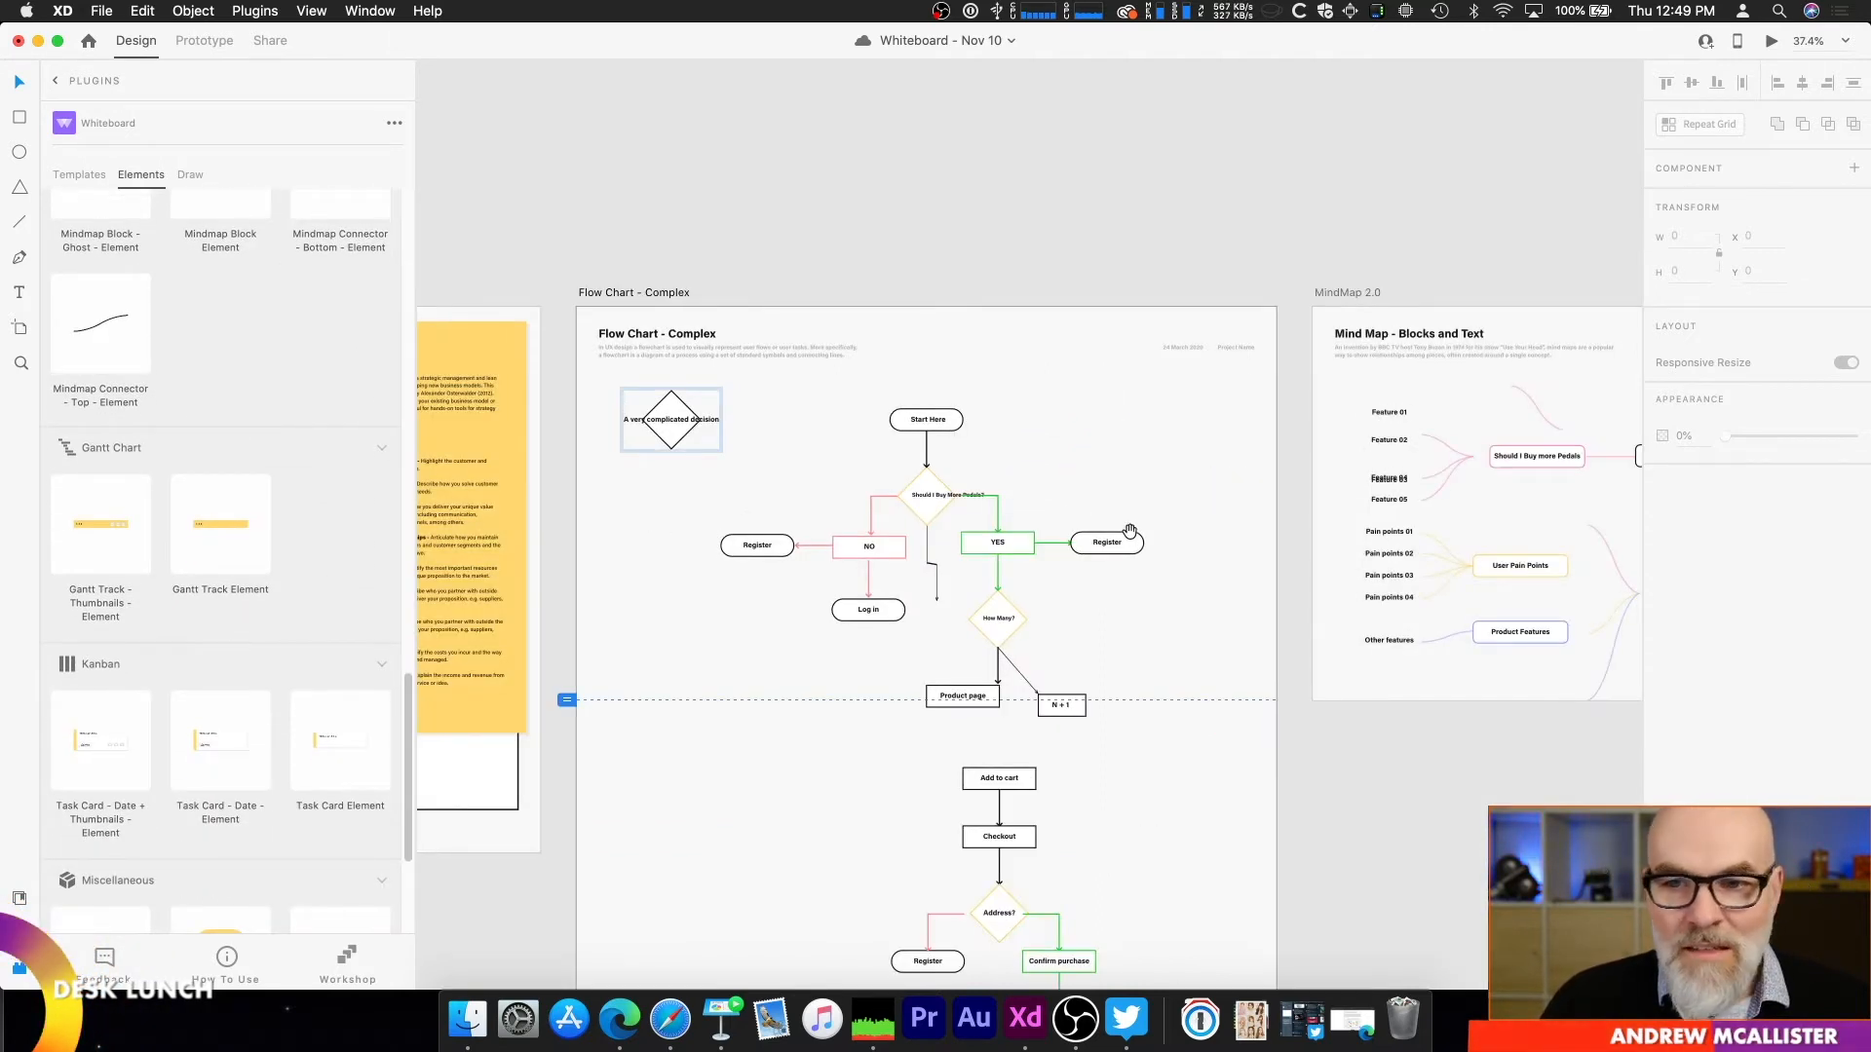
{"action": "left_click_drag", "start_coordinate": [1562, 622], "coordinate": [856, 651]}
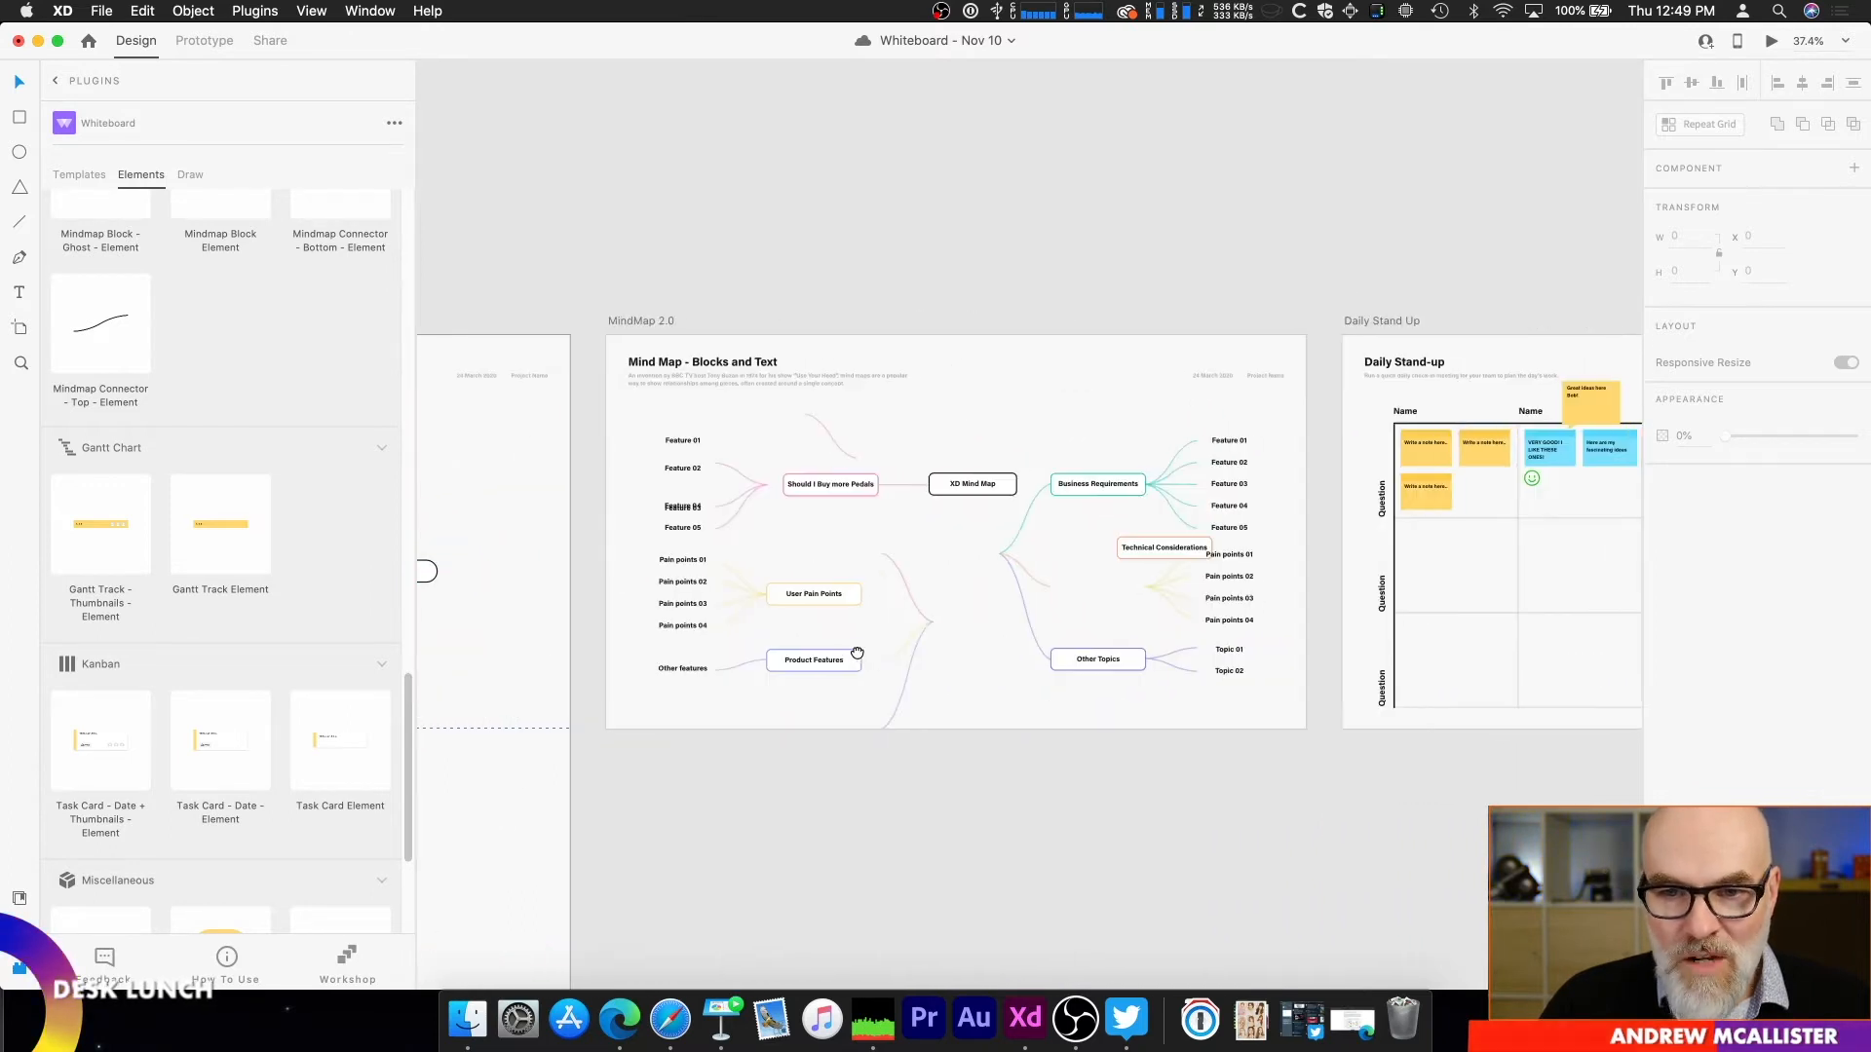
{"action": "scroll", "coordinate": [918, 618], "scroll_direction": "up", "scroll_amount": 4}
{"action": "scroll", "coordinate": [917, 620], "scroll_direction": "down", "scroll_amount": 3}
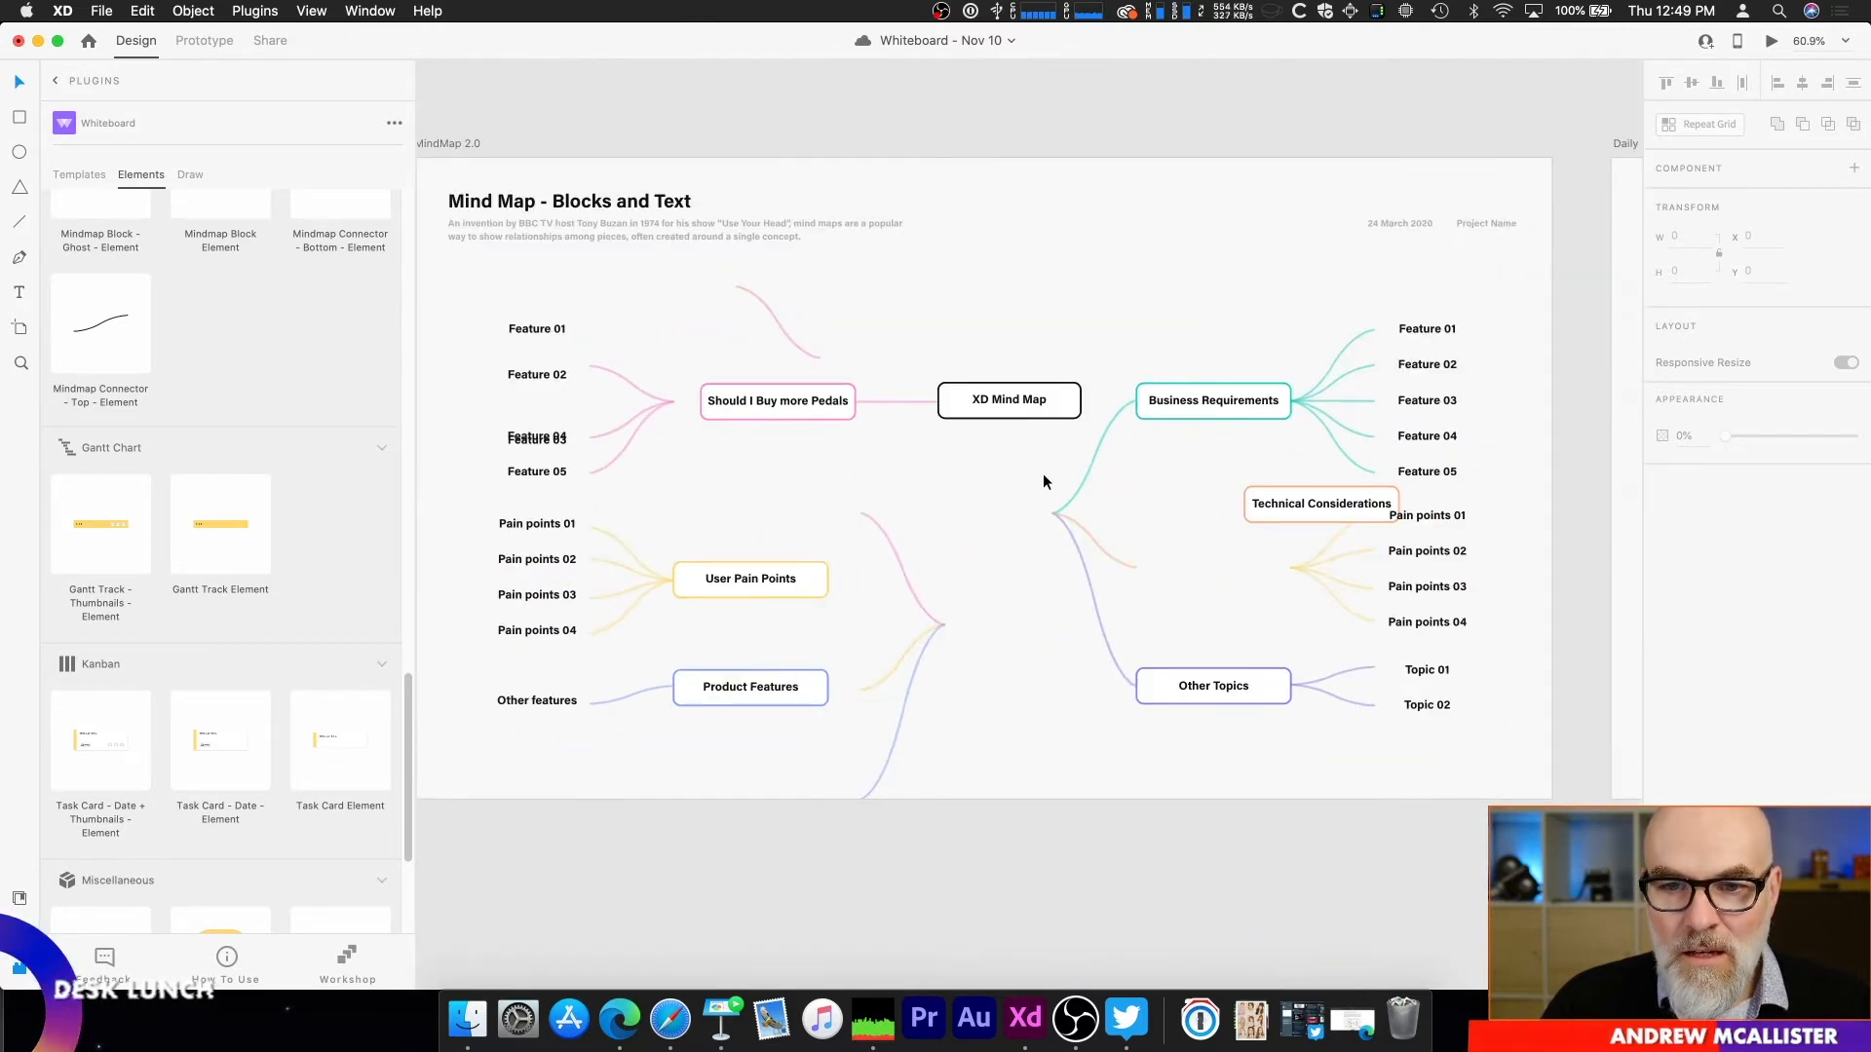
{"action": "scroll", "coordinate": [1014, 526], "scroll_direction": "up", "scroll_amount": 2}
{"action": "left_click_drag", "start_coordinate": [1001, 500], "coordinate": [1014, 632]}
{"action": "left_click", "coordinate": [1049, 581]}
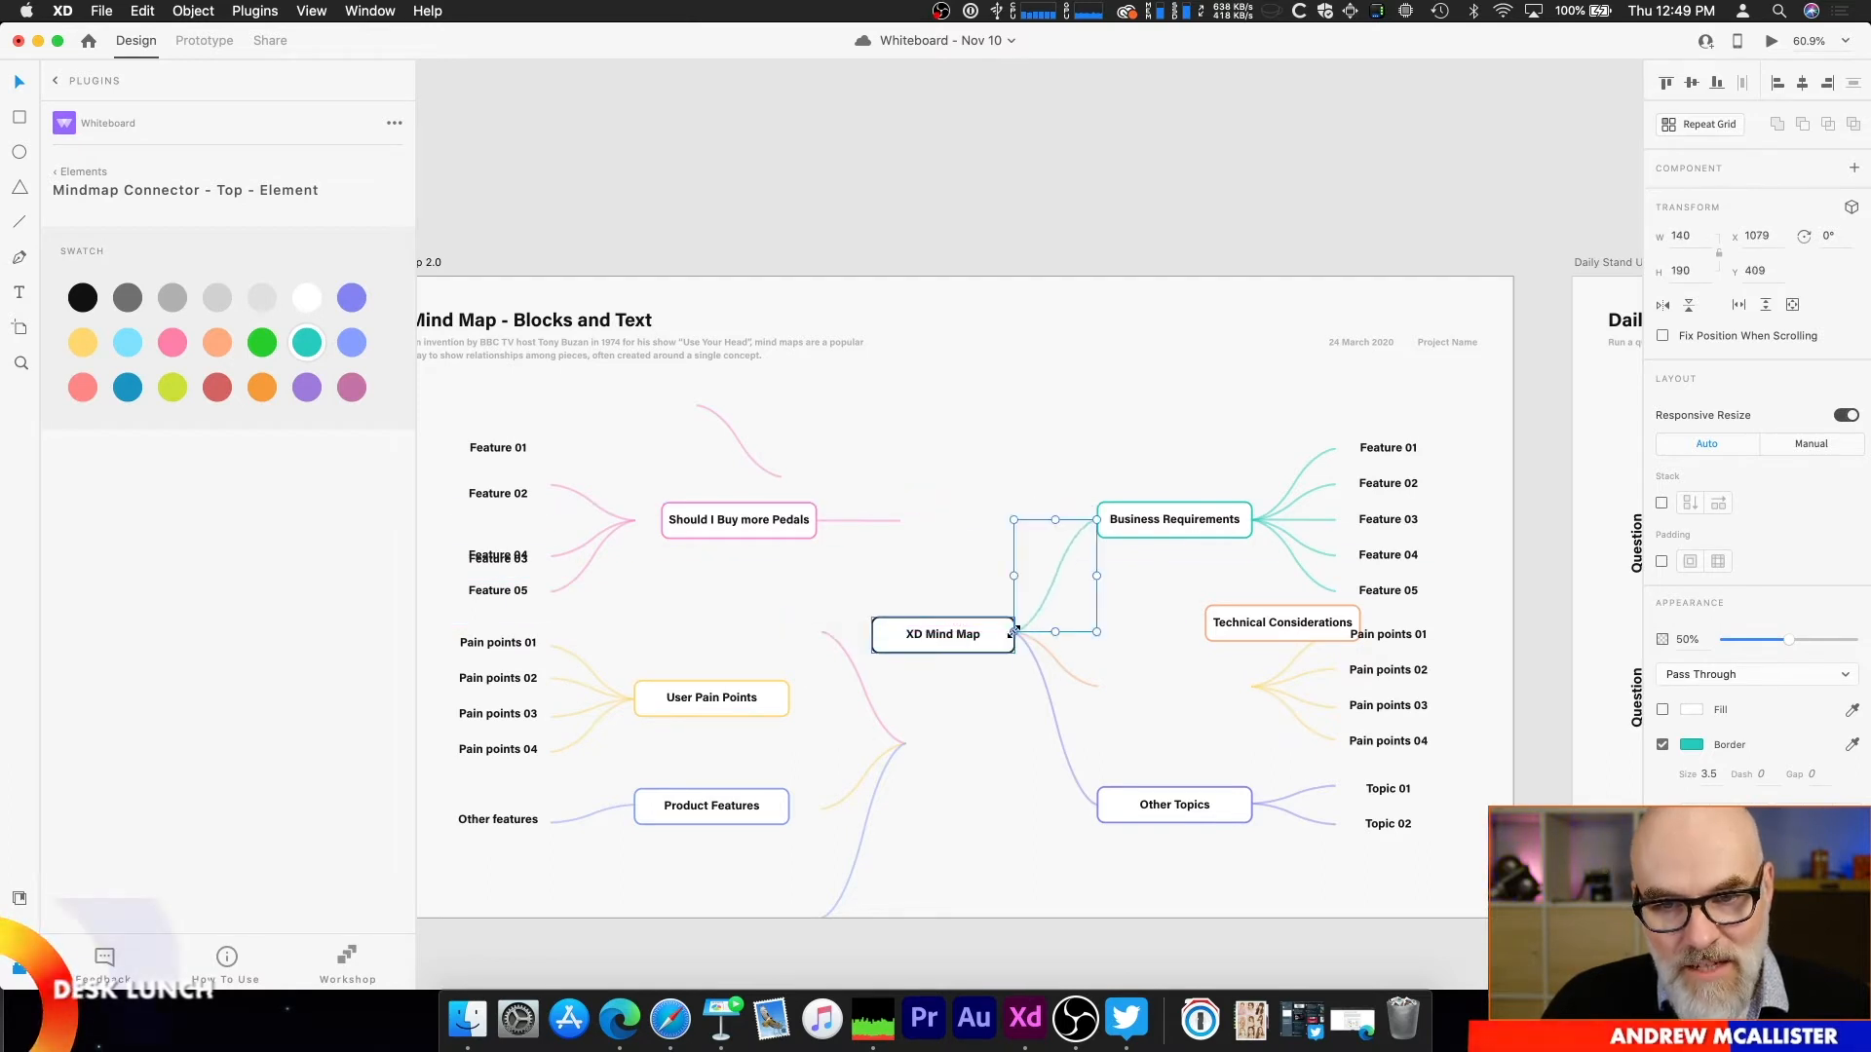
{"action": "left_click_drag", "start_coordinate": [1098, 518], "coordinate": [1097, 519]}
Step: Reposition the lower teal Business Requirements connector so it runs from Feature 04 down to the Technical Considerations block
{"action": "left_click", "coordinate": [1232, 520]}
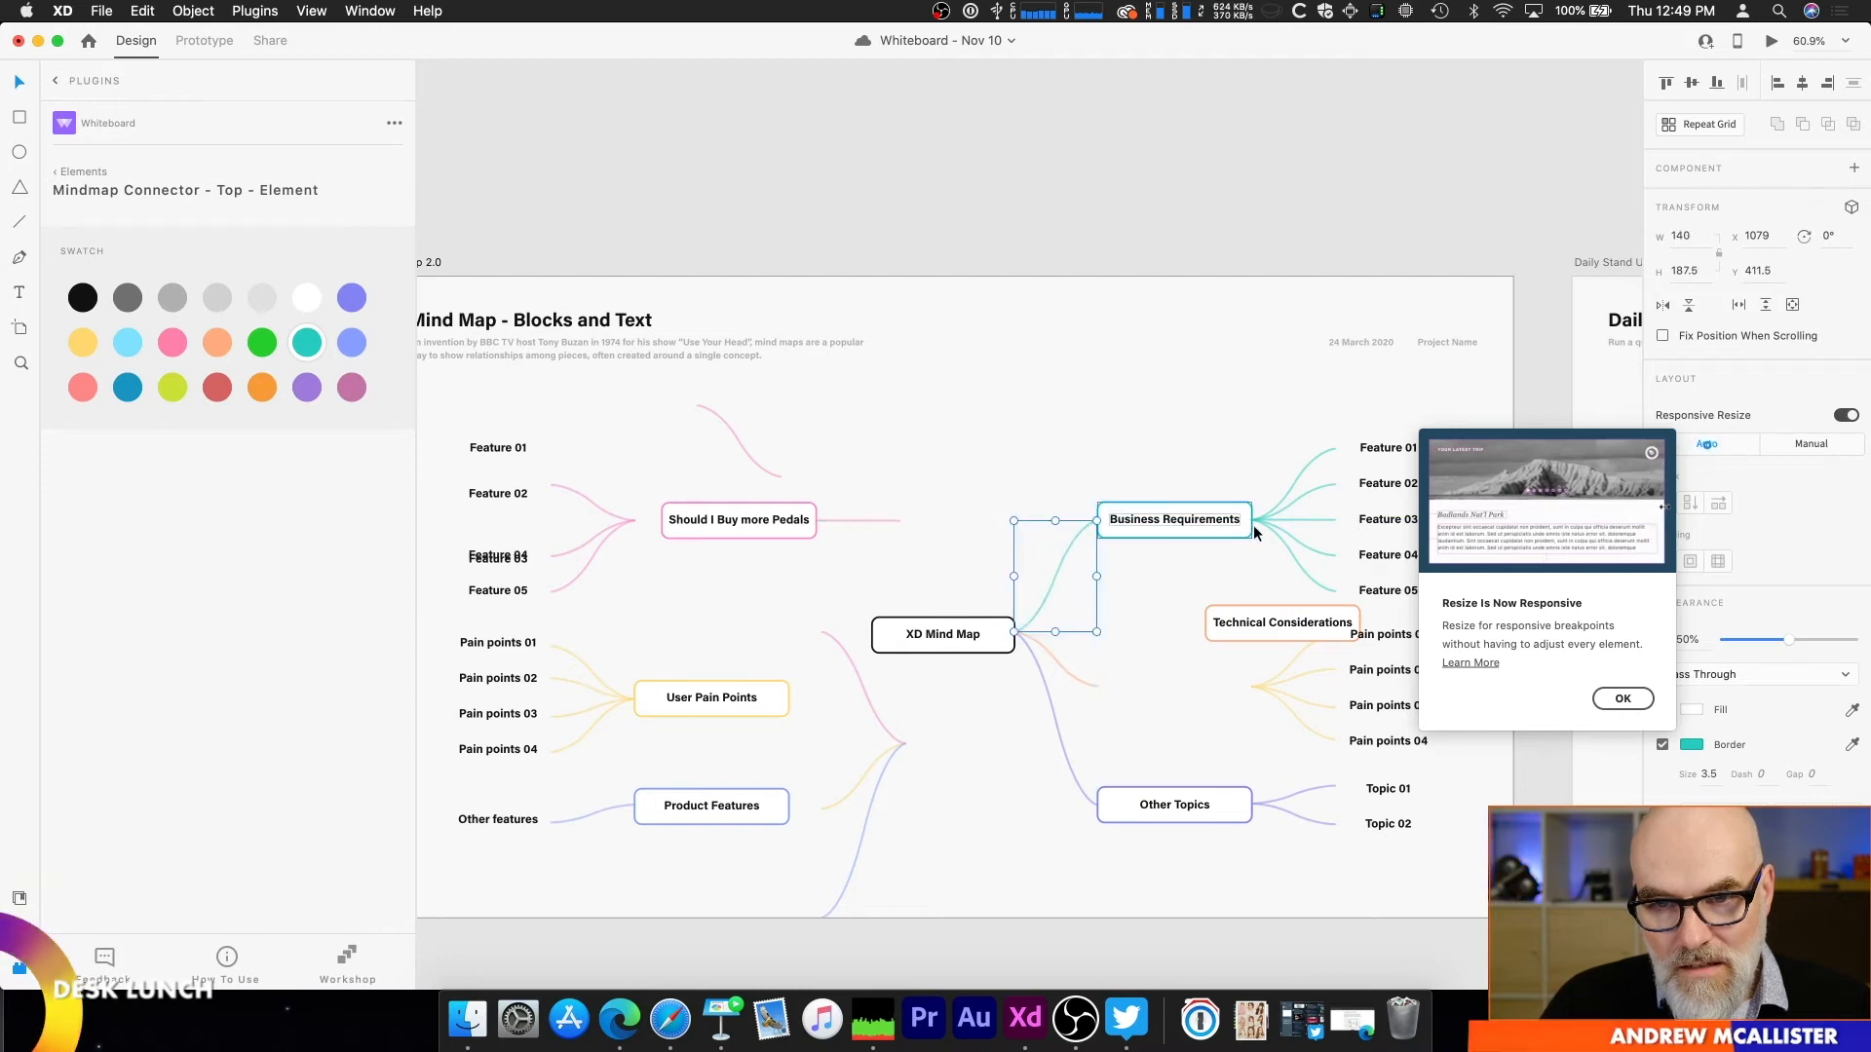
{"action": "left_click_drag", "start_coordinate": [1250, 520], "coordinate": [1335, 554]}
{"action": "left_click", "coordinate": [1262, 527]}
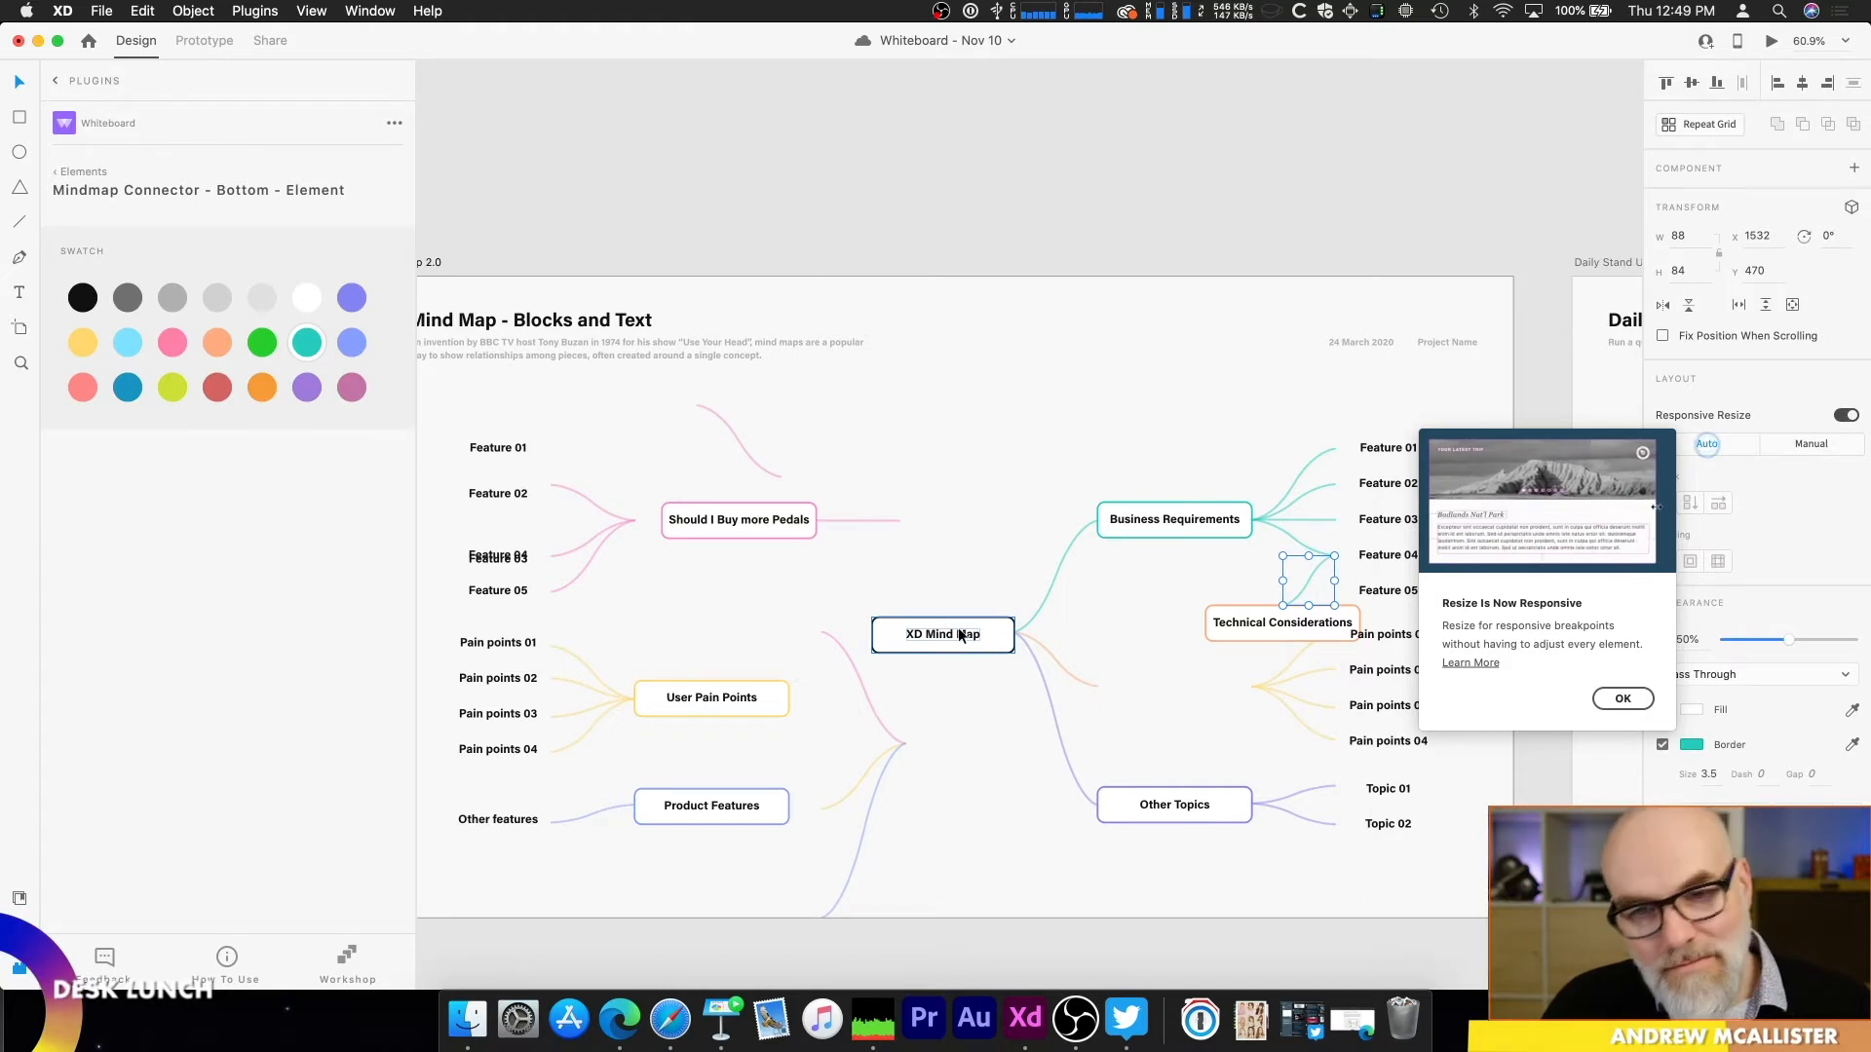
Step: Attach the two loose pink connectors to XD Mind Map, one towards Should I Buy more Pedals and one towards User Pain Points
{"action": "left_click_drag", "start_coordinate": [859, 681], "coordinate": [832, 576]}
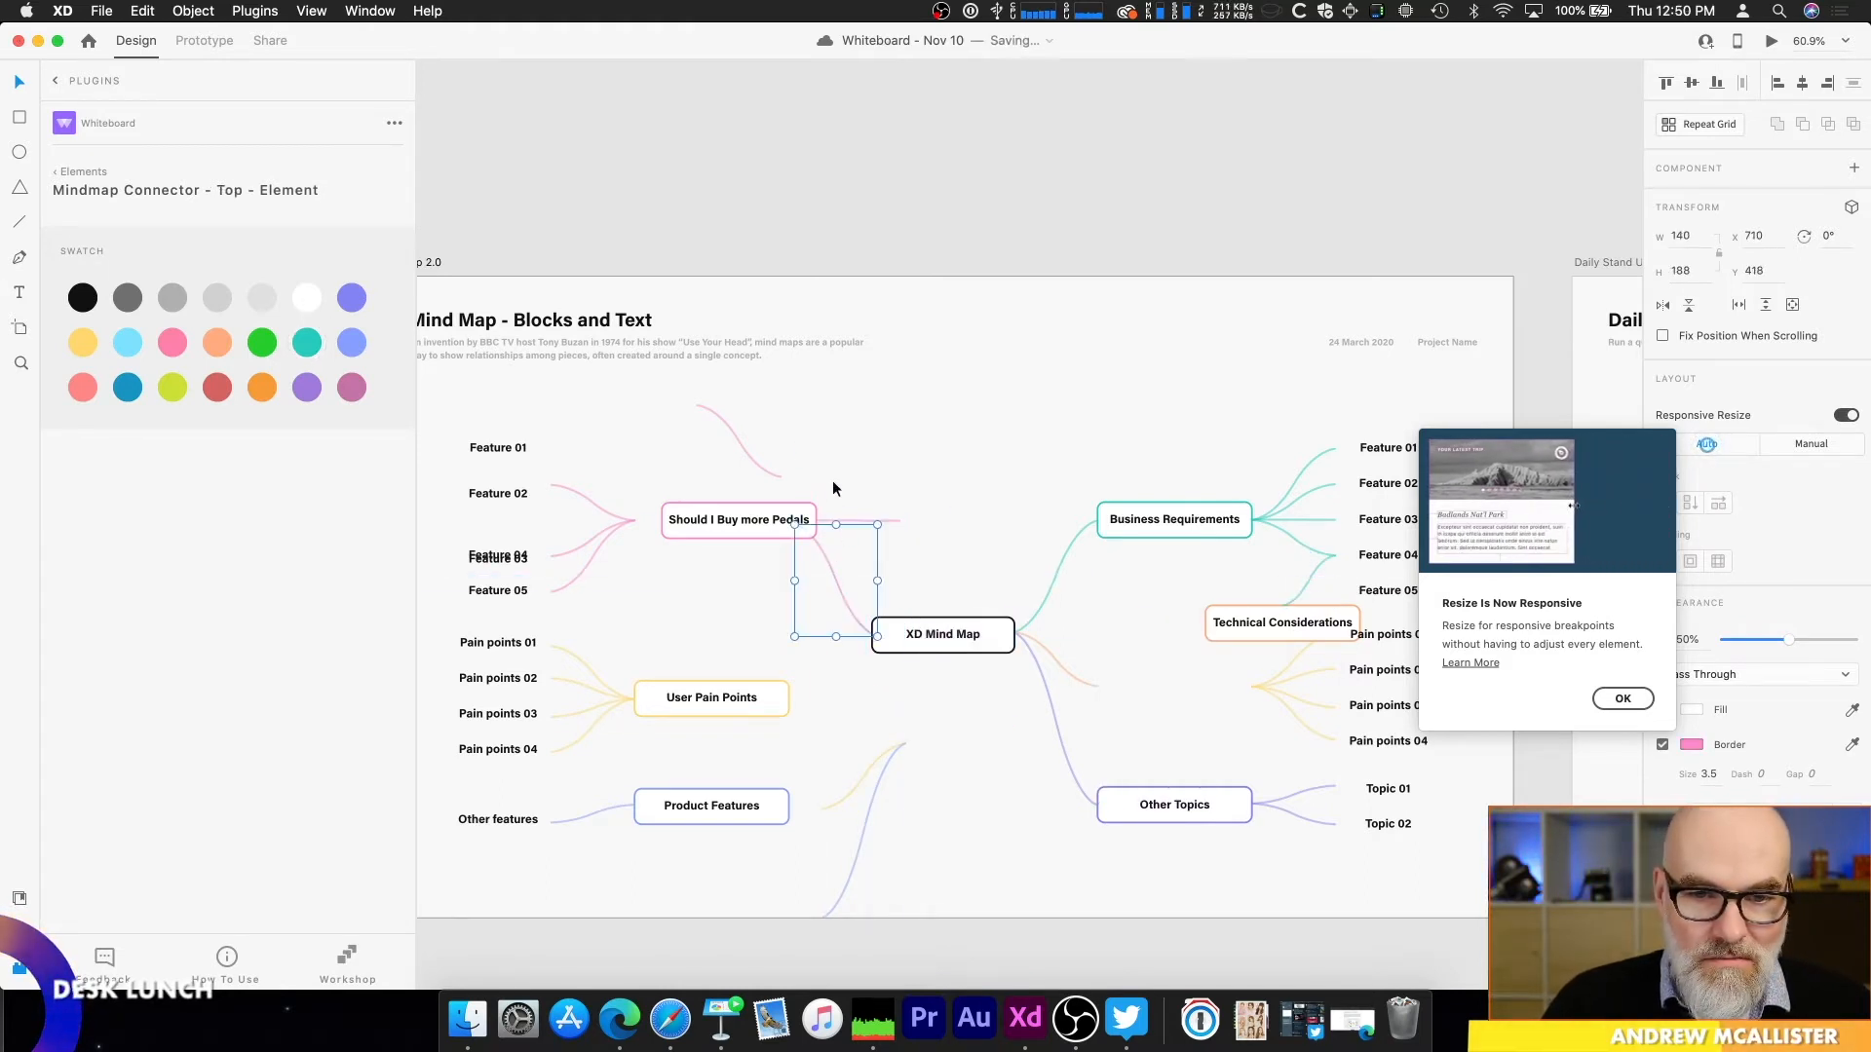
{"action": "left_click_drag", "start_coordinate": [733, 452], "coordinate": [843, 661]}
Step: Move the User Pain Points block with its four pain points and connectors down to meet the pink connector's end
{"action": "left_click", "coordinate": [770, 698]}
{"action": "left_click_drag", "start_coordinate": [738, 605], "coordinate": [764, 775]}
{"action": "left_click_drag", "start_coordinate": [735, 698], "coordinate": [745, 716]}
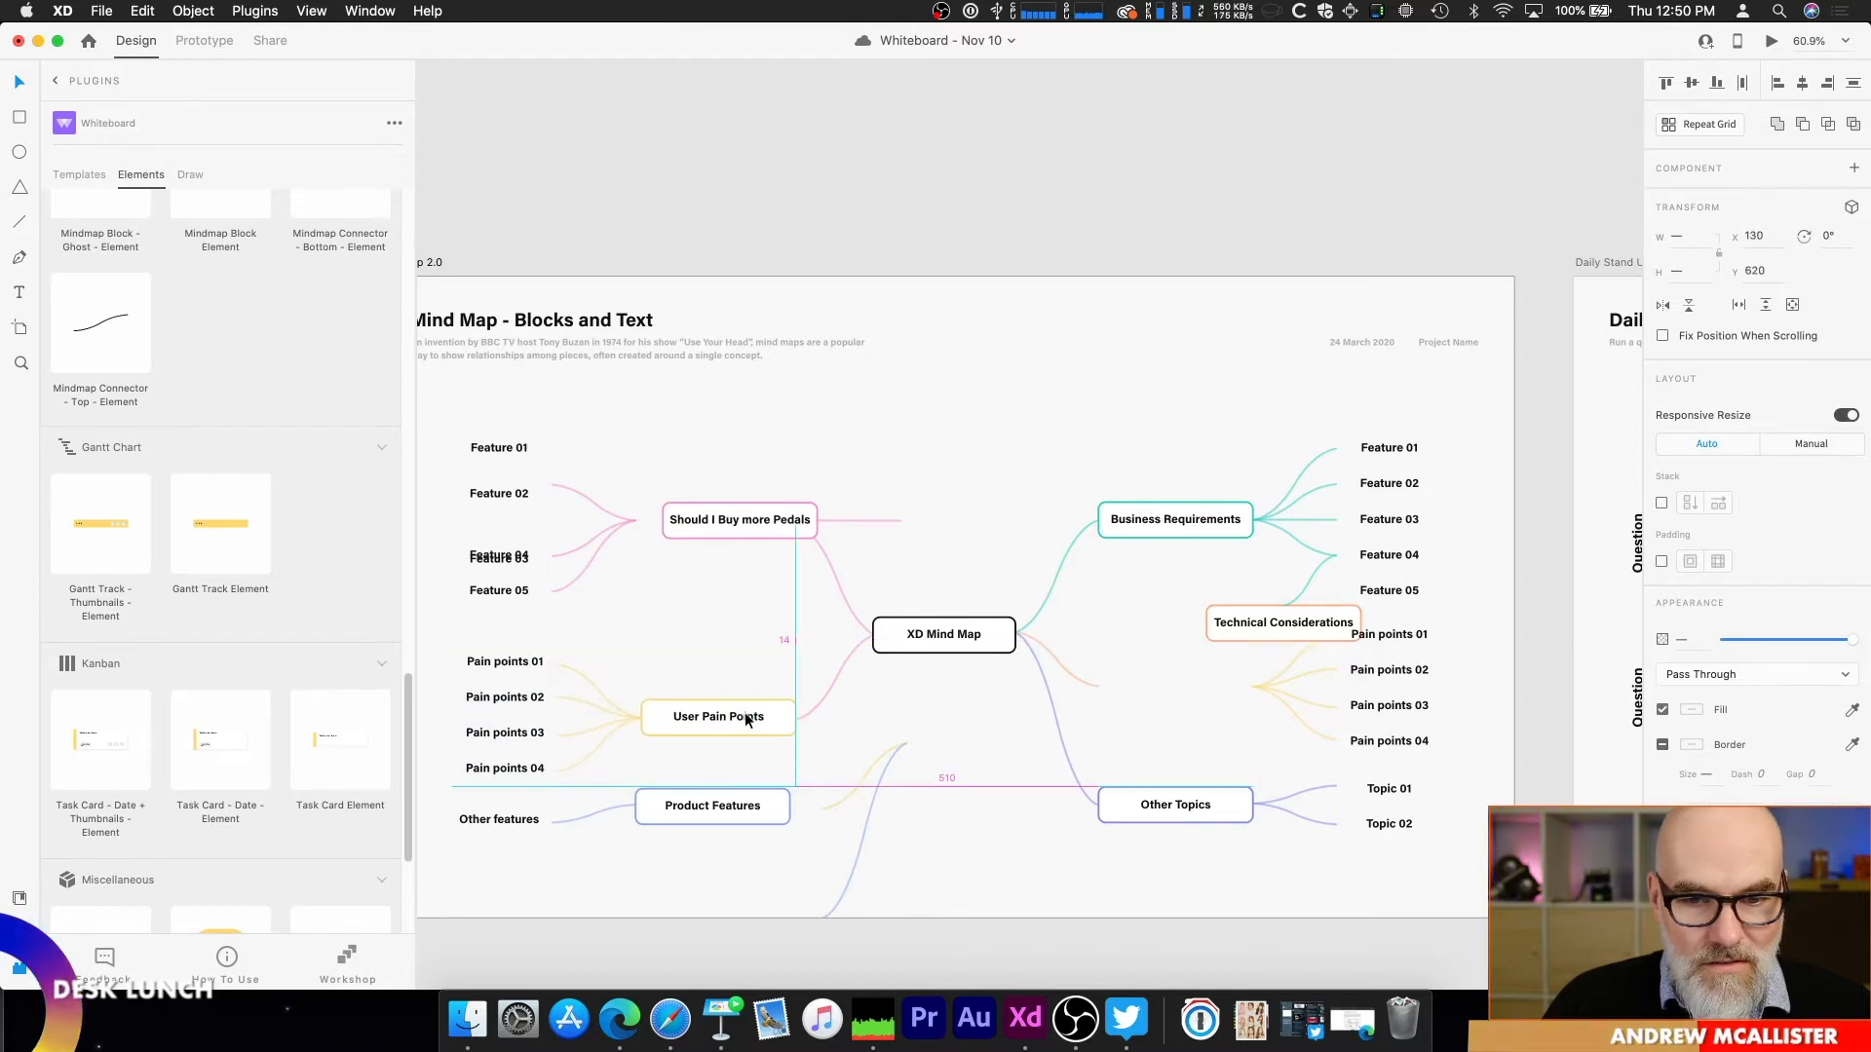
{"action": "left_click", "coordinate": [965, 497]}
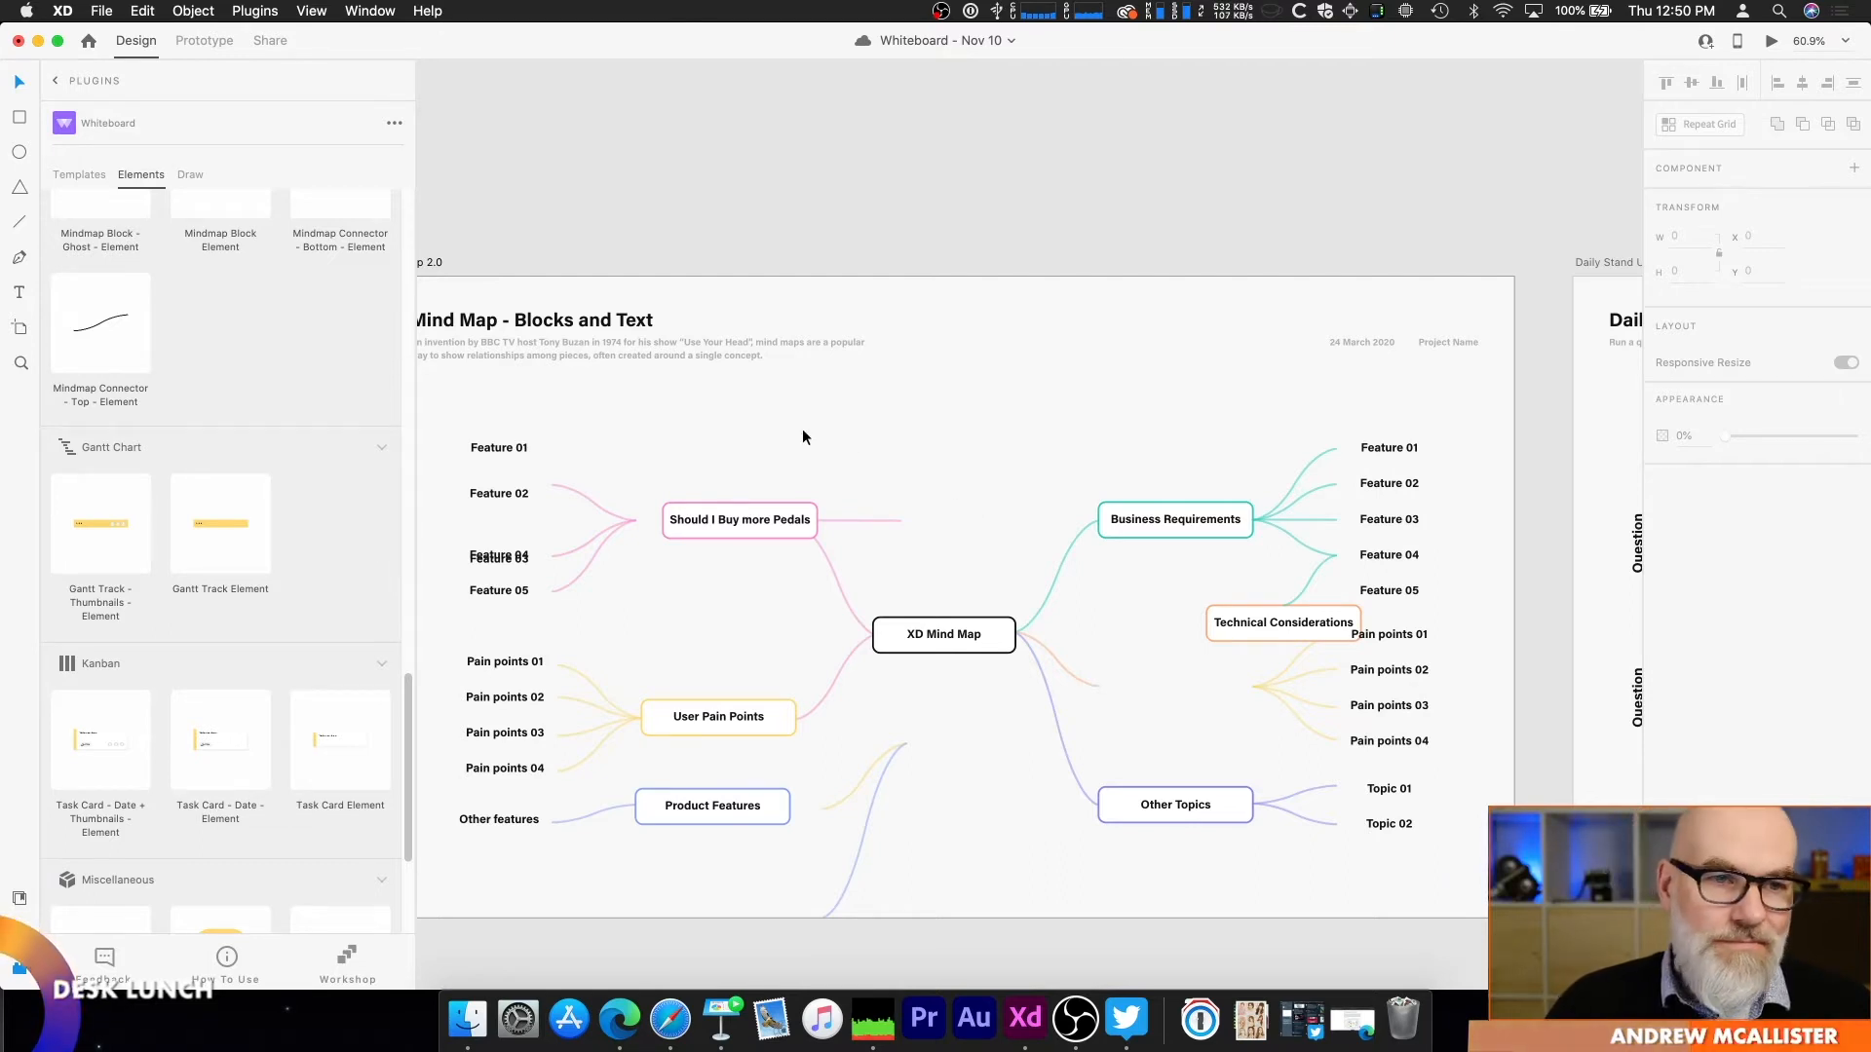
Step: Look through the Whiteboard plugin's remaining elements and its full template list, from Brainstorming to Tips
{"action": "scroll", "coordinate": [219, 604], "scroll_direction": "down", "scroll_amount": 5}
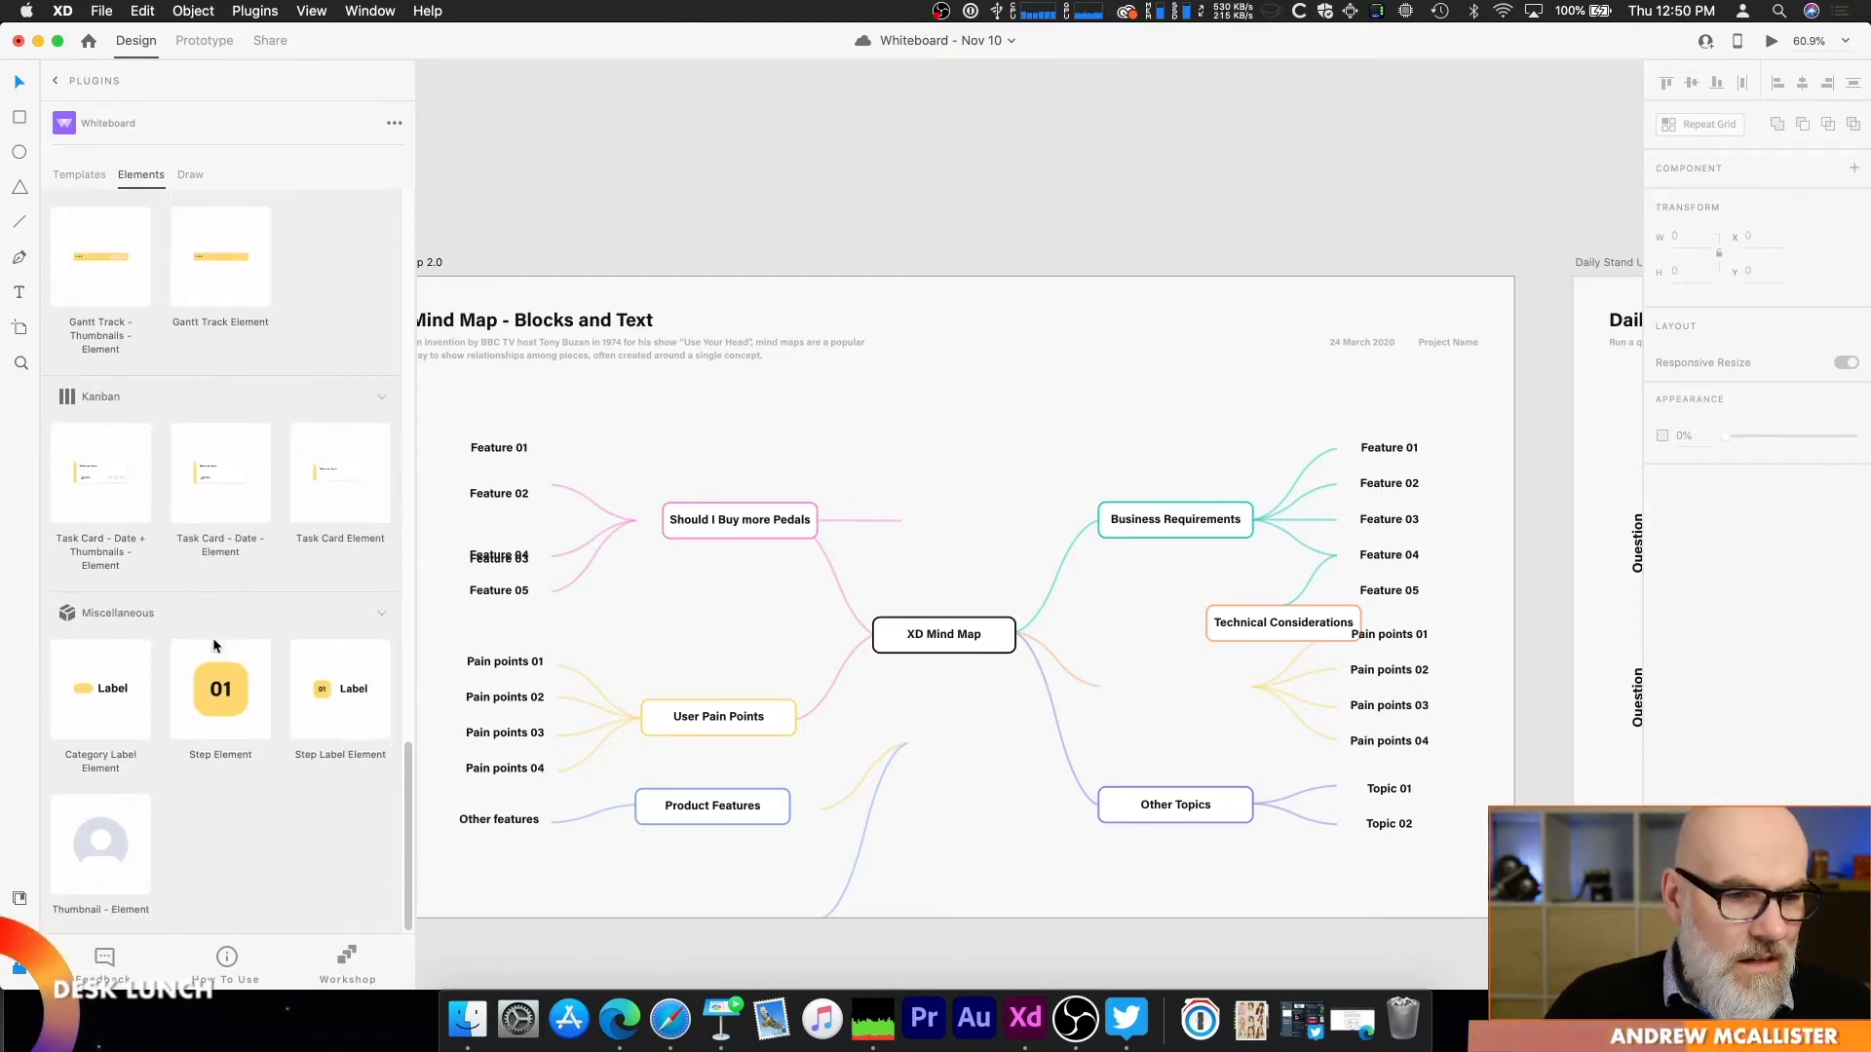
{"action": "scroll", "coordinate": [172, 867], "scroll_direction": "up", "scroll_amount": 5}
{"action": "scroll", "coordinate": [173, 862], "scroll_direction": "up", "scroll_amount": 10}
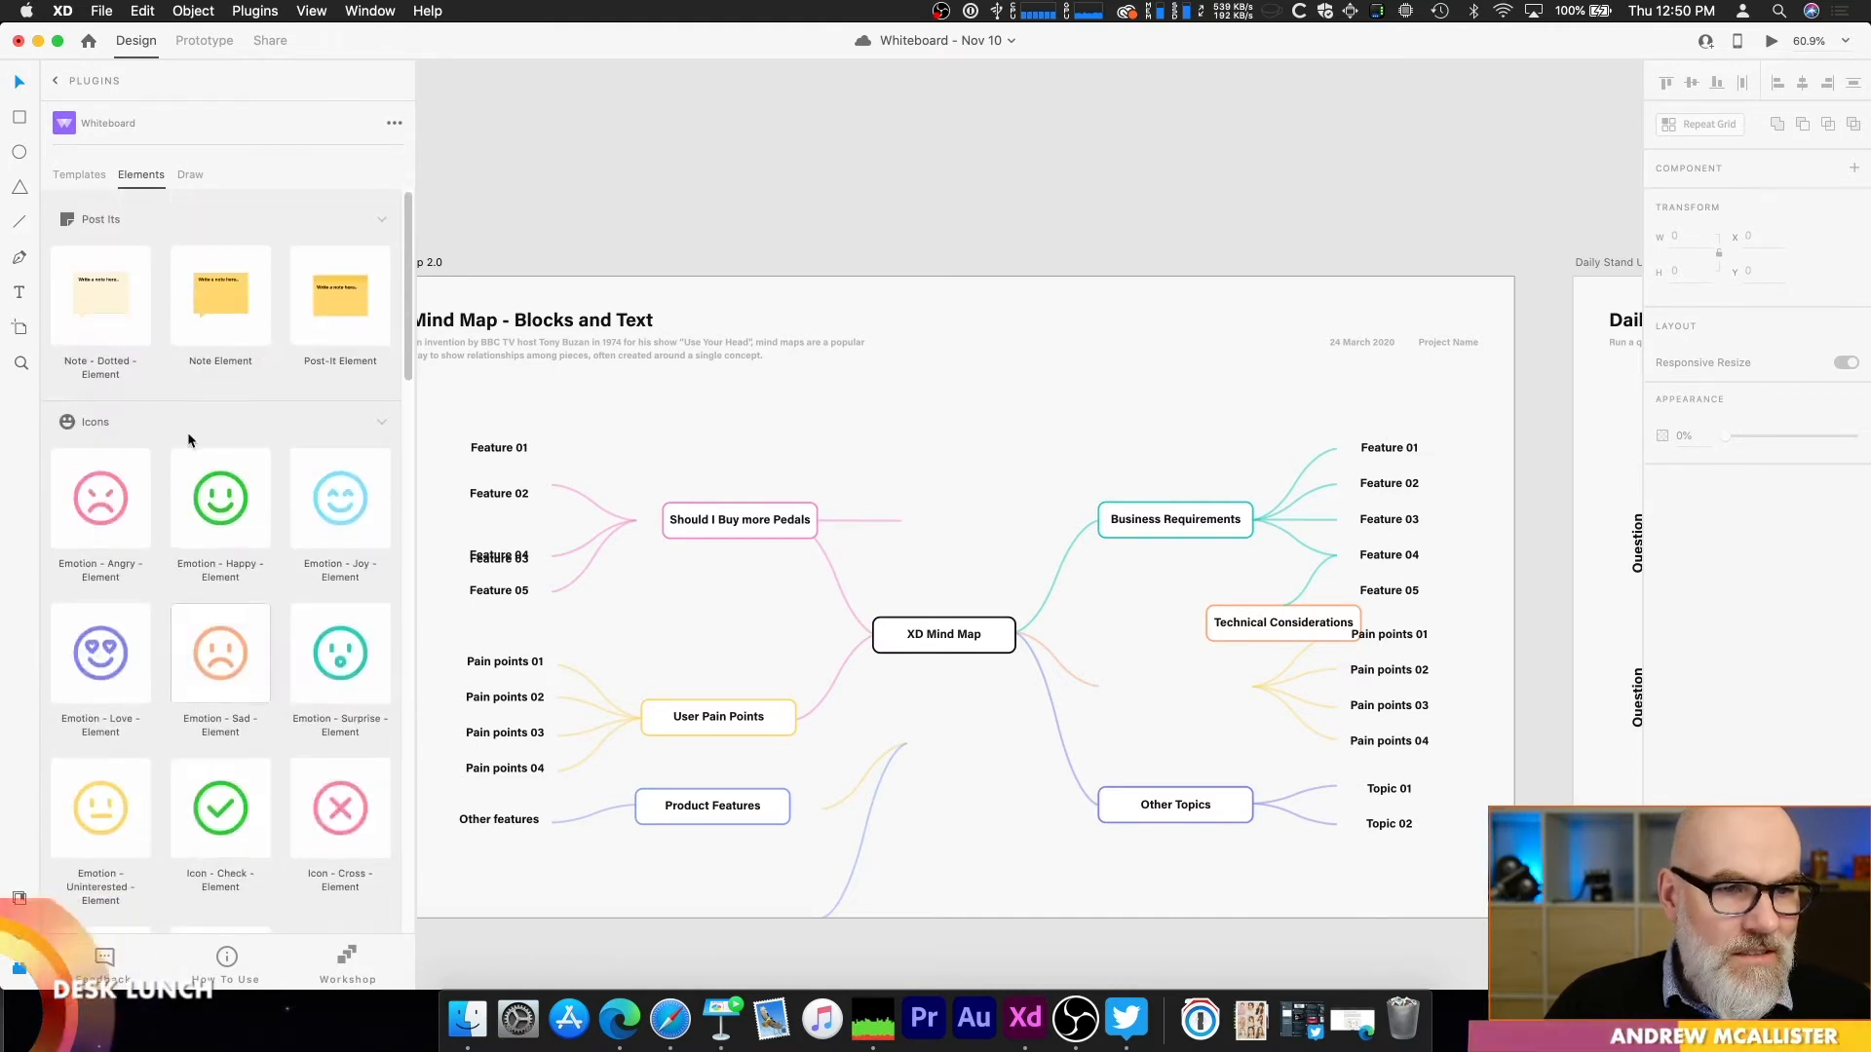
{"action": "left_click", "coordinate": [79, 184]}
{"action": "scroll", "coordinate": [298, 413], "scroll_direction": "down", "scroll_amount": 3}
{"action": "mouse_move", "coordinate": [406, 261]}
{"action": "left_mouse_down"}
{"action": "mouse_move", "coordinate": [408, 521]}
{"action": "mouse_move", "coordinate": [356, 918]}
{"action": "left_mouse_up"}
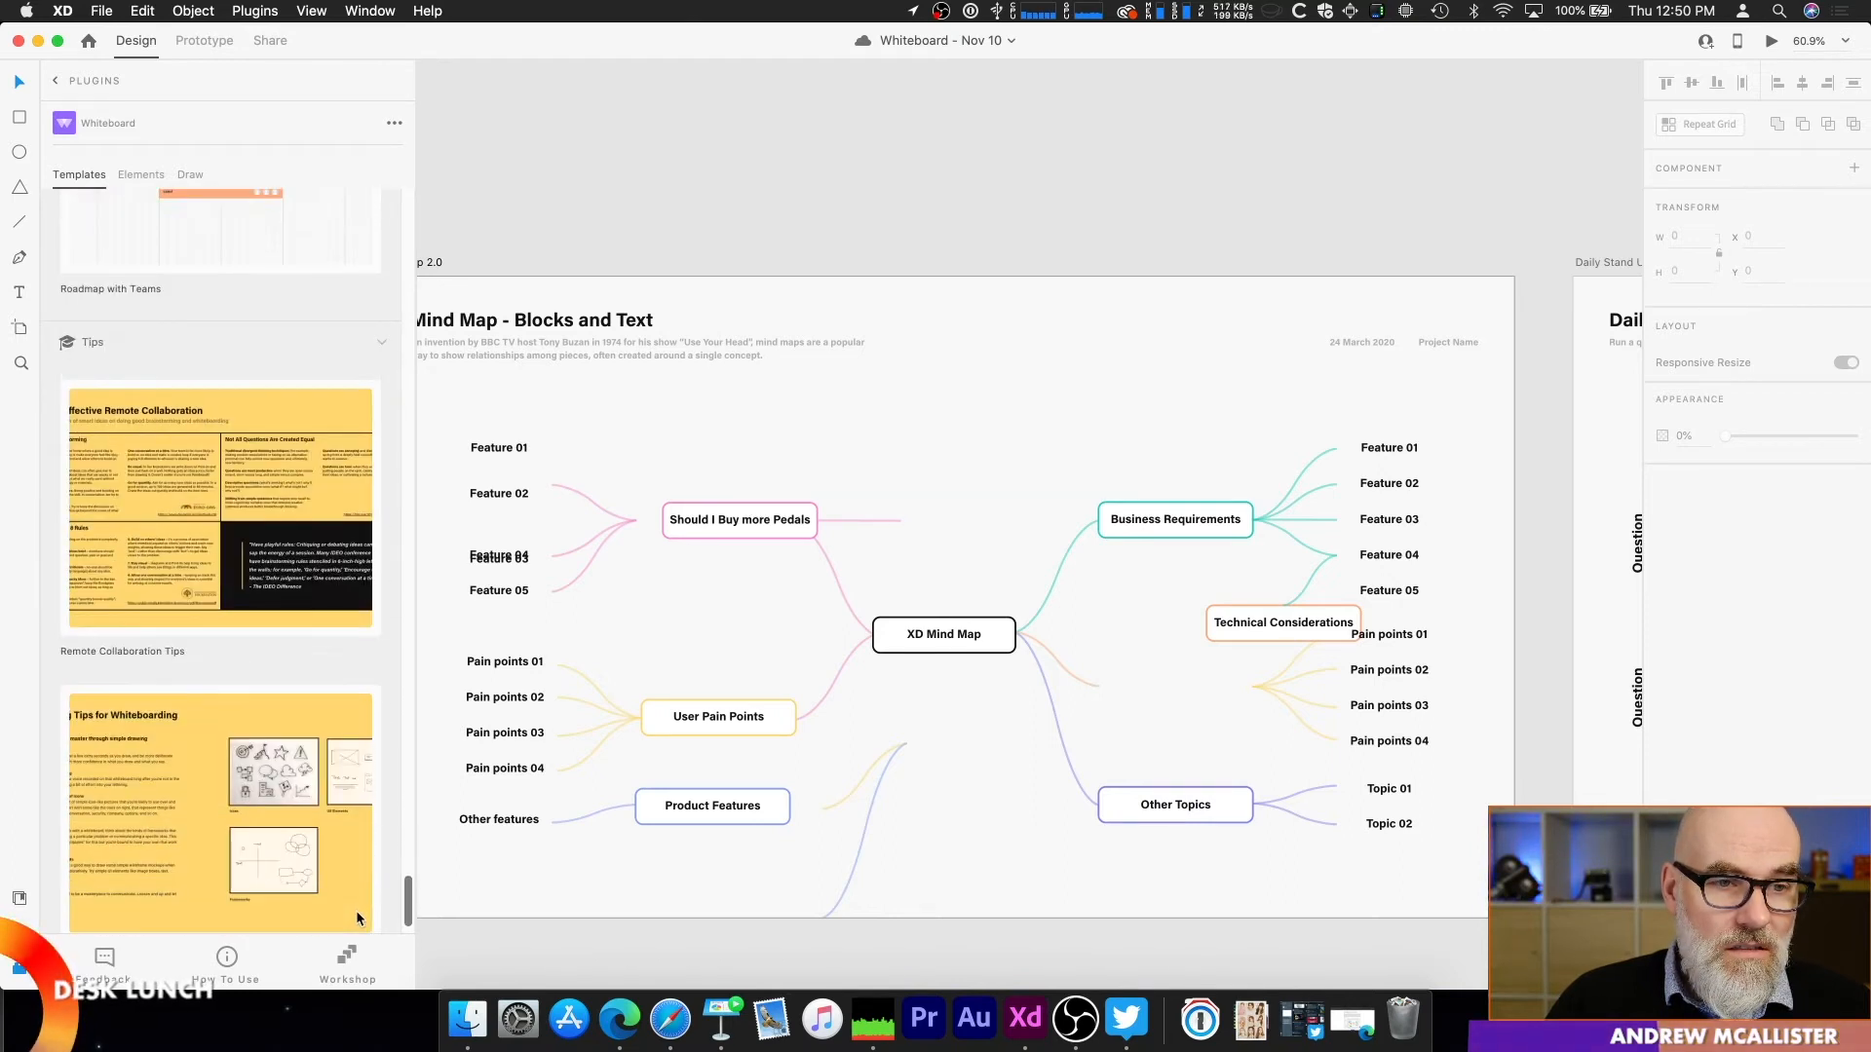
{"action": "left_click_drag", "start_coordinate": [357, 916], "coordinate": [409, 214]}
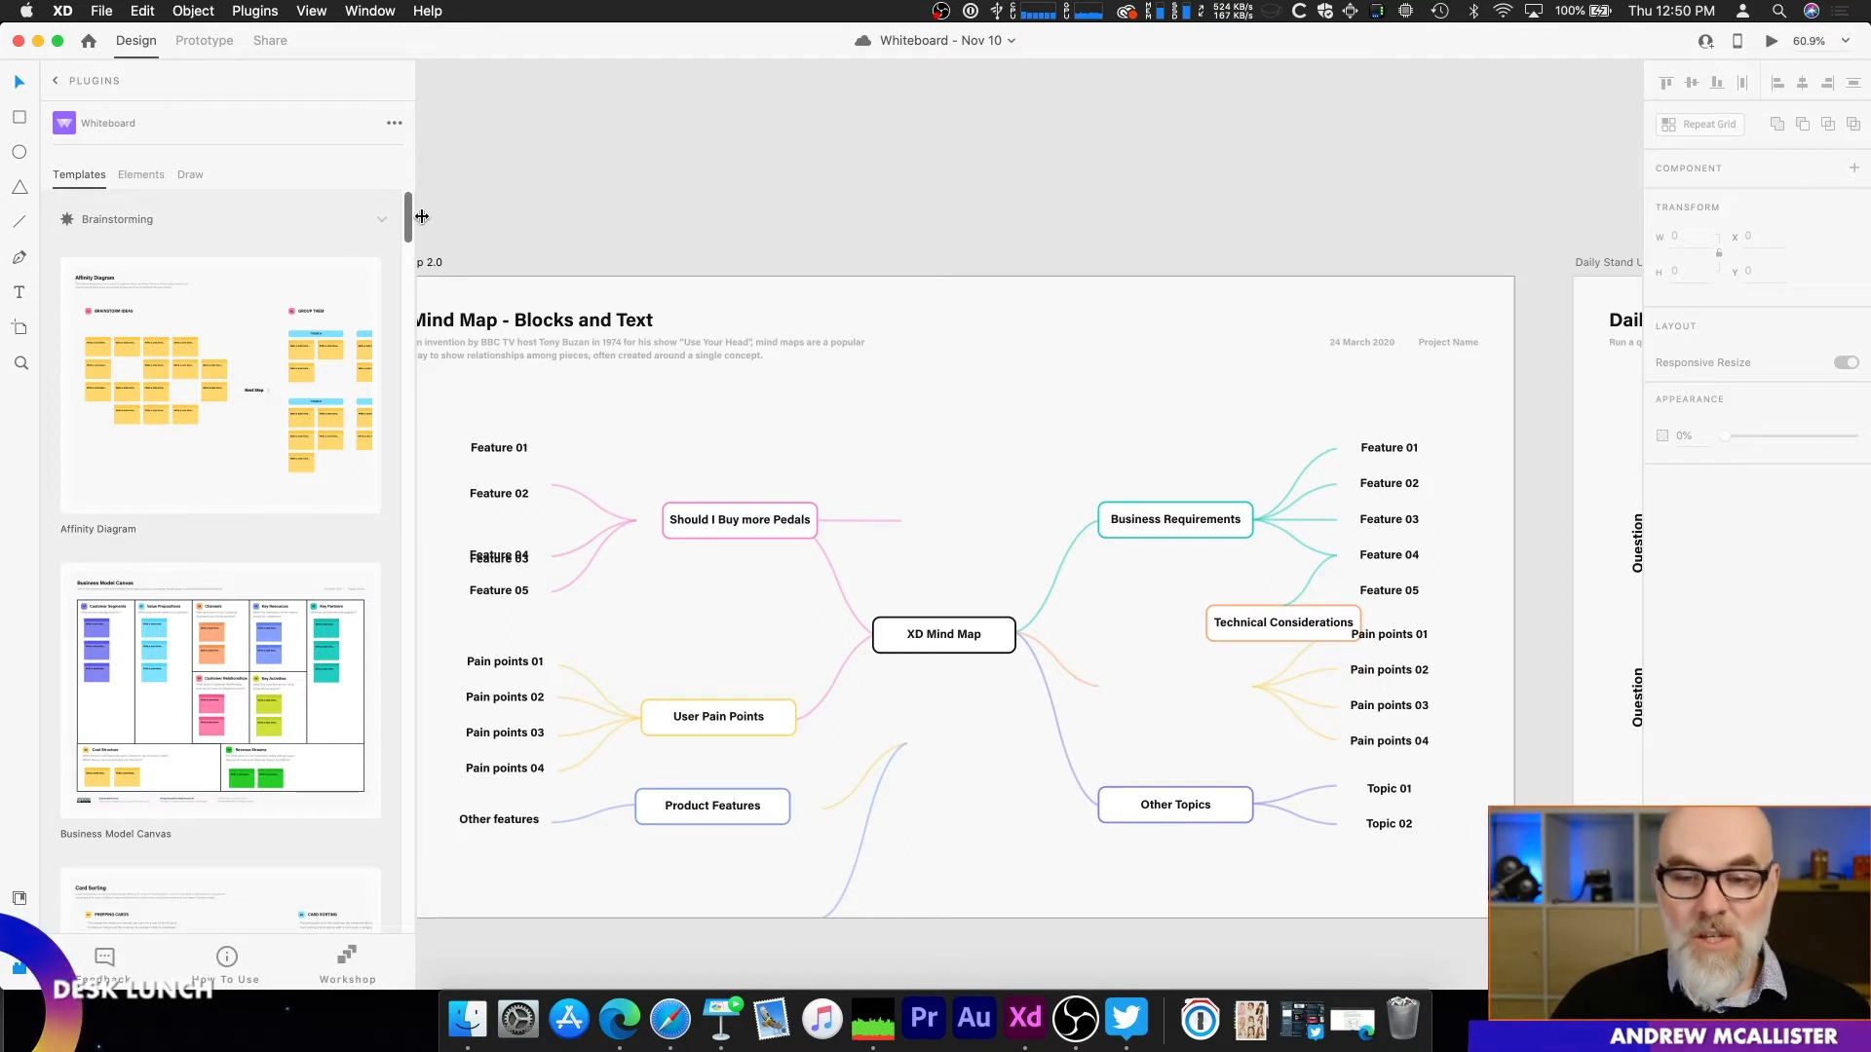
Step: Switch to Microsoft Edge, refresh the Twitter poll on collaborative whiteboard tools, and open the Miro Prioritization board
{"action": "left_click", "coordinate": [624, 1021]}
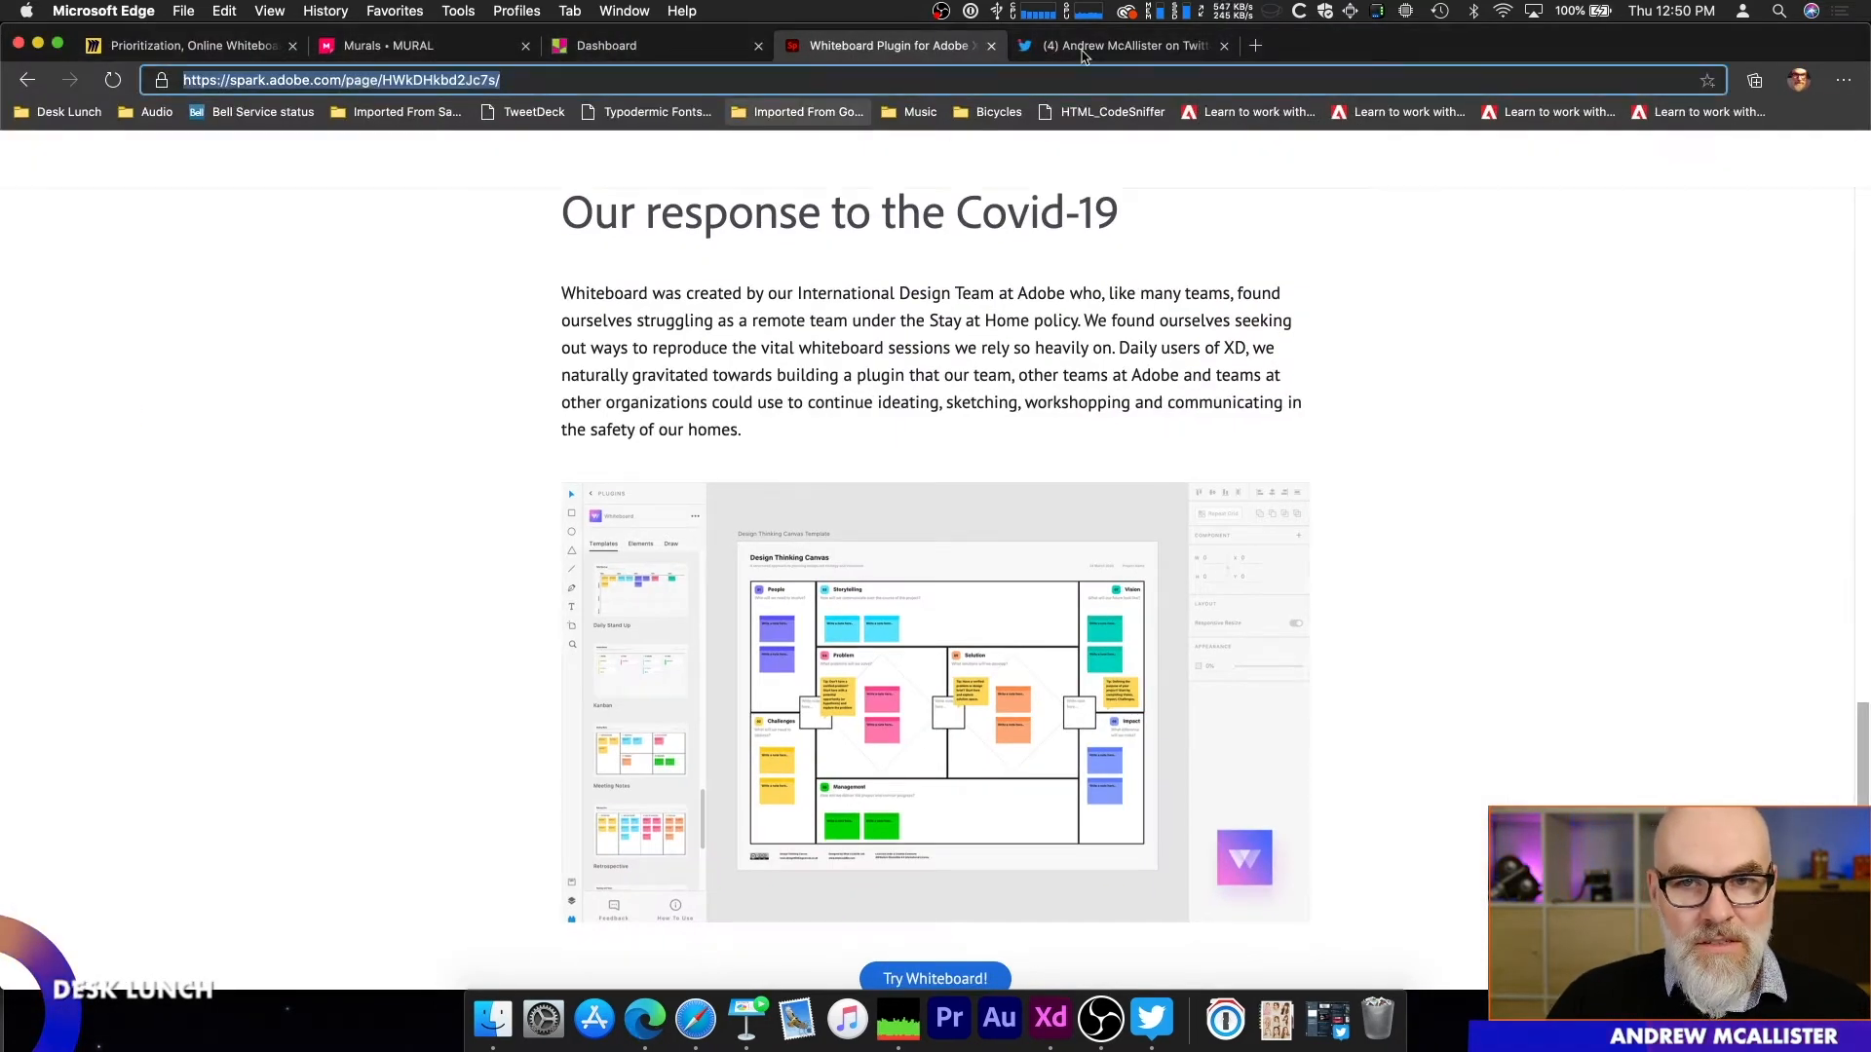
{"action": "left_click", "coordinate": [1076, 48]}
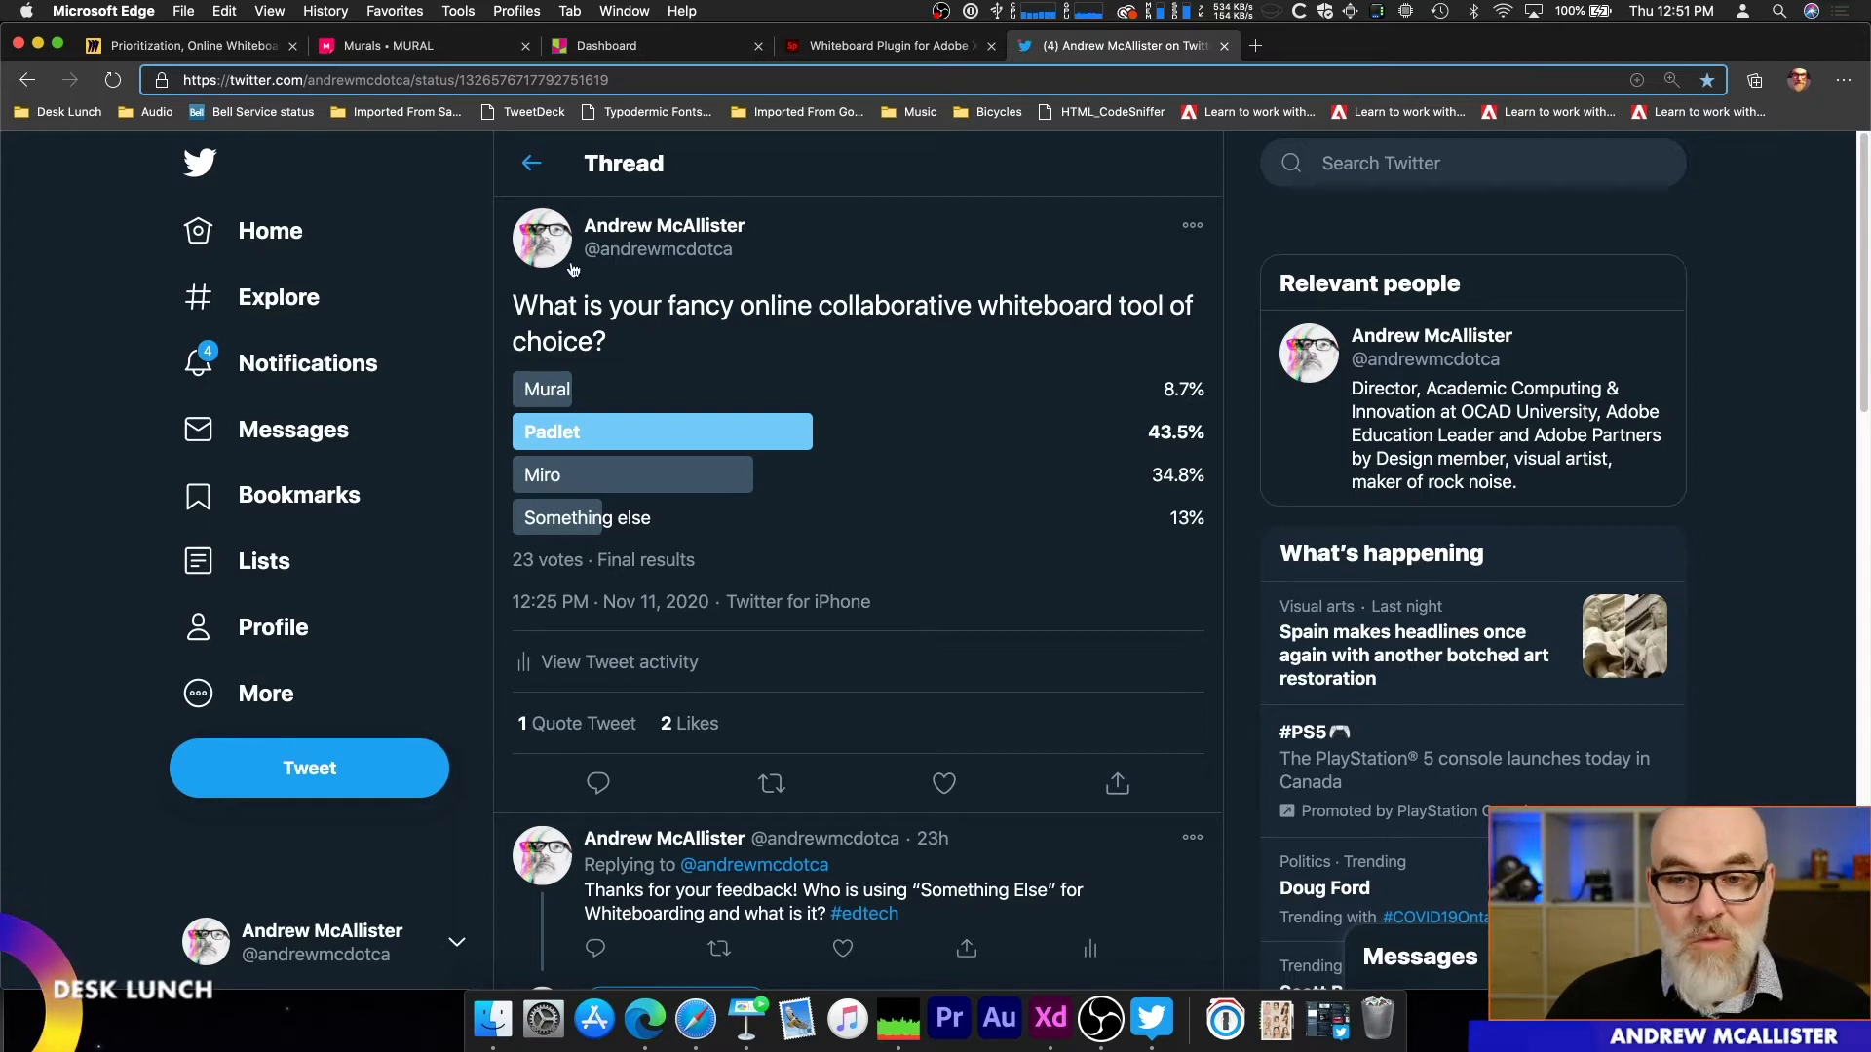
{"action": "key", "text": "super+r"}
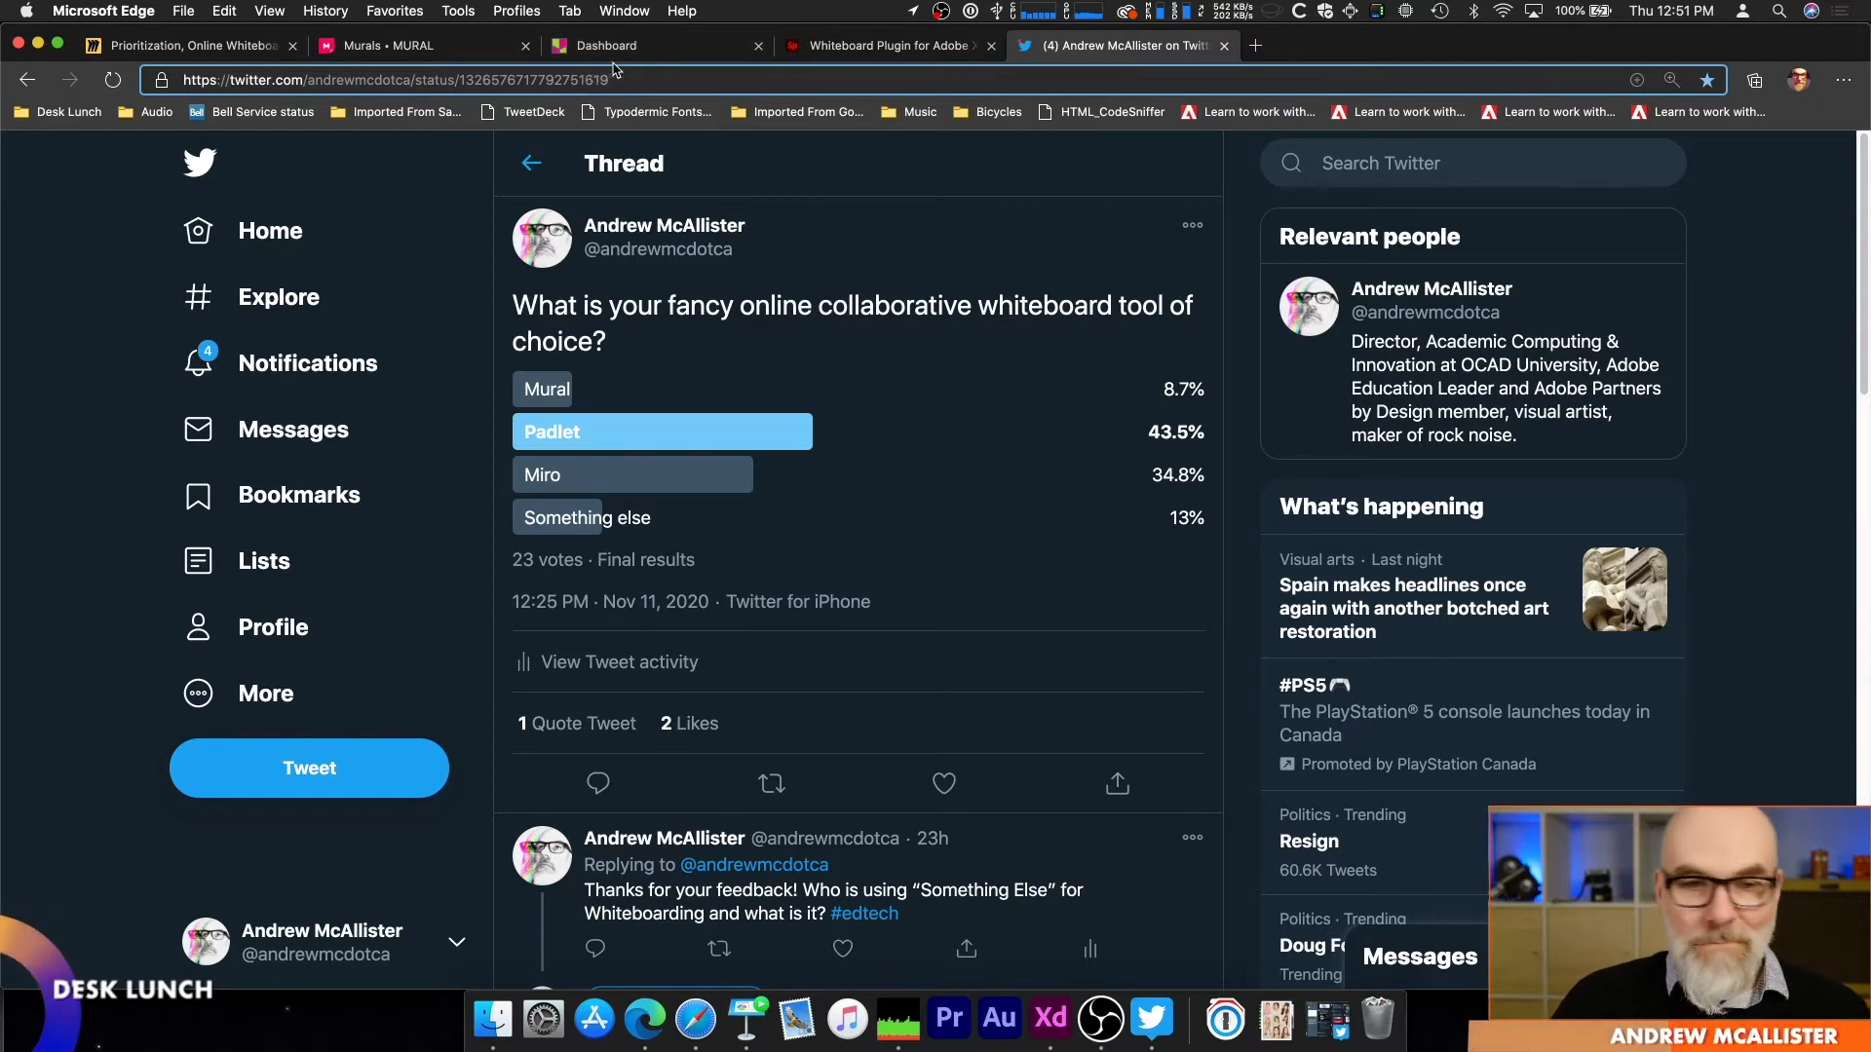
{"action": "left_click", "coordinate": [195, 50]}
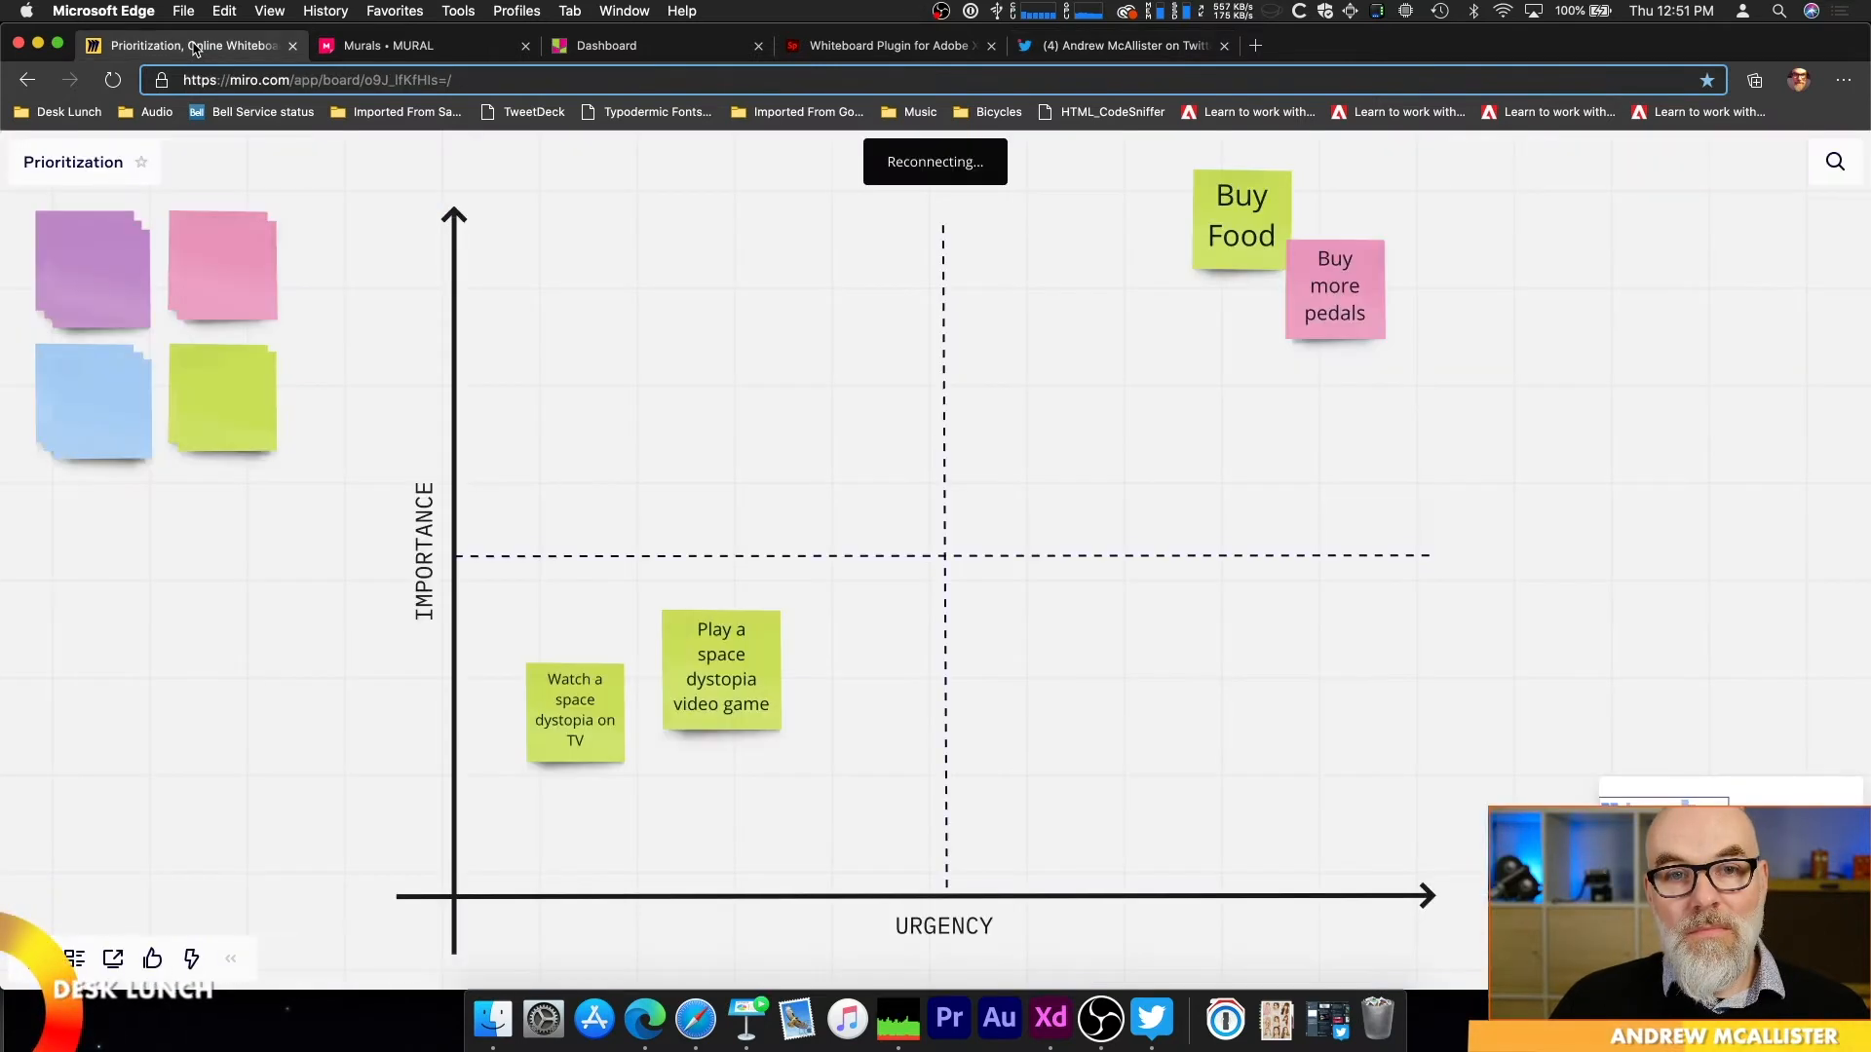
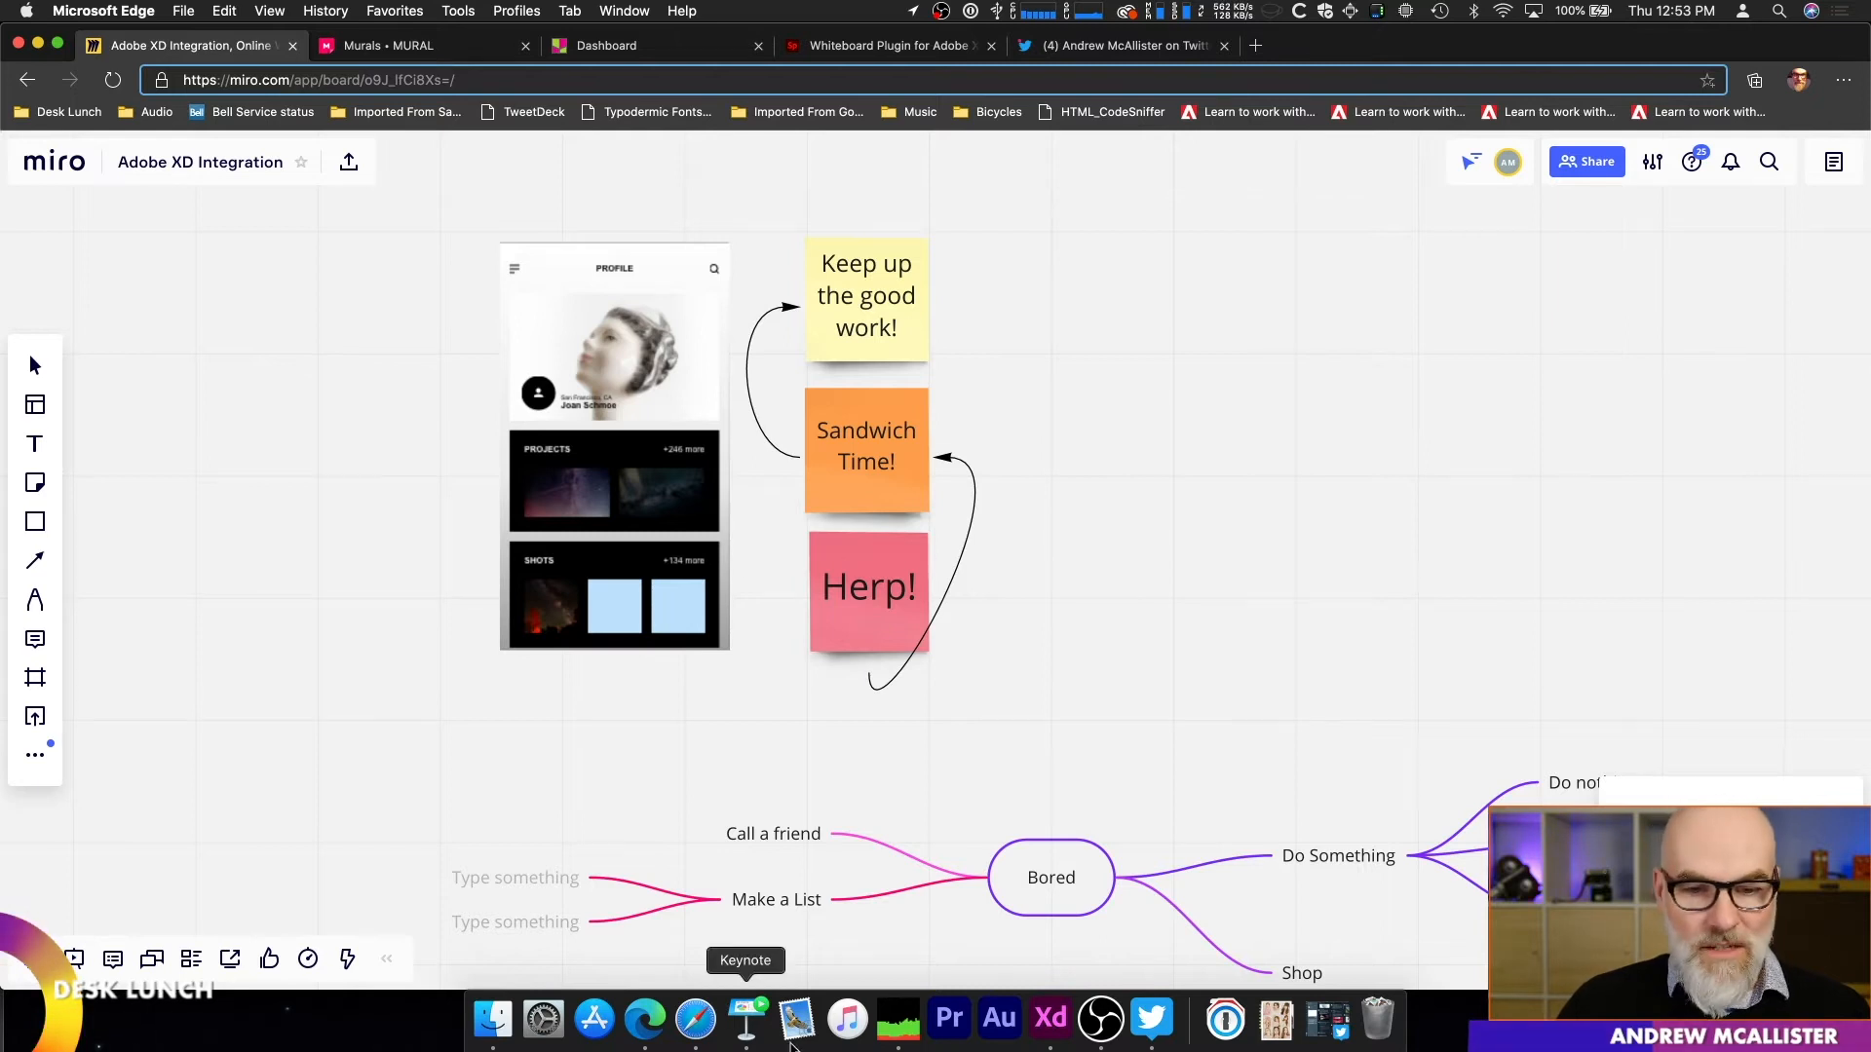
Step: Switch to Adobe XD and open the cloud document XD Prototype 2 to view its phone artboards
{"action": "left_click", "coordinate": [1050, 1036]}
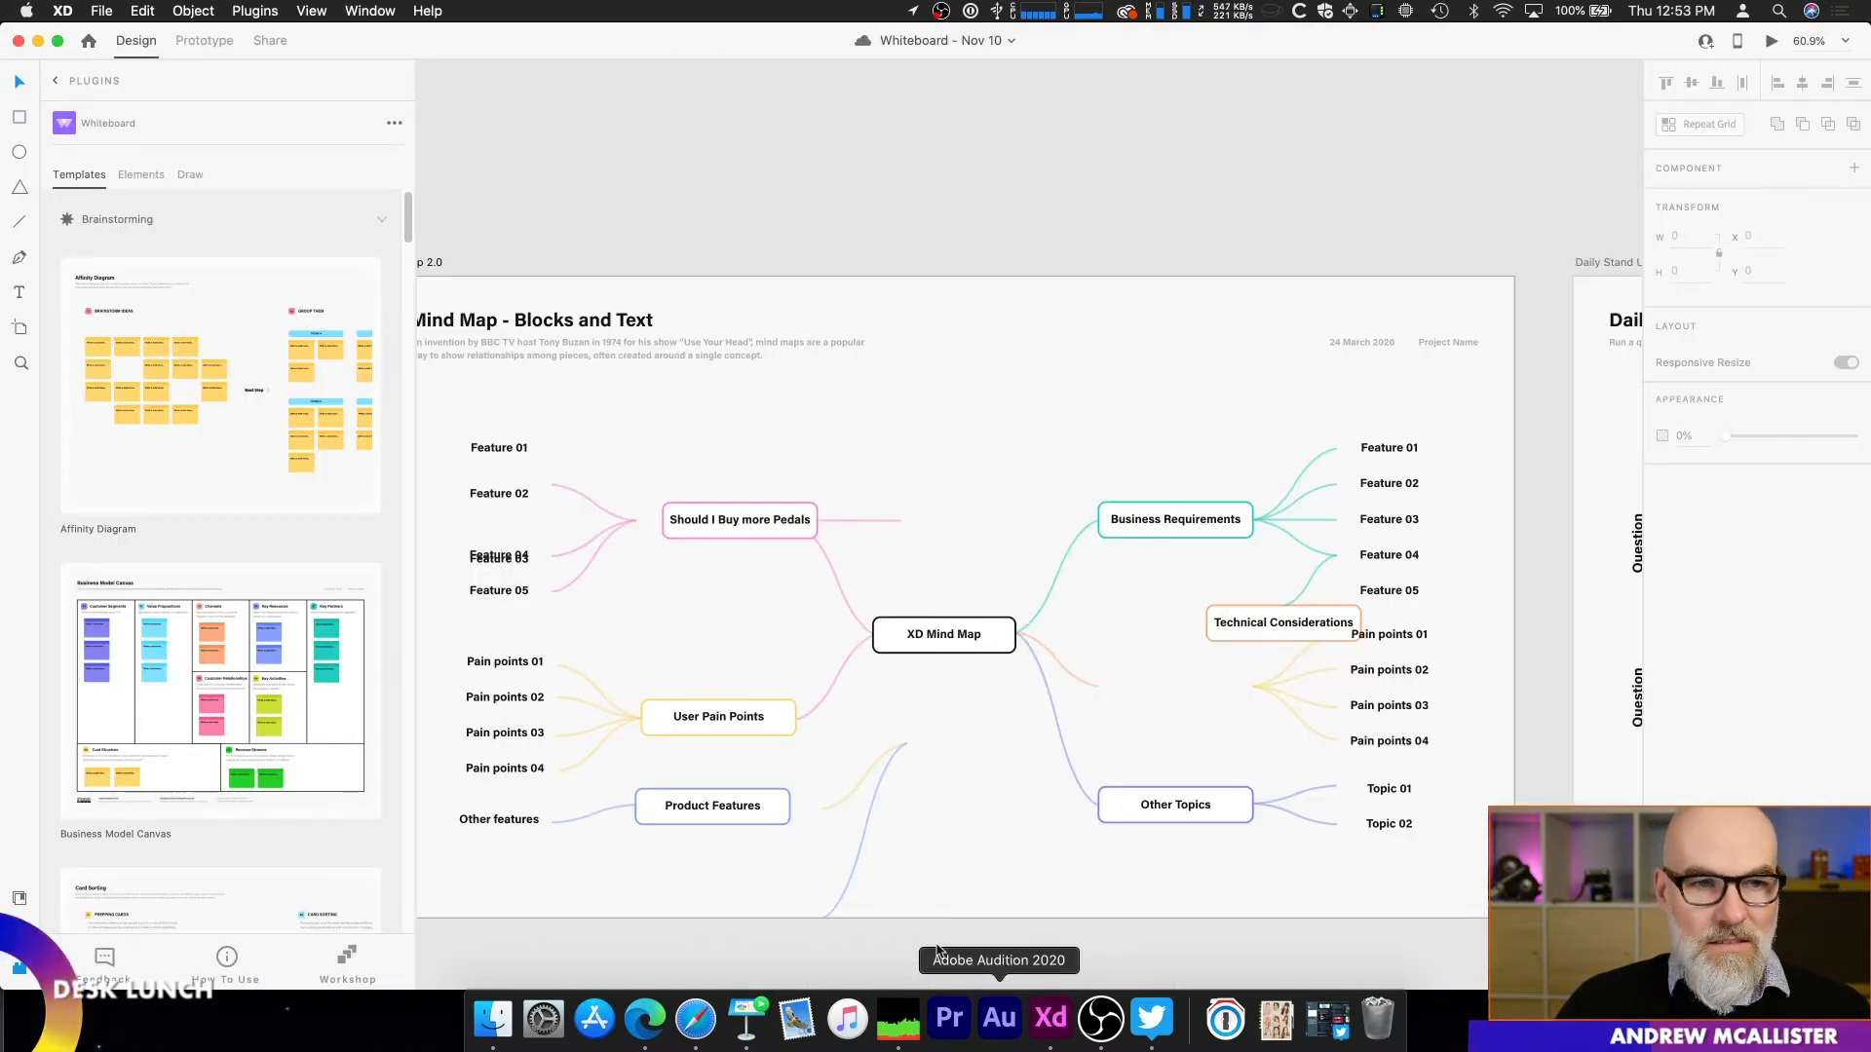
{"action": "left_click", "coordinate": [102, 10]}
{"action": "mouse_move", "coordinate": [125, 89]}
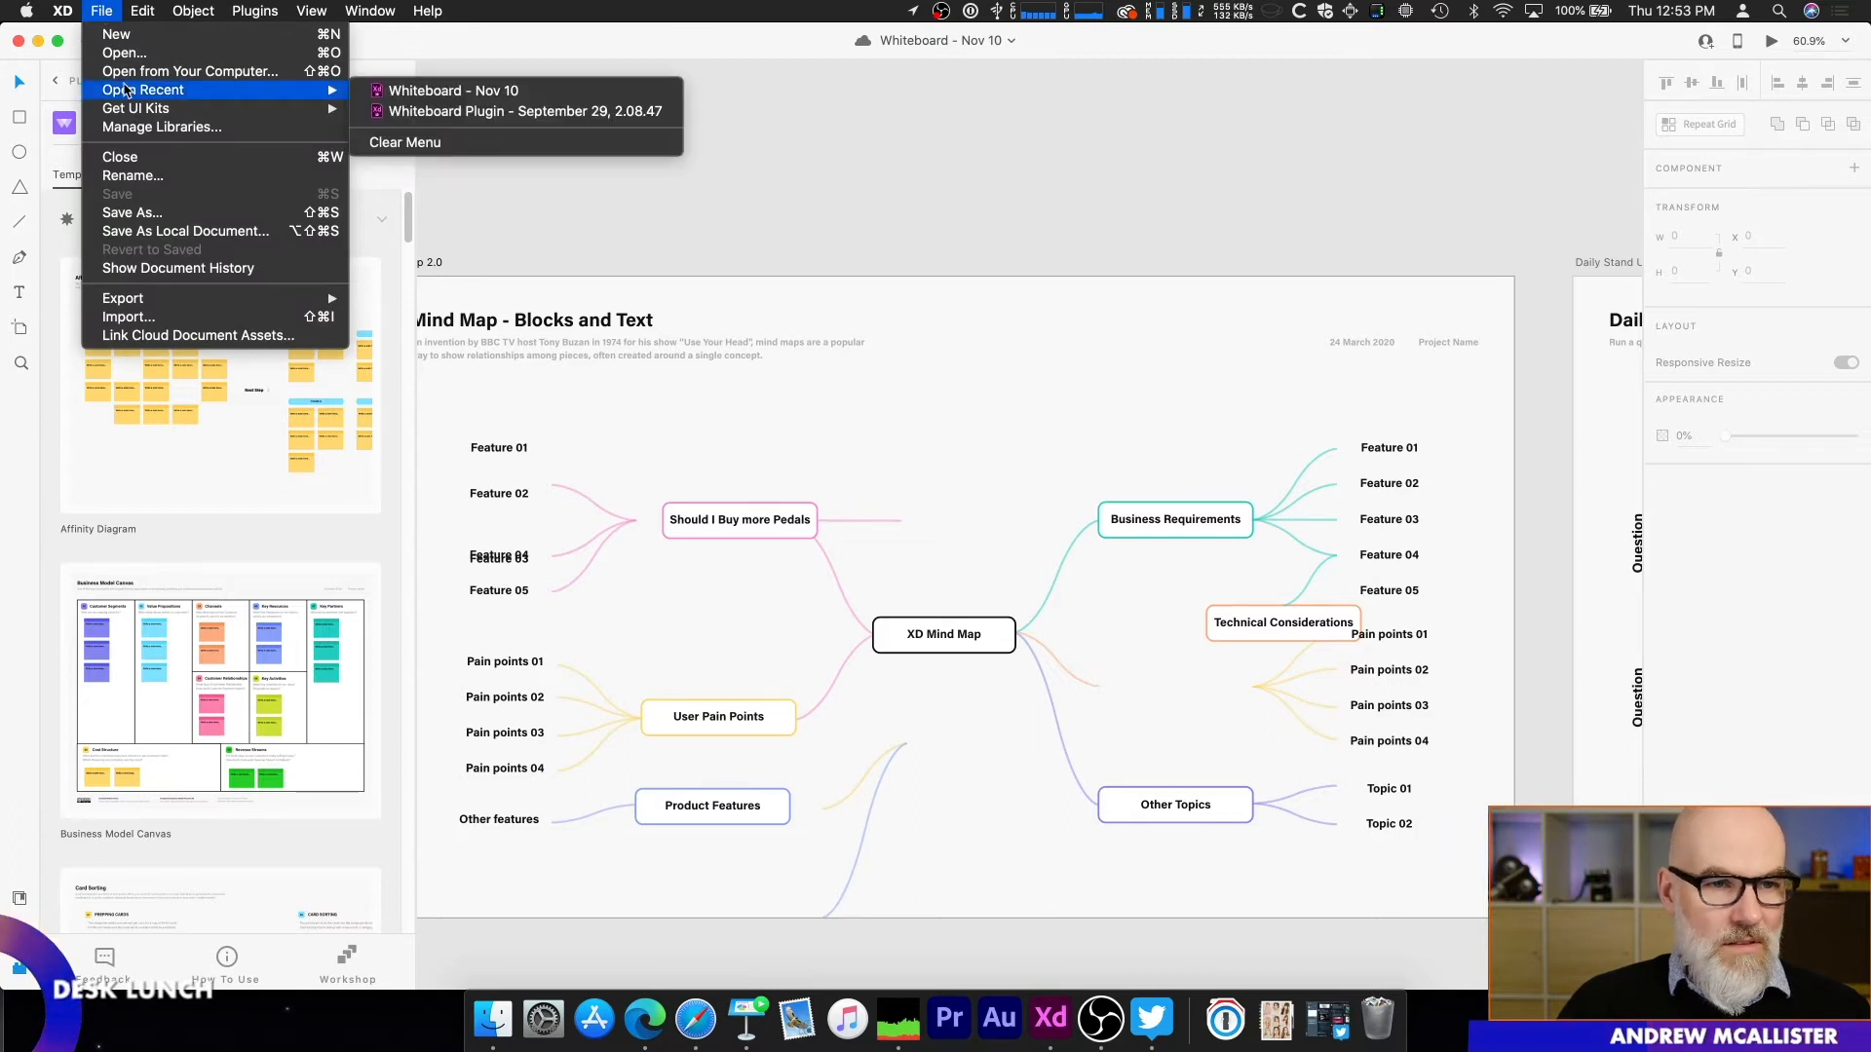
{"action": "left_click", "coordinate": [126, 58]}
{"action": "left_click", "coordinate": [625, 368]}
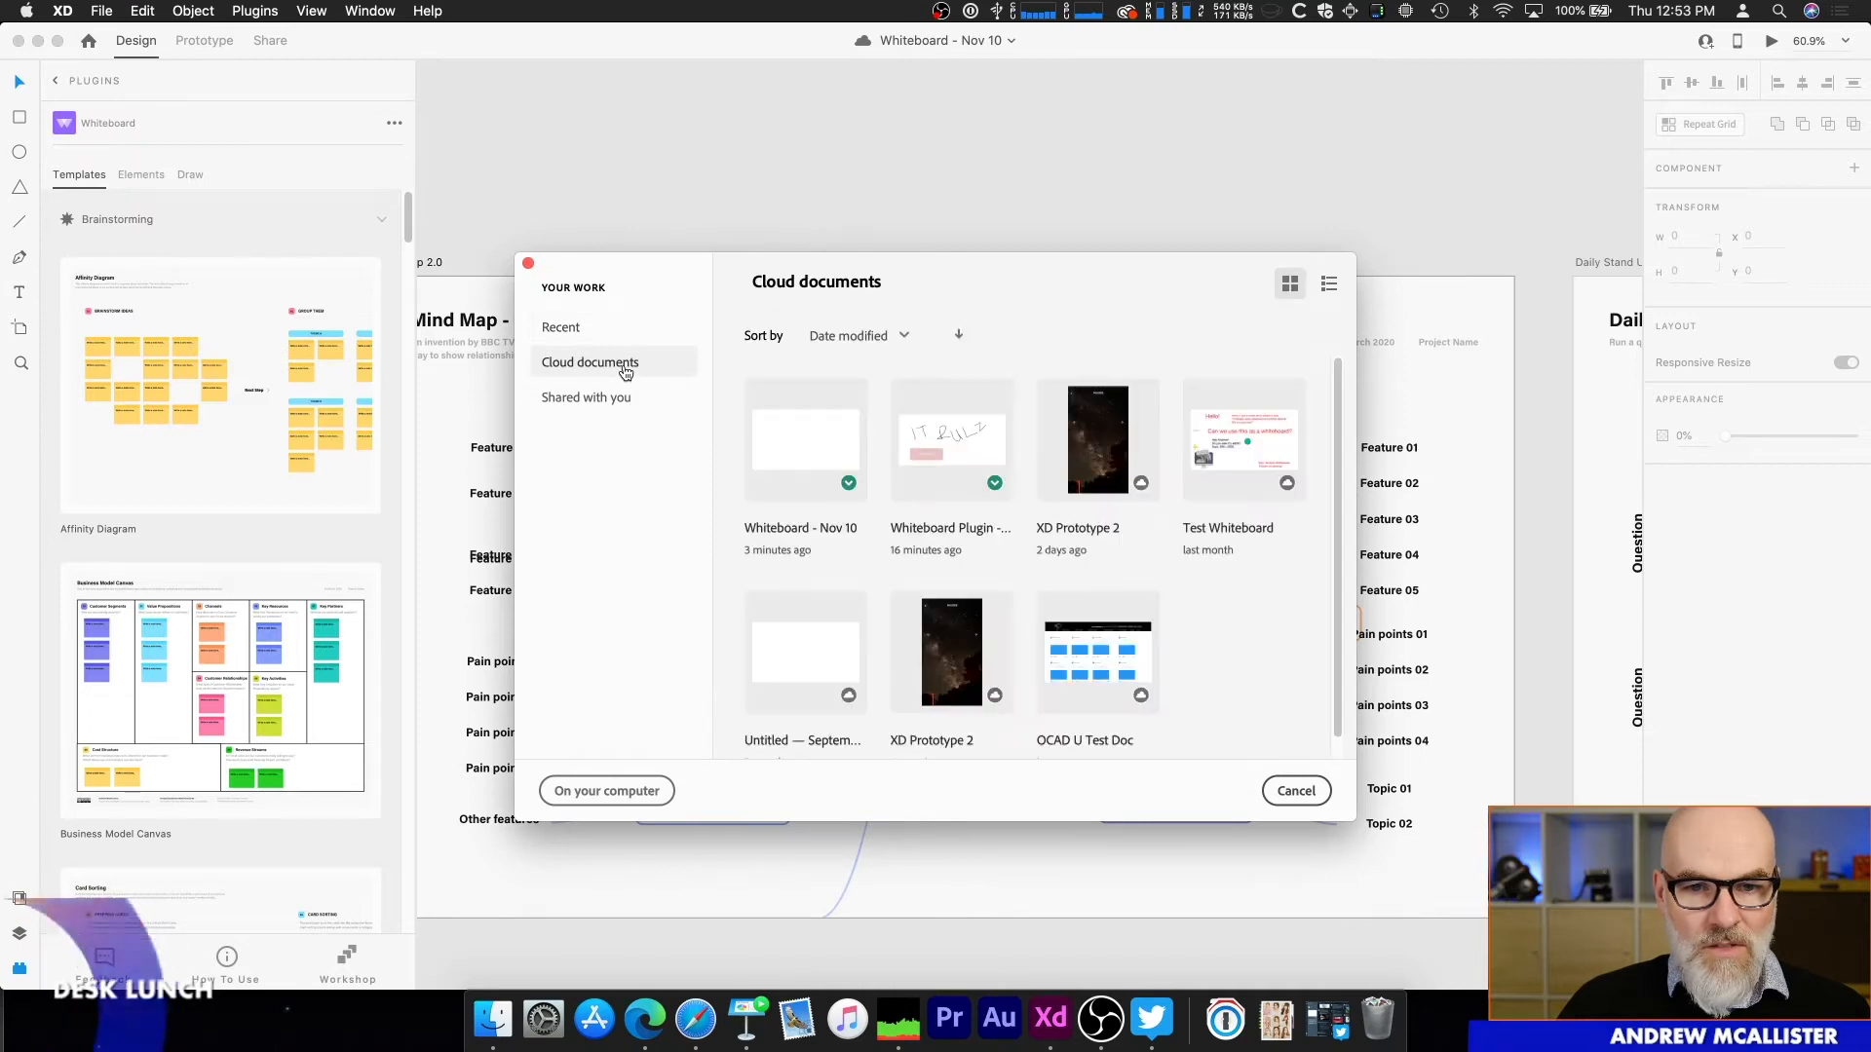
{"action": "left_click", "coordinate": [1077, 481]}
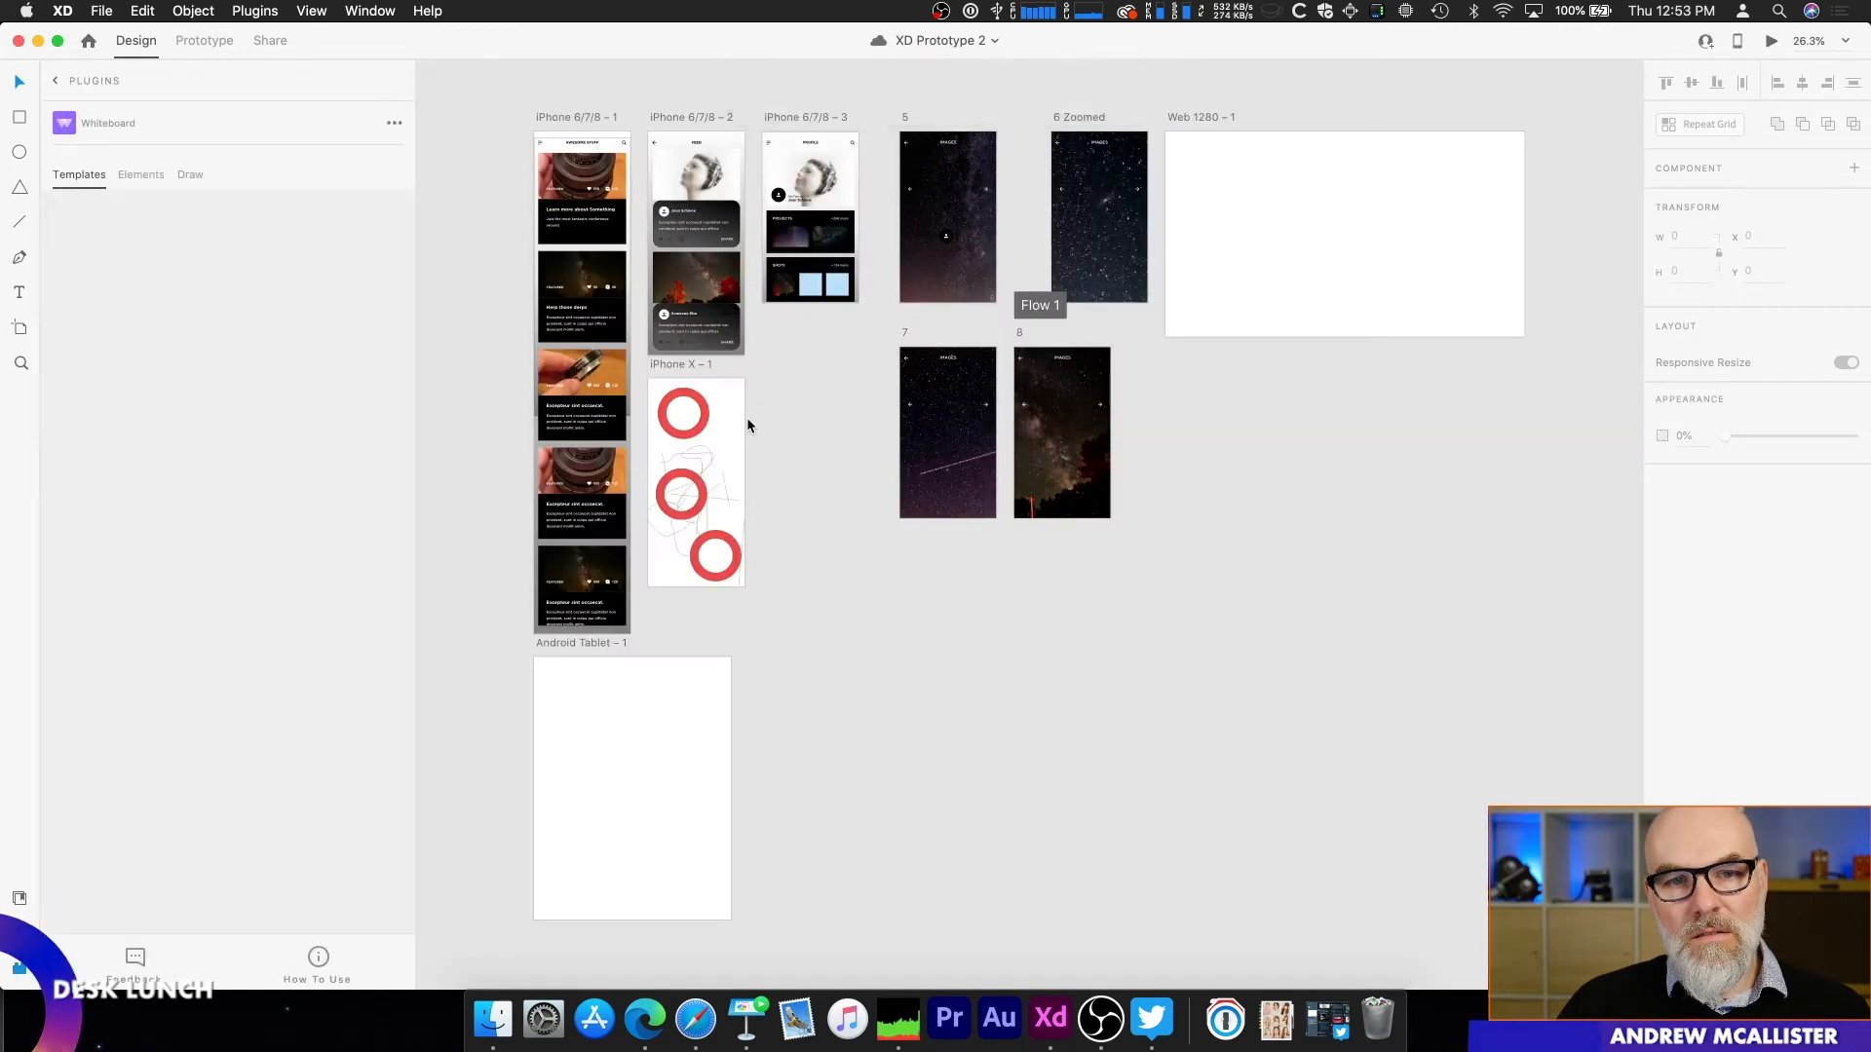
{"action": "scroll", "coordinate": [569, 235], "scroll_direction": "up", "scroll_amount": 5}
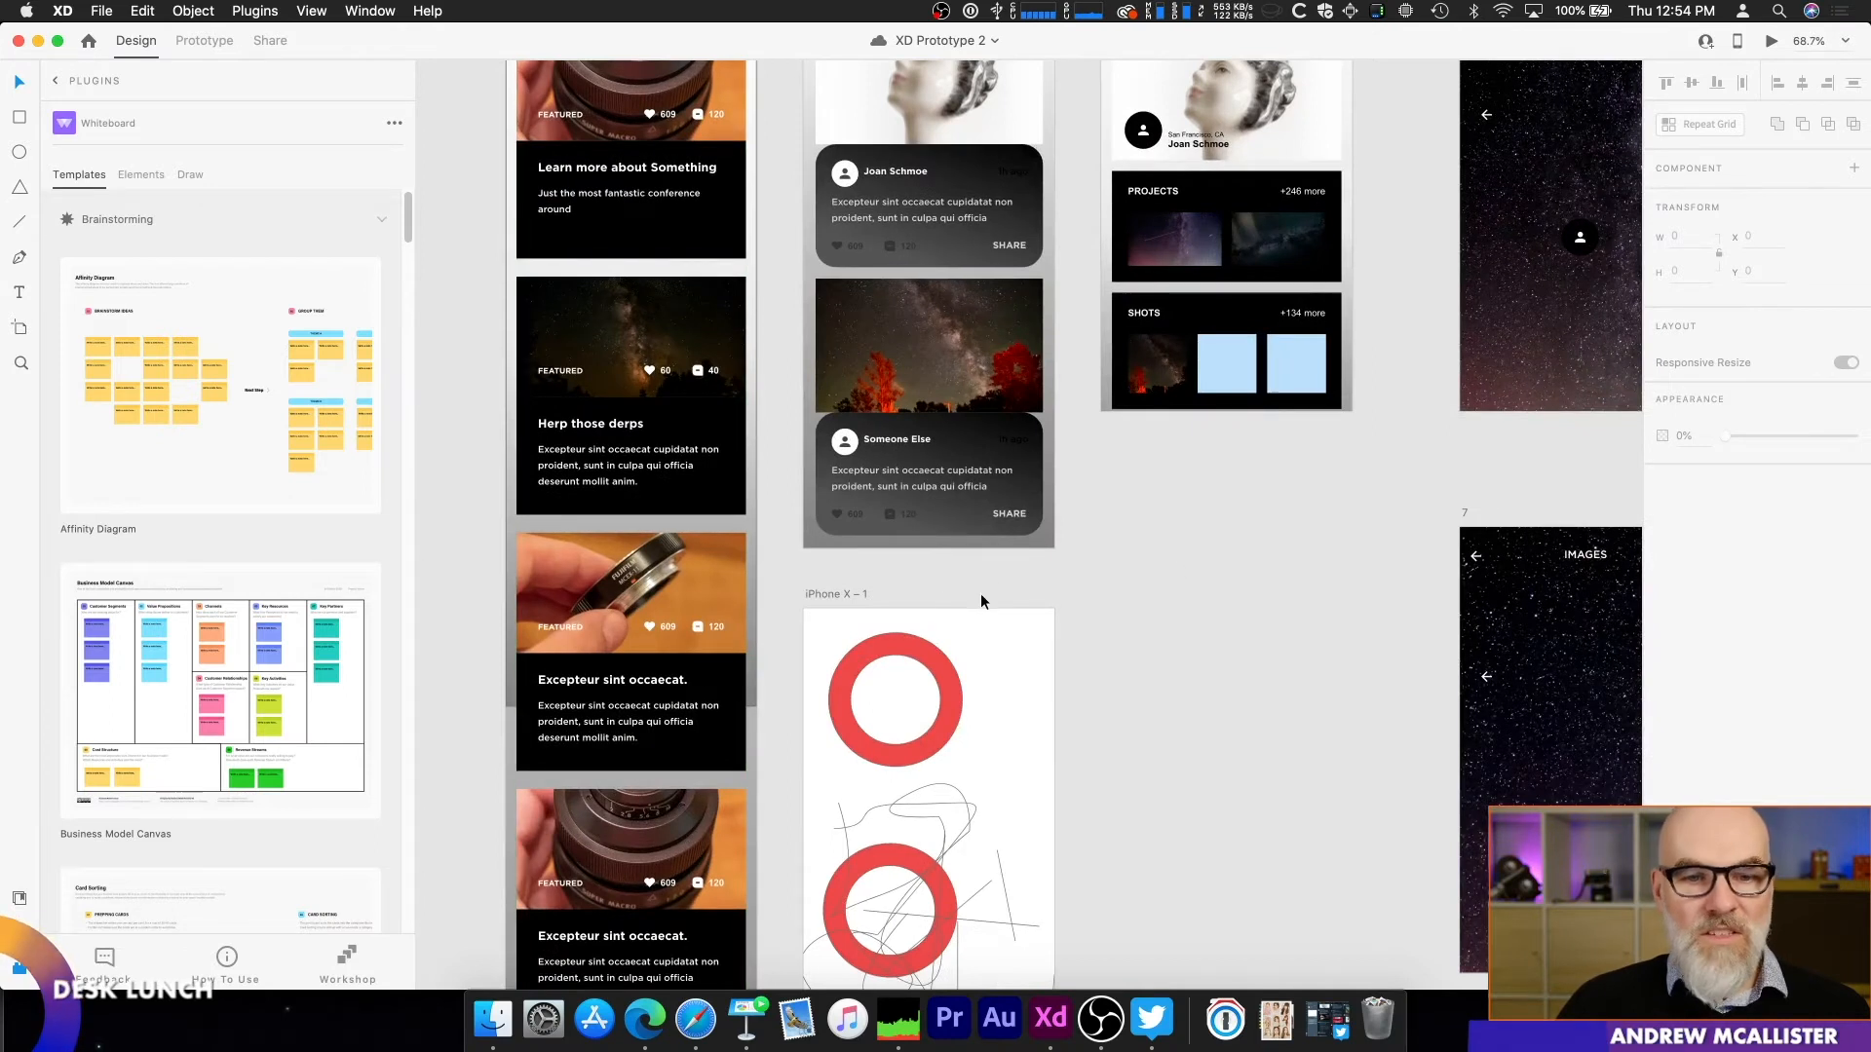
{"action": "scroll", "coordinate": [698, 552], "scroll_direction": "up", "scroll_amount": 2}
{"action": "scroll", "coordinate": [698, 552], "scroll_direction": "up", "scroll_amount": 3}
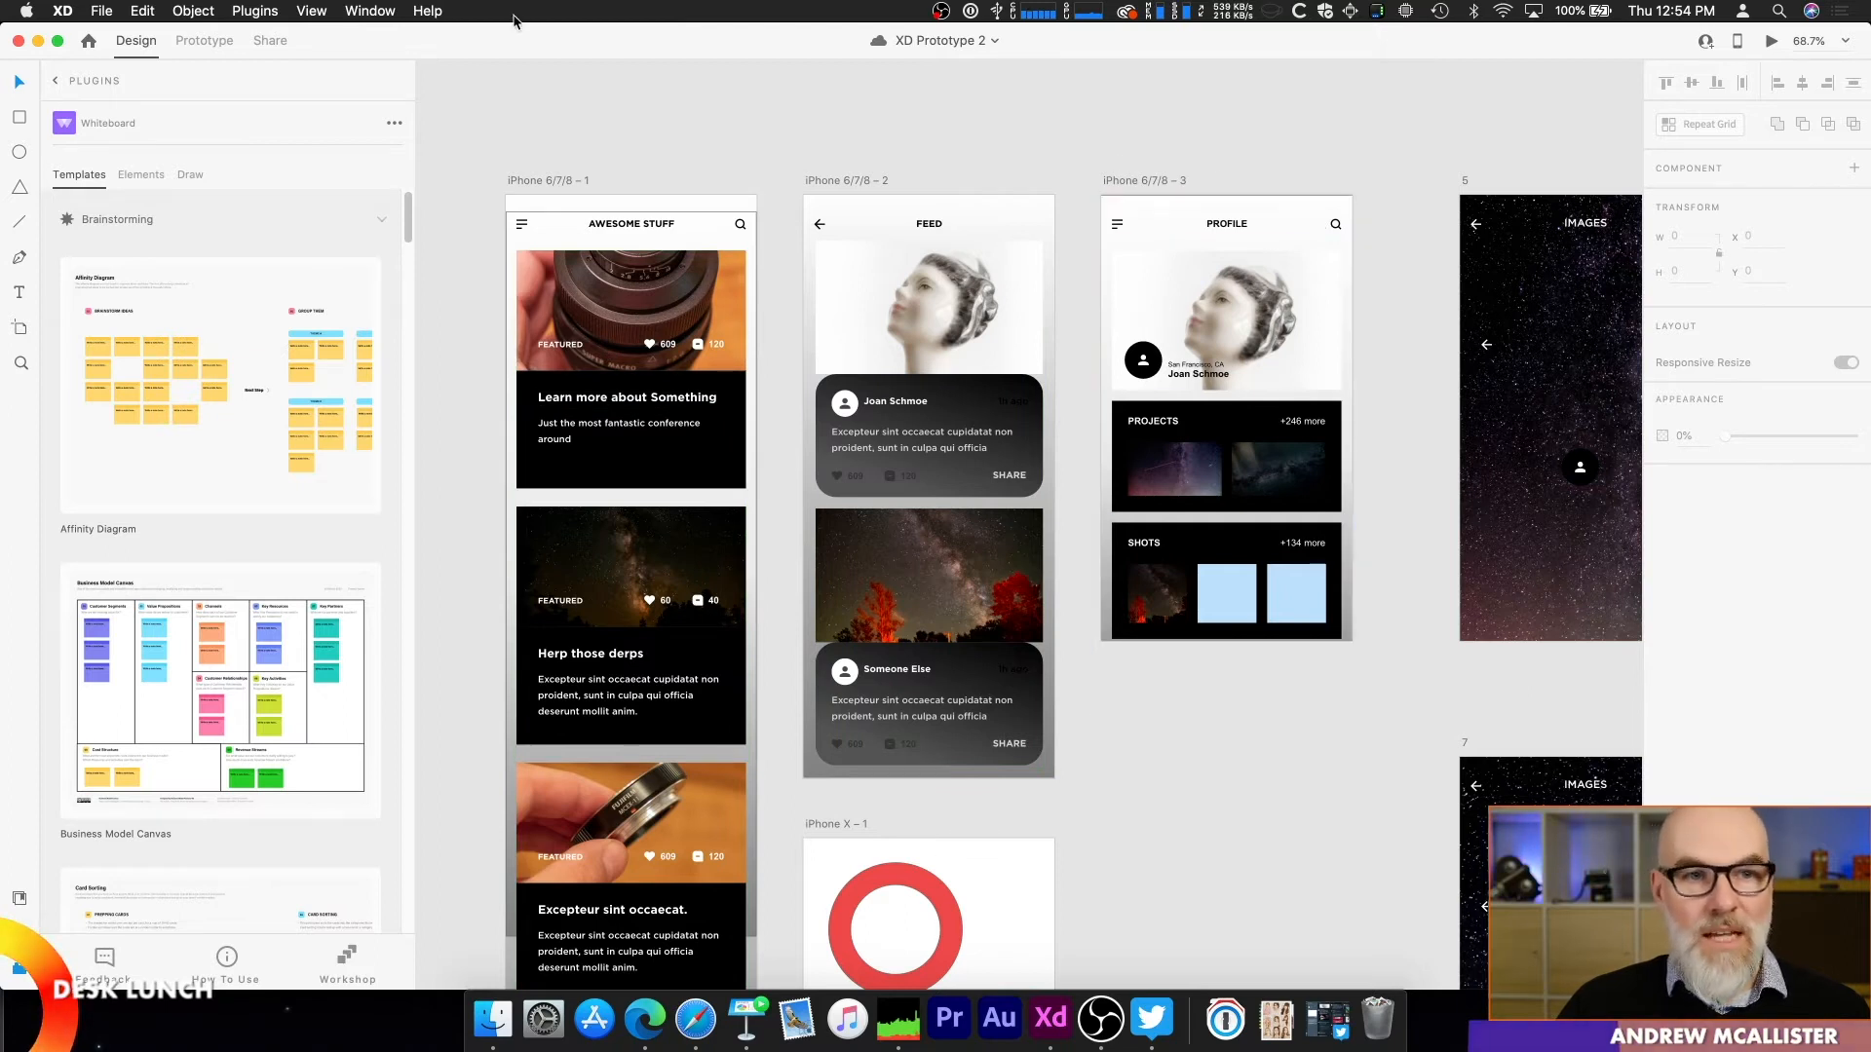
Step: Switch to Microsoft Edge, select the embedded iPhone 6/7/8 – 3 artboard on the Miro board, and open Miro's Adobe XD app
{"action": "key", "text": "super+Tab"}
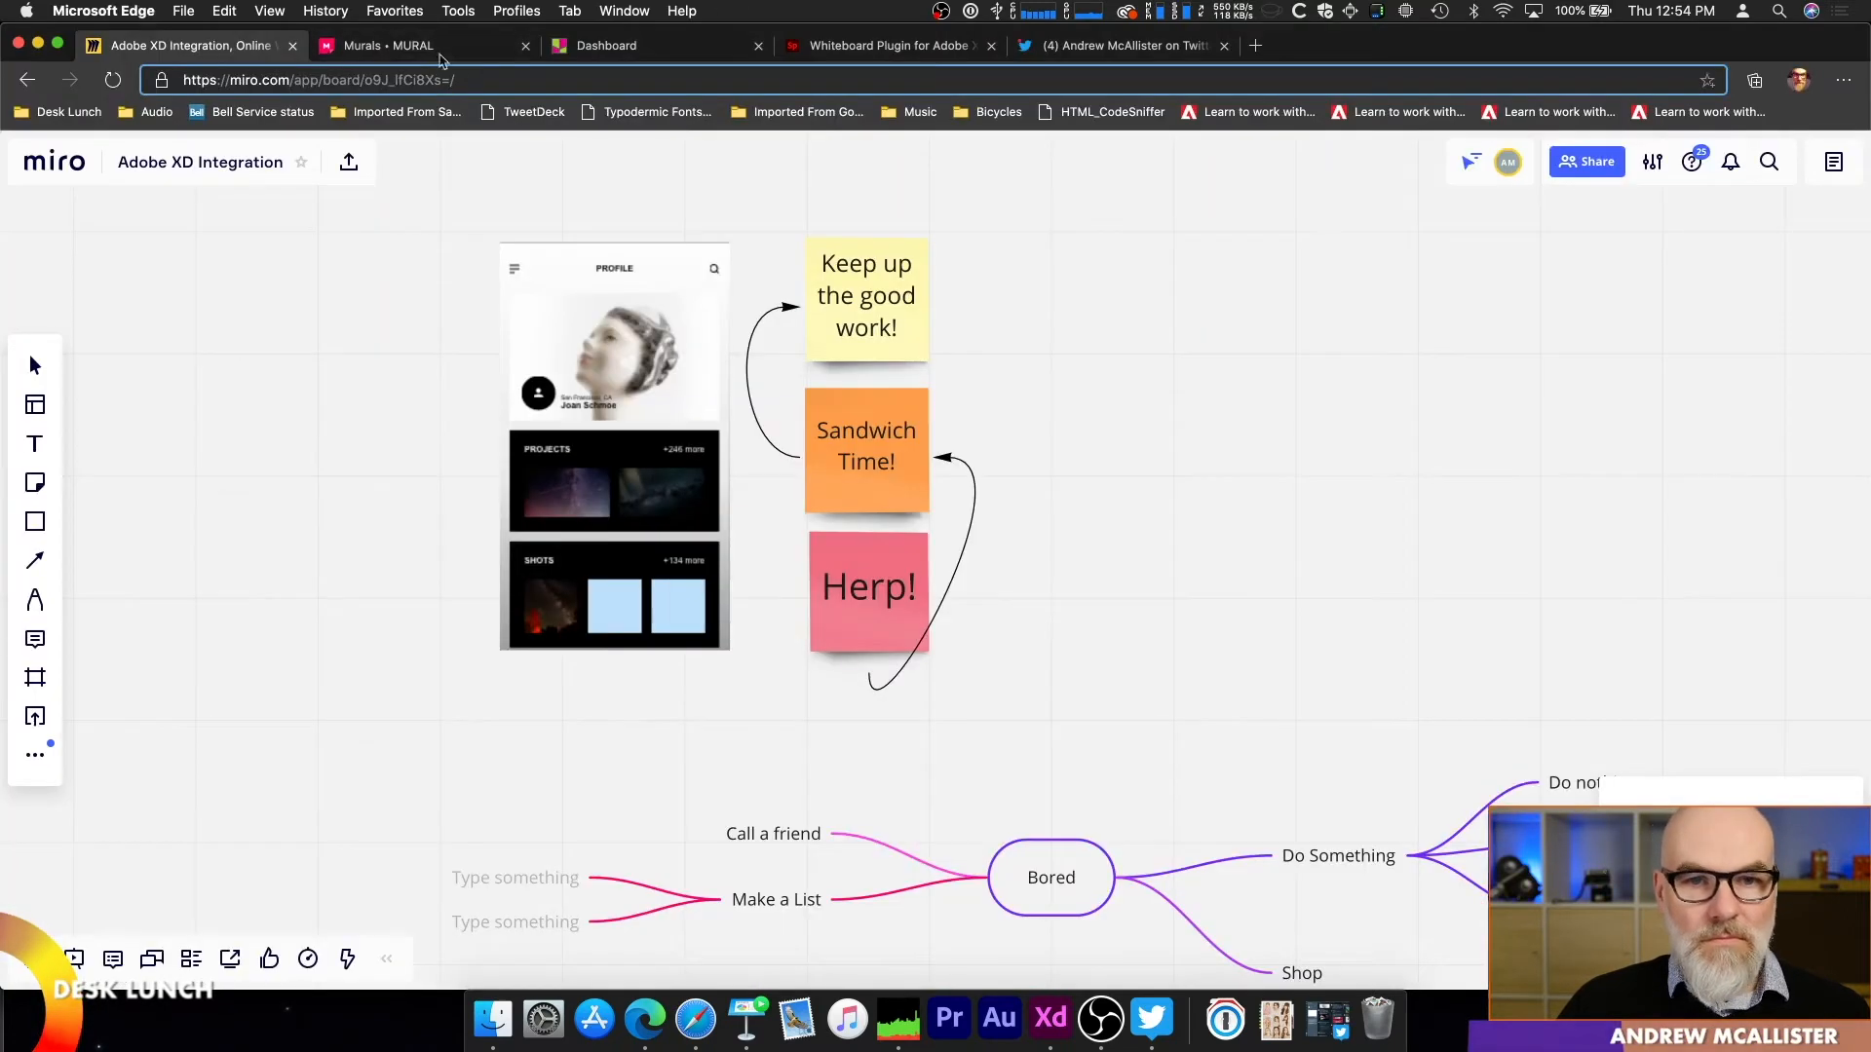
{"action": "left_click", "coordinate": [553, 398]}
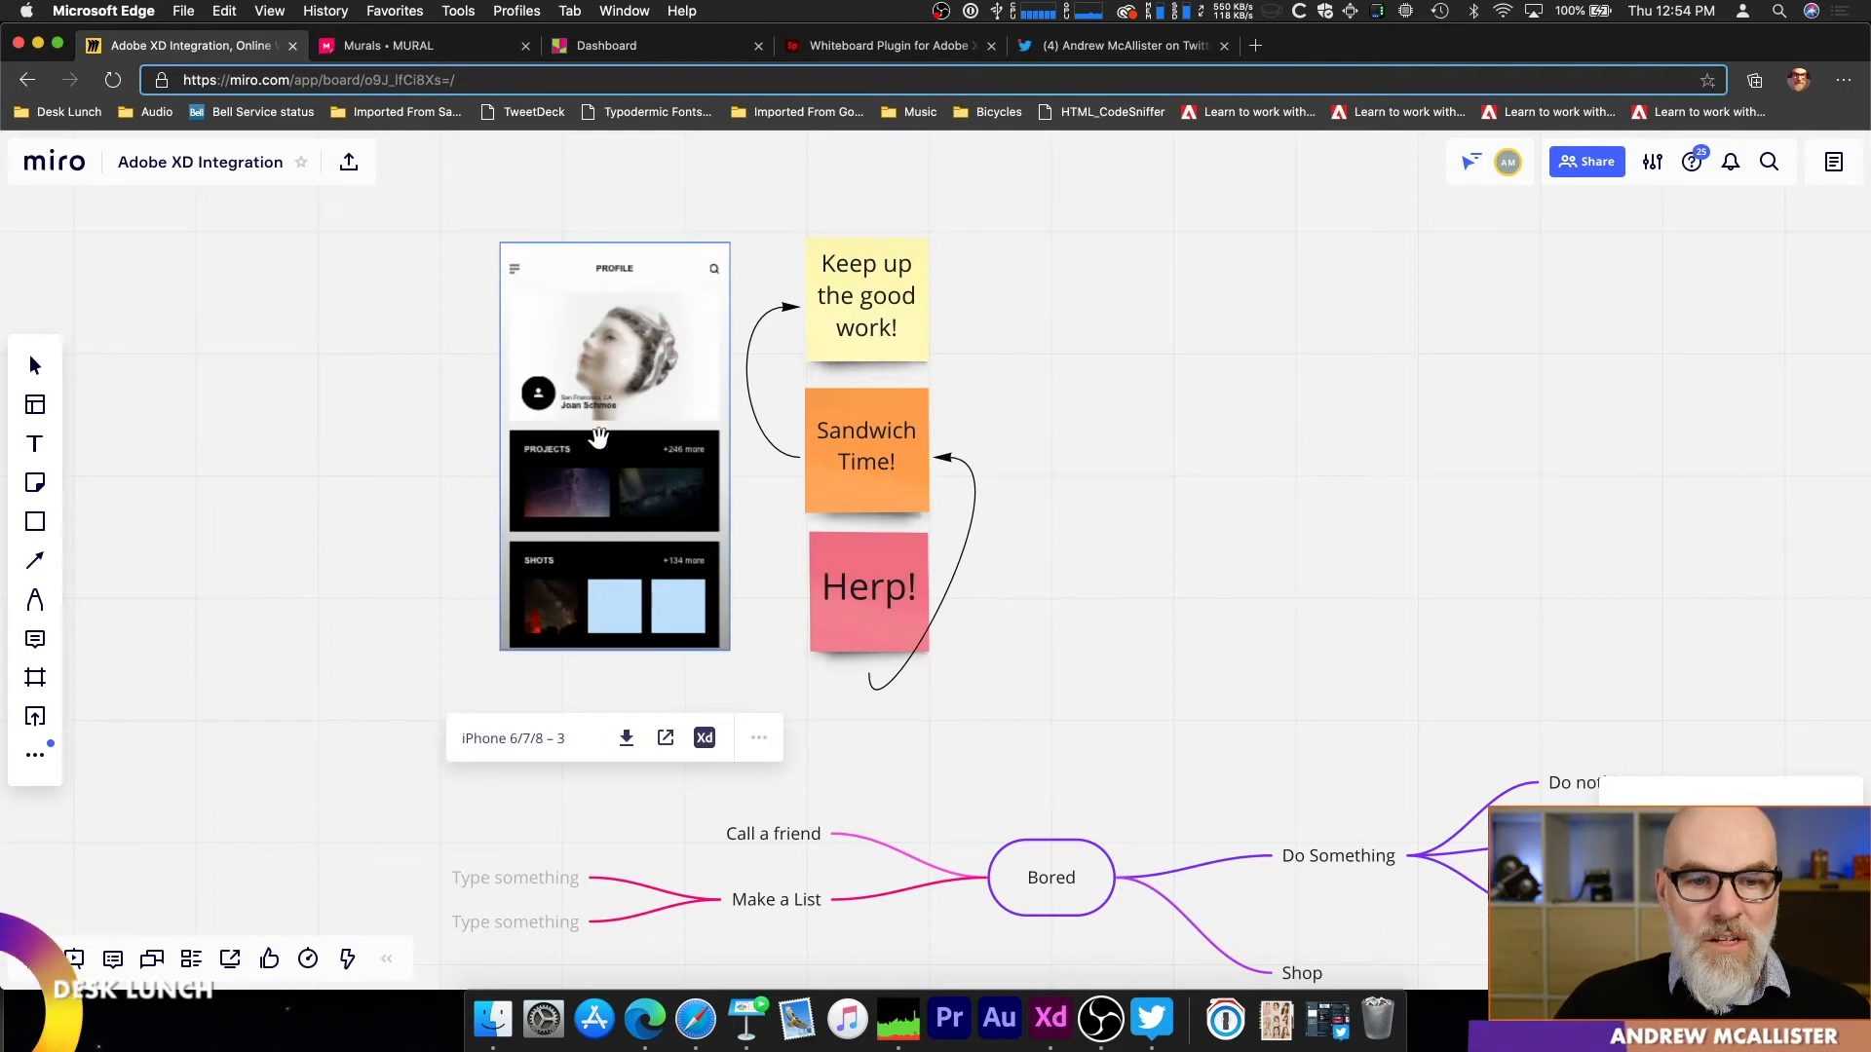
{"action": "left_click", "coordinate": [35, 755]}
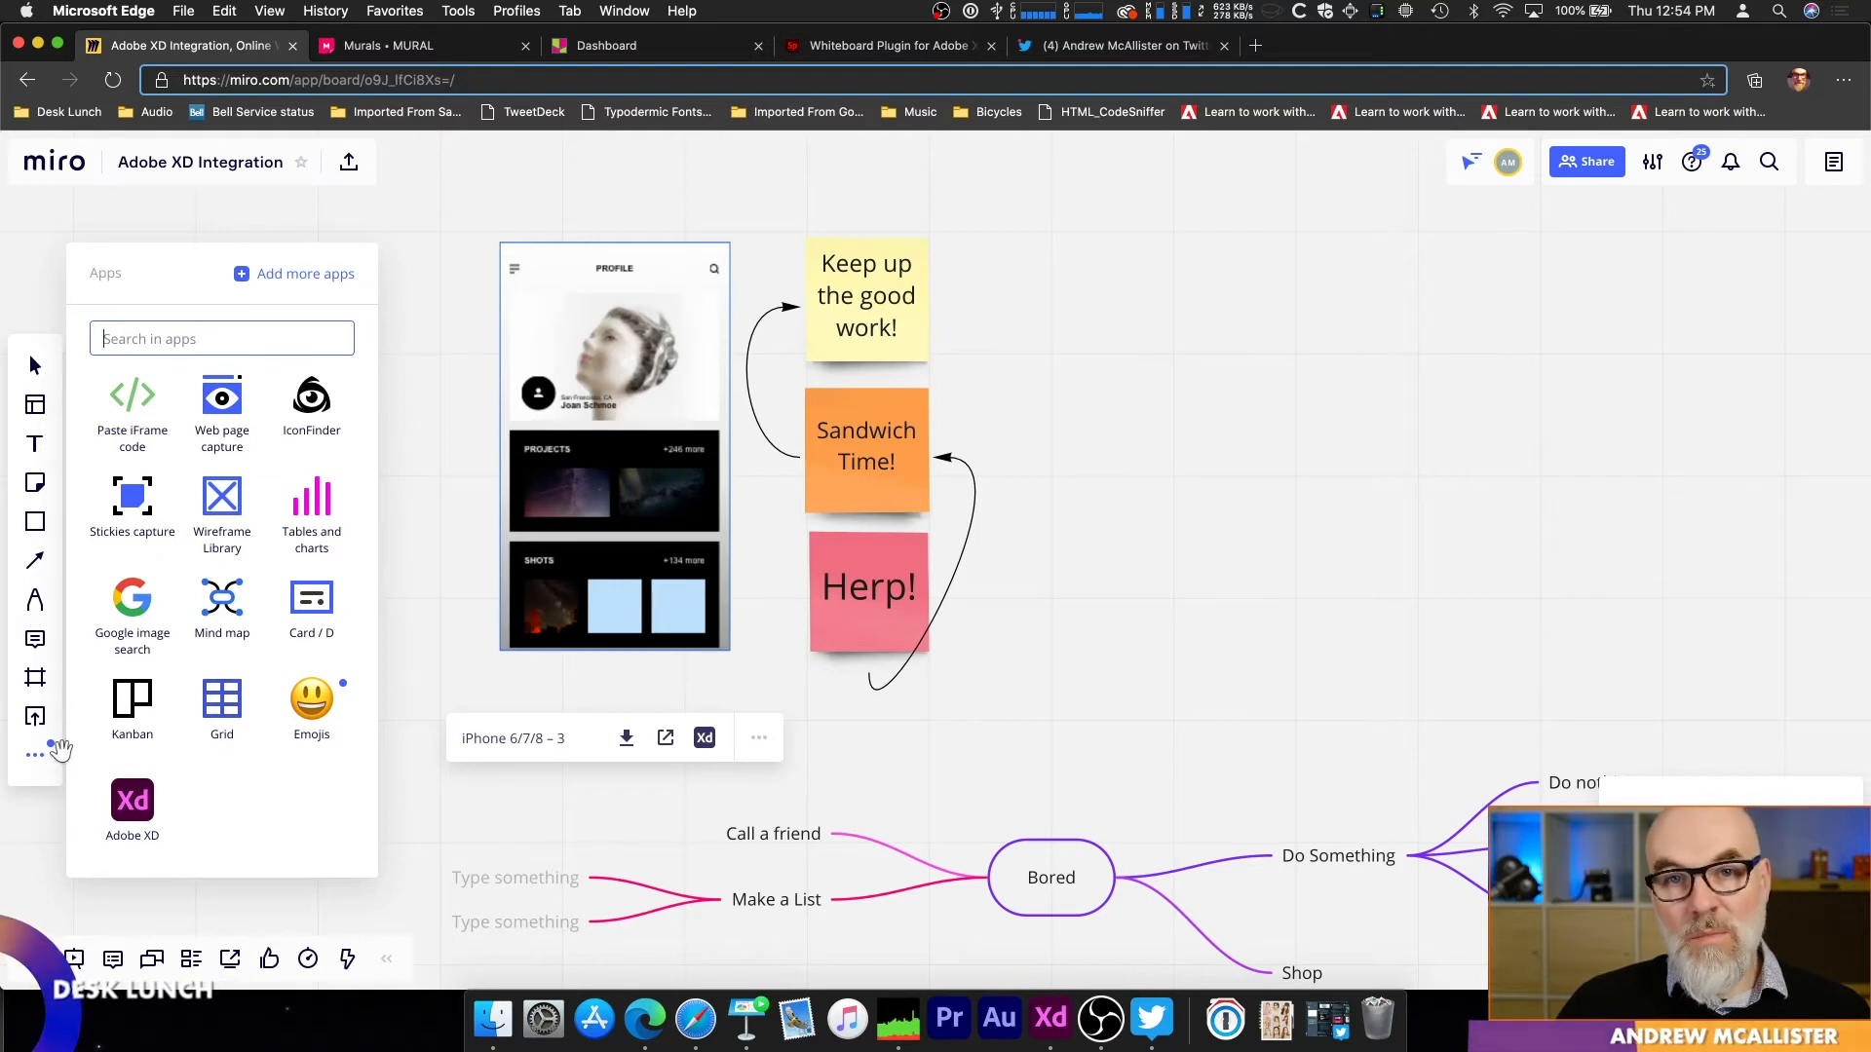
{"action": "left_click", "coordinate": [132, 805]}
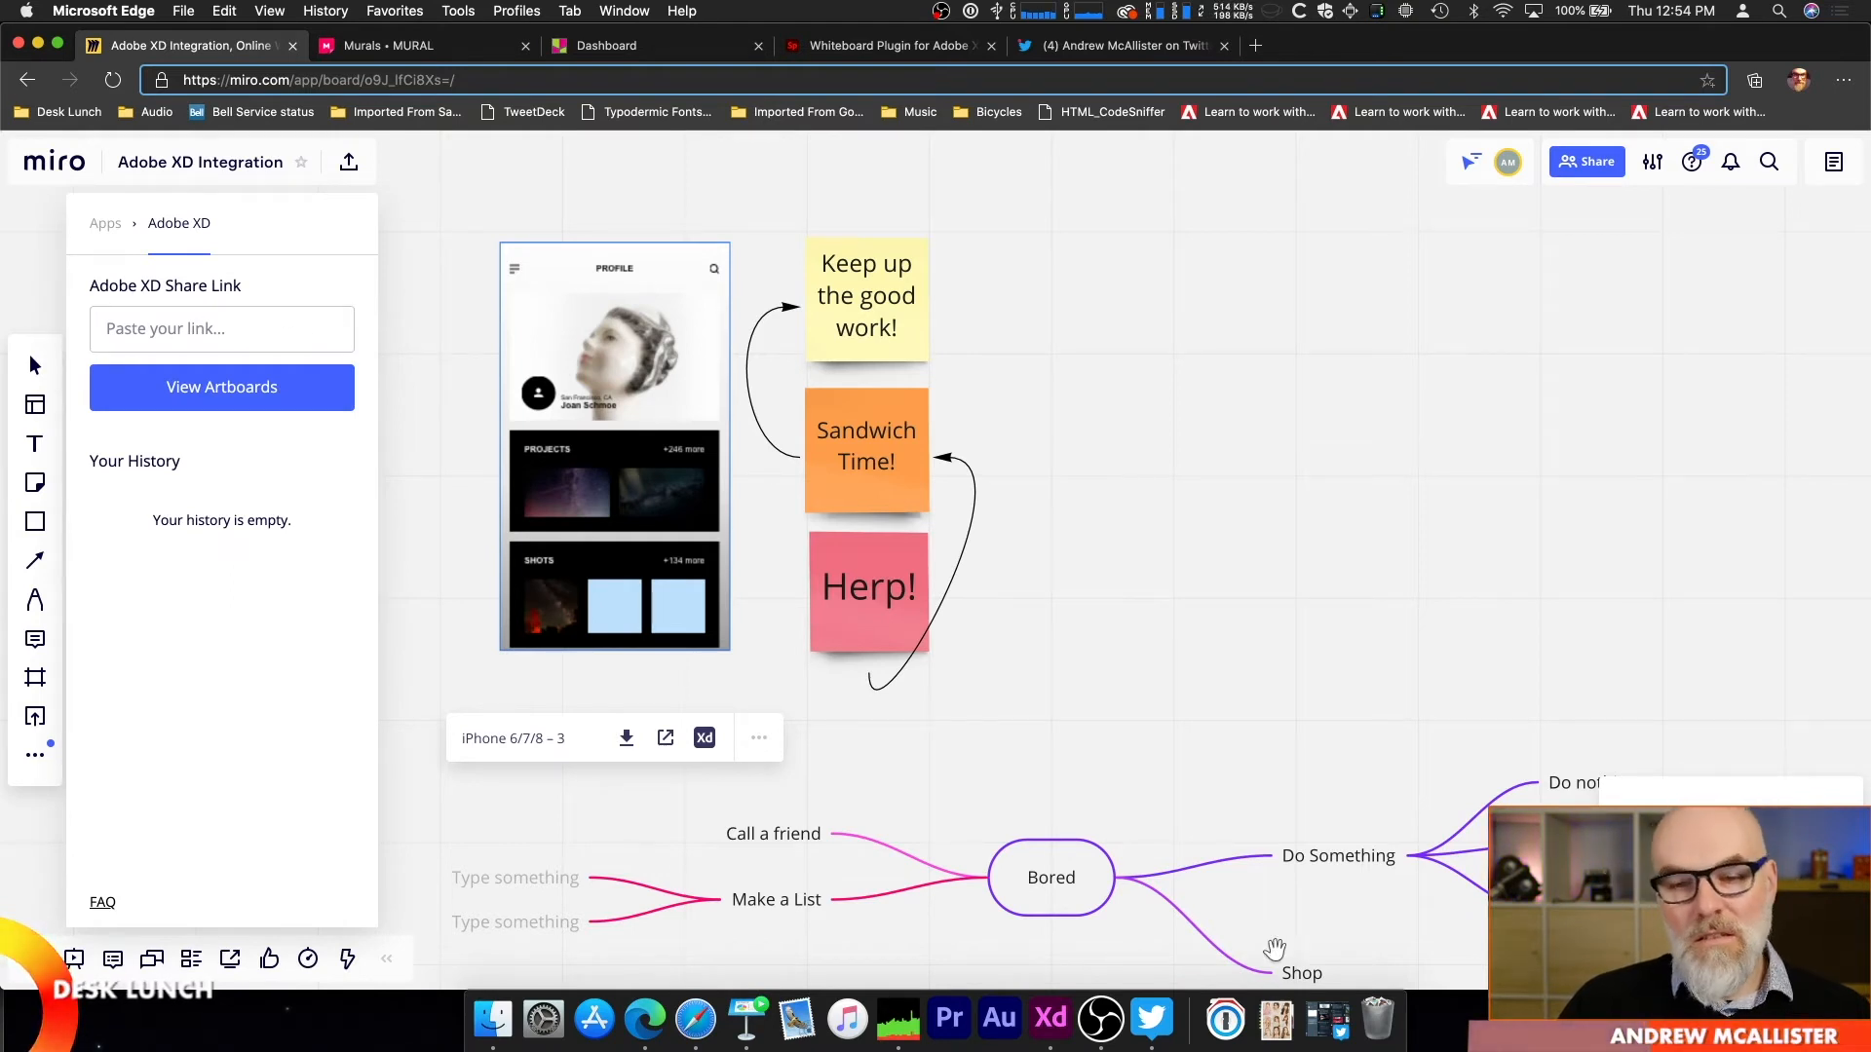
Step: Switch to Adobe XD, update the Flow 1 share link, and copy it
{"action": "left_click", "coordinate": [1050, 1018]}
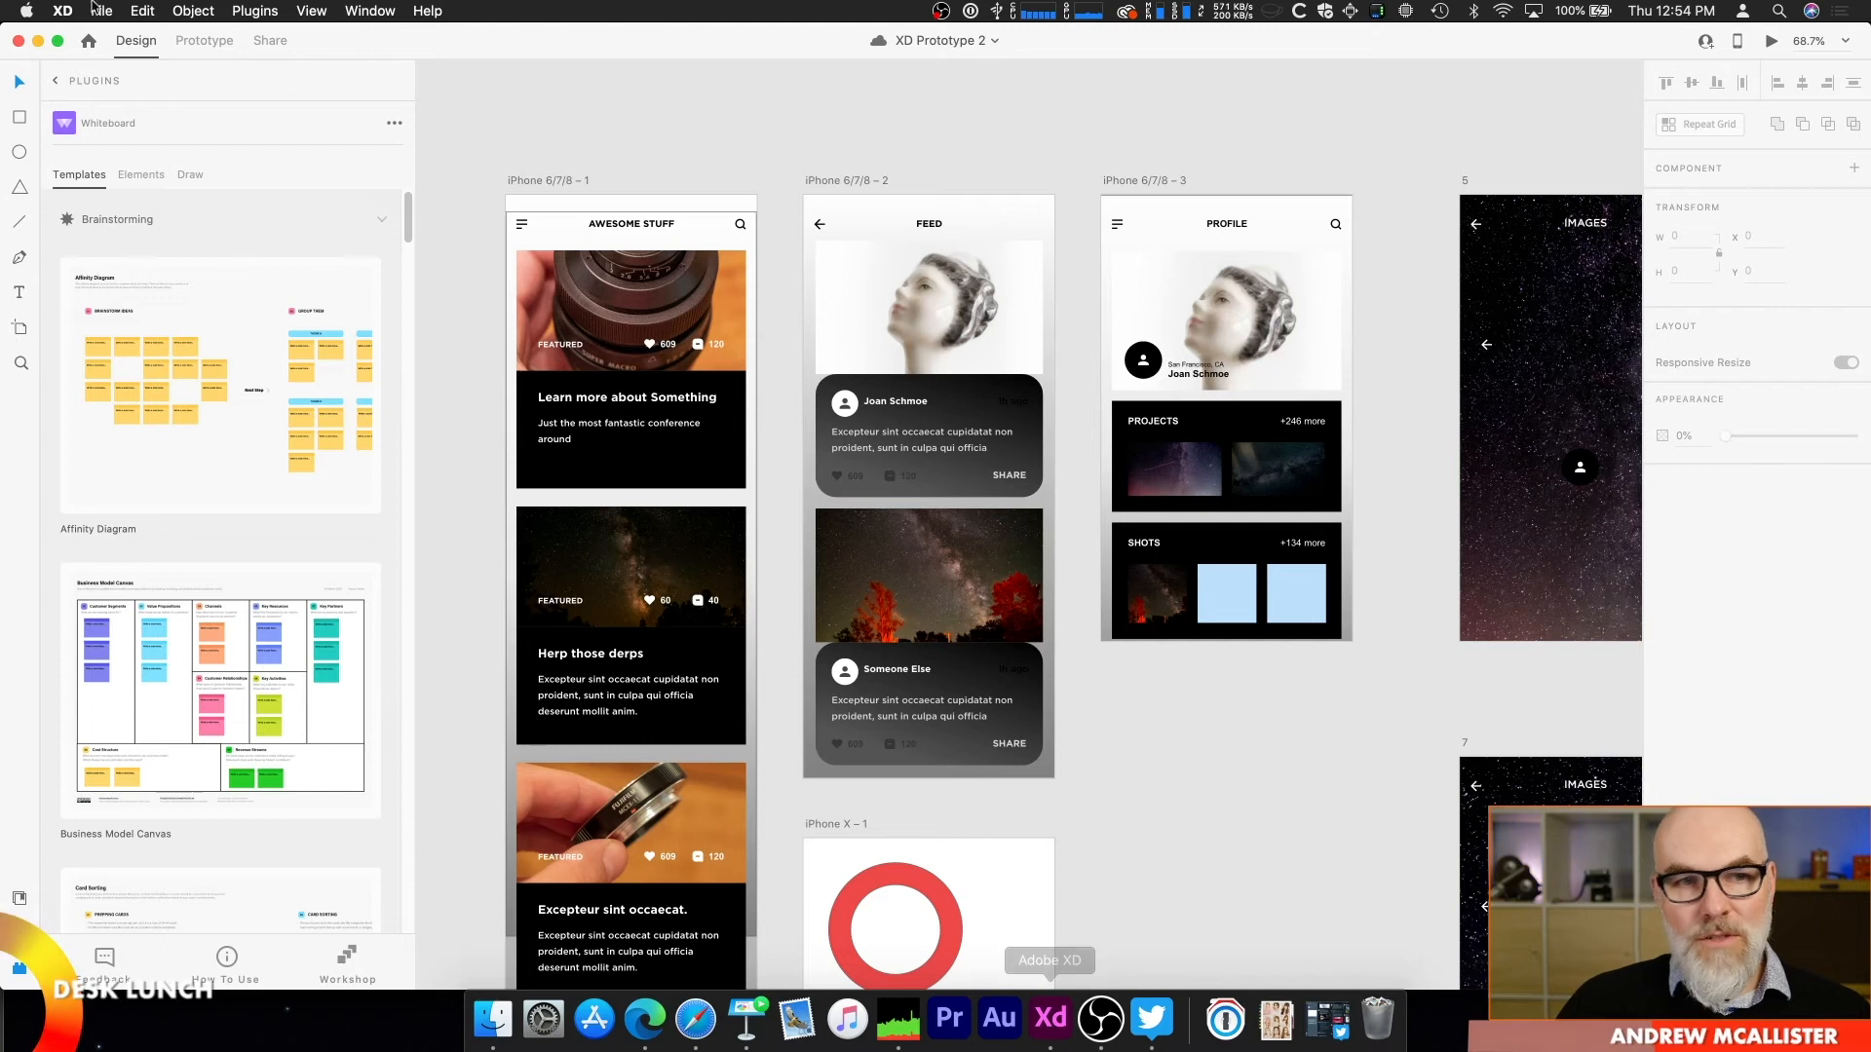
{"action": "left_click", "coordinate": [263, 44]}
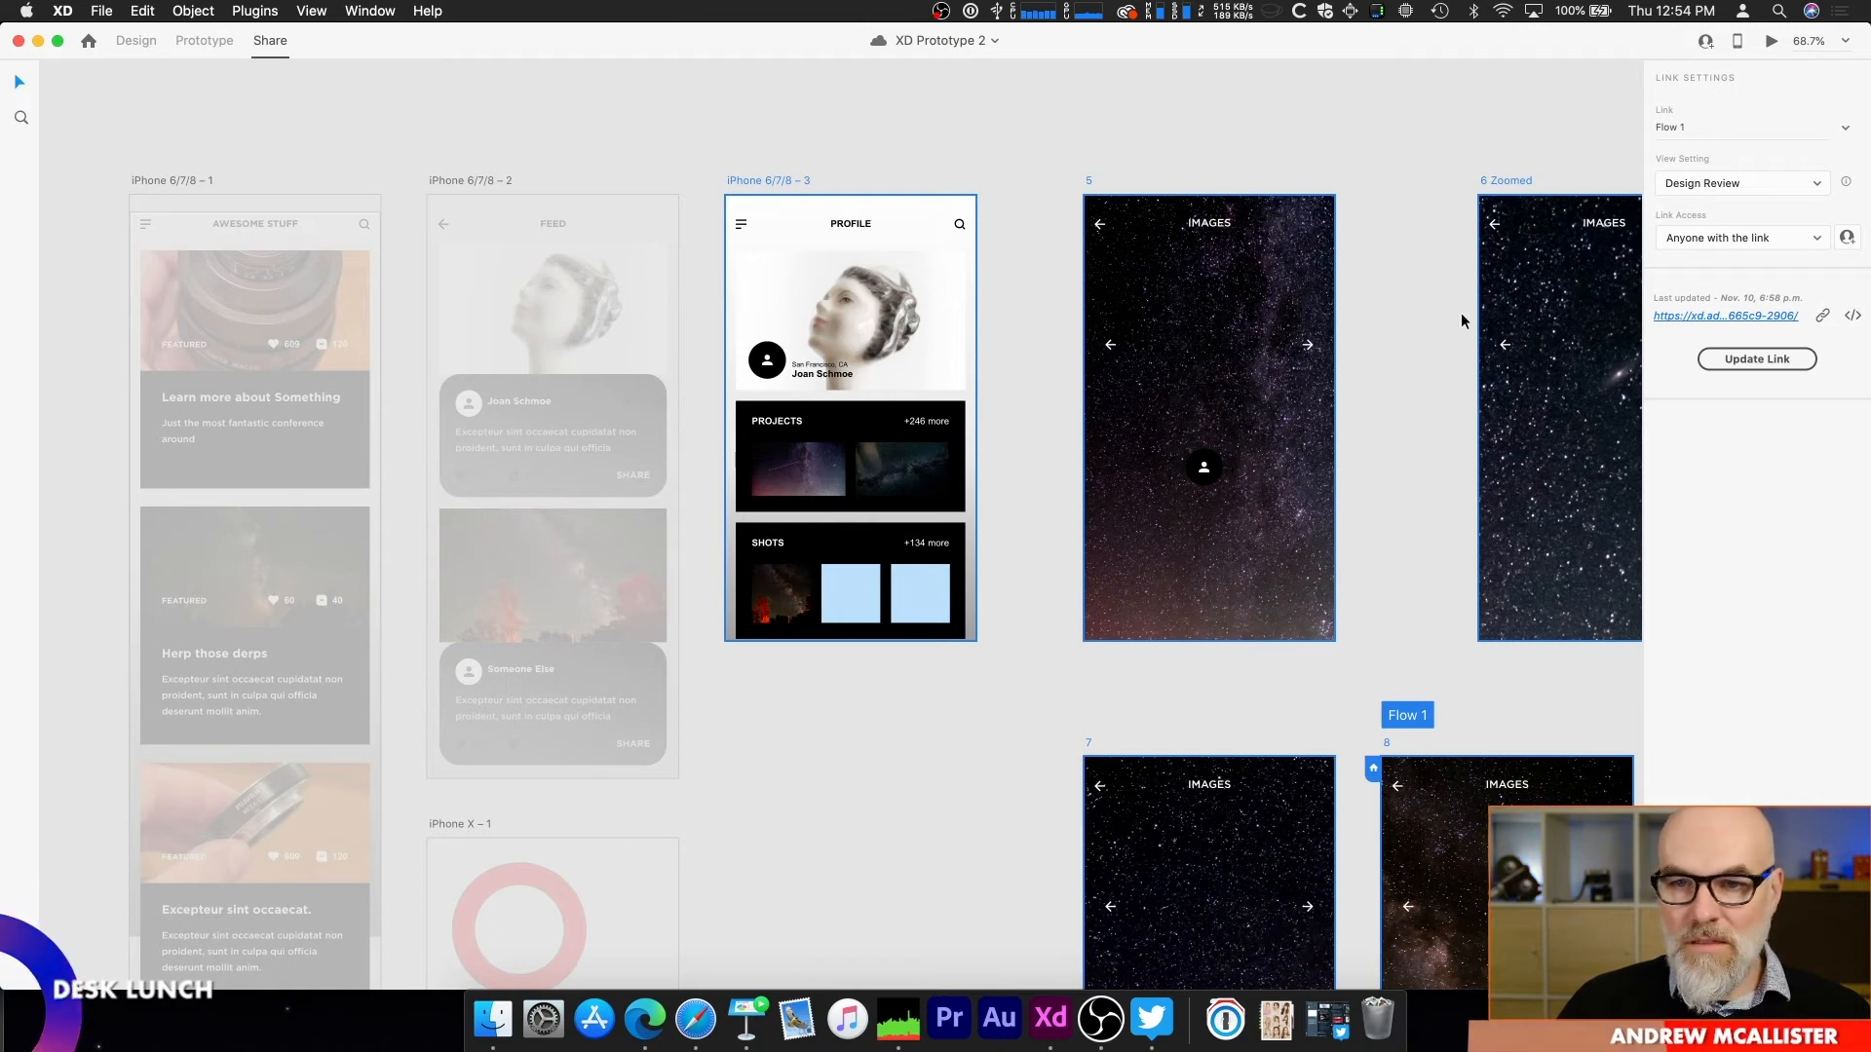
{"action": "left_click", "coordinate": [1758, 359]}
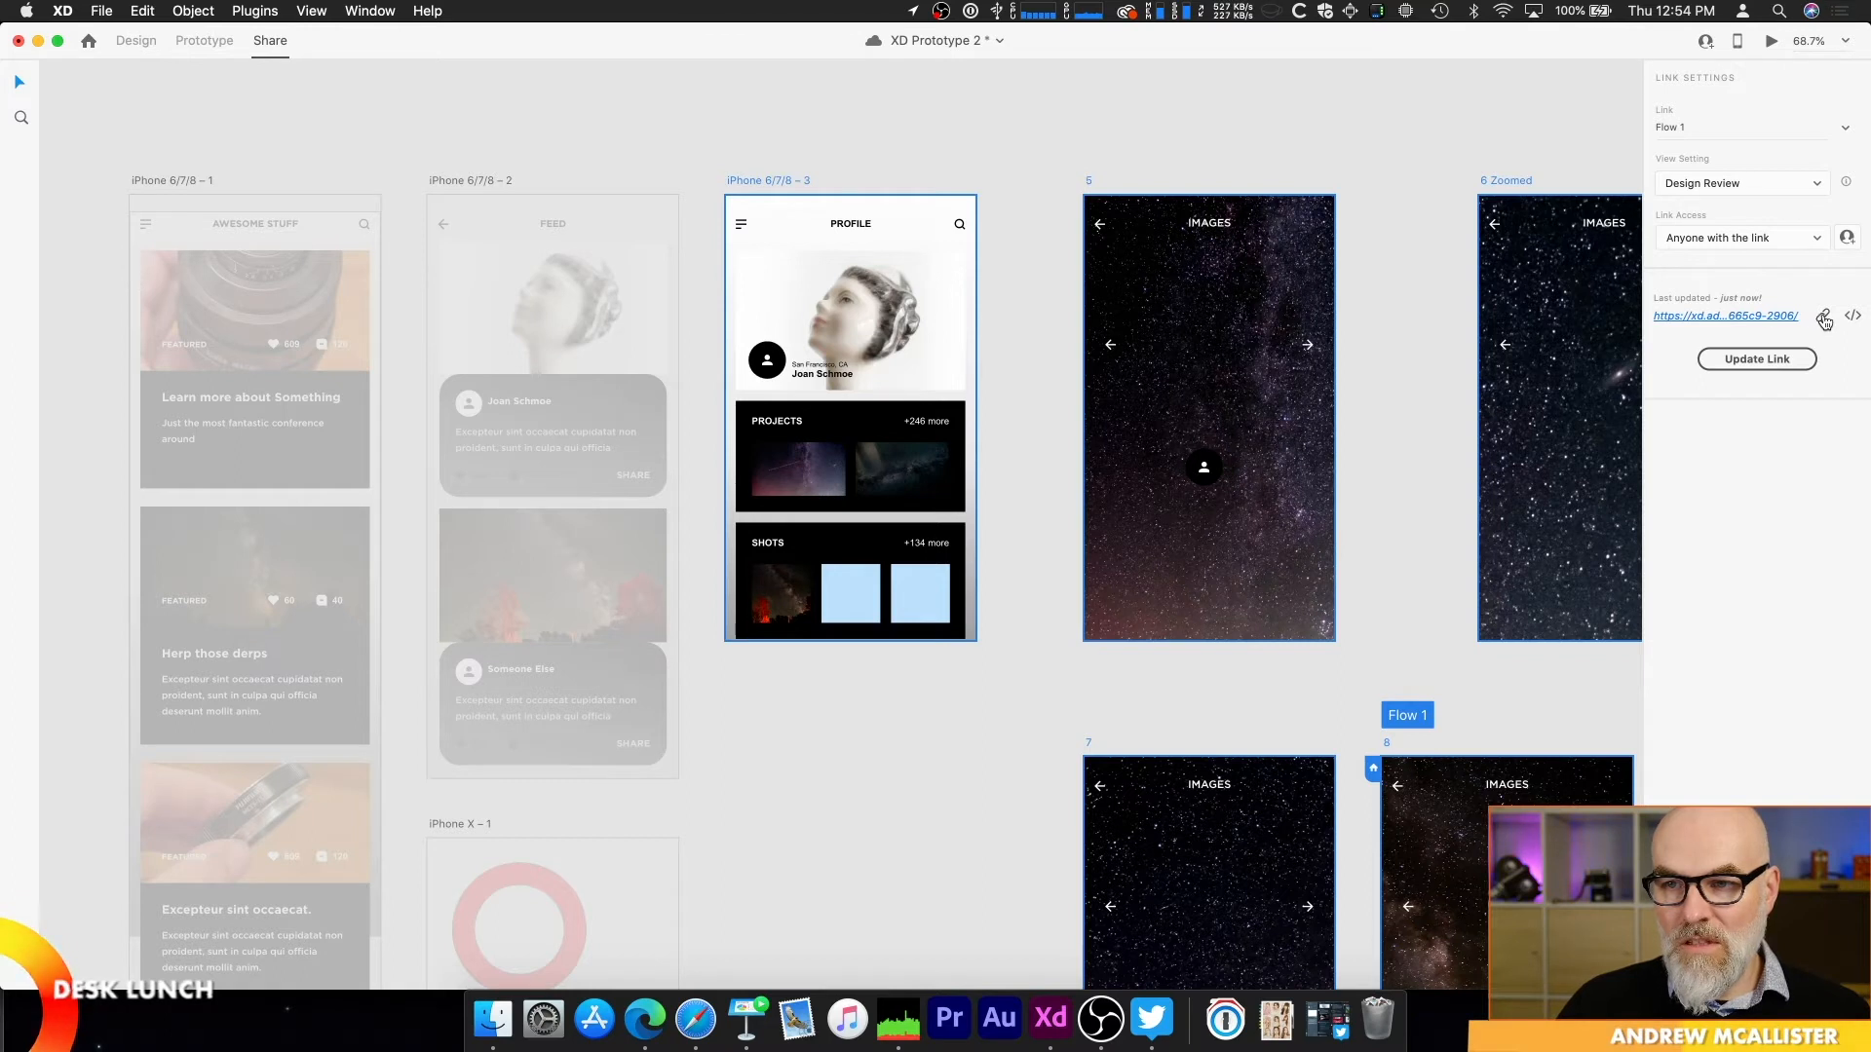
Step: Switch to Microsoft Edge, load the copied share link's artboards in Miro, and place artboard 8 to the right of the sticky notes
{"action": "key", "text": "super+Tab"}
{"action": "left_click", "coordinate": [209, 330]}
{"action": "key", "text": "super+v"}
{"action": "left_click", "coordinate": [233, 388]}
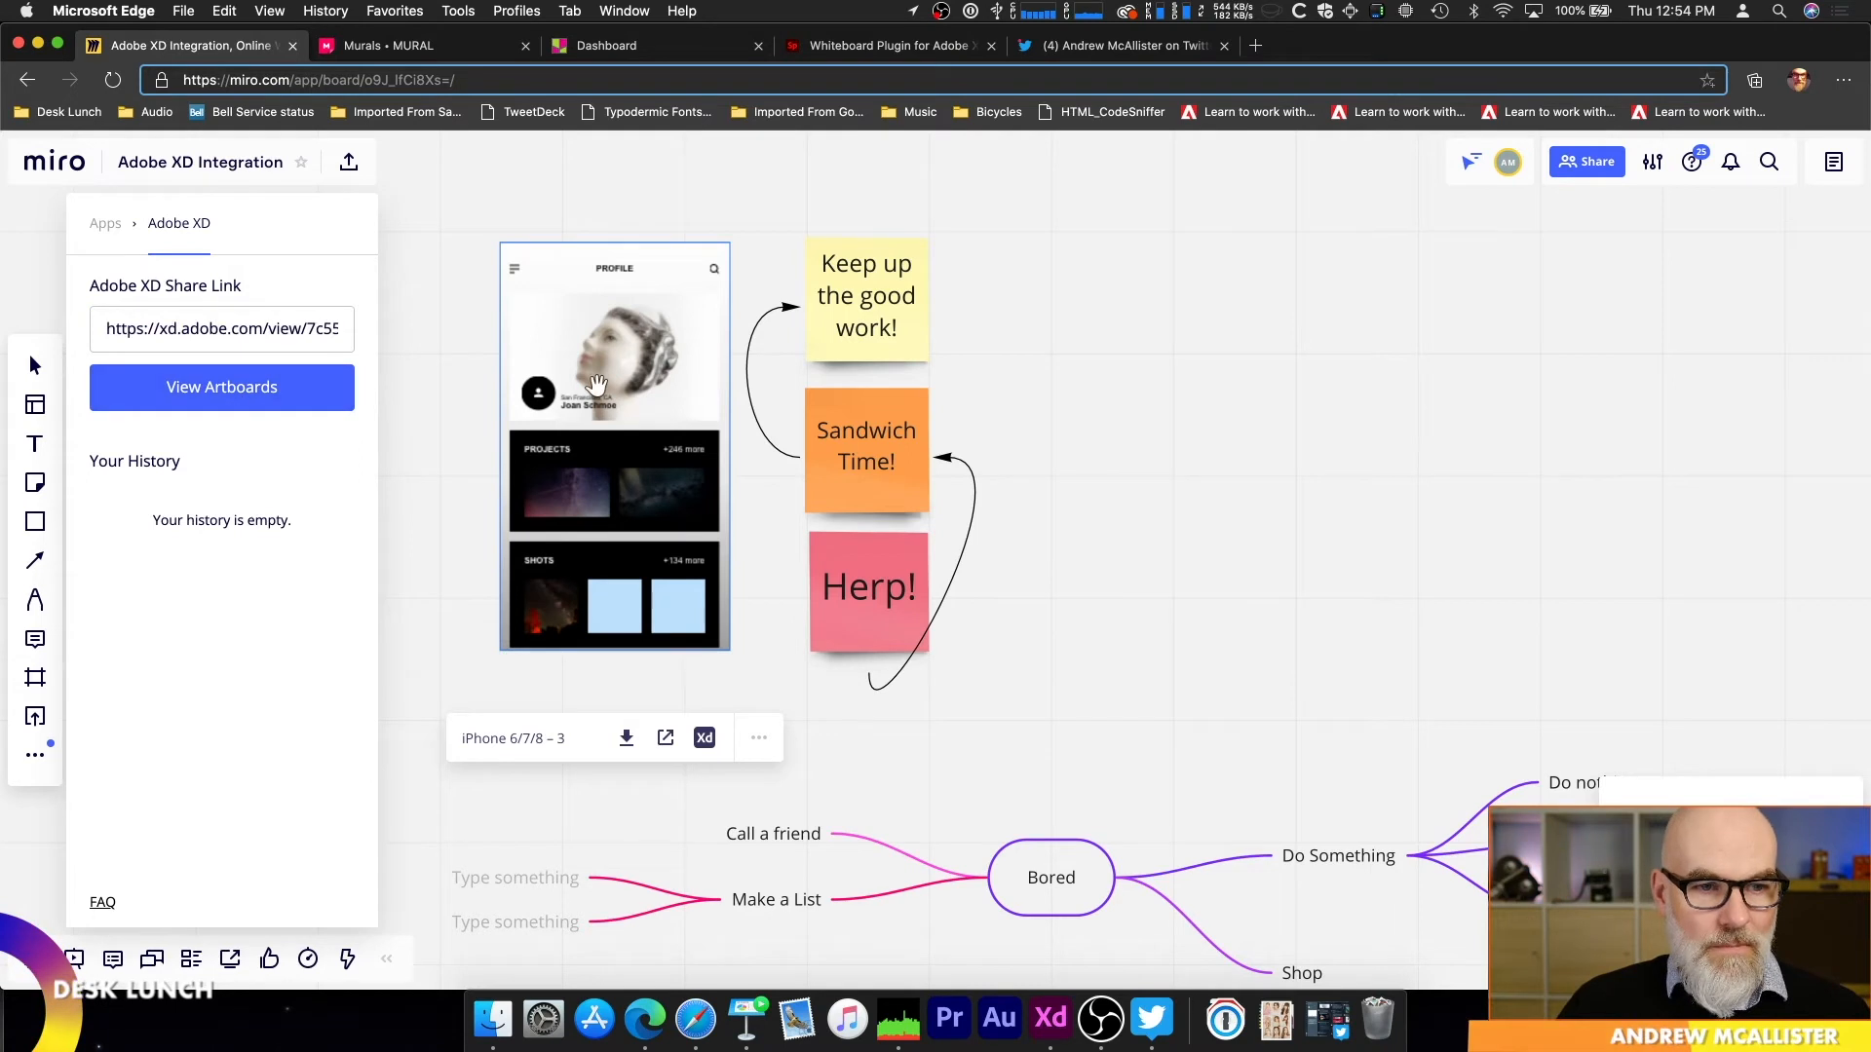
{"action": "left_click", "coordinate": [317, 401]}
{"action": "left_click", "coordinate": [233, 515]}
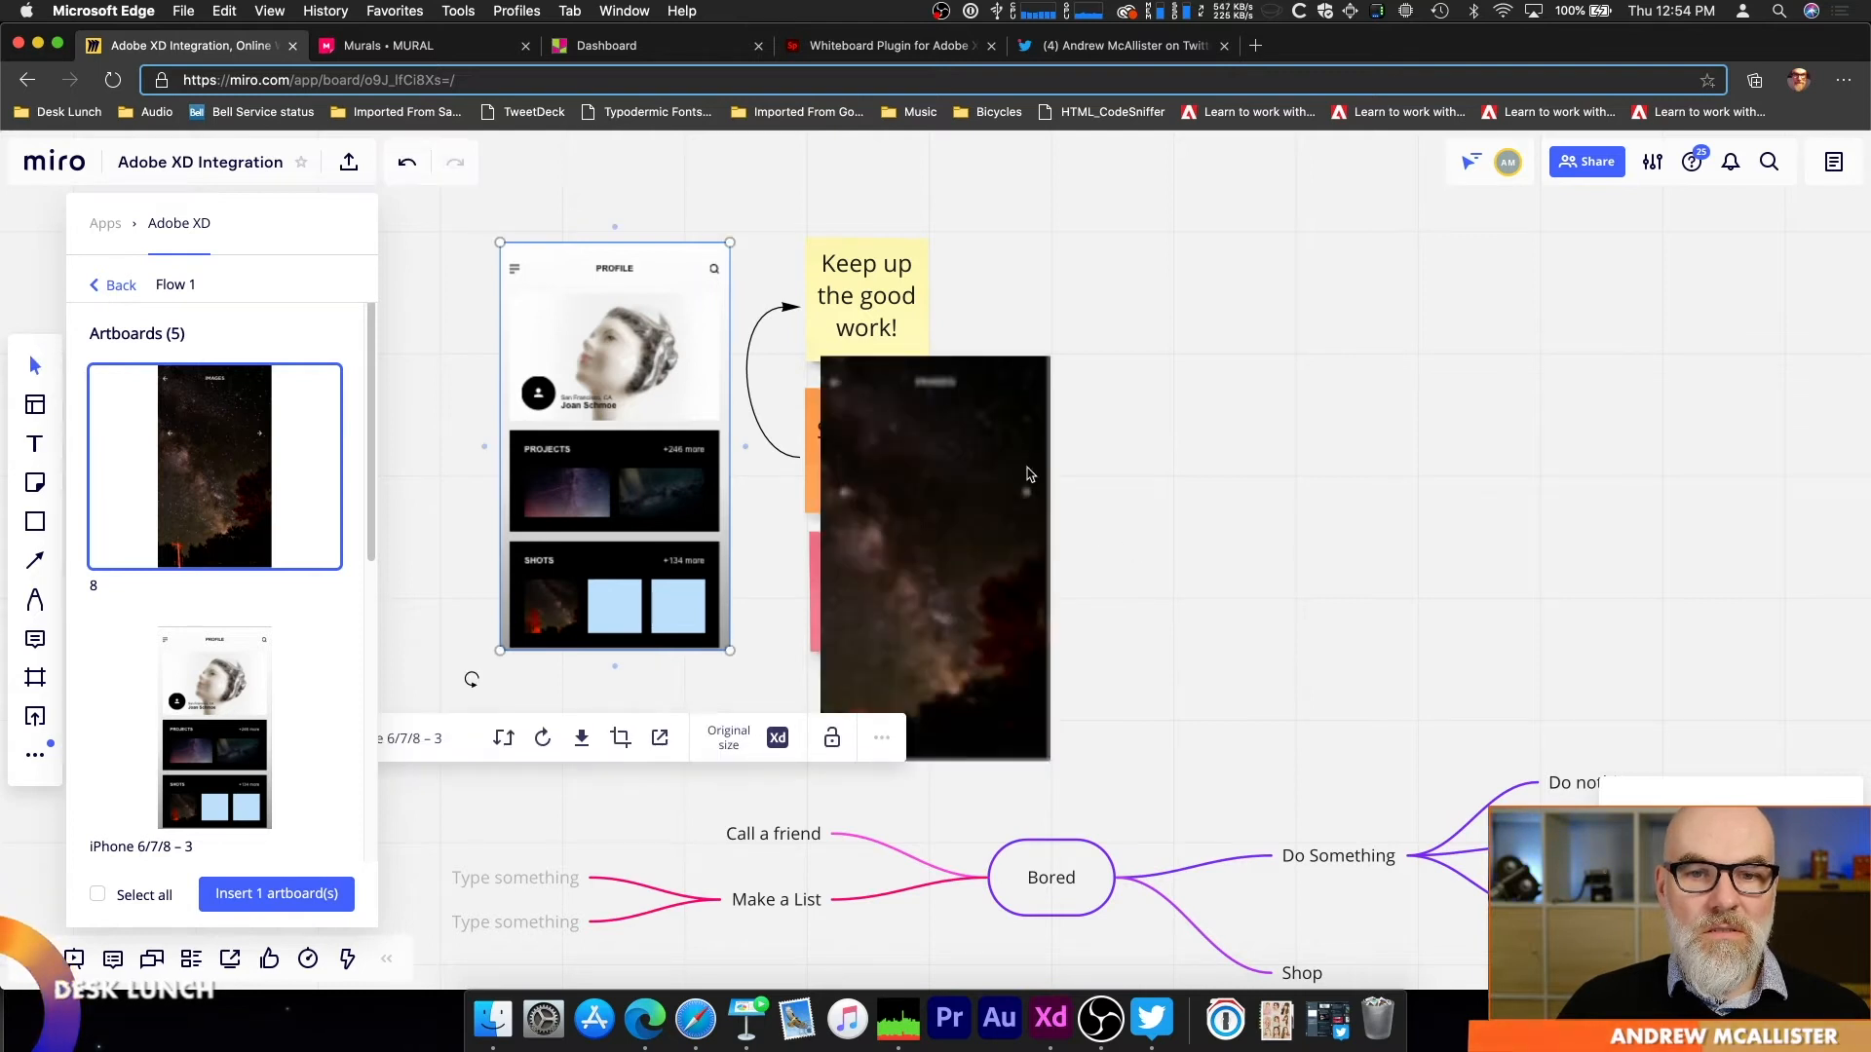
{"action": "left_click_drag", "start_coordinate": [1021, 418], "coordinate": [1347, 292]}
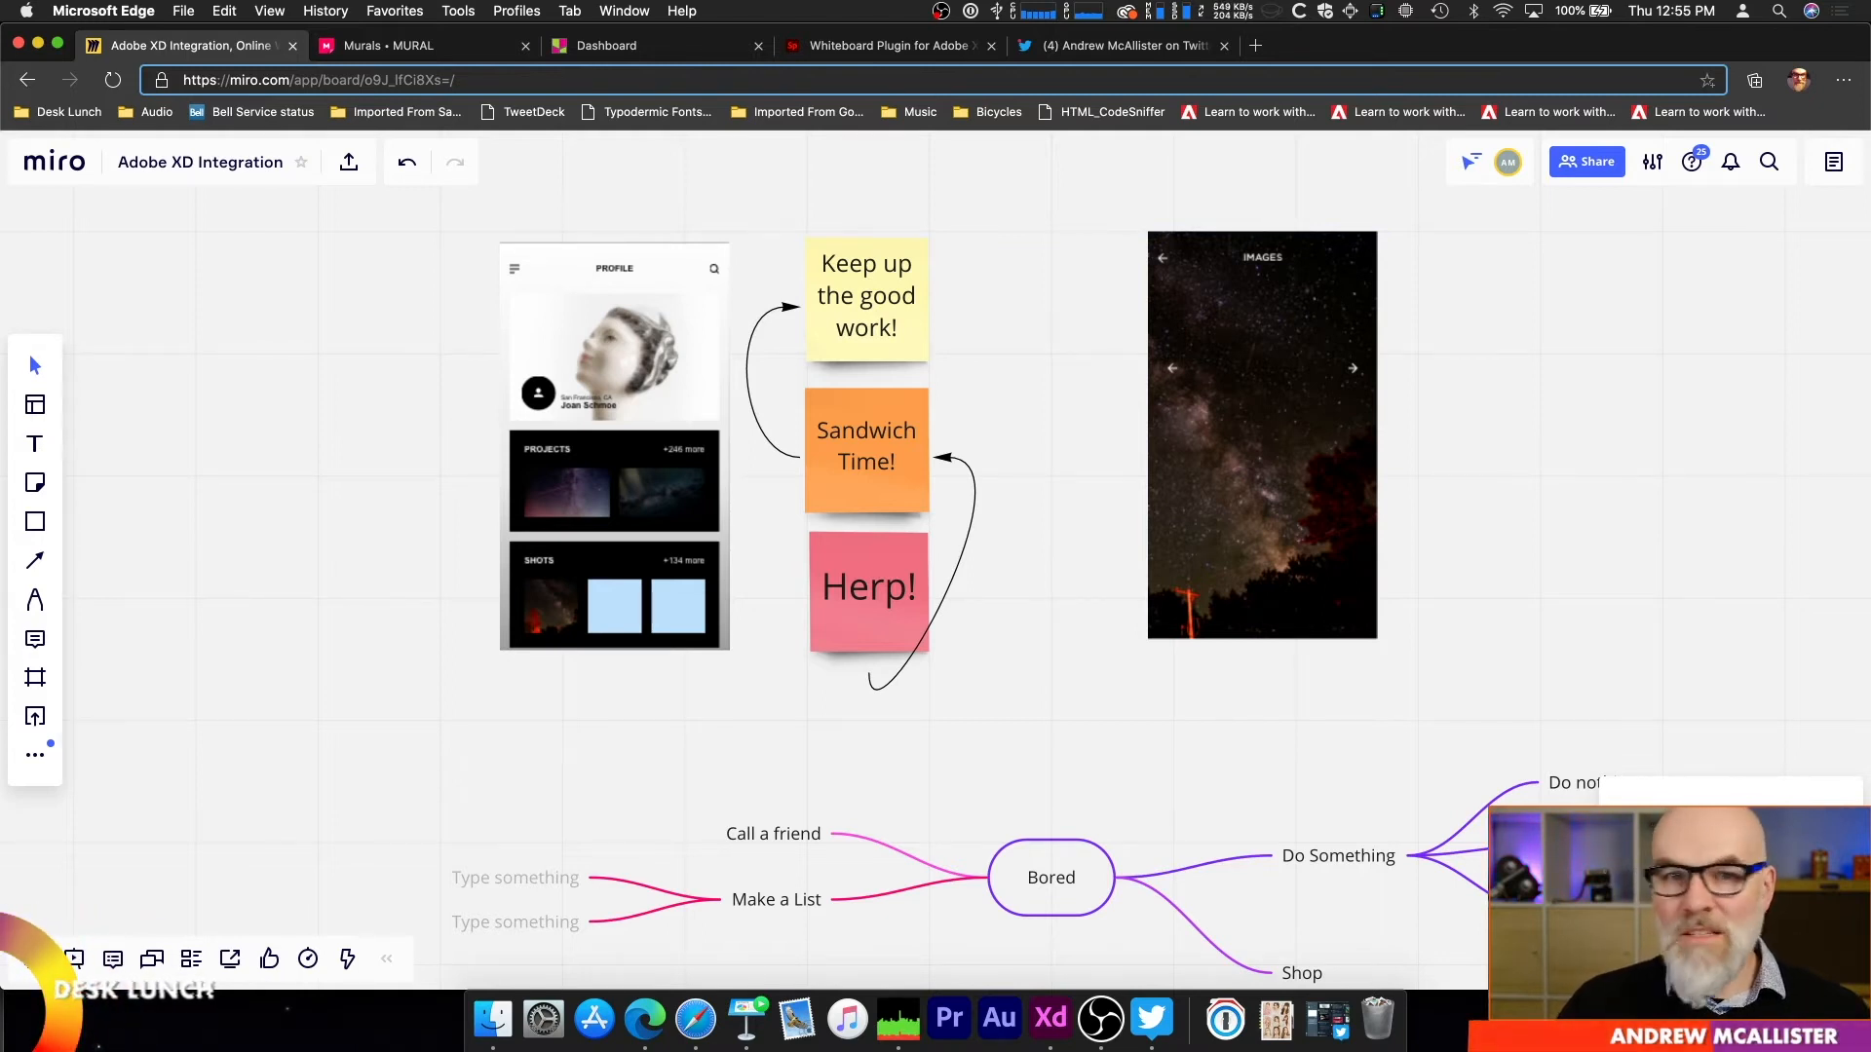
Step: Add a yellow sticky note reading "I like this" beside the Images artboard's upper right corner and stretch it into a wide rectangle
{"action": "left_click", "coordinate": [43, 483]}
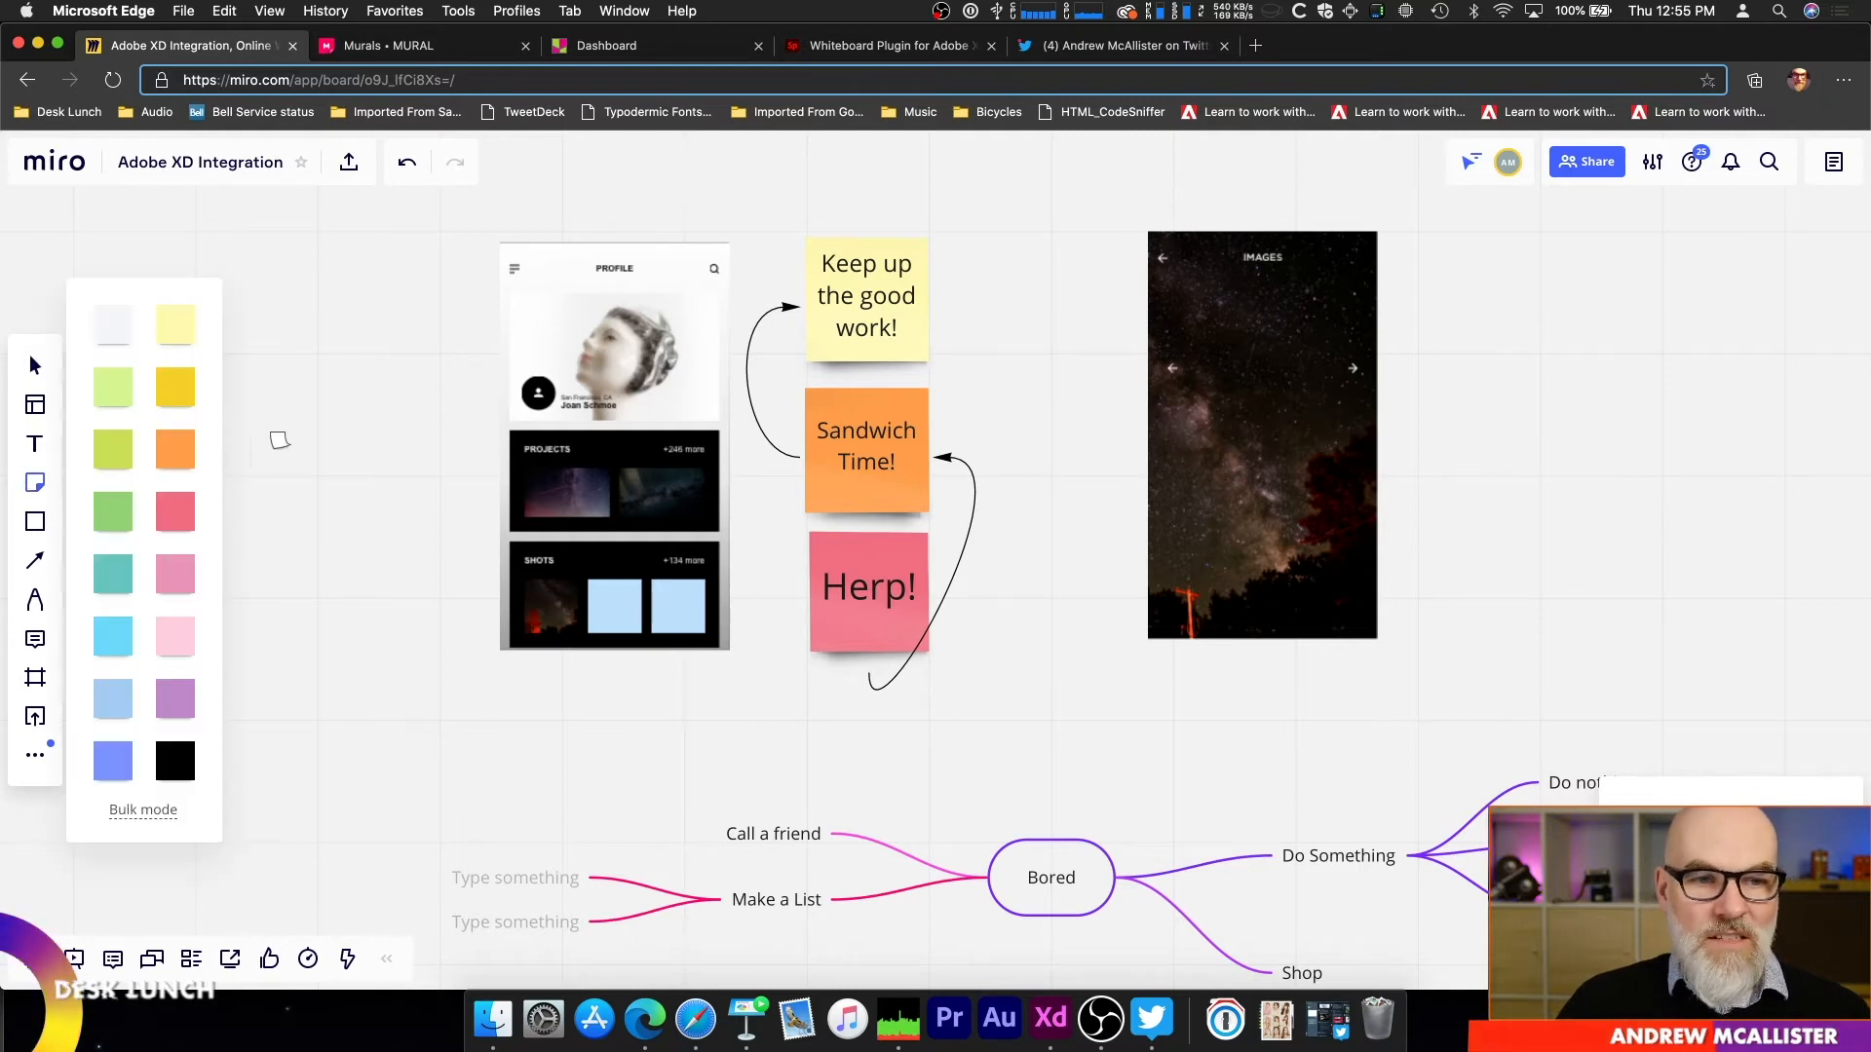
{"action": "left_click", "coordinate": [171, 389]}
{"action": "left_click", "coordinate": [1473, 271]}
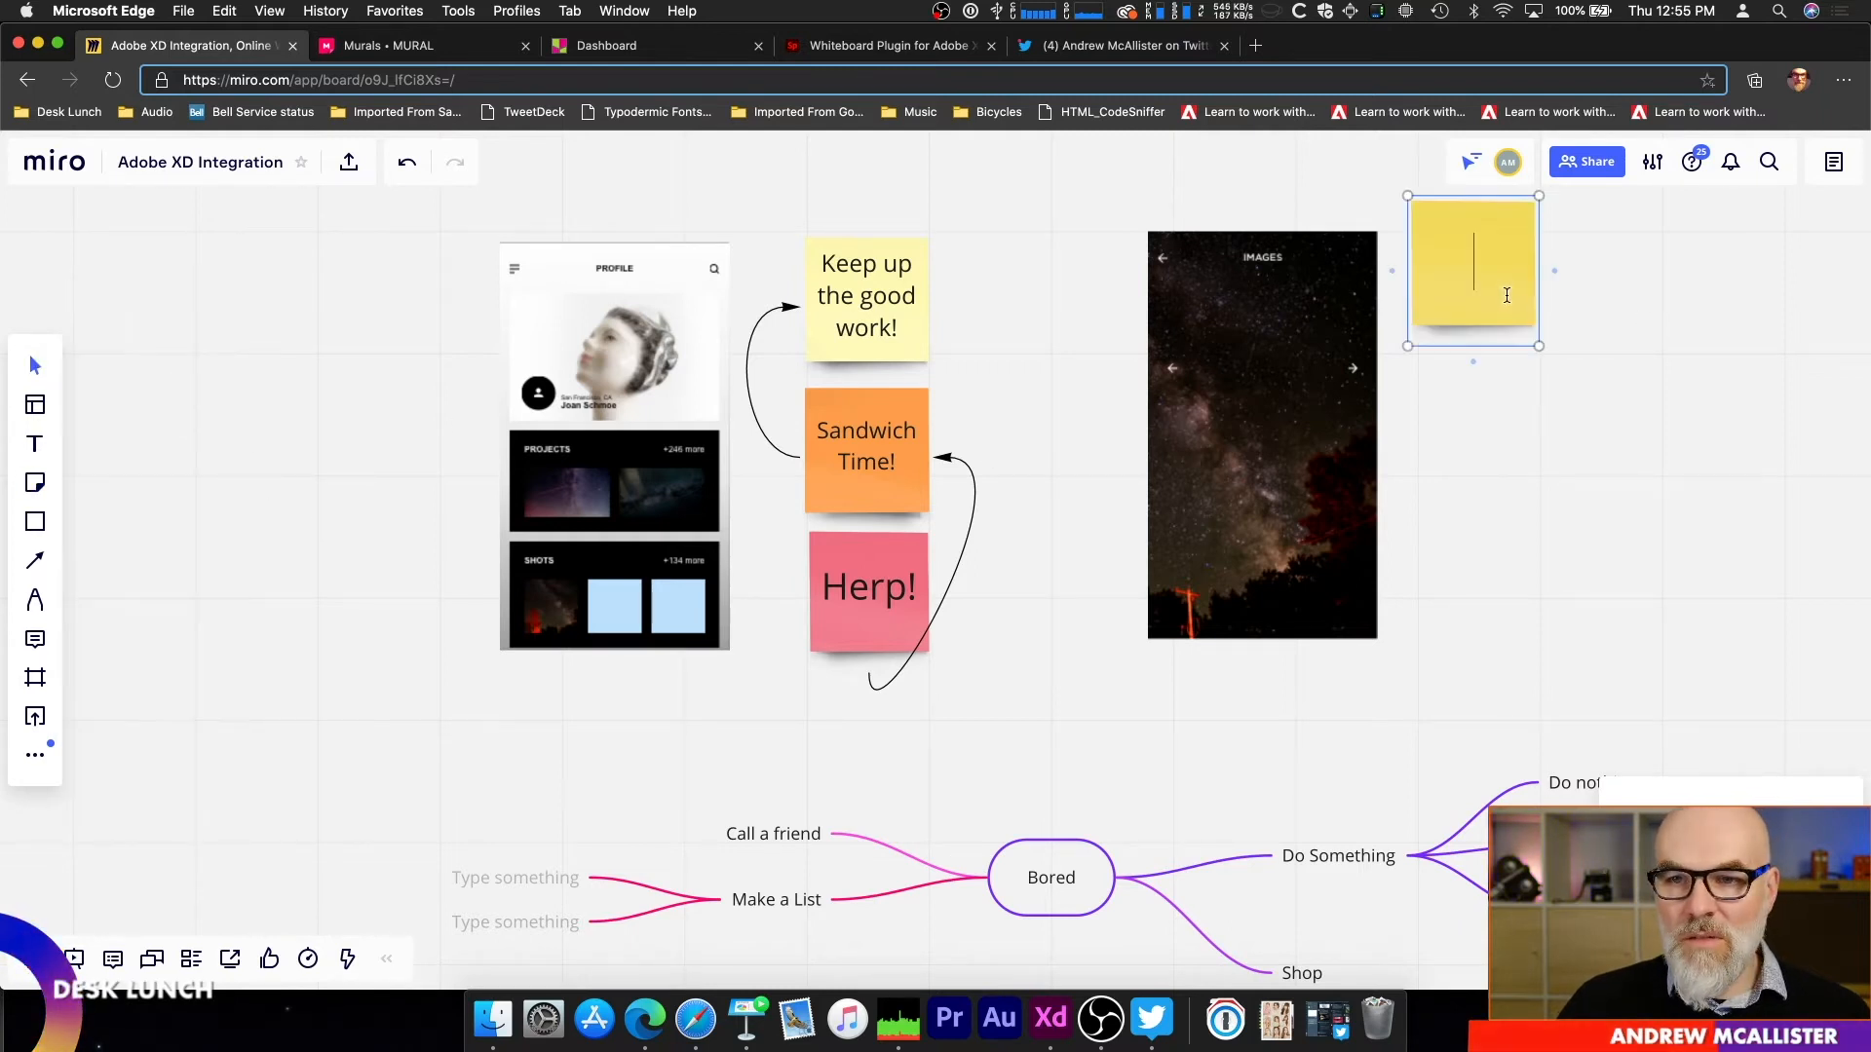
{"action": "type", "text": "N"}
{"action": "key", "text": "BackSpace"}
{"action": "type", "text": "I like this"}
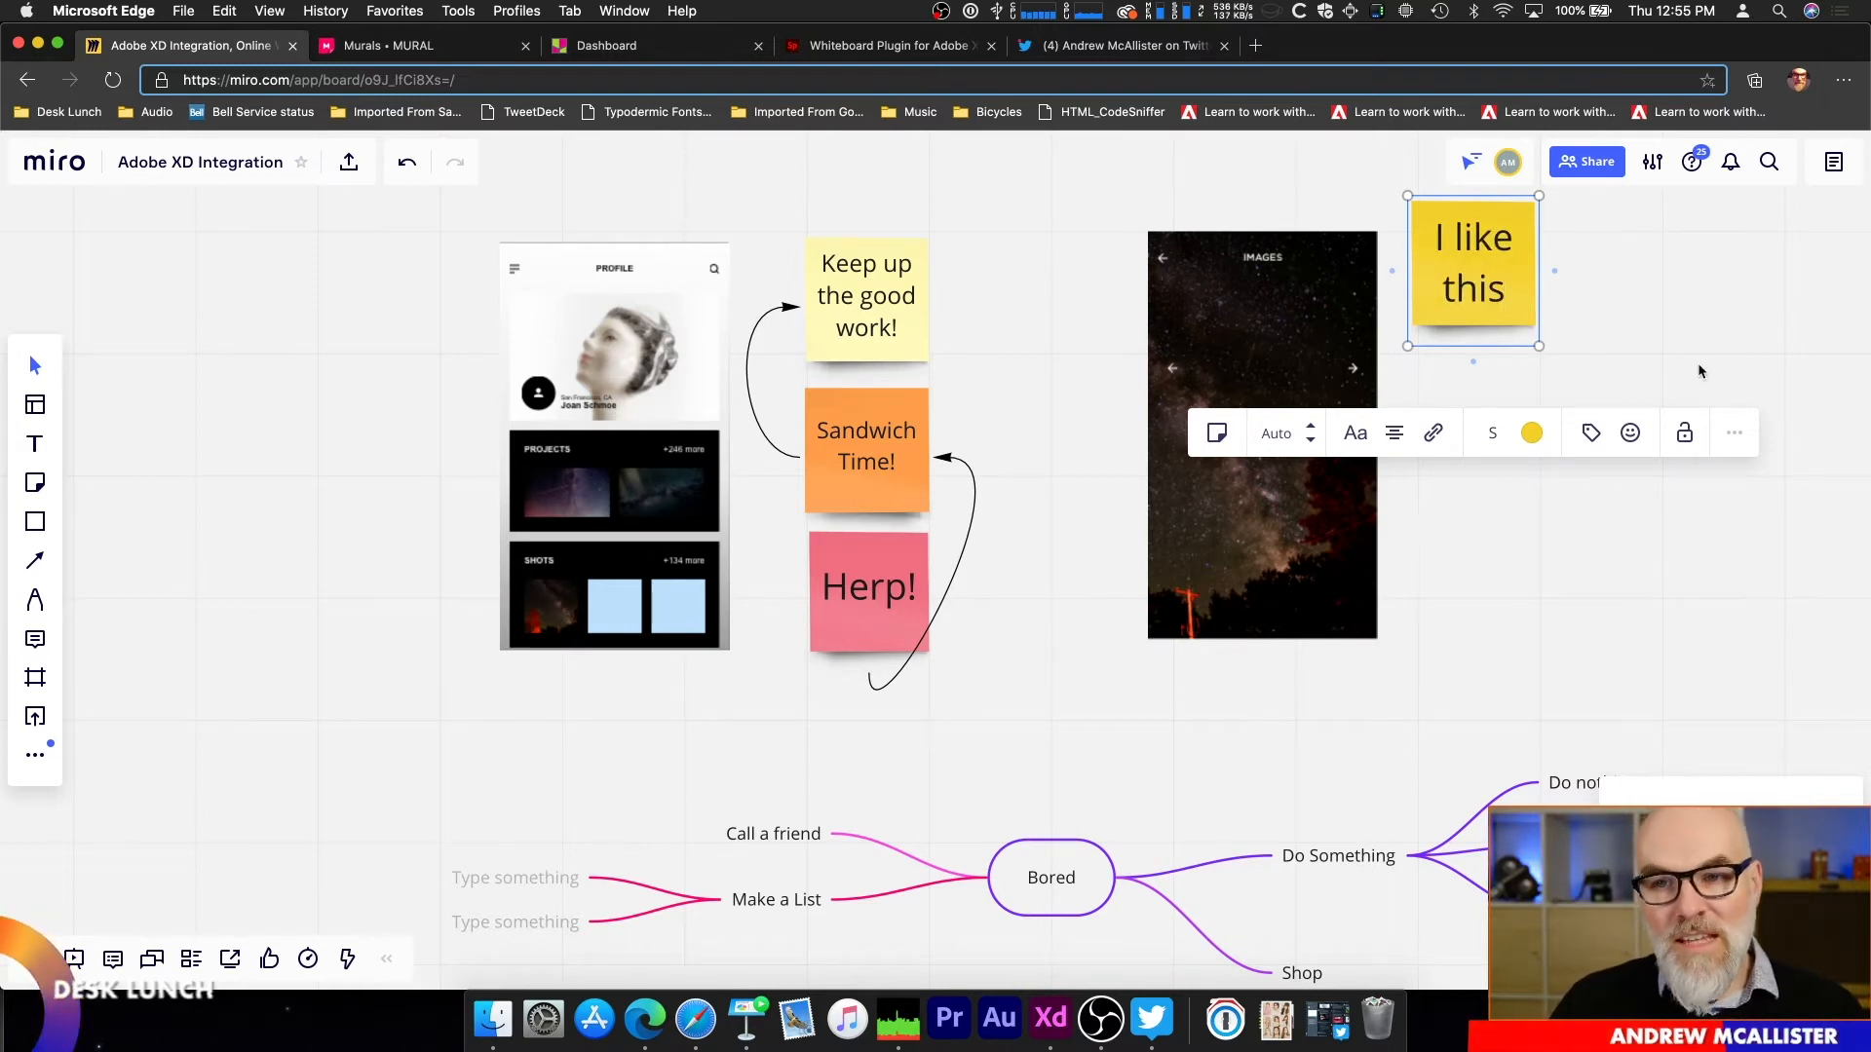
{"action": "left_click_drag", "start_coordinate": [1541, 341], "coordinate": [1638, 345]}
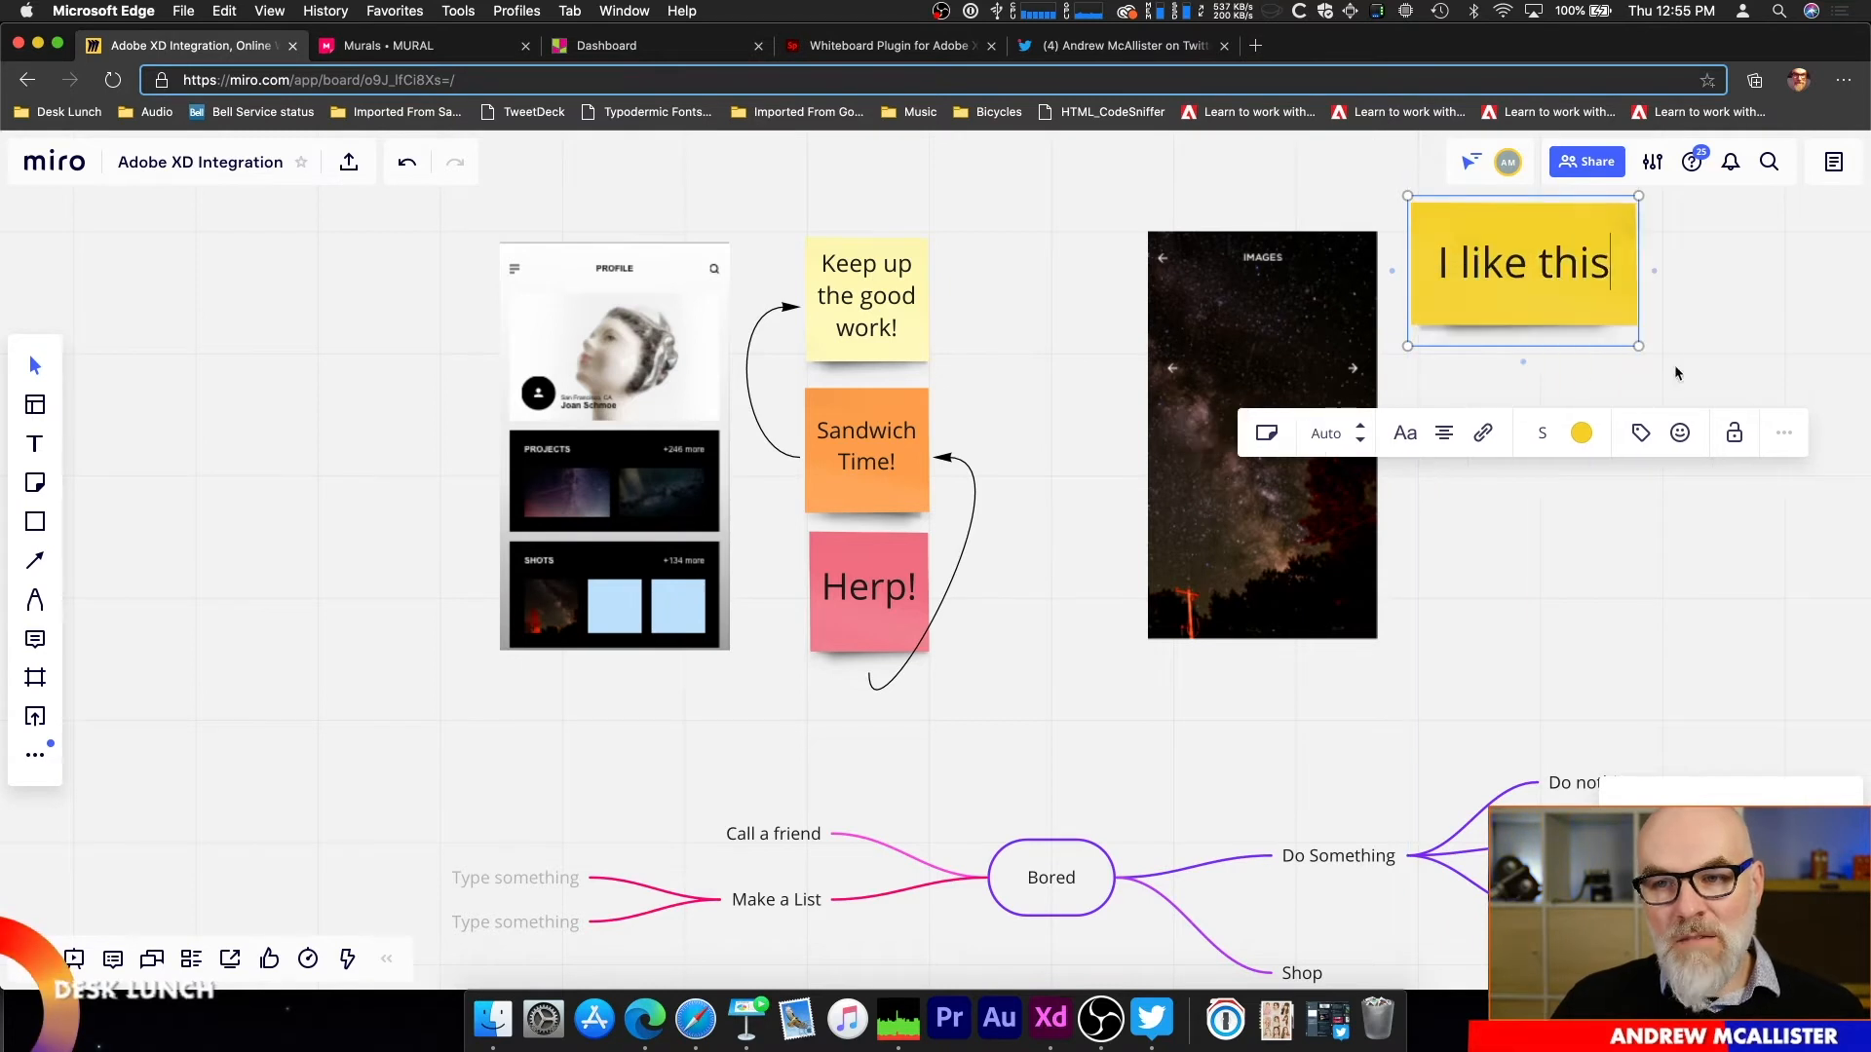
{"action": "mouse_move", "coordinate": [1638, 348]}
{"action": "left_mouse_down"}
{"action": "mouse_move", "coordinate": [1469, 240]}
{"action": "mouse_move", "coordinate": [1608, 328]}
{"action": "left_mouse_up"}
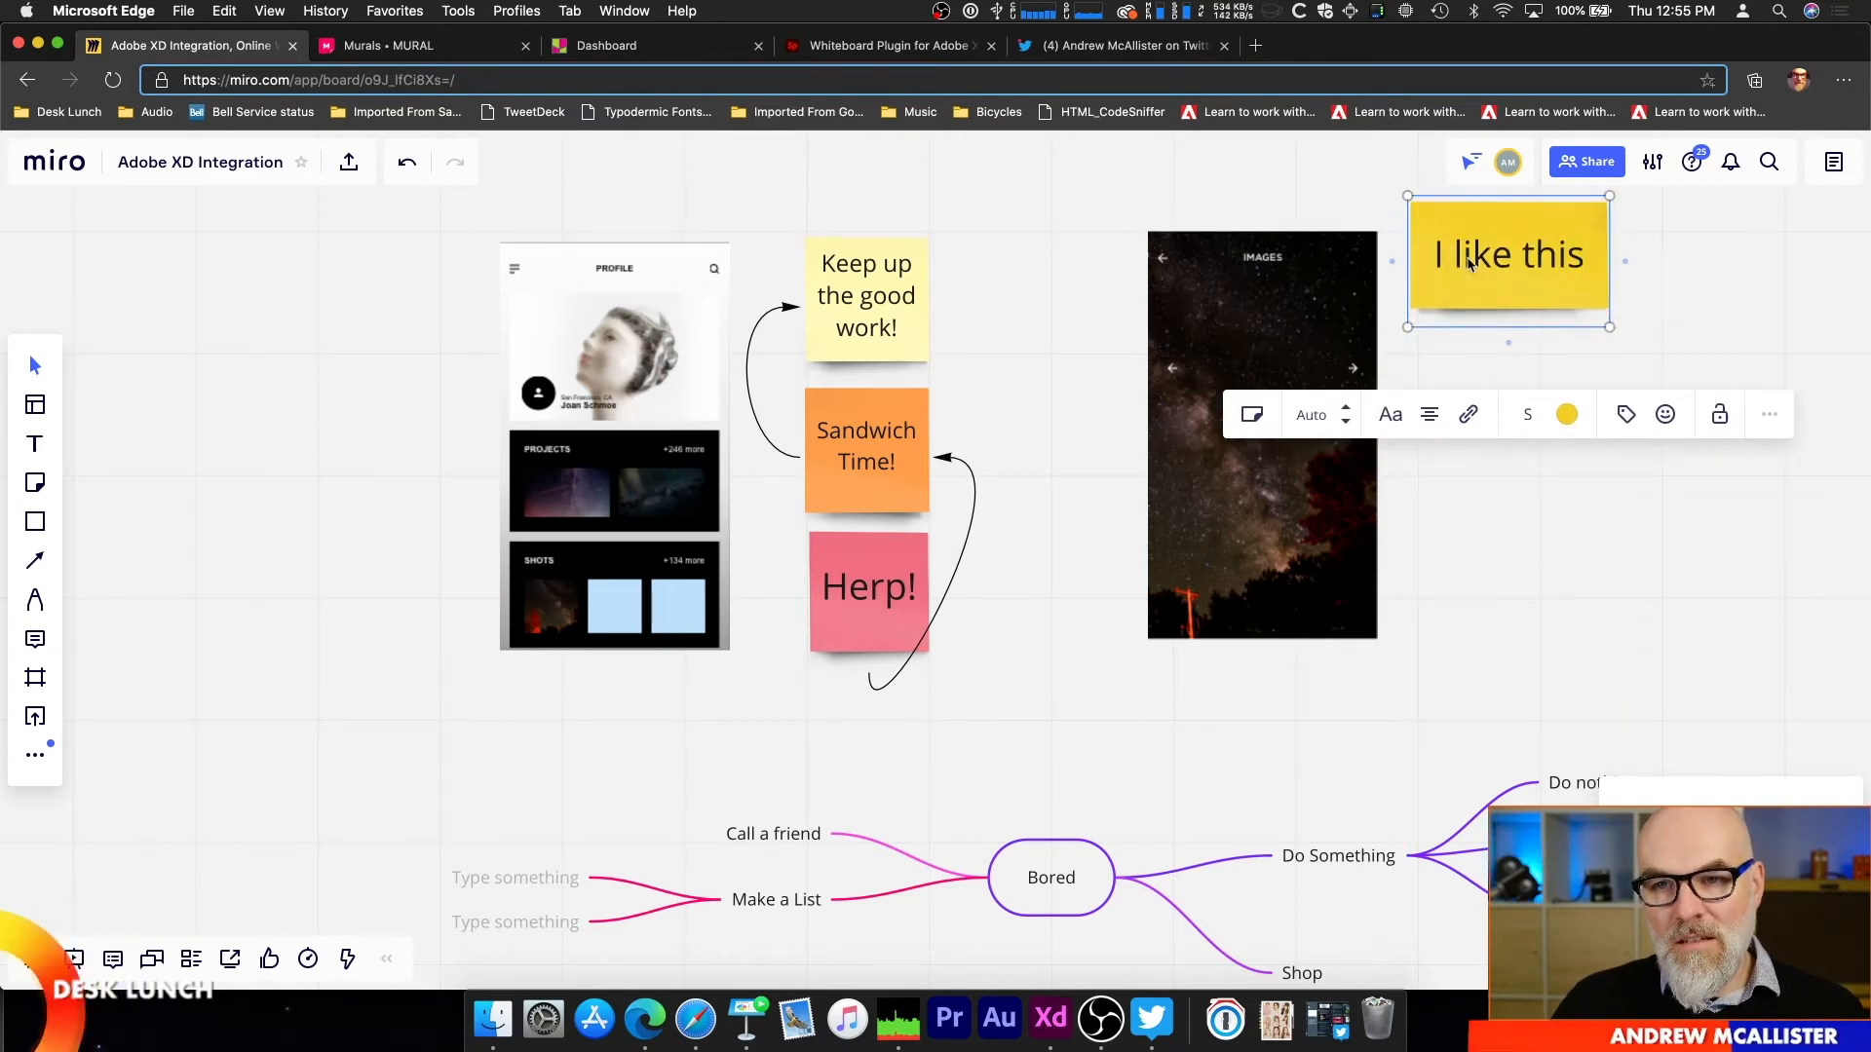
Step: Add a pink sticky note reading "Great Design!" over the Images artboard's right edge
{"action": "left_click", "coordinate": [35, 482]}
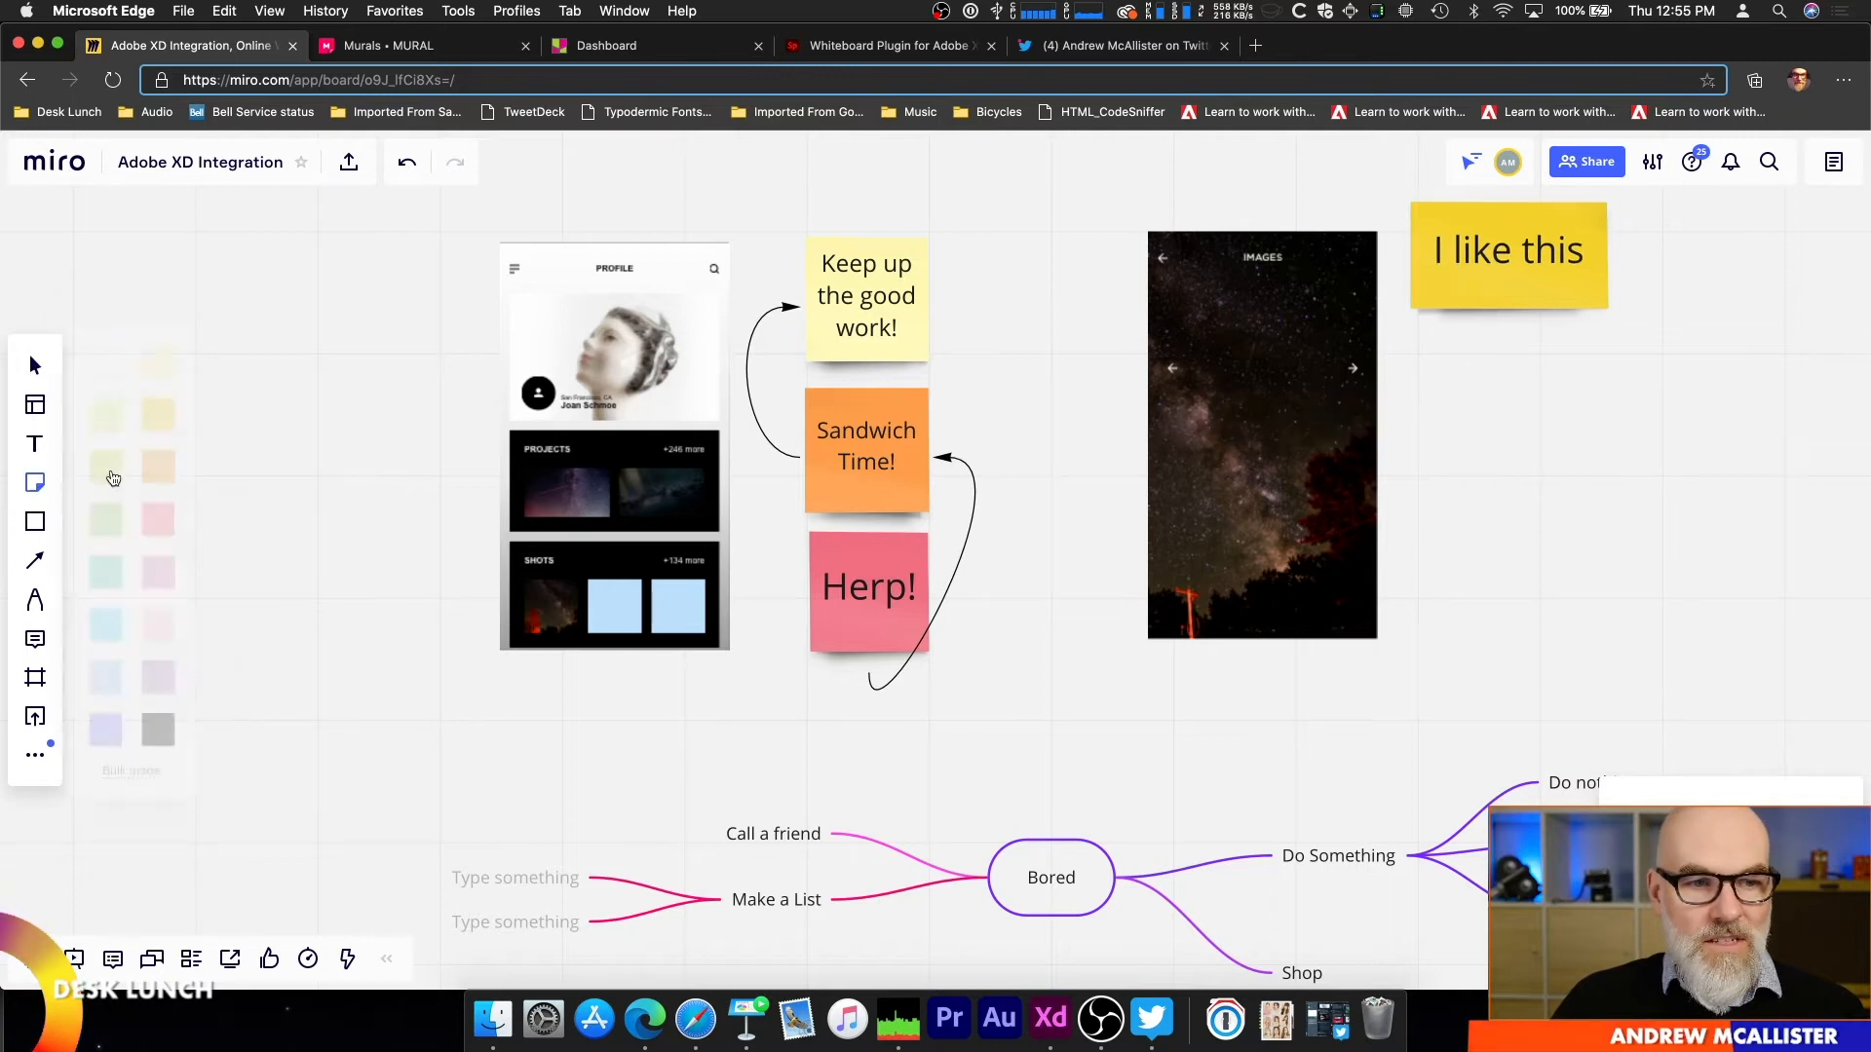
{"action": "left_click", "coordinate": [176, 504]}
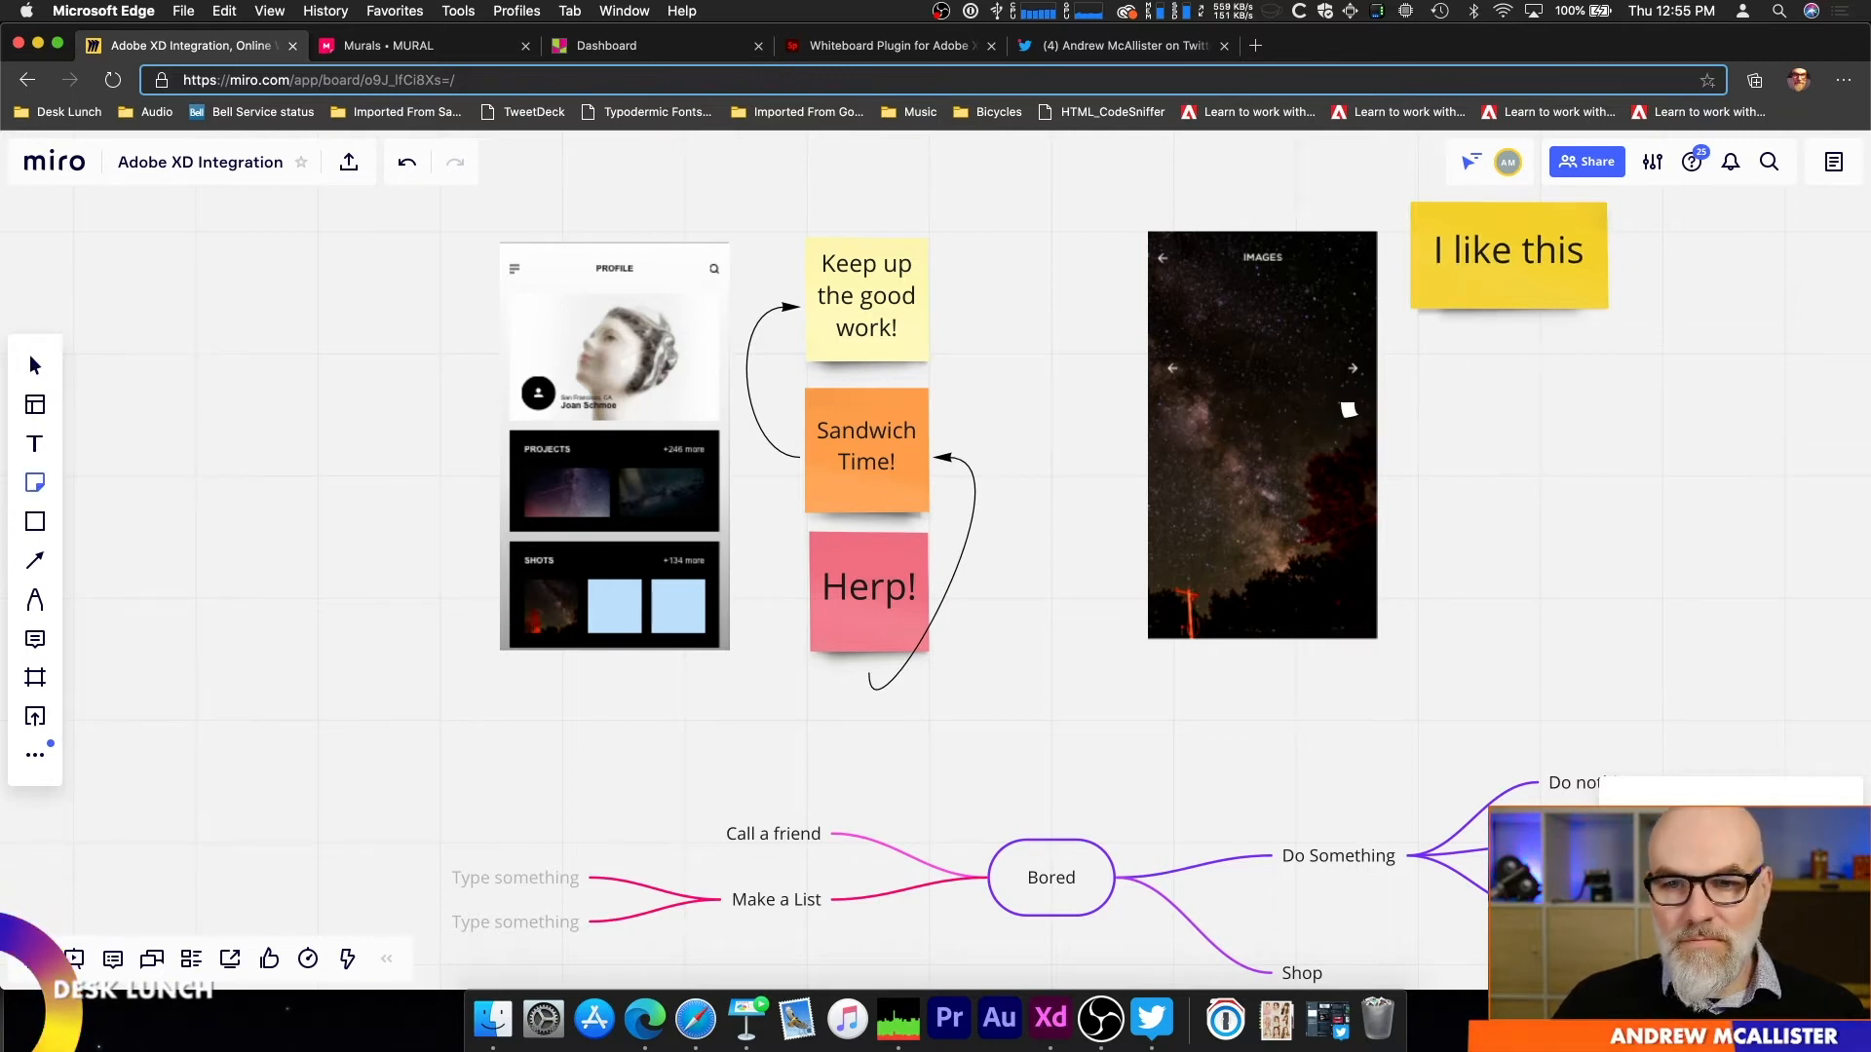
{"action": "left_click", "coordinate": [1386, 401]}
{"action": "type", "text": "Grea"}
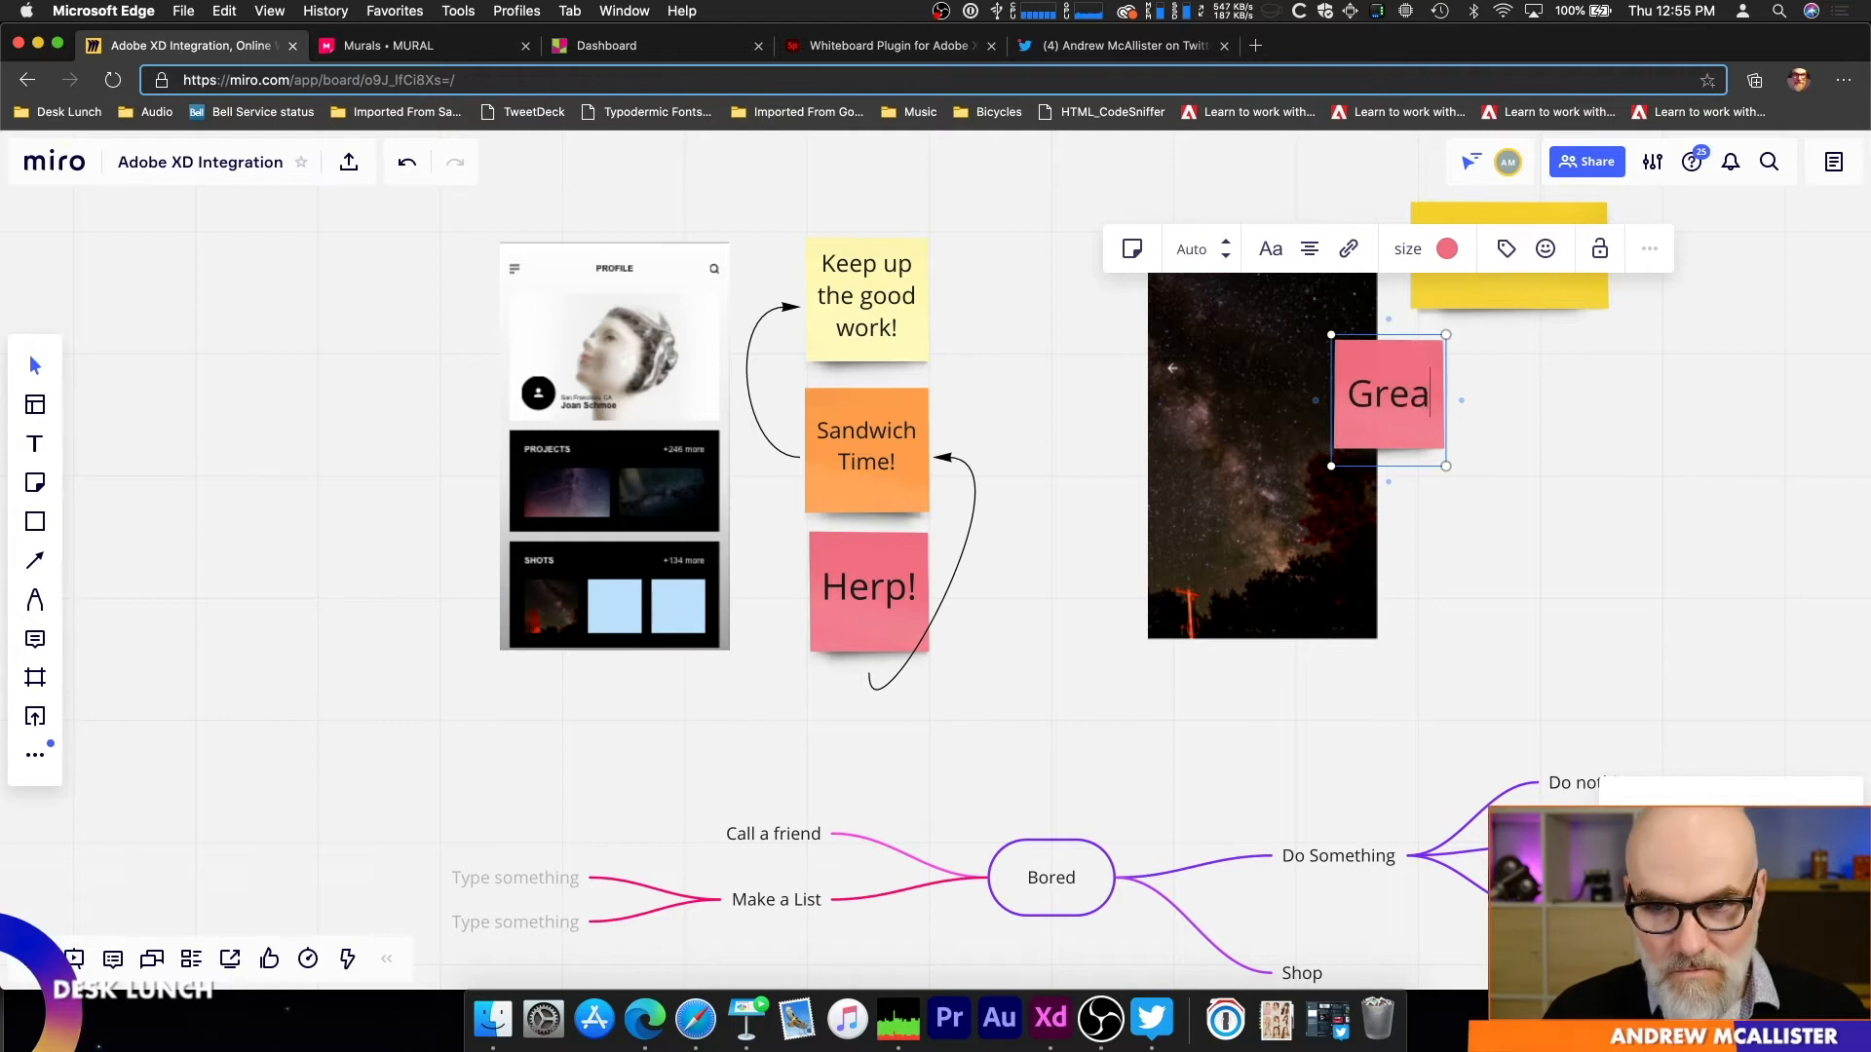
{"action": "type", "text": "t Design!"}
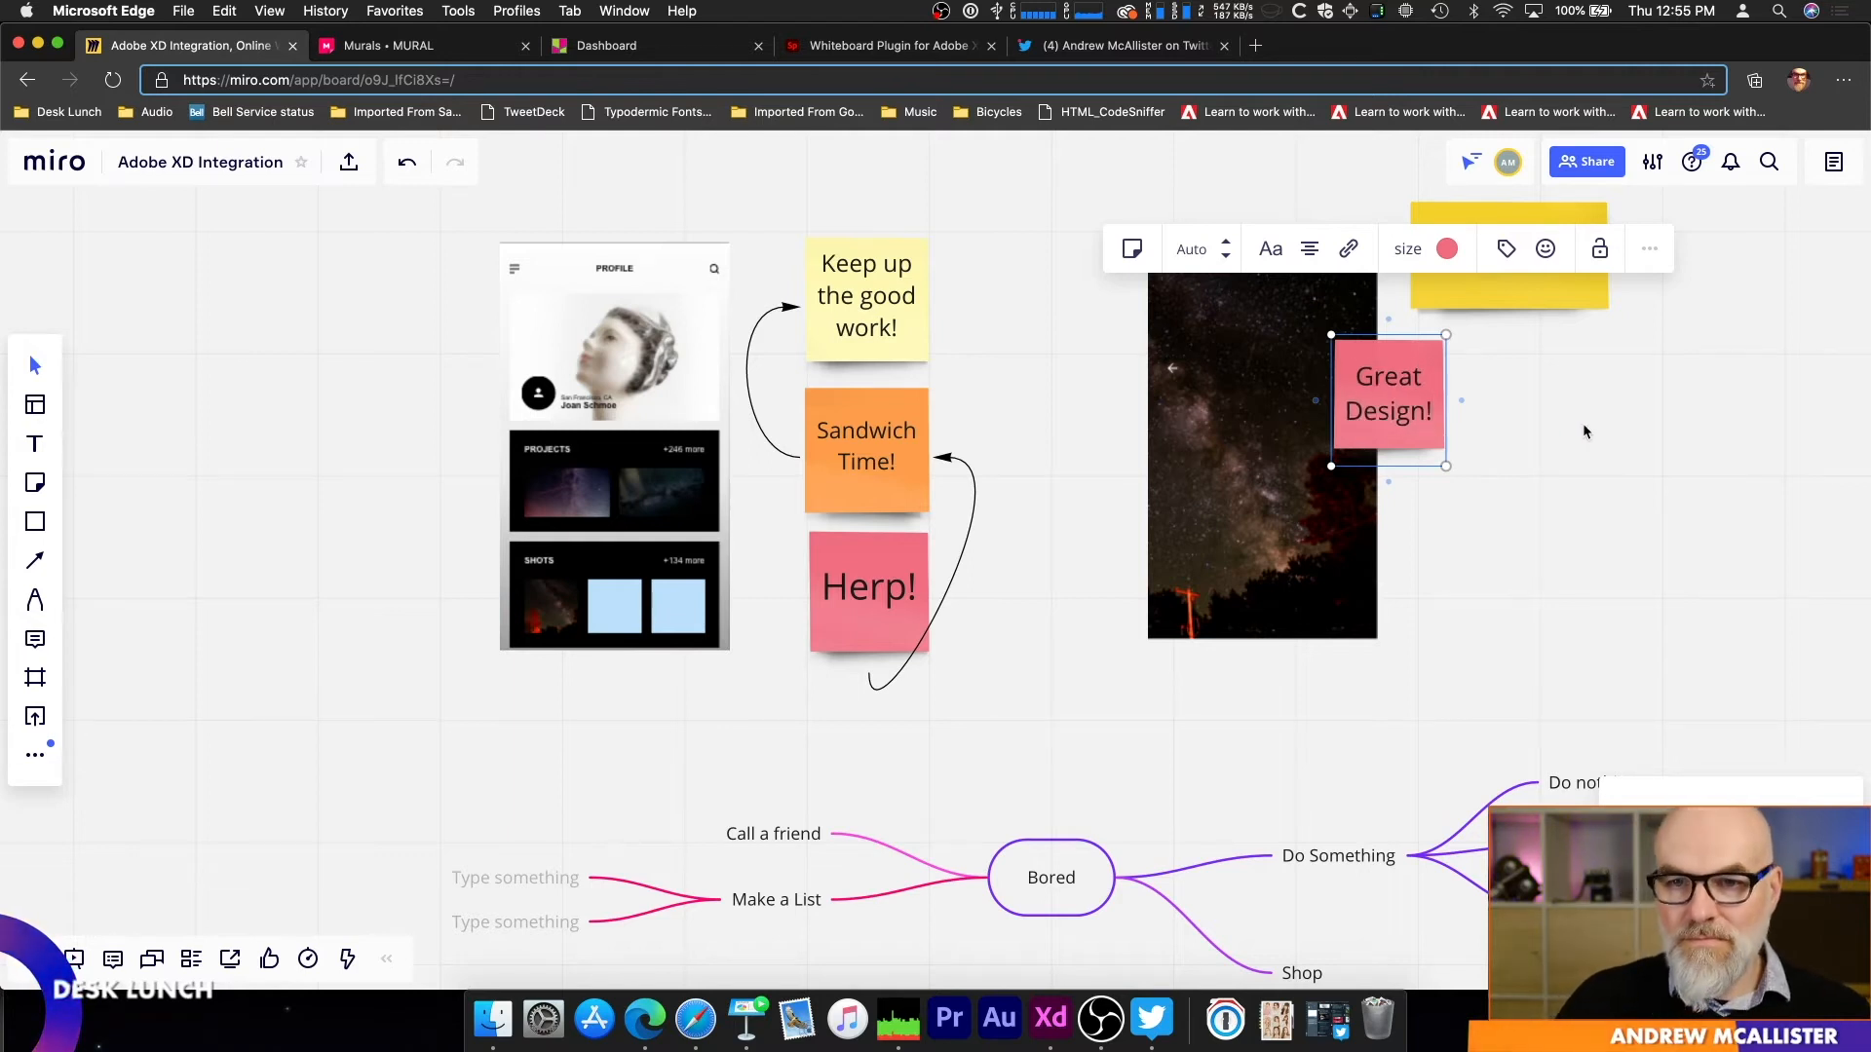
Step: Move the Great Design! note slightly down and right, set its text size to 32, and check its alignment options
{"action": "left_click_drag", "start_coordinate": [1399, 380], "coordinate": [1422, 419]}
{"action": "left_click", "coordinate": [1251, 303]}
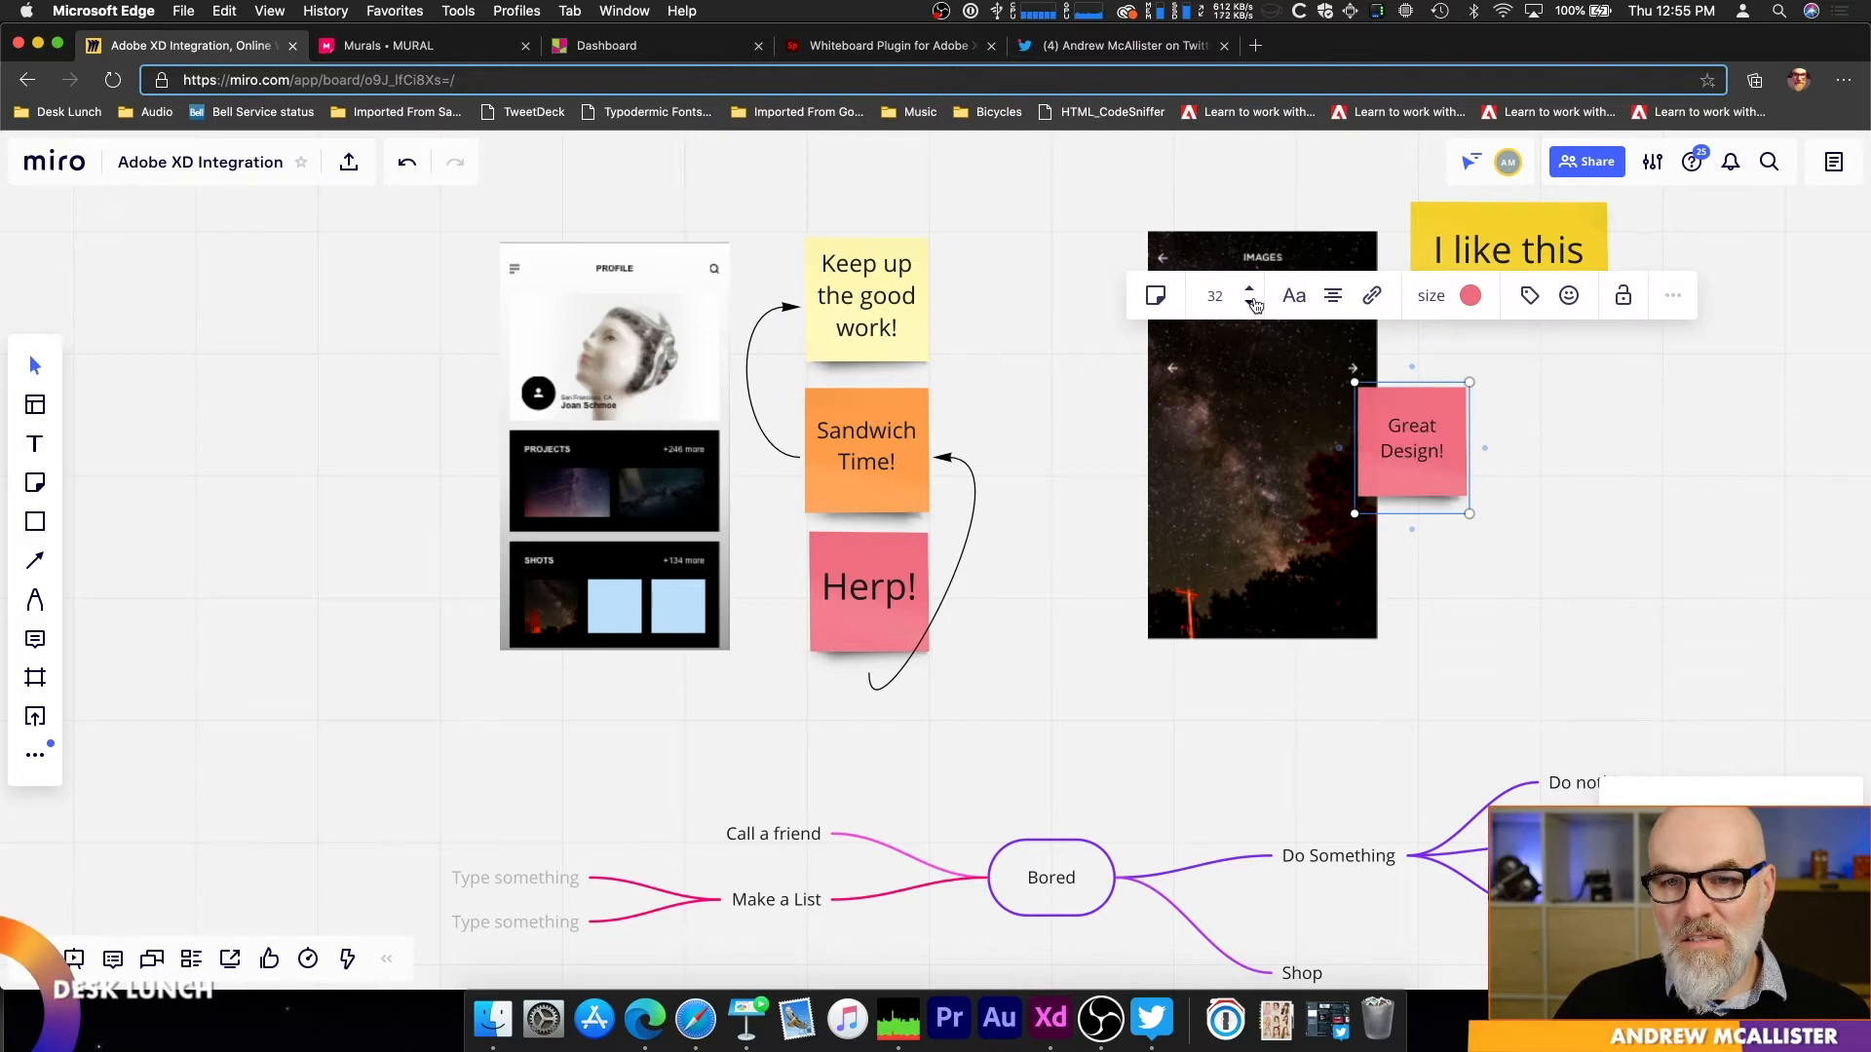
{"action": "left_click", "coordinate": [1335, 298]}
{"action": "left_click", "coordinate": [1335, 298]}
{"action": "left_click", "coordinate": [1335, 298]}
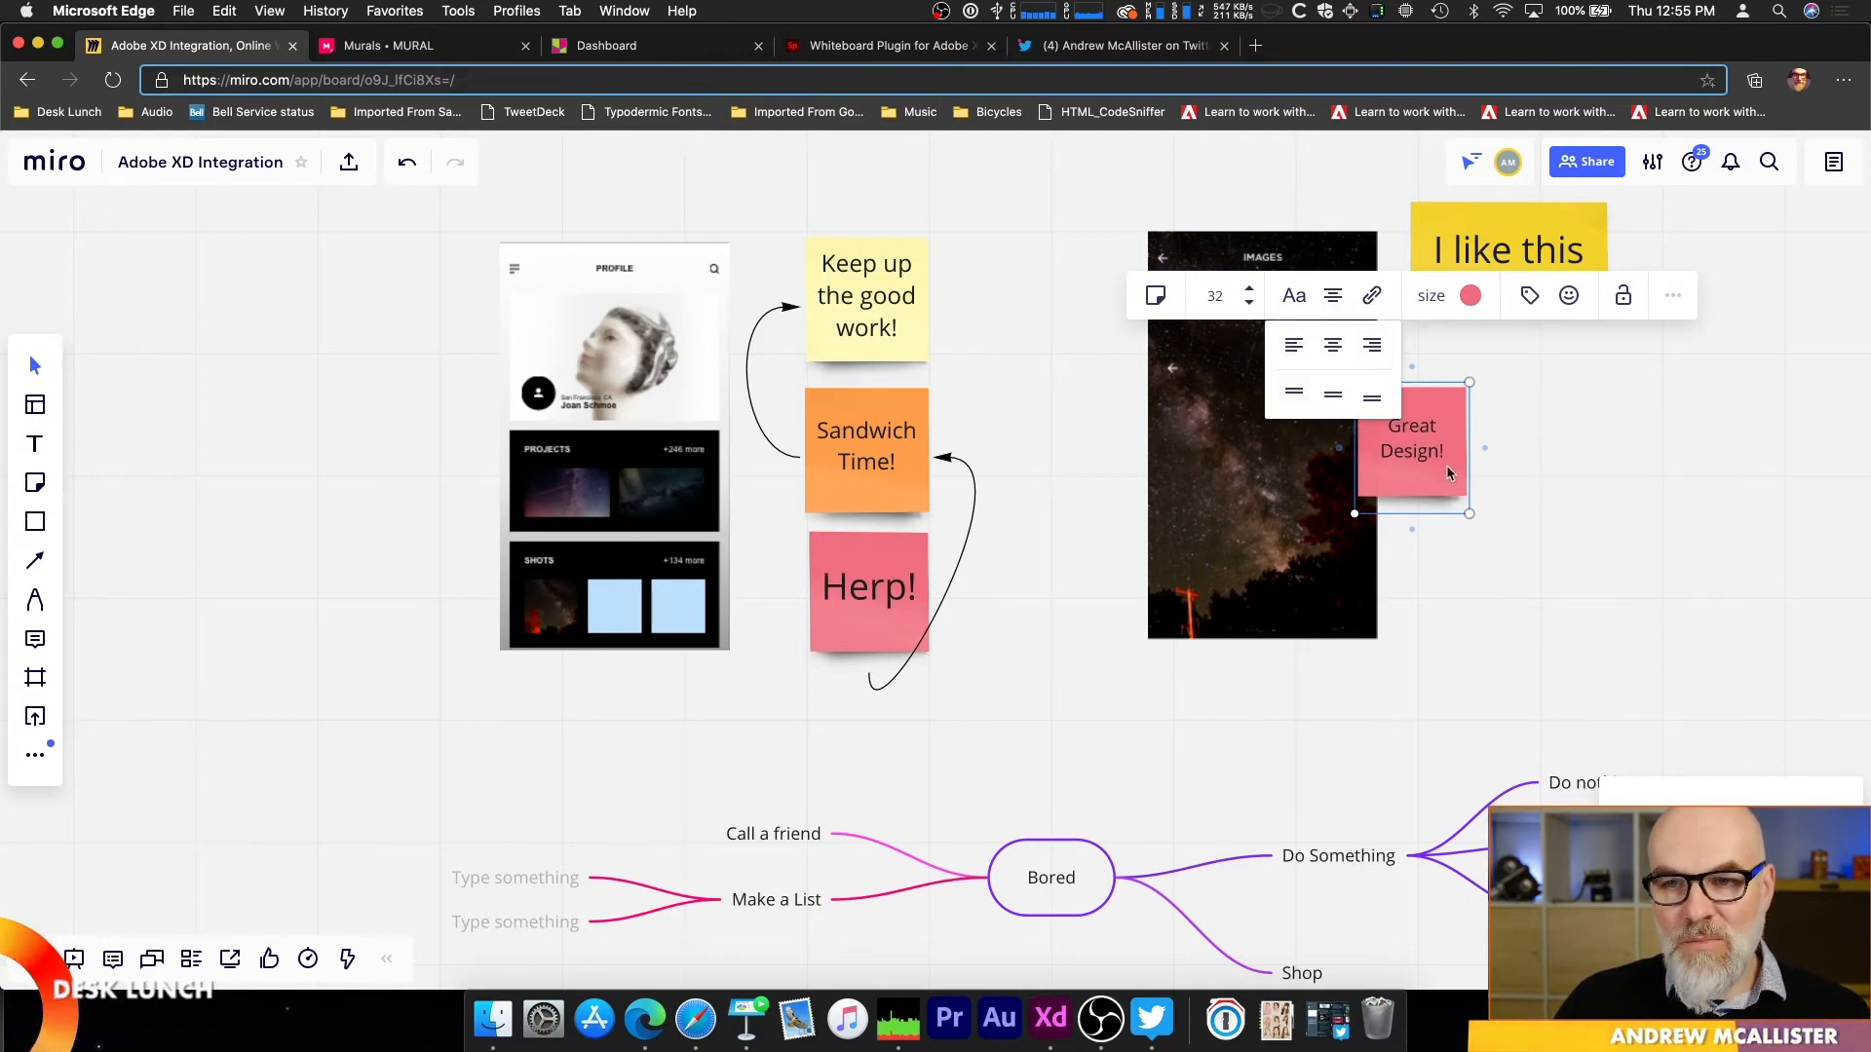
Step: Connect the Great Design! note to the I like this note with an arrow
{"action": "left_click", "coordinate": [35, 522]}
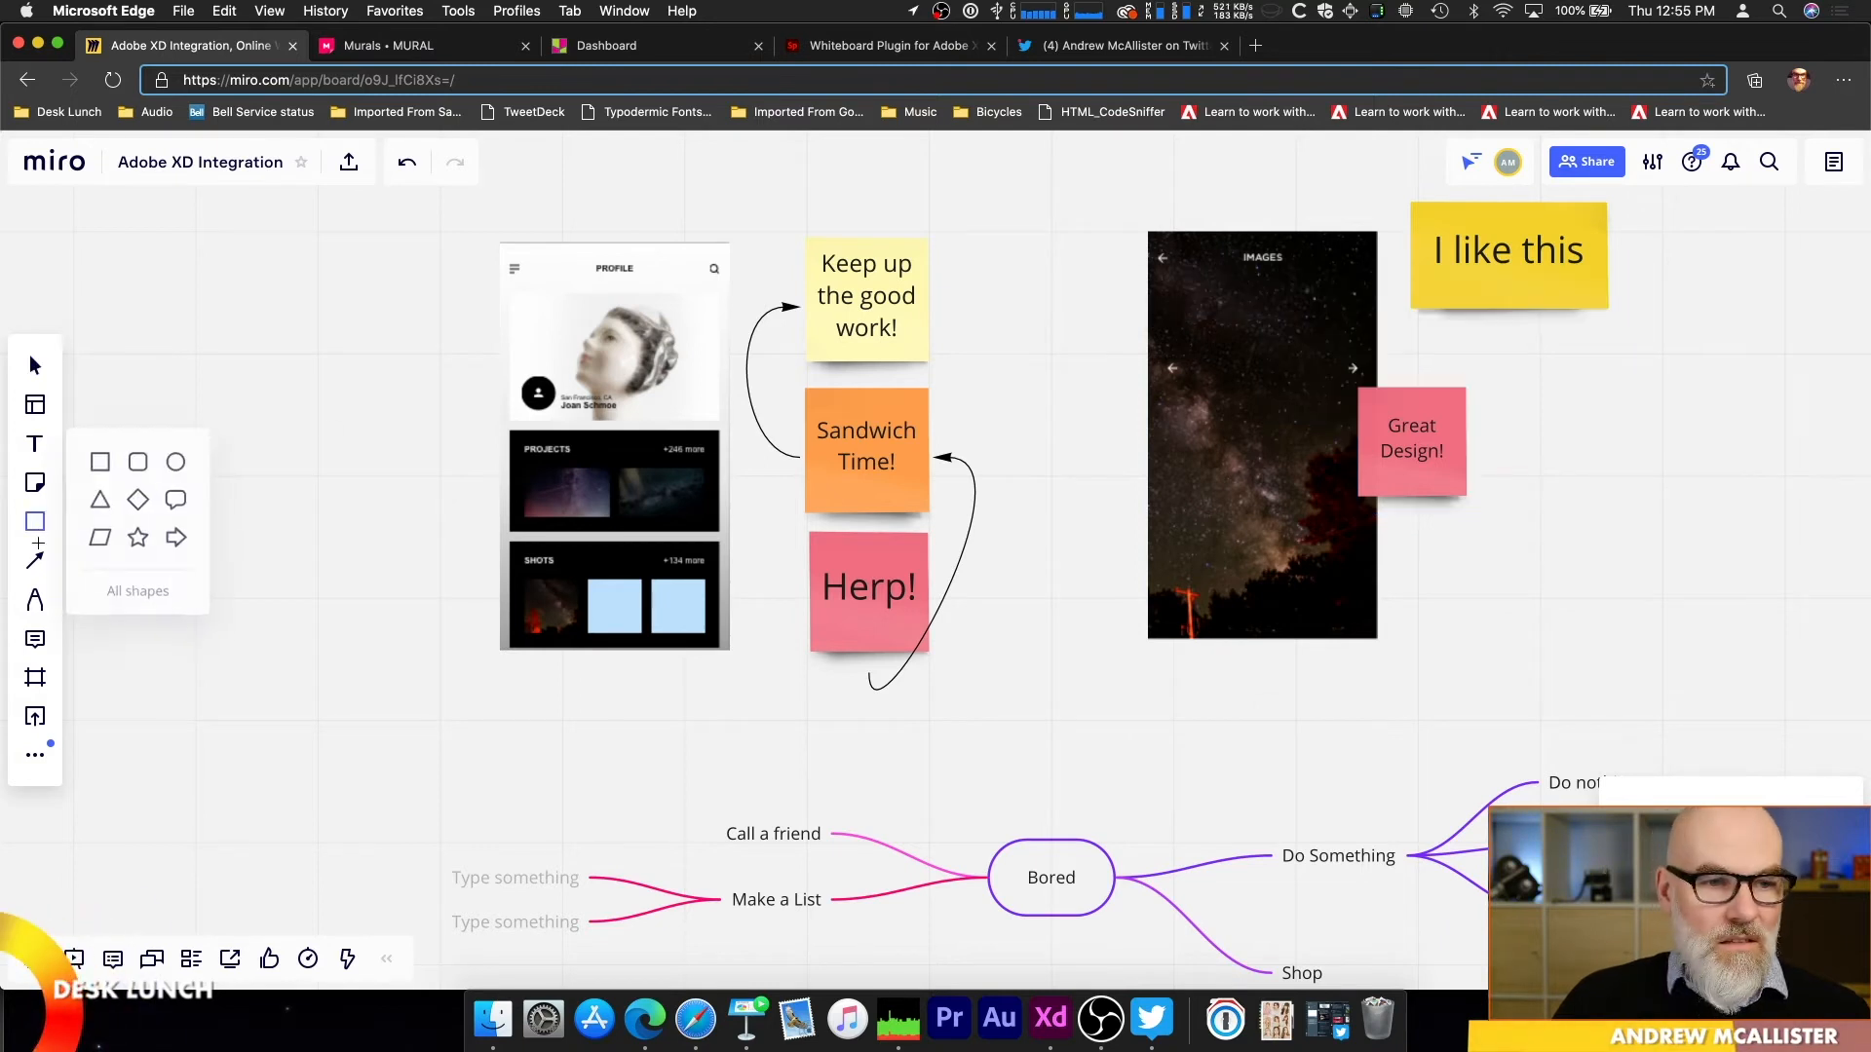
{"action": "left_click", "coordinate": [35, 562]}
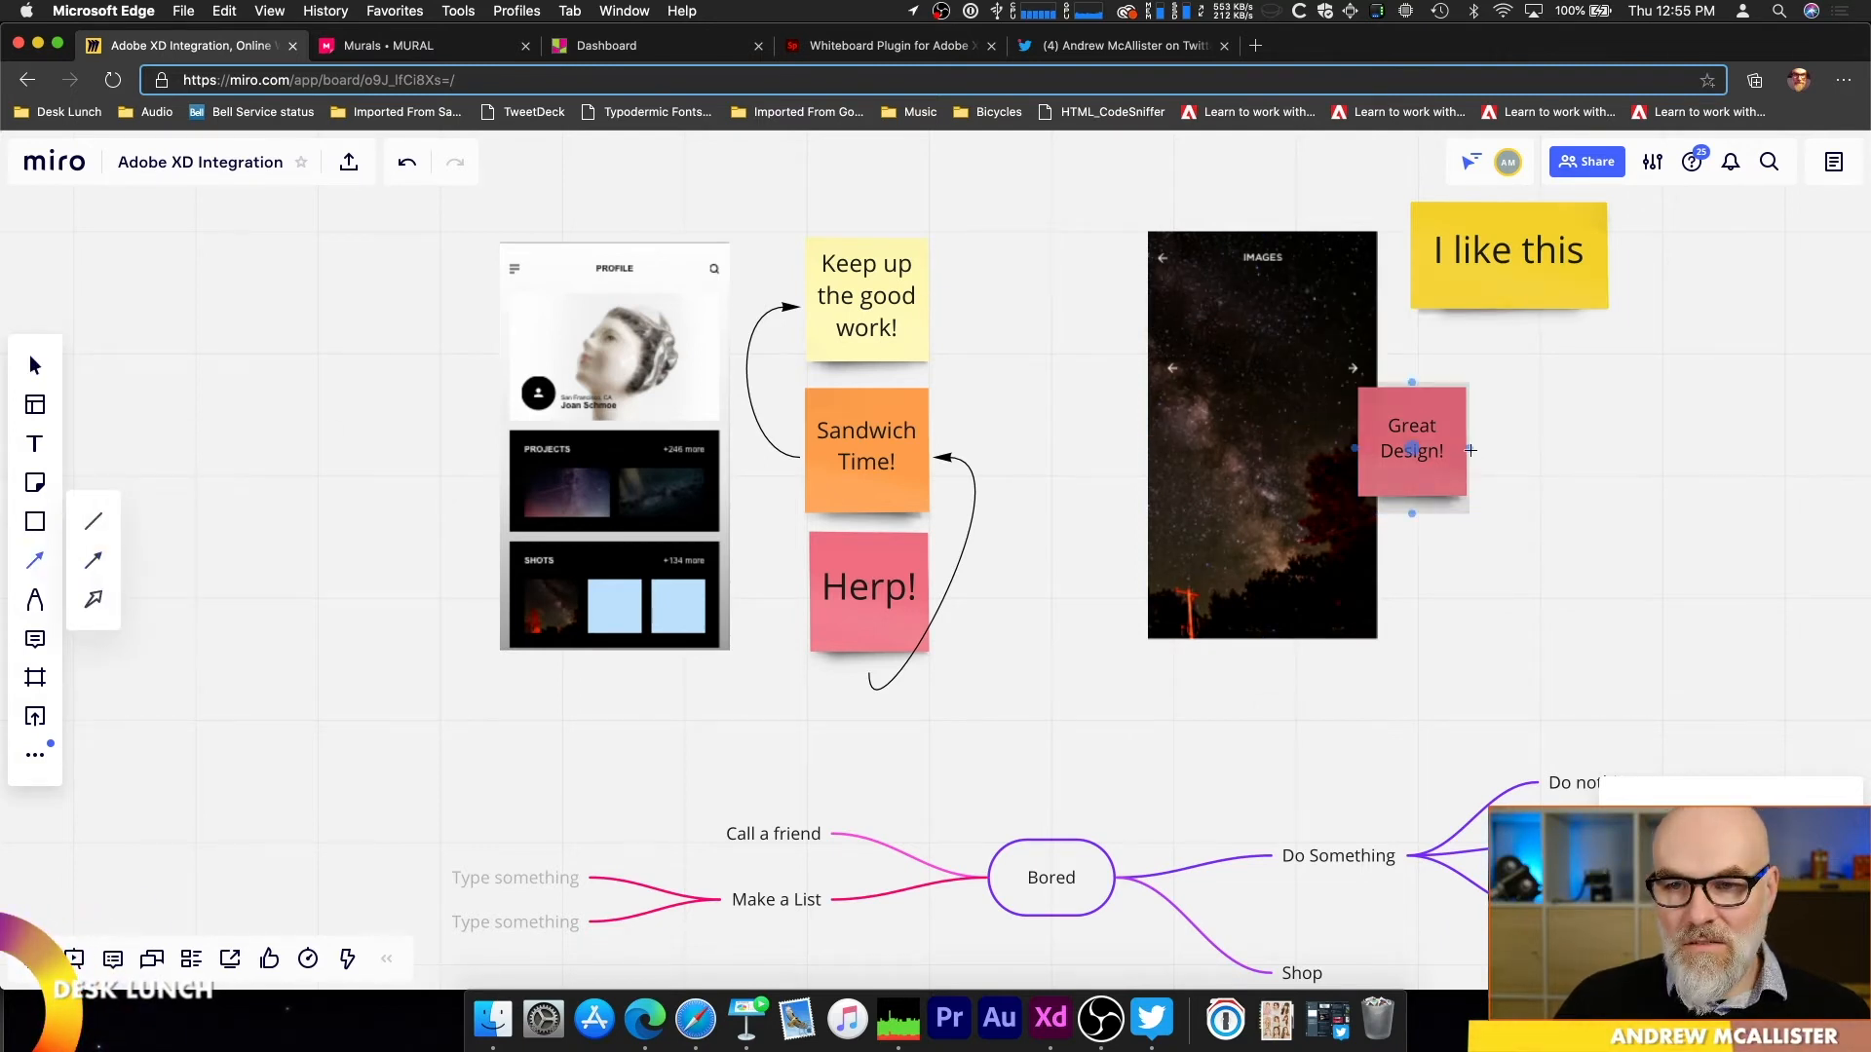
{"action": "mouse_move", "coordinate": [1466, 450]}
{"action": "left_mouse_down"}
{"action": "mouse_move", "coordinate": [1515, 390]}
{"action": "mouse_move", "coordinate": [1510, 312]}
{"action": "left_mouse_up"}
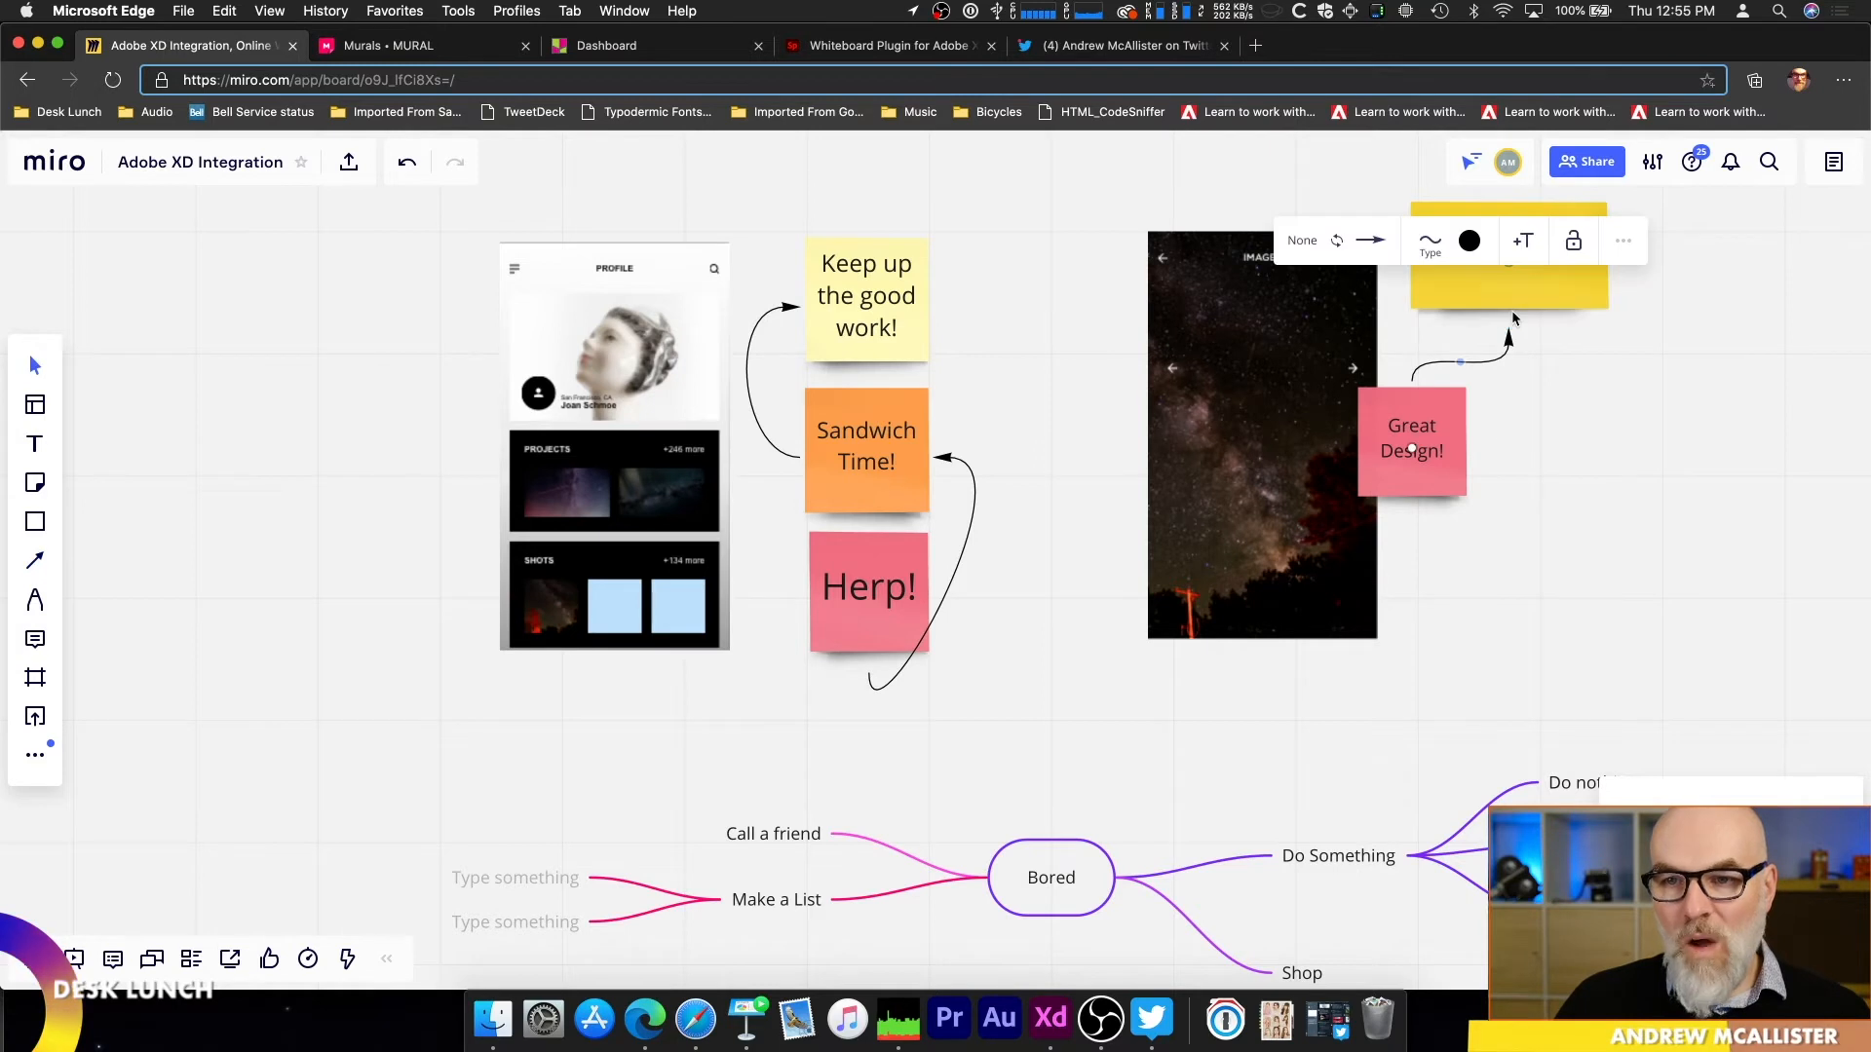
Step: Move the Great Design! note off the artboard and shift the I like this note left against the artboard's right edge
{"action": "left_click_drag", "start_coordinate": [1385, 492], "coordinate": [1431, 528]}
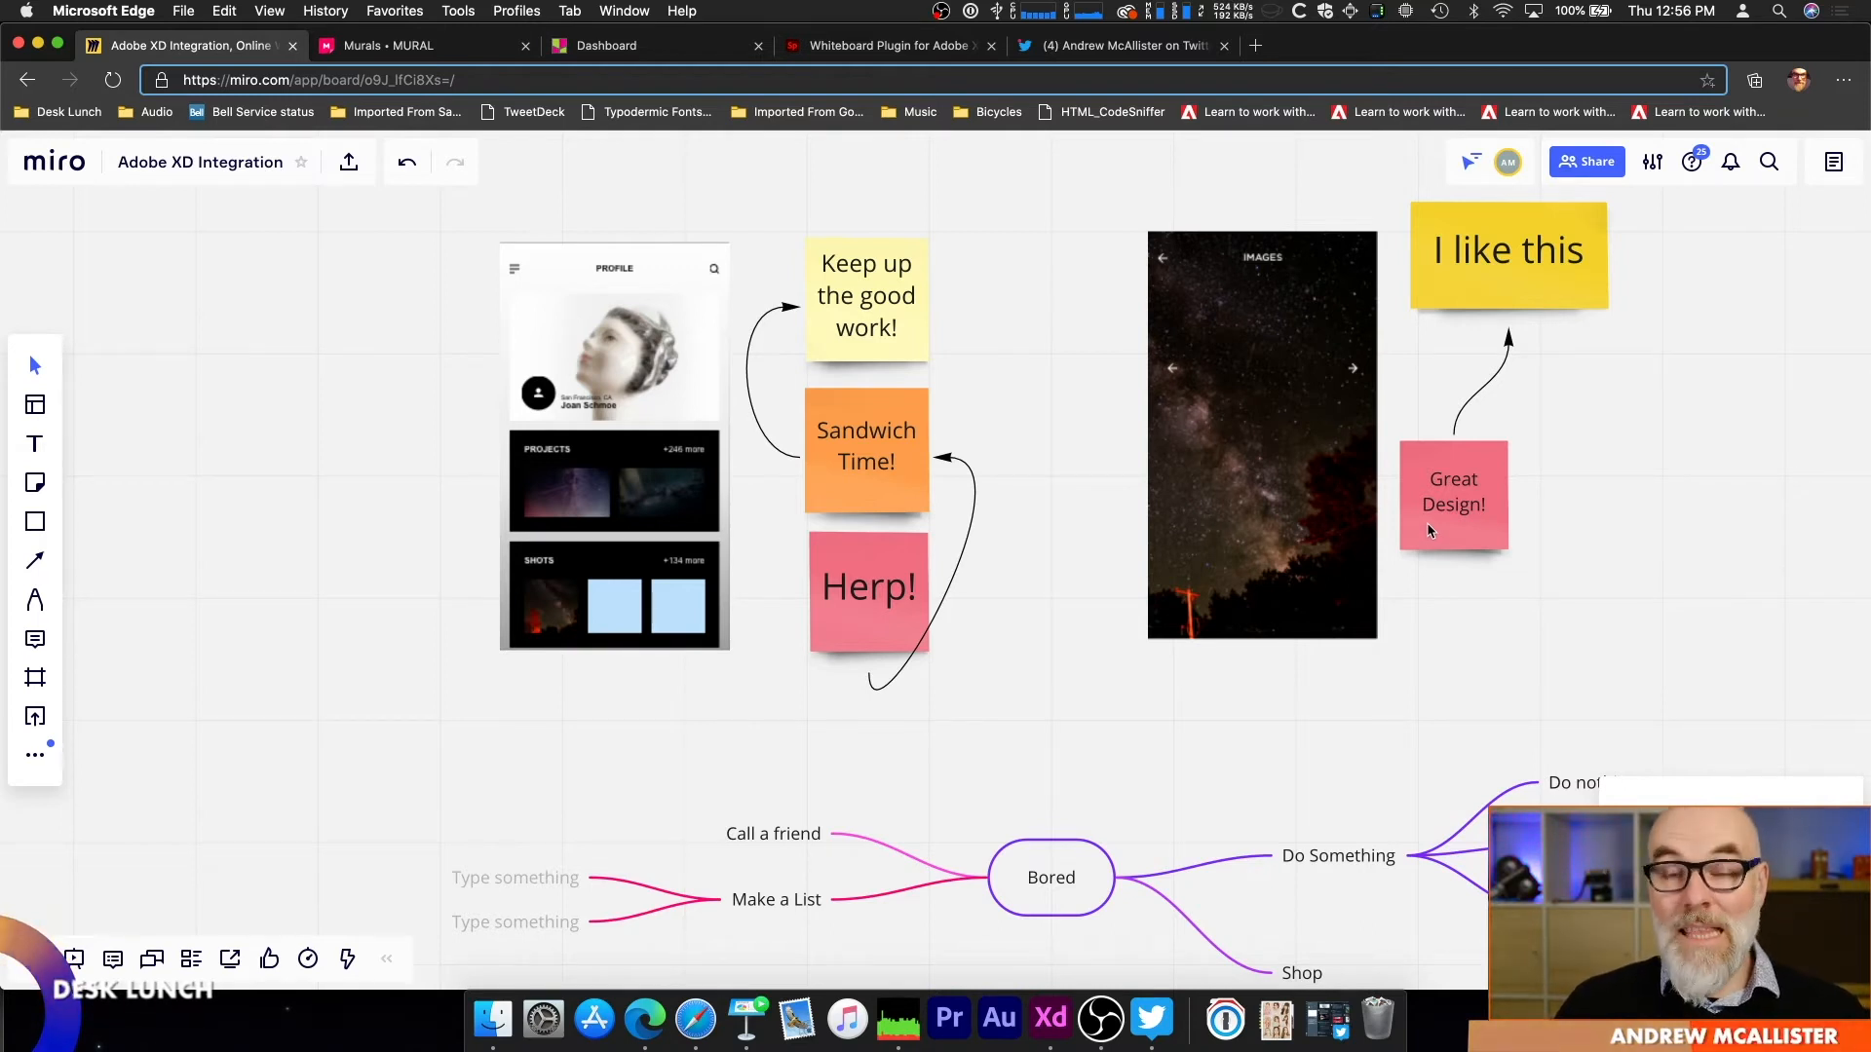
{"action": "mouse_move", "coordinate": [1426, 522]}
{"action": "left_mouse_down"}
{"action": "mouse_move", "coordinate": [1455, 521]}
{"action": "mouse_move", "coordinate": [1429, 550]}
{"action": "mouse_move", "coordinate": [1113, 284]}
{"action": "mouse_move", "coordinate": [1718, 457]}
{"action": "mouse_move", "coordinate": [1470, 541]}
{"action": "mouse_move", "coordinate": [1455, 499]}
{"action": "mouse_move", "coordinate": [1415, 512]}
{"action": "mouse_move", "coordinate": [1471, 531]}
{"action": "mouse_move", "coordinate": [1406, 496]}
{"action": "mouse_move", "coordinate": [1449, 531]}
{"action": "left_mouse_up"}
{"action": "left_click_drag", "start_coordinate": [1493, 303], "coordinate": [1458, 302]}
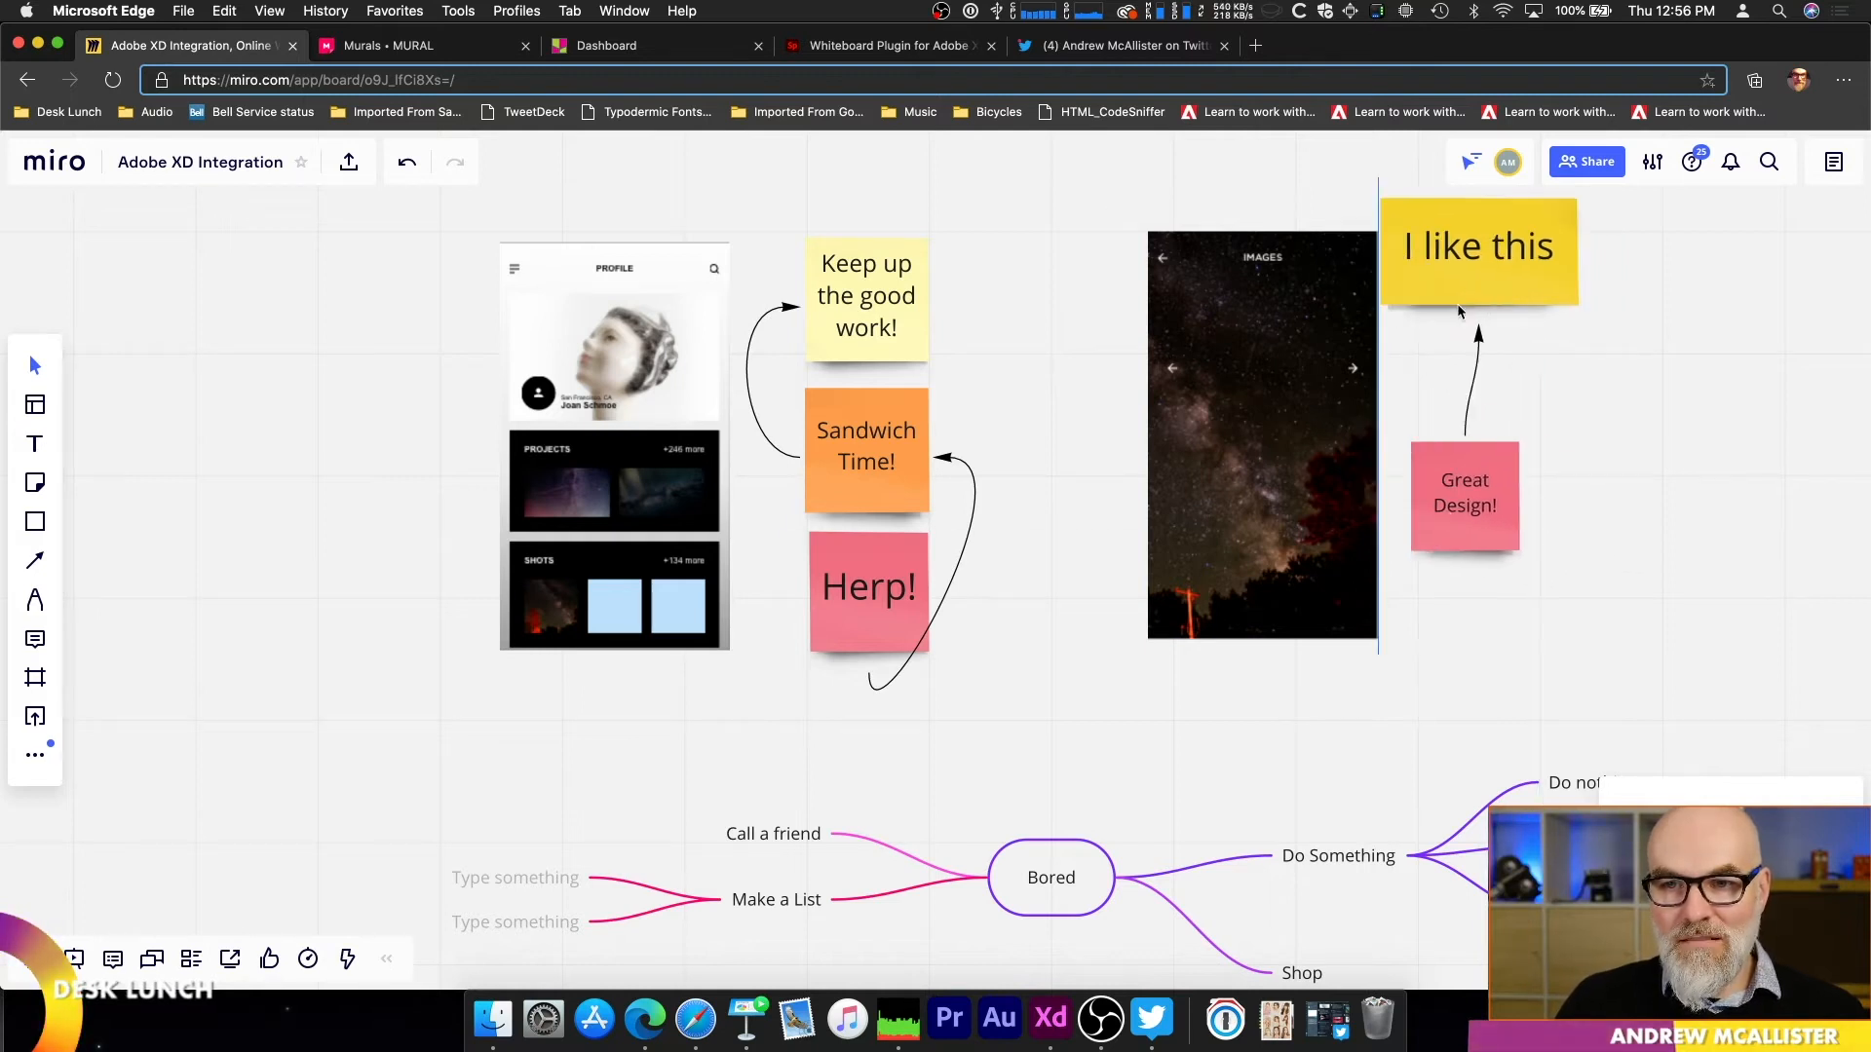
Step: Circle the title on the Images artboard with a yellow freehand pen scribble
{"action": "left_click", "coordinate": [35, 599]}
{"action": "mouse_move", "coordinate": [1312, 486]}
{"action": "left_mouse_down"}
{"action": "mouse_move", "coordinate": [1336, 443]}
{"action": "mouse_move", "coordinate": [1308, 476]}
{"action": "mouse_move", "coordinate": [1388, 481]}
{"action": "left_mouse_up"}
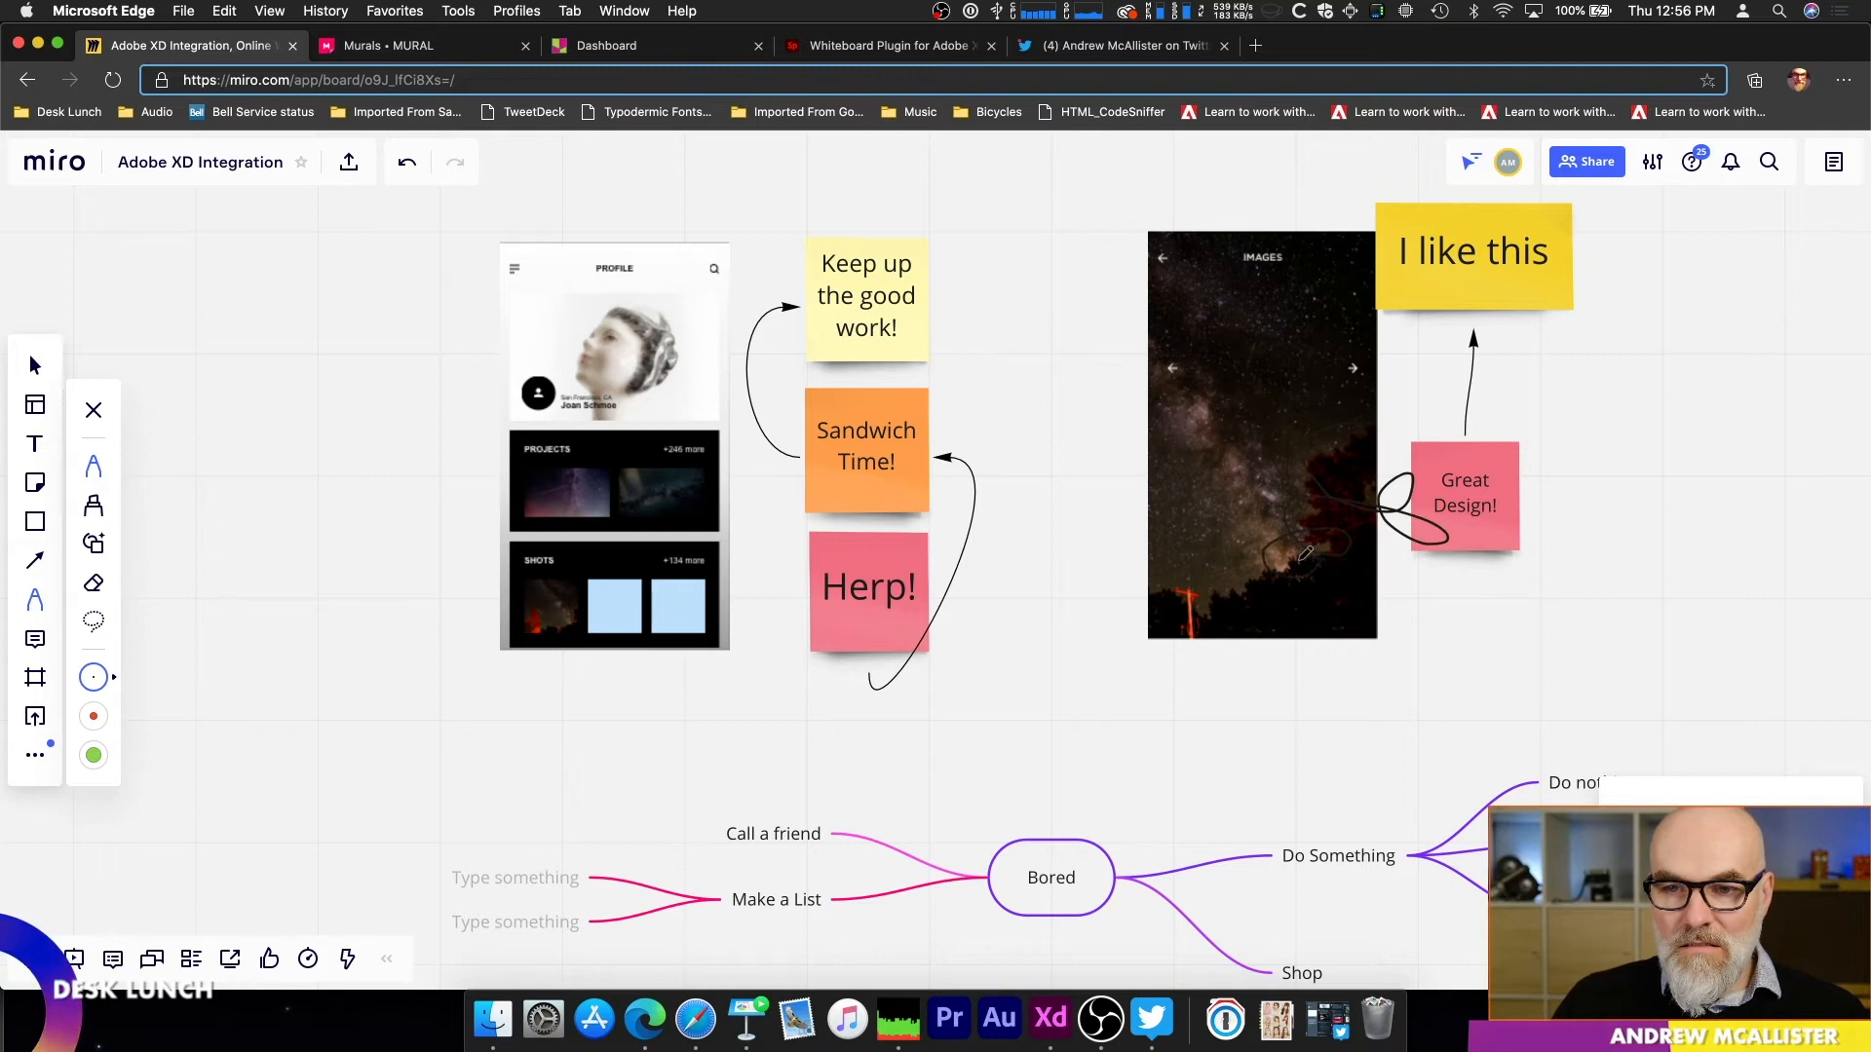
{"action": "key", "text": "super+z"}
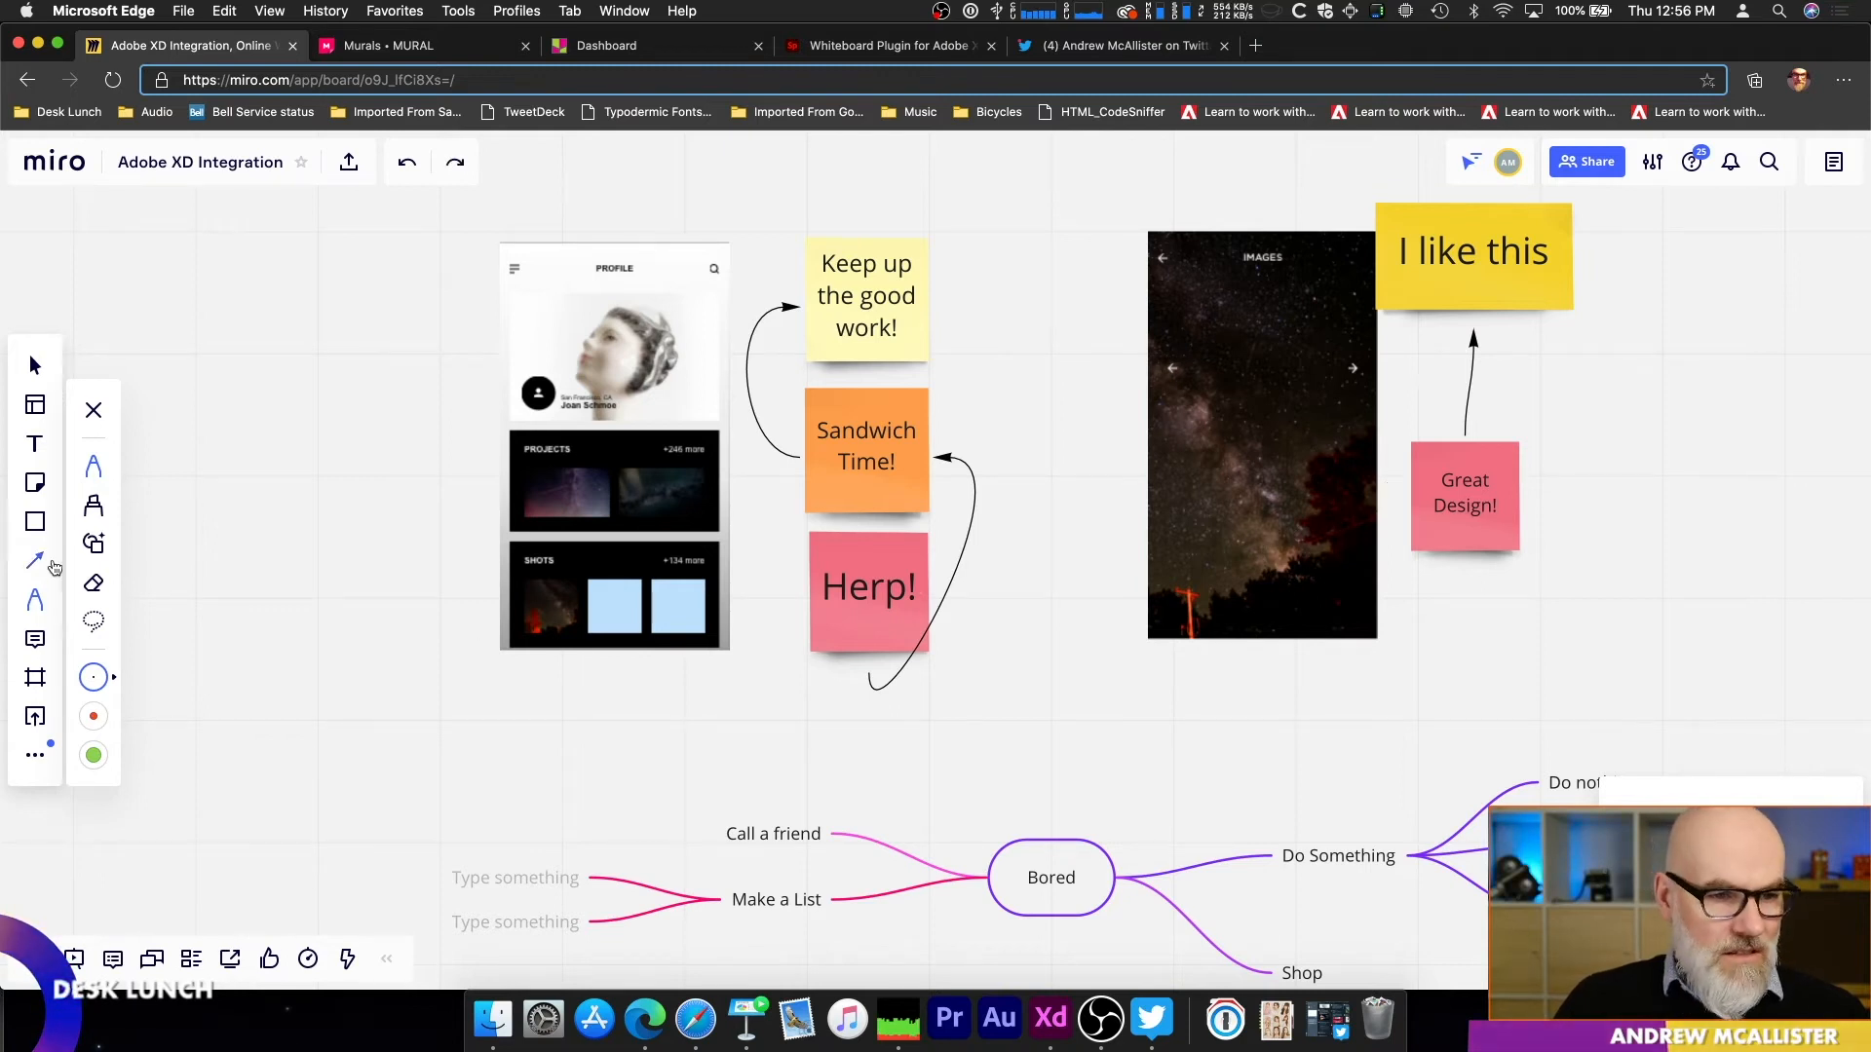
{"action": "left_click", "coordinate": [98, 688]}
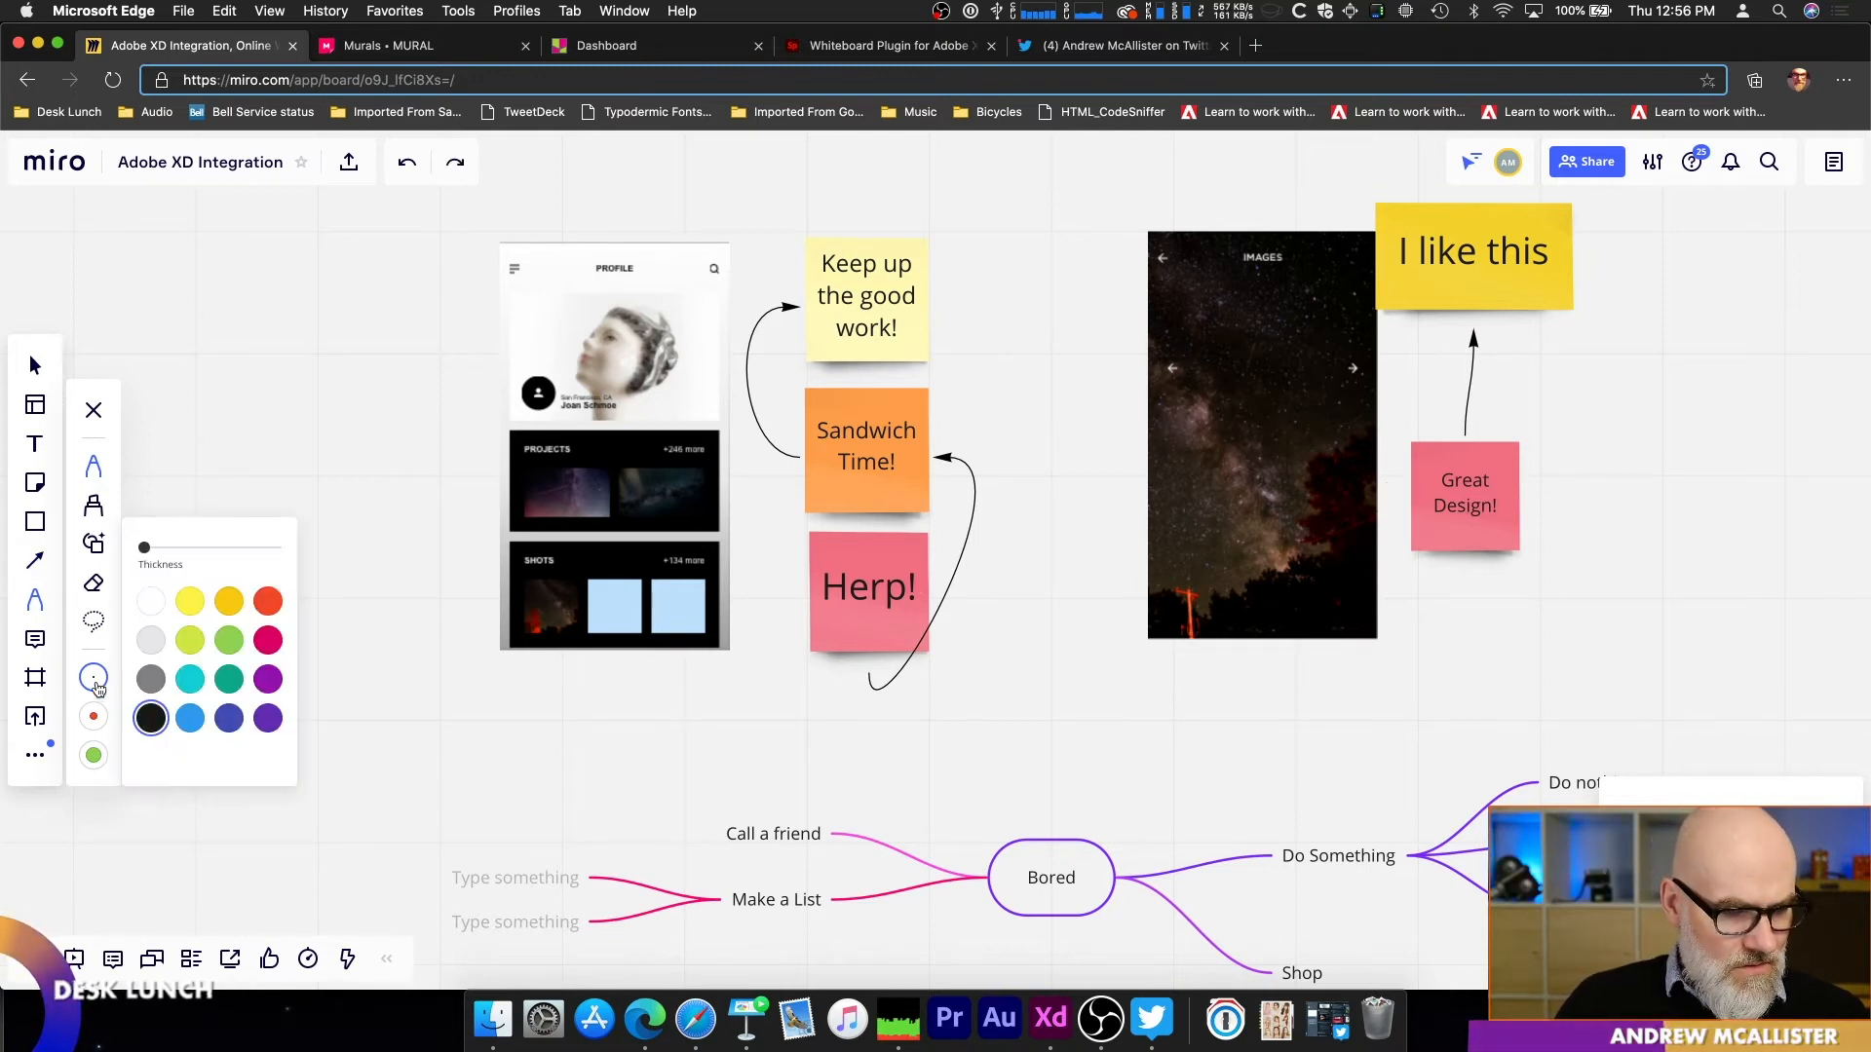
{"action": "left_click", "coordinate": [191, 602]}
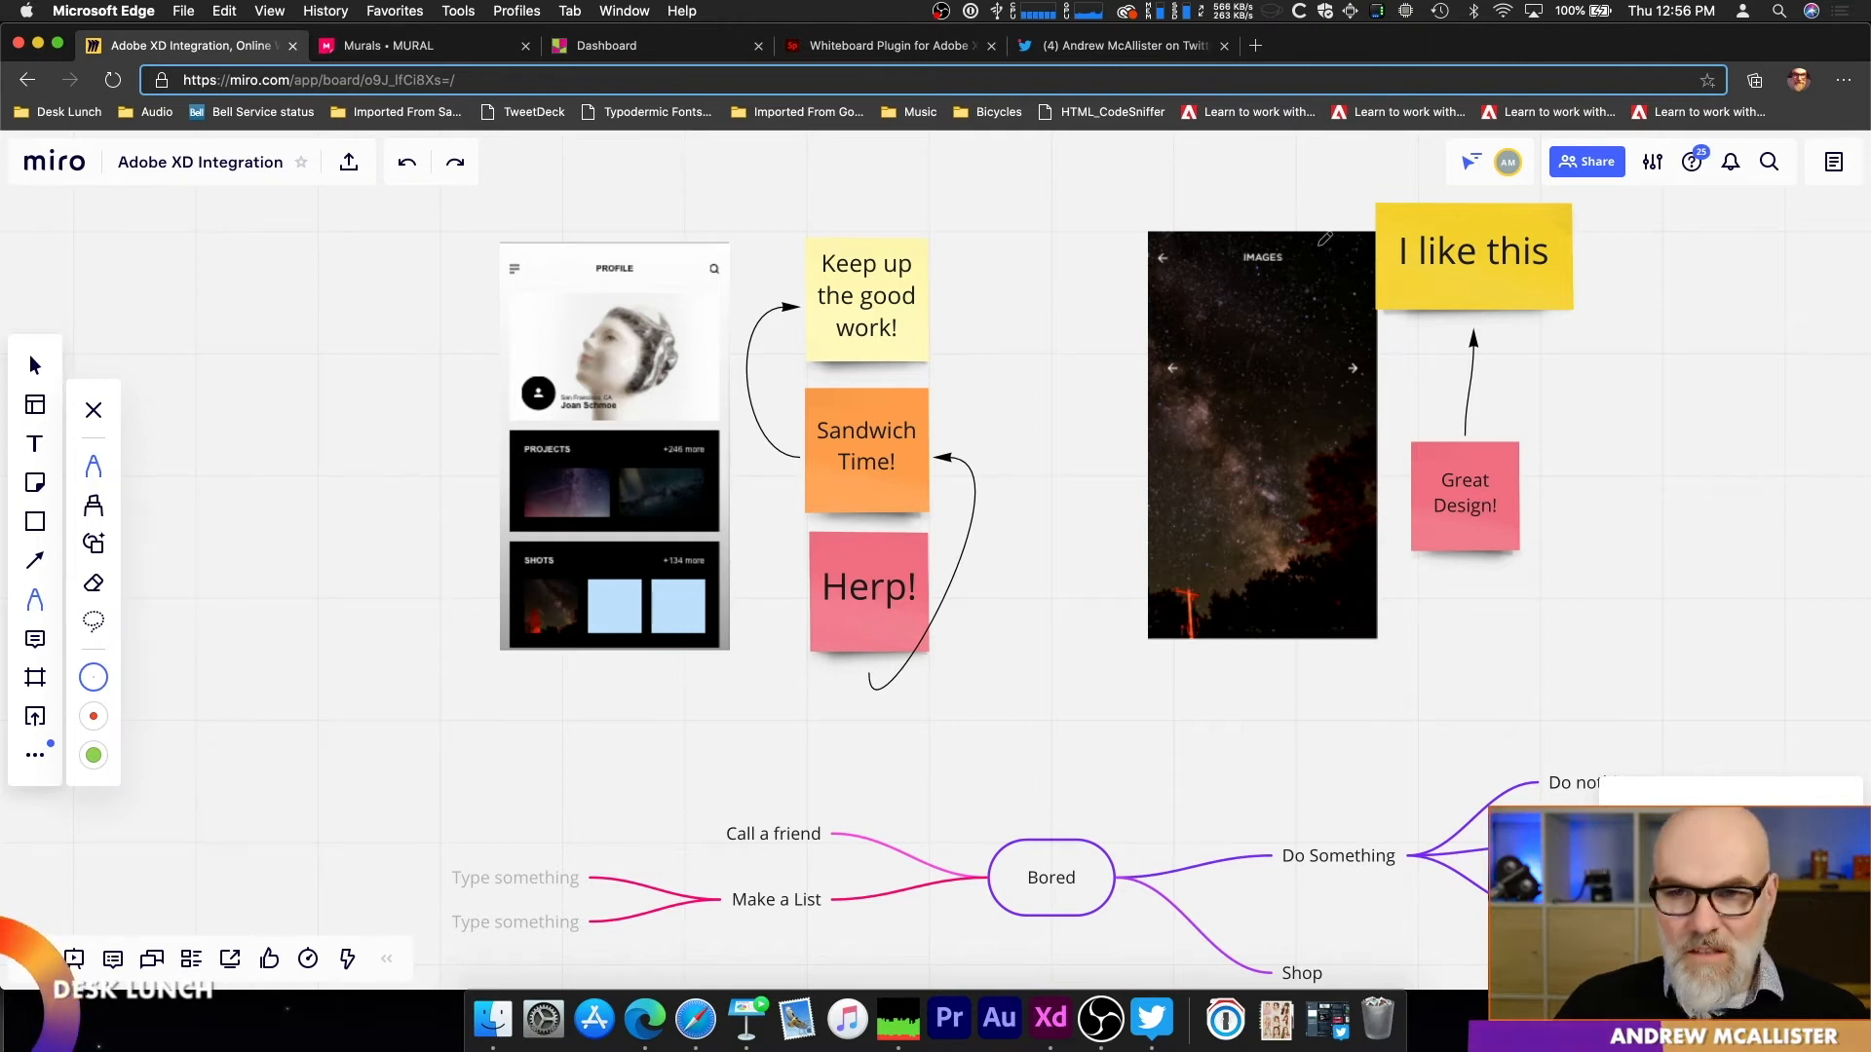
{"action": "mouse_move", "coordinate": [1243, 252]}
{"action": "left_mouse_down"}
{"action": "mouse_move", "coordinate": [1288, 295]}
{"action": "mouse_move", "coordinate": [1263, 244]}
{"action": "mouse_move", "coordinate": [1317, 292]}
{"action": "mouse_move", "coordinate": [1197, 223]}
{"action": "mouse_move", "coordinate": [1247, 232]}
{"action": "left_mouse_up"}
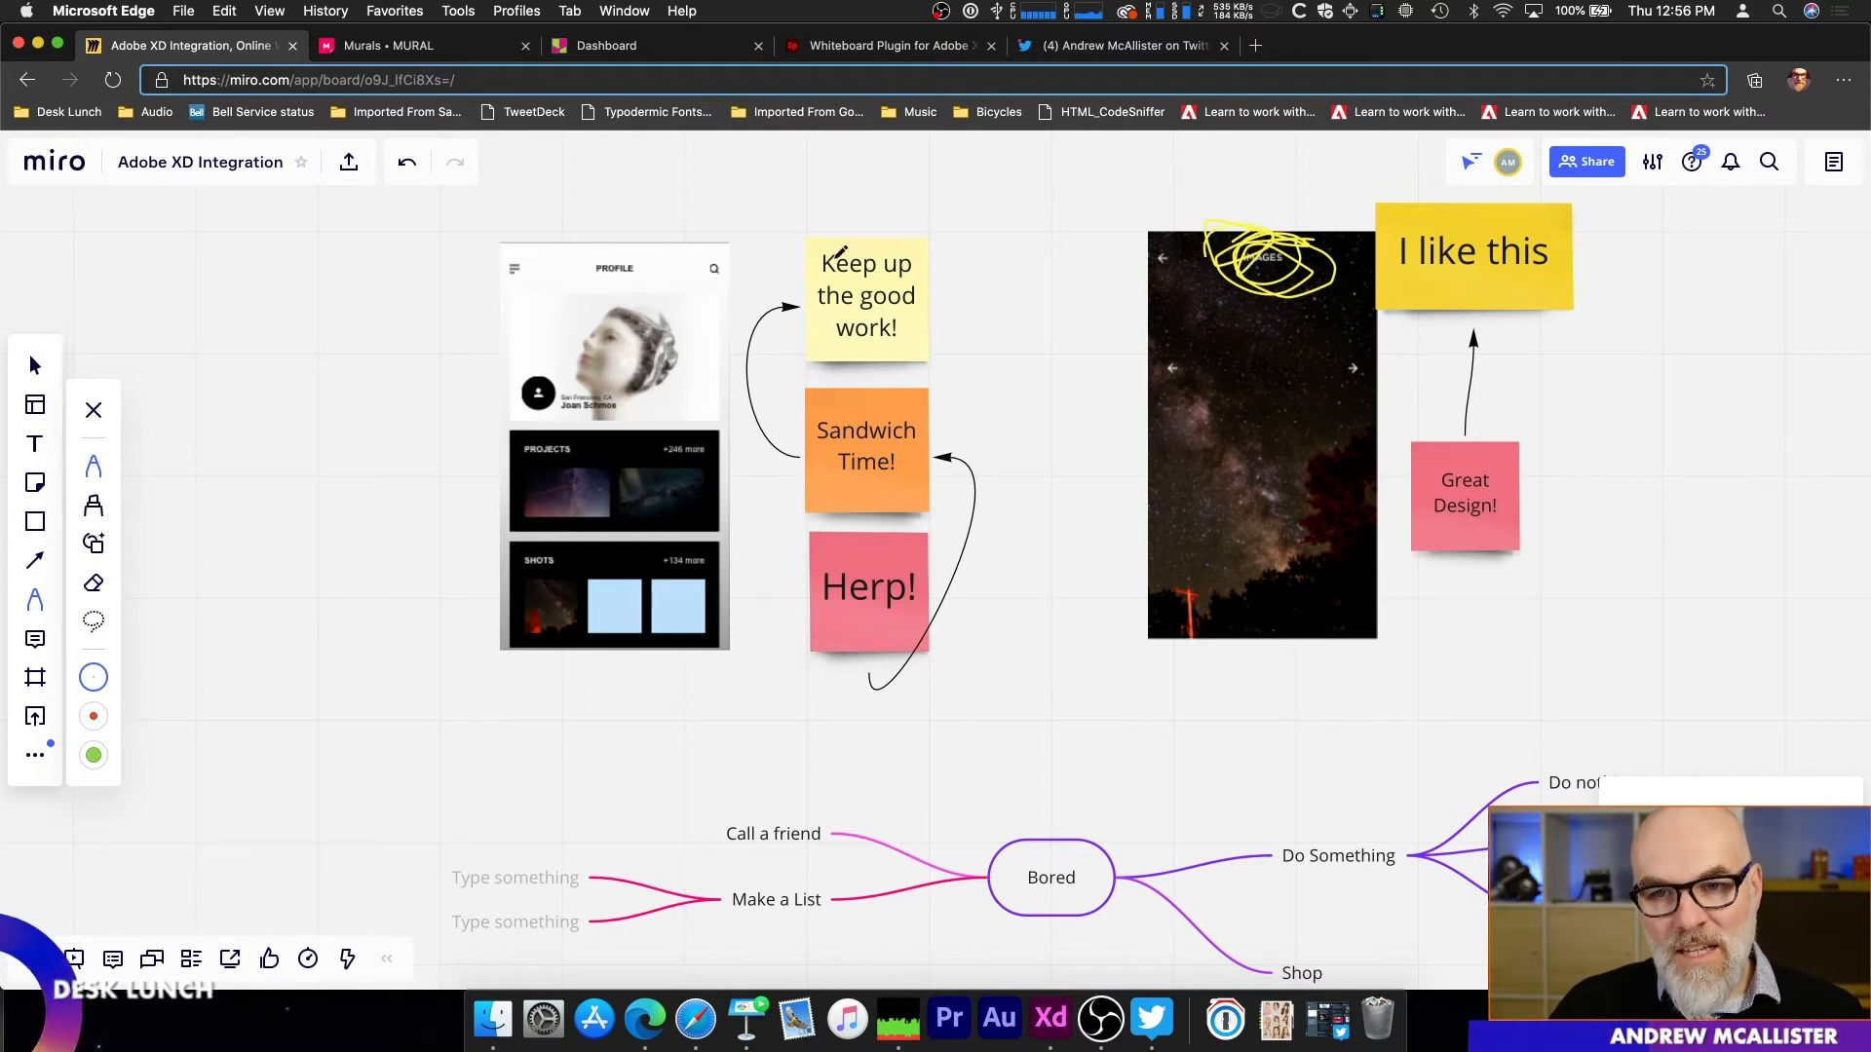
Step: Add a pink sticky note reading "This is great!" above the Images artboard's scribbled title and shrink it to clear the title
{"action": "left_click", "coordinate": [35, 483]}
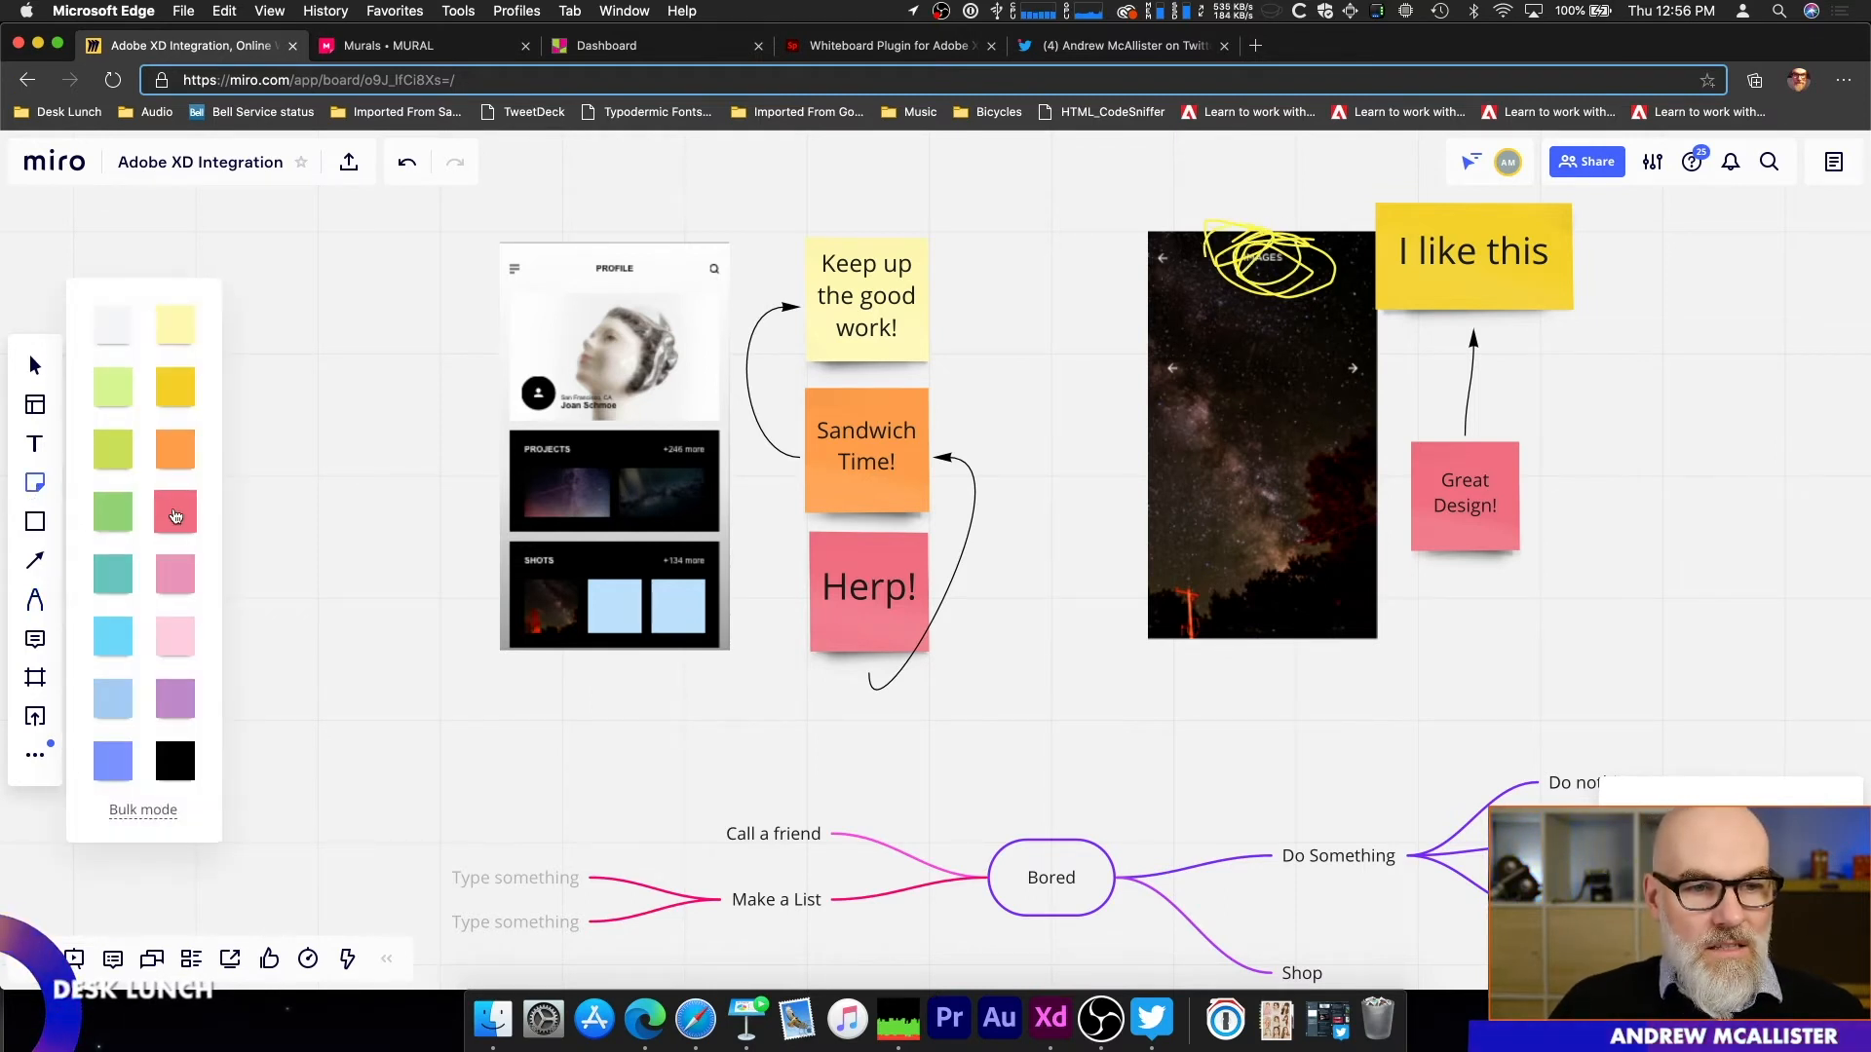
{"action": "left_click", "coordinate": [176, 516]}
{"action": "left_click", "coordinate": [1284, 208]}
{"action": "type", "text": "This is great!"}
{"action": "left_click", "coordinate": [1184, 152]}
{"action": "left_click", "coordinate": [1334, 256]}
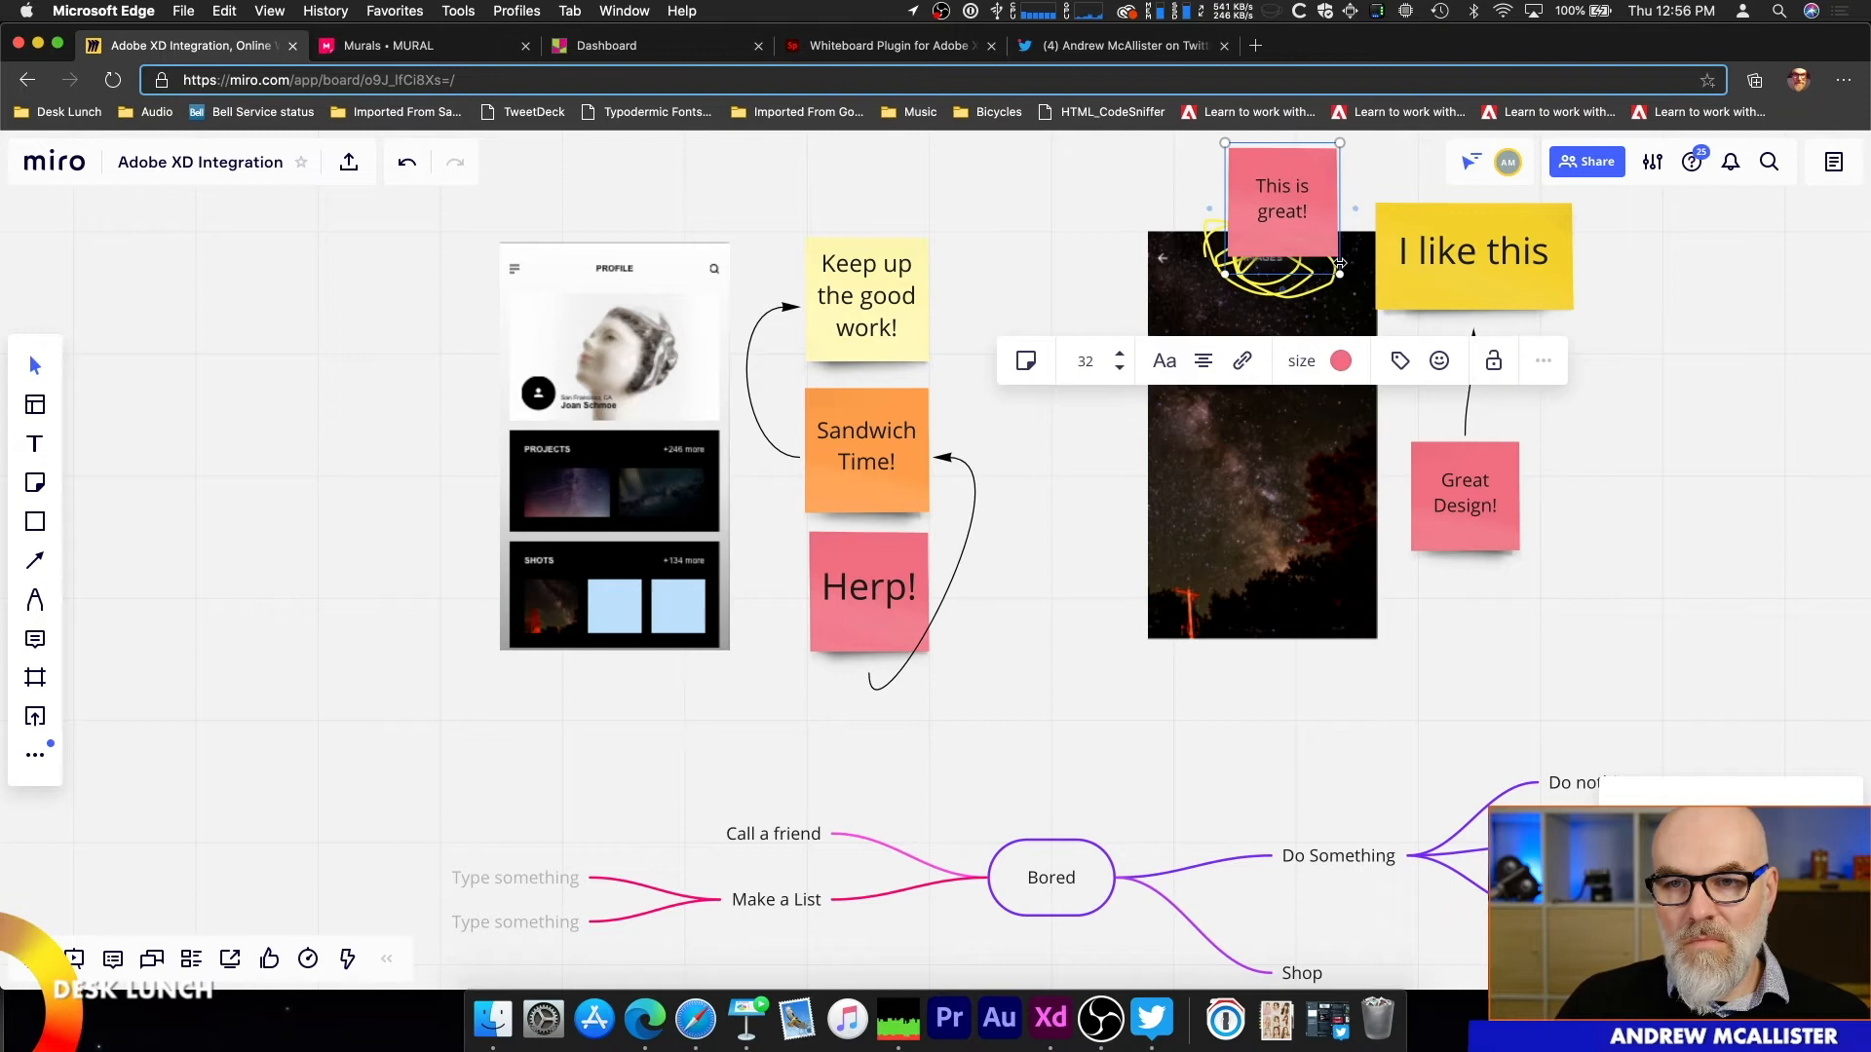
{"action": "left_click_drag", "start_coordinate": [1336, 276], "coordinate": [1295, 223]}
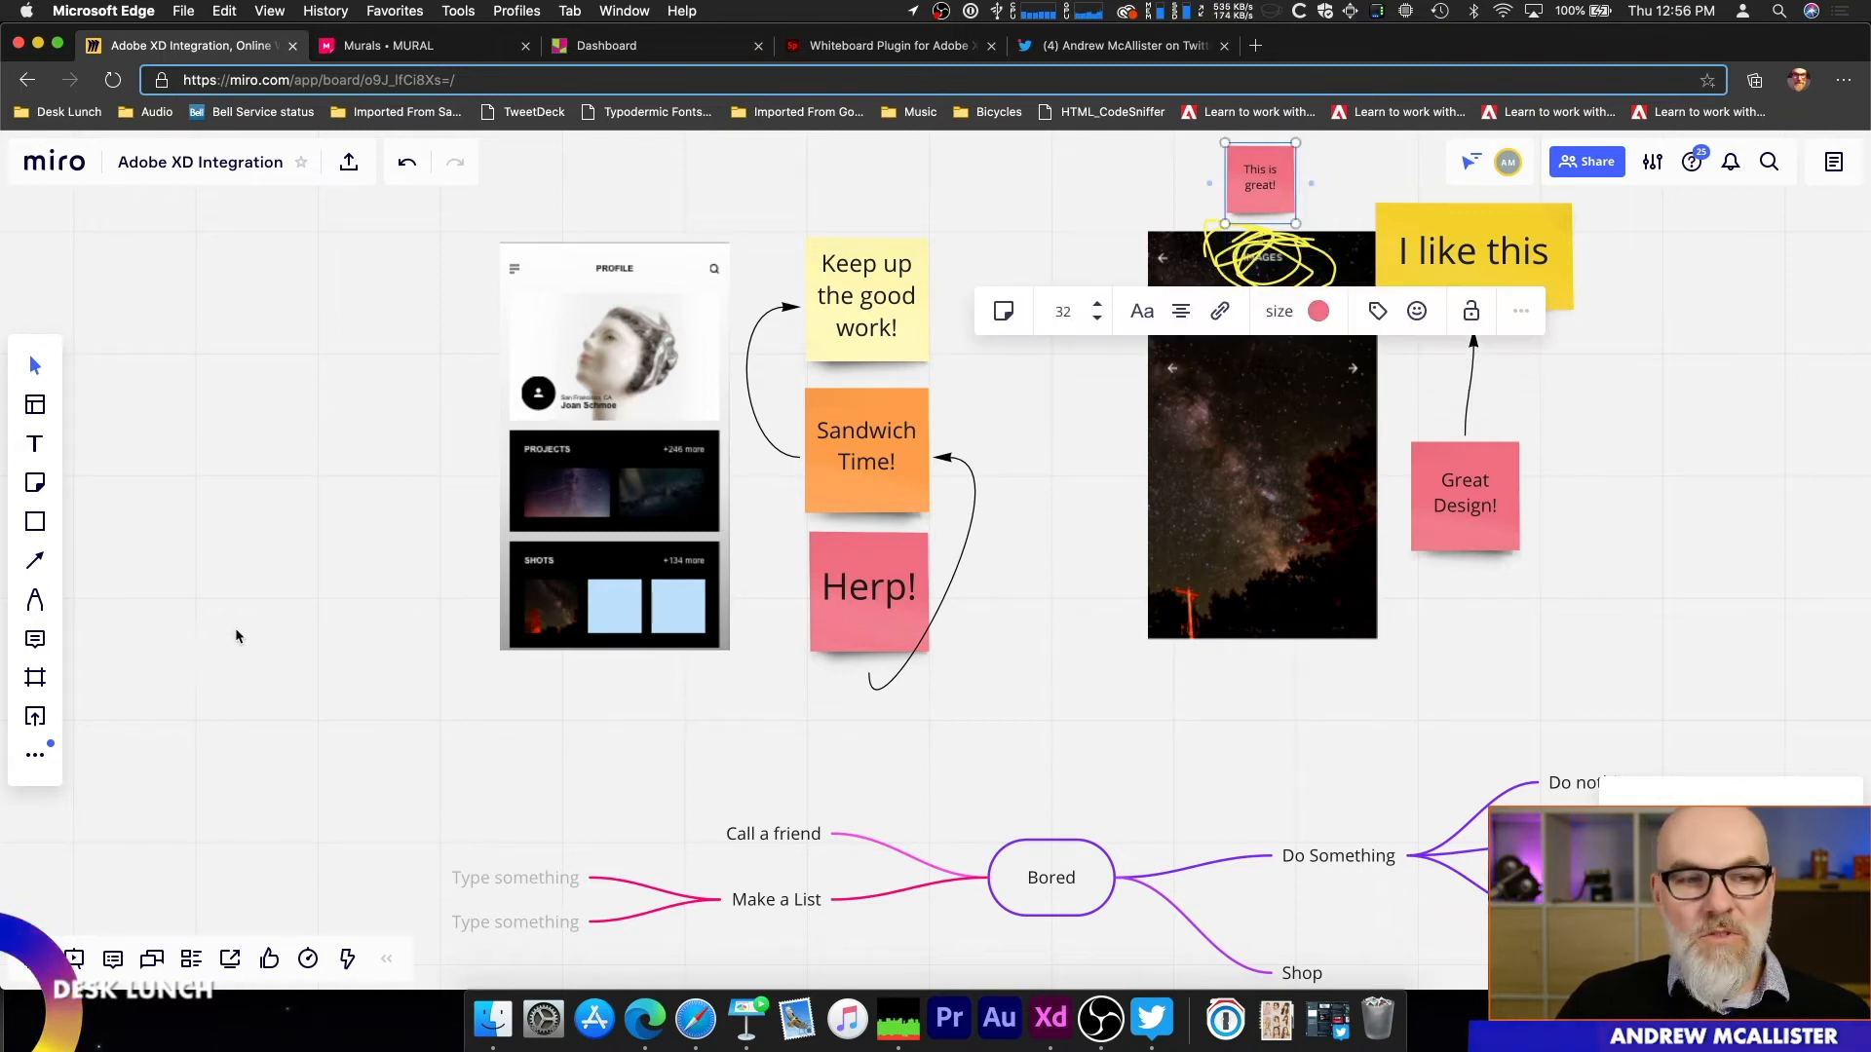
Step: Examine the components offered by the Wireframe Library app and close the library
{"action": "left_click", "coordinate": [37, 762]}
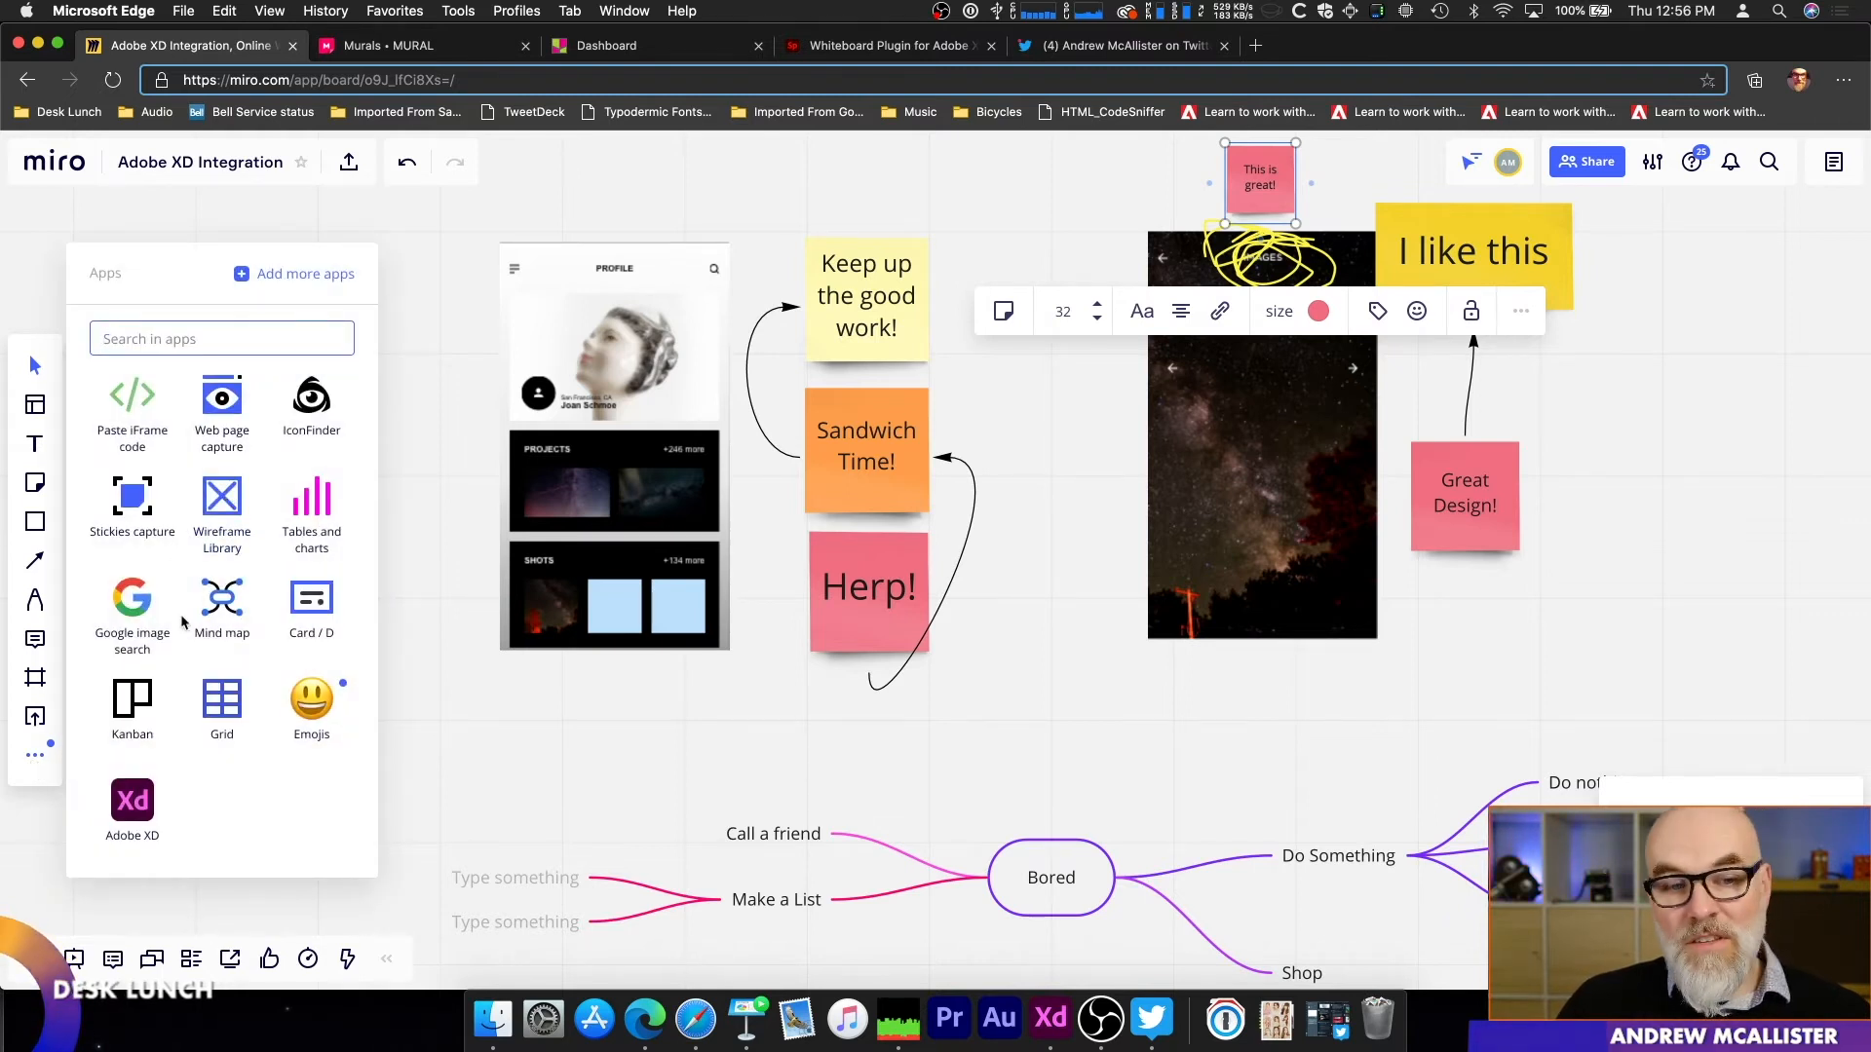
{"action": "left_click", "coordinate": [222, 515]}
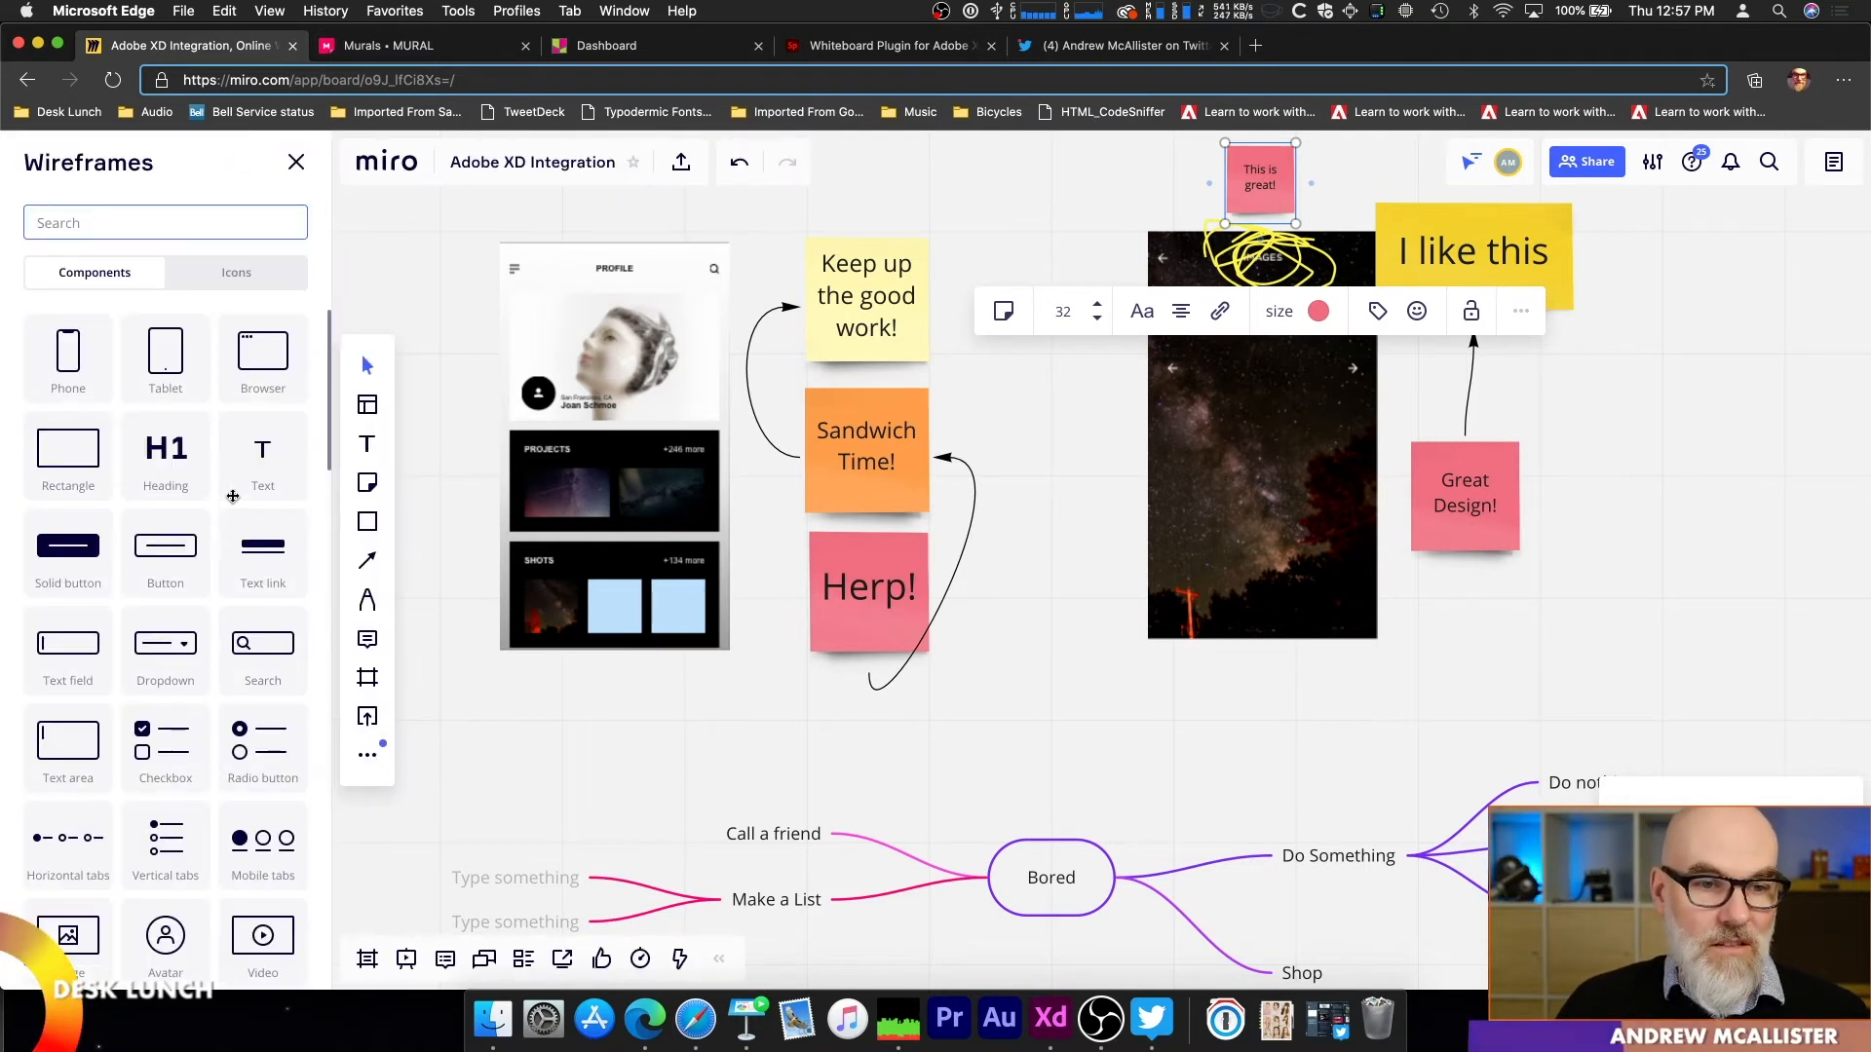
{"action": "mouse_move", "coordinate": [337, 429]}
{"action": "left_mouse_down"}
{"action": "mouse_move", "coordinate": [321, 494]}
{"action": "mouse_move", "coordinate": [325, 405]}
{"action": "left_mouse_up"}
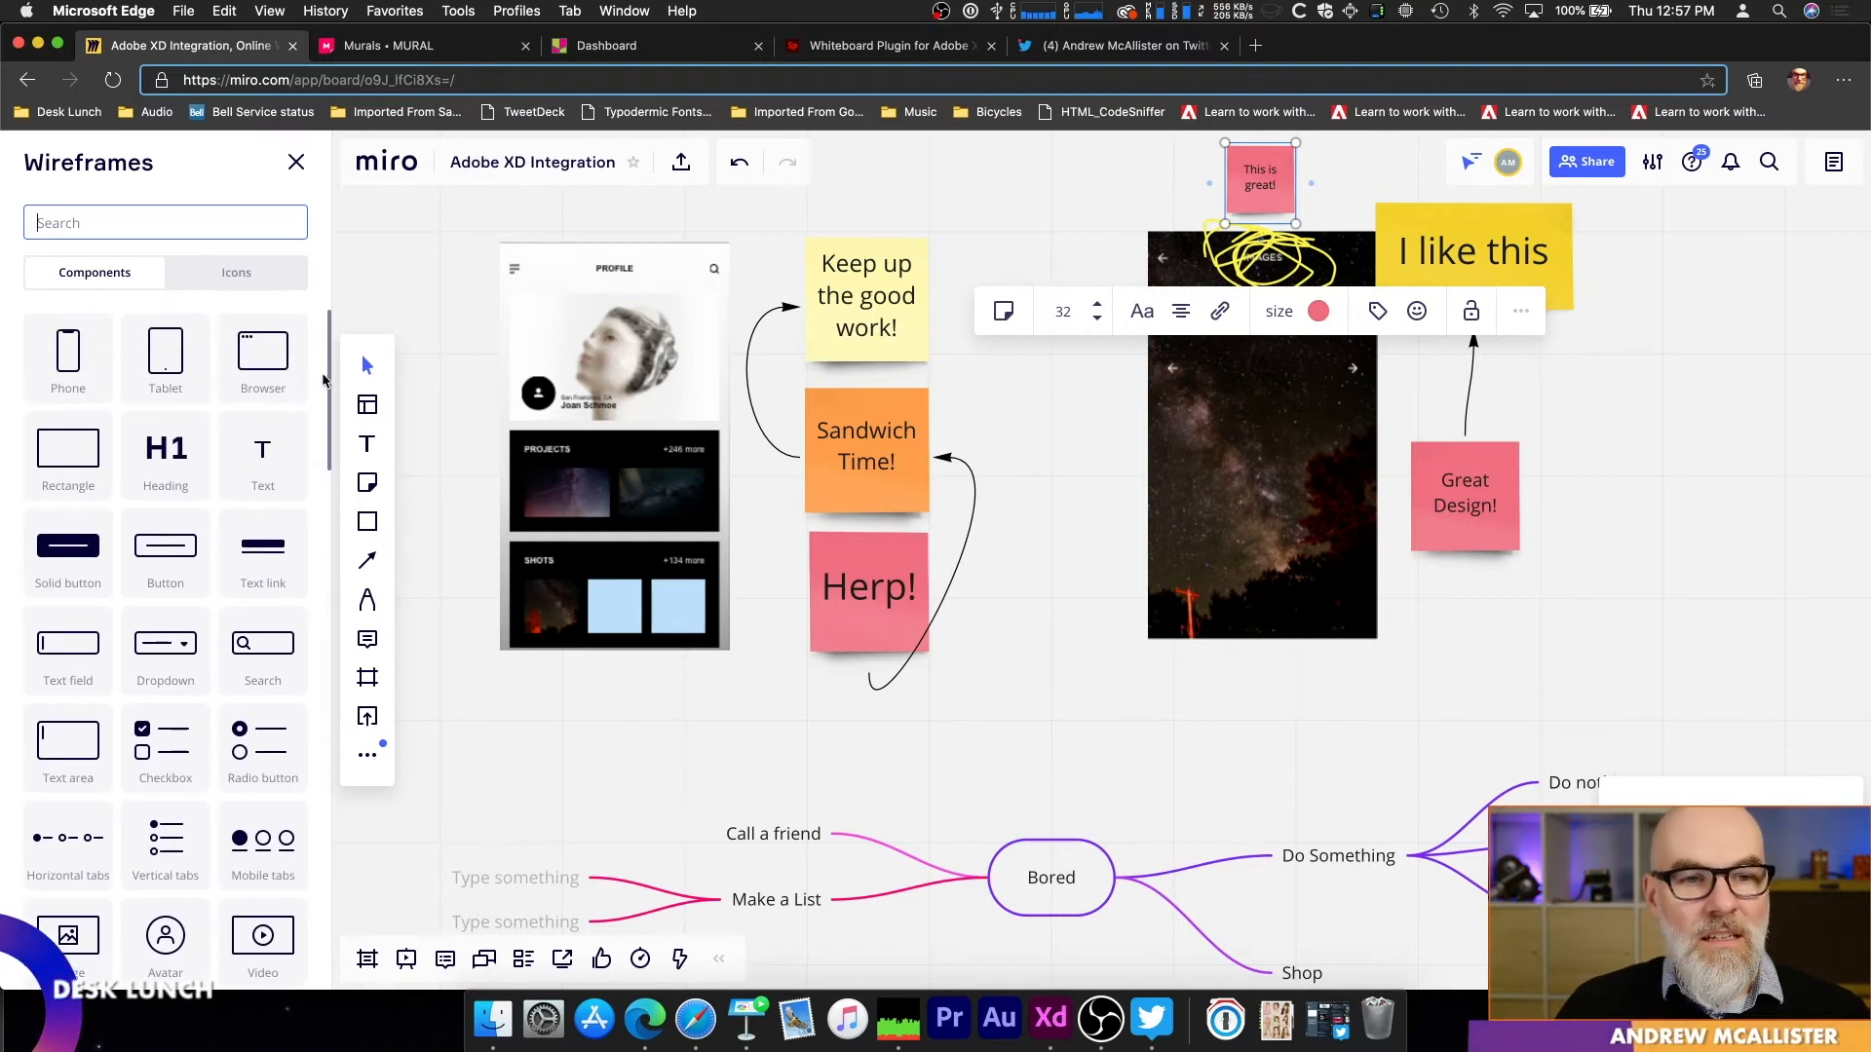
{"action": "left_click_drag", "start_coordinate": [332, 400], "coordinate": [316, 259]}
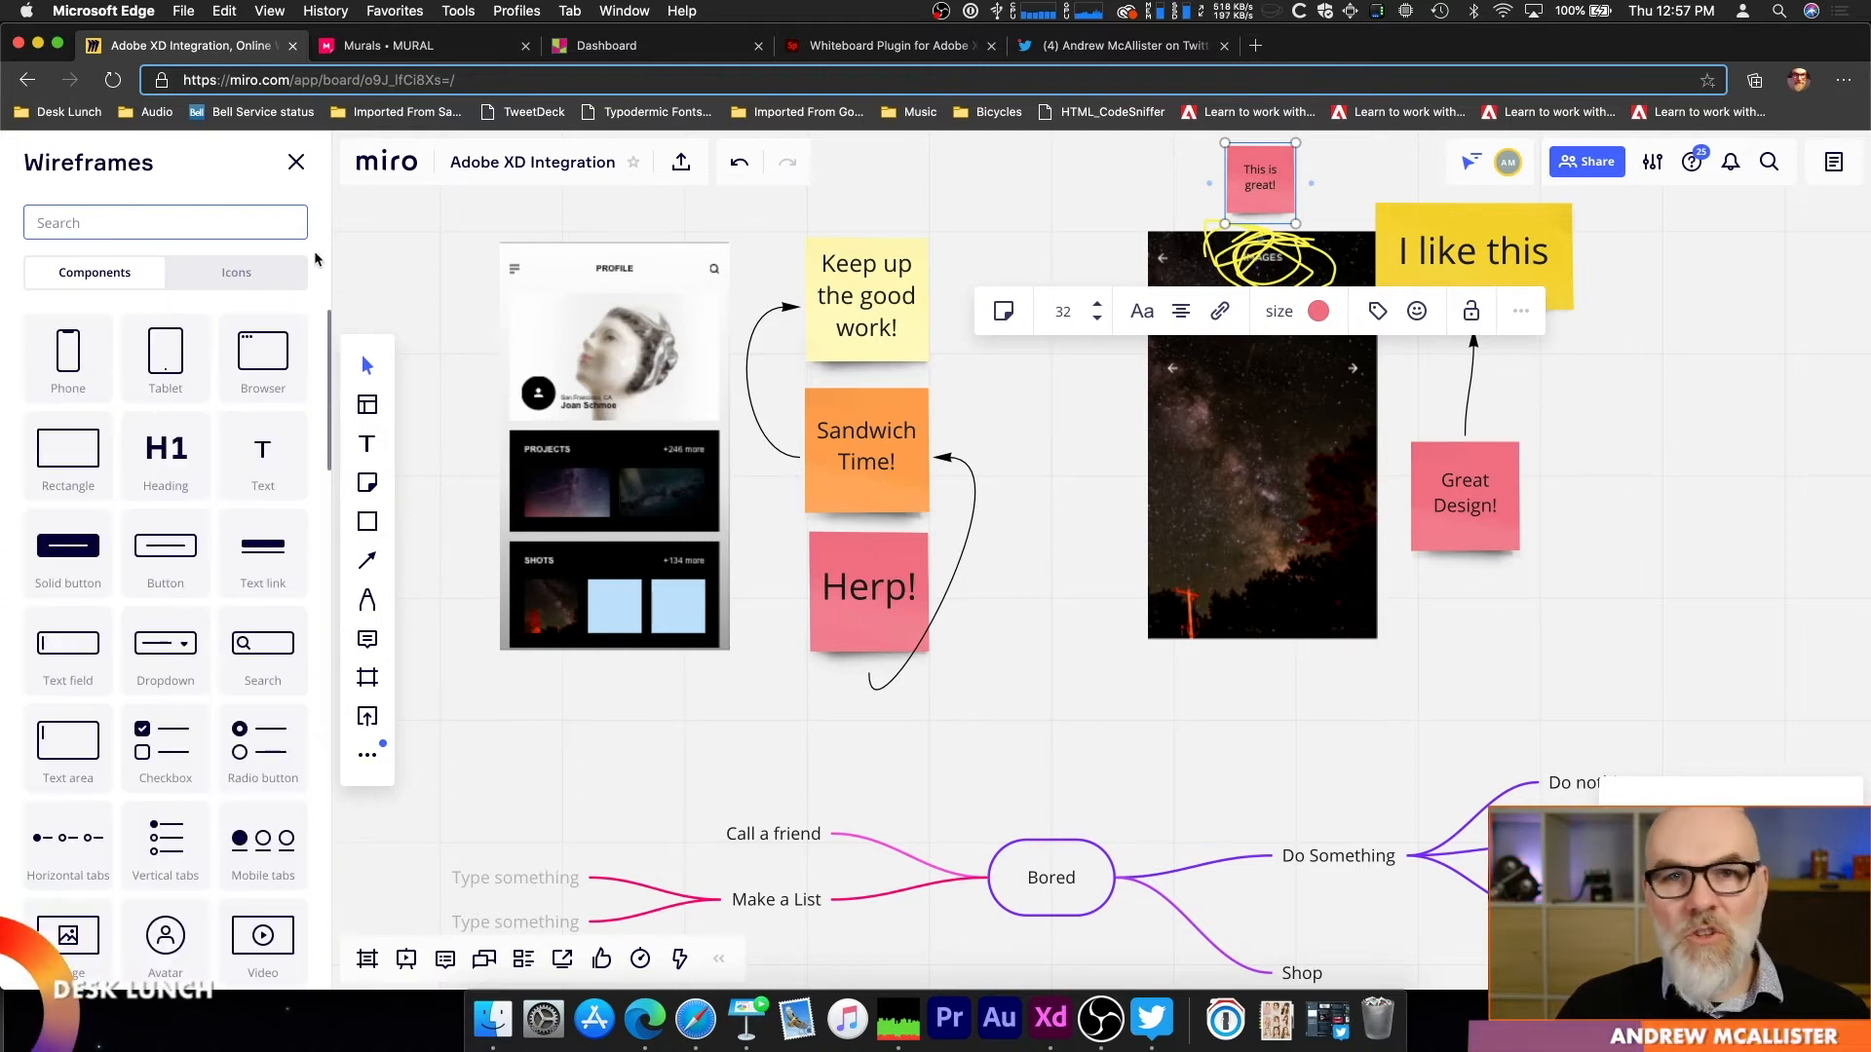
{"action": "left_click", "coordinate": [296, 162]}
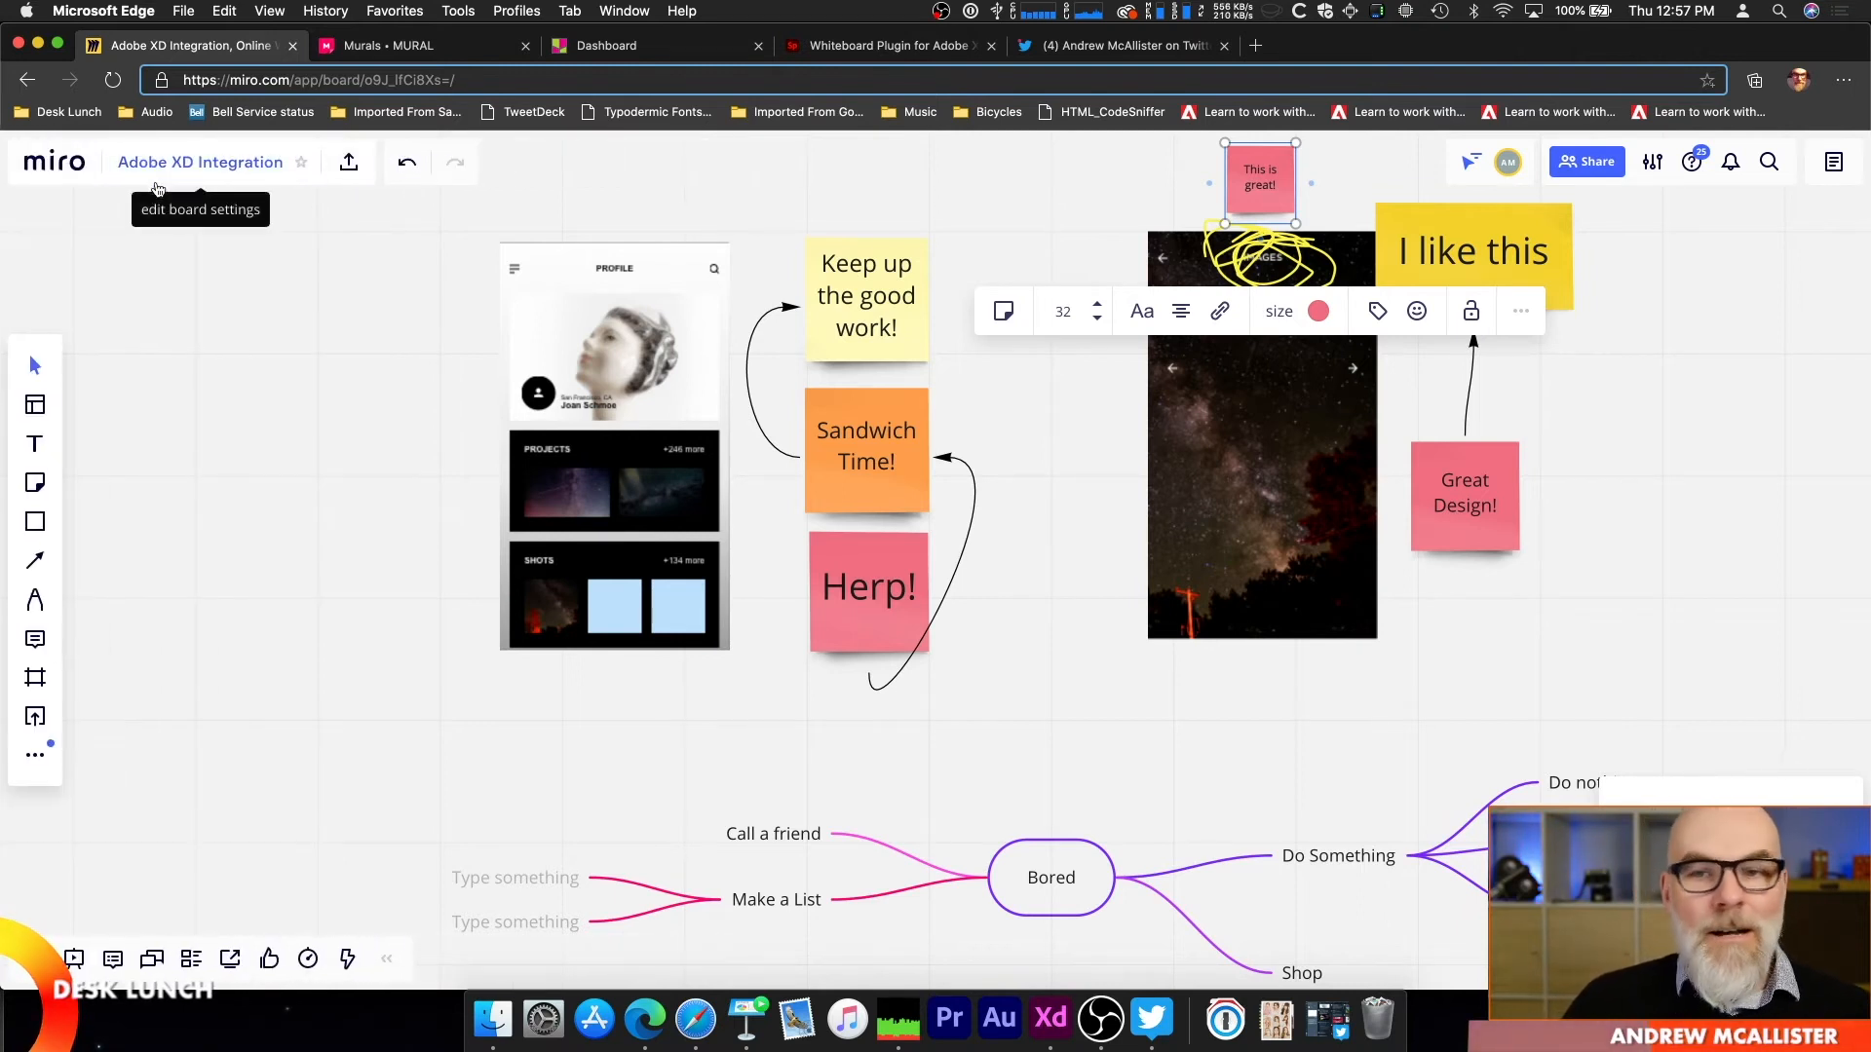
Step: Examine the Bored mind map and open its central topic's text for editing, leaving the topic as it is
{"action": "scroll", "coordinate": [845, 467], "scroll_direction": "down", "scroll_amount": 5}
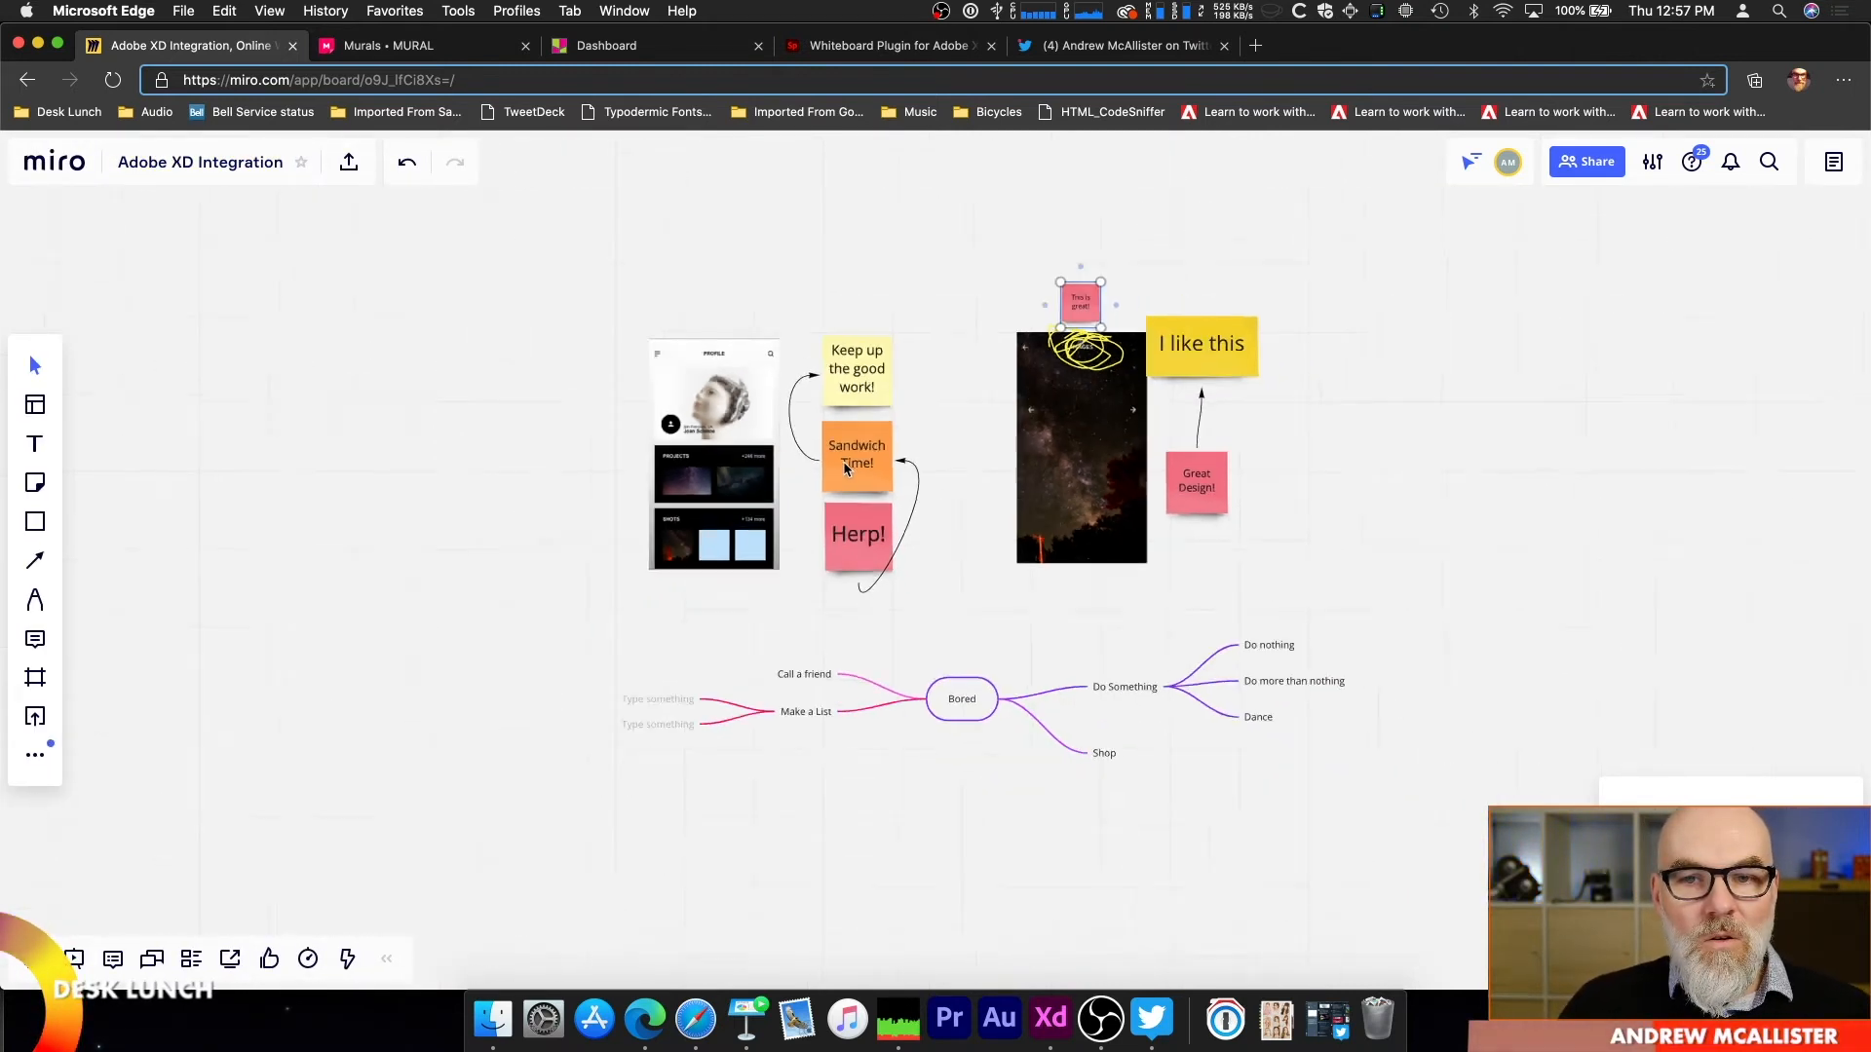
{"action": "scroll", "coordinate": [844, 460], "scroll_direction": "up", "scroll_amount": 2}
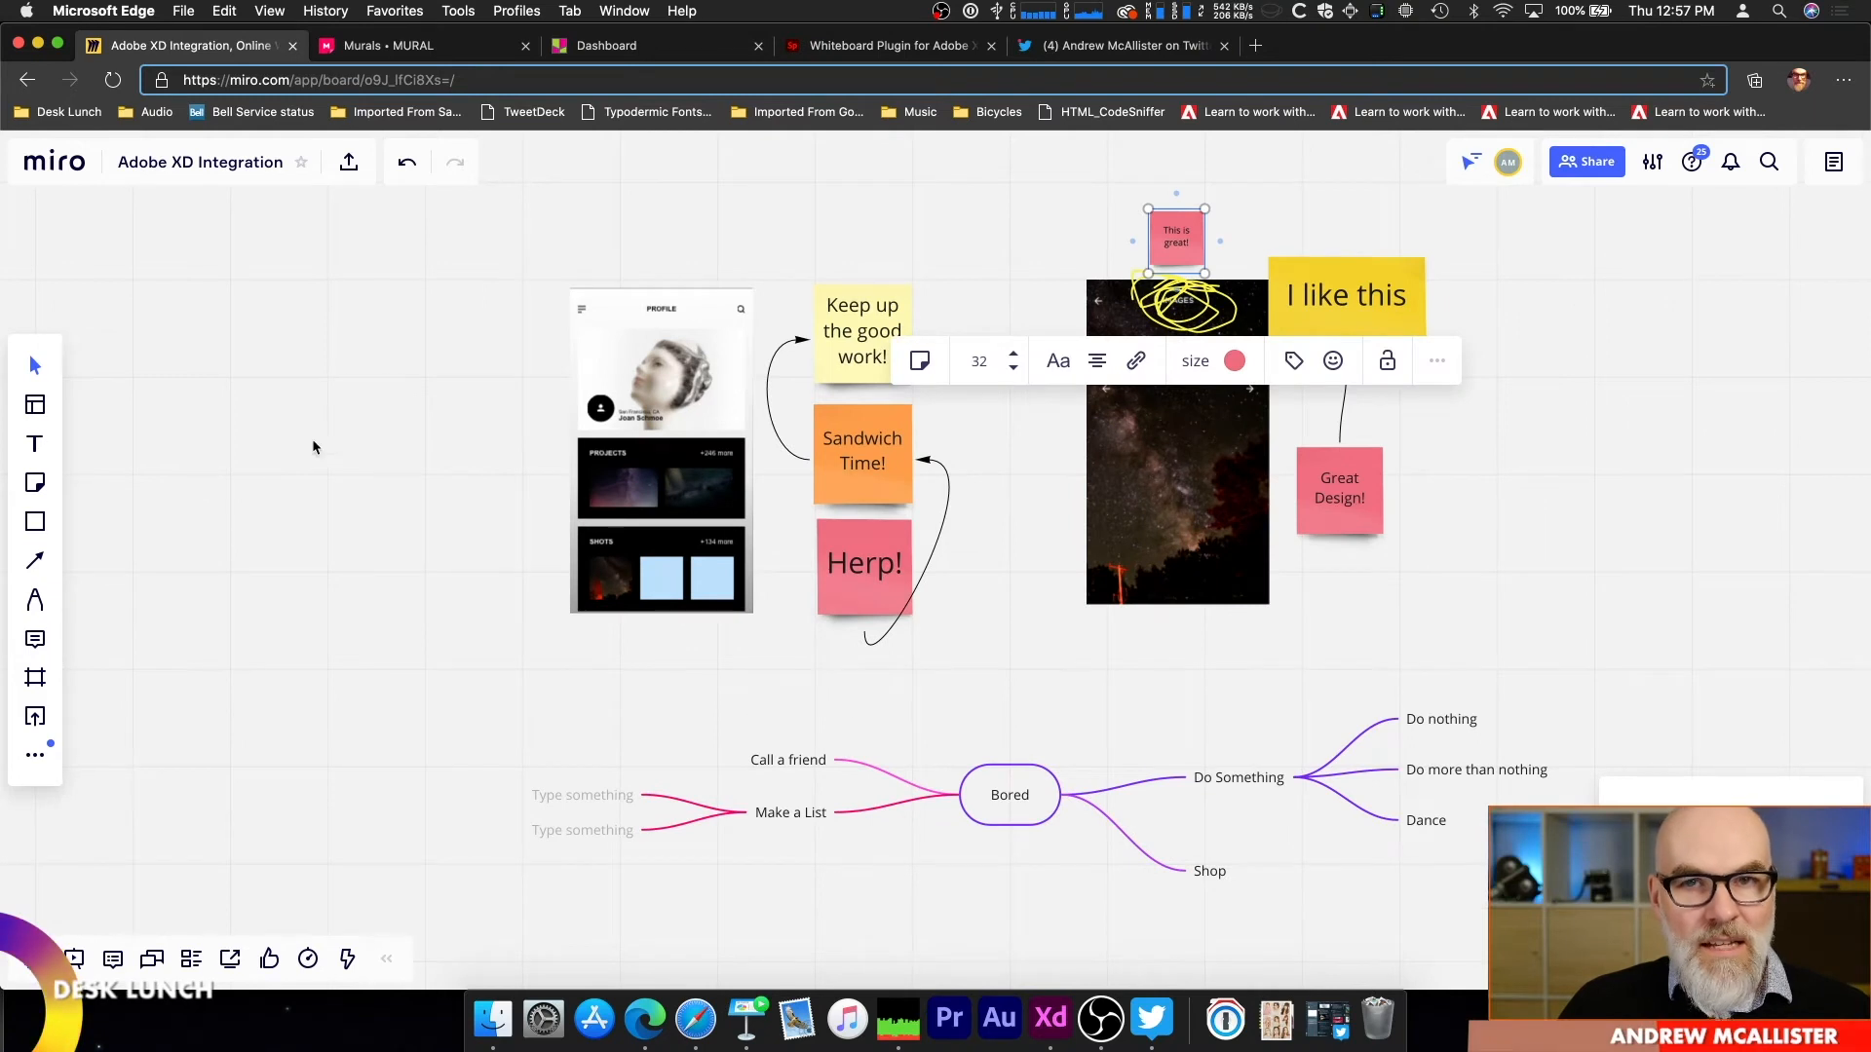
{"action": "left_click", "coordinate": [1001, 809]}
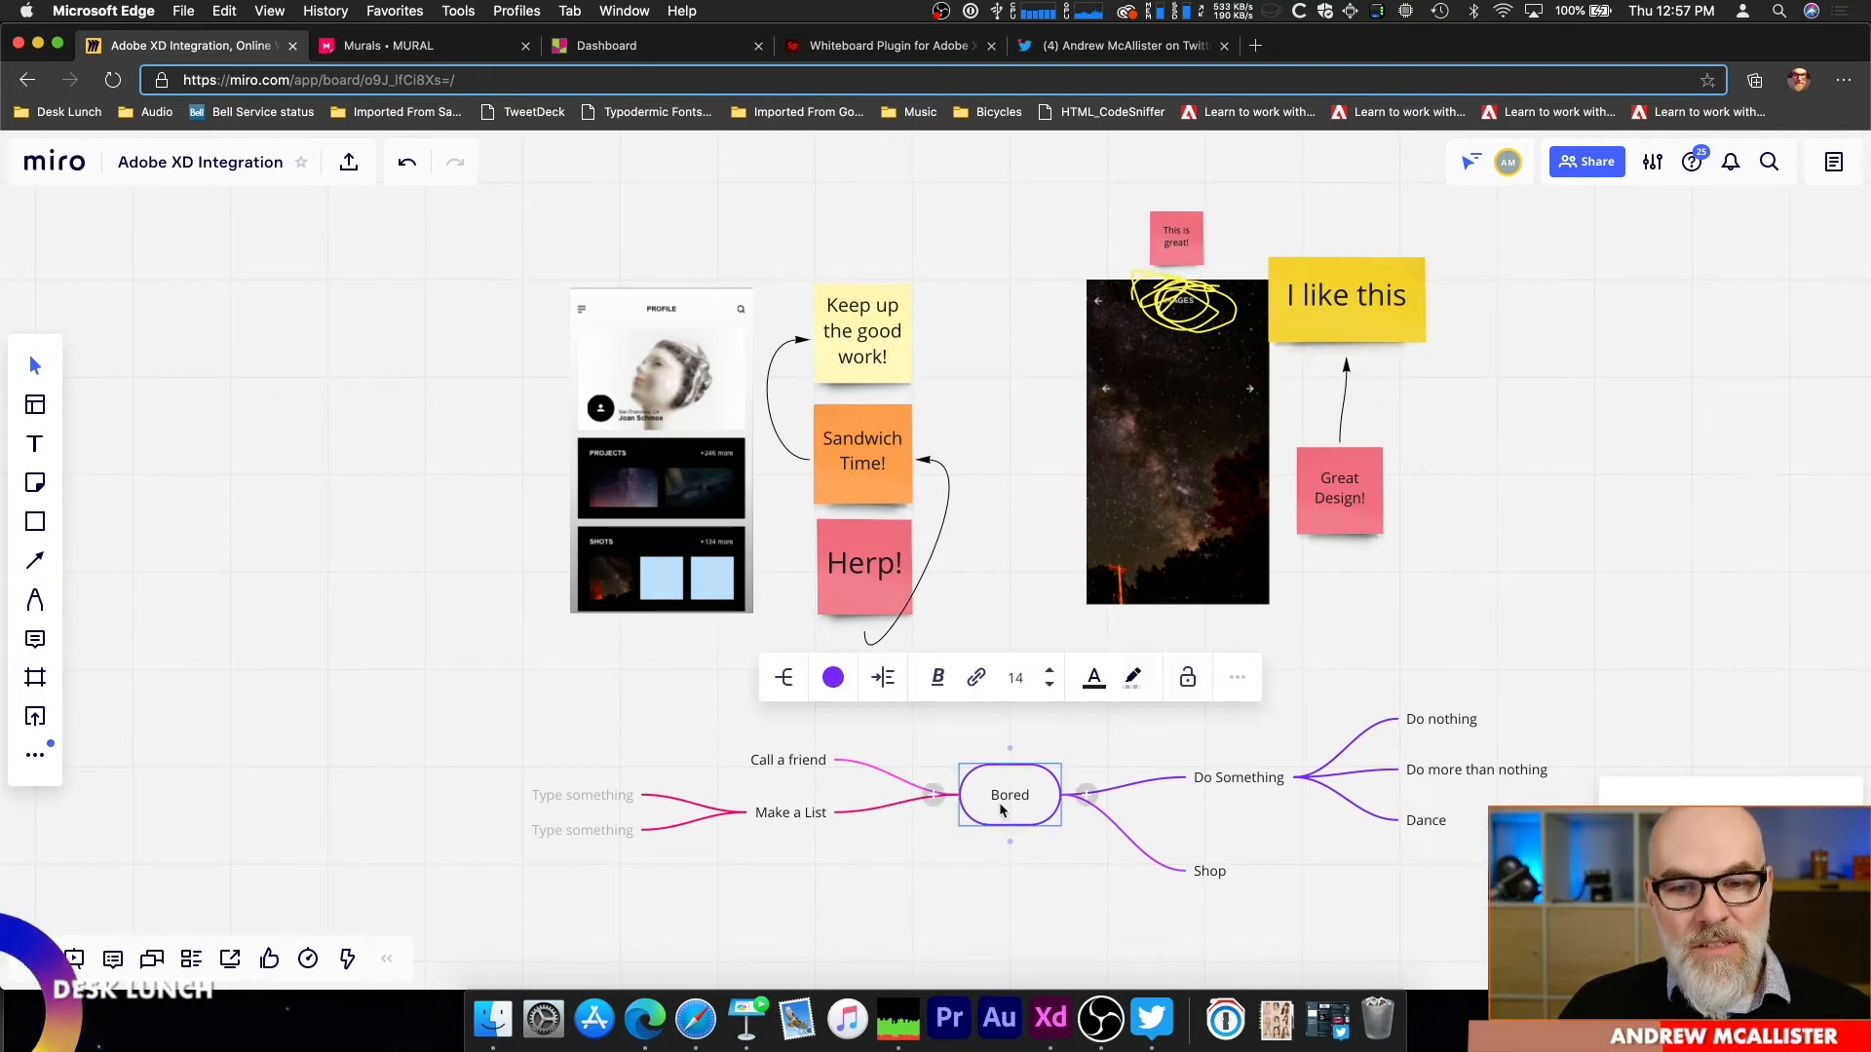
{"action": "left_click", "coordinate": [1005, 795]}
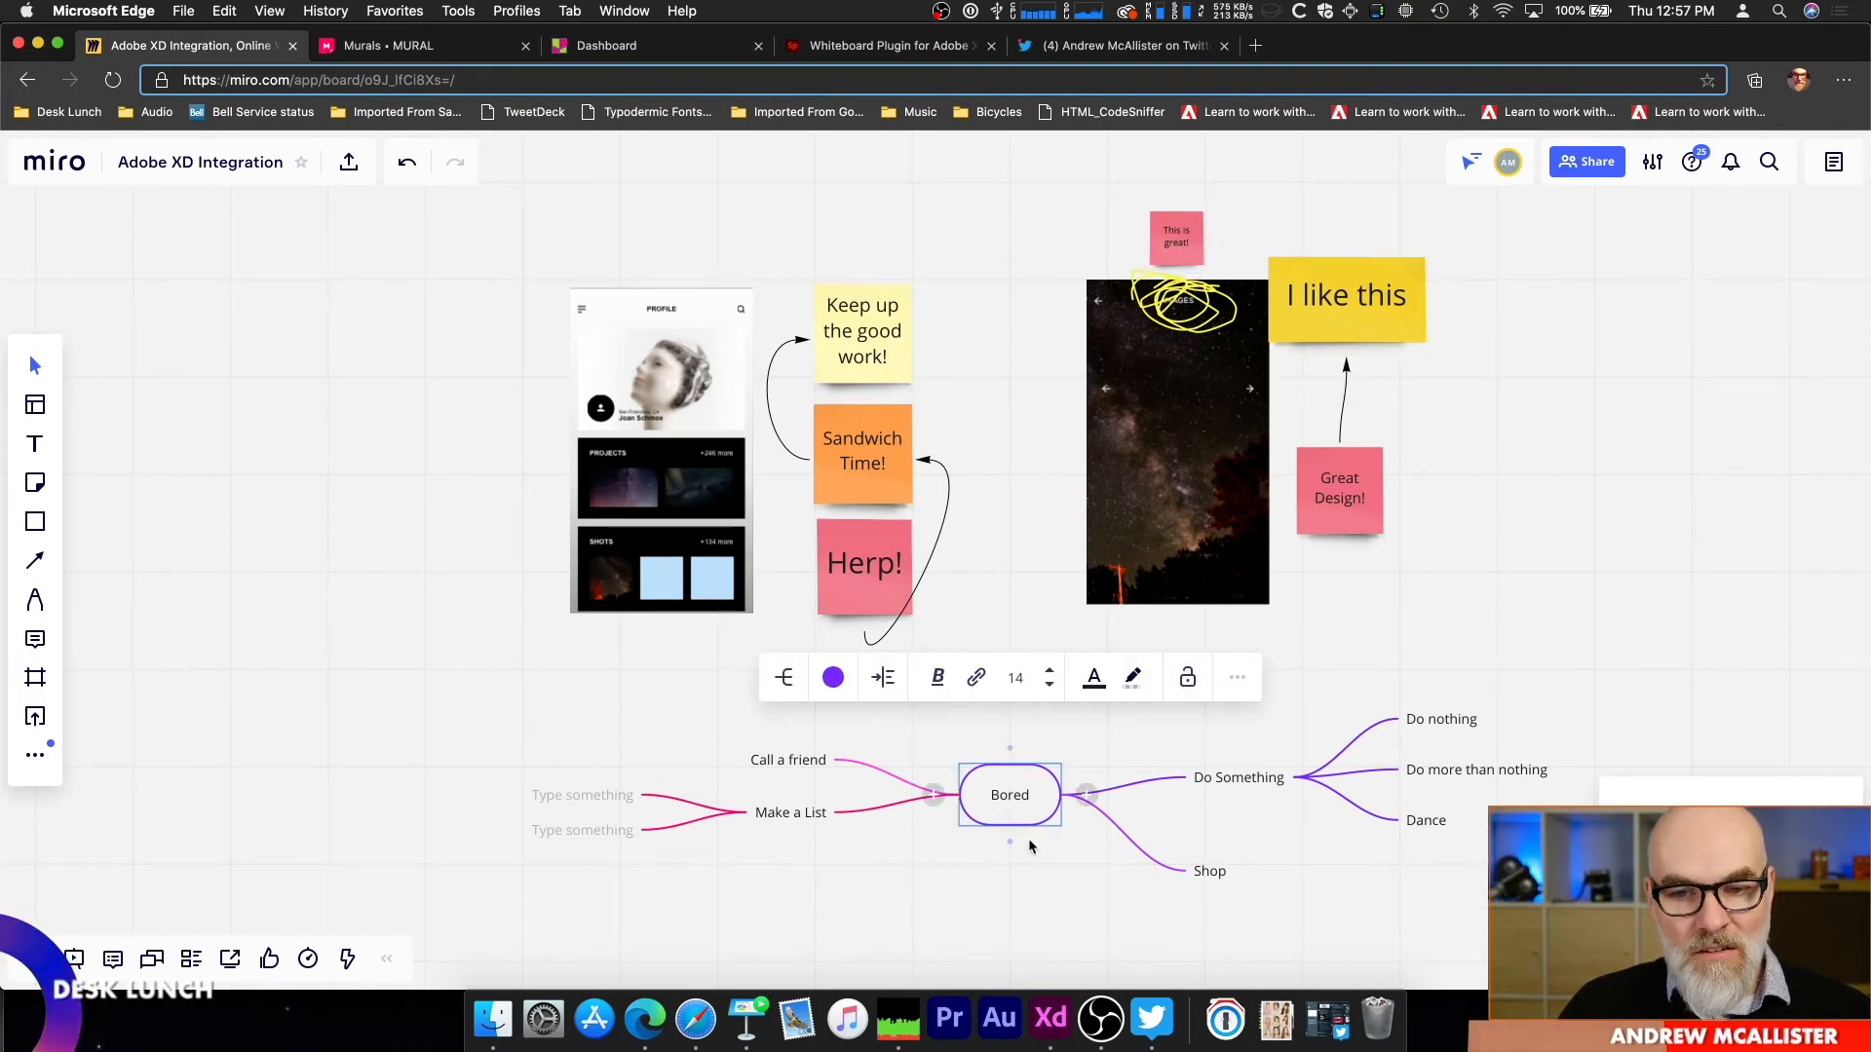
{"action": "scroll", "coordinate": [1029, 844], "scroll_direction": "up", "scroll_amount": 5}
{"action": "scroll", "coordinate": [1027, 842], "scroll_direction": "down", "scroll_amount": 2}
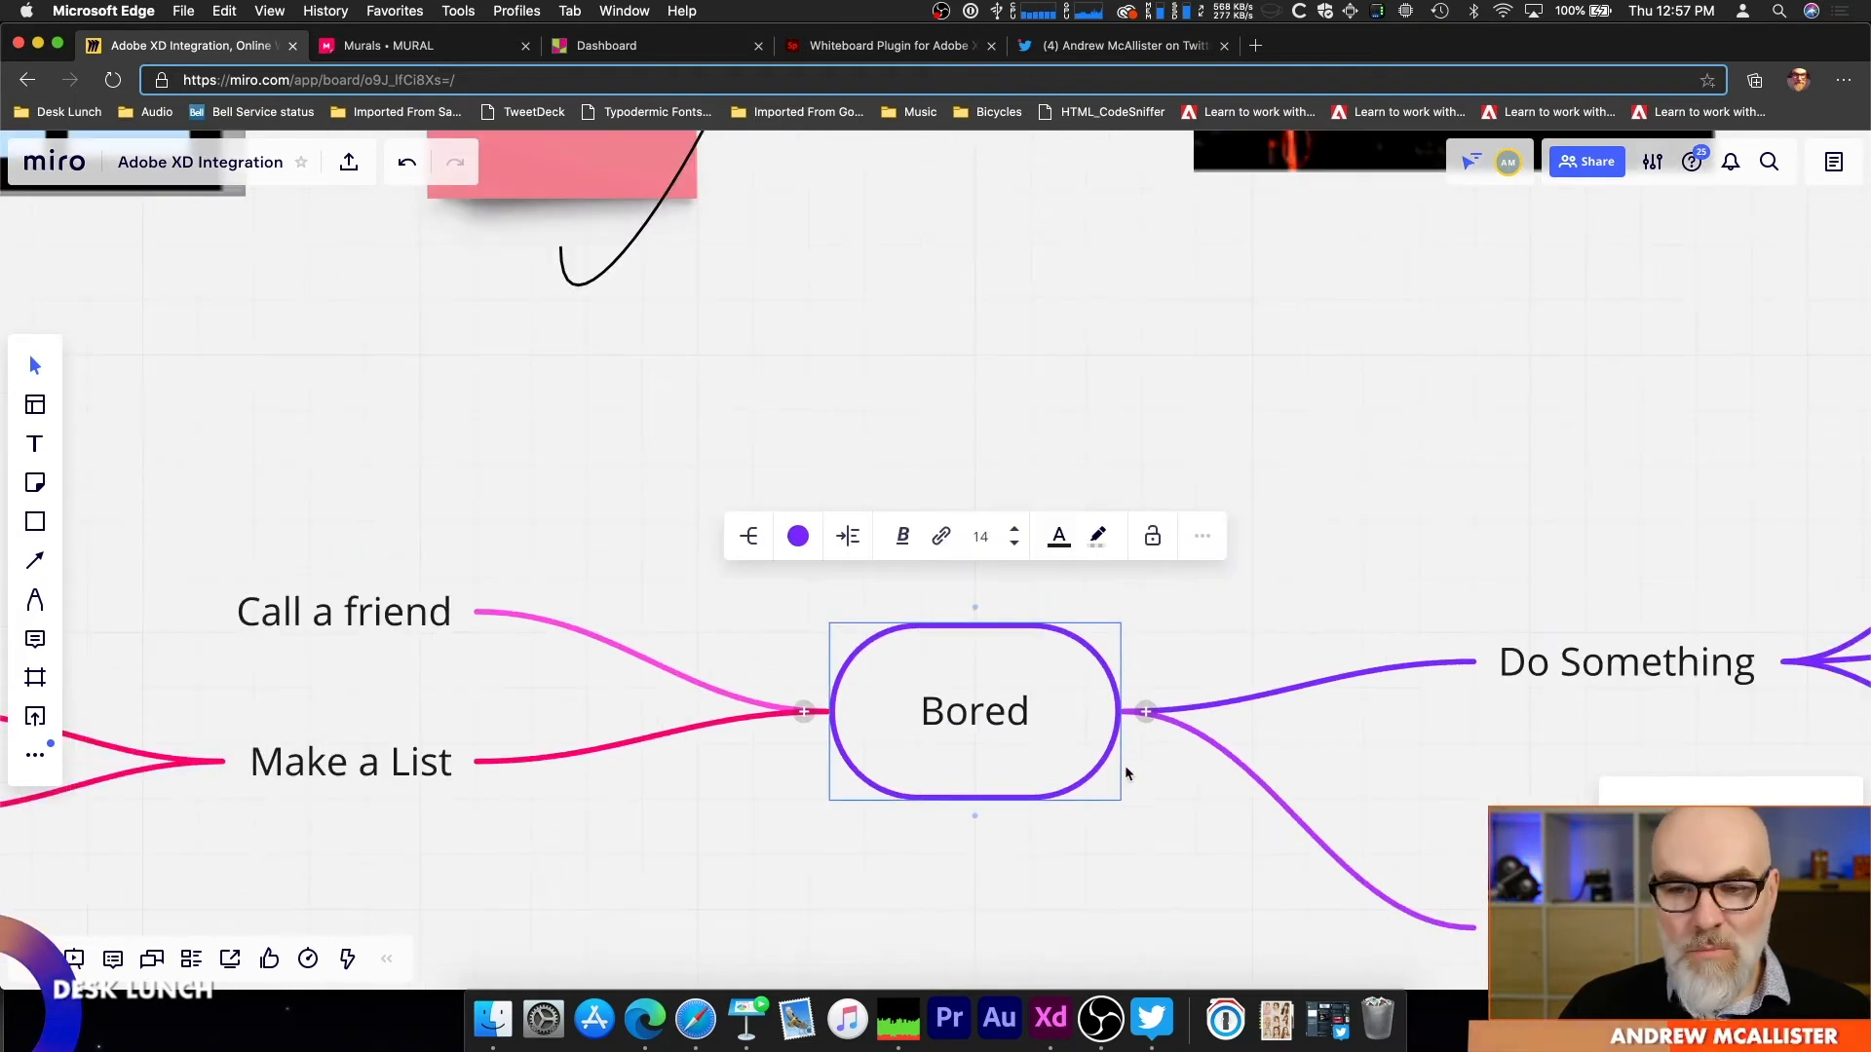
{"action": "scroll", "coordinate": [1140, 760], "scroll_direction": "down", "scroll_amount": 4}
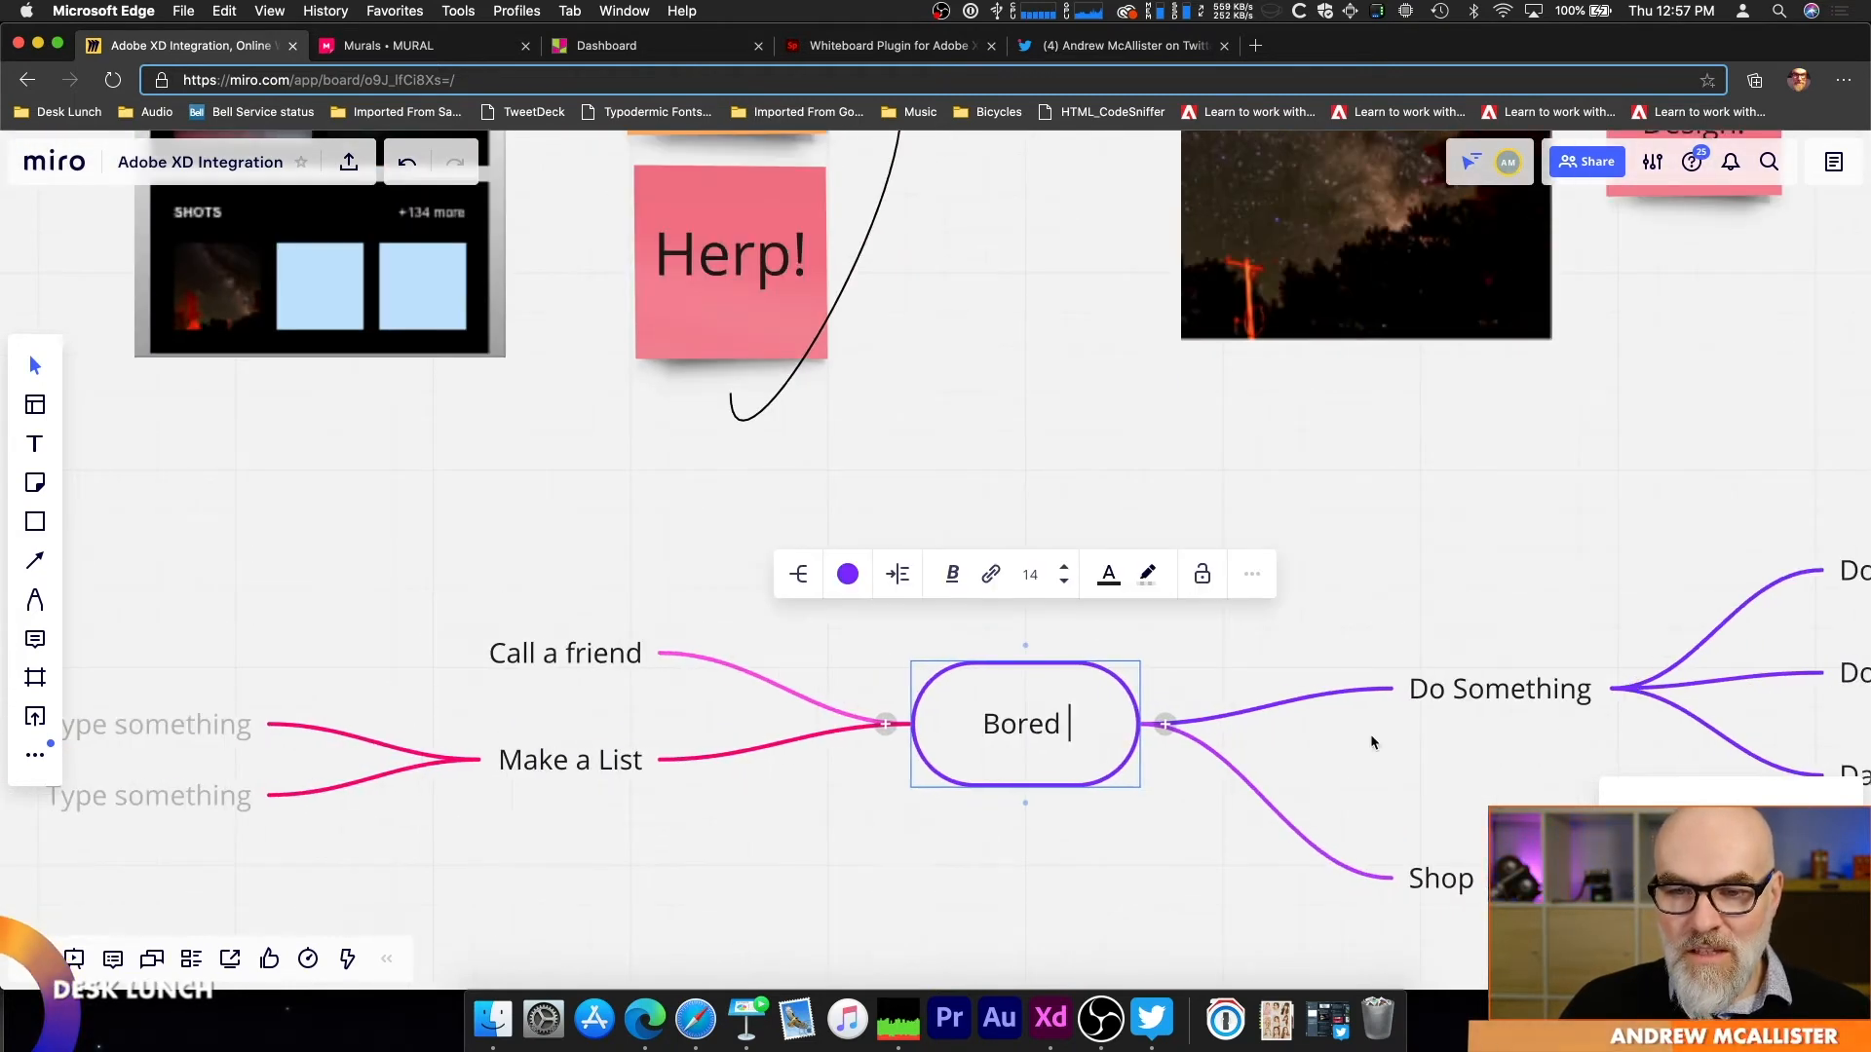
{"action": "left_click", "coordinate": [1401, 754]}
{"action": "left_click", "coordinate": [1305, 899]}
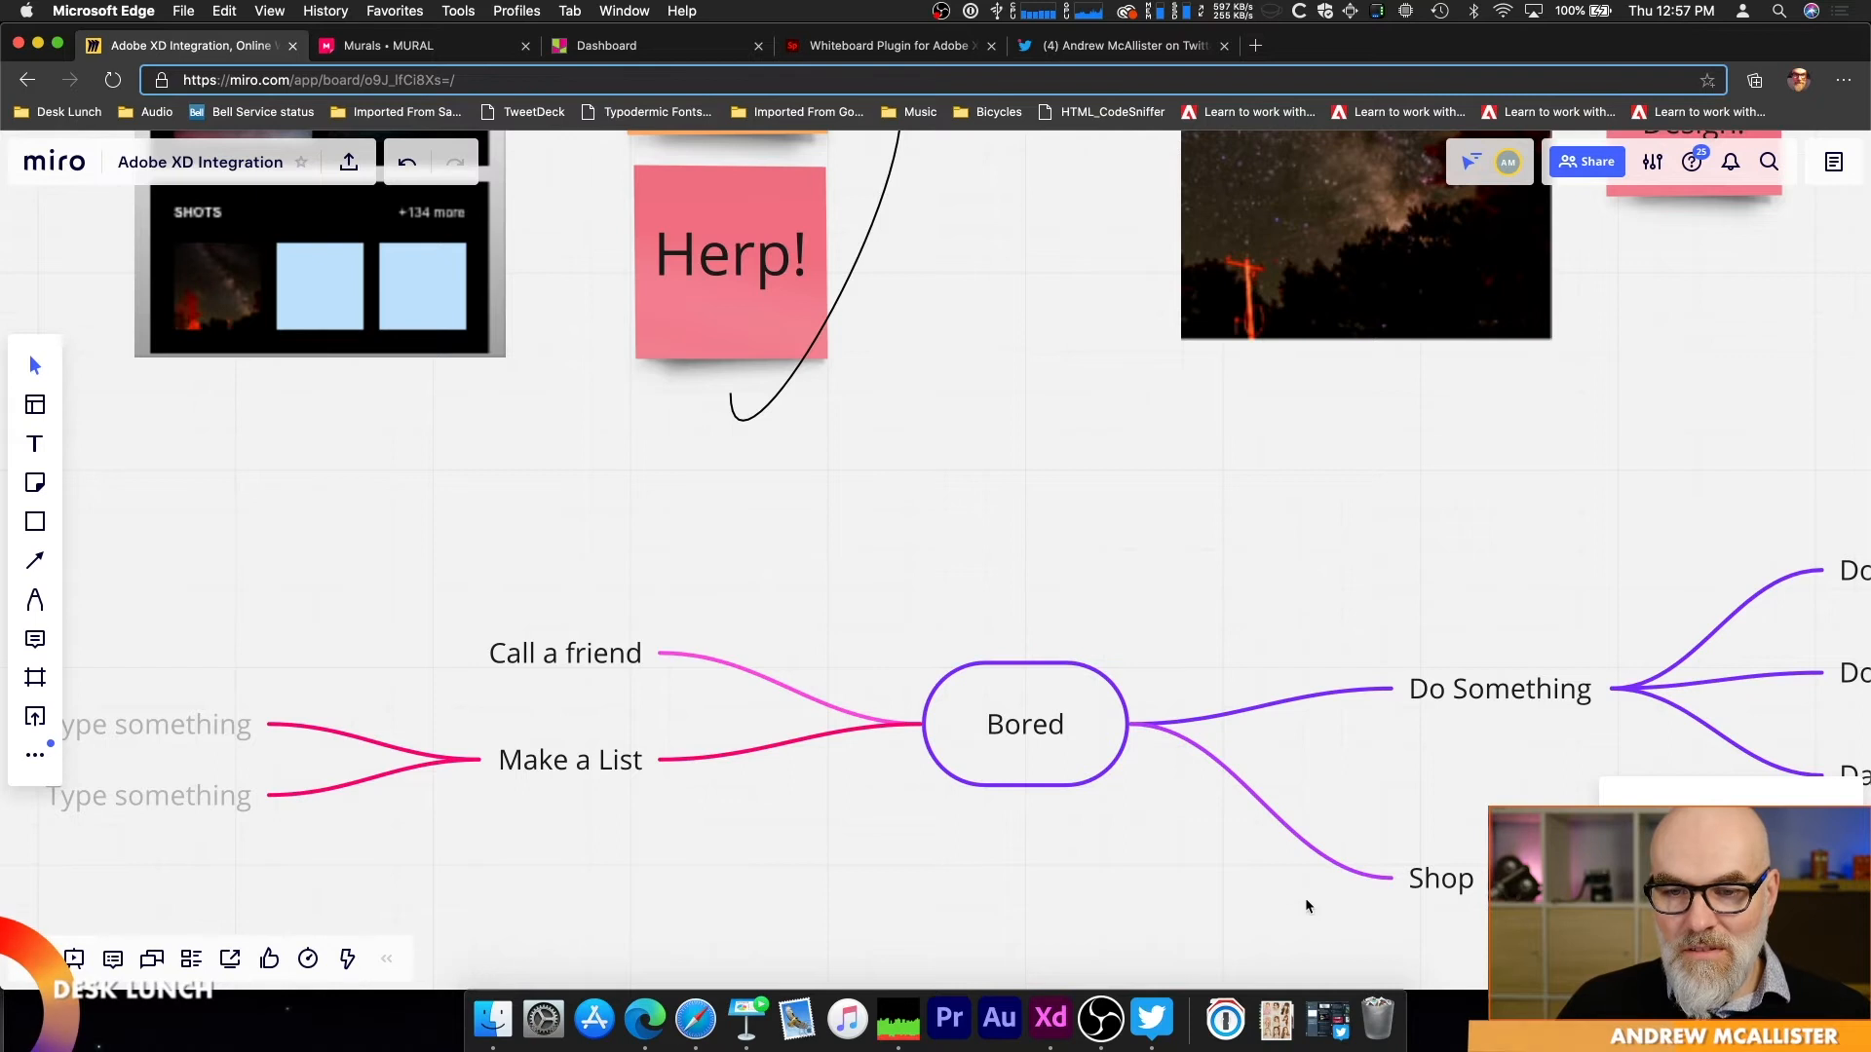
Step: Add a child topic reading "Where?" to the mind map's Shop branch
{"action": "scroll", "coordinate": [1306, 897], "scroll_direction": "right", "scroll_amount": 5}
{"action": "scroll", "coordinate": [1306, 898], "scroll_direction": "down", "scroll_amount": 2}
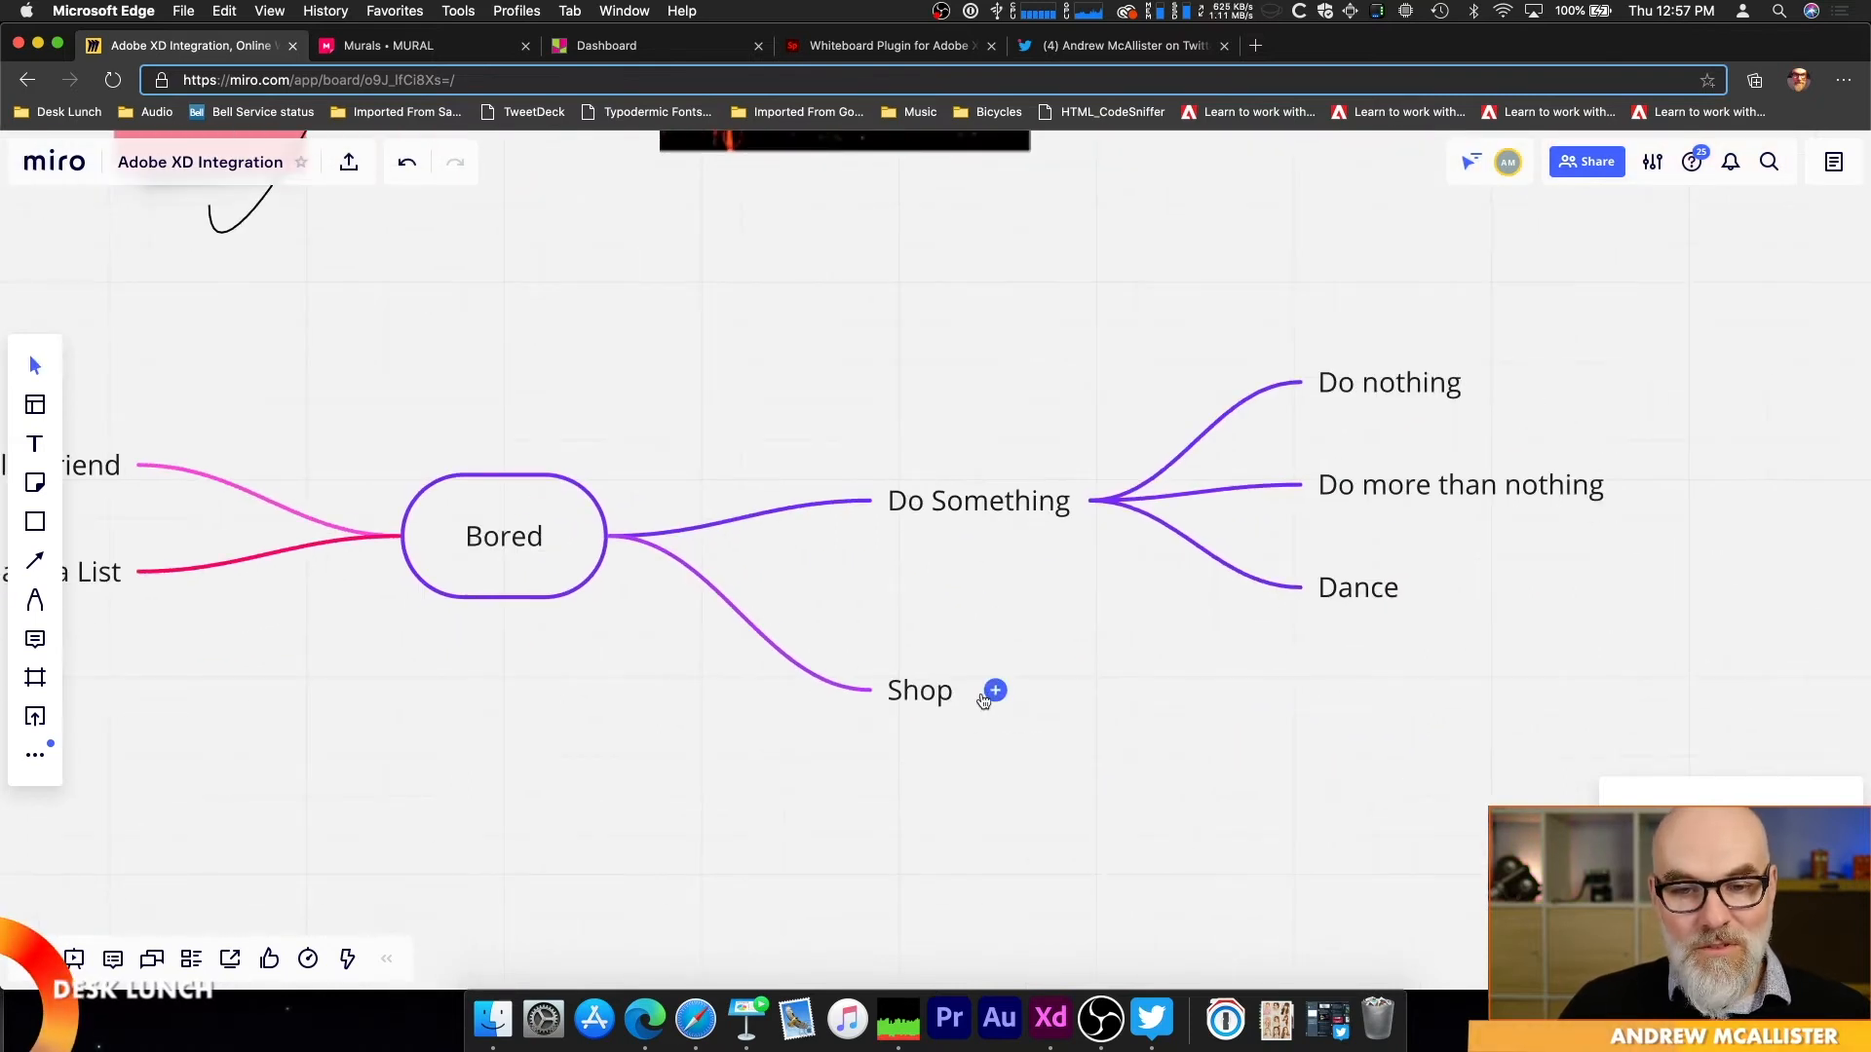
{"action": "left_click", "coordinate": [986, 694]}
{"action": "type", "text": "Where?"}
Step: Connect the Where? topic to a new square shape below it reading "Online?"
{"action": "left_click_drag", "start_coordinate": [1244, 739], "coordinate": [1331, 804]}
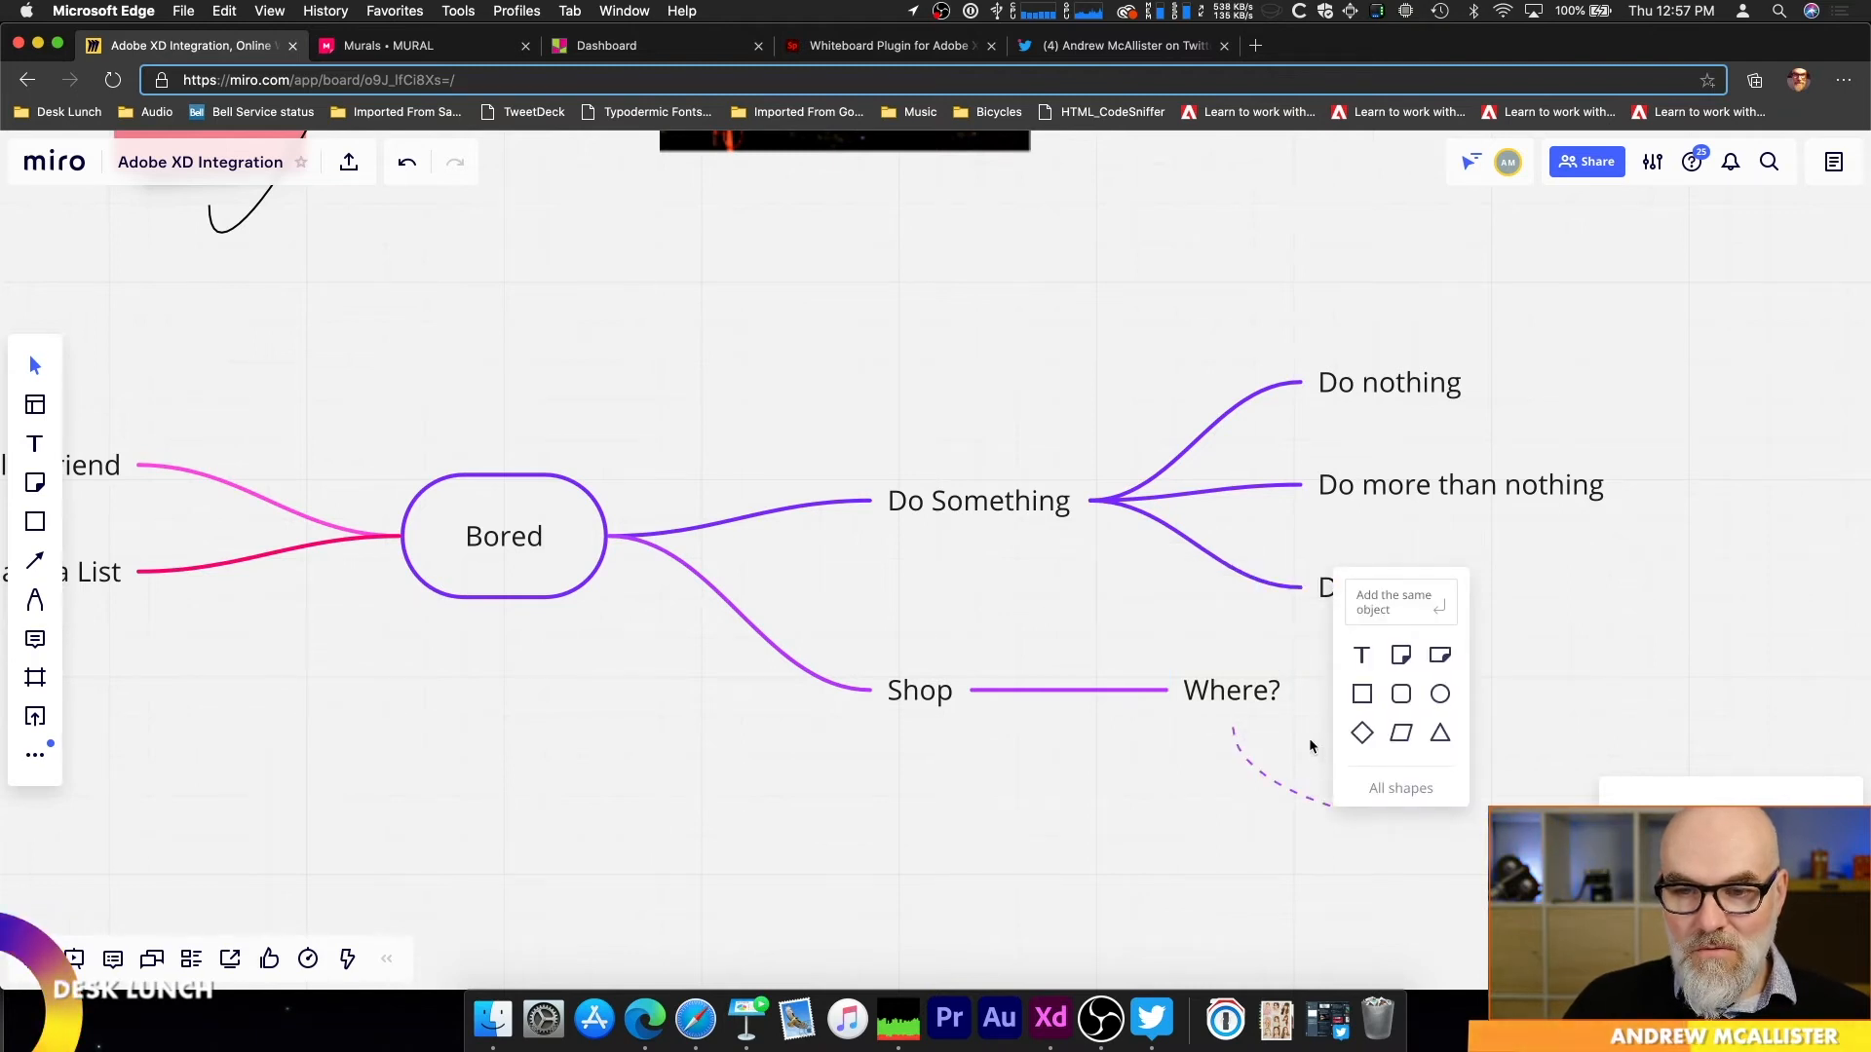
{"action": "left_click", "coordinate": [1364, 698]}
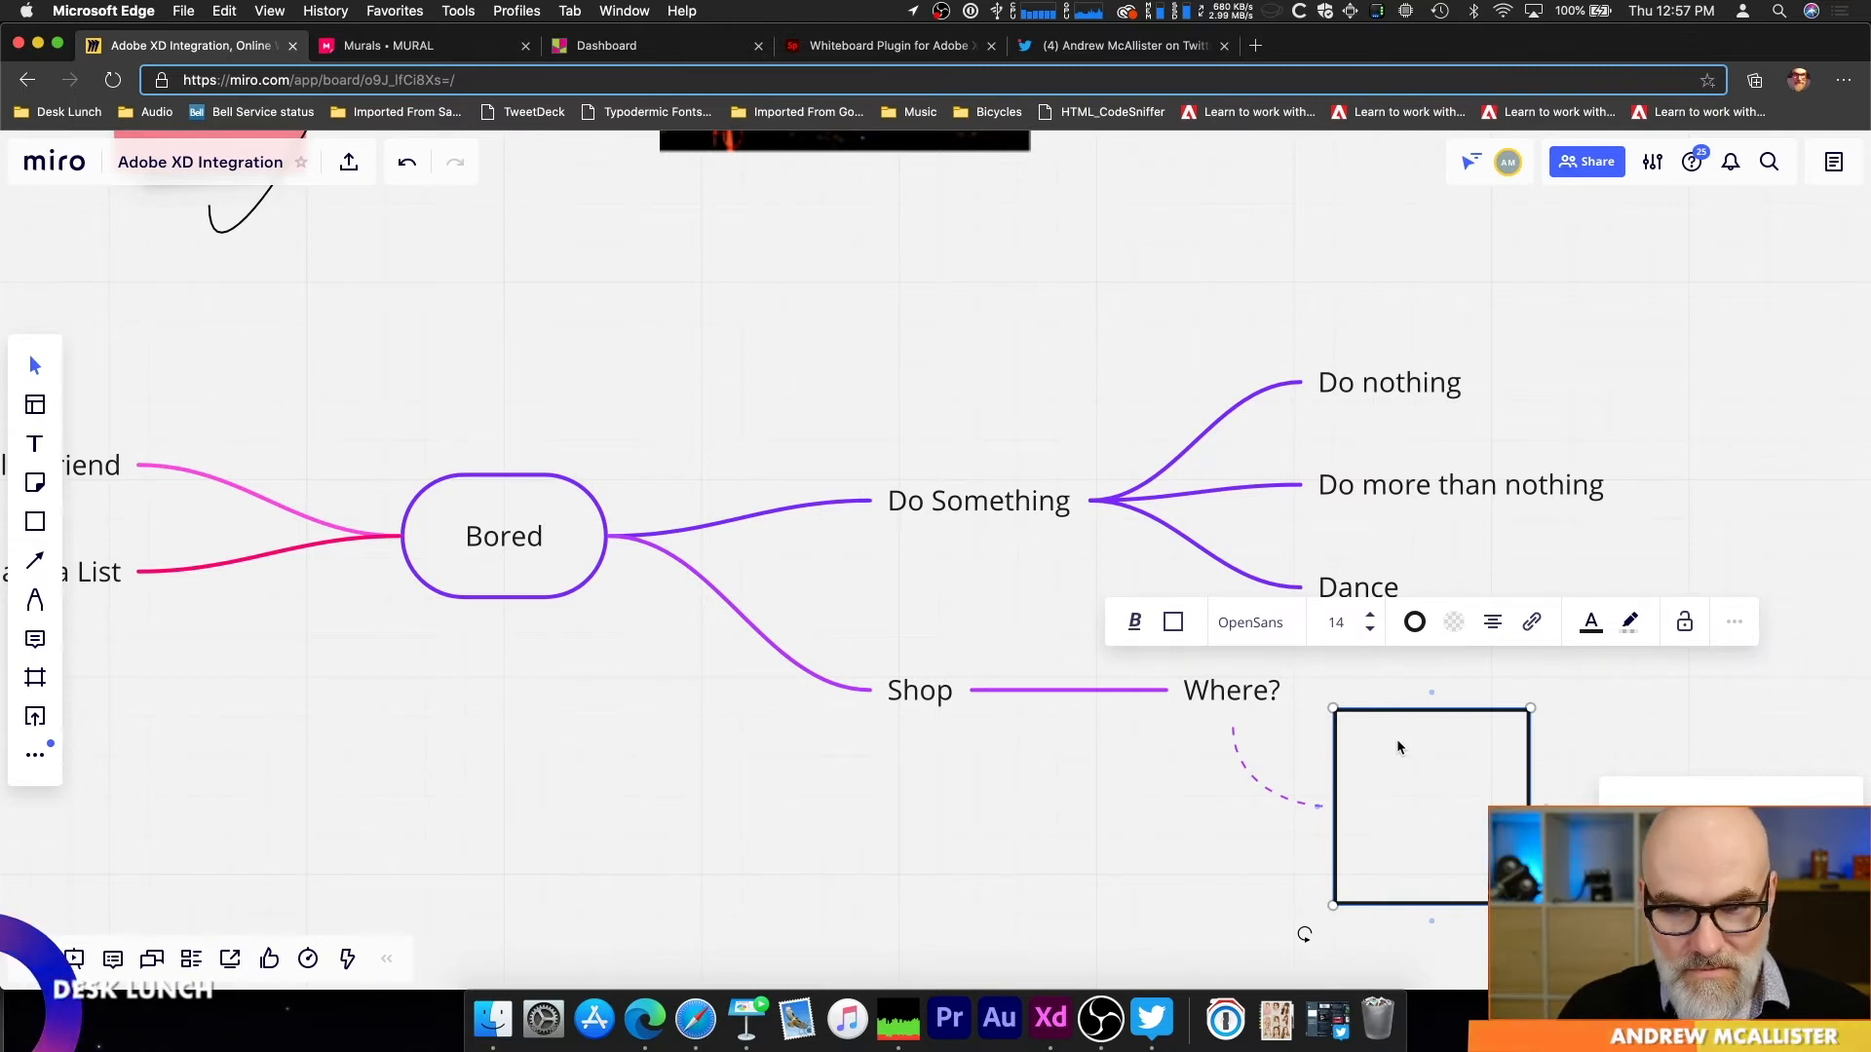
{"action": "type", "text": "Onlie"}
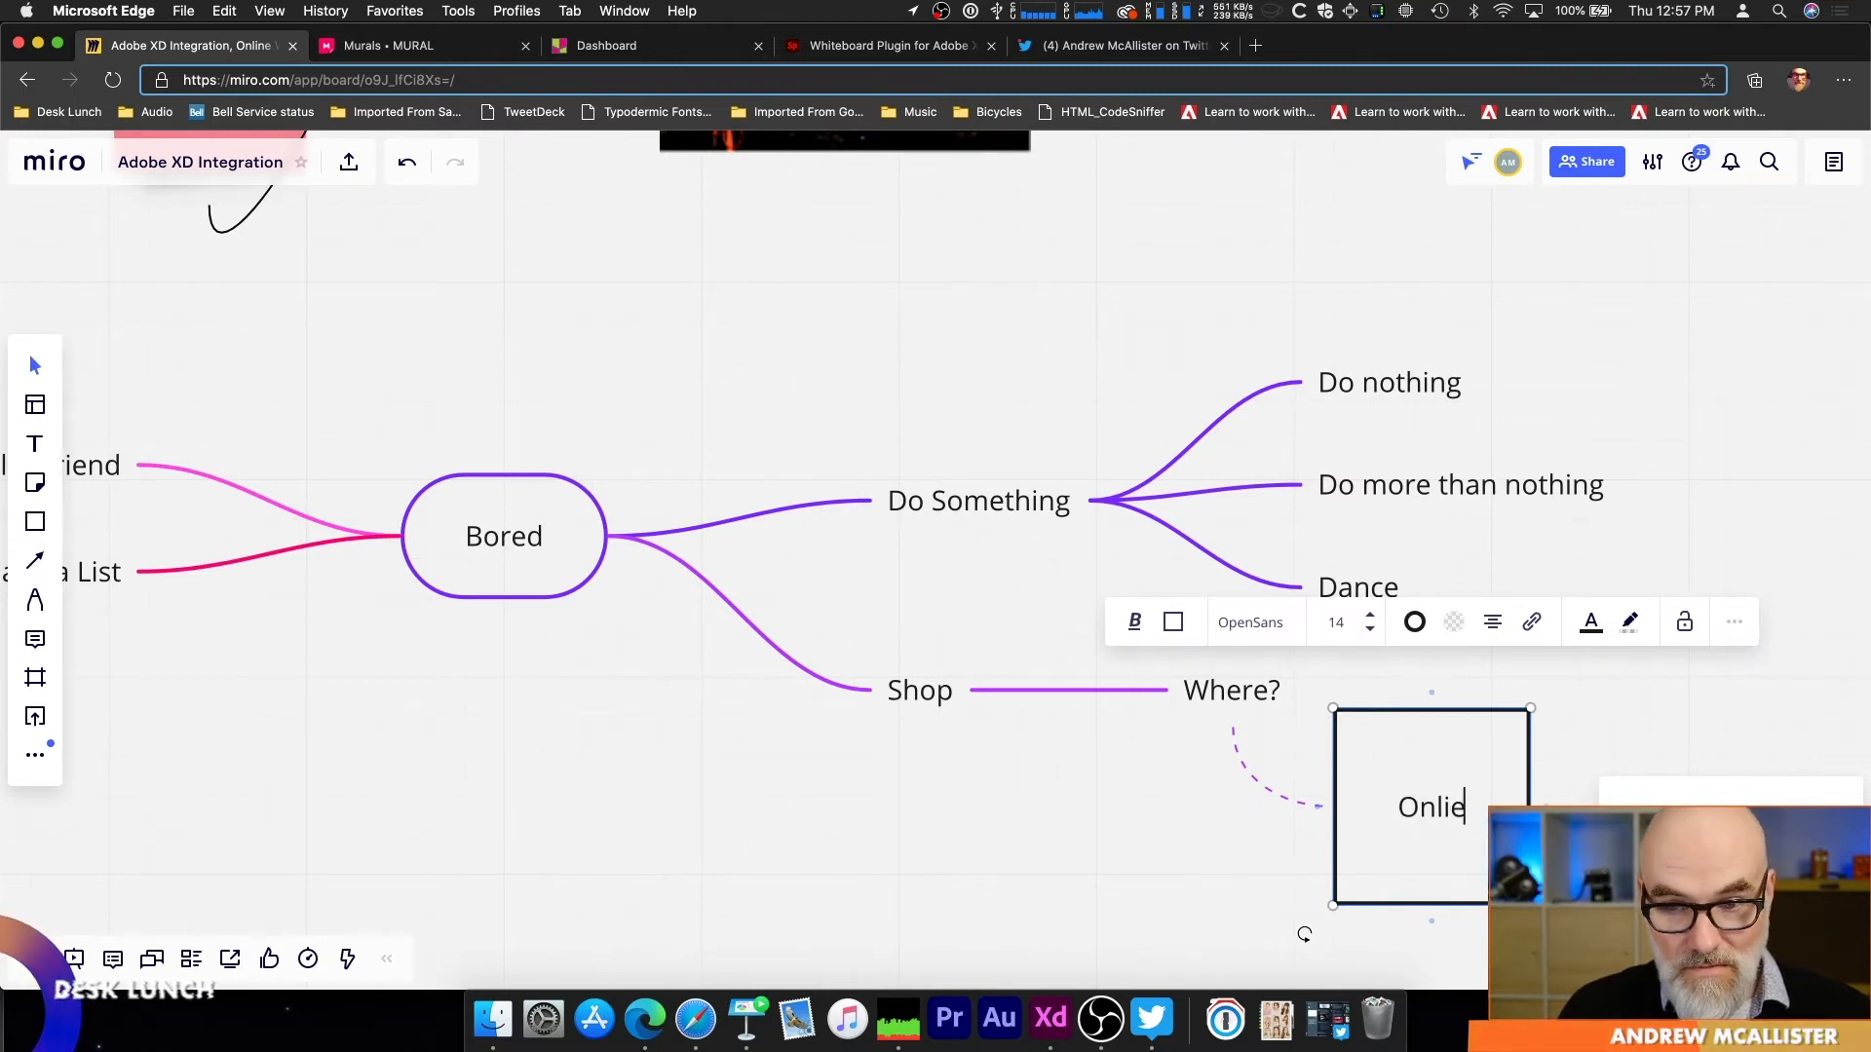
{"action": "key", "text": "BackSpace"}
{"action": "type", "text": "ne?"}
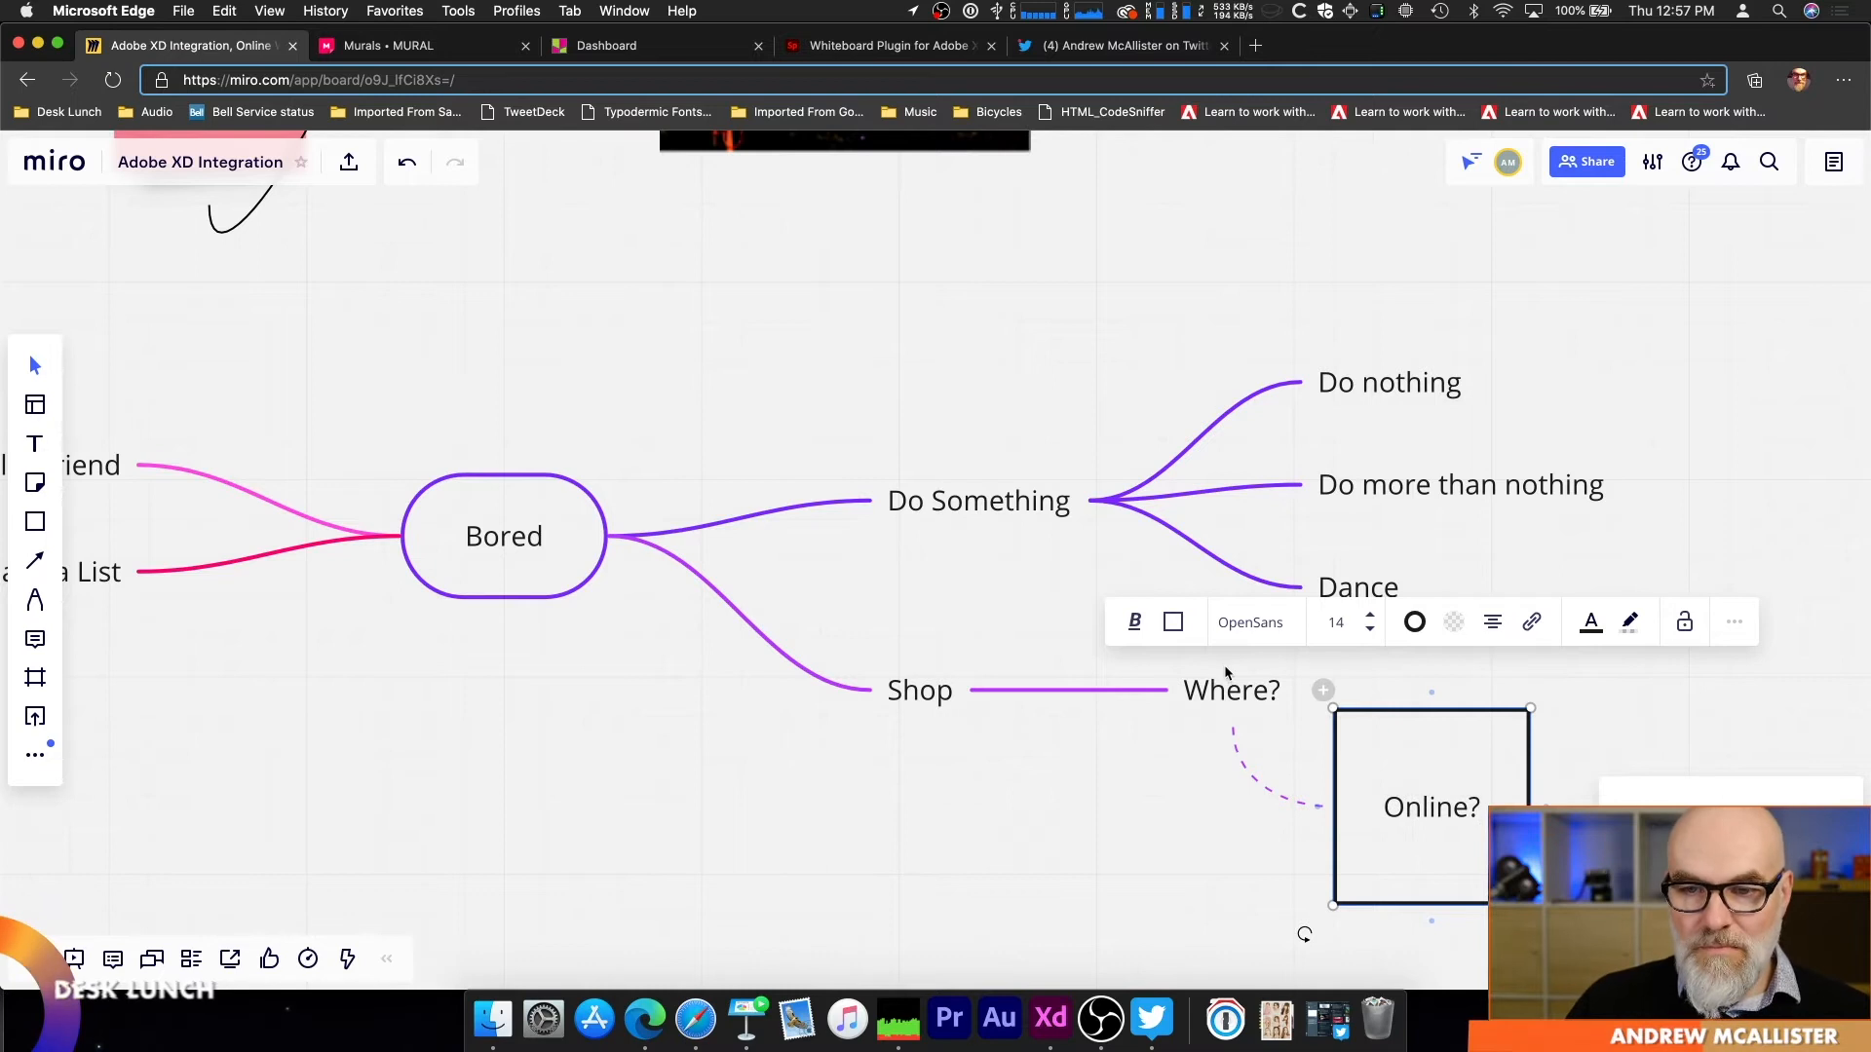
Step: Add a child topic reading "Option1" to Where? and link Option1 back to Where? with a dashed connector
{"action": "left_click", "coordinate": [1322, 691]}
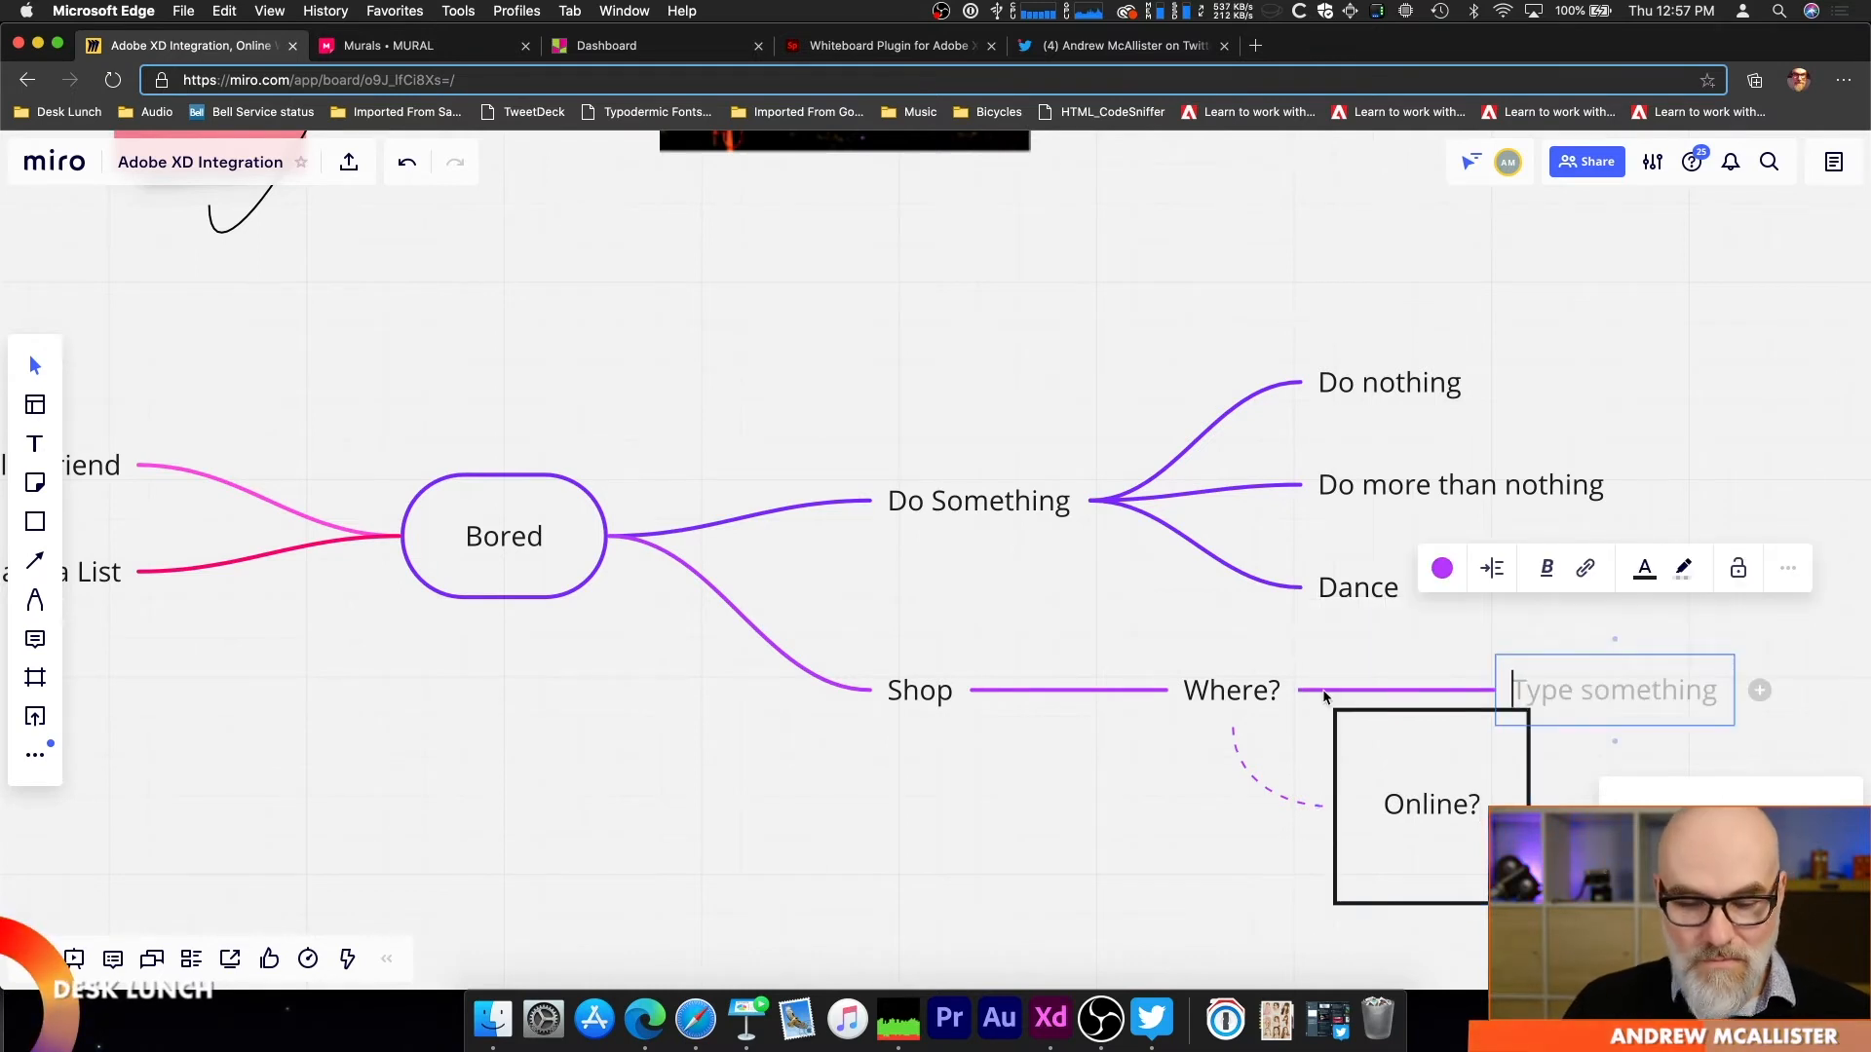
{"action": "type", "text": "Optione"}
{"action": "key", "text": "BackSpace"}
{"action": "type", "text": "1"}
{"action": "left_click", "coordinate": [1575, 739]}
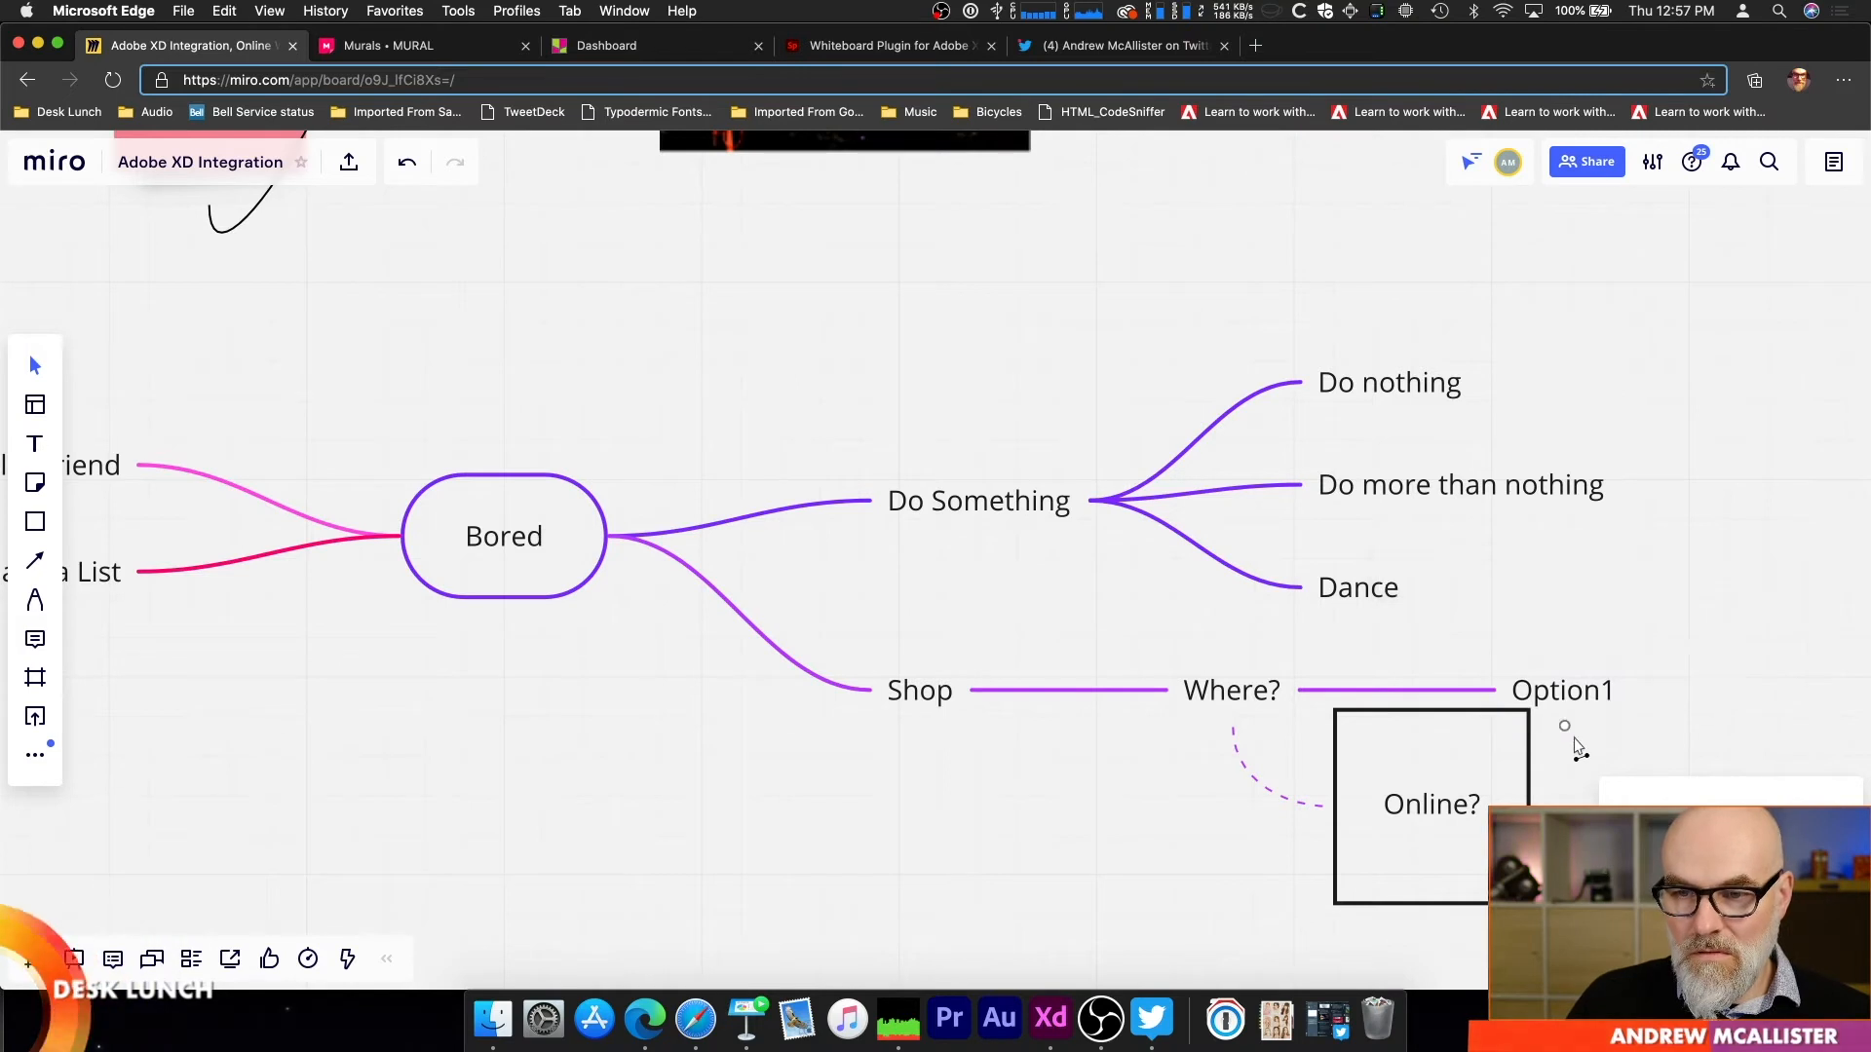
{"action": "left_click_drag", "start_coordinate": [1525, 738], "coordinate": [1304, 694]}
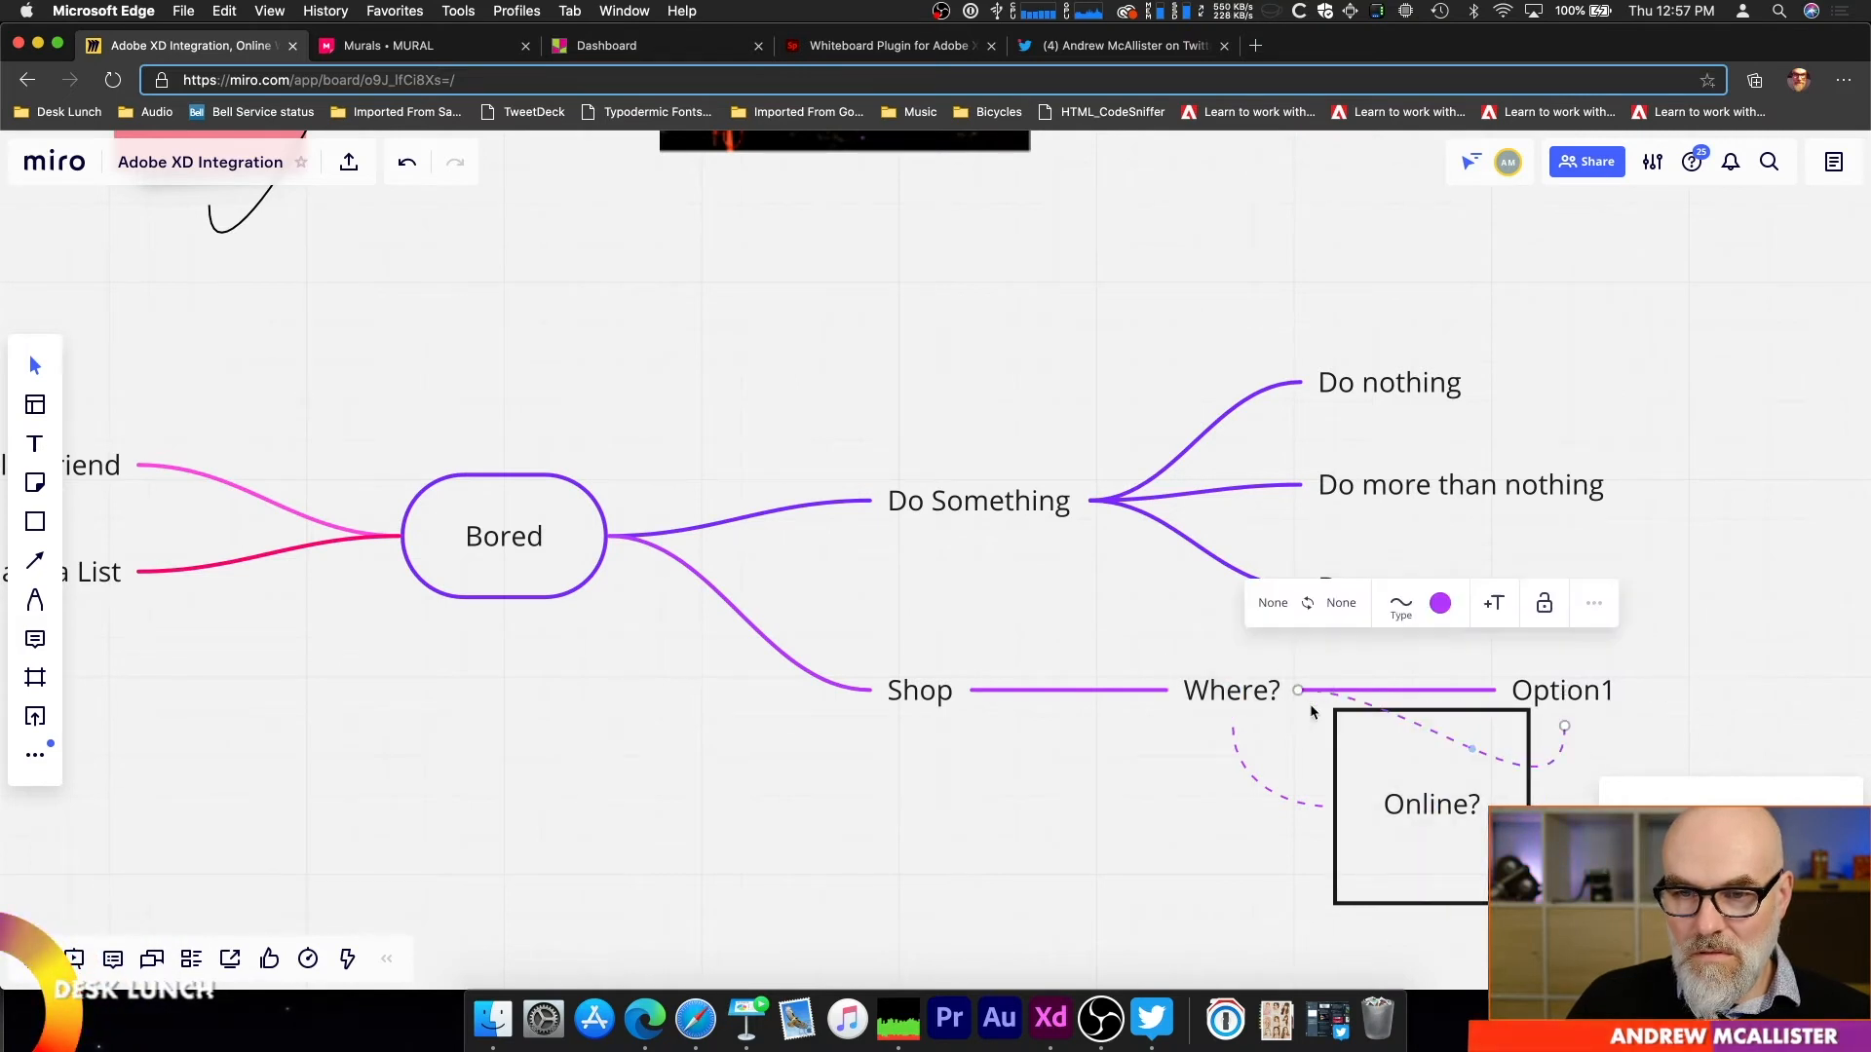
Step: Reposition the Dance topic slightly further right on the Do Something branch
{"action": "left_click", "coordinate": [1267, 694]}
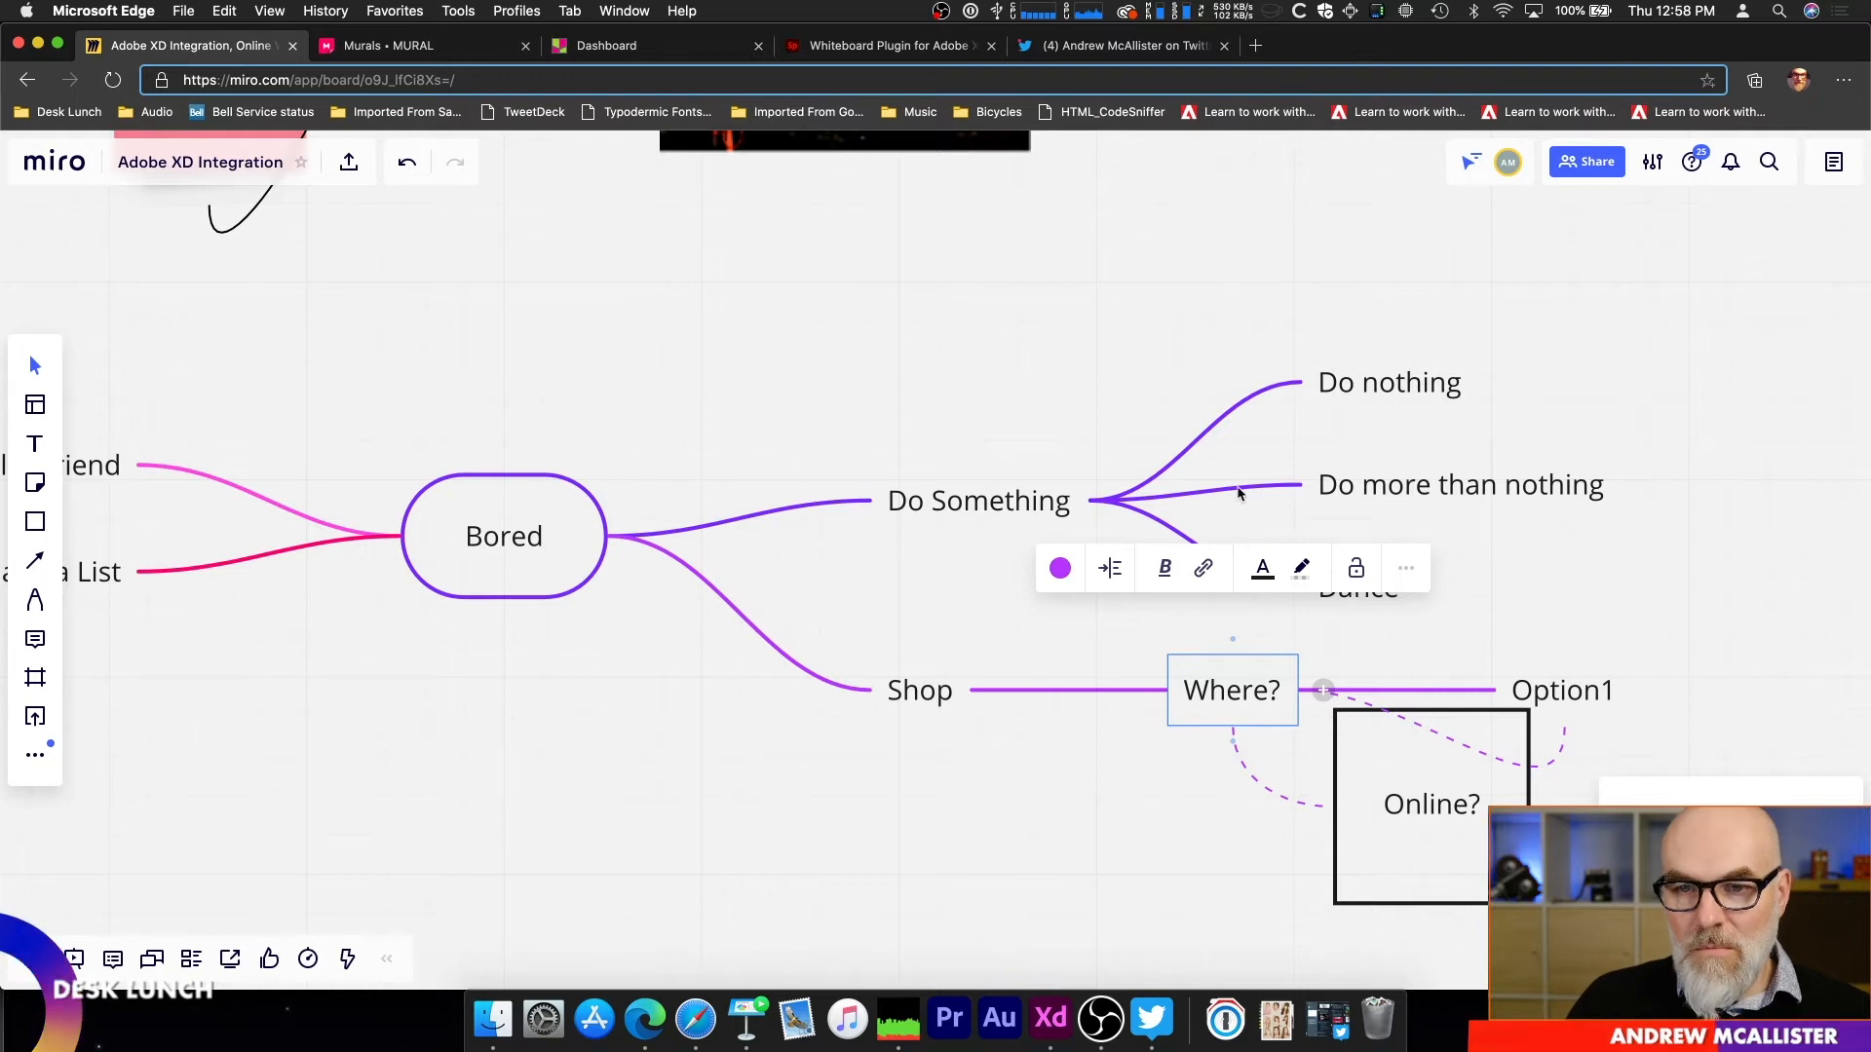
{"action": "left_click", "coordinate": [1231, 544]}
{"action": "left_click_drag", "start_coordinate": [1345, 589], "coordinate": [979, 506]}
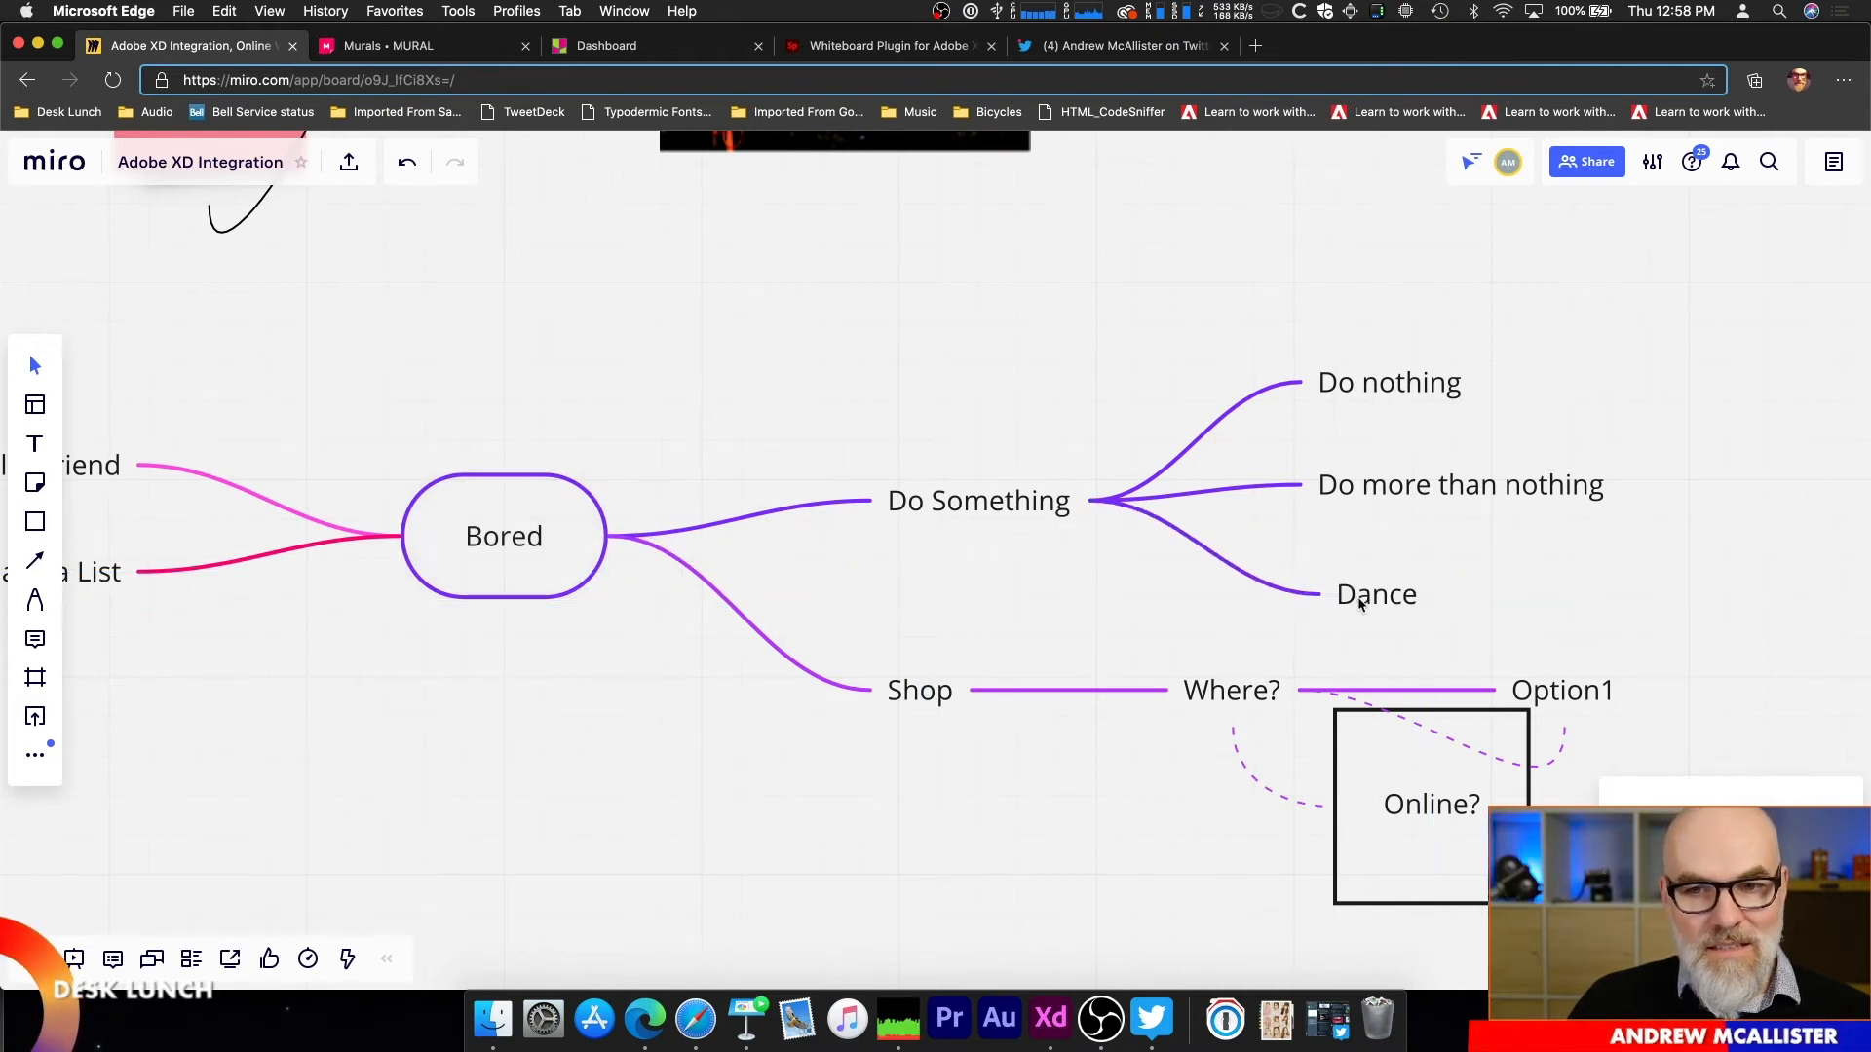
Step: Set the board's sharing access for anyone with the link to Can comment
{"action": "left_click", "coordinate": [1604, 173]}
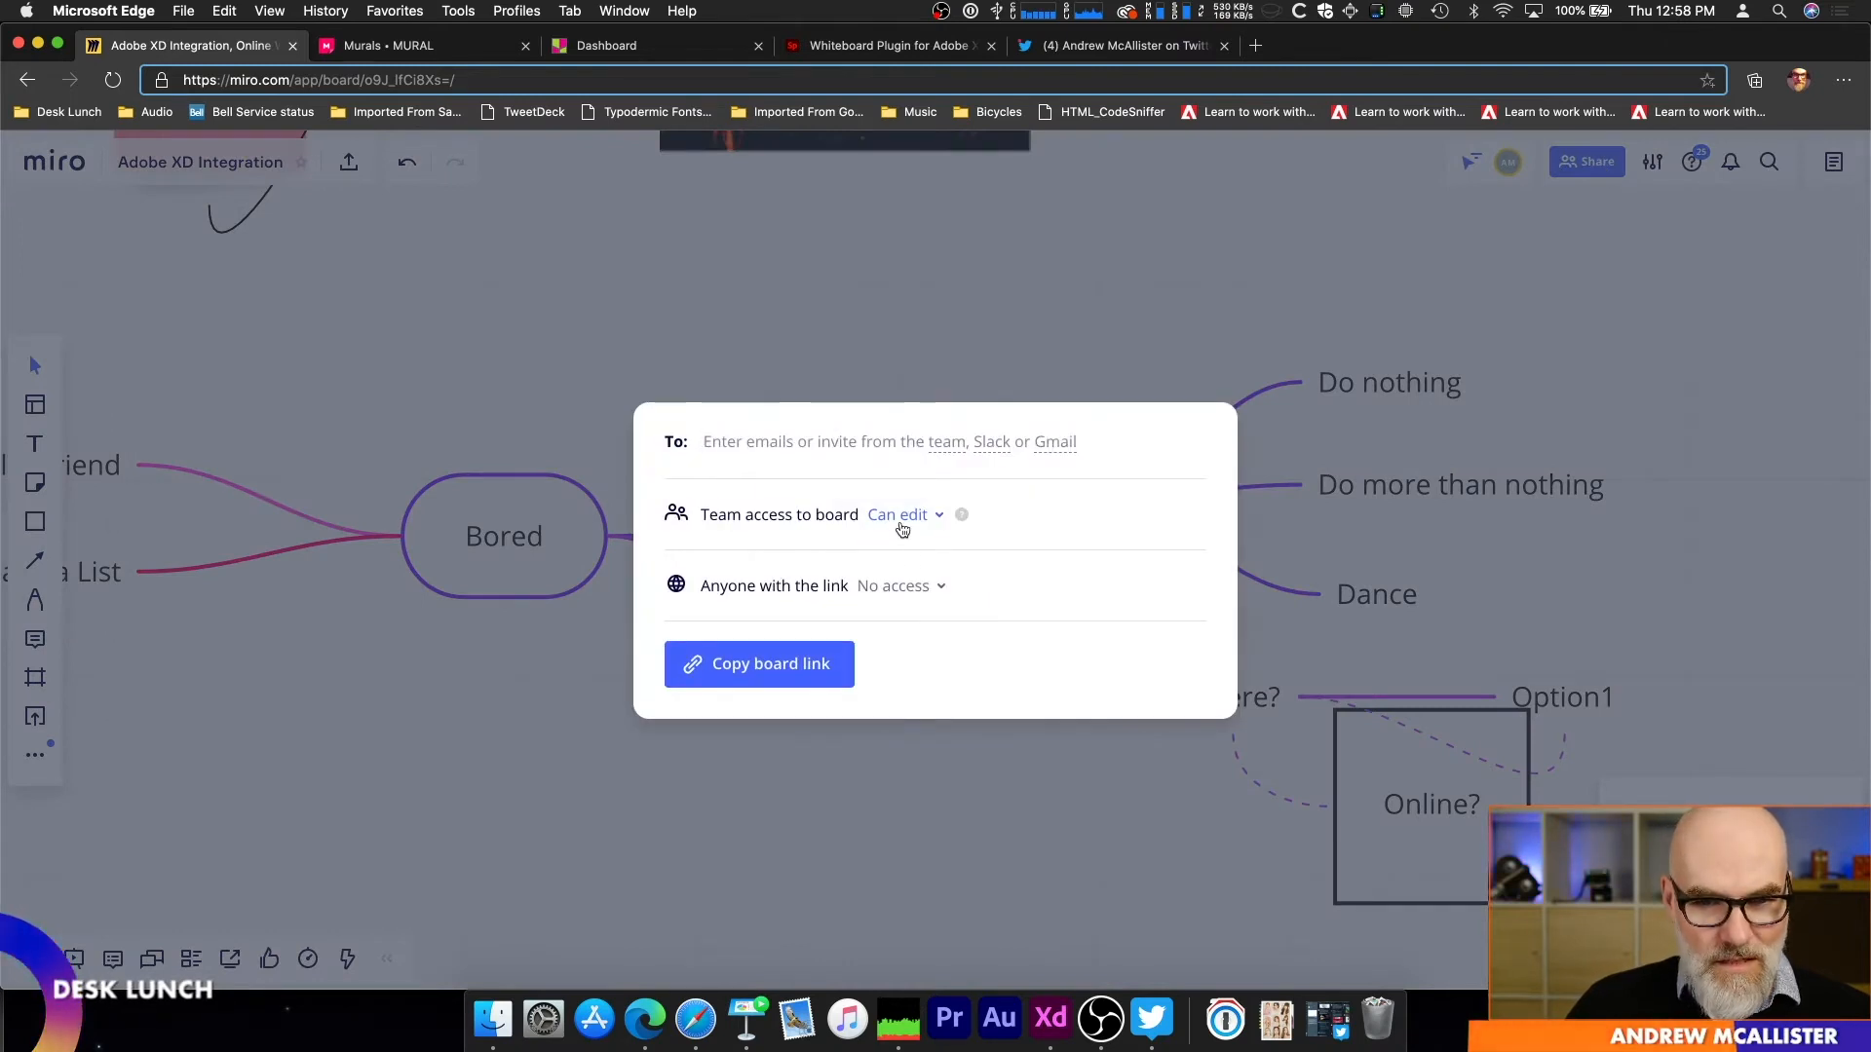
{"action": "left_click", "coordinate": [923, 588]}
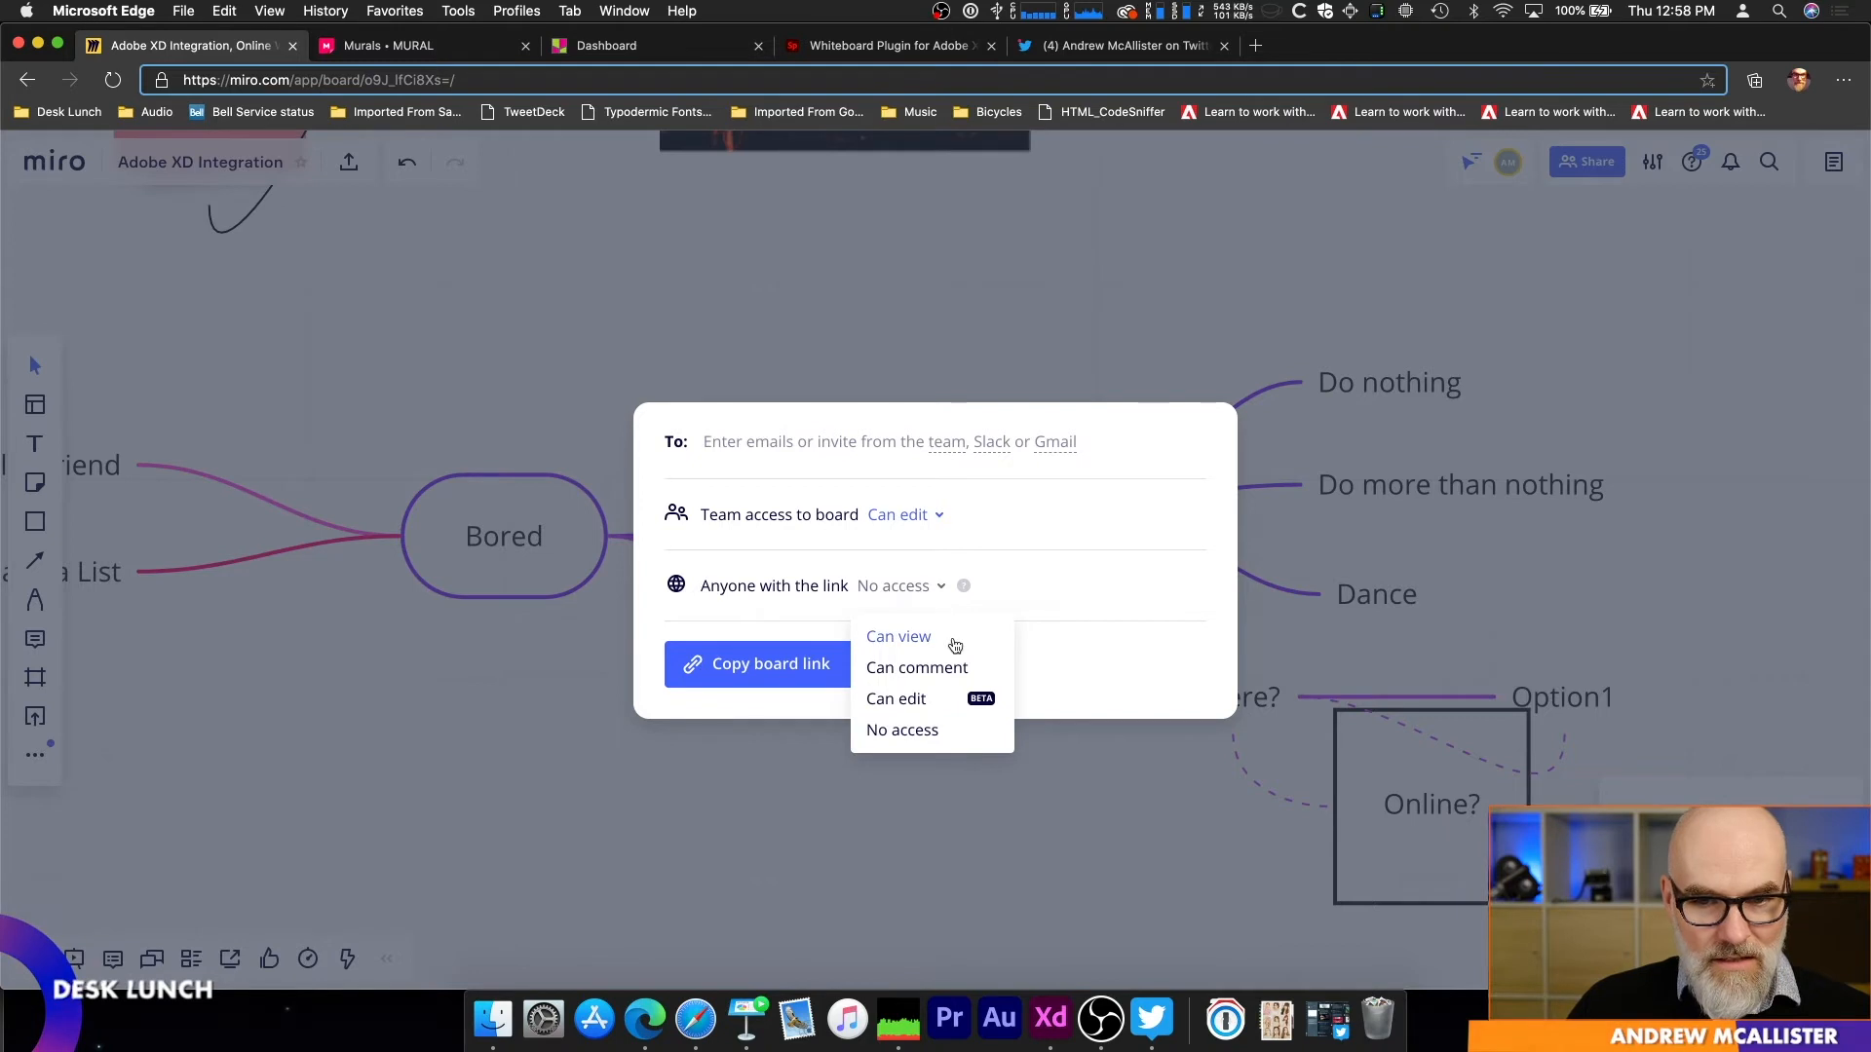
{"action": "left_click", "coordinate": [930, 699]}
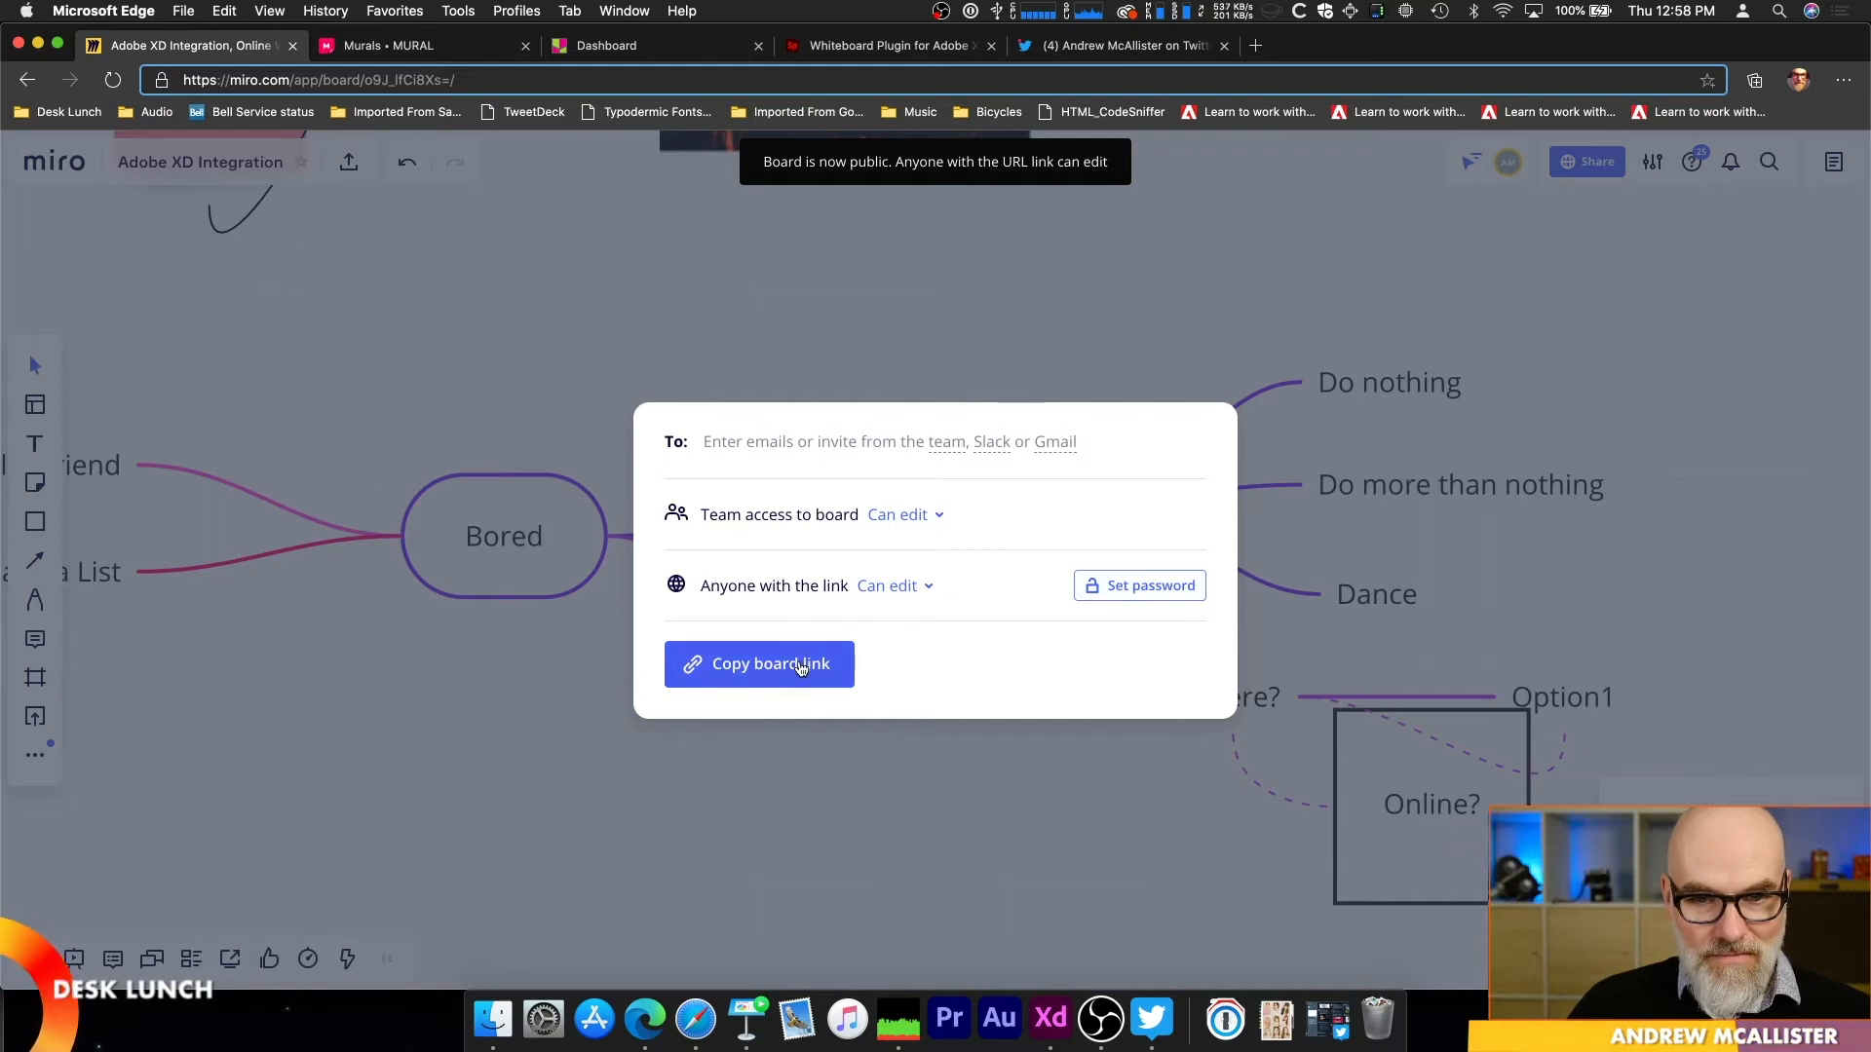
{"action": "left_click", "coordinate": [891, 587]}
{"action": "left_click", "coordinate": [911, 669]}
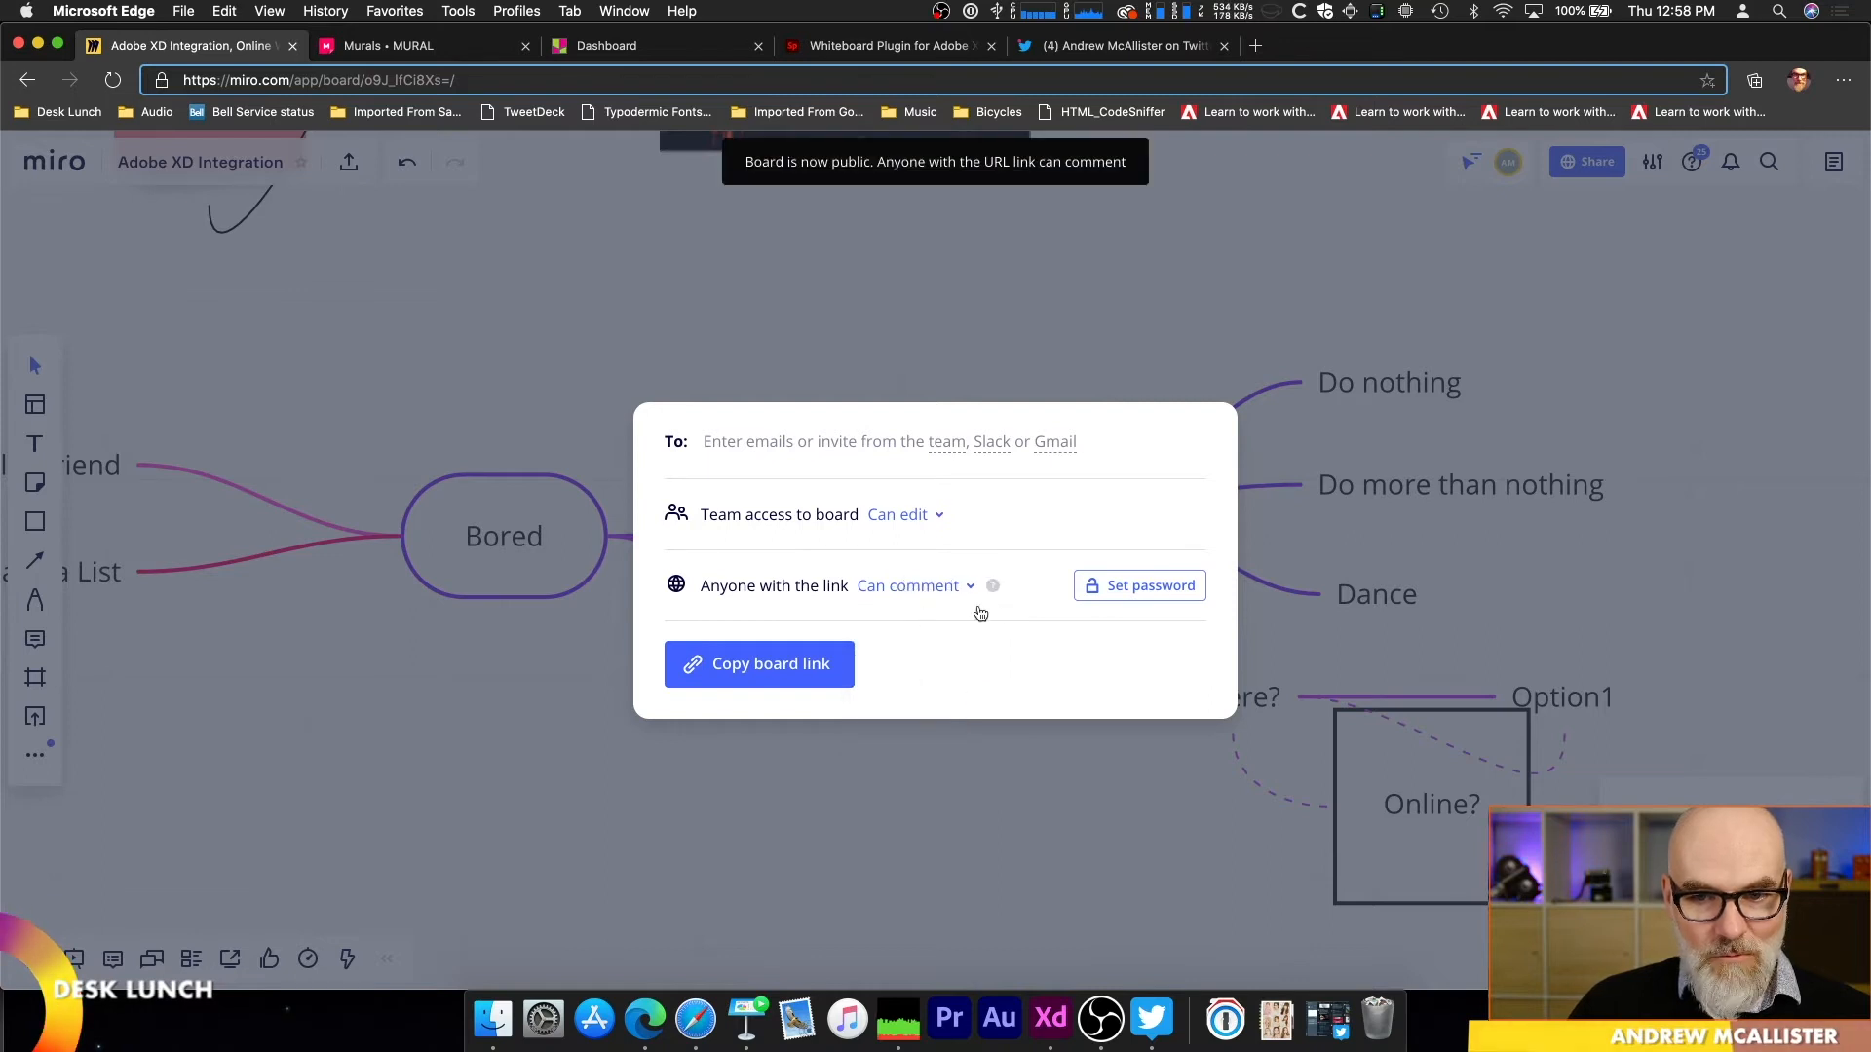
Step: Copy the board's sharing link and switch to Safari
{"action": "left_click", "coordinate": [760, 665]}
{"action": "key", "text": "super+Tab"}
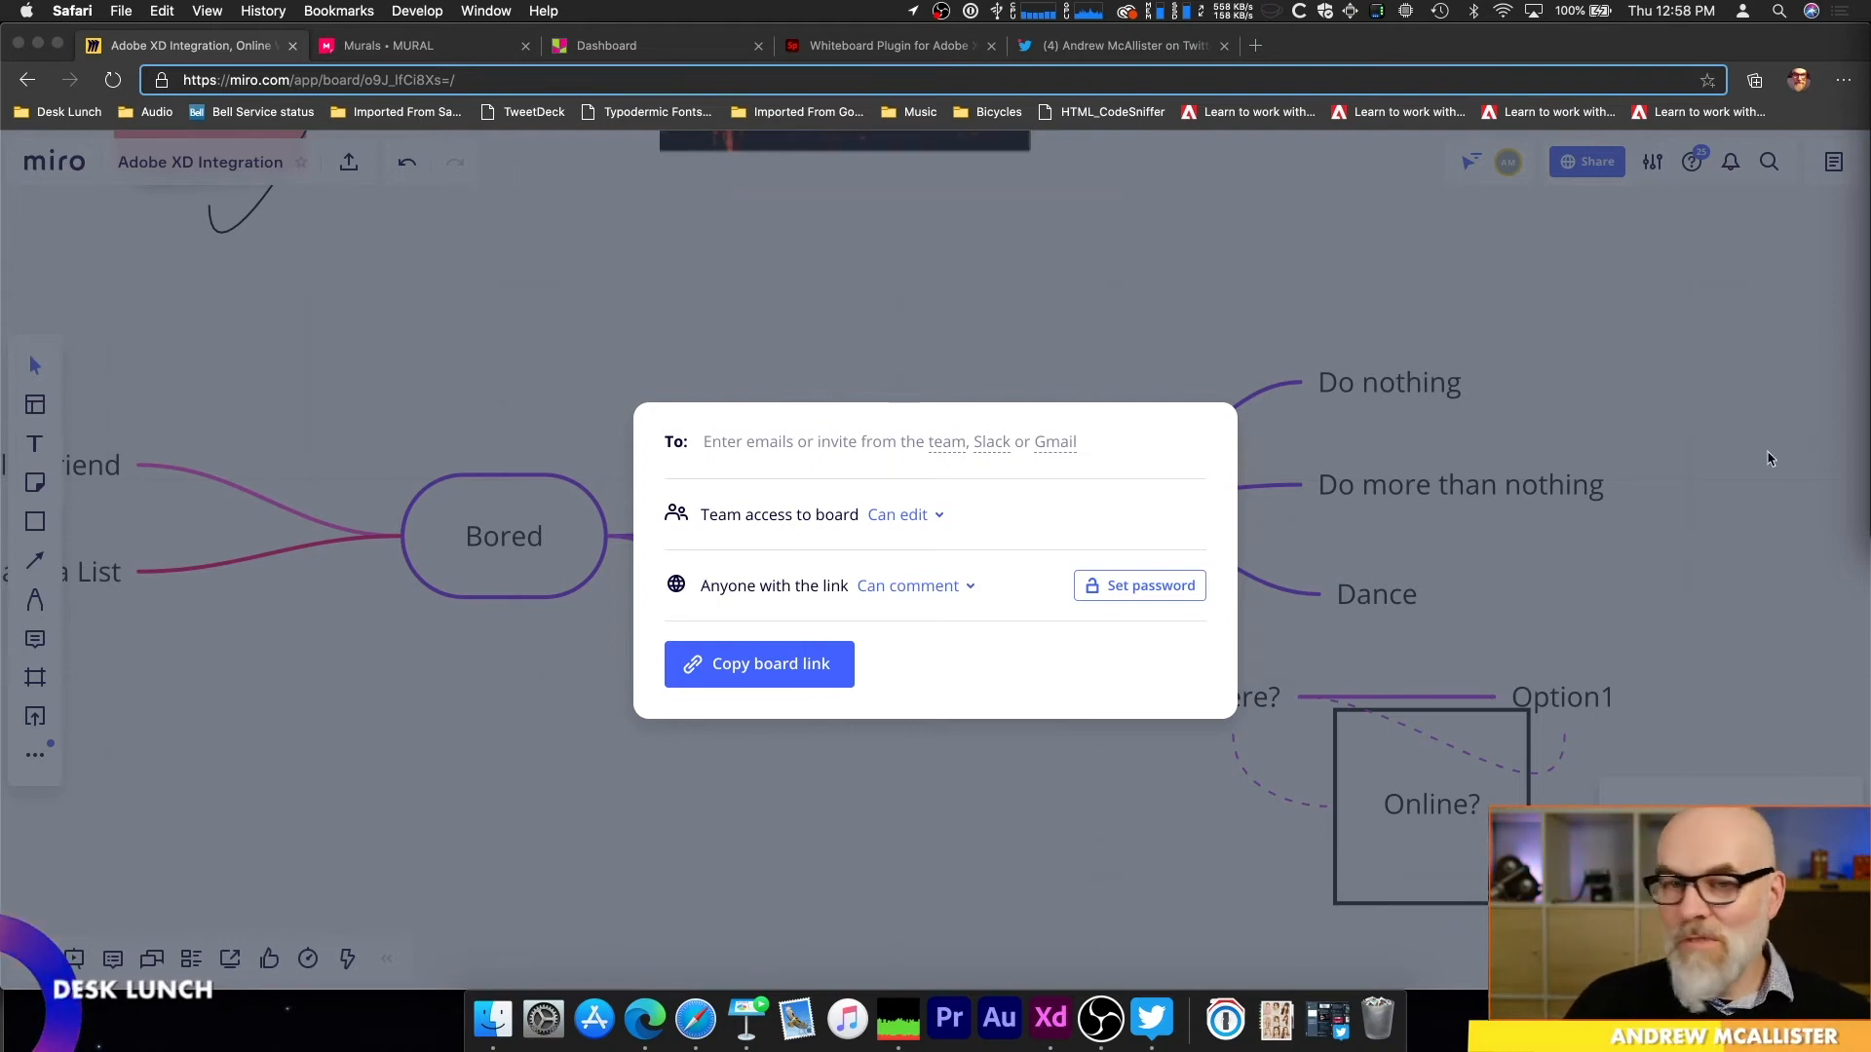
Step: Switch back to Microsoft Edge, dismiss the board's sharing dialog, and look over the annotated artboards and mind map
{"action": "left_click", "coordinate": [801, 293]}
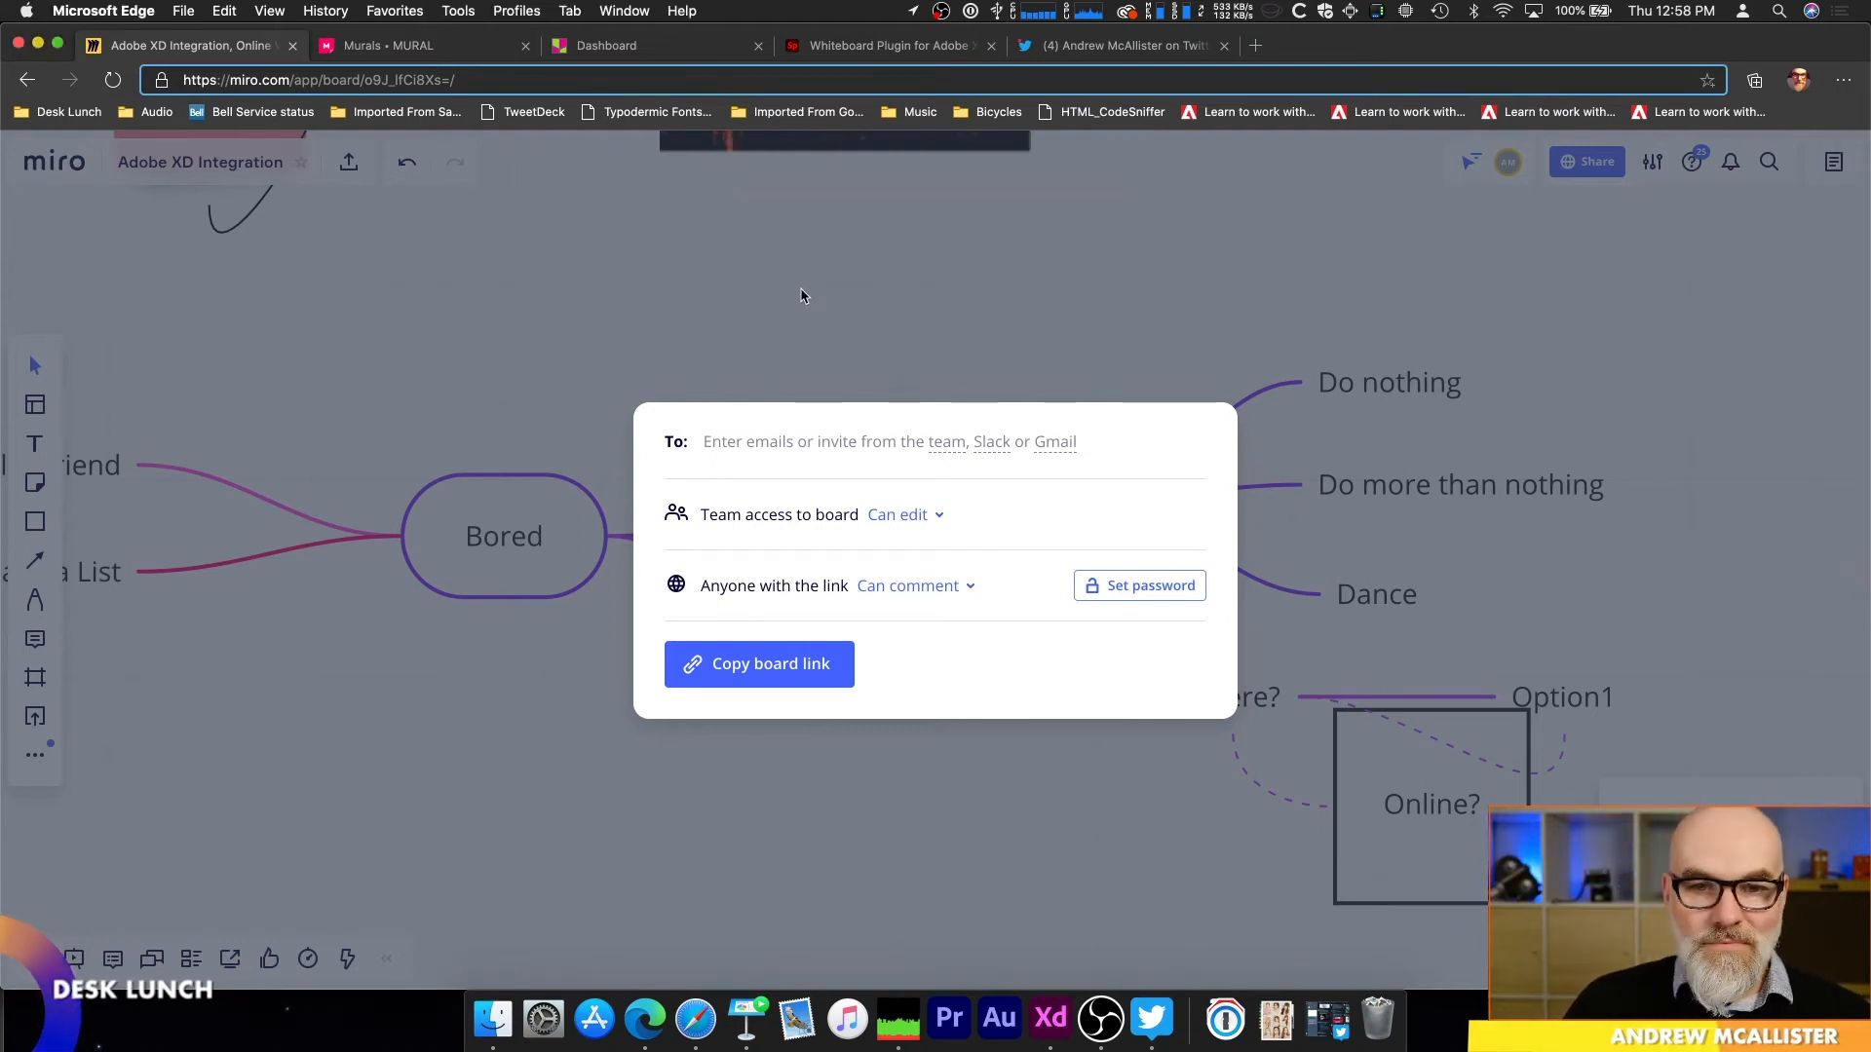
{"action": "scroll", "coordinate": [883, 494], "scroll_direction": "down", "scroll_amount": 3}
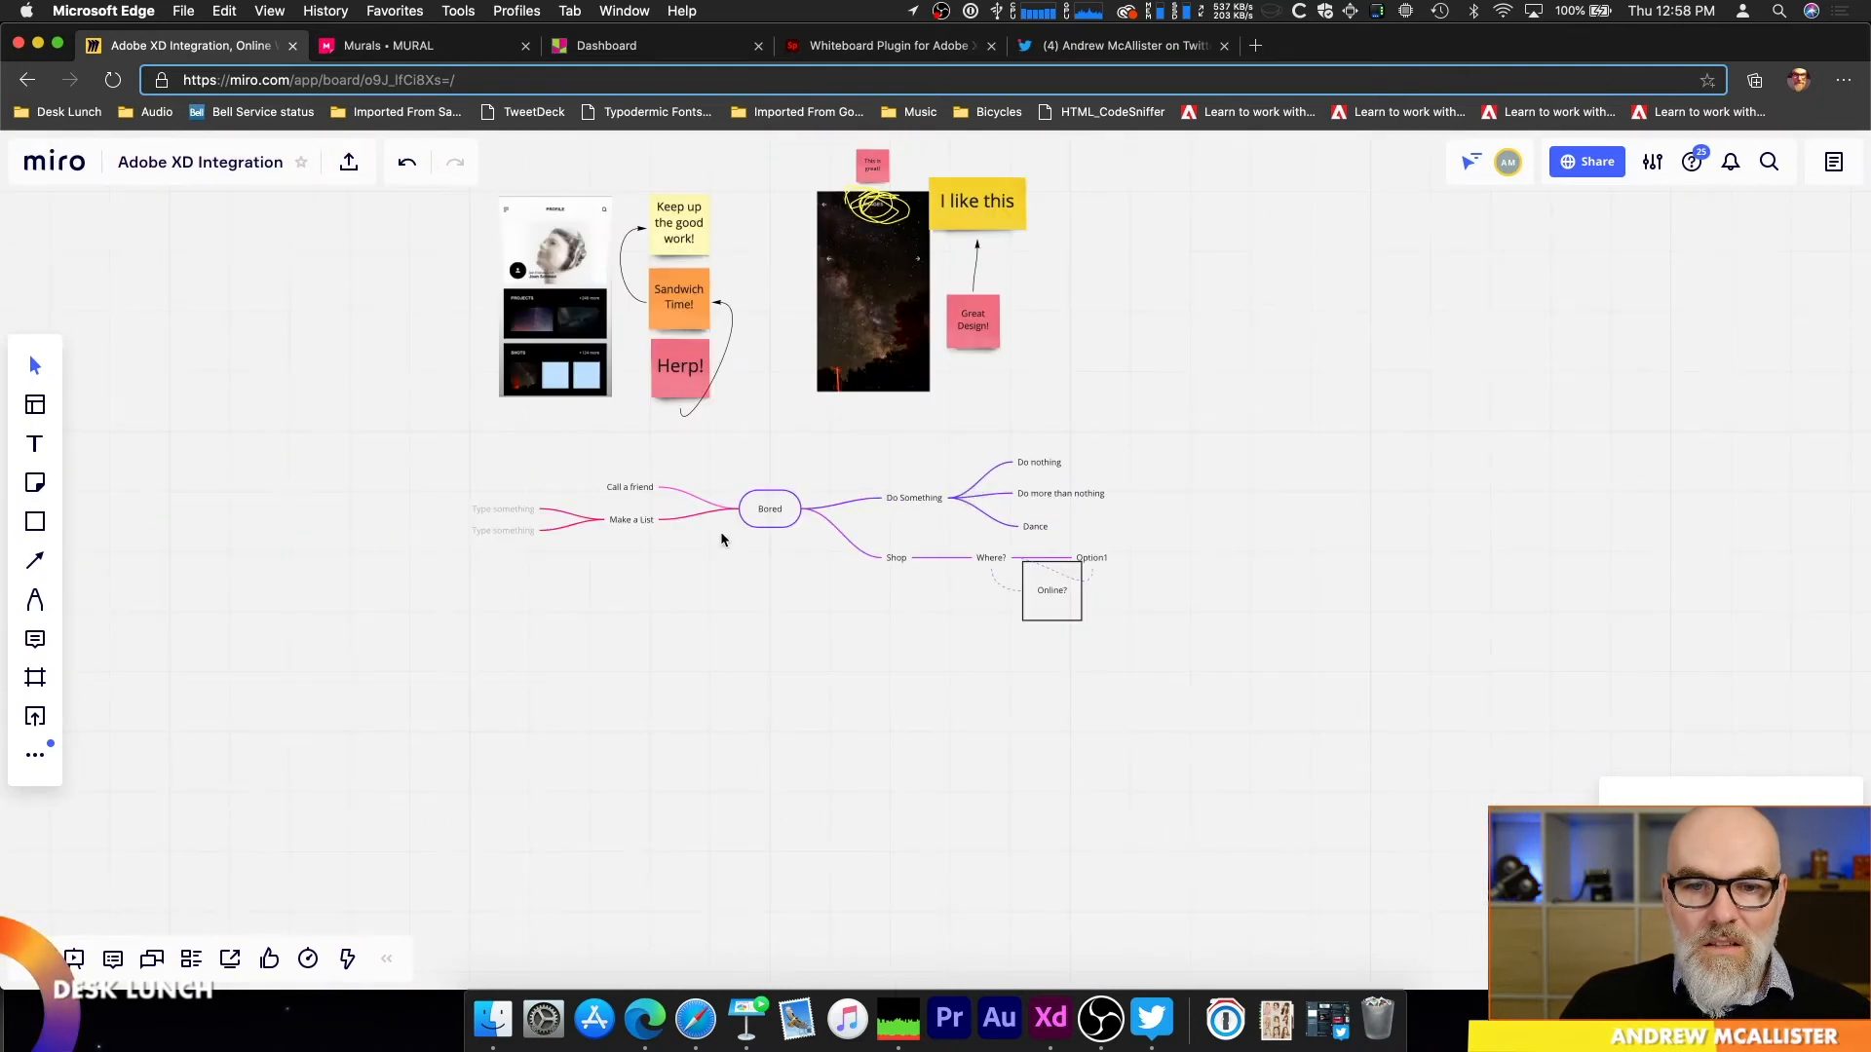
{"action": "scroll", "coordinate": [721, 528], "scroll_direction": "up", "scroll_amount": 5}
{"action": "scroll", "coordinate": [828, 490], "scroll_direction": "down", "scroll_amount": 4}
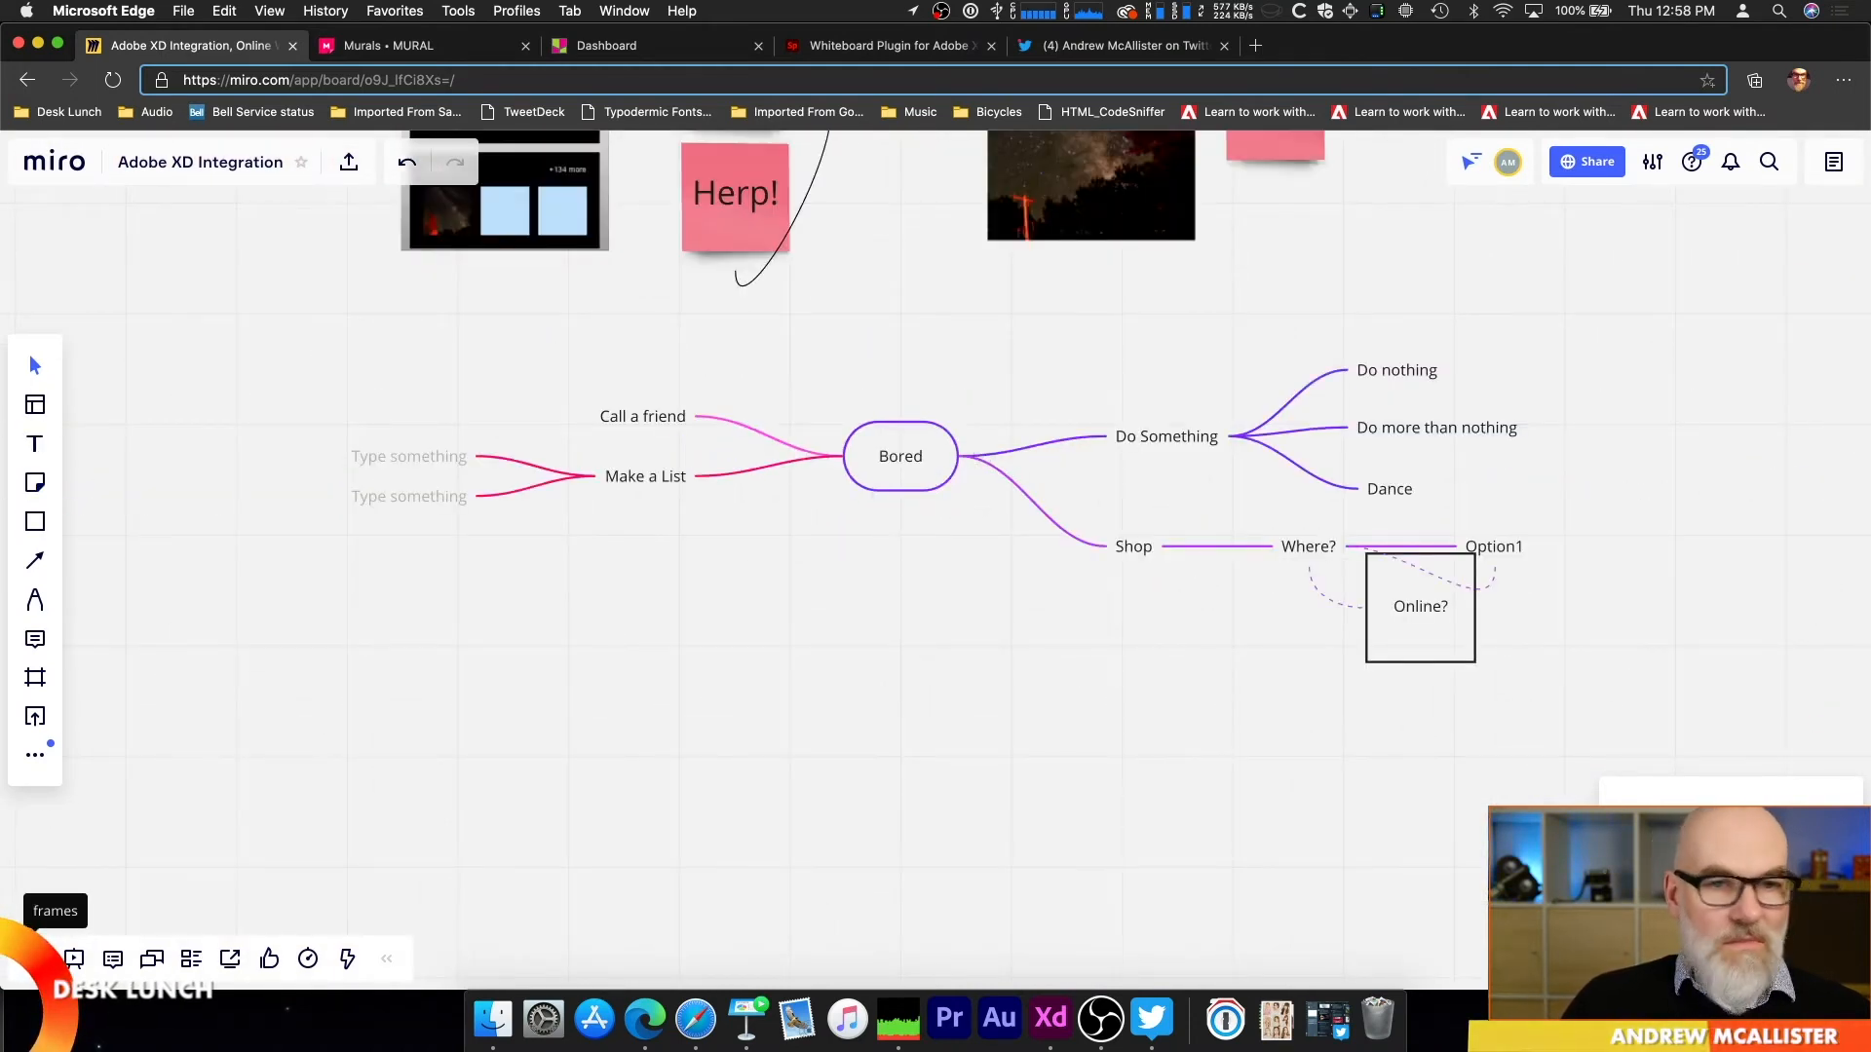
Step: Create a new board from the dashboard using the Daily Standup template from the Meetings & Workshops use case
{"action": "left_click", "coordinate": [70, 162]}
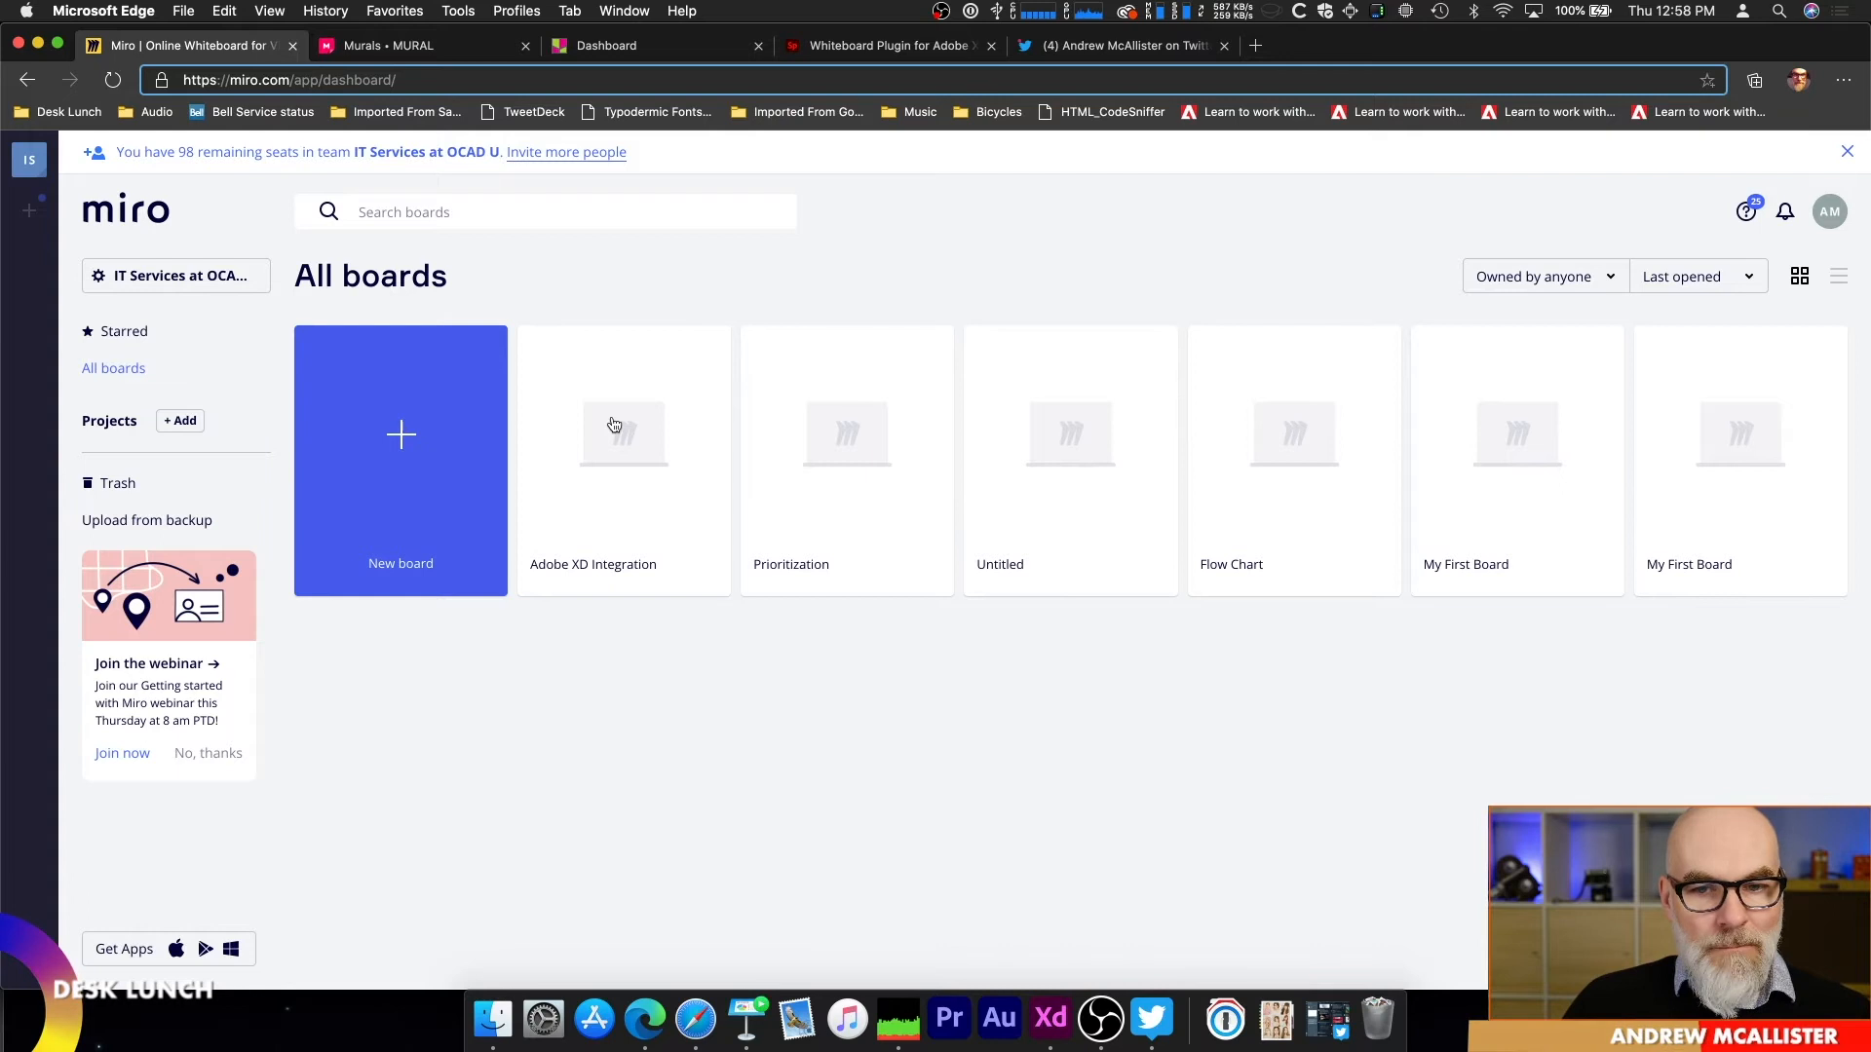
{"action": "left_click", "coordinate": [367, 431]}
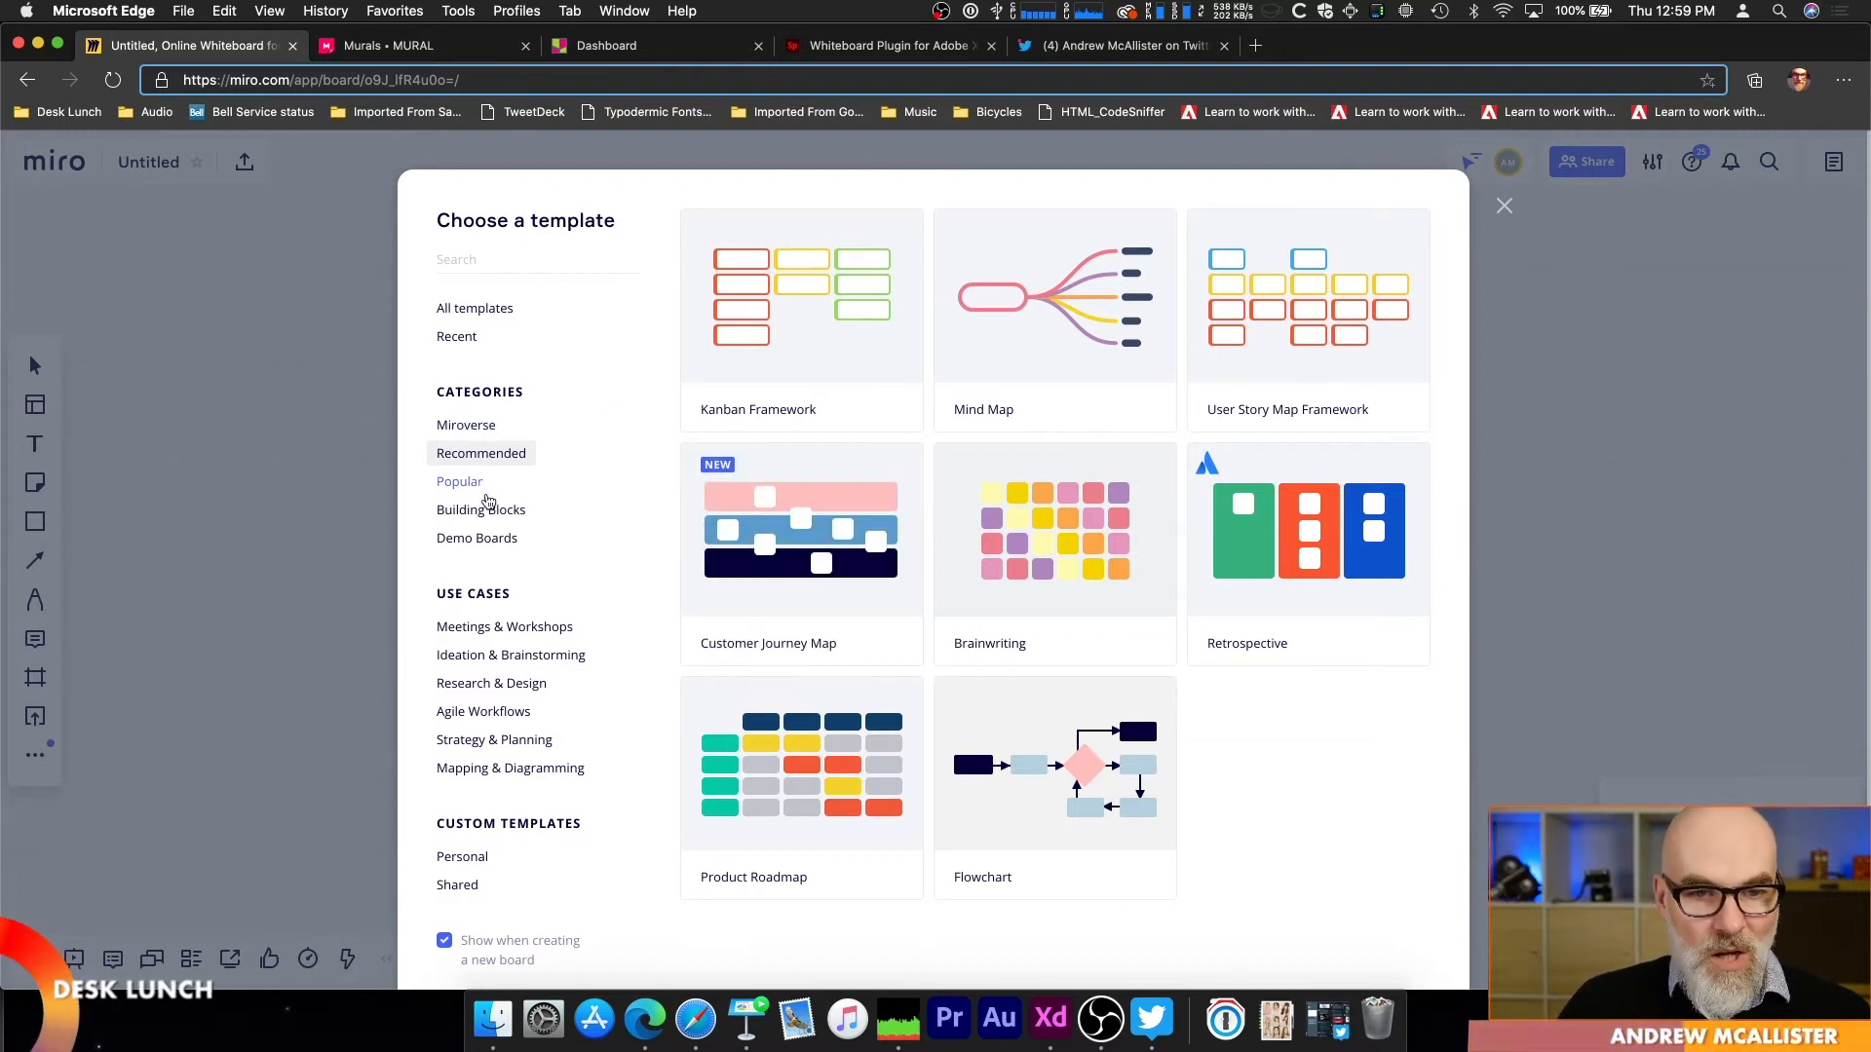
{"action": "left_click", "coordinate": [521, 629]}
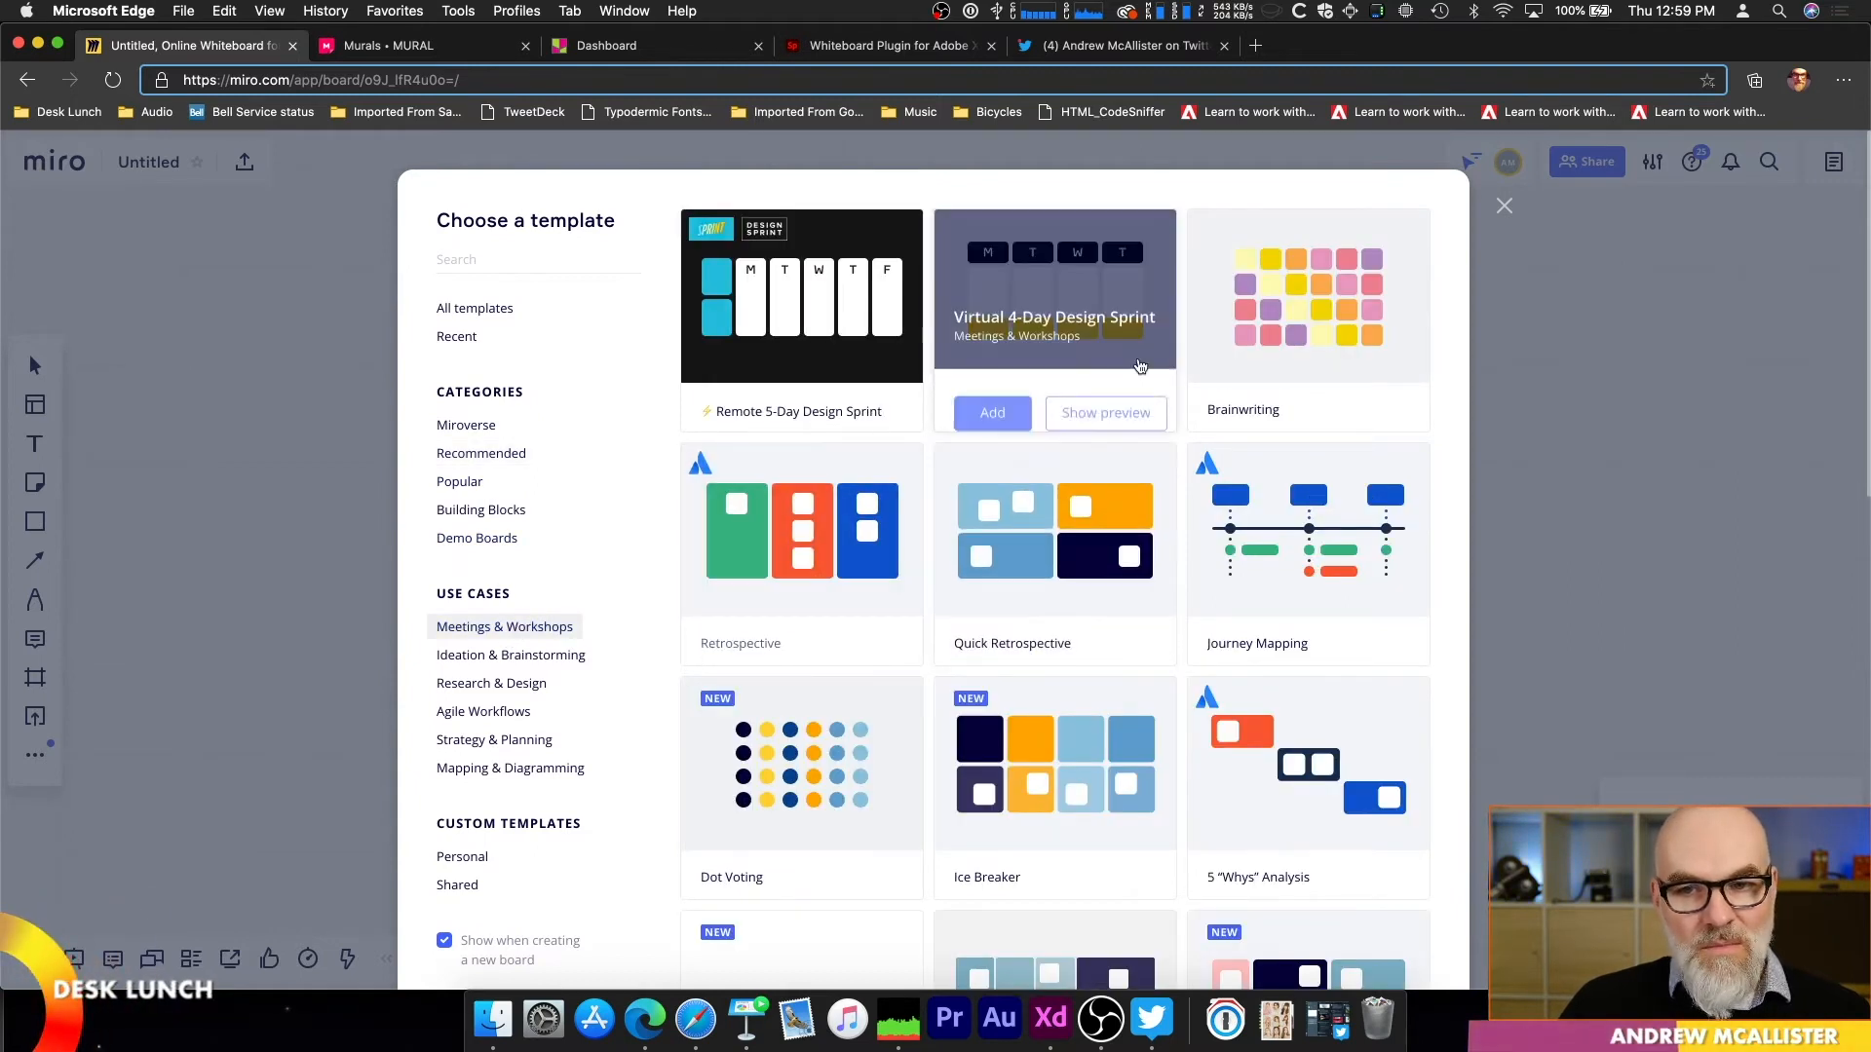
{"action": "scroll", "coordinate": [1121, 551], "scroll_direction": "down", "scroll_amount": 3}
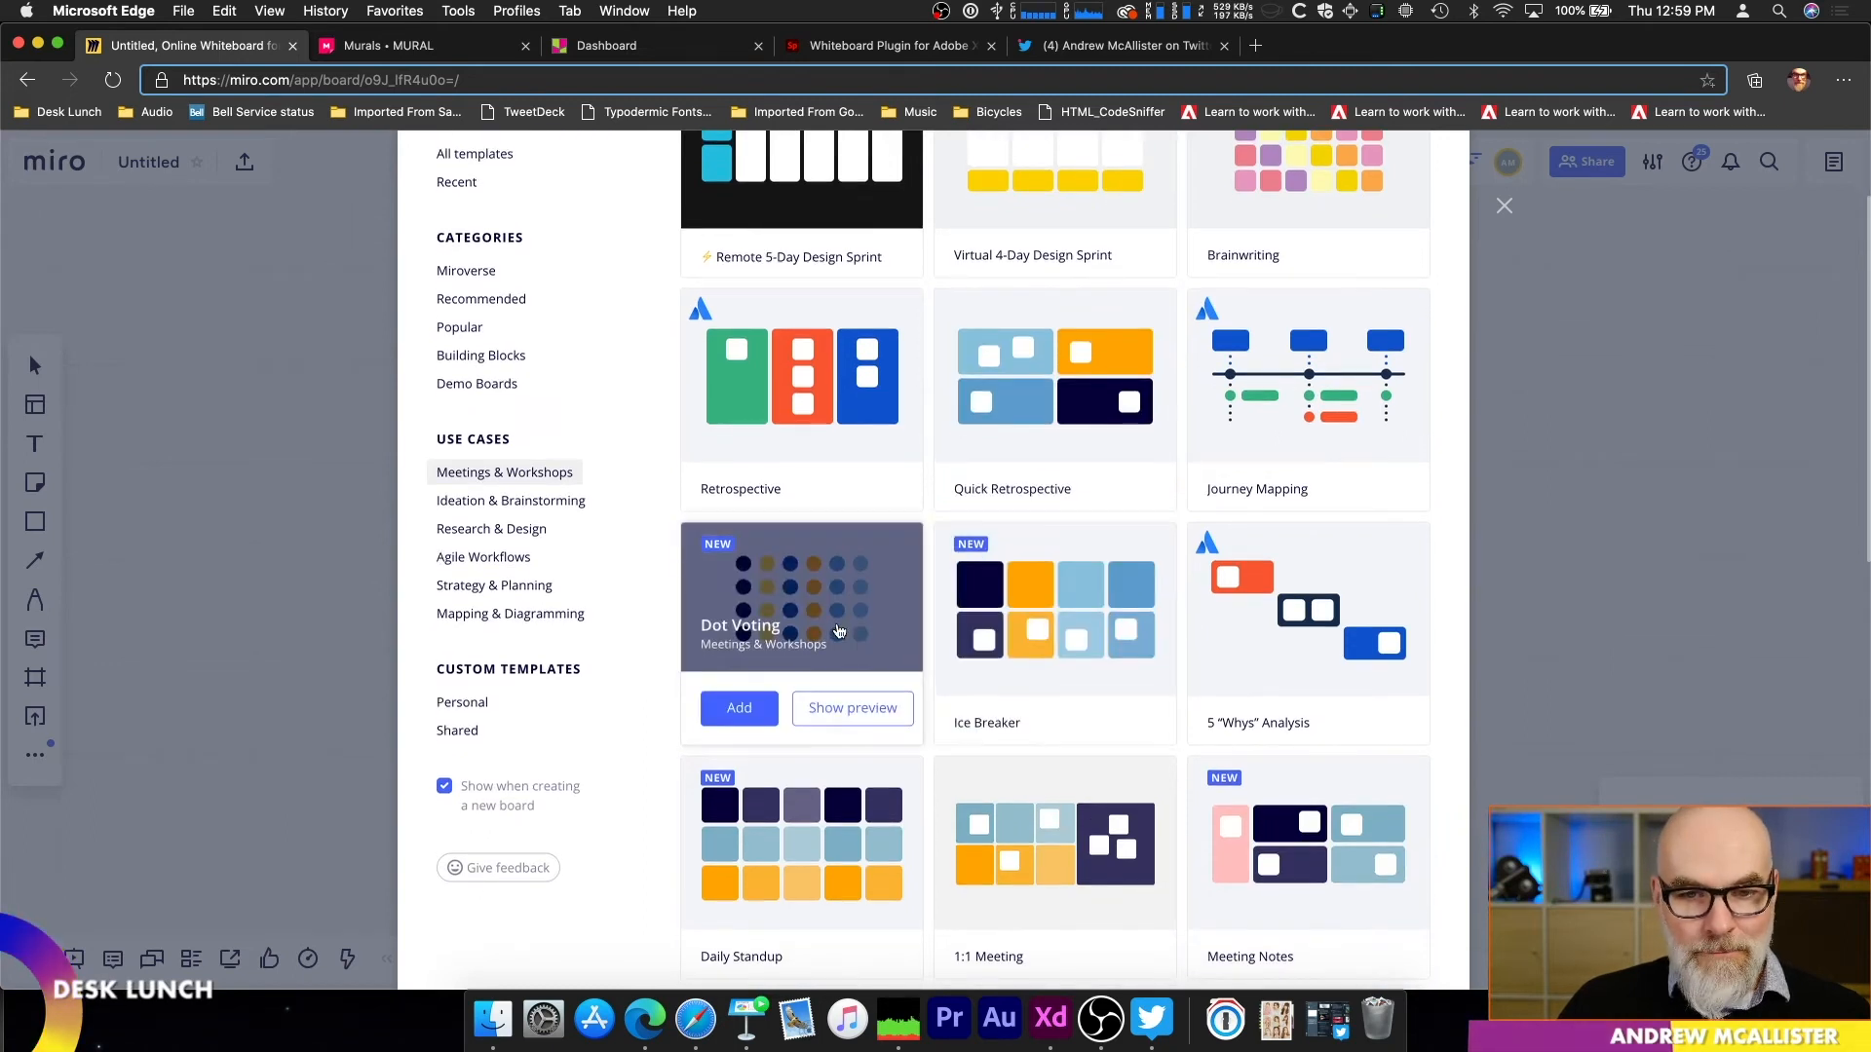
{"action": "scroll", "coordinate": [1048, 697], "scroll_direction": "down", "scroll_amount": 5}
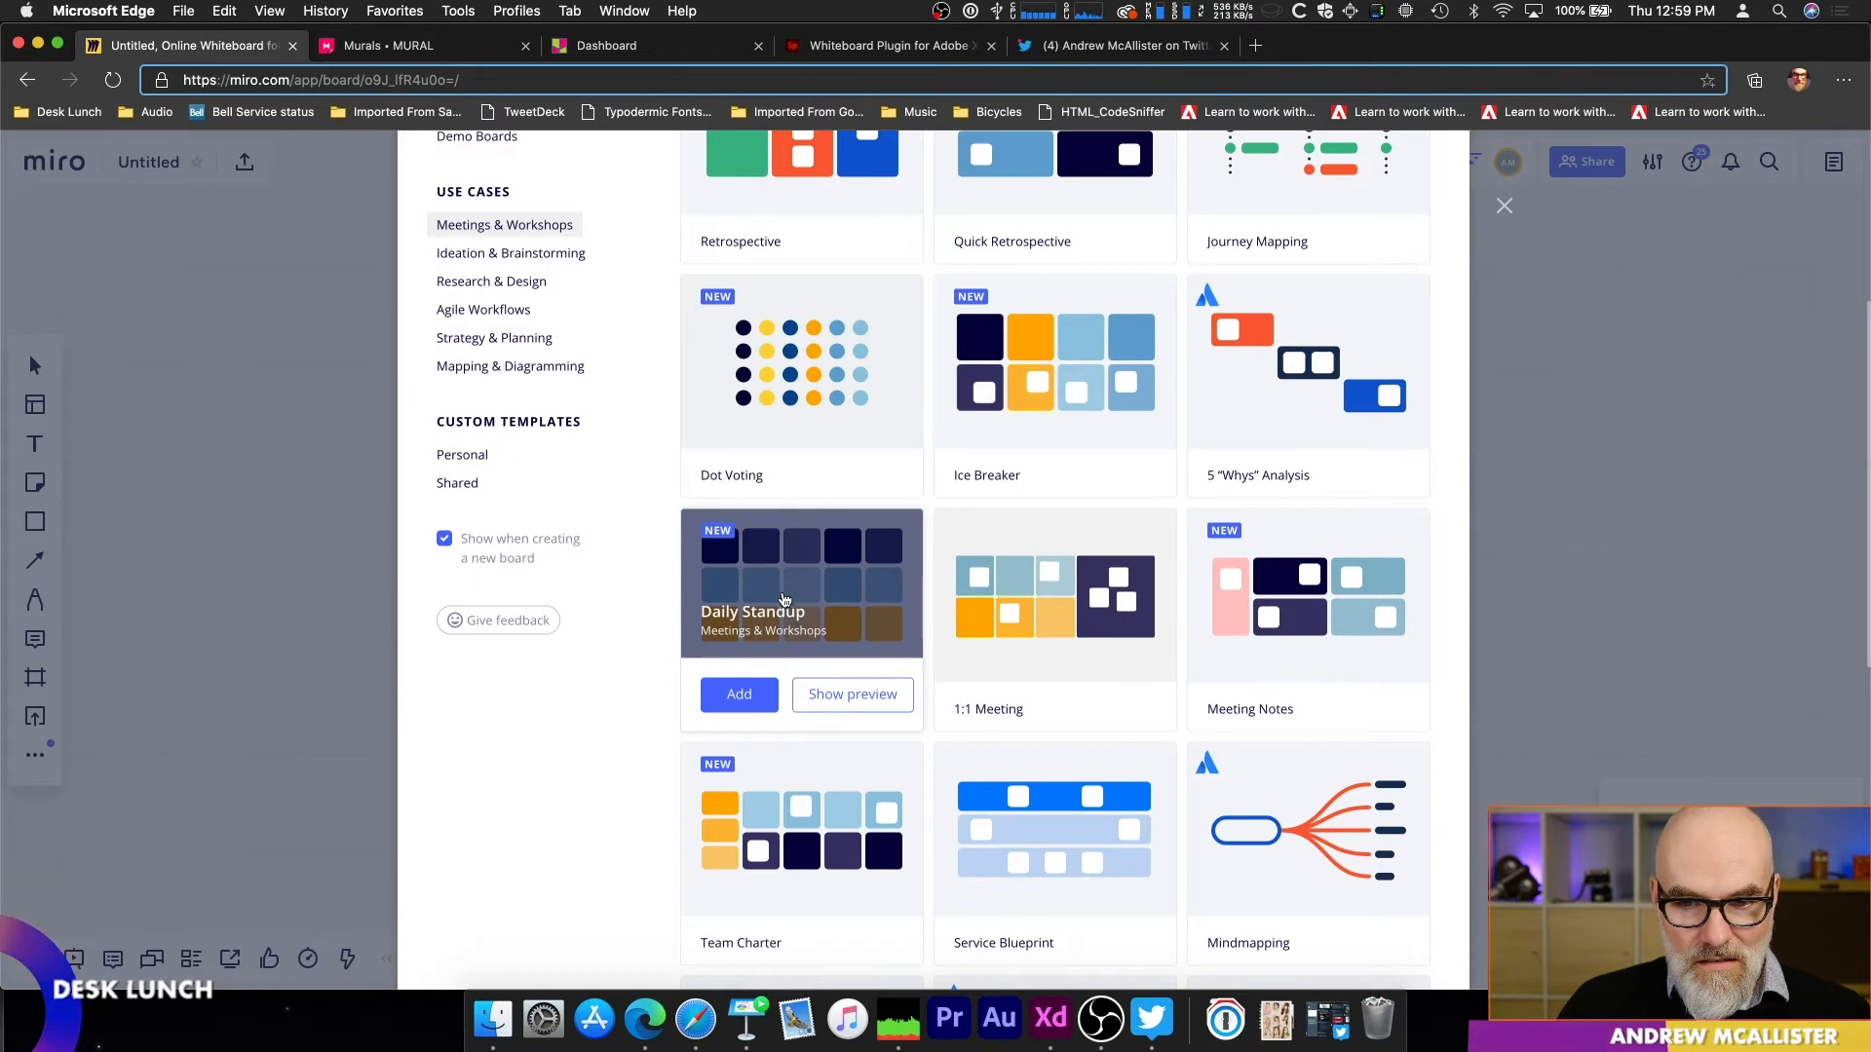
{"action": "left_click", "coordinate": [761, 688]}
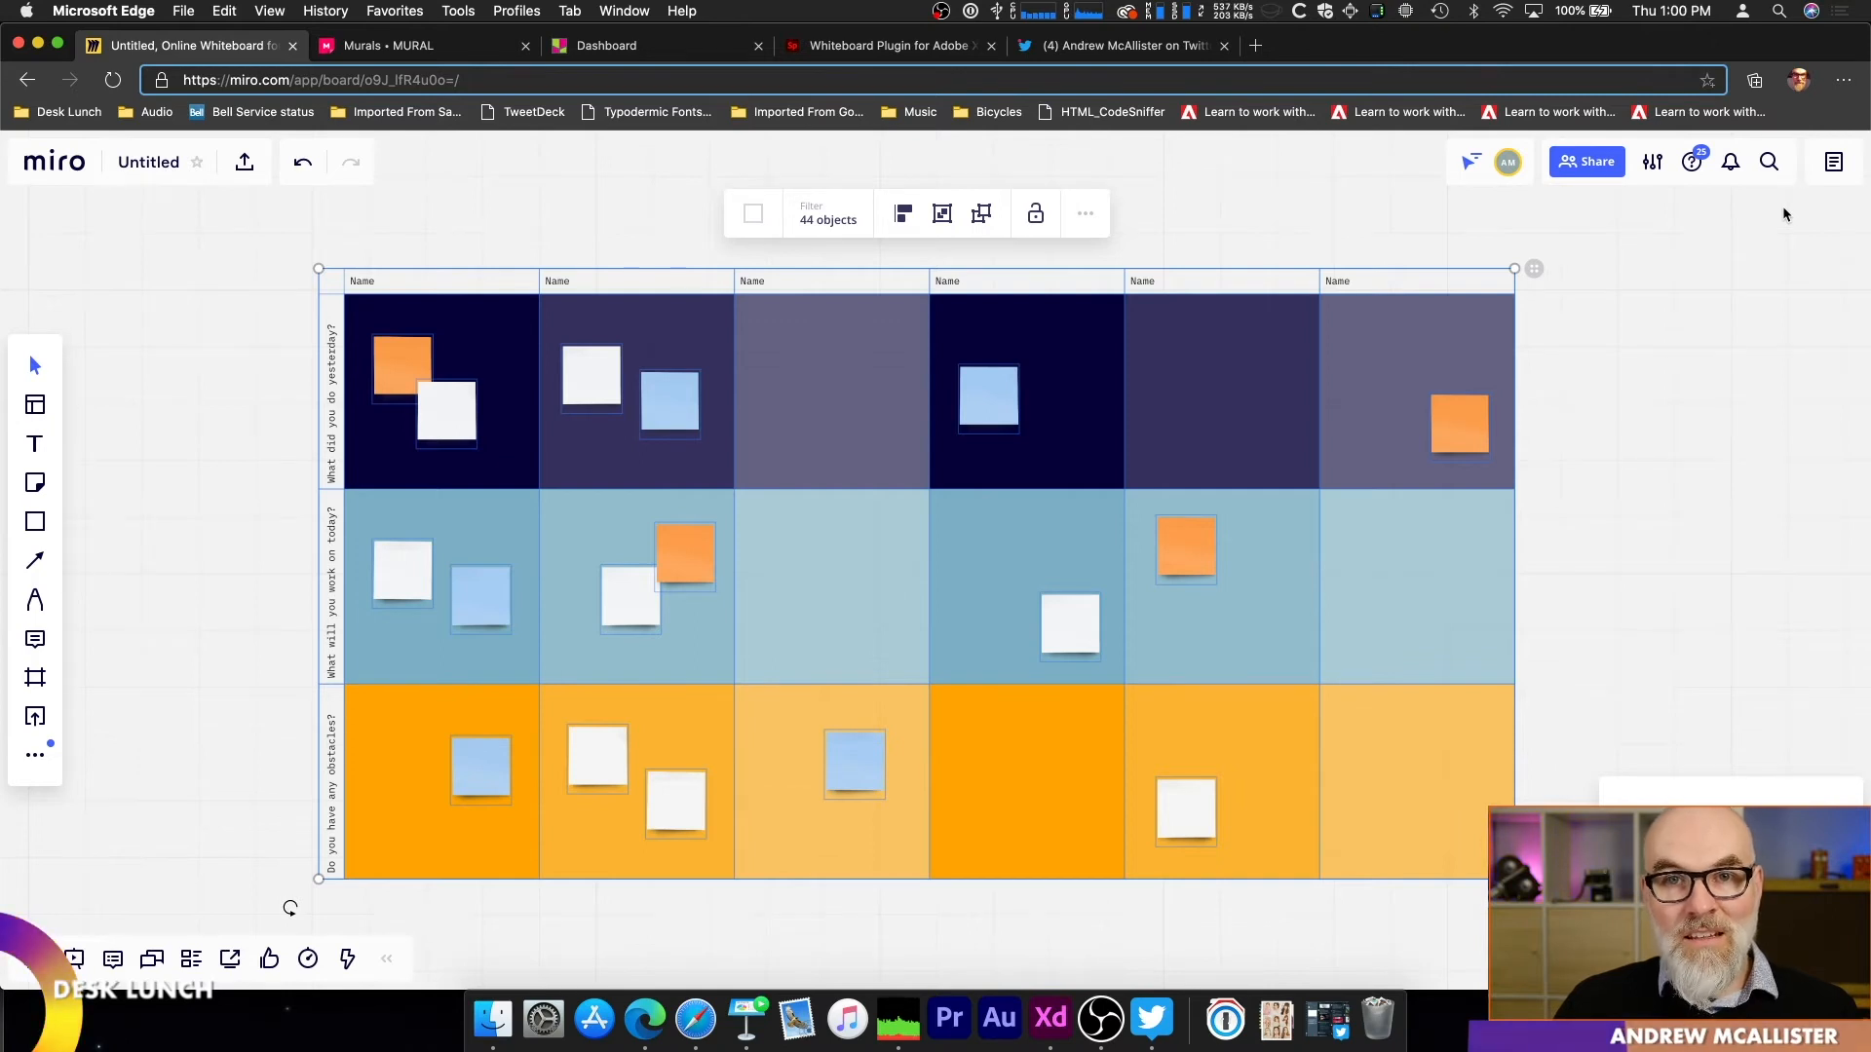
{"action": "left_click", "coordinate": [167, 366]}
{"action": "scroll", "coordinate": [519, 432], "scroll_direction": "down", "scroll_amount": 2}
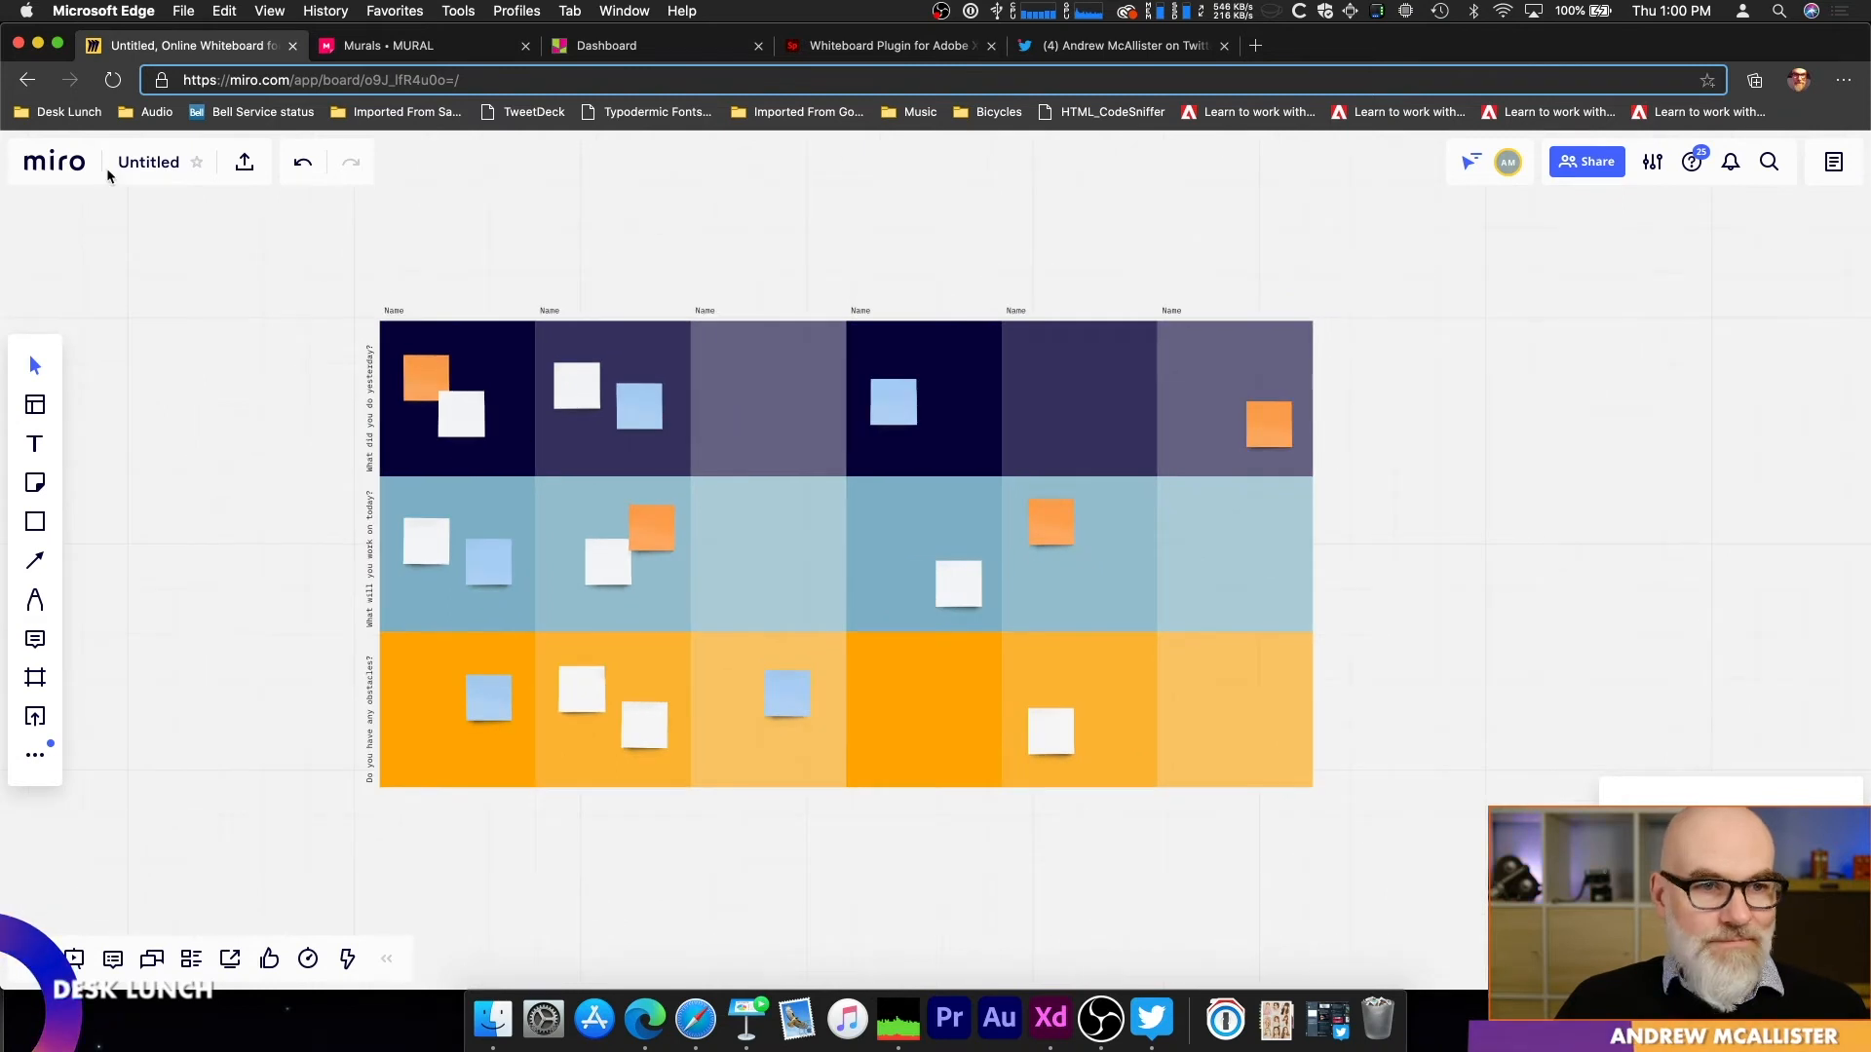
Step: Leave the standup board and open the Prioritization board from the list of all boards
{"action": "left_click", "coordinate": [73, 171]}
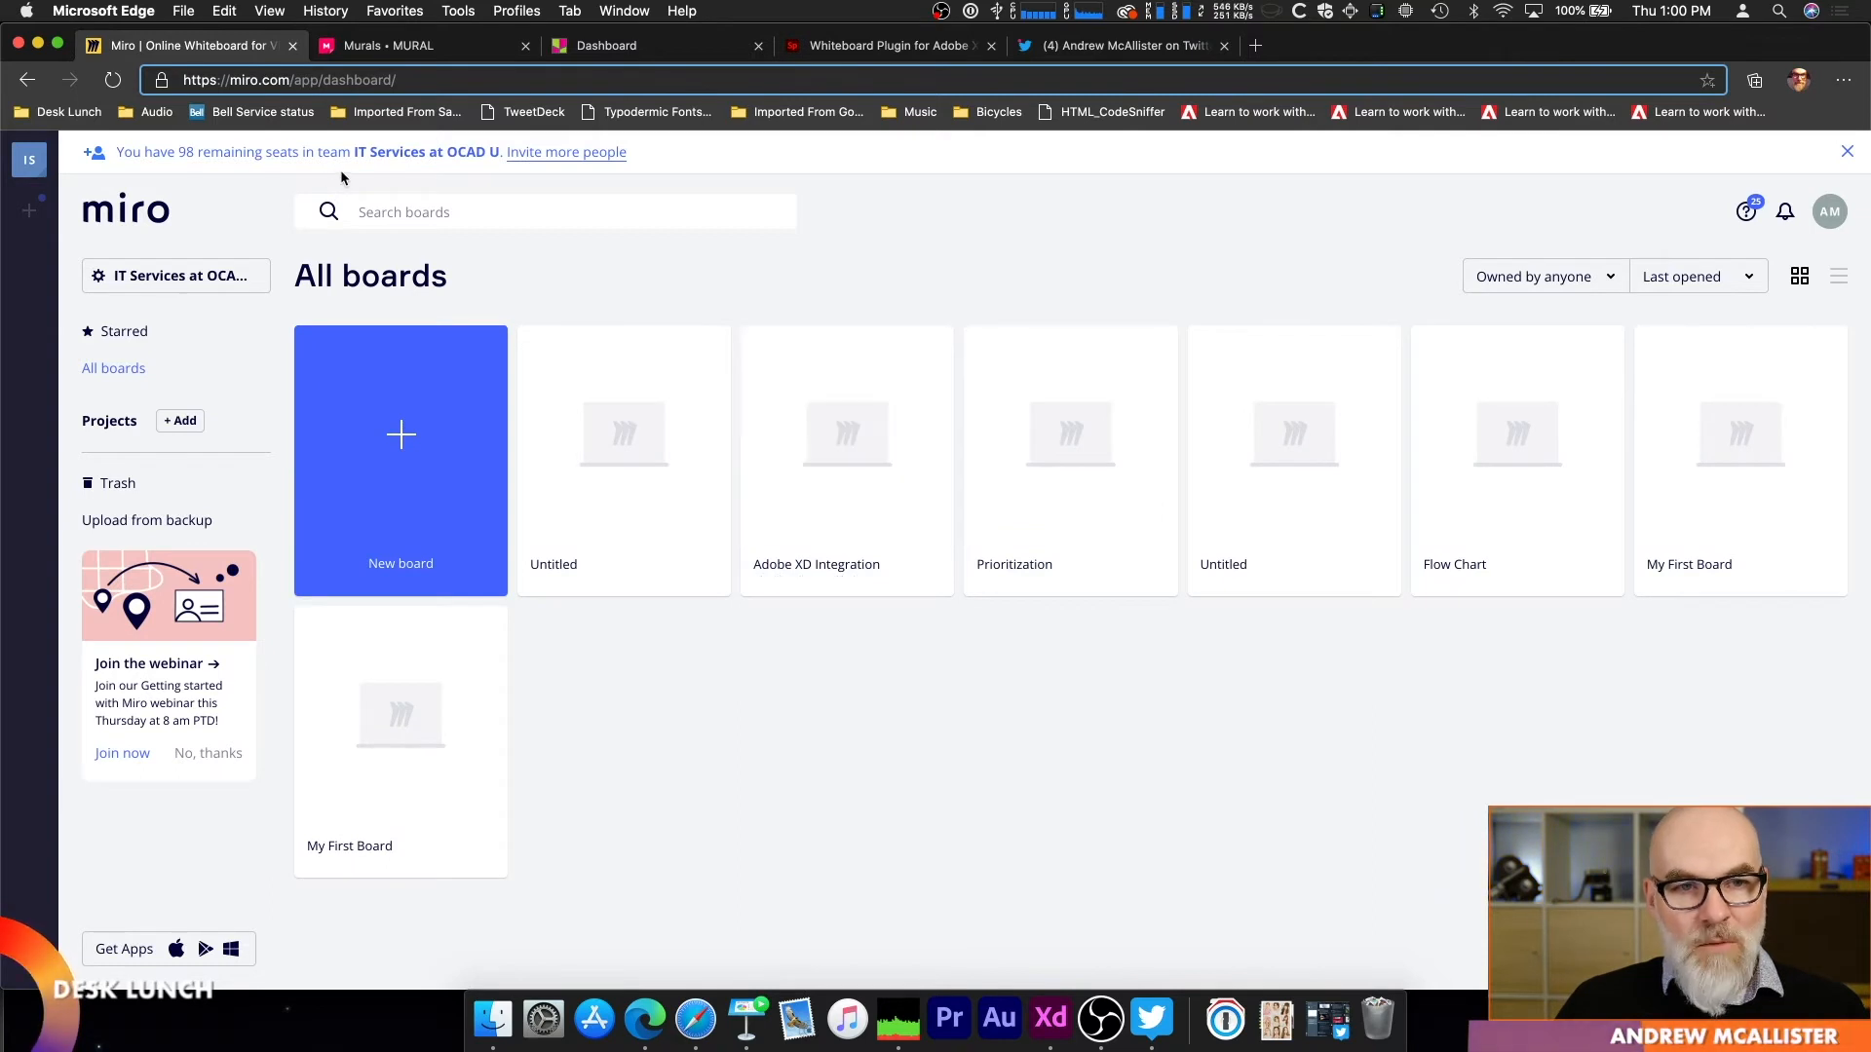
{"action": "left_click", "coordinate": [835, 430]}
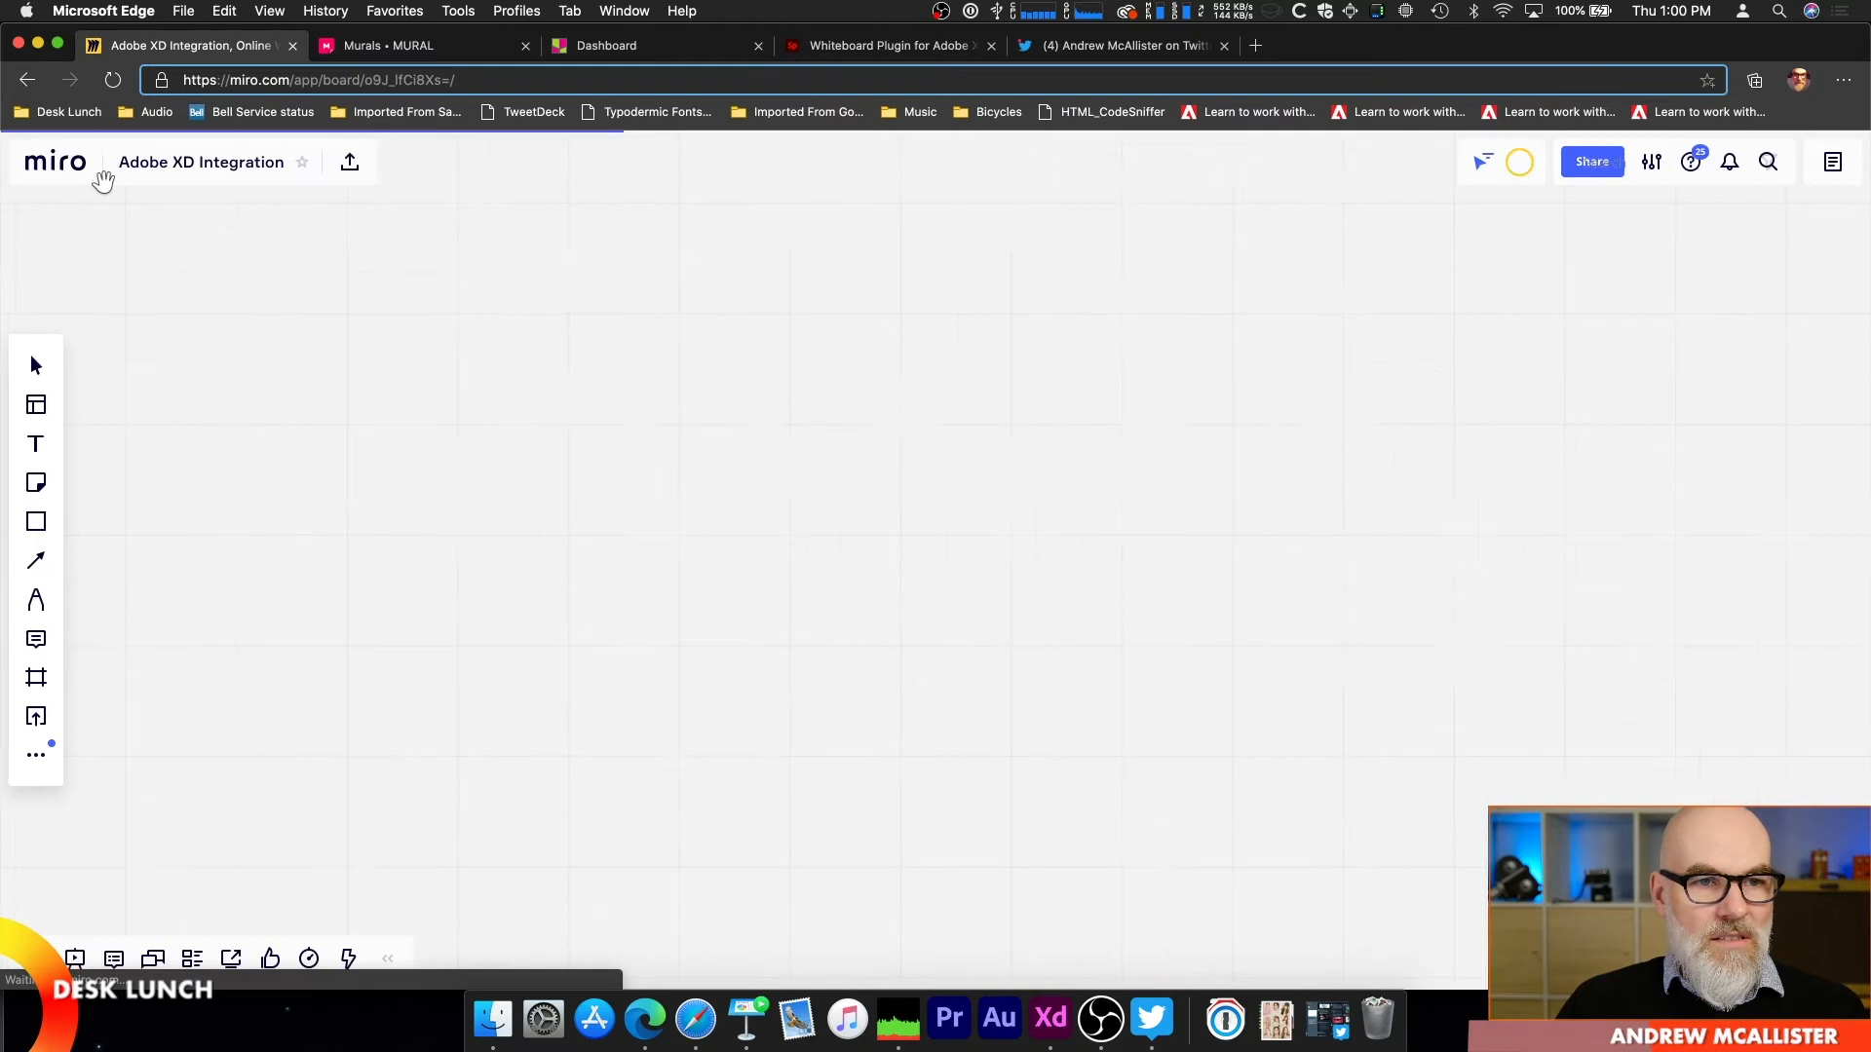
{"action": "left_click", "coordinate": [63, 168]}
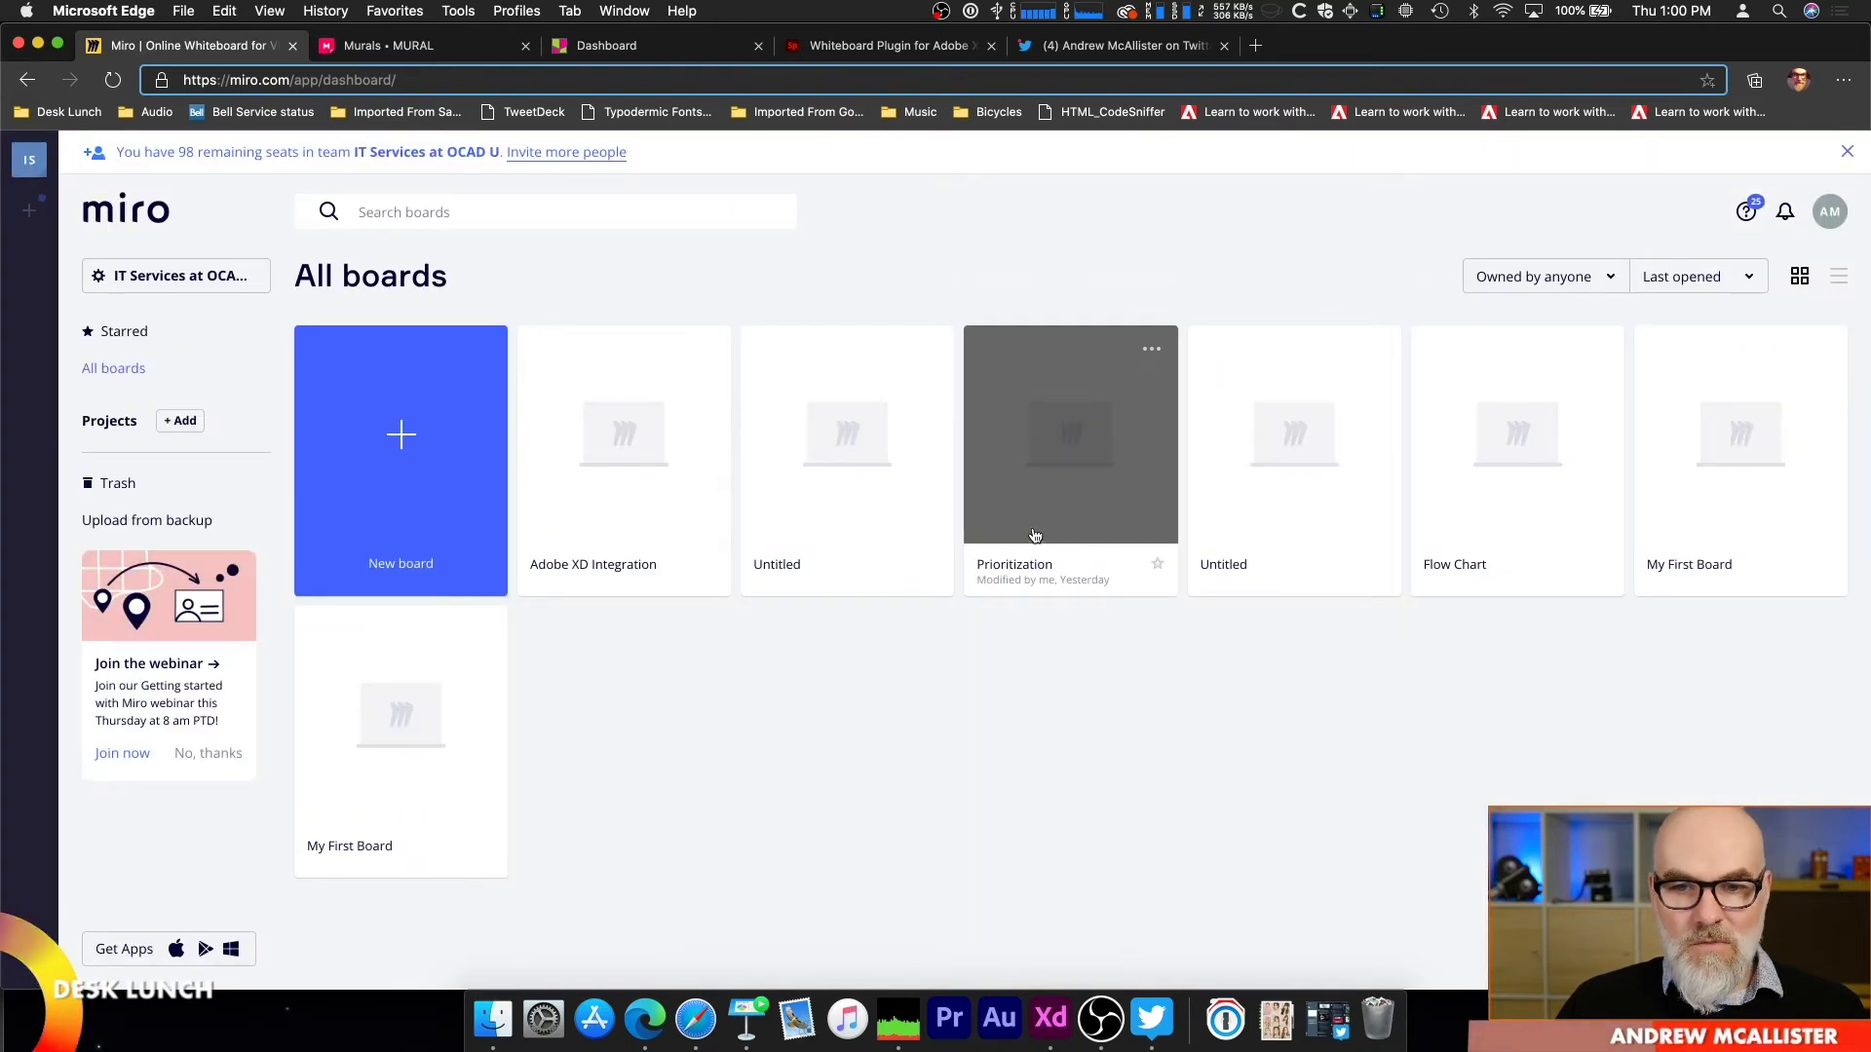
{"action": "left_click", "coordinate": [1029, 536]}
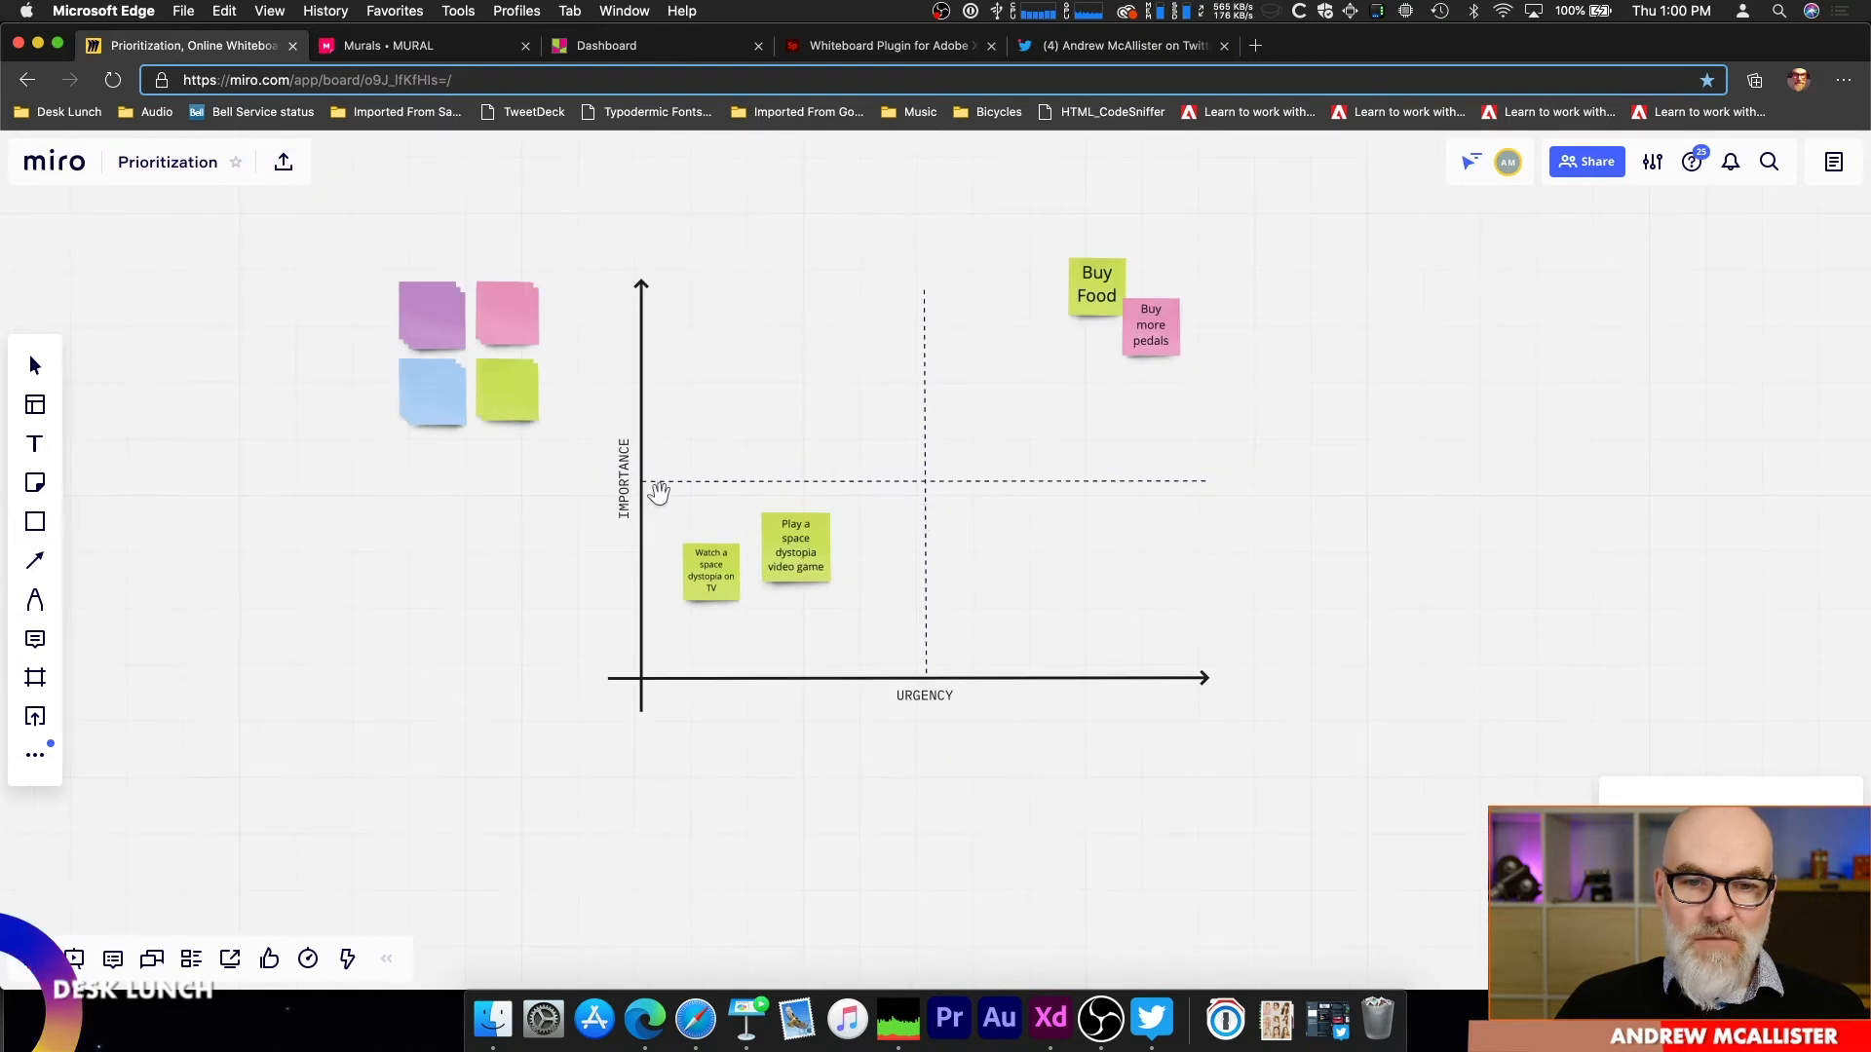
Step: Edit the text of the pink "Buy more pedals" sticky note in the priority matrix, inserting a word before "pedals"
{"action": "left_click_drag", "start_coordinate": [996, 443], "coordinate": [1032, 548]}
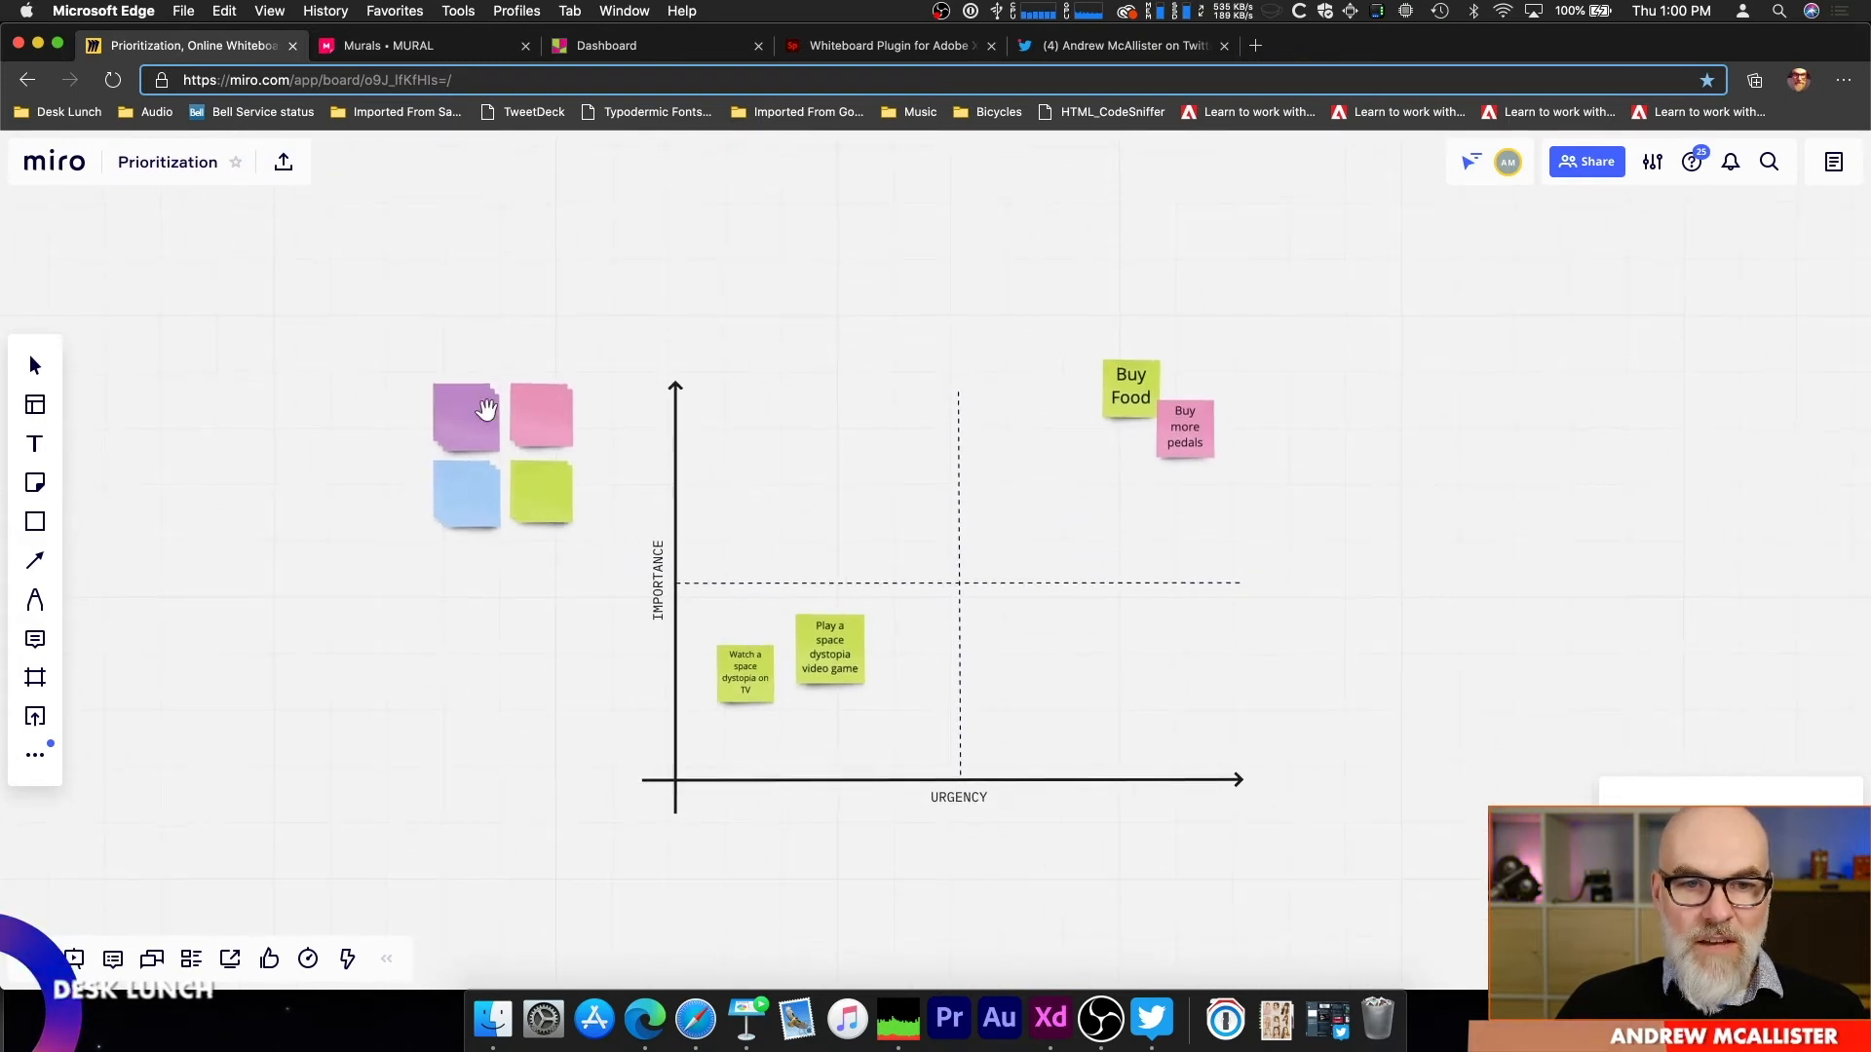
{"action": "left_click_drag", "start_coordinate": [643, 418], "coordinate": [497, 297]}
{"action": "scroll", "coordinate": [485, 377], "scroll_direction": "up", "scroll_amount": 5}
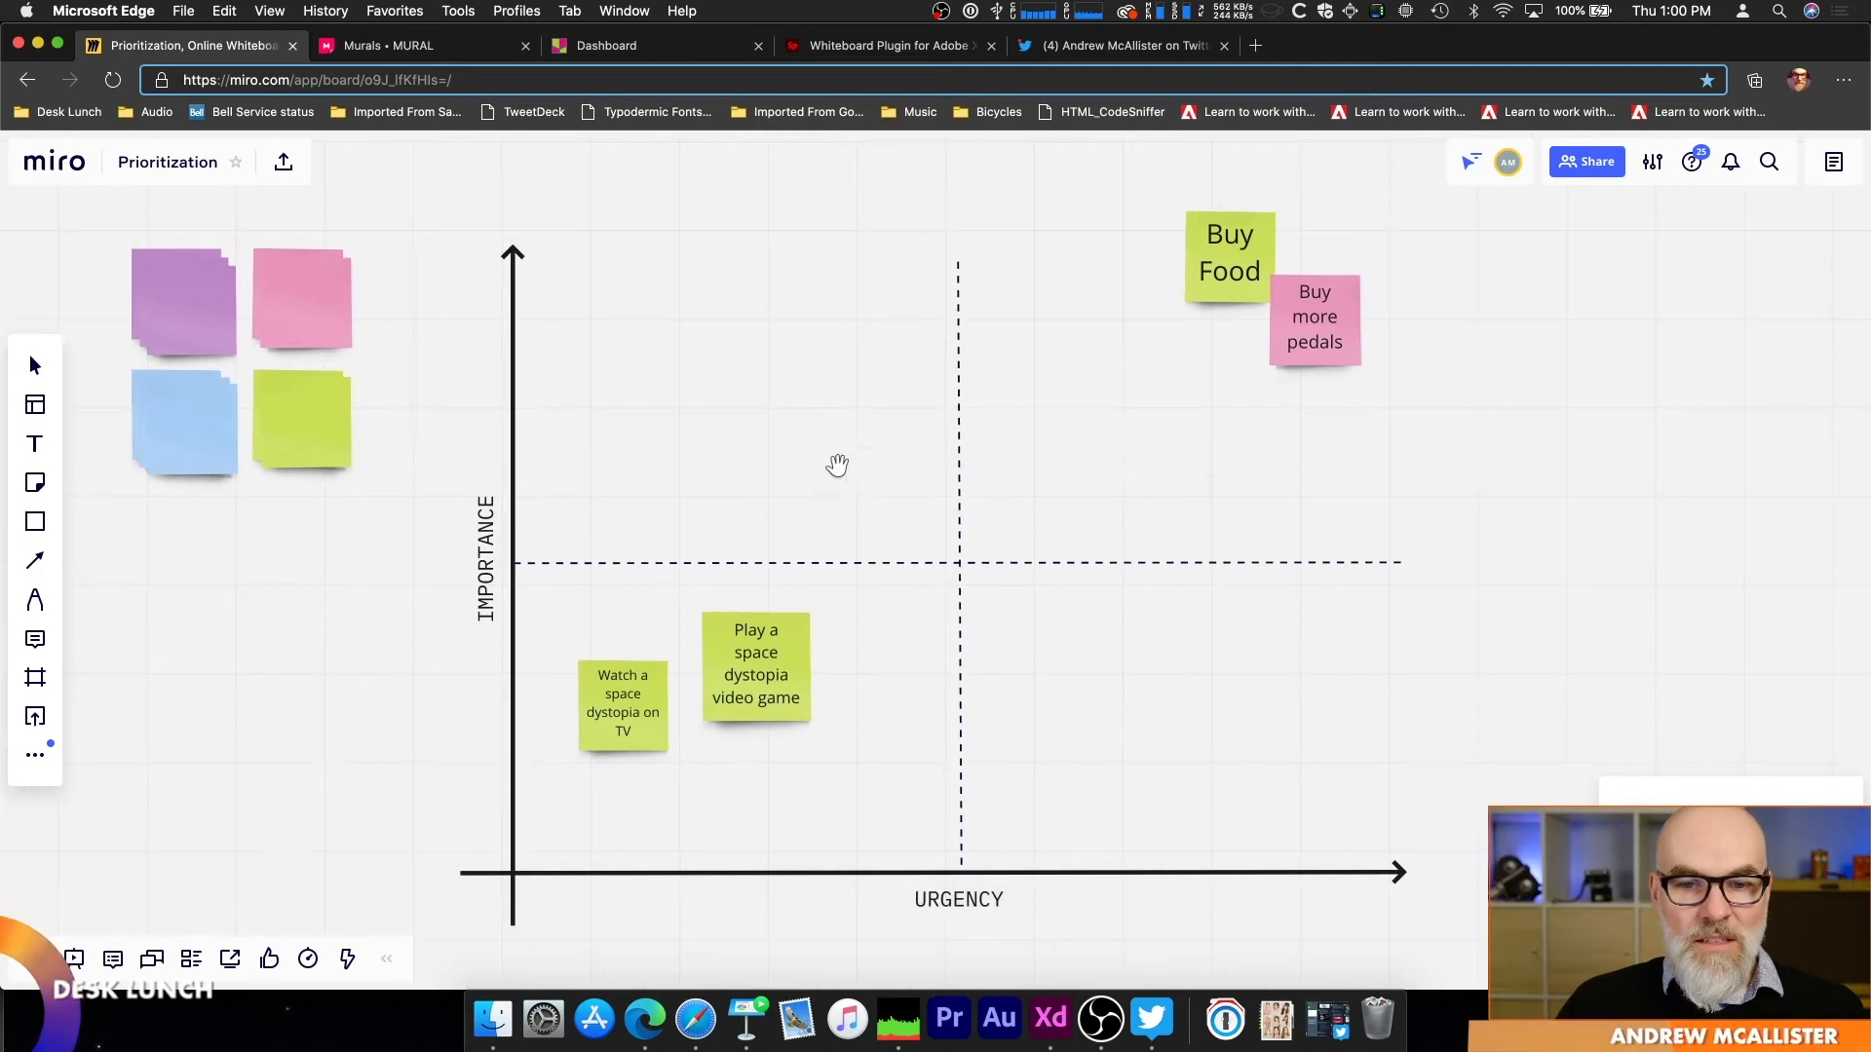
{"action": "left_click_drag", "start_coordinate": [1233, 271], "coordinate": [1232, 293]}
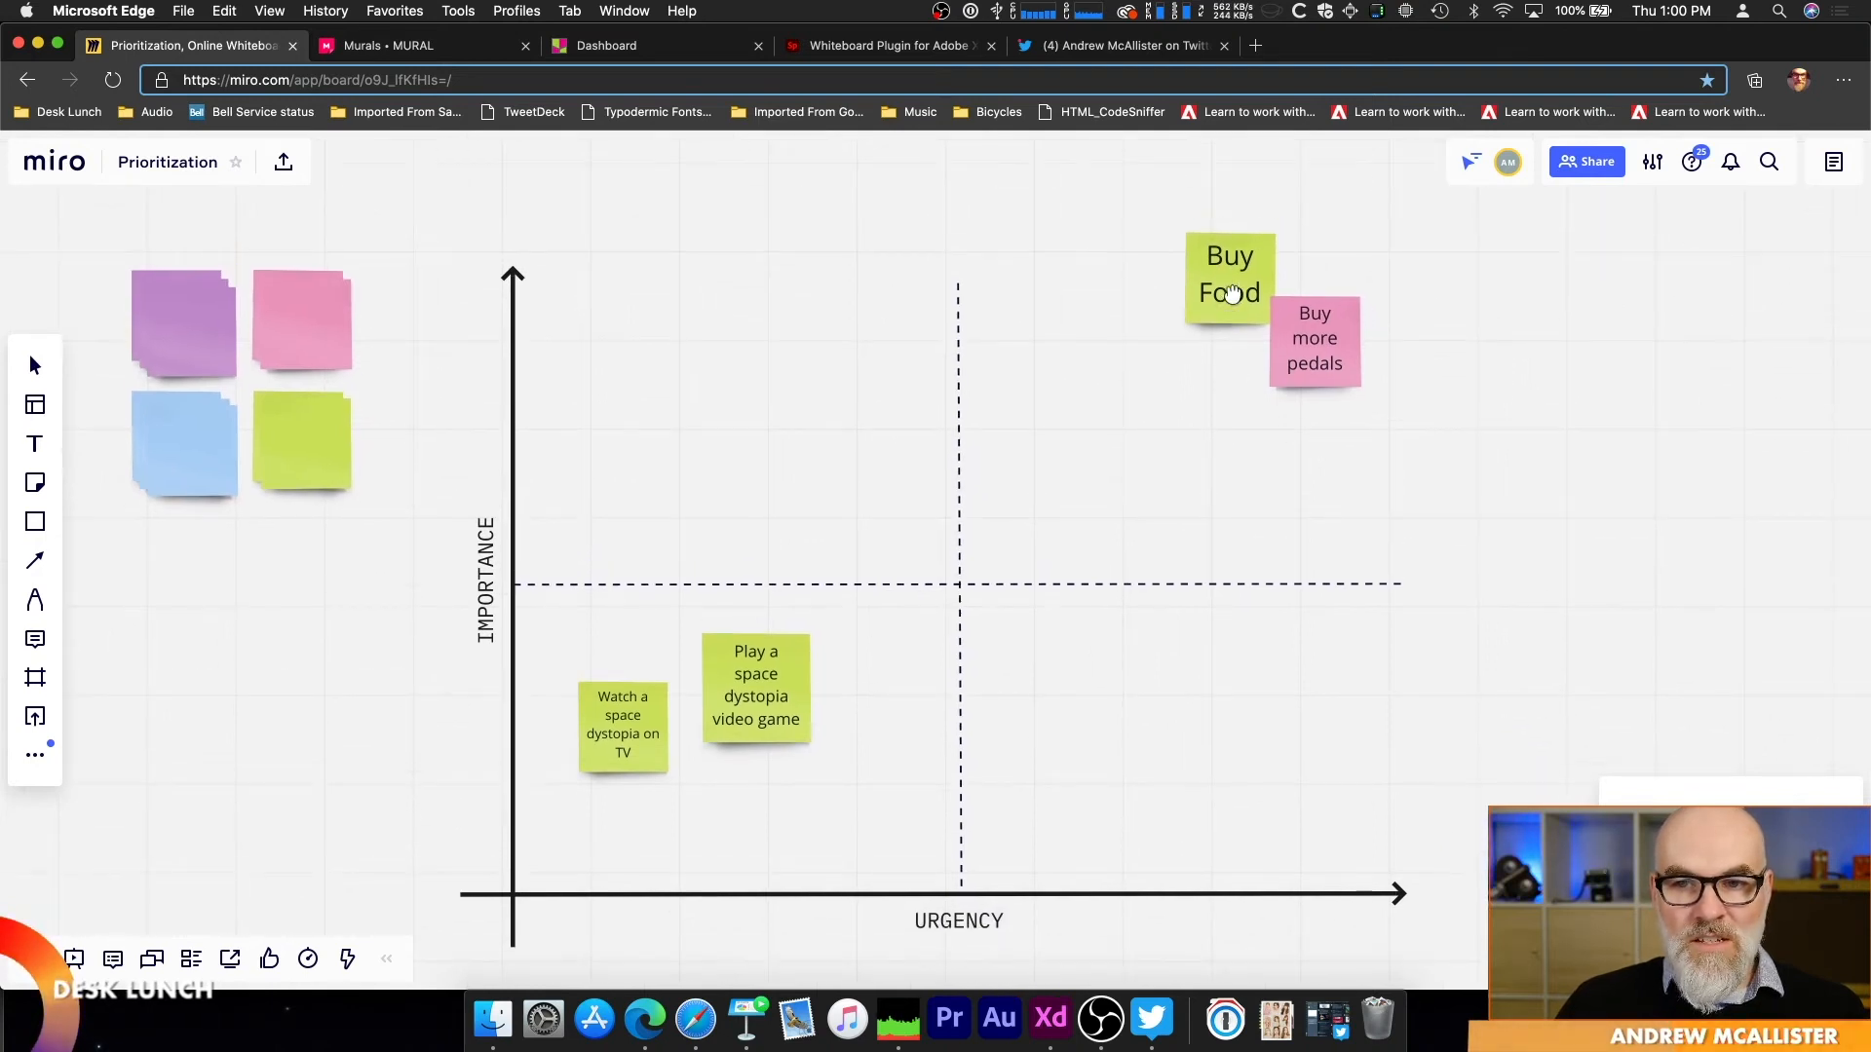
{"action": "left_click", "coordinate": [1335, 320]}
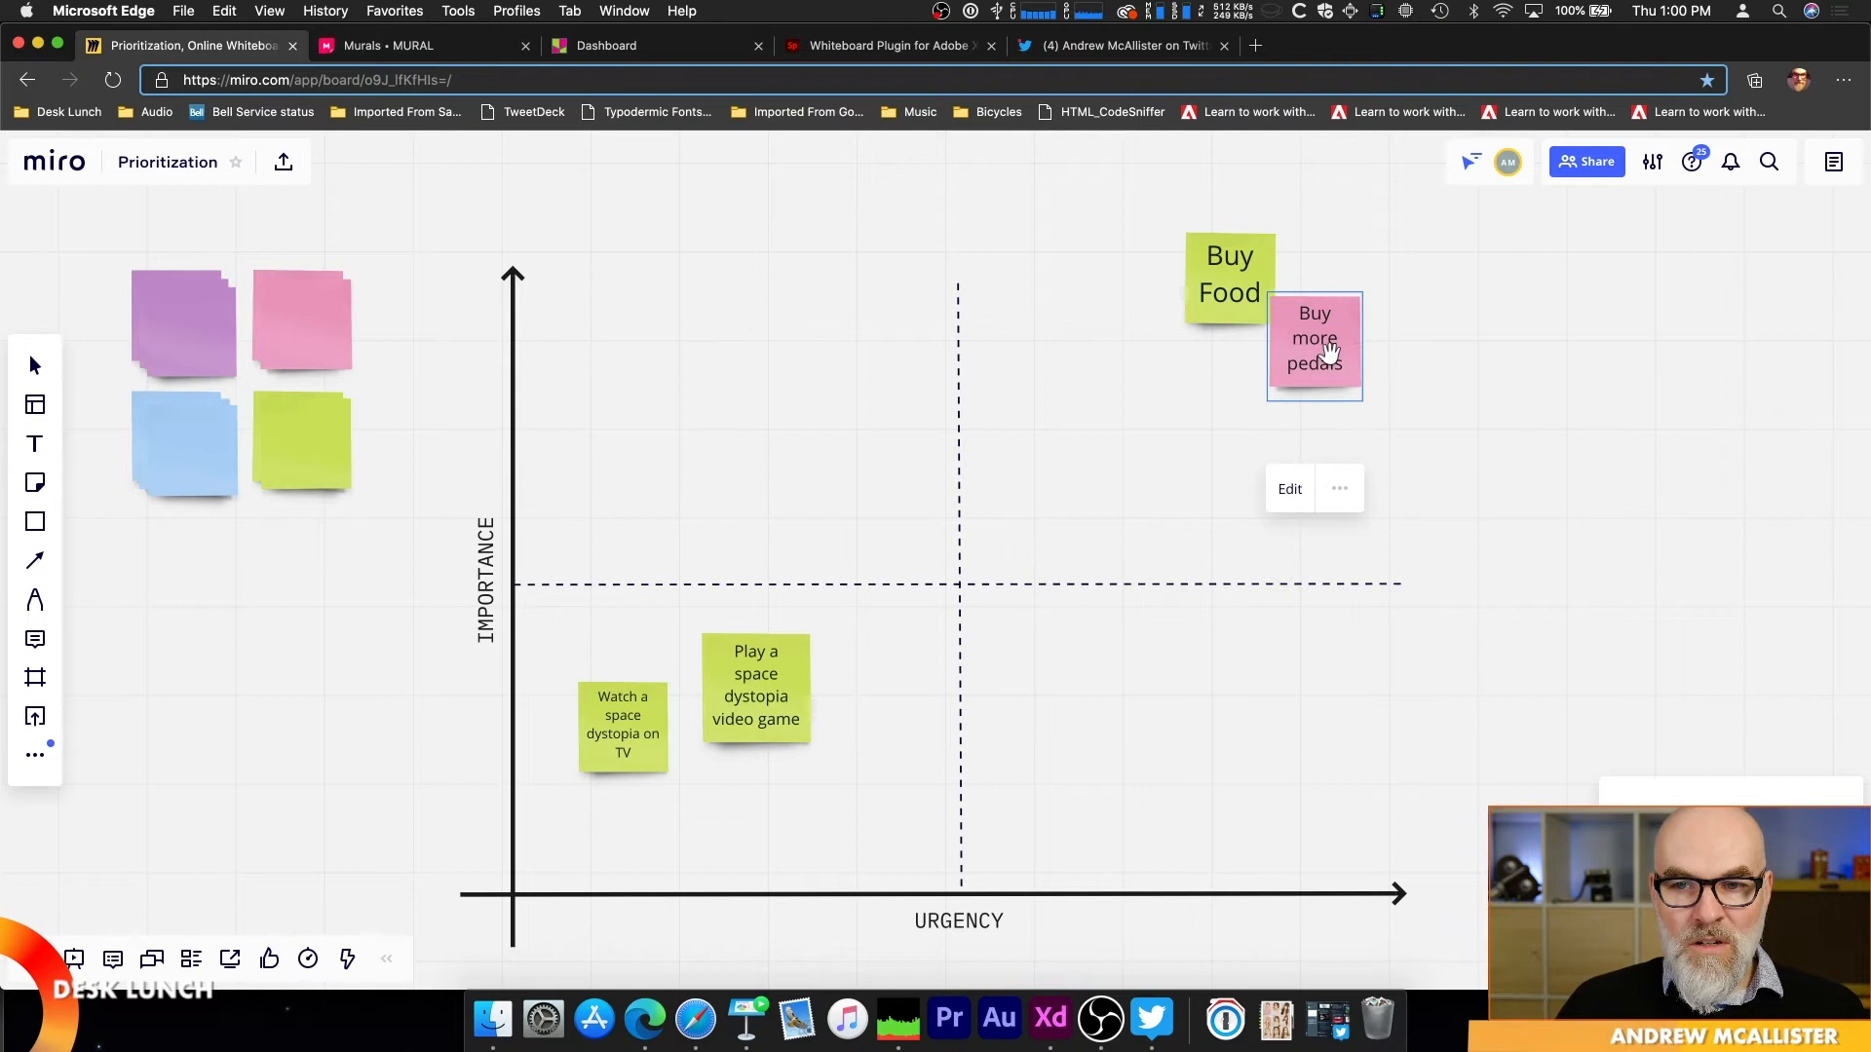
{"action": "left_click", "coordinate": [1330, 352]}
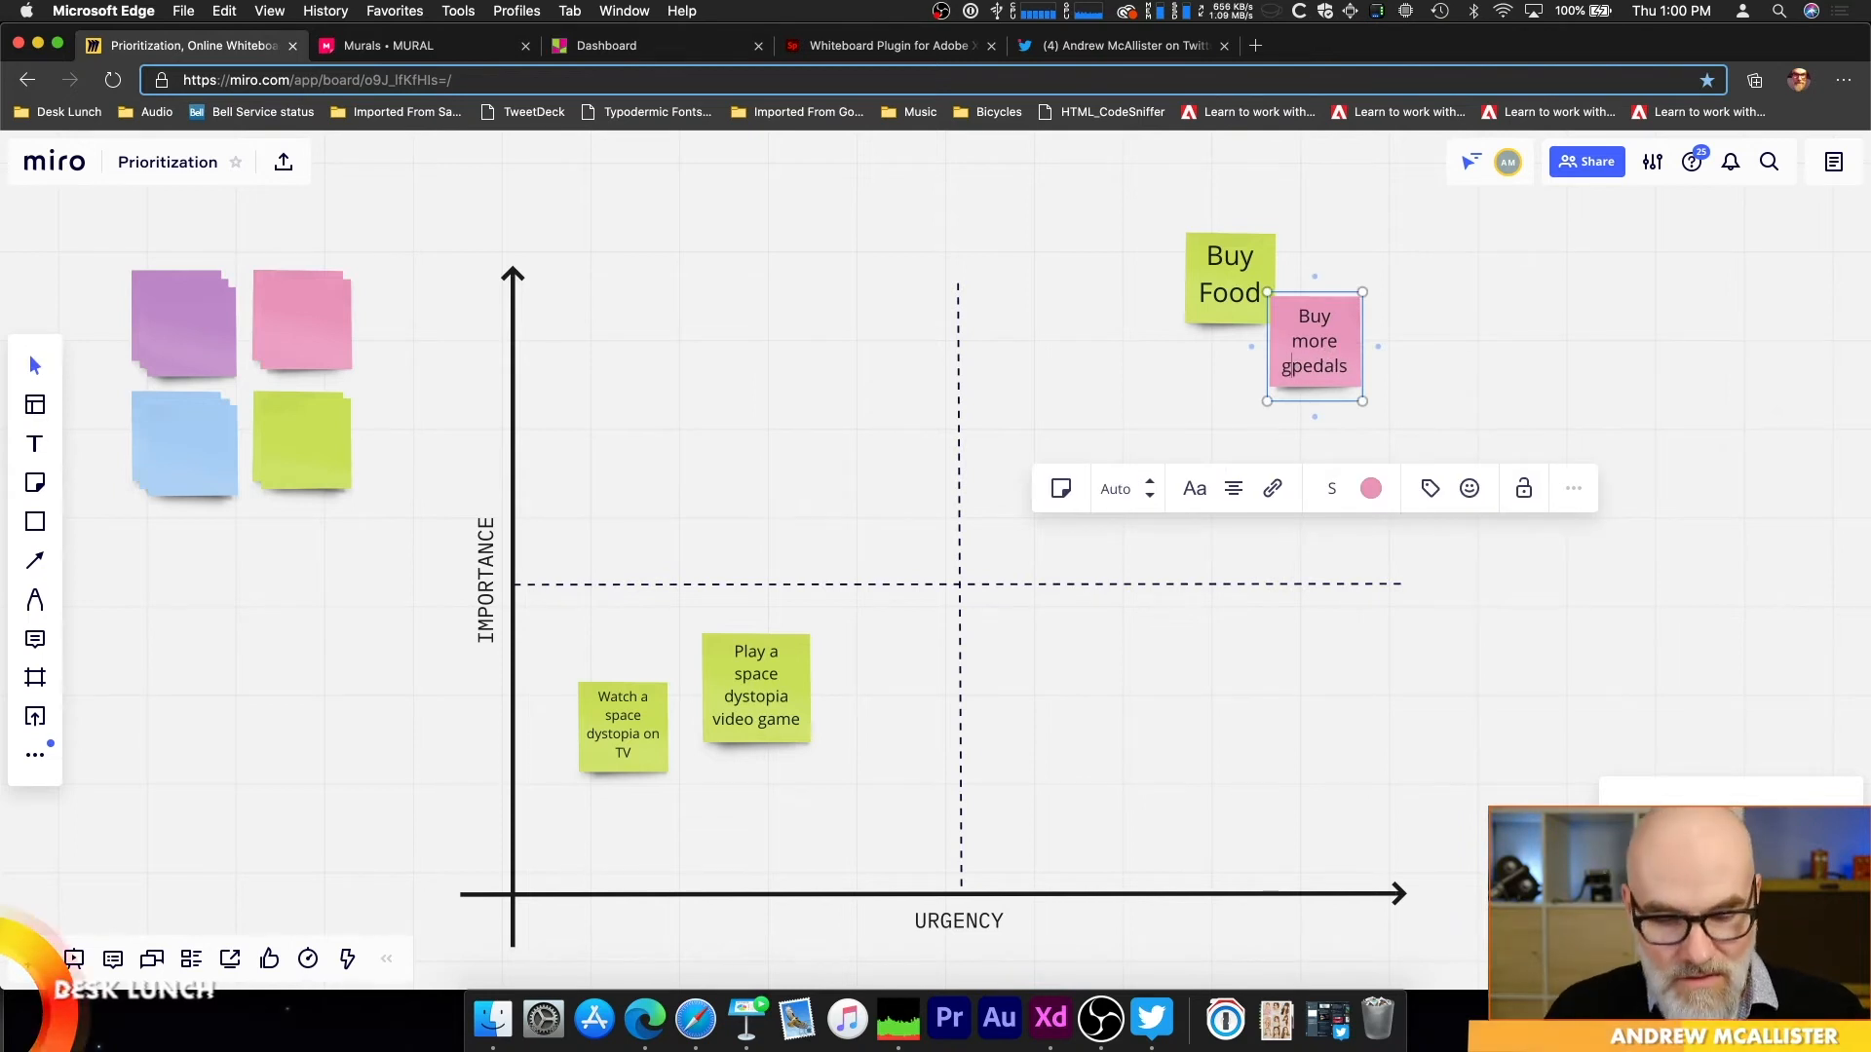
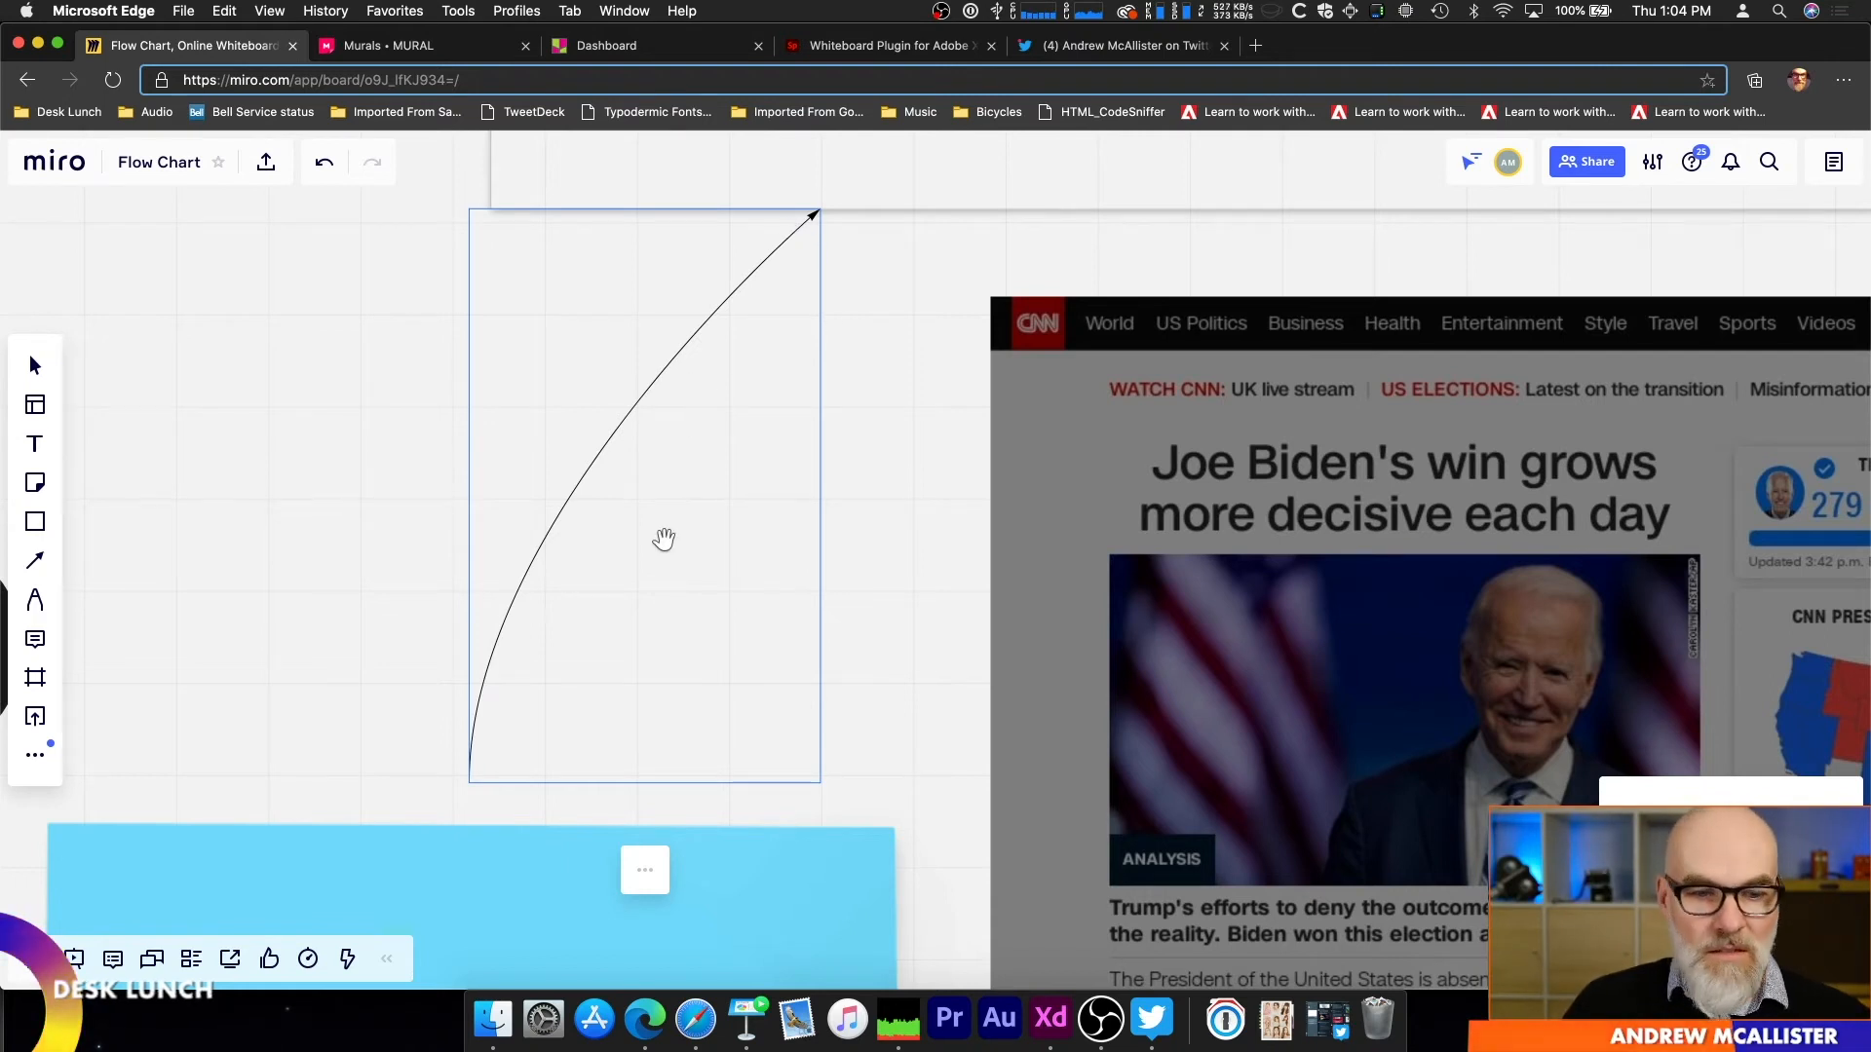
Step: Try adding an arrowhead to the start of the curved arrow above the blue note, removing it, and swapping the arrow's ends
{"action": "left_click", "coordinate": [645, 869]}
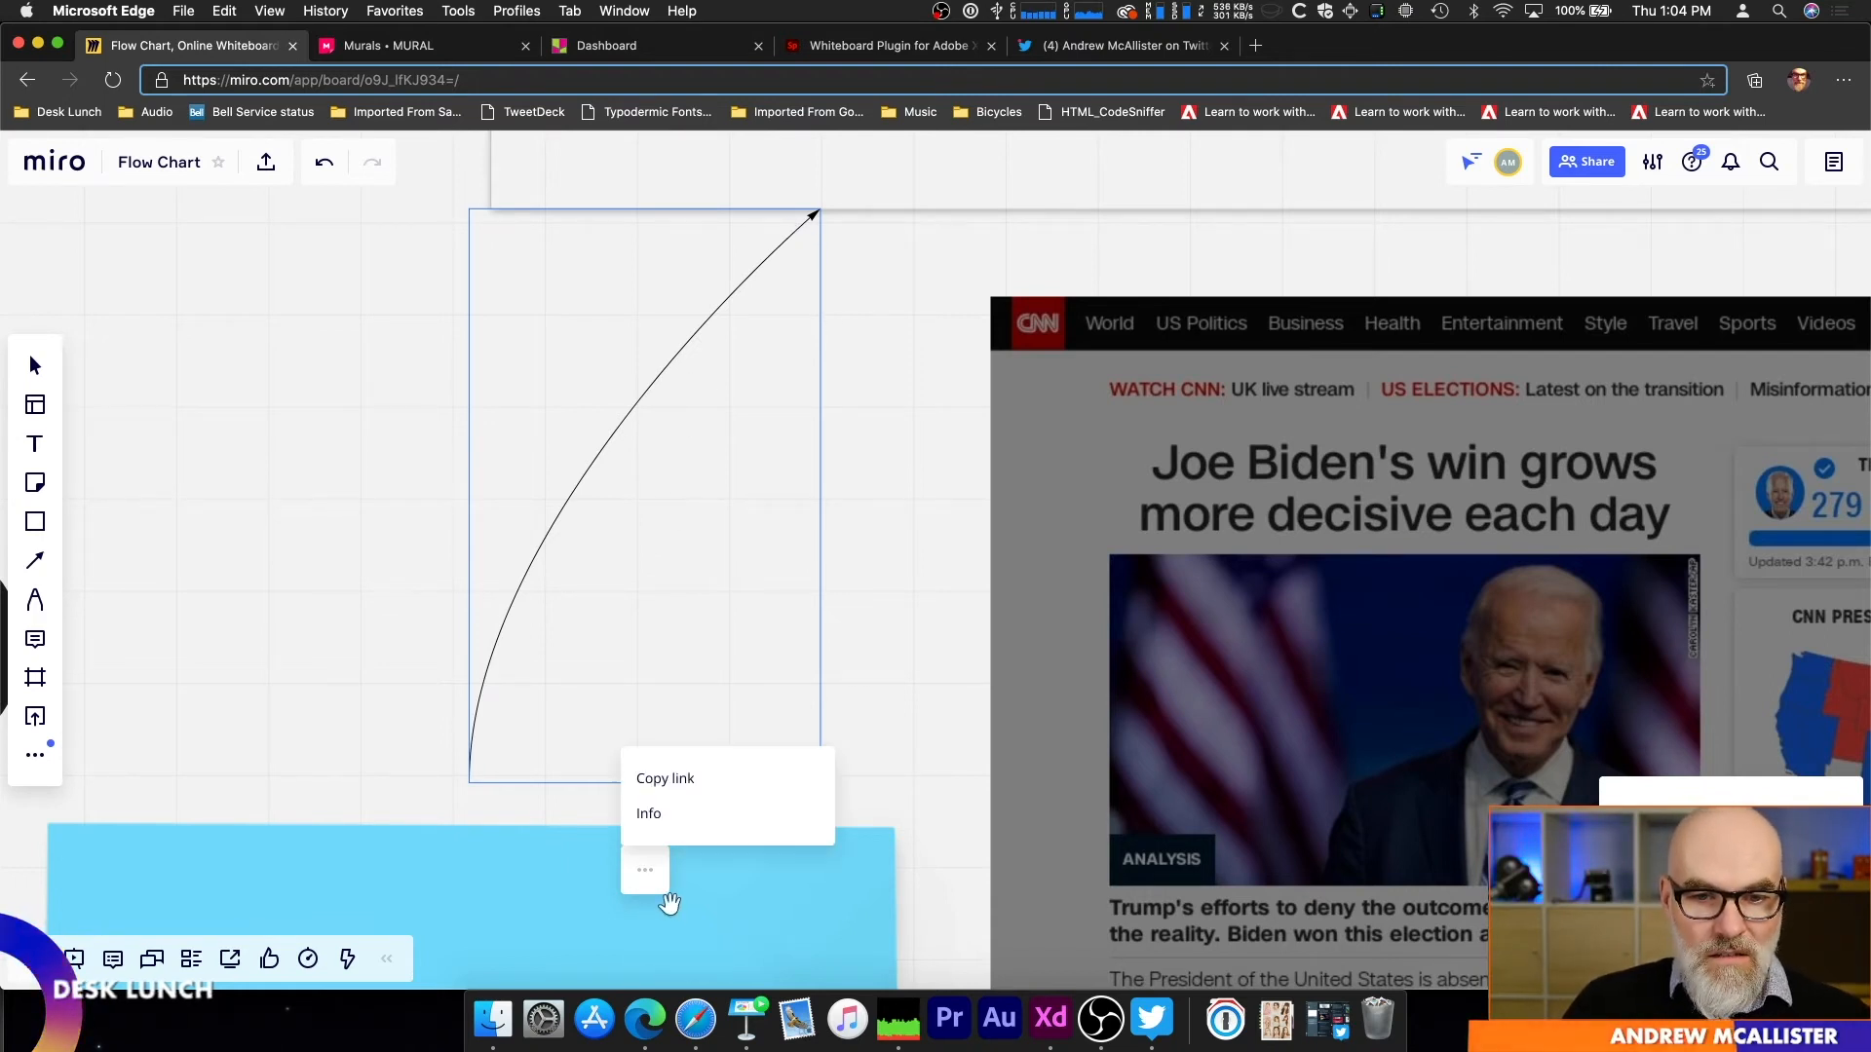
{"action": "left_click", "coordinate": [526, 608]}
{"action": "left_click", "coordinate": [514, 599]}
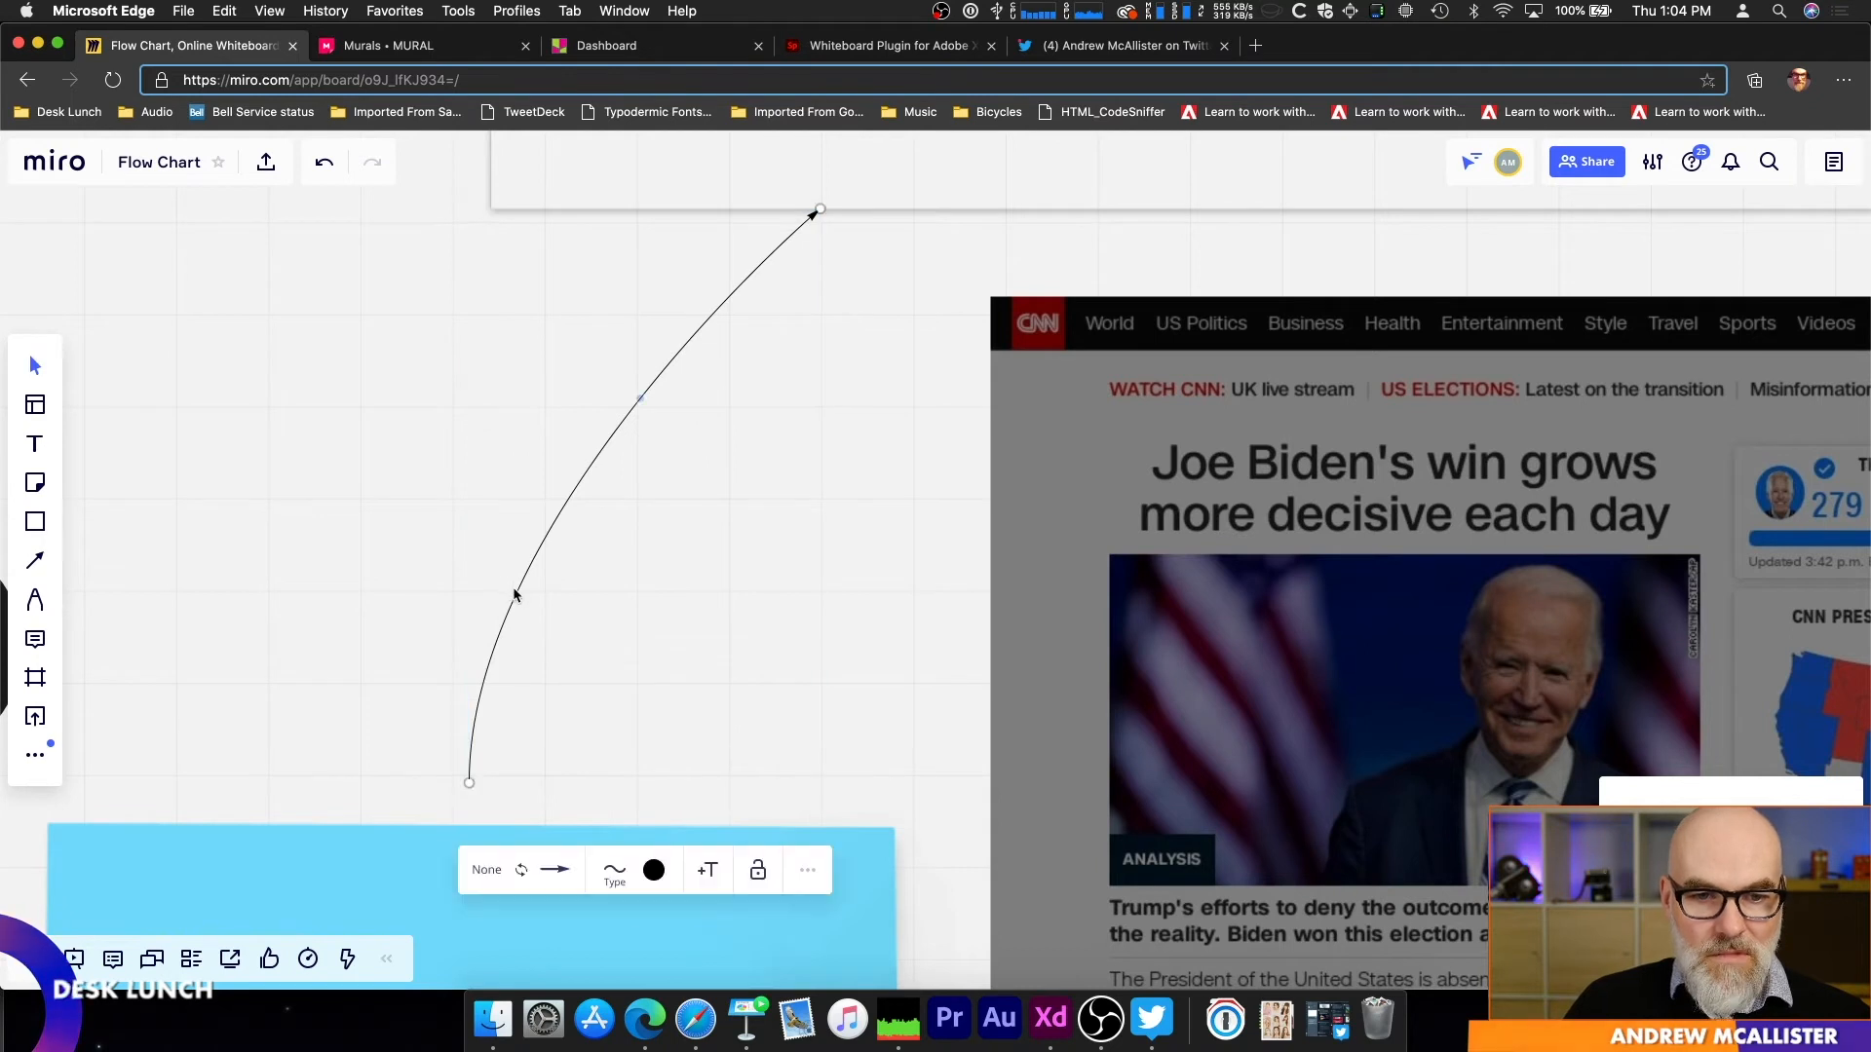
{"action": "left_click", "coordinate": [568, 876]}
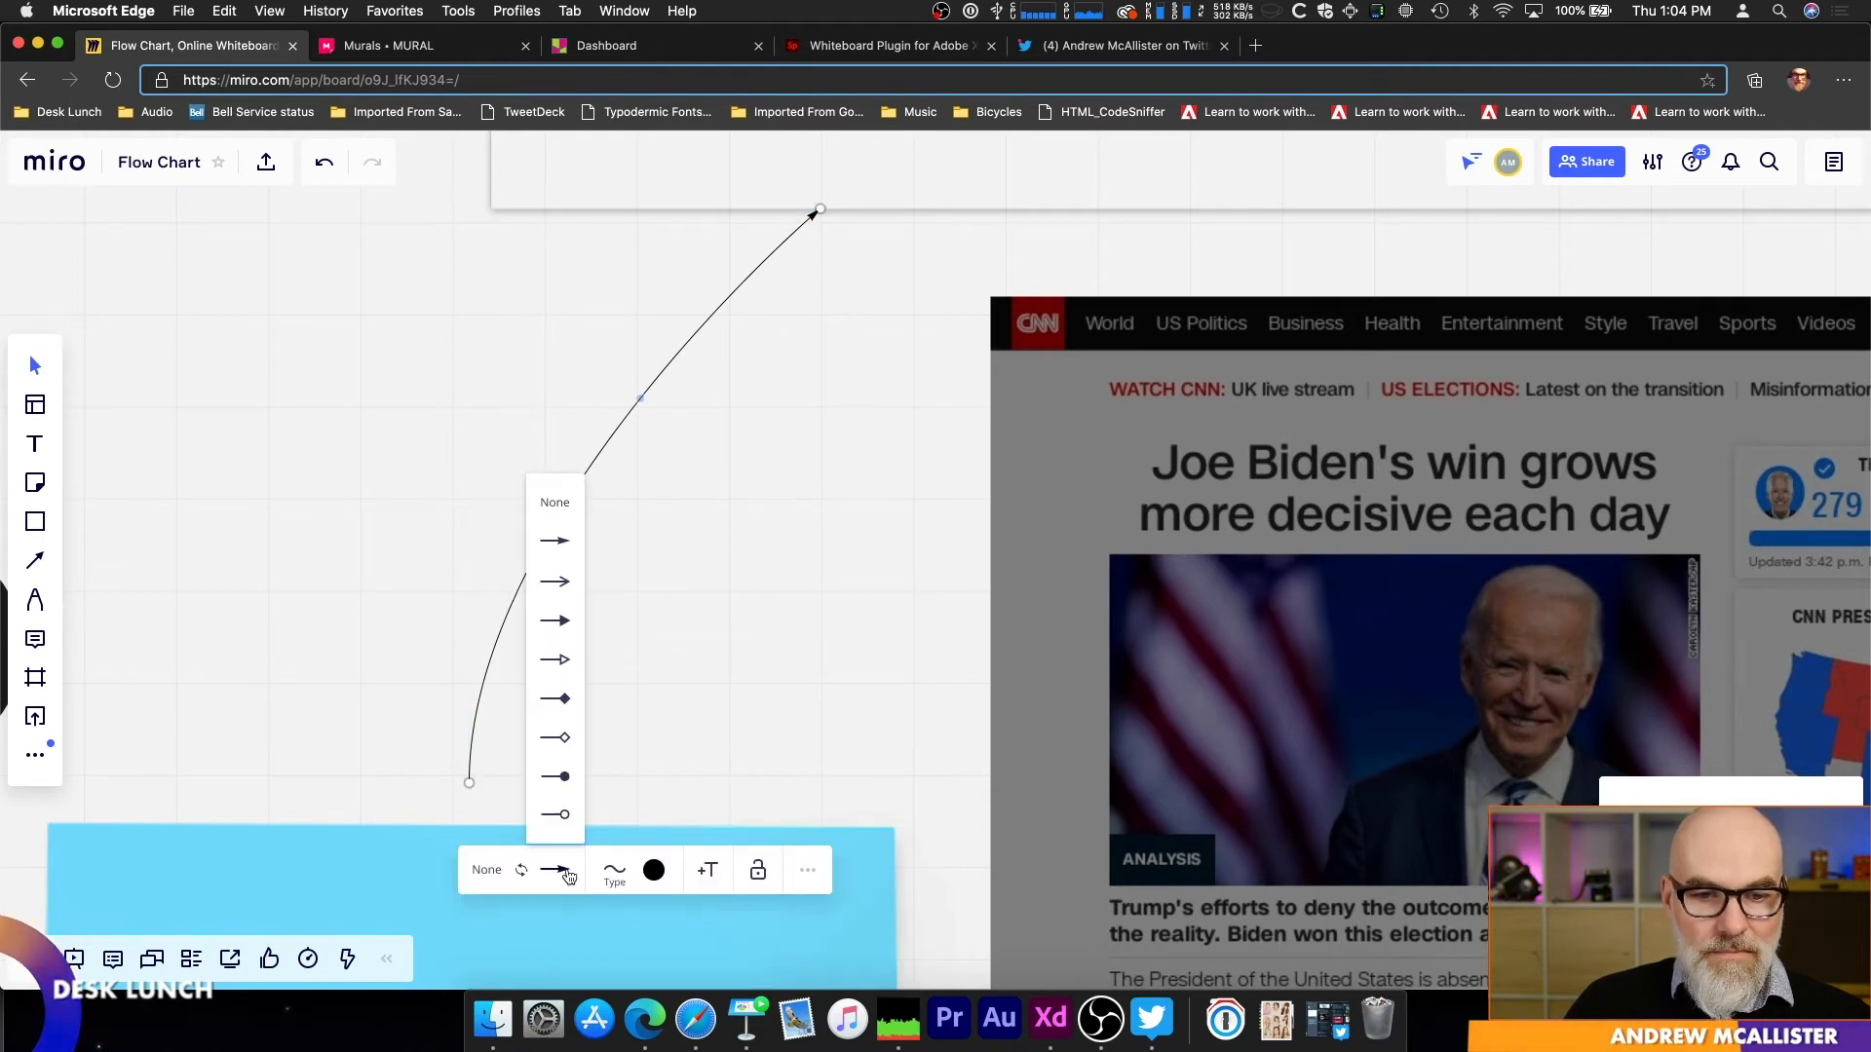
{"action": "left_click", "coordinate": [486, 870]}
{"action": "left_click", "coordinate": [502, 580]}
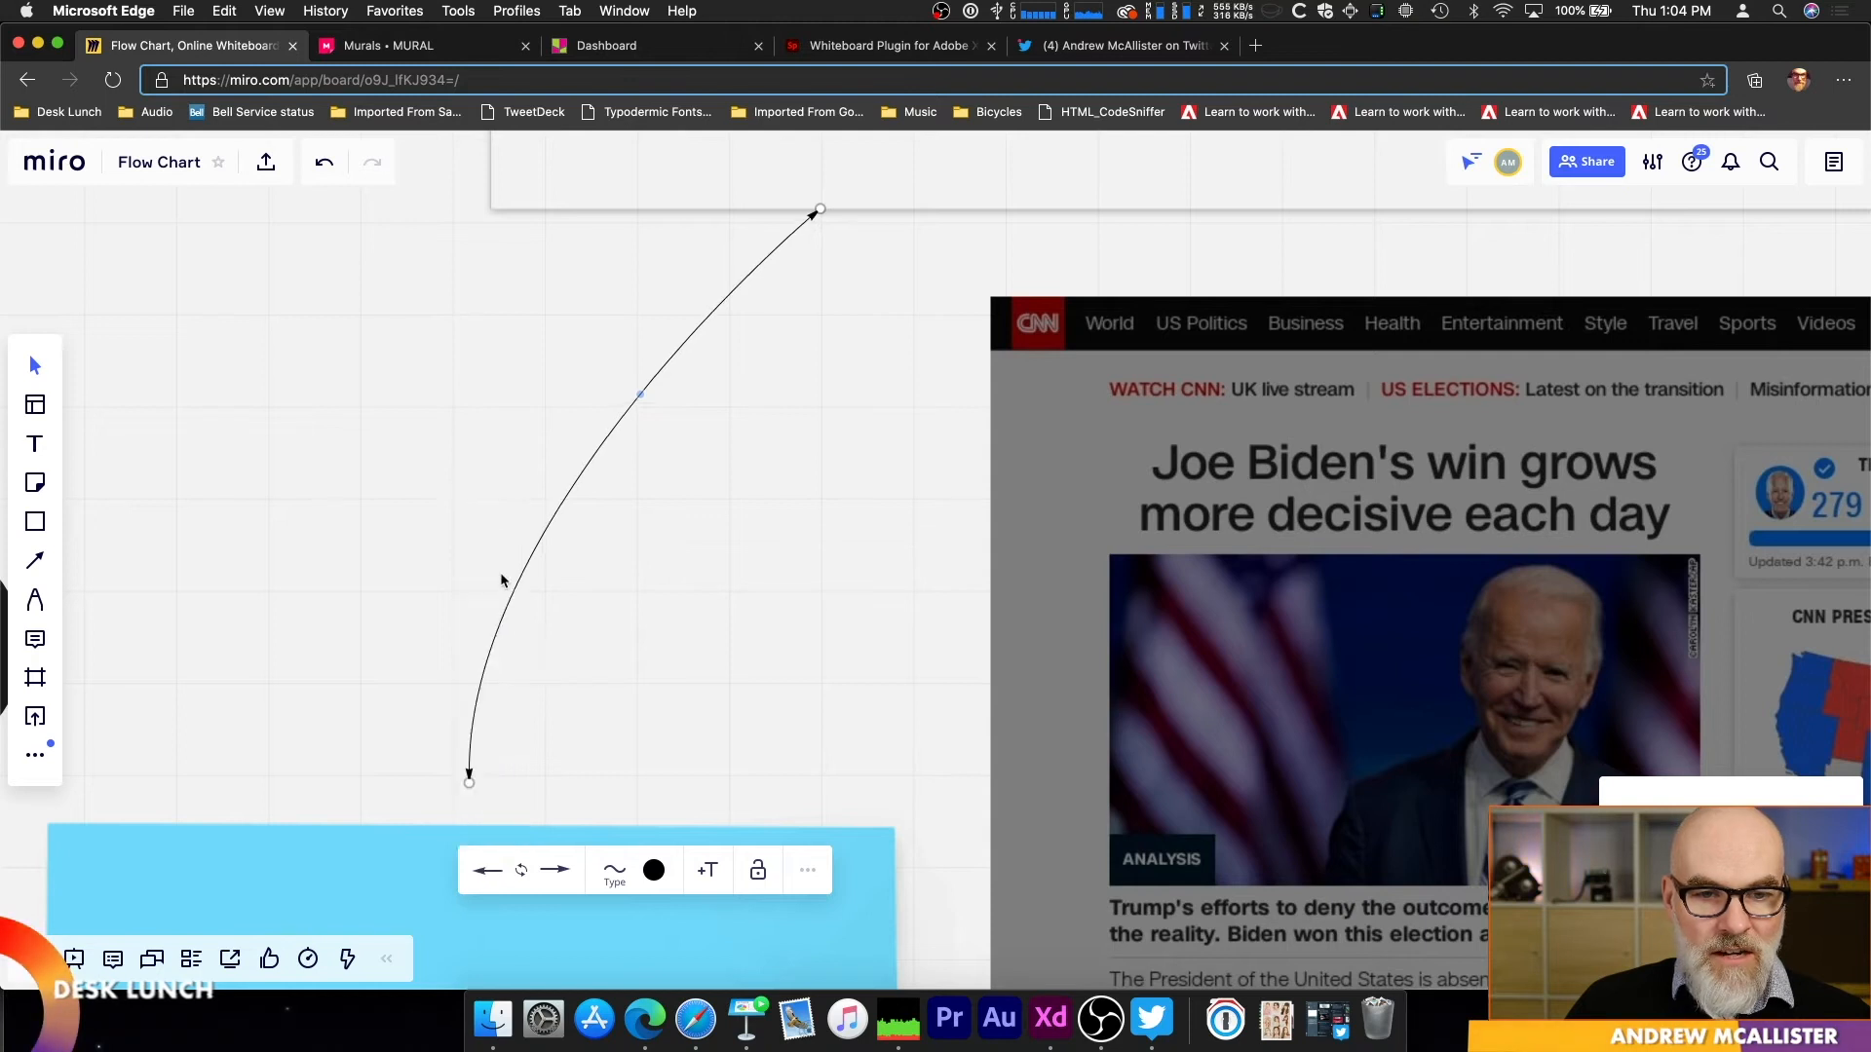
{"action": "left_click", "coordinate": [499, 875]}
{"action": "left_click", "coordinate": [487, 496]}
{"action": "left_click", "coordinate": [522, 870]}
{"action": "left_click", "coordinate": [522, 872]}
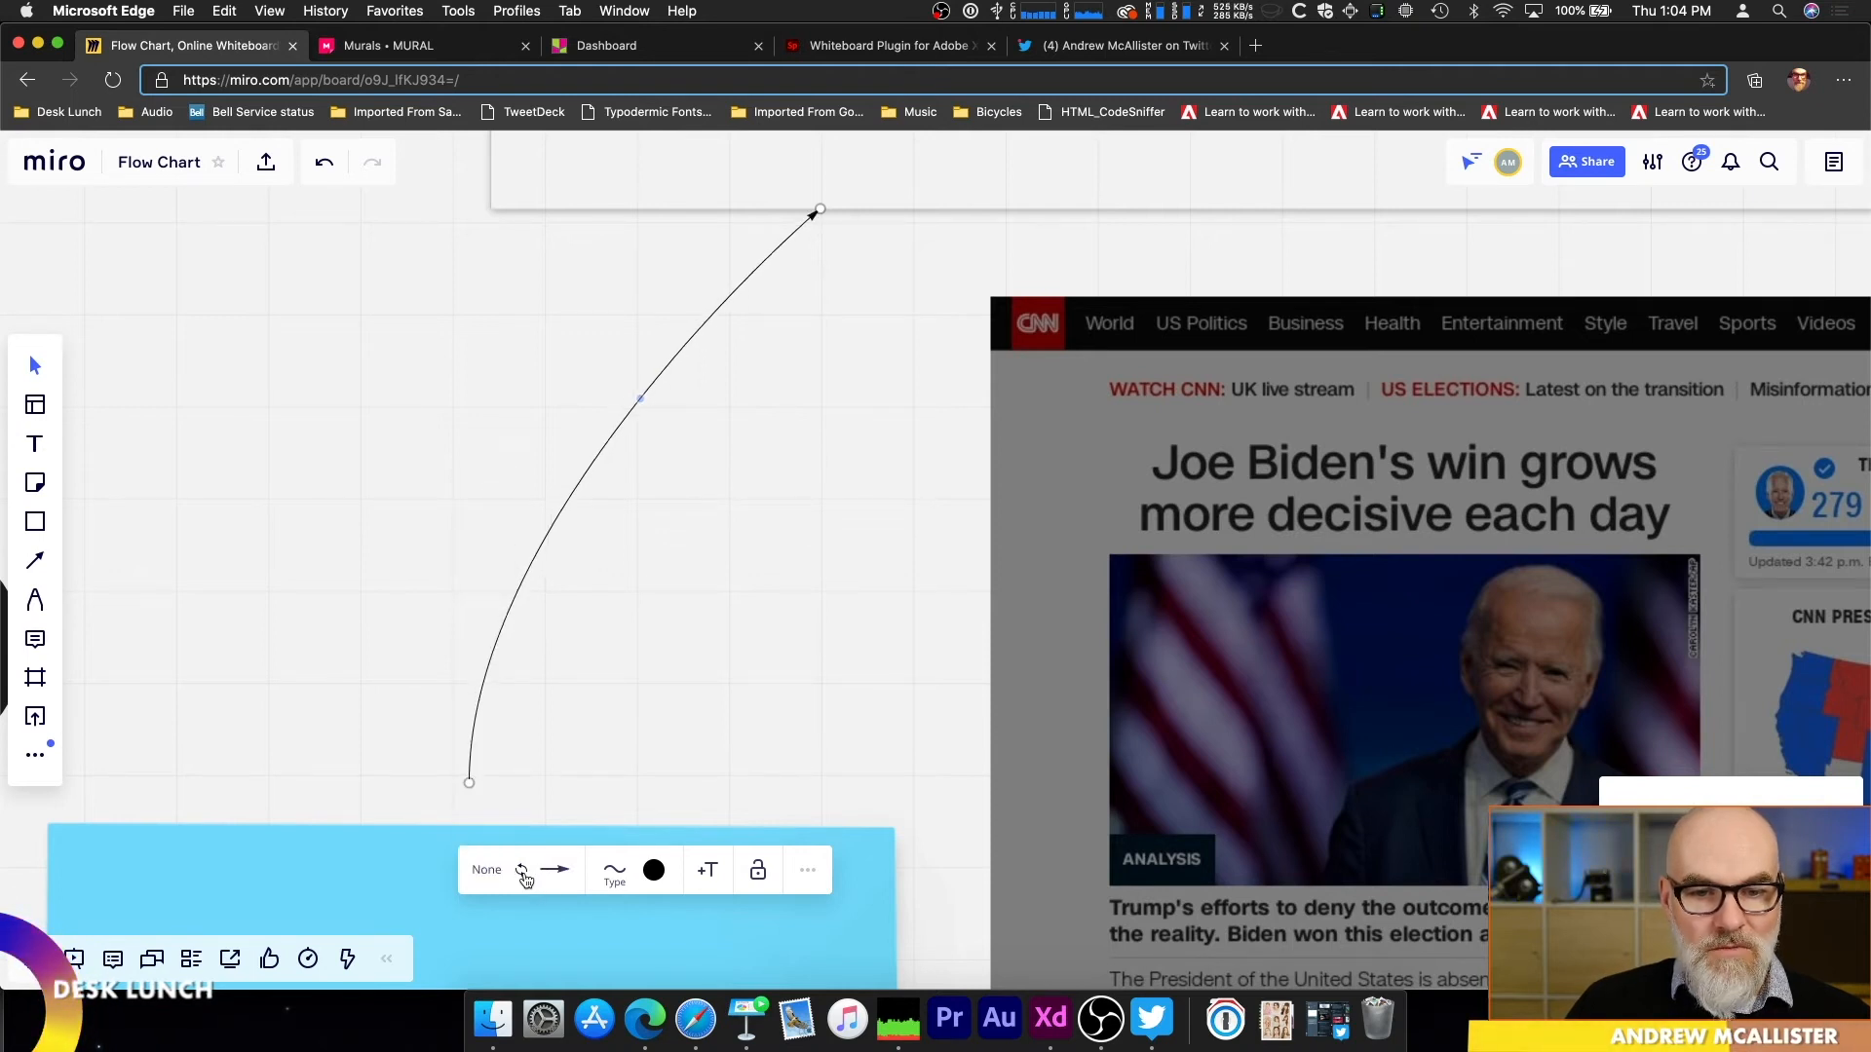
Step: Colour the arrow above the blue note blue, keeping its curved line type
{"action": "left_click", "coordinate": [614, 872]}
{"action": "left_click", "coordinate": [611, 775]}
{"action": "left_click", "coordinate": [669, 771]}
{"action": "left_click", "coordinate": [654, 870]}
{"action": "left_click", "coordinate": [636, 777]}
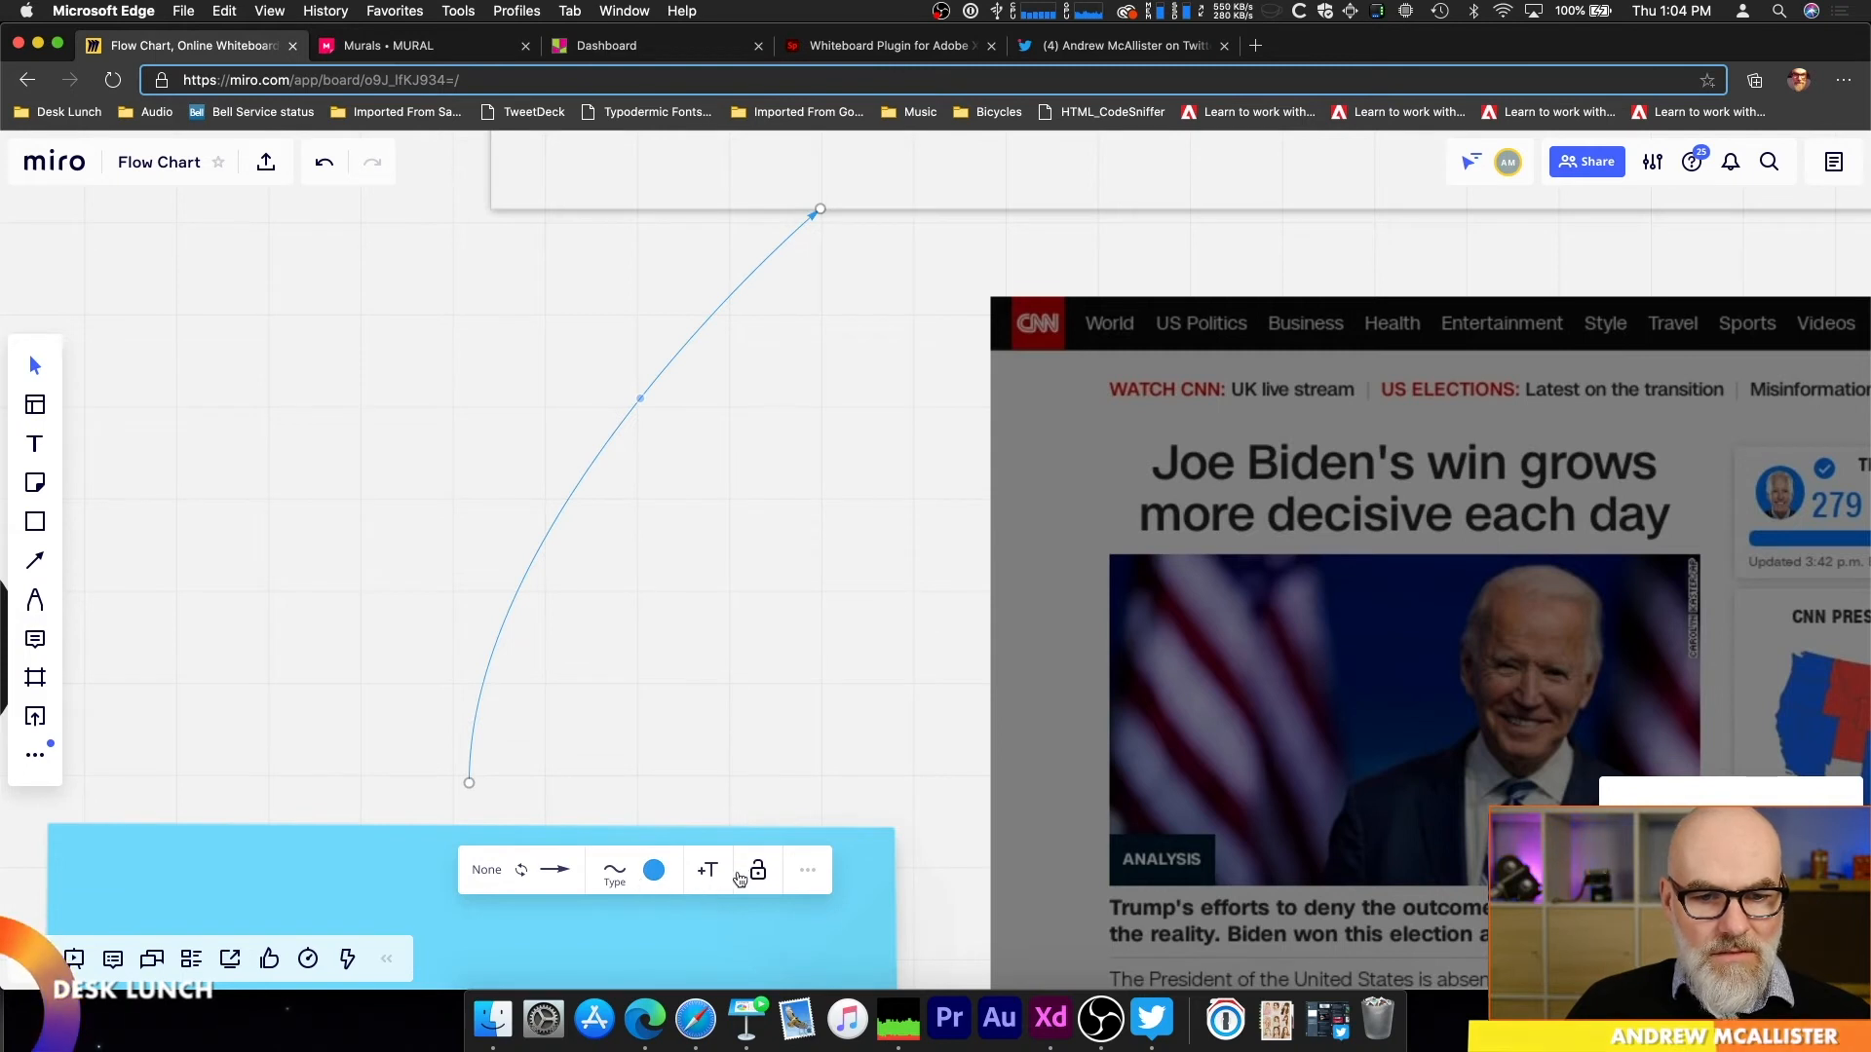
{"action": "left_click", "coordinate": [808, 871]}
{"action": "left_click", "coordinate": [814, 873]}
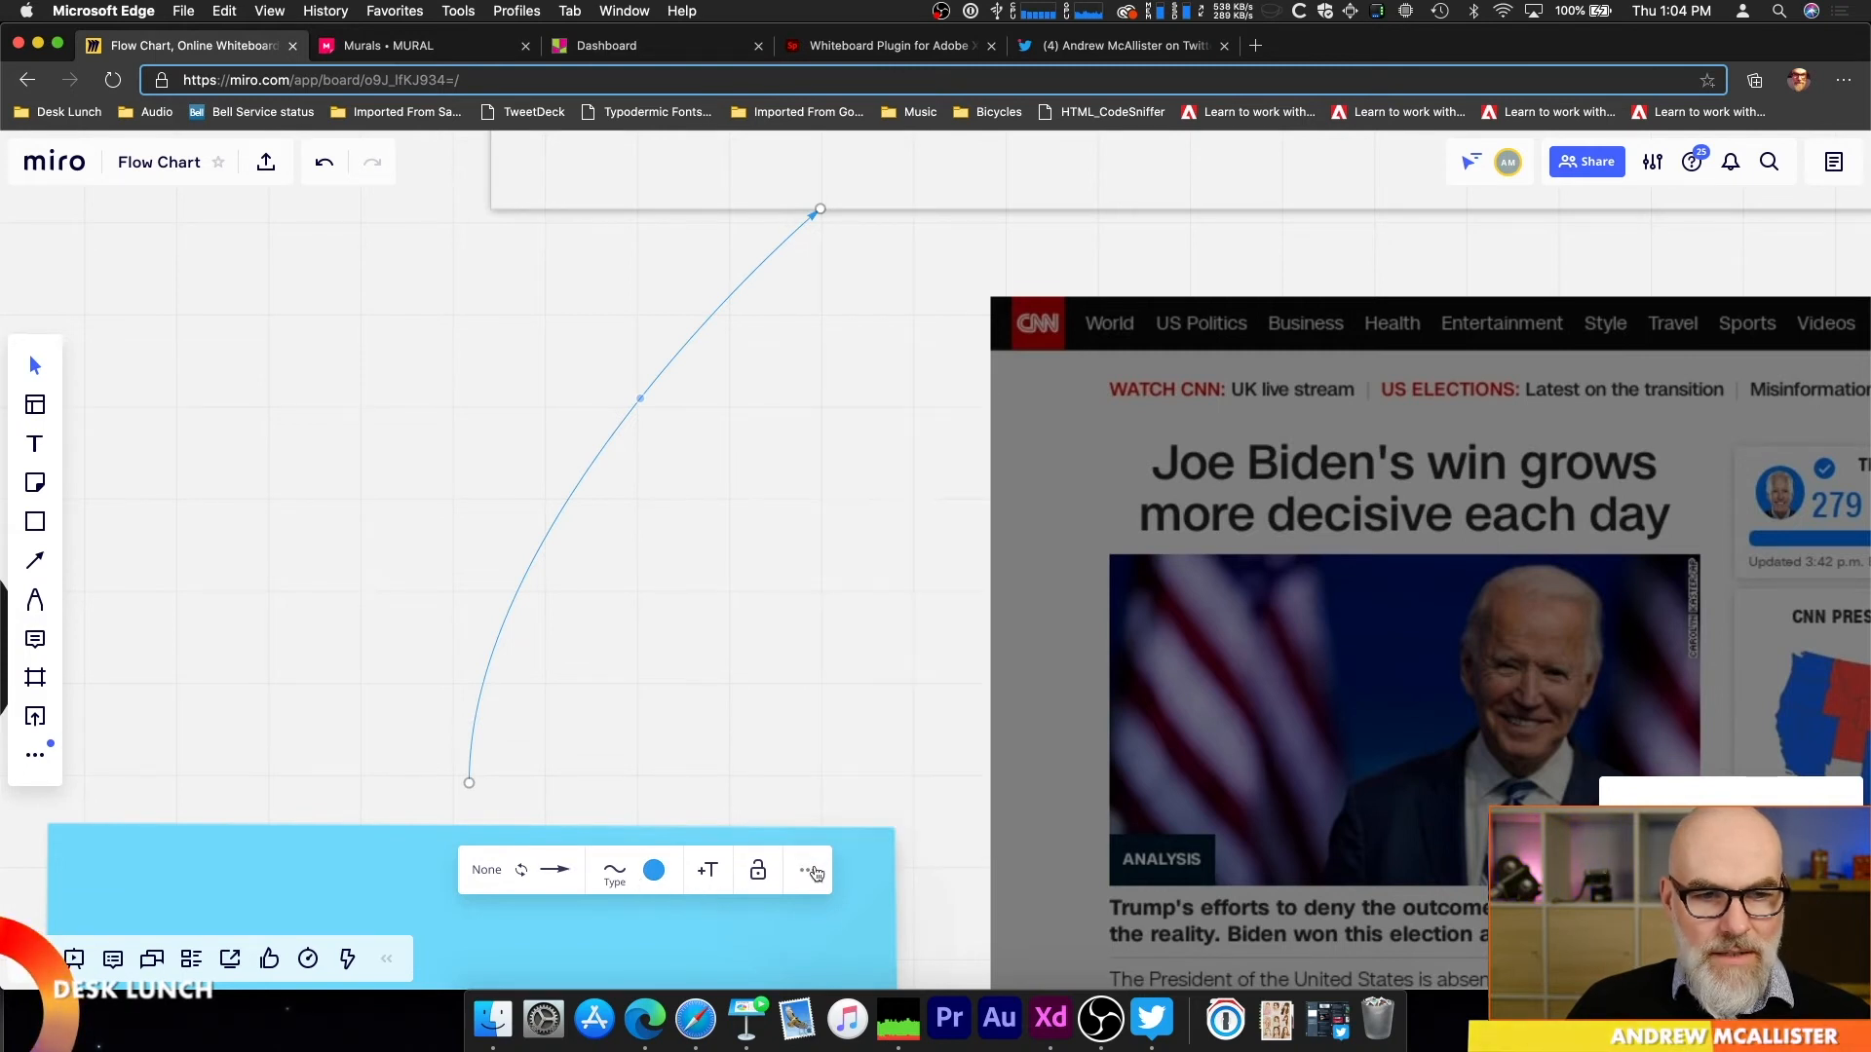
Step: Look over the Flow Chart board with its pedals frame, sticky notes, web page capture and pie chart
{"action": "scroll", "coordinate": [164, 643], "scroll_direction": "down", "scroll_amount": 5}
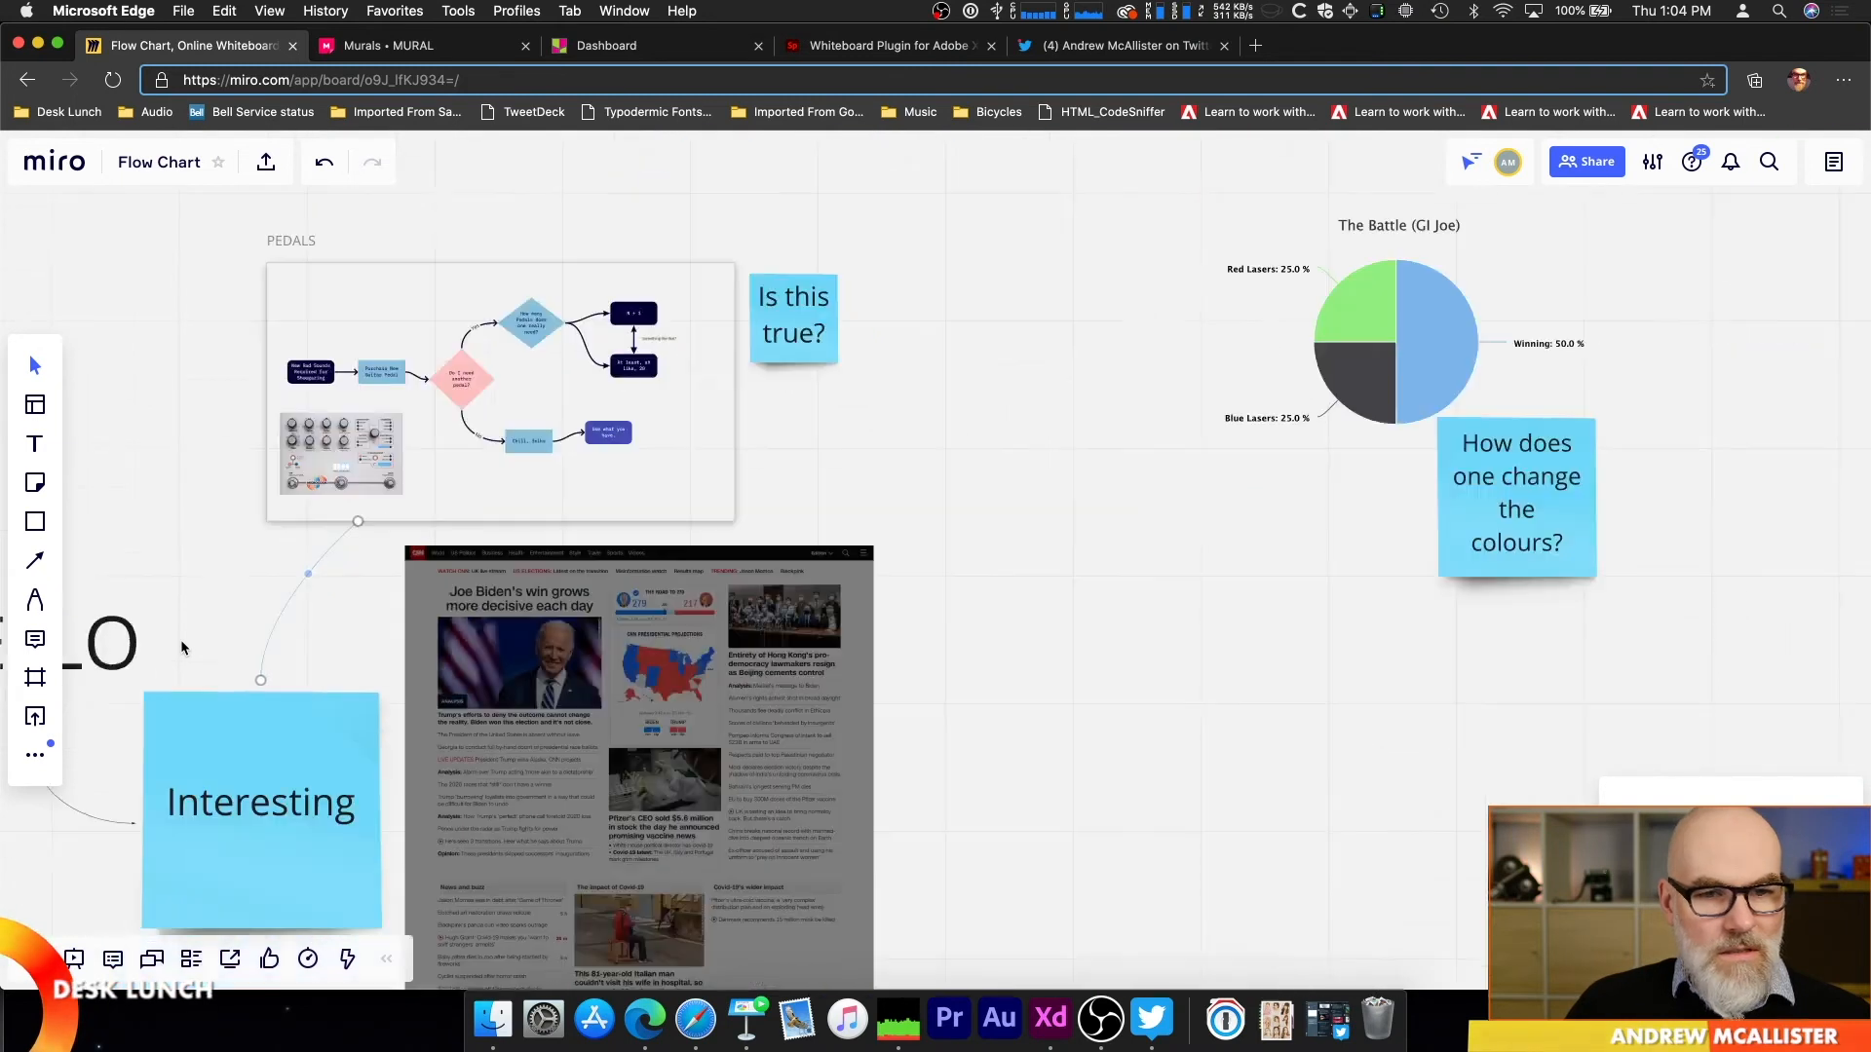
{"action": "left_click_drag", "start_coordinate": [877, 547], "coordinate": [1145, 531]}
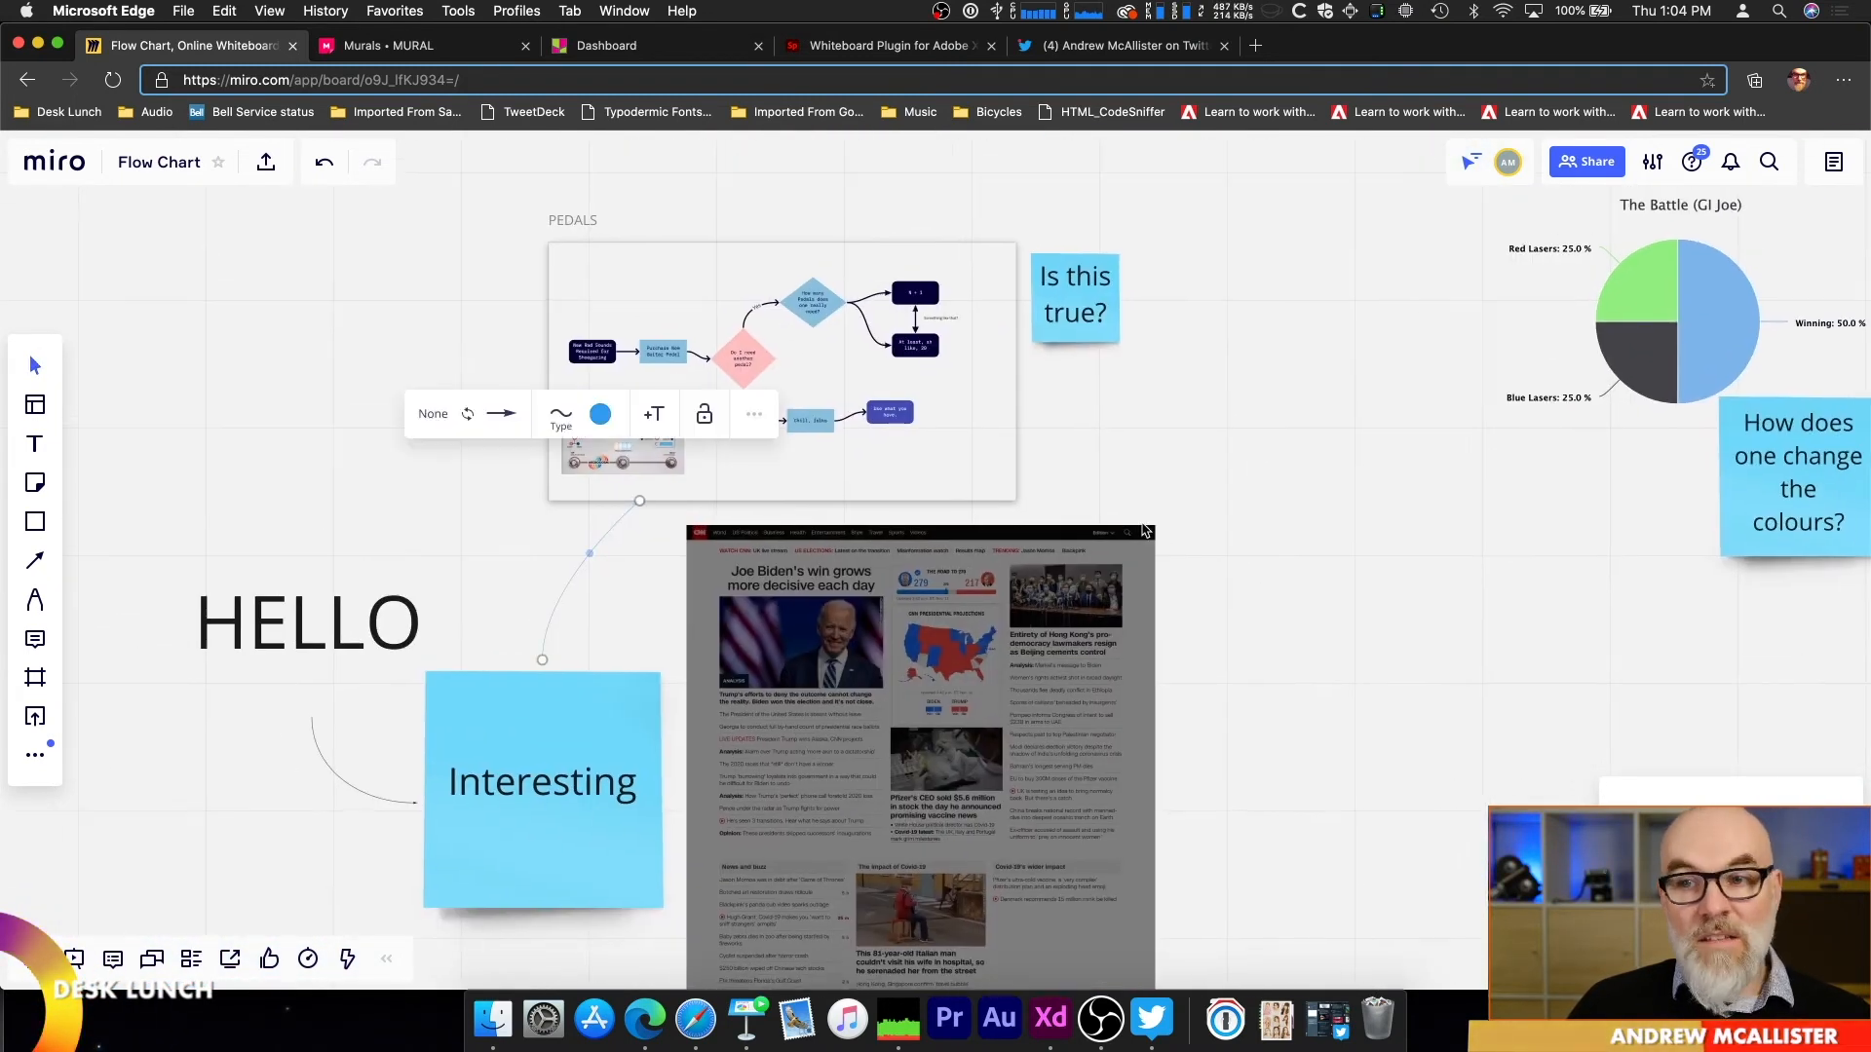
{"action": "left_click", "coordinate": [1179, 417]}
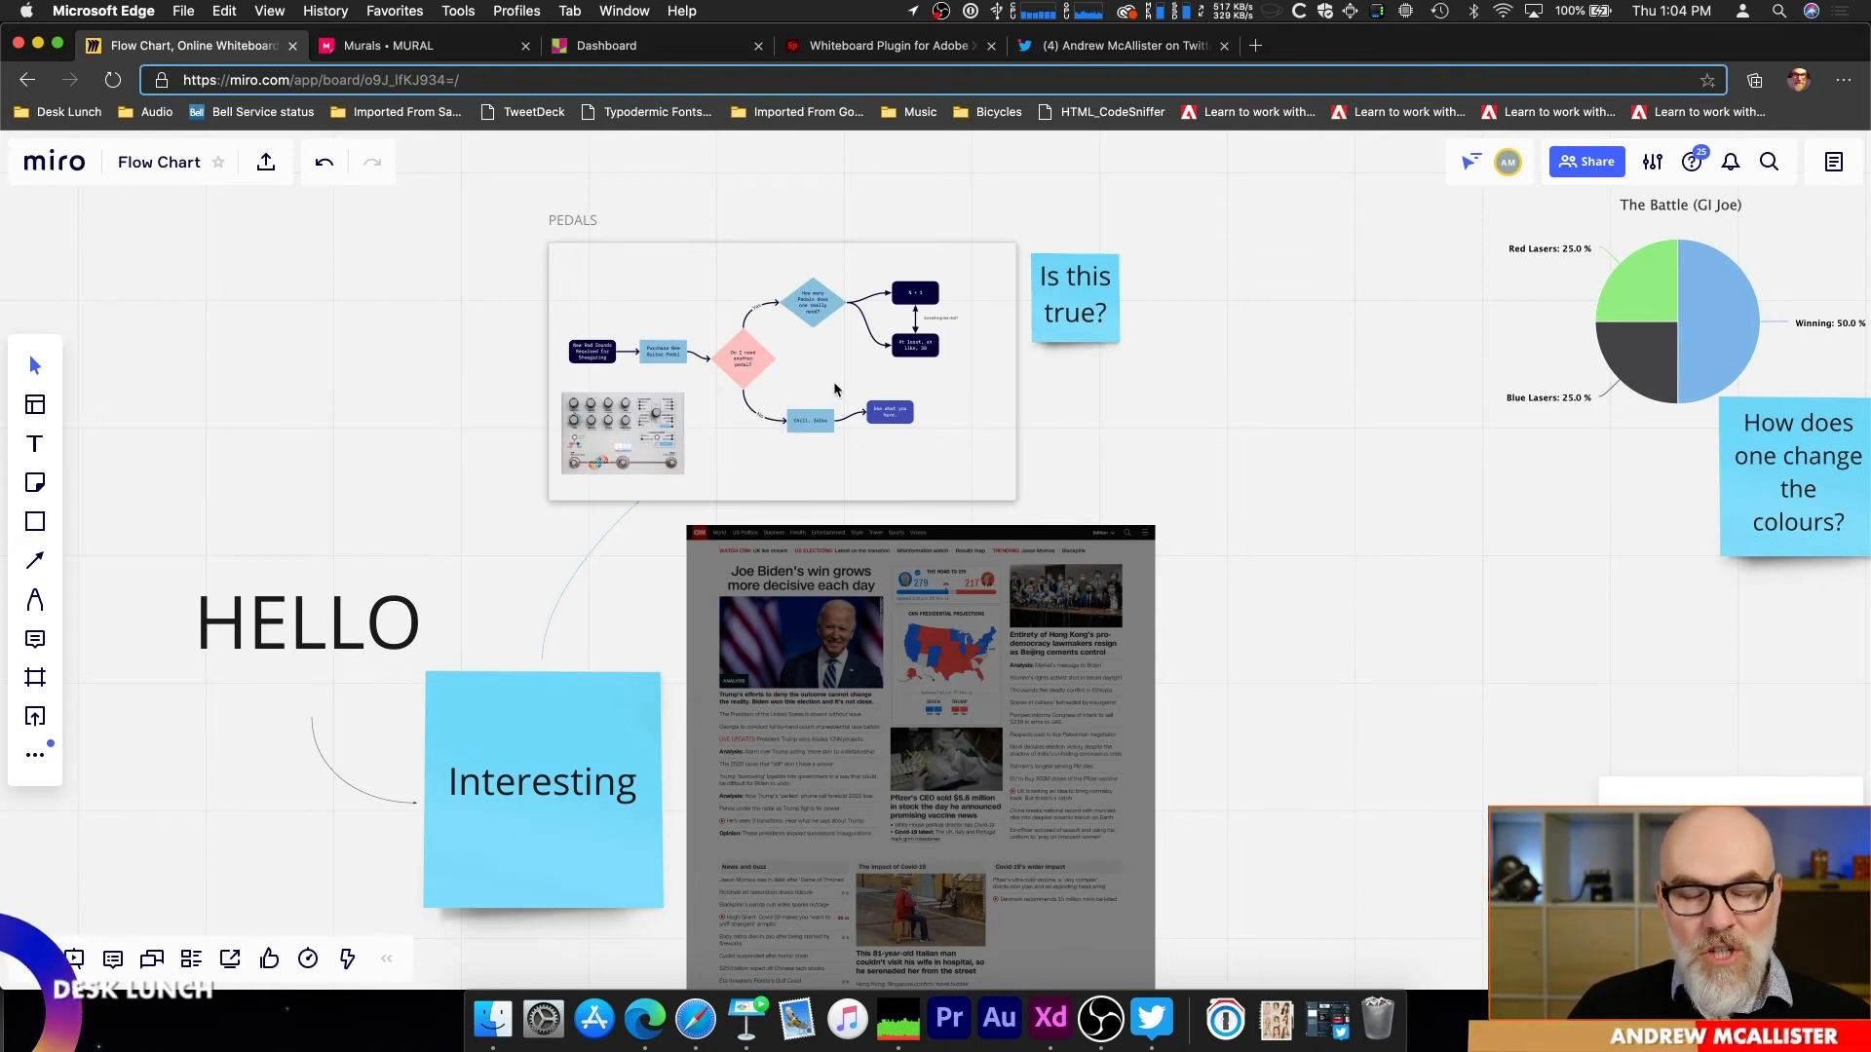
{"action": "left_click", "coordinate": [599, 688]}
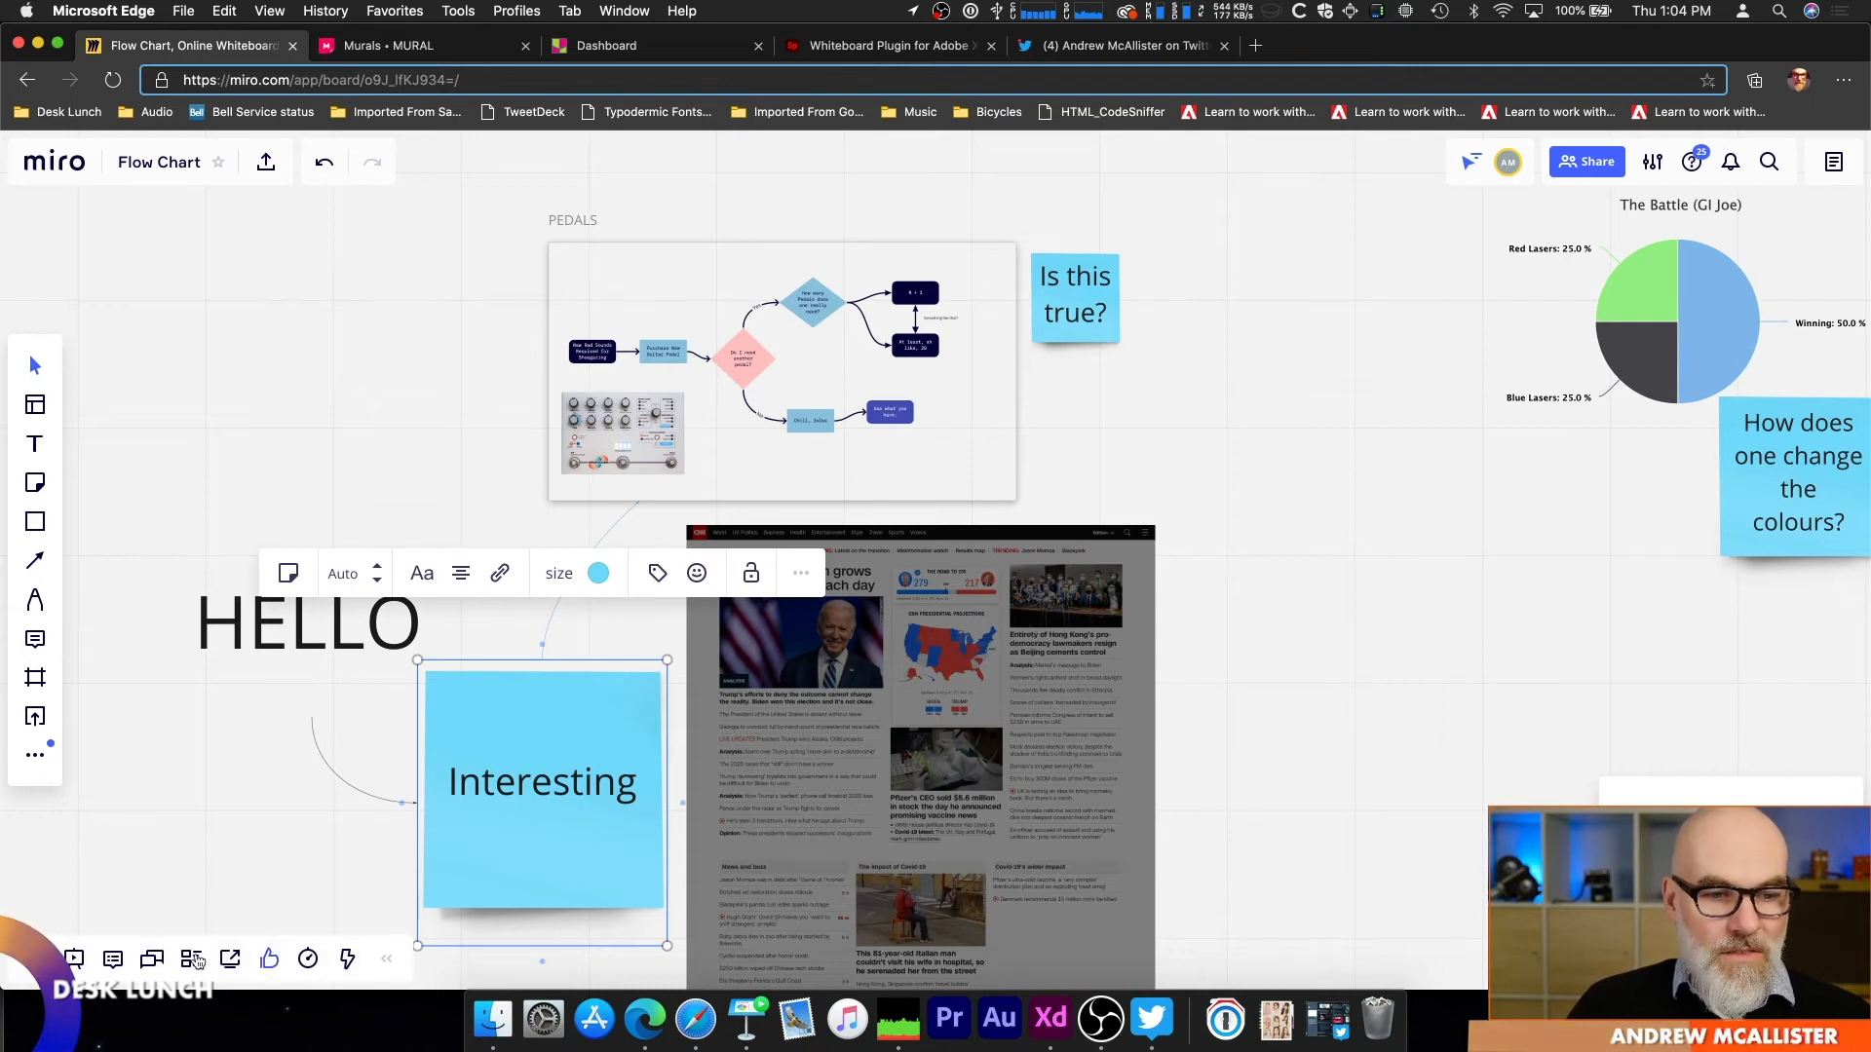
{"action": "left_click", "coordinate": [125, 665]}
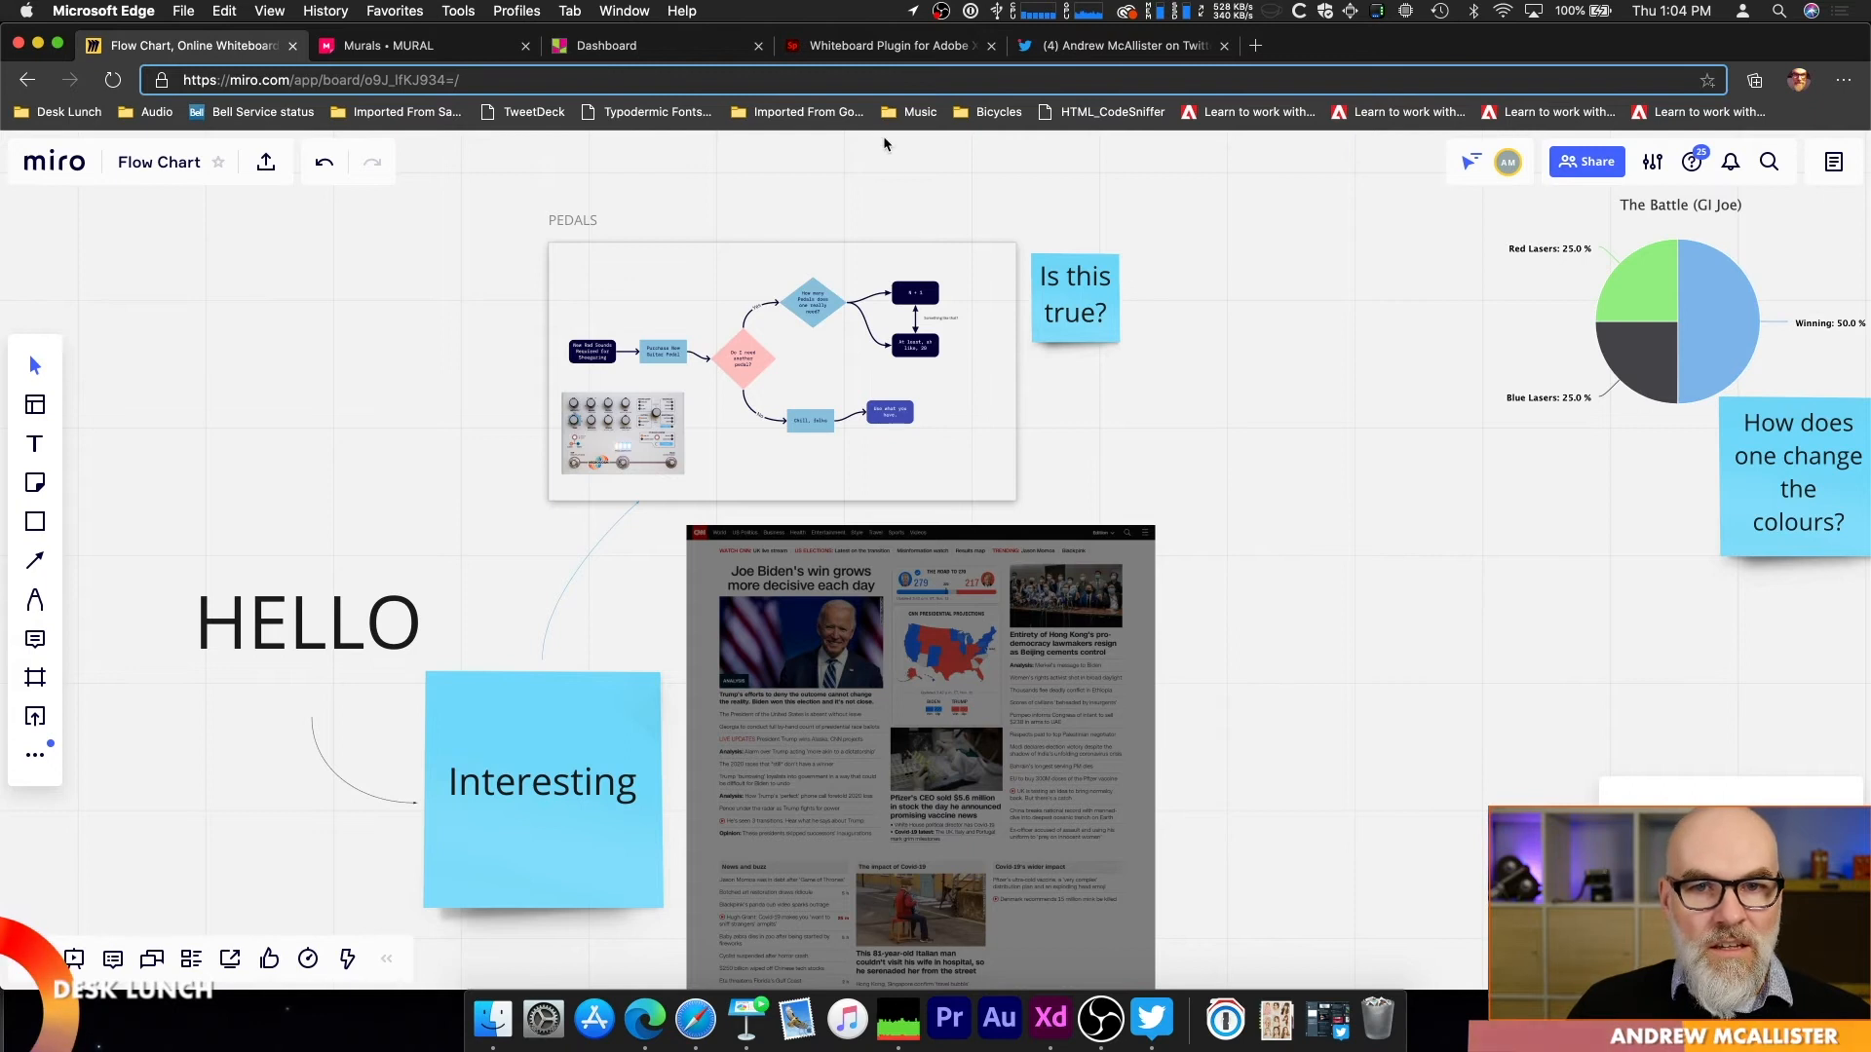
Step: Leave the Flow Chart board and open the Adobe XD Integration board at its annotated artboards
{"action": "left_click", "coordinate": [68, 164]}
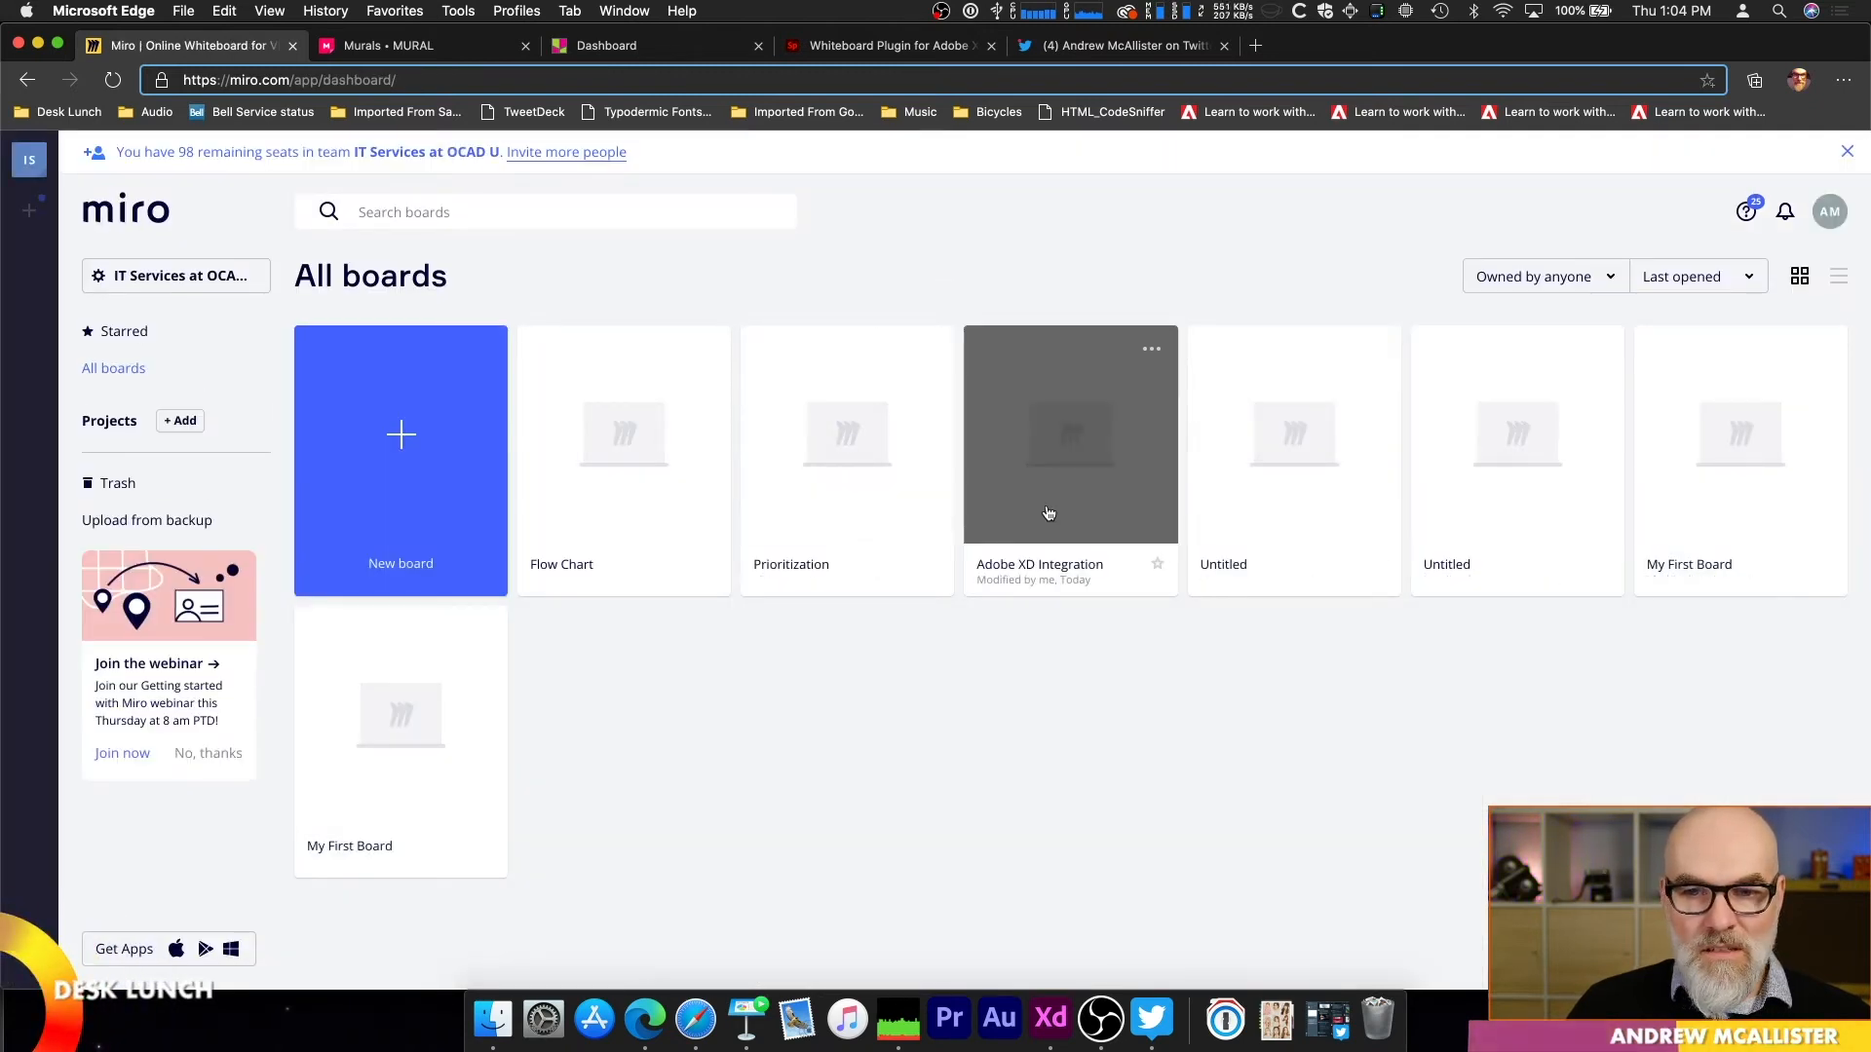
{"action": "left_click", "coordinate": [1155, 468]}
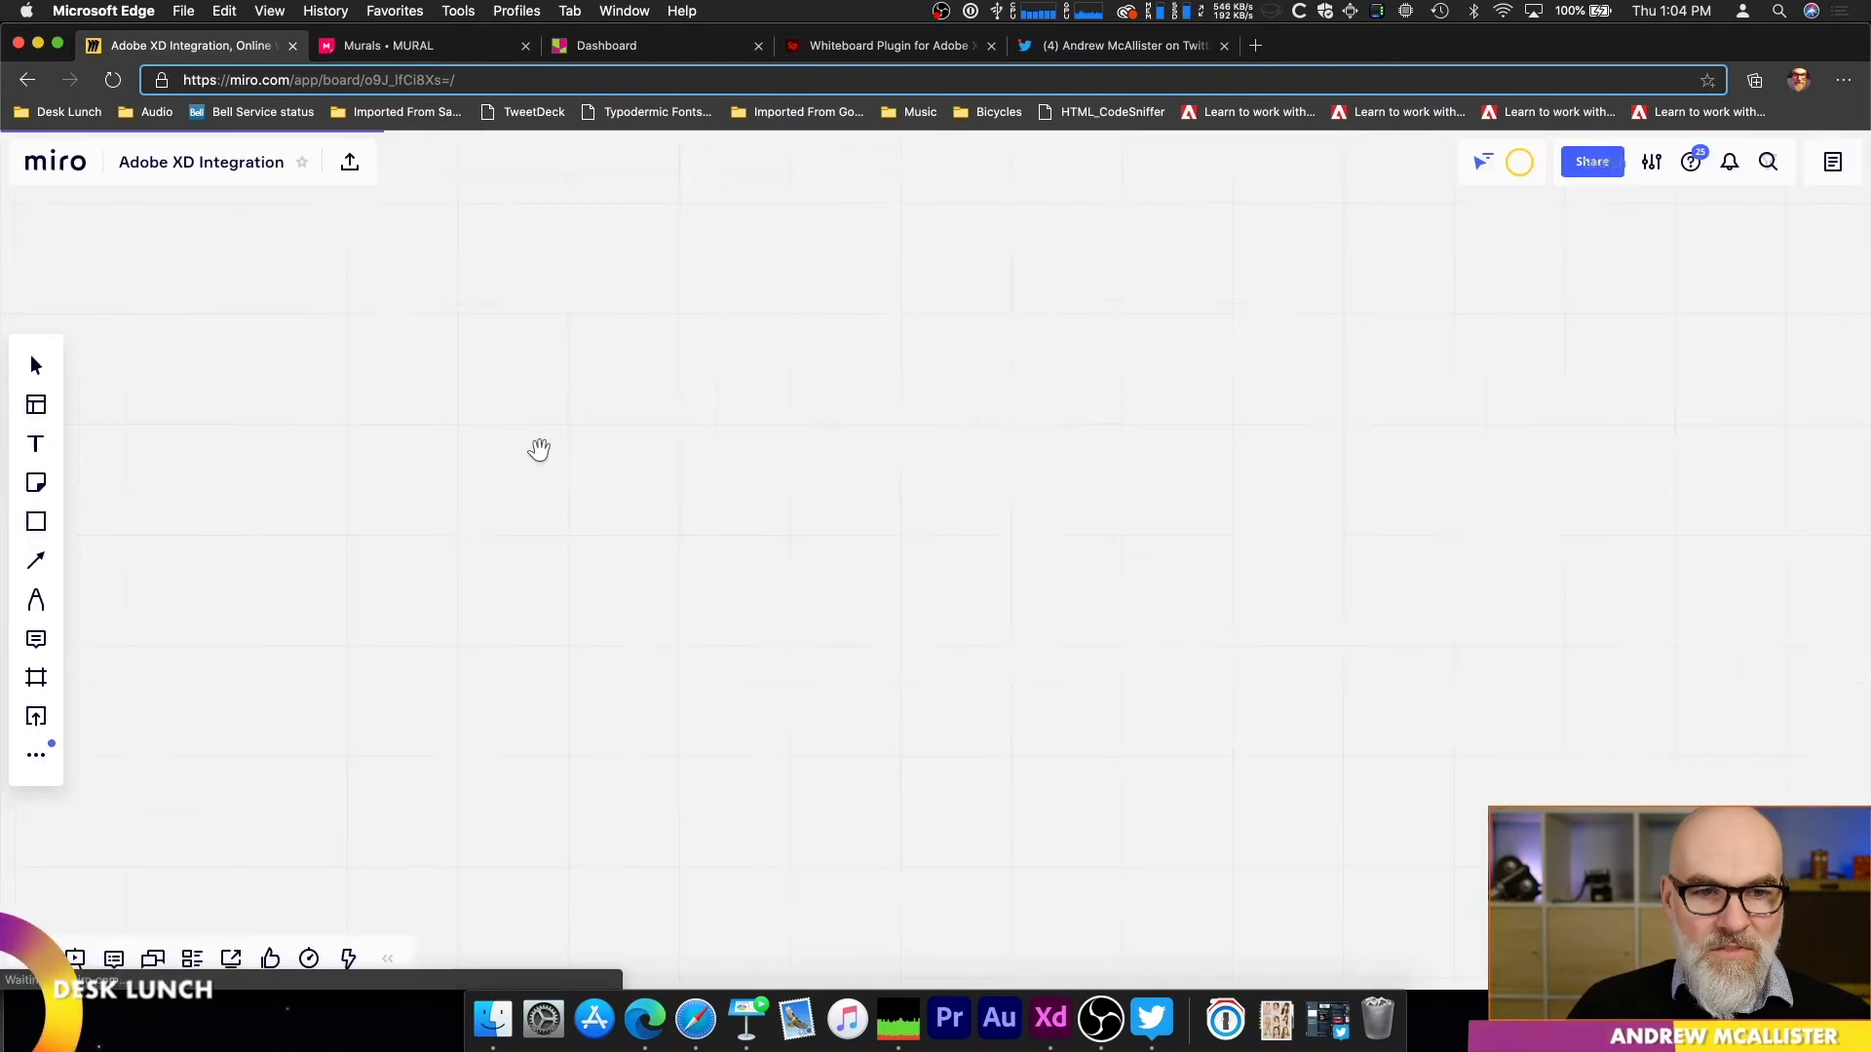
{"action": "scroll", "coordinate": [534, 475], "scroll_direction": "left", "scroll_amount": 3}
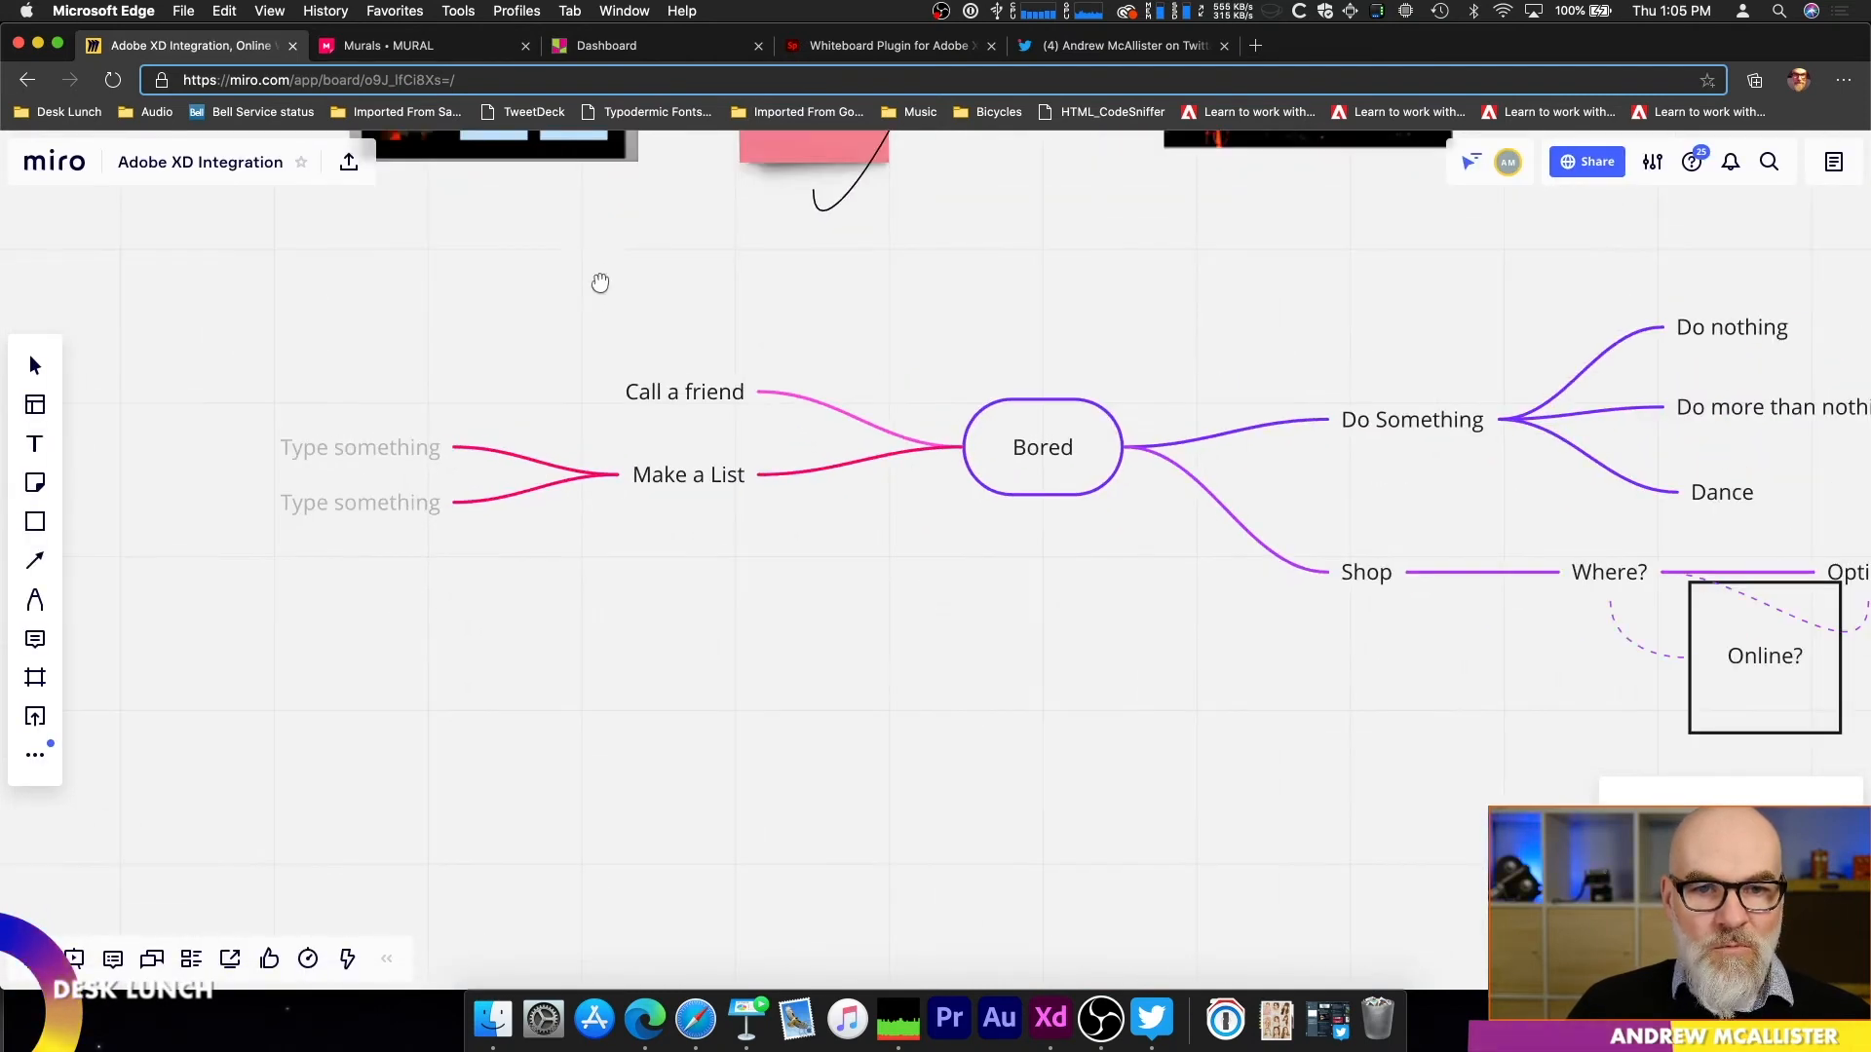
{"action": "scroll", "coordinate": [605, 259], "scroll_direction": "up", "scroll_amount": 10}
Step: Download the "iPhone 6/7/8 – 3" profile artboard as an image, inspect it enlarged in Preview, and close it
{"action": "left_click", "coordinate": [607, 605]}
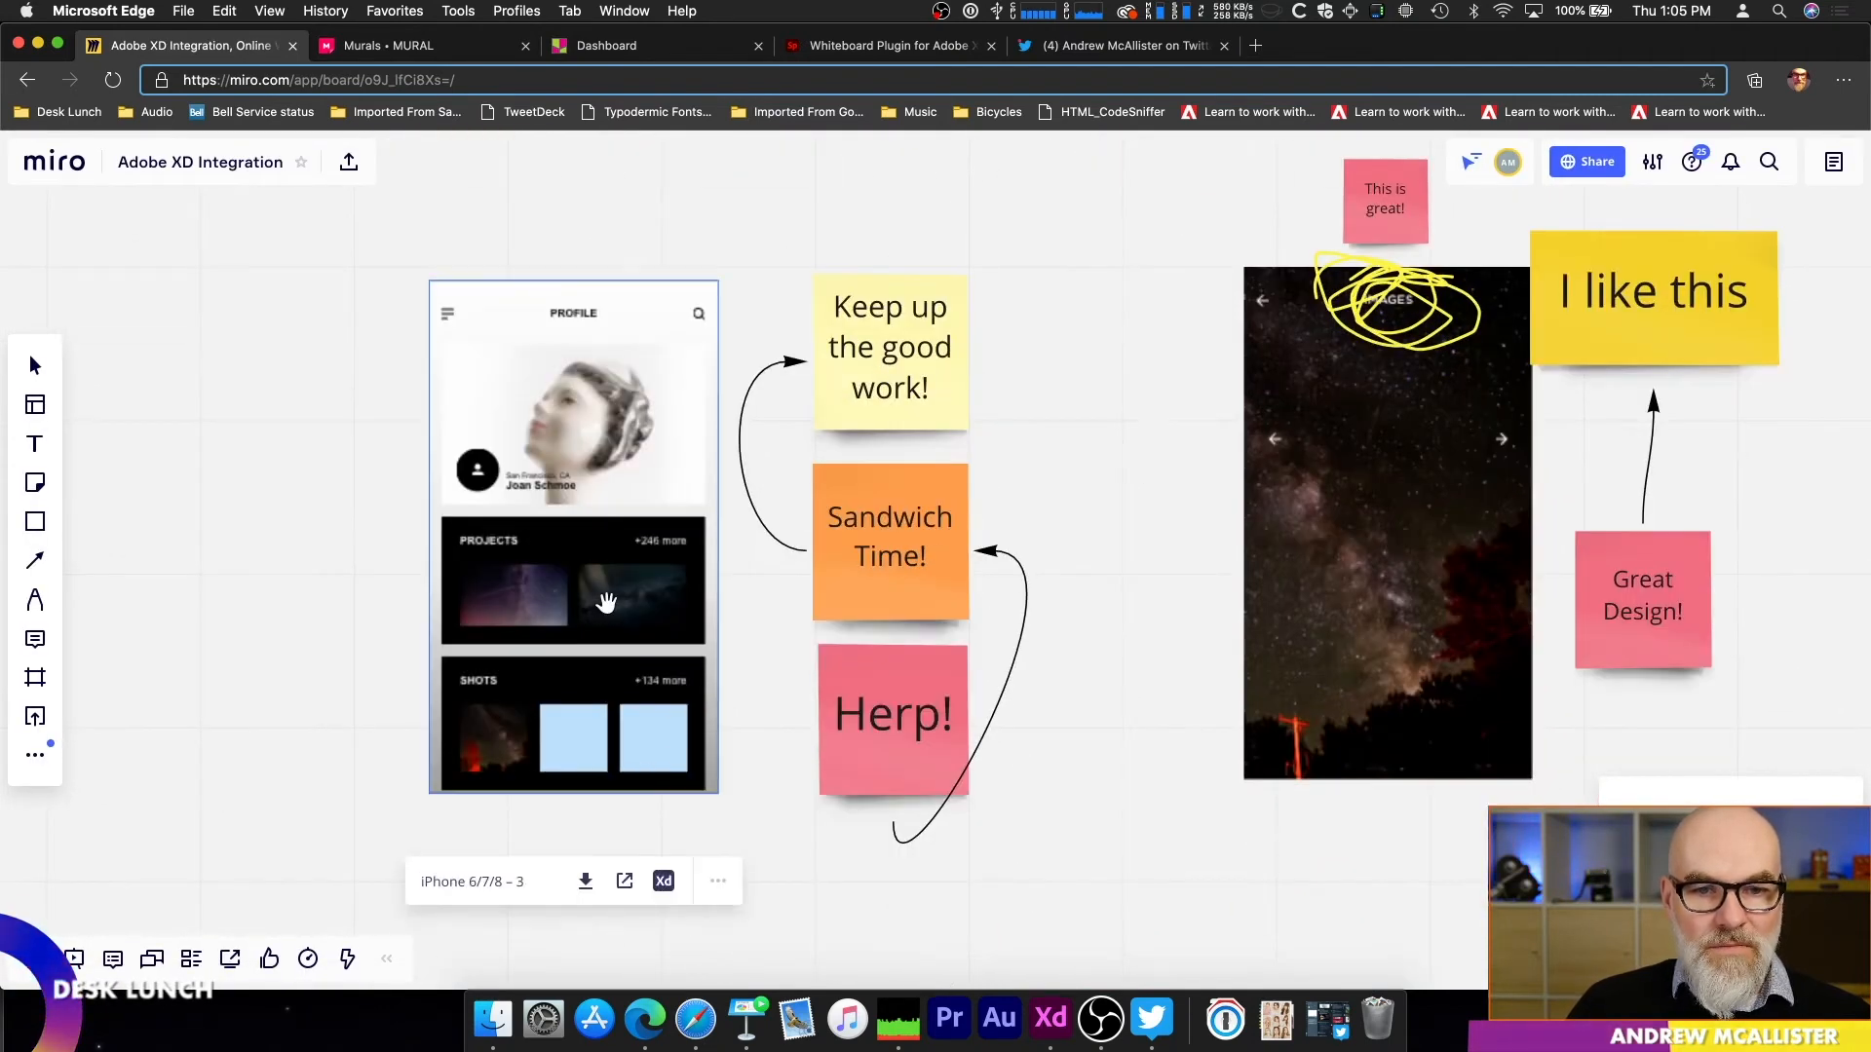
{"action": "scroll", "coordinate": [604, 563], "scroll_direction": "up", "scroll_amount": 1}
{"action": "scroll", "coordinate": [604, 563], "scroll_direction": "right", "scroll_amount": 1}
{"action": "scroll", "coordinate": [587, 572], "scroll_direction": "left", "scroll_amount": 1}
{"action": "scroll", "coordinate": [604, 561], "scroll_direction": "down", "scroll_amount": 2}
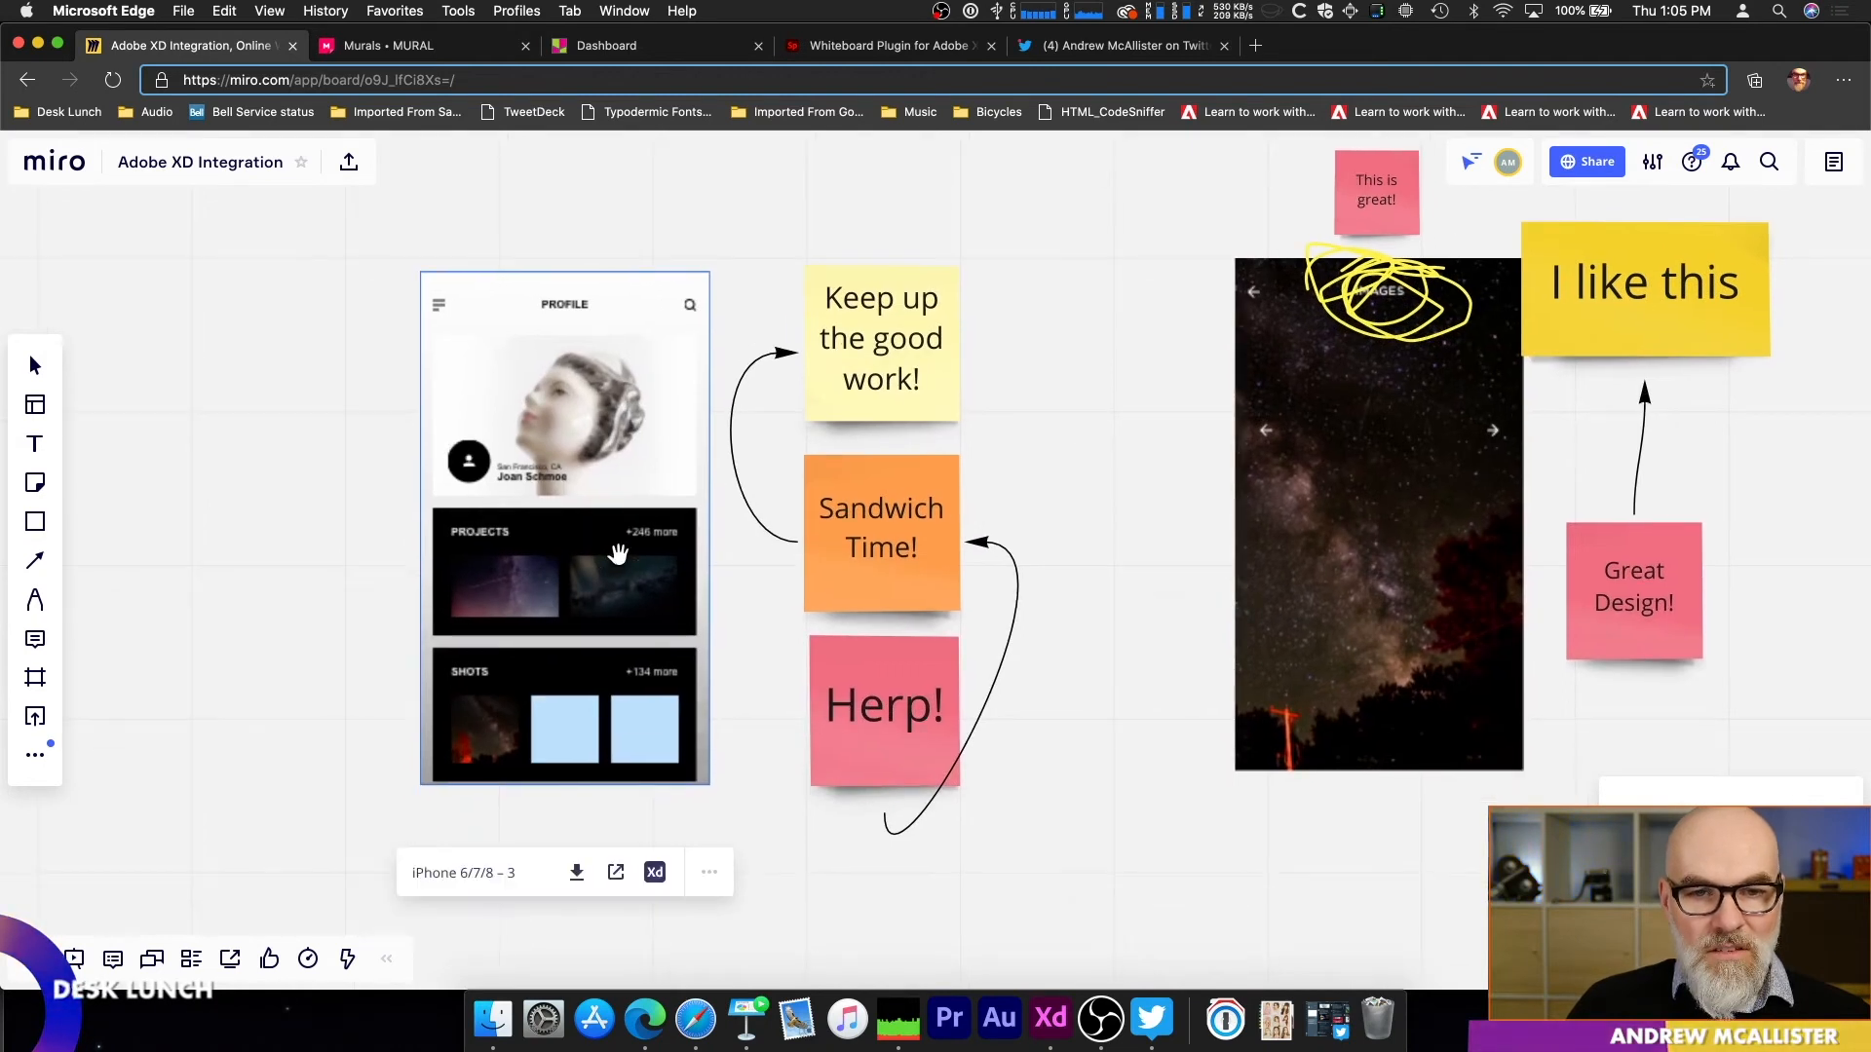
{"action": "left_click", "coordinate": [577, 873]}
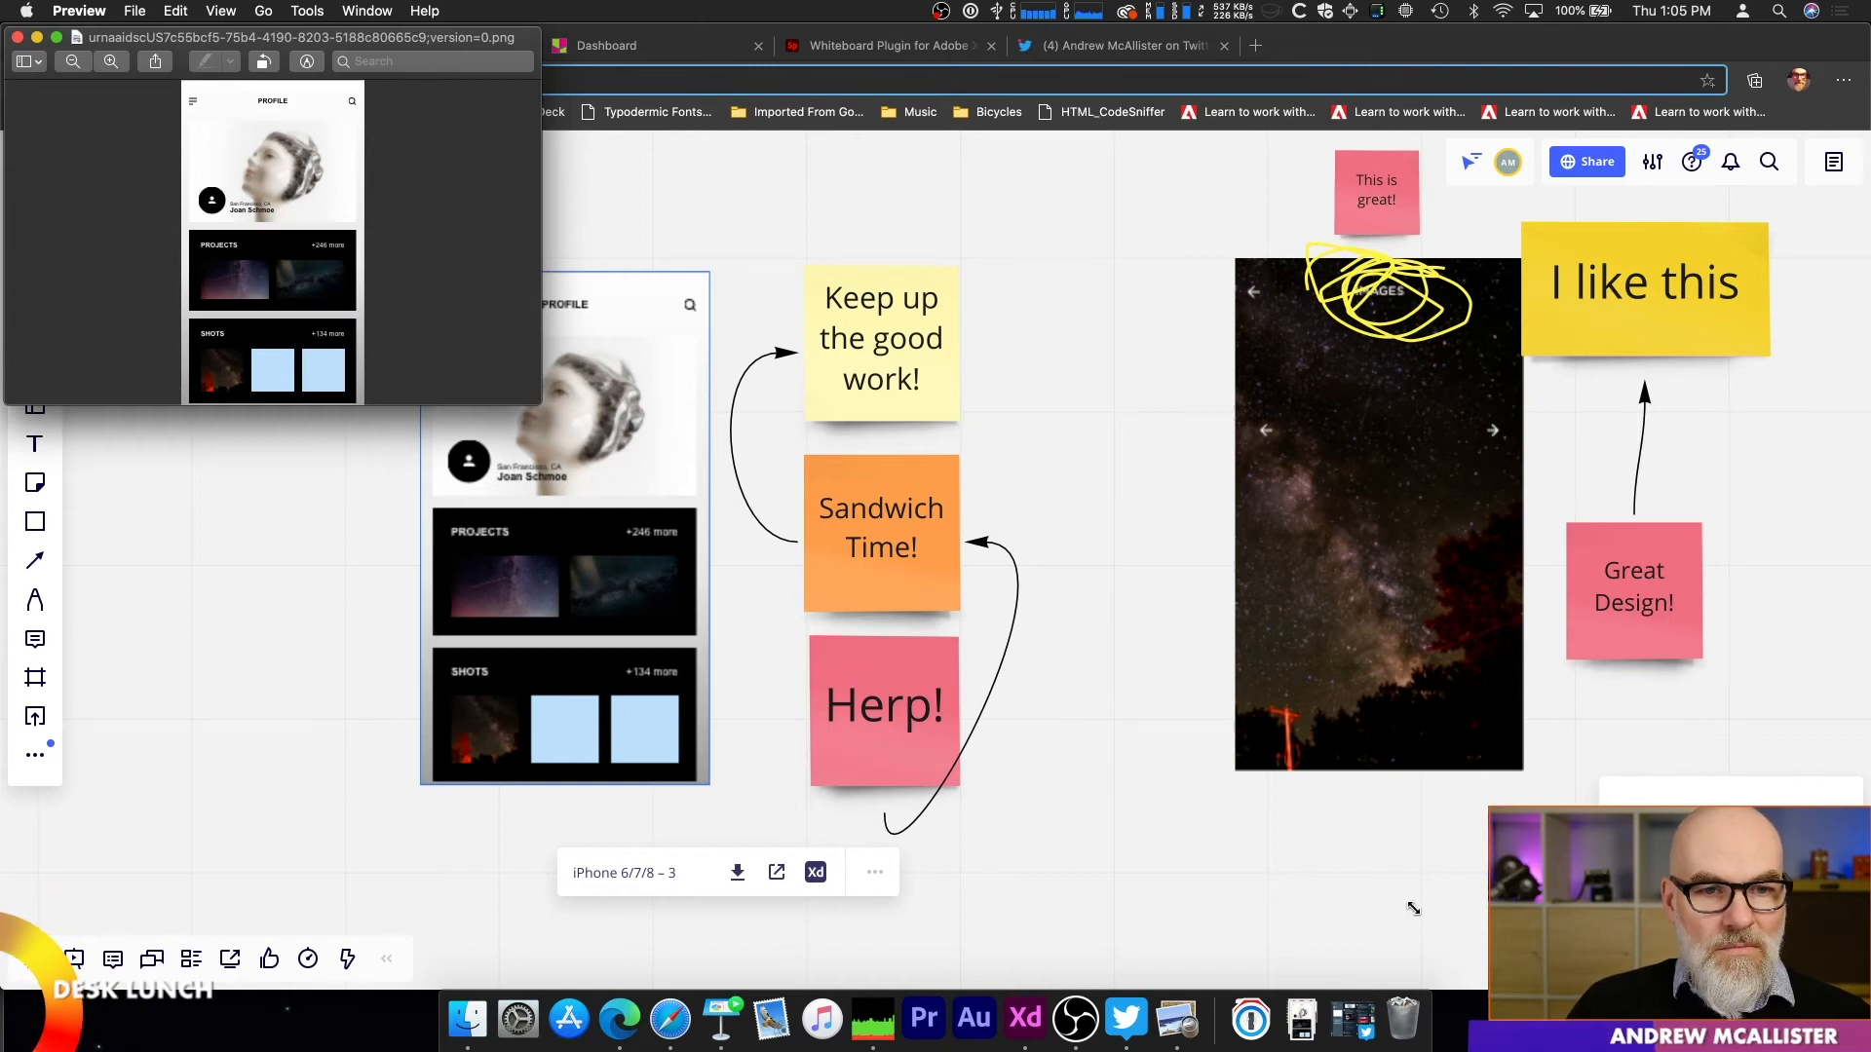
{"action": "left_click_drag", "start_coordinate": [1413, 909], "coordinate": [1416, 910]}
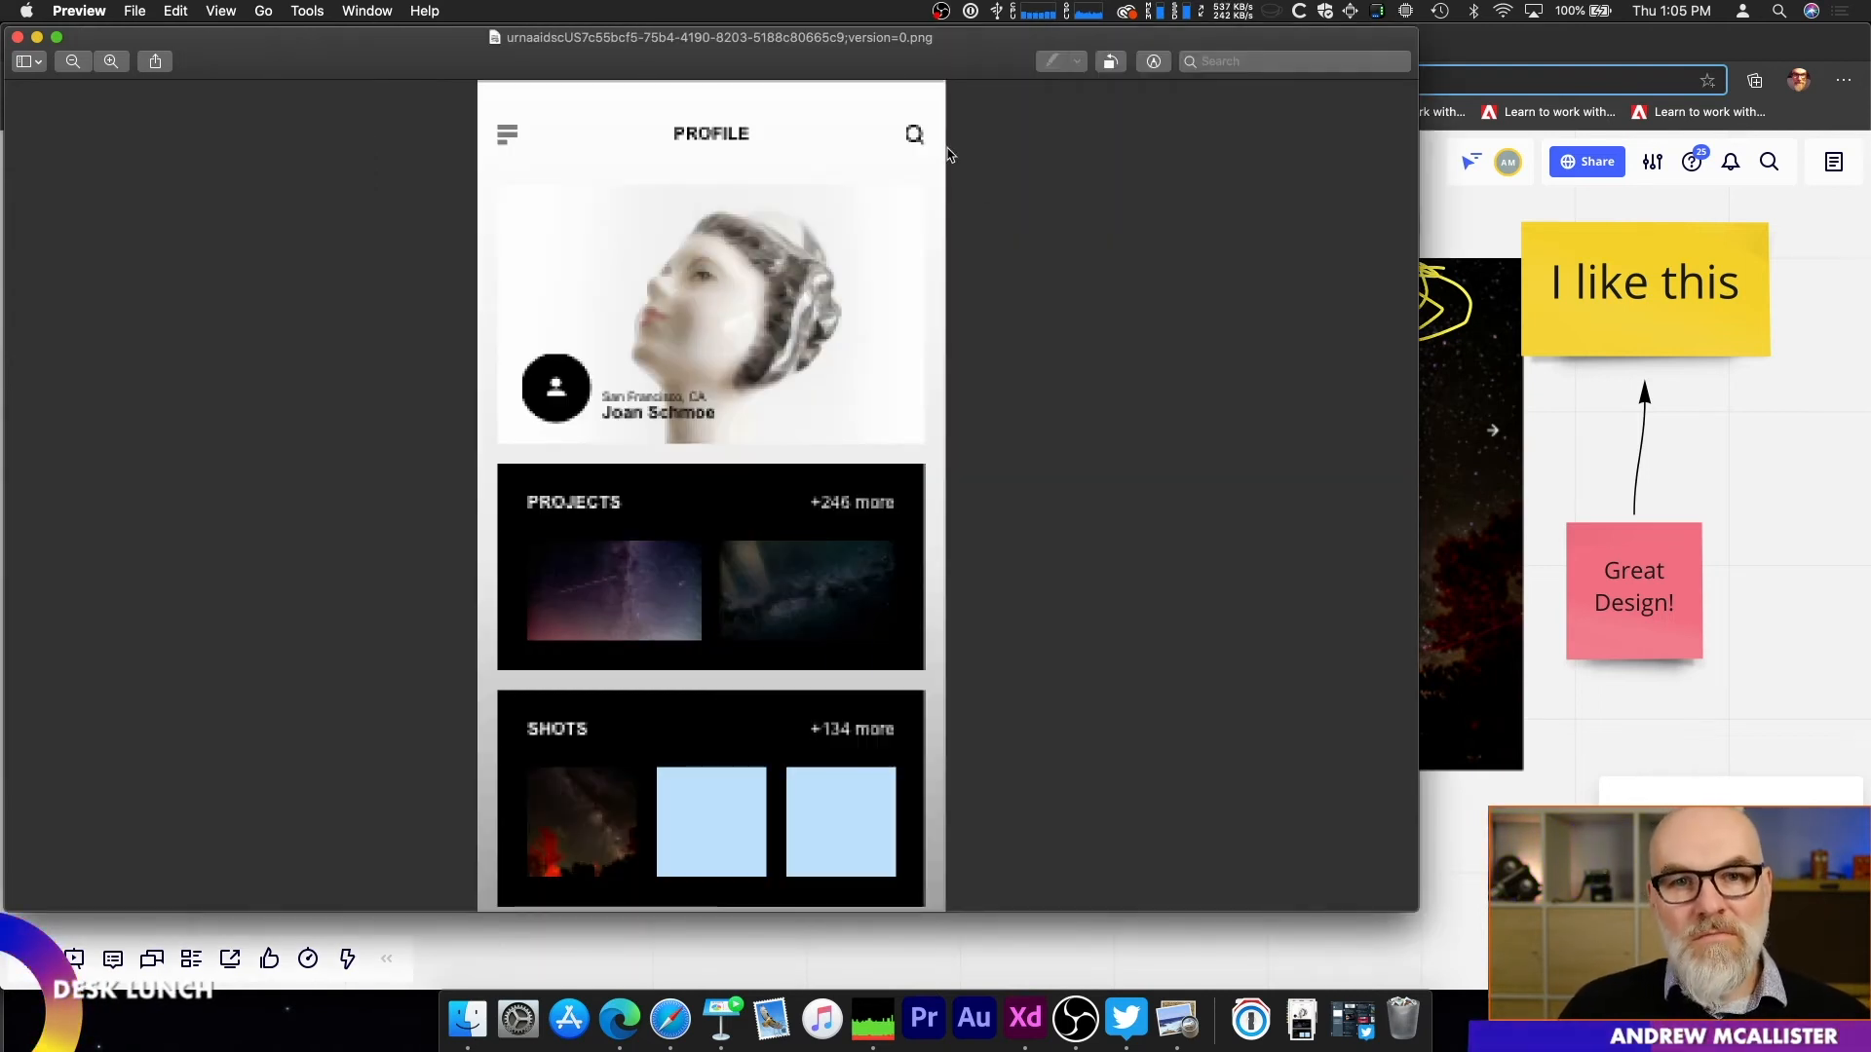
{"action": "left_click_drag", "start_coordinate": [904, 65], "coordinate": [1059, 81]}
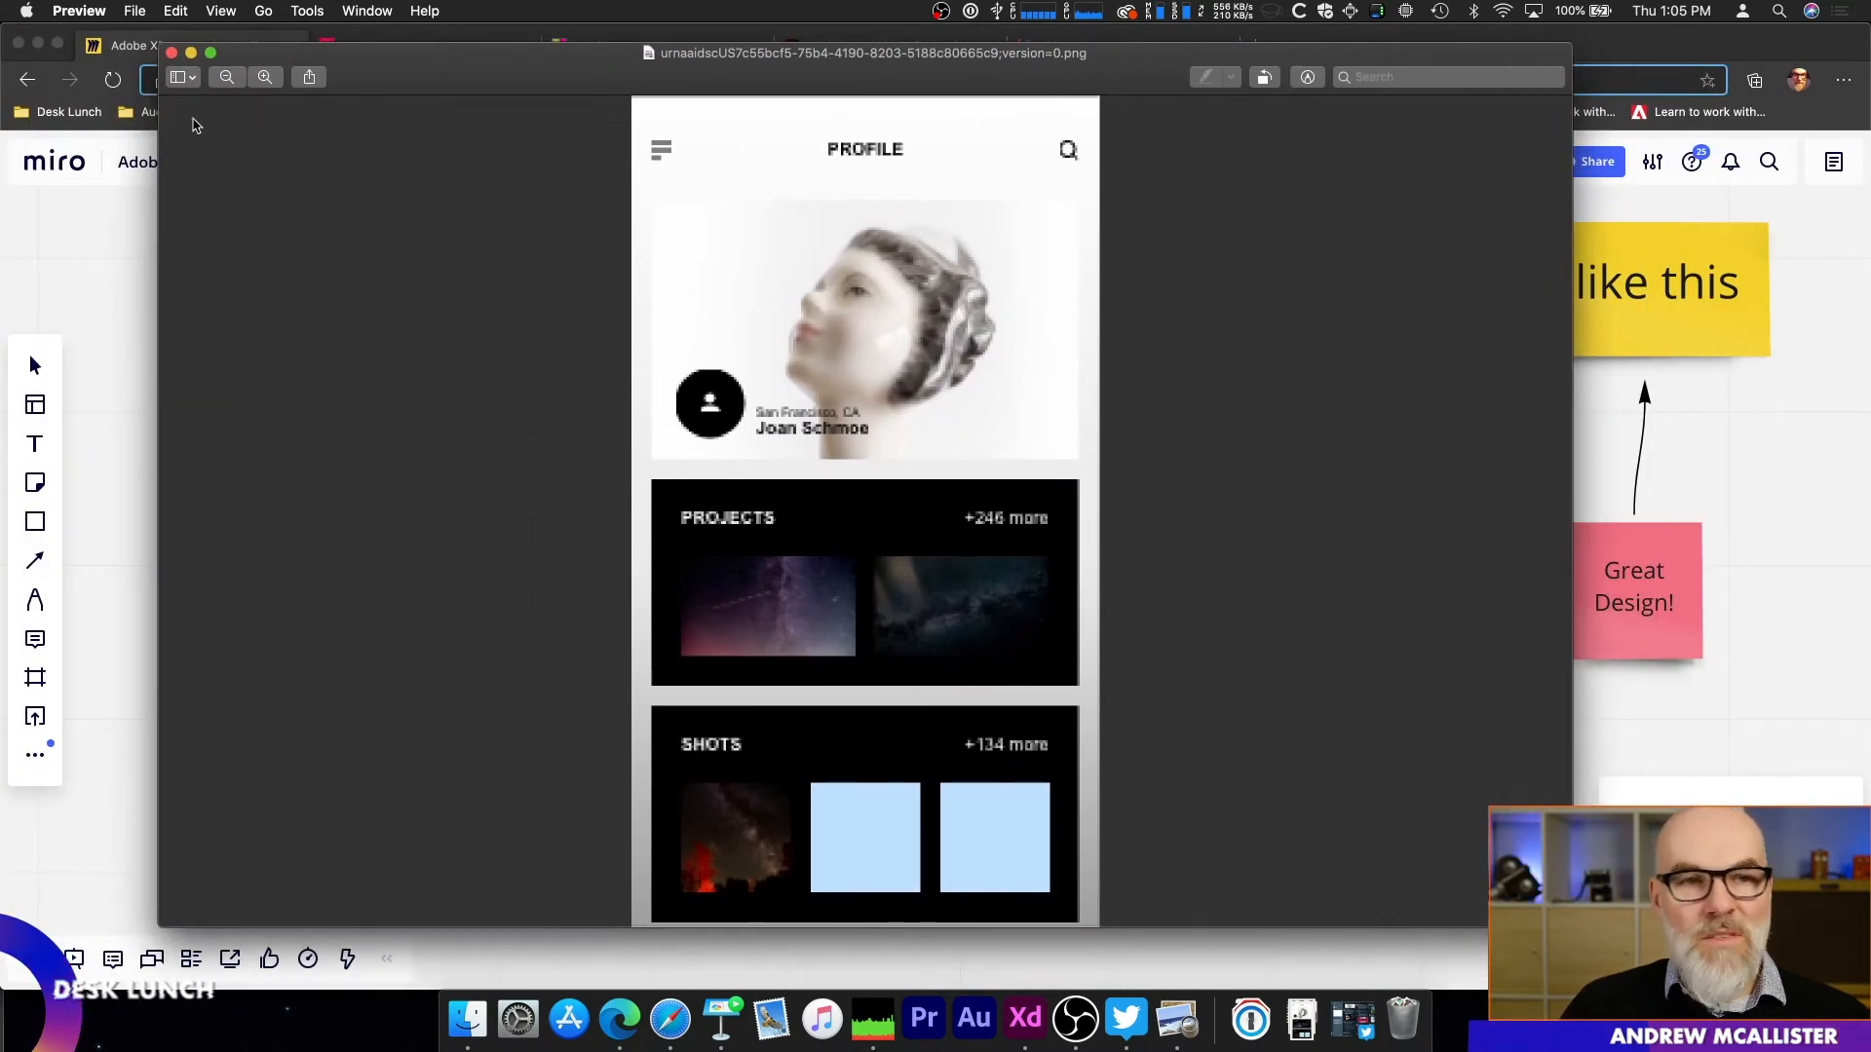
{"action": "left_click", "coordinate": [173, 53]}
Step: Consult the Twitter poll on the preferred online collaborative whiteboard tool
{"action": "left_click", "coordinate": [409, 46]}
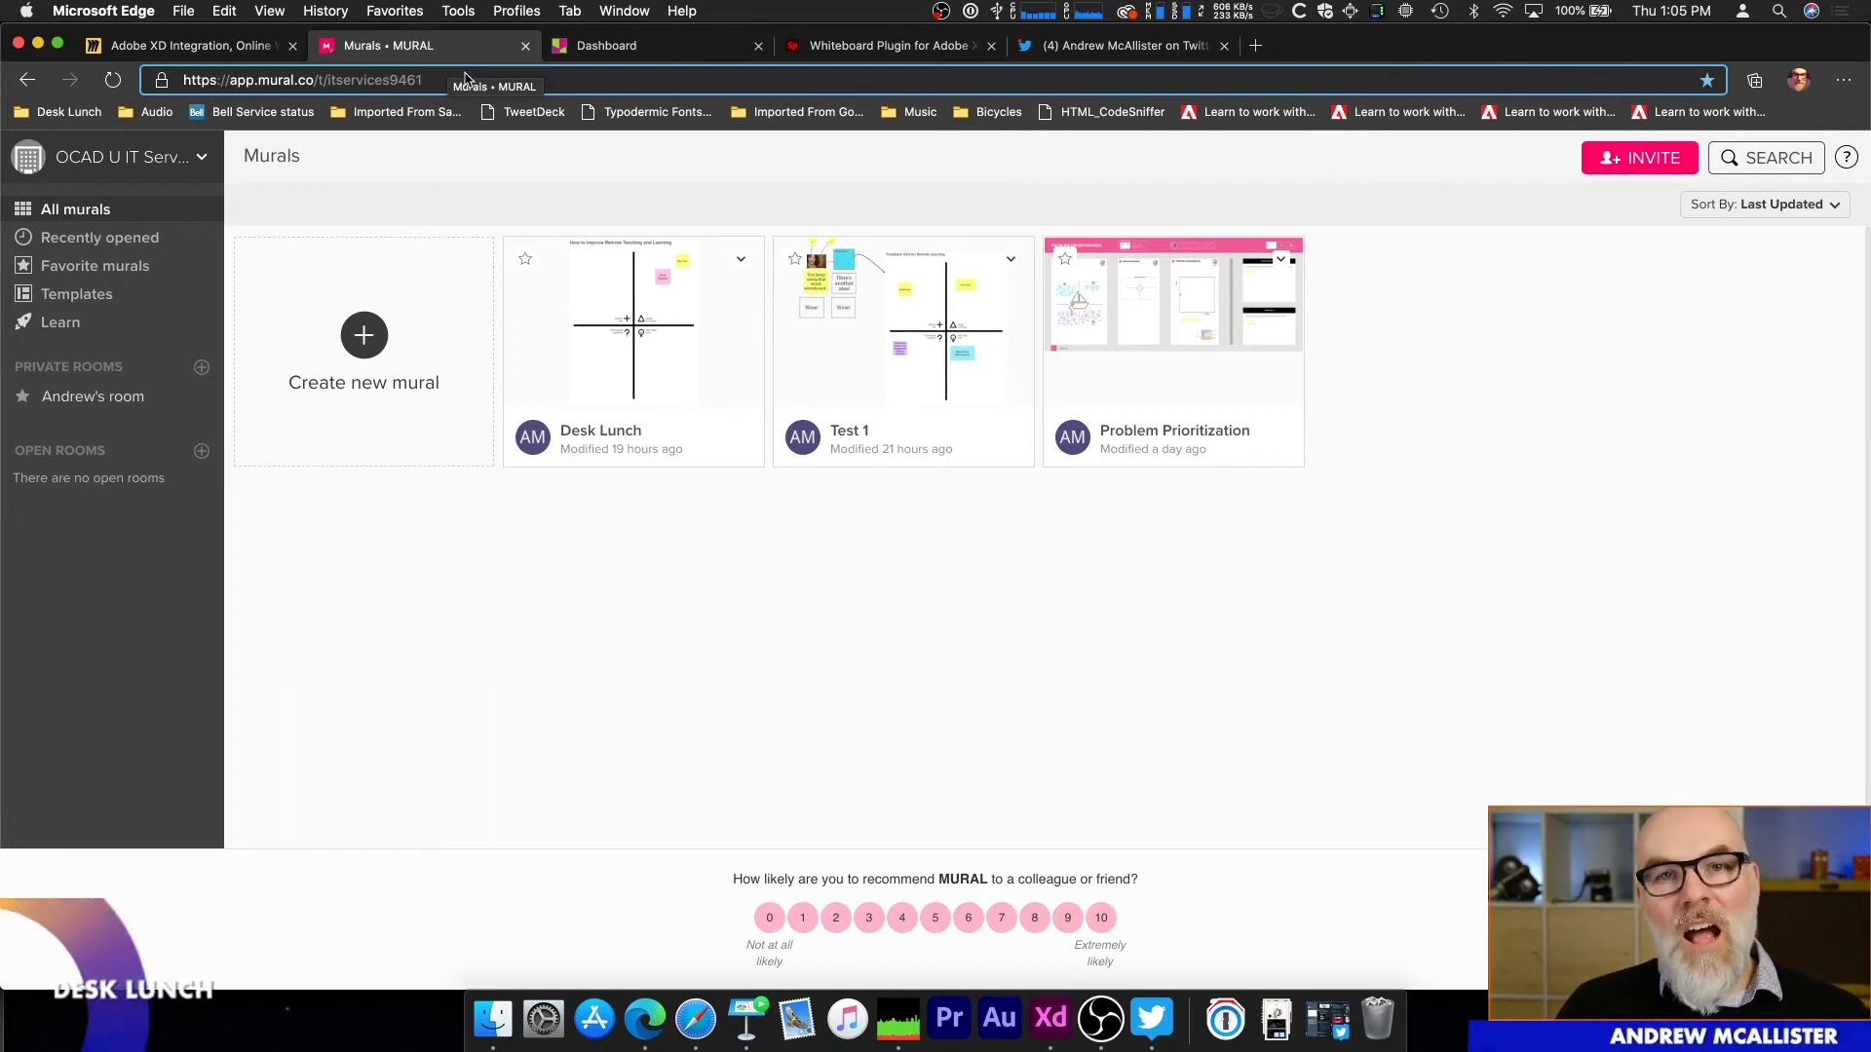
{"action": "key", "text": "ctrl+shift+Tab"}
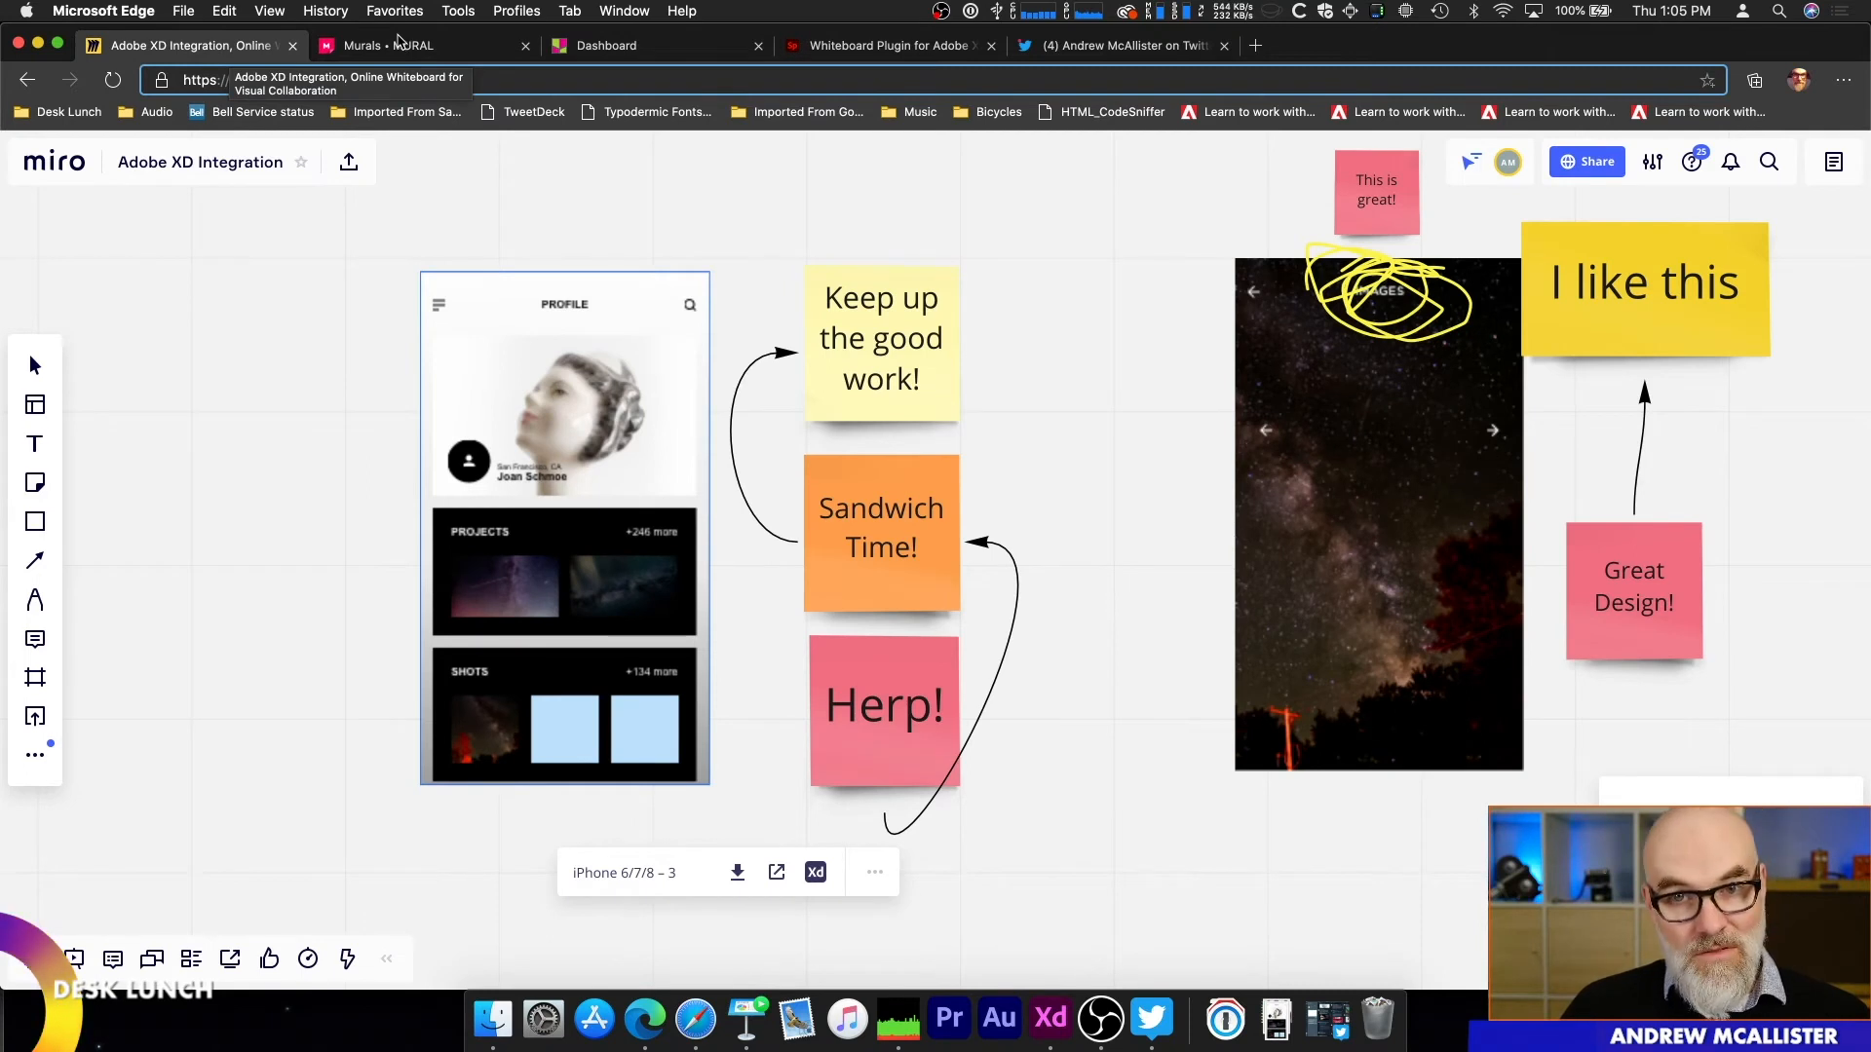
{"action": "left_click", "coordinate": [1057, 42]}
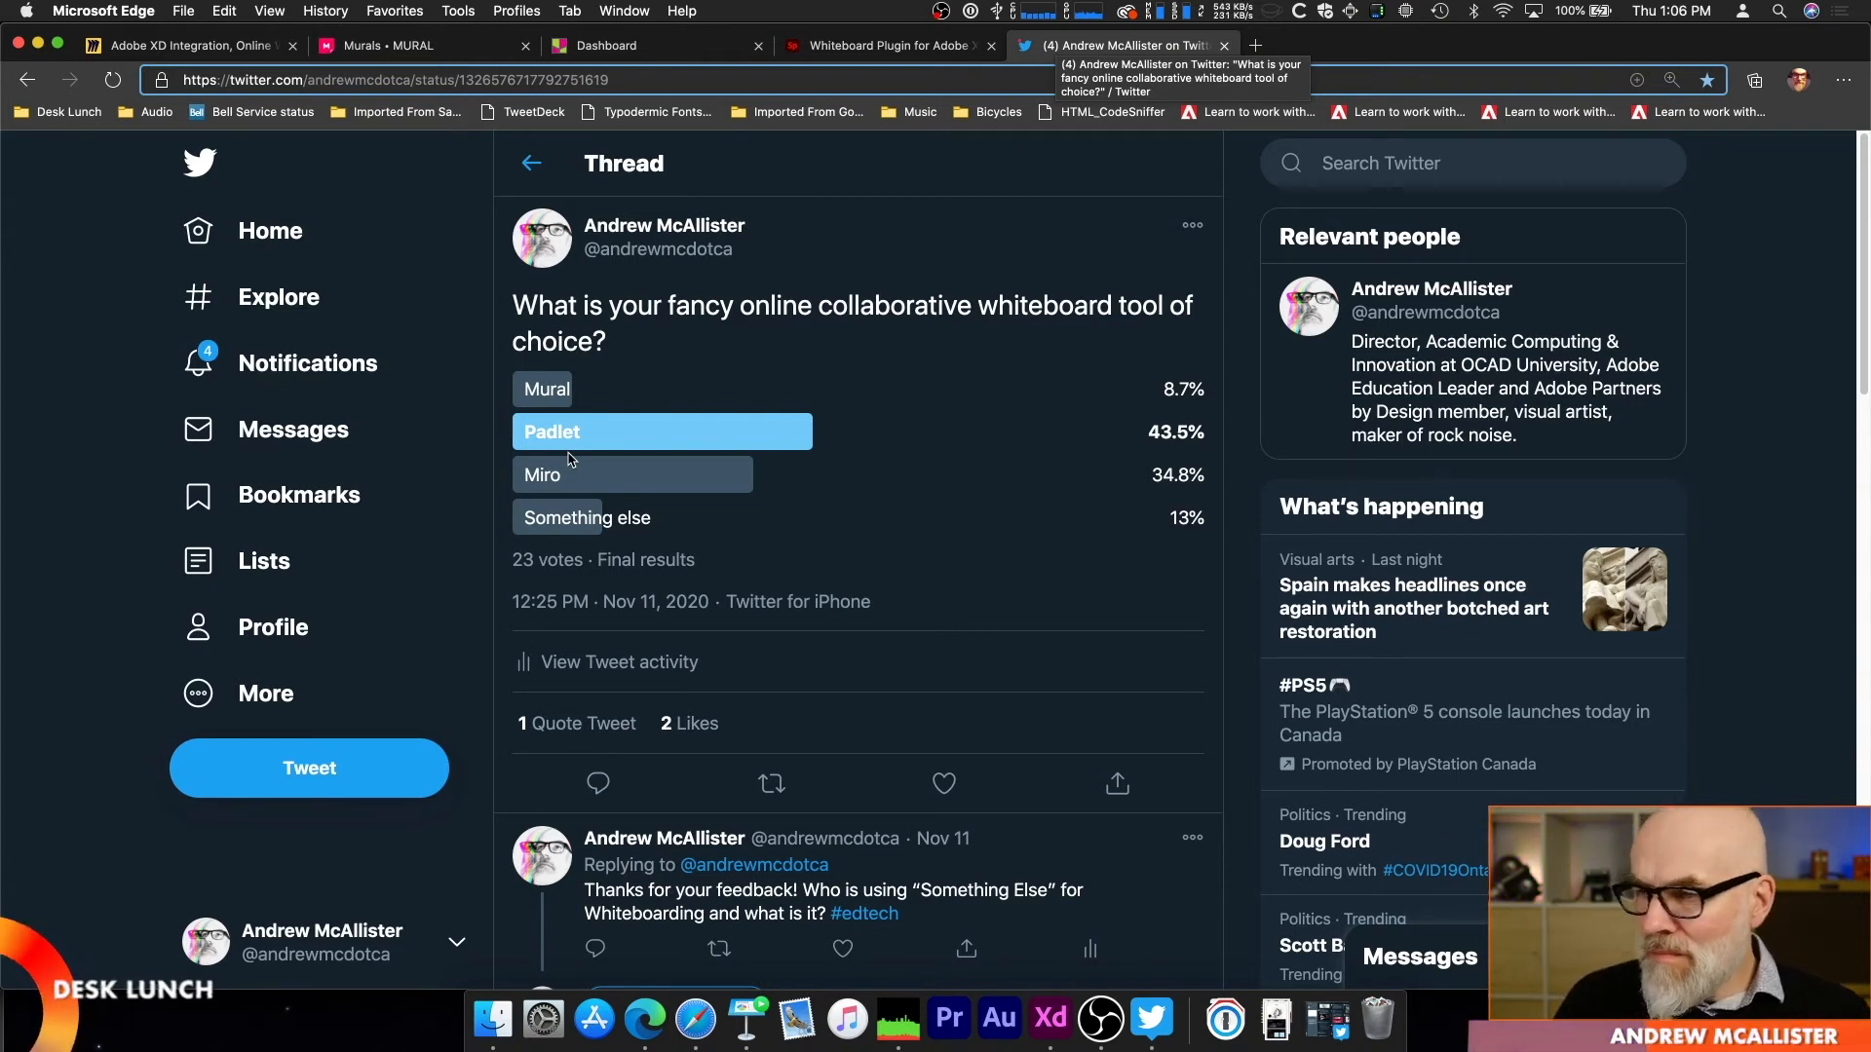
Step: Switch to MURAL, open the Desk Lunch mural, and examine its four quadrants on improving remote teaching and learning
{"action": "left_click", "coordinate": [481, 52]}
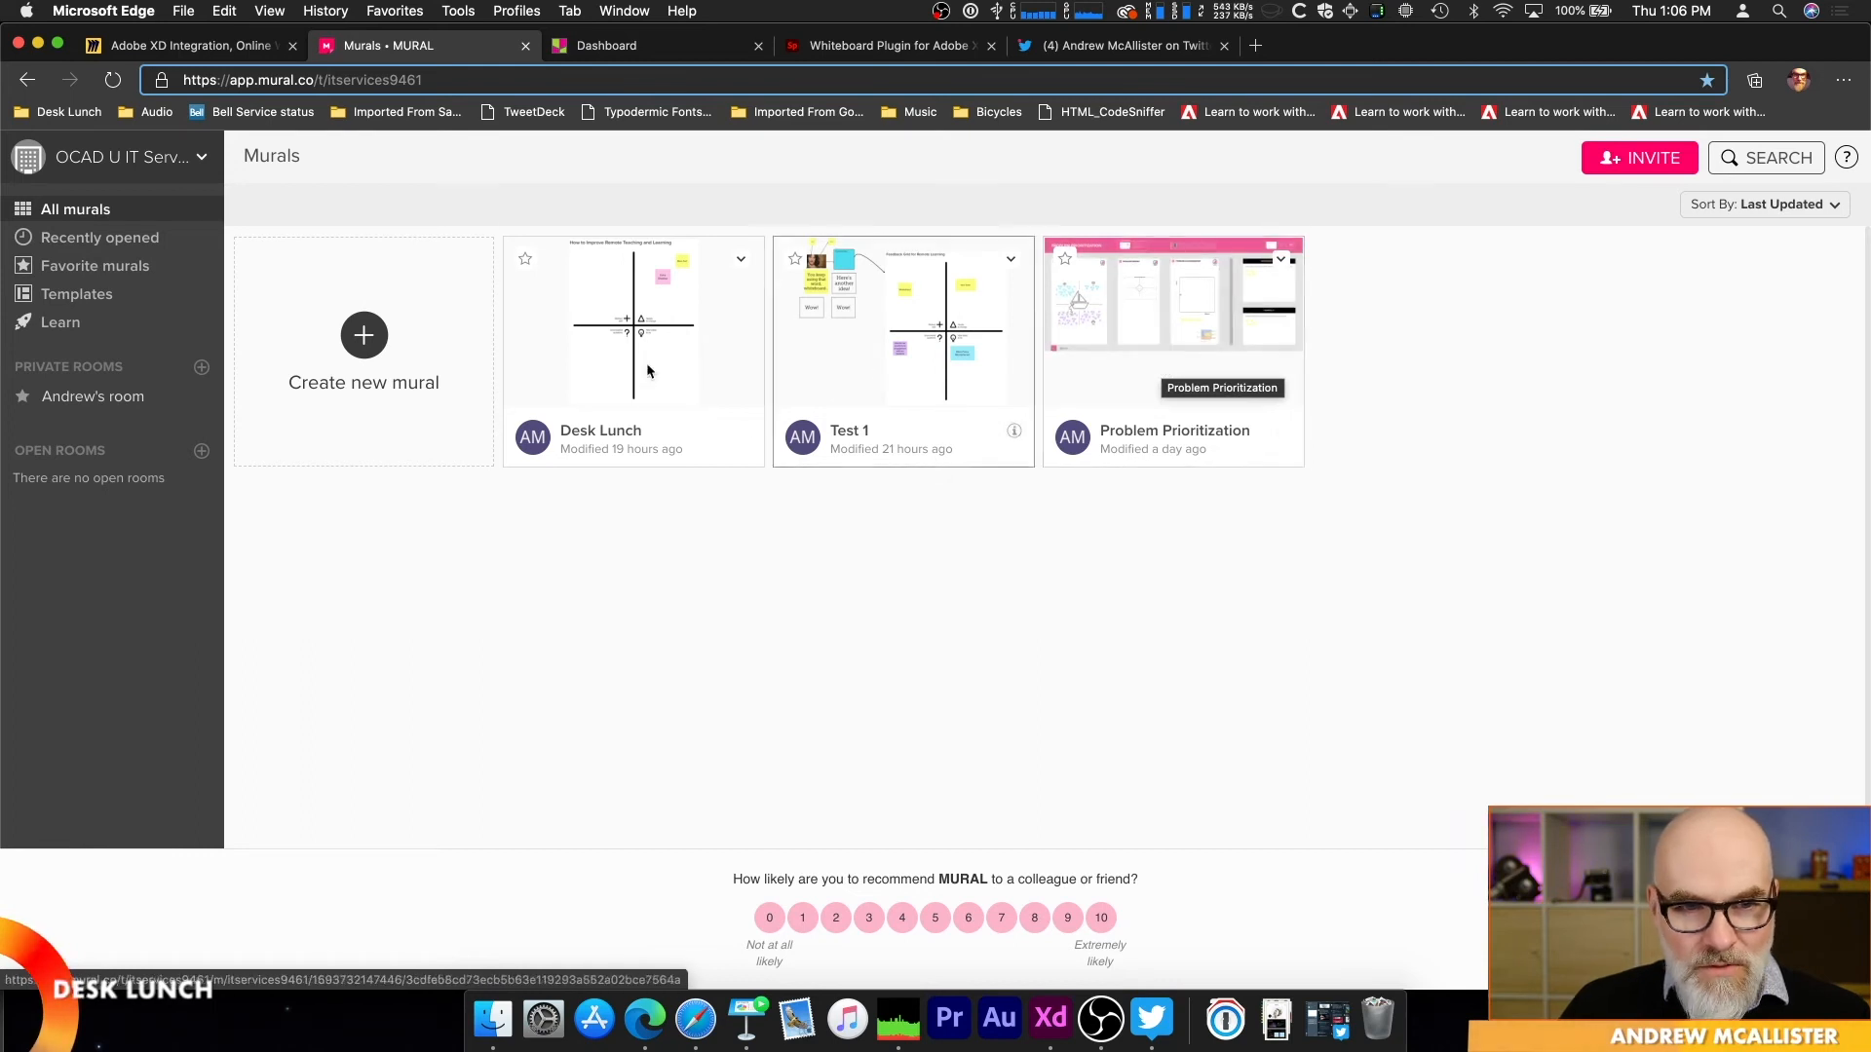
{"action": "left_click", "coordinate": [573, 324]}
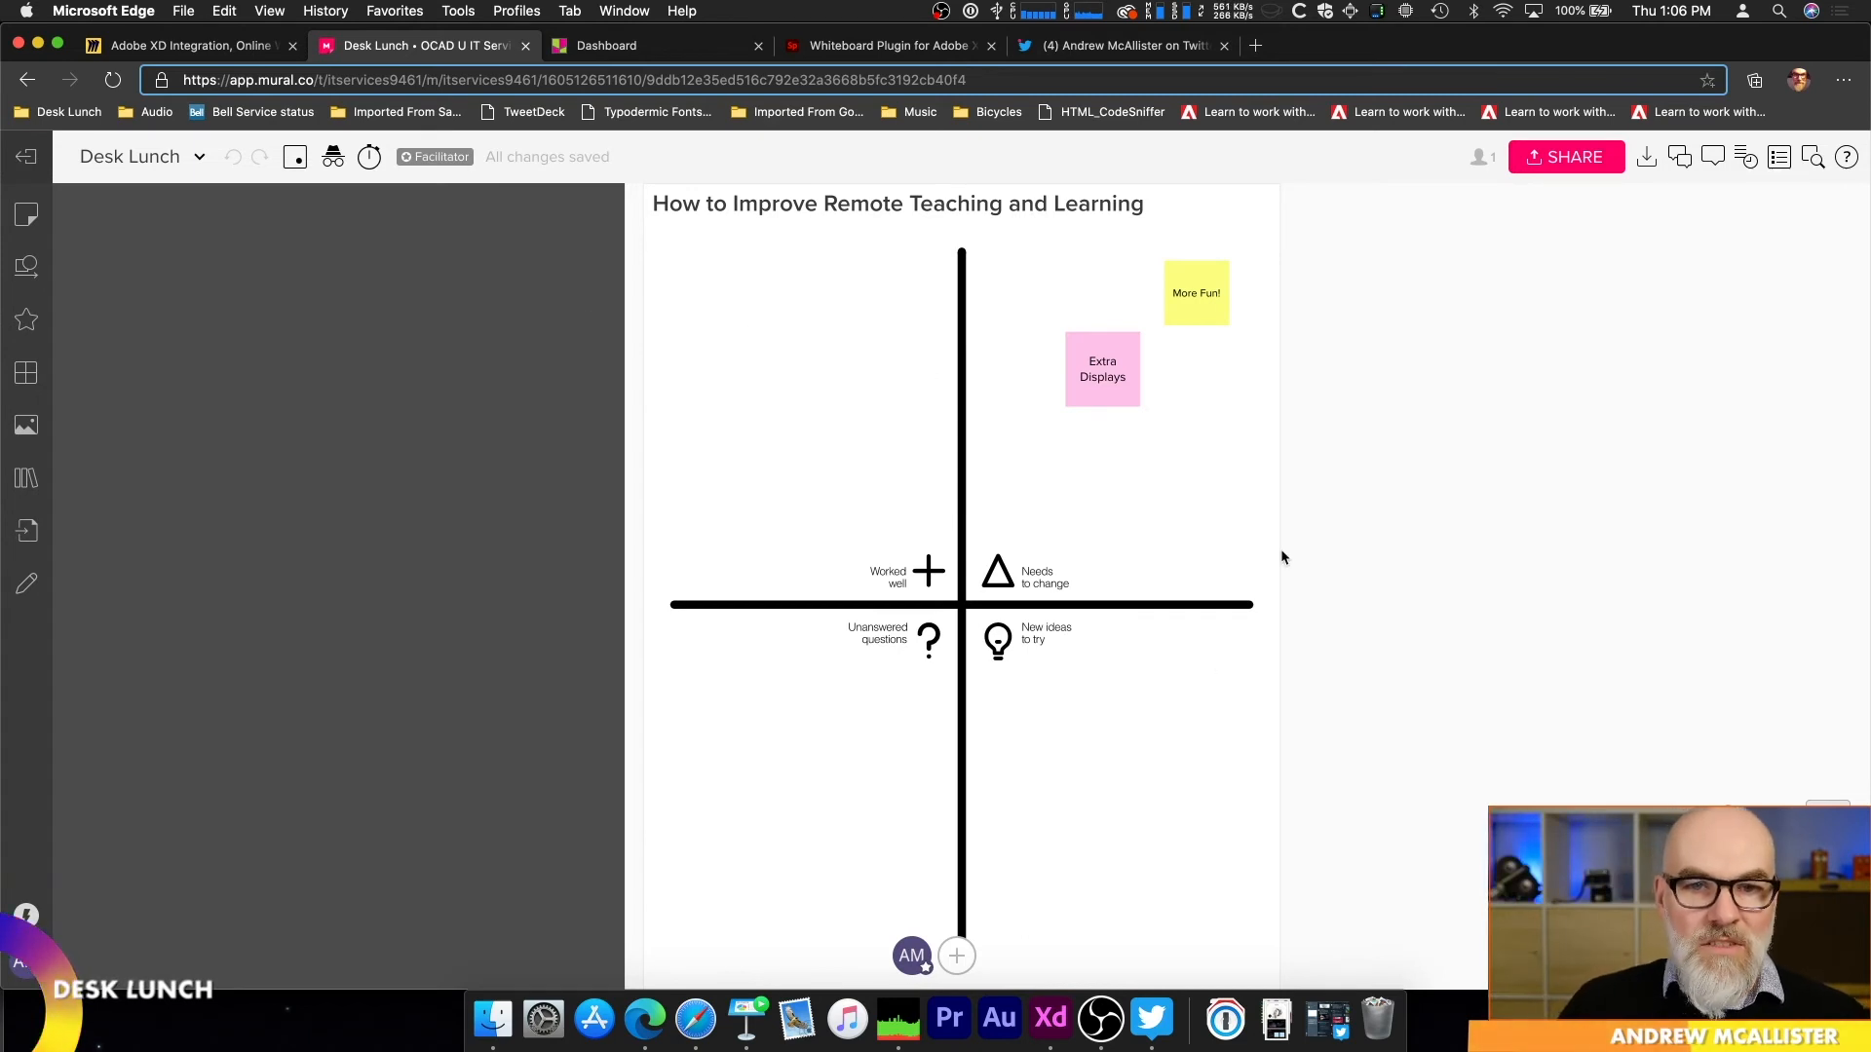
{"action": "scroll", "coordinate": [828, 560], "scroll_direction": "up", "scroll_amount": 2}
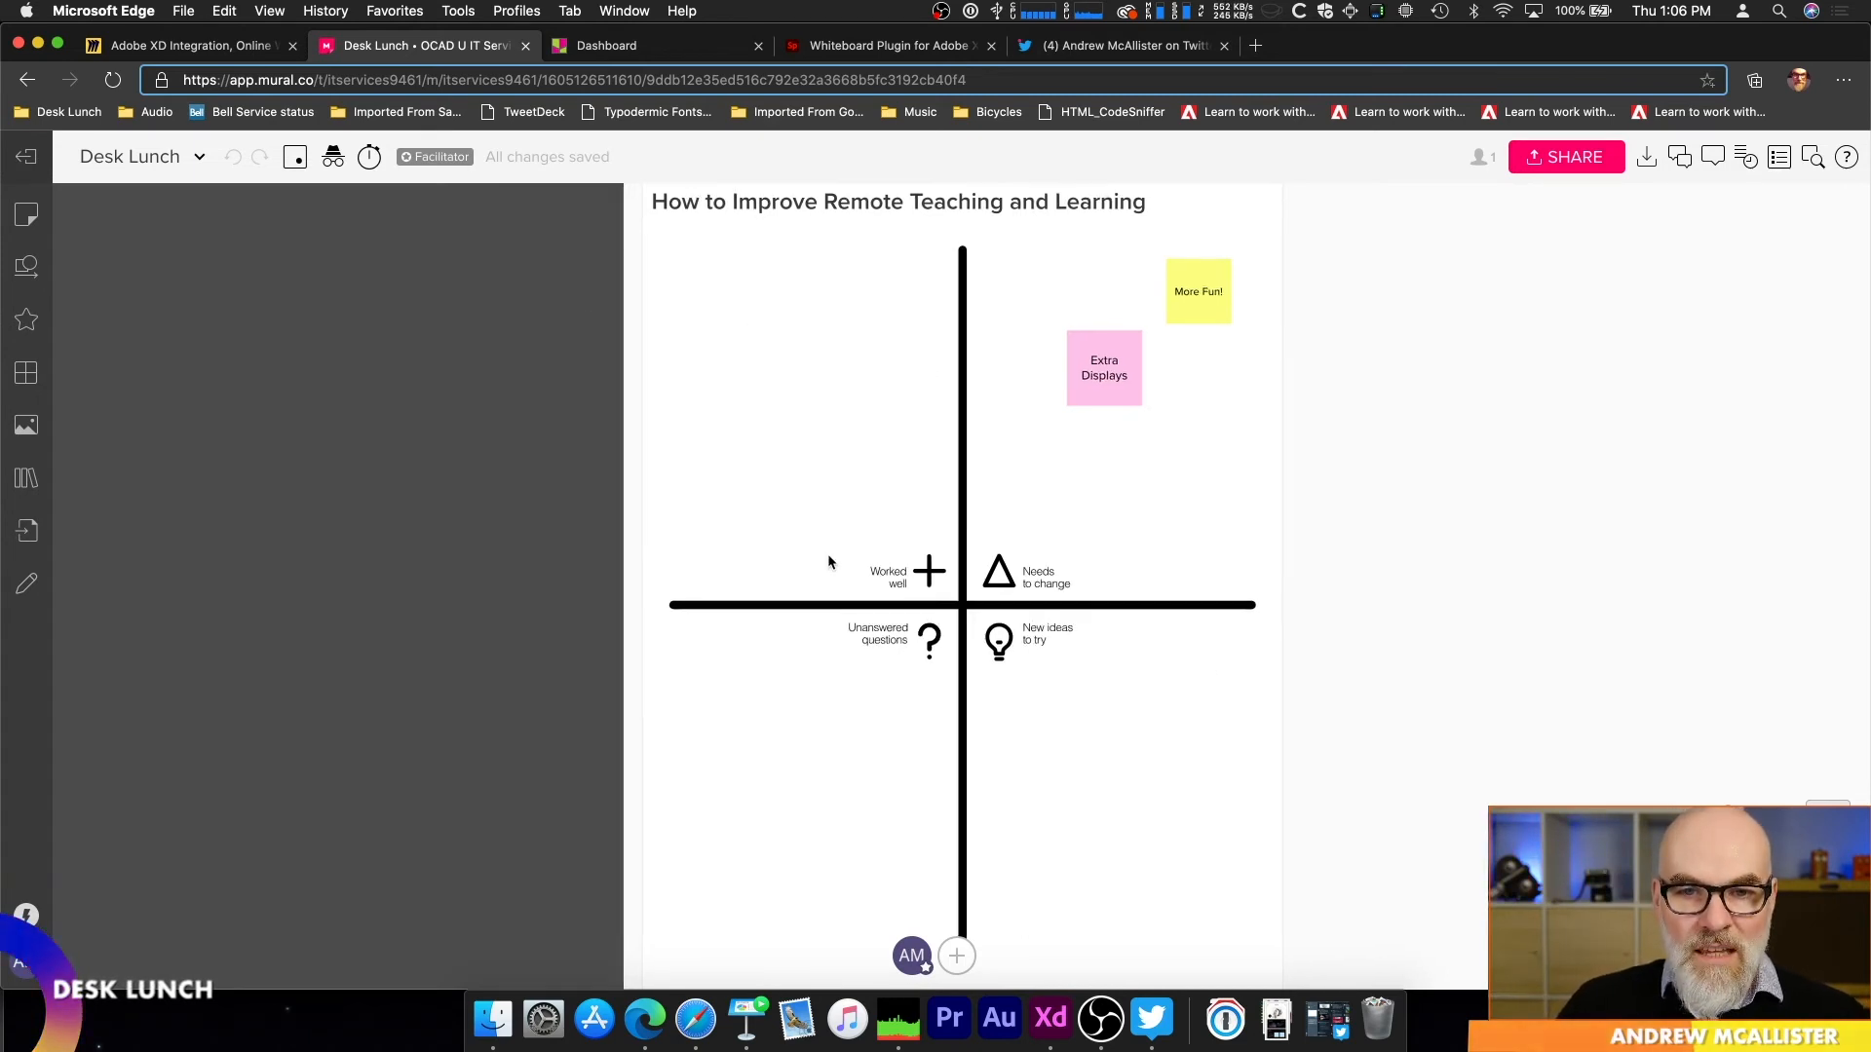
{"action": "scroll", "coordinate": [827, 553], "scroll_direction": "up", "scroll_amount": 1}
{"action": "scroll", "coordinate": [826, 553], "scroll_direction": "down", "scroll_amount": 3}
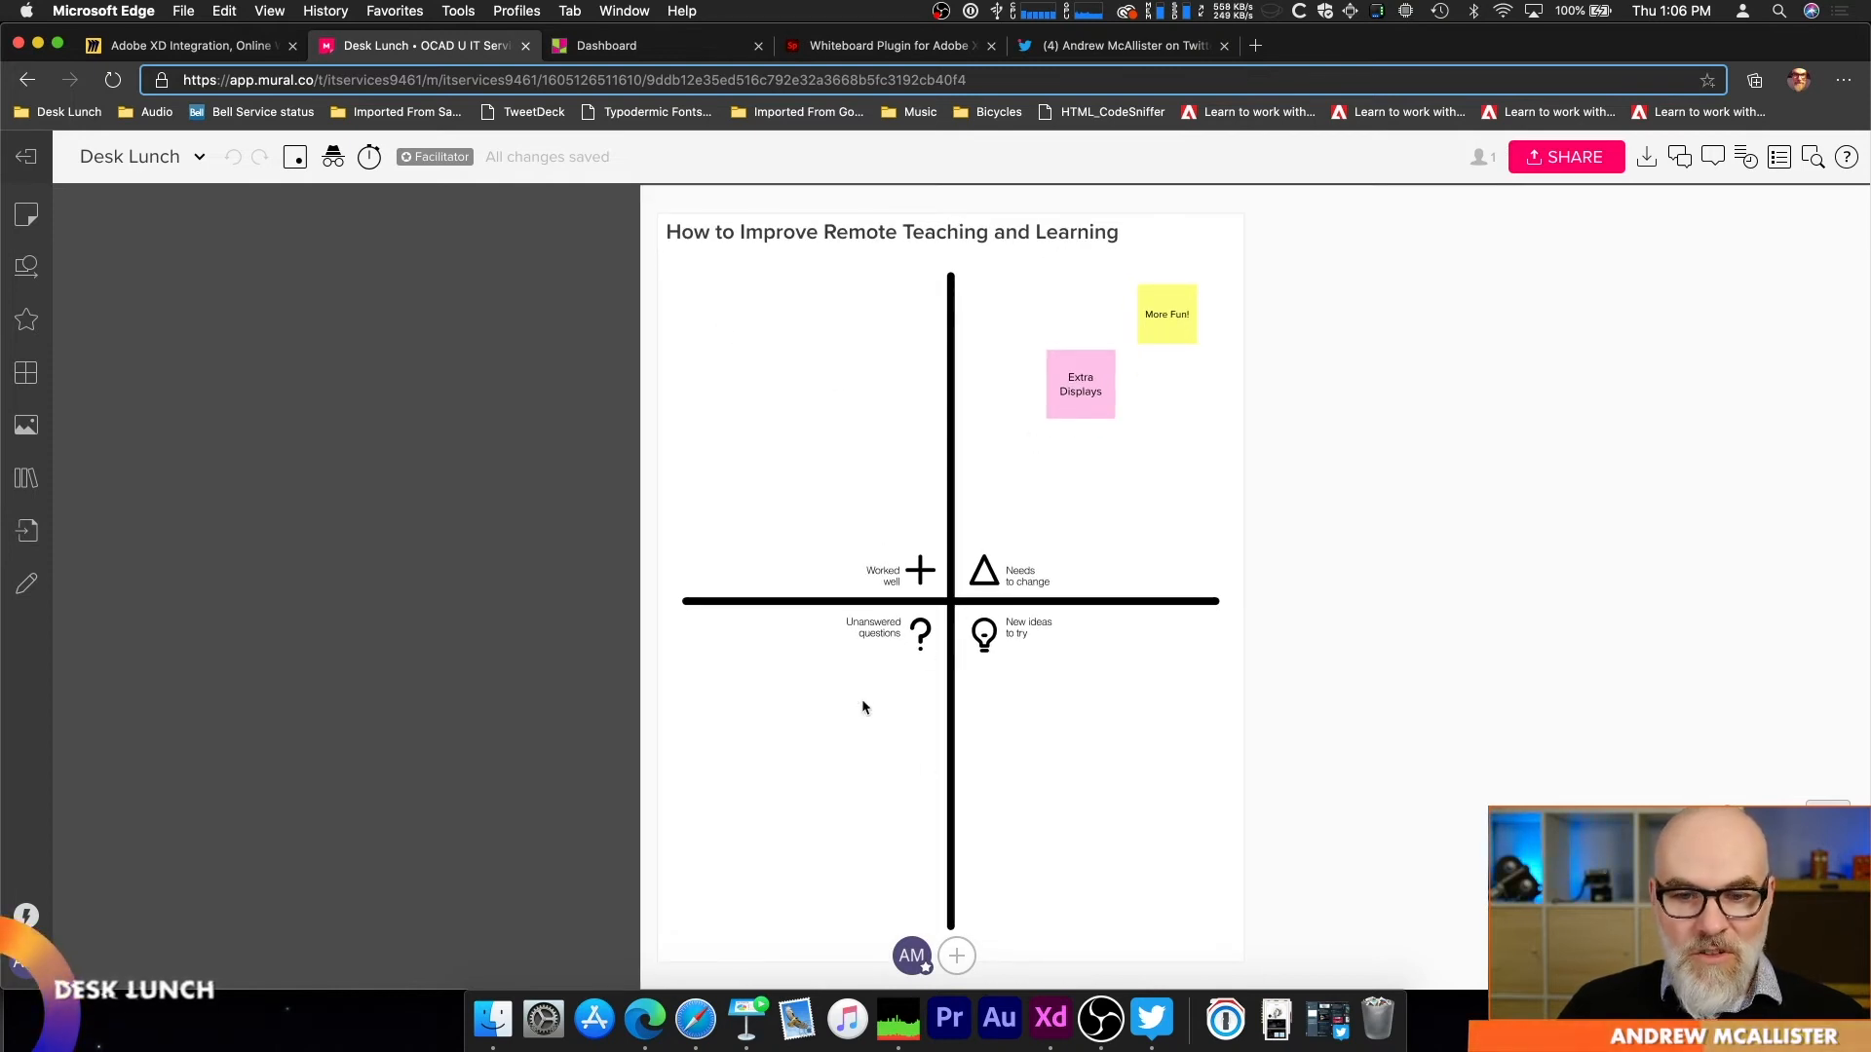
{"action": "scroll", "coordinate": [1051, 531], "scroll_direction": "up", "scroll_amount": 3}
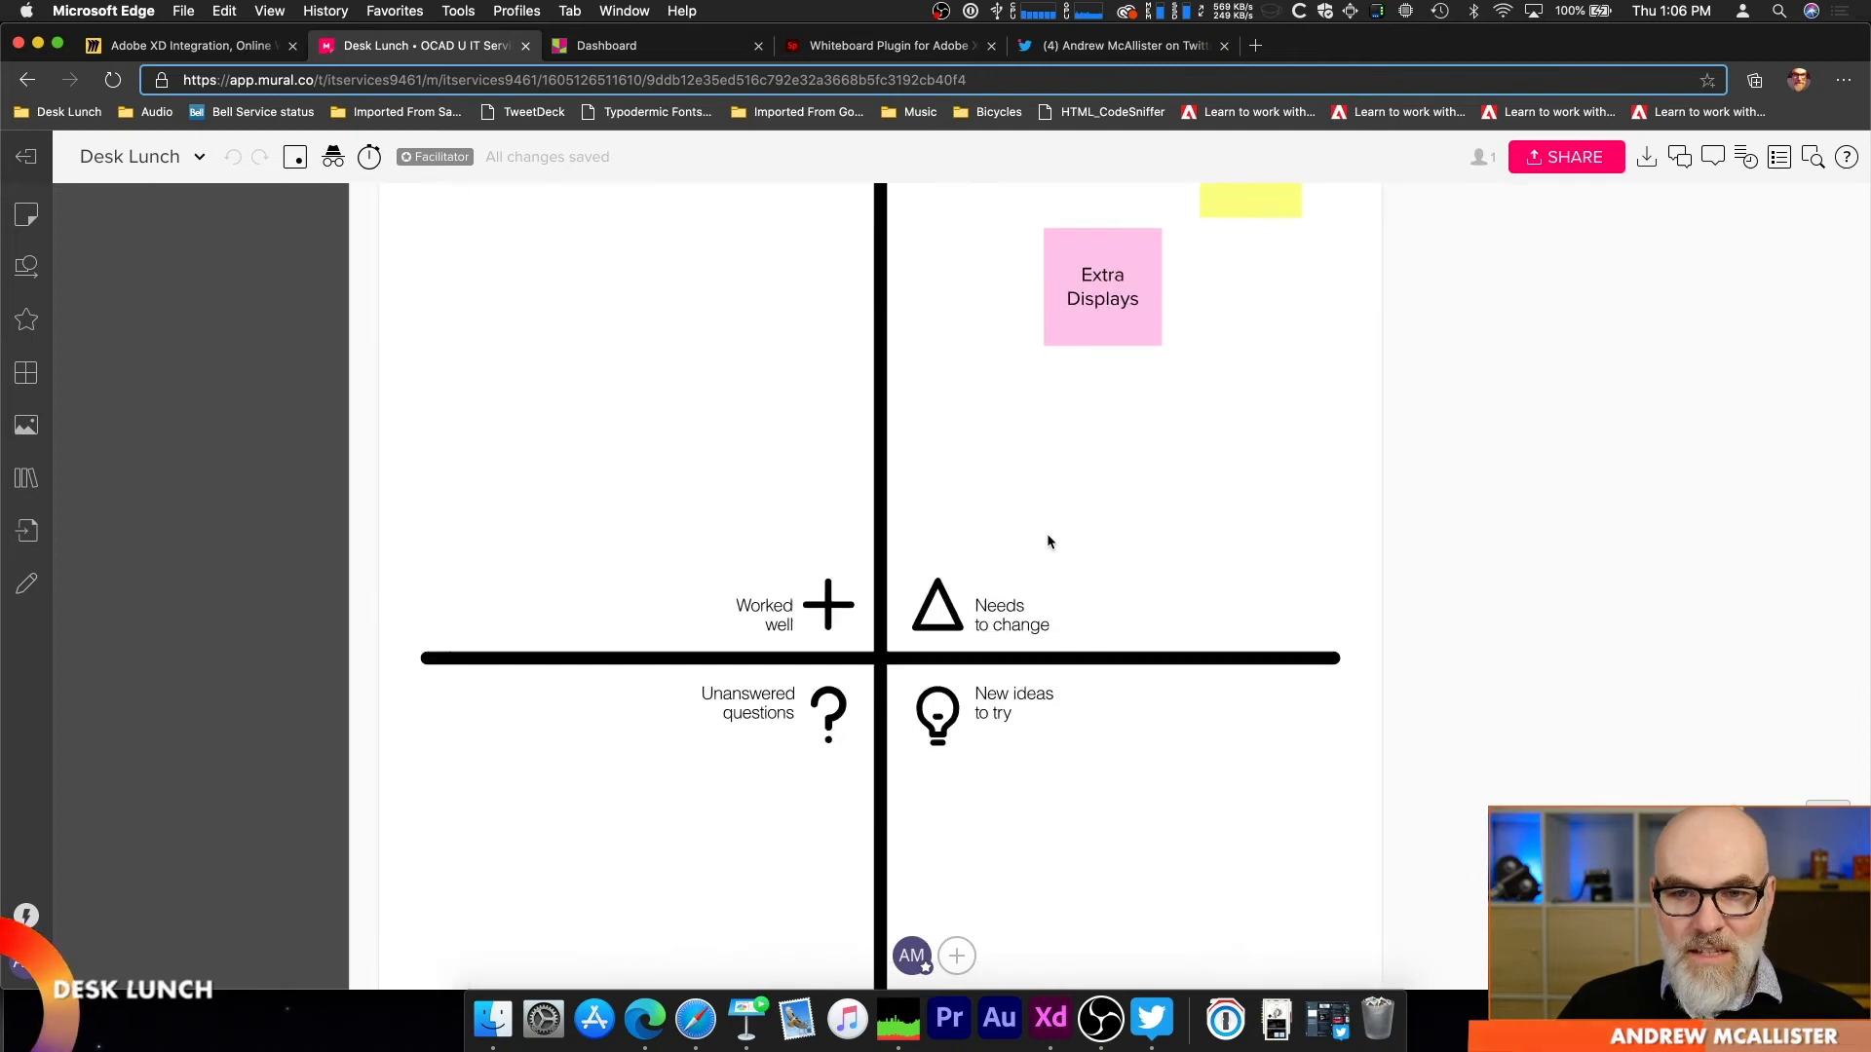
{"action": "scroll", "coordinate": [1086, 597], "scroll_direction": "down", "scroll_amount": 3}
{"action": "scroll", "coordinate": [1107, 501], "scroll_direction": "up", "scroll_amount": 3}
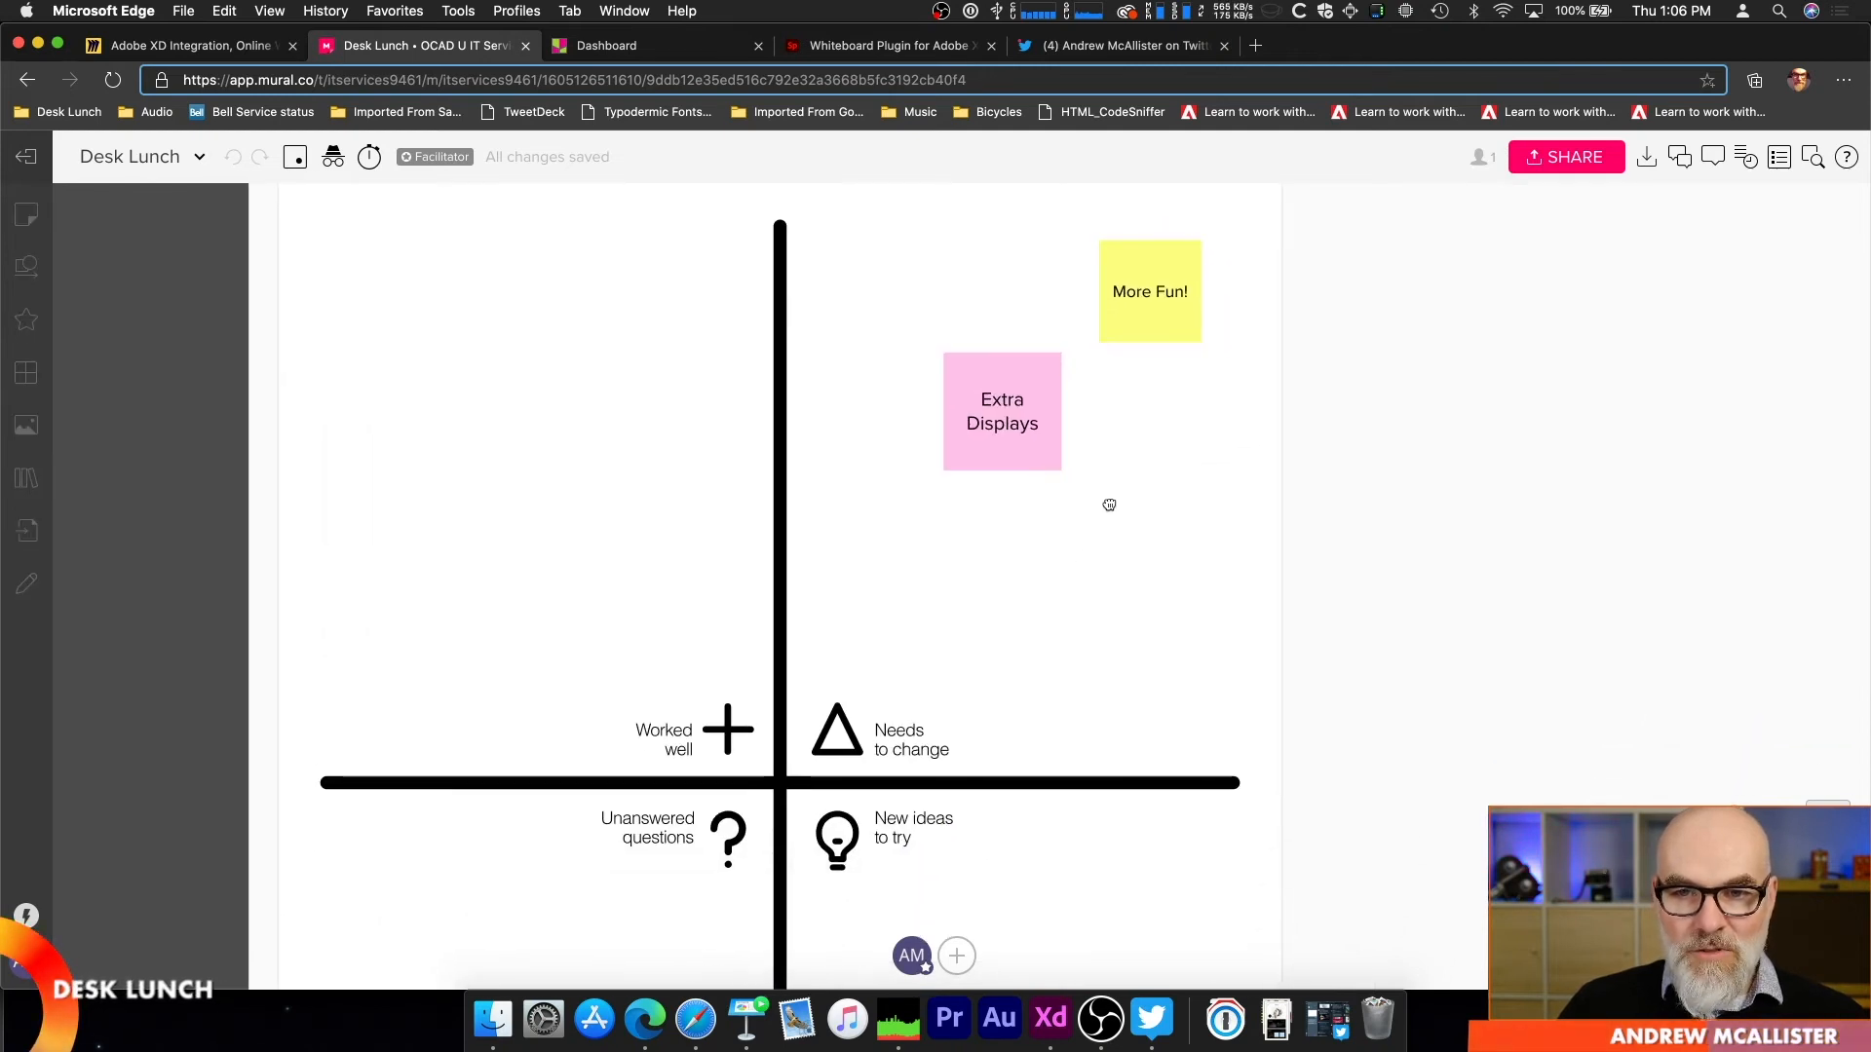
Step: Add a yellow 3x3 sticky note reading "Less Friction", enlarged to about 385 px square, in the "Needs to change" quadrant
{"action": "left_click", "coordinate": [1150, 339]}
{"action": "left_click", "coordinate": [27, 215]}
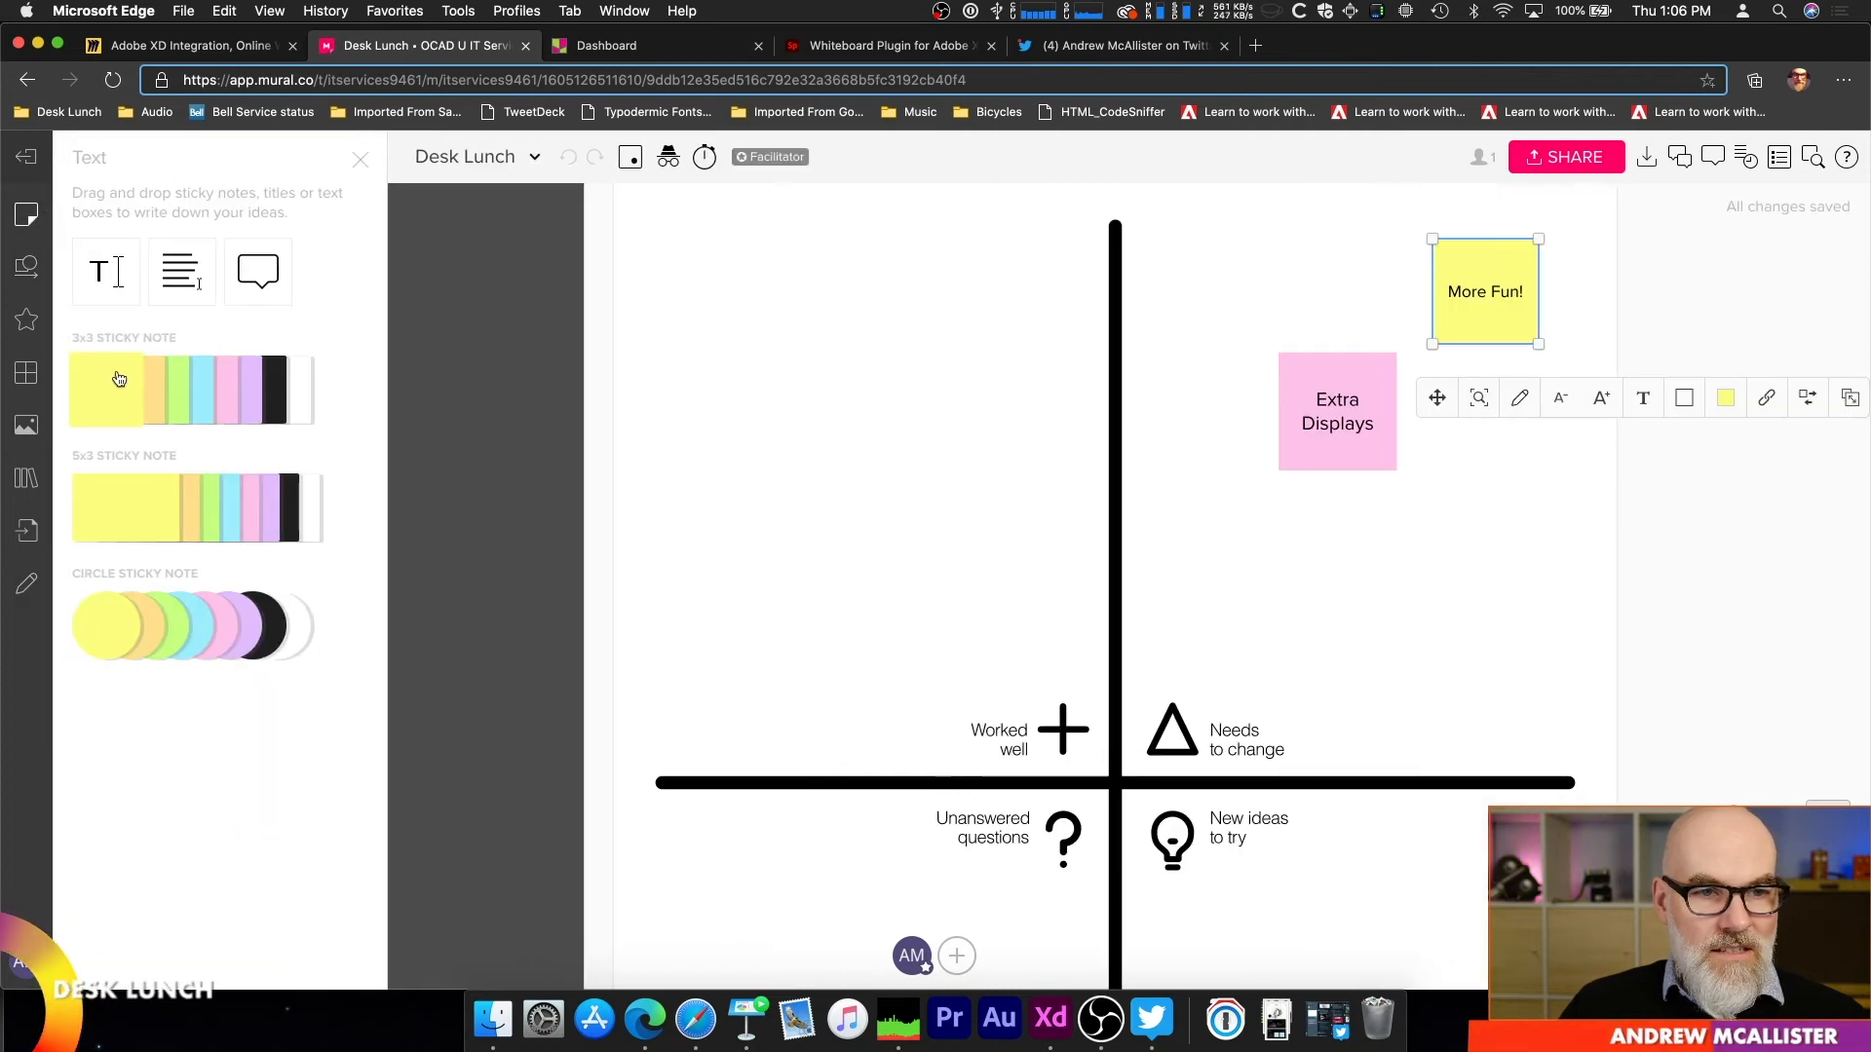
{"action": "left_click", "coordinate": [117, 388]}
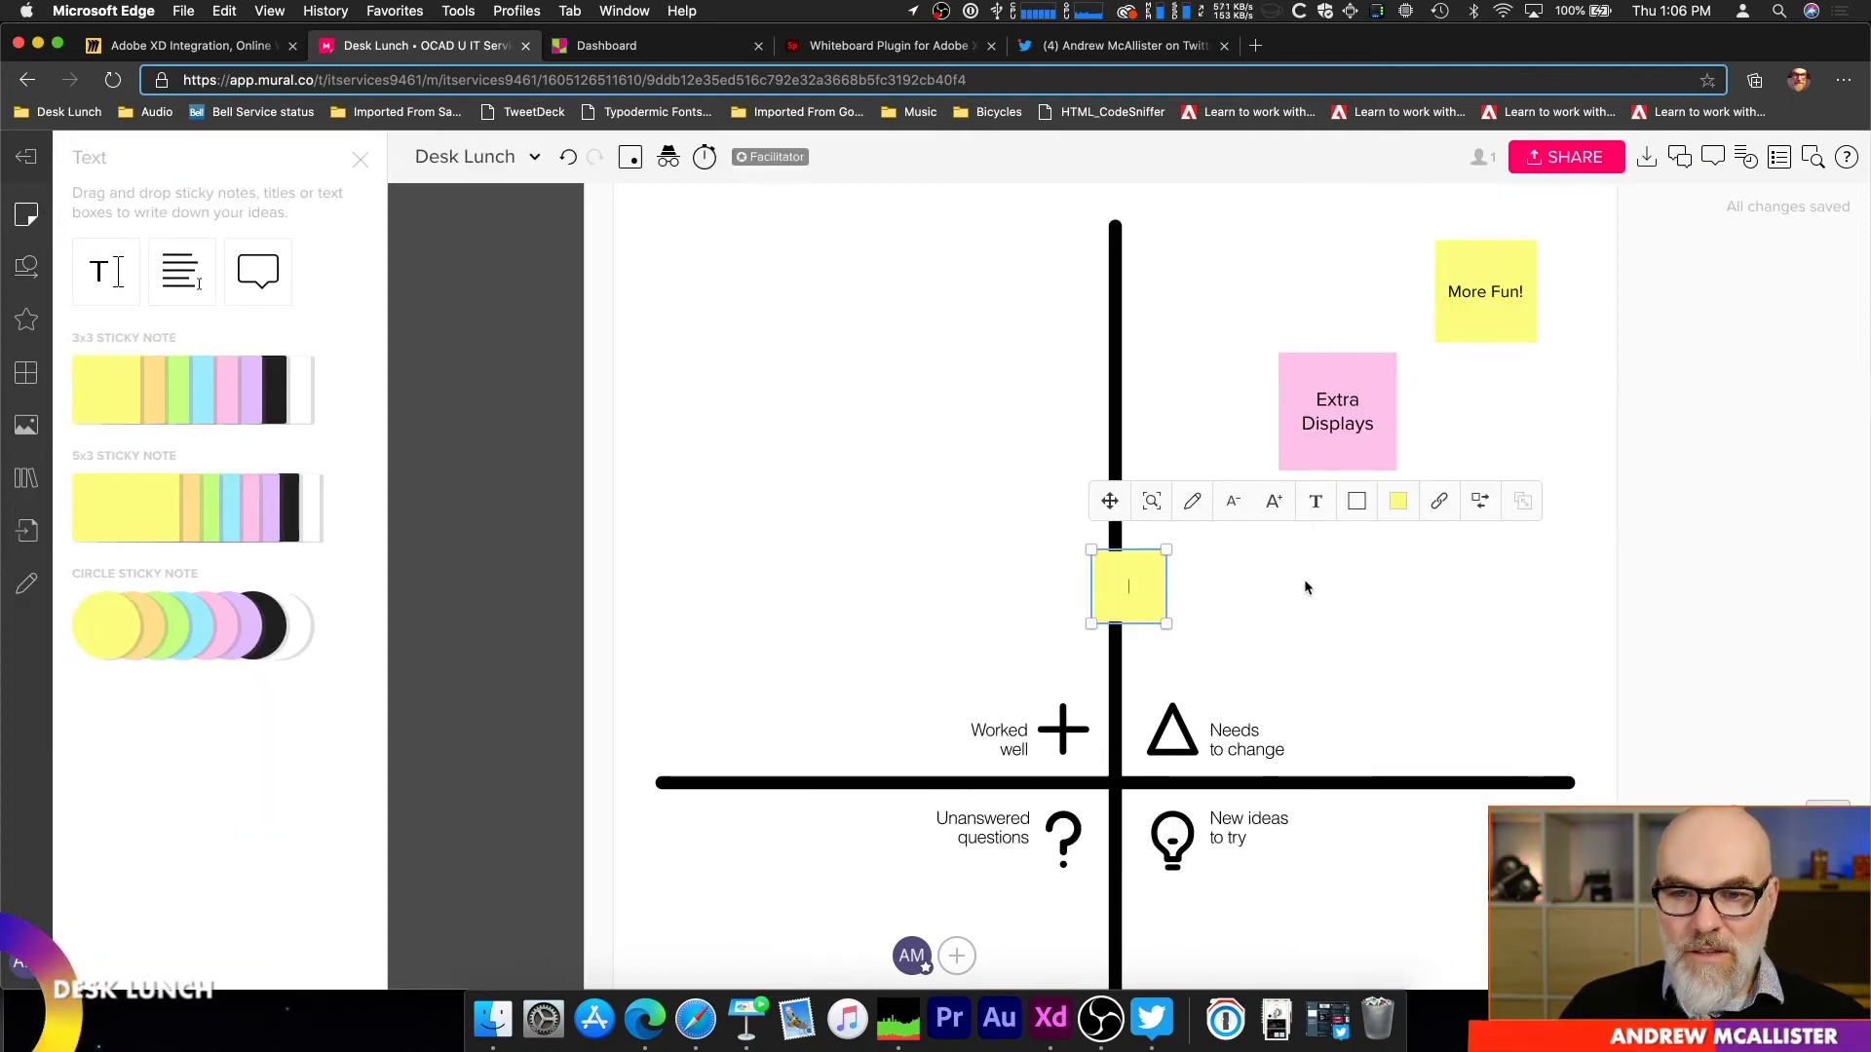
{"action": "type", "text": "Less"}
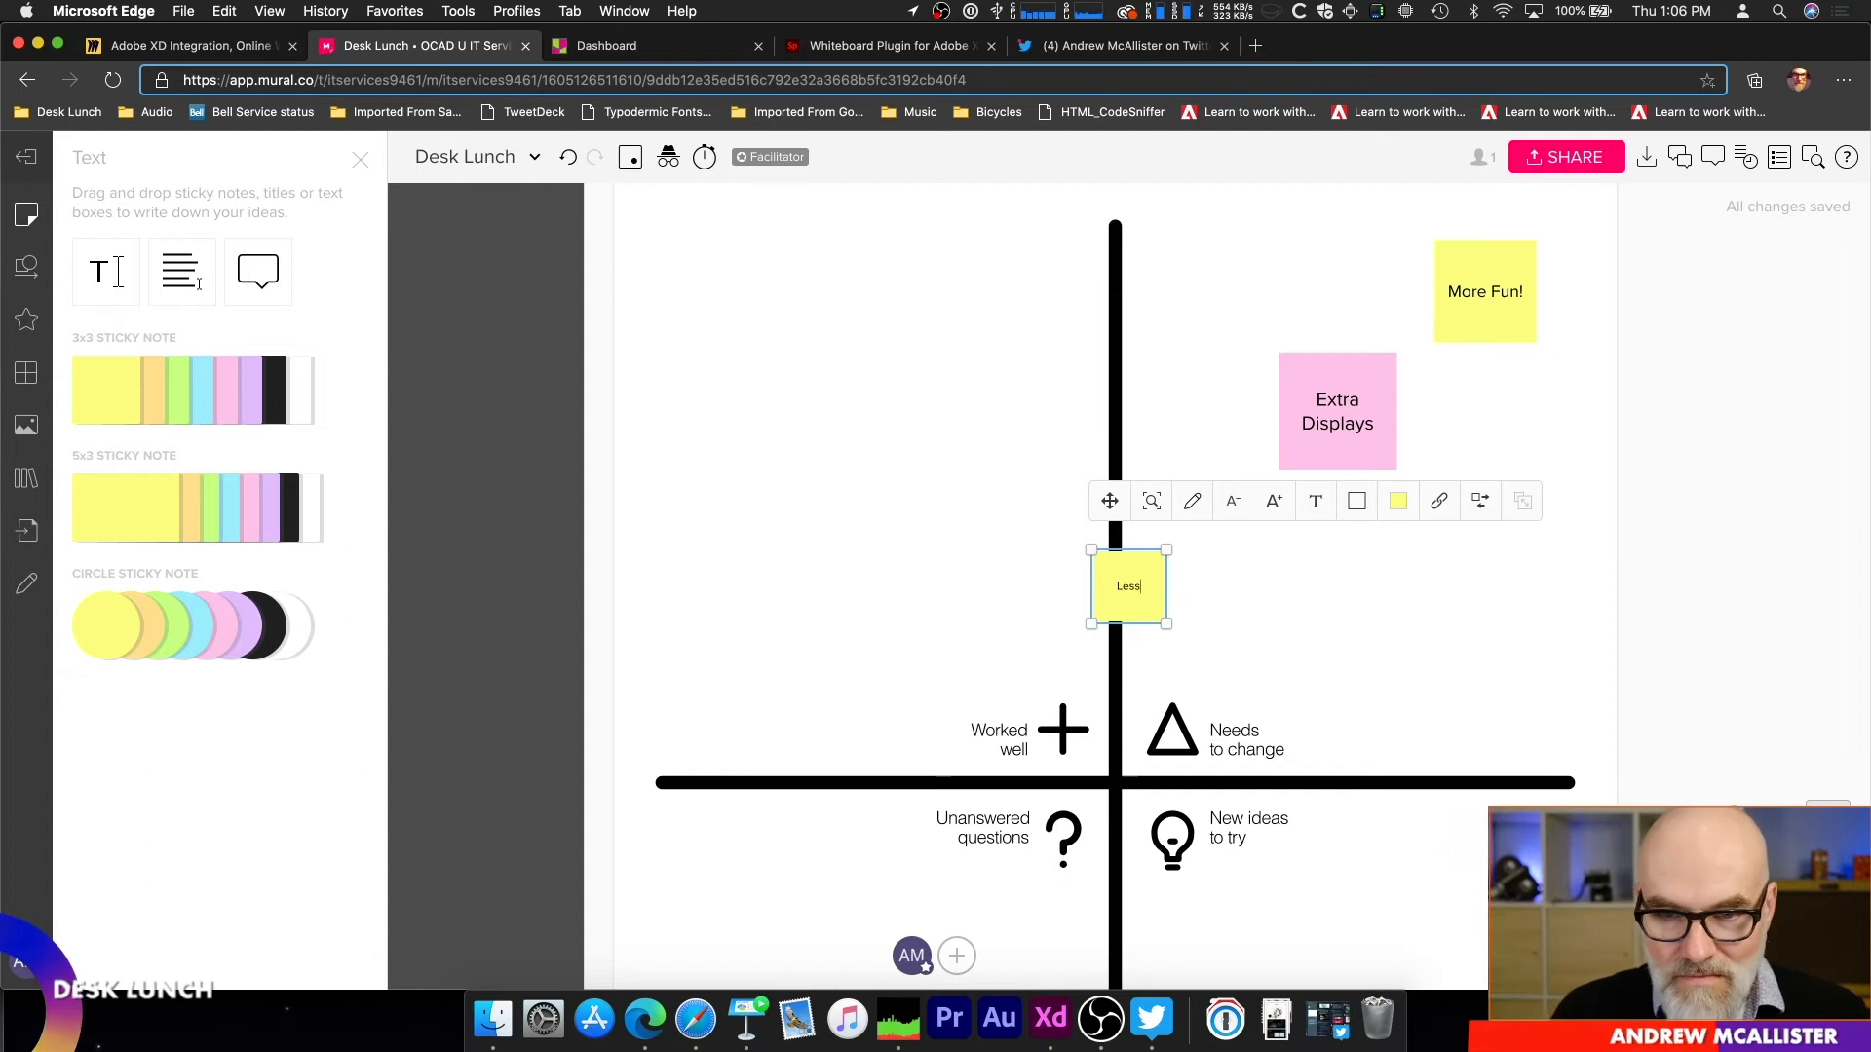
{"action": "type", "text": " Friction"}
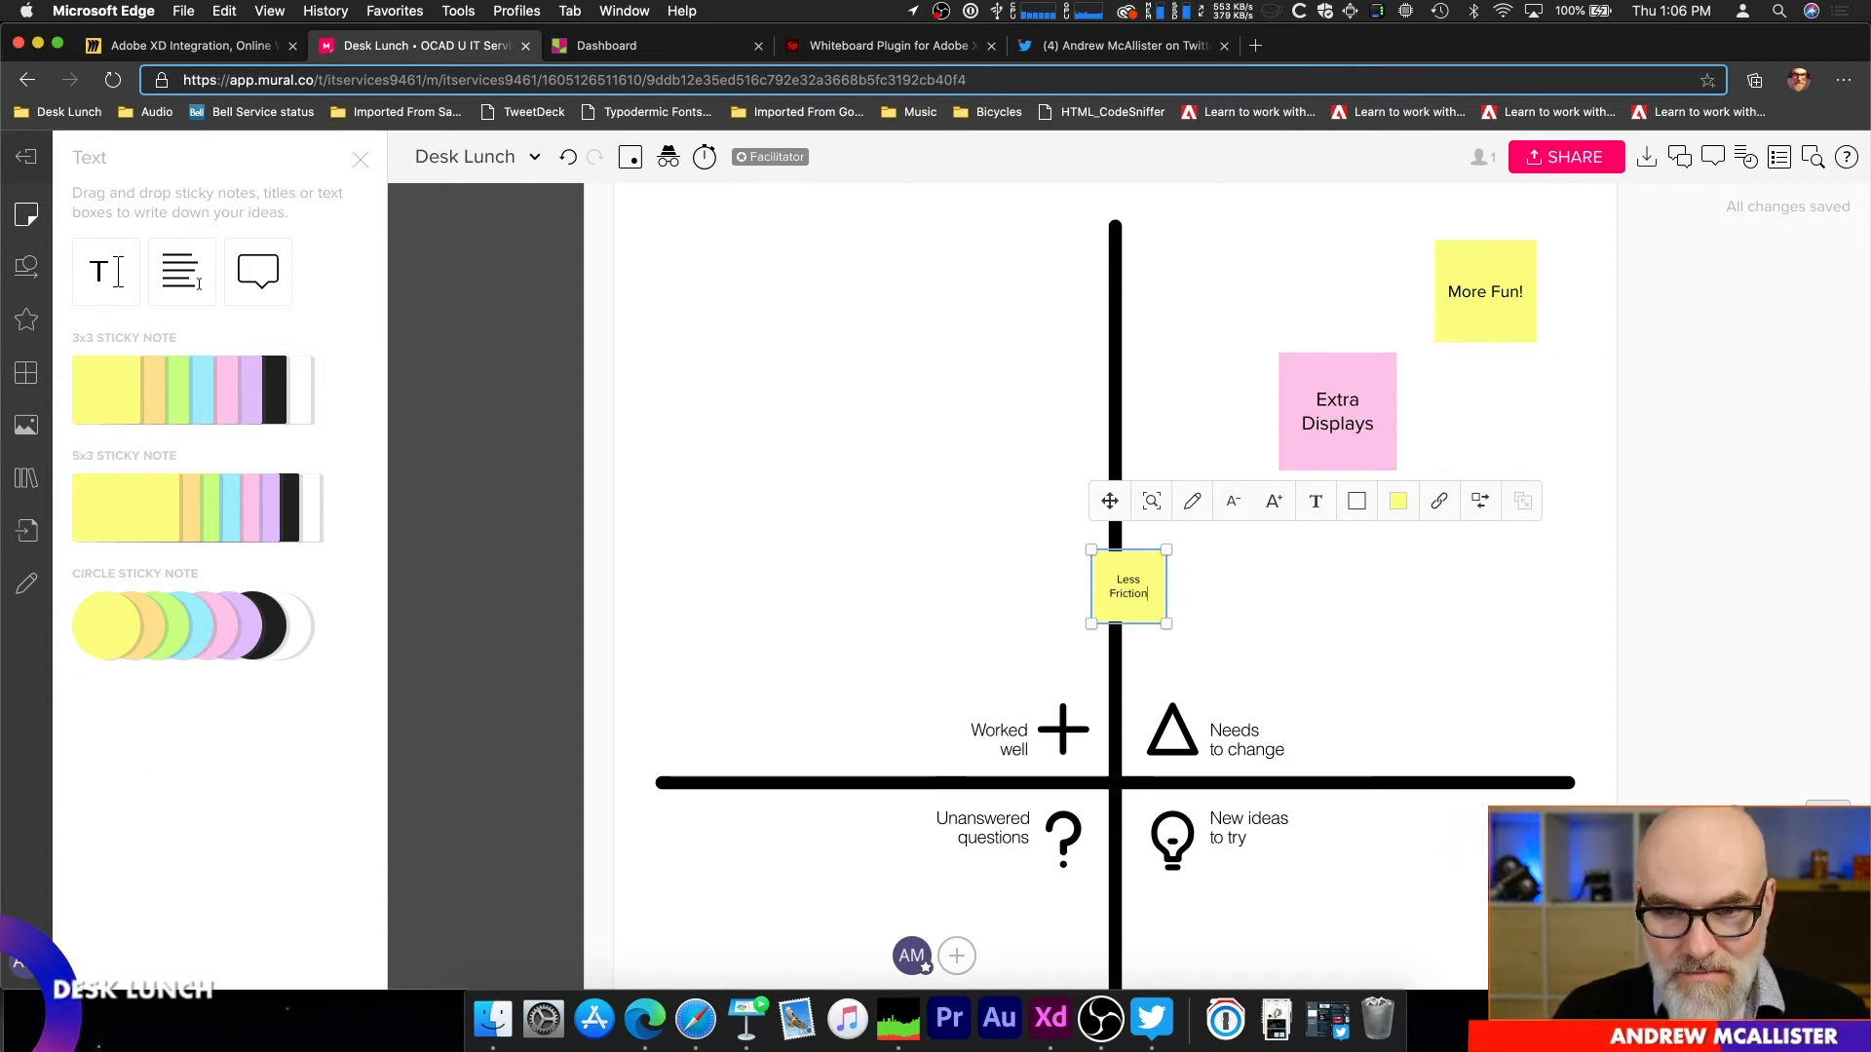
{"action": "left_click_drag", "start_coordinate": [1168, 625], "coordinate": [1504, 756]}
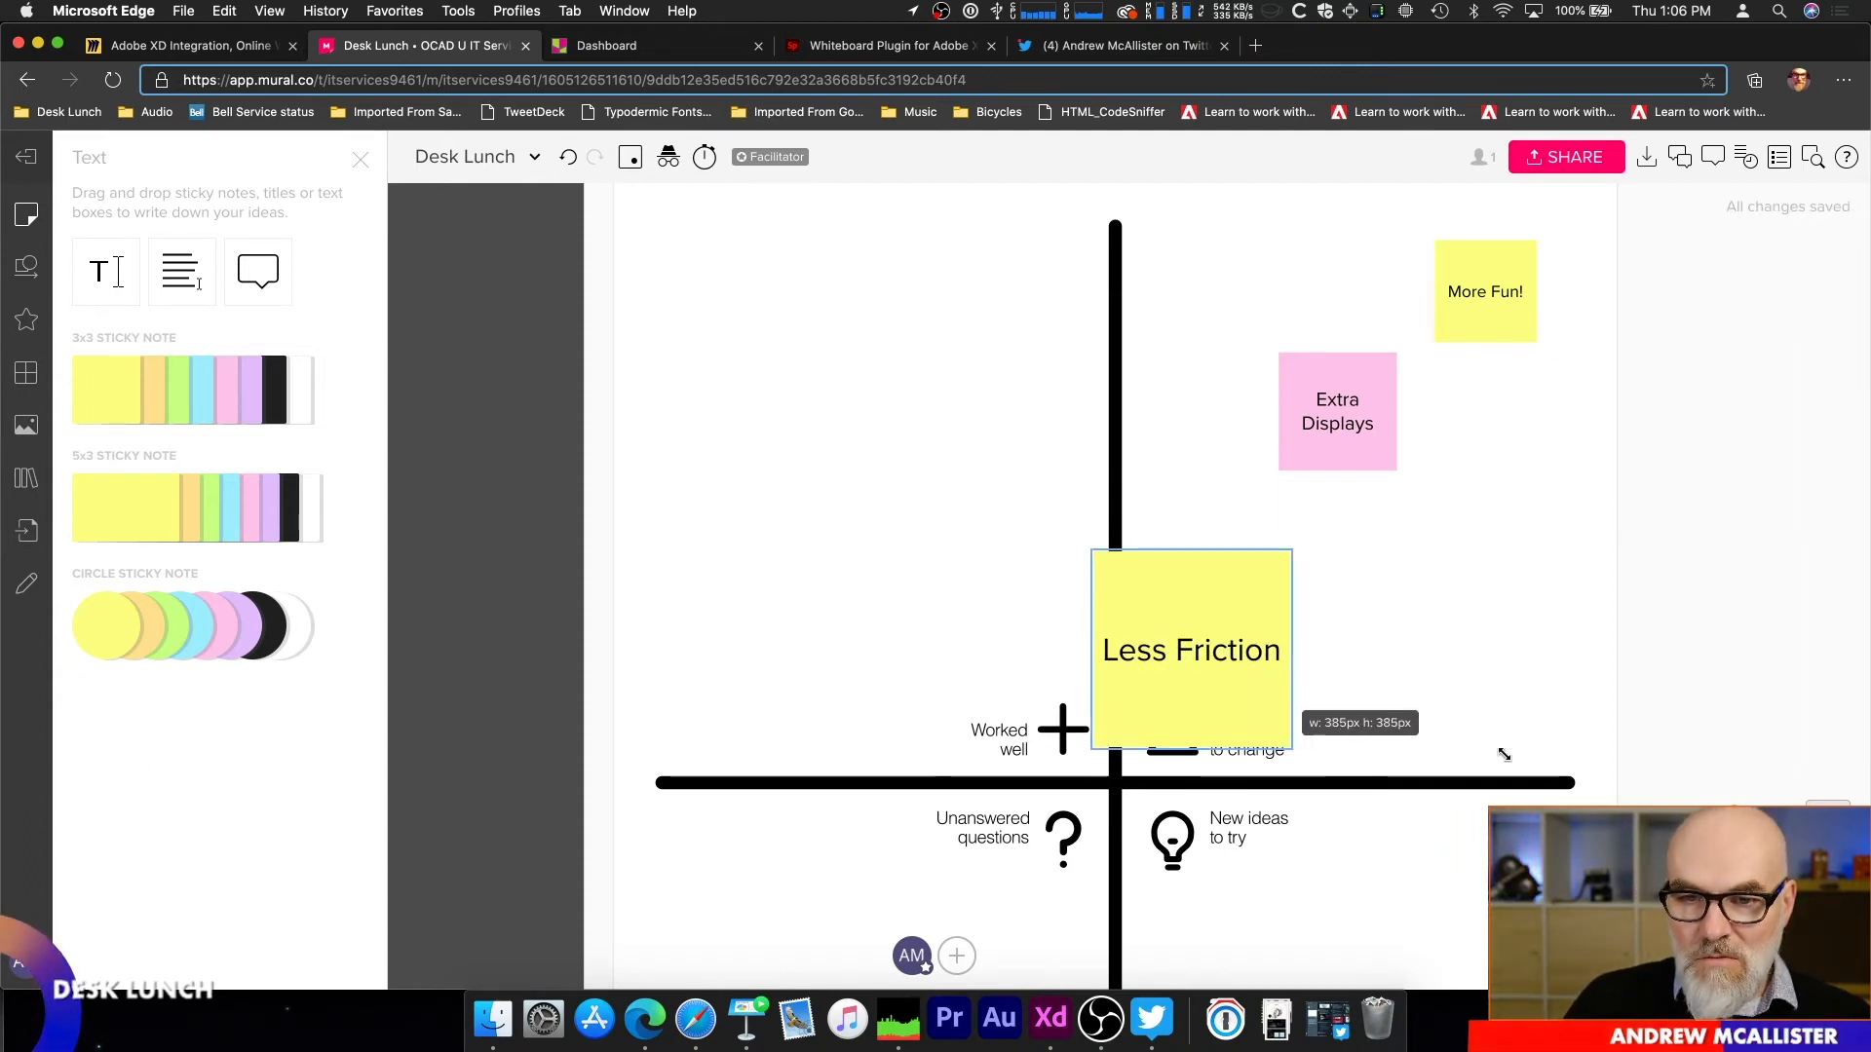
{"action": "left_click_drag", "start_coordinate": [1253, 588], "coordinate": [1516, 524]}
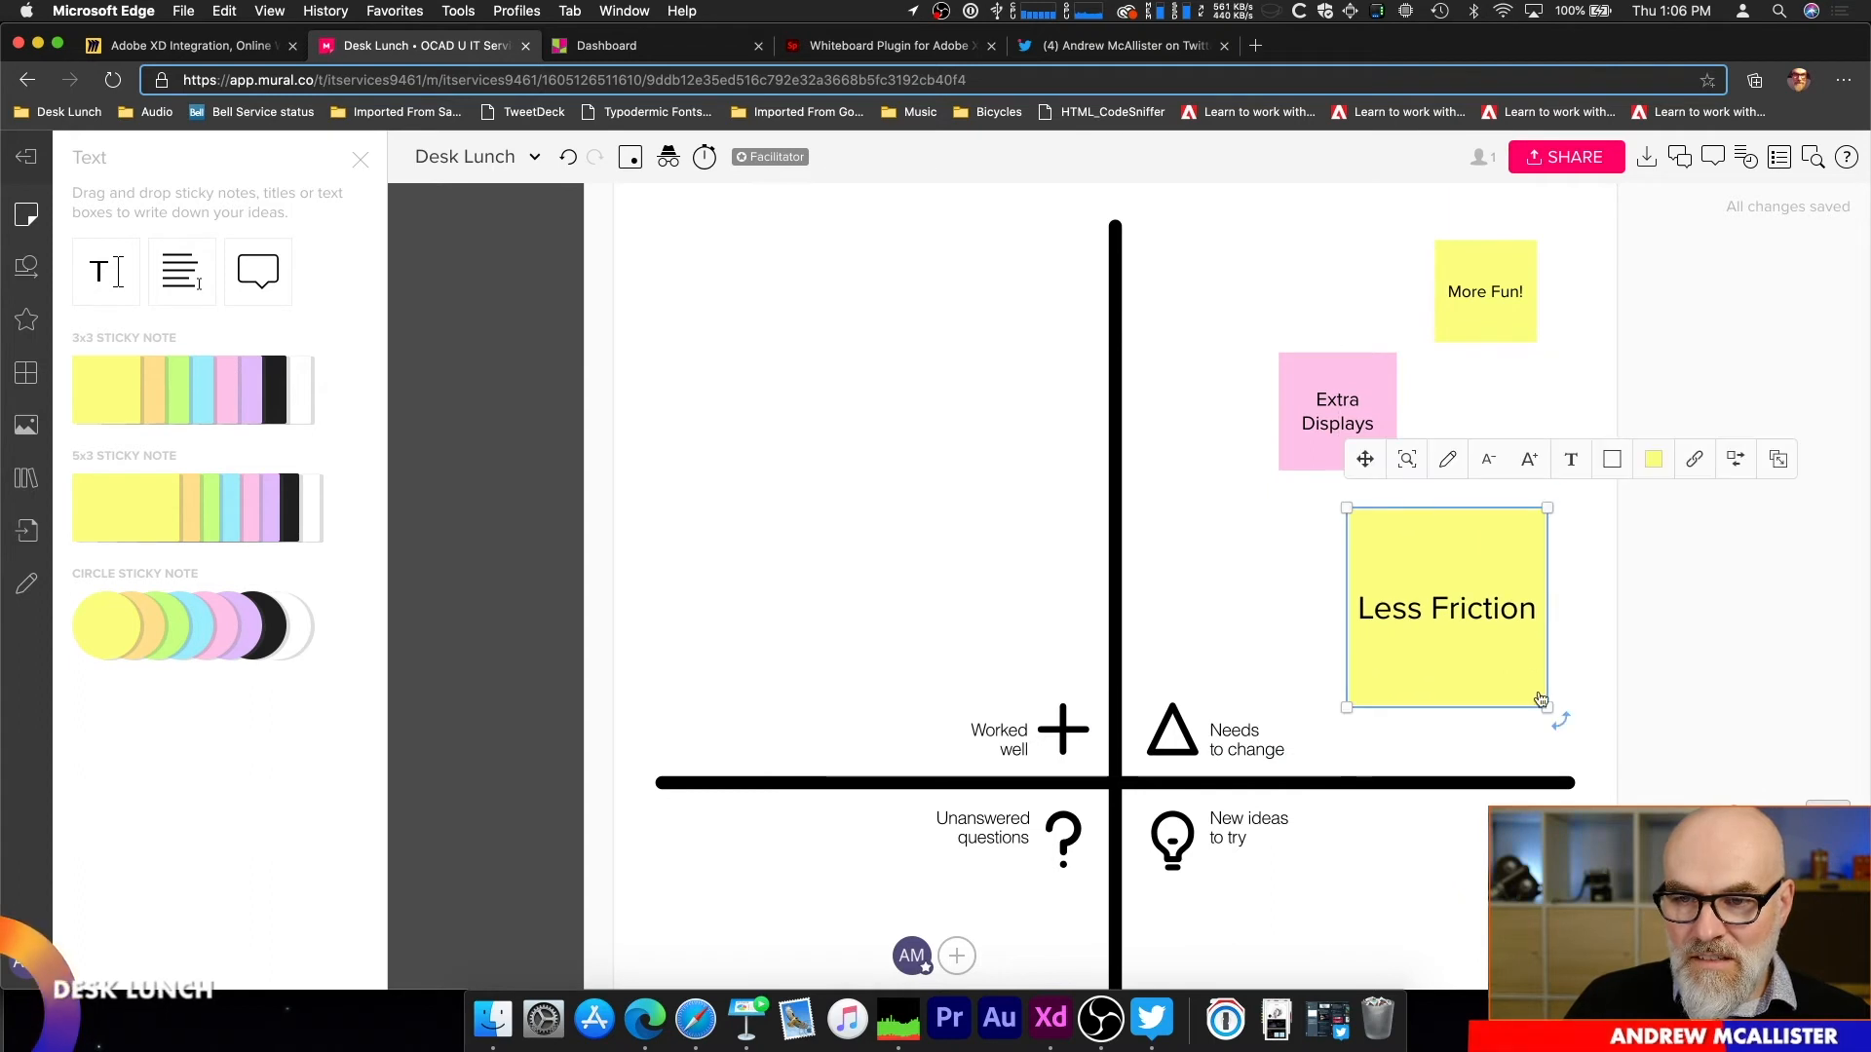
Step: Shrink the yellow "Less Friction" sticky note slightly
{"action": "mouse_move", "coordinate": [1542, 697]}
{"action": "left_mouse_down"}
{"action": "mouse_move", "coordinate": [1409, 610]}
{"action": "mouse_move", "coordinate": [1537, 696]}
{"action": "left_mouse_up"}
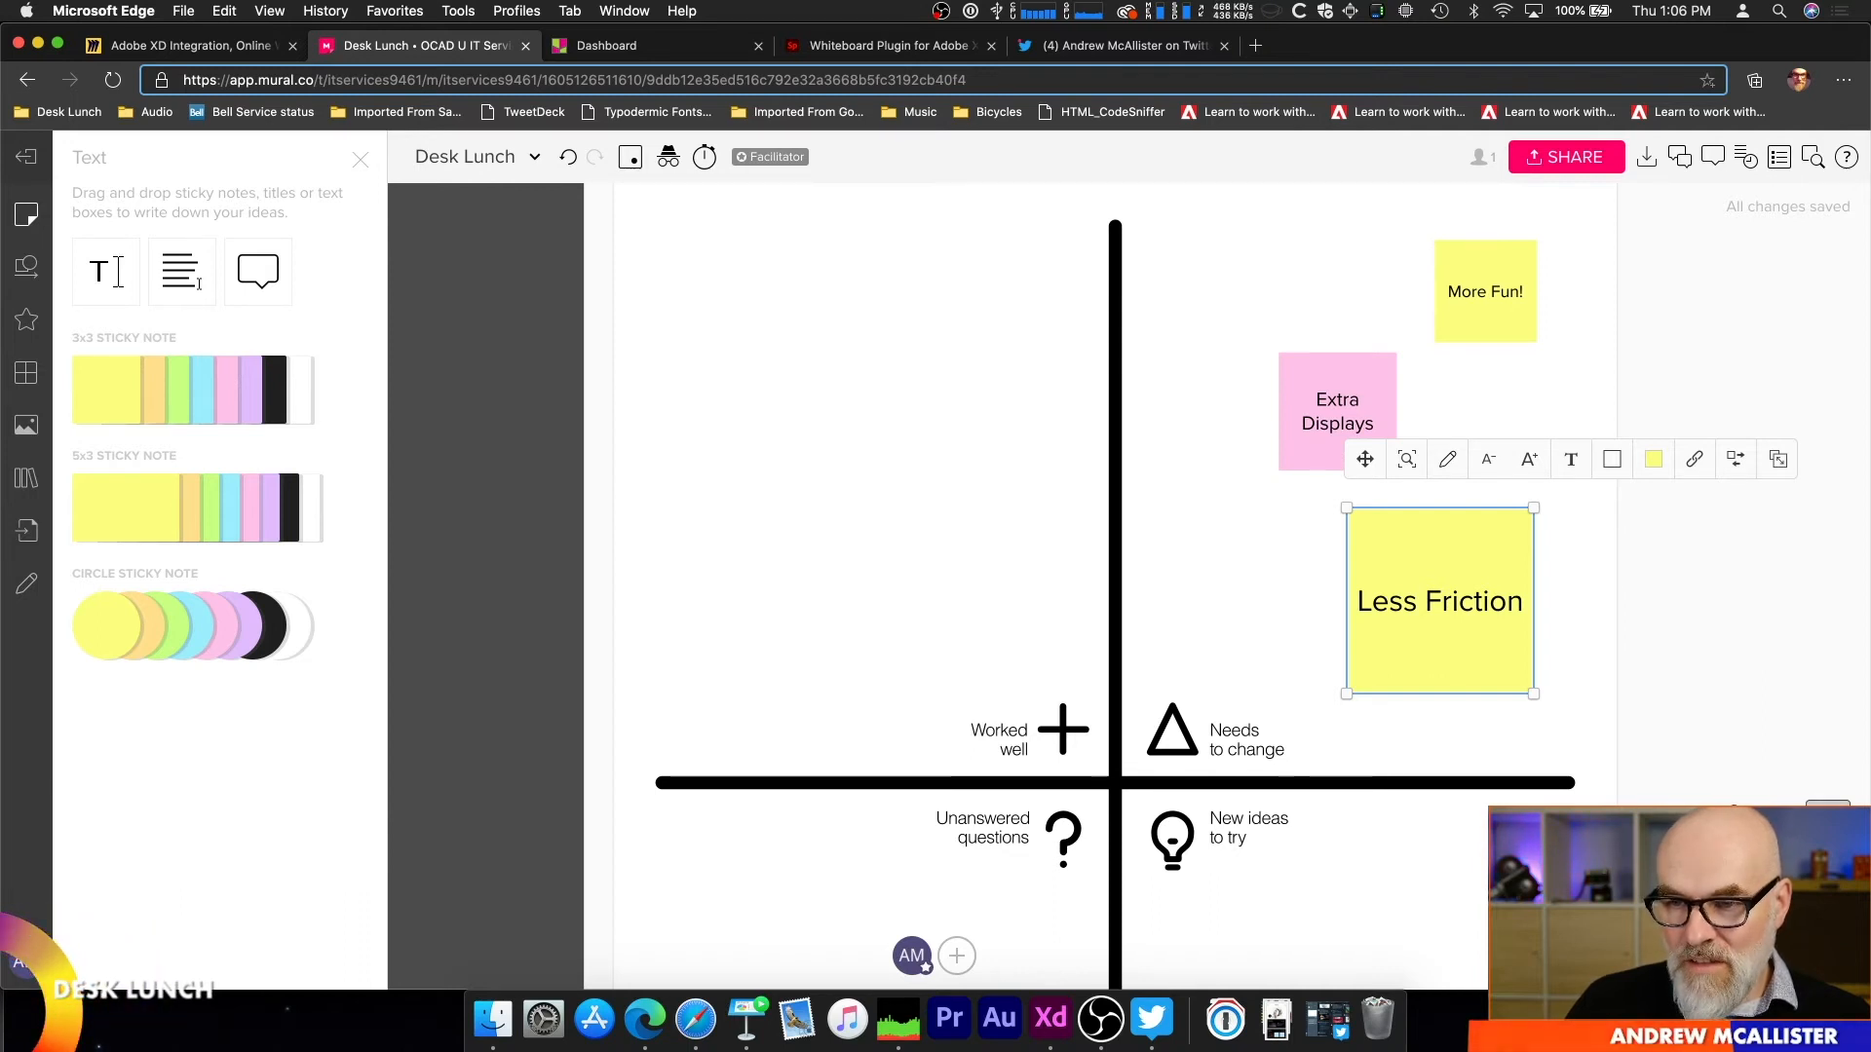
Step: Switch to Miro, view the "Bored" mind map below the artboards and the whole board, and return to the Miro dashboard
{"action": "left_click", "coordinate": [234, 48]}
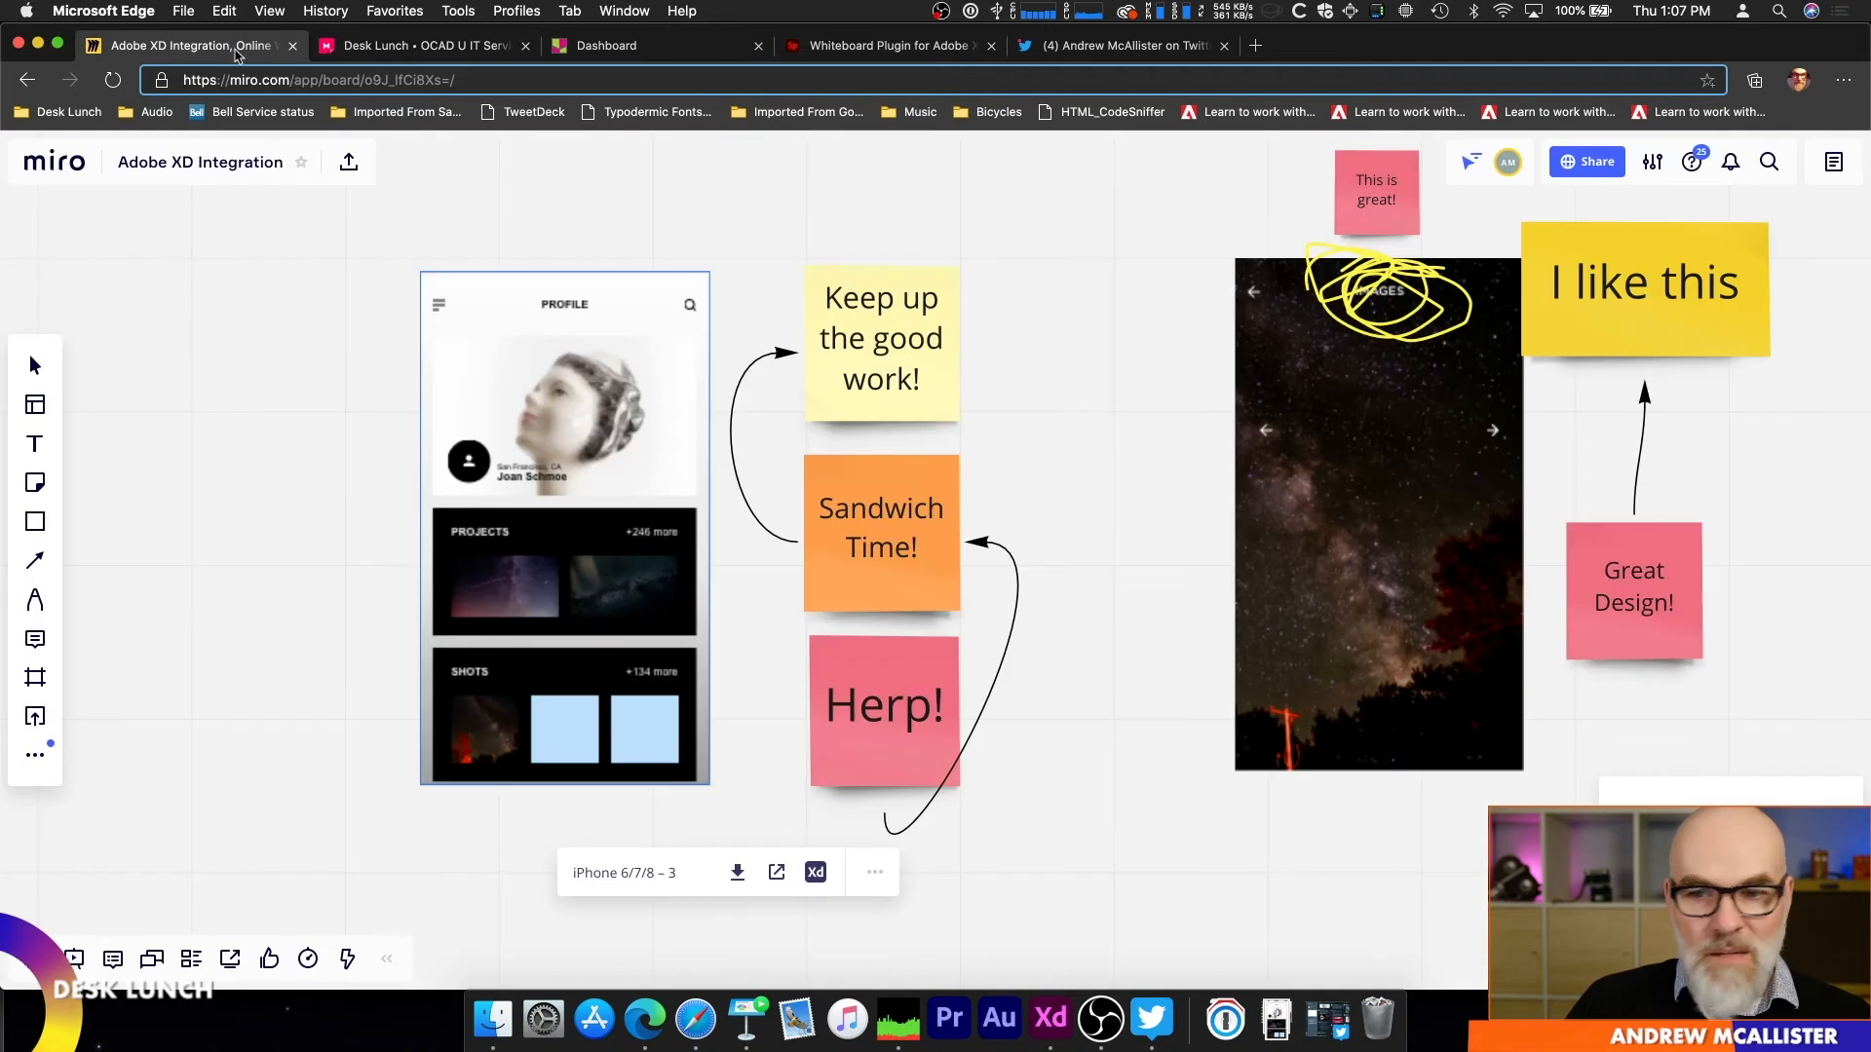
{"action": "left_click_drag", "start_coordinate": [1411, 721], "coordinate": [1169, 357]}
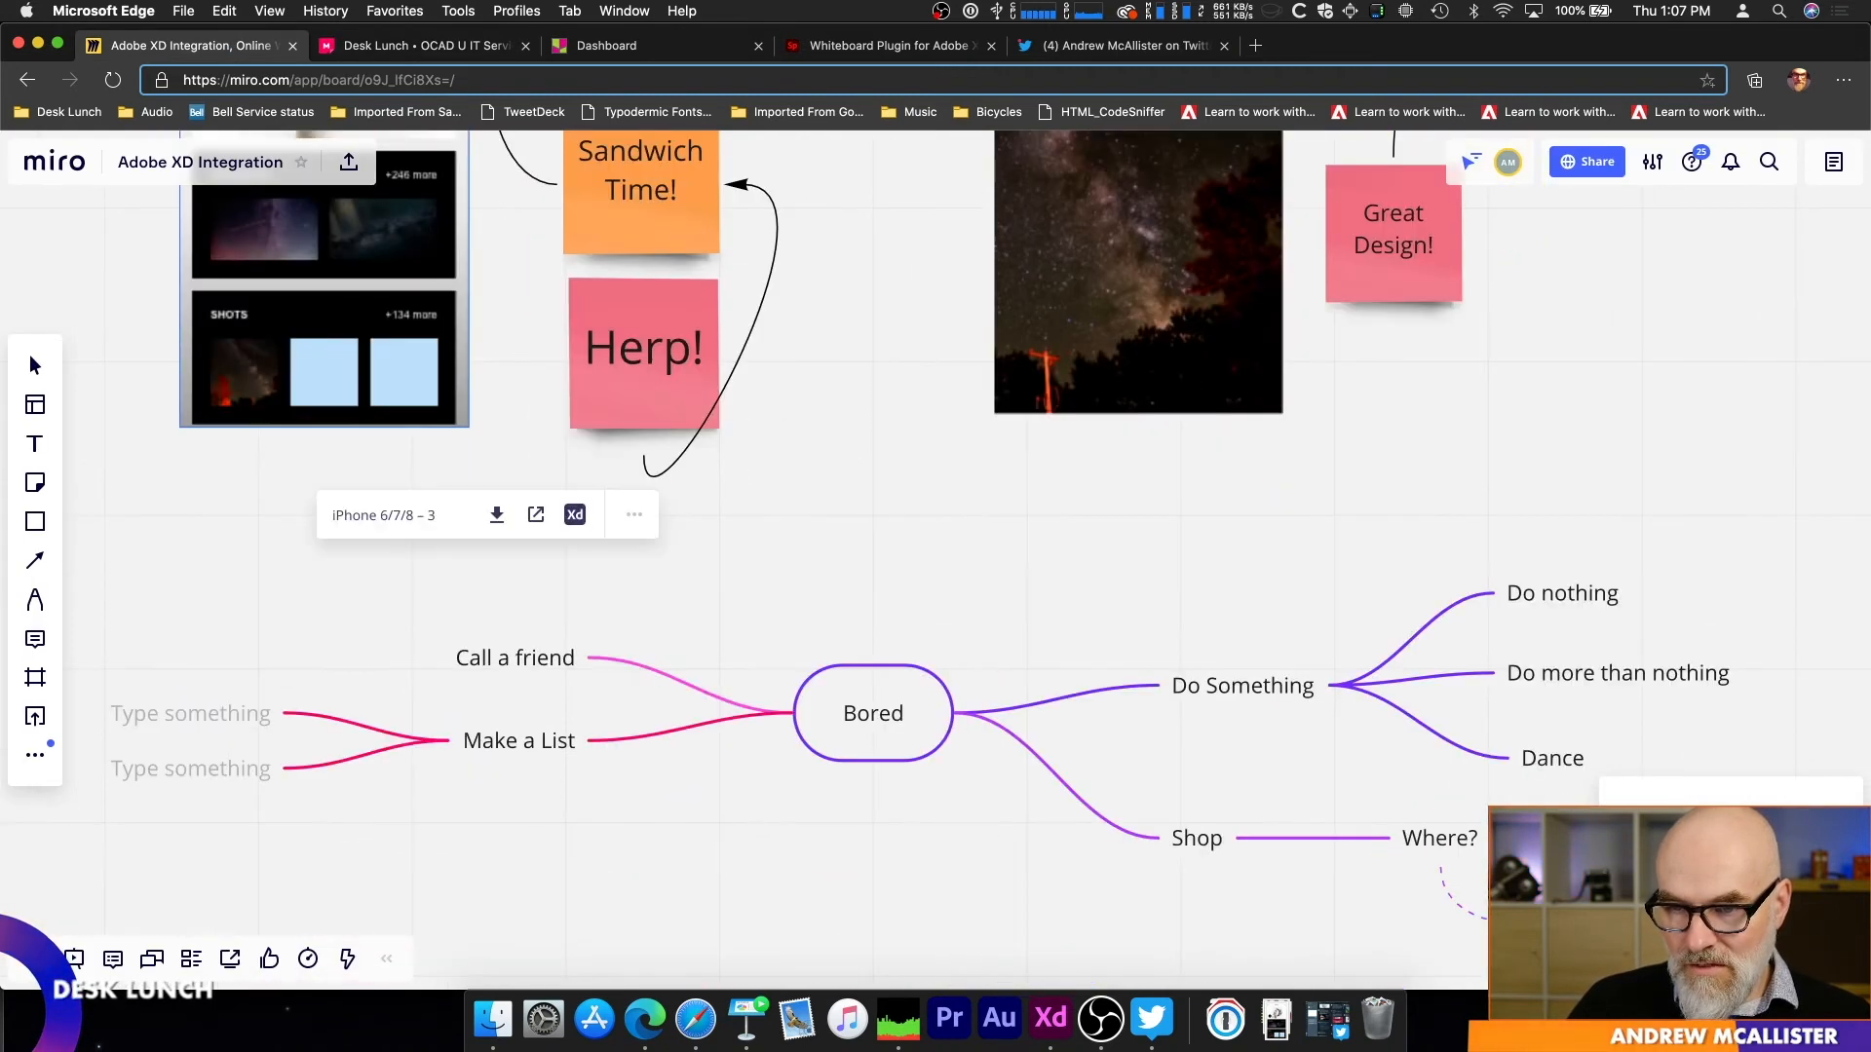
{"action": "key", "text": "super+minus"}
{"action": "key", "text": "super+minus"}
{"action": "key", "text": "super+minus"}
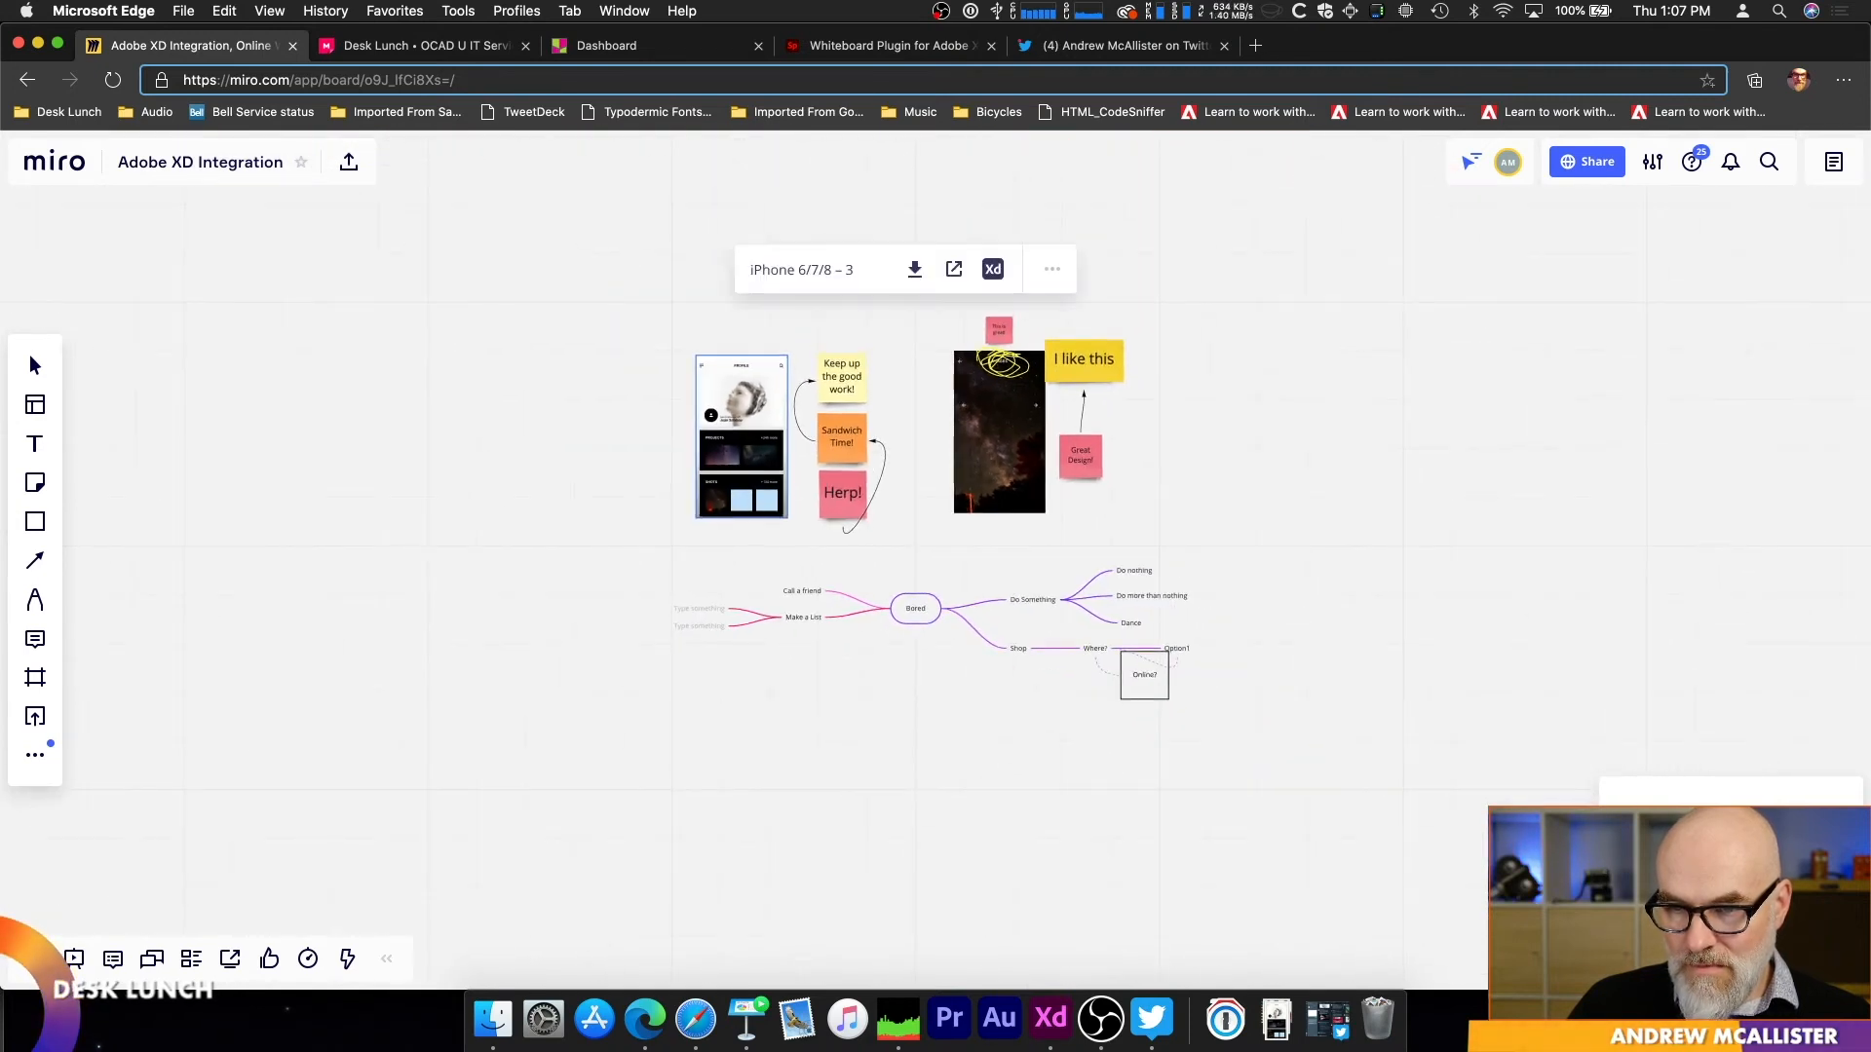
{"action": "left_click", "coordinate": [78, 168]}
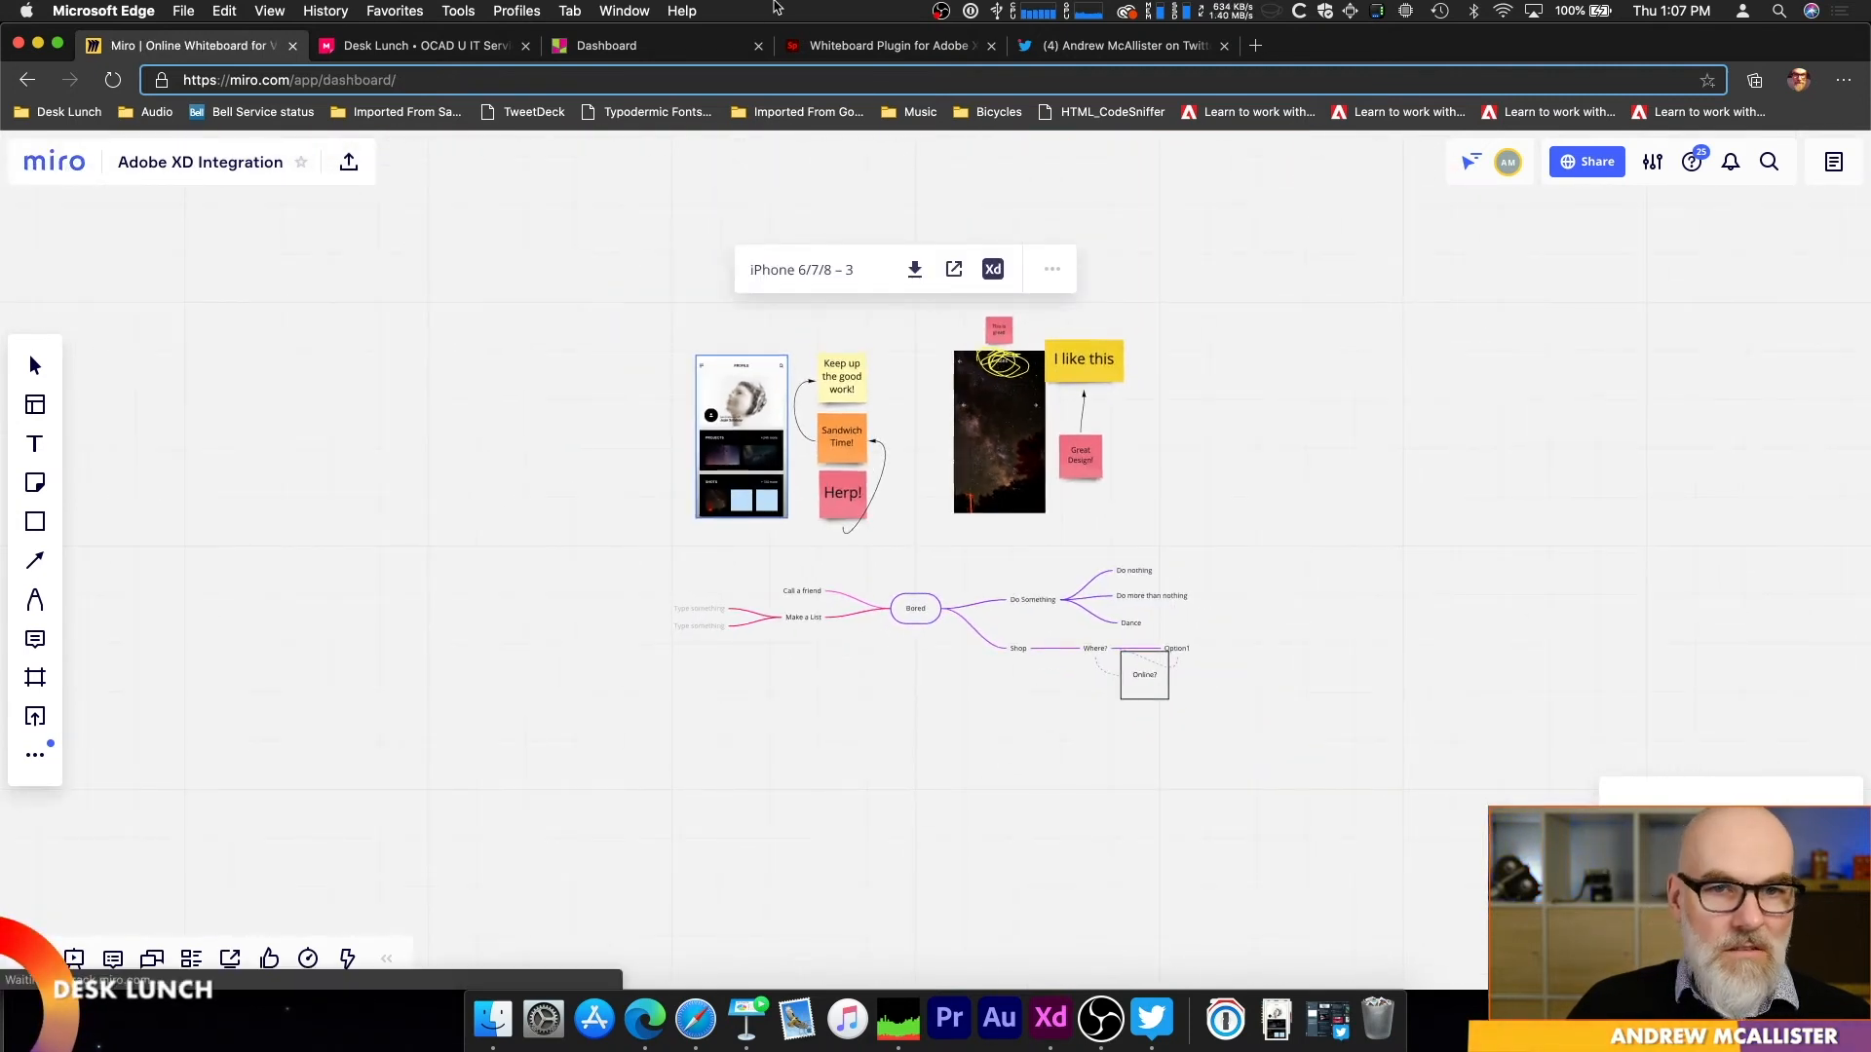
Step: Back in MURAL, shift the "Less Friction" note closer to the vertical axis, increase its font size, and recolour it pink
{"action": "left_click", "coordinate": [441, 52]}
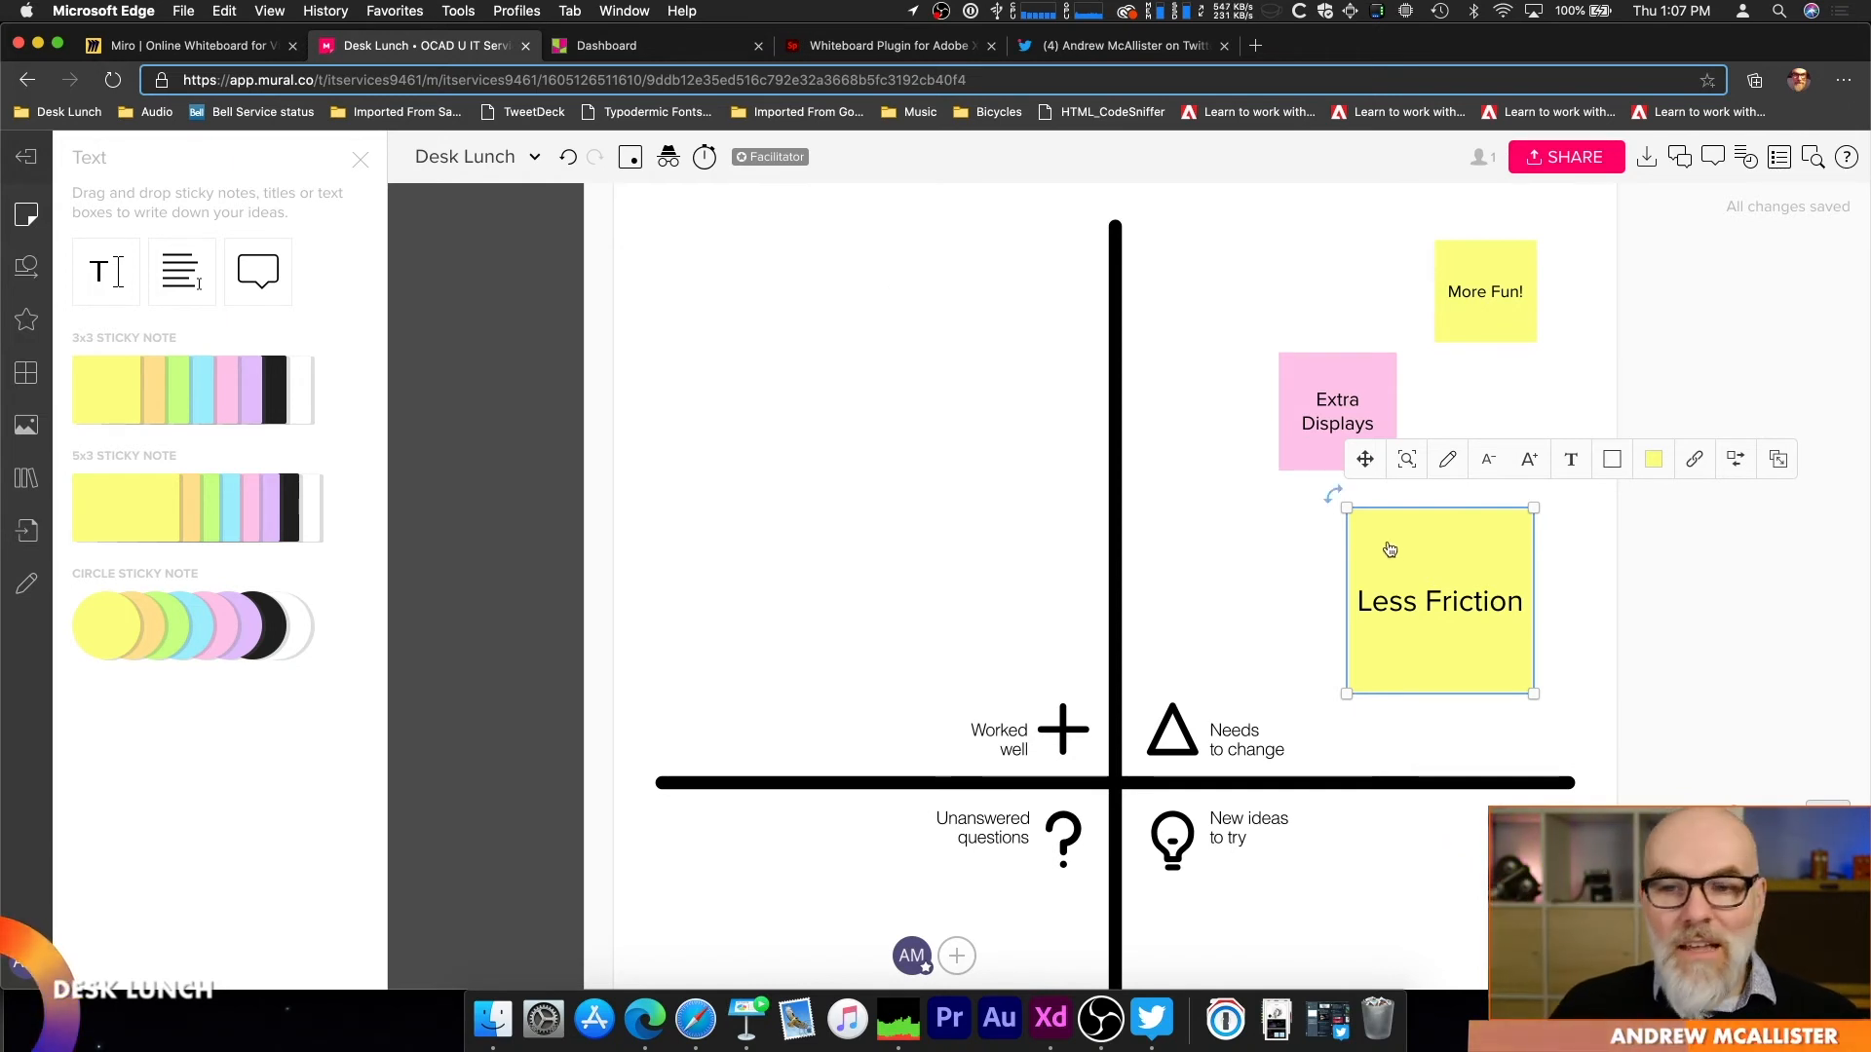
{"action": "left_click_drag", "start_coordinate": [1376, 592], "coordinate": [1333, 551]}
{"action": "left_click", "coordinate": [1485, 456]}
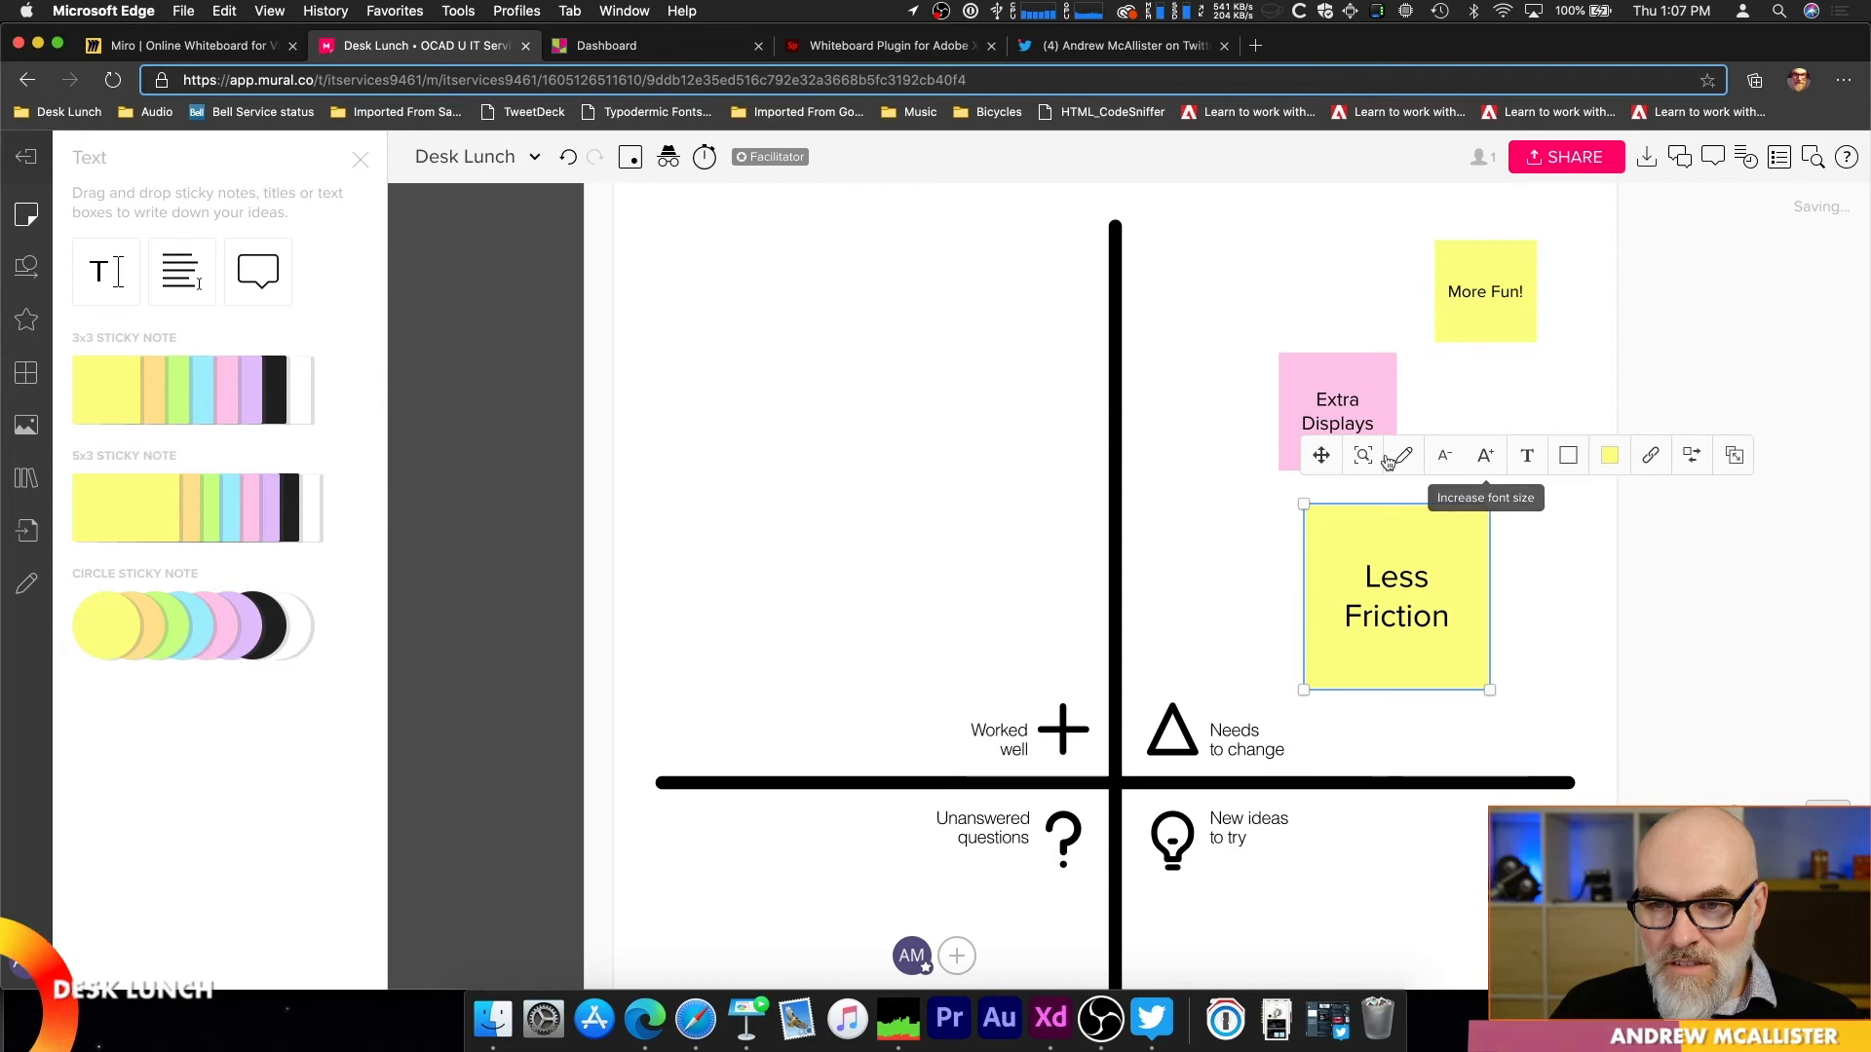
{"action": "left_click", "coordinate": [1610, 456]}
{"action": "left_click", "coordinate": [1590, 545]}
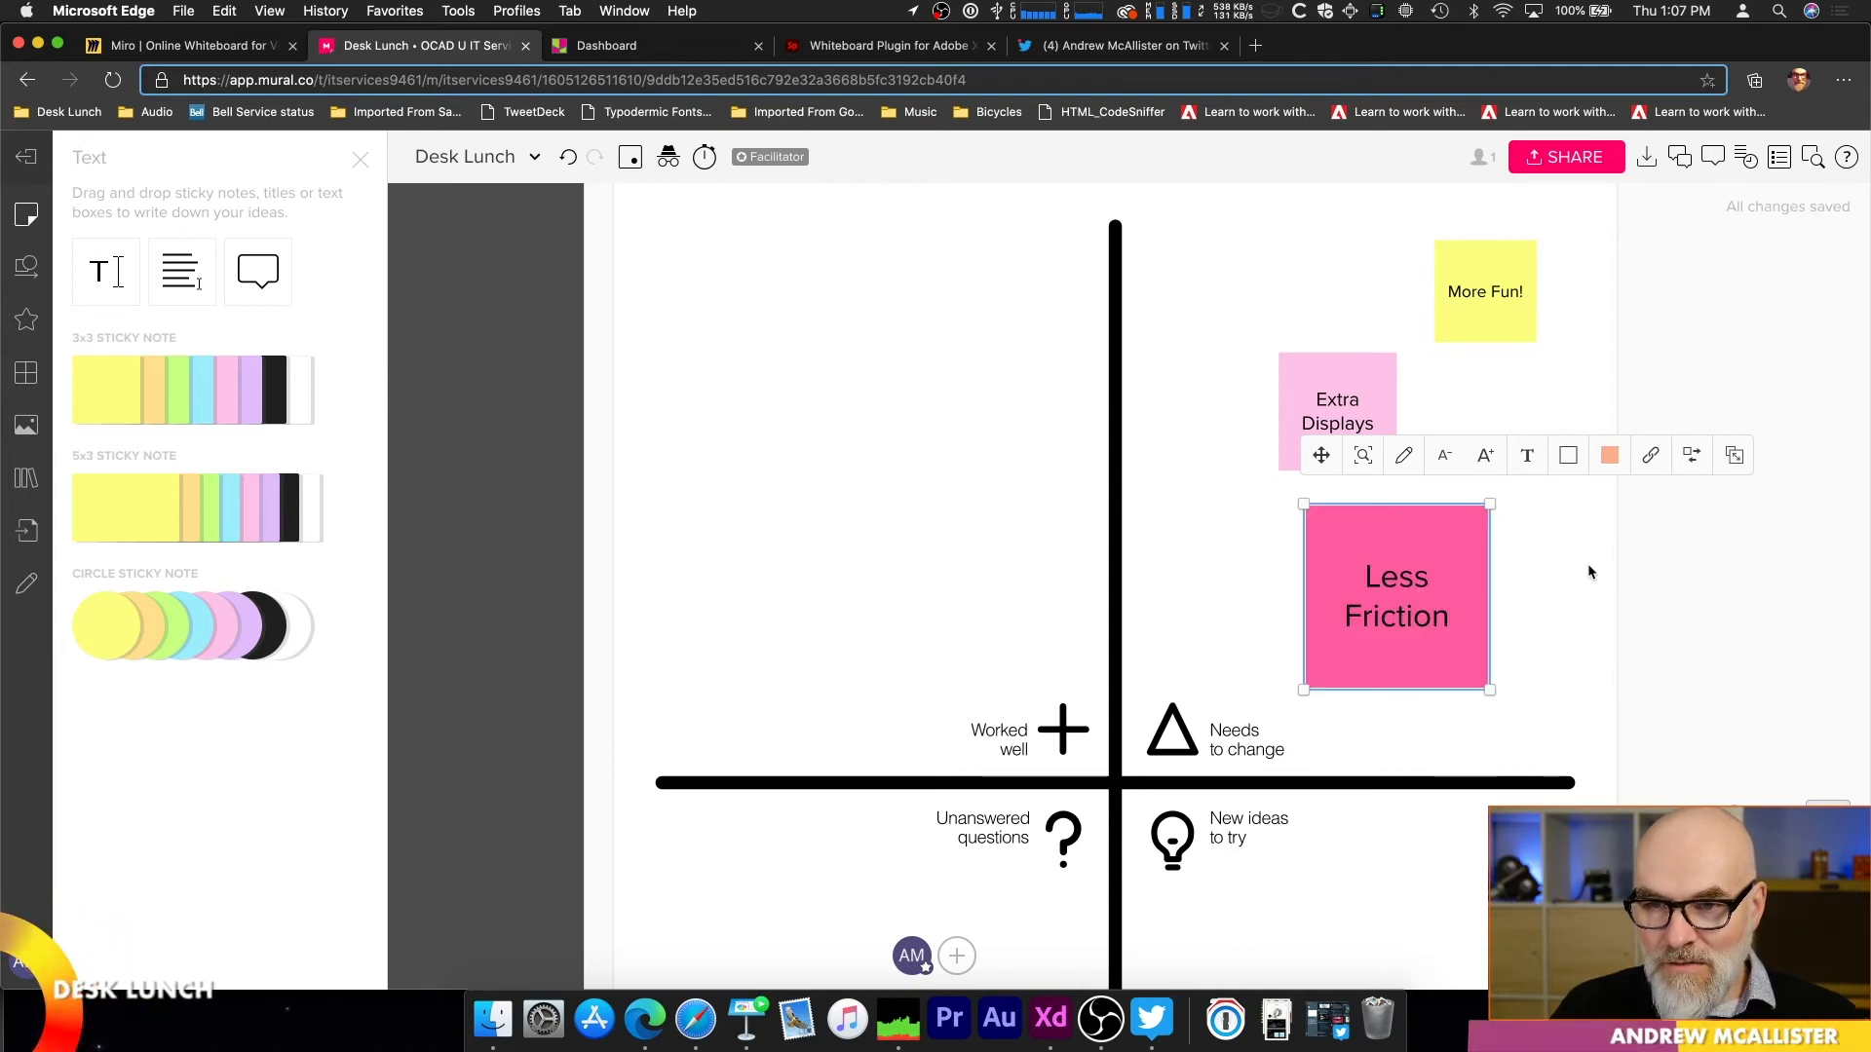
Step: Add a yellow 5x3 sticky note reading "How long will be be teaching remotely" in the "Unanswered questions" quadrant
{"action": "left_click", "coordinate": [146, 505]}
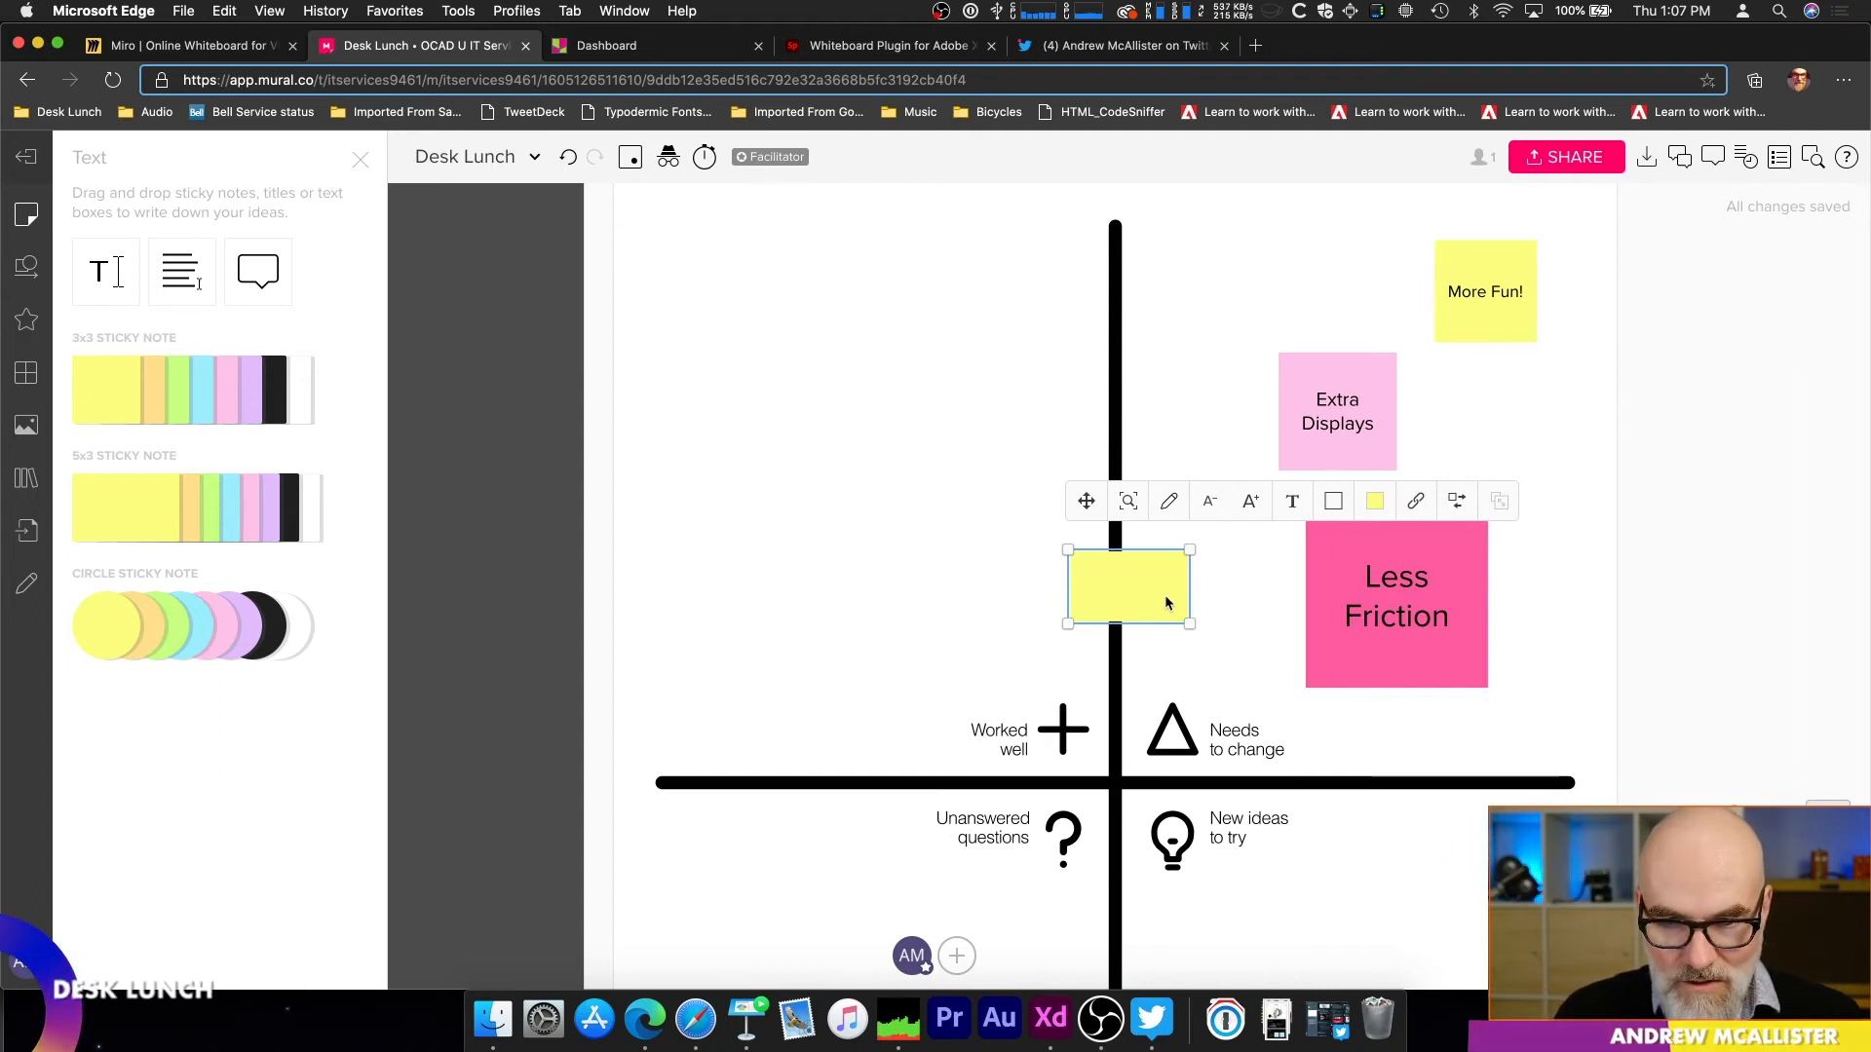
{"action": "type", "text": "How long w"}
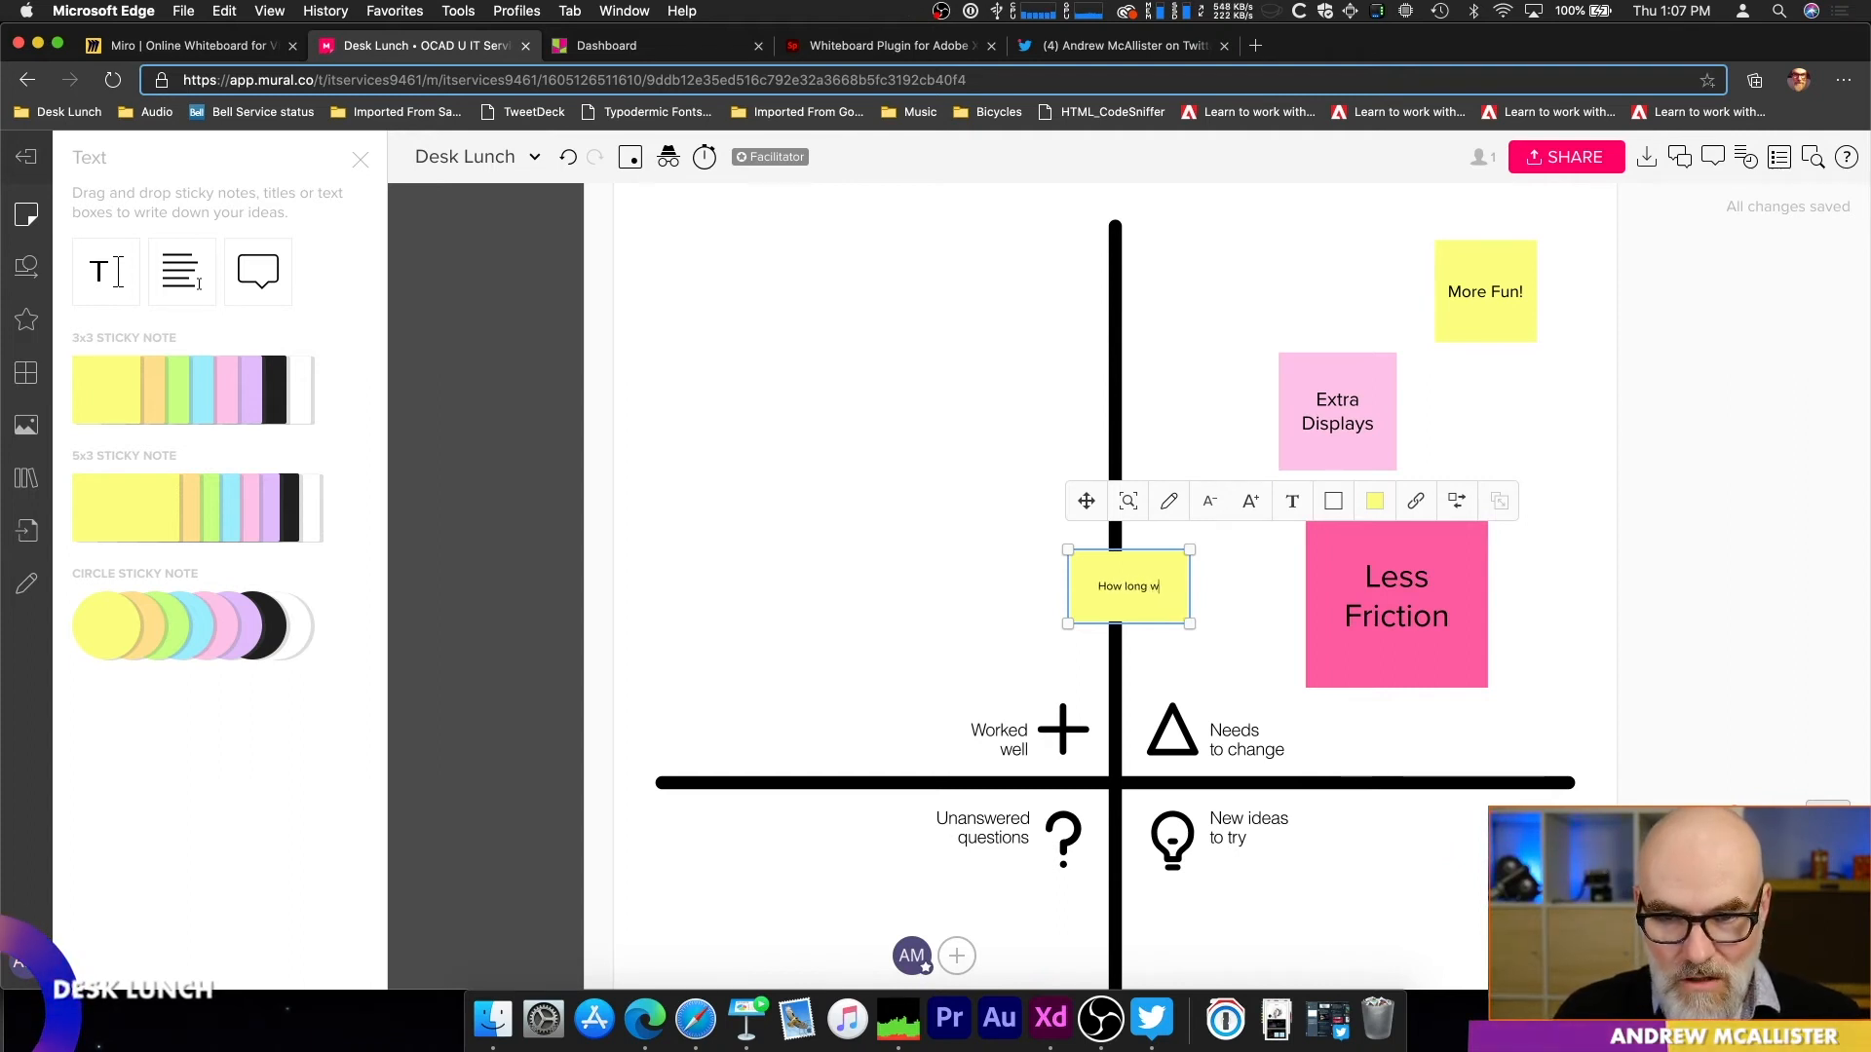
{"action": "type", "text": "ill be eb"}
{"action": "type", "text": " teaching remotely"}
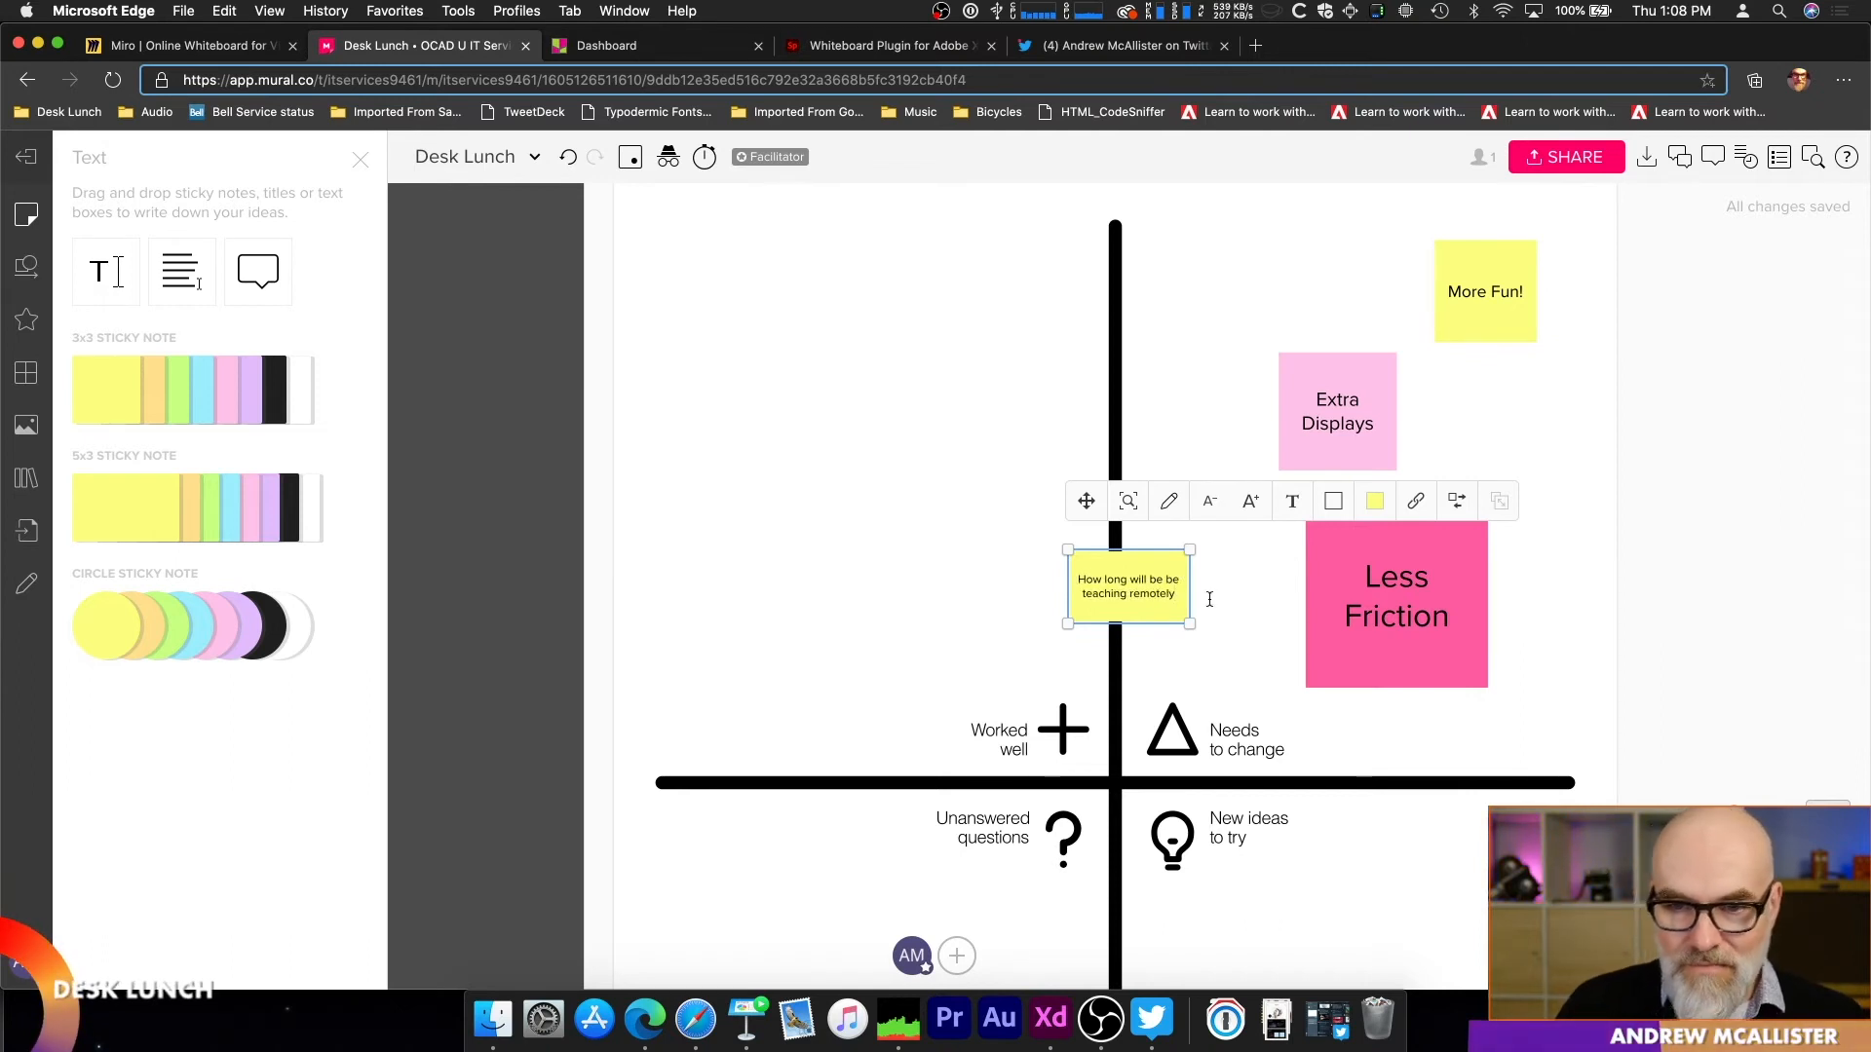
{"action": "left_click", "coordinate": [1213, 594]}
{"action": "left_click_drag", "start_coordinate": [1173, 584], "coordinate": [814, 863]}
{"action": "scroll", "coordinate": [920, 671], "scroll_direction": "down", "scroll_amount": 2}
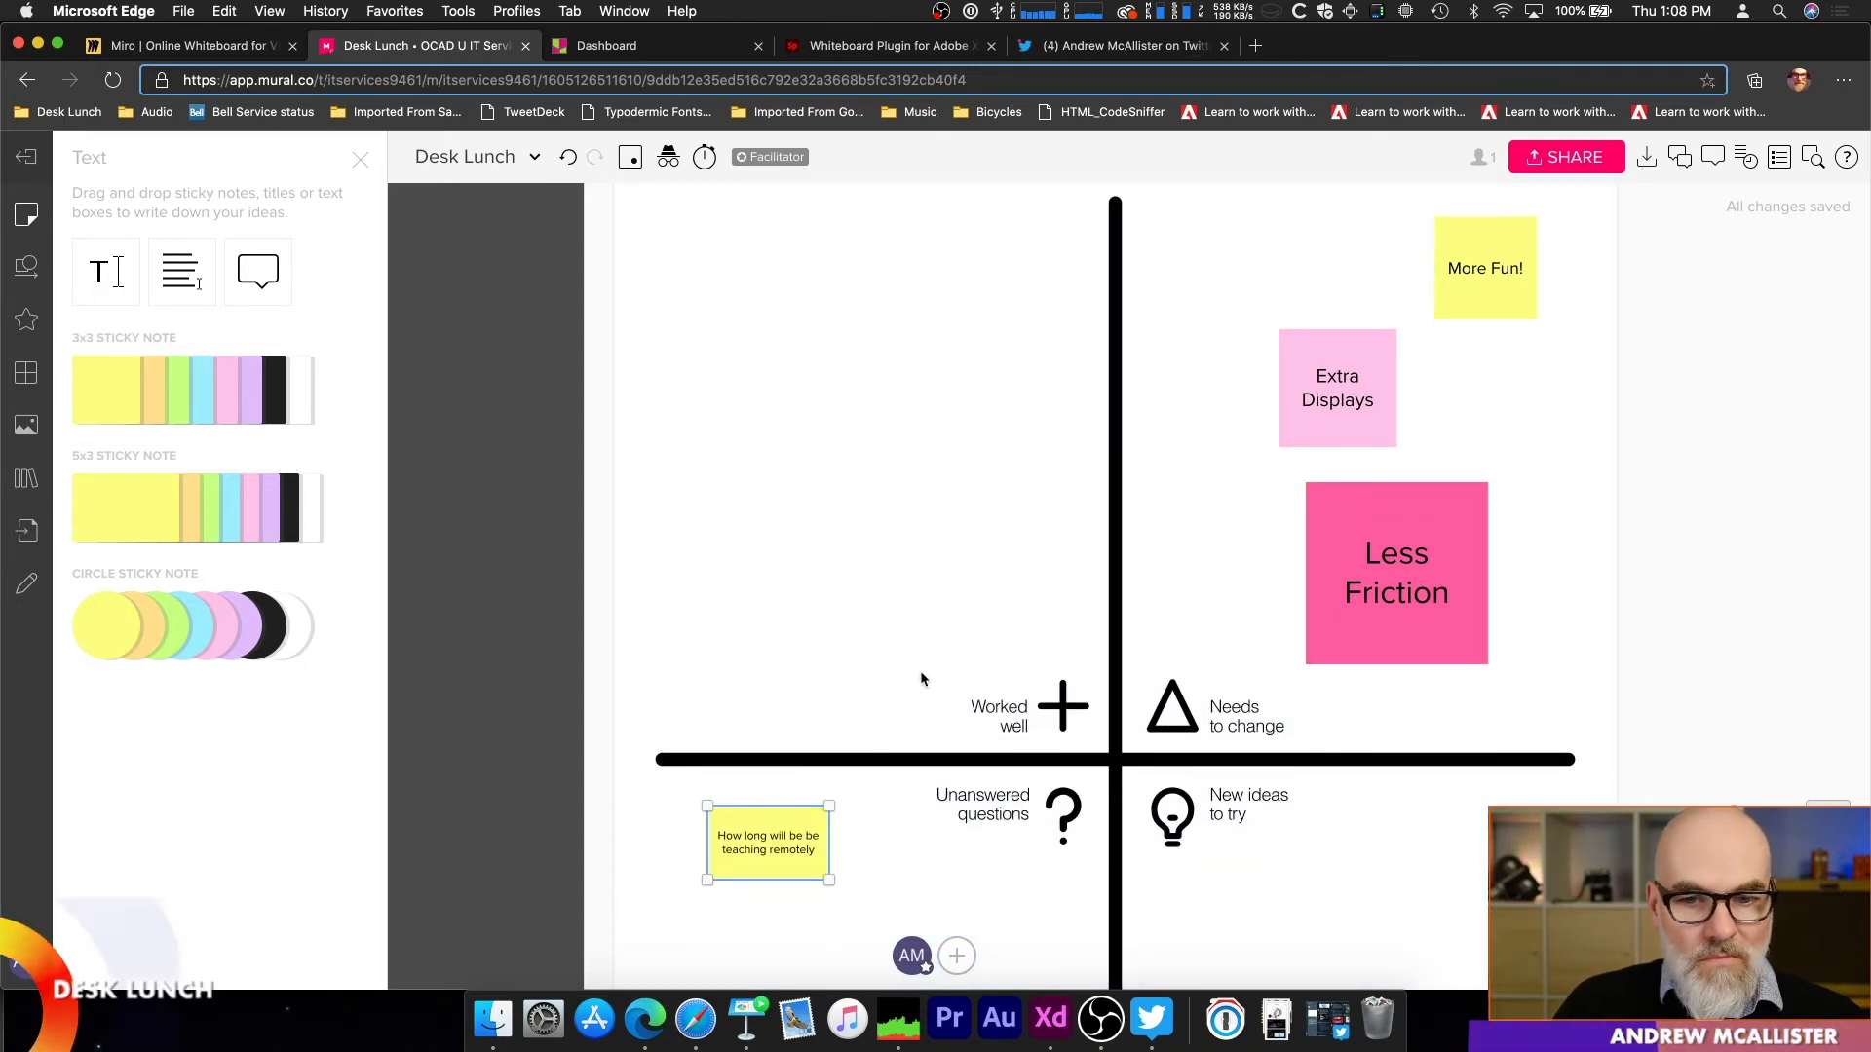
{"action": "scroll", "coordinate": [1320, 840], "scroll_direction": "down", "scroll_amount": 5}
{"action": "scroll", "coordinate": [1319, 838], "scroll_direction": "up", "scroll_amount": 4}
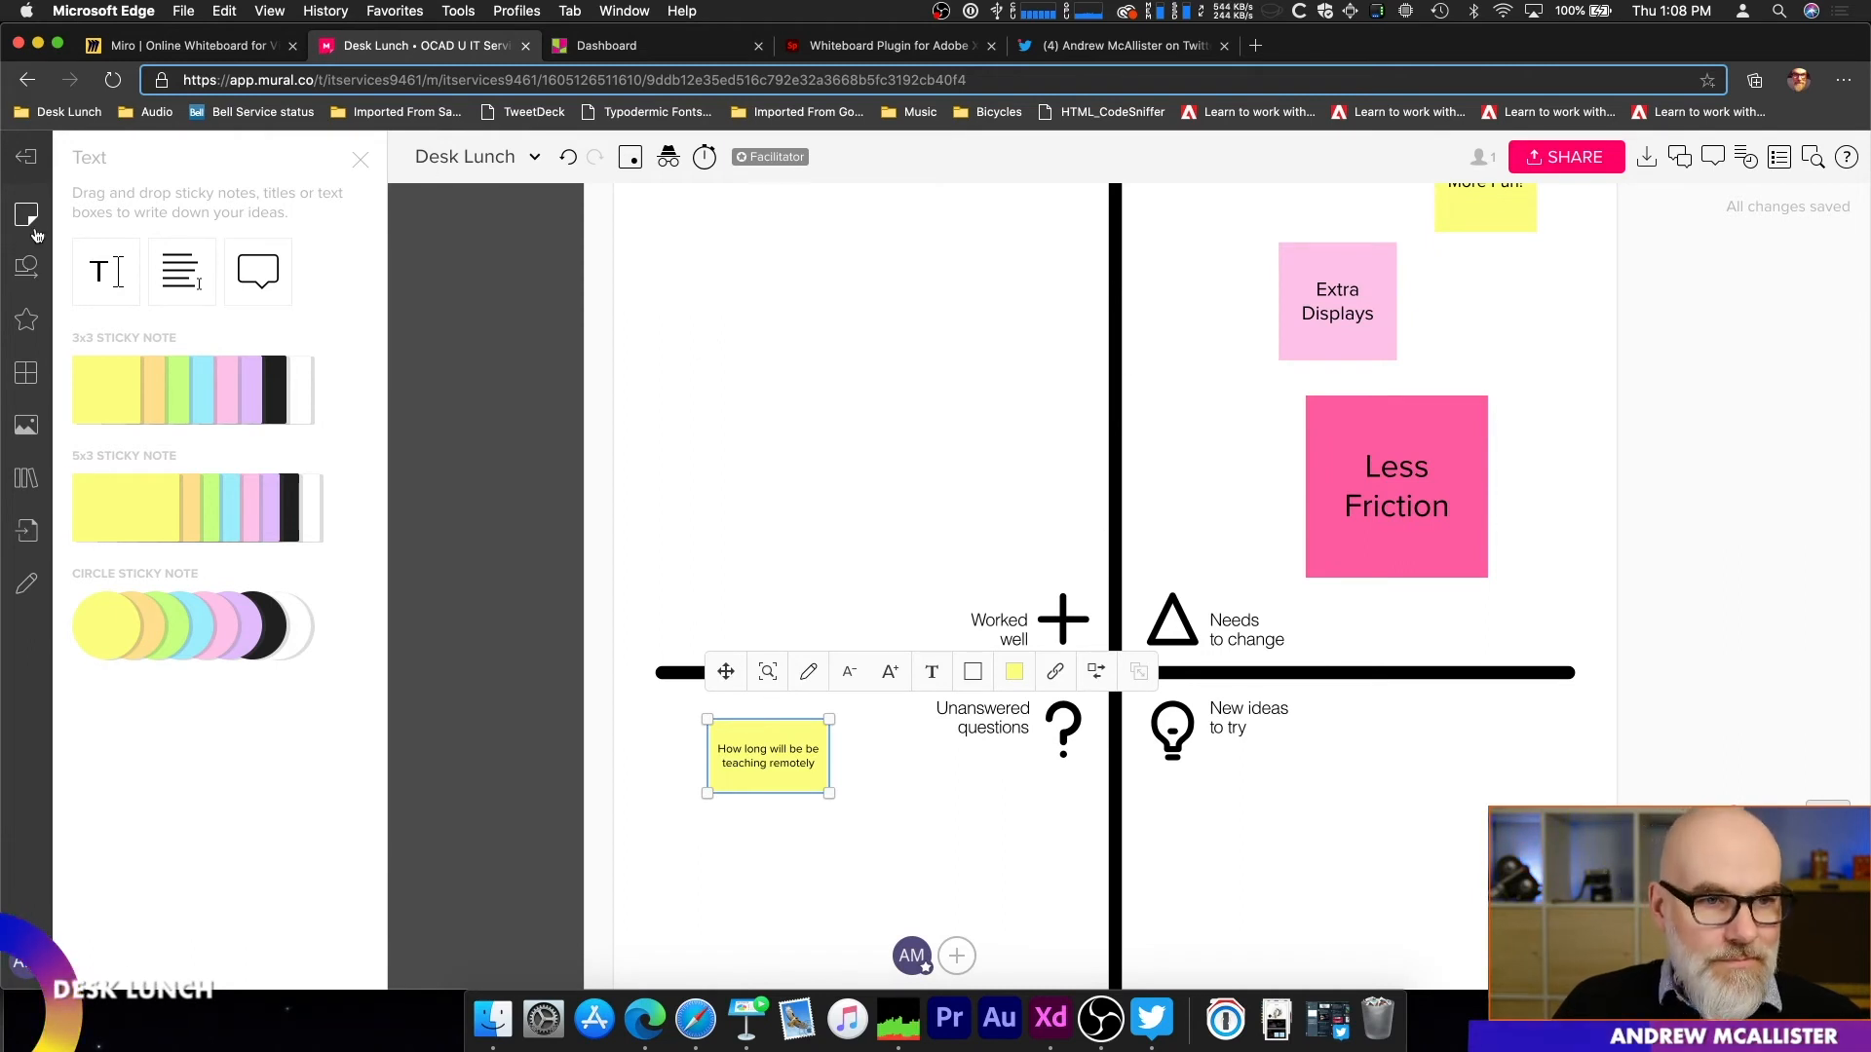
Step: Leave the Desk Lunch mural, look over the MURAL template gallery, and return to the list of murals
{"action": "left_click", "coordinate": [35, 168]}
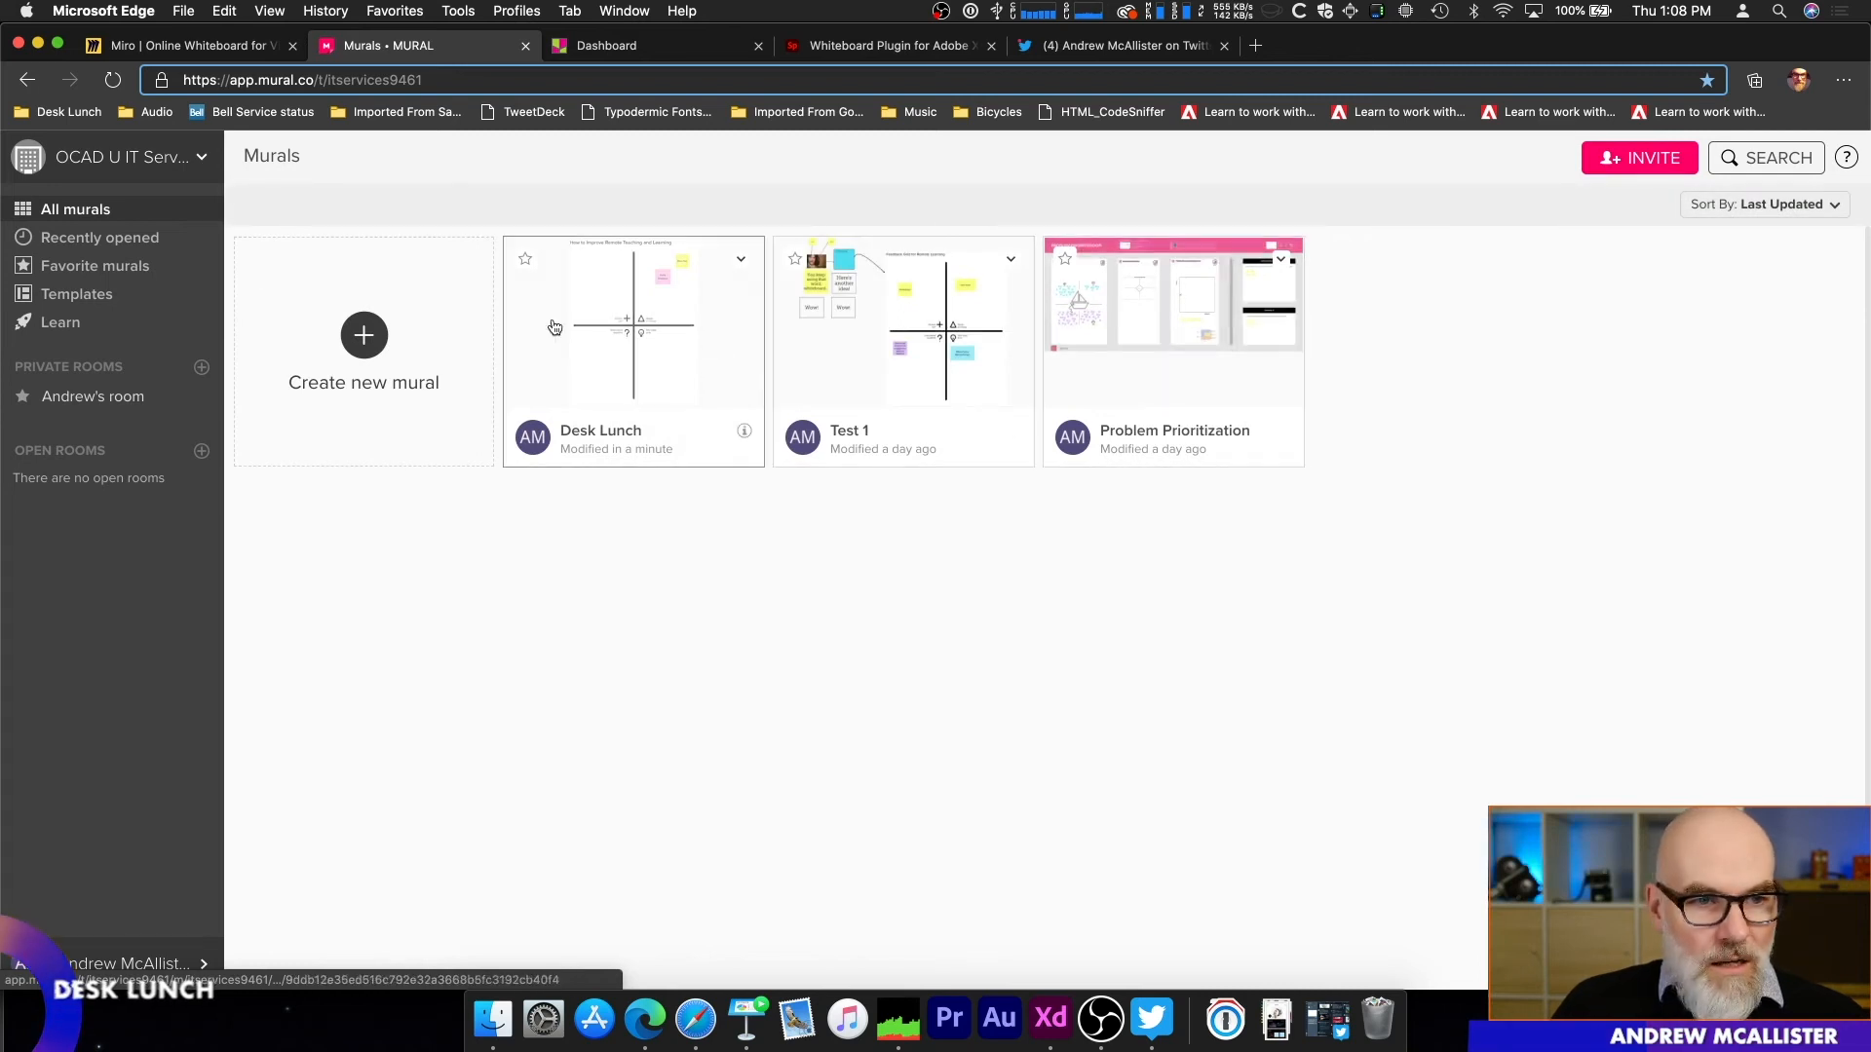
{"action": "left_click", "coordinate": [109, 296]}
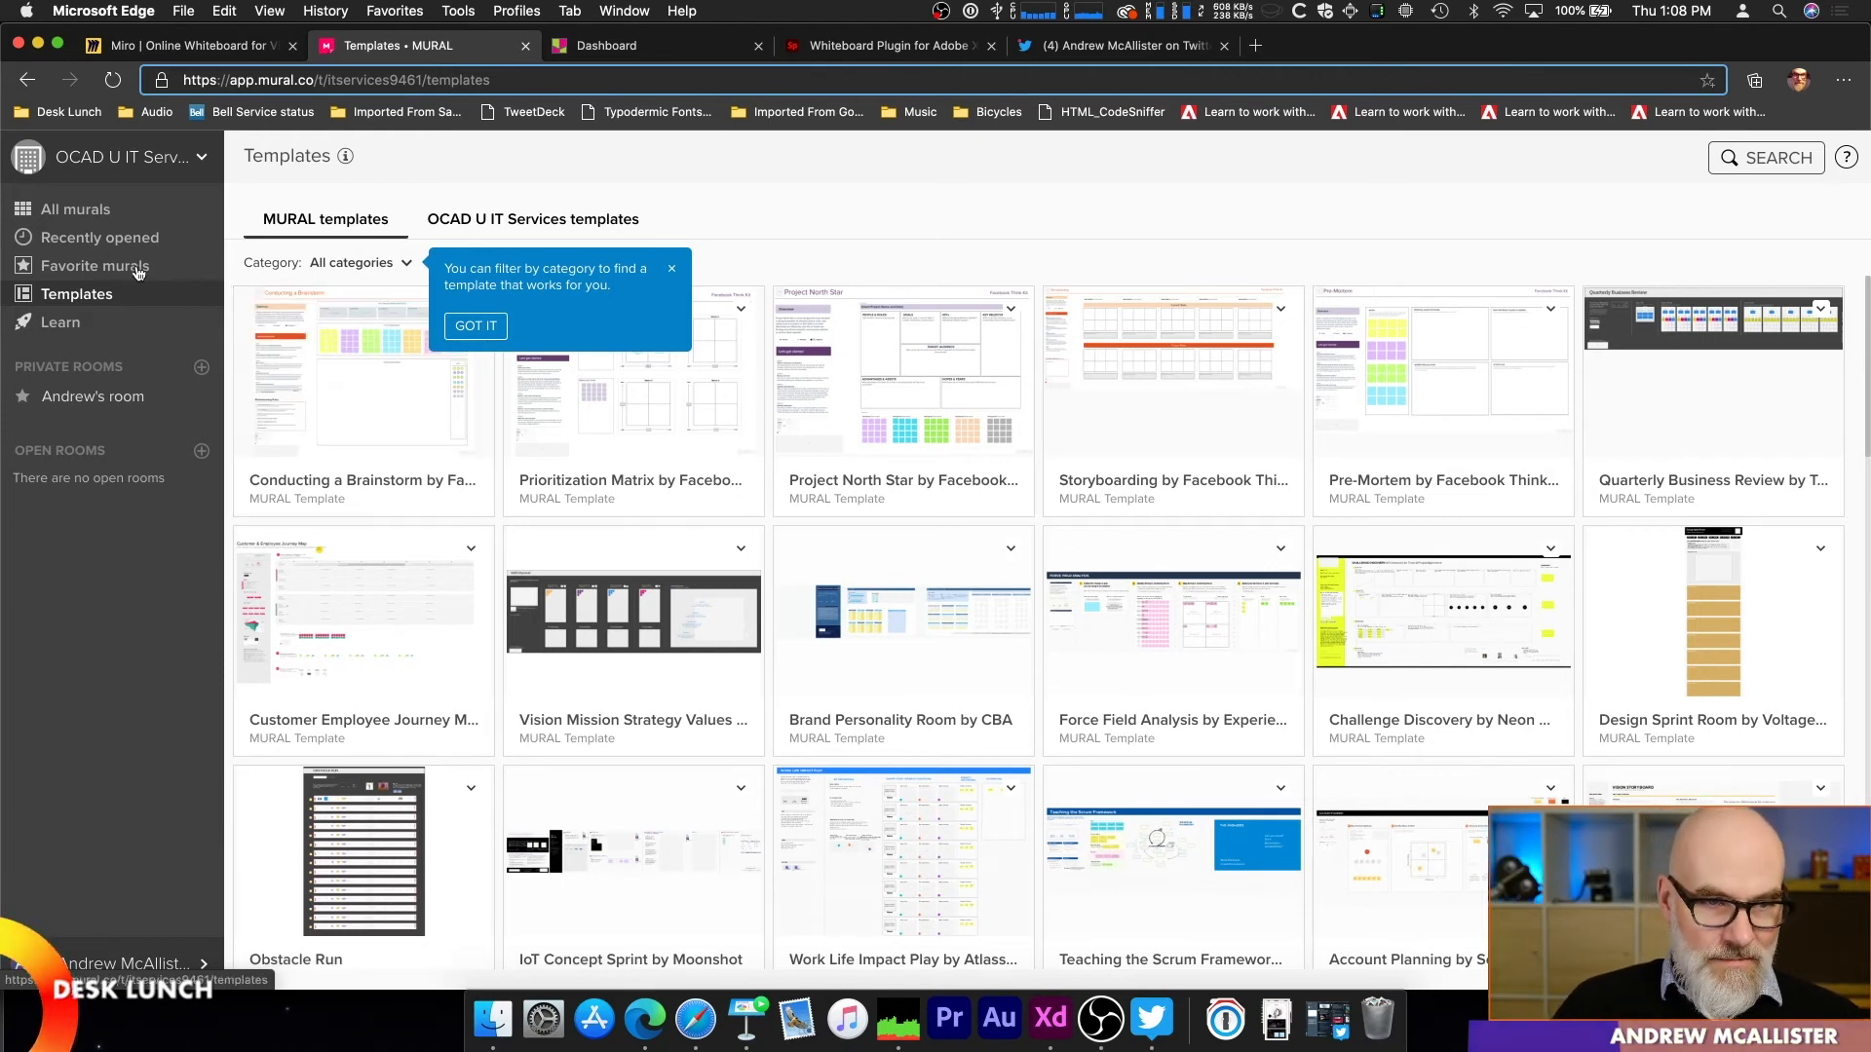
{"action": "left_click", "coordinate": [123, 167]}
{"action": "left_click", "coordinate": [119, 167]}
{"action": "left_click", "coordinate": [119, 168]}
{"action": "left_click", "coordinate": [121, 161]}
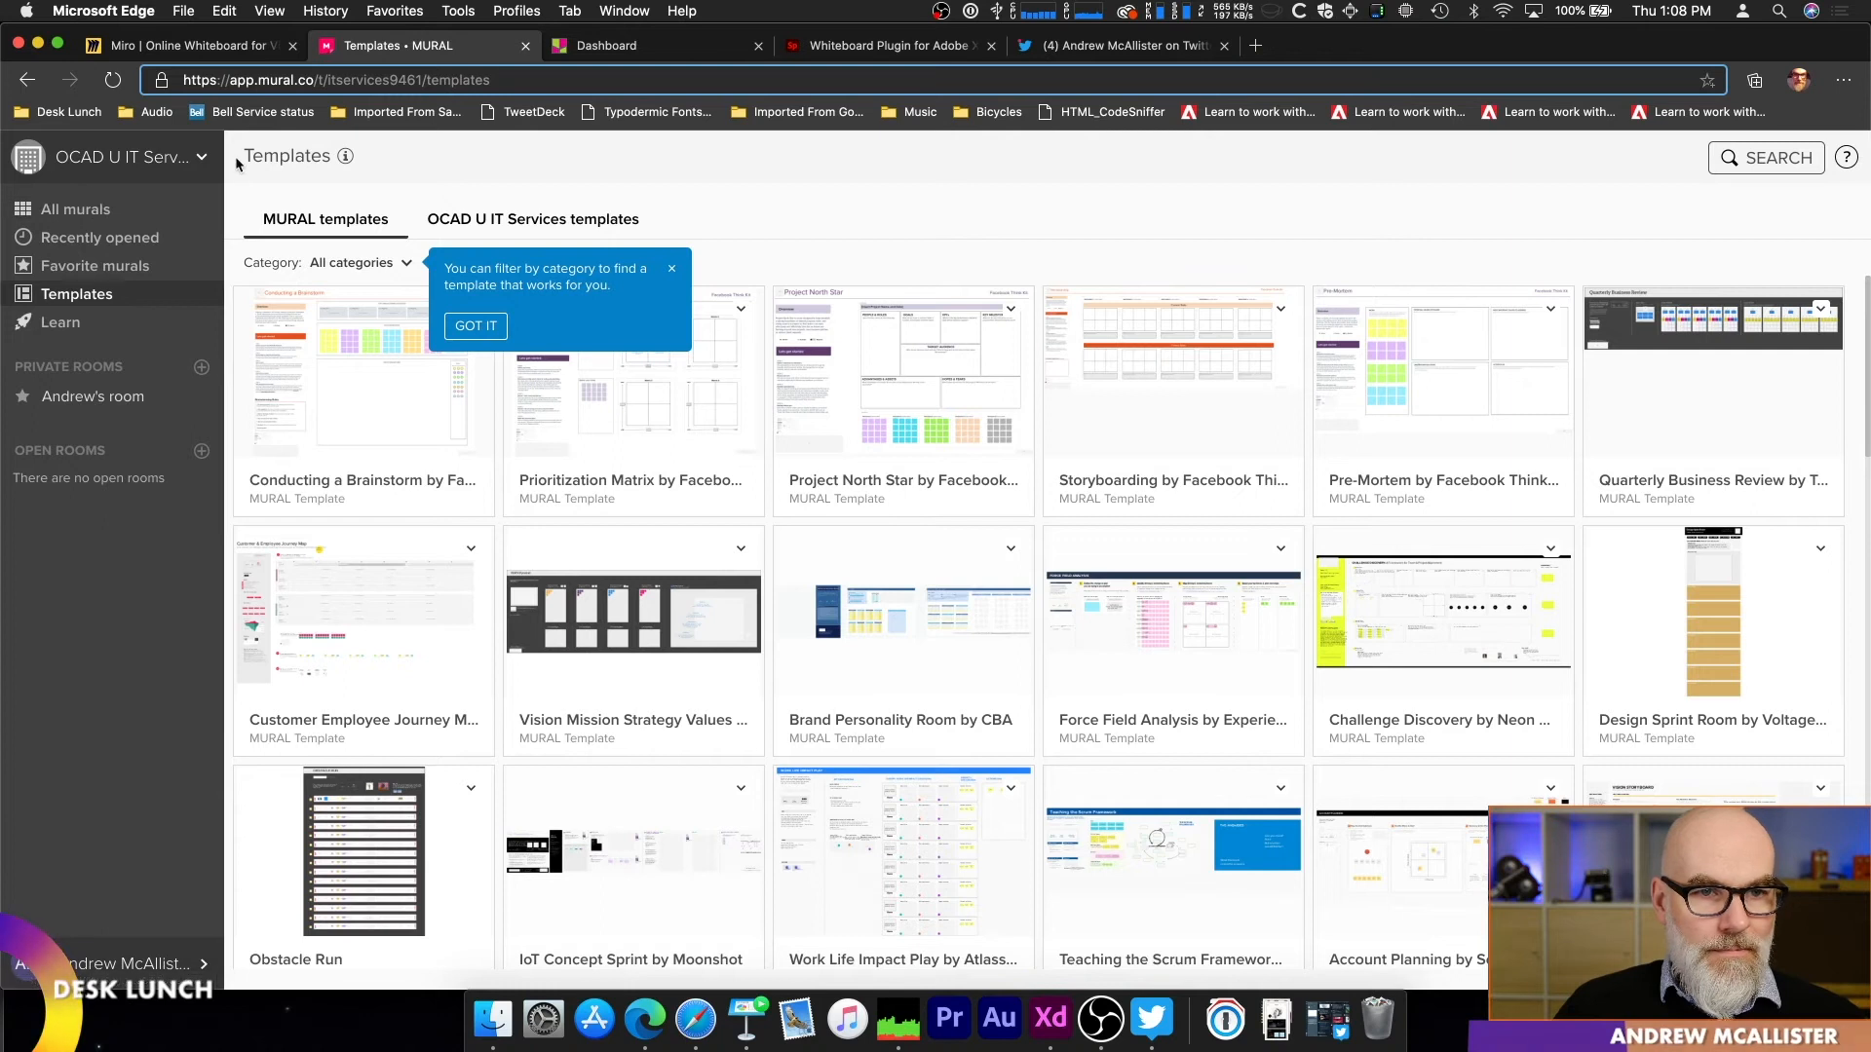
{"action": "left_click", "coordinate": [27, 80]}
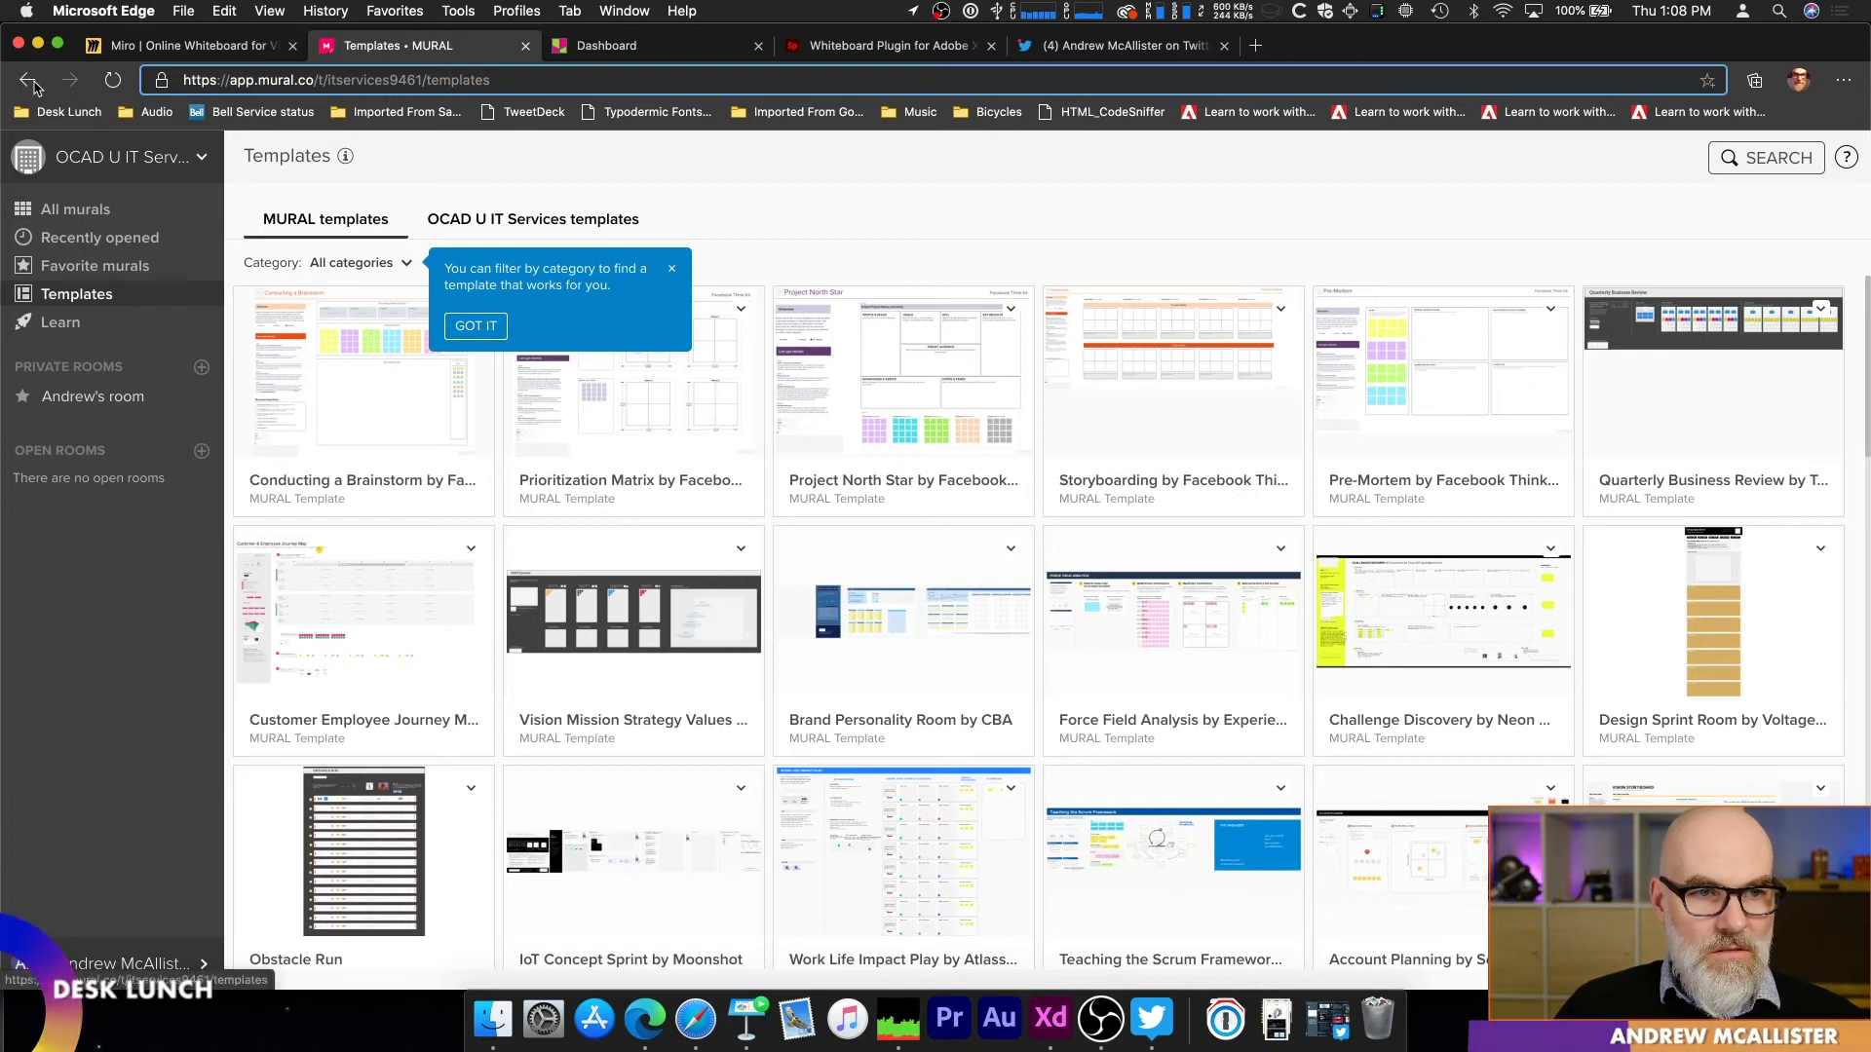
Step: Open the Problem Prioritization mural and inspect the sailboat diagram in its Problem Discovery section
{"action": "left_click", "coordinate": [1309, 370]}
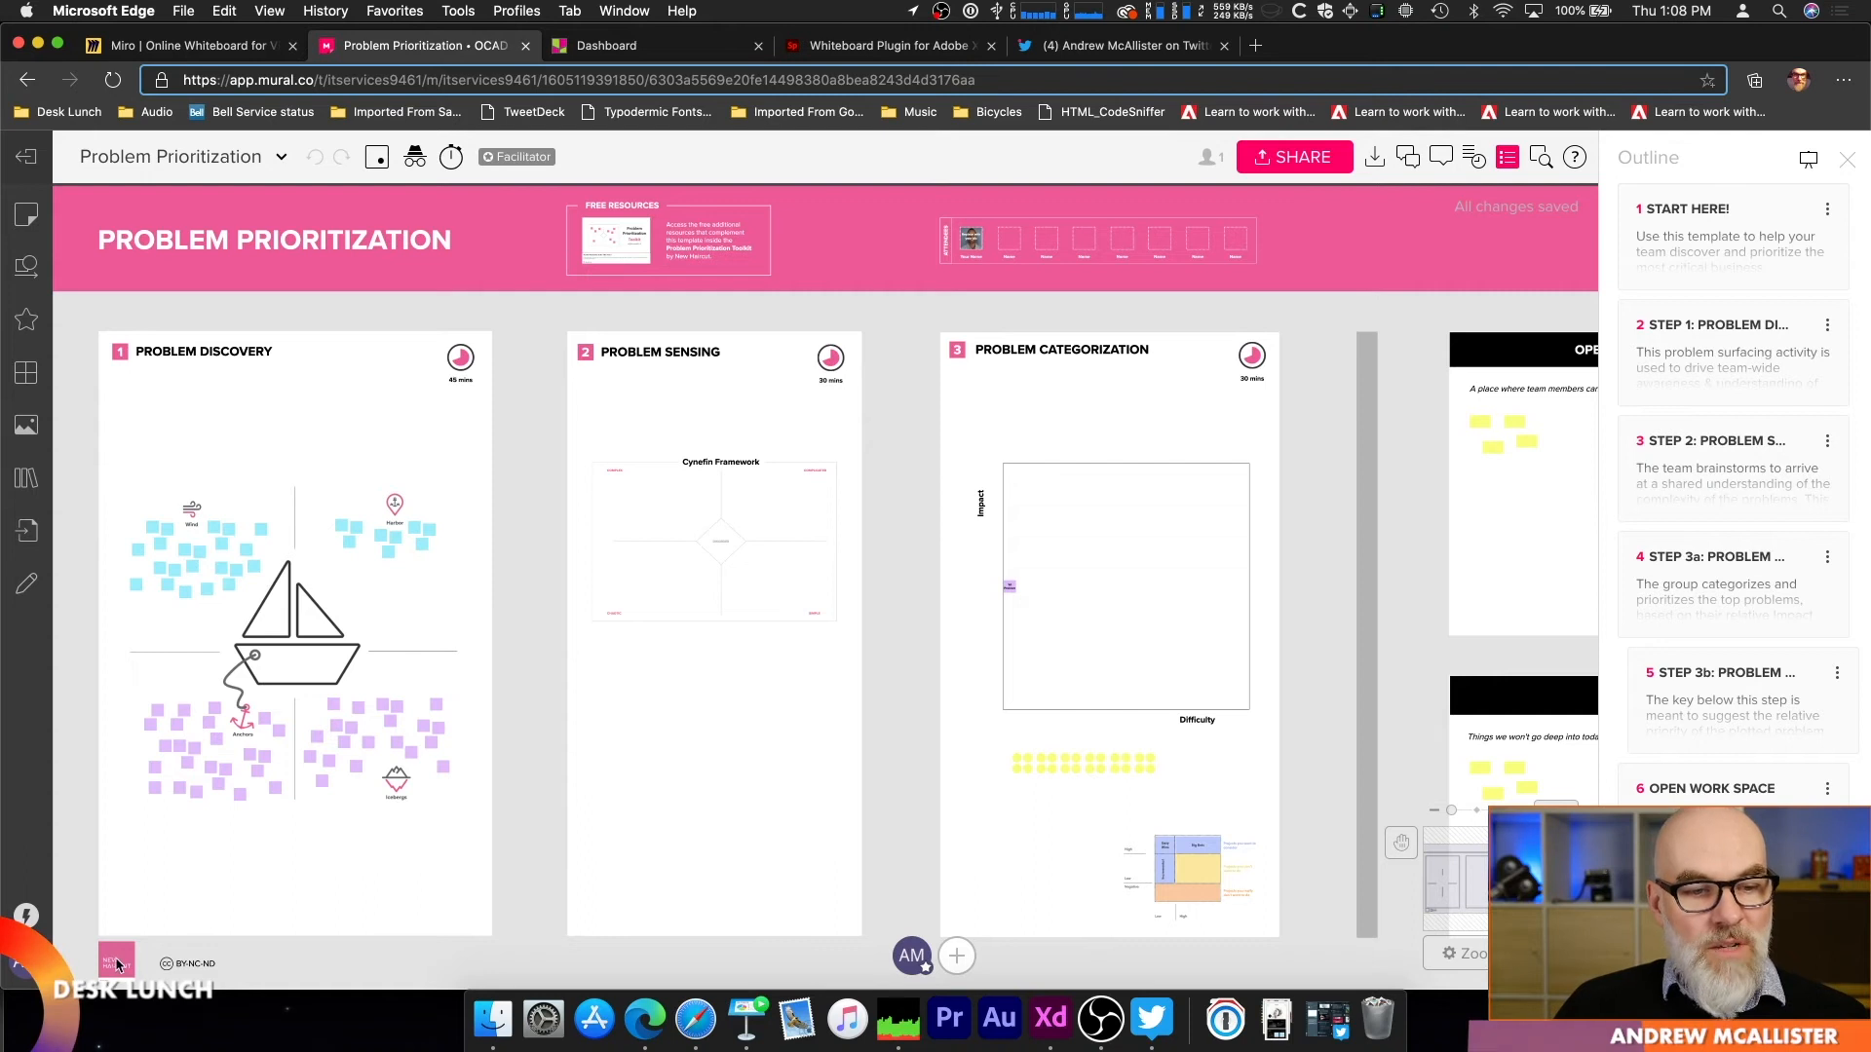
{"action": "scroll", "coordinate": [134, 647], "scroll_direction": "up", "scroll_amount": 10}
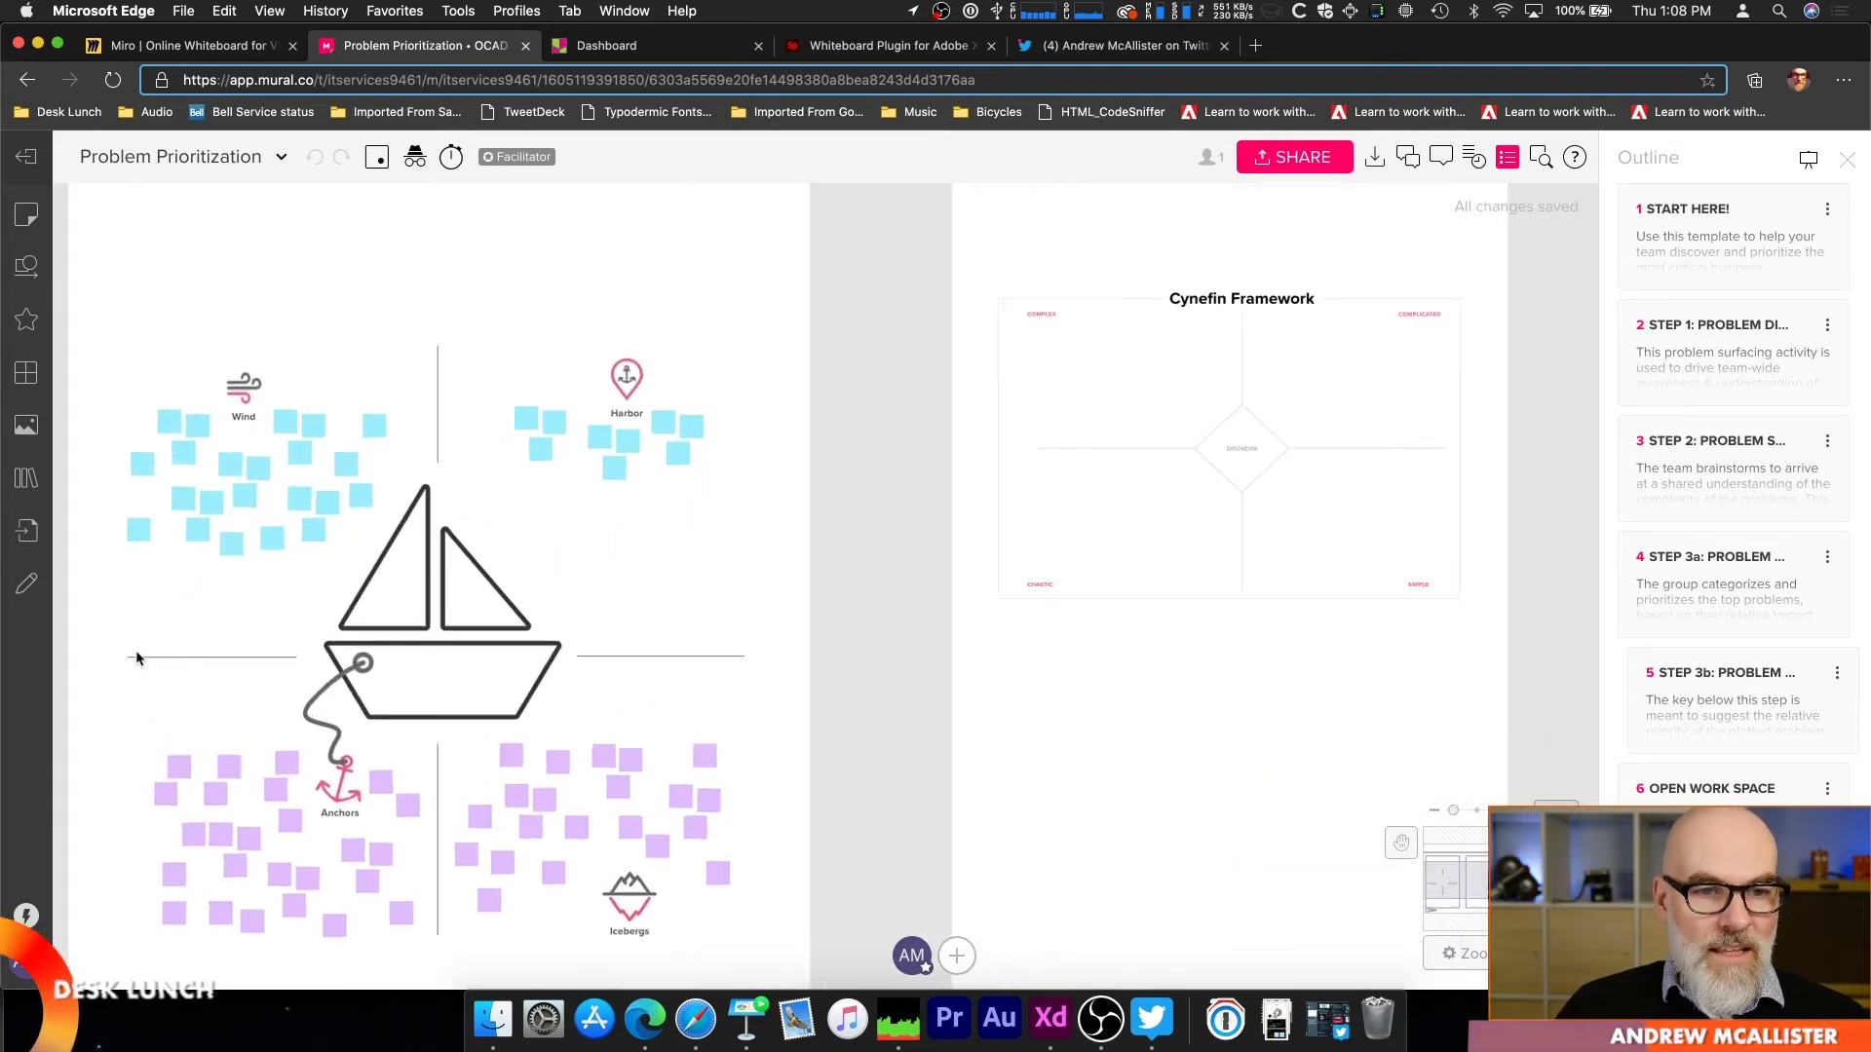
{"action": "key", "text": "space"}
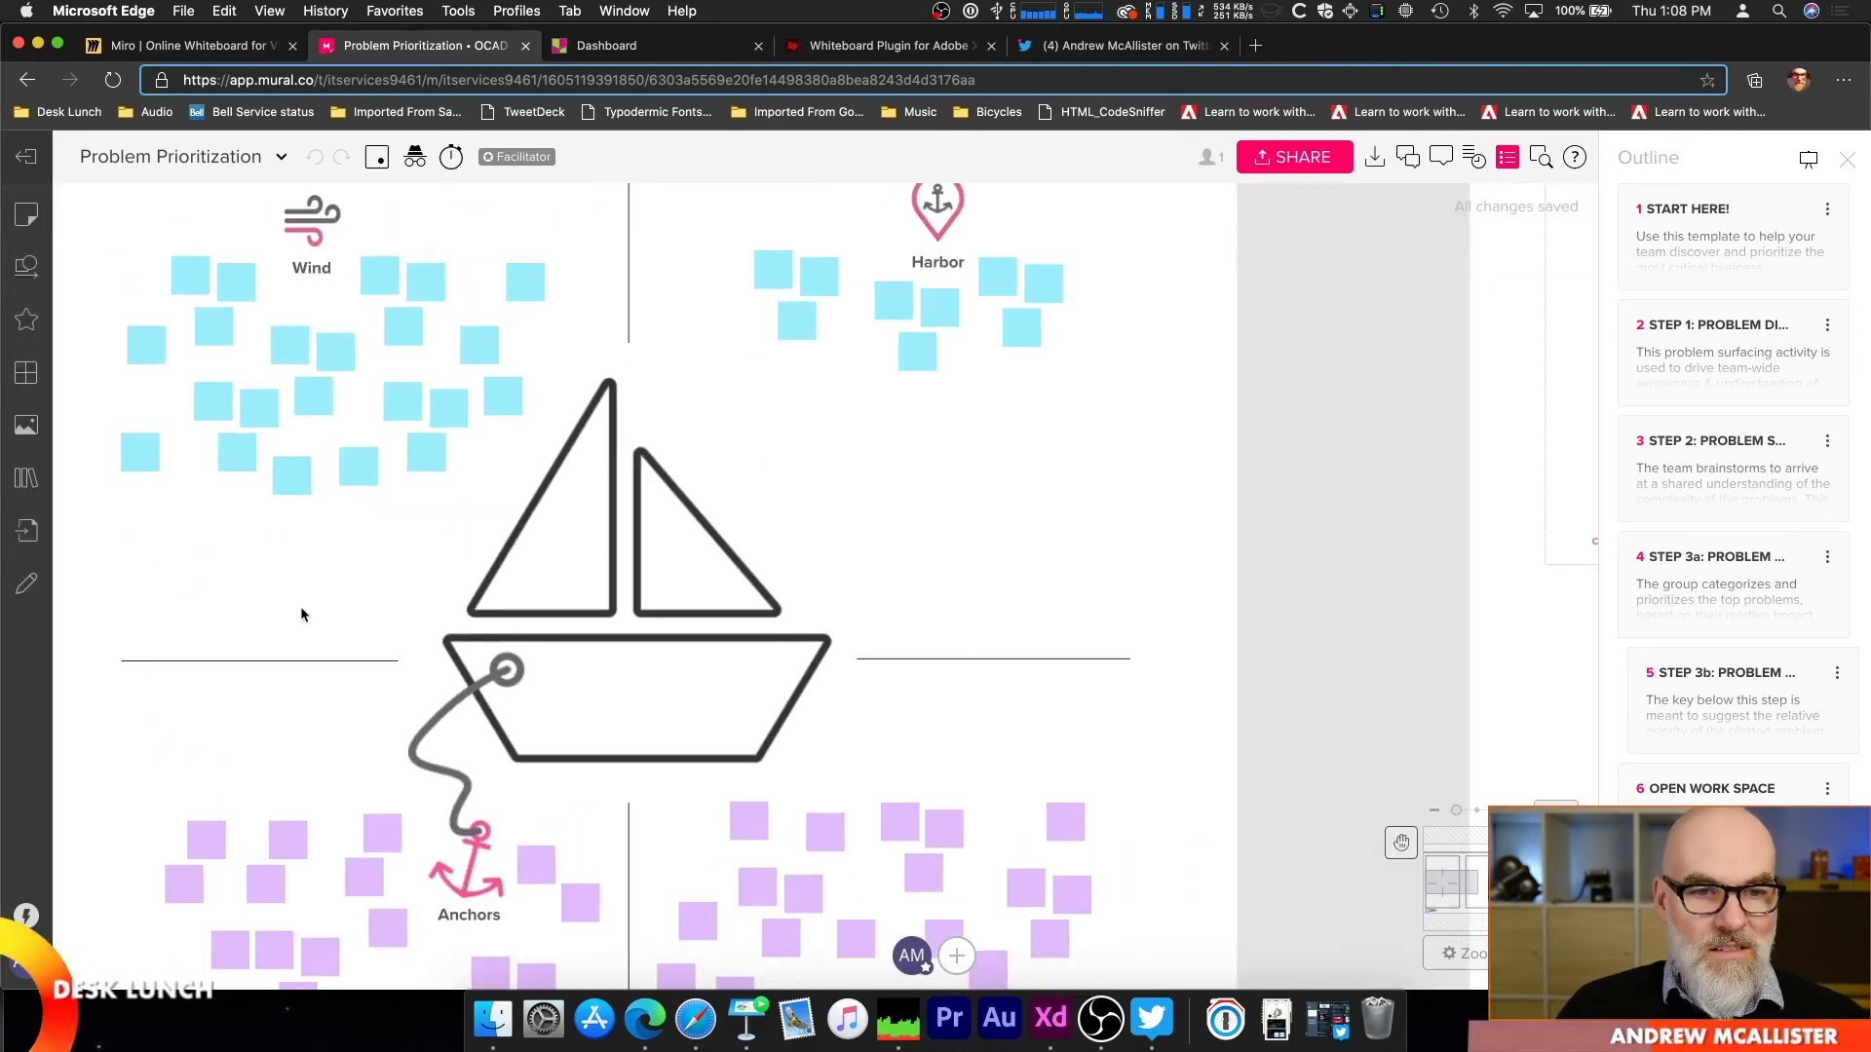
{"action": "left_click_drag", "start_coordinate": [302, 613], "coordinate": [365, 585]}
{"action": "scroll", "coordinate": [366, 585], "scroll_direction": "down", "scroll_amount": 4}
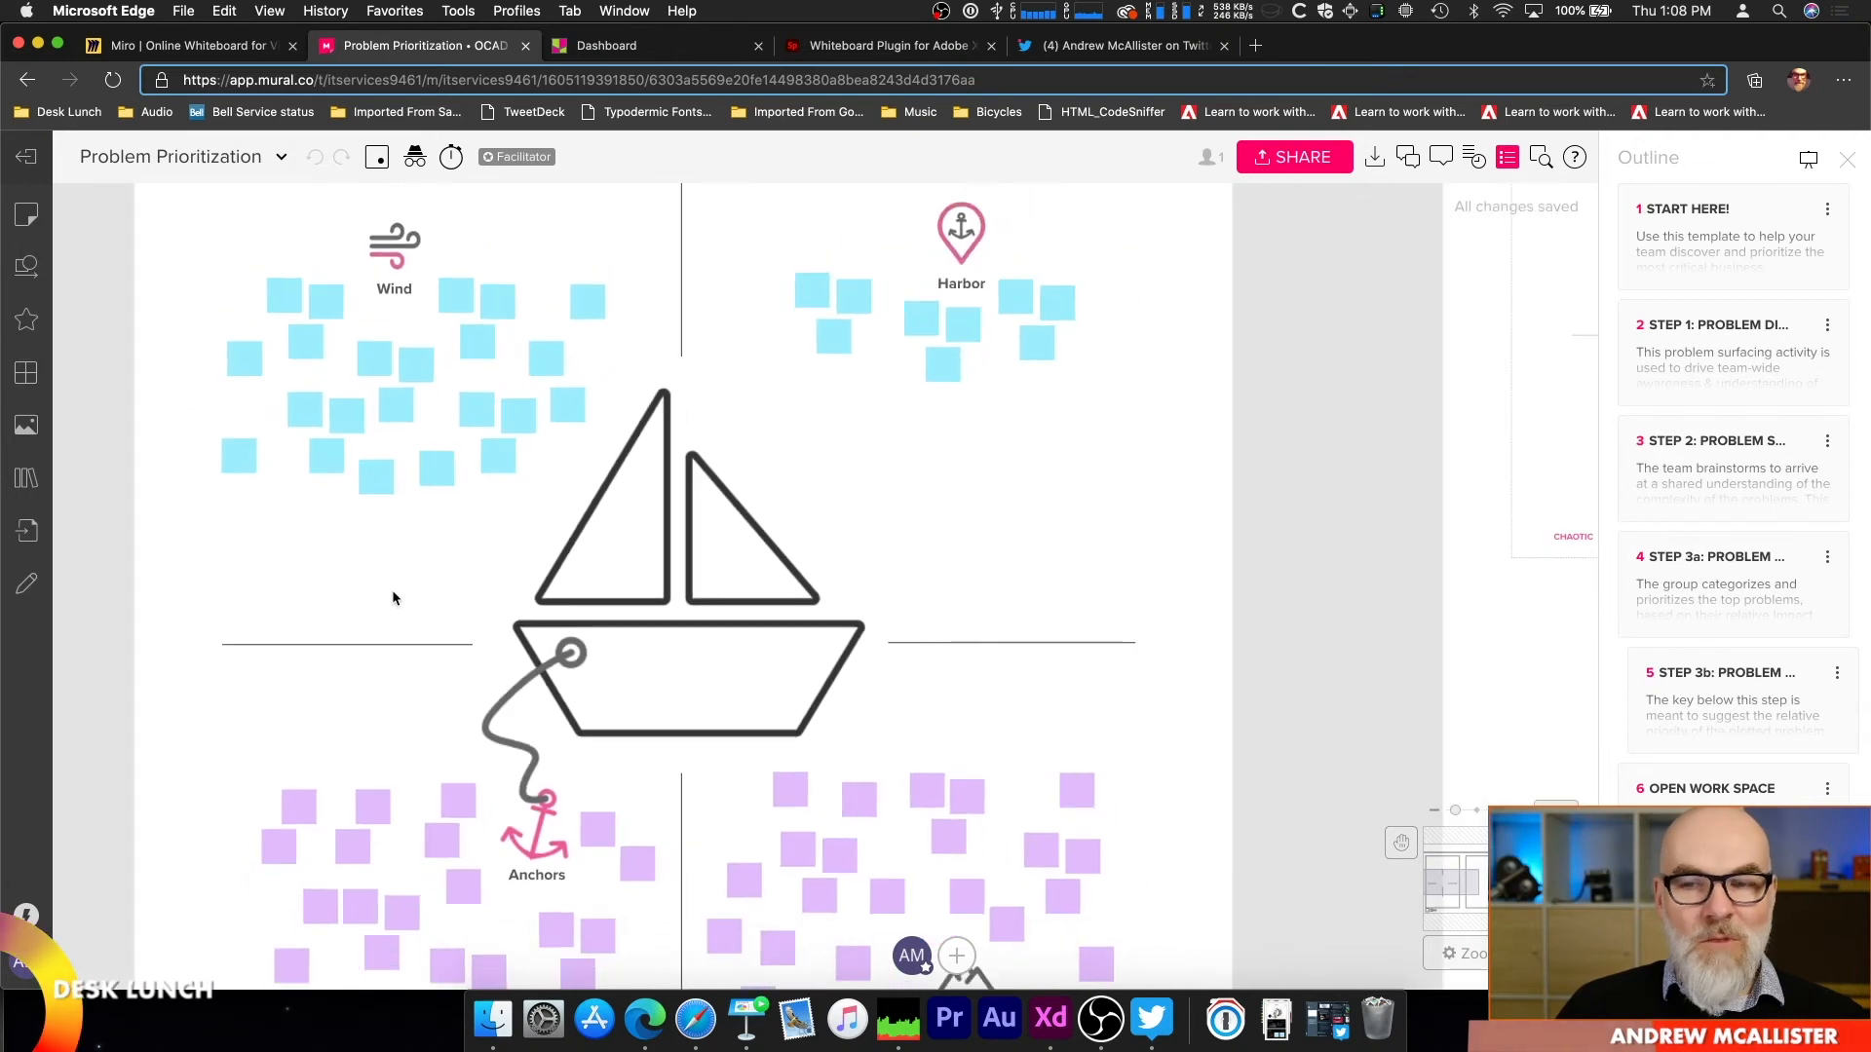
Step: Go to the "START HERE!" outline entry, then examine the Wind, Harbor, Anchors and Icebergs areas of Problem Discovery
{"action": "left_click", "coordinate": [1724, 287]}
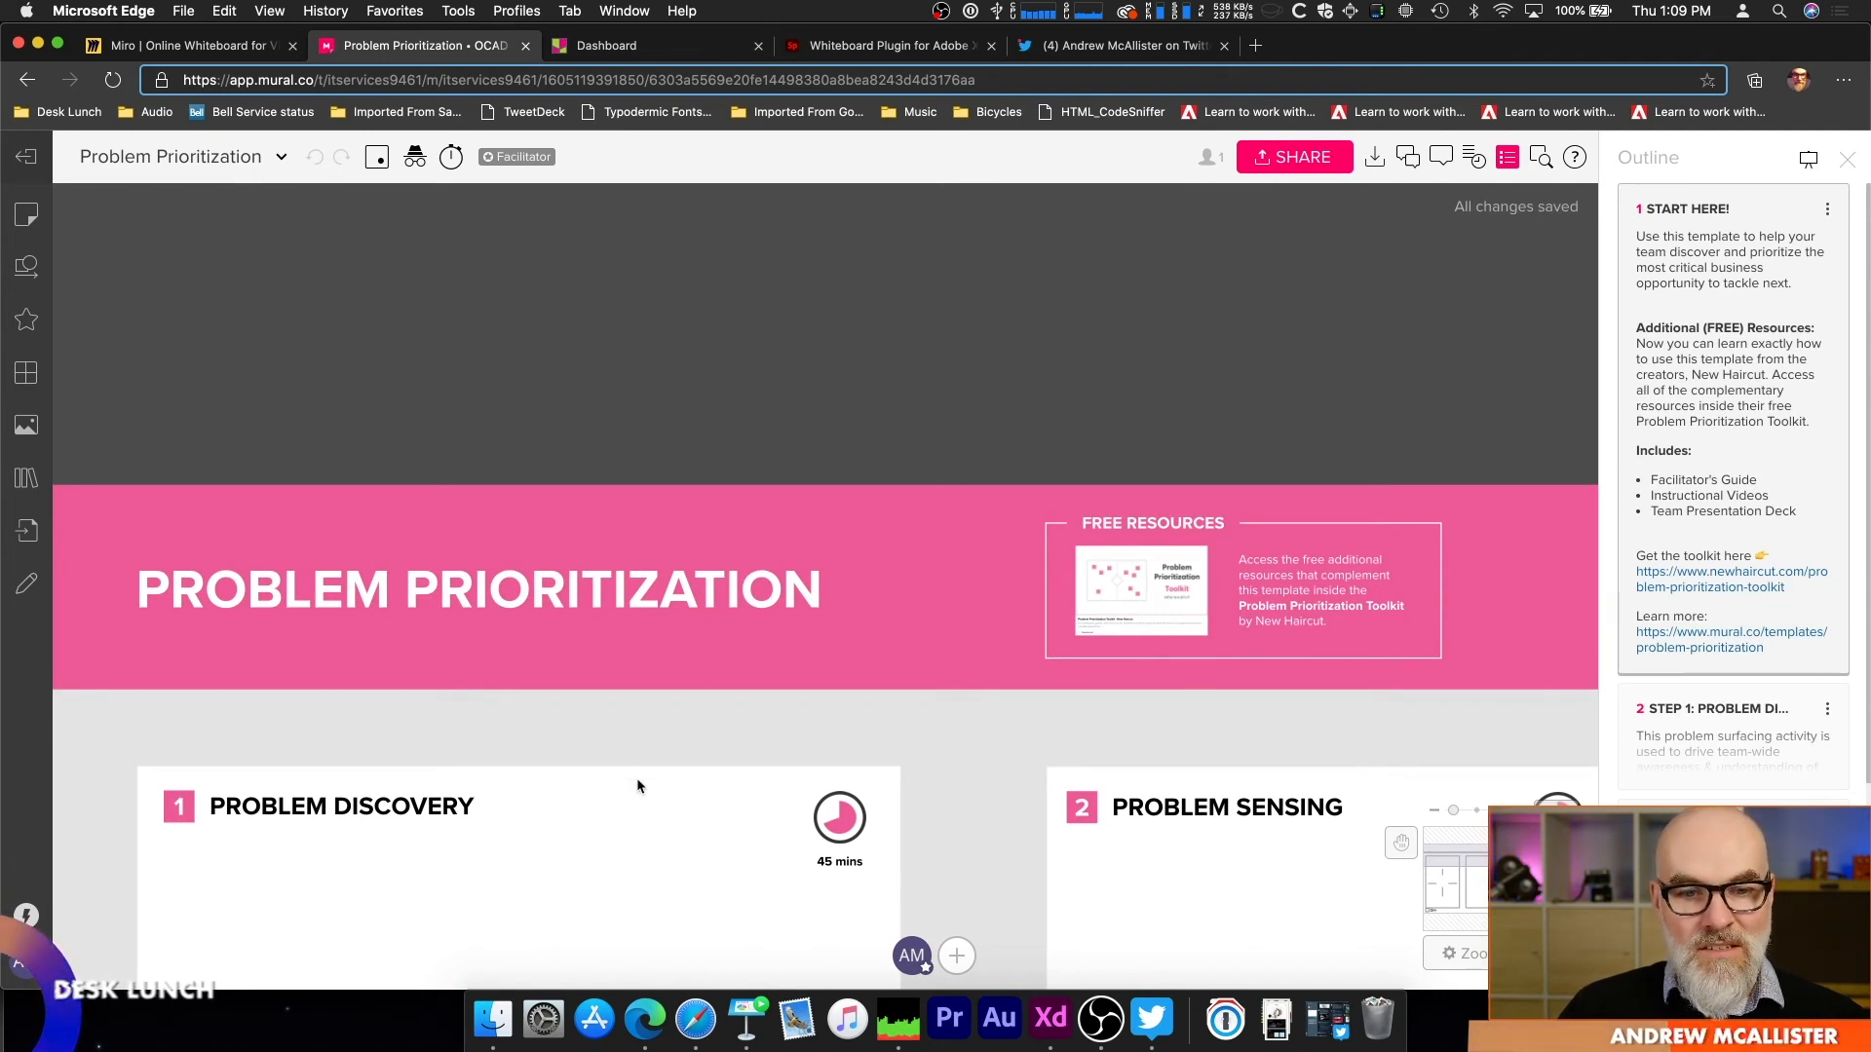
{"action": "key", "text": "space"}
{"action": "left_click_drag", "start_coordinate": [628, 794], "coordinate": [911, 191]}
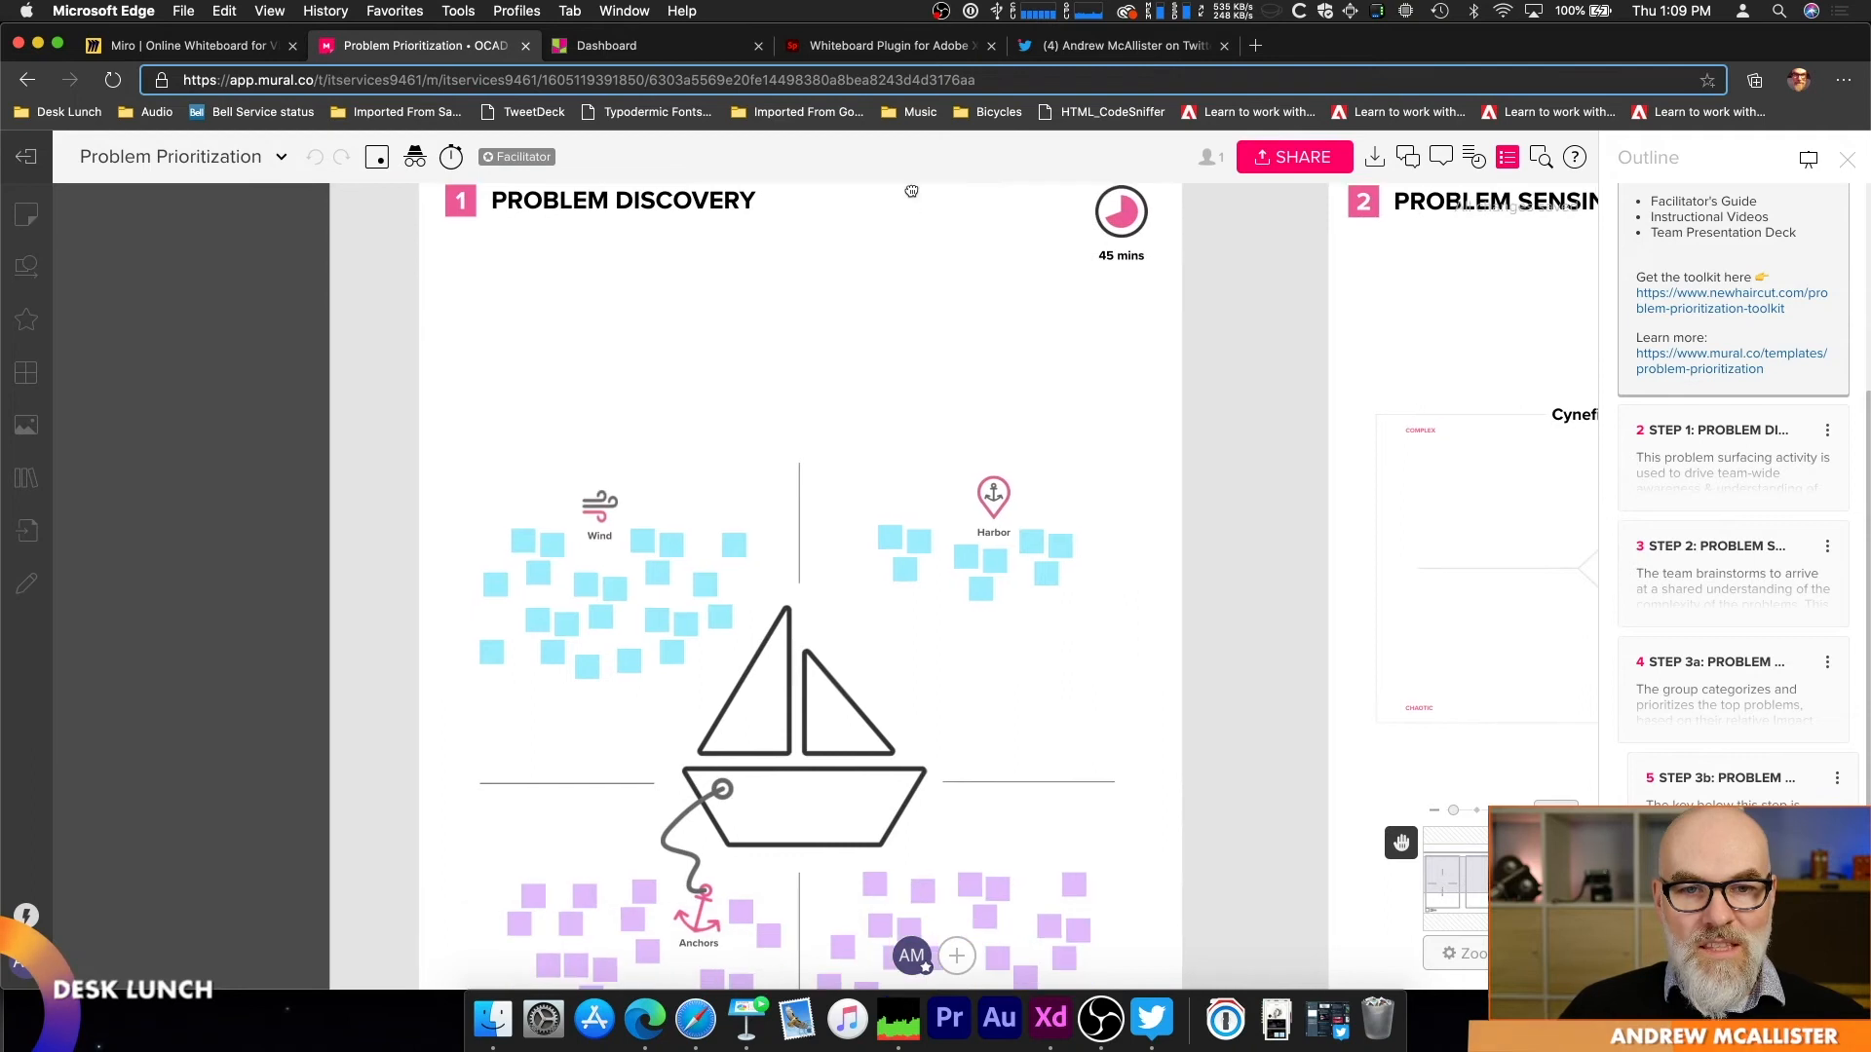
{"action": "scroll", "coordinate": [813, 561], "scroll_direction": "up", "scroll_amount": 5}
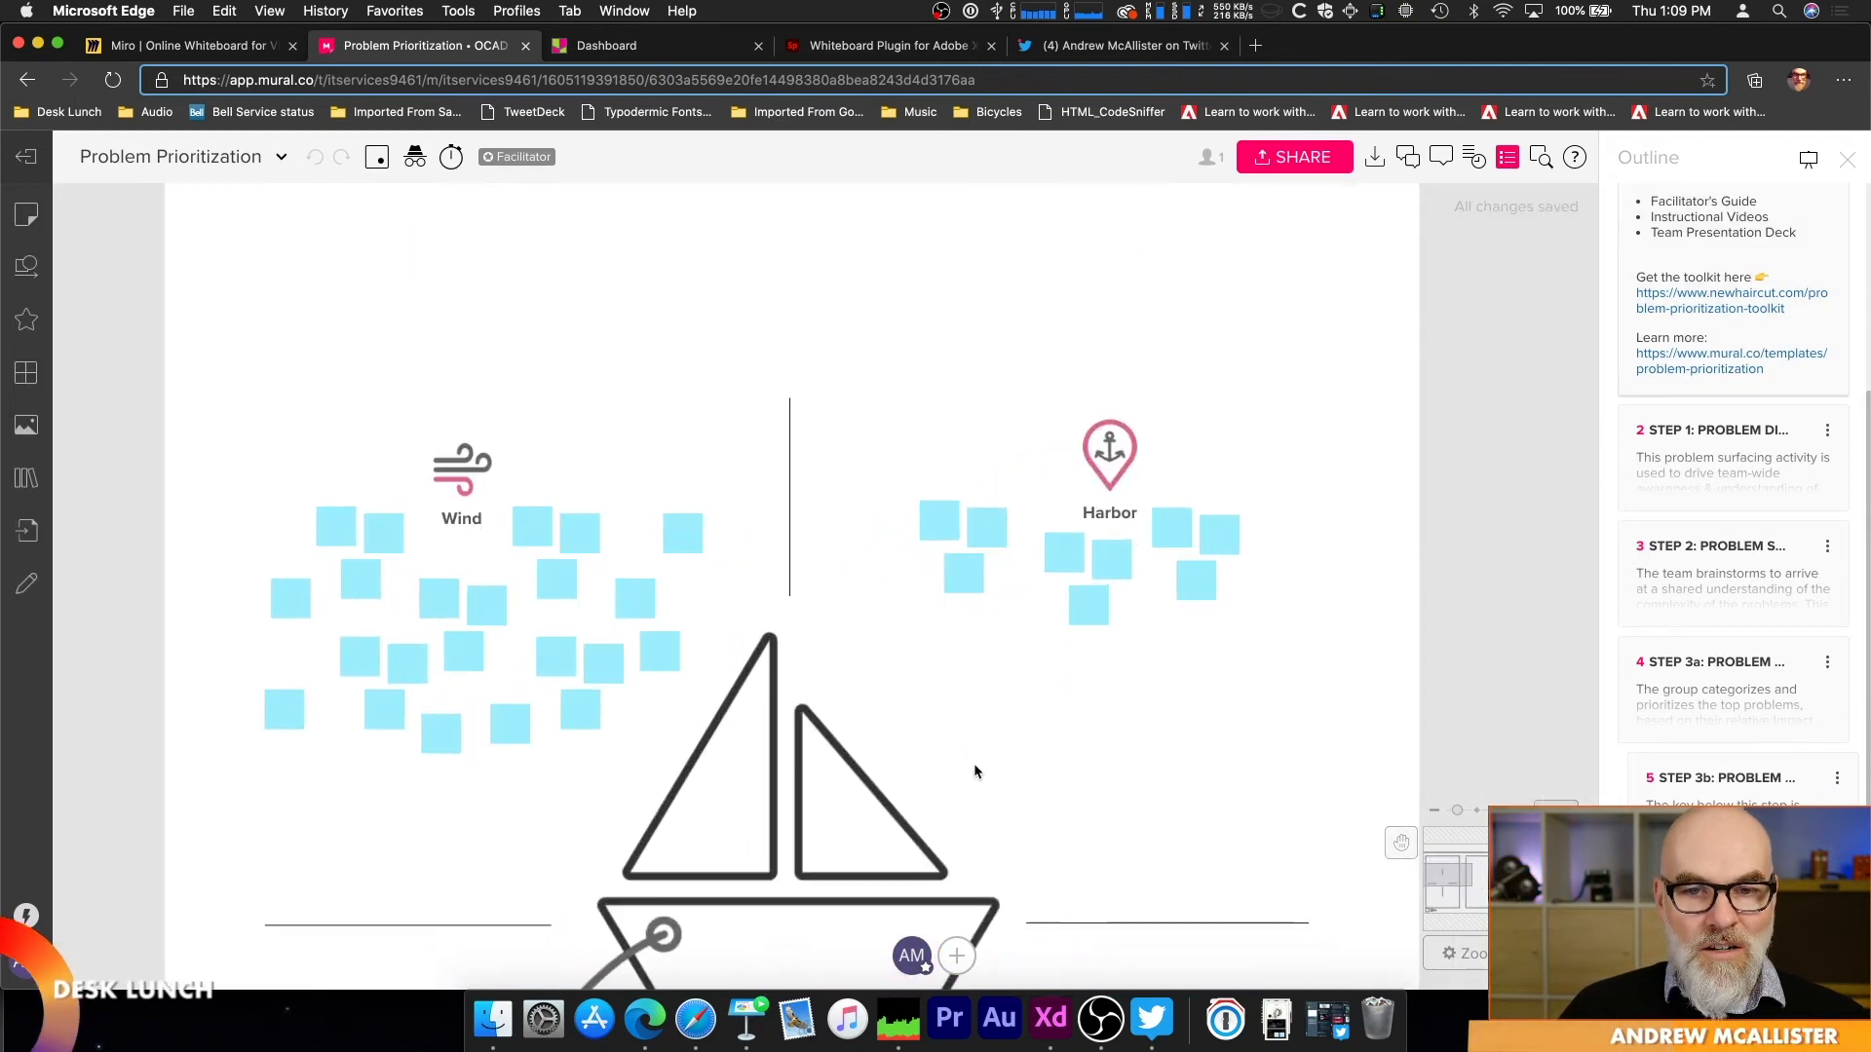
{"action": "key", "text": "space"}
{"action": "left_click_drag", "start_coordinate": [973, 762], "coordinate": [1004, 602]}
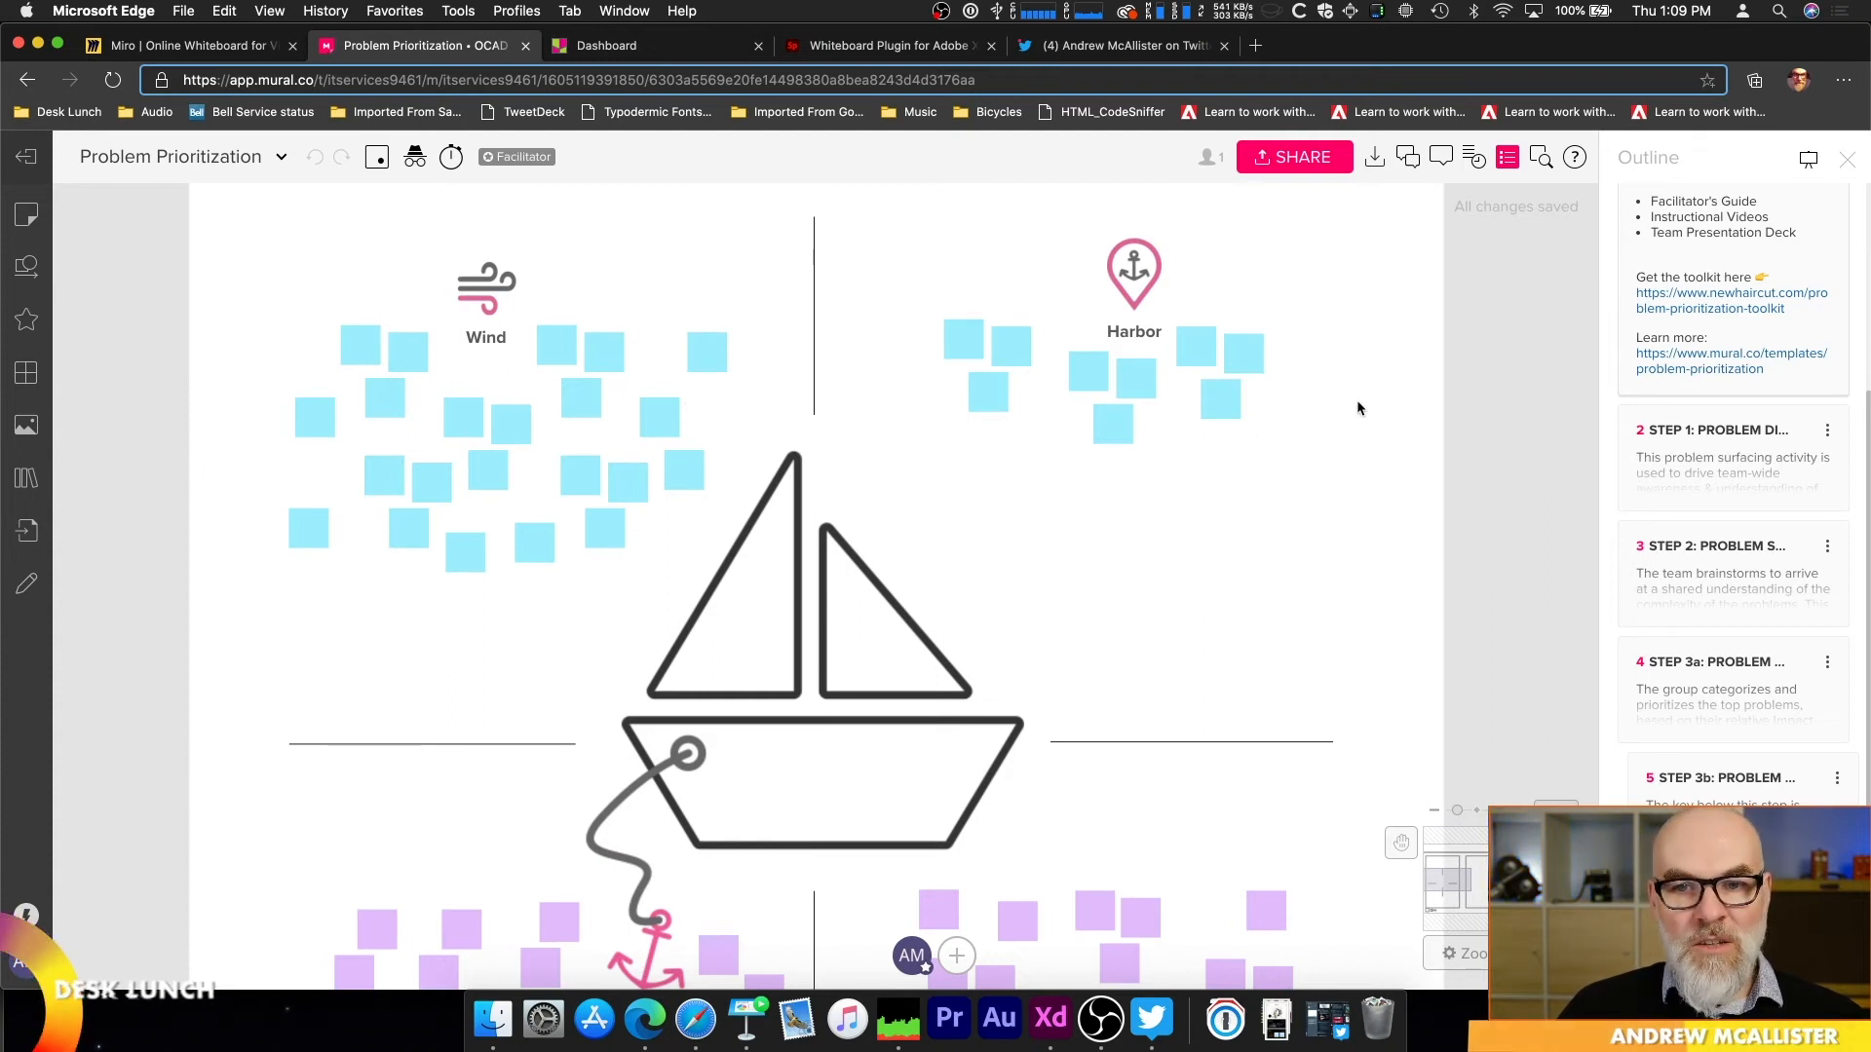
{"action": "key", "text": "space"}
{"action": "left_click_drag", "start_coordinate": [1113, 565], "coordinate": [1154, 317]}
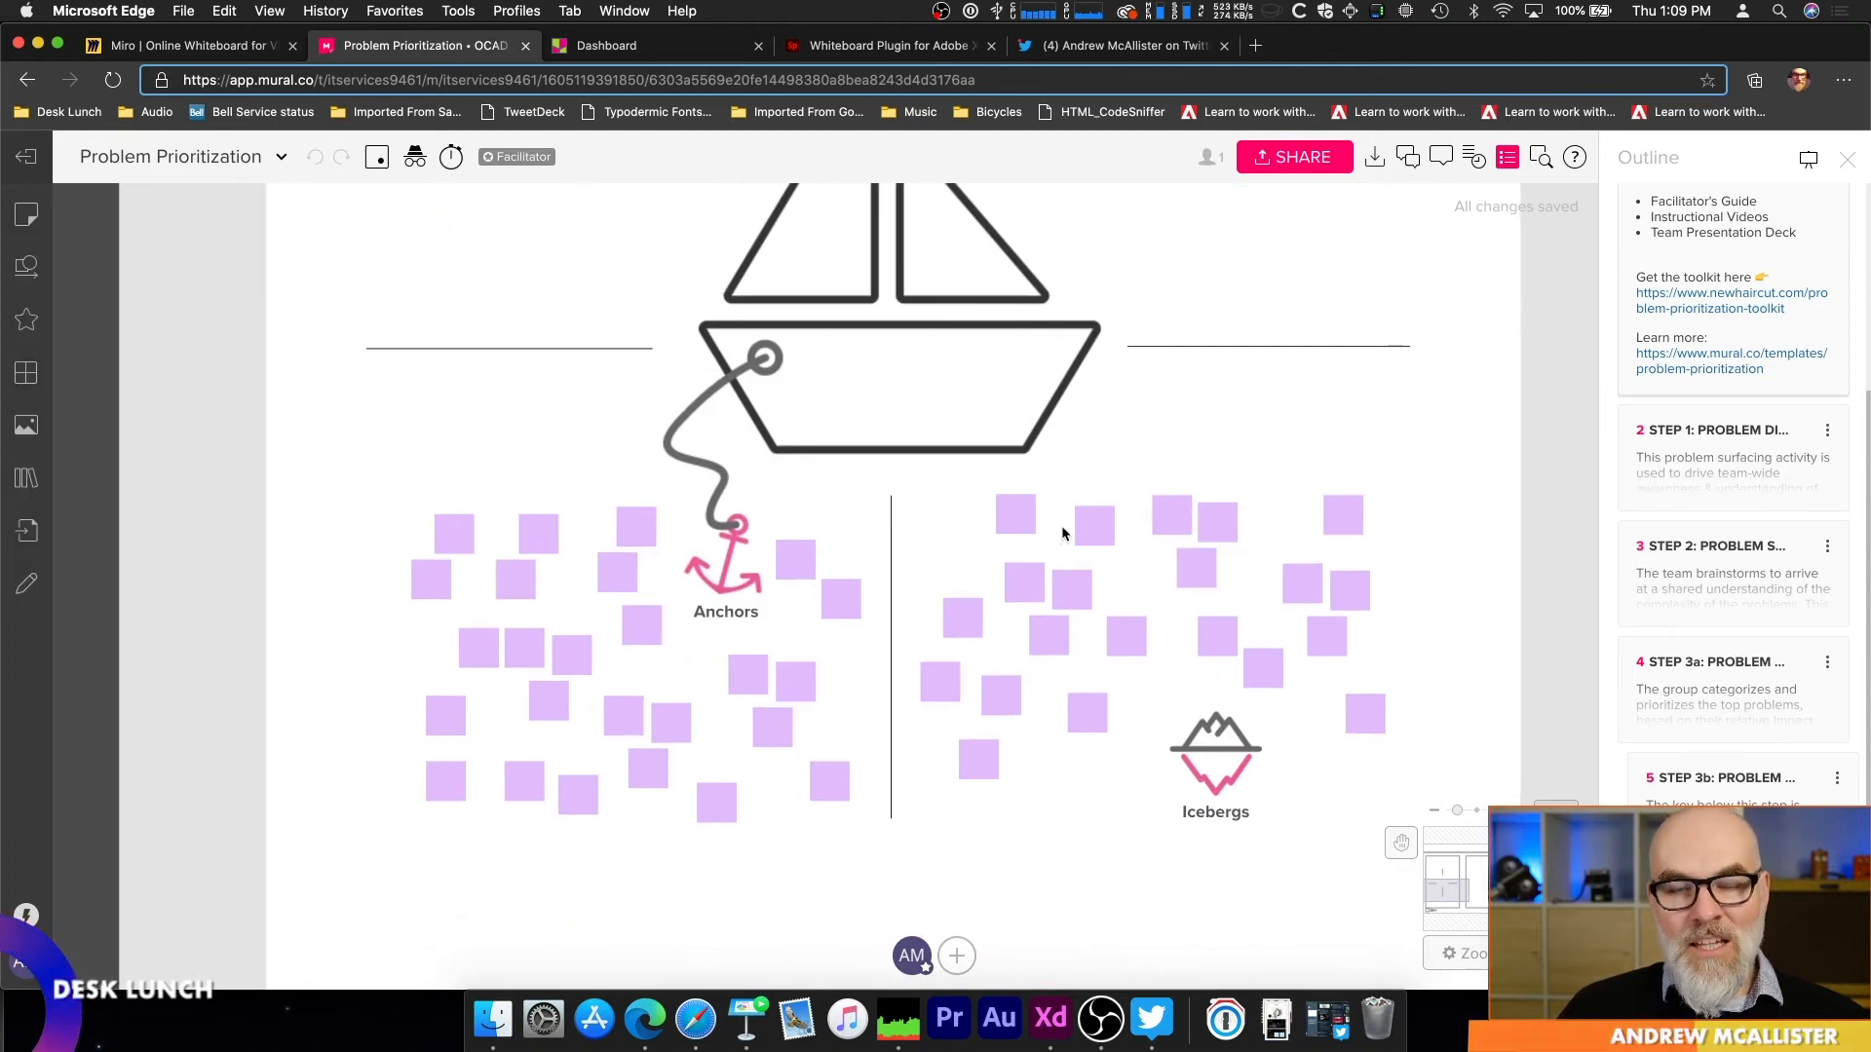
{"action": "key", "text": "space"}
{"action": "left_click_drag", "start_coordinate": [1140, 328], "coordinate": [1129, 839]}
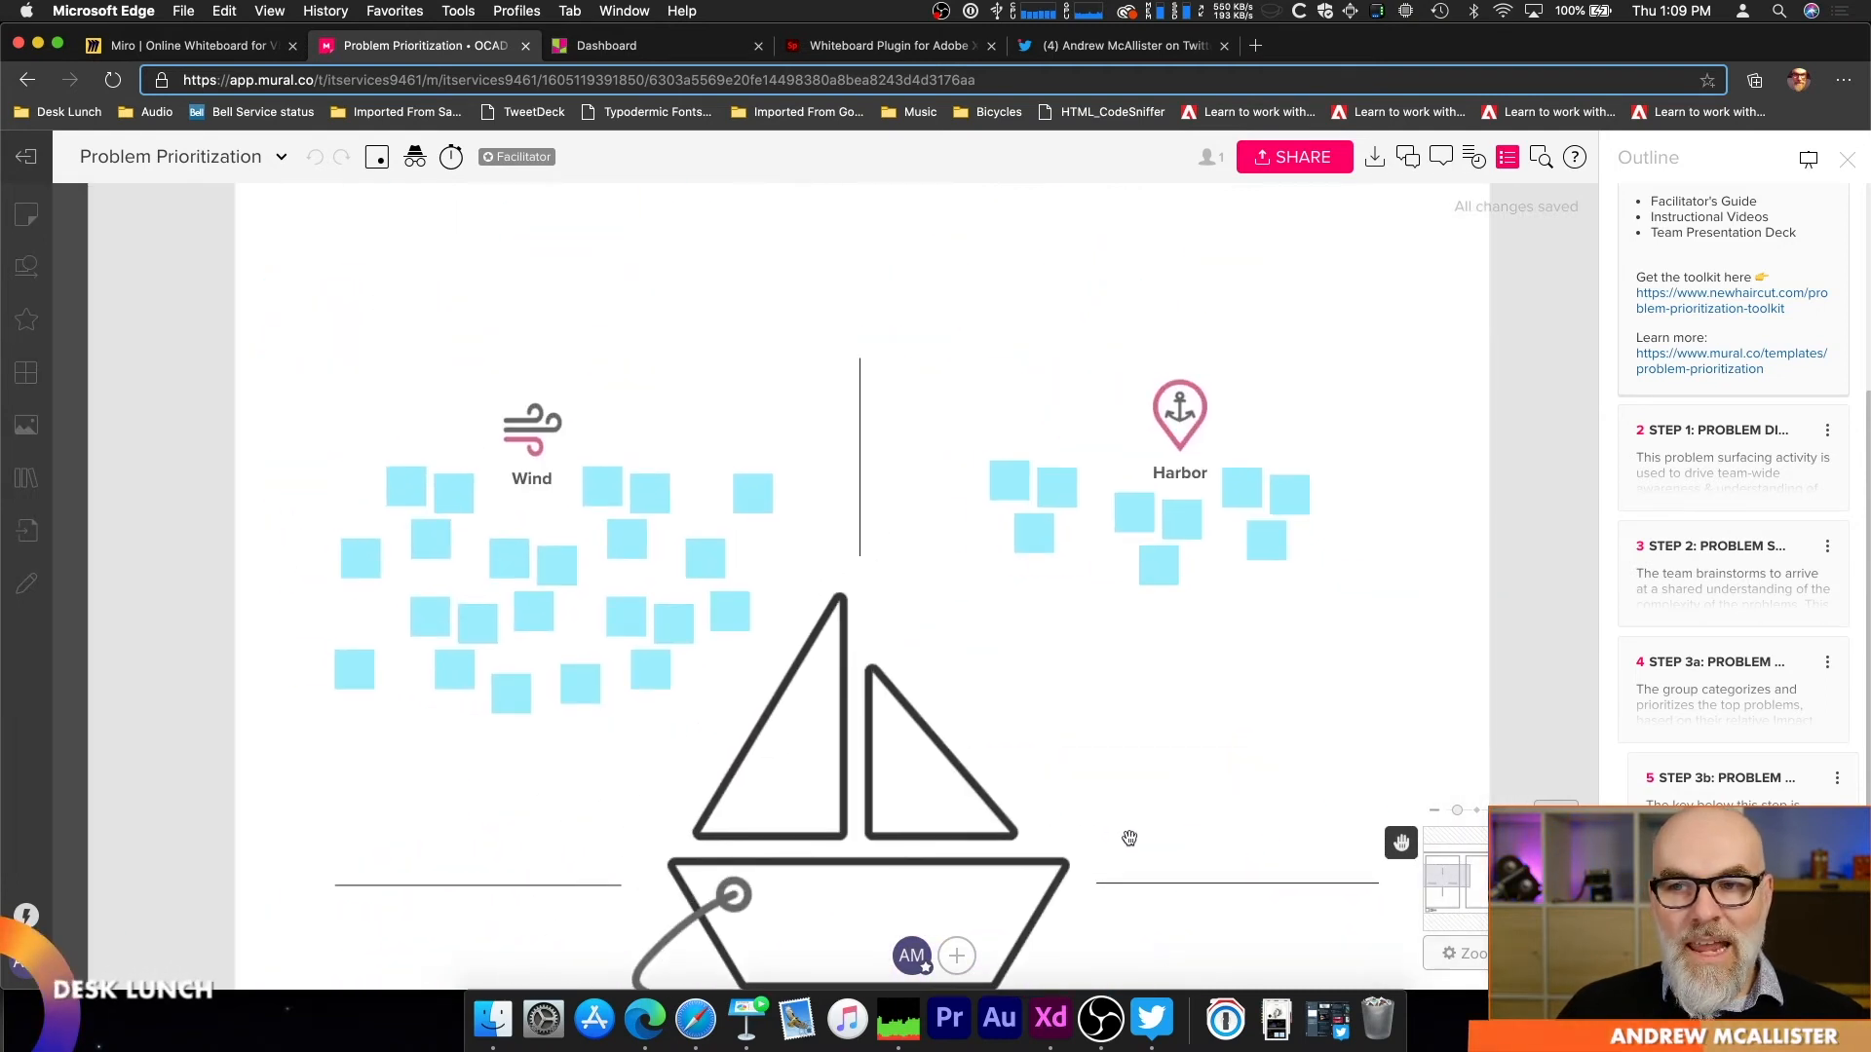
Step: Open the New Haircut Problem Prioritization toolkit page linked in the outline, view it, and return to the mural
{"action": "left_click", "coordinate": [1727, 310]}
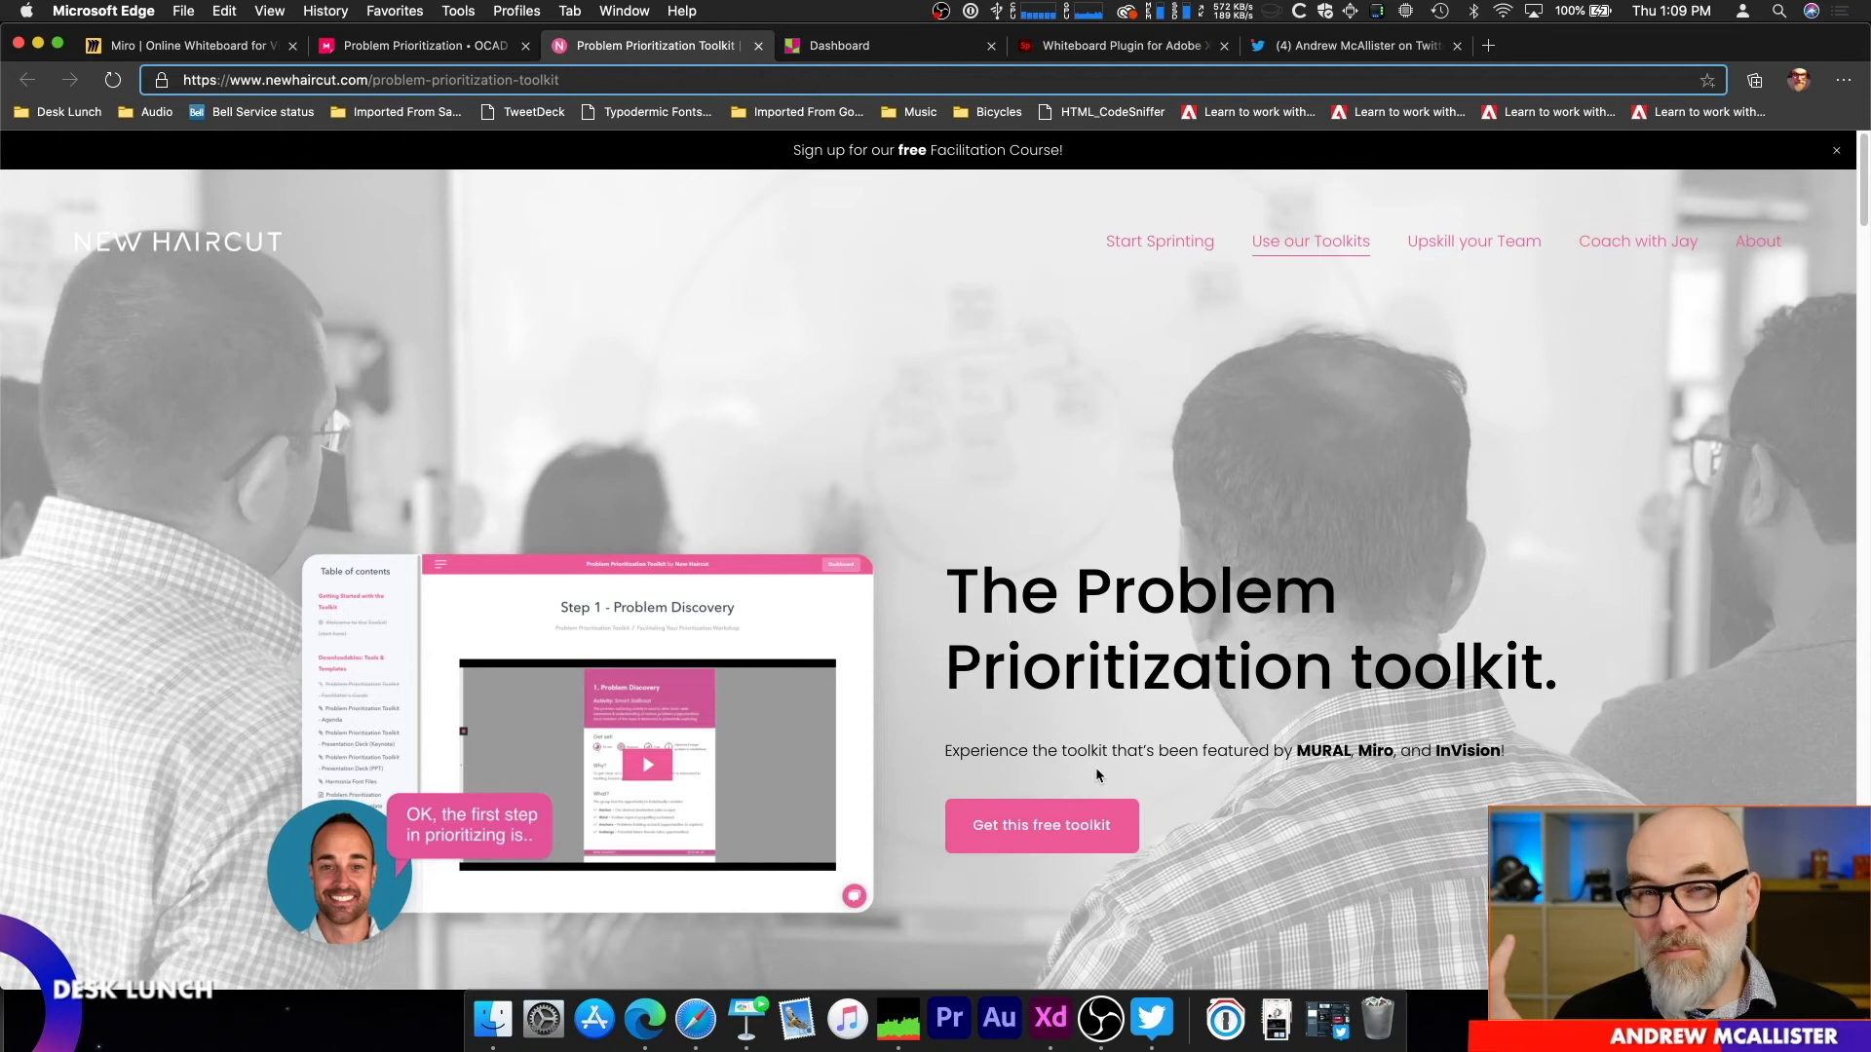
{"action": "left_click", "coordinate": [377, 48]}
Step: Examine the Cynefin Framework diagram in the Problem Sensing section and proceed toward the neighbouring impact chart
{"action": "scroll", "coordinate": [1091, 614], "scroll_direction": "down", "scroll_amount": 5}
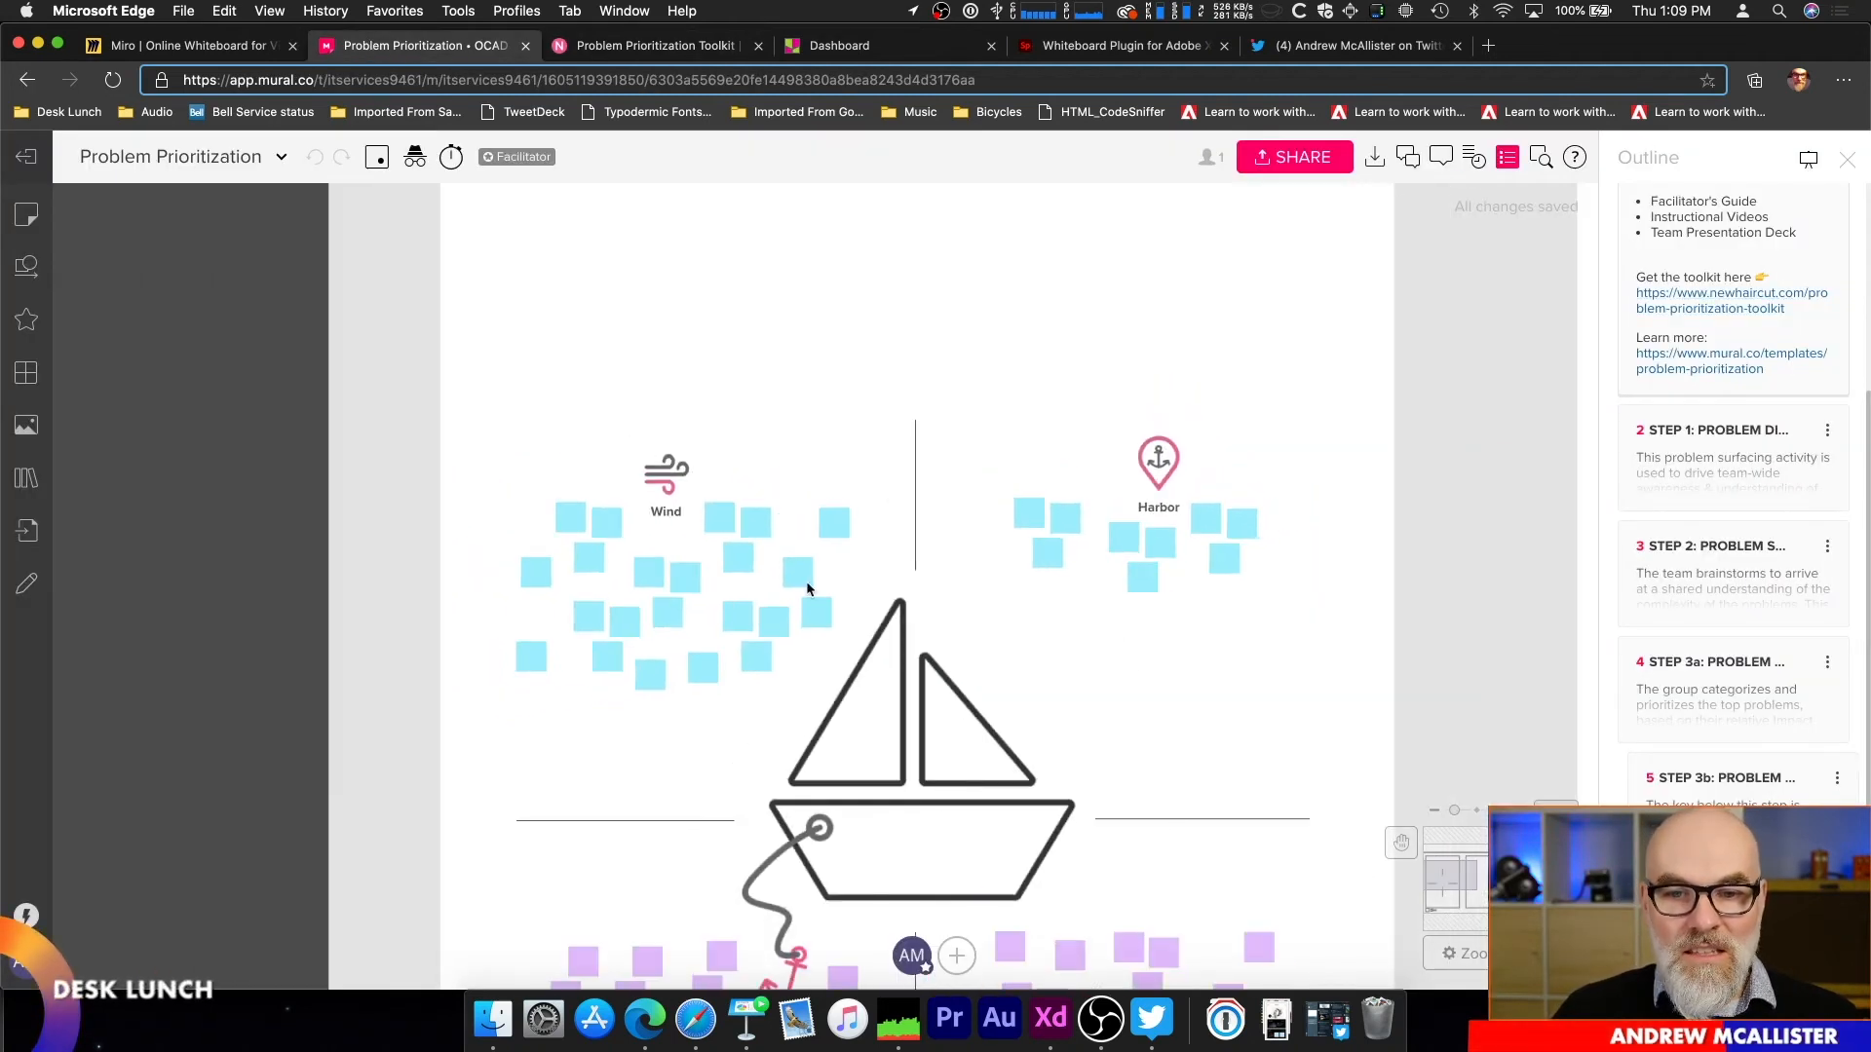
{"action": "scroll", "coordinate": [1111, 704], "scroll_direction": "down", "scroll_amount": 3}
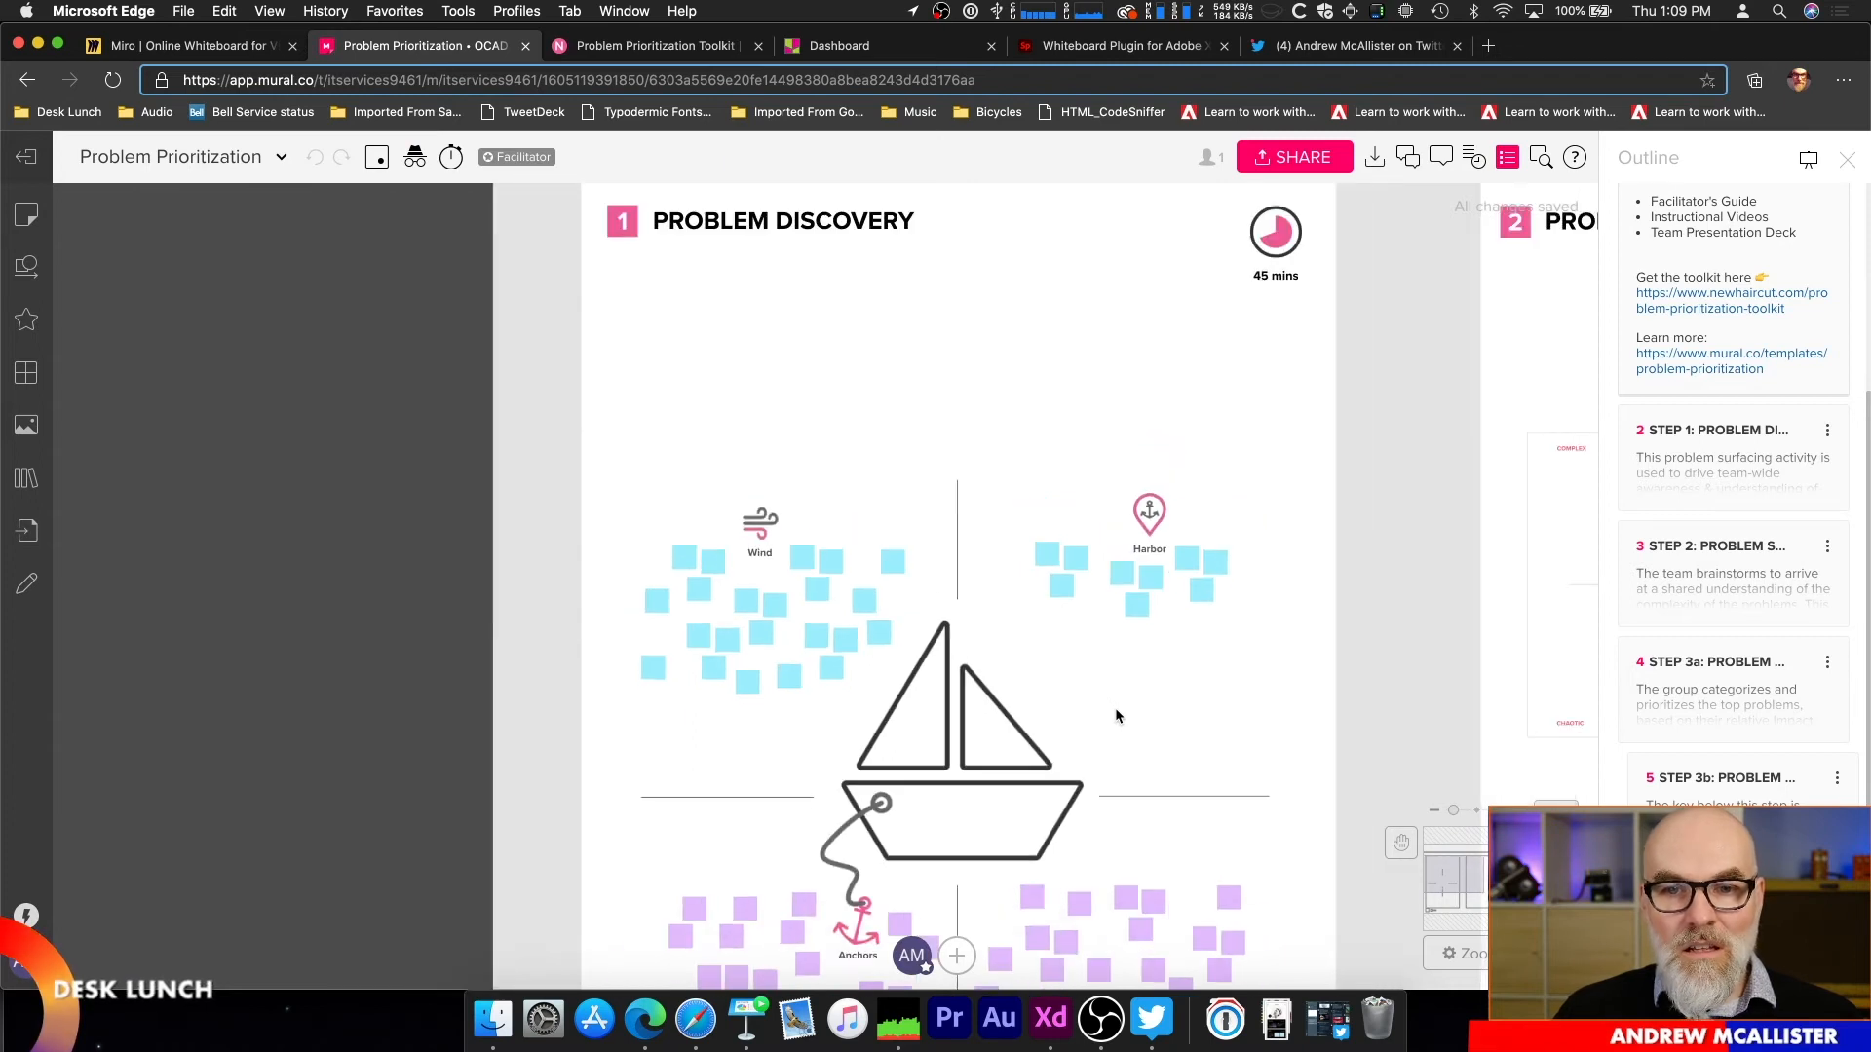
{"action": "scroll", "coordinate": [1116, 706], "scroll_direction": "down", "scroll_amount": 1}
{"action": "left_click_drag", "start_coordinate": [1383, 563], "coordinate": [608, 480]}
{"action": "scroll", "coordinate": [930, 565], "scroll_direction": "up", "scroll_amount": 4}
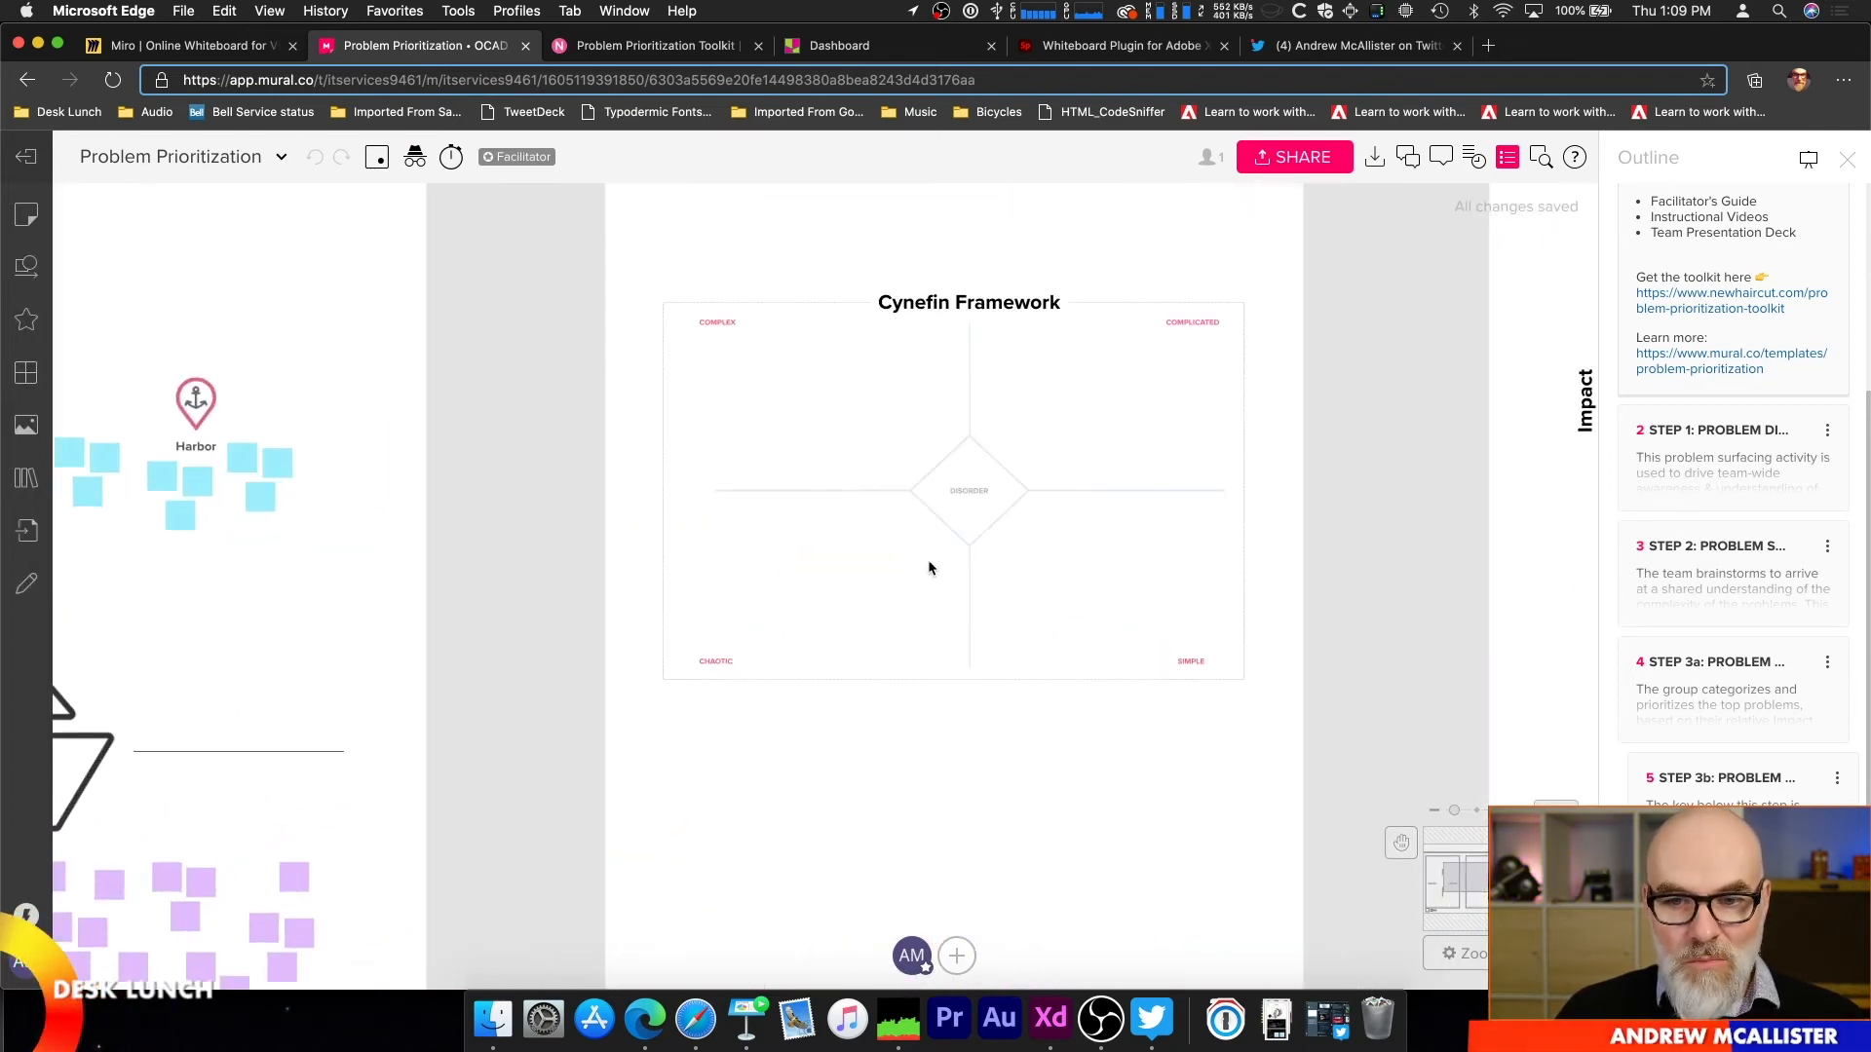
{"action": "scroll", "coordinate": [942, 513], "scroll_direction": "up", "scroll_amount": 2}
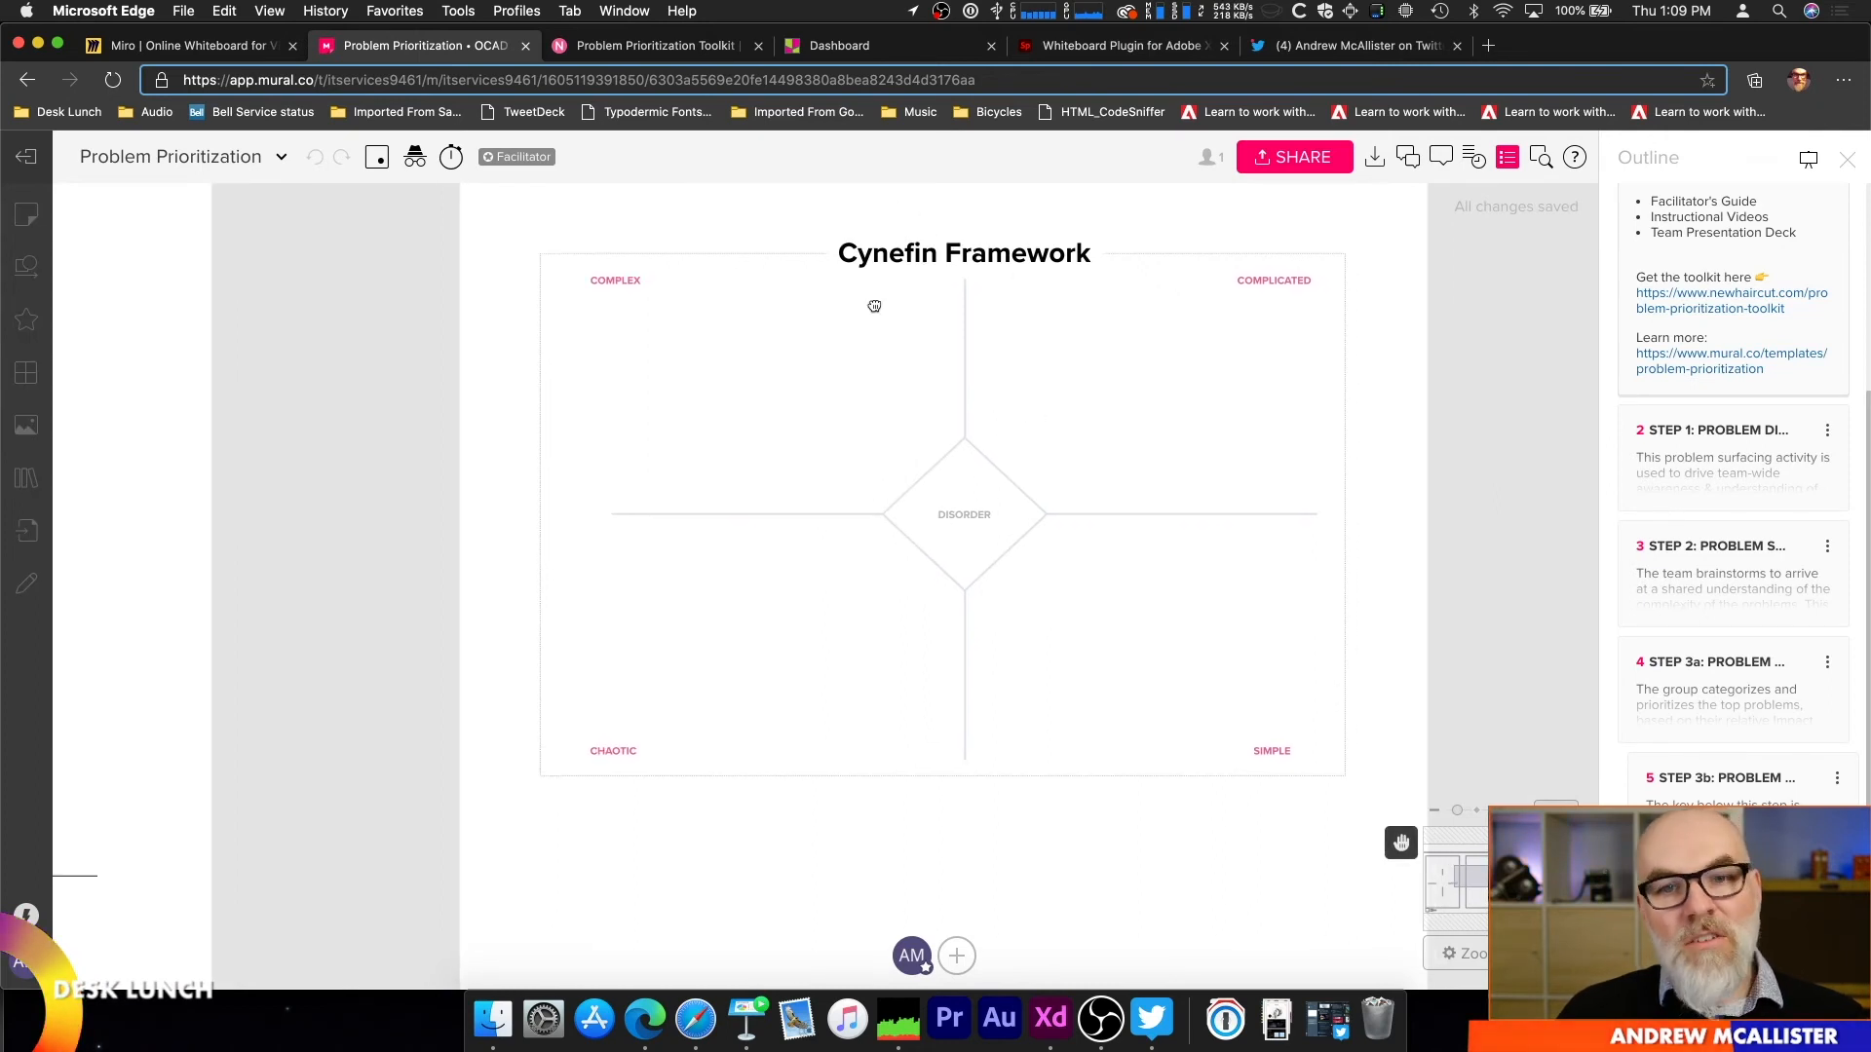
{"action": "scroll", "coordinate": [982, 636], "scroll_direction": "up", "scroll_amount": 1}
{"action": "scroll", "coordinate": [982, 634], "scroll_direction": "up", "scroll_amount": 1}
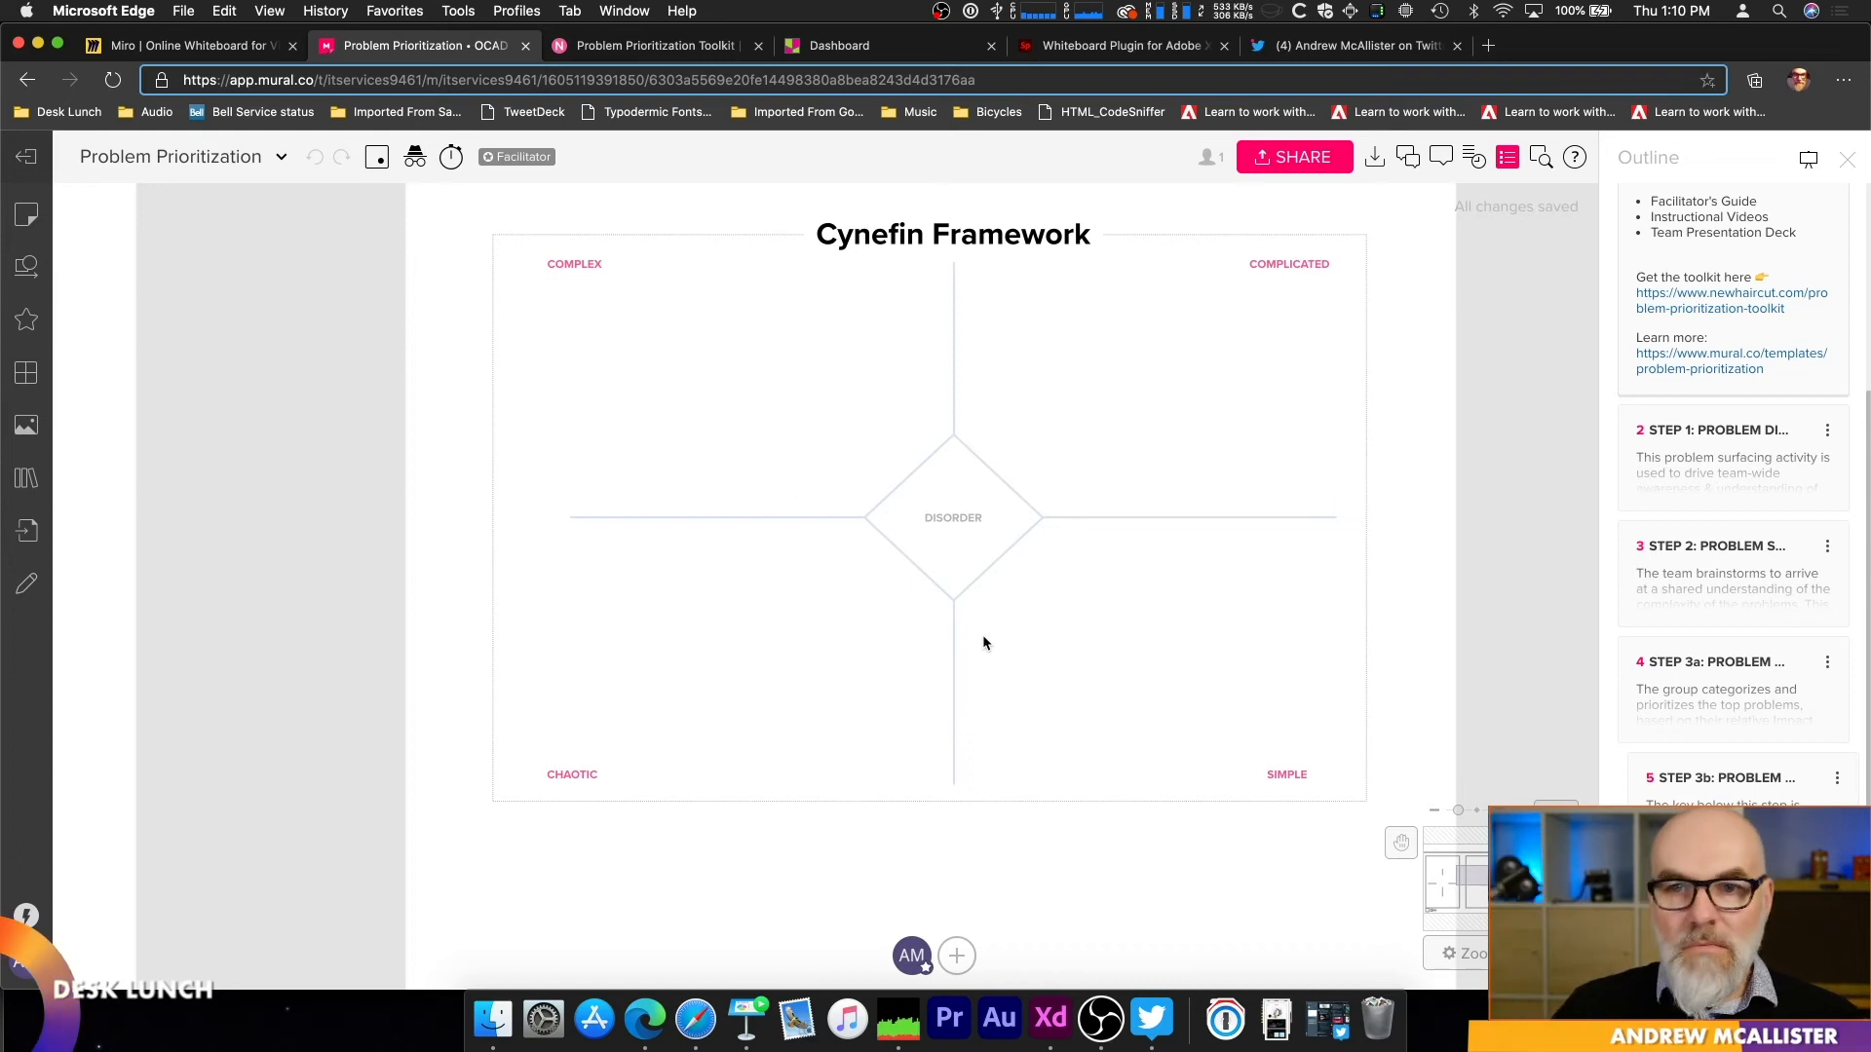
{"action": "left_click_drag", "start_coordinate": [1334, 571], "coordinate": [554, 567]}
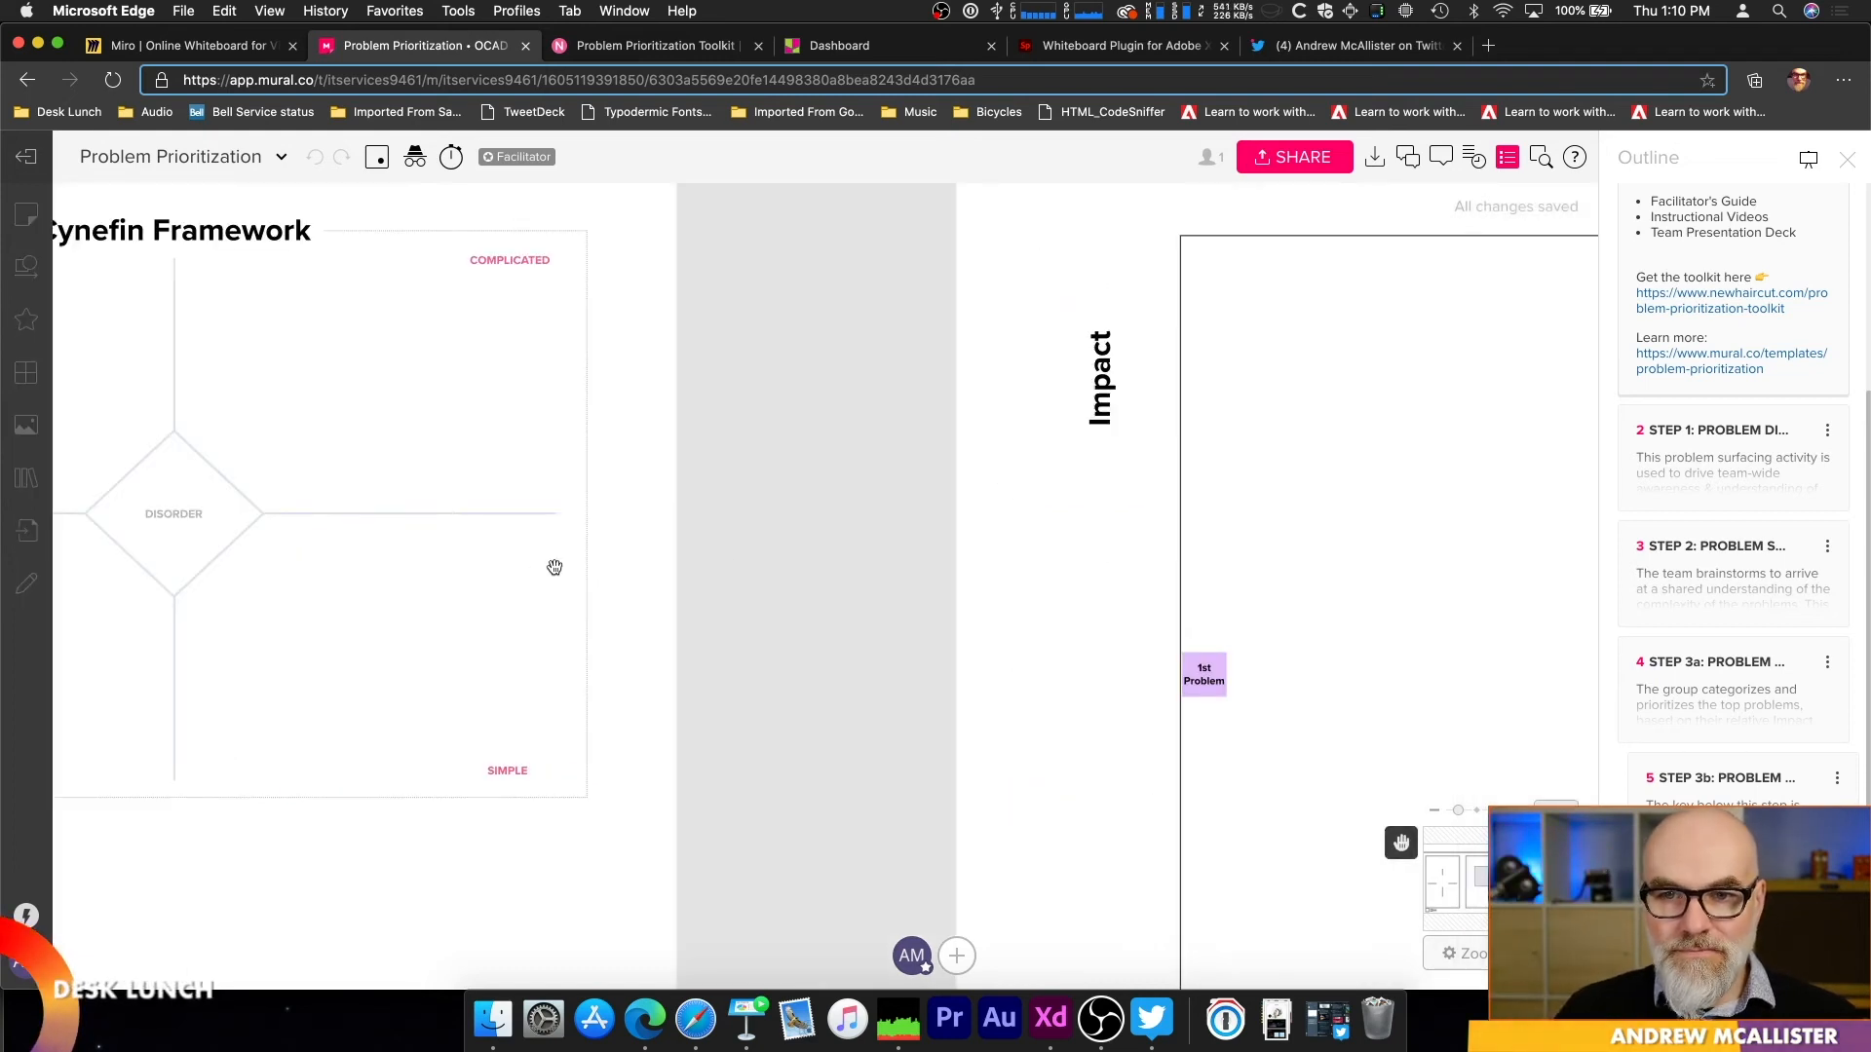
{"action": "scroll", "coordinate": [1277, 536], "scroll_direction": "down", "scroll_amount": 5}
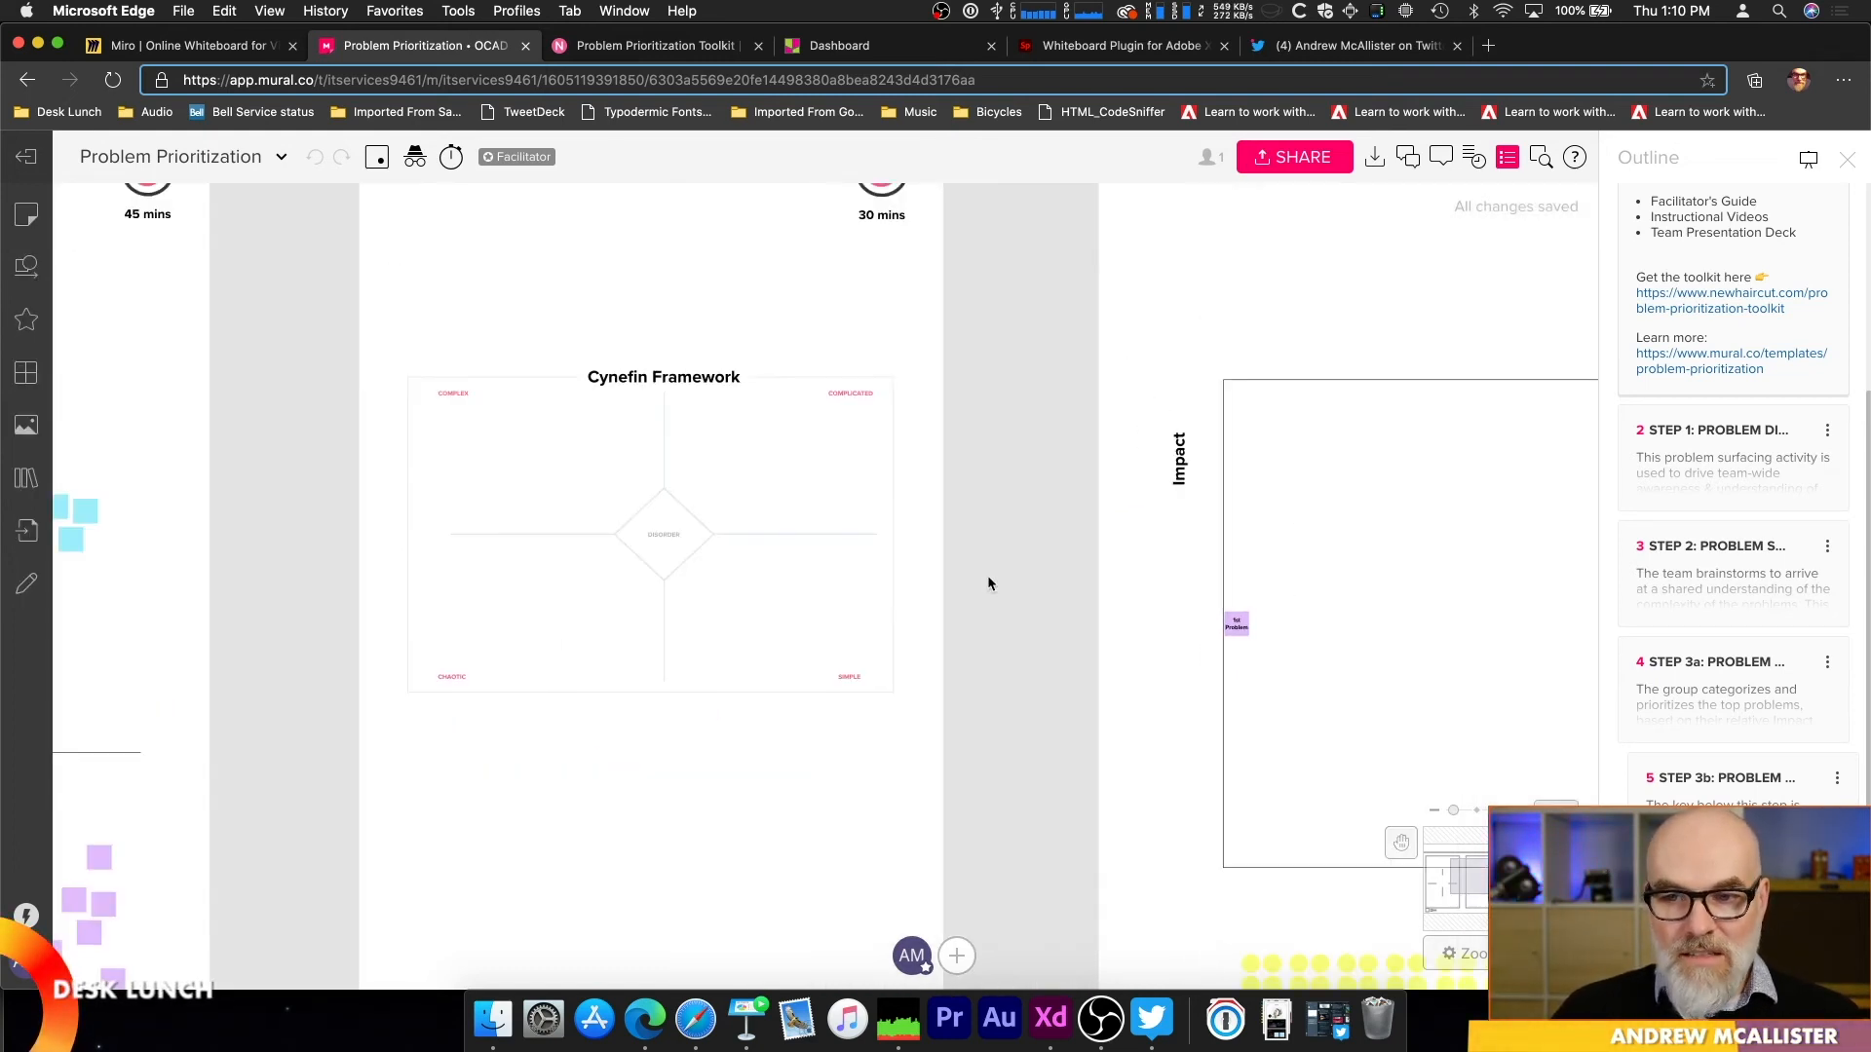
Step: Read the Step 1 Problem Discovery instructions in the outline and return to the murals dashboard
{"action": "left_click", "coordinate": [1730, 494]}
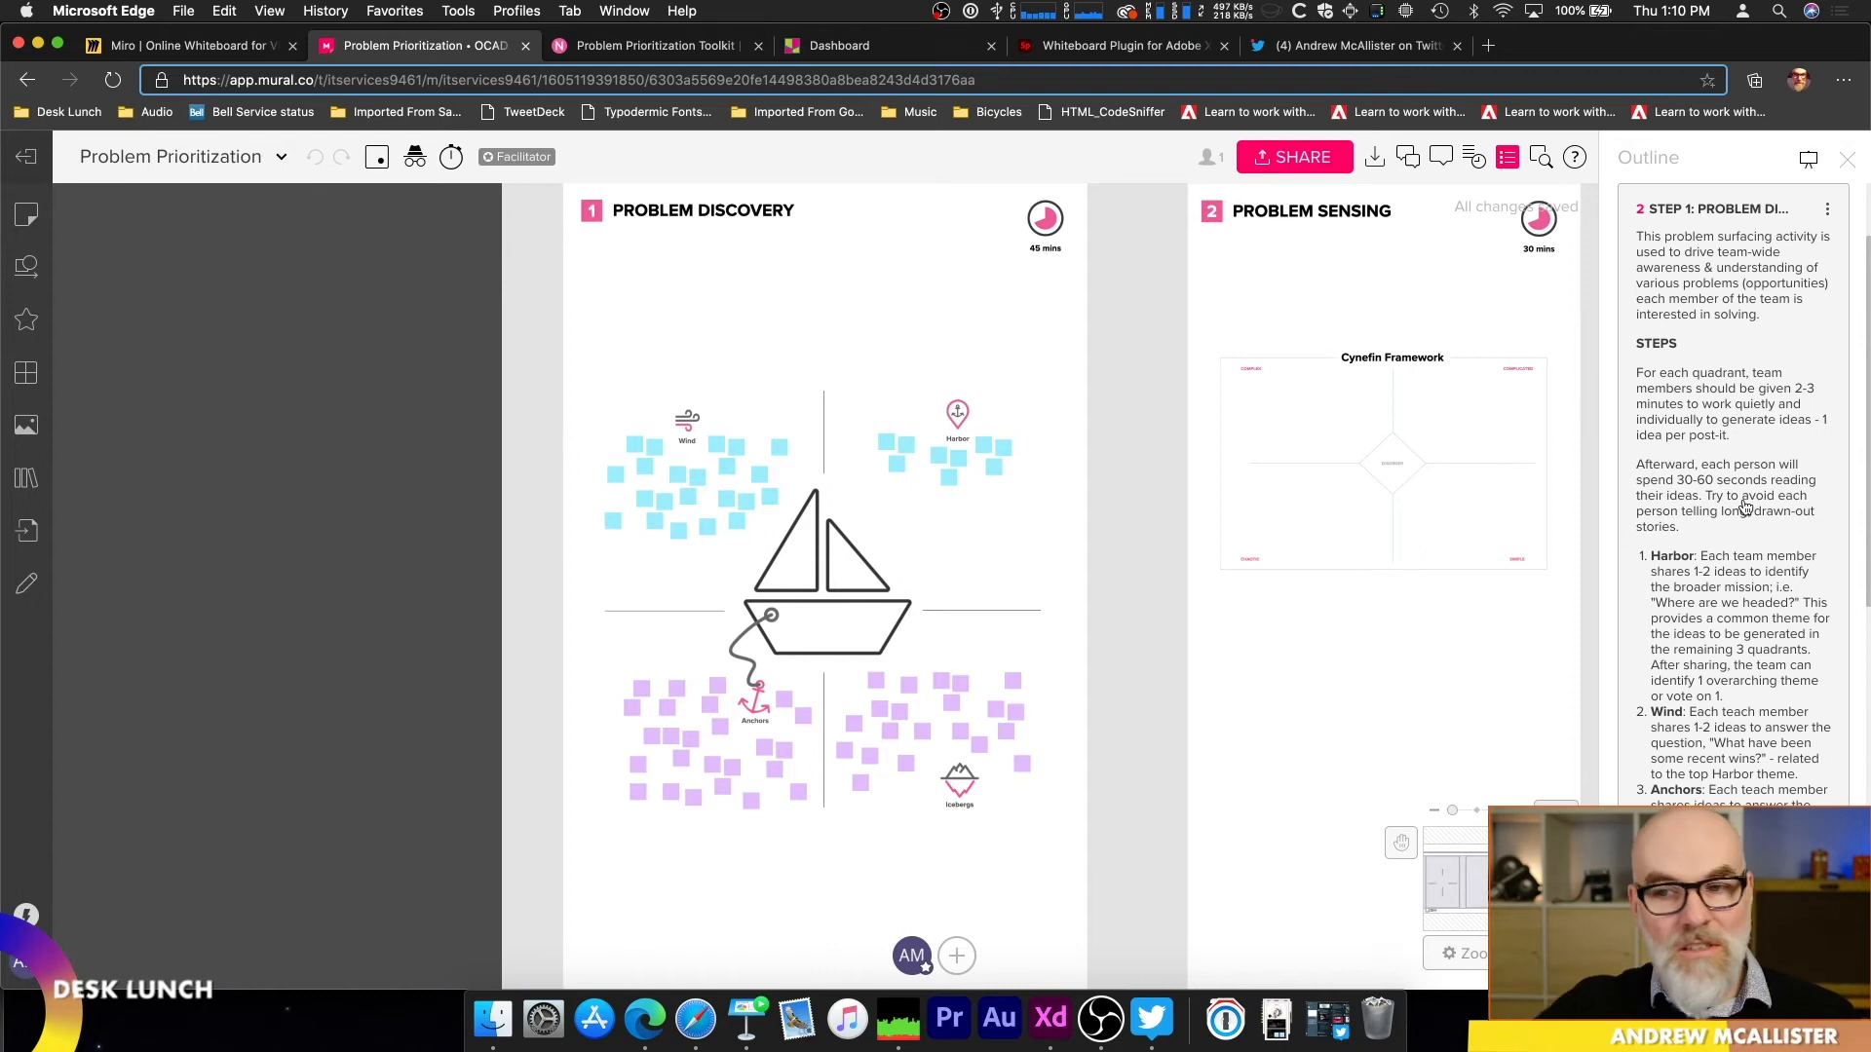
{"action": "scroll", "coordinate": [1695, 633], "scroll_direction": "down", "scroll_amount": 5}
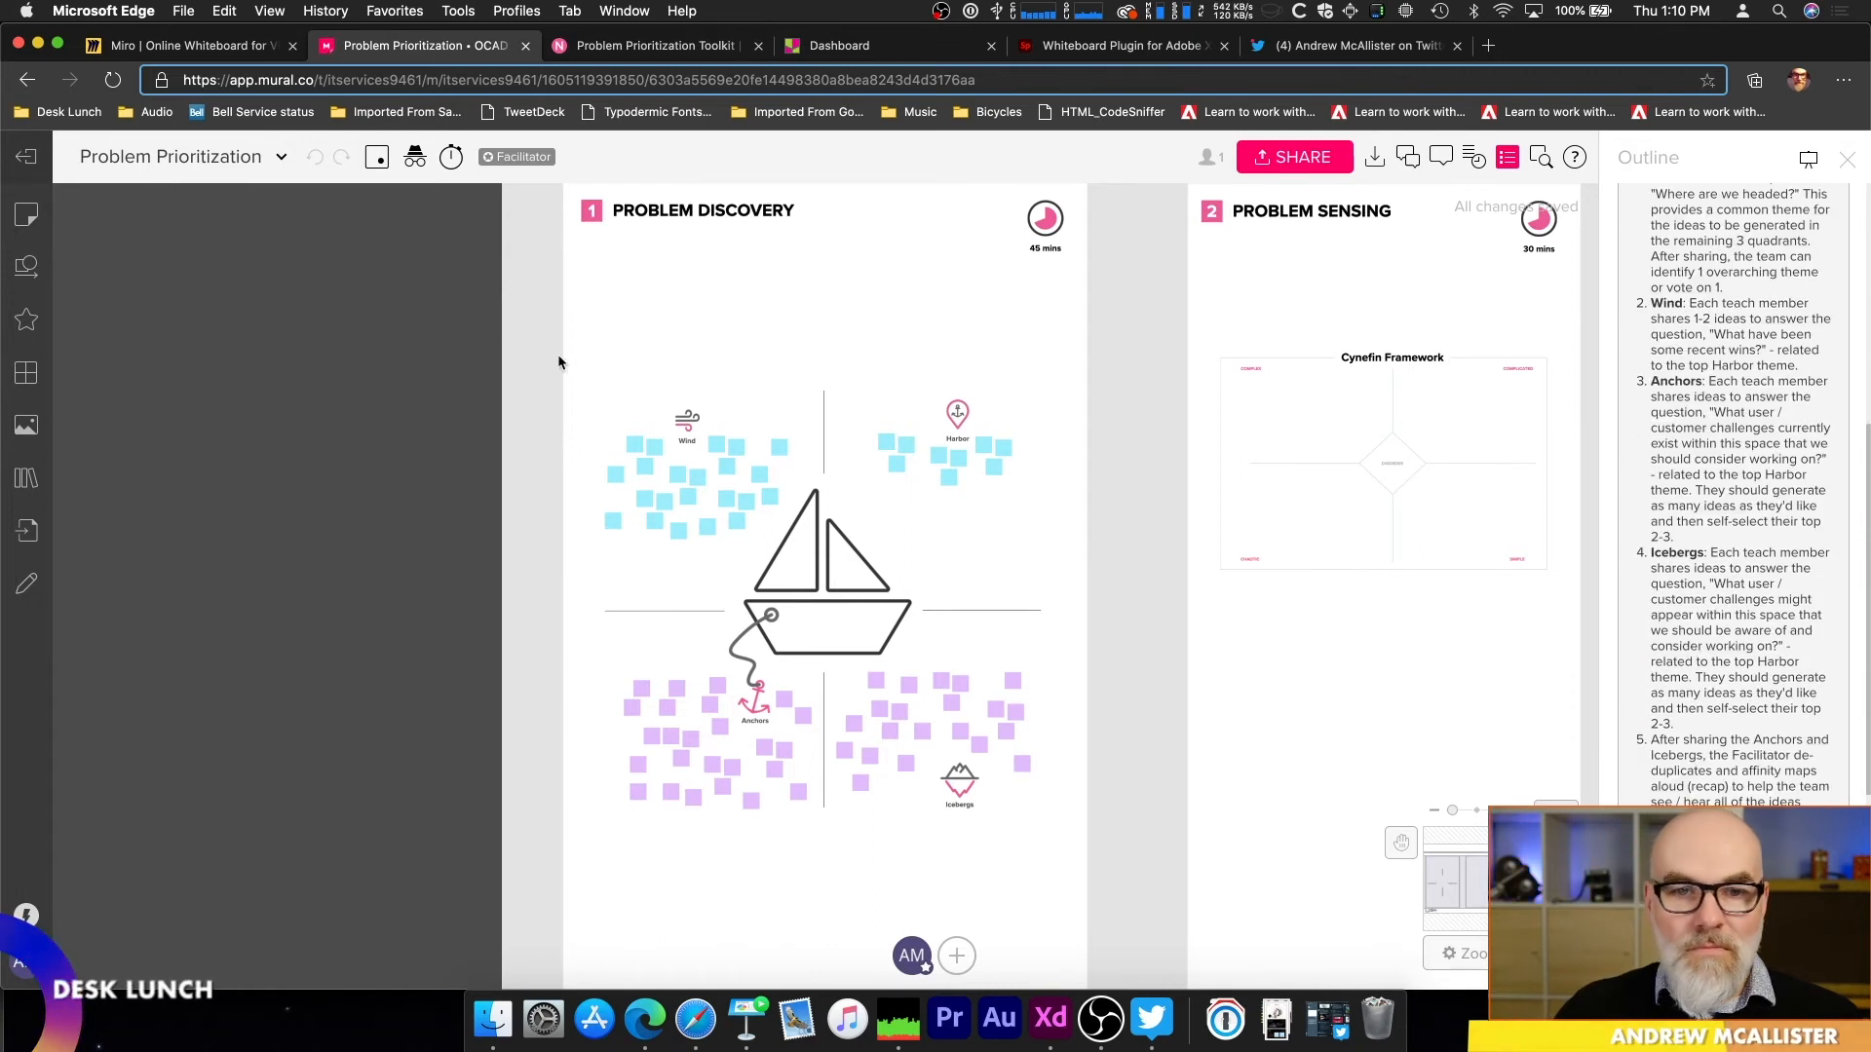
{"action": "left_click", "coordinate": [32, 163]}
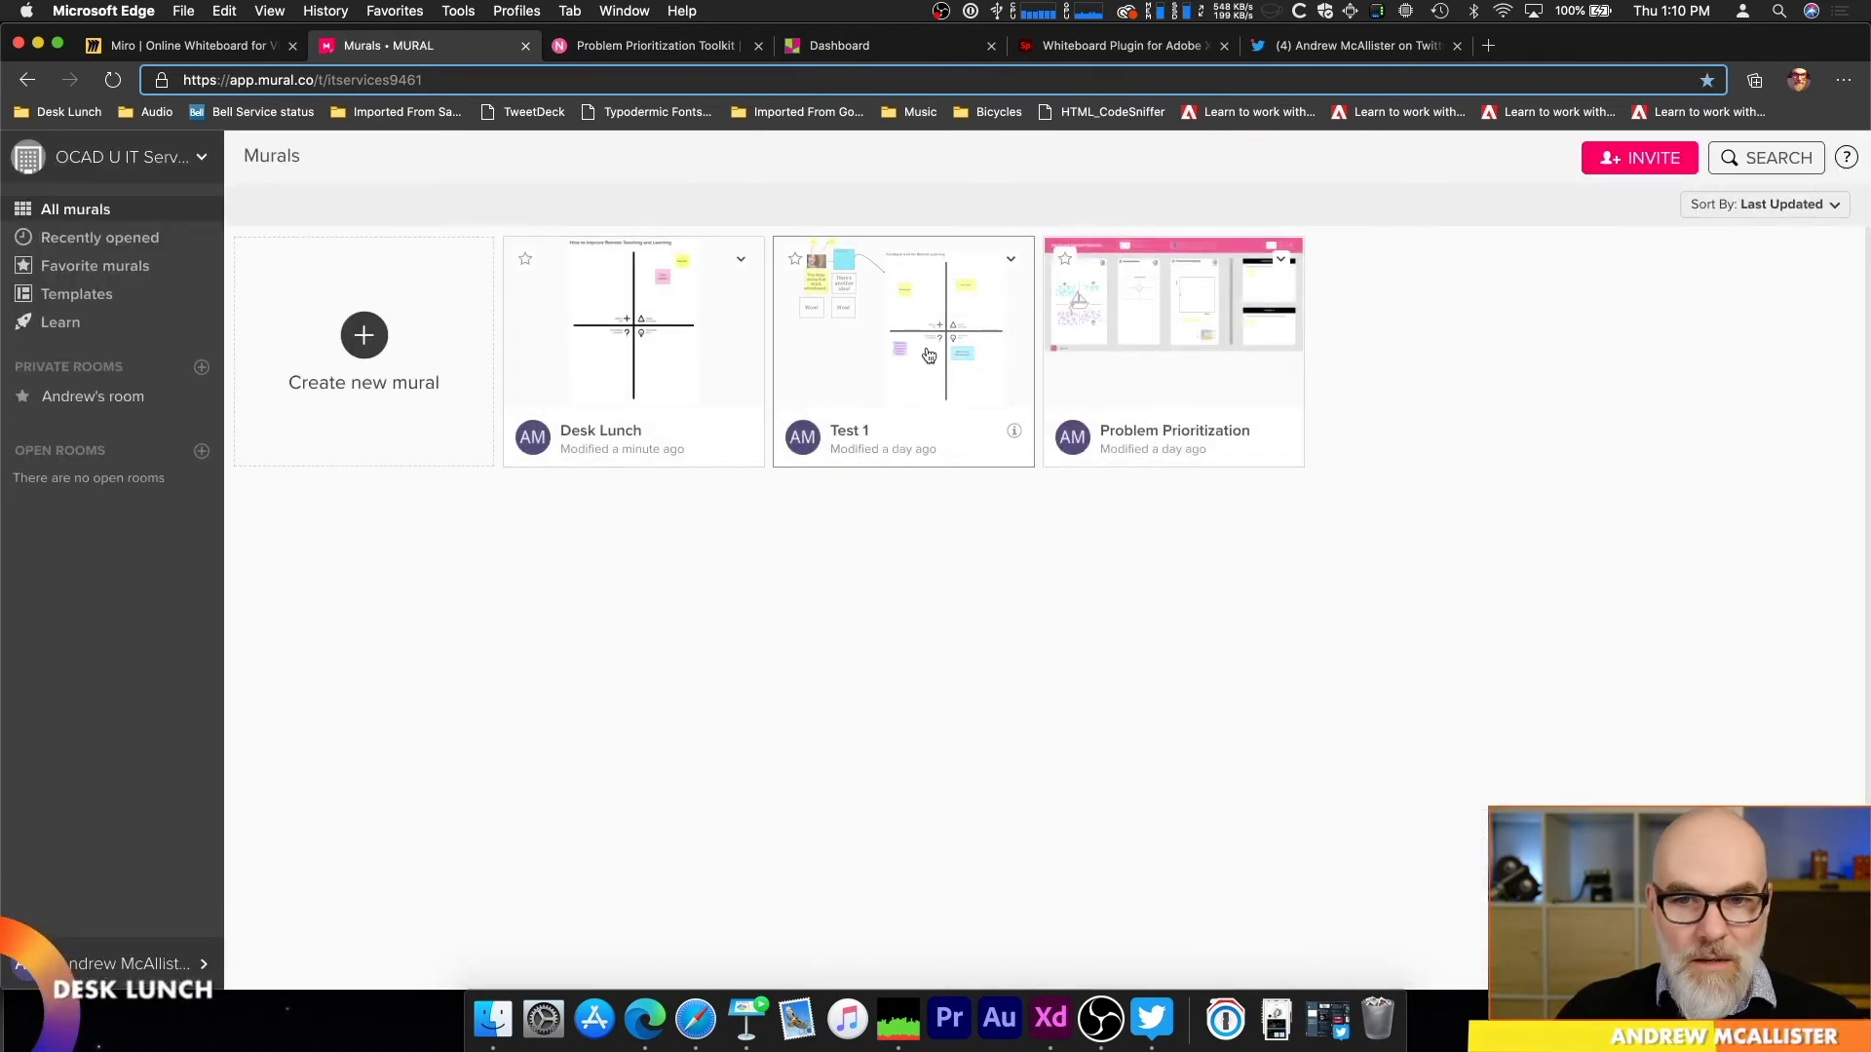
Step: Open the Test 1 mural and join the two "Wow!" boxes with a straight connector line
{"action": "left_click", "coordinate": [824, 342]}
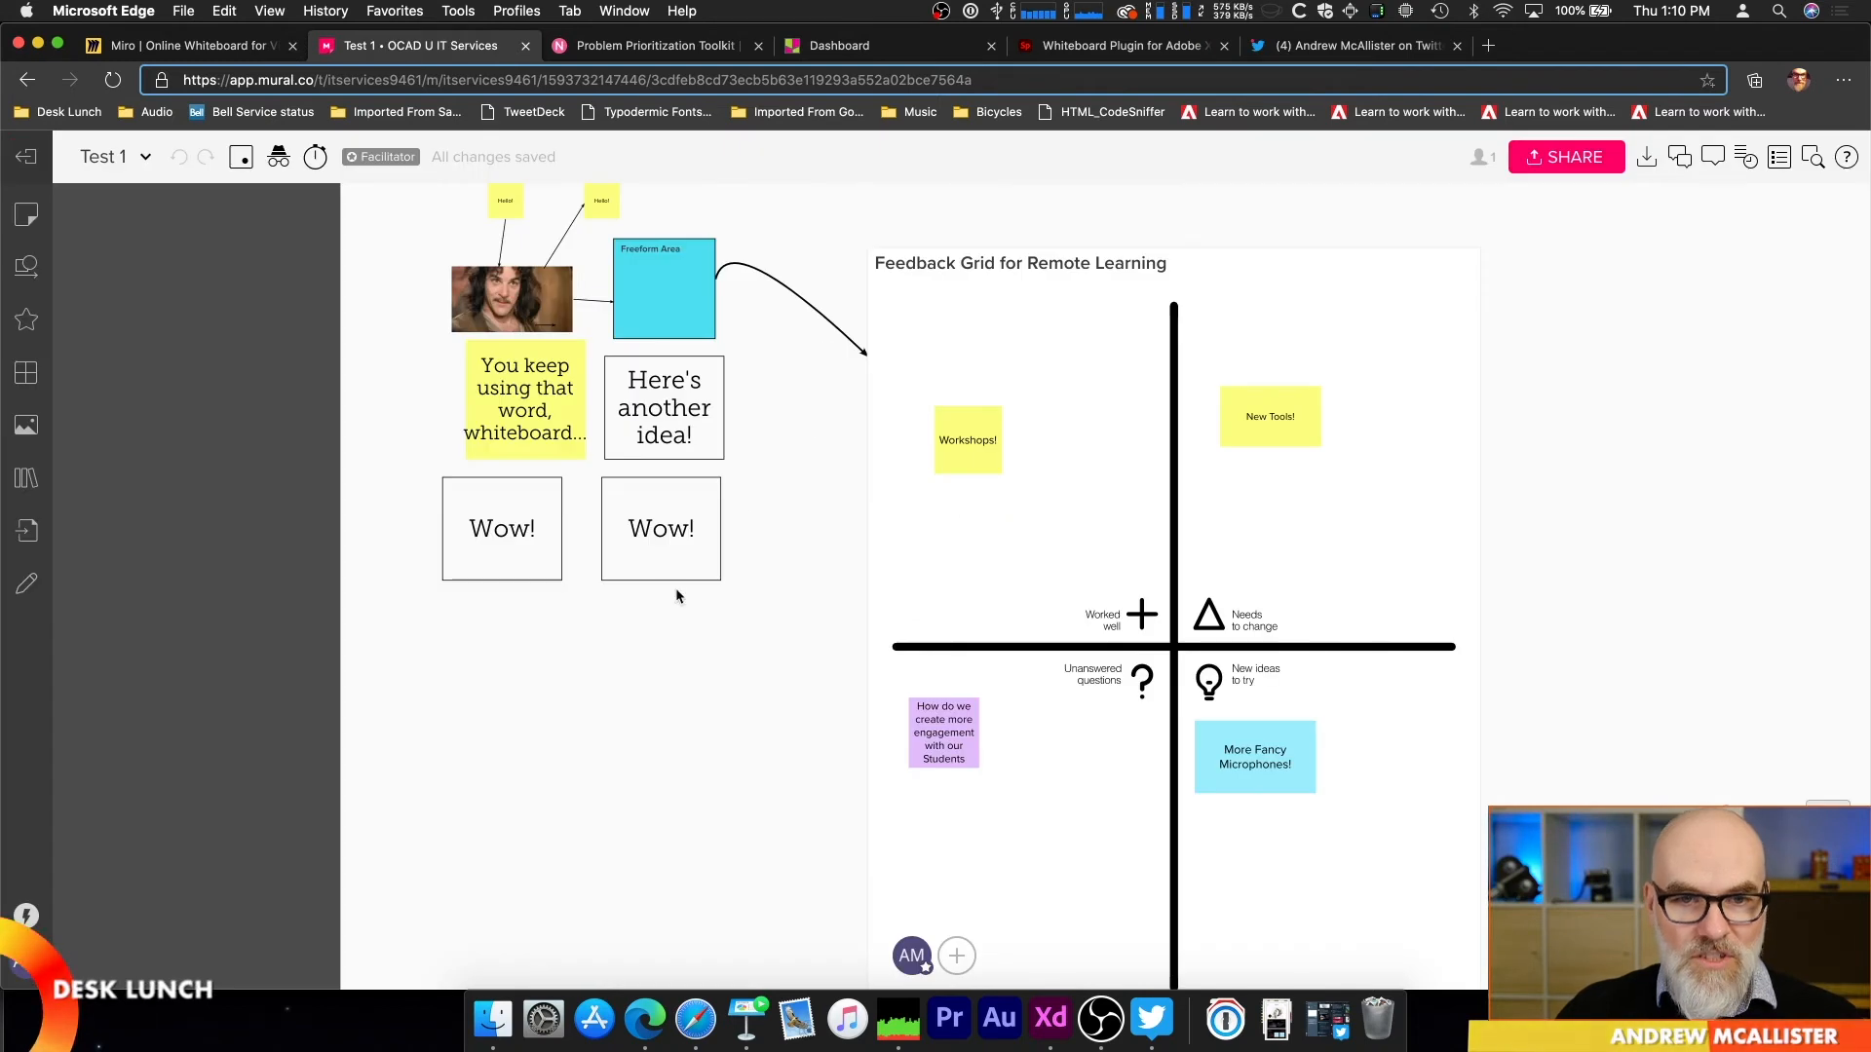
{"action": "left_click_drag", "start_coordinate": [633, 629], "coordinate": [1102, 501]}
{"action": "scroll", "coordinate": [984, 604], "scroll_direction": "up", "scroll_amount": 1}
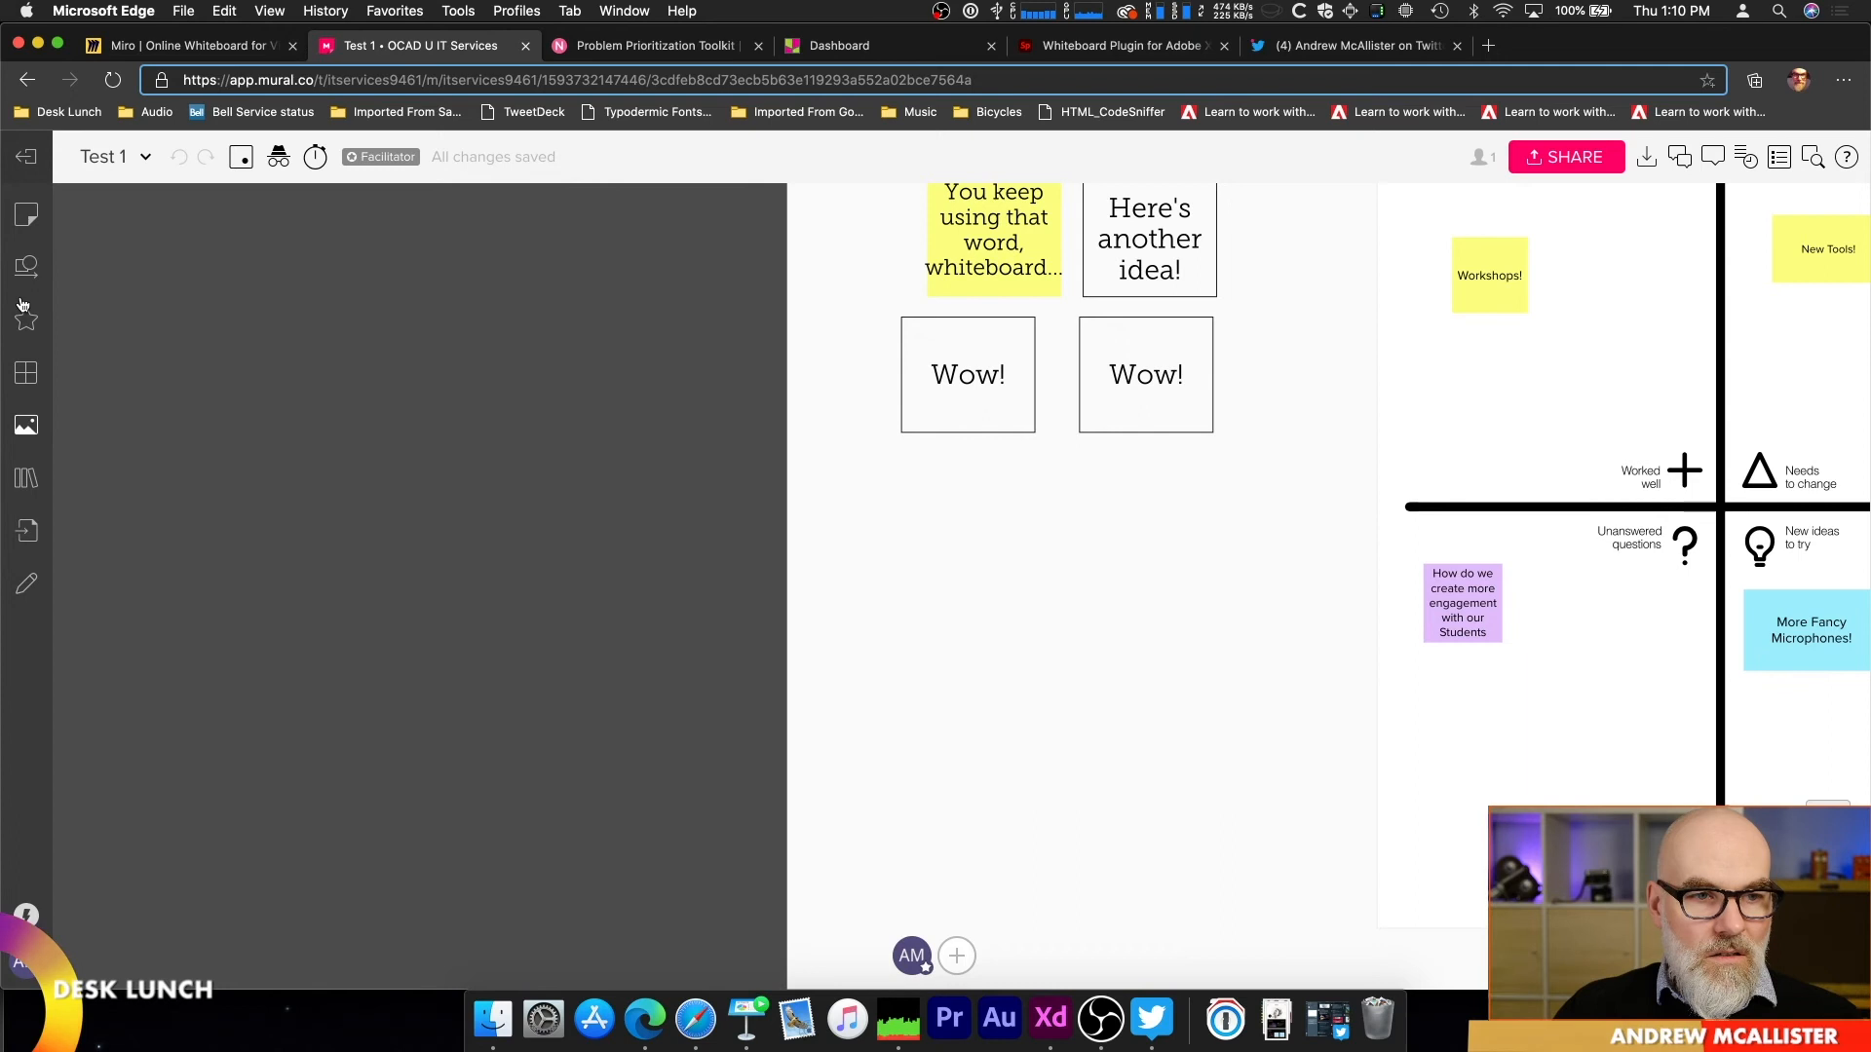
{"action": "left_click", "coordinate": [27, 266]}
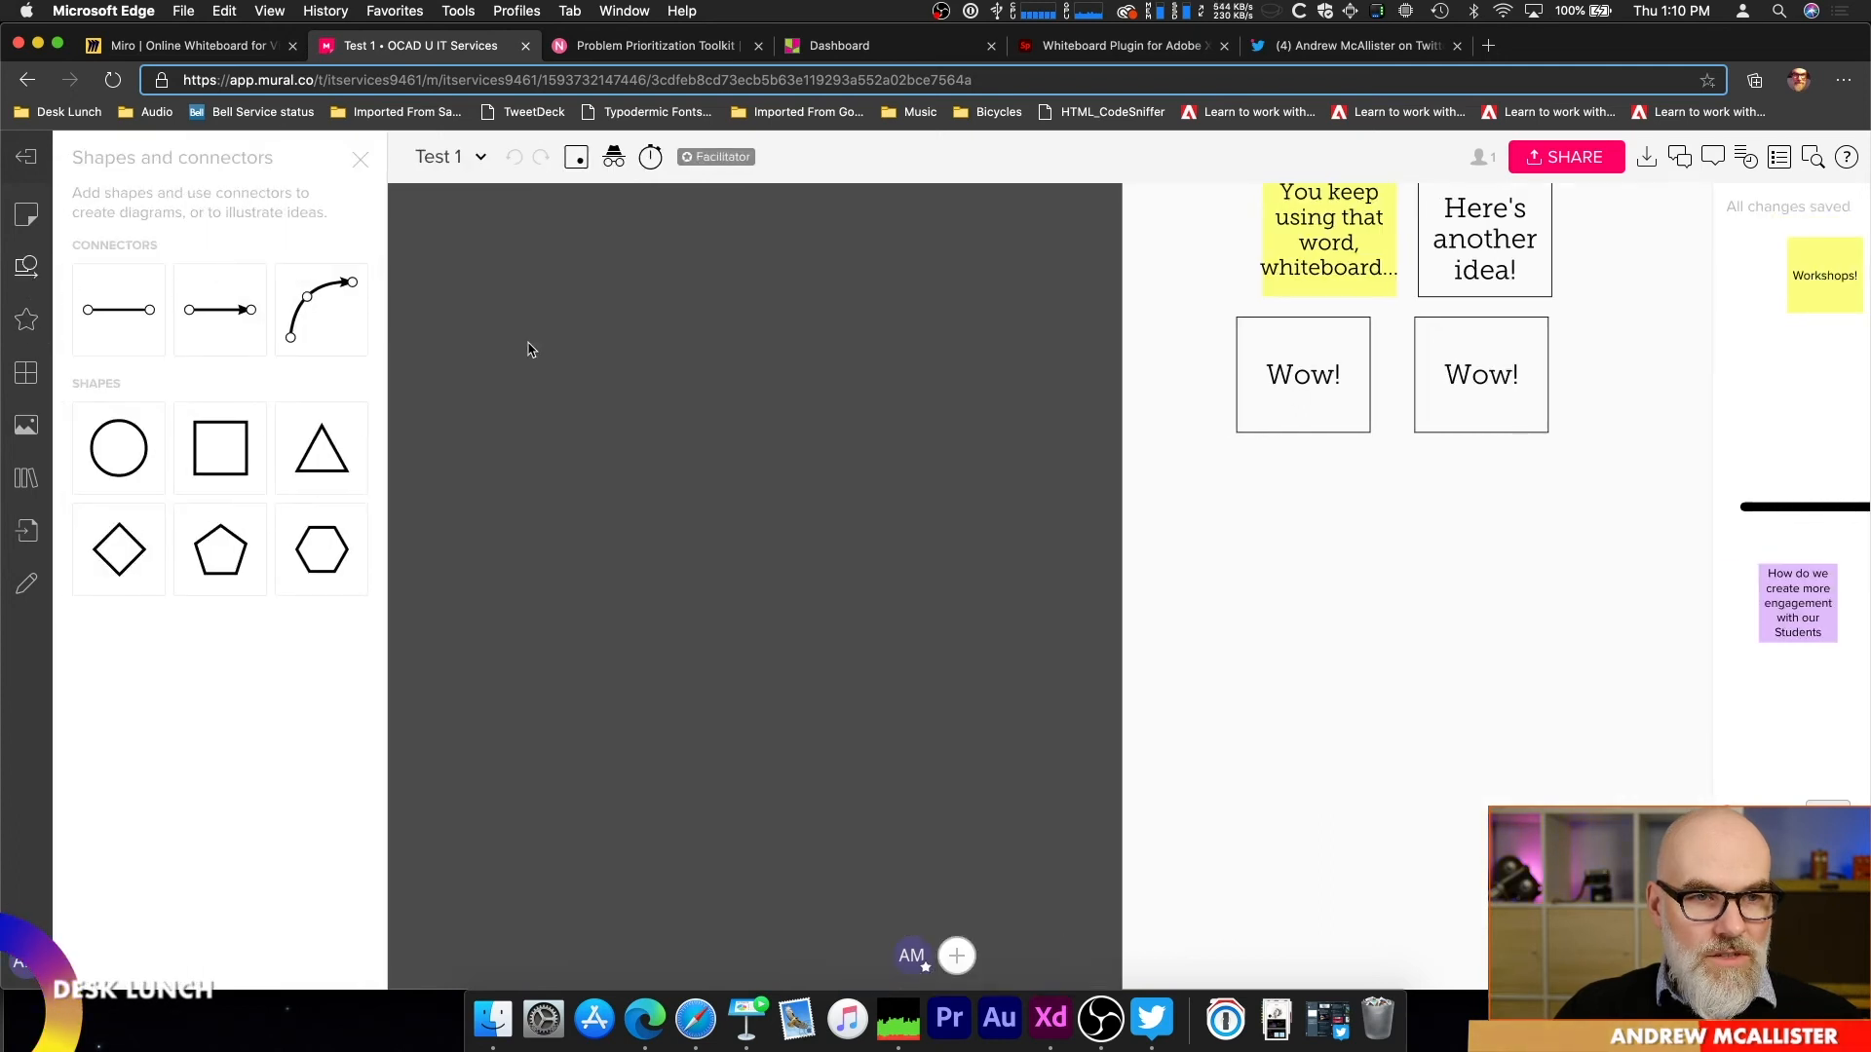
{"action": "left_click_drag", "start_coordinate": [141, 320], "coordinate": [1314, 524]}
{"action": "left_click_drag", "start_coordinate": [1395, 330], "coordinate": [1416, 379]}
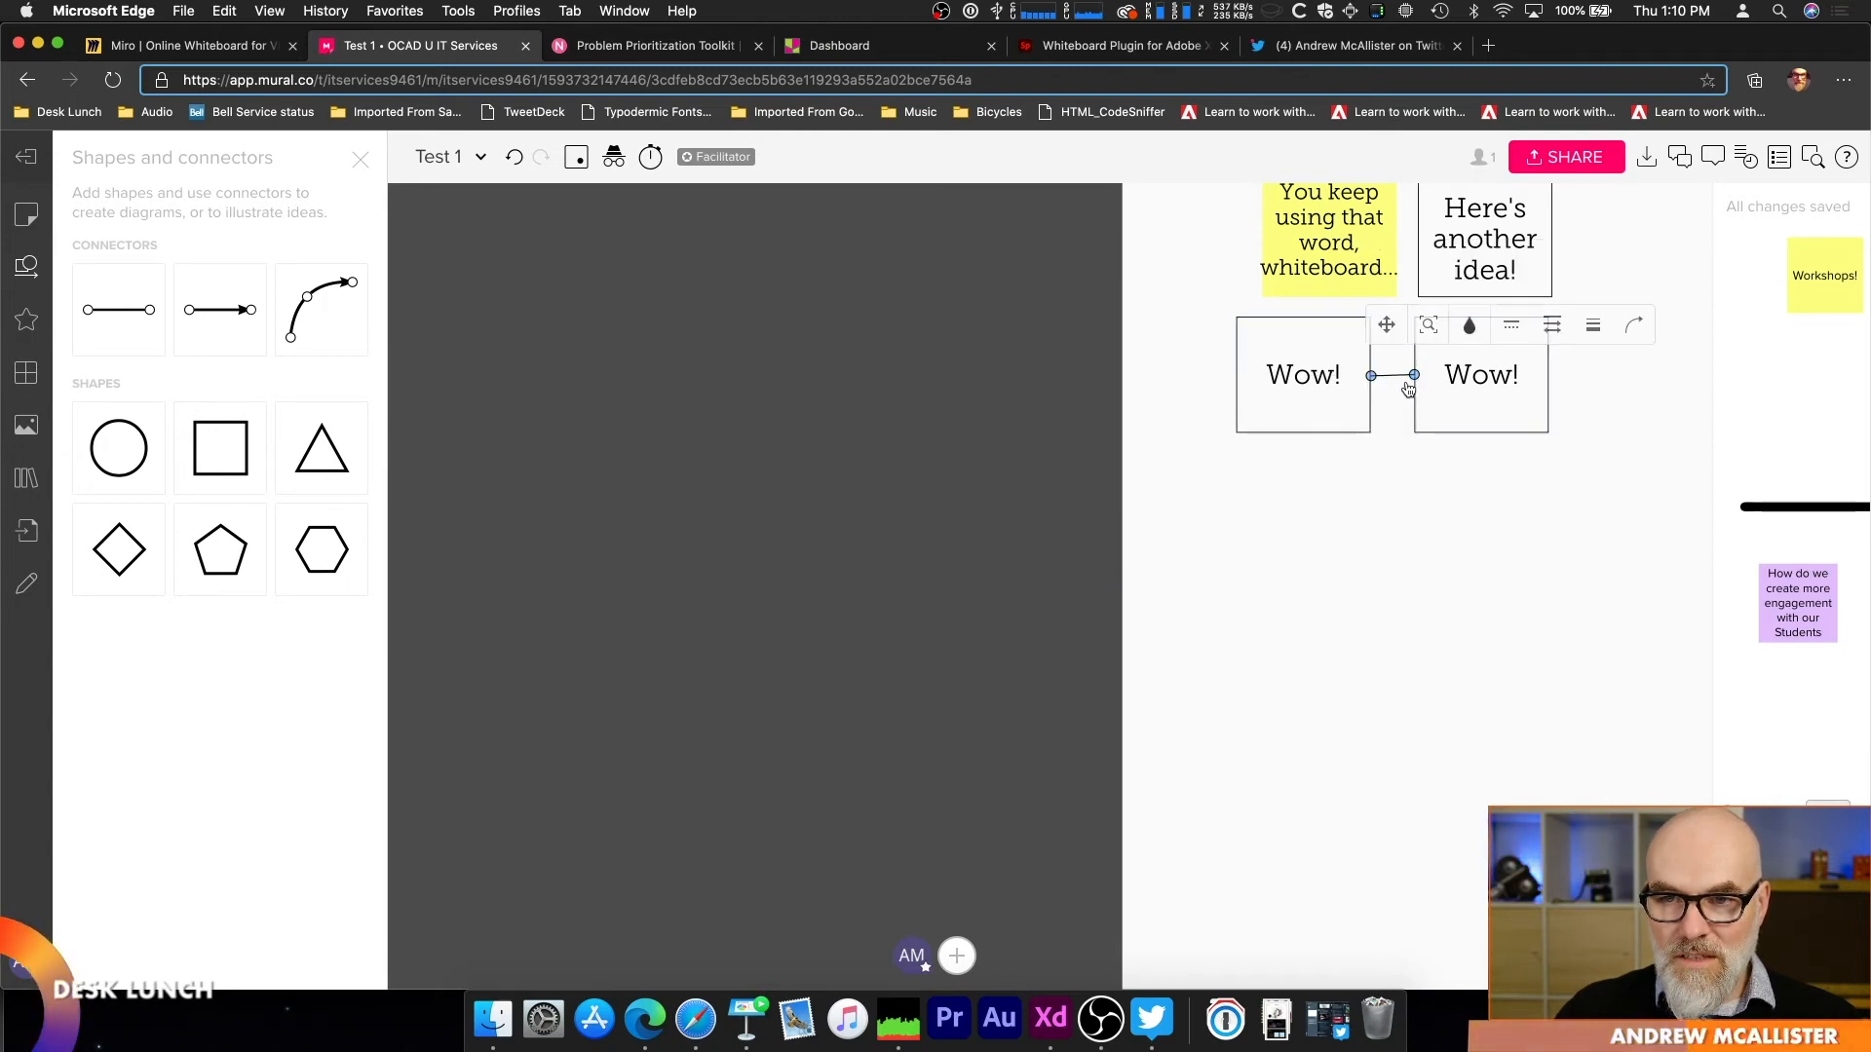
Step: Add a curved arrow connector below the "Wow!" boxes and stretch it out toward the feedback grid
{"action": "left_click", "coordinate": [321, 310]}
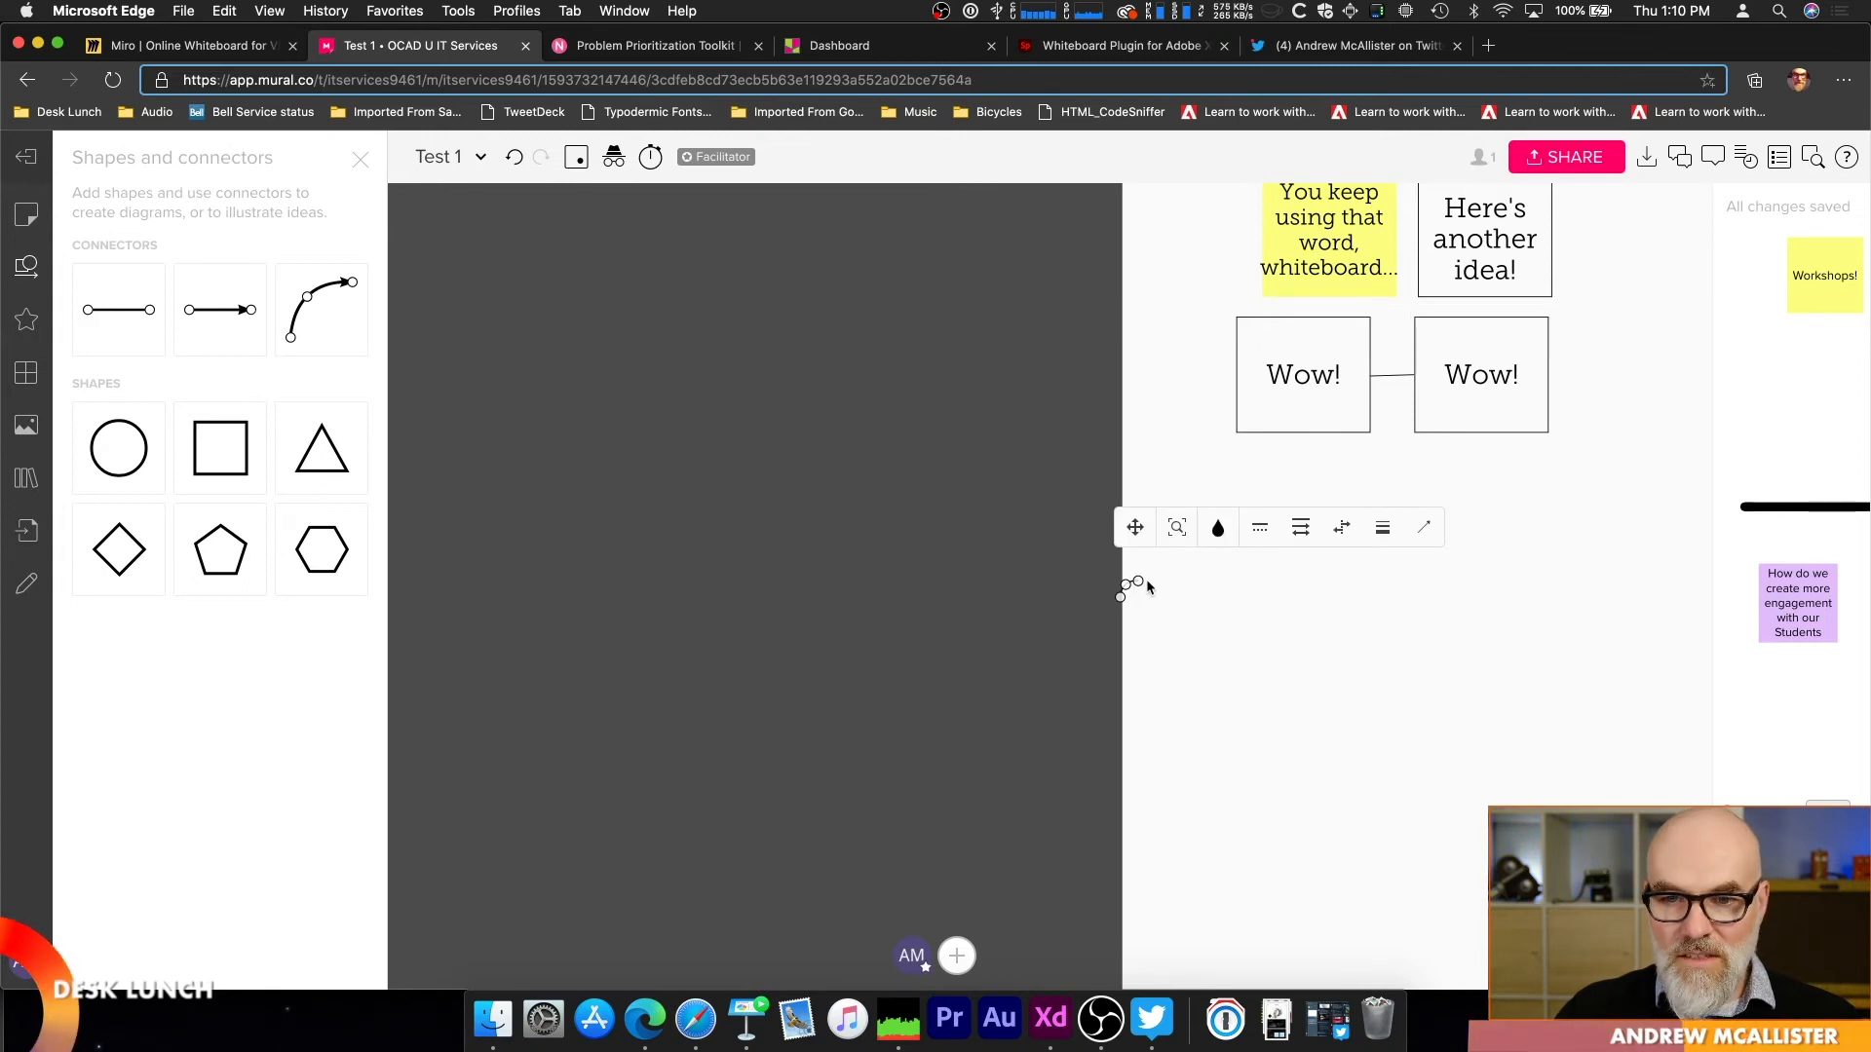
{"action": "left_click_drag", "start_coordinate": [1137, 587], "coordinate": [1378, 541]}
{"action": "scroll", "coordinate": [1213, 578], "scroll_direction": "up", "scroll_amount": 3}
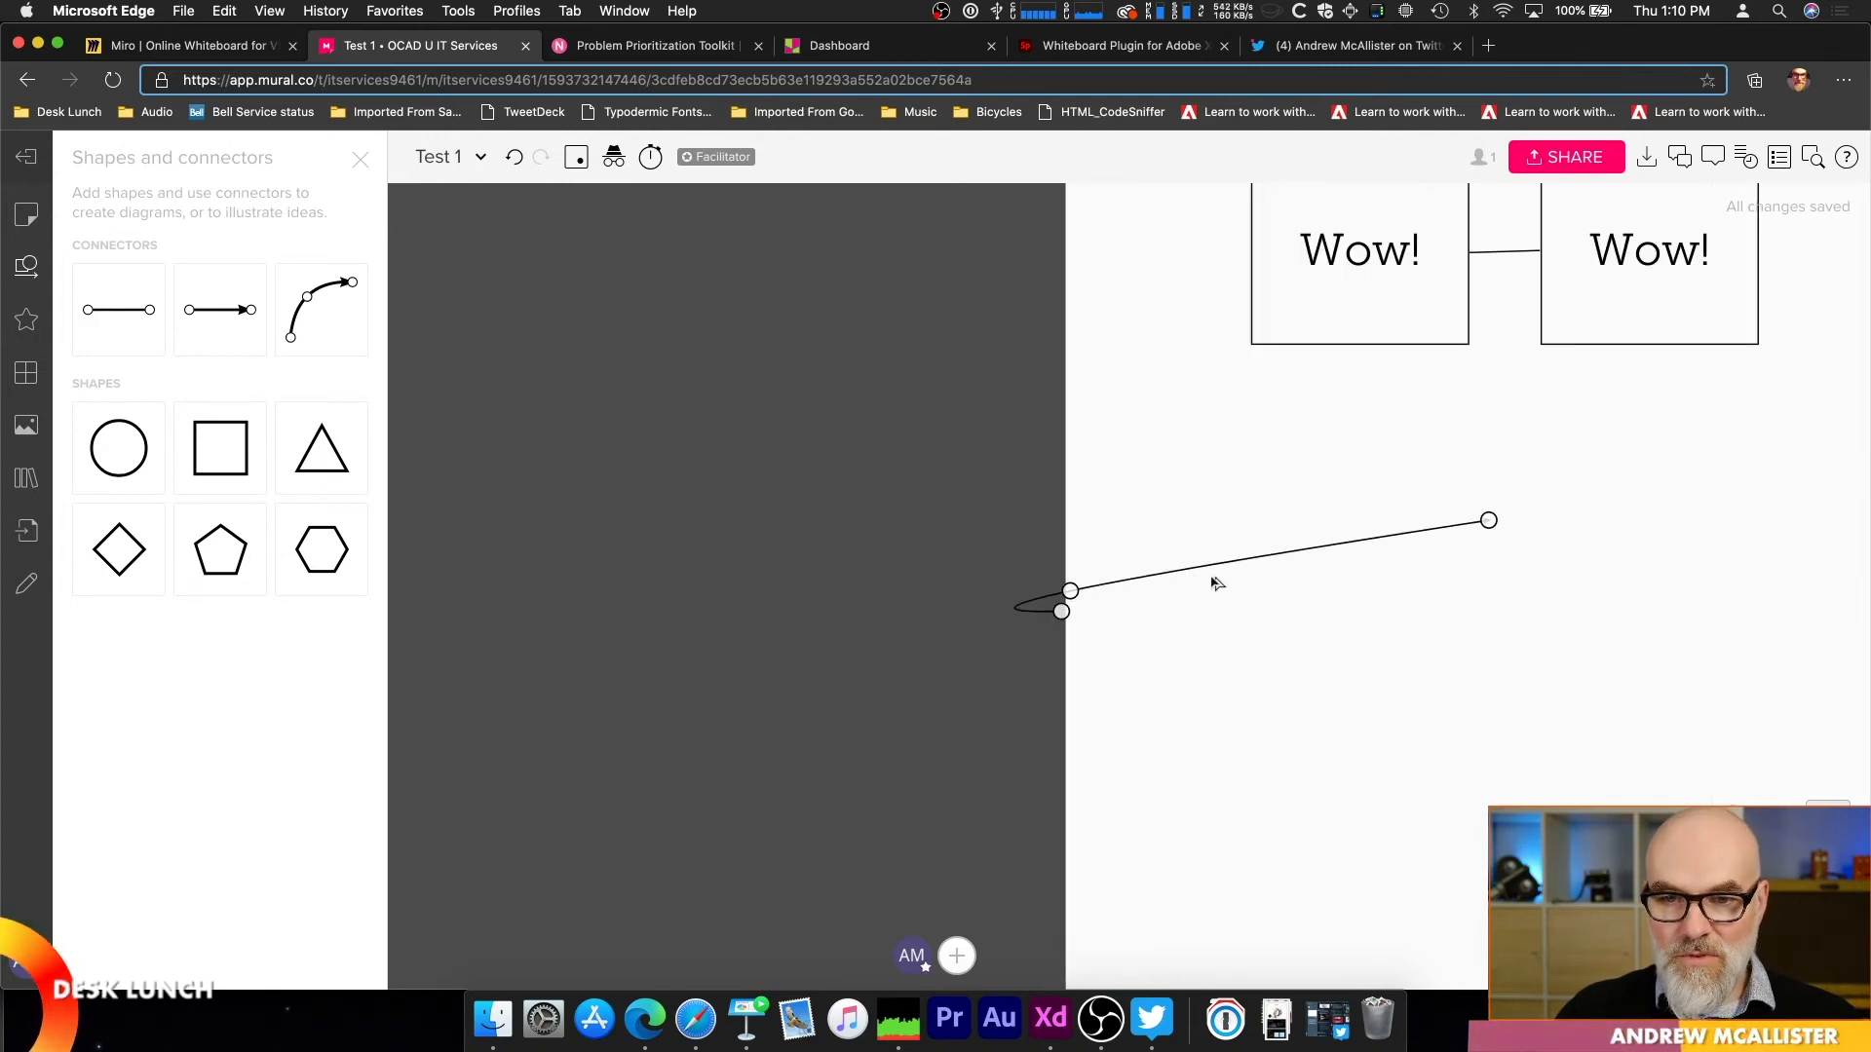
{"action": "left_click_drag", "start_coordinate": [1170, 579], "coordinate": [1612, 416]}
{"action": "left_click", "coordinate": [1544, 493]}
{"action": "left_click_drag", "start_coordinate": [1590, 453], "coordinate": [1151, 754]}
{"action": "left_click_drag", "start_coordinate": [1571, 474], "coordinate": [969, 779]}
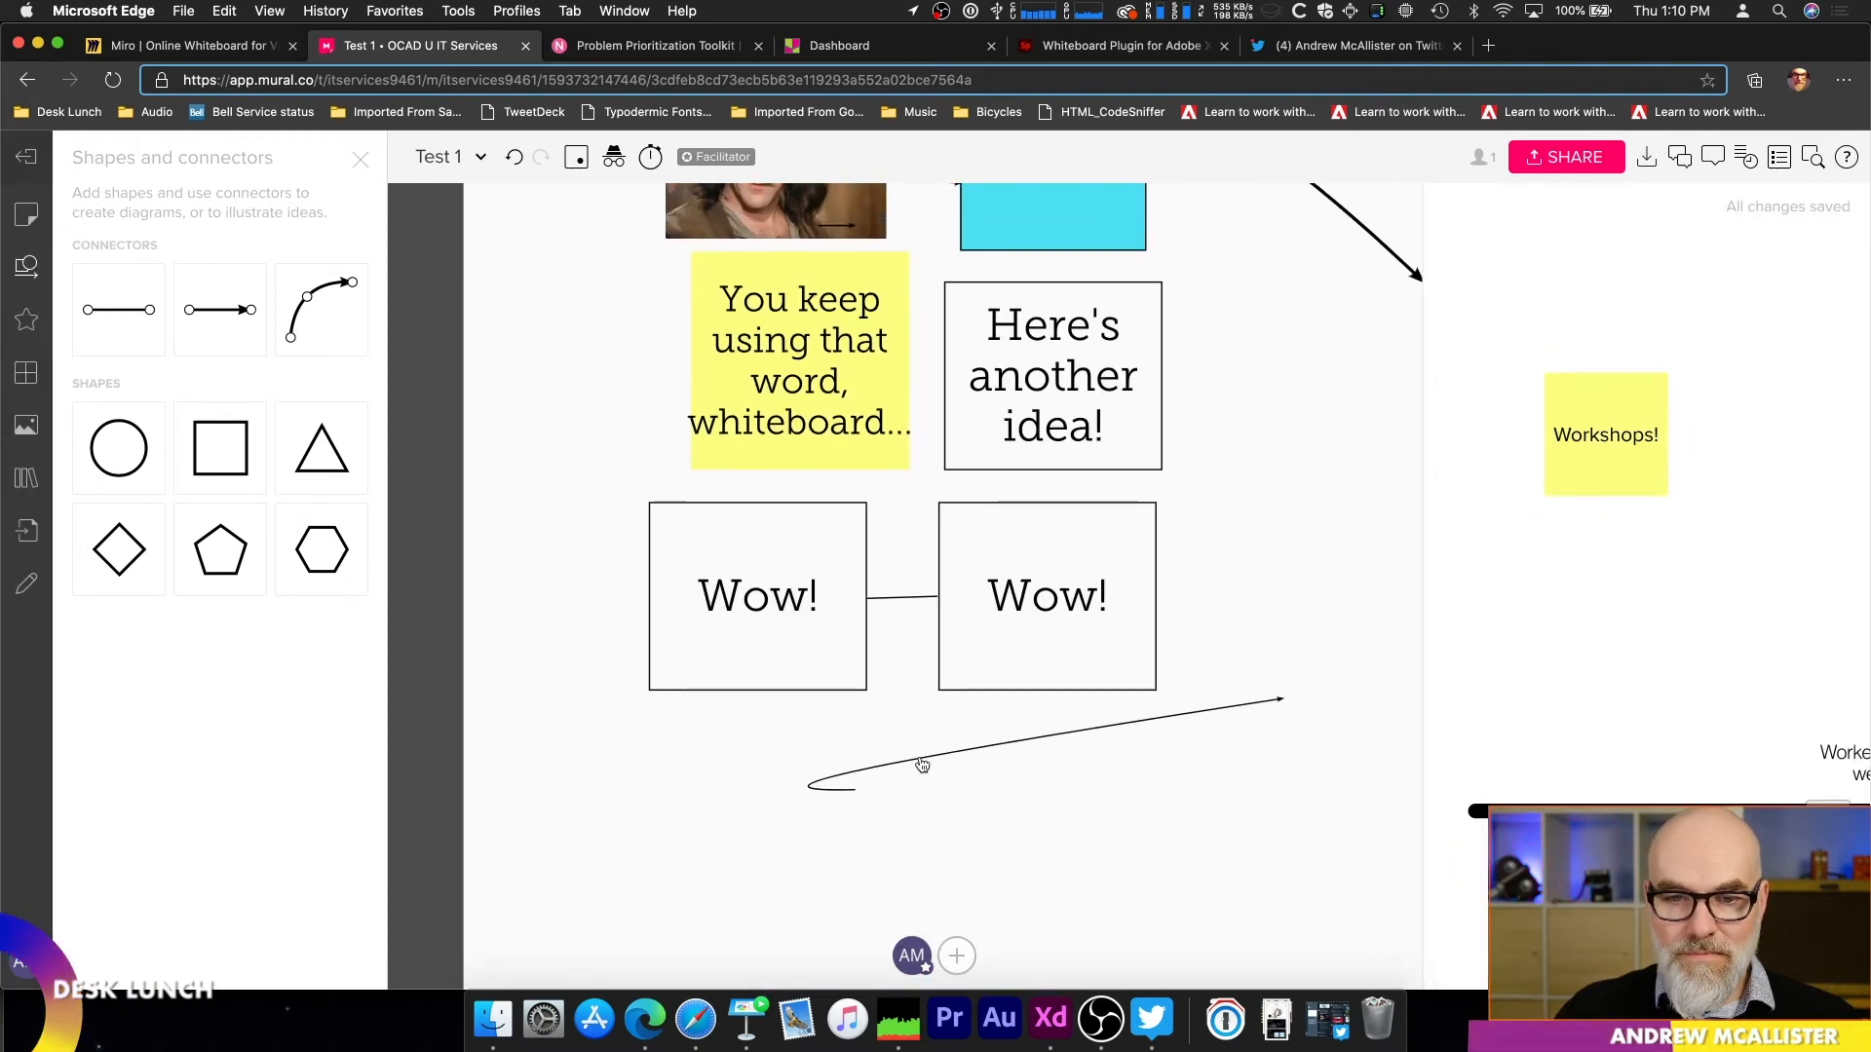
Step: Attach the curved connector from the "Here's another idea!" box to the second "Wow!" box, and place the idea box beside that "Wow!" box
{"action": "left_click", "coordinate": [855, 788]}
{"action": "left_click_drag", "start_coordinate": [856, 788], "coordinate": [1163, 376]}
{"action": "left_click_drag", "start_coordinate": [1282, 699], "coordinate": [1157, 598]}
{"action": "left_click_drag", "start_coordinate": [1049, 455], "coordinate": [1269, 683]}
Step: Browse the framework layouts, image search with its Creative Cloud option, content library and file import sources
{"action": "left_click", "coordinate": [27, 372]}
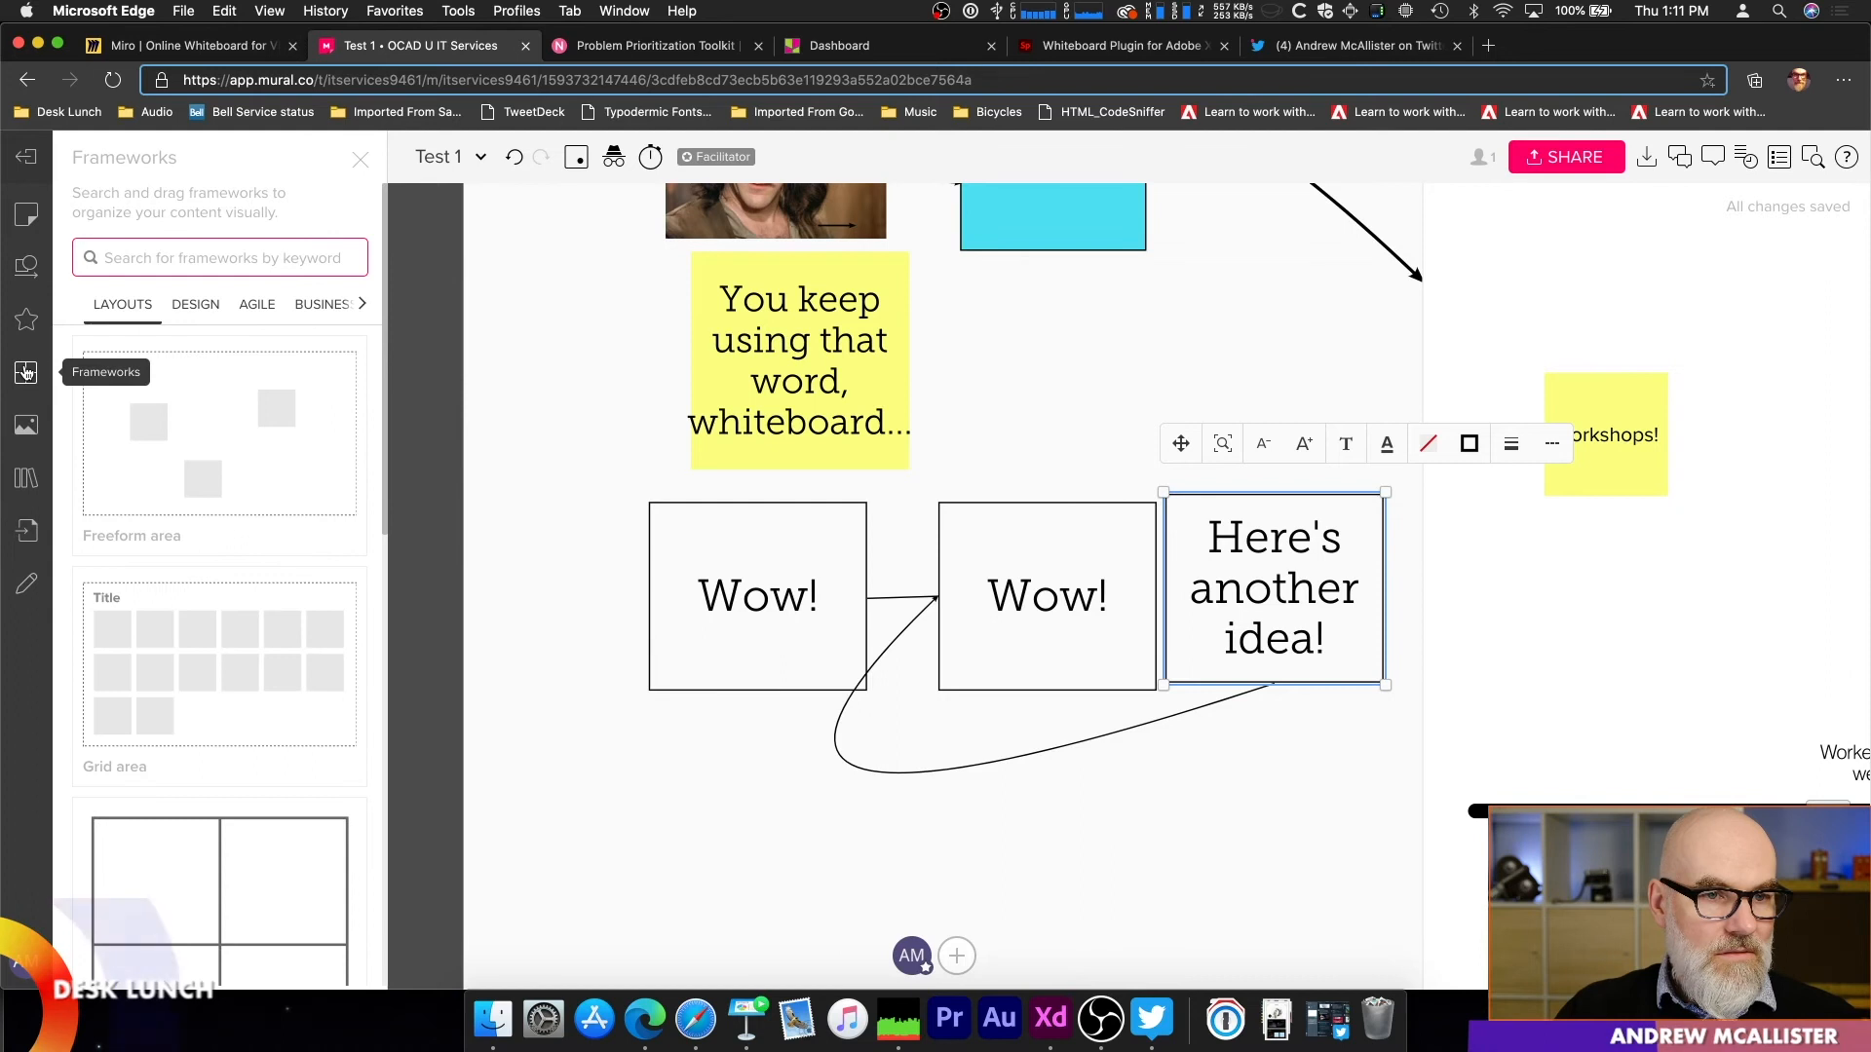
{"action": "scroll", "coordinate": [192, 636], "scroll_direction": "down", "scroll_amount": 10}
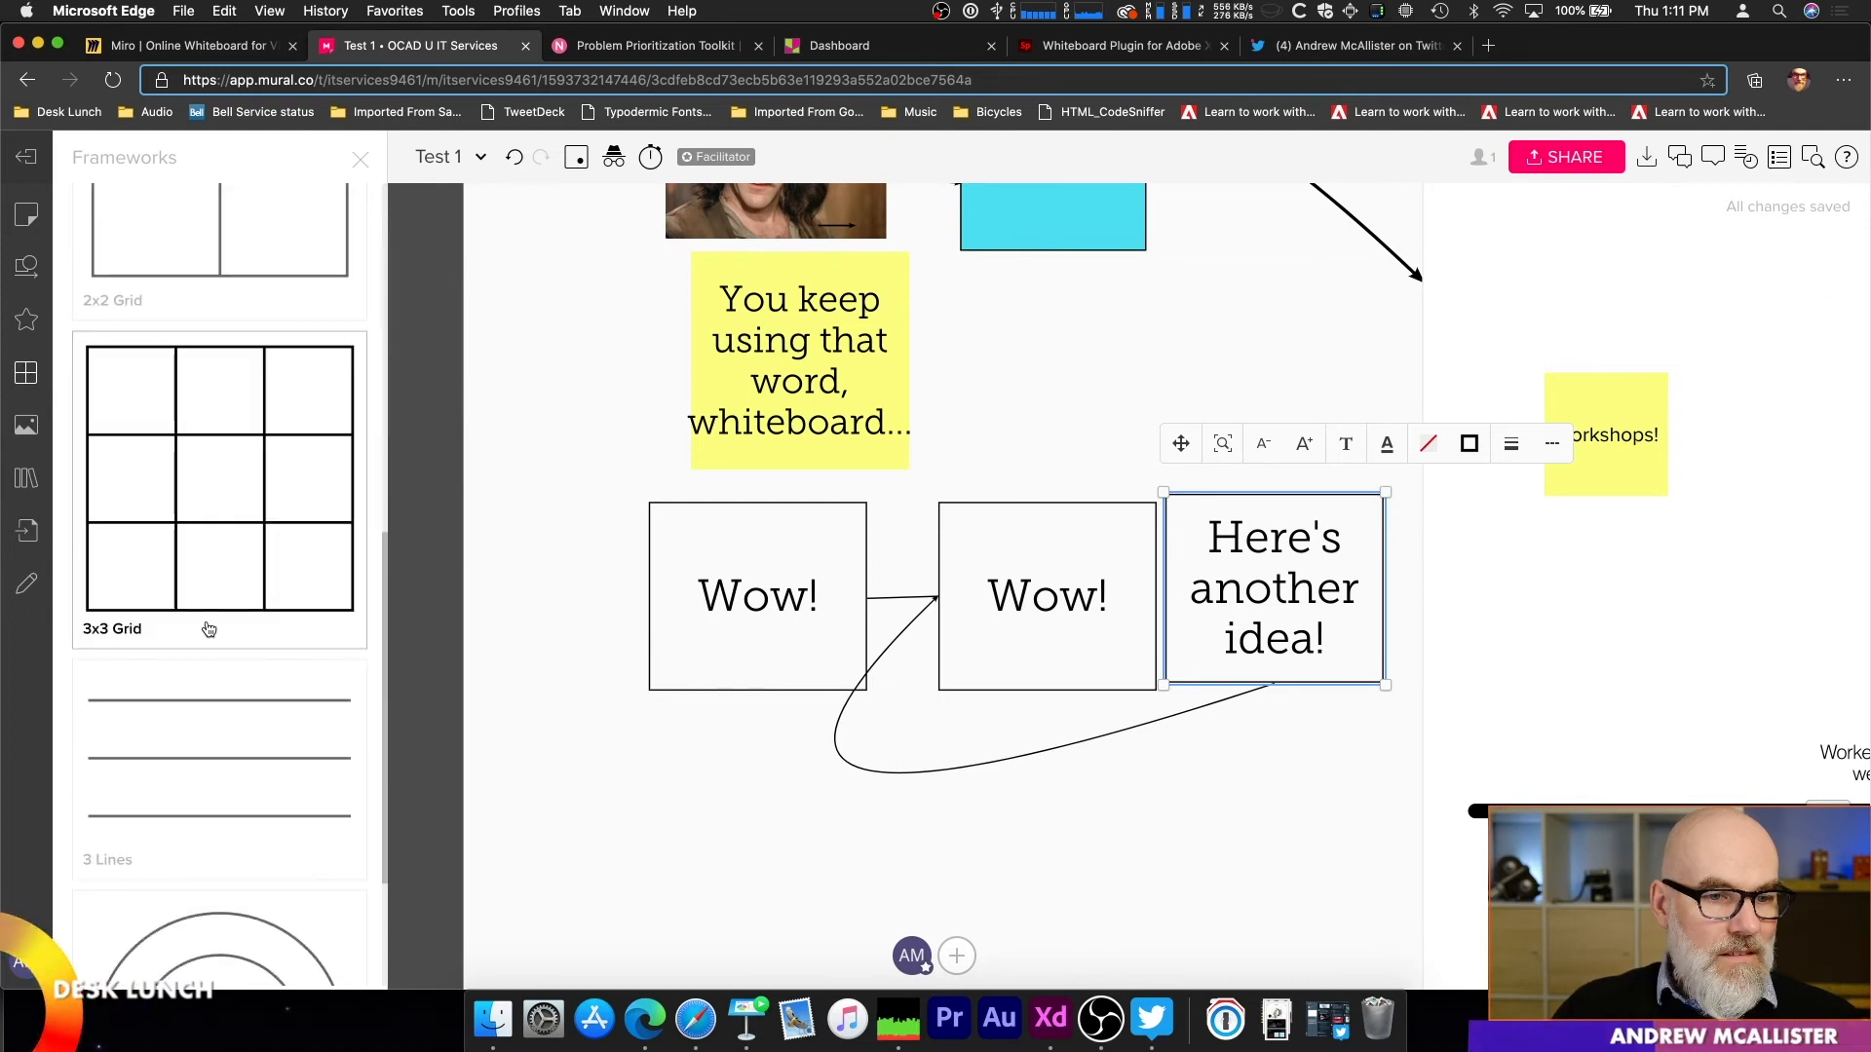
{"action": "scroll", "coordinate": [209, 629], "scroll_direction": "up", "scroll_amount": 5}
{"action": "left_click", "coordinate": [27, 425]}
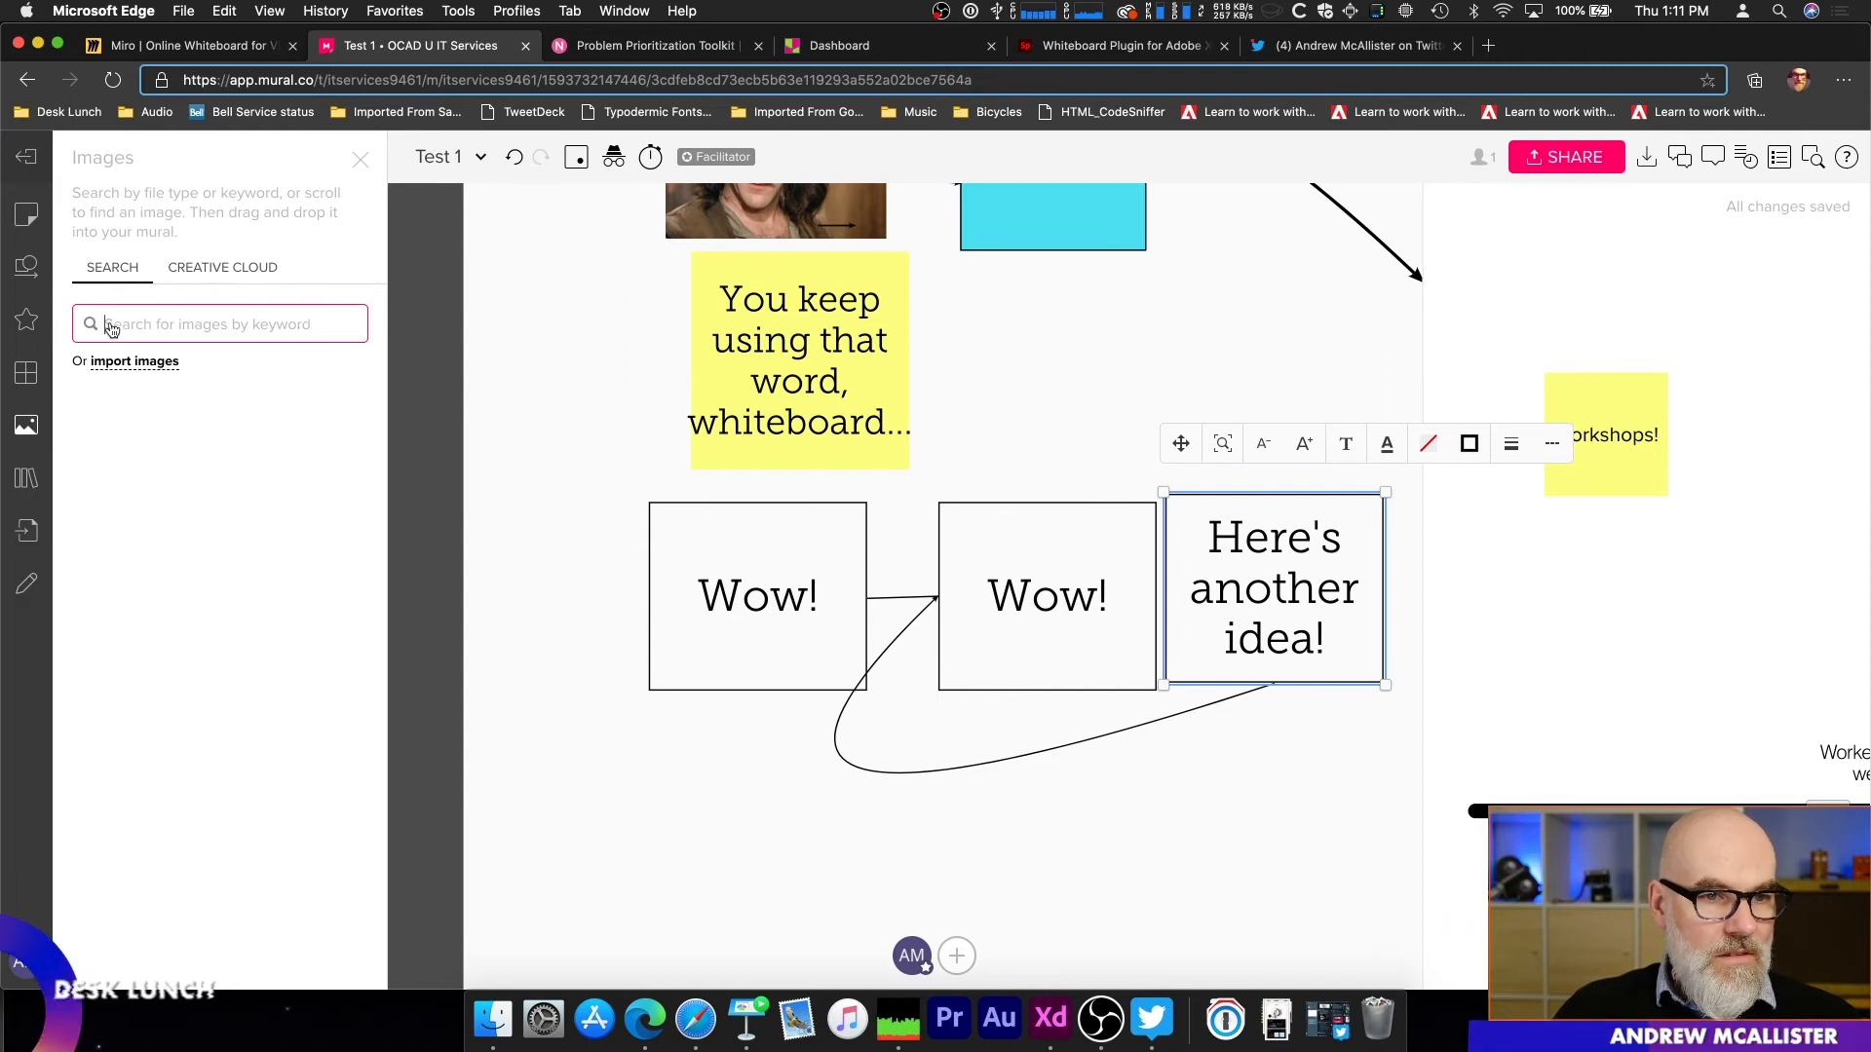
{"action": "left_click", "coordinate": [182, 272]}
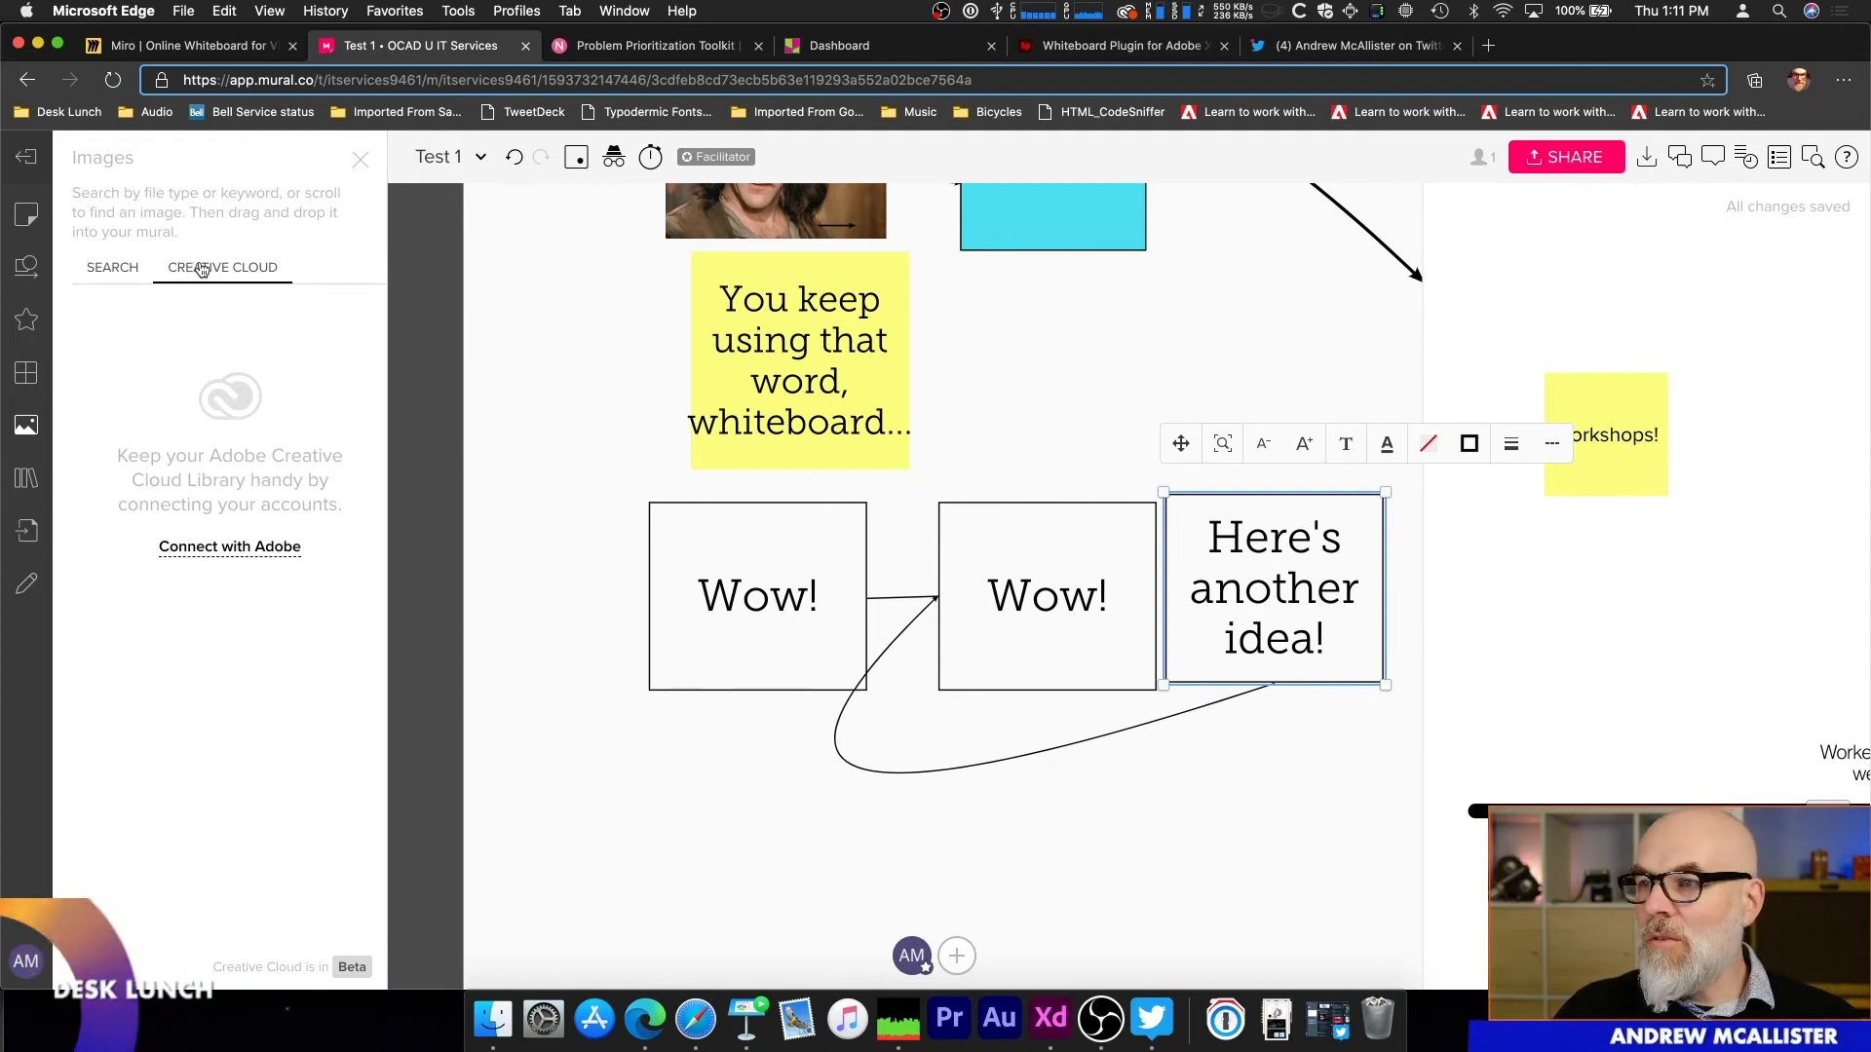
{"action": "left_click", "coordinate": [26, 477]}
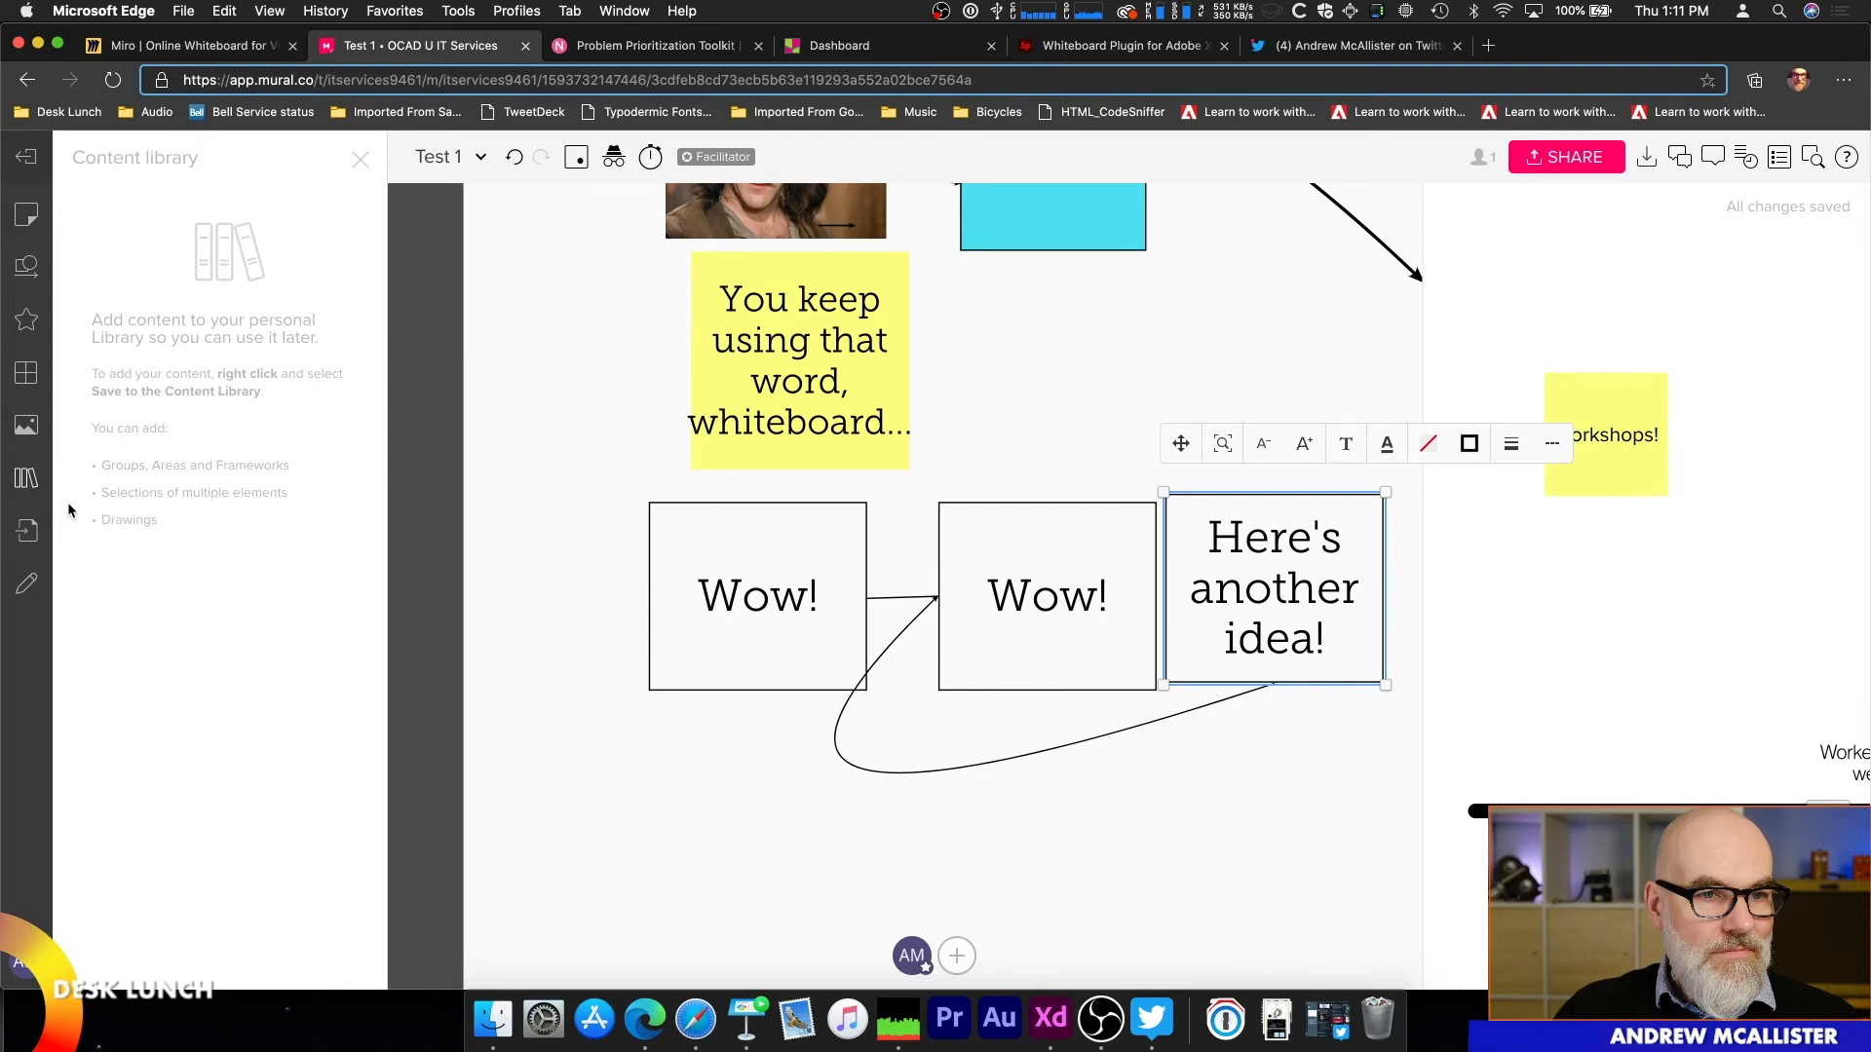
{"action": "left_click", "coordinate": [24, 528]}
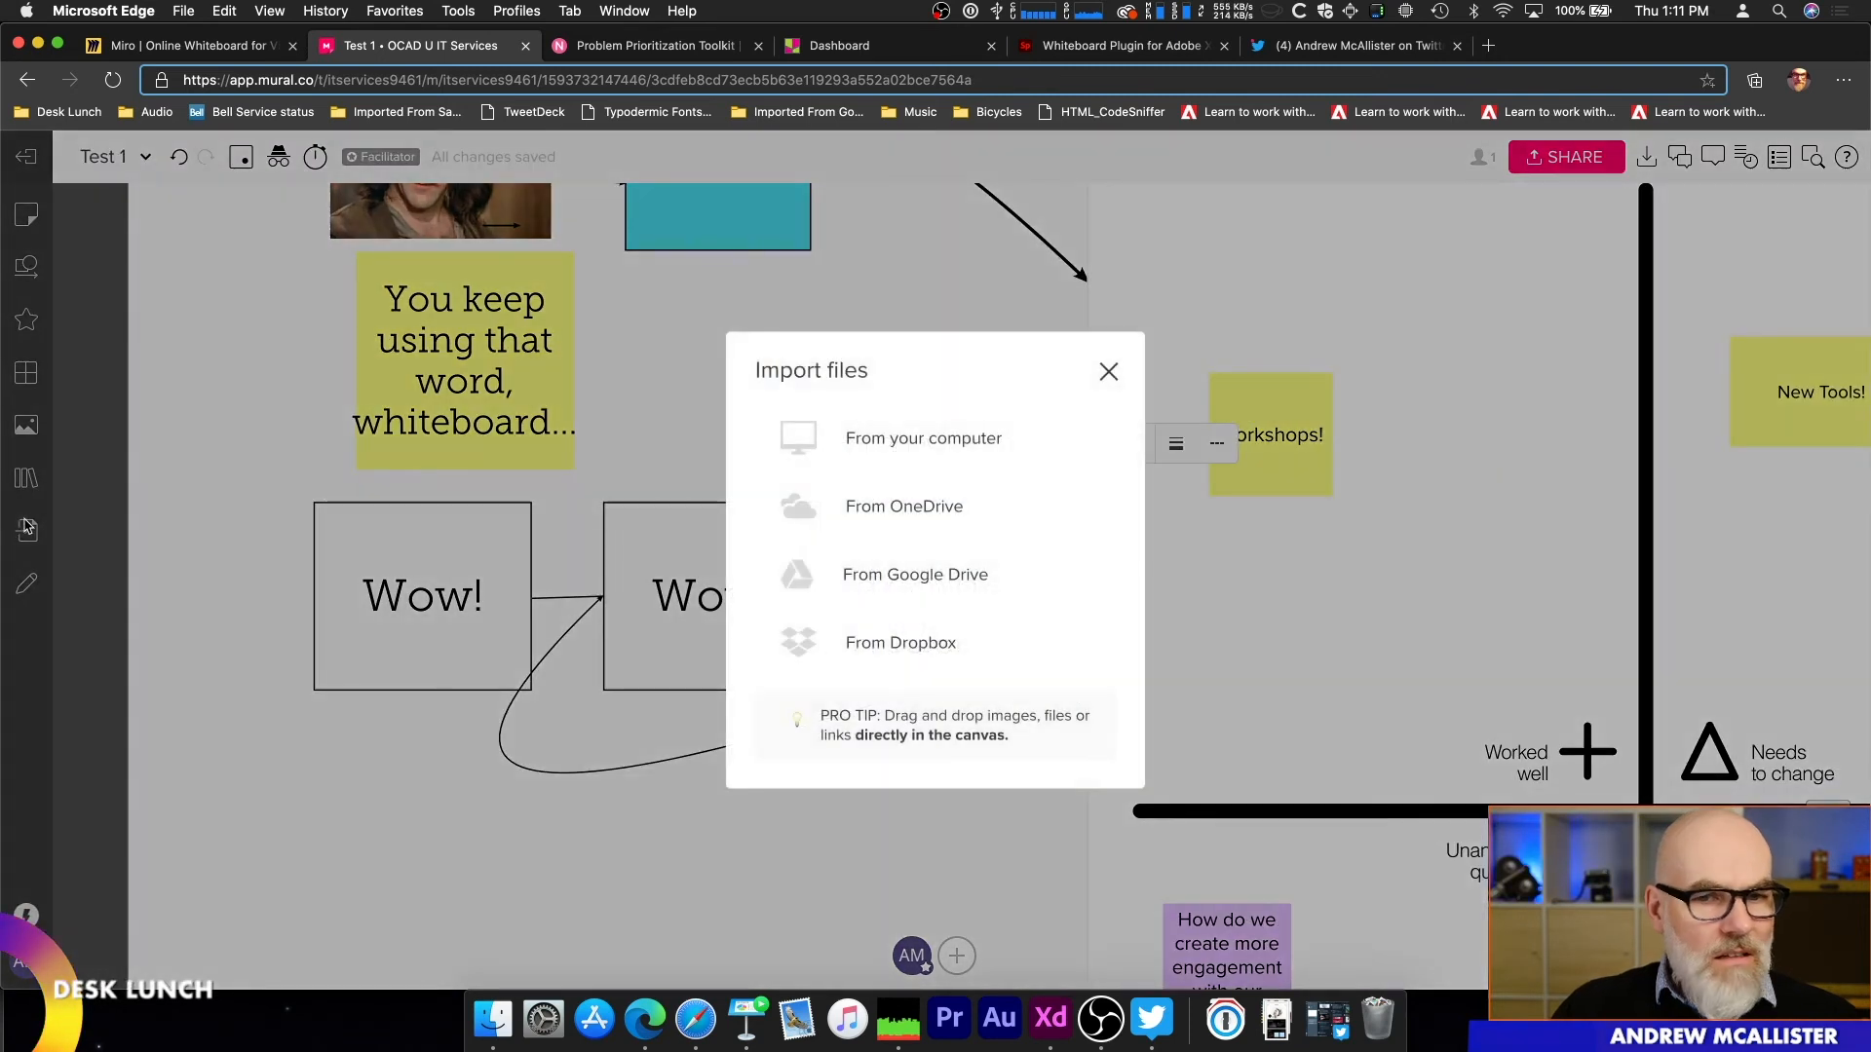
{"action": "left_click", "coordinate": [1108, 372]}
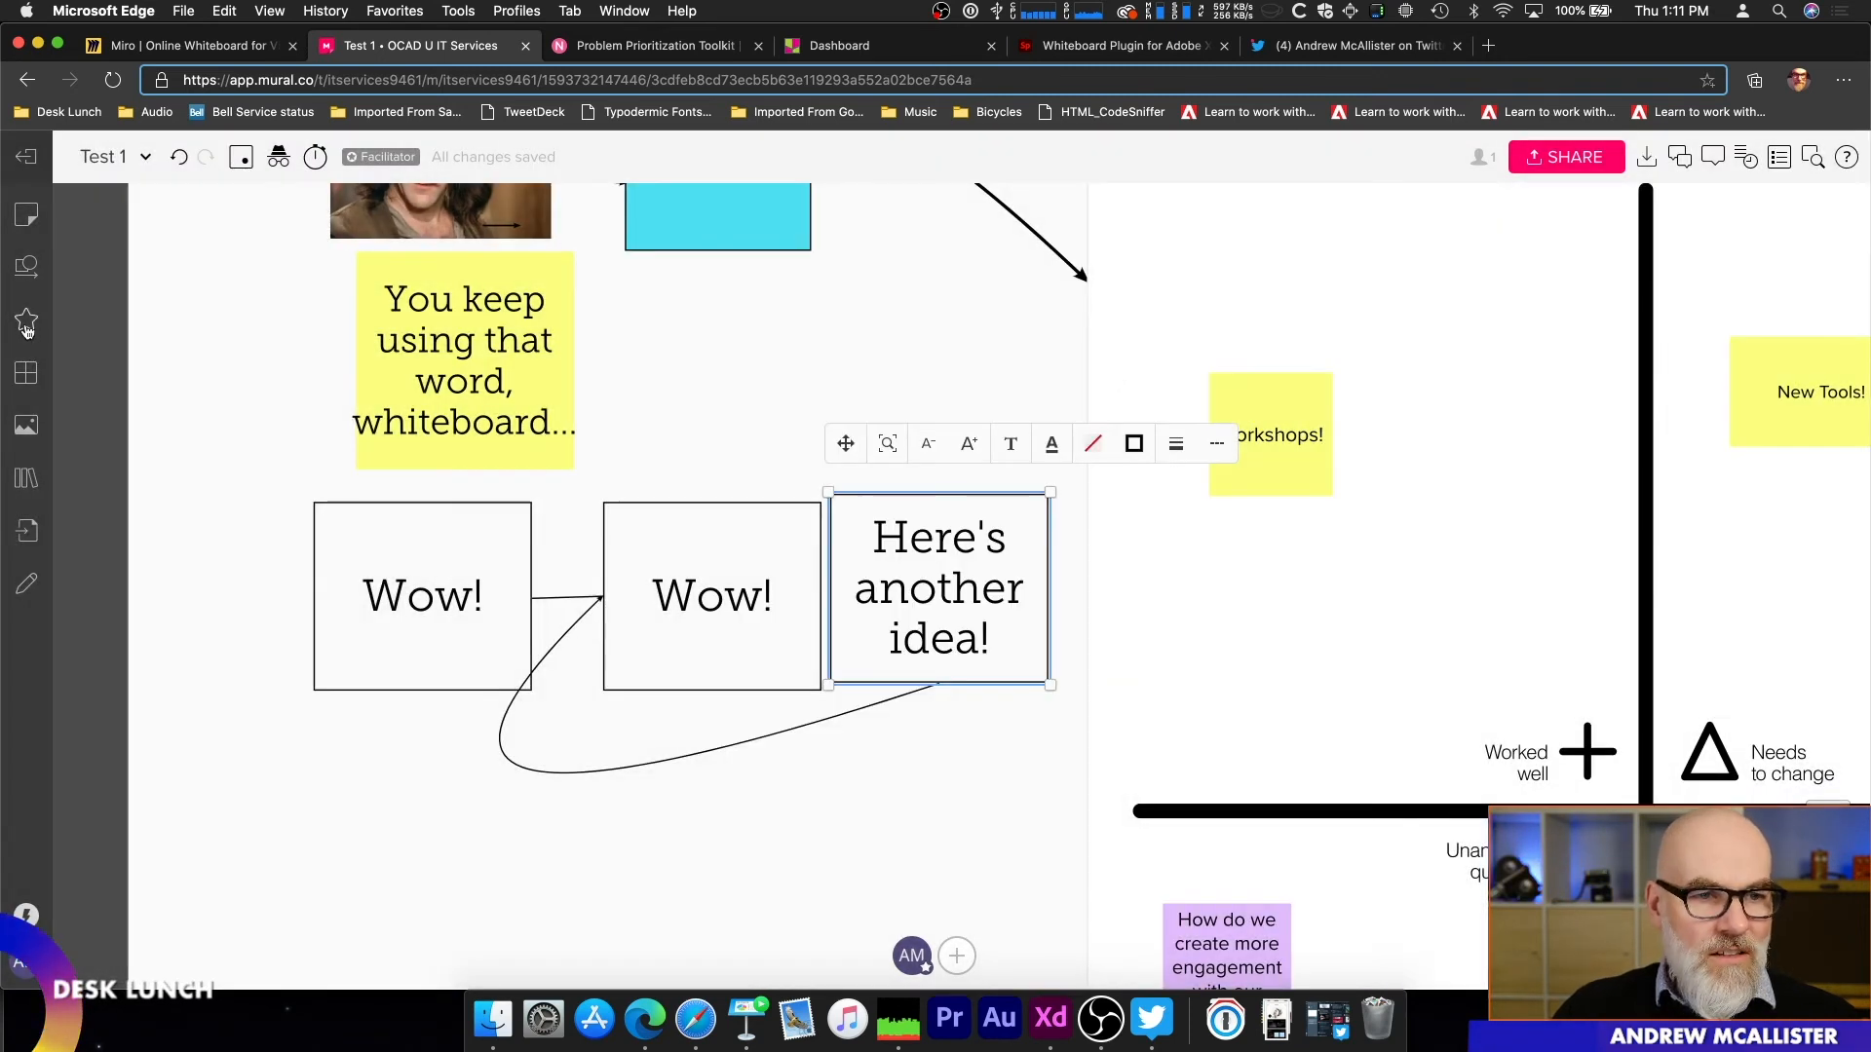
Step: Show the shapes and connectors alongside the whole Test 1 board, and check the voting session options
{"action": "left_click", "coordinate": [28, 263]}
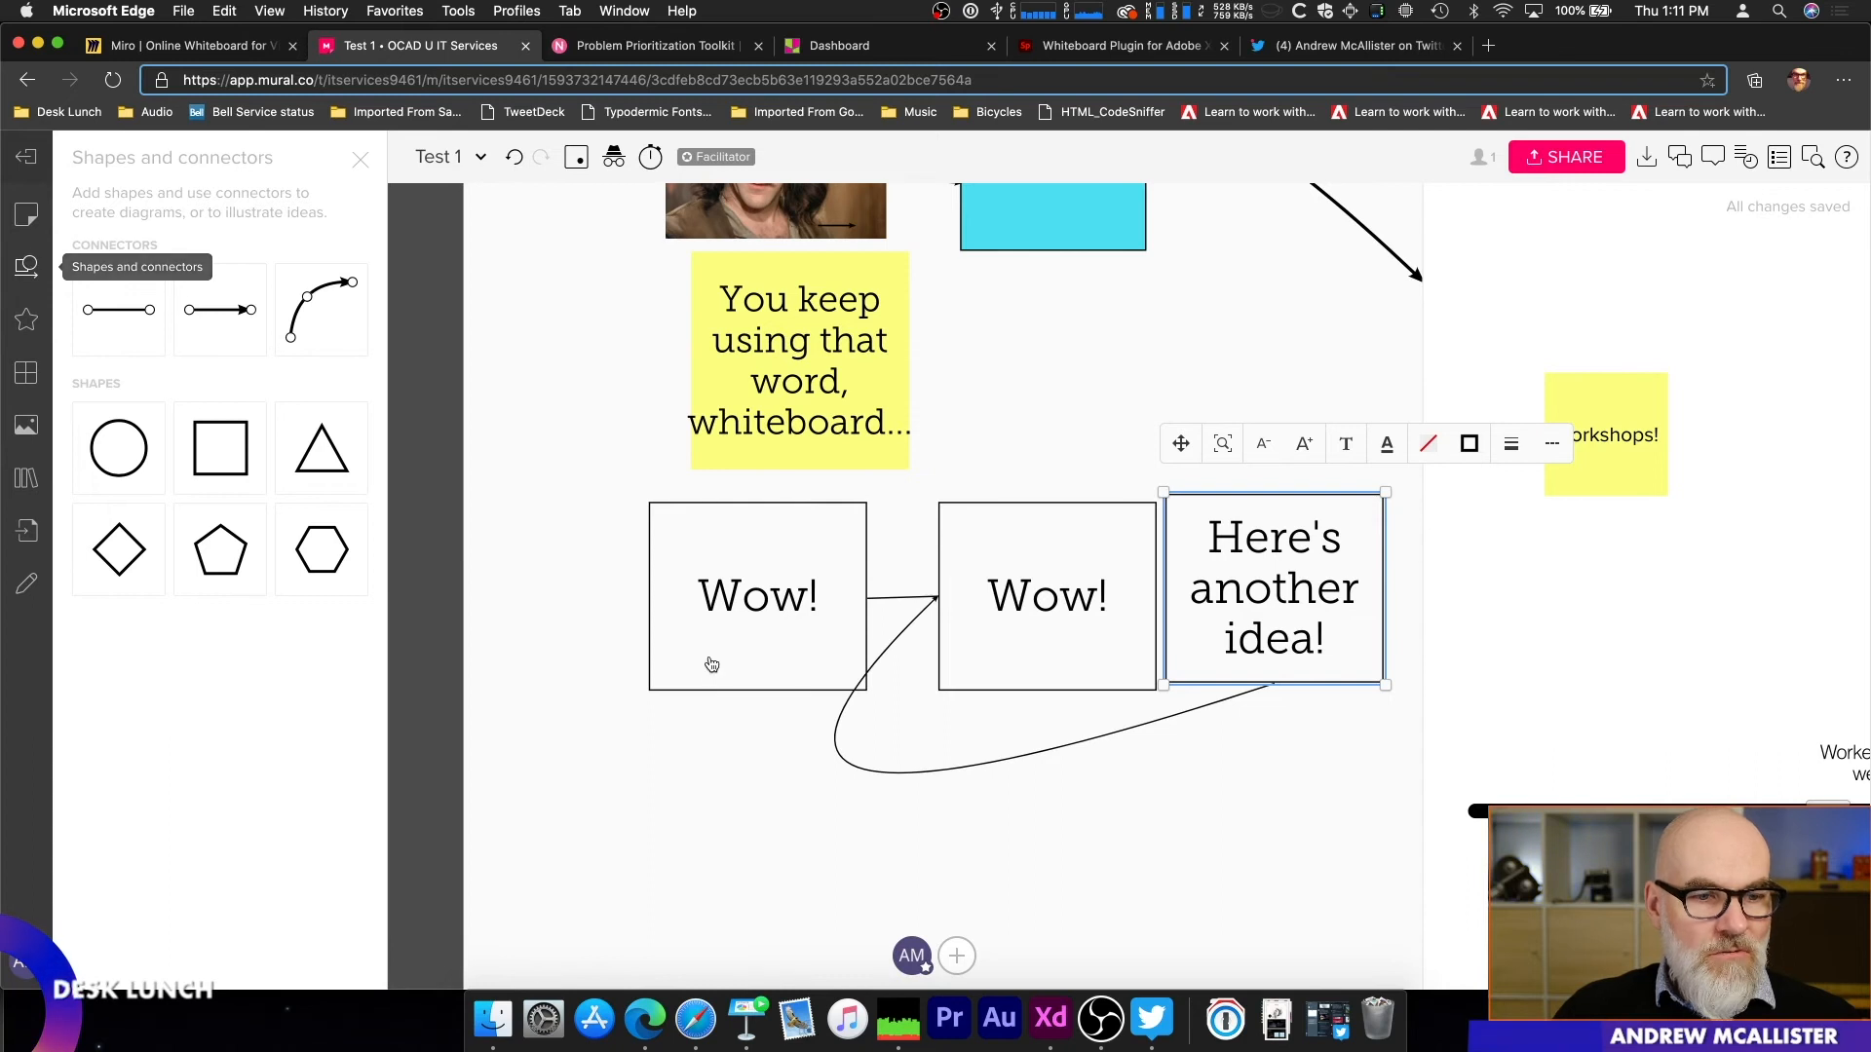
{"action": "scroll", "coordinate": [711, 661], "scroll_direction": "down", "scroll_amount": 5}
{"action": "scroll", "coordinate": [717, 664], "scroll_direction": "down", "scroll_amount": 1}
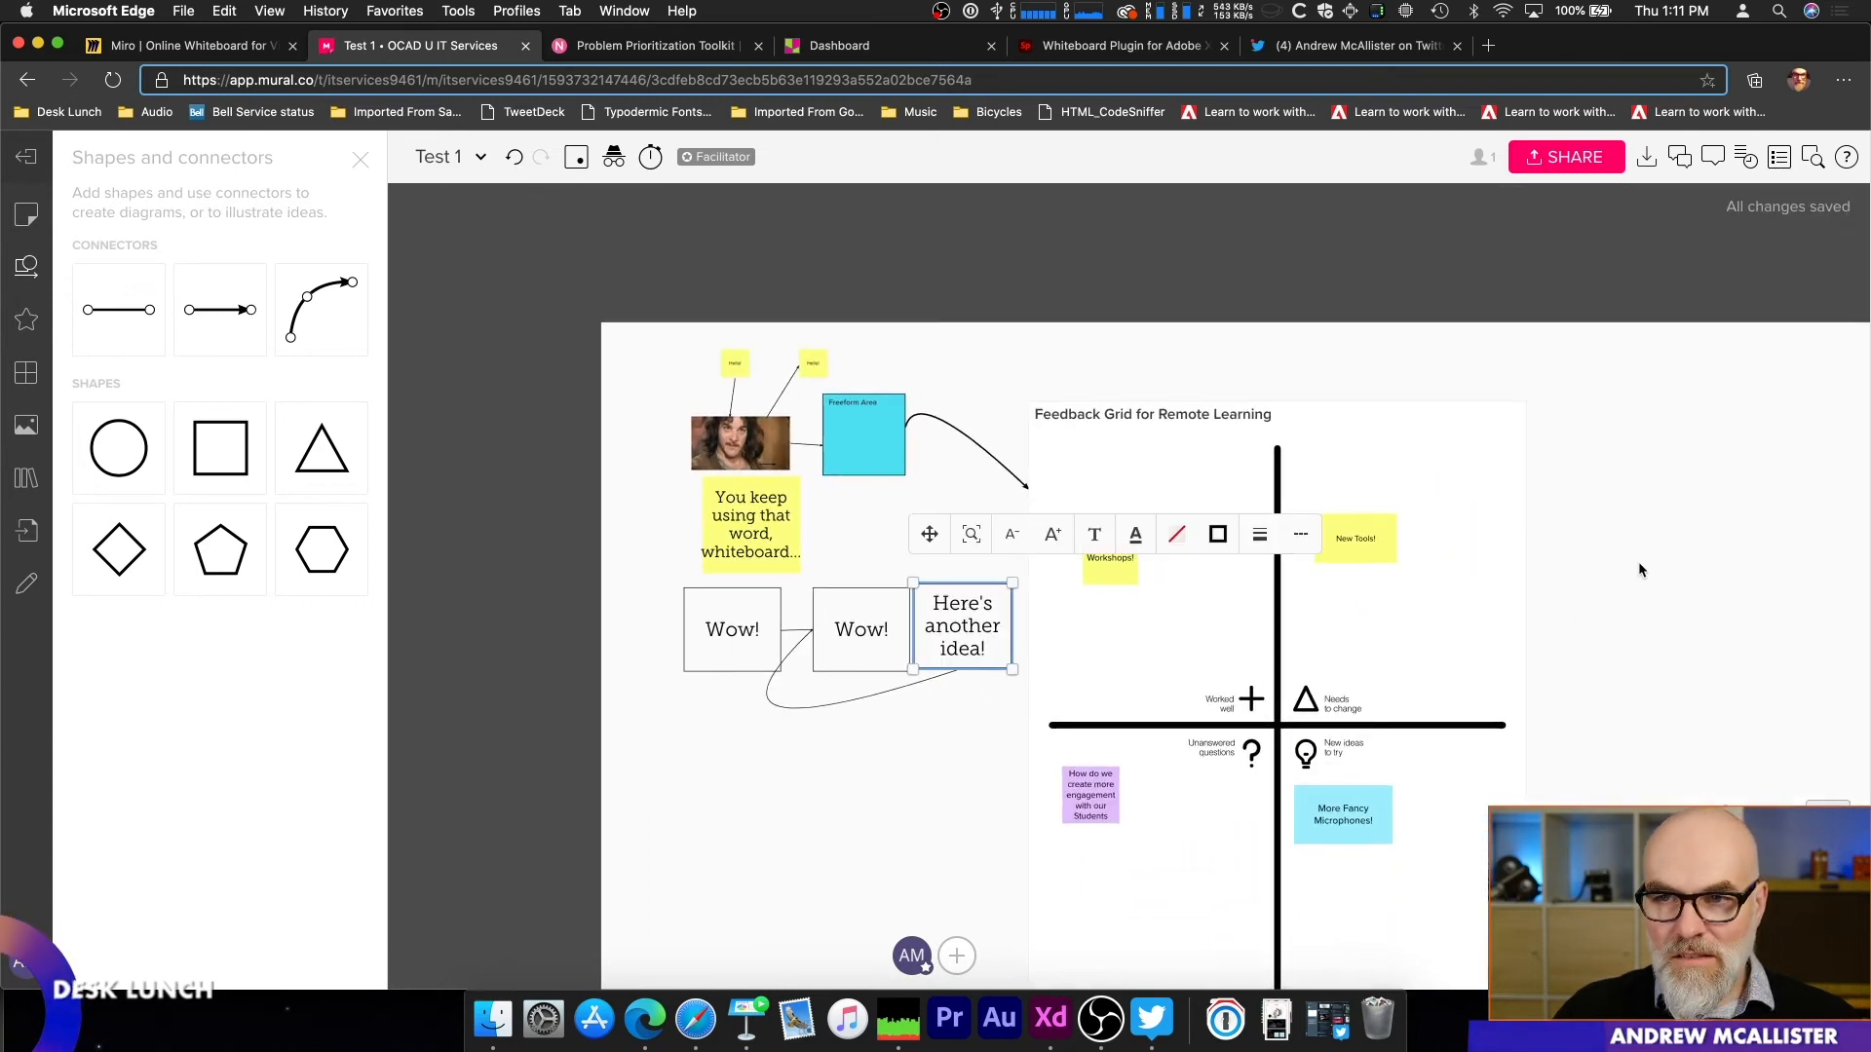
{"action": "left_click", "coordinate": [579, 164]}
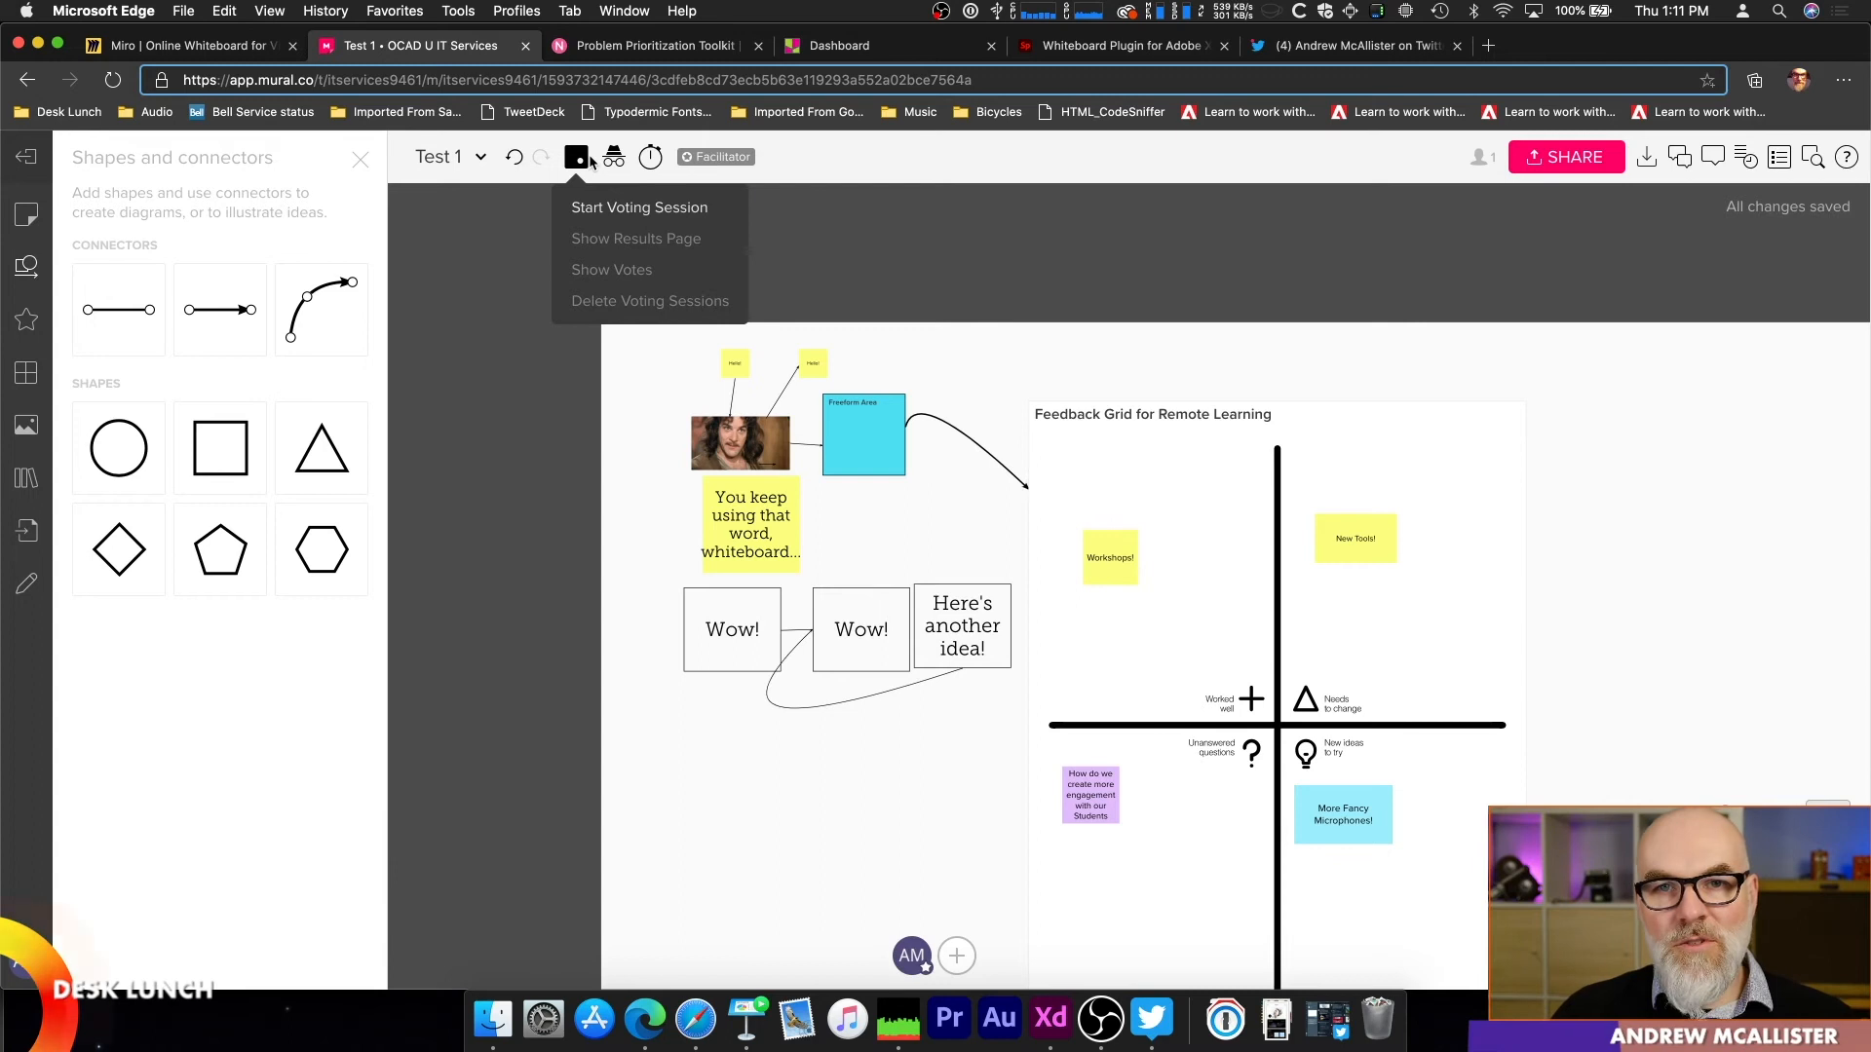
{"action": "left_click", "coordinate": [486, 287]}
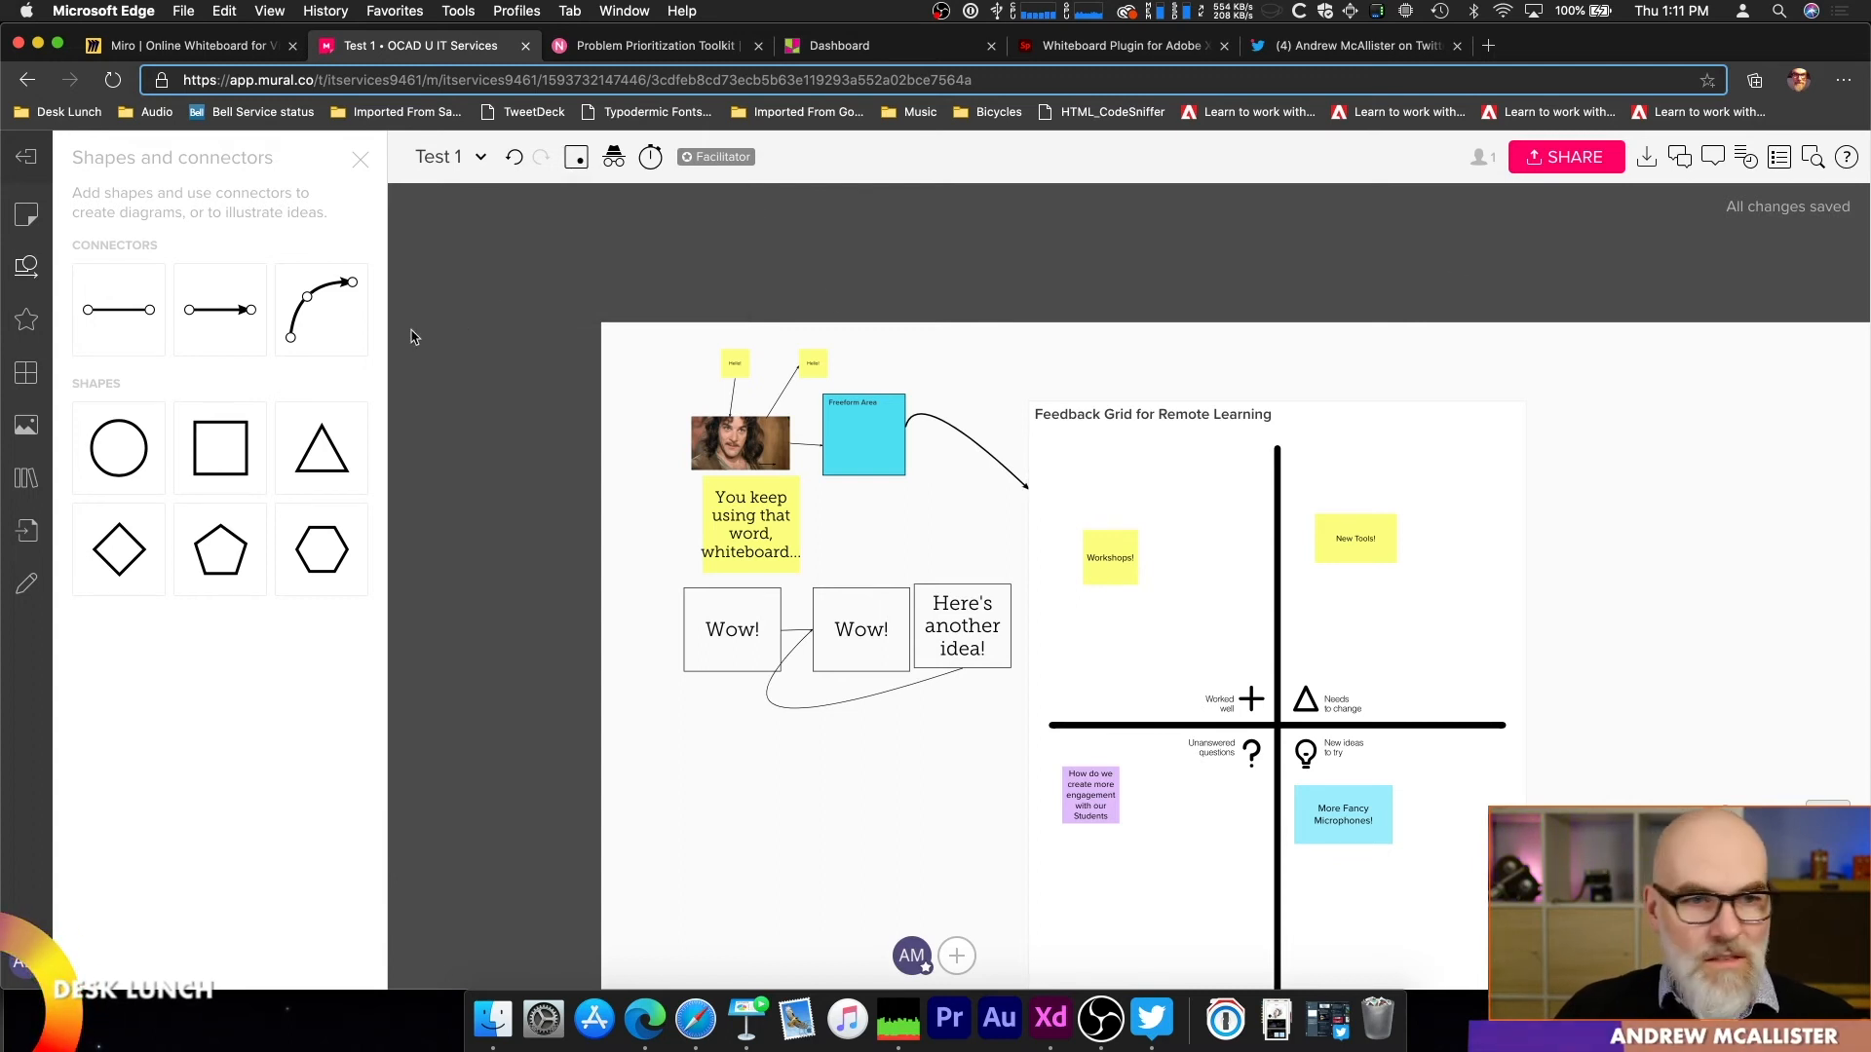
Step: Return to the murals dashboard, search the templates for "mind" and create a new mural from the Mind Maps Template
{"action": "left_click", "coordinate": [26, 157]}
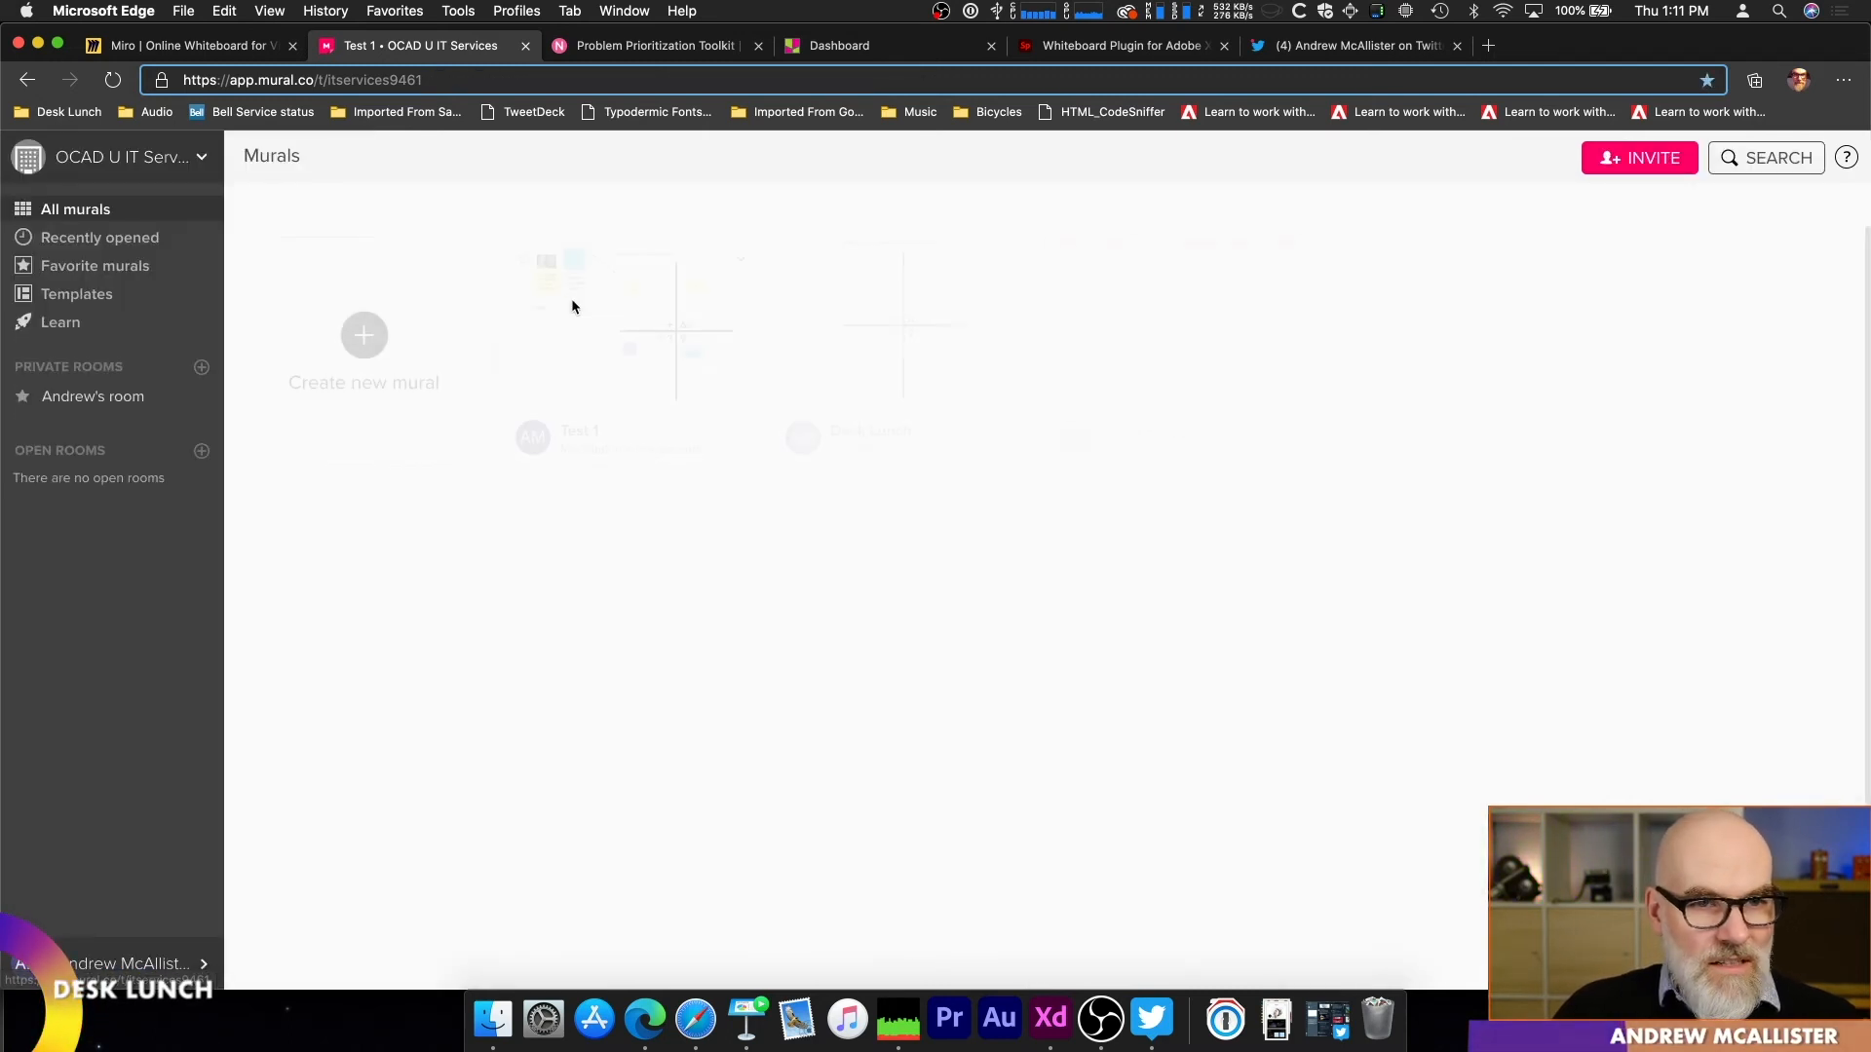
{"action": "left_click", "coordinate": [388, 367]}
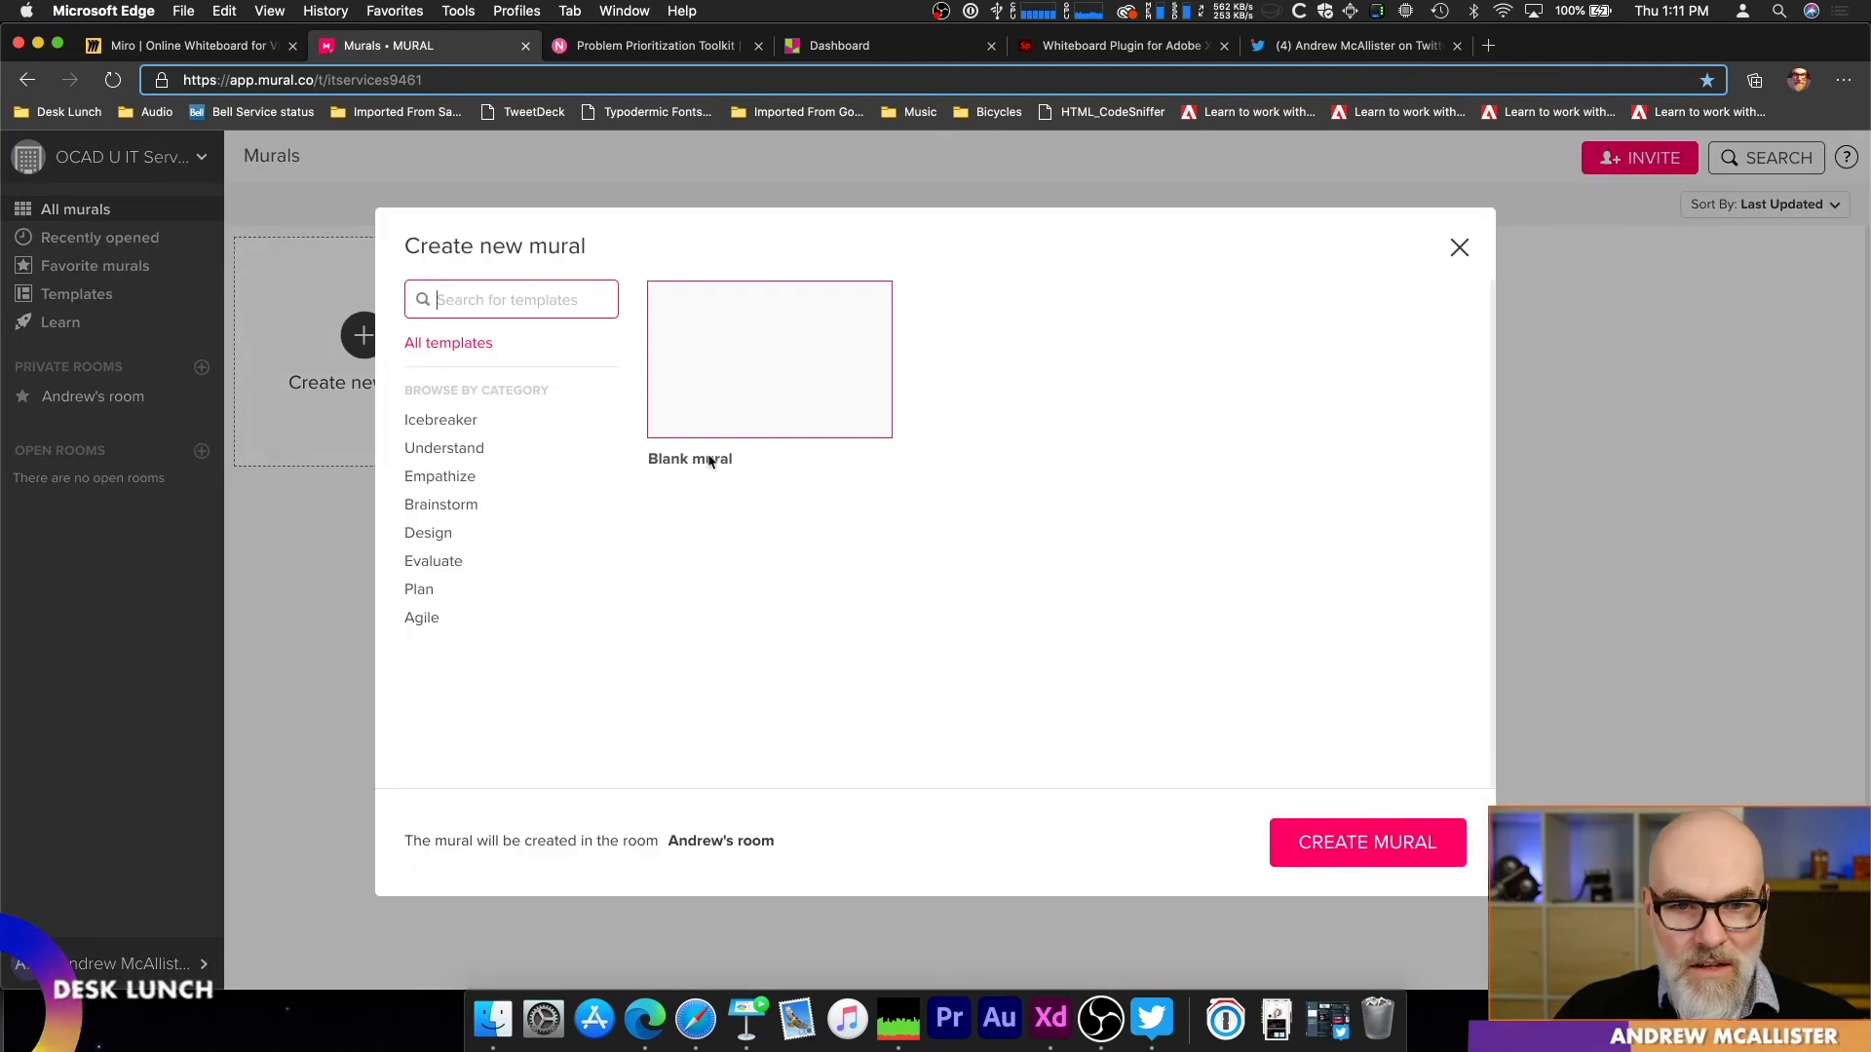
{"action": "type", "text": "mind"}
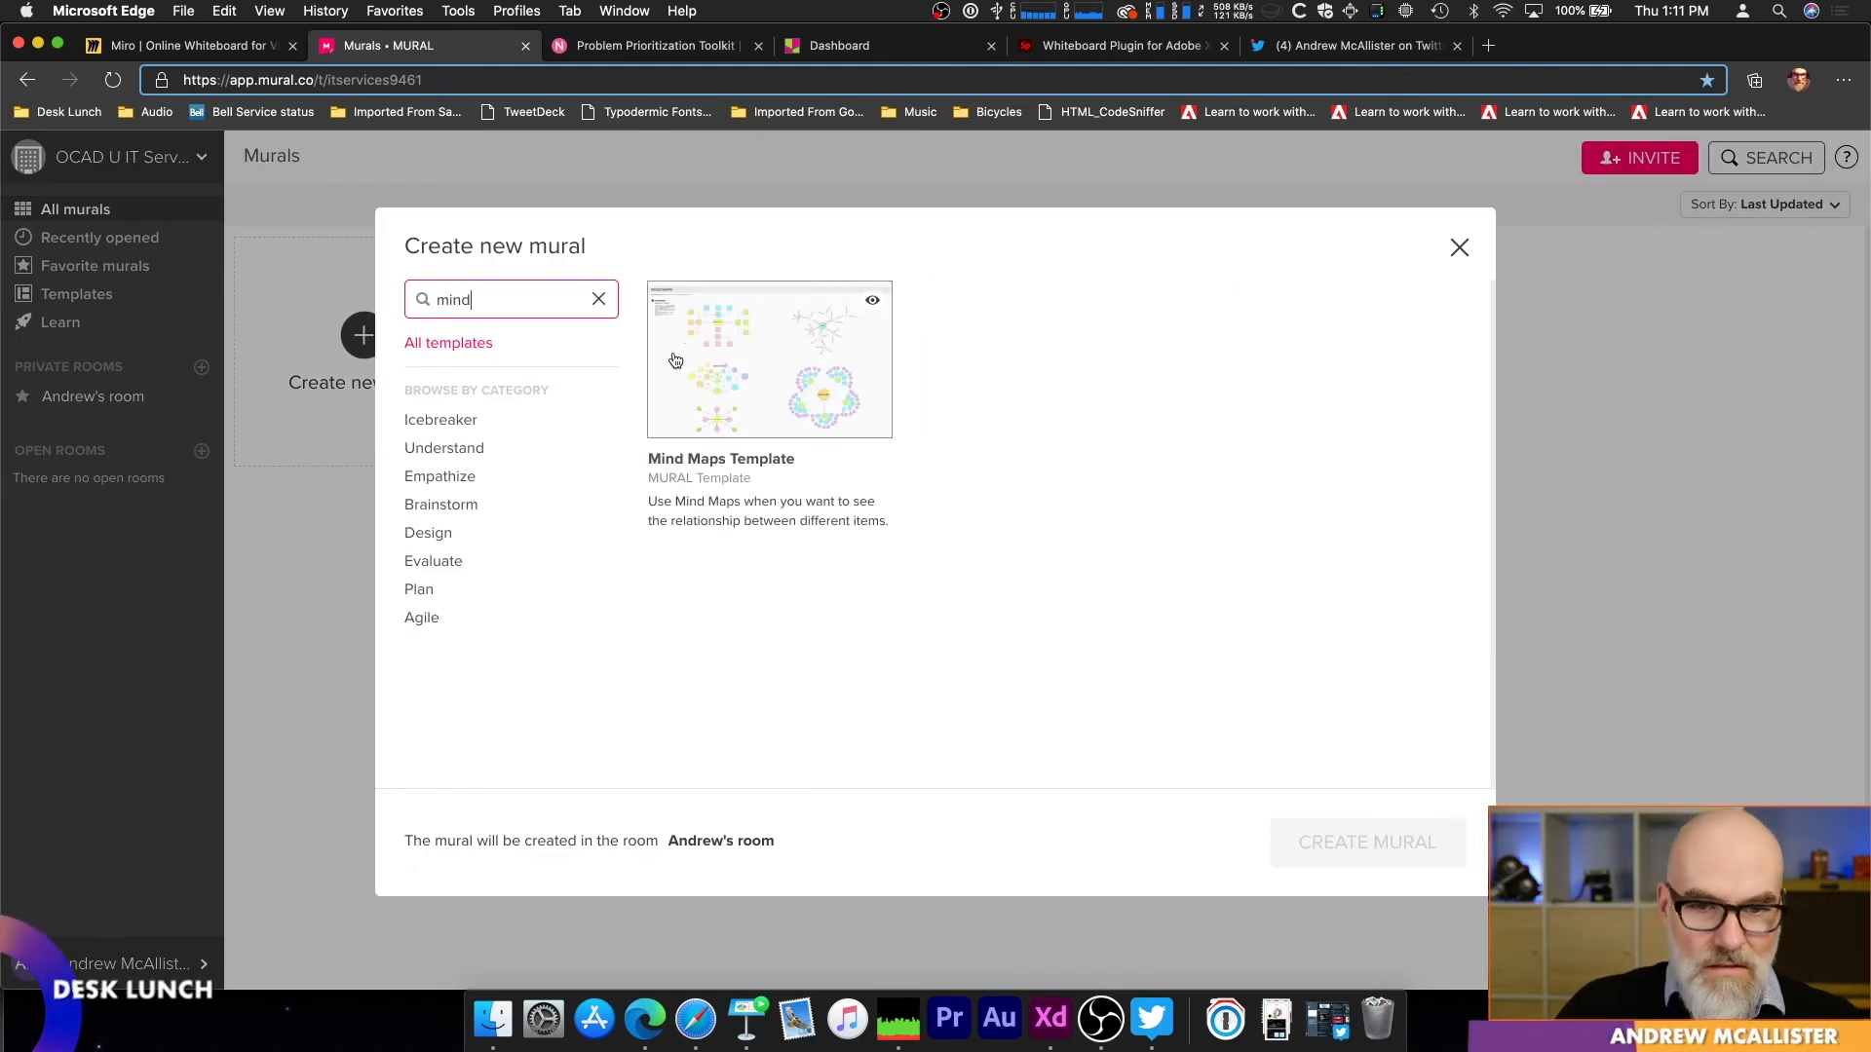
{"action": "left_click", "coordinate": [735, 367]}
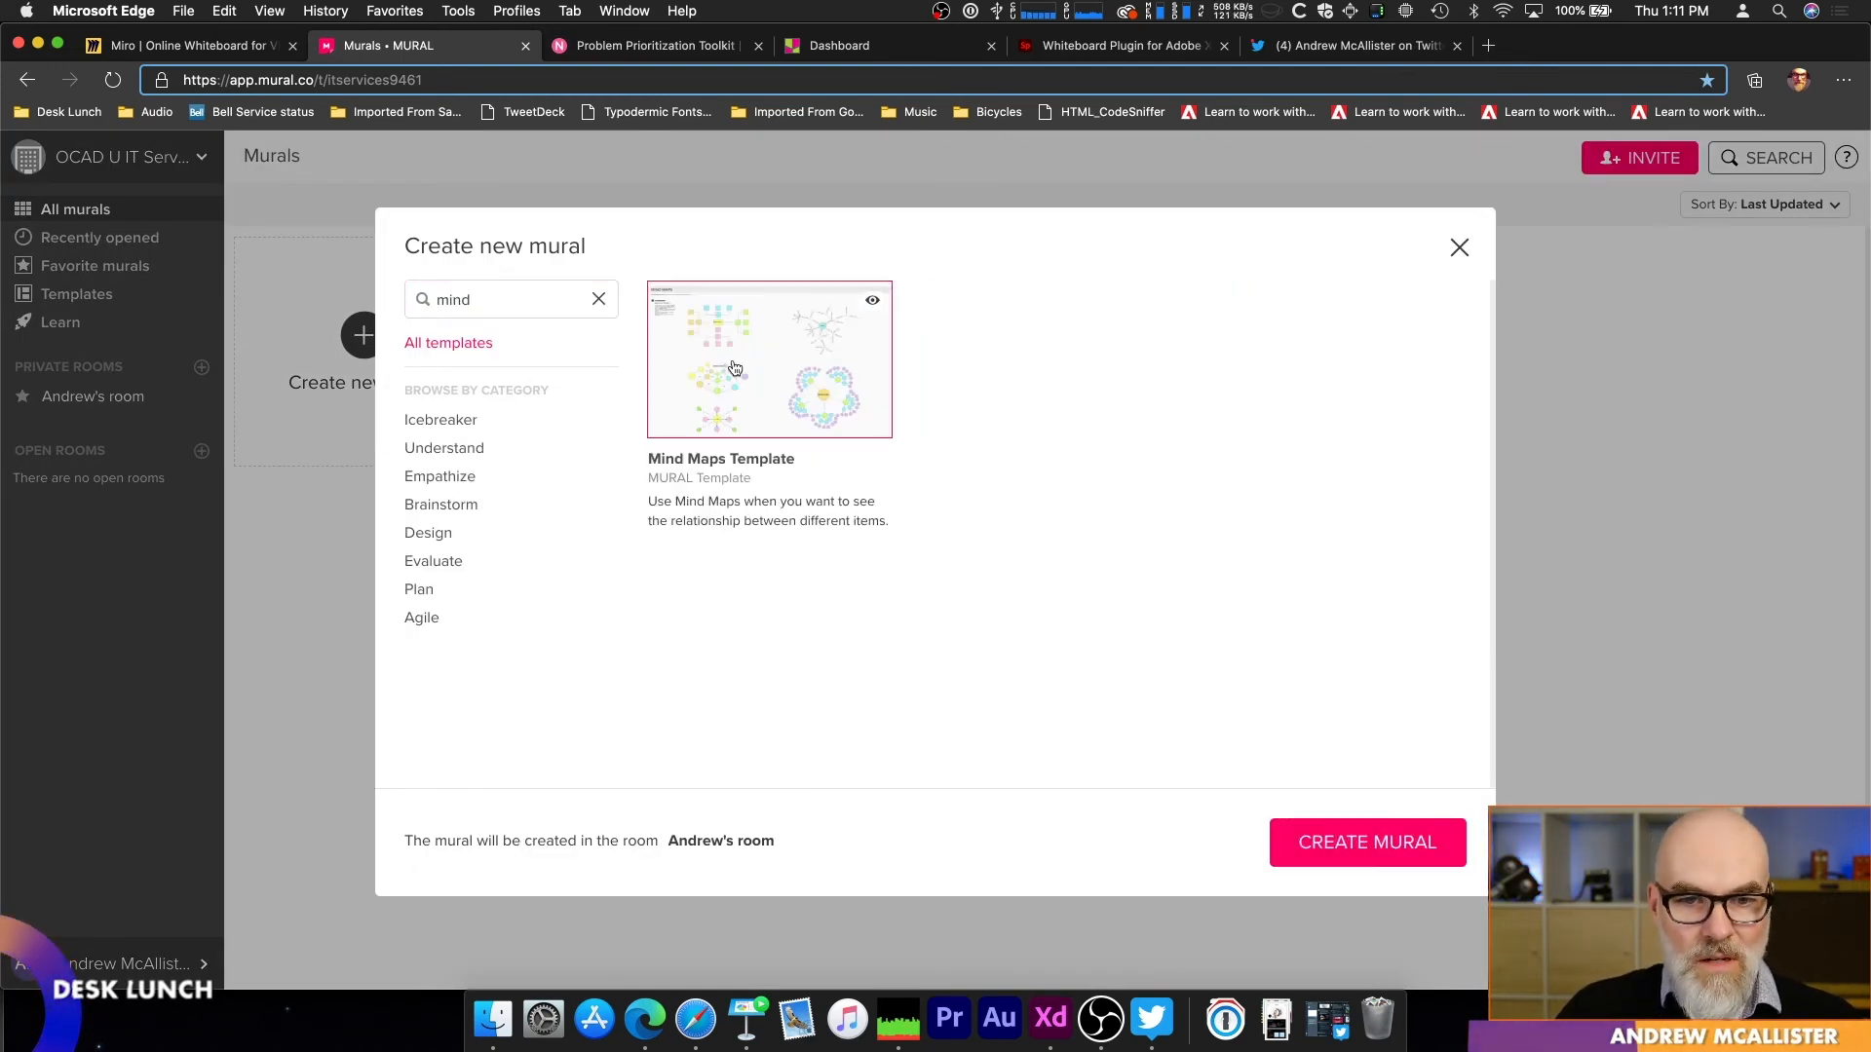
{"action": "left_click", "coordinate": [1389, 846]}
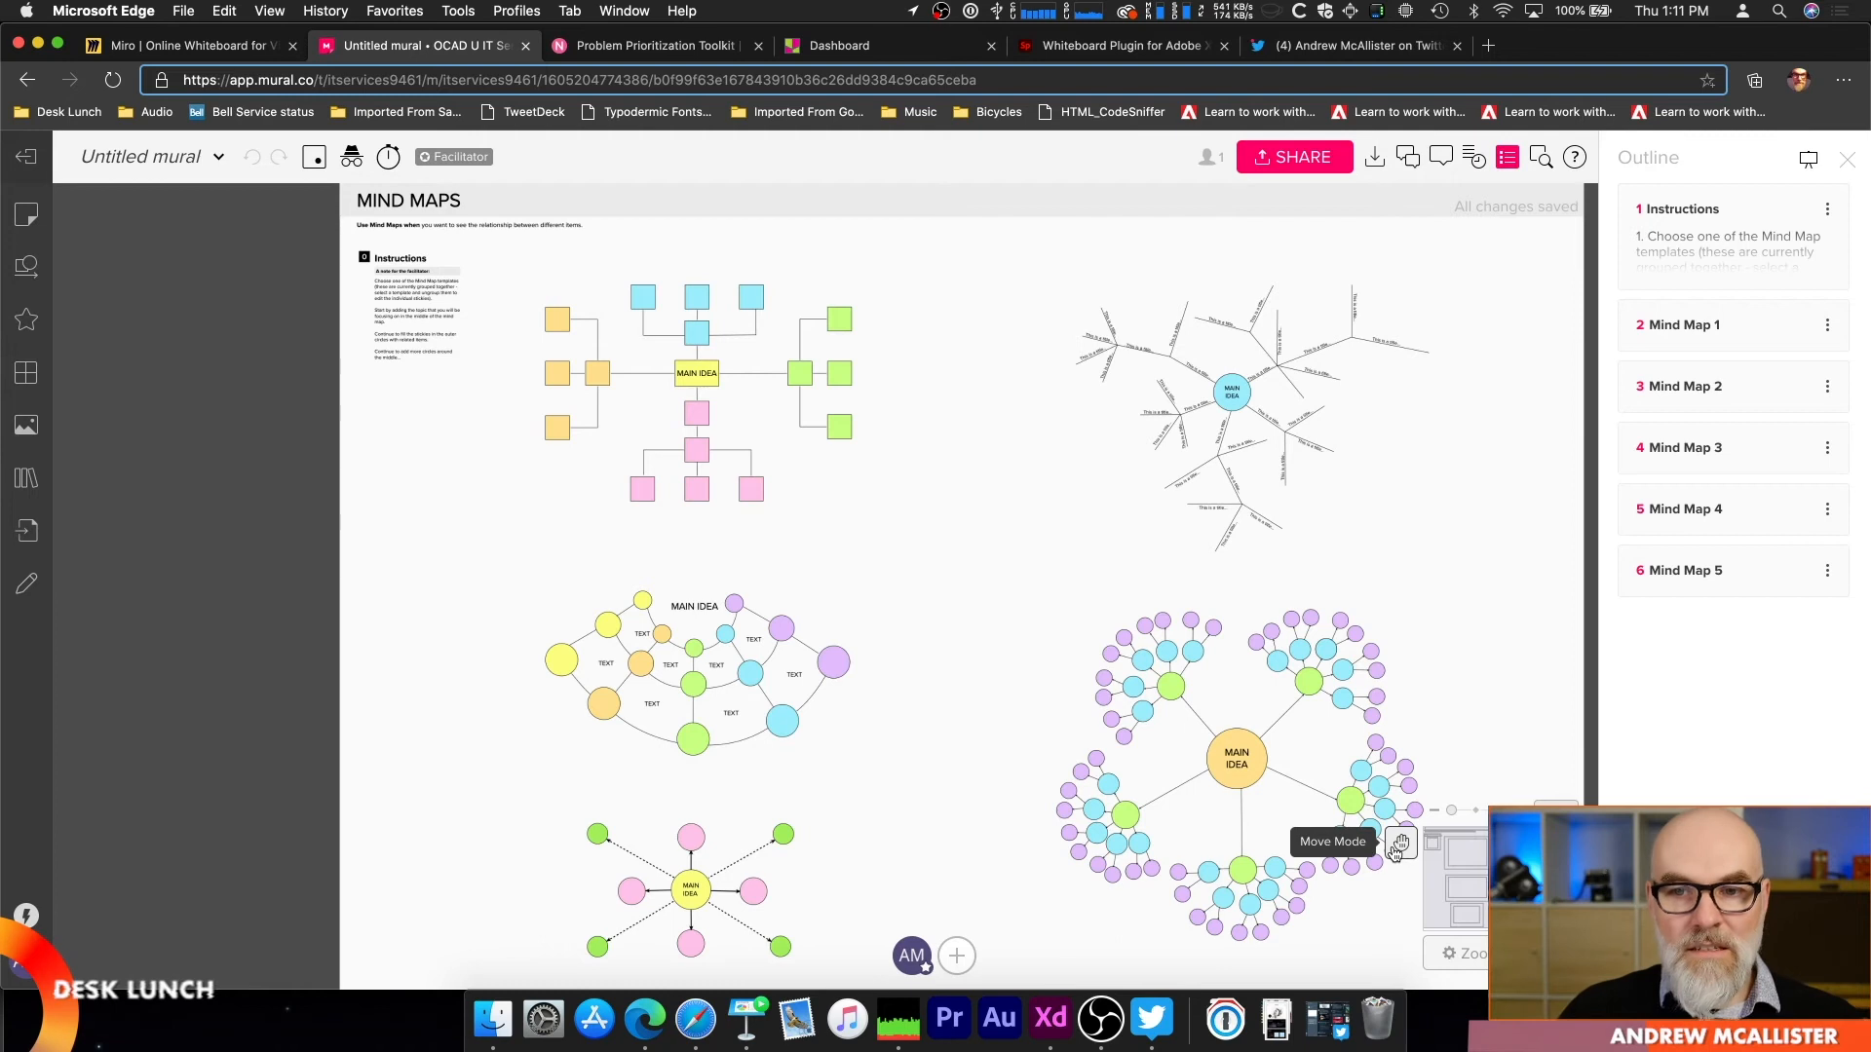
Step: Replace the "MAIN IDEA" text in the blue centre circle of the branching line mind map with "Improve Remote Teaching"
{"action": "scroll", "coordinate": [912, 353], "scroll_direction": "right", "scroll_amount": 5}
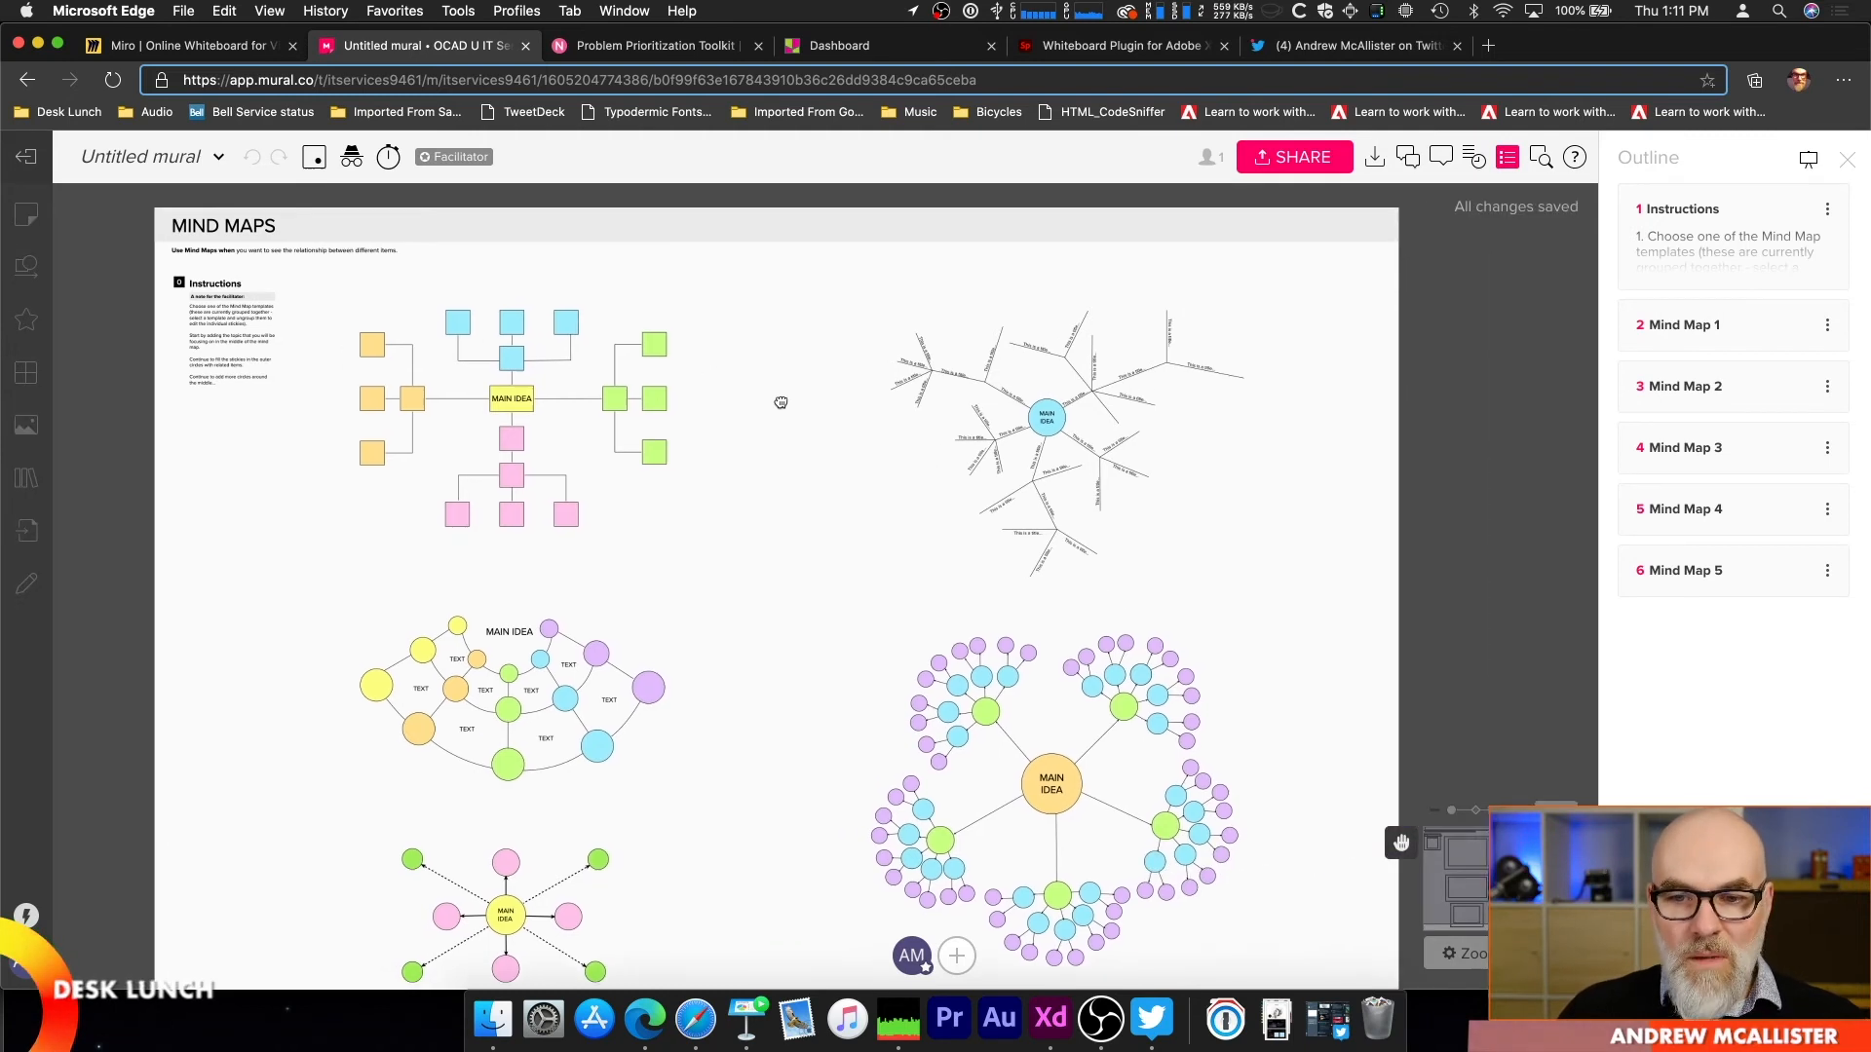
{"action": "scroll", "coordinate": [439, 636], "scroll_direction": "up", "scroll_amount": 3}
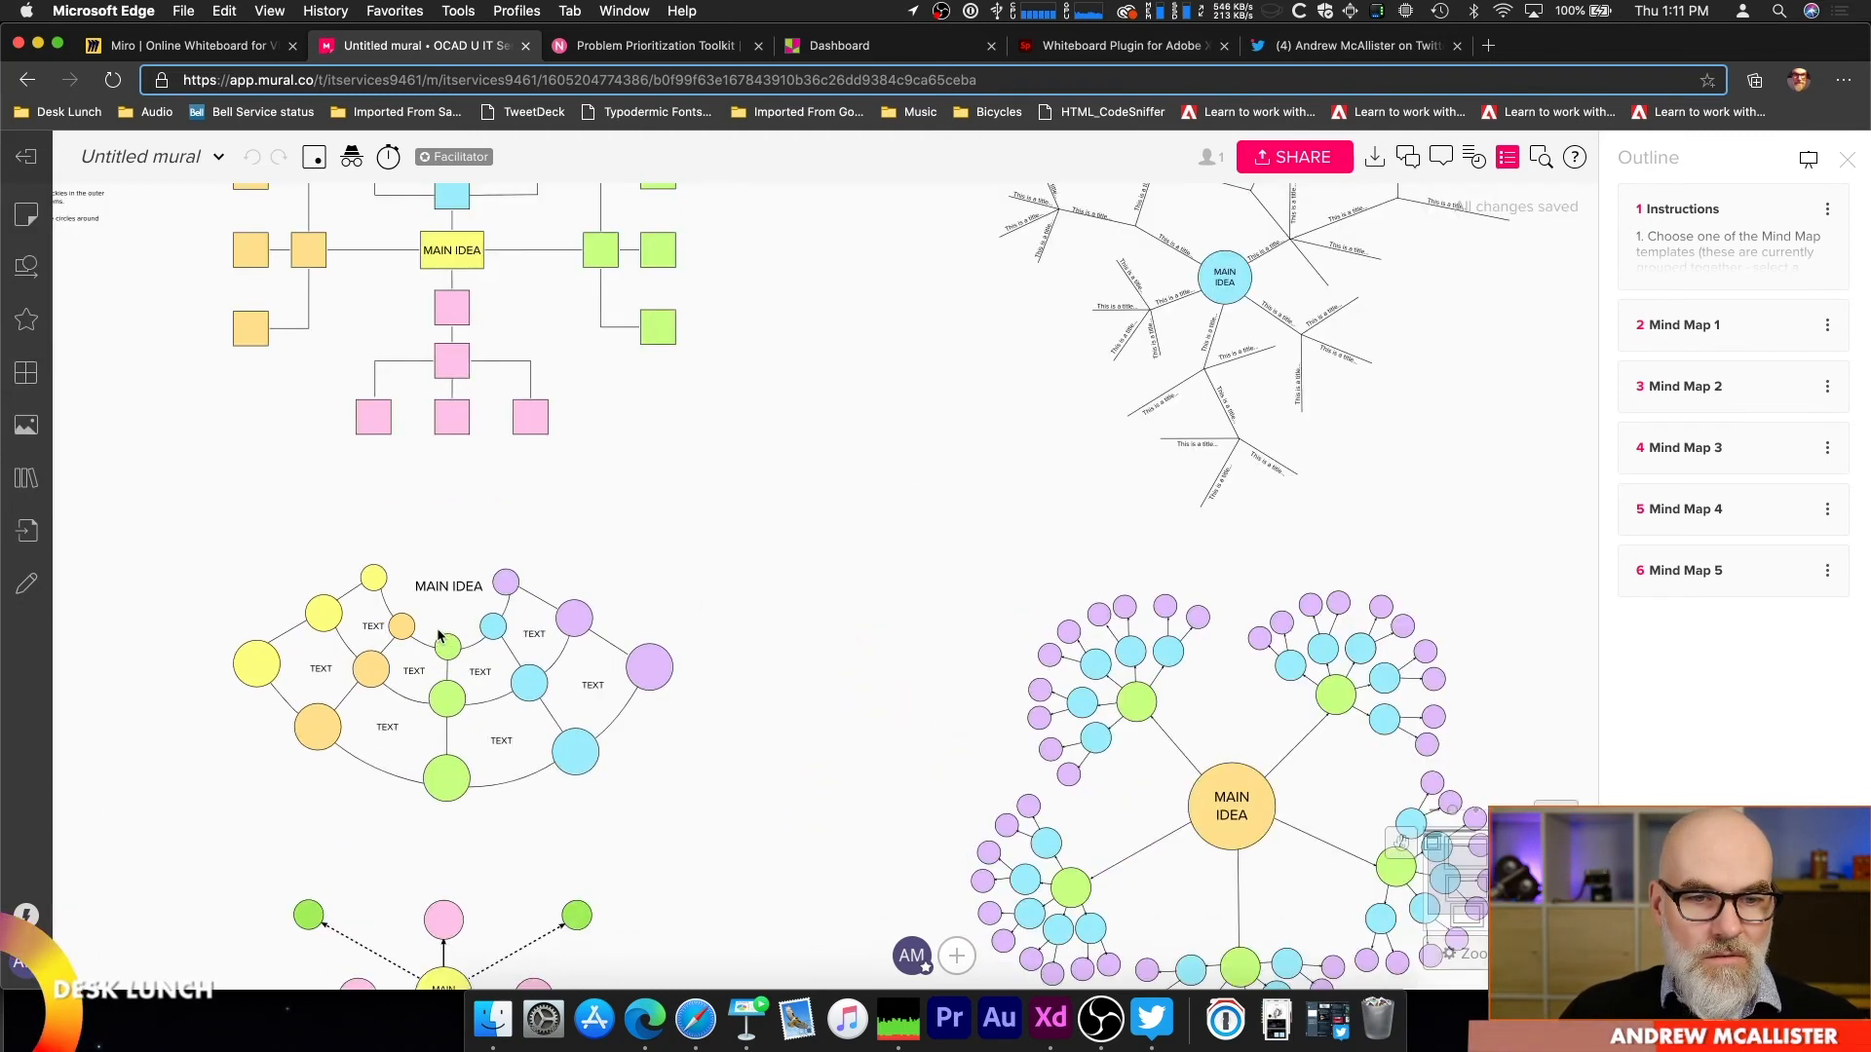
{"action": "left_click_drag", "start_coordinate": [1037, 424], "coordinate": [632, 682]}
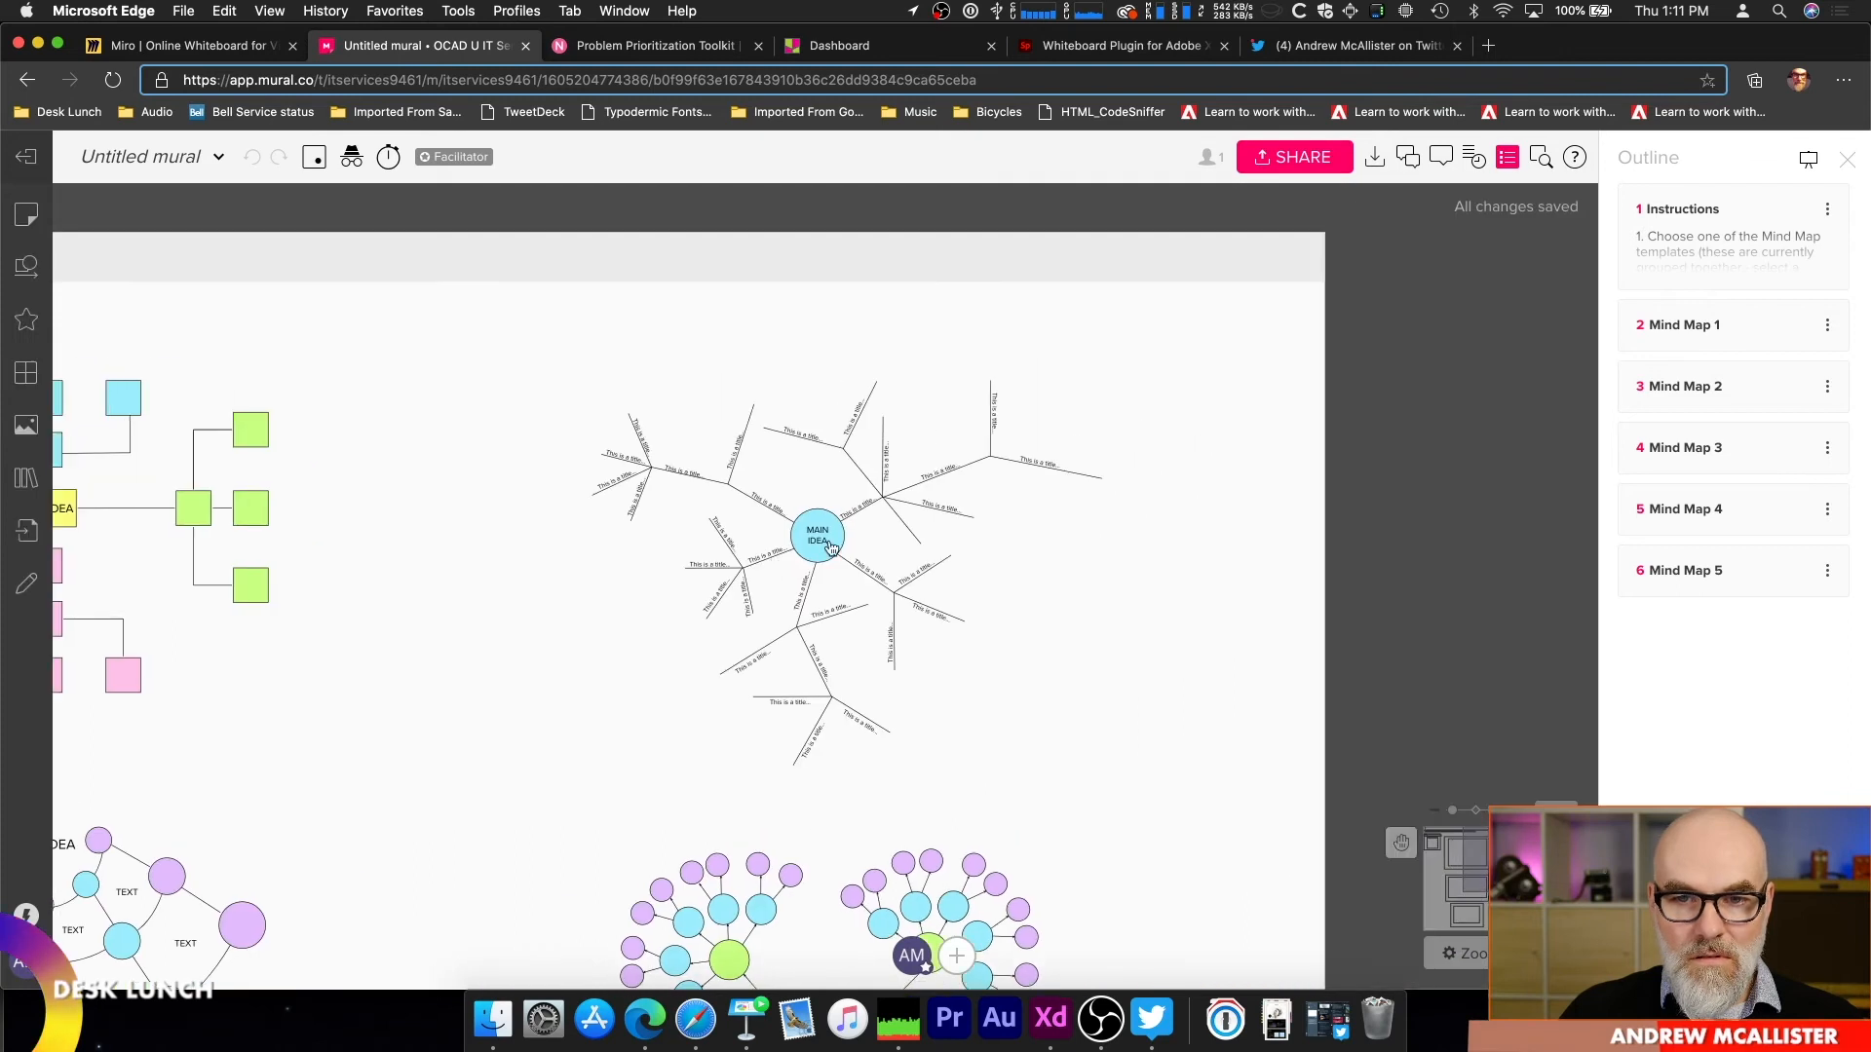
{"action": "scroll", "coordinate": [835, 545], "scroll_direction": "up", "scroll_amount": 8}
{"action": "scroll", "coordinate": [838, 553], "scroll_direction": "down", "scroll_amount": 3}
{"action": "left_click_drag", "start_coordinate": [889, 546], "coordinate": [972, 464]}
{"action": "double_click", "coordinate": [894, 449]}
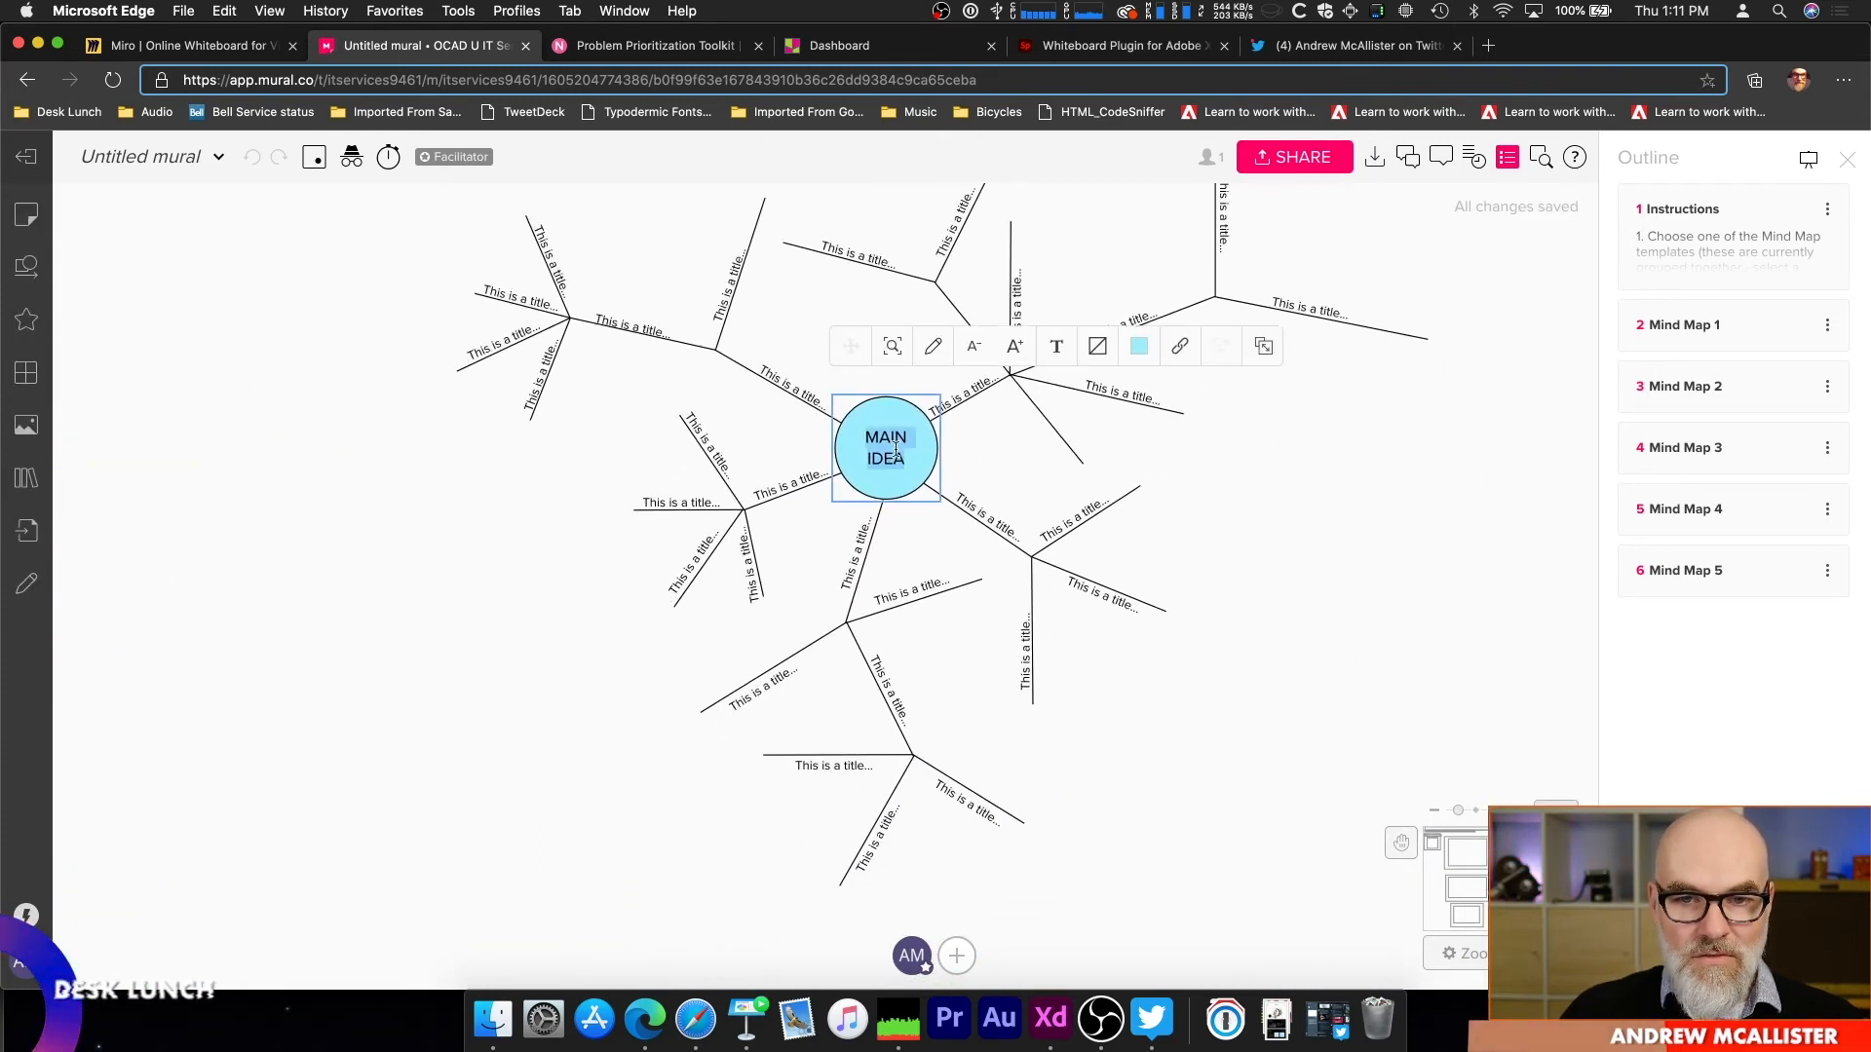
{"action": "type", "text": "Imp"}
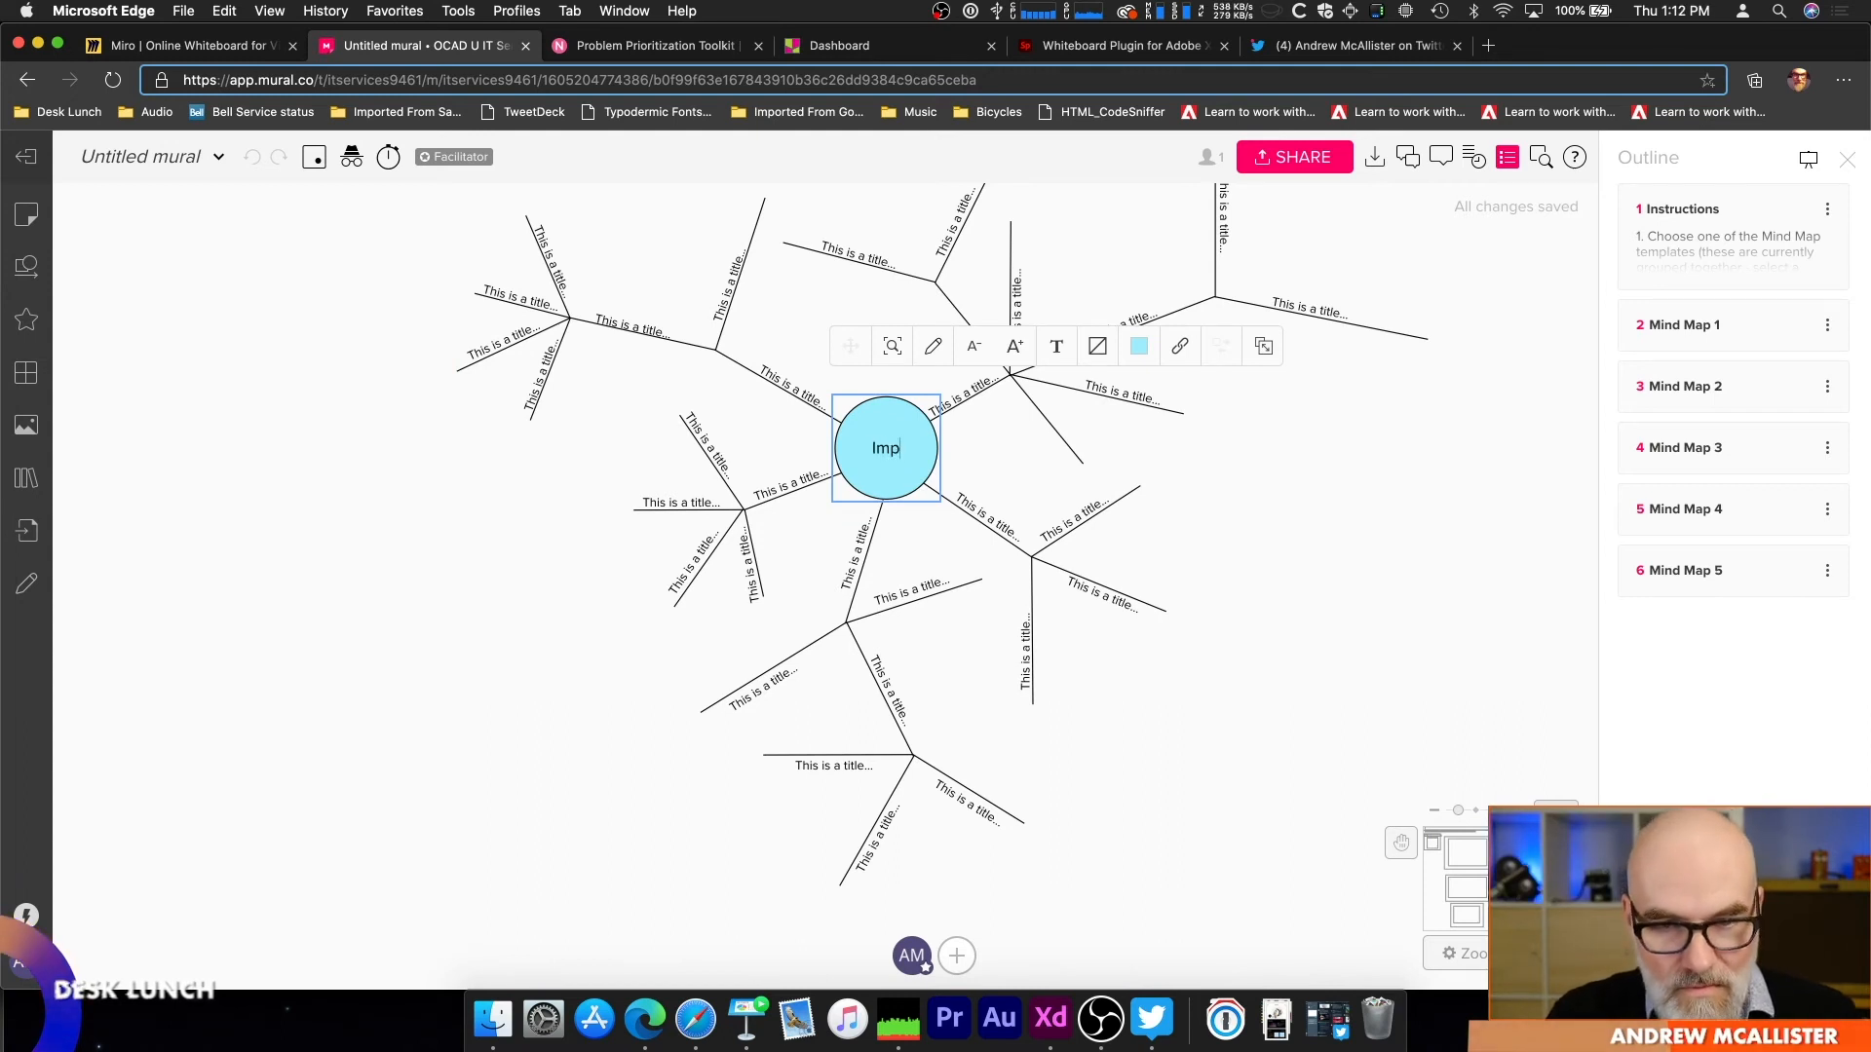
{"action": "type", "text": "rove Remote Teaching"}
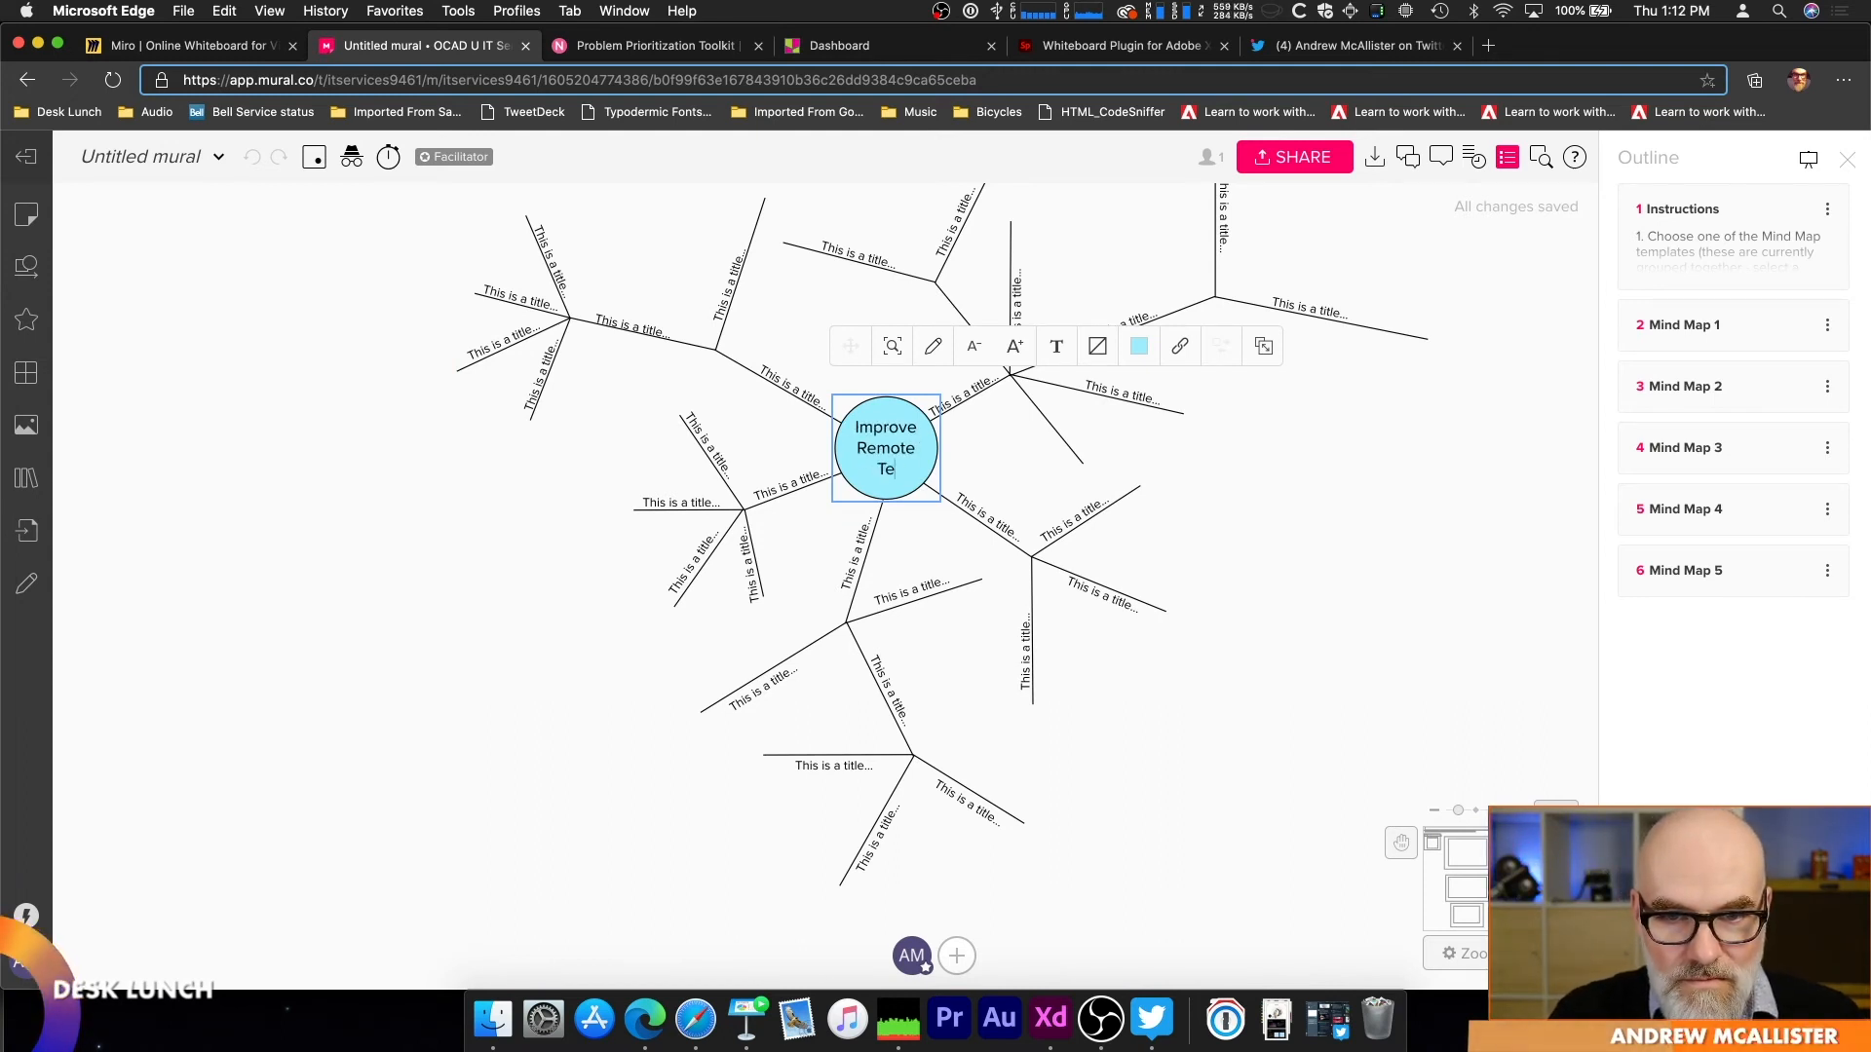
{"action": "left_click", "coordinate": [1027, 470]}
{"action": "left_click", "coordinate": [972, 397]}
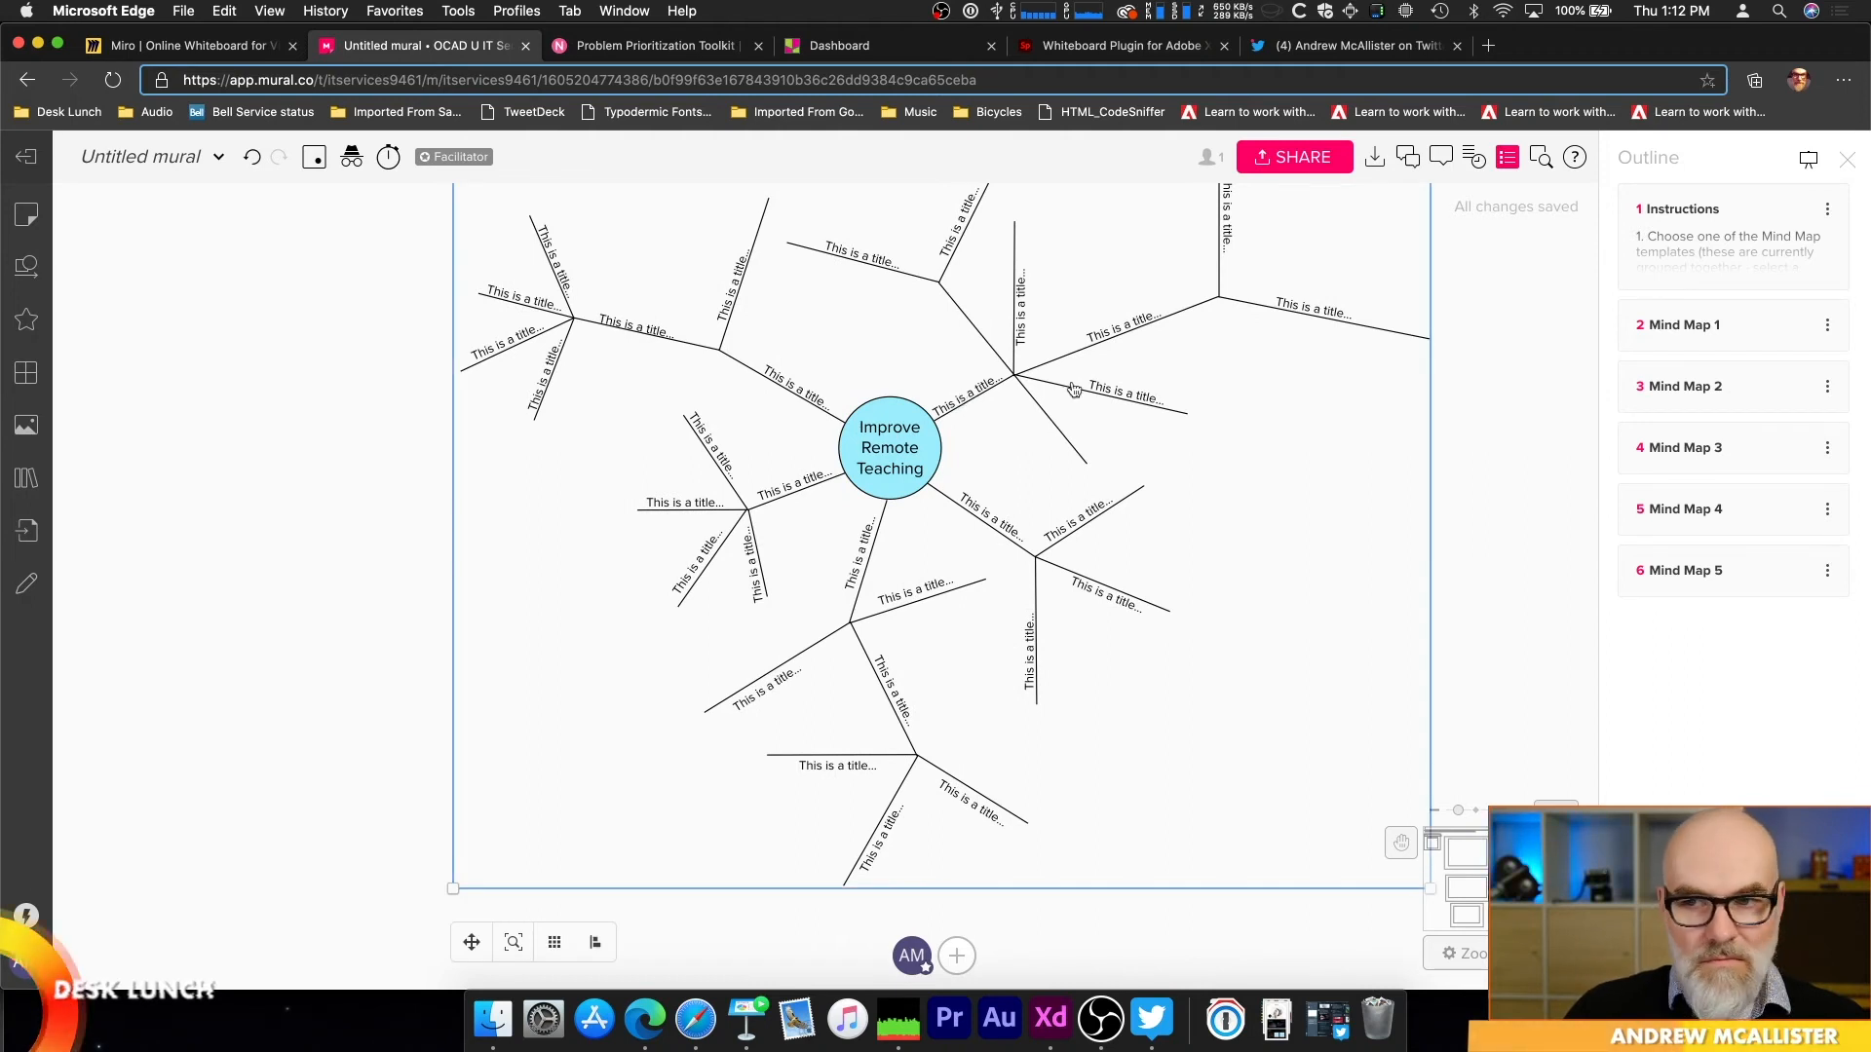
Step: Read the facilitator instructions through the Instructions outline entry and look over the neighbouring square-node mind map
{"action": "left_click", "coordinate": [1725, 255]}
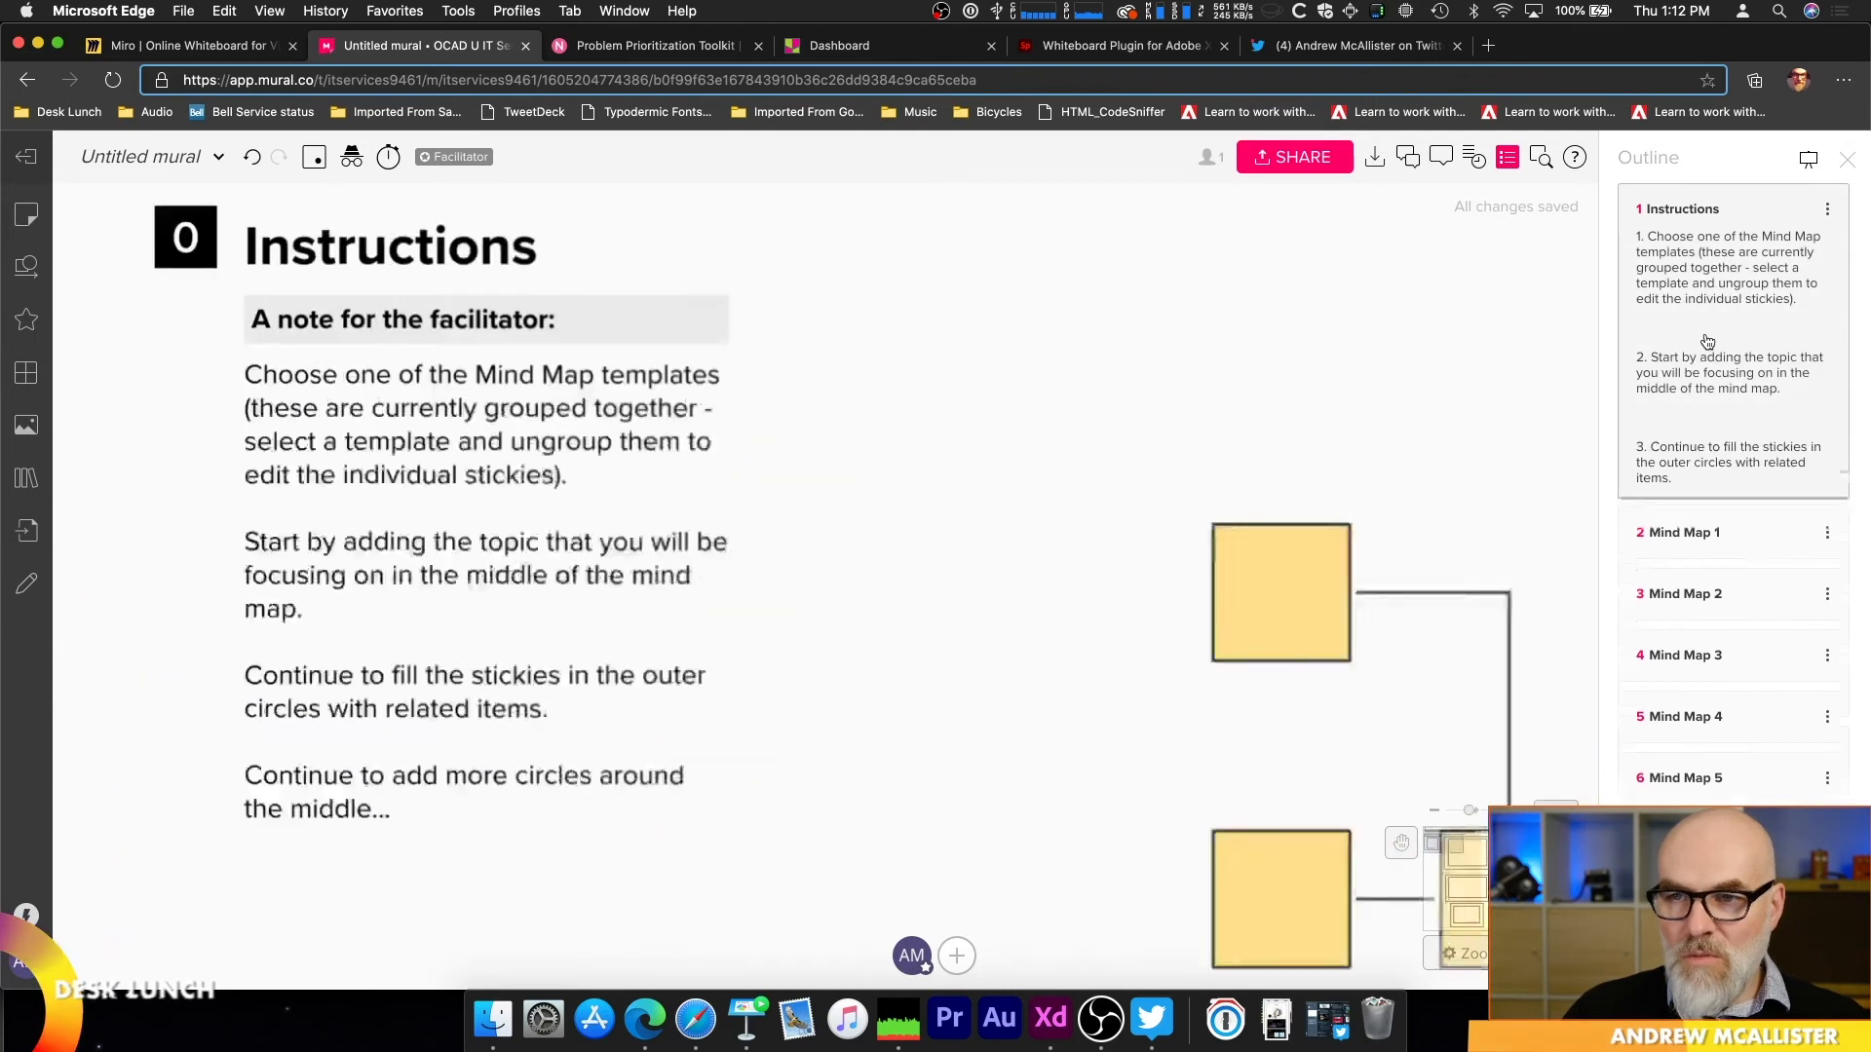
{"action": "key", "text": "space"}
{"action": "left_click_drag", "start_coordinate": [1552, 409], "coordinate": [419, 381]}
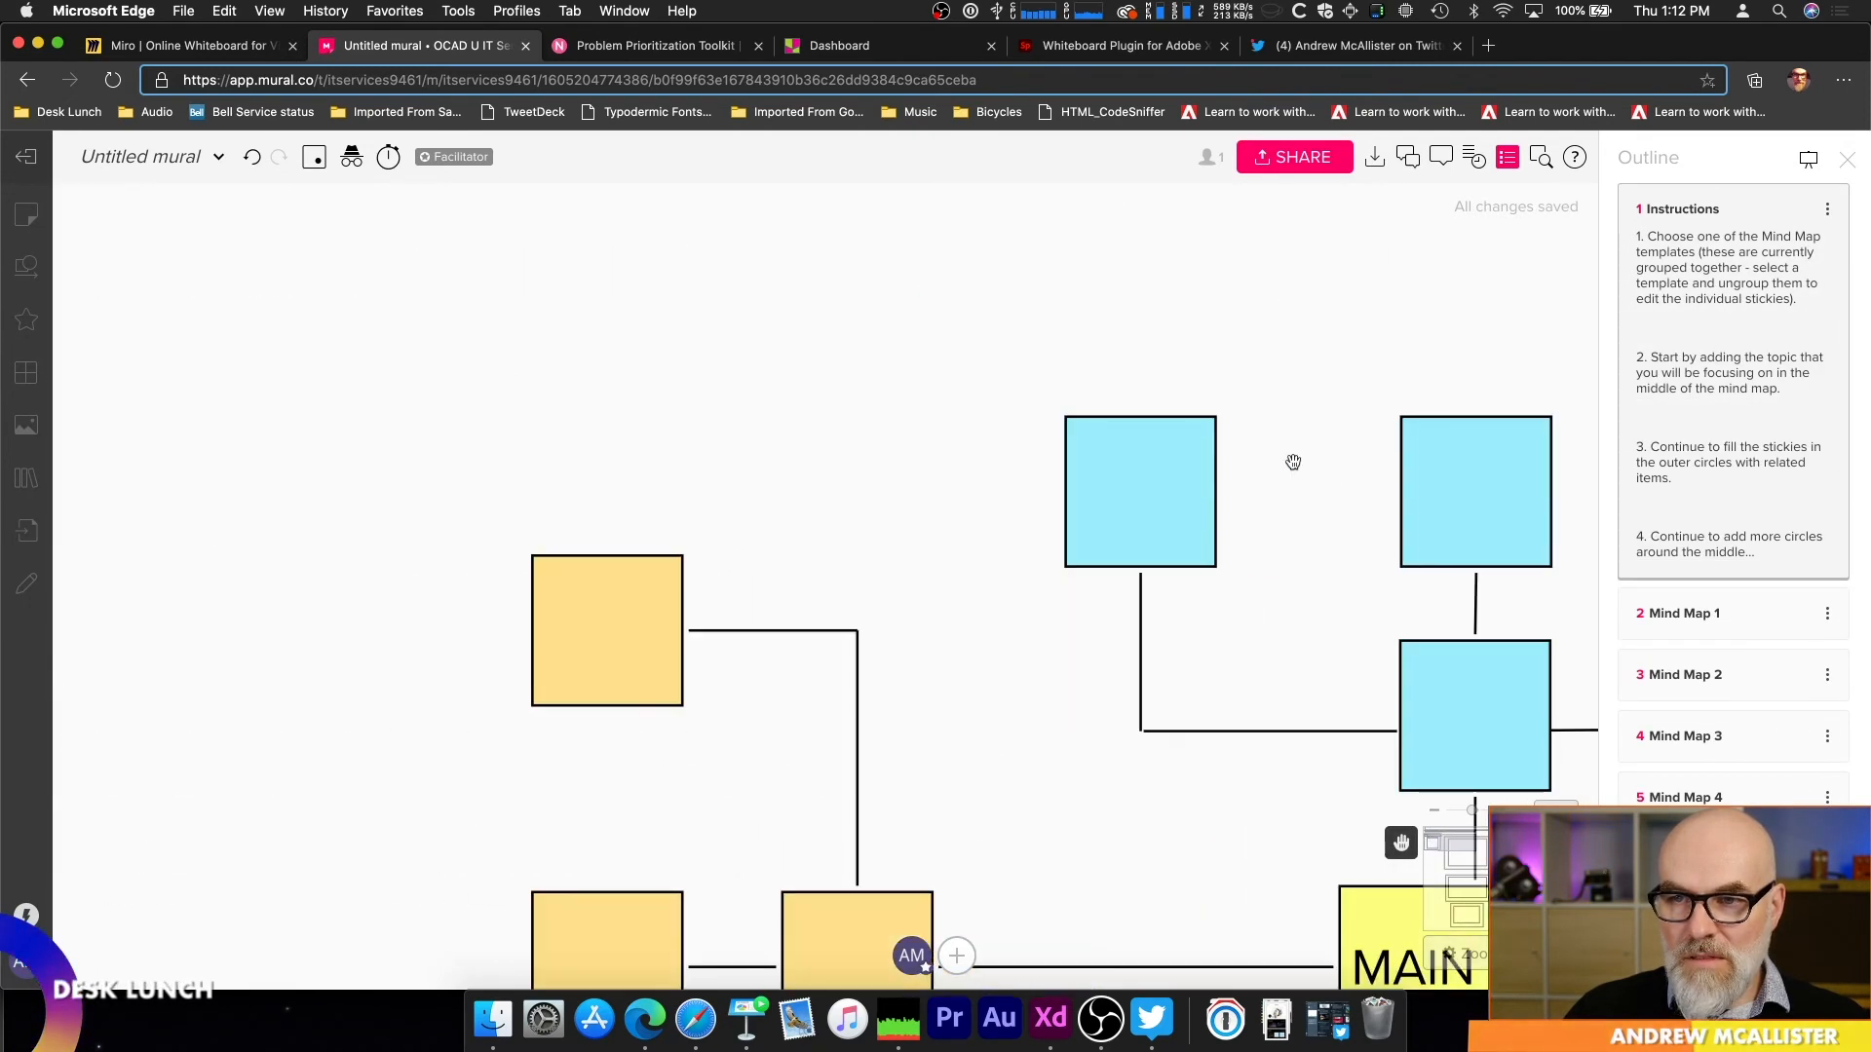
Step: Return to the branching line mind map around "Improve Remote Teaching" and ungroup it so its elements can be edited individually
{"action": "left_click_drag", "start_coordinate": [1293, 461], "coordinate": [493, 397]}
{"action": "left_click_drag", "start_coordinate": [1144, 468], "coordinate": [464, 363]}
{"action": "left_click_drag", "start_coordinate": [968, 422], "coordinate": [482, 474]}
{"action": "left_click_drag", "start_coordinate": [961, 502], "coordinate": [199, 458]}
{"action": "scroll", "coordinate": [739, 490], "scroll_direction": "down", "scroll_amount": 3}
{"action": "key", "text": "space"}
{"action": "left_click_drag", "start_coordinate": [1053, 477], "coordinate": [430, 397]}
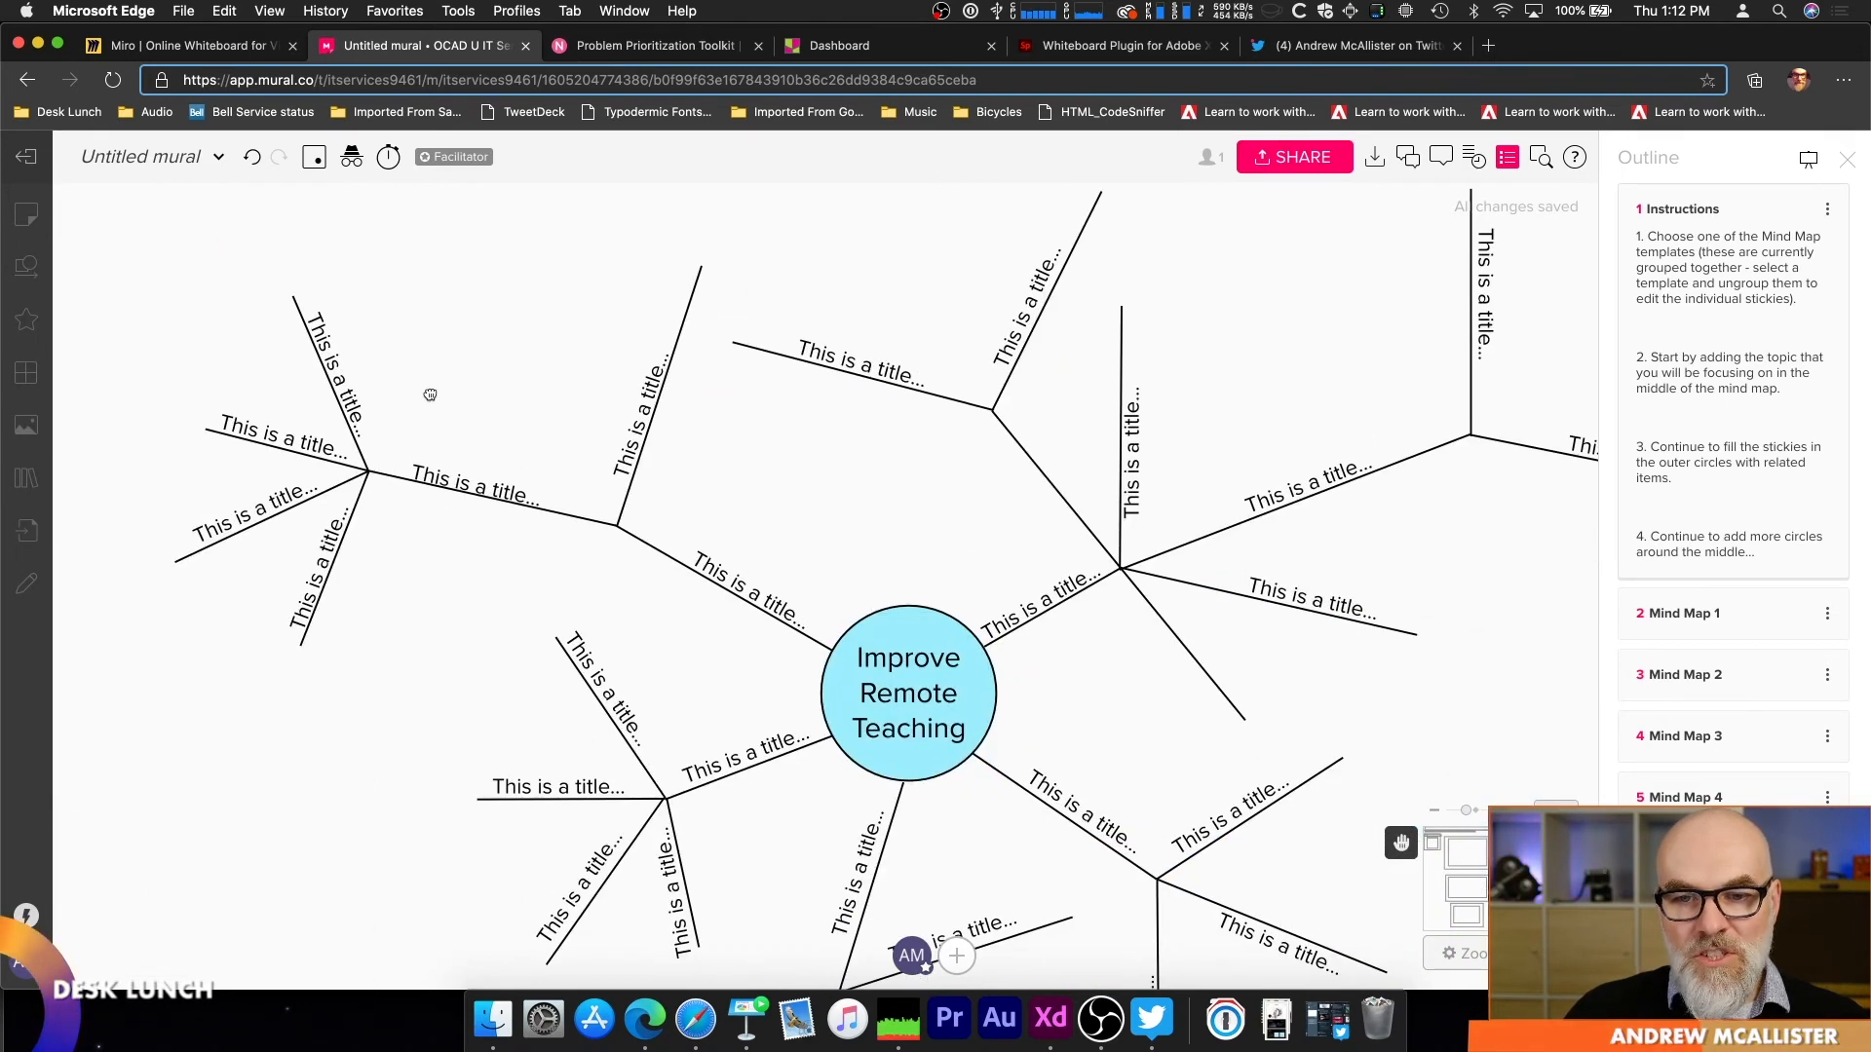
{"action": "right_click", "coordinate": [1084, 521]}
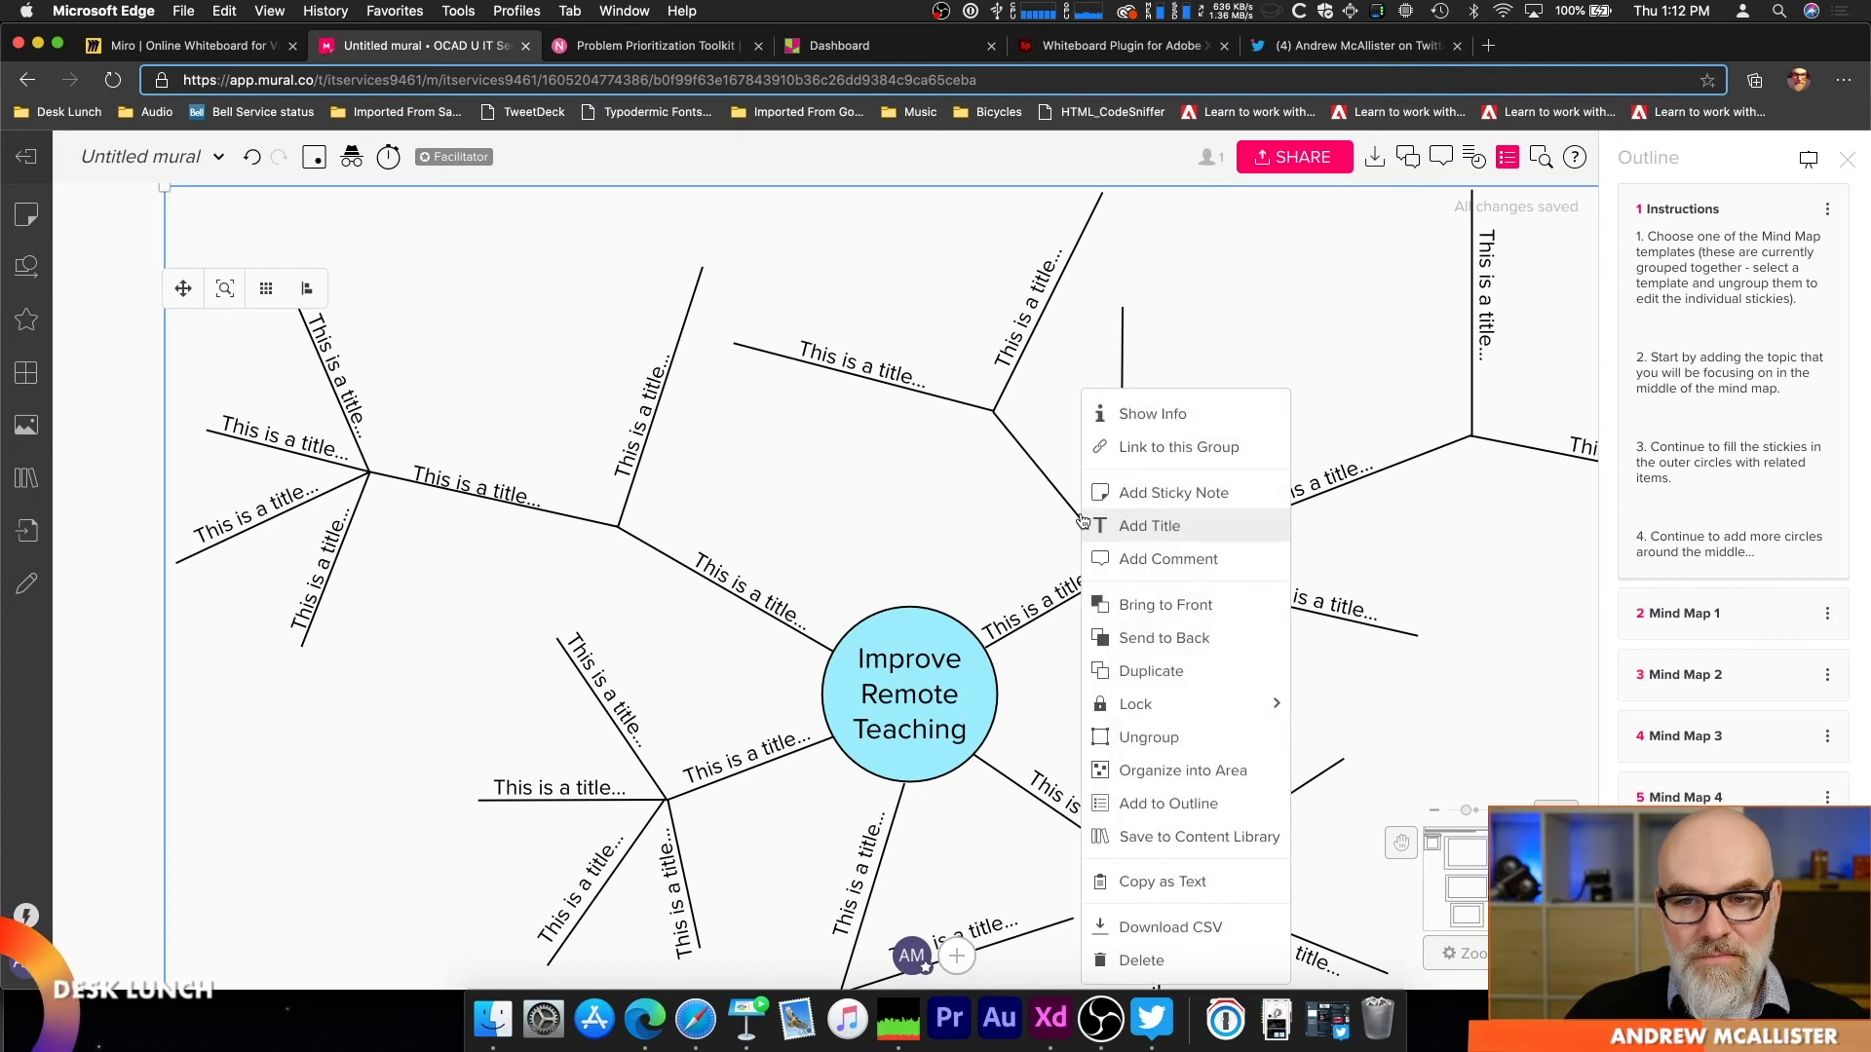
{"action": "left_click", "coordinate": [1219, 729]}
Step: Replace the placeholder title on the branch rising directly to the right of the central circle with "On our way to greatness"
{"action": "double_click", "coordinate": [1018, 606]}
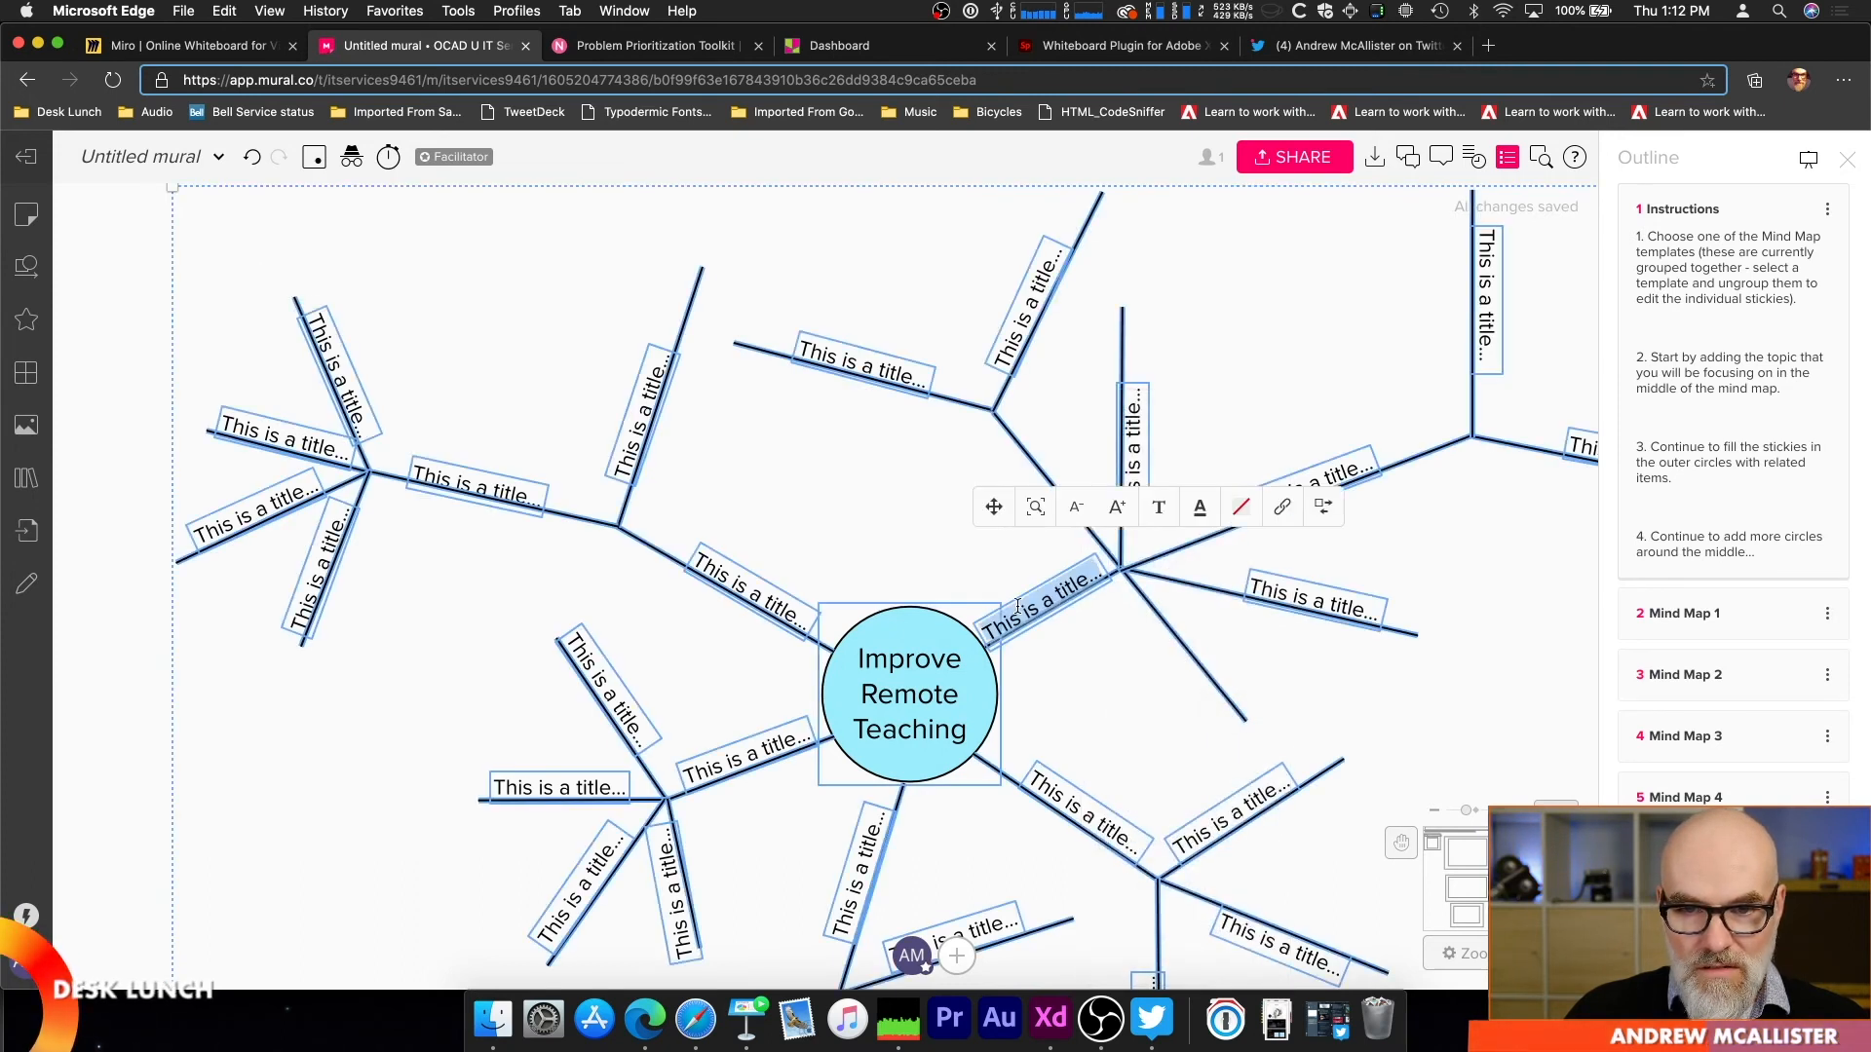
{"action": "type", "text": "On ou"}
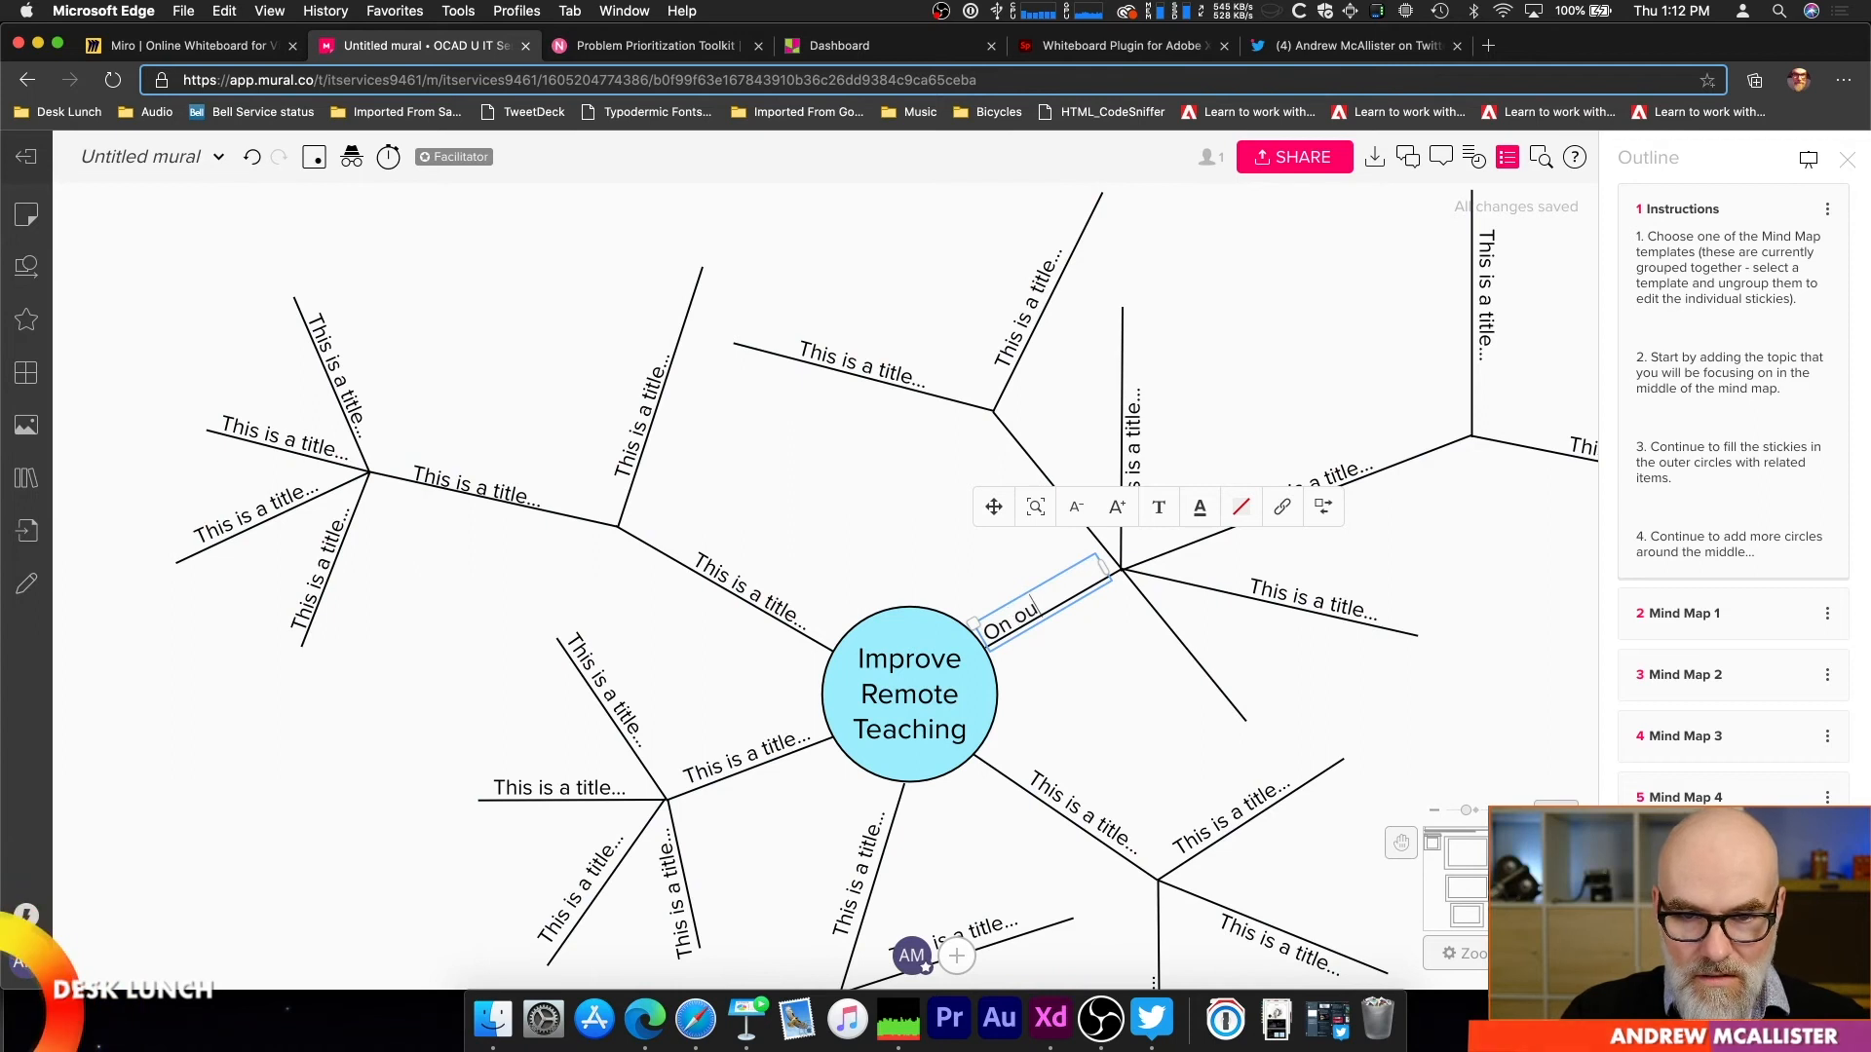
{"action": "type", "text": "r way to greatness"}
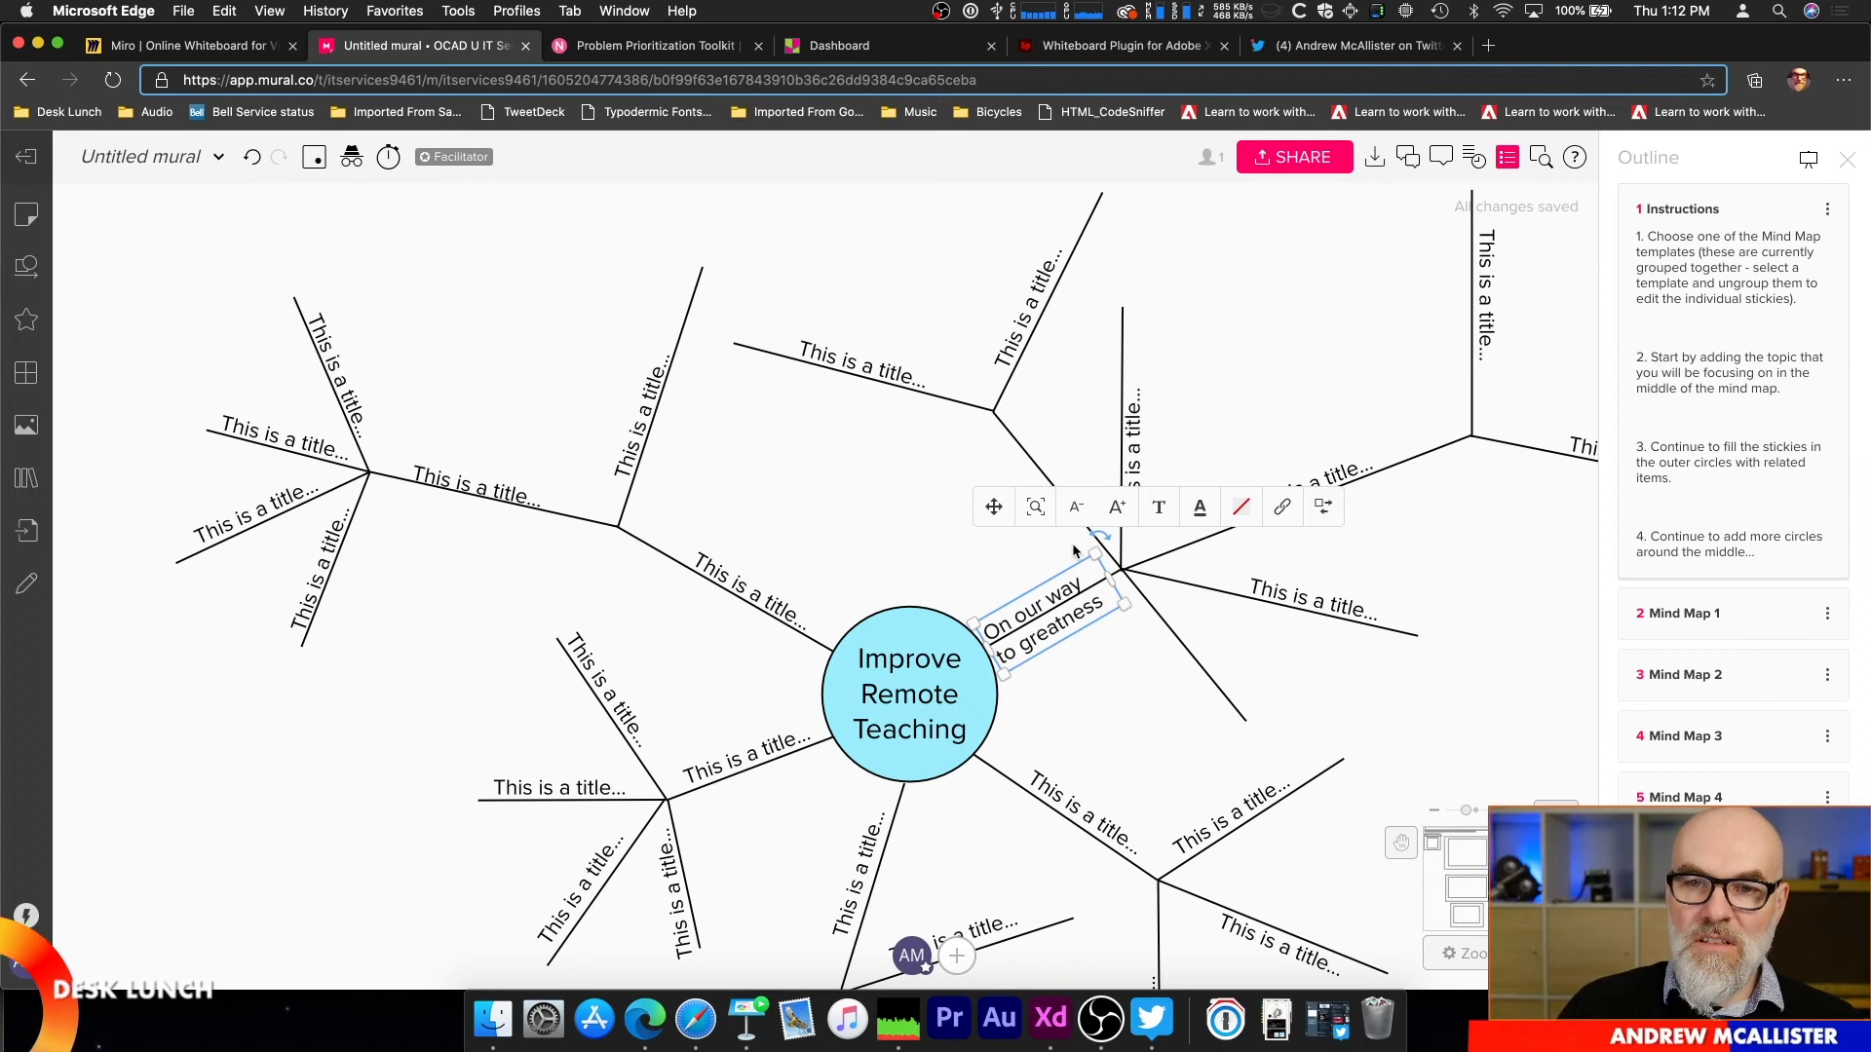
Step: Replace the title on the vertical line above the "On our way to greatness" branch with "Another Amazing Branch"
{"action": "left_click", "coordinate": [1142, 409]}
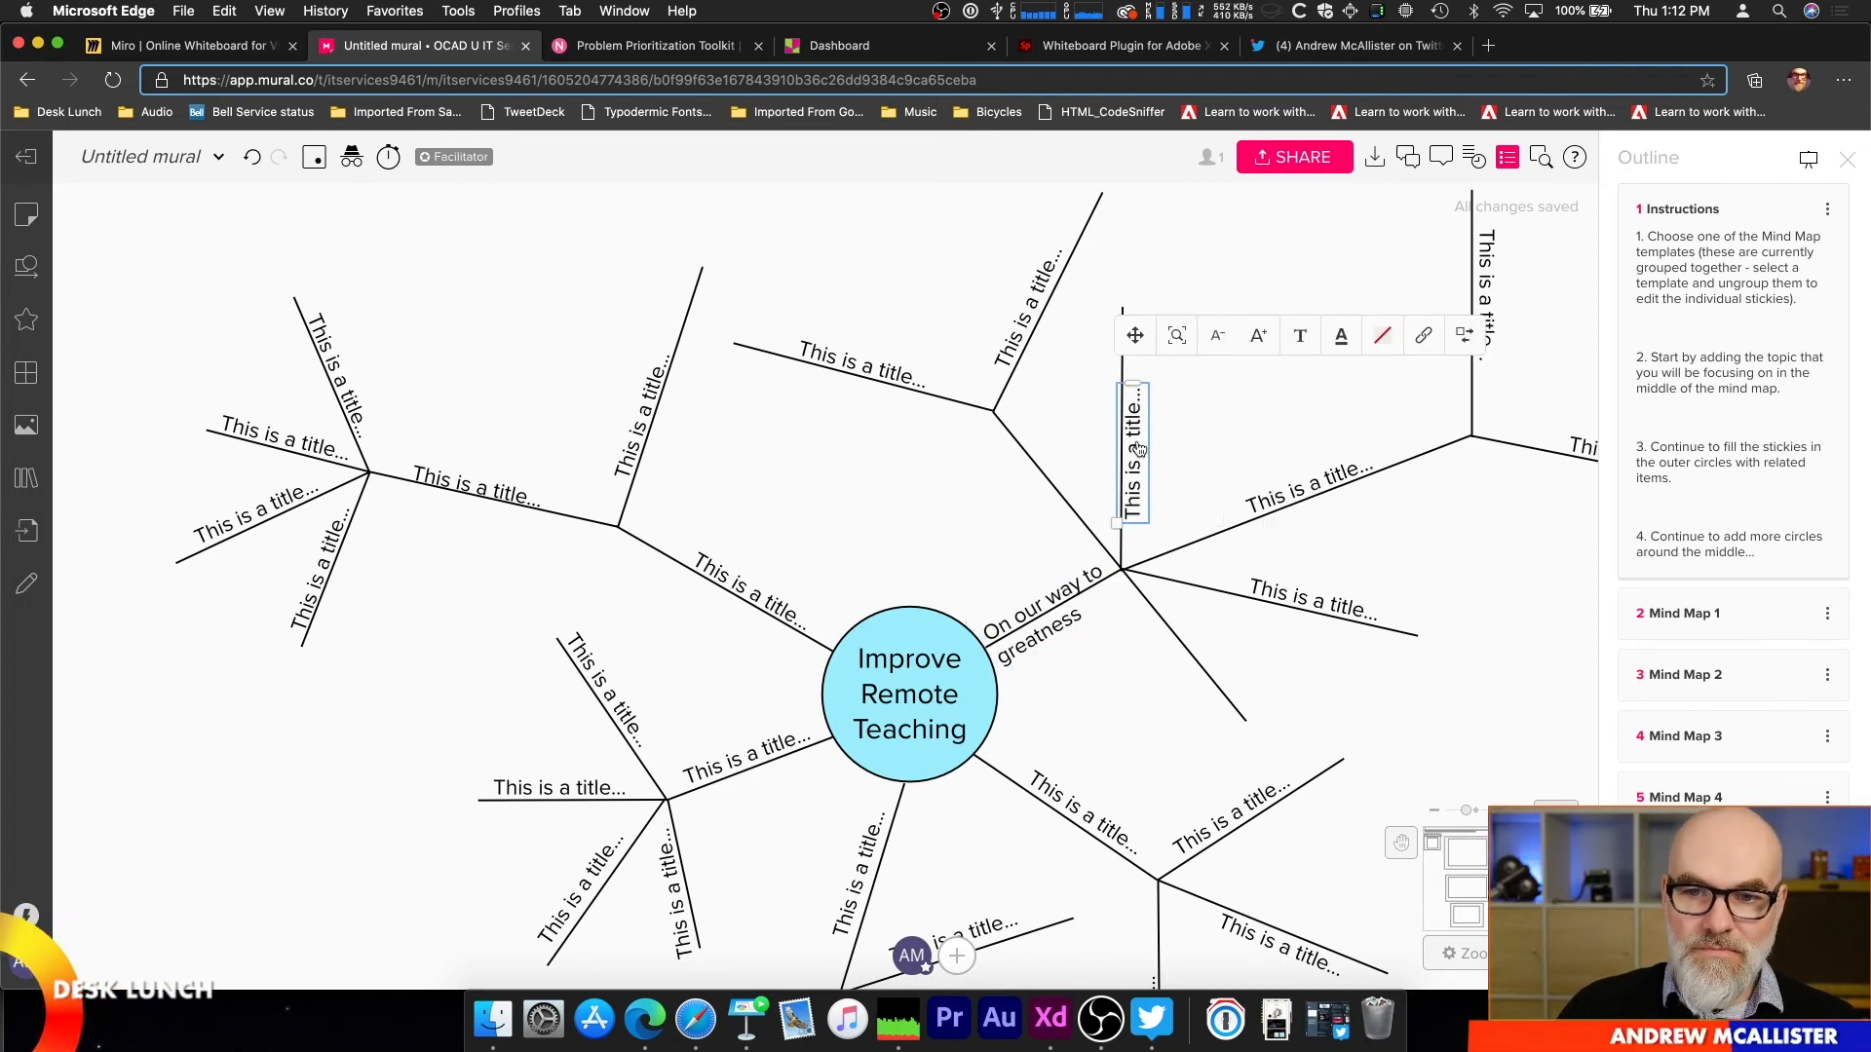
{"action": "double_click", "coordinate": [1138, 446]}
{"action": "type", "text": "An"}
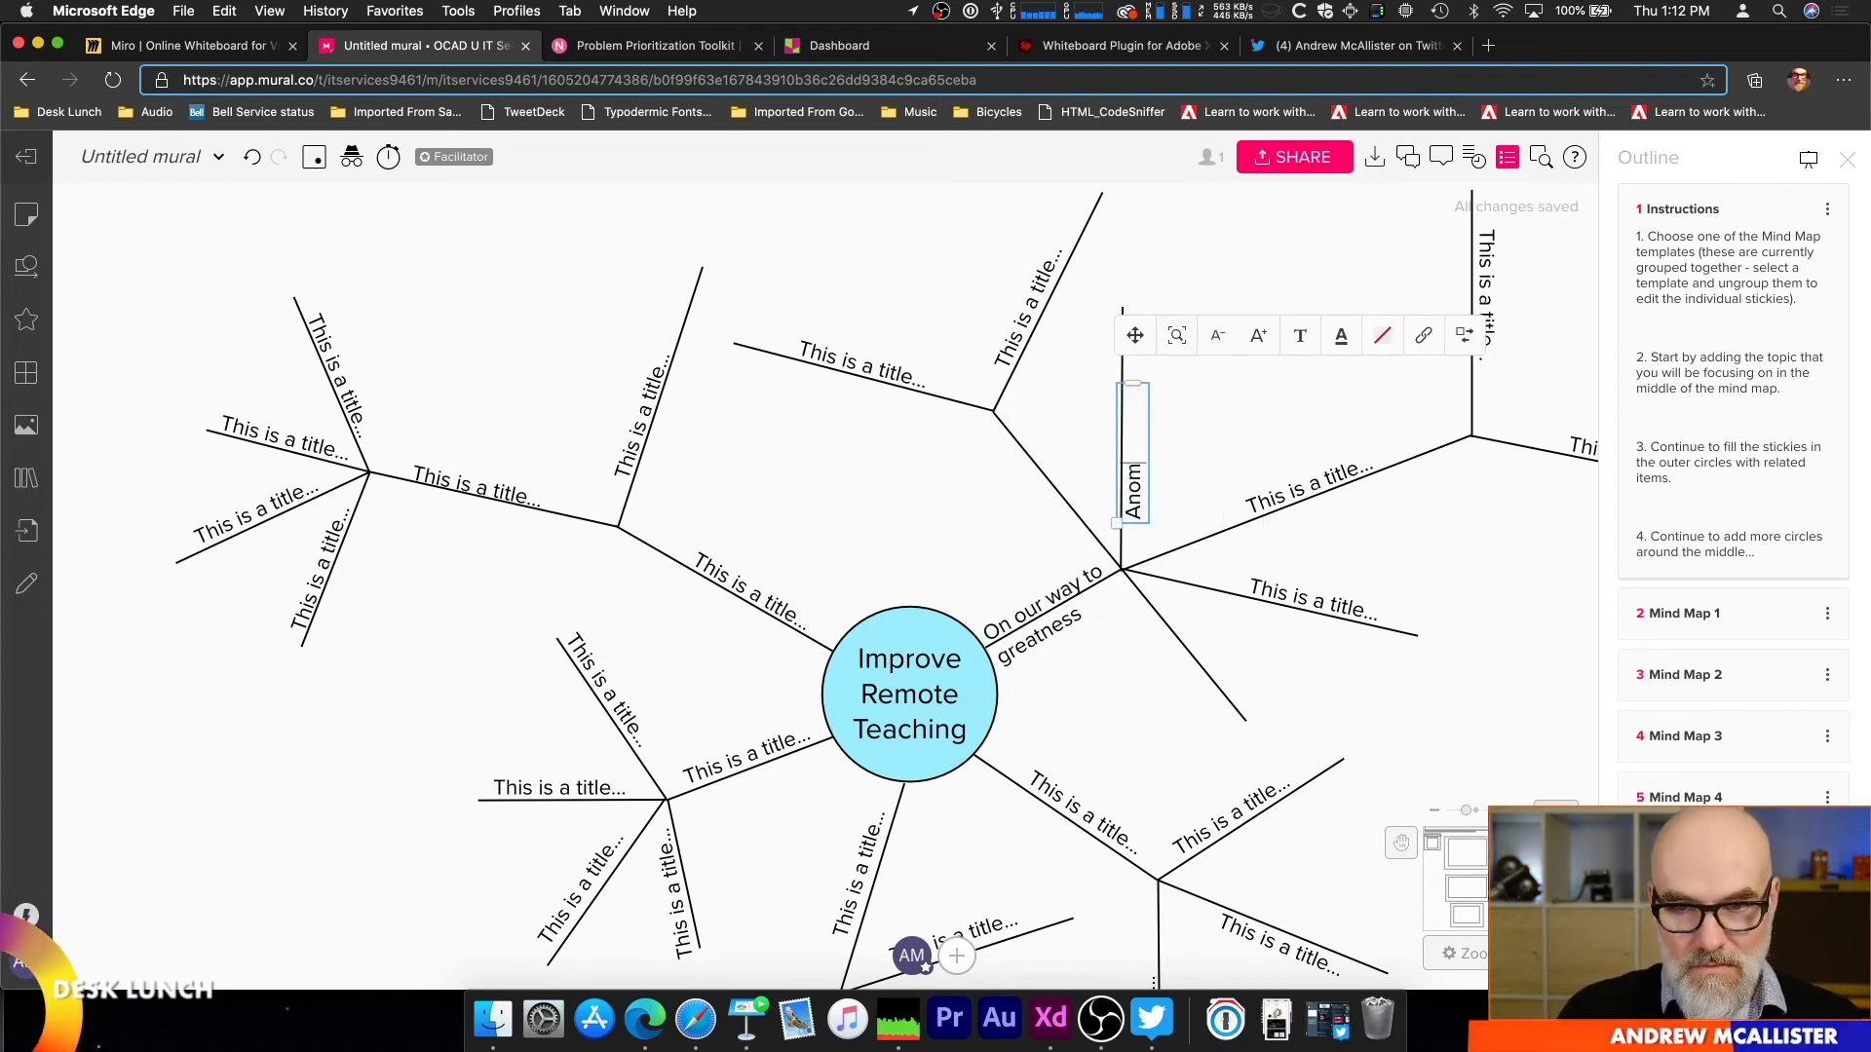
{"action": "type", "text": "other A"}
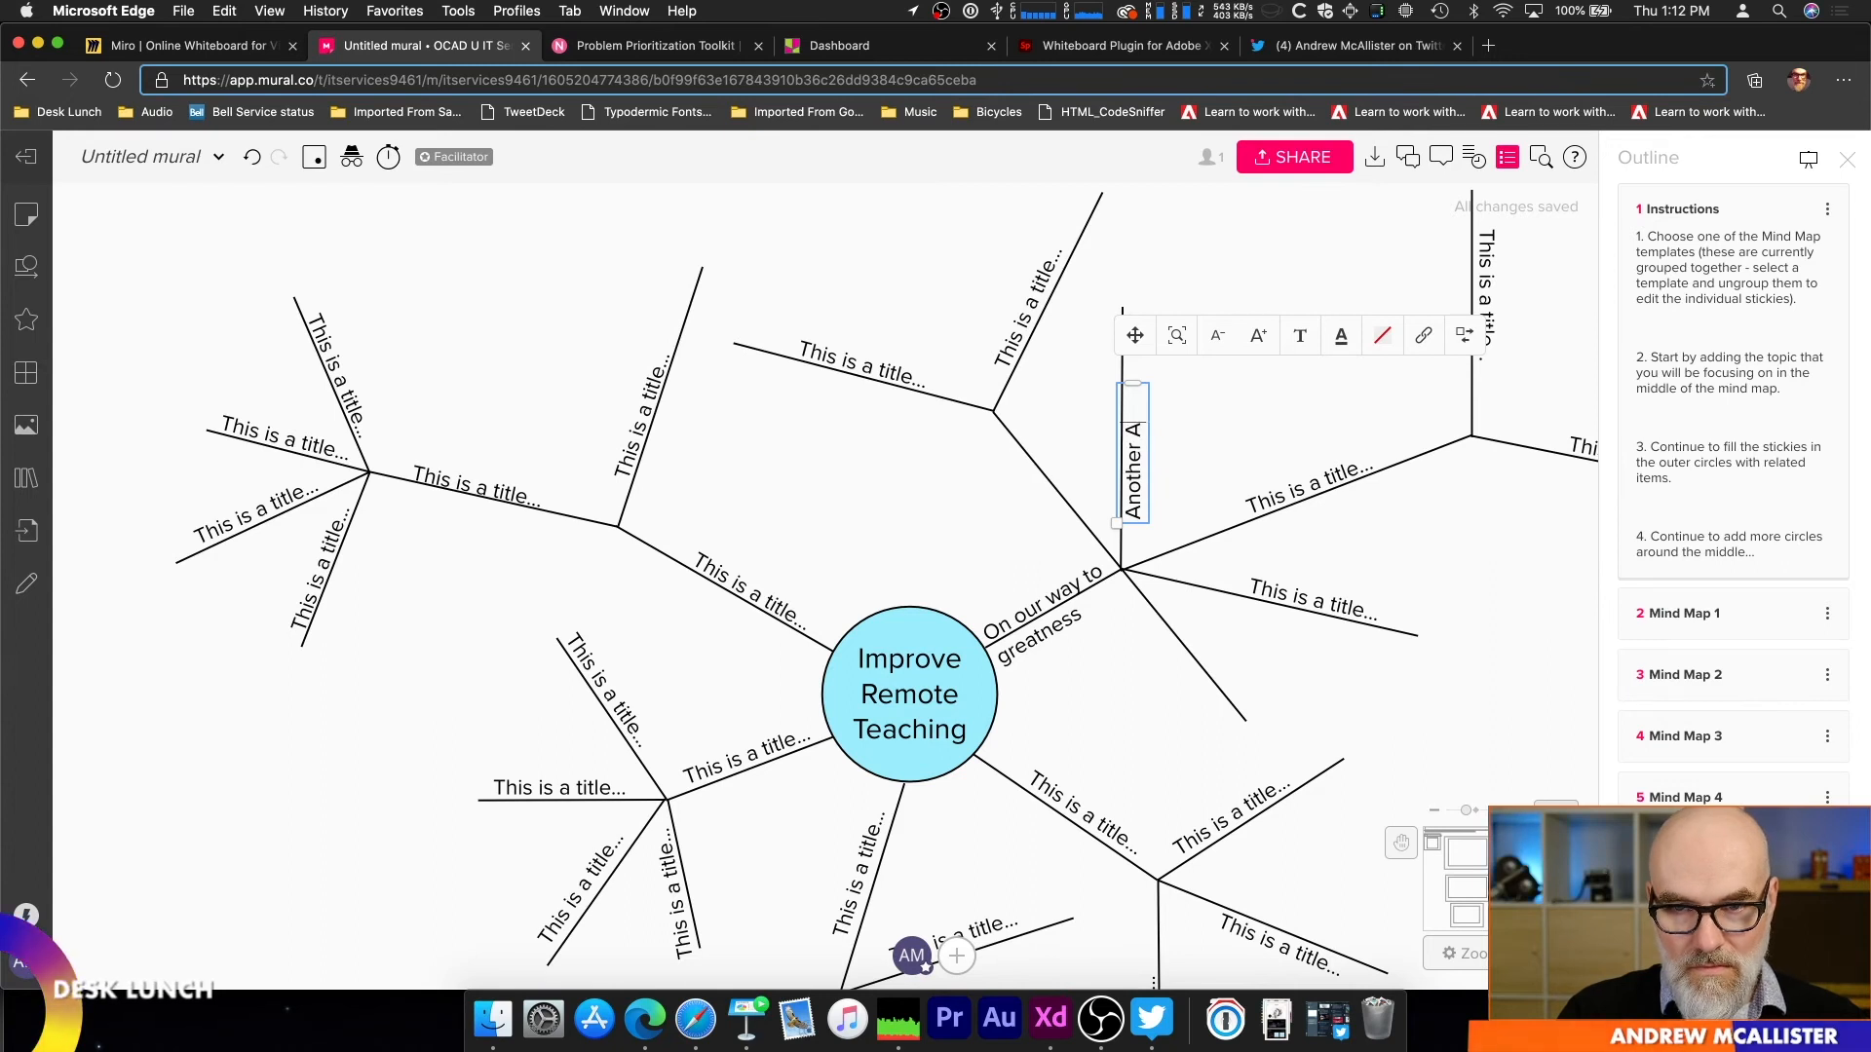
{"action": "type", "text": "mazing Branc"}
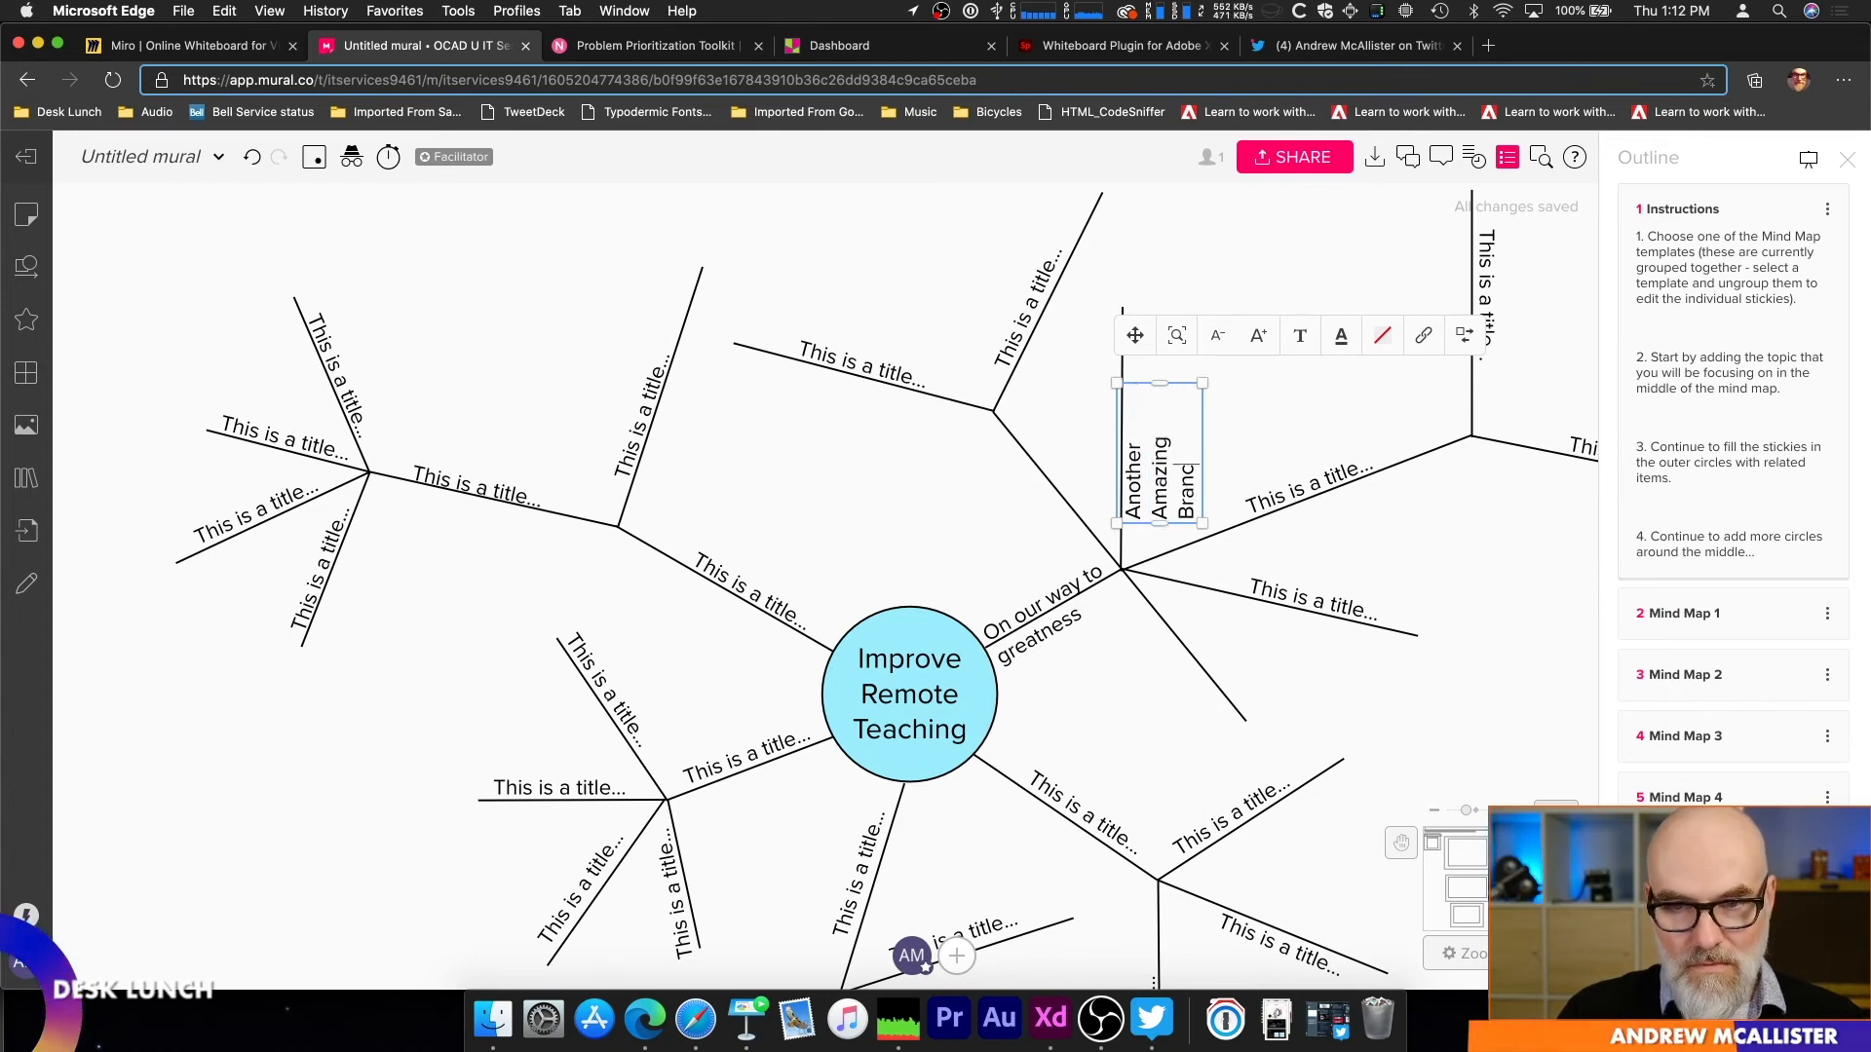
{"action": "type", "text": "e"}
{"action": "key", "text": "BackSpace"}
{"action": "type", "text": "h"}
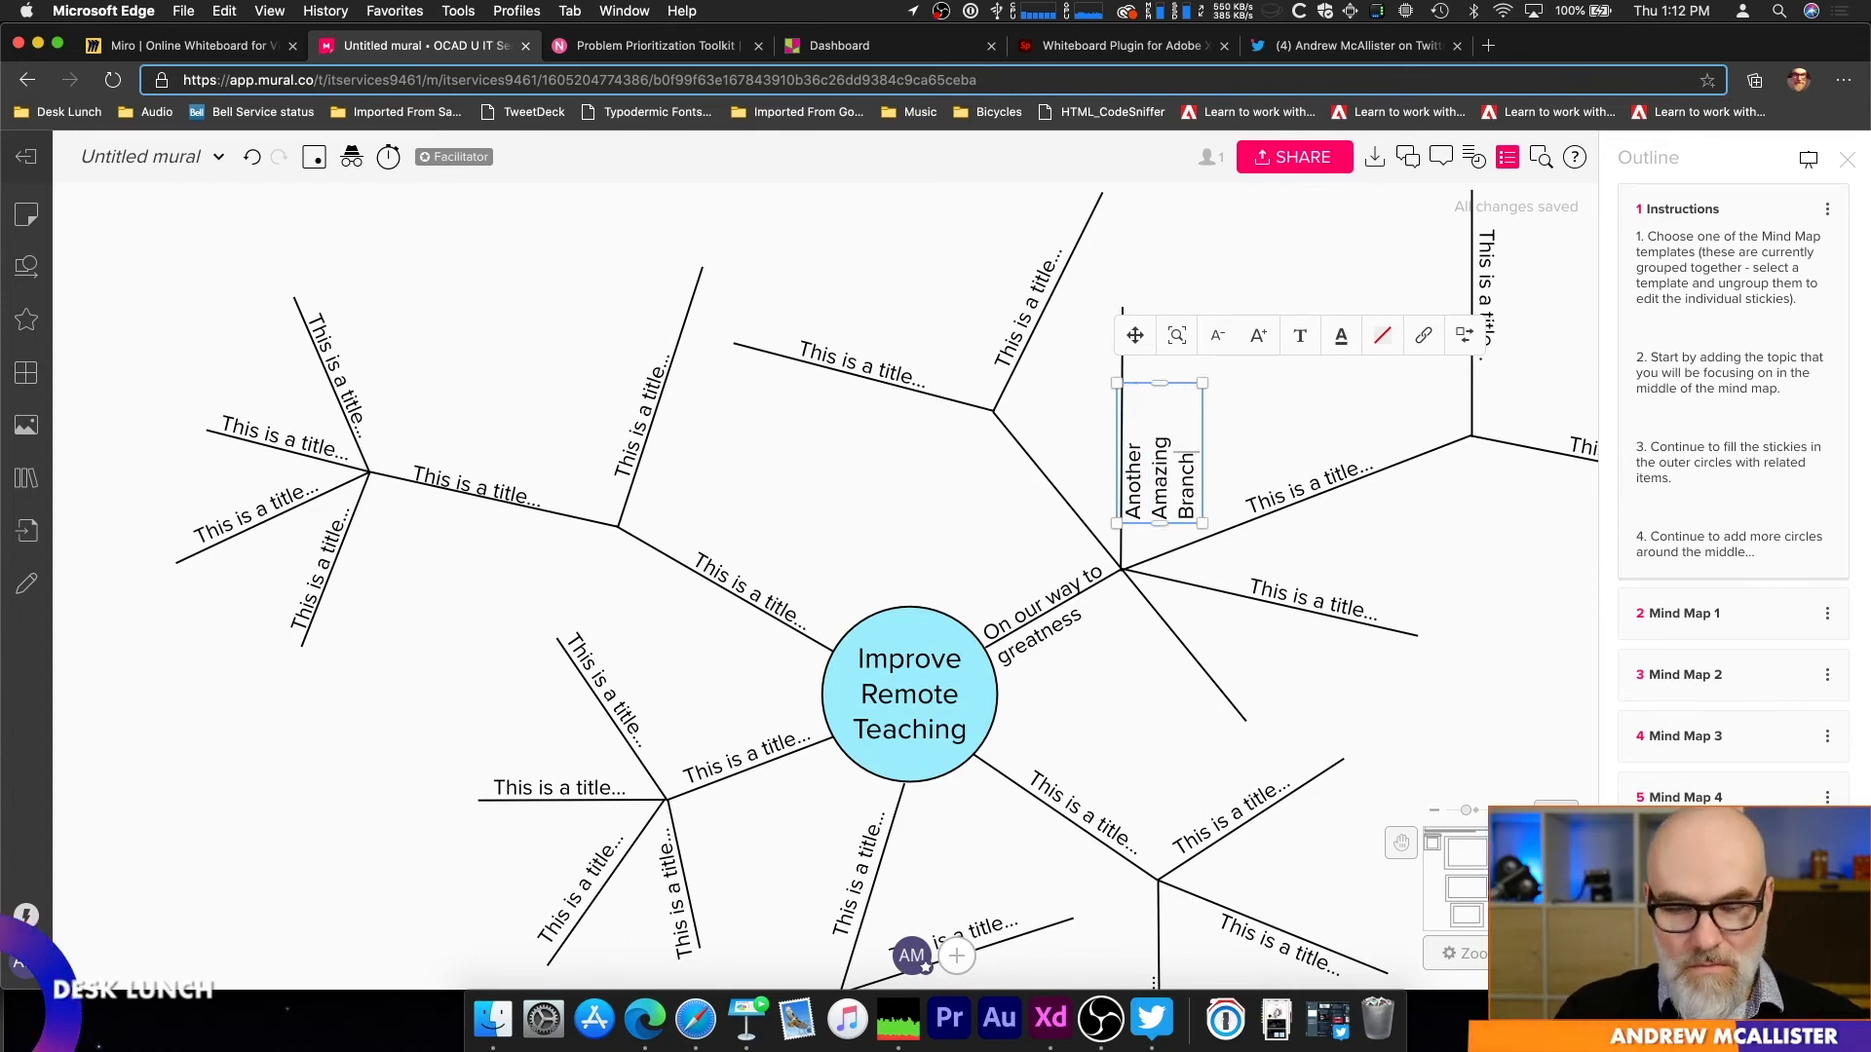
{"action": "key", "text": "Escape"}
Step: Place a square shape at the upper end of the "Another Amazing Branch" line and label it "Another Idea"
{"action": "left_click", "coordinate": [1123, 312]}
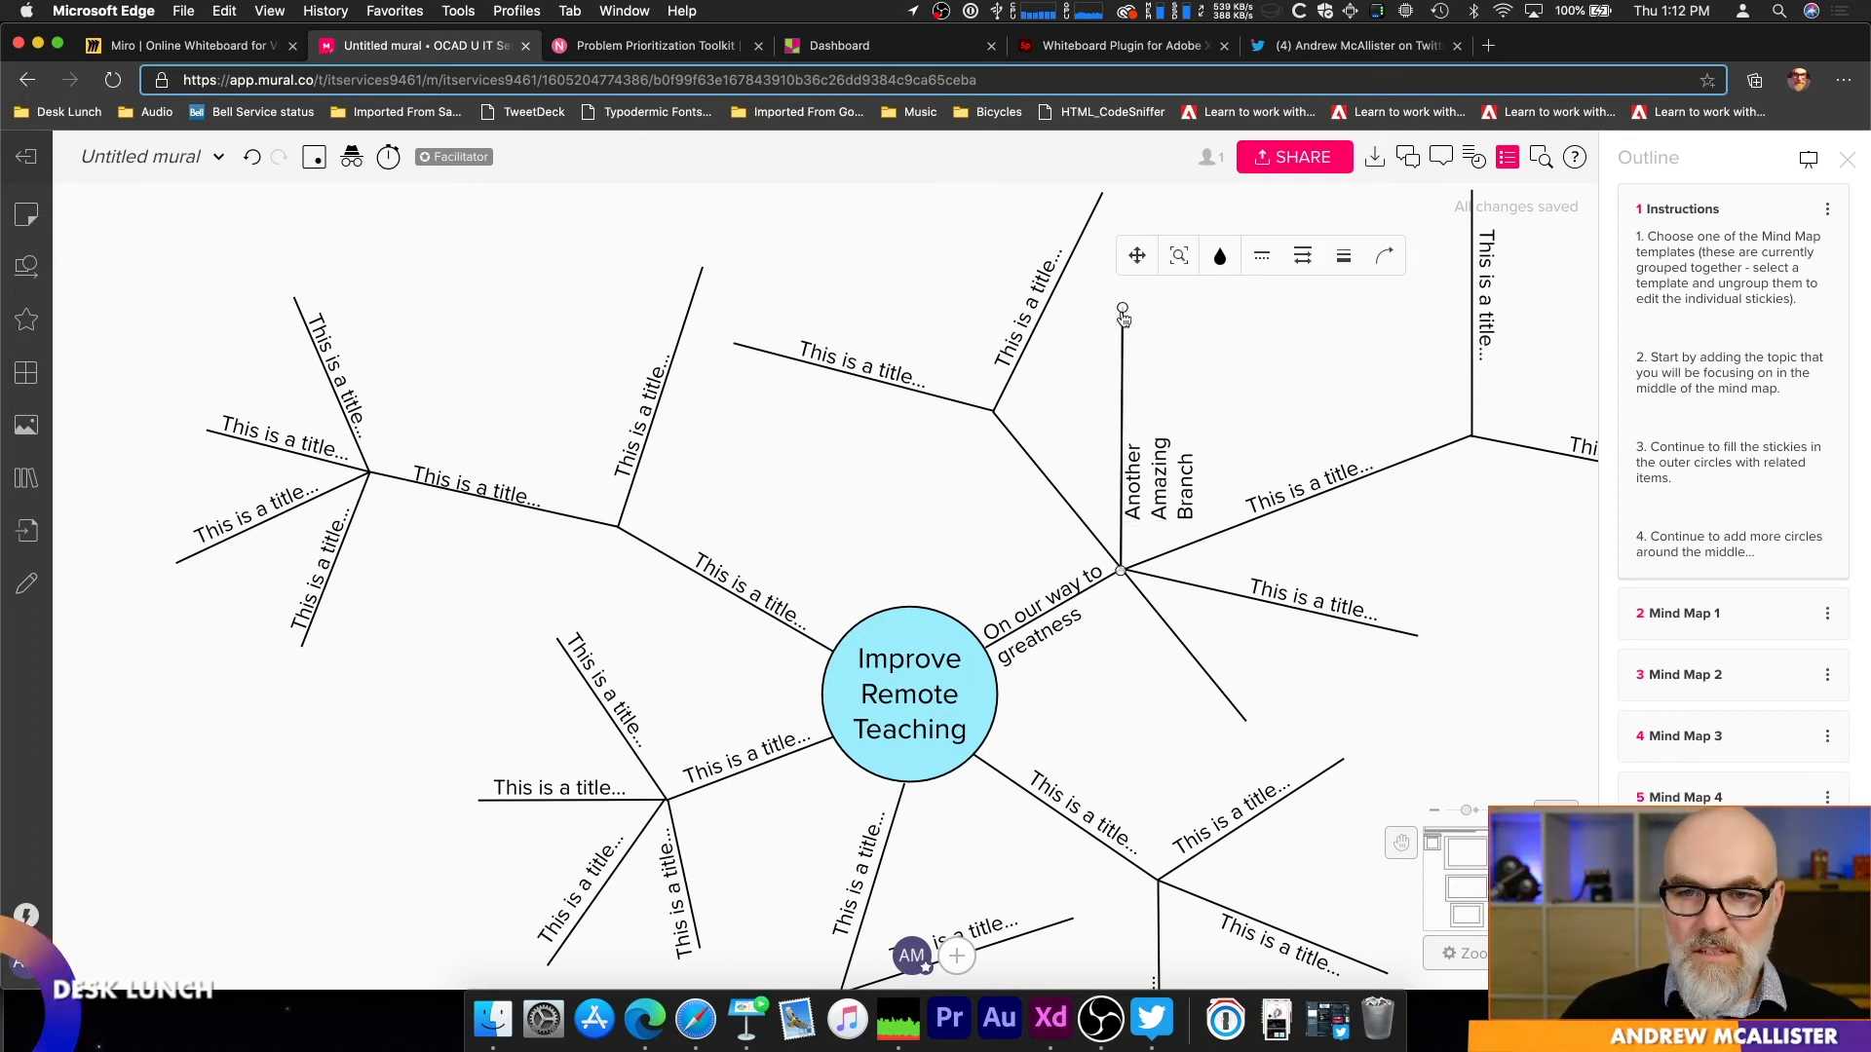
{"action": "left_click", "coordinate": [26, 320]}
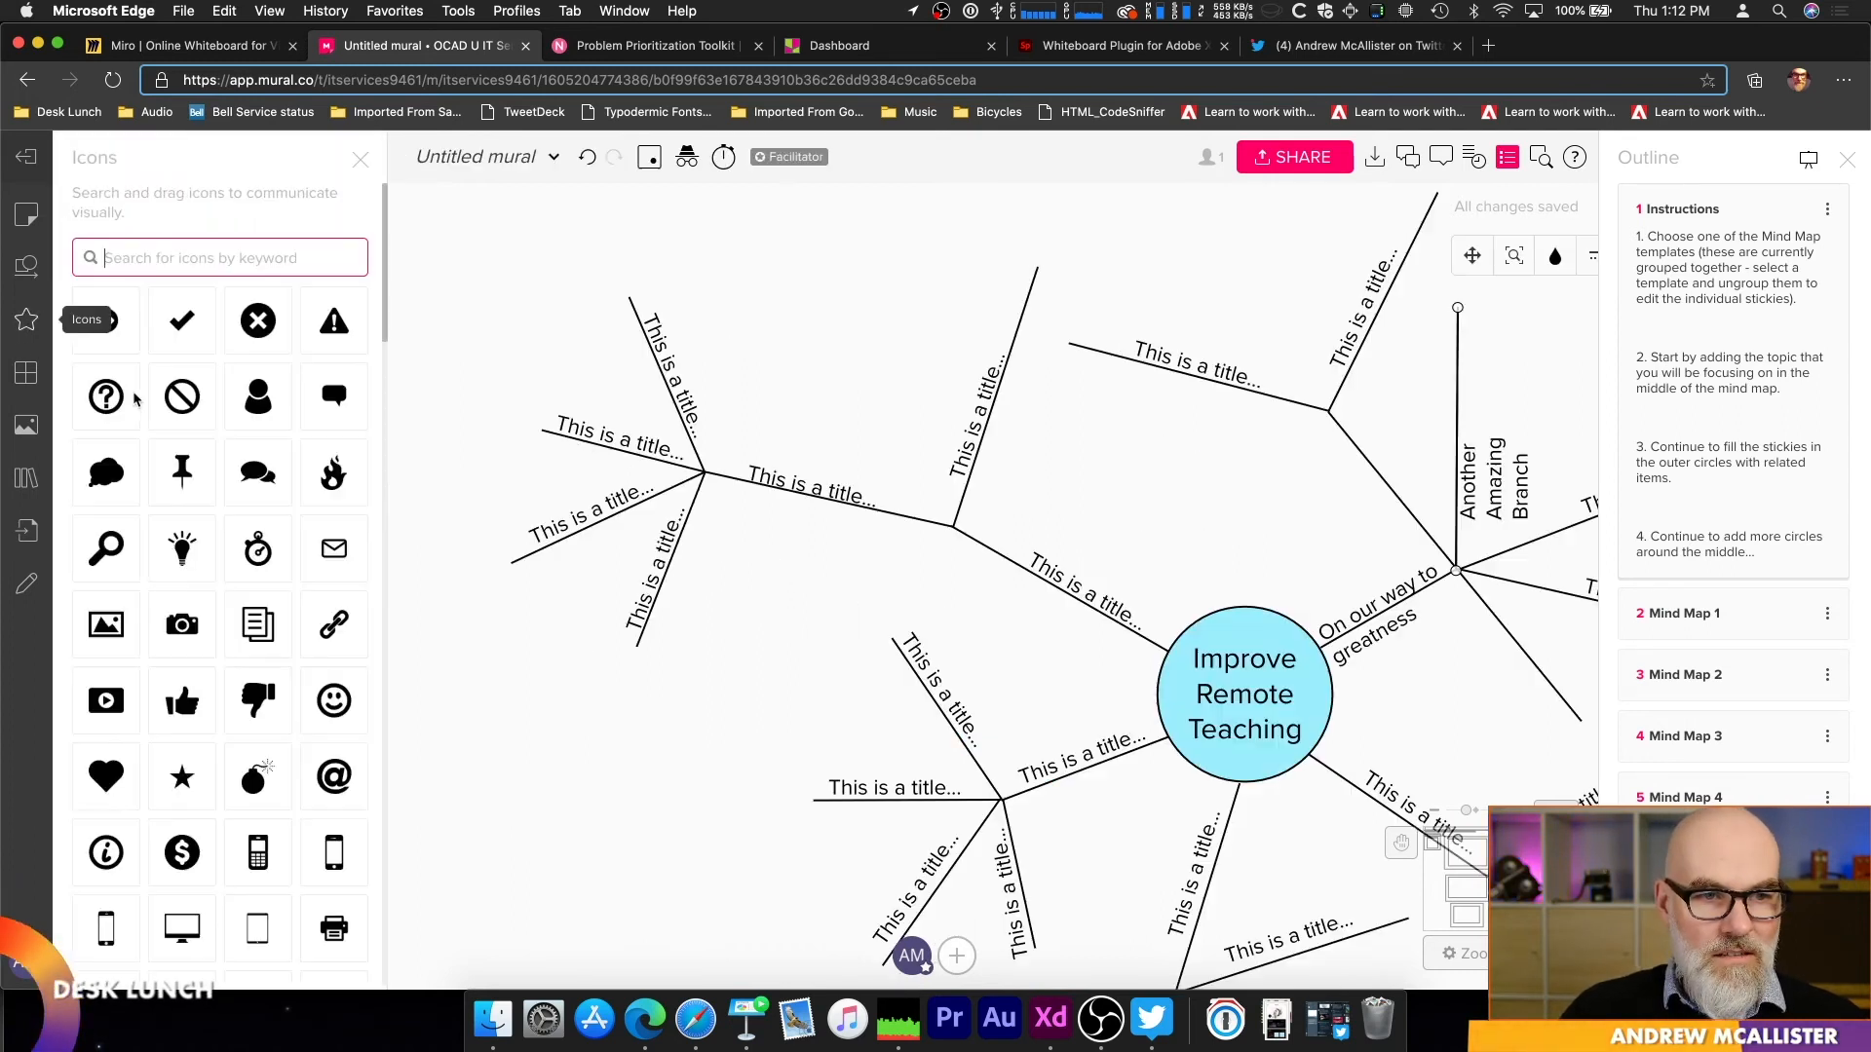
{"action": "left_click", "coordinate": [26, 266]}
{"action": "left_click_drag", "start_coordinate": [239, 434], "coordinate": [1477, 239]}
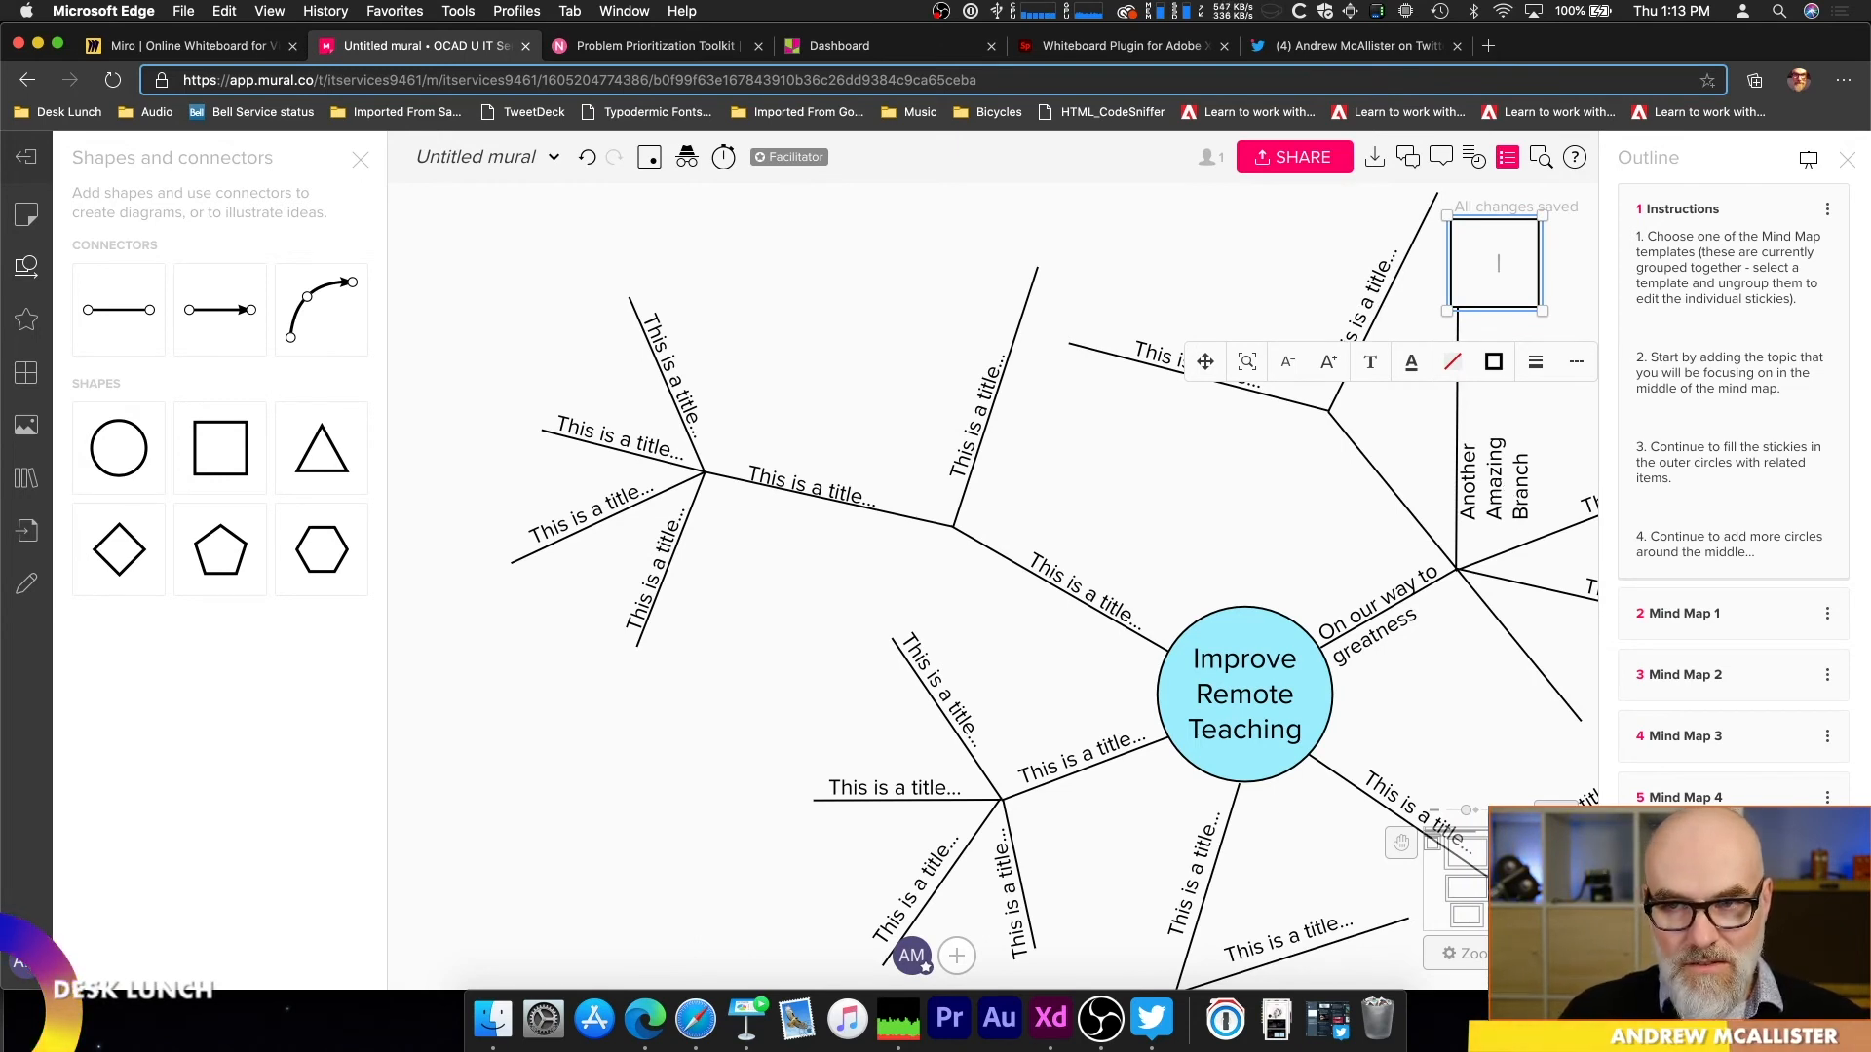
{"action": "type", "text": "Another IDe"}
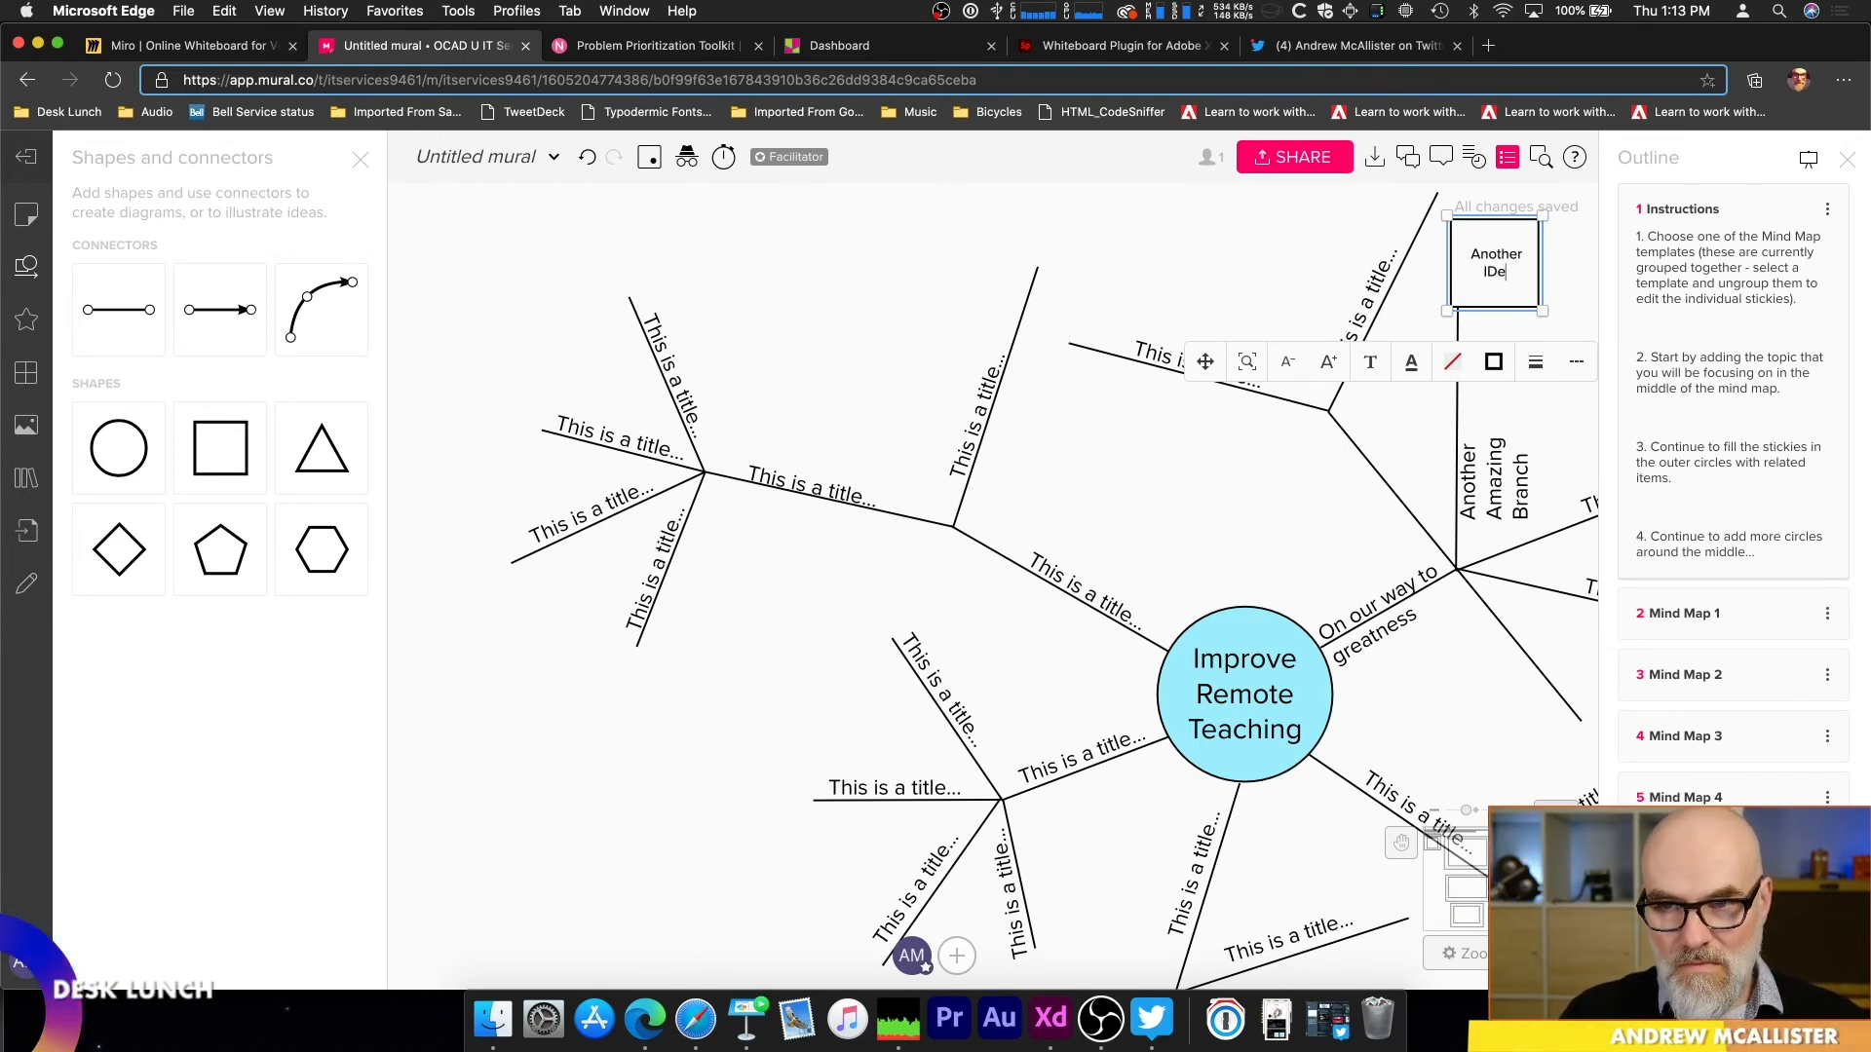
{"action": "type", "text": "a"}
{"action": "key", "text": "BackSpace"}
{"action": "key", "text": "BackSpace"}
{"action": "key", "text": "BackSpace"}
{"action": "type", "text": "dea"}
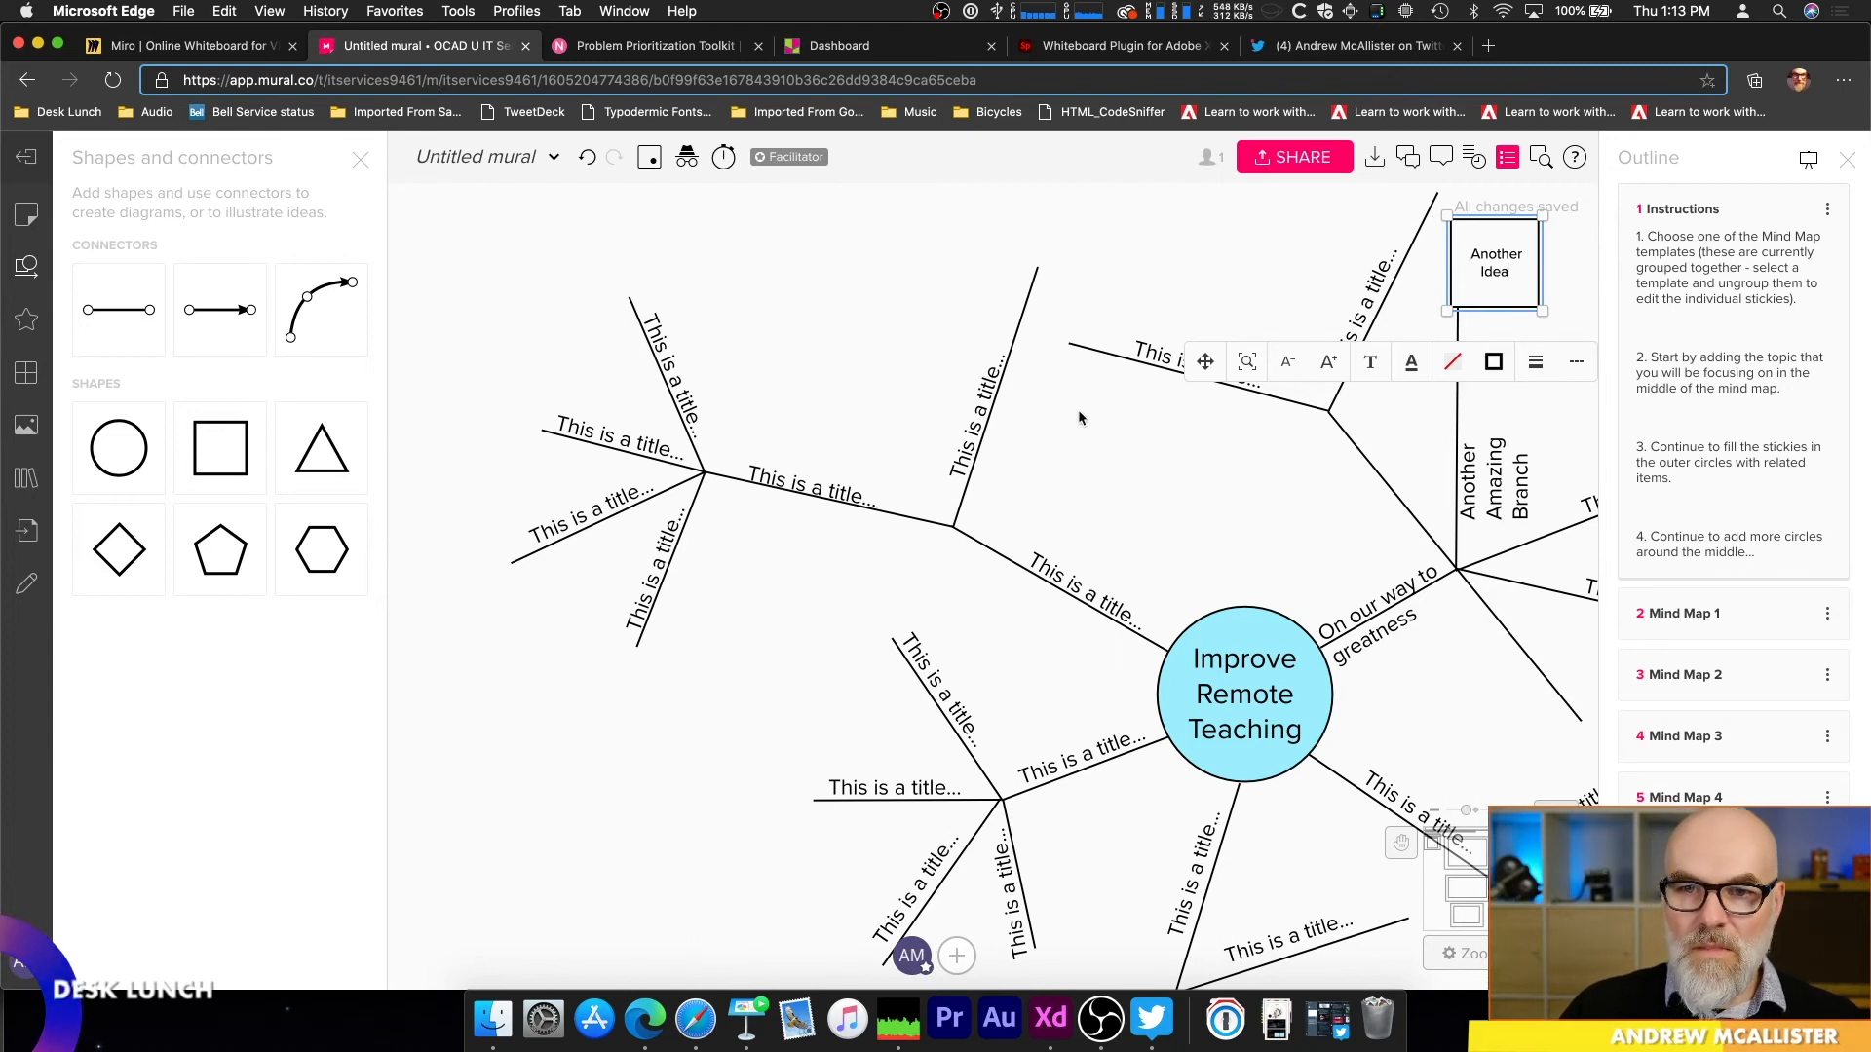
Step: Add a pentagon labelled "Genius" and move it onto the open end of the branch left of the "Another Idea" square
{"action": "left_click", "coordinate": [1072, 347]}
{"action": "left_click", "coordinate": [1071, 348]}
{"action": "left_click", "coordinate": [992, 386]}
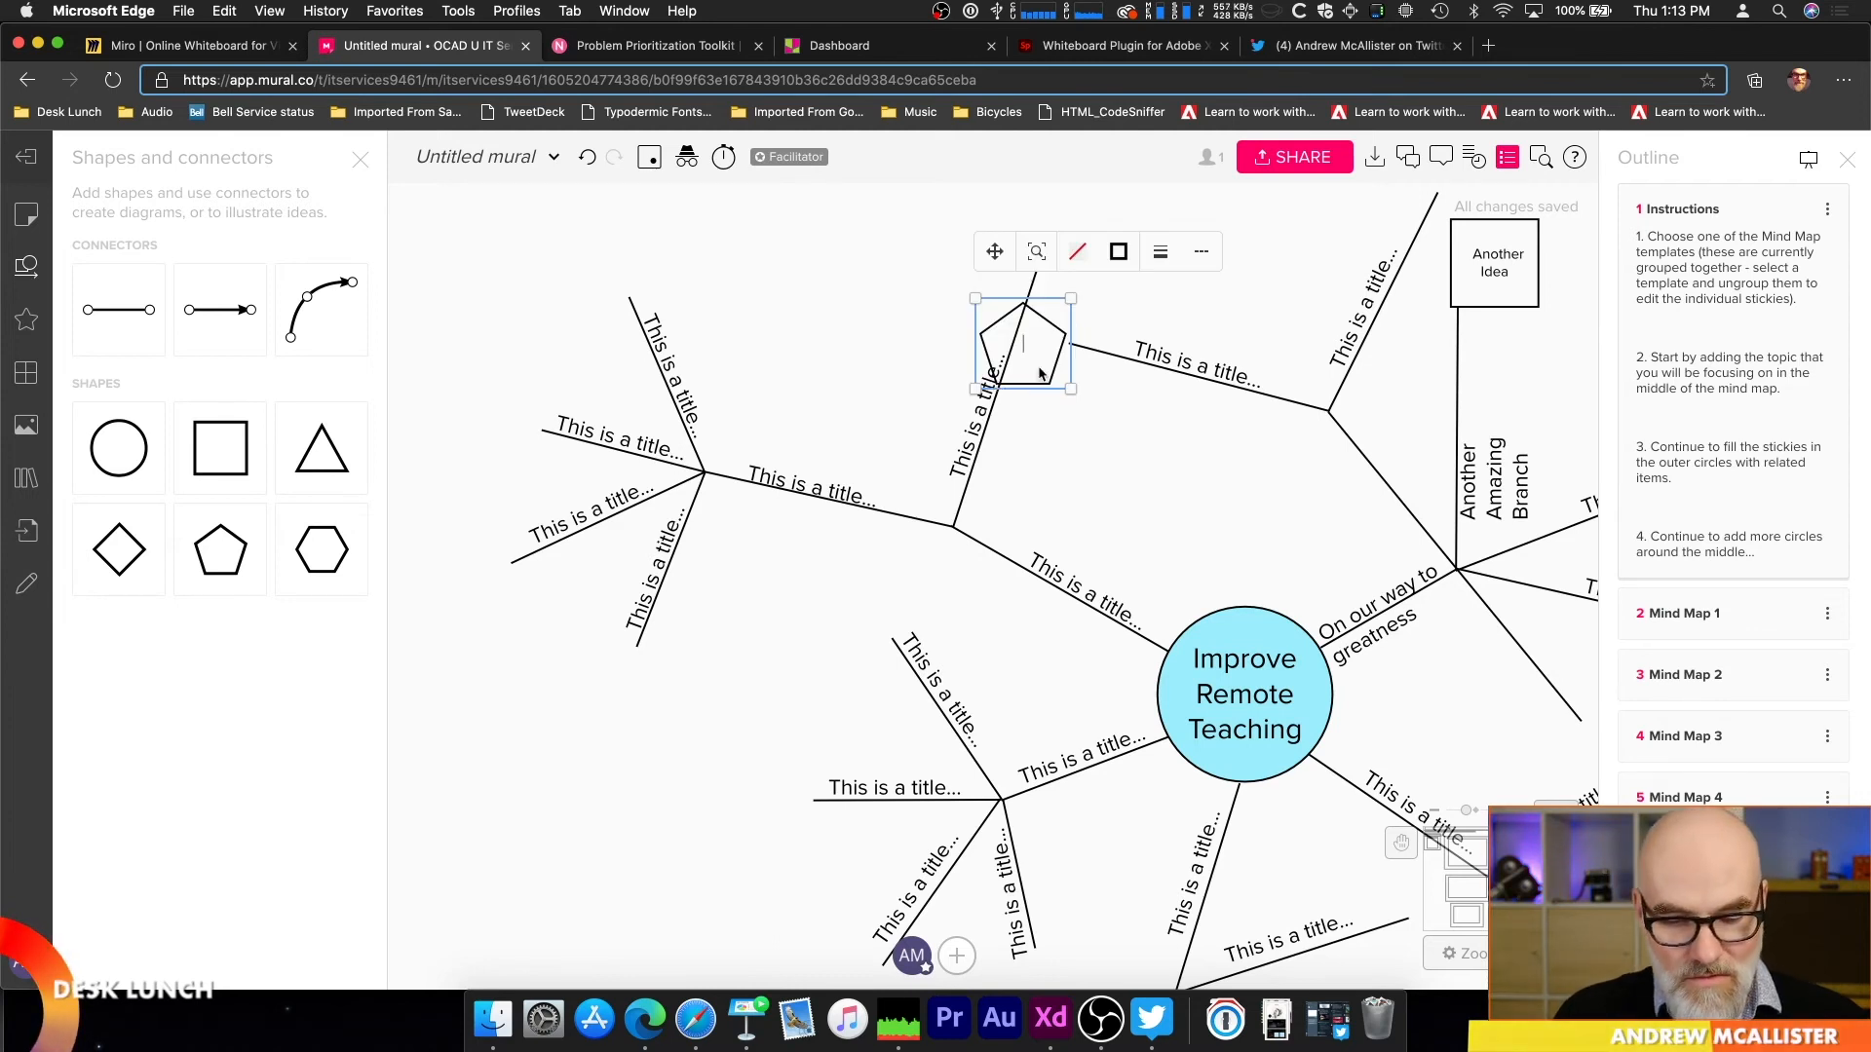
{"action": "type", "text": "Genius"}
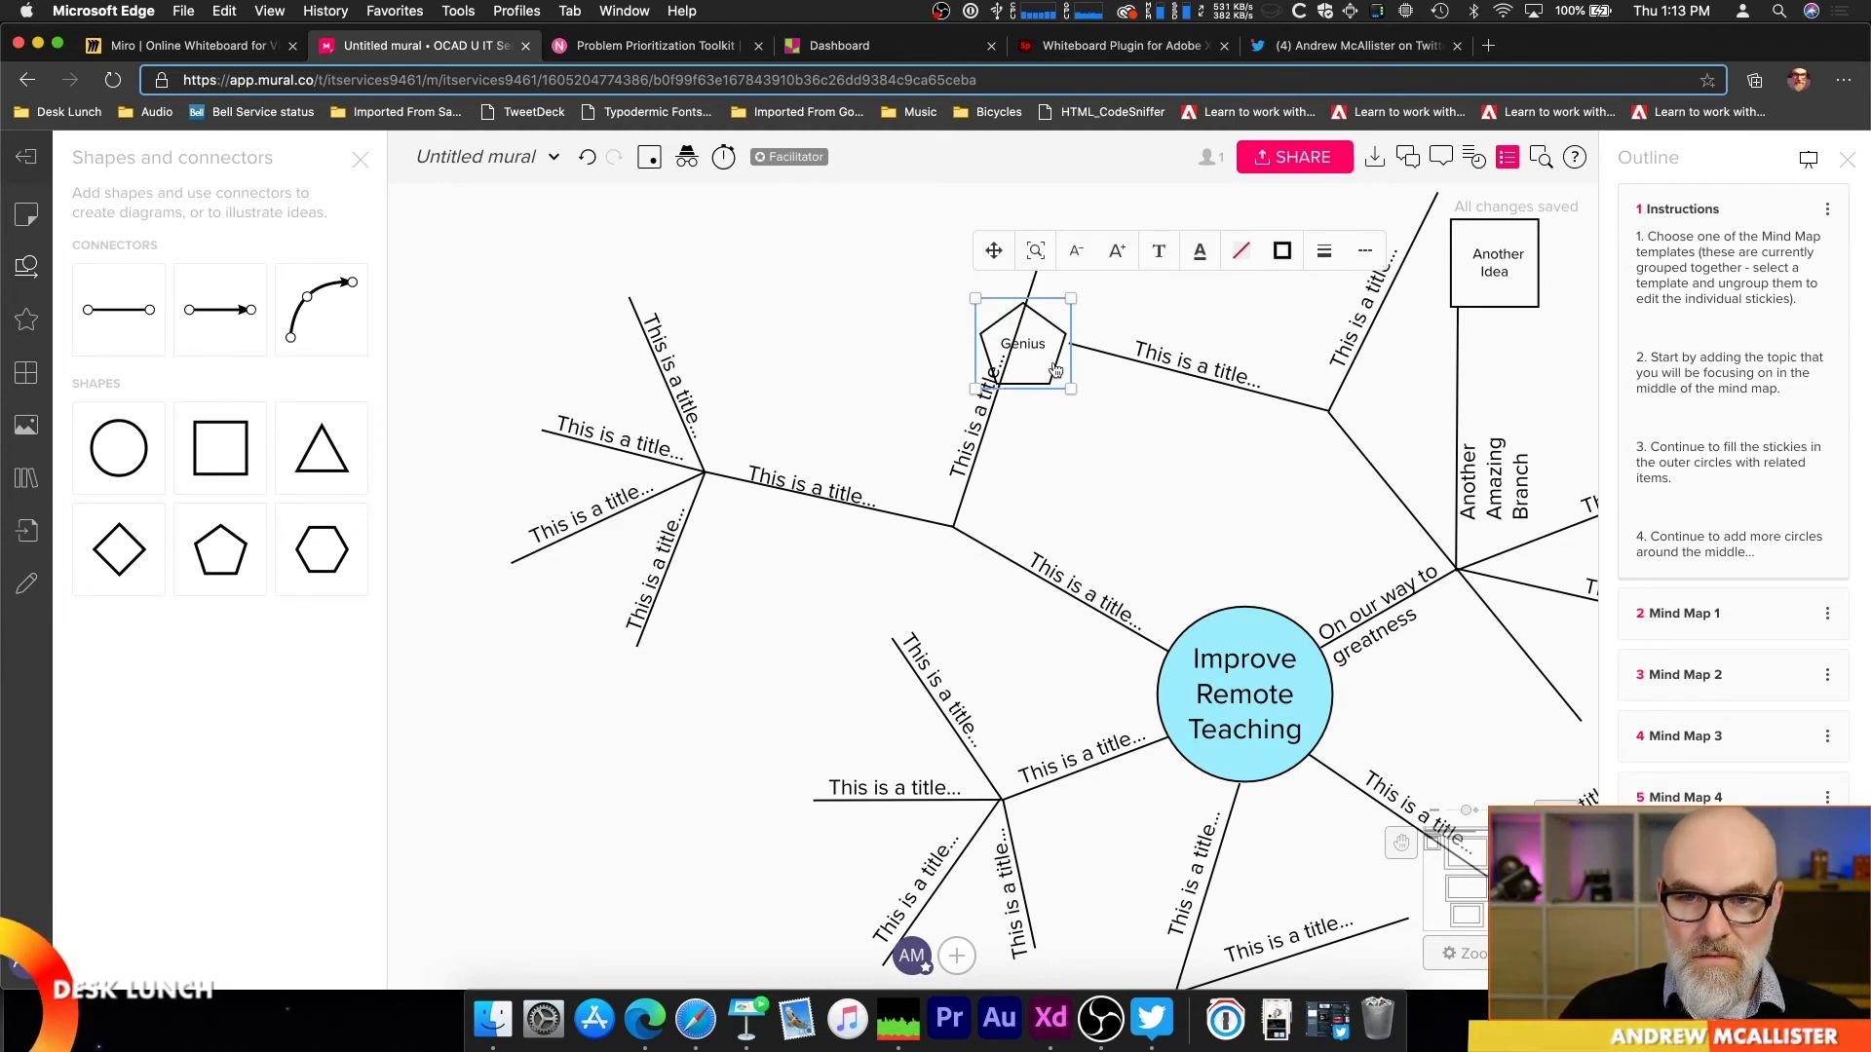
{"action": "left_click_drag", "start_coordinate": [1057, 366], "coordinate": [1101, 406]}
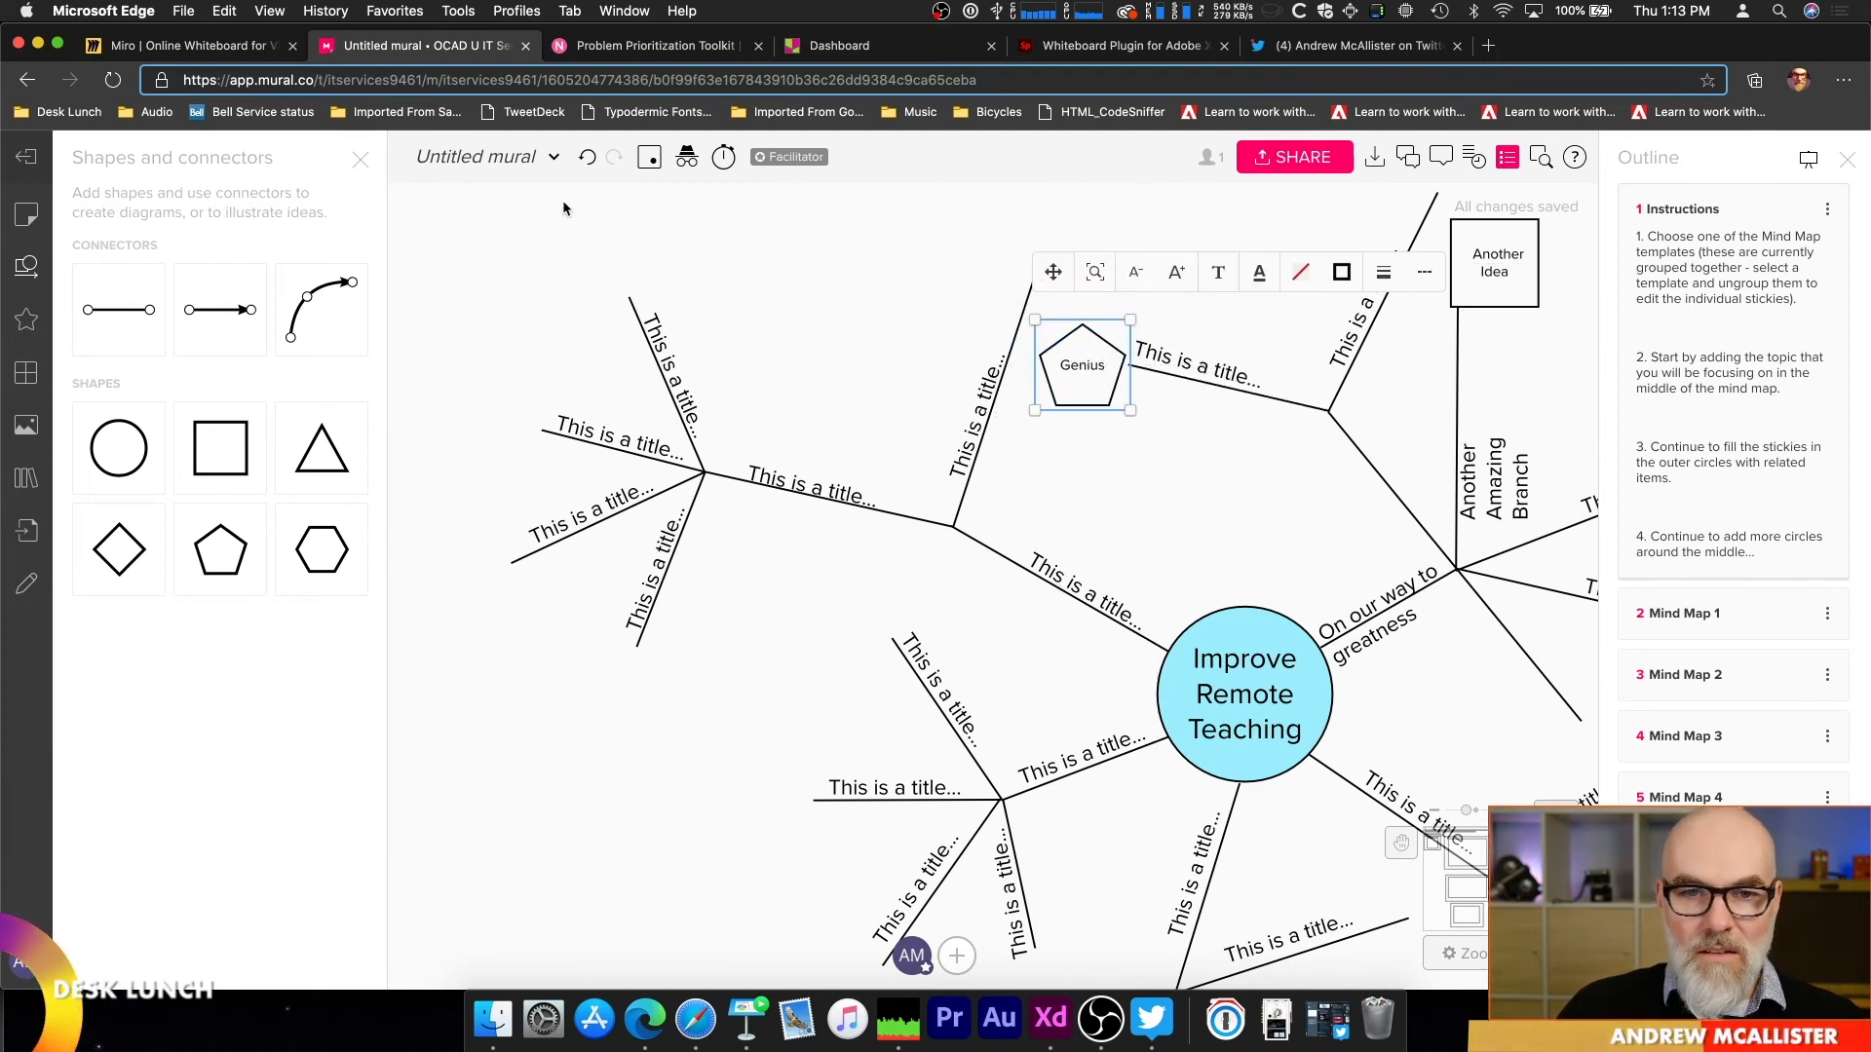
Step: Add a round yellow sticky note reading "Sticky" at the upper end of the far-left branch
{"action": "left_click", "coordinate": [631, 301]}
{"action": "left_click", "coordinate": [631, 300]}
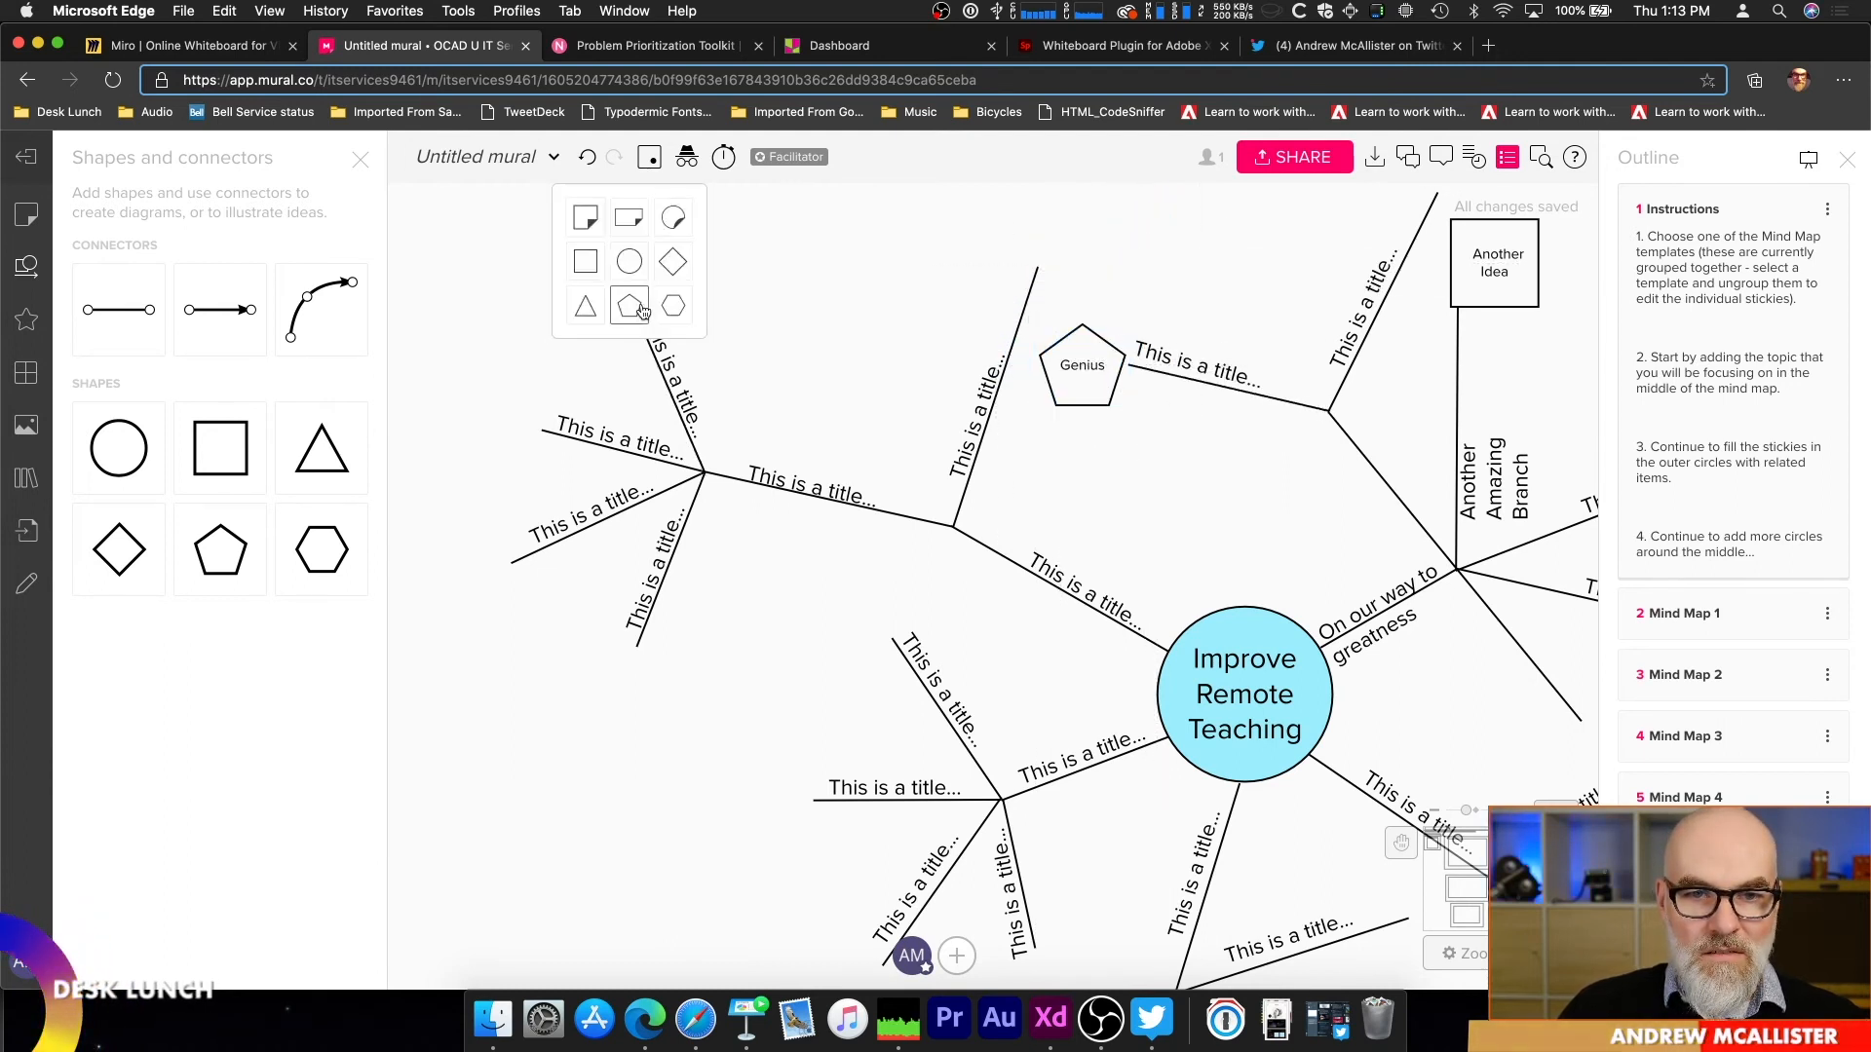
{"action": "left_click", "coordinate": [673, 219]}
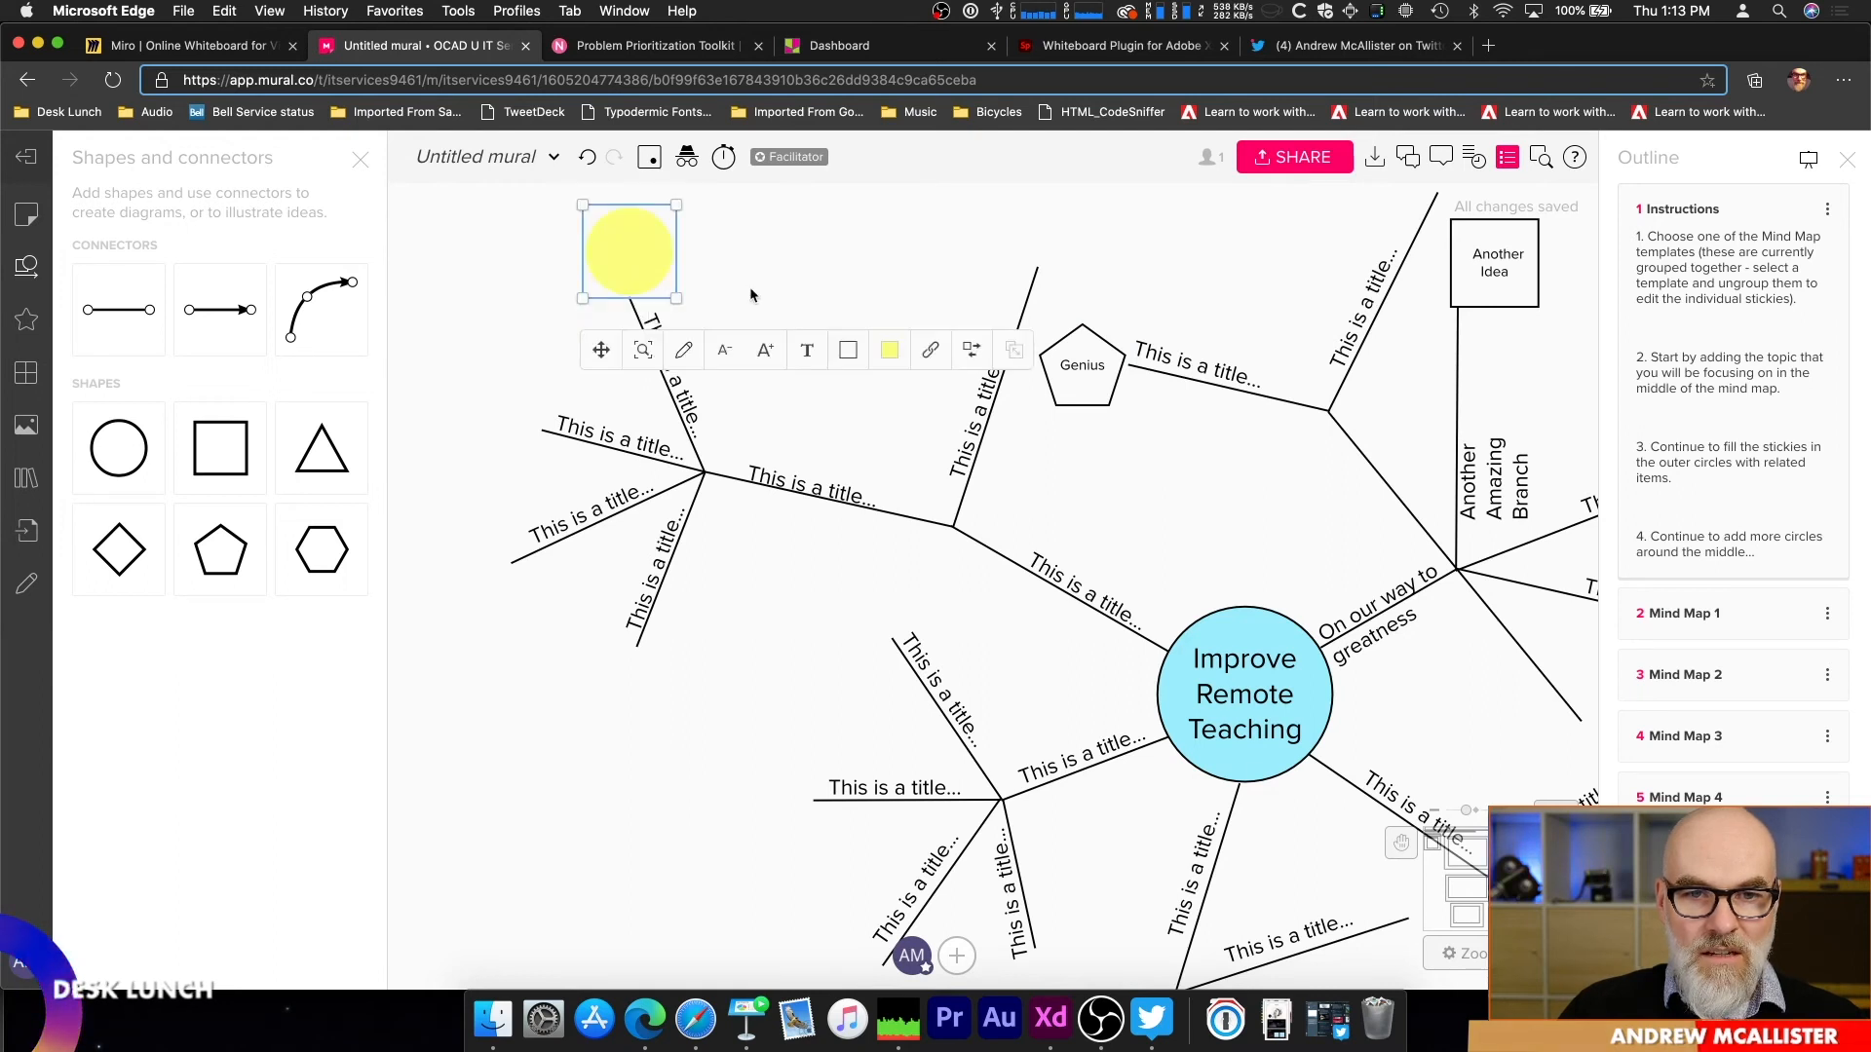
{"action": "type", "text": "Sitt"}
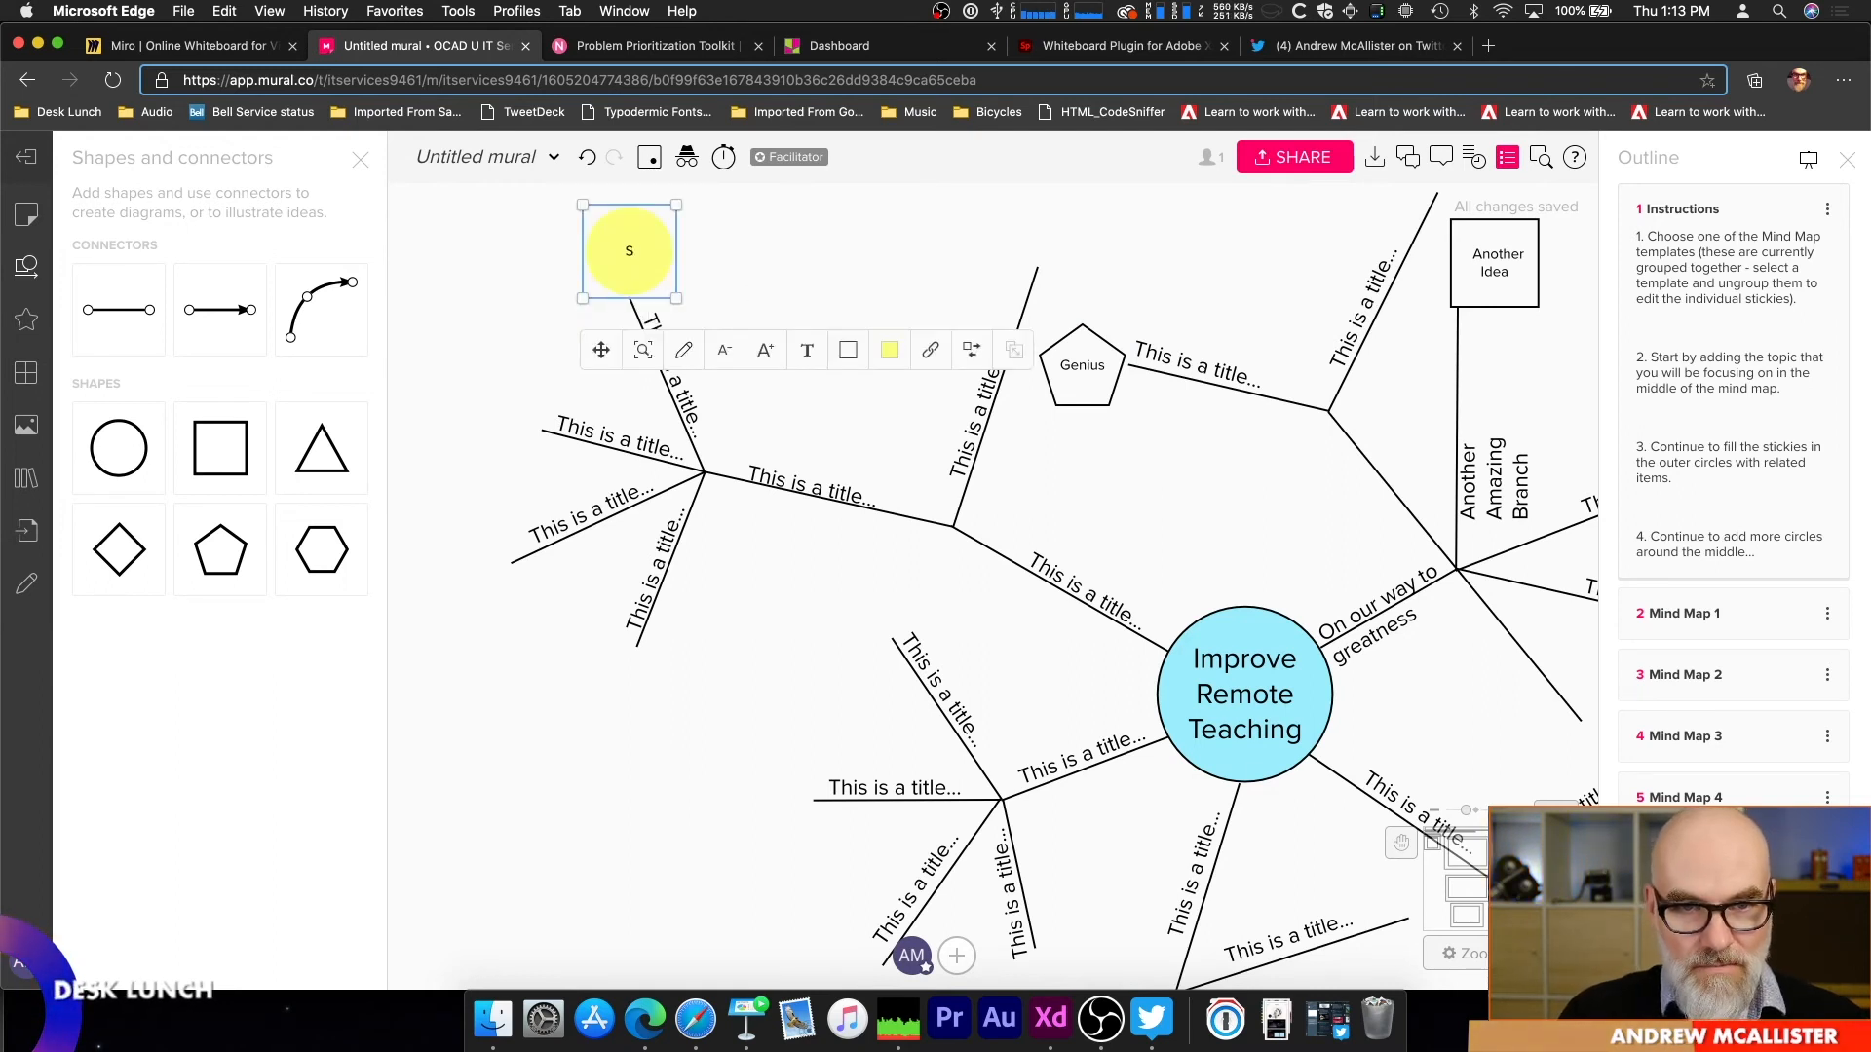
{"action": "key", "text": "BackSpace"}
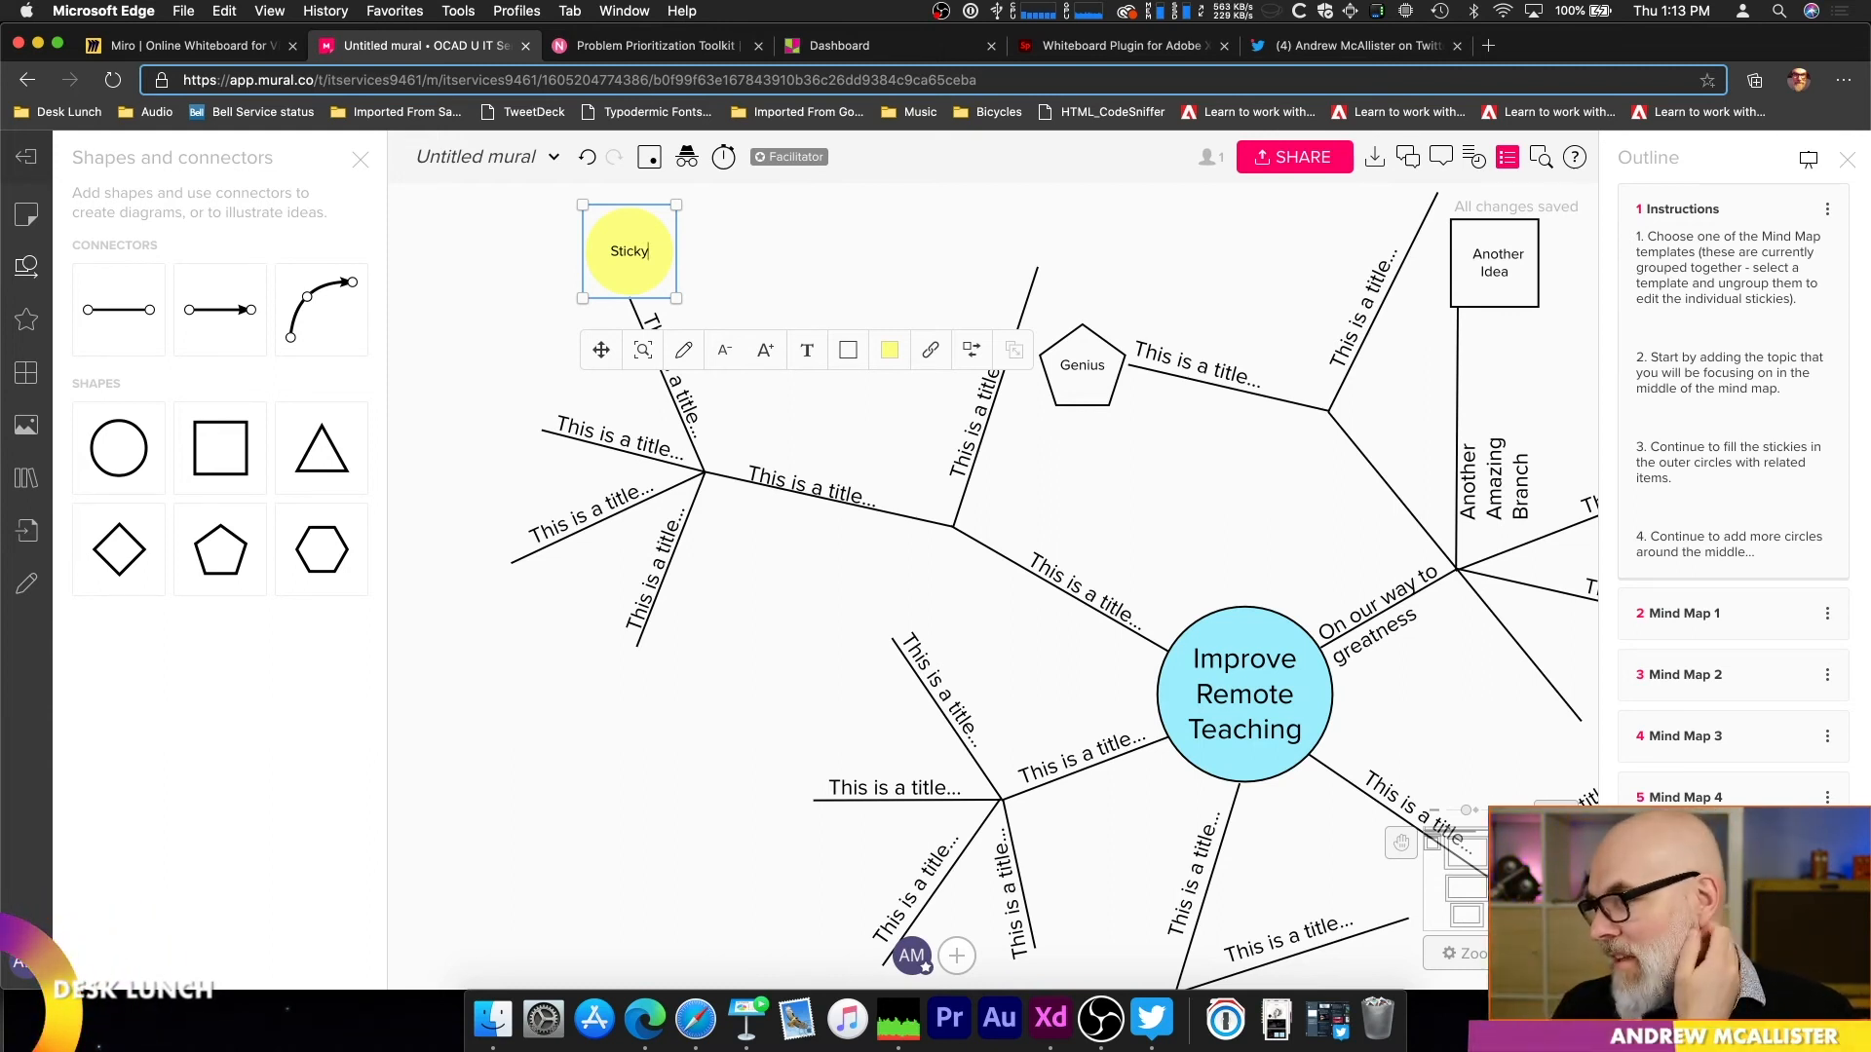
{"action": "left_click", "coordinate": [759, 301]}
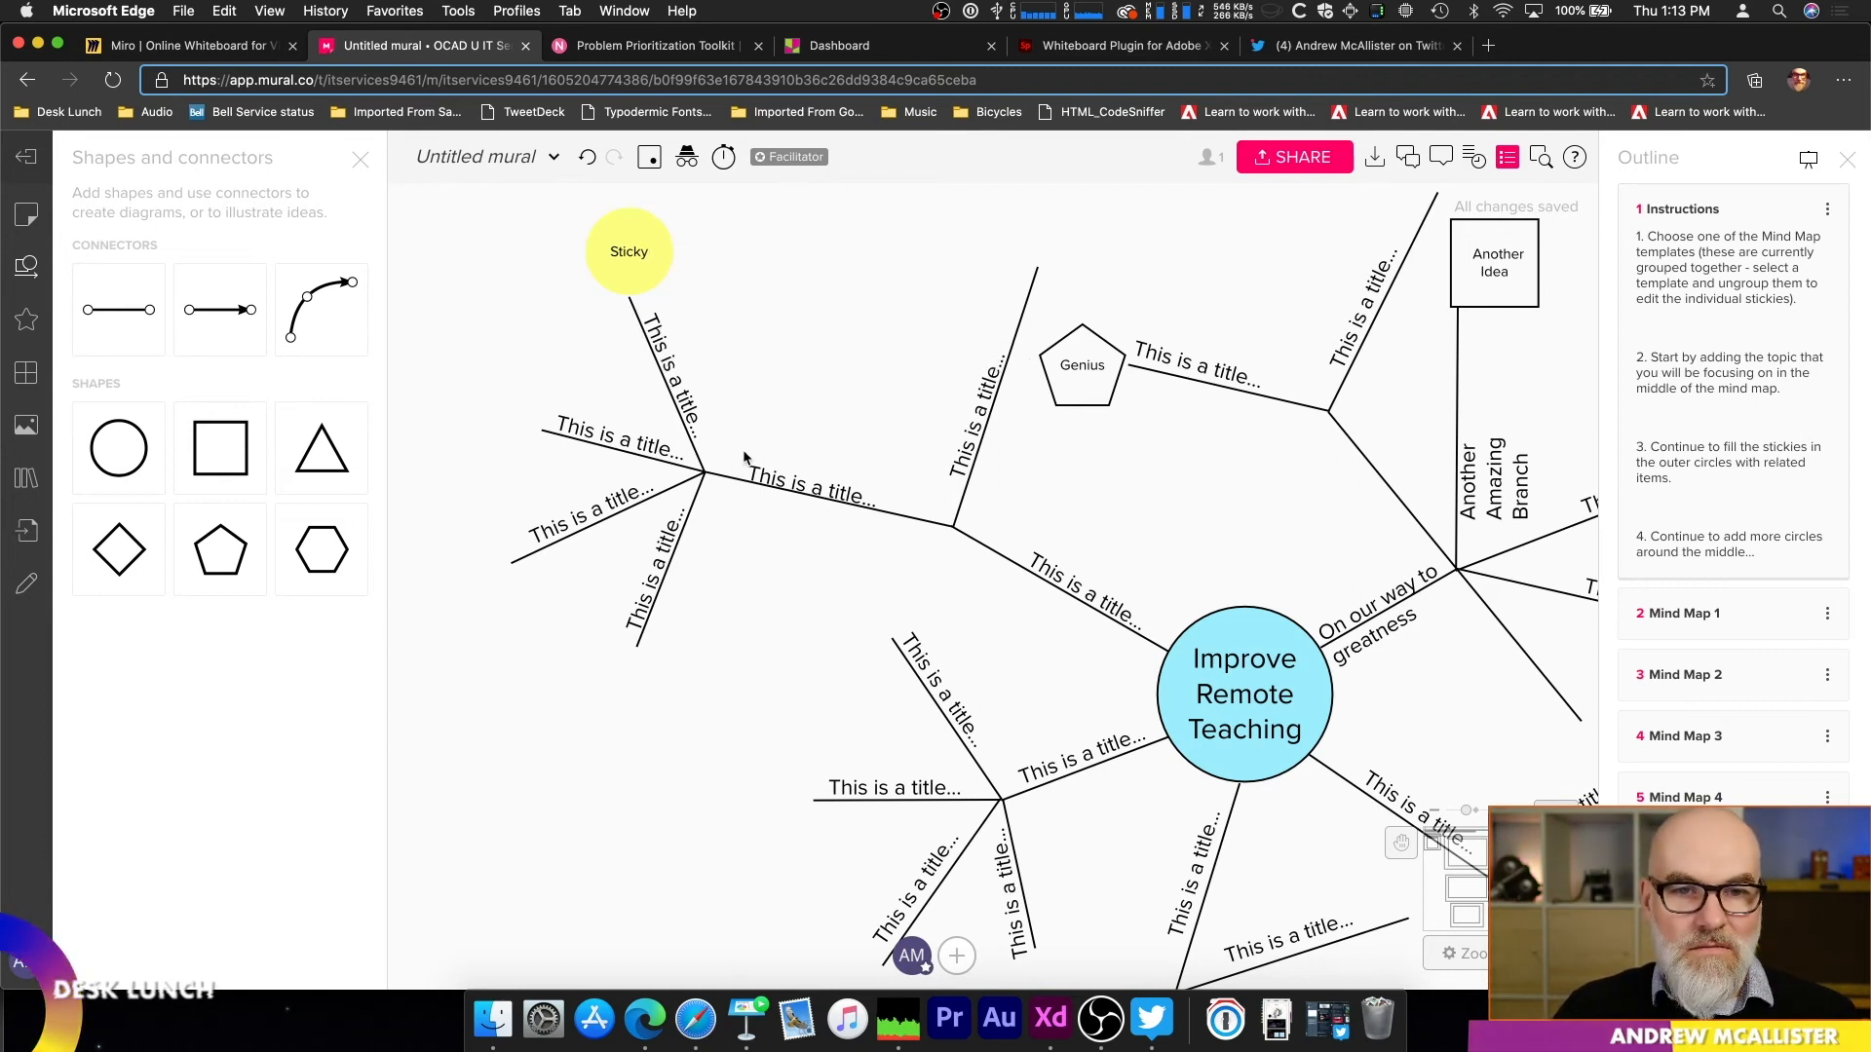
Step: Leave the mural for its room, switch to the Padlet dashboard and open the Desk Lunch padlet
{"action": "left_click", "coordinate": [20, 159]}
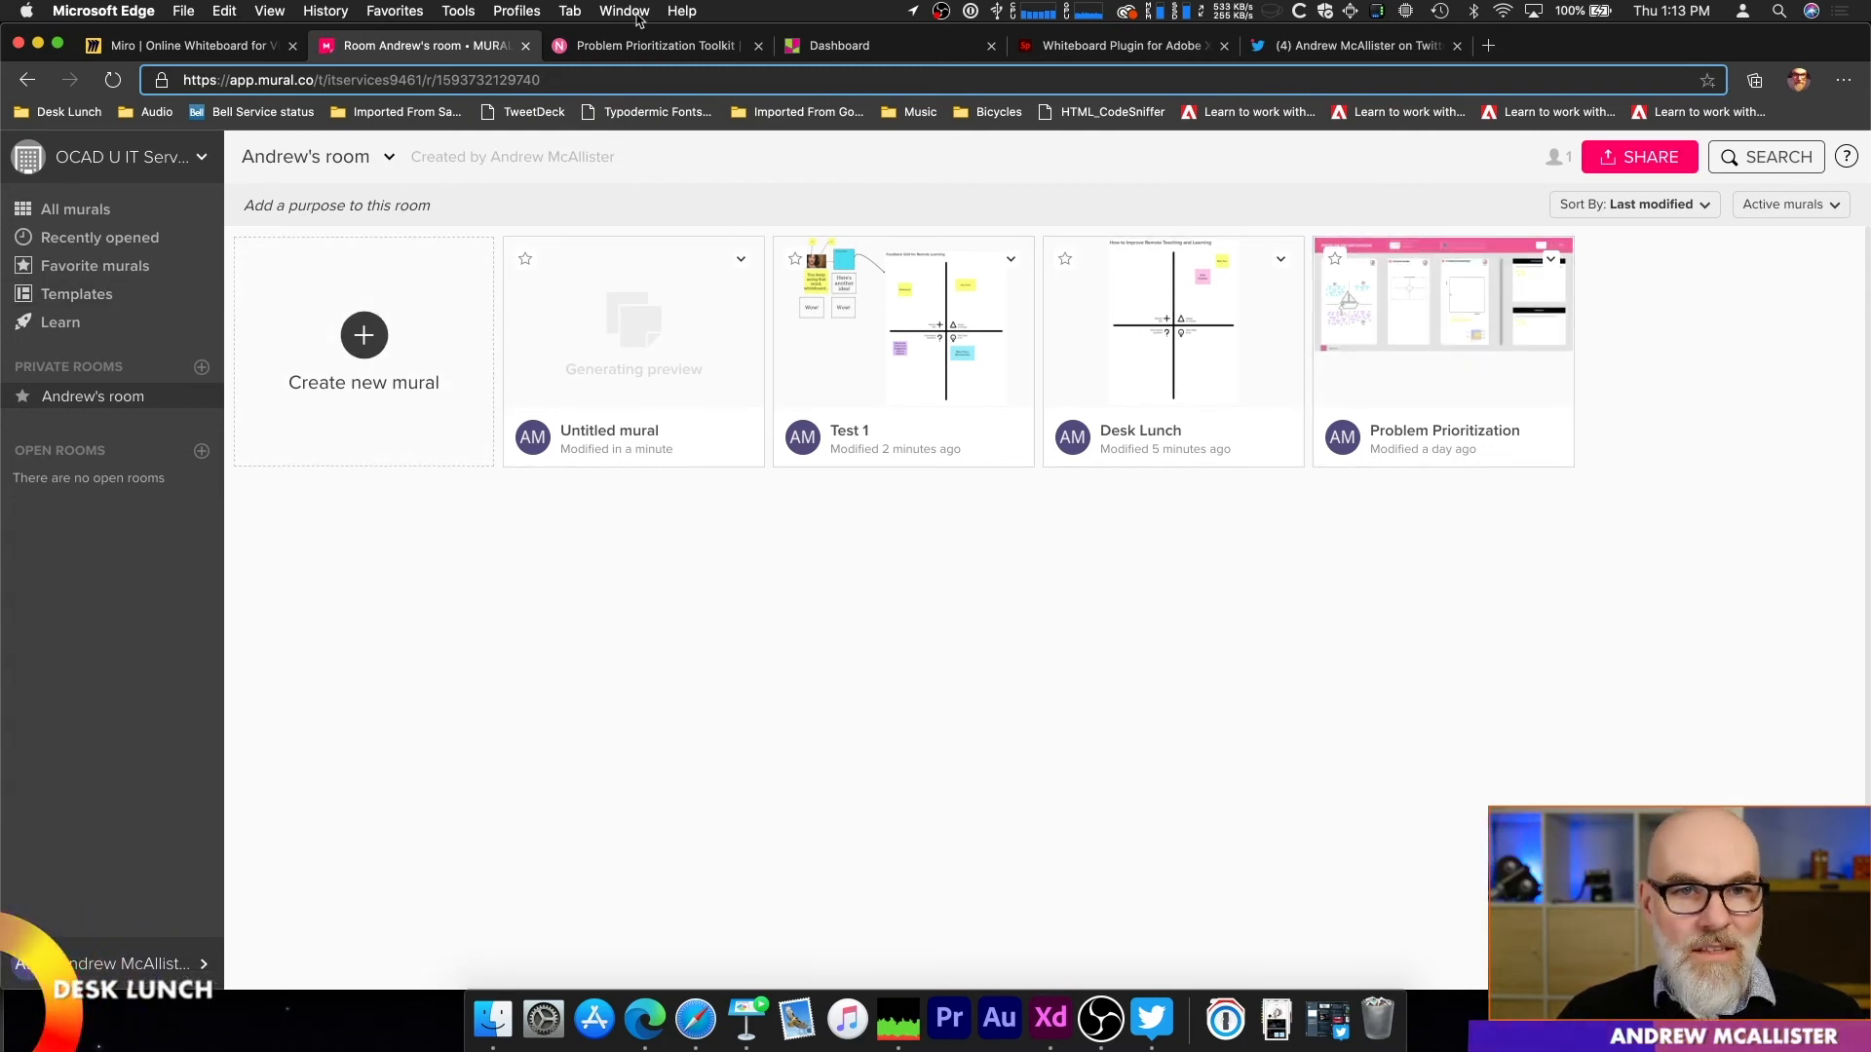
{"action": "left_click", "coordinate": [659, 49]}
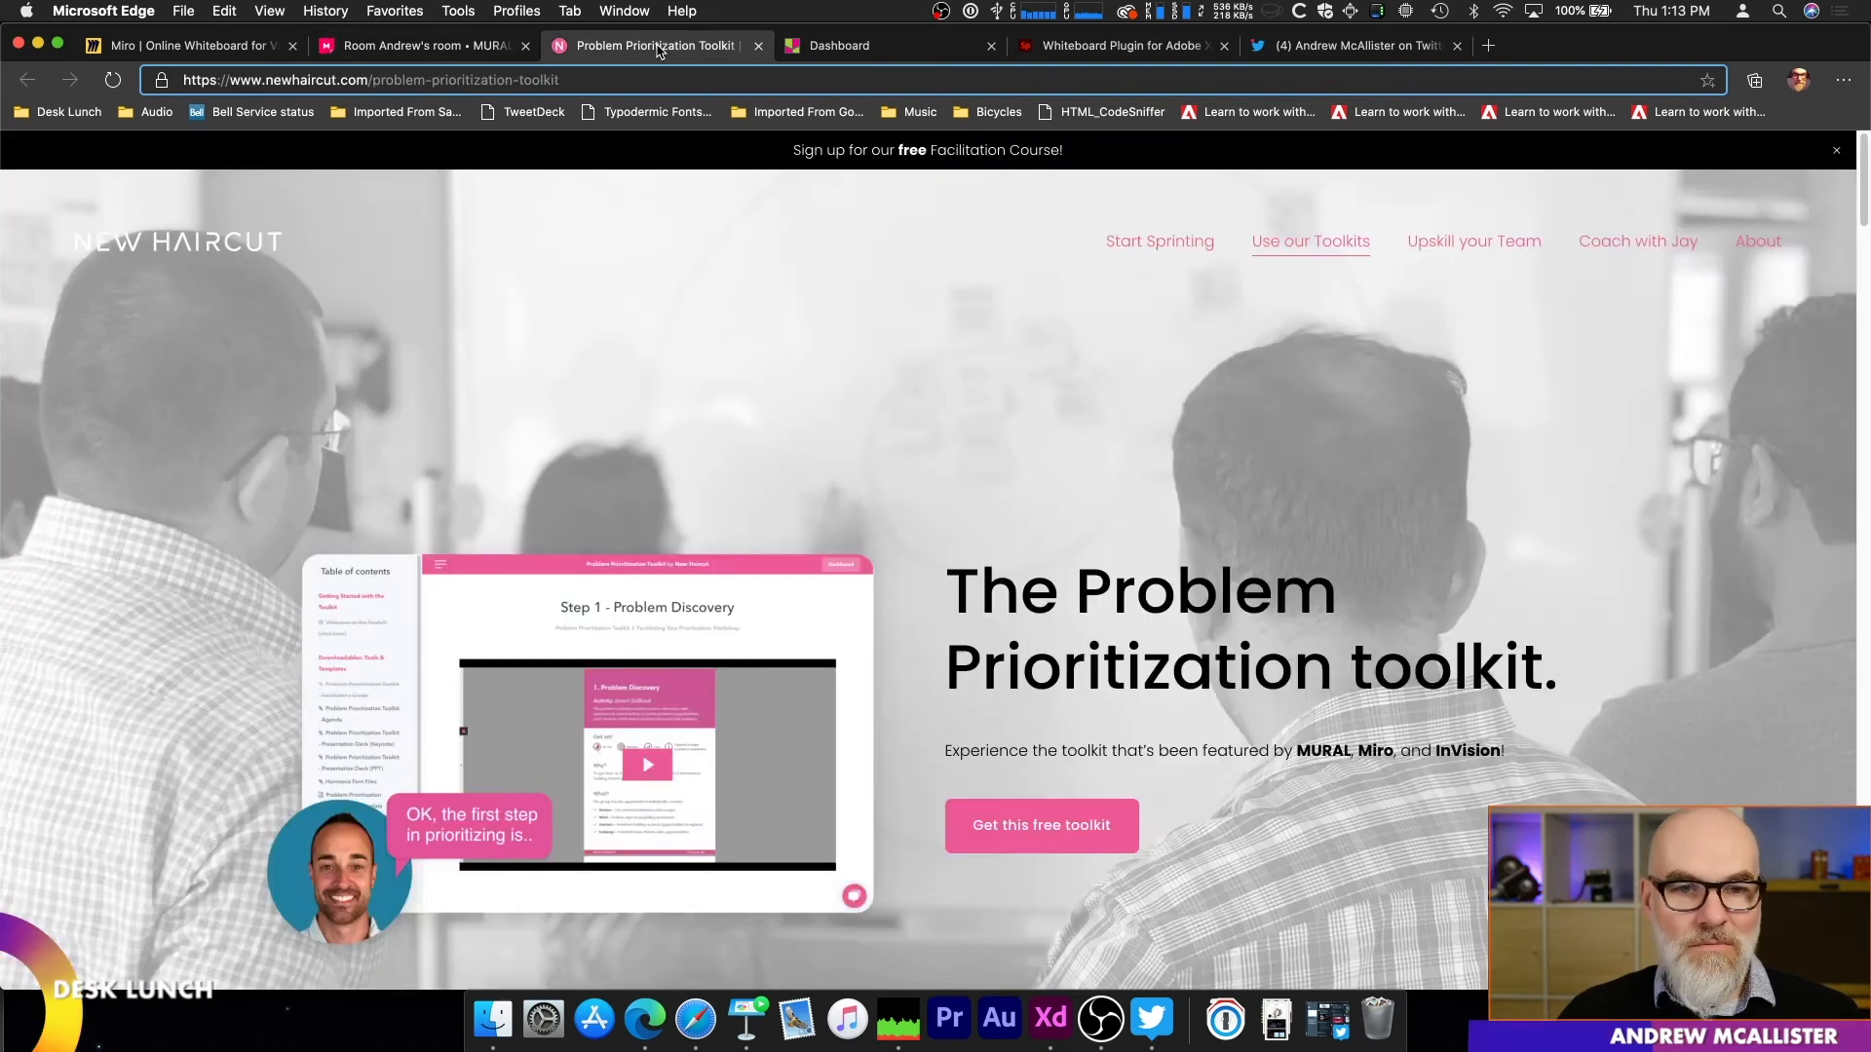
{"action": "left_click", "coordinate": [824, 49]}
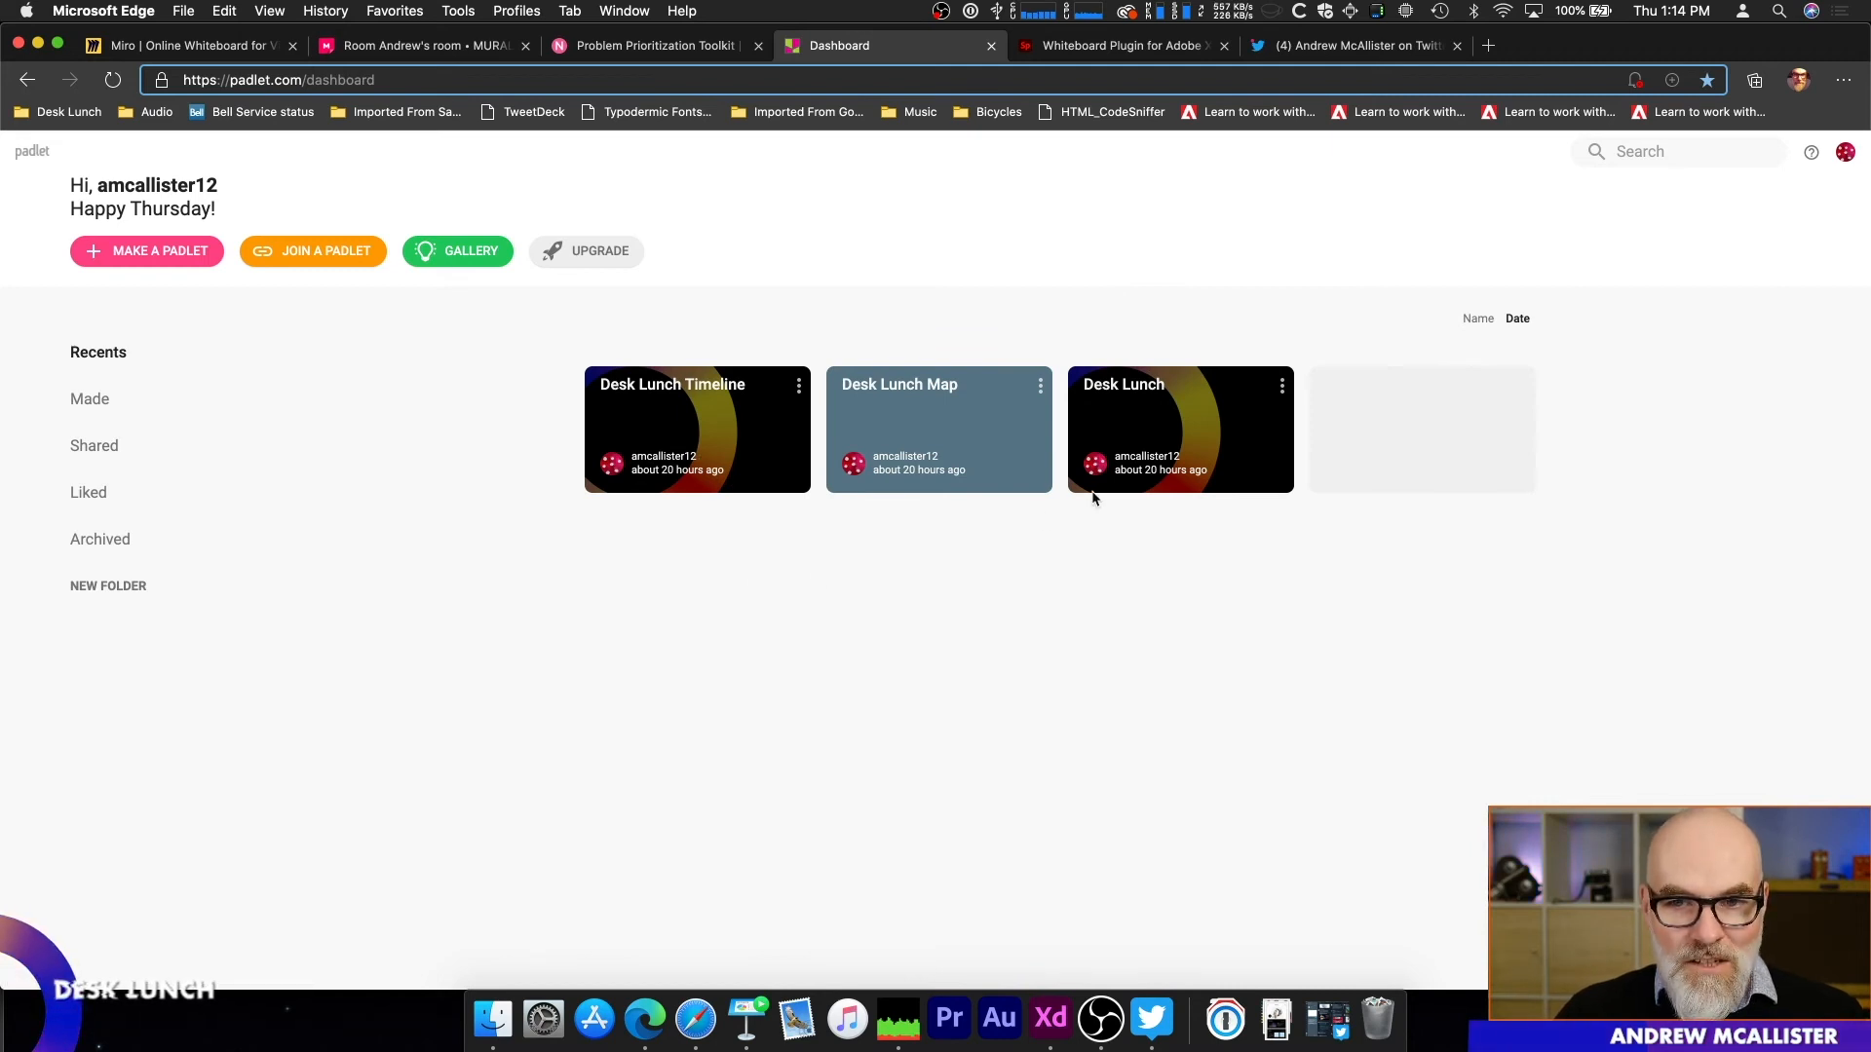
{"action": "left_click", "coordinate": [1126, 442]}
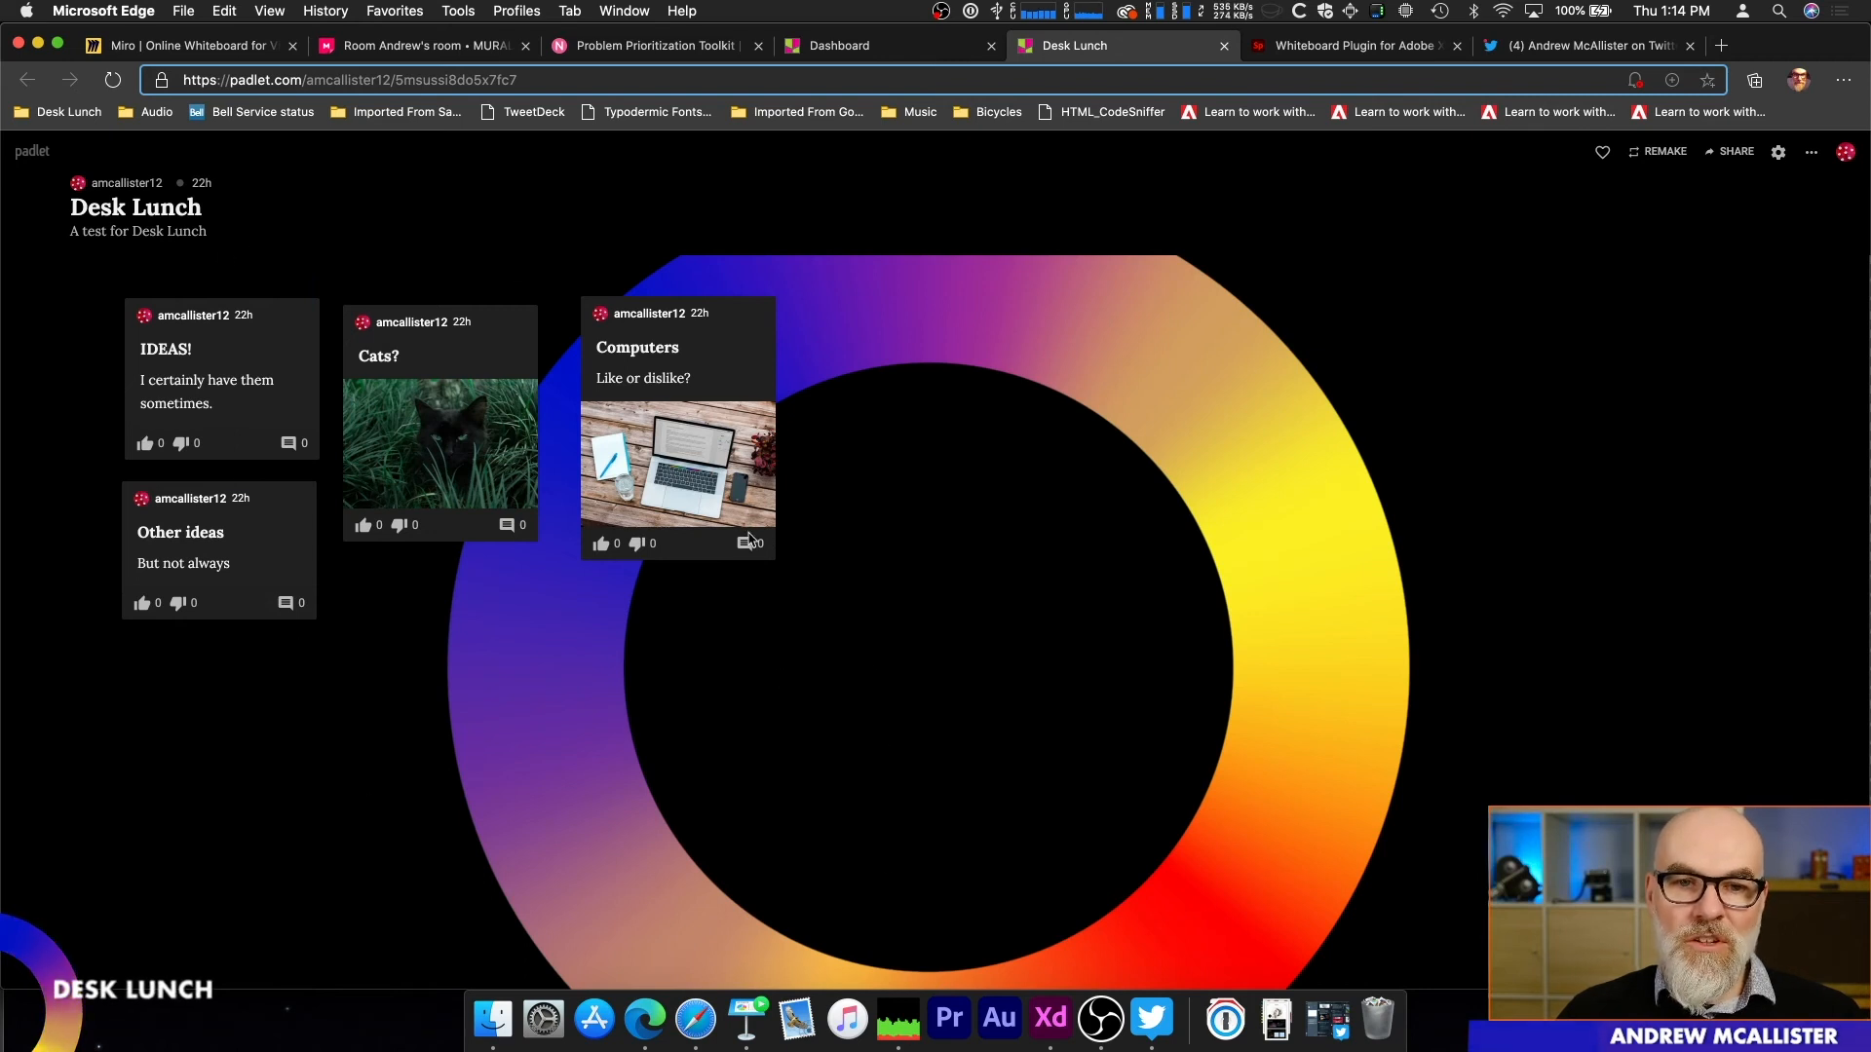
Step: Move the Computers post slightly closer to the Cats? post and give both posts a like
{"action": "mouse_move", "coordinate": [733, 346]}
{"action": "left_mouse_down"}
{"action": "mouse_move", "coordinate": [695, 355]}
{"action": "mouse_move", "coordinate": [712, 357]}
{"action": "left_mouse_up"}
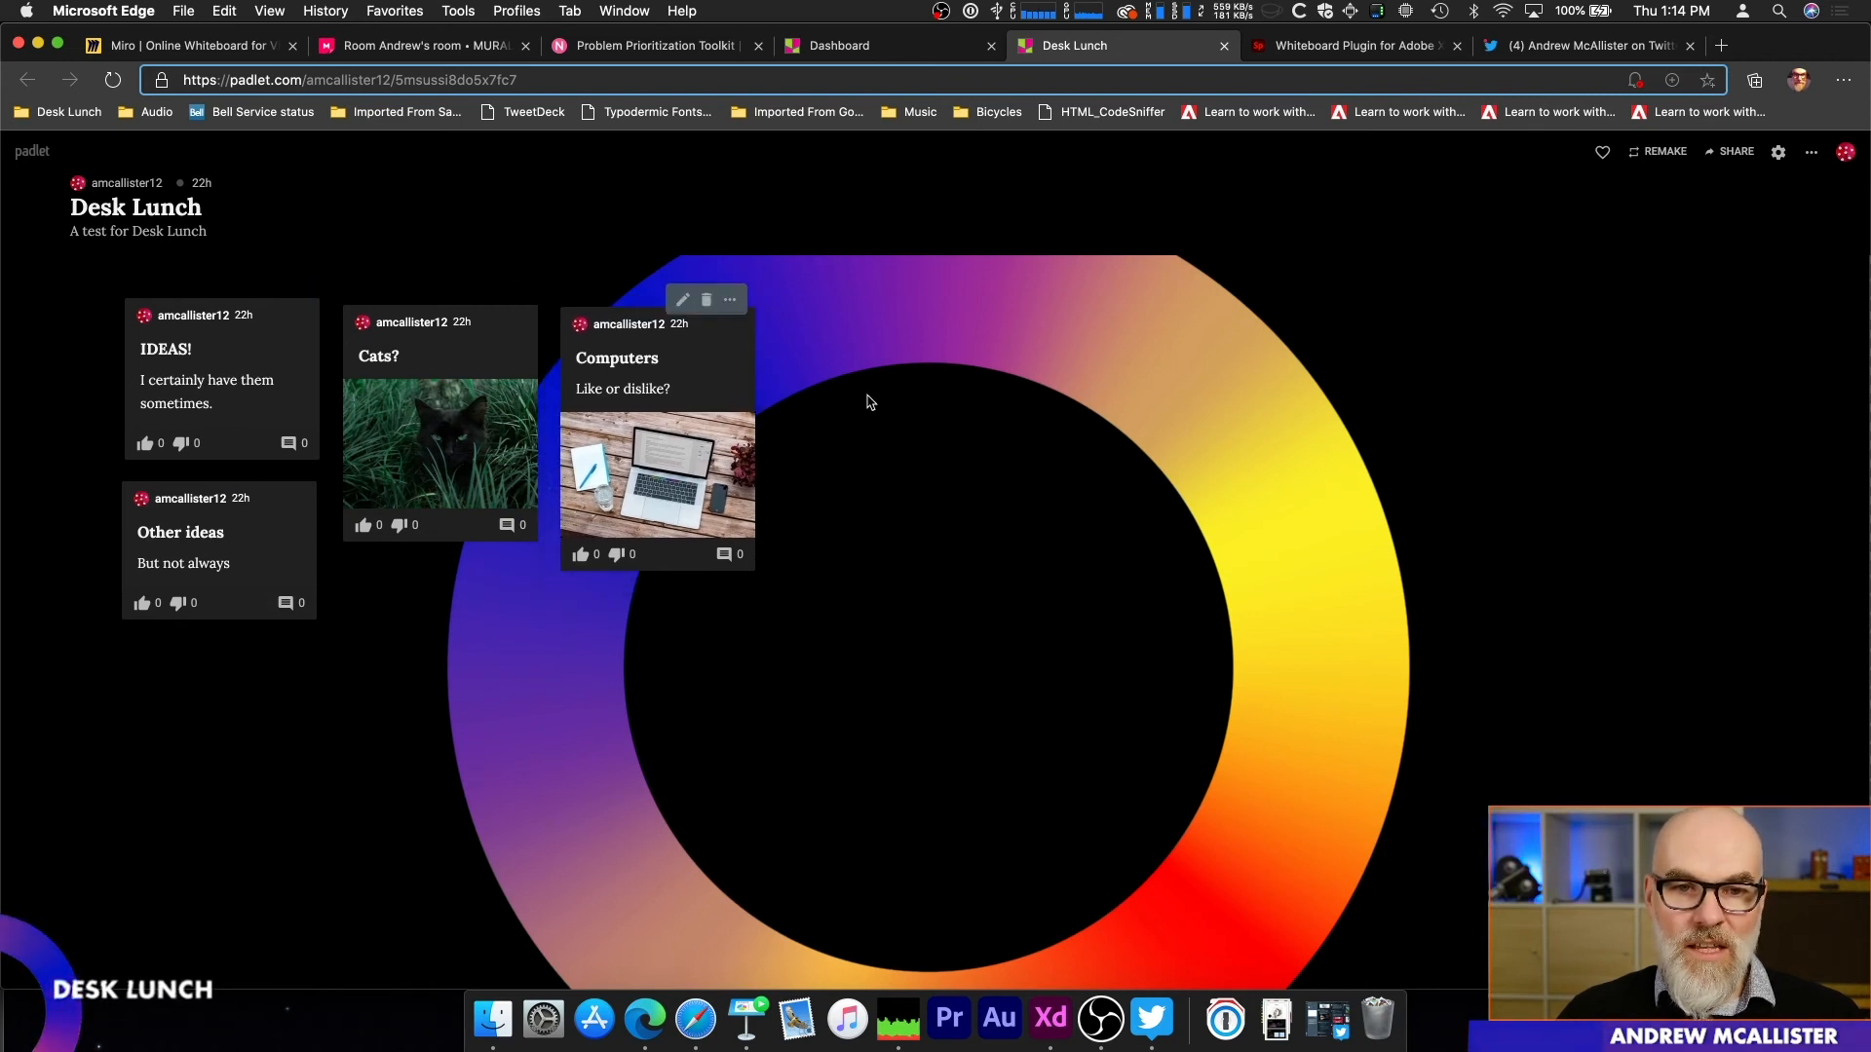
{"action": "left_click", "coordinate": [362, 526]}
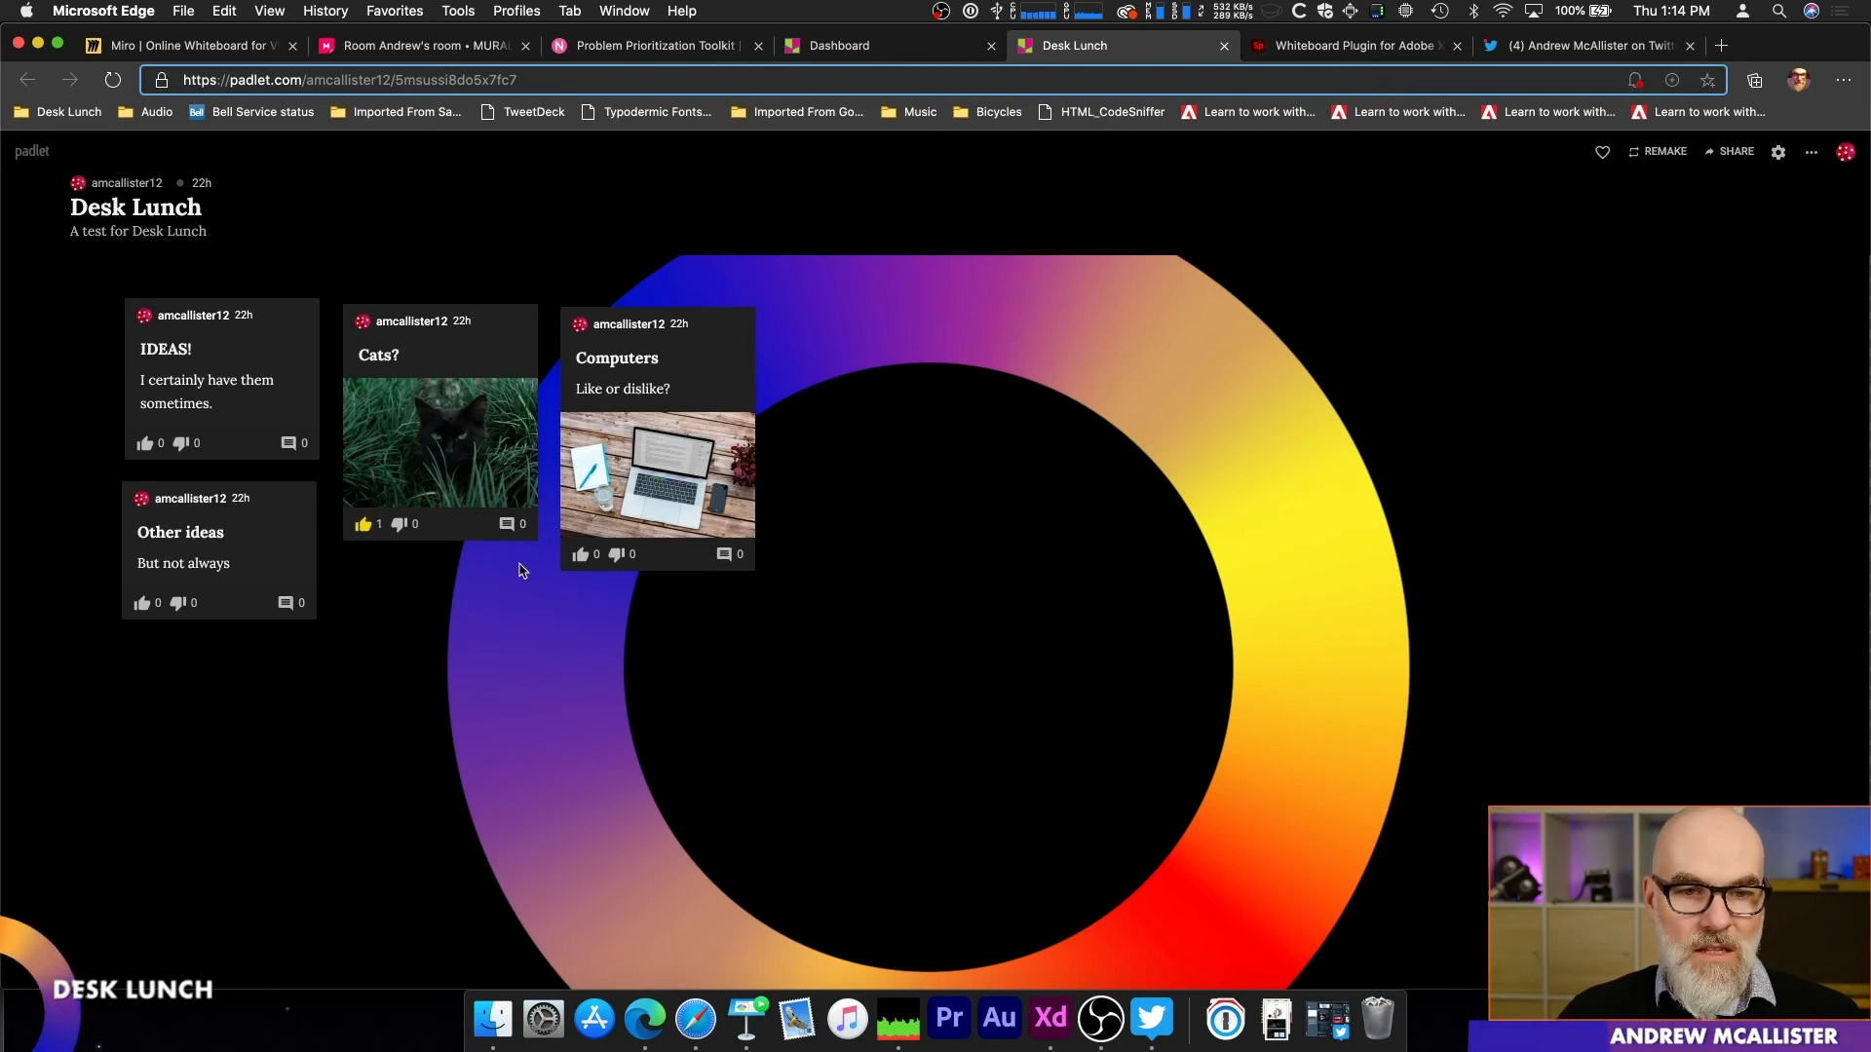
{"action": "left_click", "coordinate": [589, 556]}
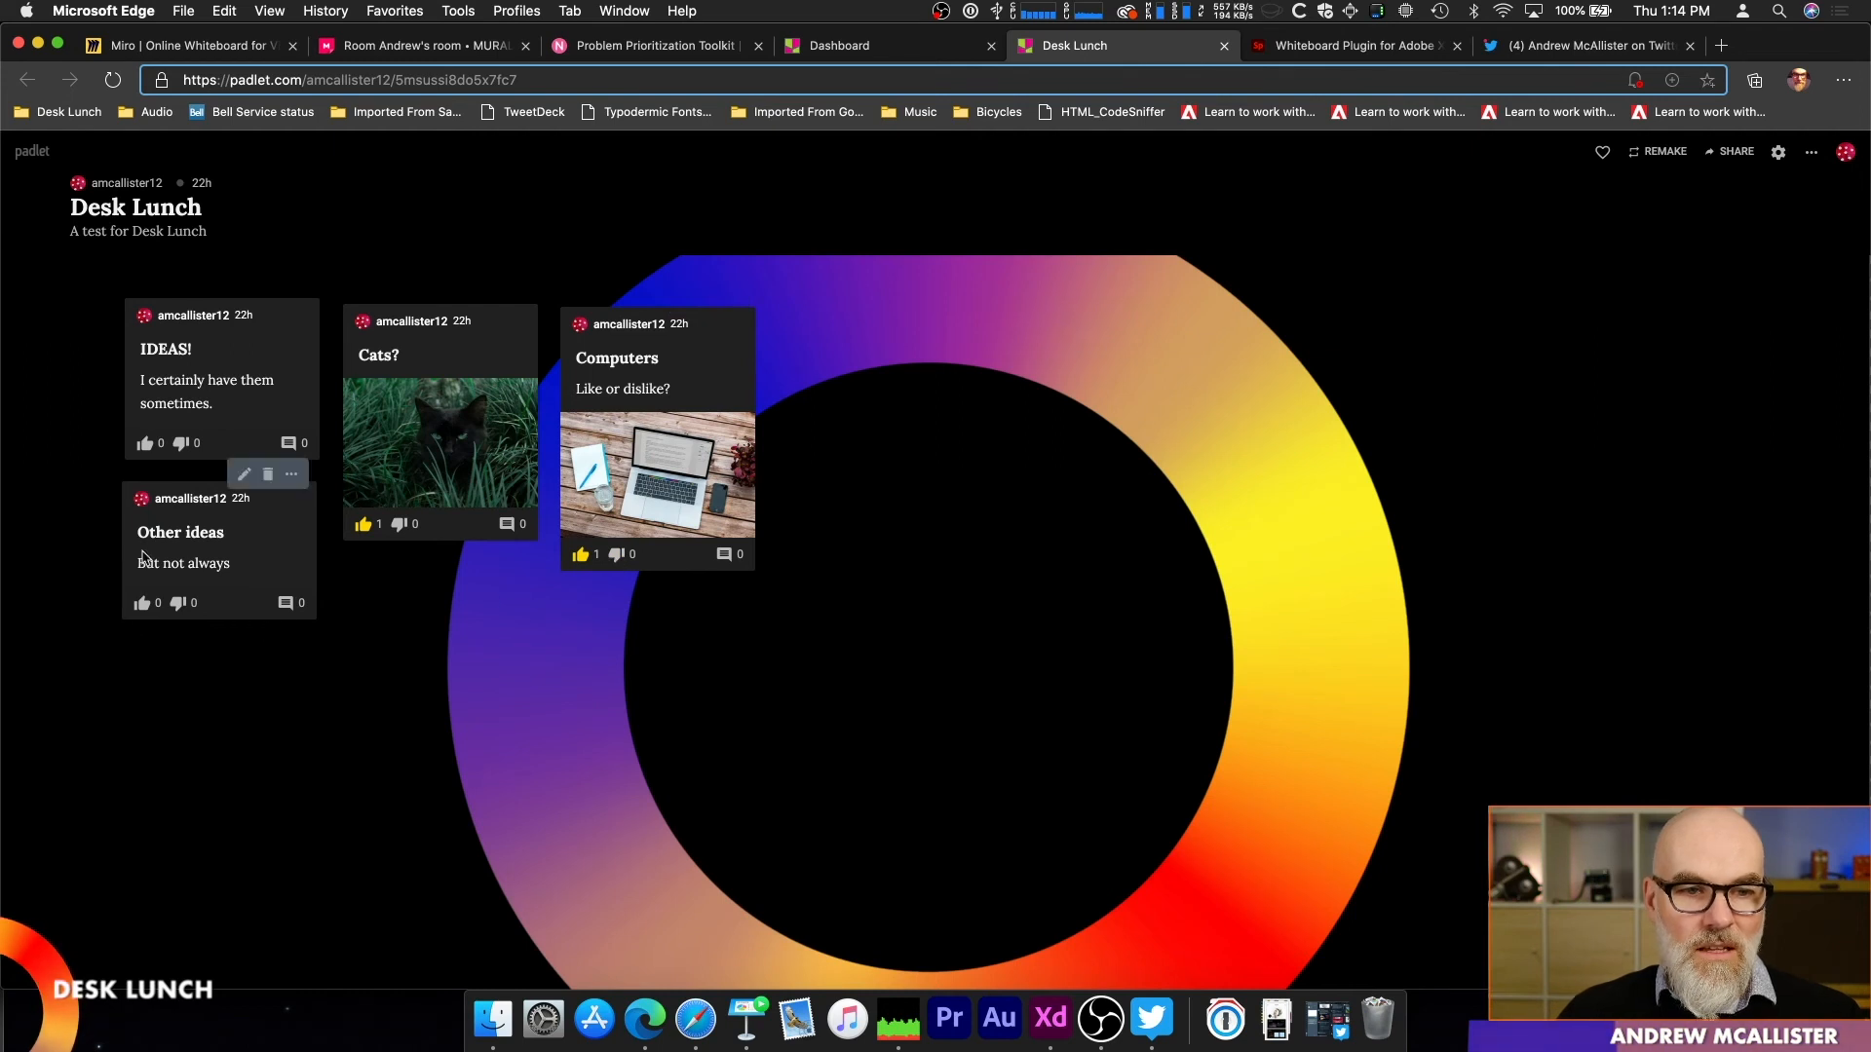
Step: Add a new blank post to the Desk Lunch padlet and position it to the right of the Computers post
{"action": "double_click", "coordinate": [797, 351]}
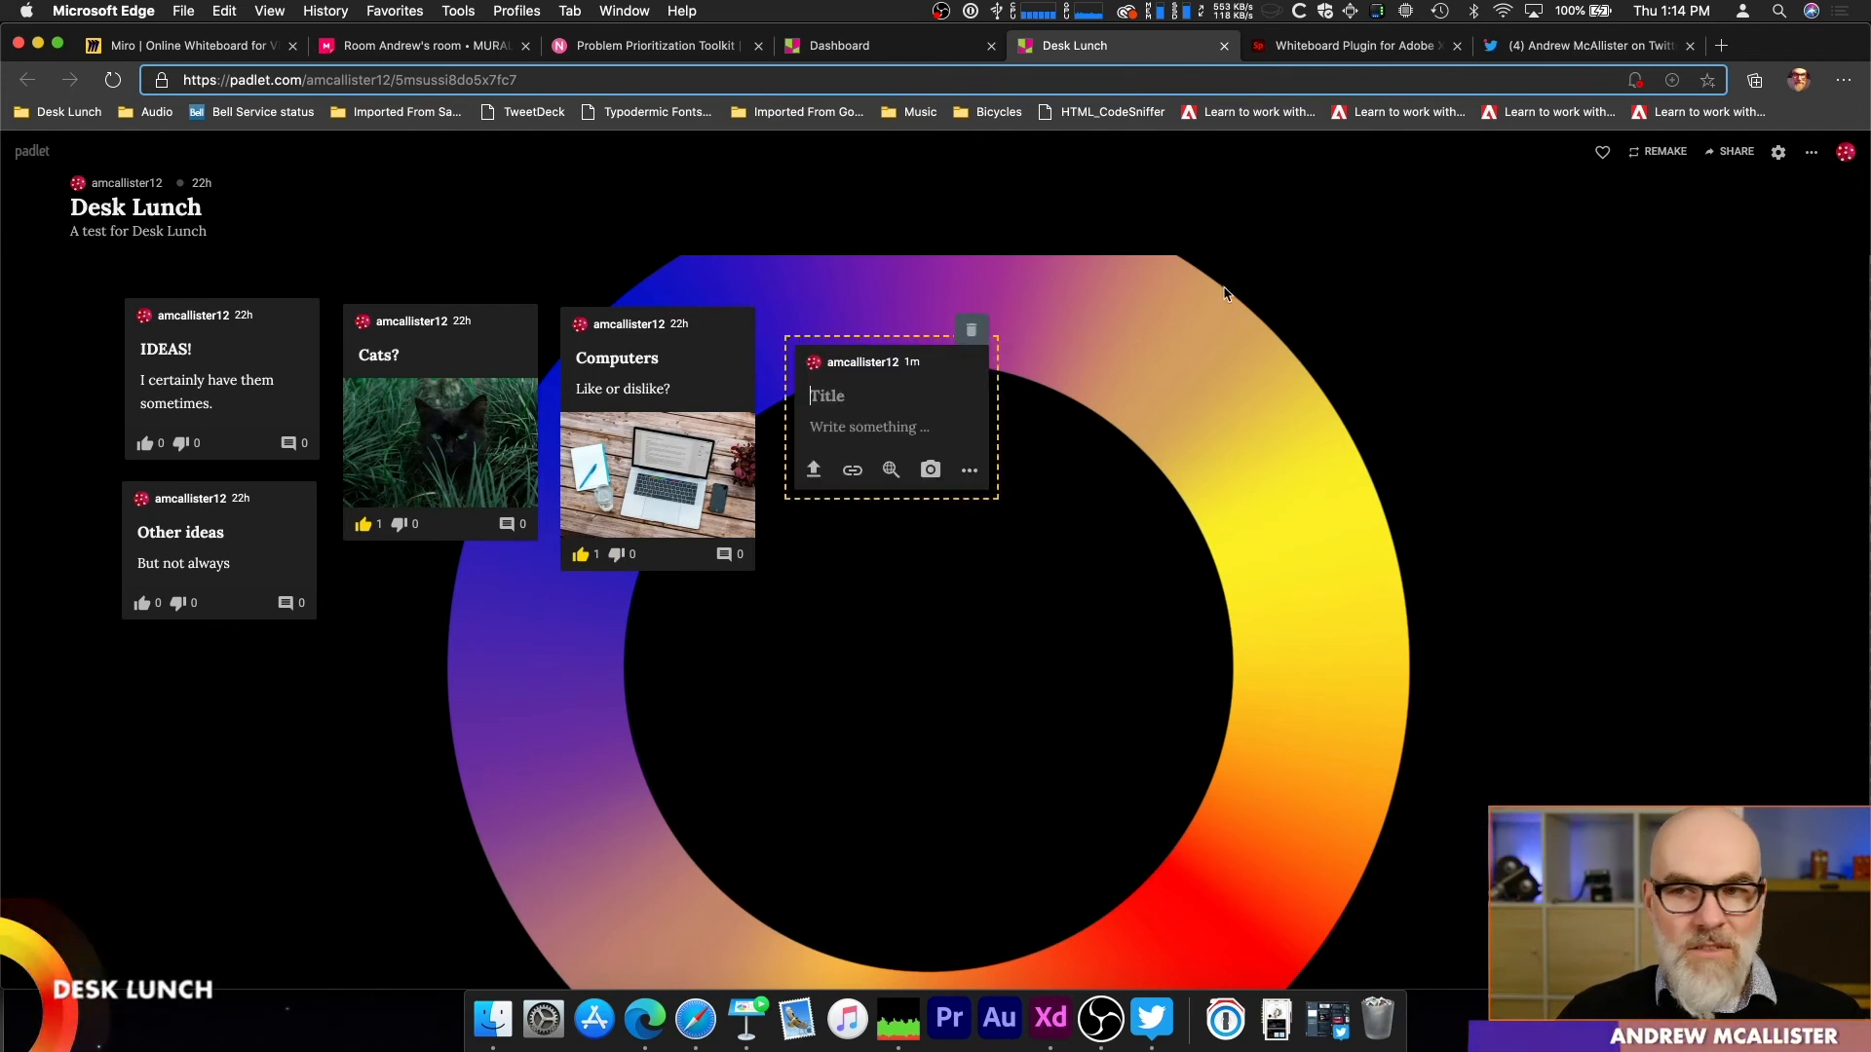
{"action": "left_click", "coordinate": [1264, 756]}
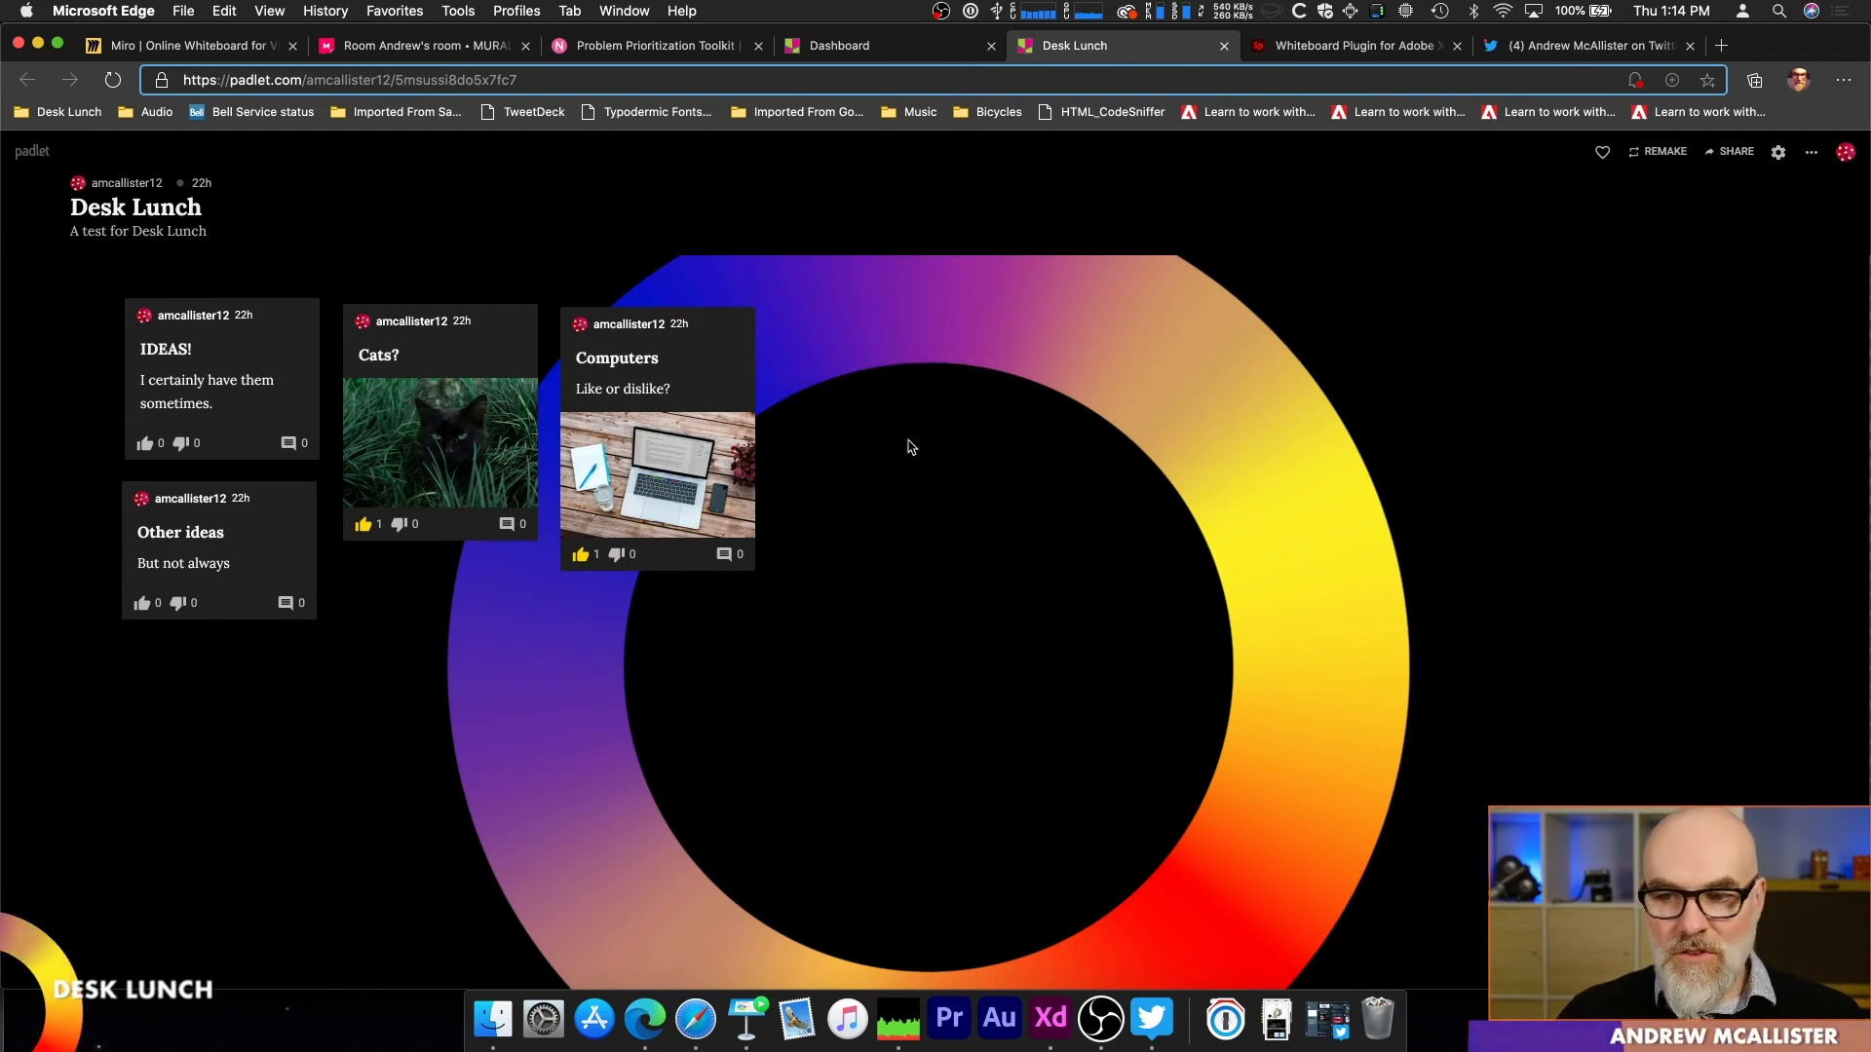
{"action": "left_click", "coordinate": [1821, 943]}
{"action": "left_click_drag", "start_coordinate": [95, 756], "coordinate": [859, 311]}
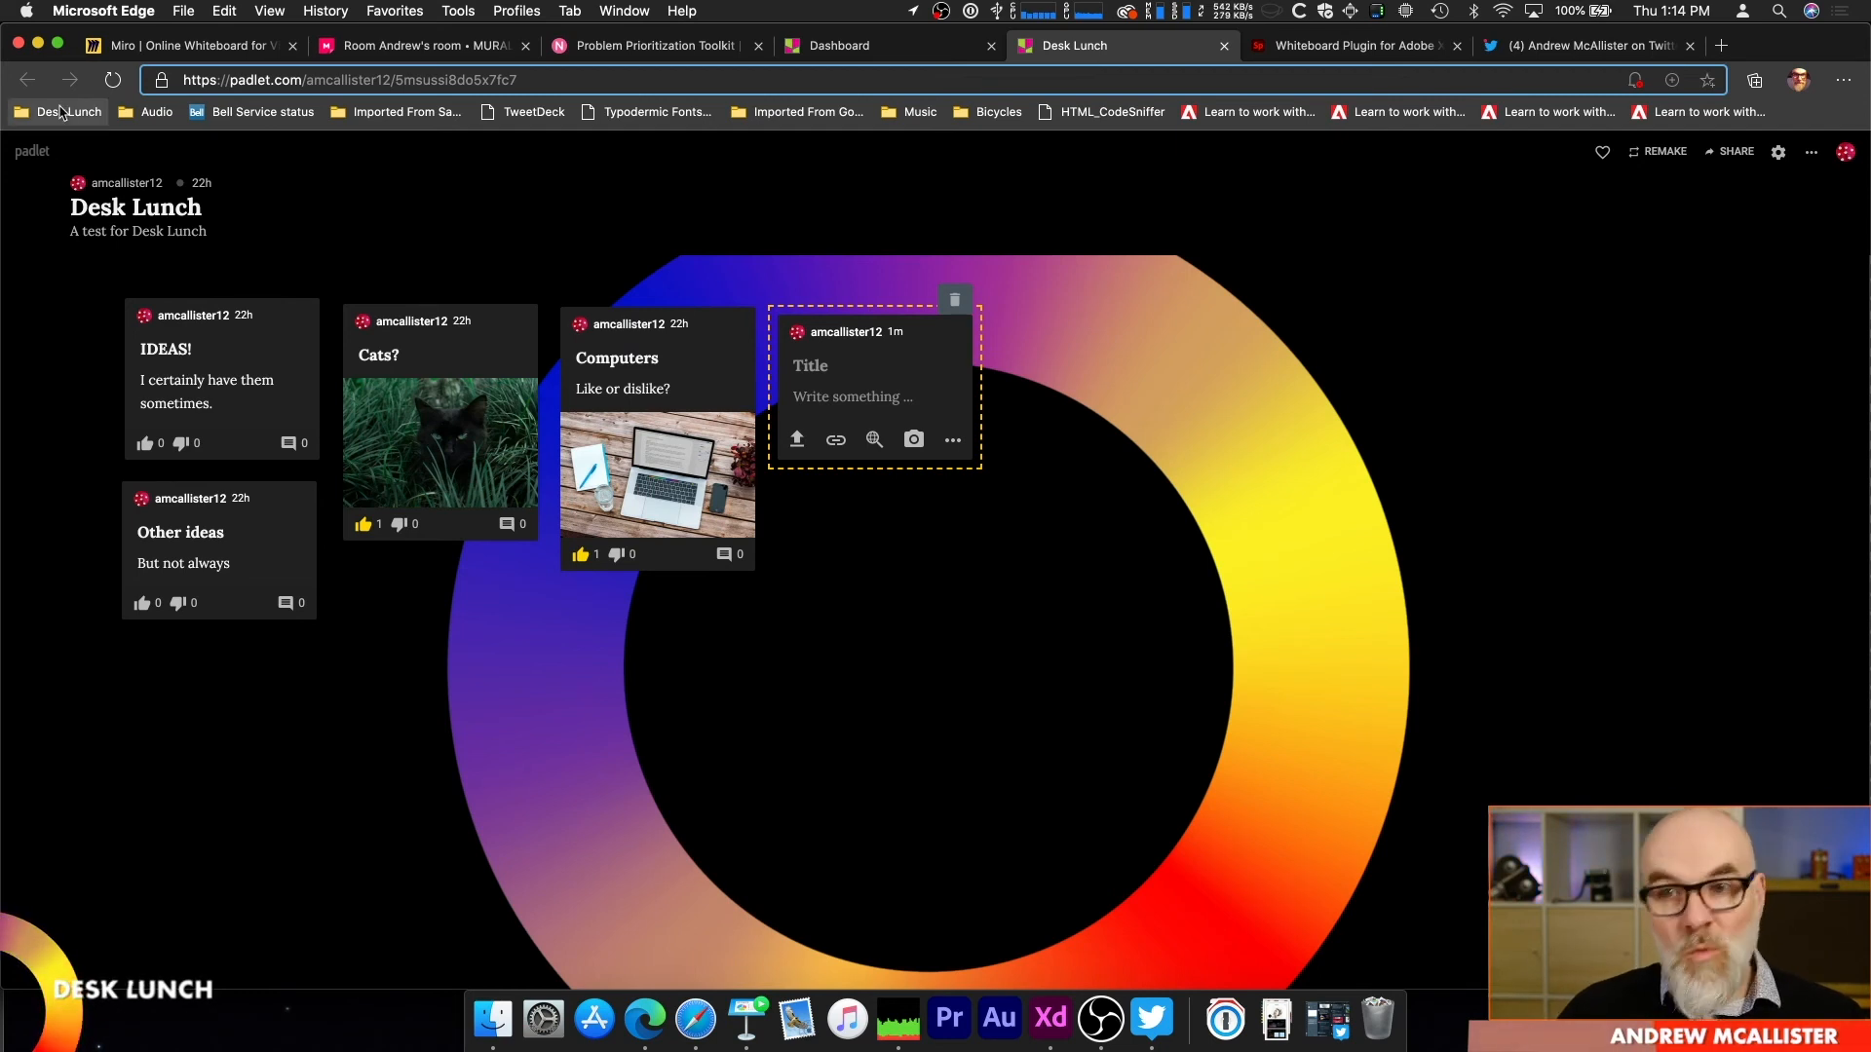
Step: Go back to the Padlet dashboard and open the layout choices for making a new padlet
{"action": "left_click", "coordinate": [937, 45]}
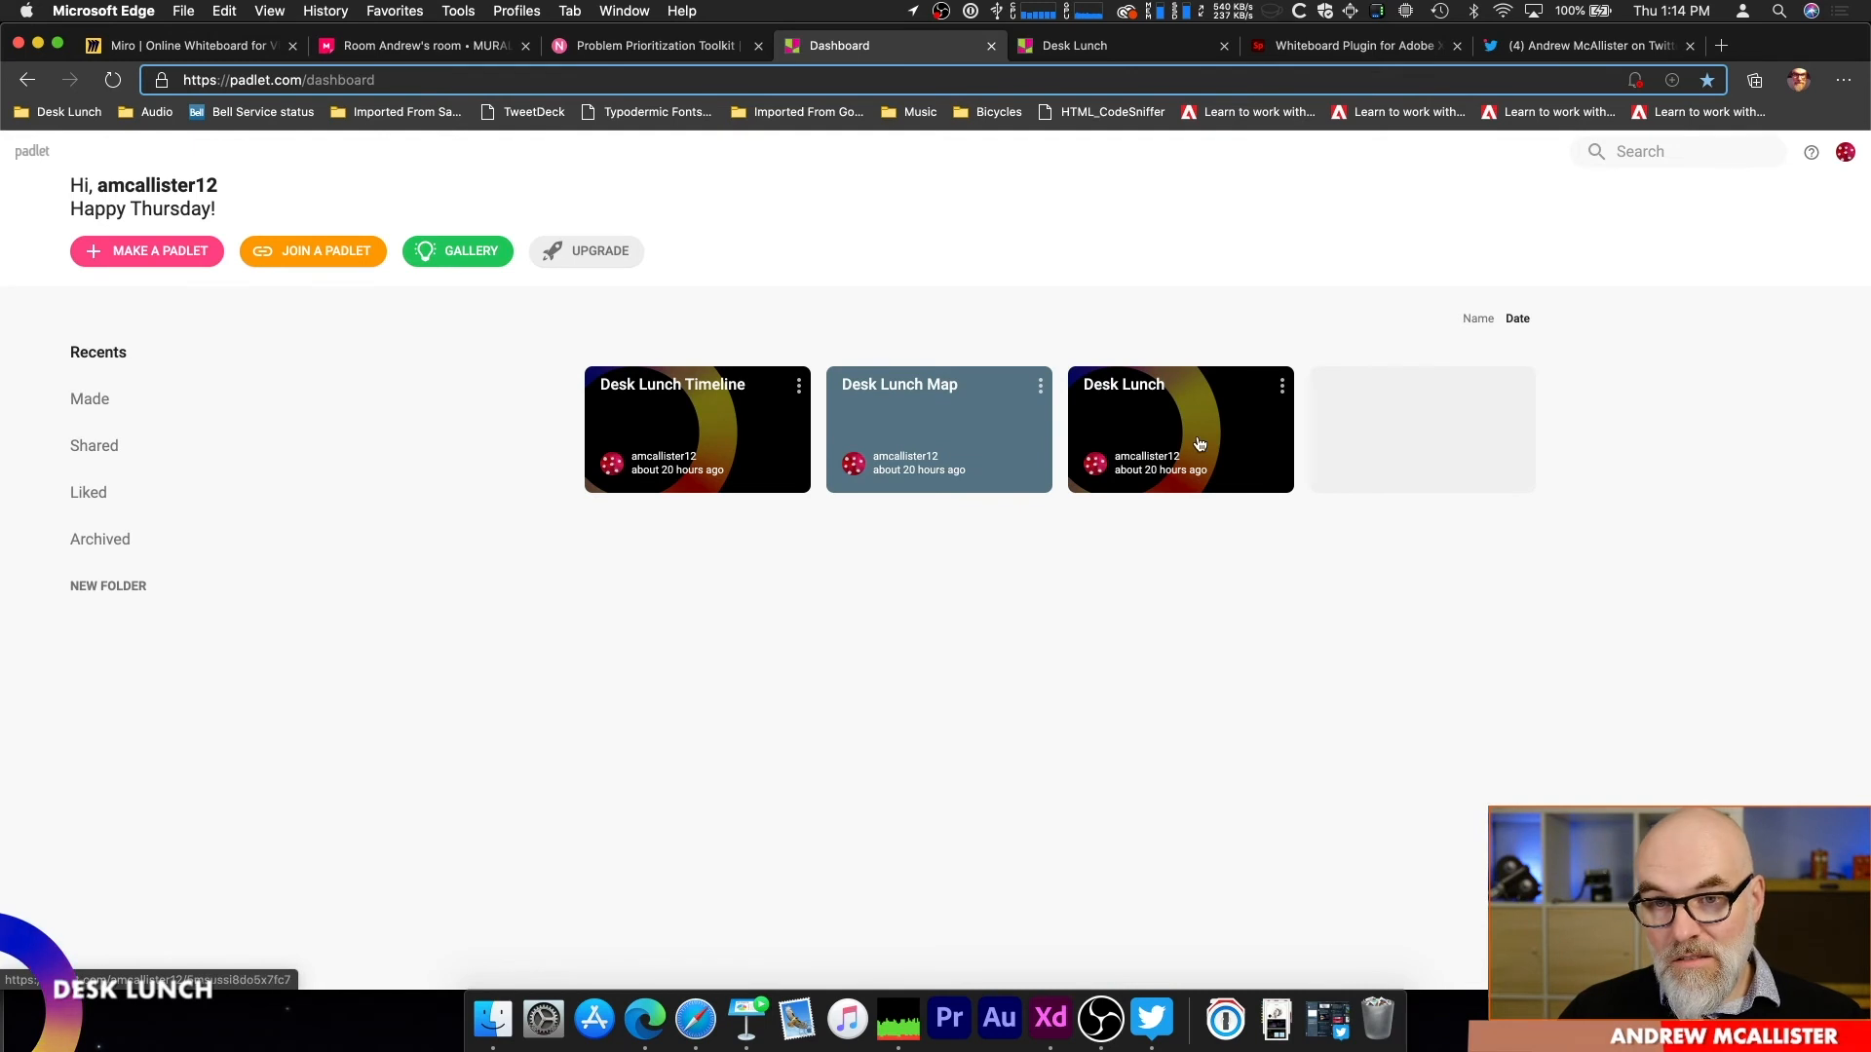
{"action": "left_click", "coordinate": [170, 258]}
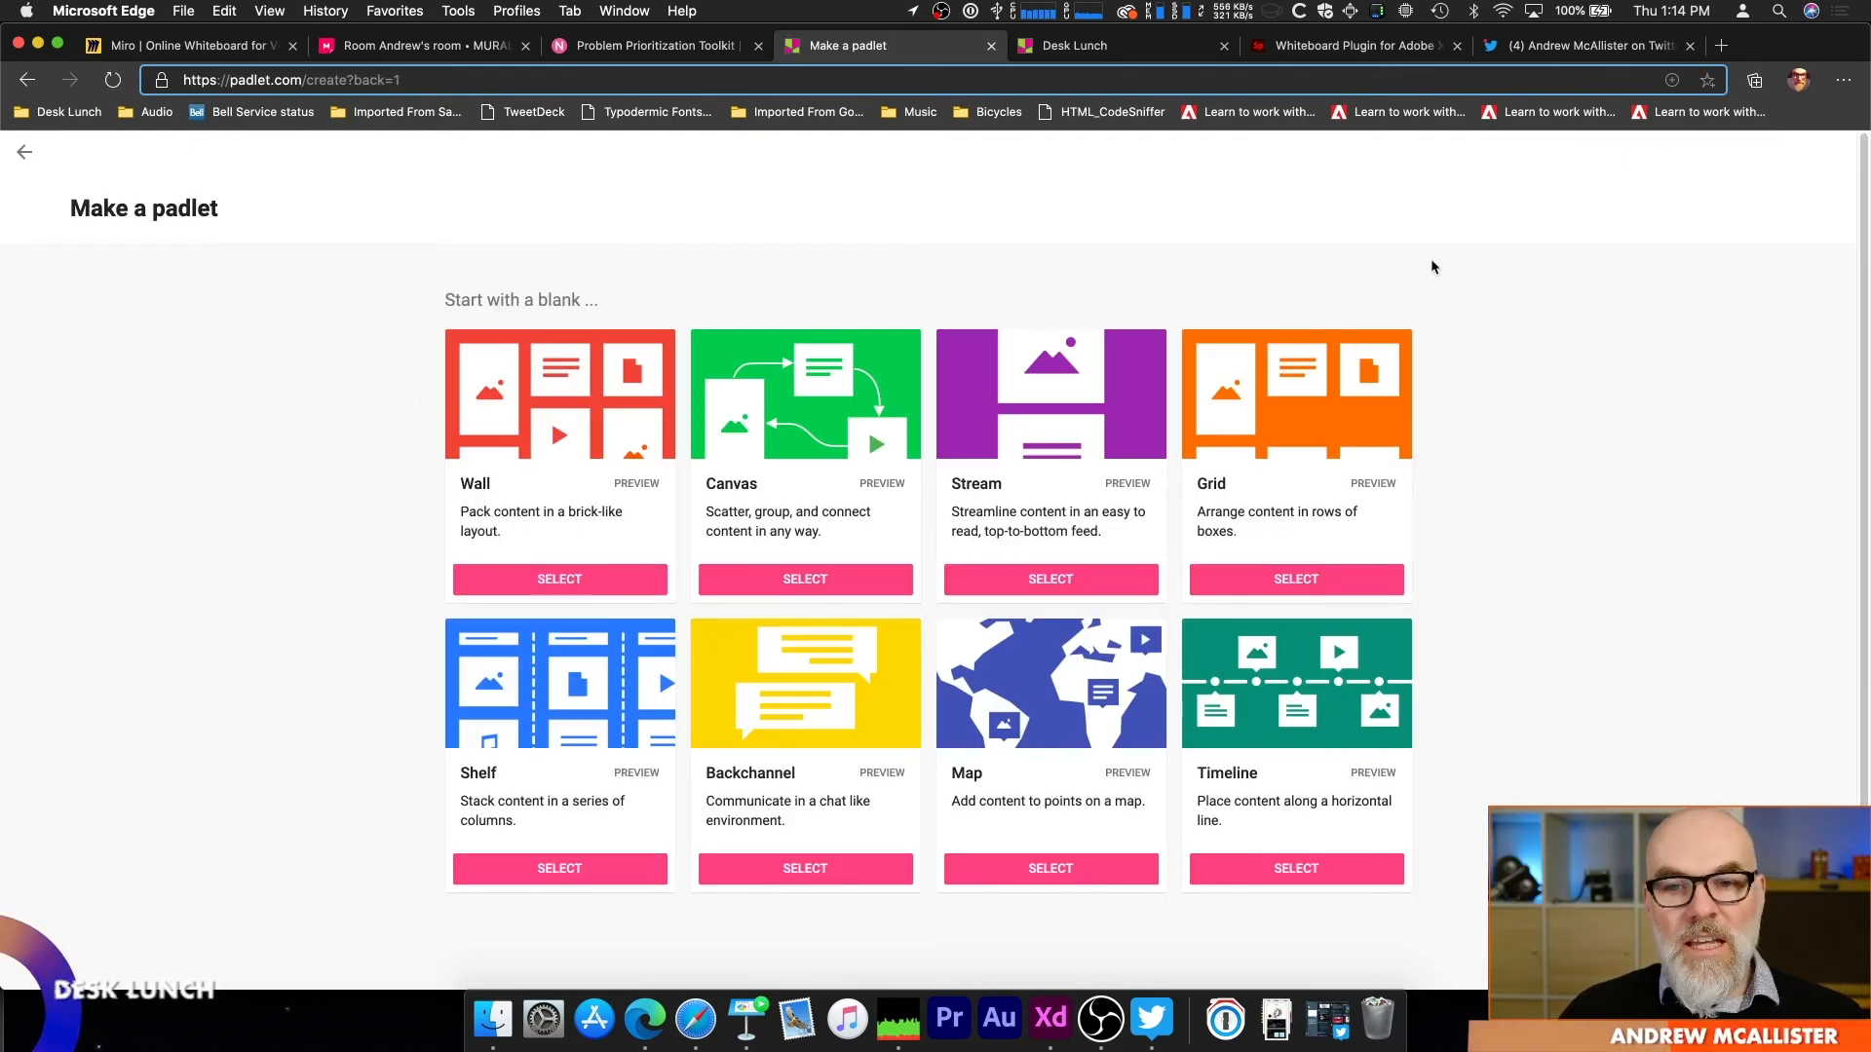
Step: Create a new padlet with the Wall layout and set its title to "New Padlet"
{"action": "scroll", "coordinate": [1257, 682], "scroll_direction": "down", "scroll_amount": 1}
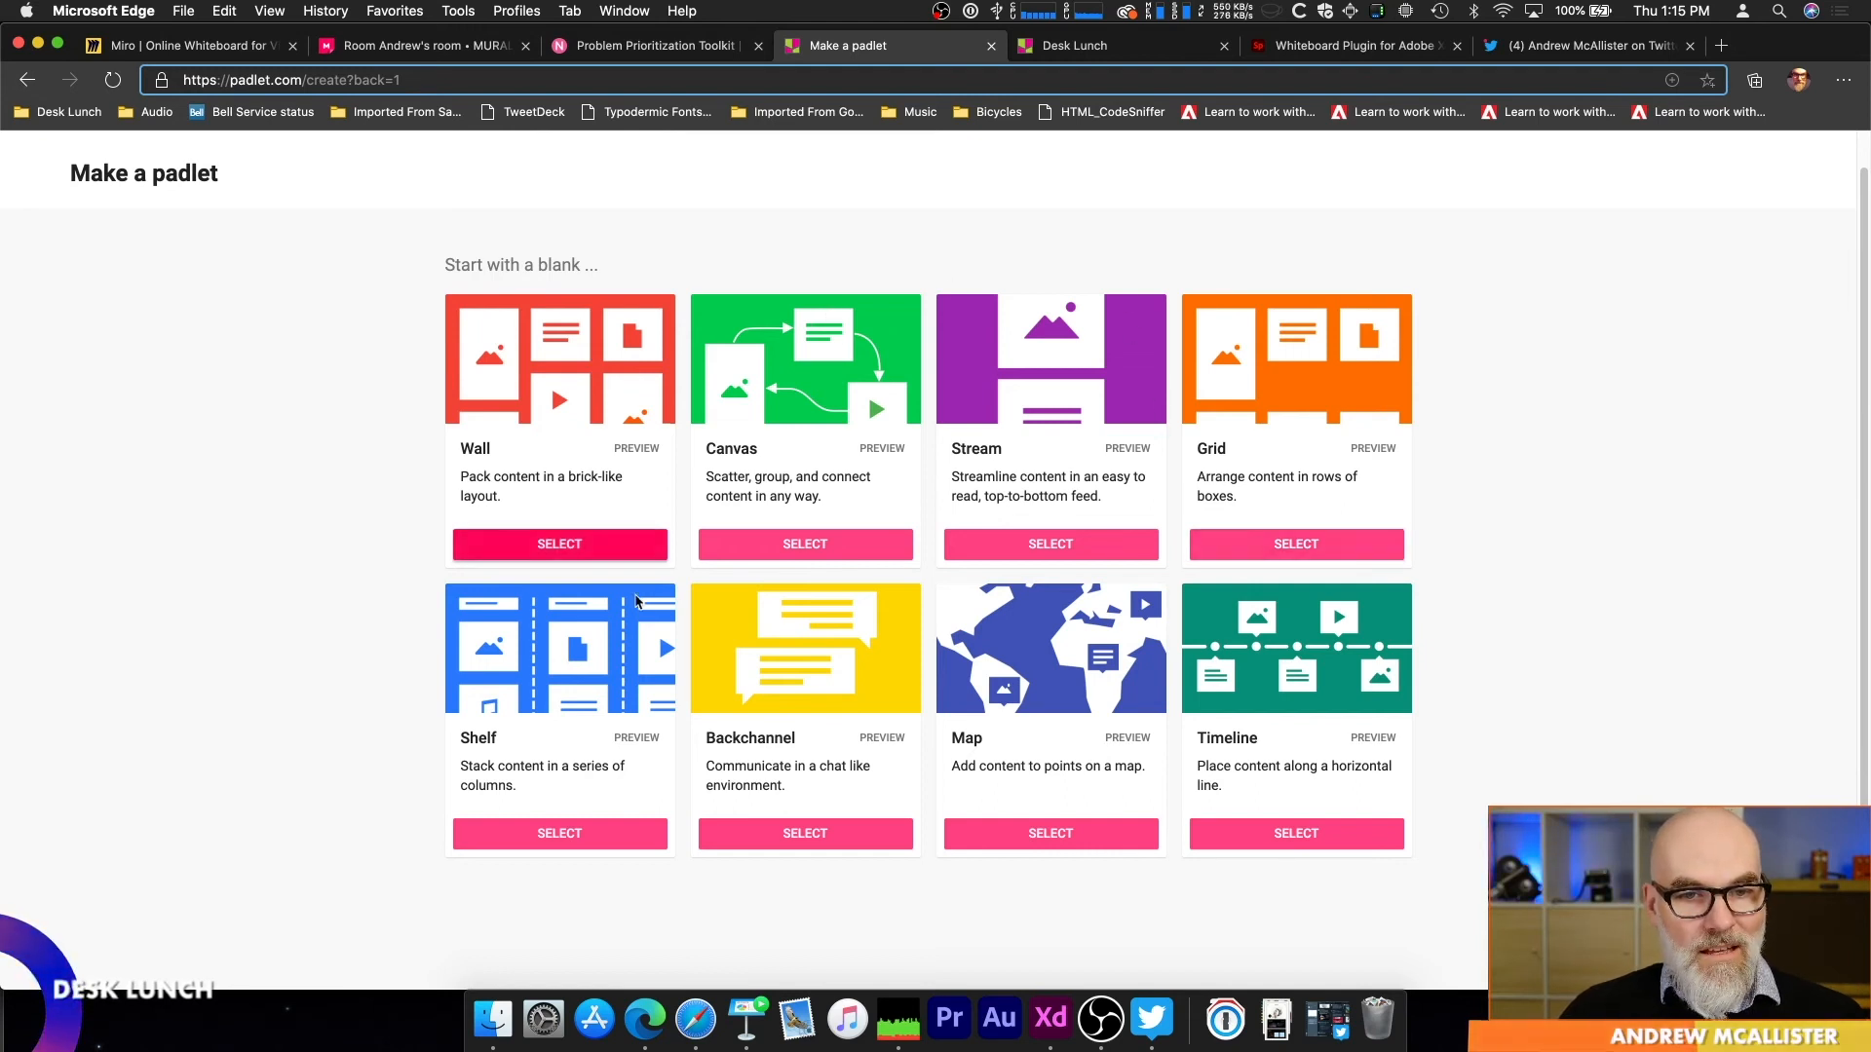
{"action": "left_click", "coordinate": [497, 555]}
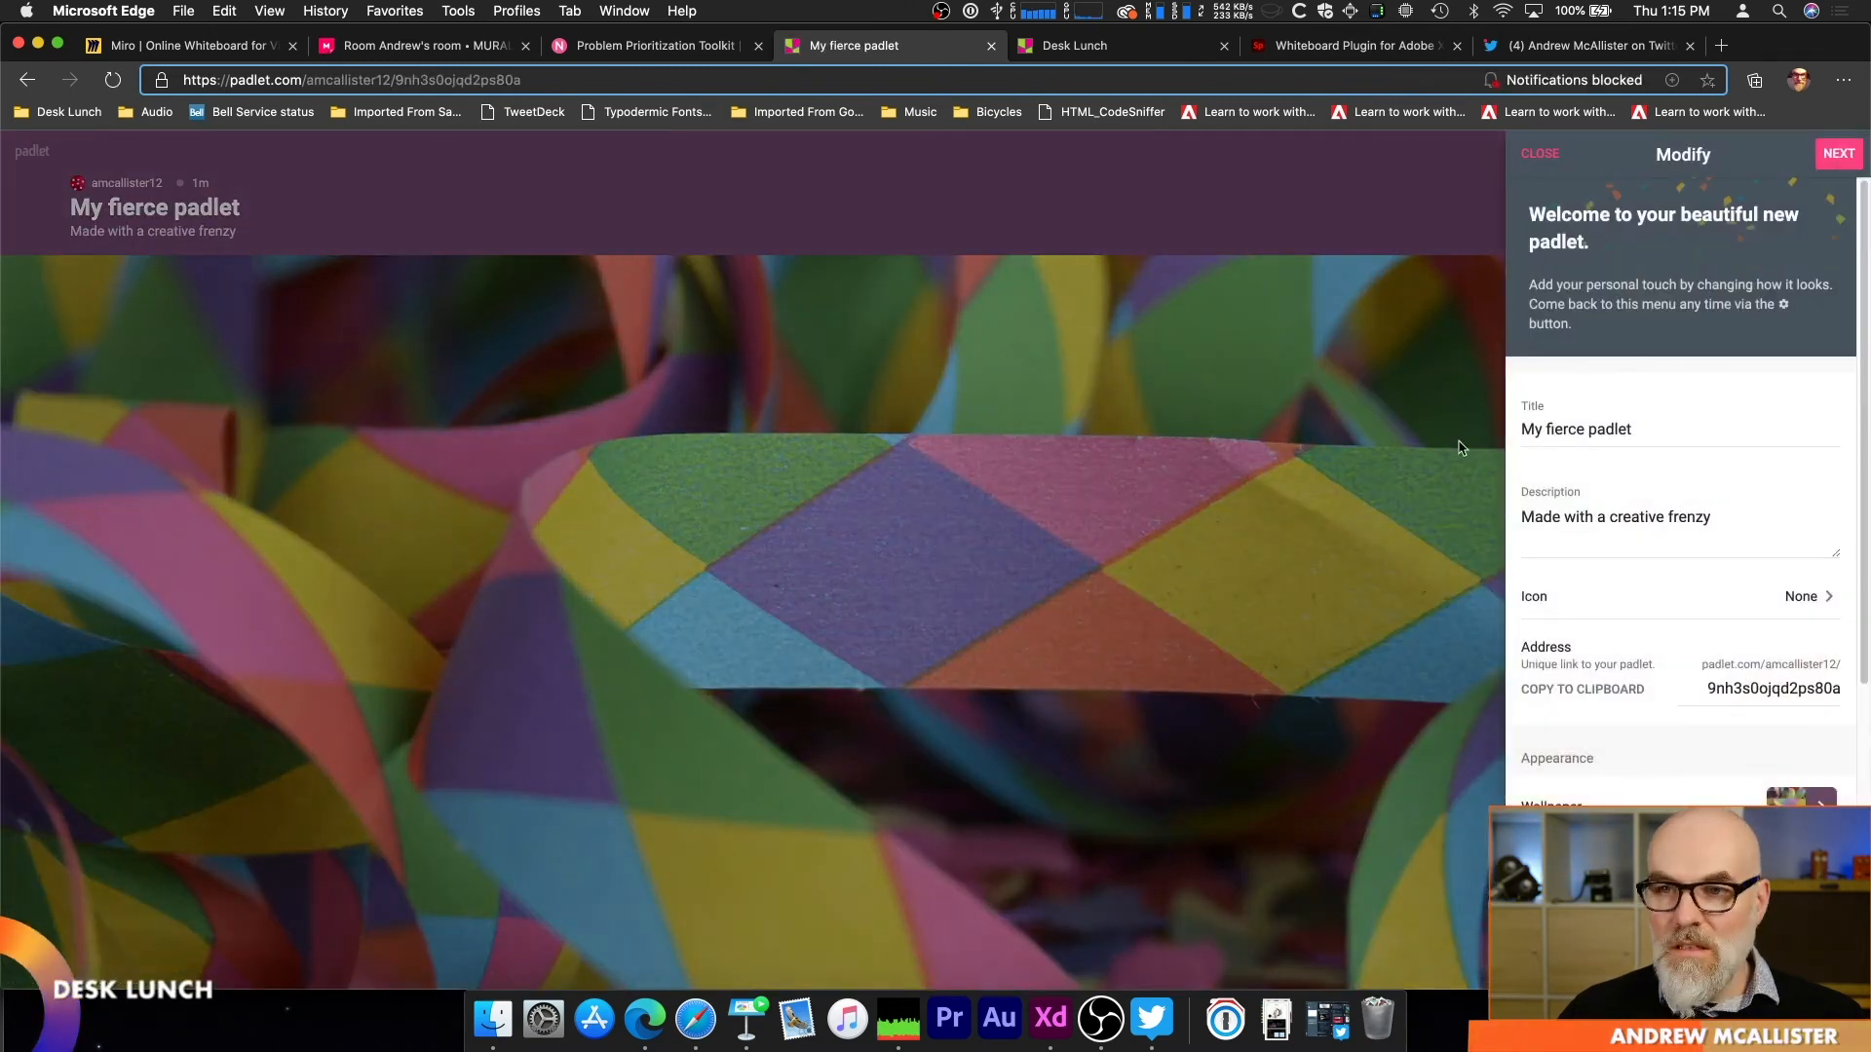
{"action": "triple_click", "coordinate": [1641, 414]}
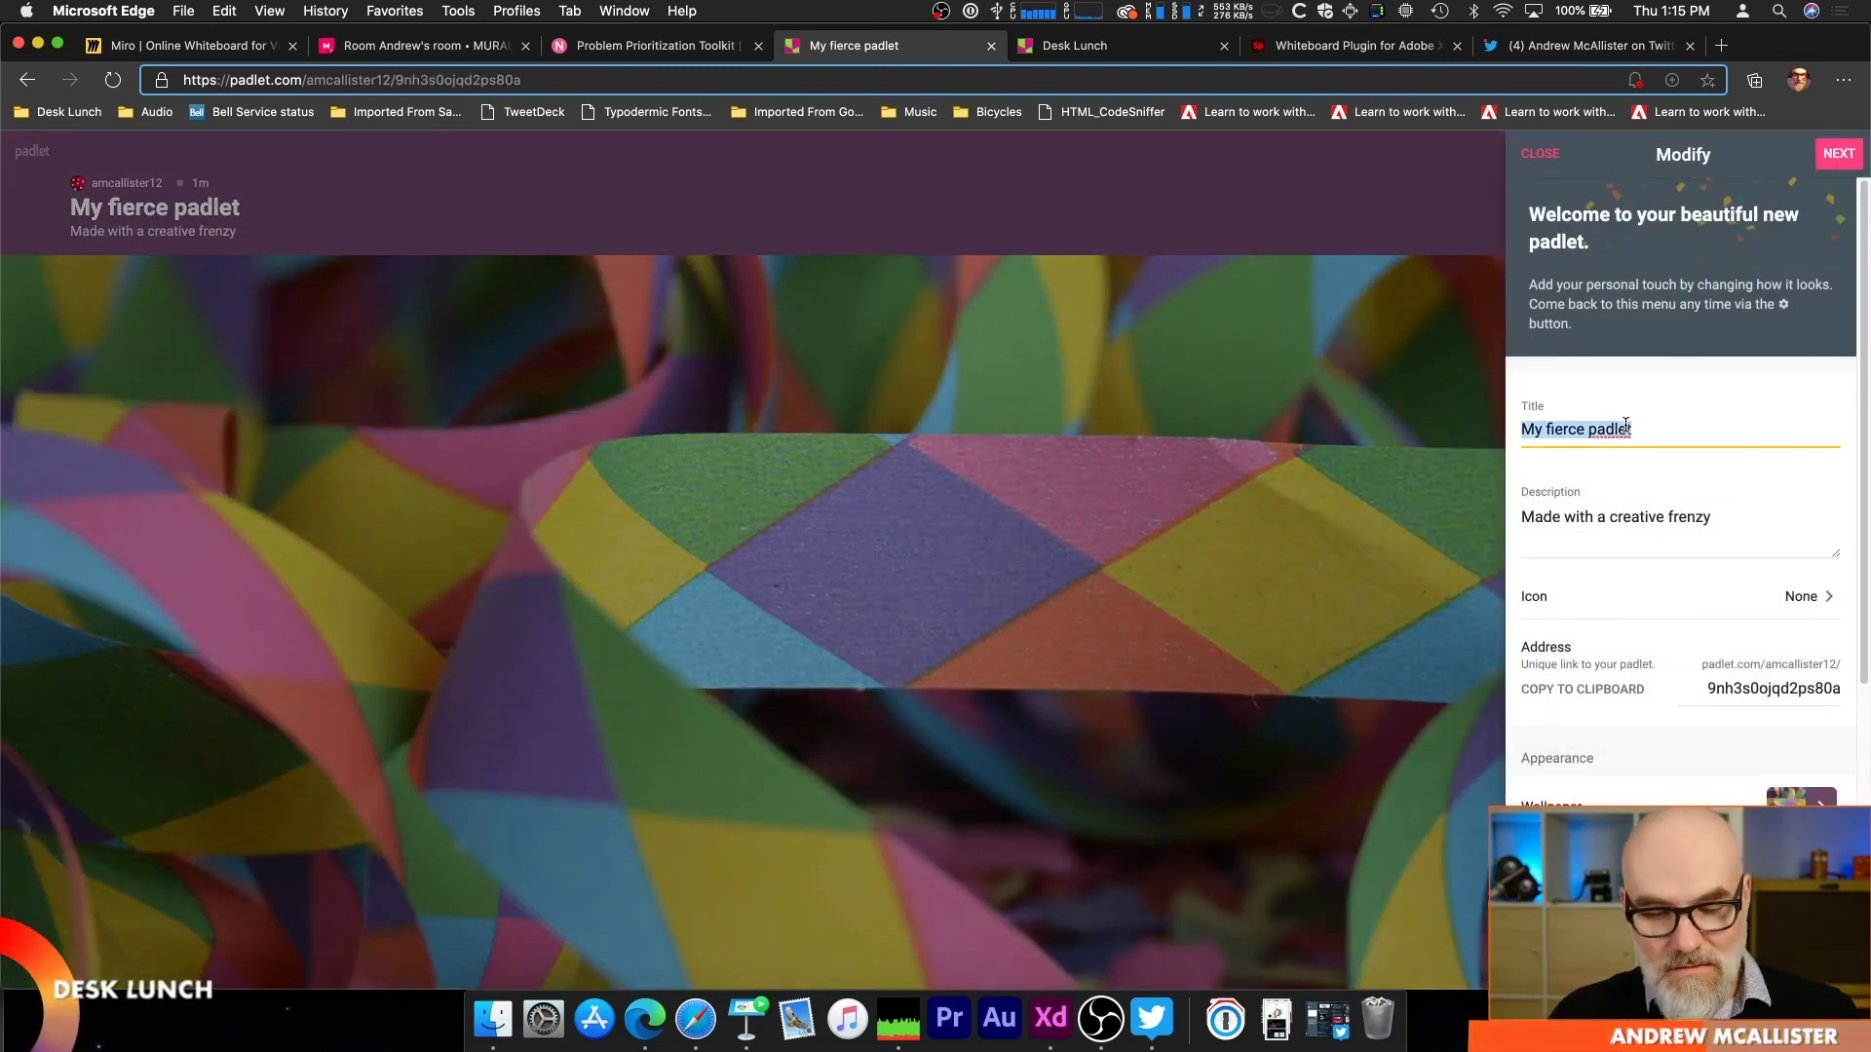
{"action": "type", "text": "New Pad"}
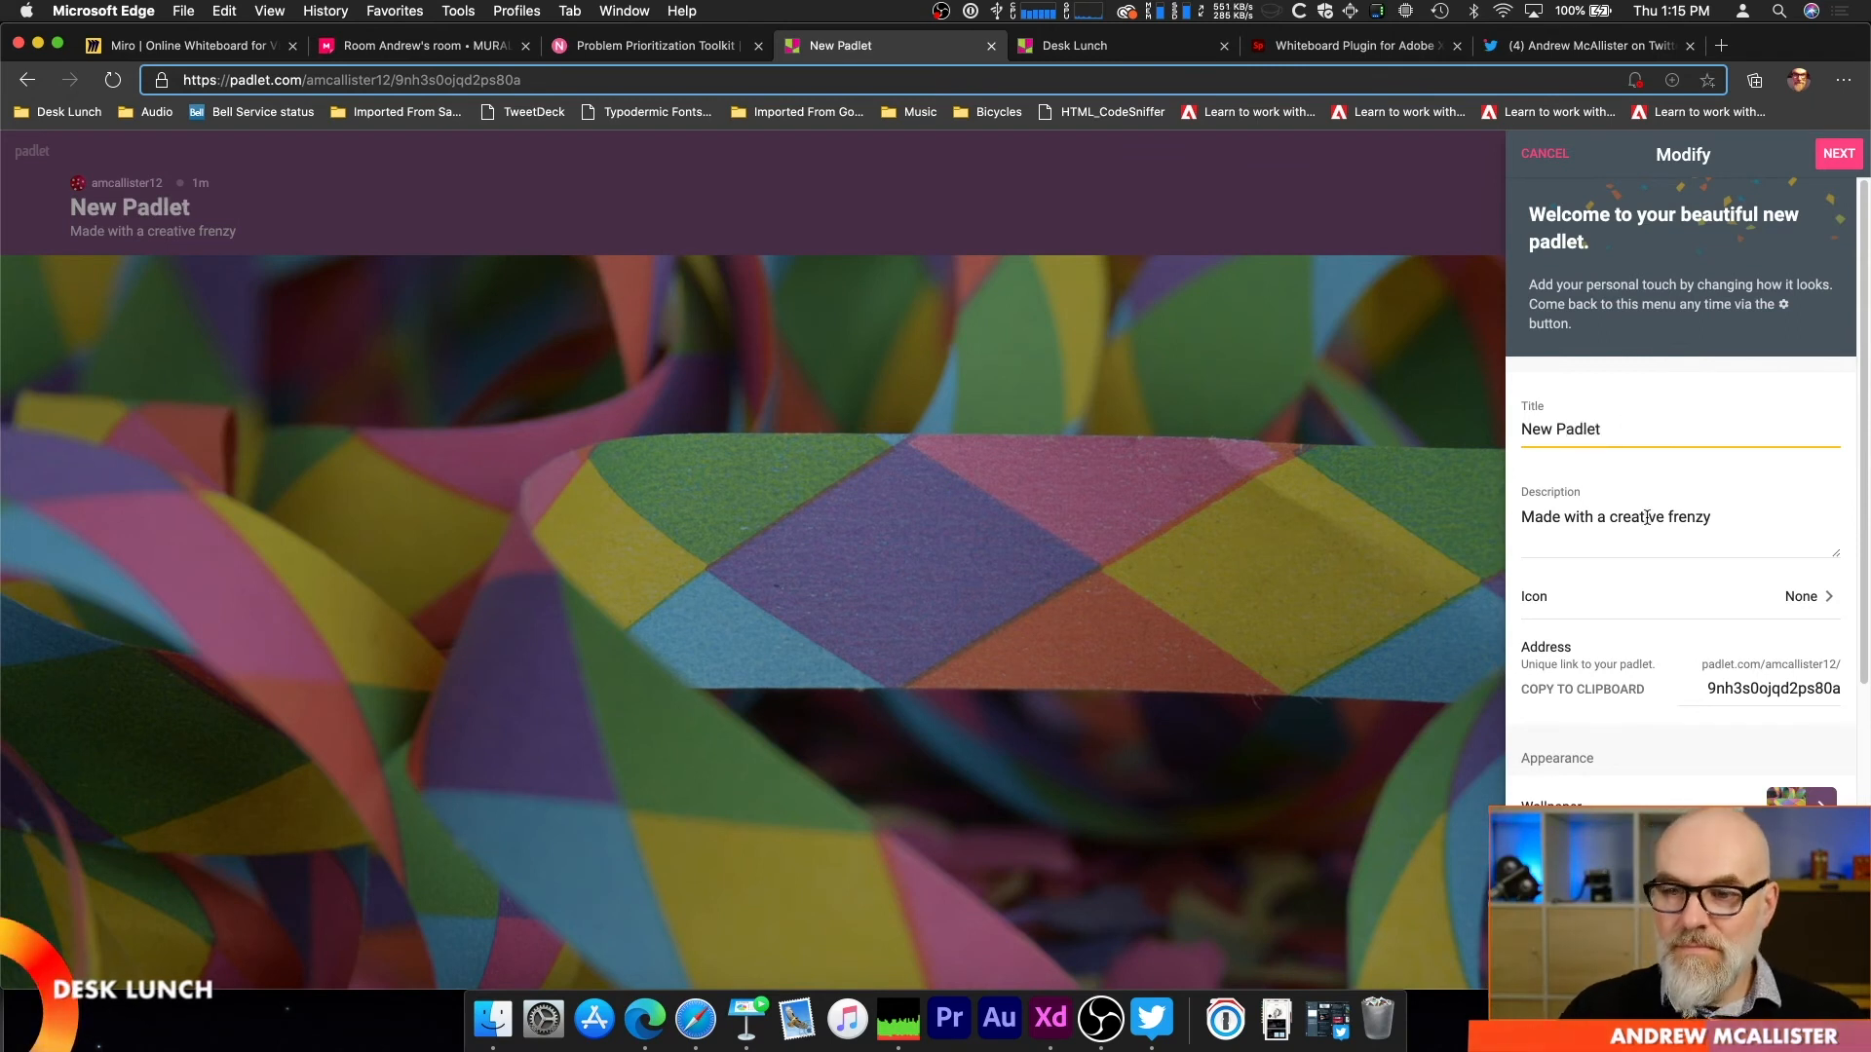
Step: Set the wallpaper to the rainbow ring image from the padlet drive and turn on its blur
{"action": "scroll", "coordinate": [1705, 536], "scroll_direction": "down", "scroll_amount": 5}
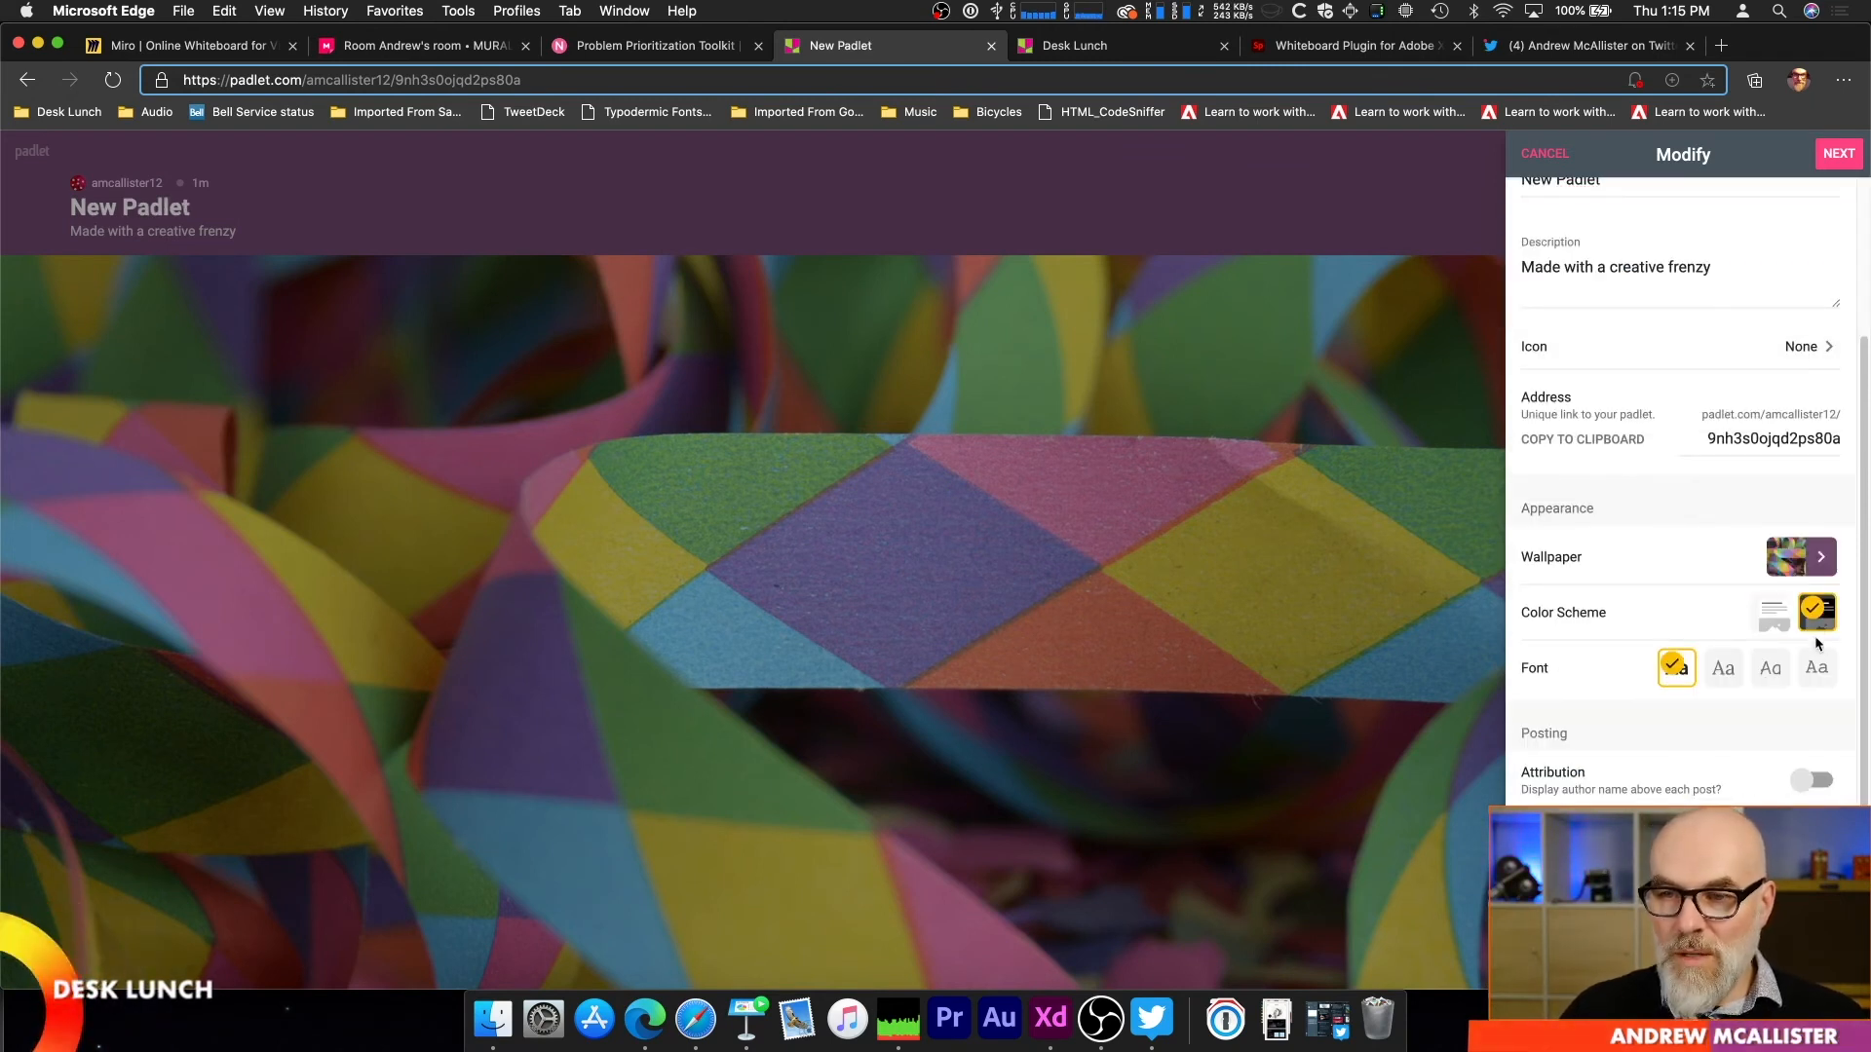
{"action": "left_click", "coordinate": [1820, 574]}
{"action": "left_click", "coordinate": [1626, 441]}
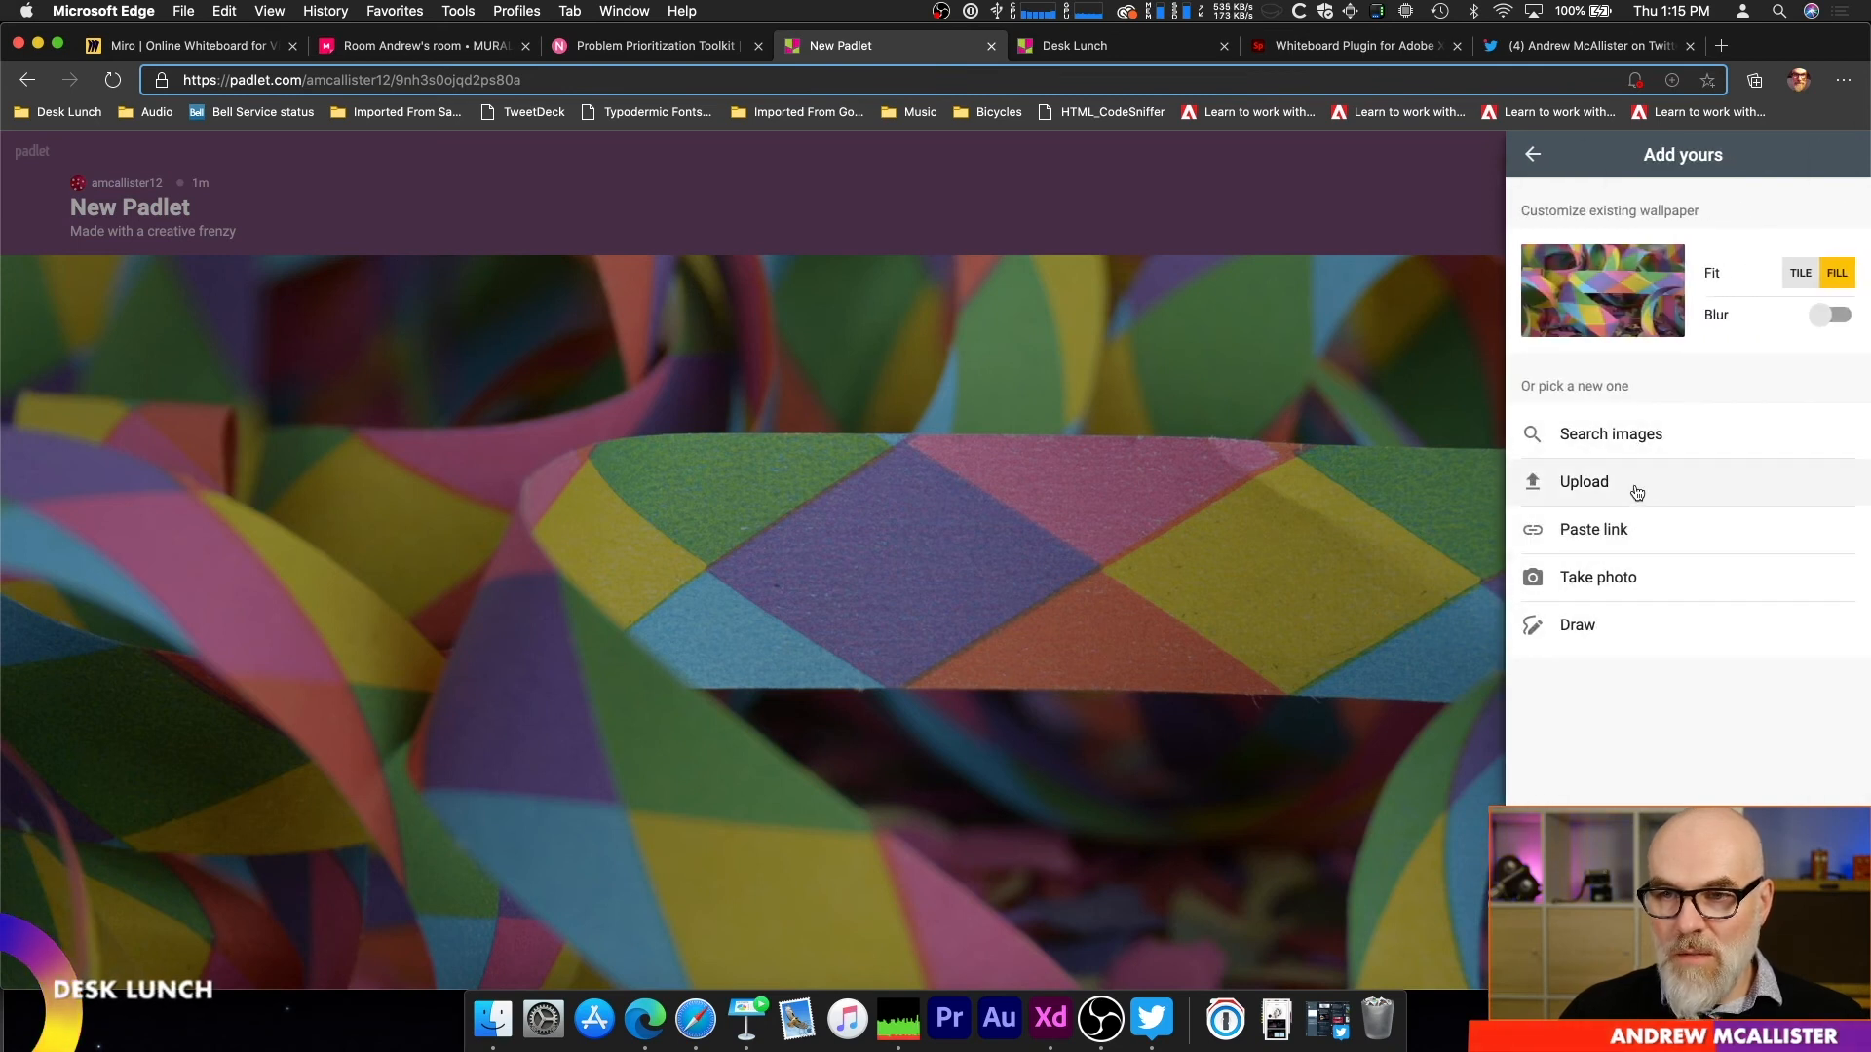
{"action": "left_click", "coordinate": [1635, 485]}
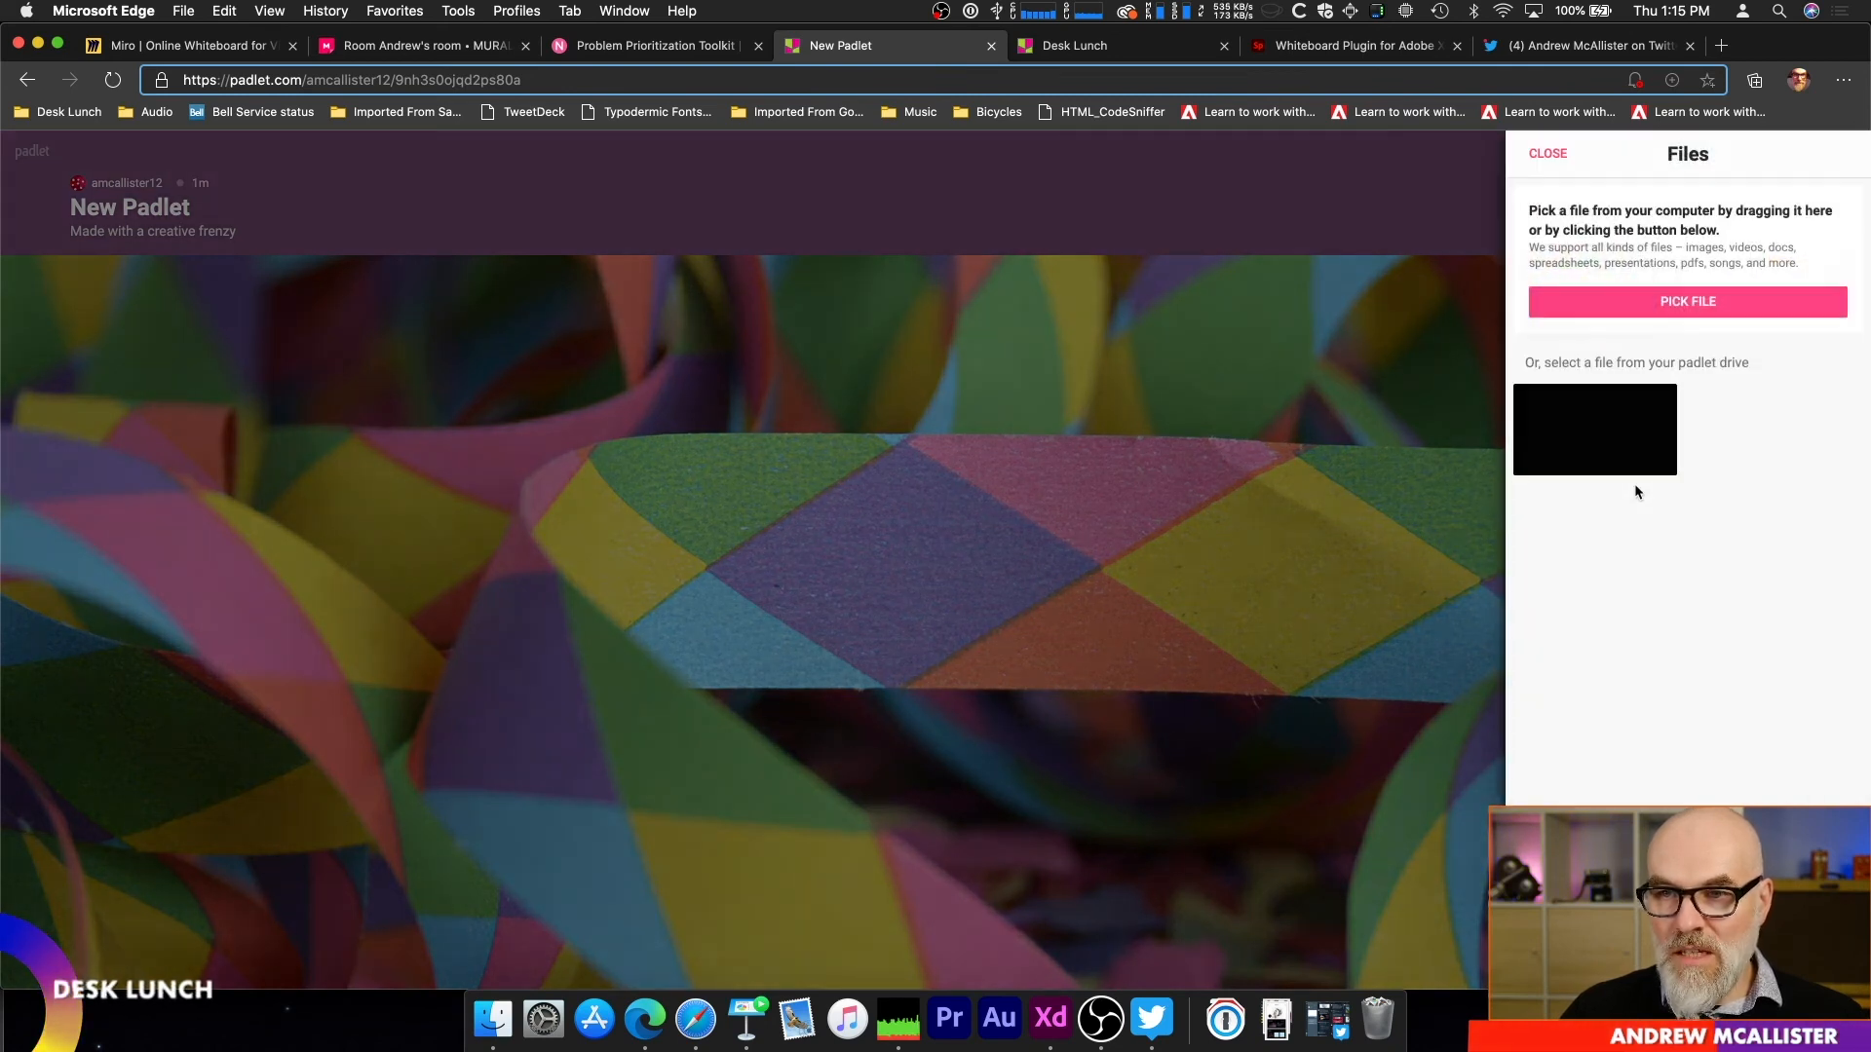
{"action": "left_click", "coordinate": [1619, 431]}
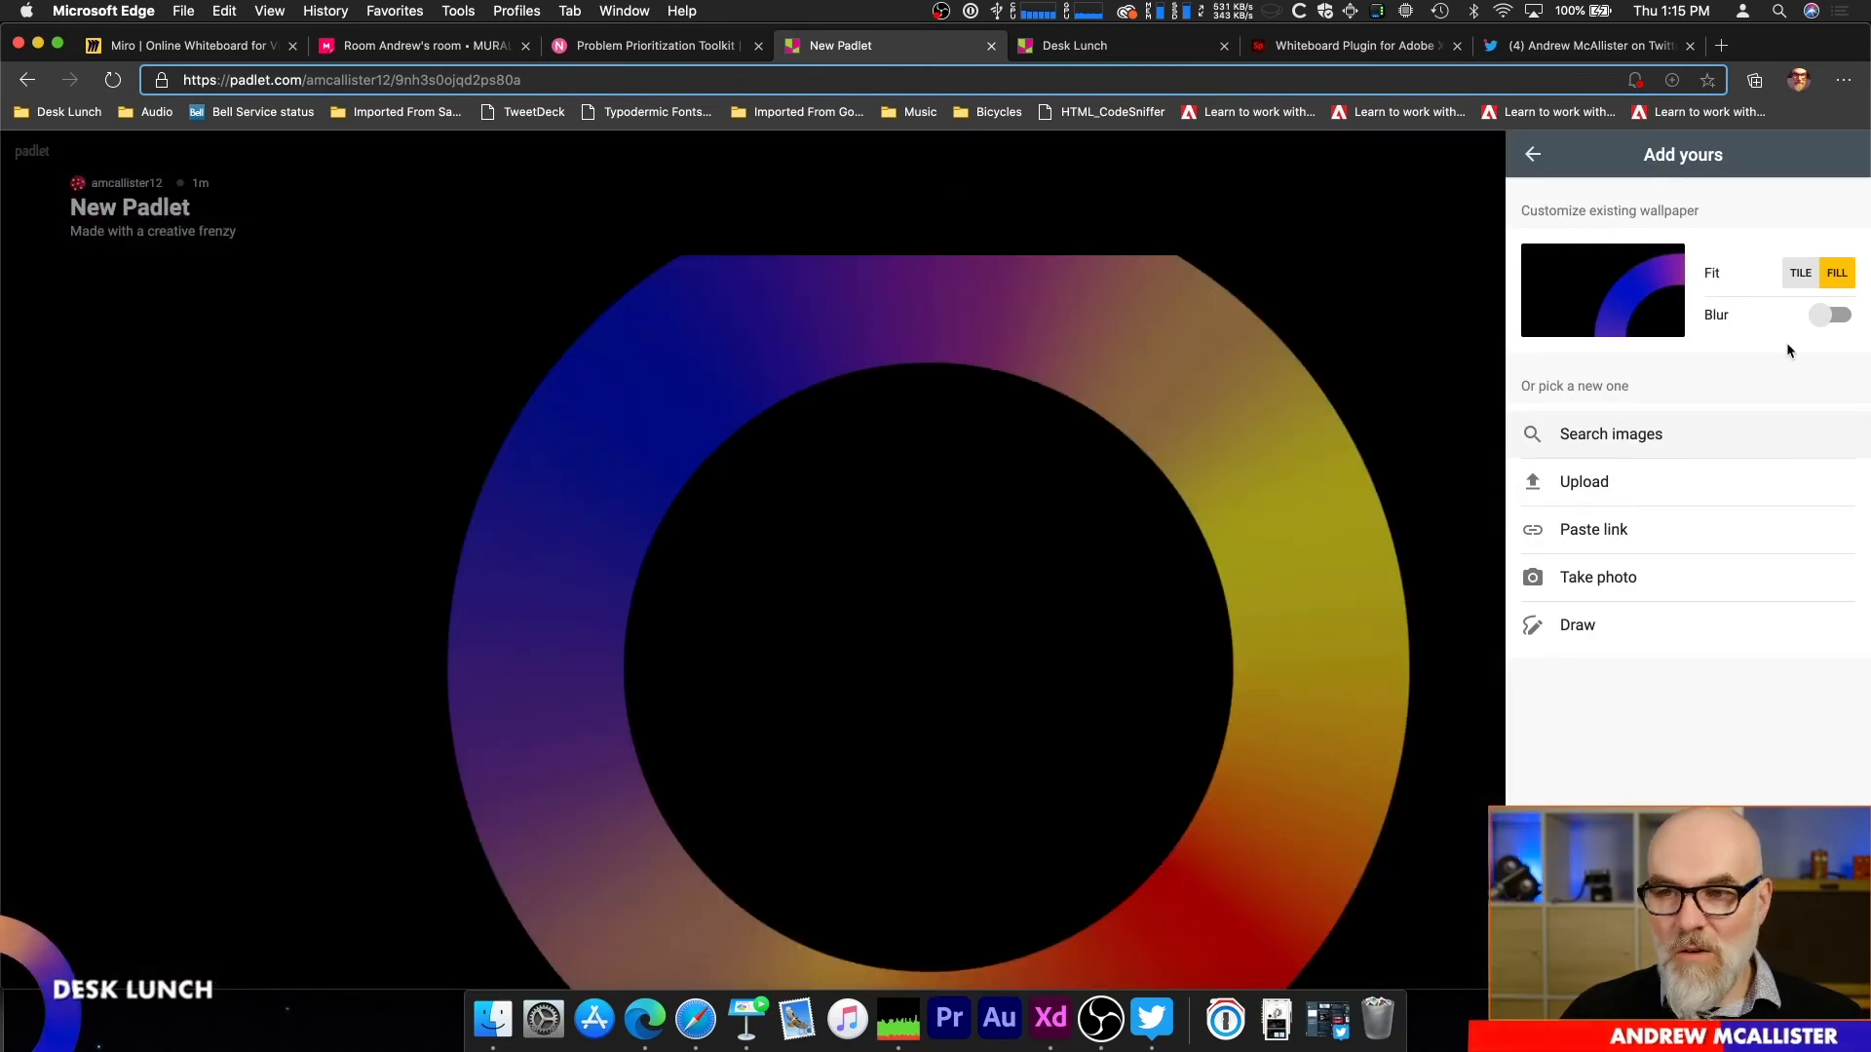
{"action": "left_click", "coordinate": [1821, 319]}
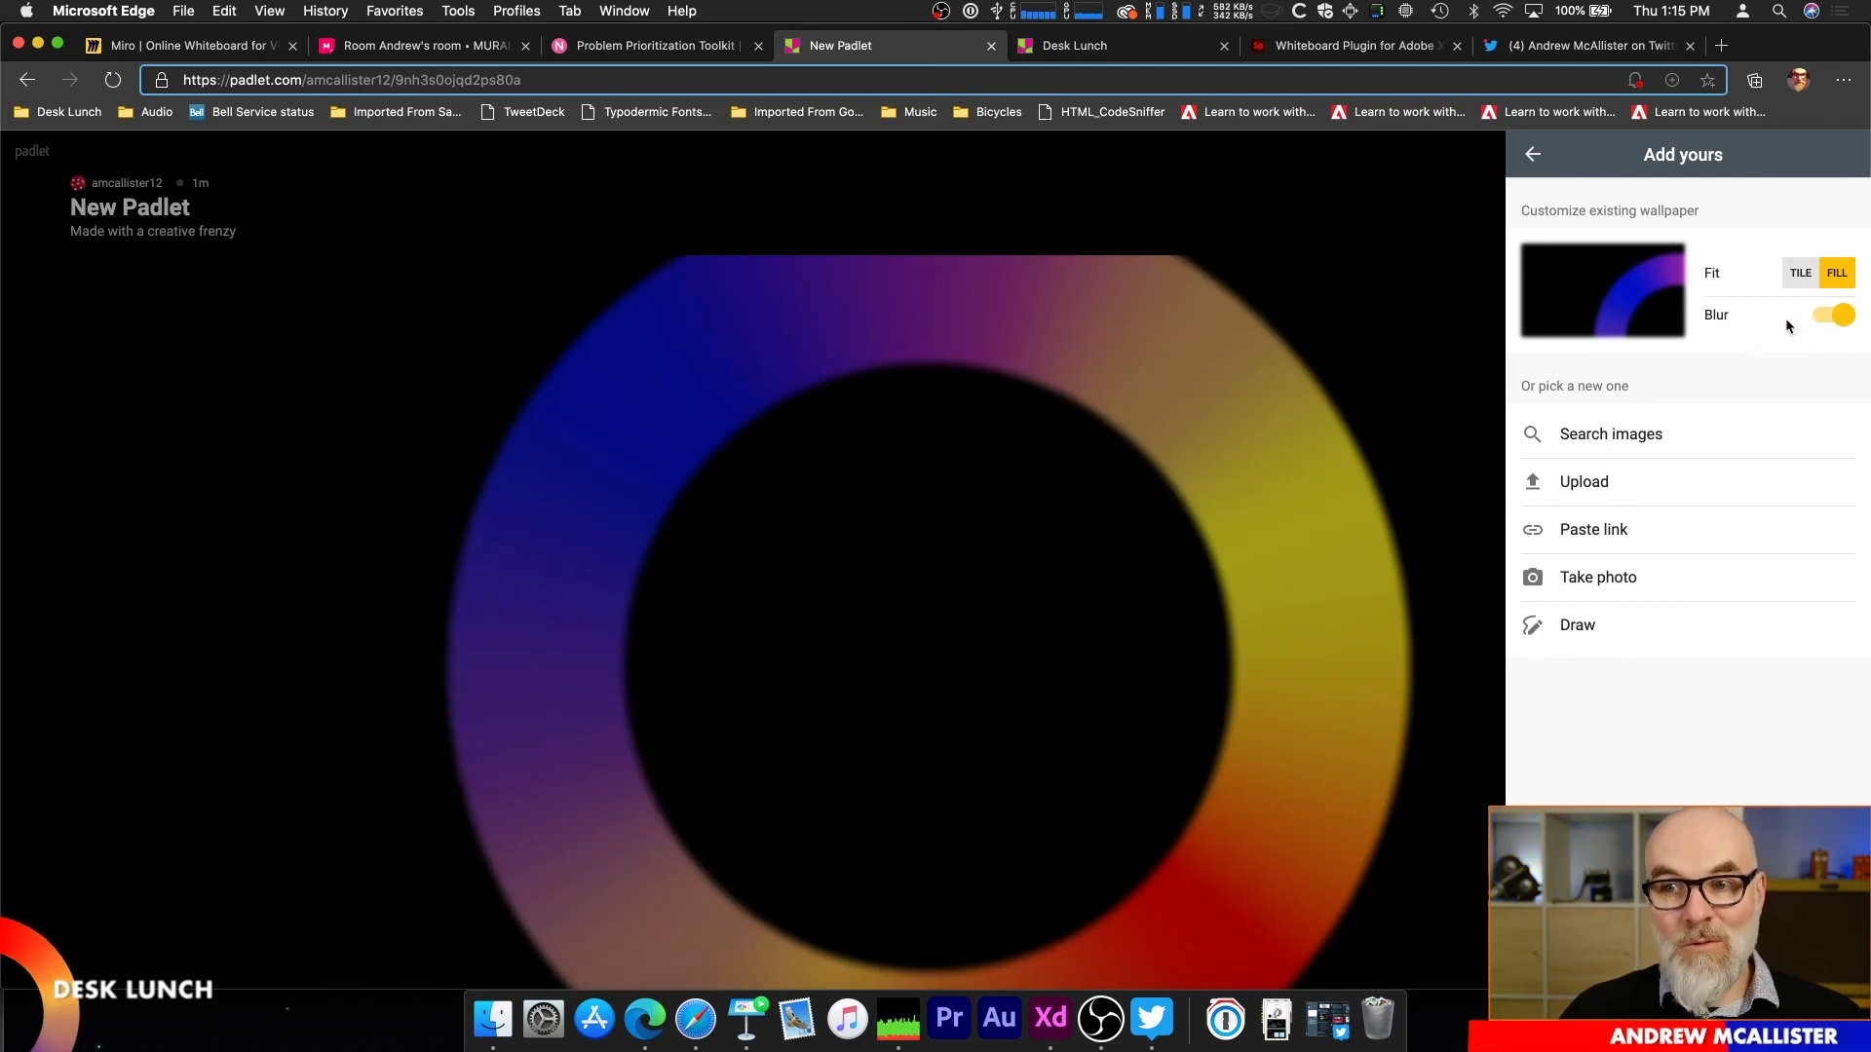
{"action": "left_click", "coordinate": [1533, 154]}
{"action": "left_click", "coordinate": [1534, 156]}
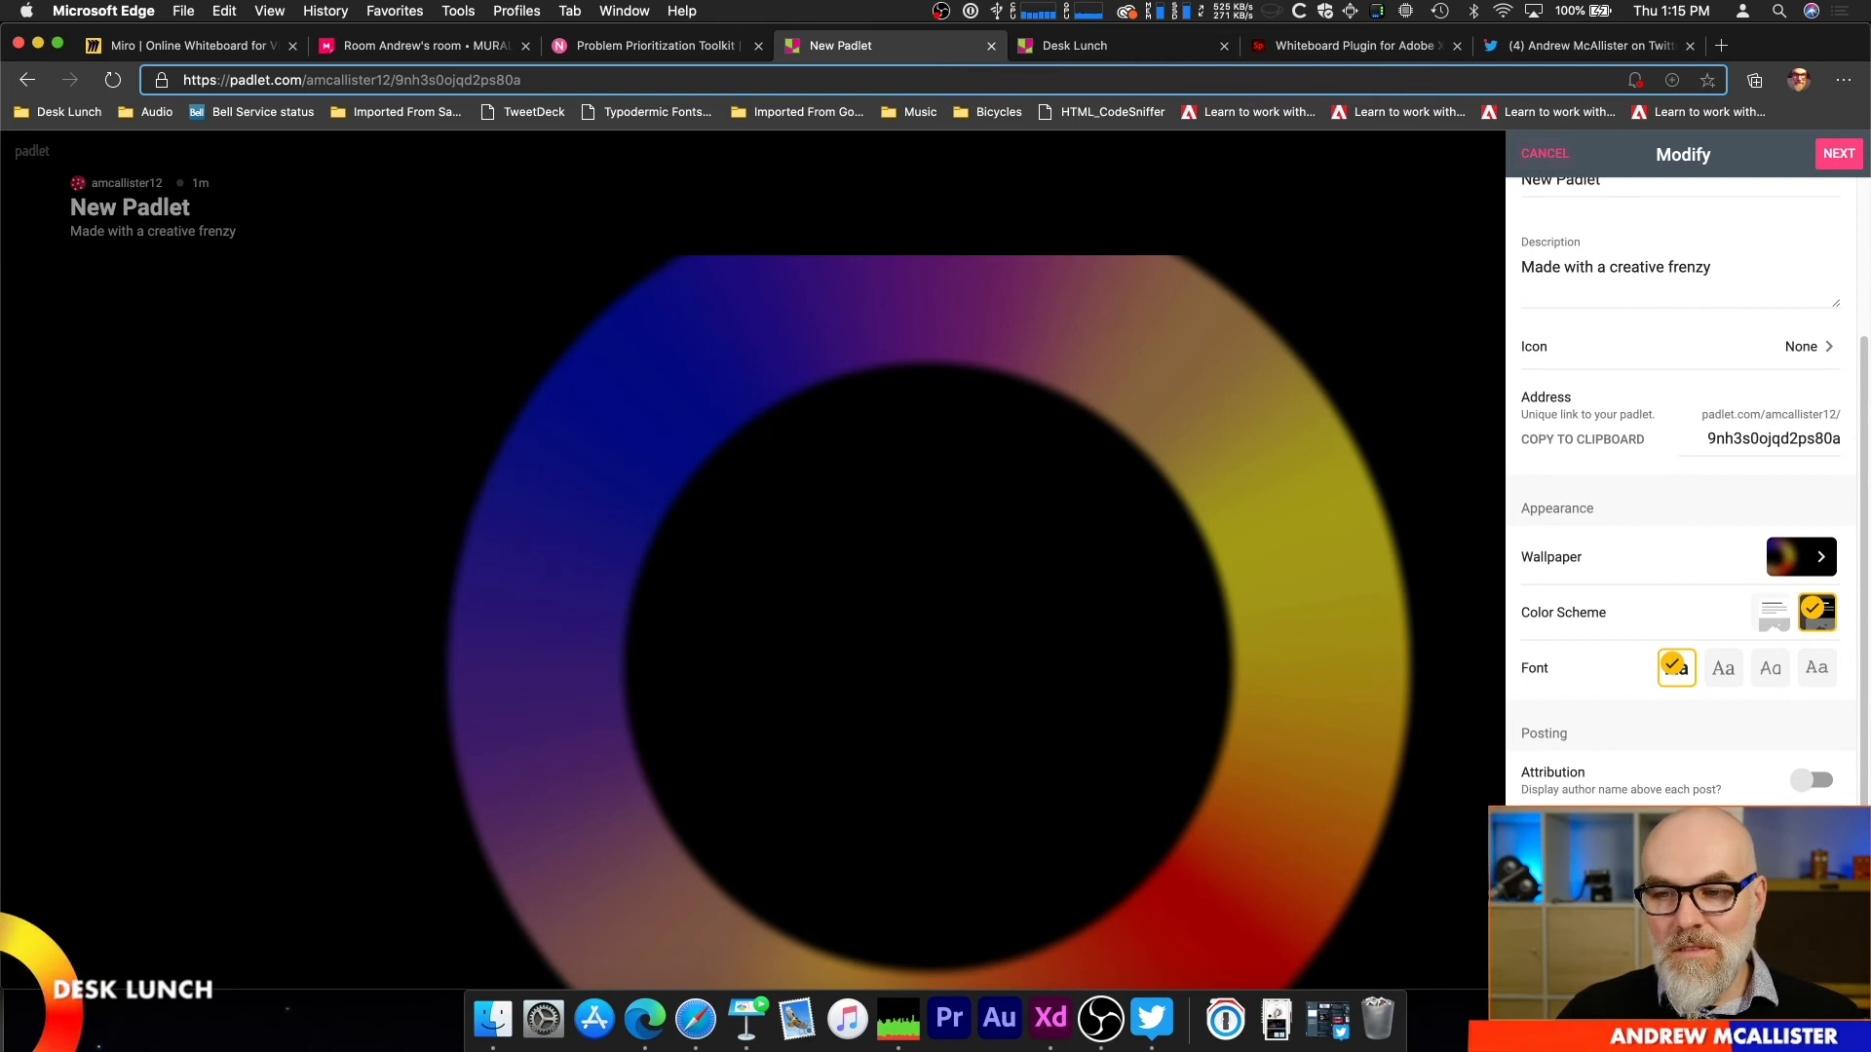
Step: Turn on attribution and comments for the padlet's posts
{"action": "scroll", "coordinate": [1683, 487], "scroll_direction": "down", "scroll_amount": 3}
{"action": "left_click", "coordinate": [1813, 555]}
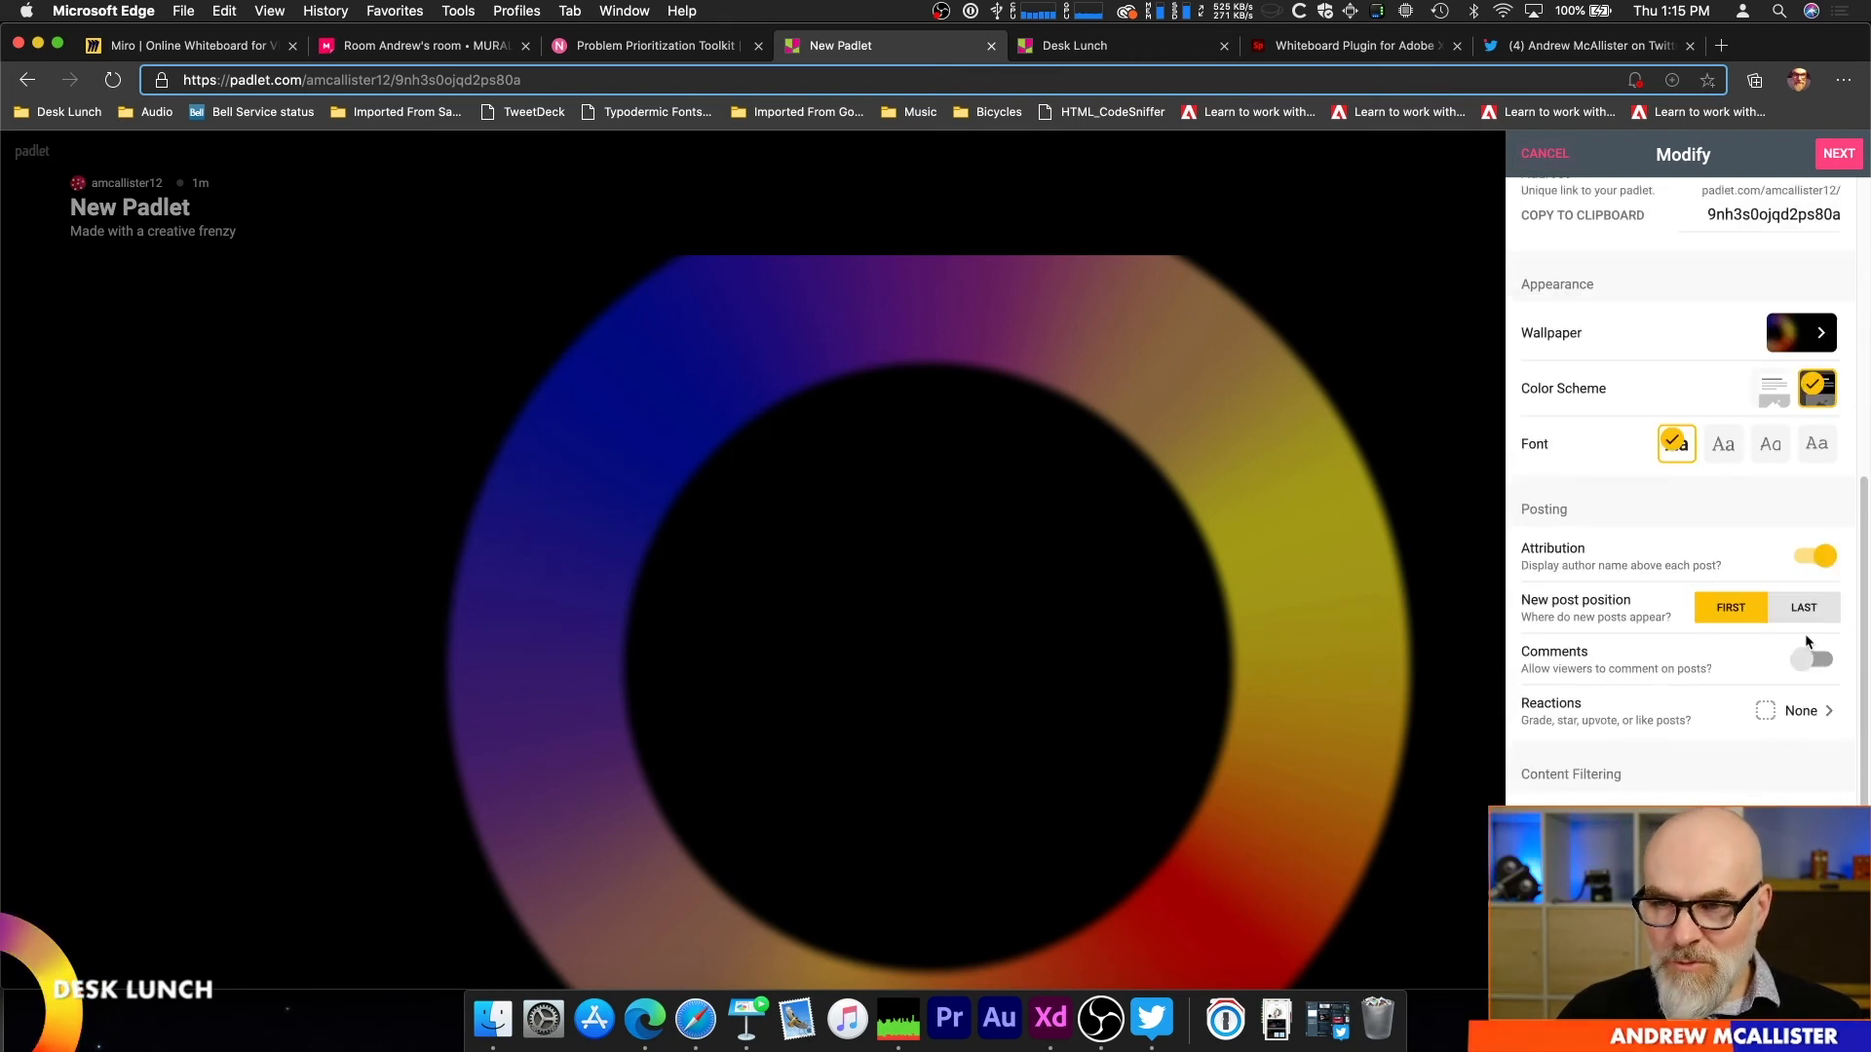
{"action": "left_click", "coordinate": [1811, 658]}
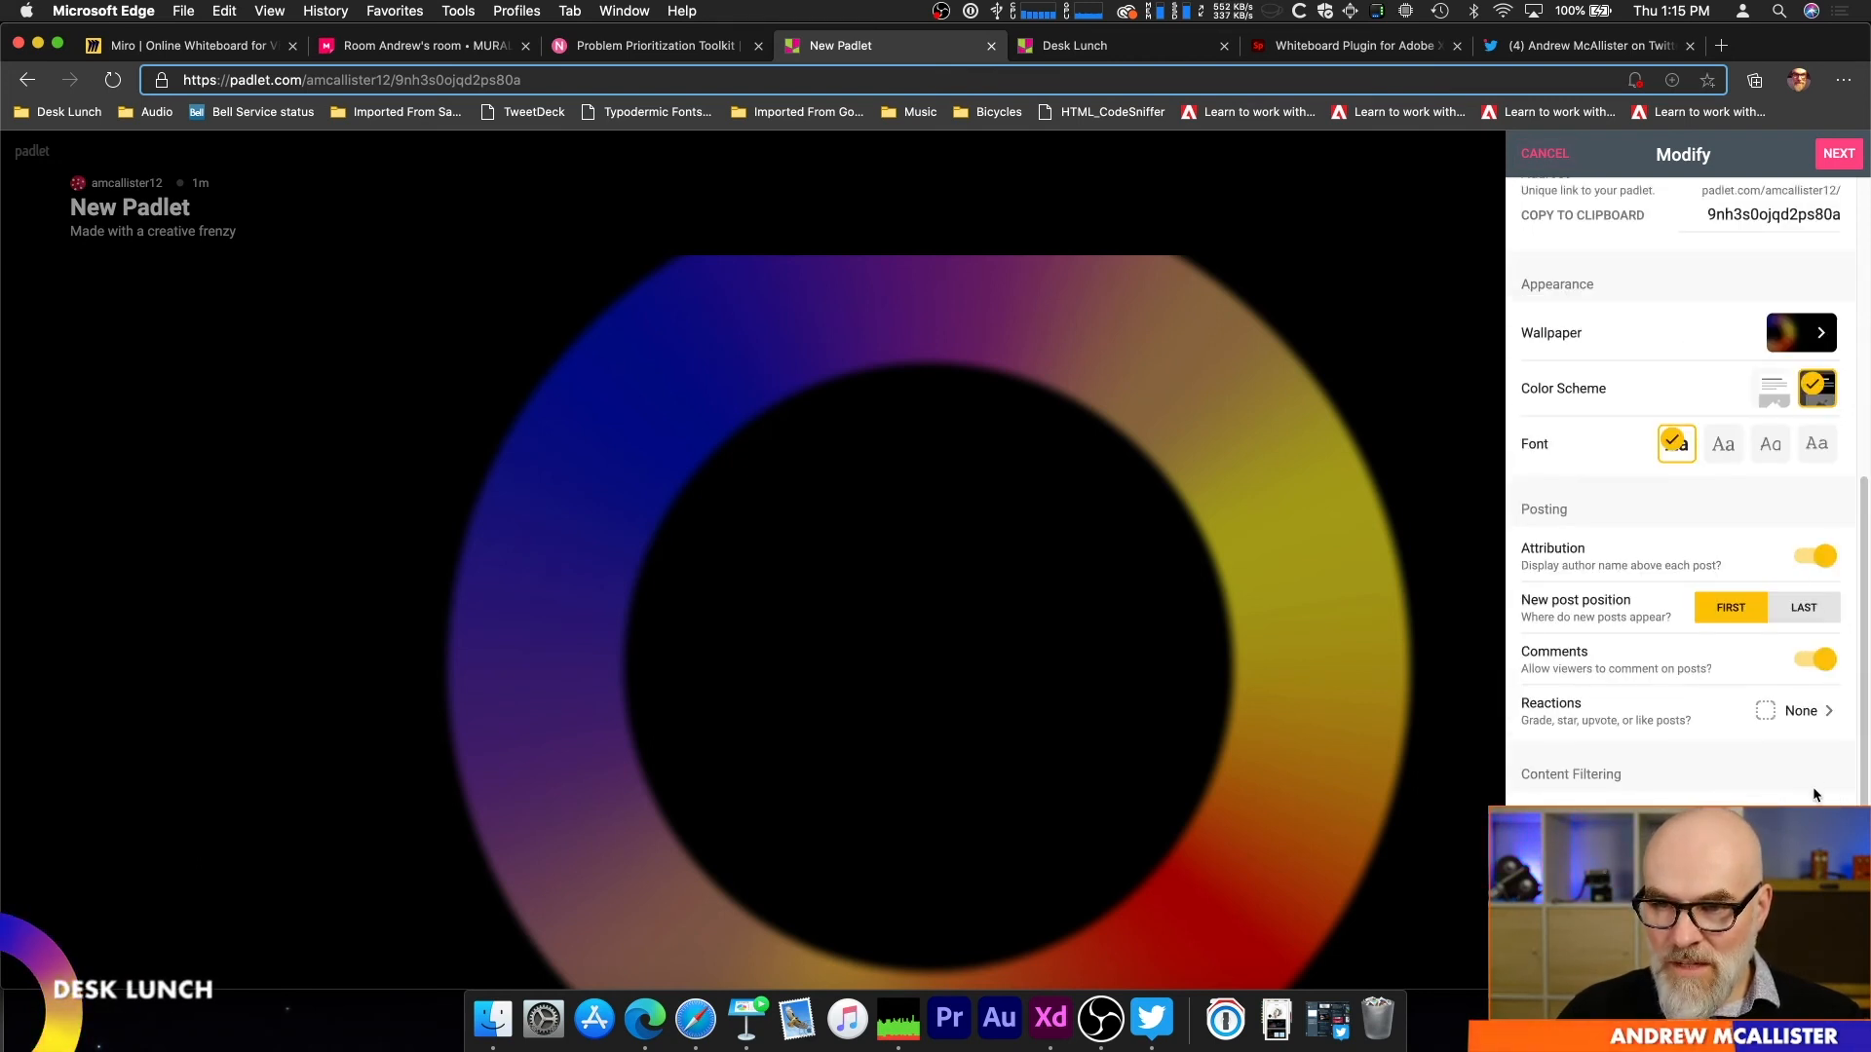
Step: Set the post reactions to Vote, change them to Like, and finish the padlet setup to start posting
{"action": "left_click", "coordinate": [1807, 711]}
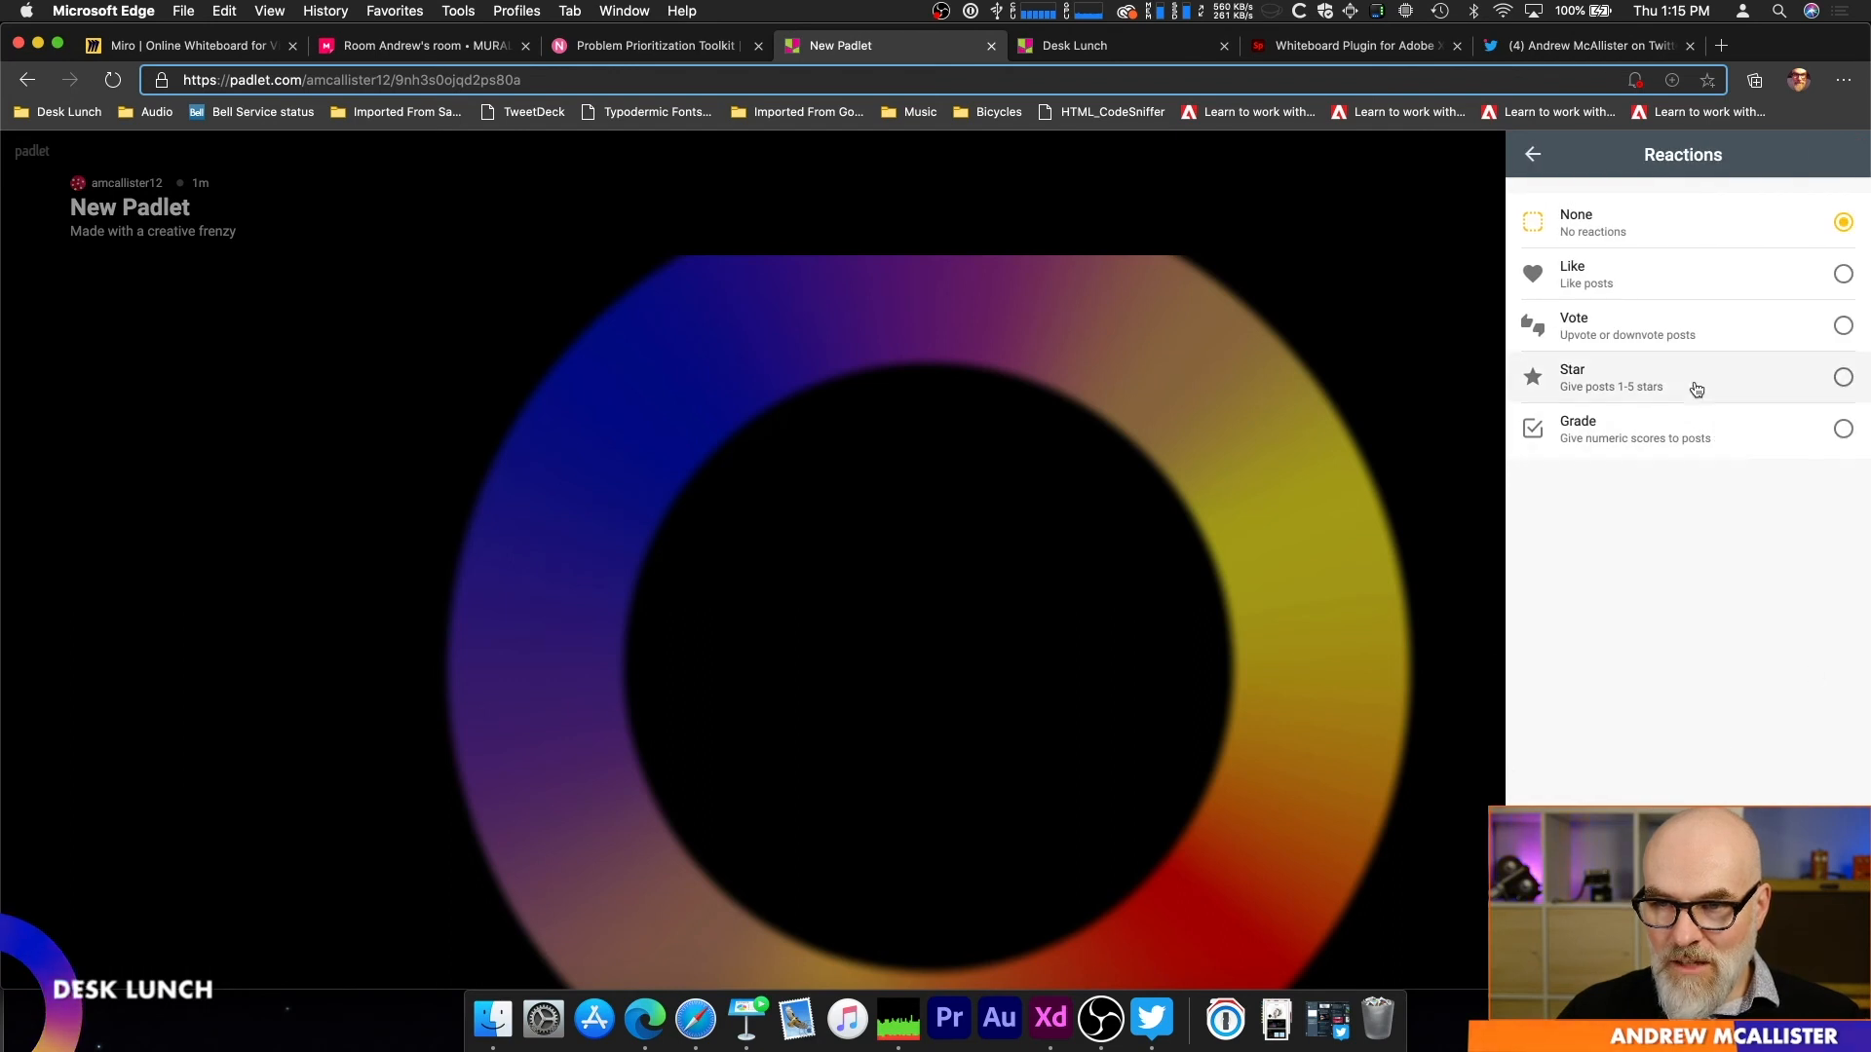
{"action": "left_click", "coordinate": [1692, 337]}
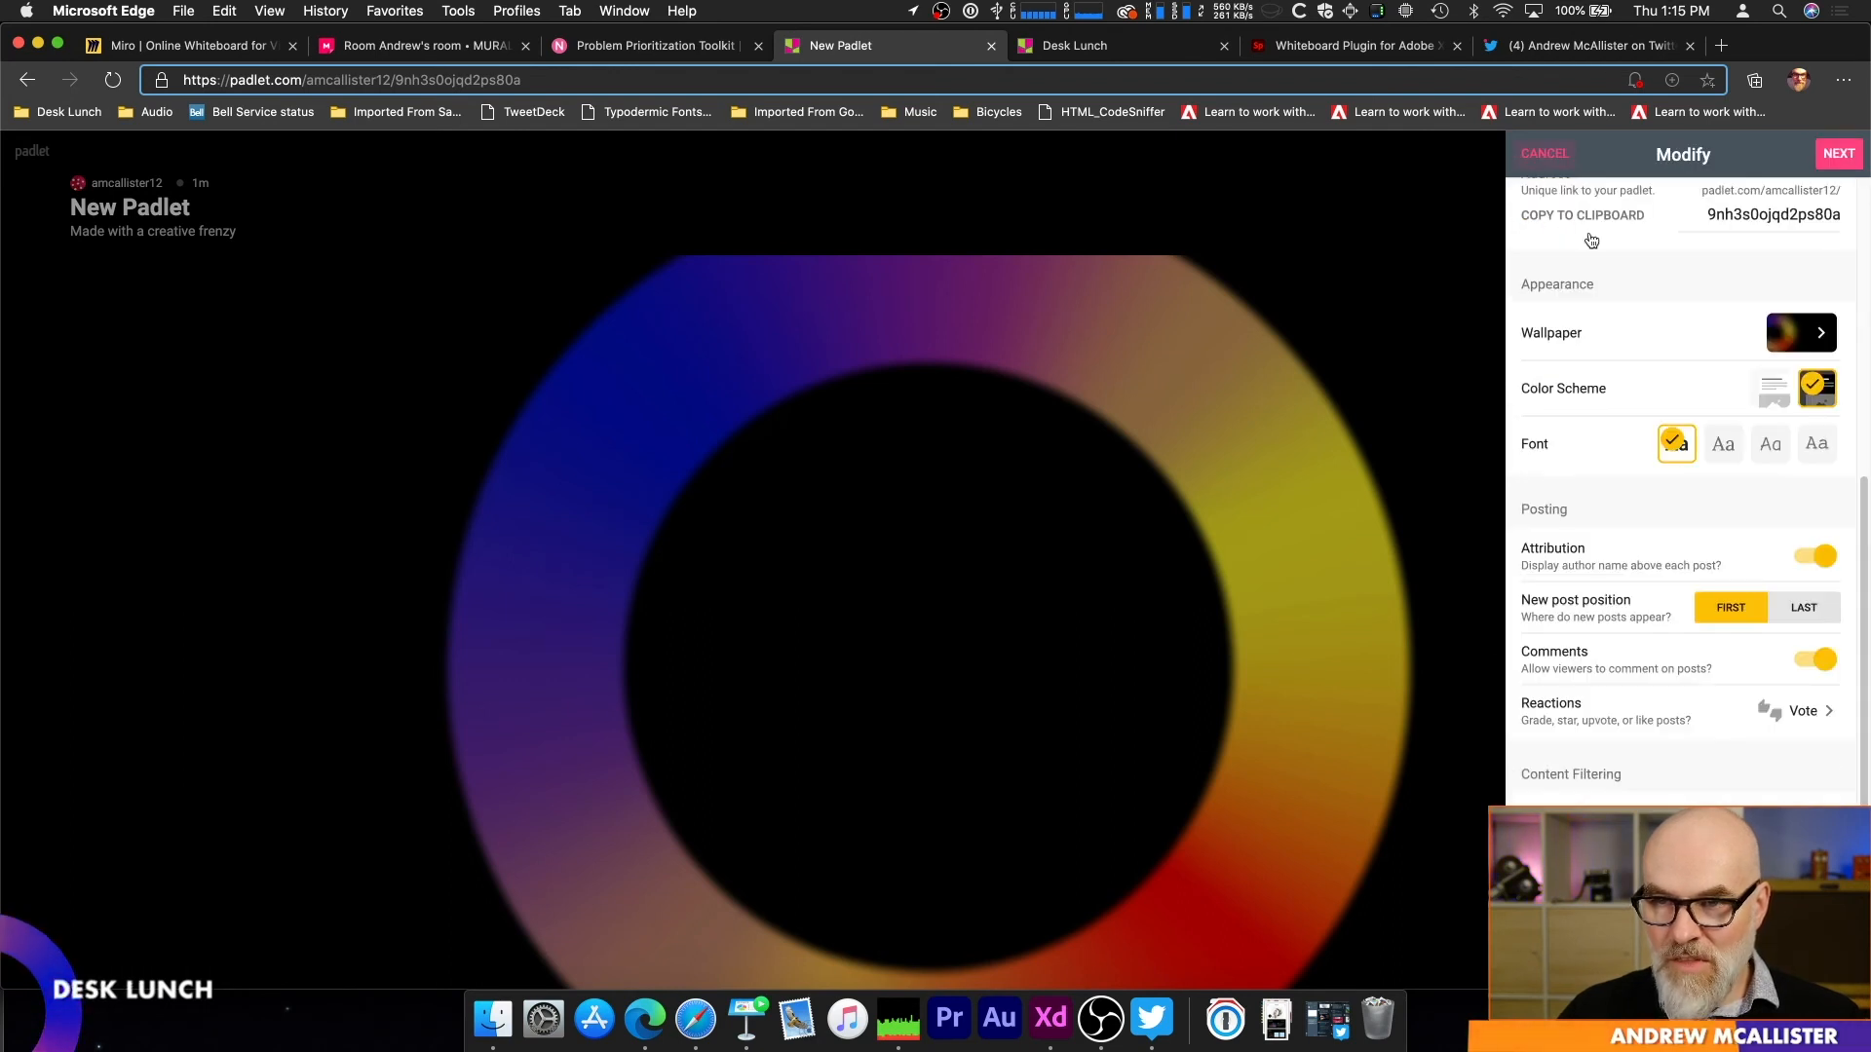
{"action": "scroll", "coordinate": [1815, 768], "scroll_direction": "down", "scroll_amount": 1}
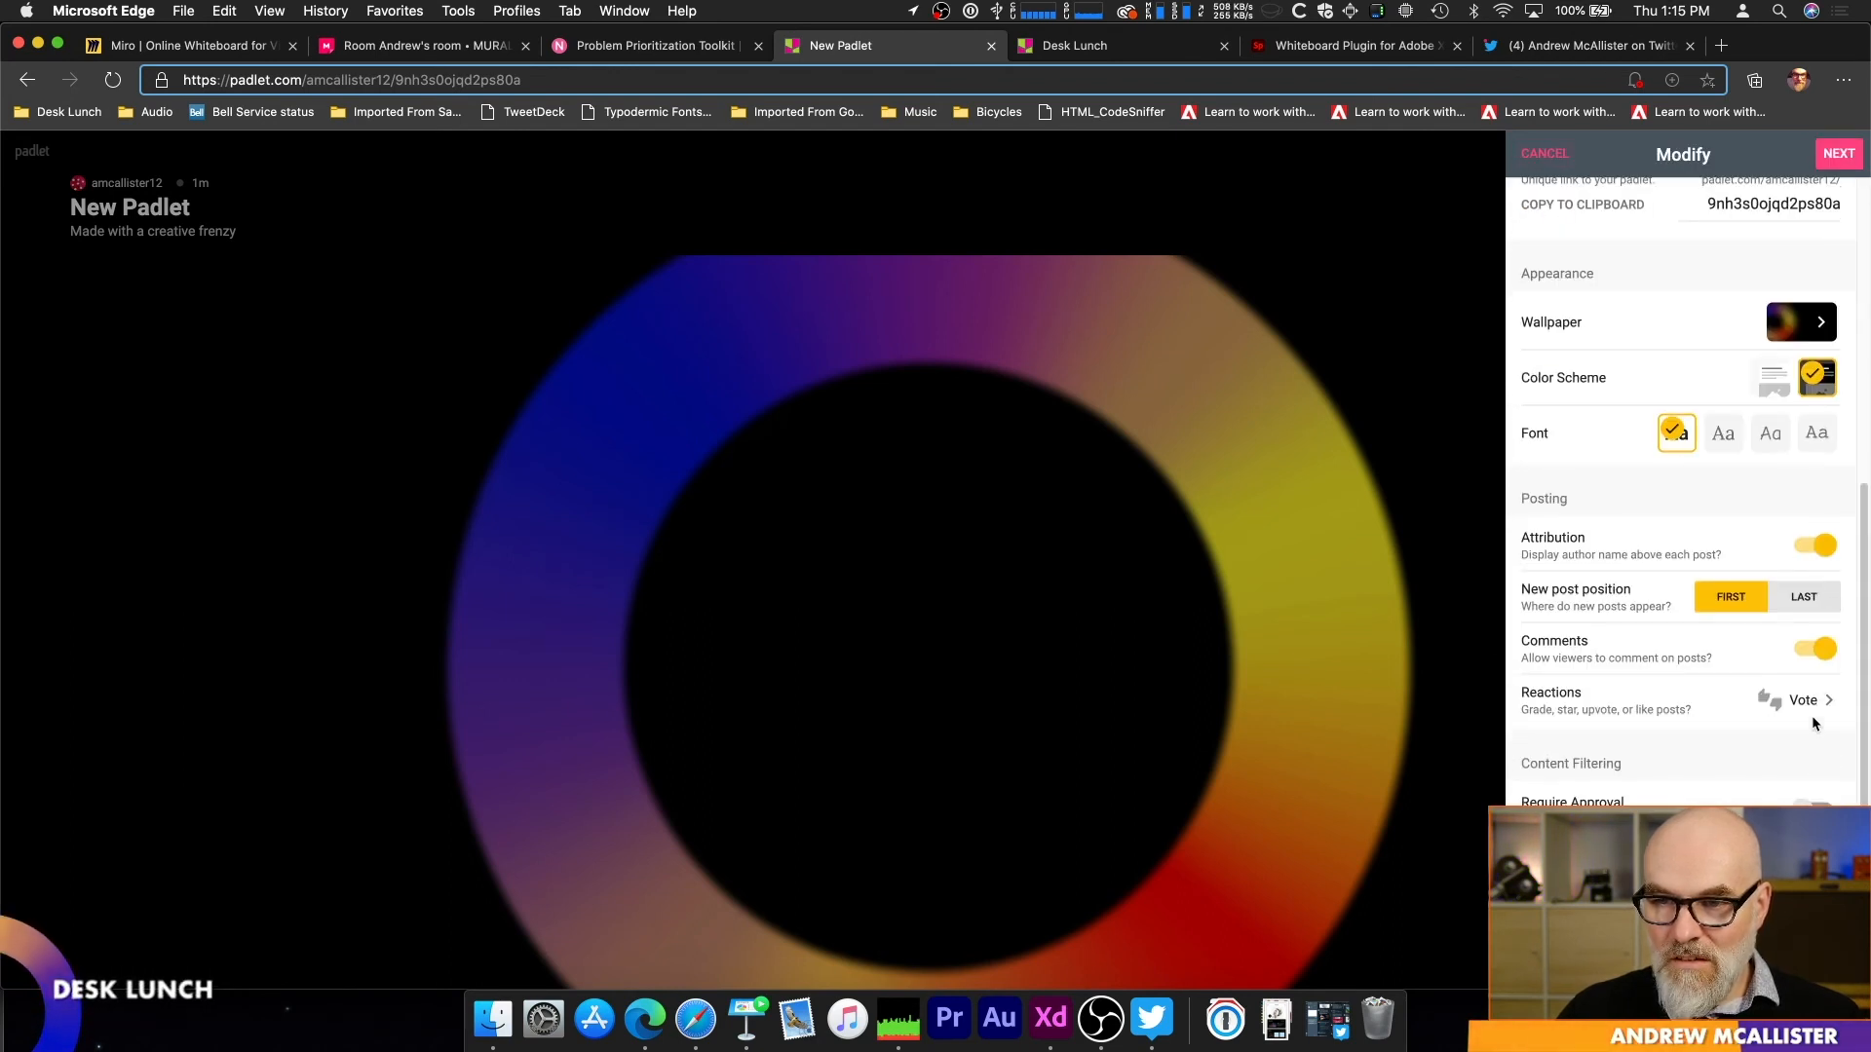
{"action": "left_click", "coordinate": [1812, 711]}
{"action": "left_click", "coordinate": [1678, 290]}
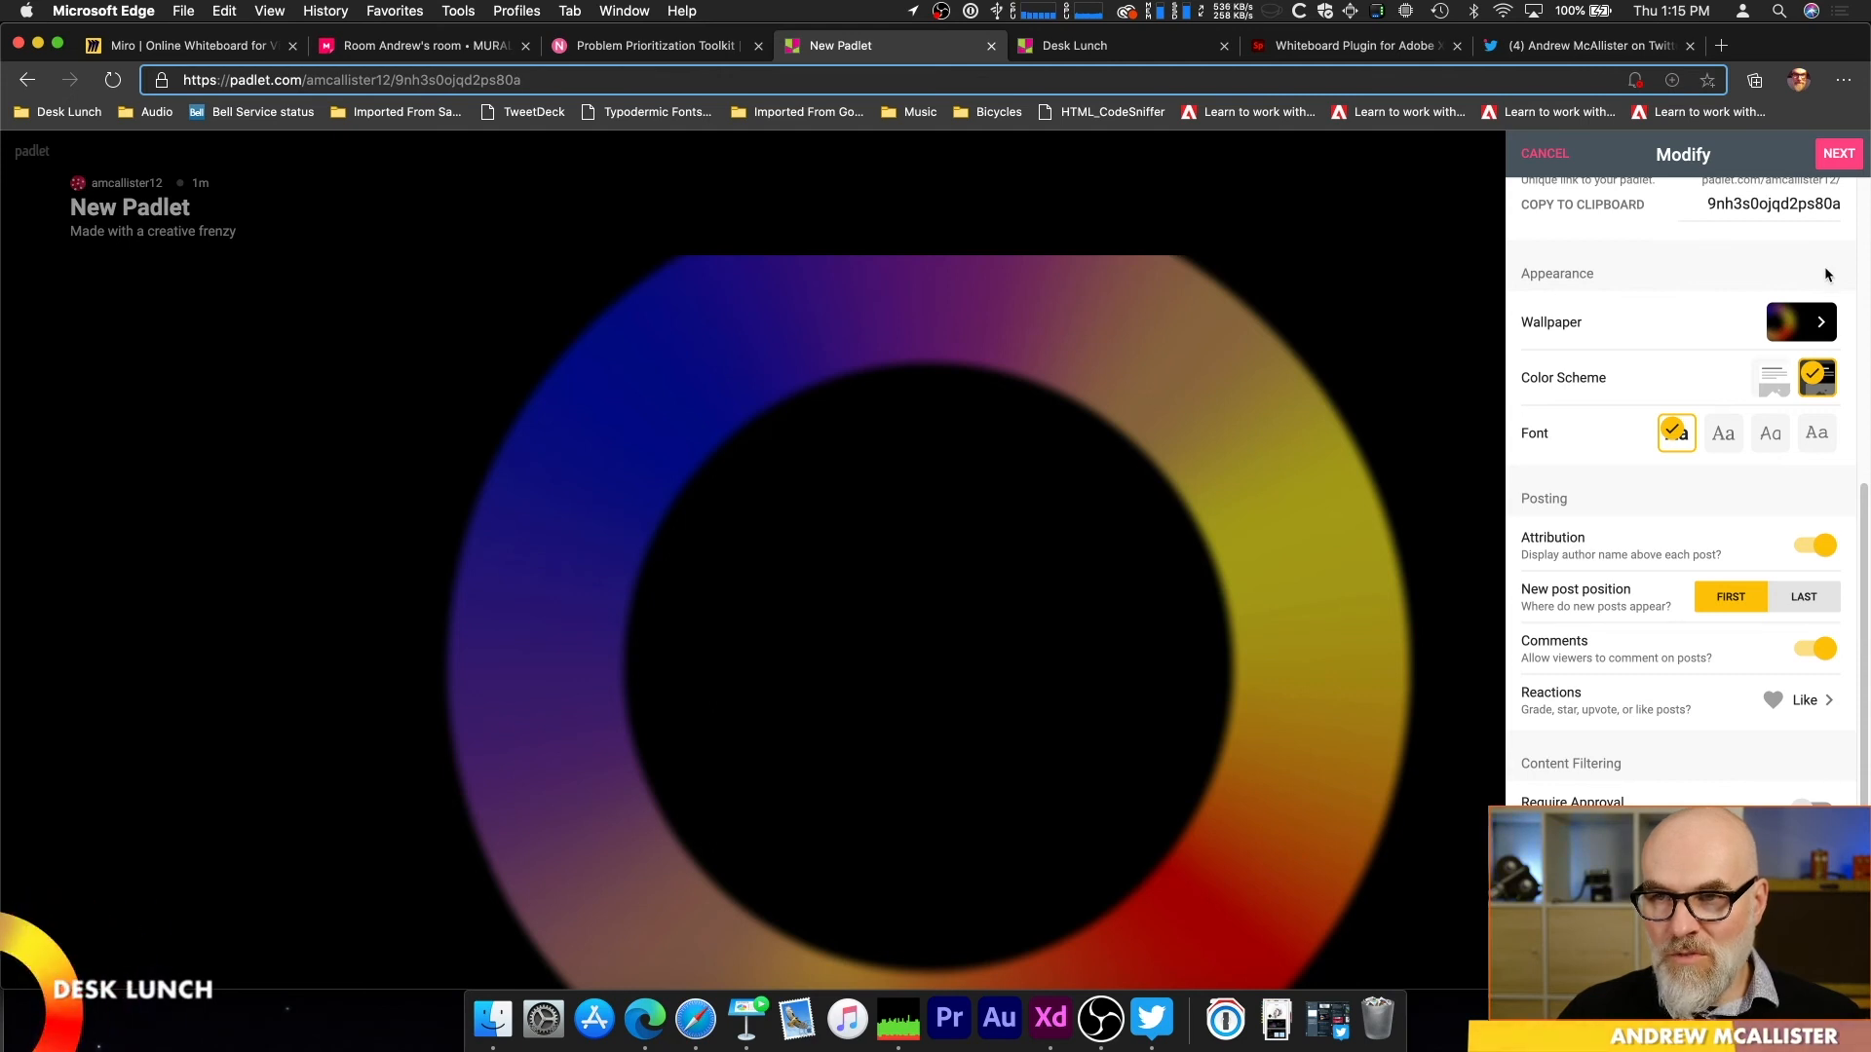
{"action": "left_click", "coordinate": [1837, 153]}
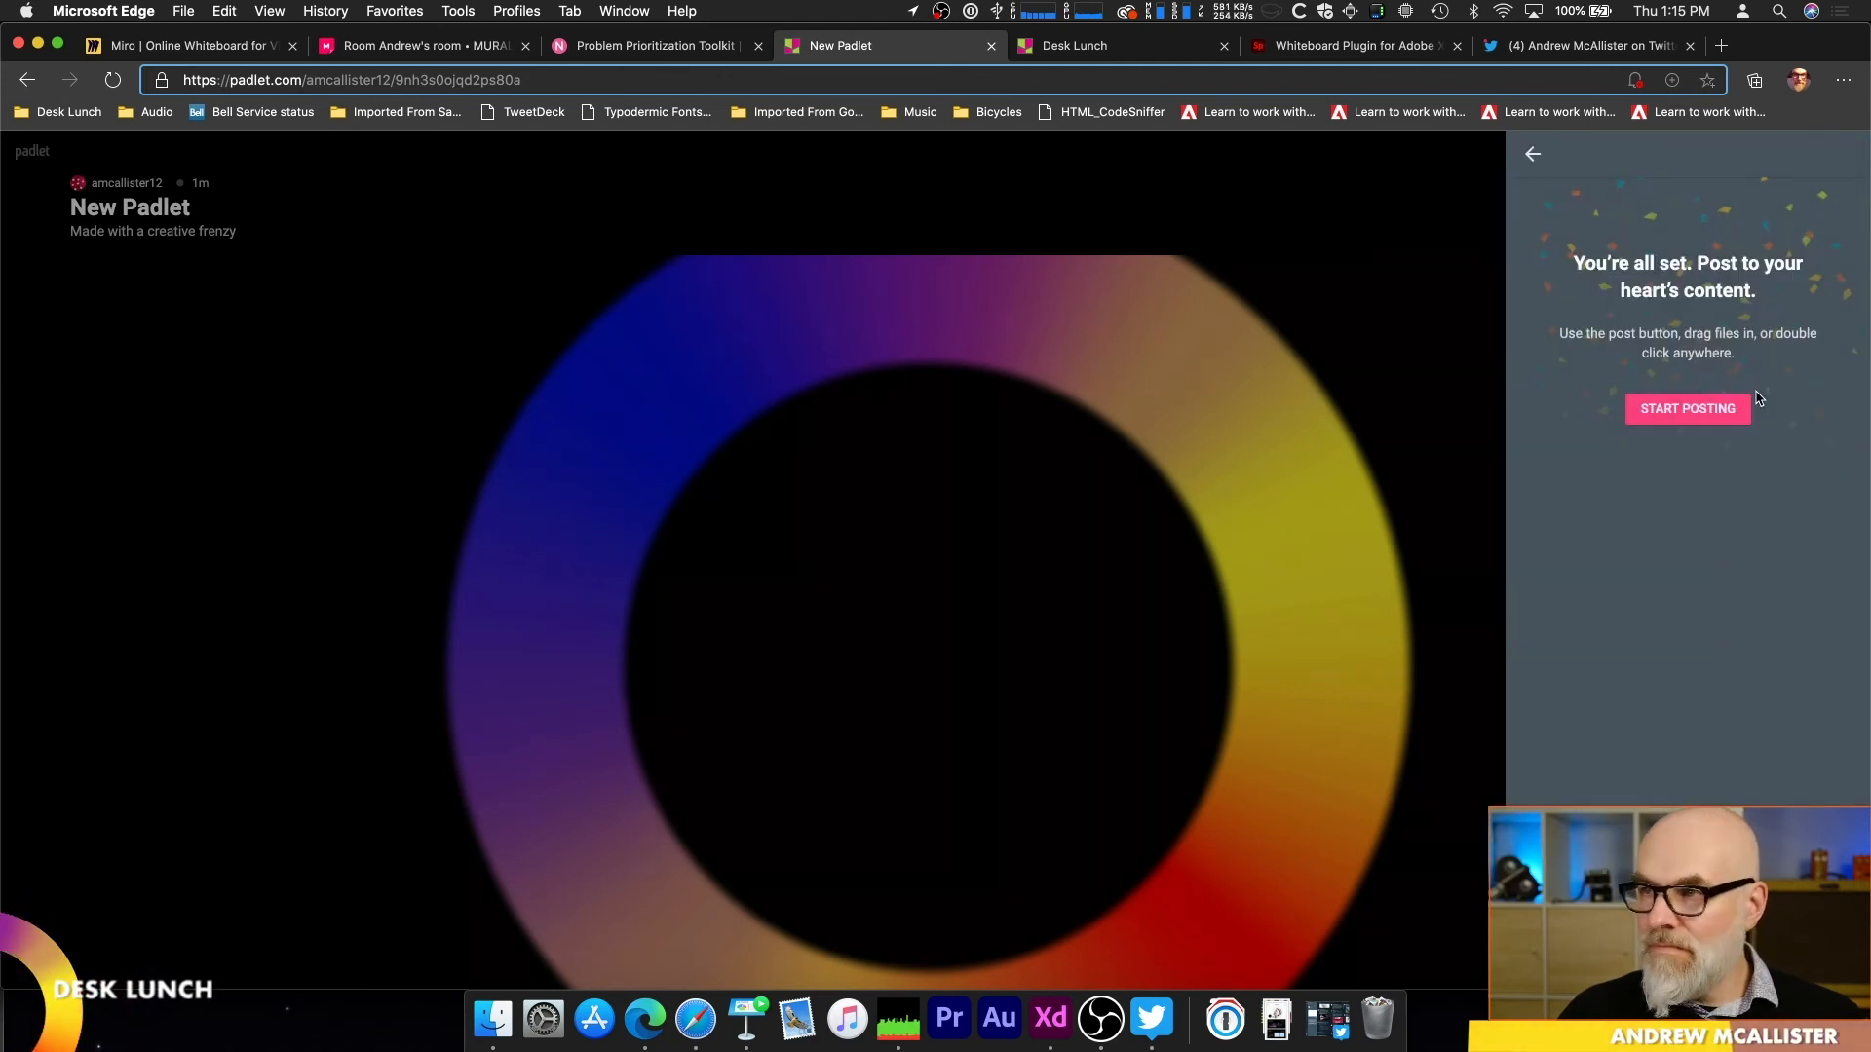
{"action": "left_click", "coordinate": [1704, 409]}
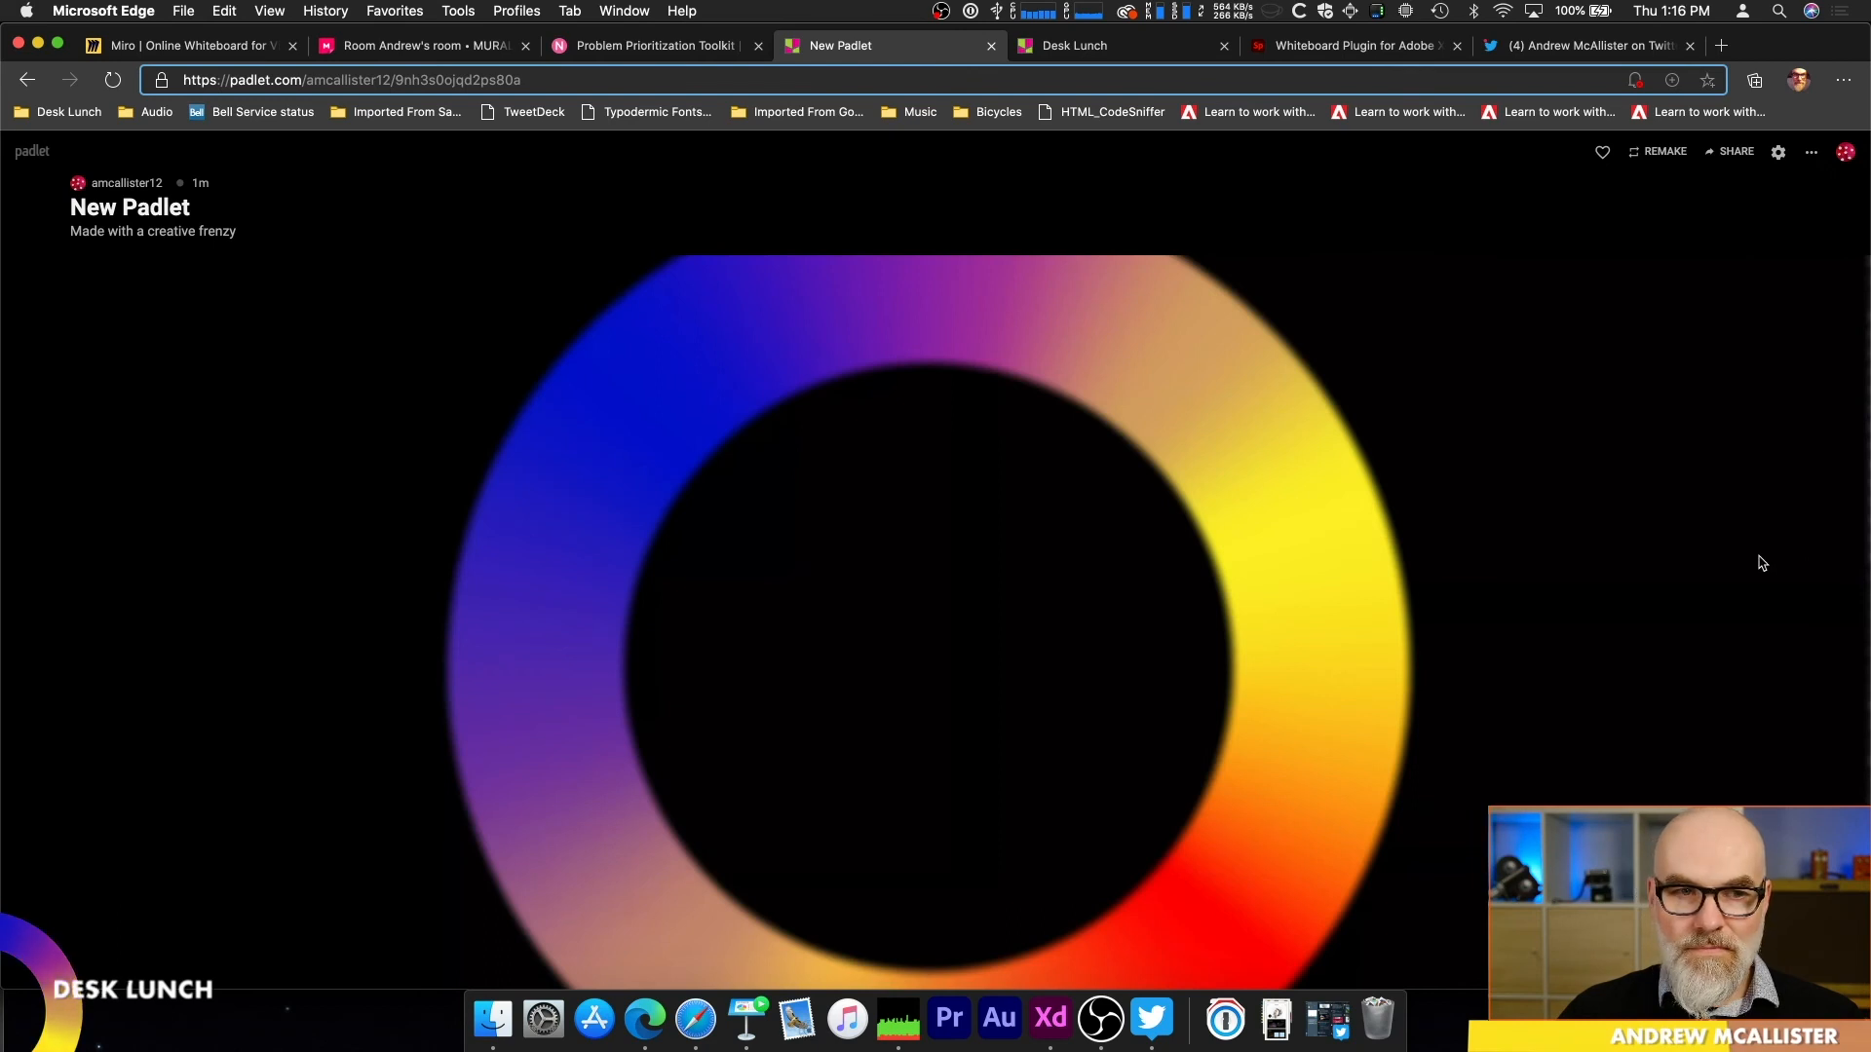
Step: Add a post titled "Here's My First Great Idea" with the text "I love ideas!"
{"action": "left_click", "coordinate": [1828, 946]}
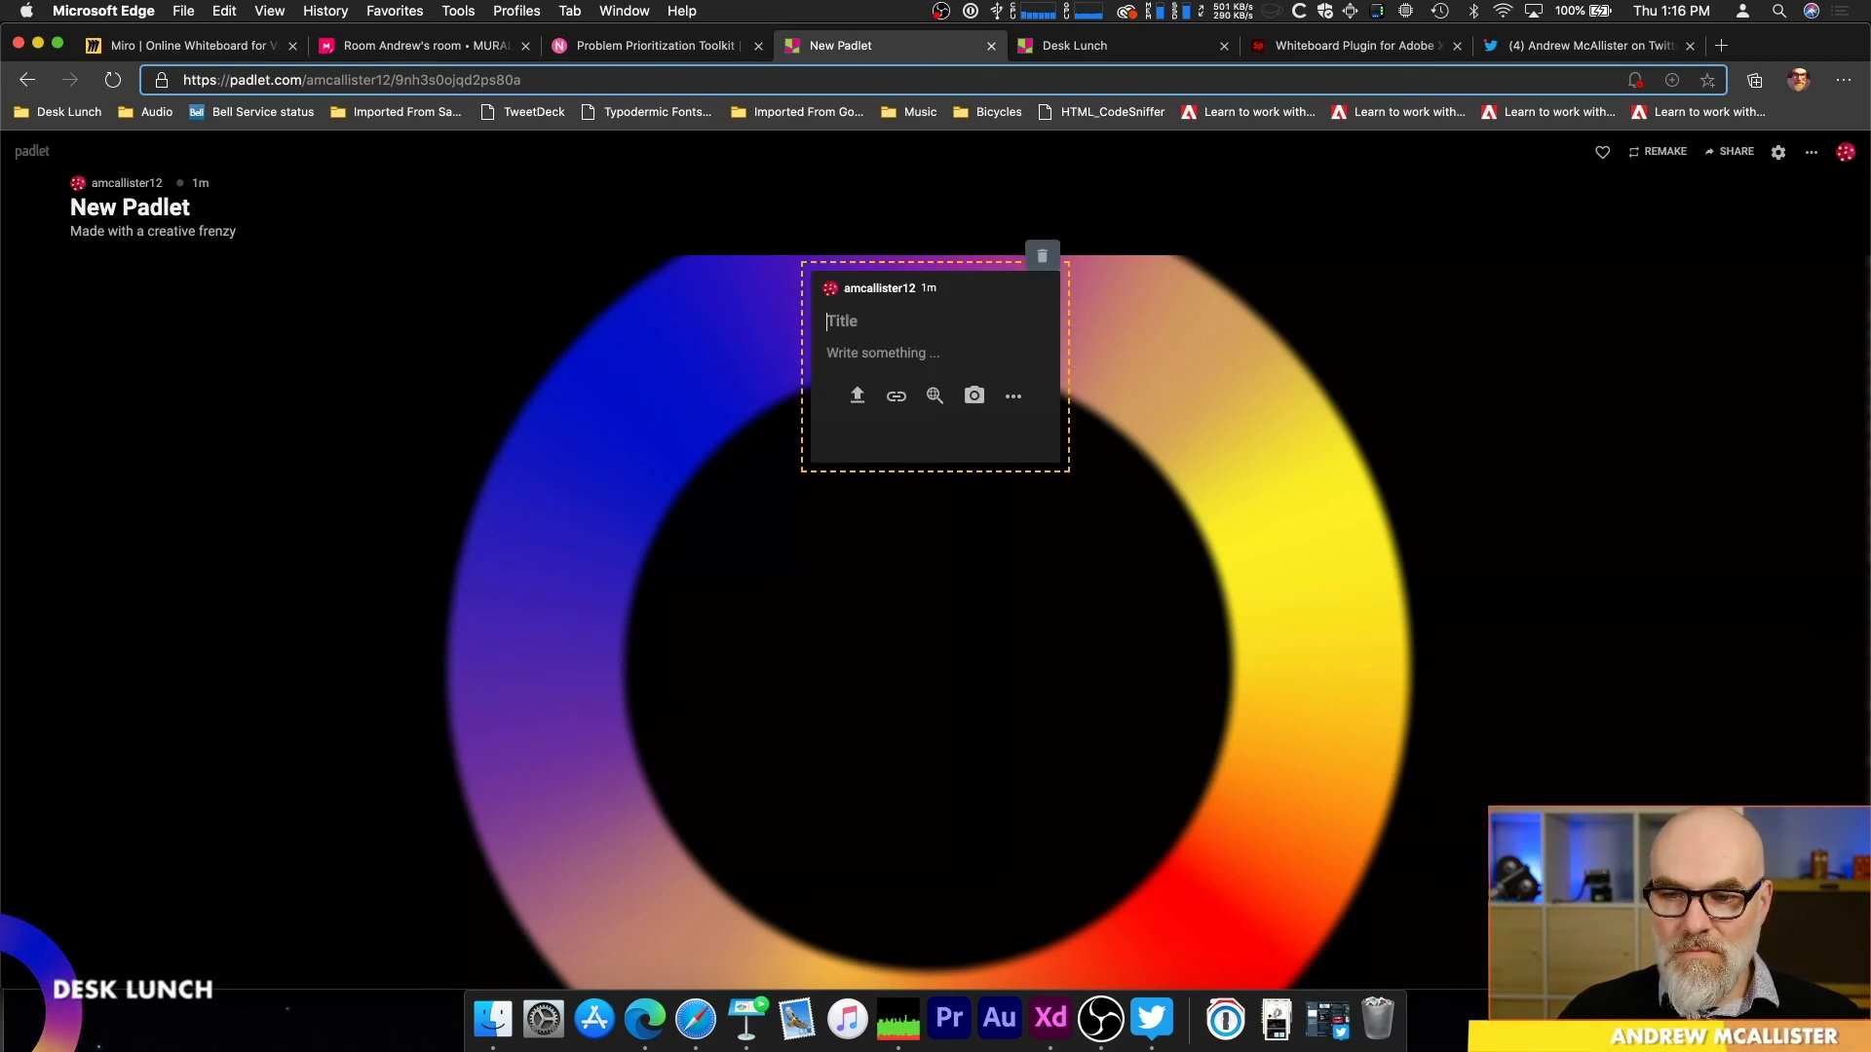
{"action": "type", "text": "Here's My First Great Idea"}
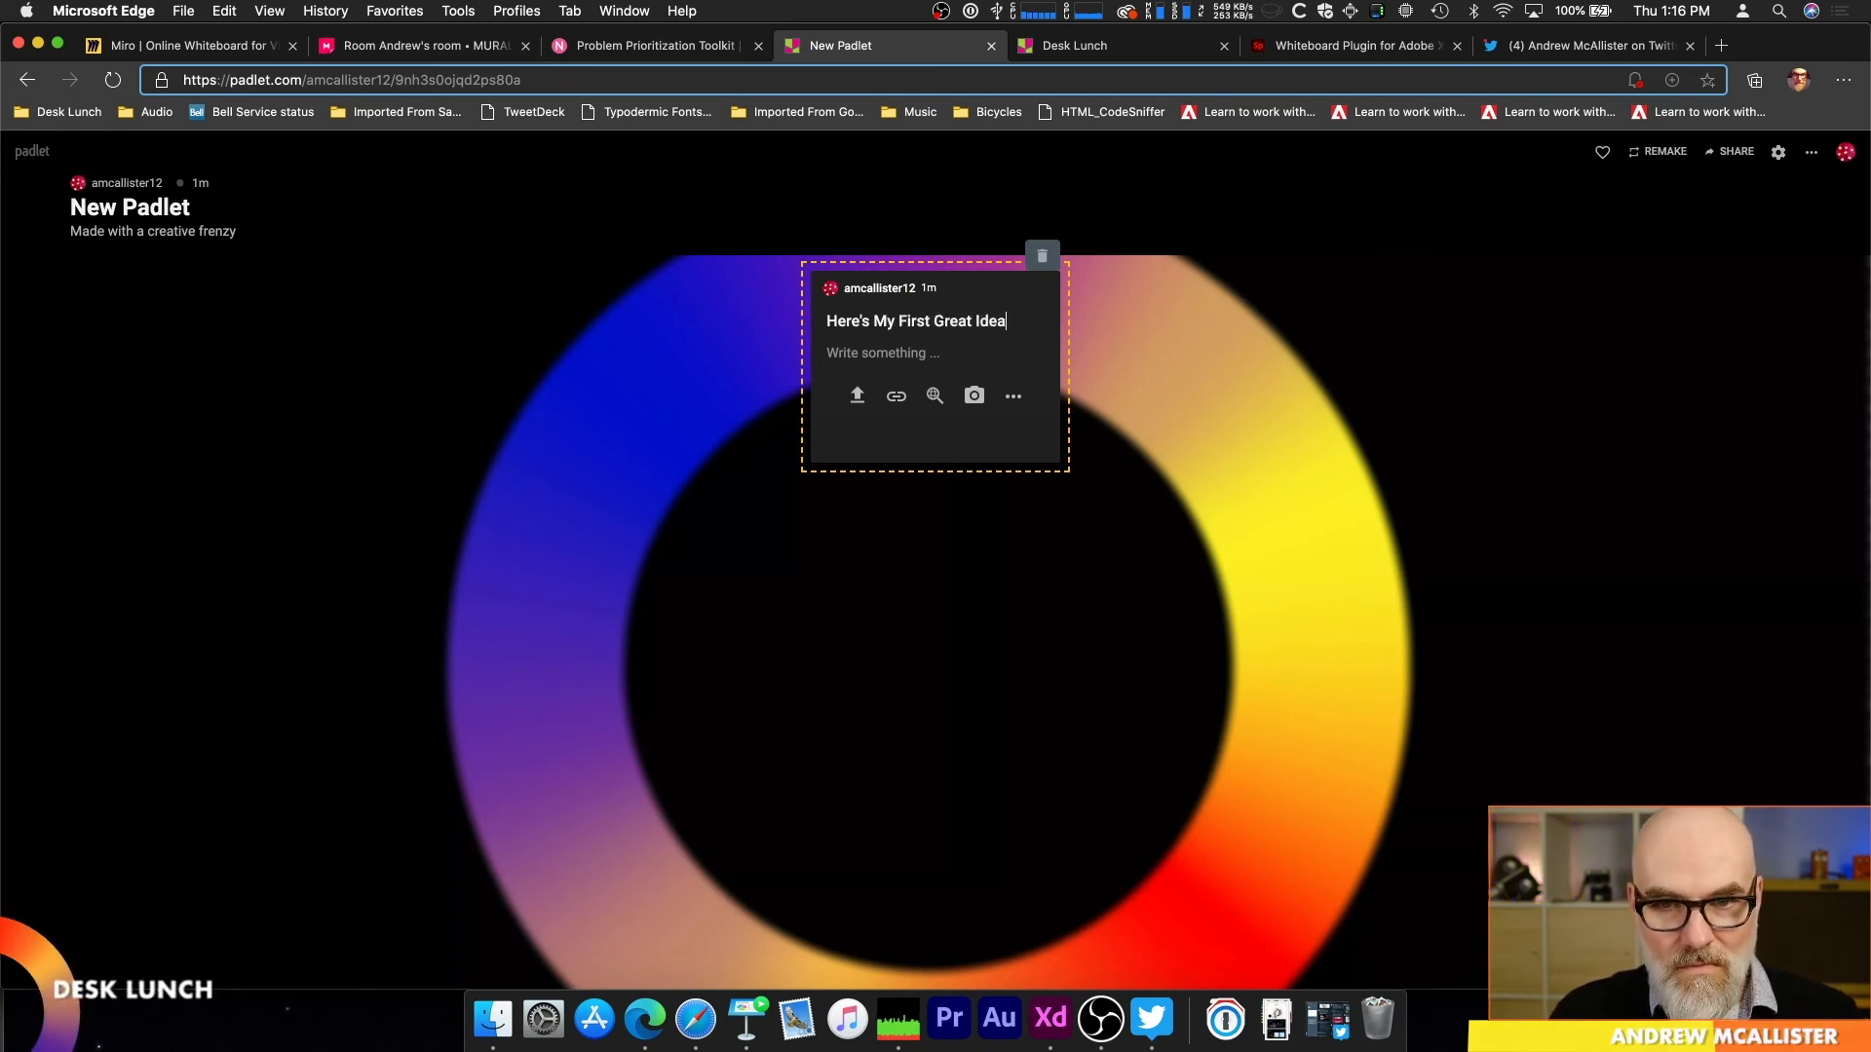
{"action": "key", "text": "Tab"}
{"action": "type", "text": "I"}
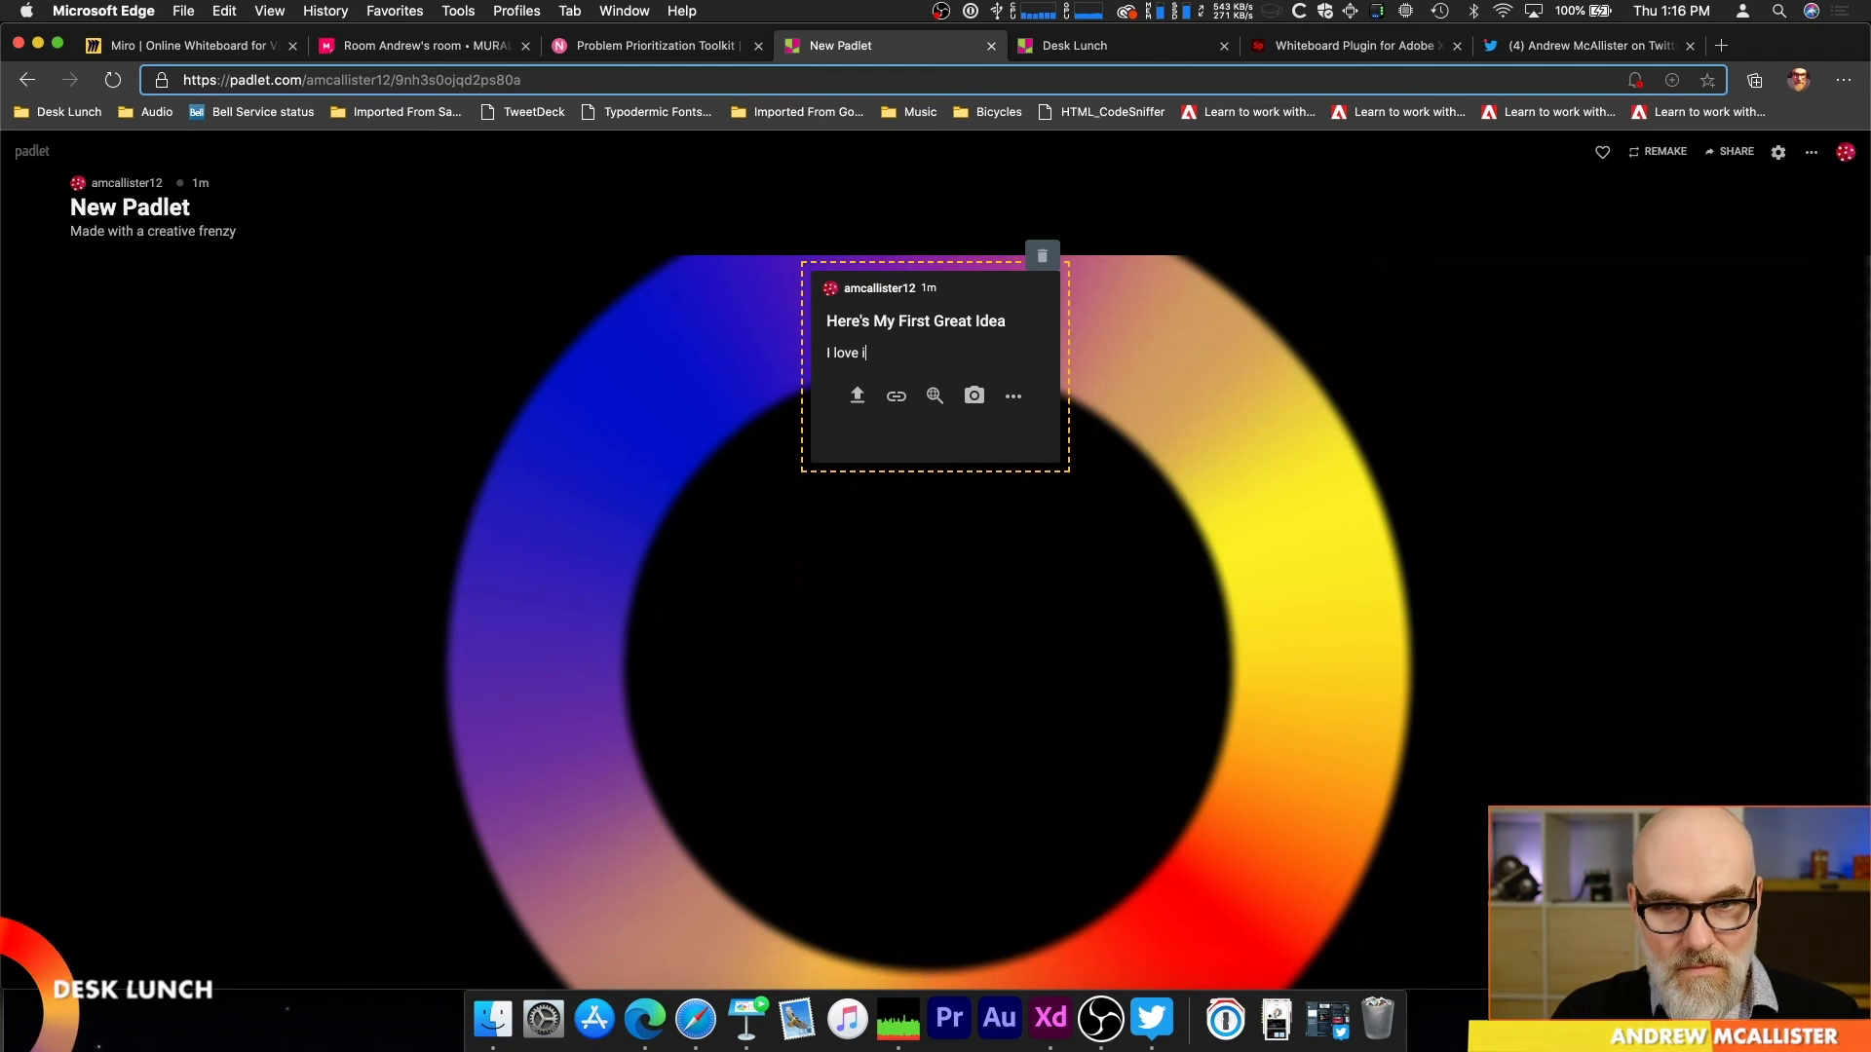
Step: Search for images matching the new post's title and look through the results
{"action": "left_click", "coordinate": [935, 396]}
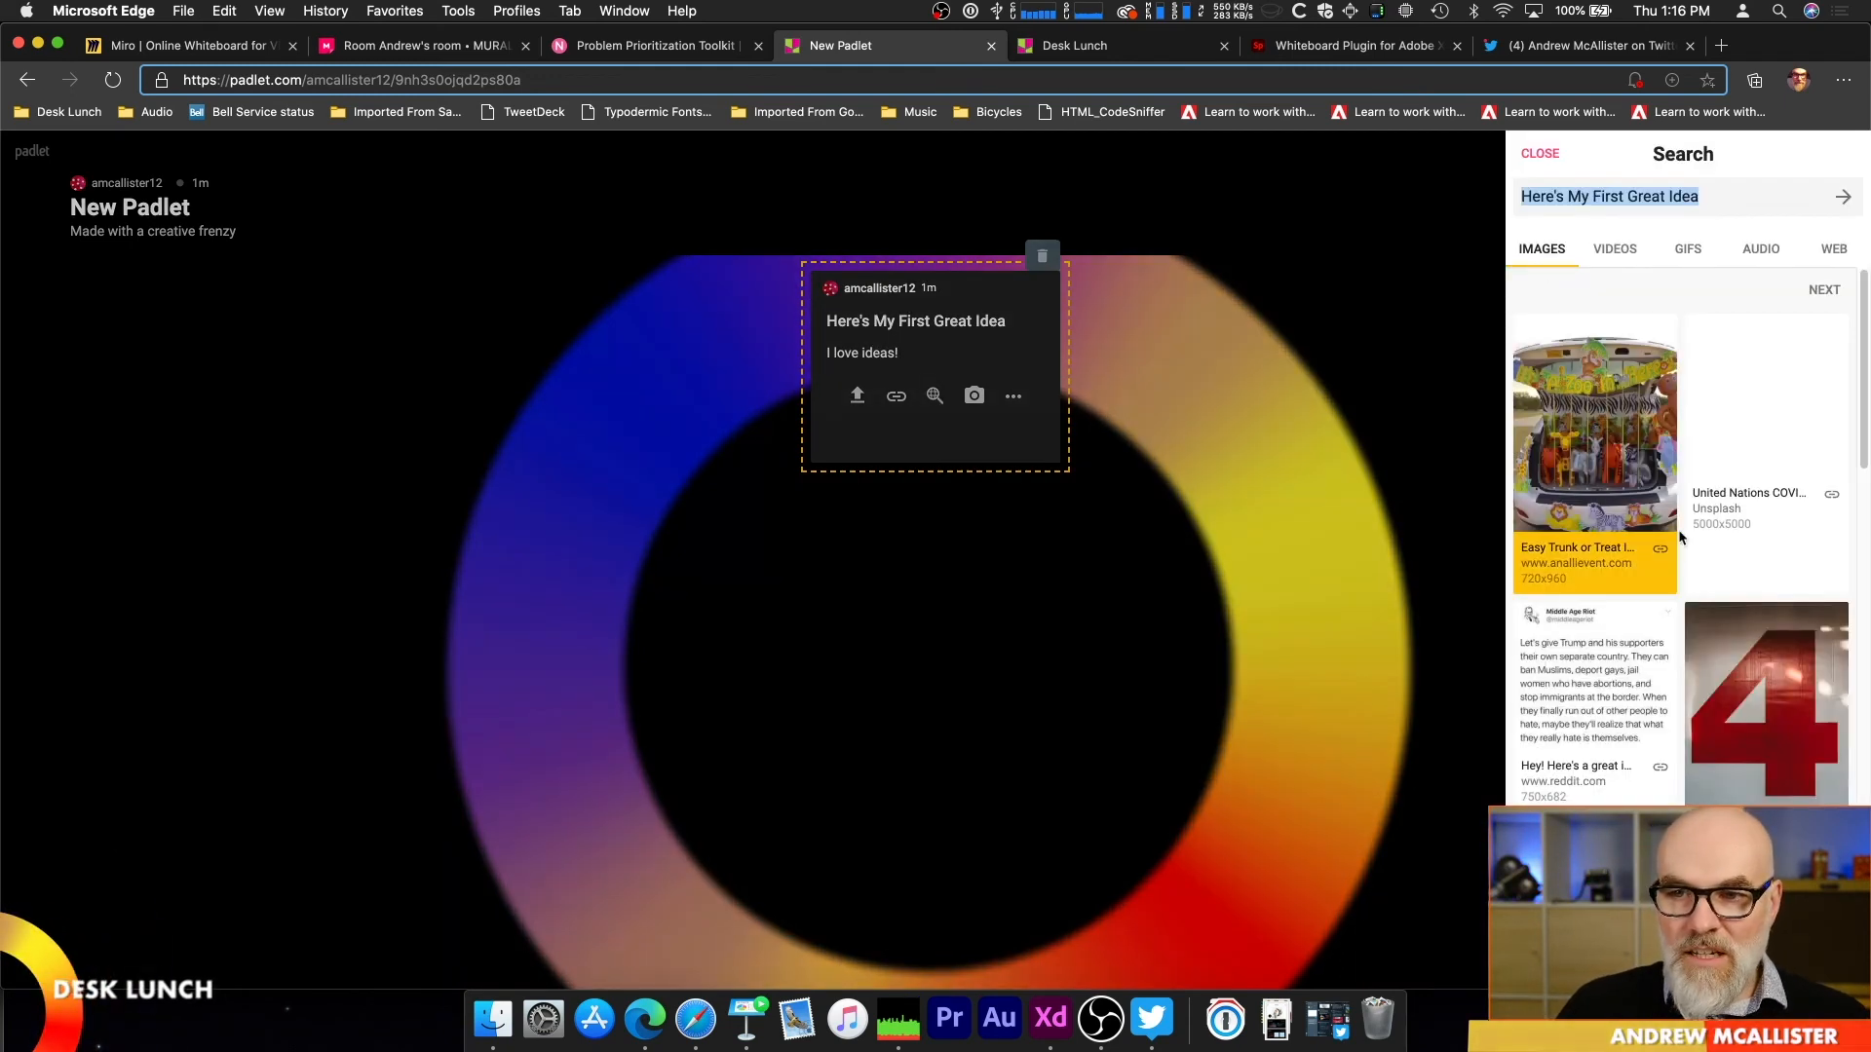
{"action": "scroll", "coordinate": [1784, 770], "scroll_direction": "down", "scroll_amount": 1}
{"action": "scroll", "coordinate": [1784, 771], "scroll_direction": "down", "scroll_amount": 3}
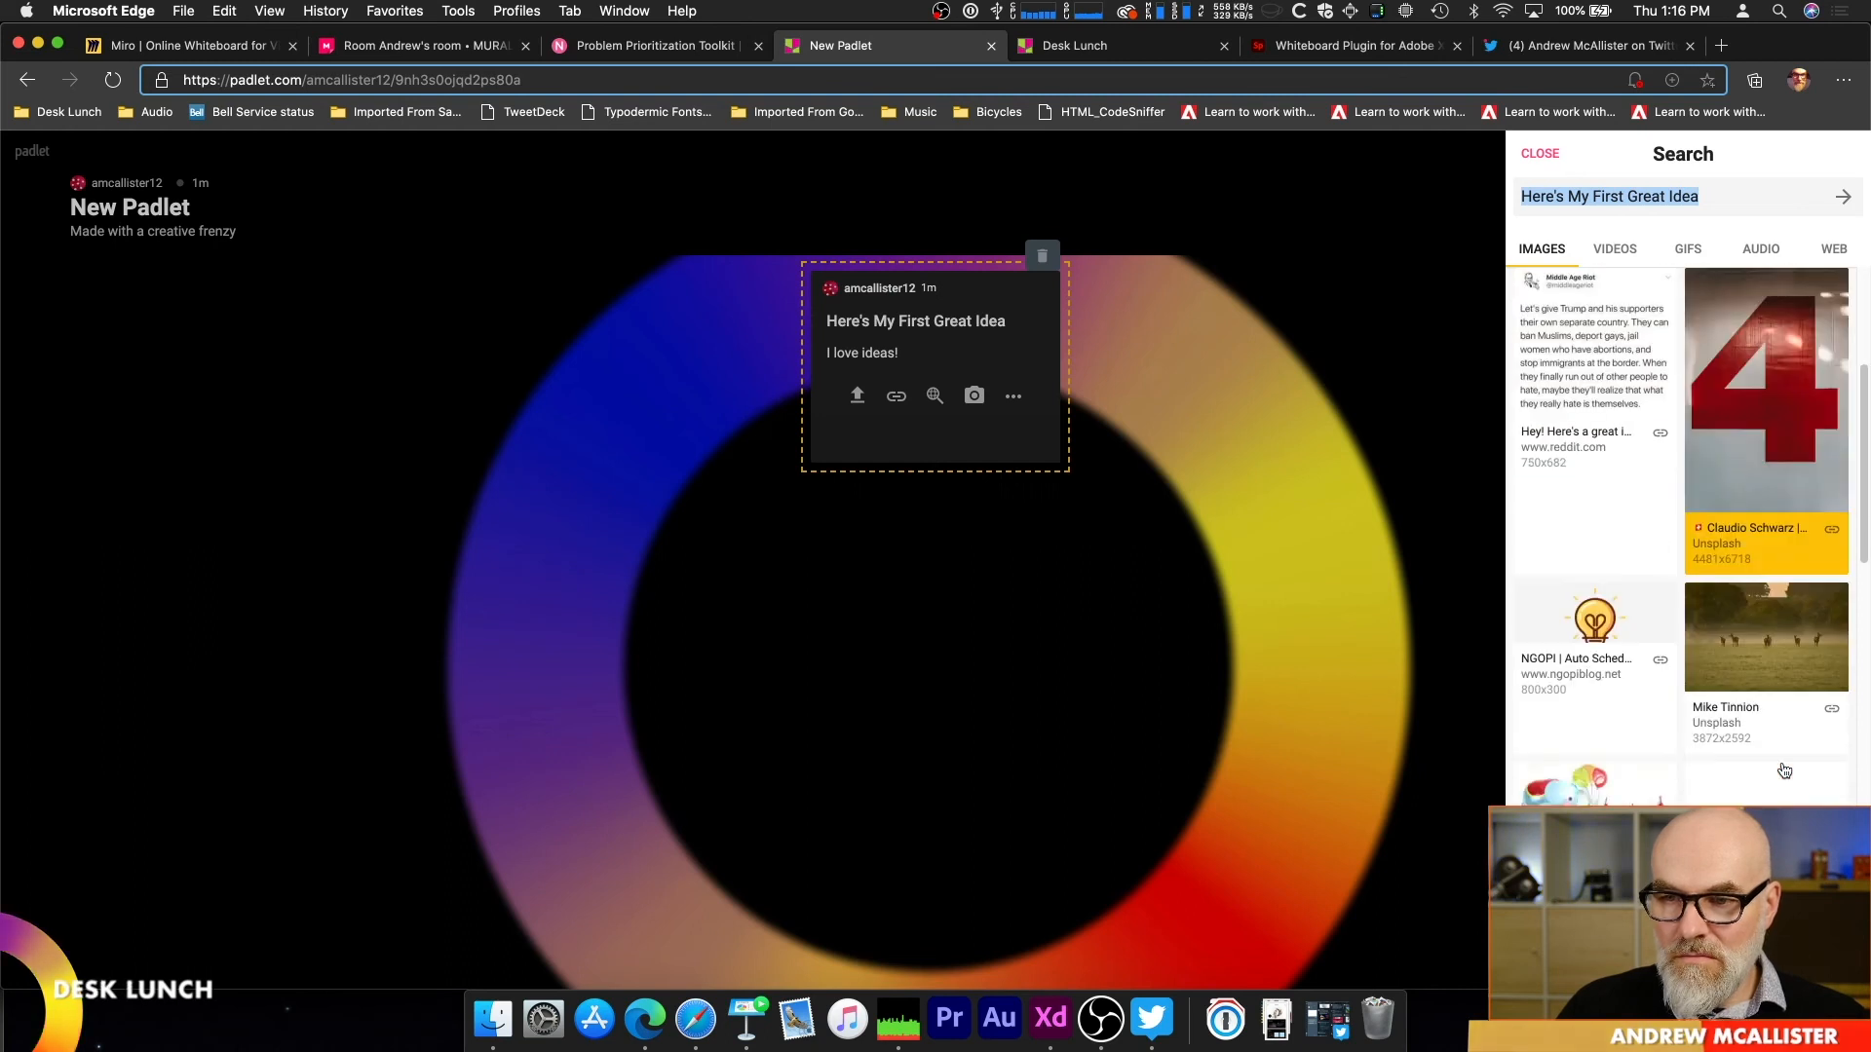
{"action": "scroll", "coordinate": [1784, 771], "scroll_direction": "down", "scroll_amount": 4}
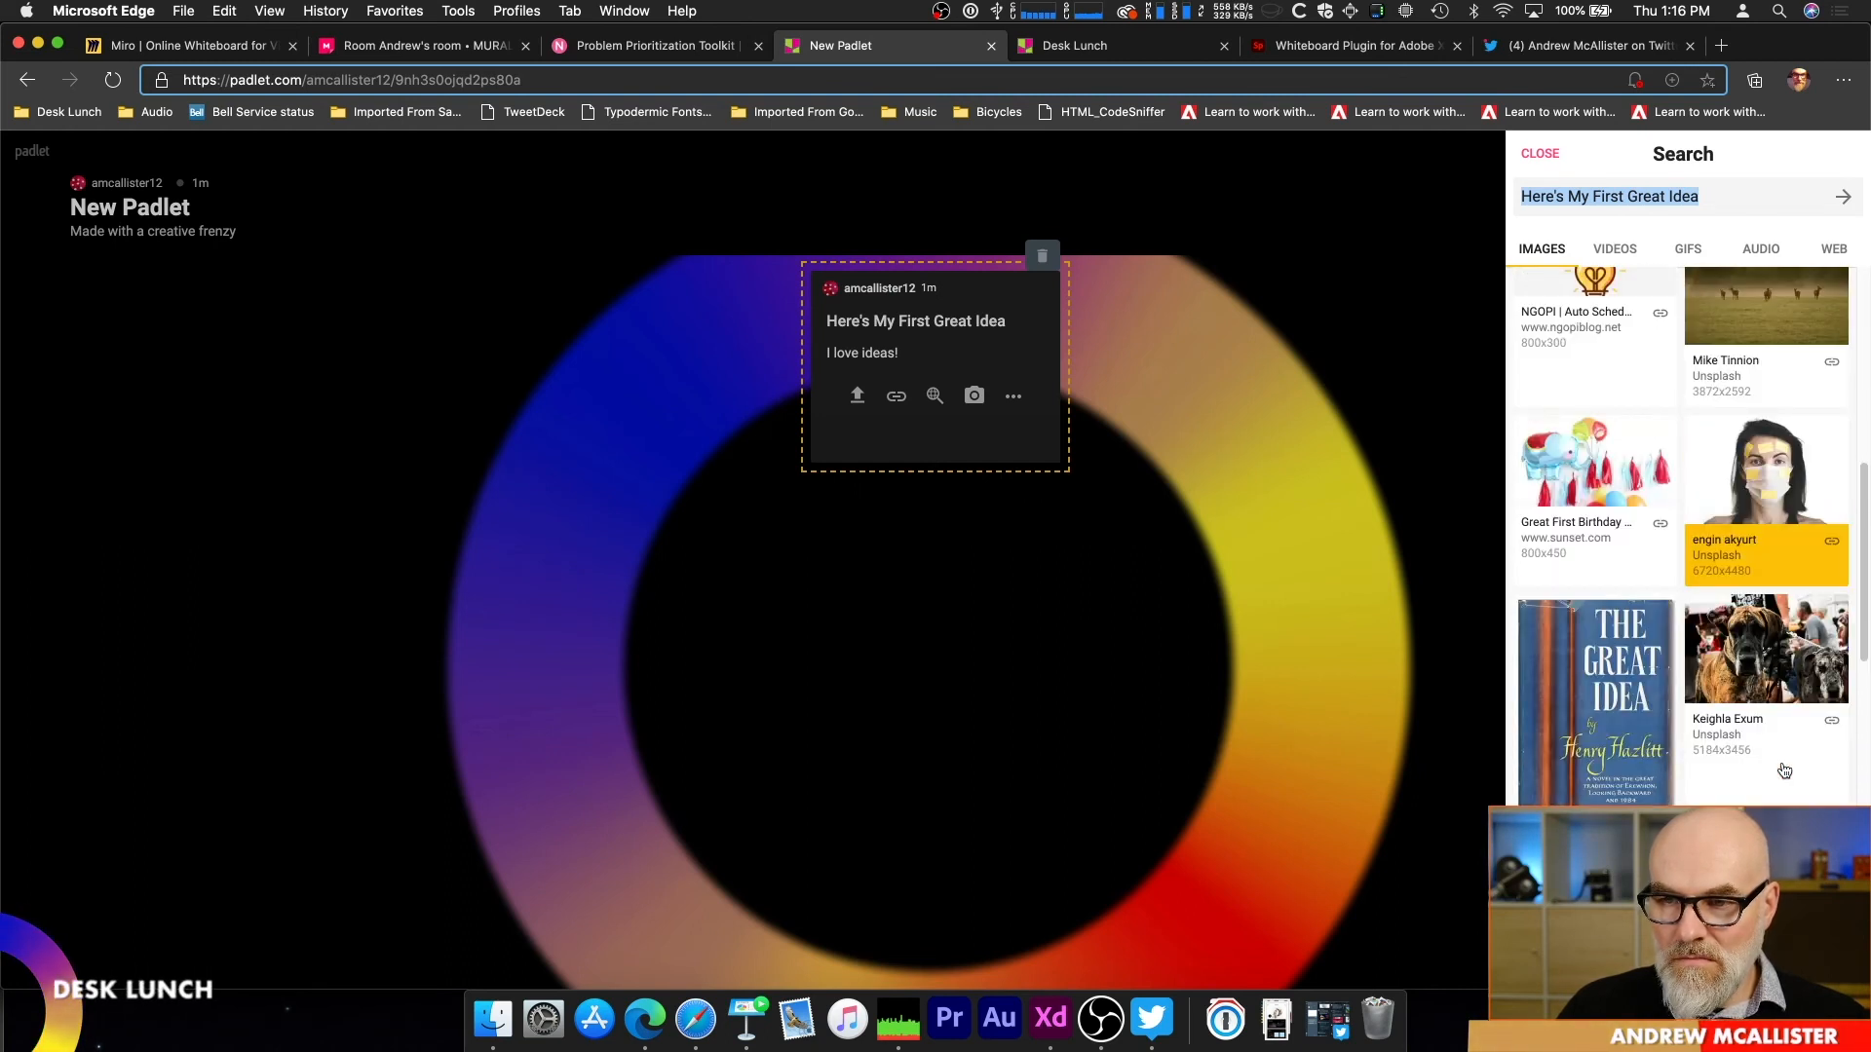
{"action": "scroll", "coordinate": [1784, 771], "scroll_direction": "down", "scroll_amount": 1}
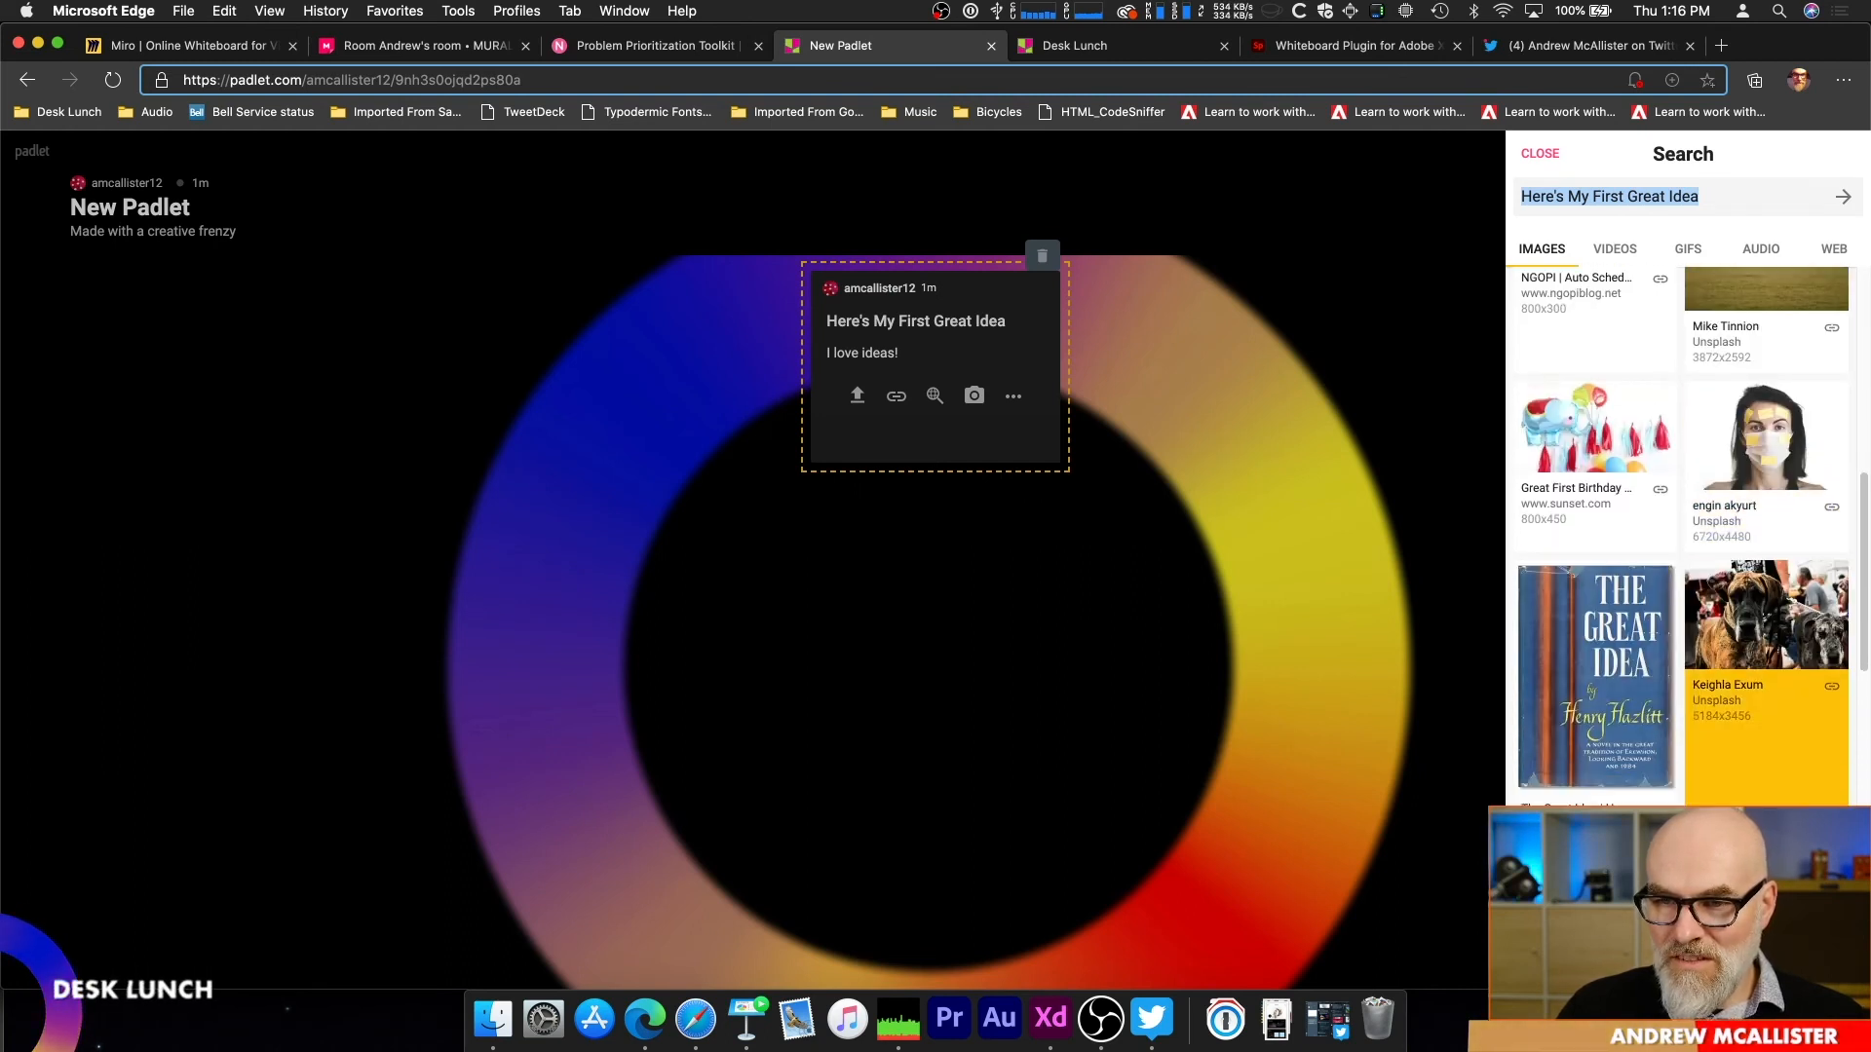
{"action": "scroll", "coordinate": [1784, 771], "scroll_direction": "down", "scroll_amount": 3}
{"action": "scroll", "coordinate": [1784, 771], "scroll_direction": "up", "scroll_amount": 10}
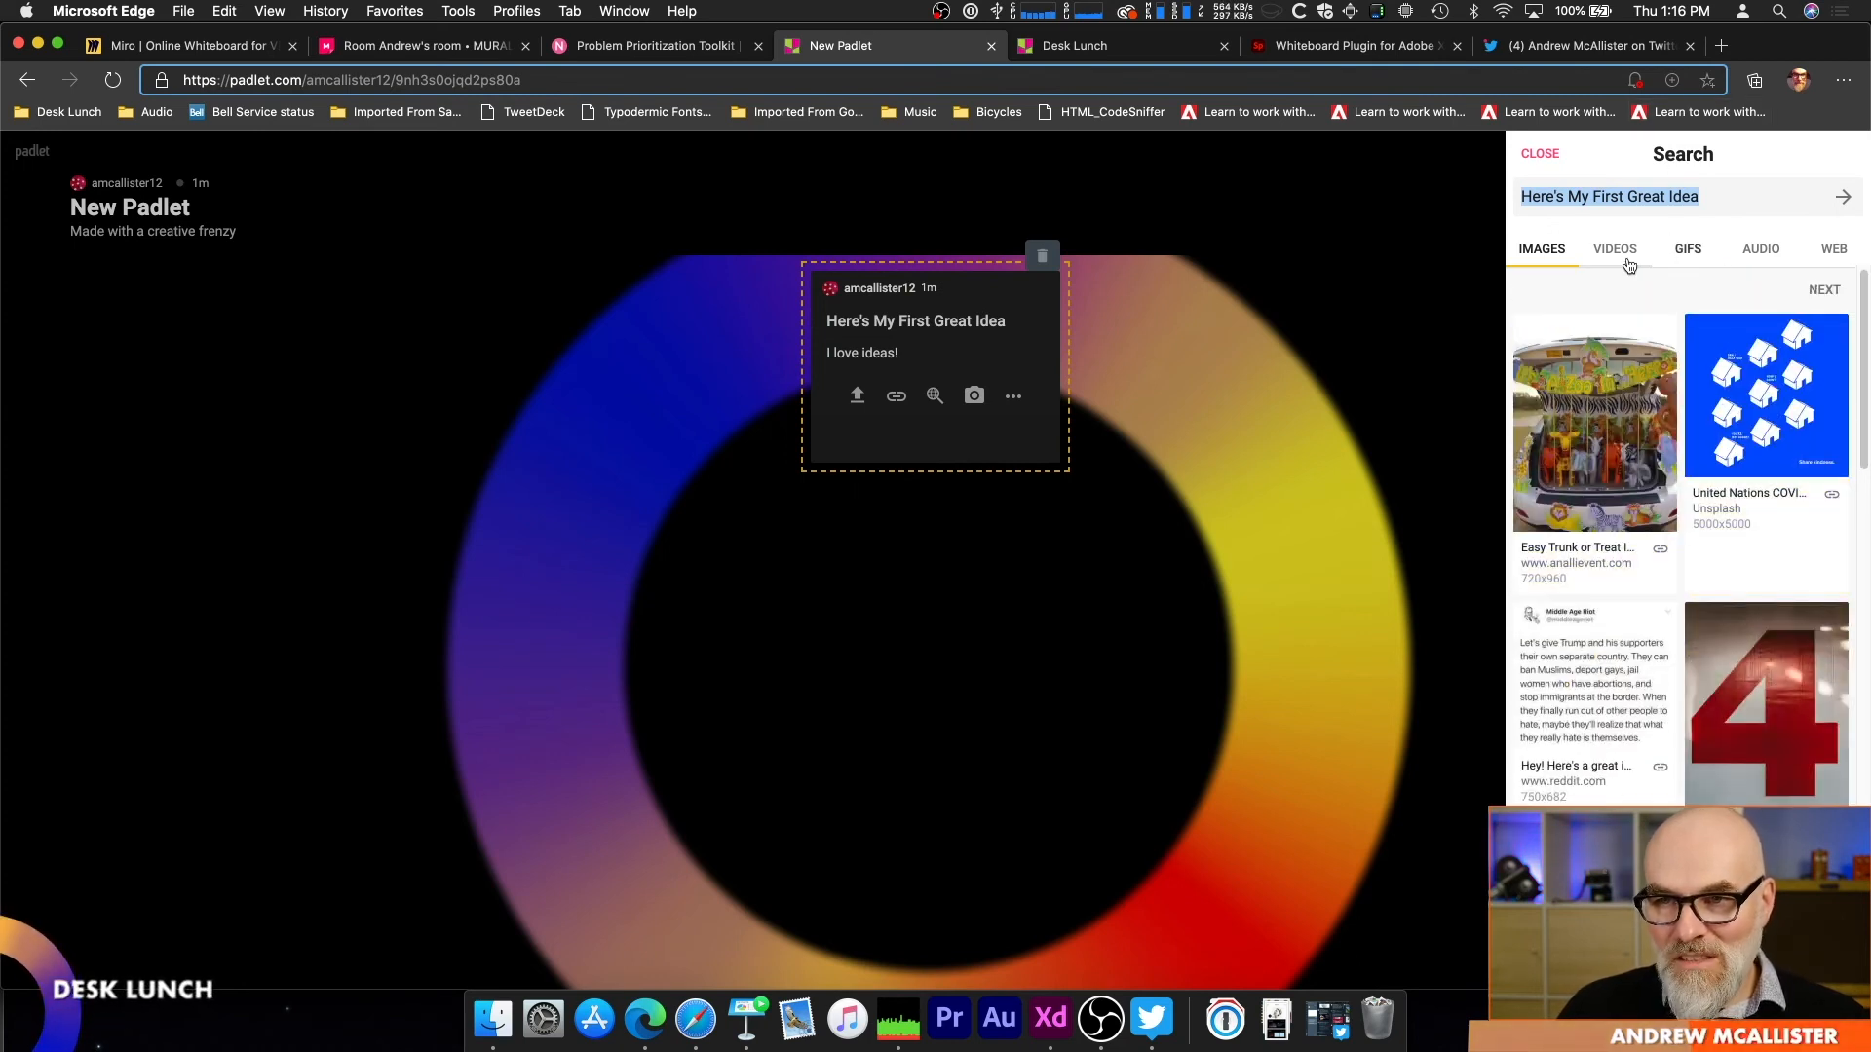
Step: Search images for "ideas", attach the photo of the white room with chalkboard cabinets to the post, and finish editing it
{"action": "triple_click", "coordinate": [1646, 196]}
{"action": "type", "text": "ideas"}
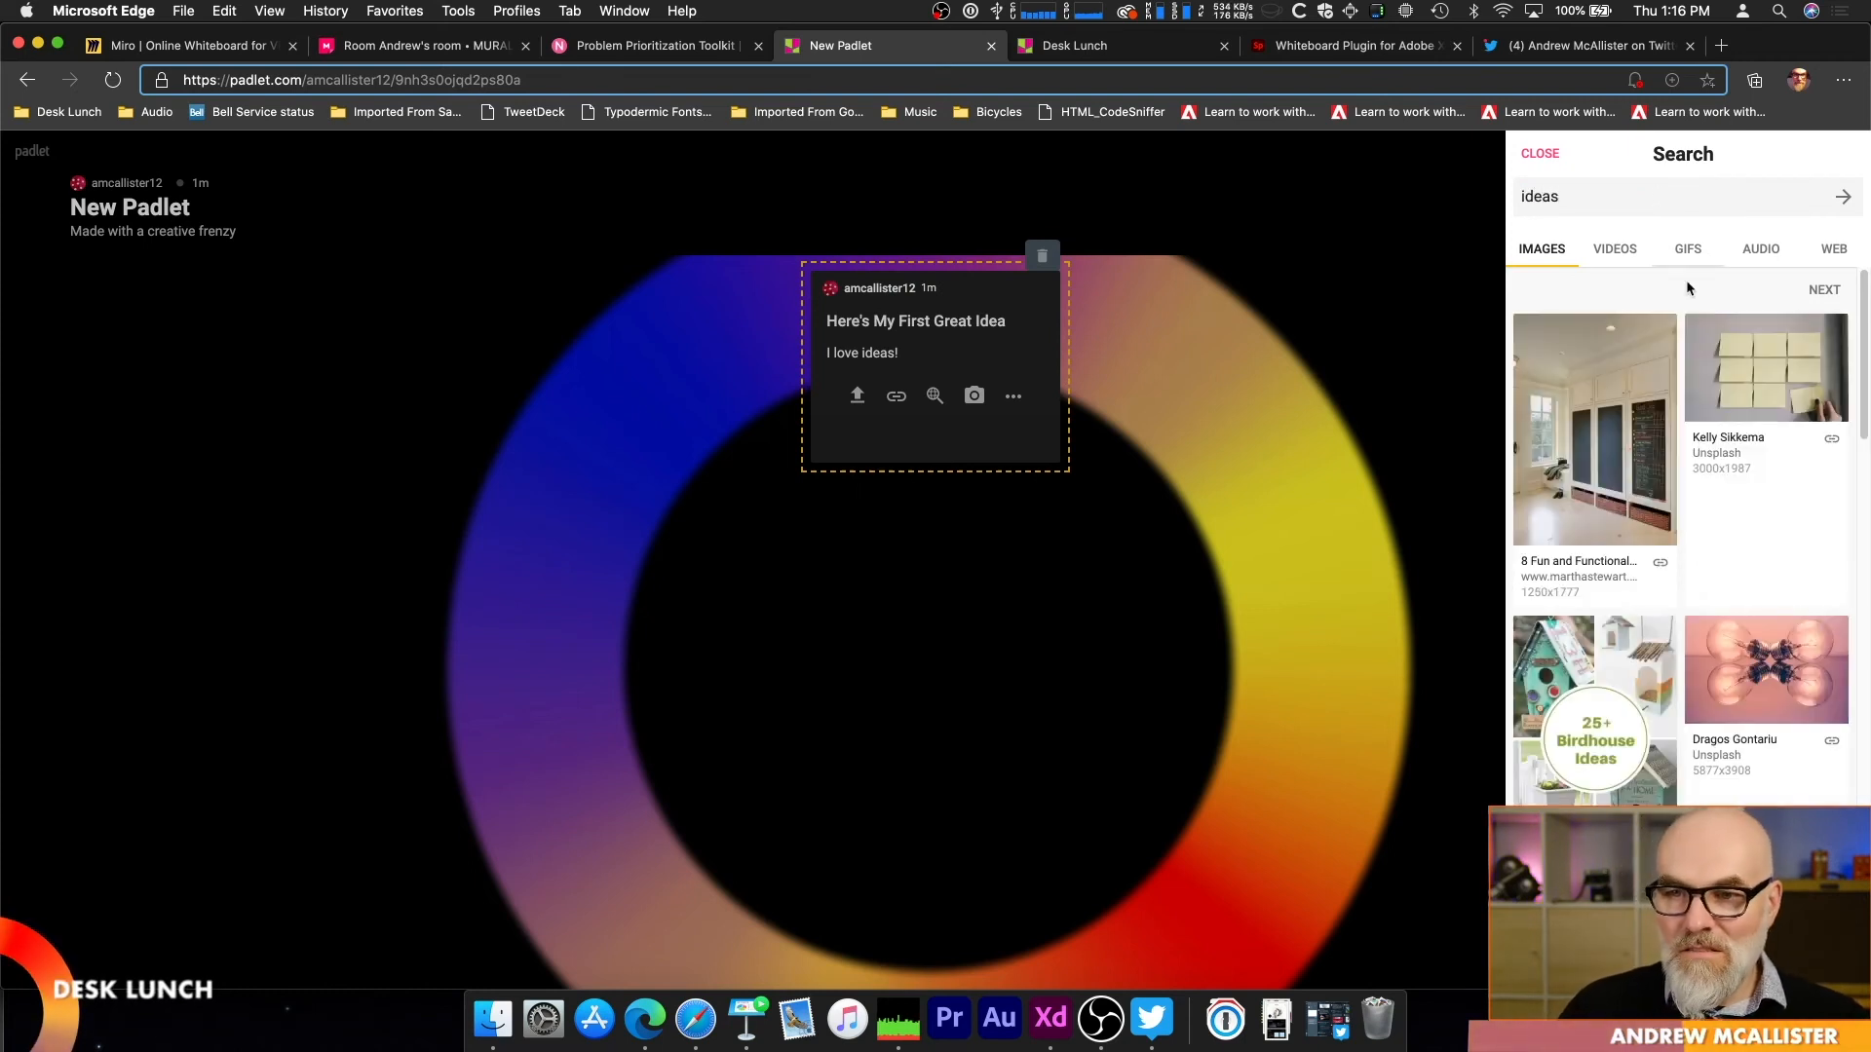
{"action": "left_click", "coordinate": [1617, 421]}
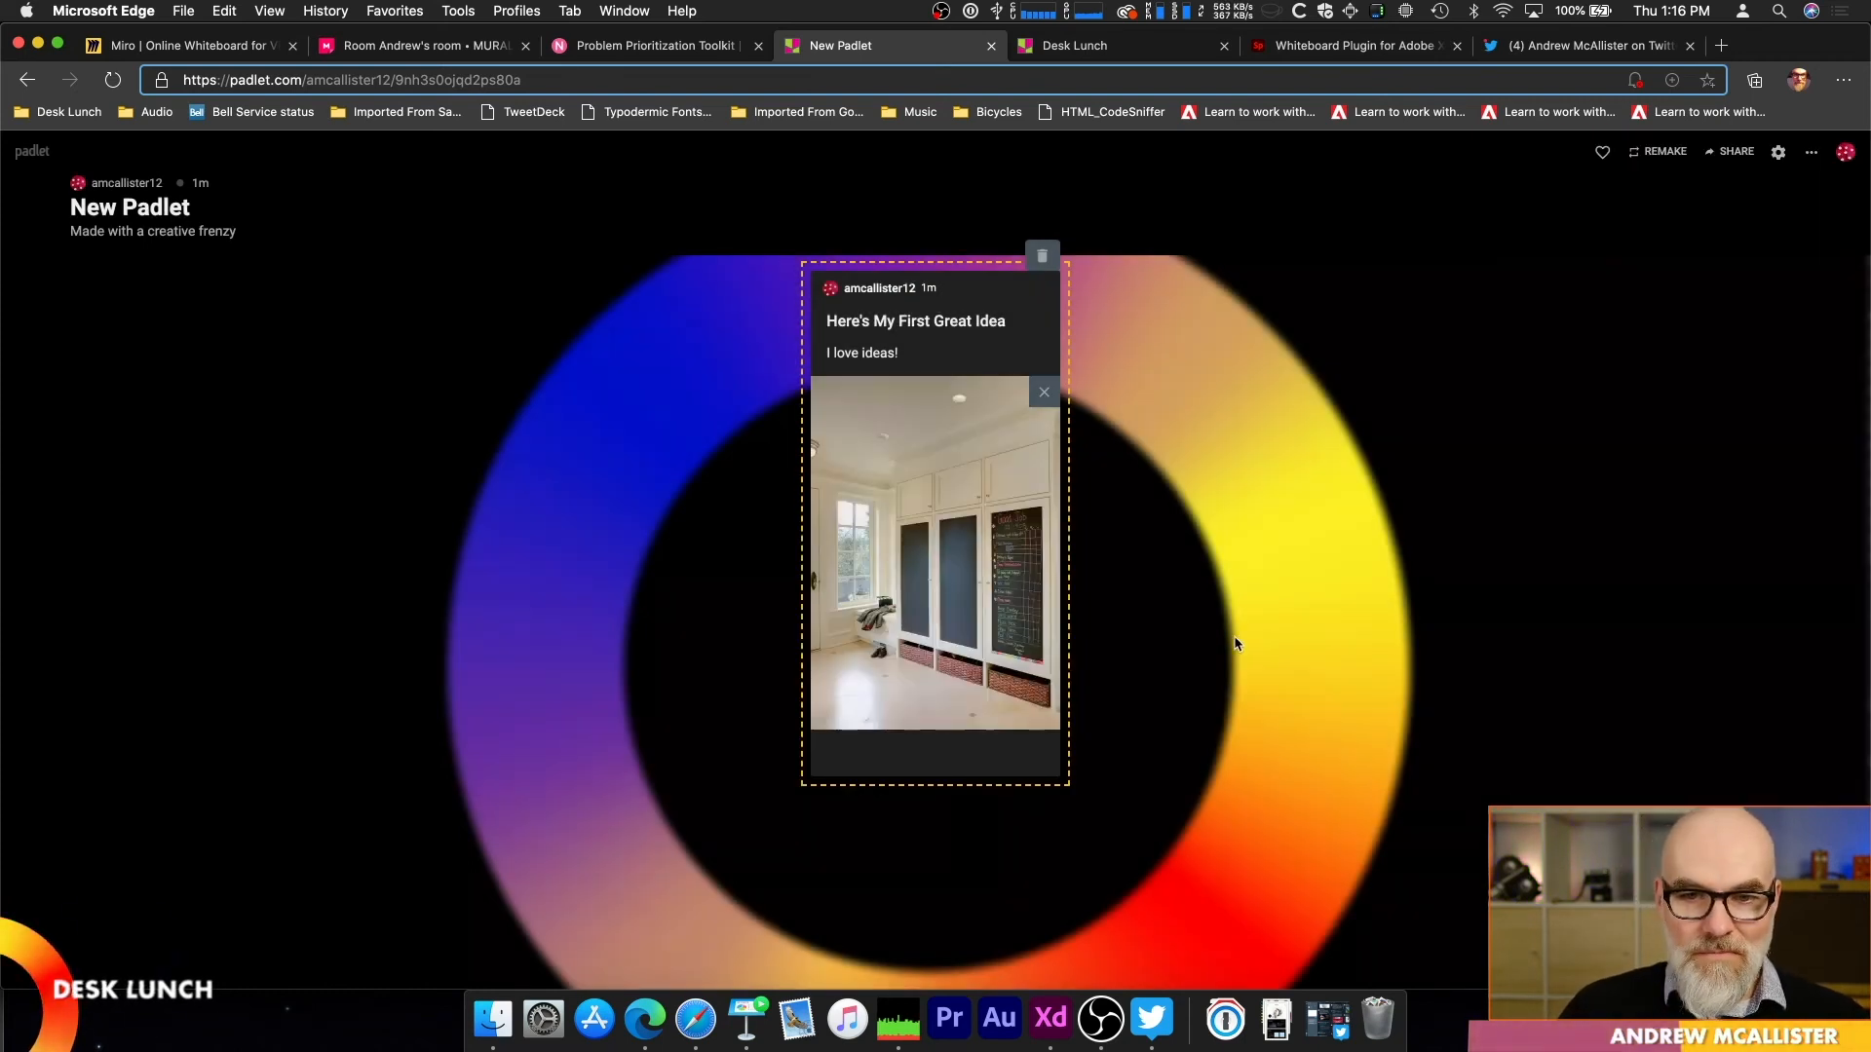
{"action": "left_click", "coordinate": [1194, 355]}
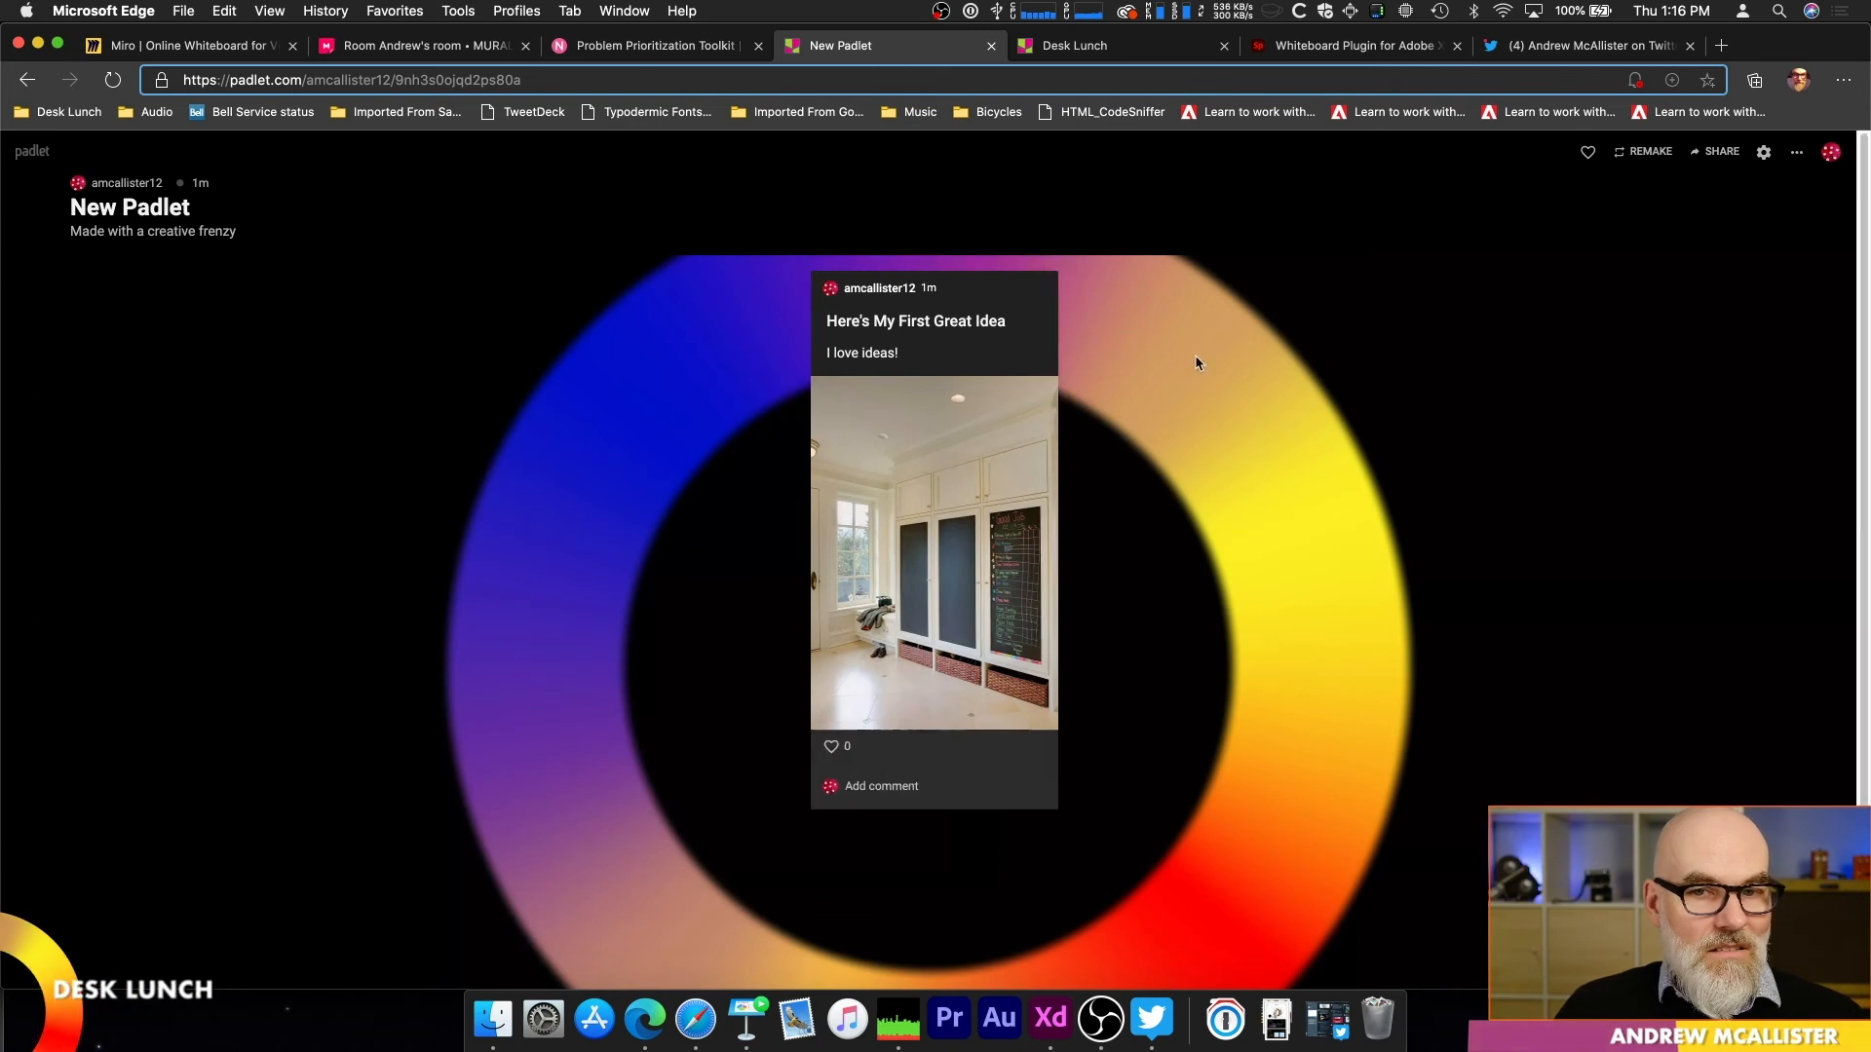
Step: Add a post titled "Elegant", attach a link to the presenter's personal website using its full https address, and finish editing it
{"action": "double_click", "coordinate": [1228, 712]}
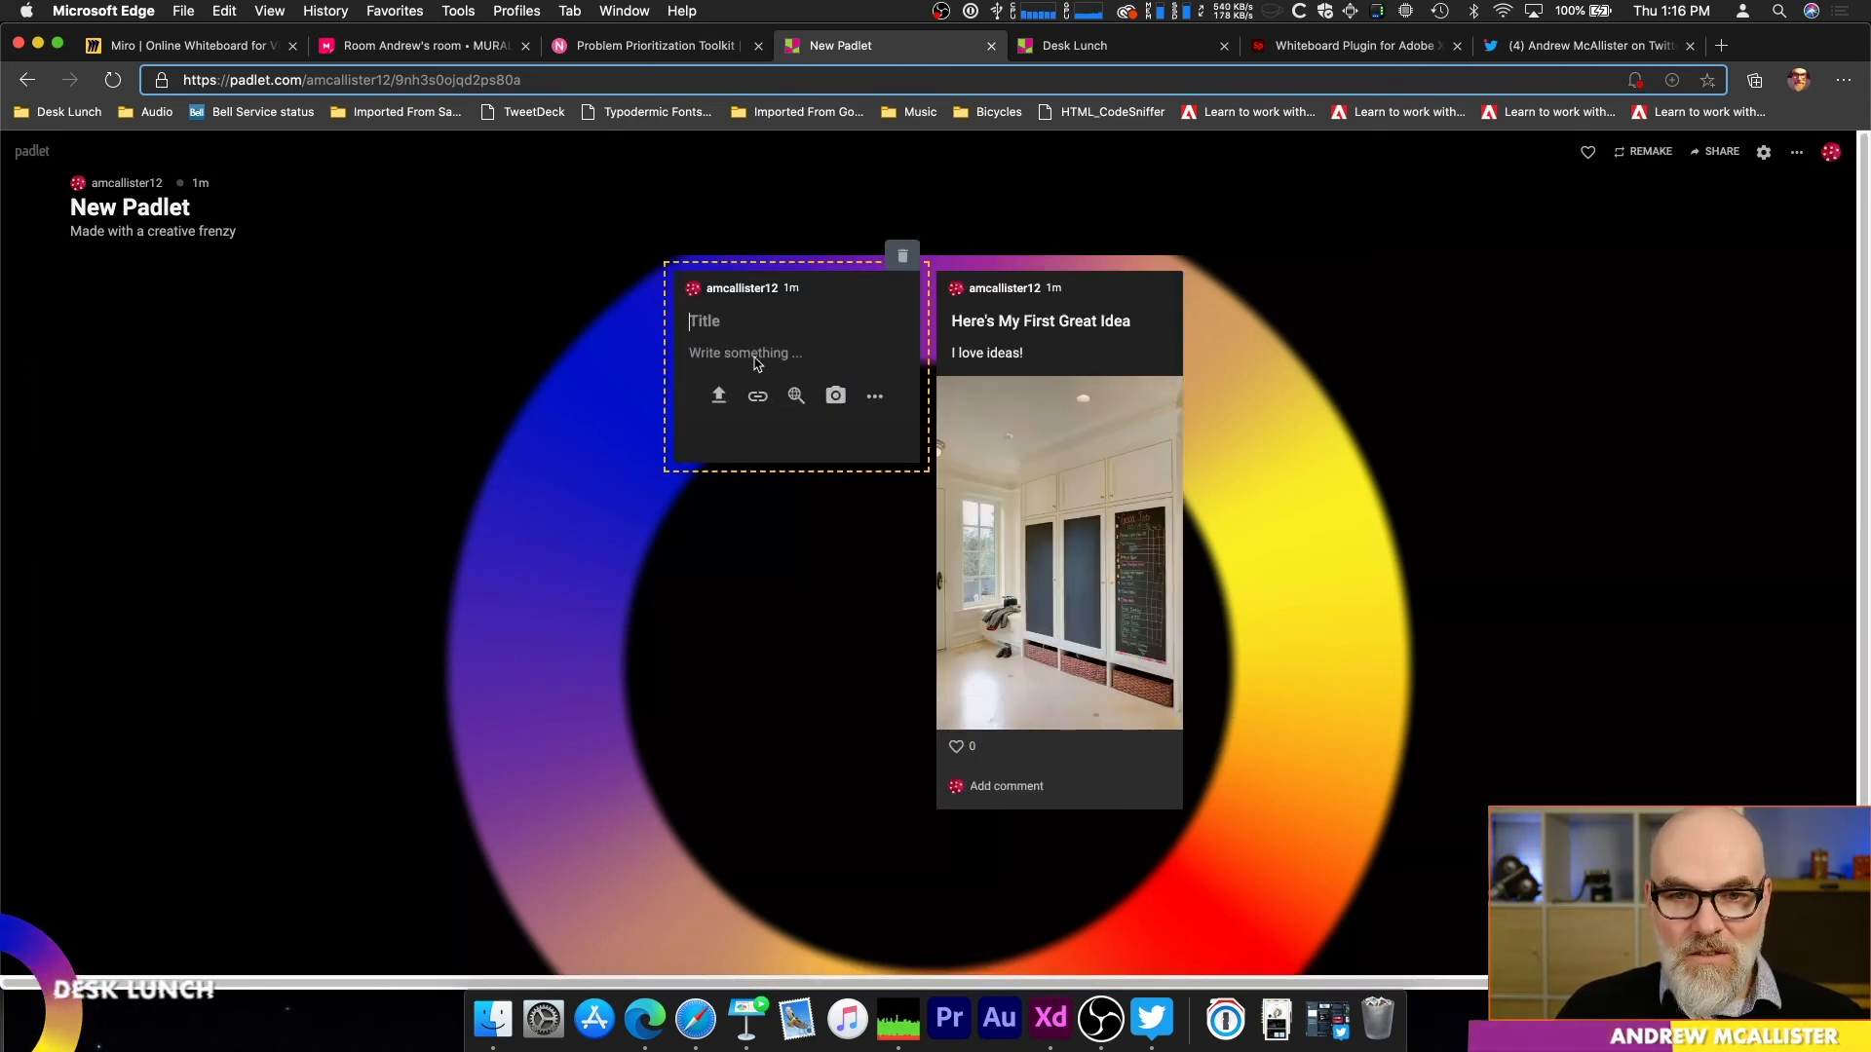
{"action": "type", "text": "Elegant"}
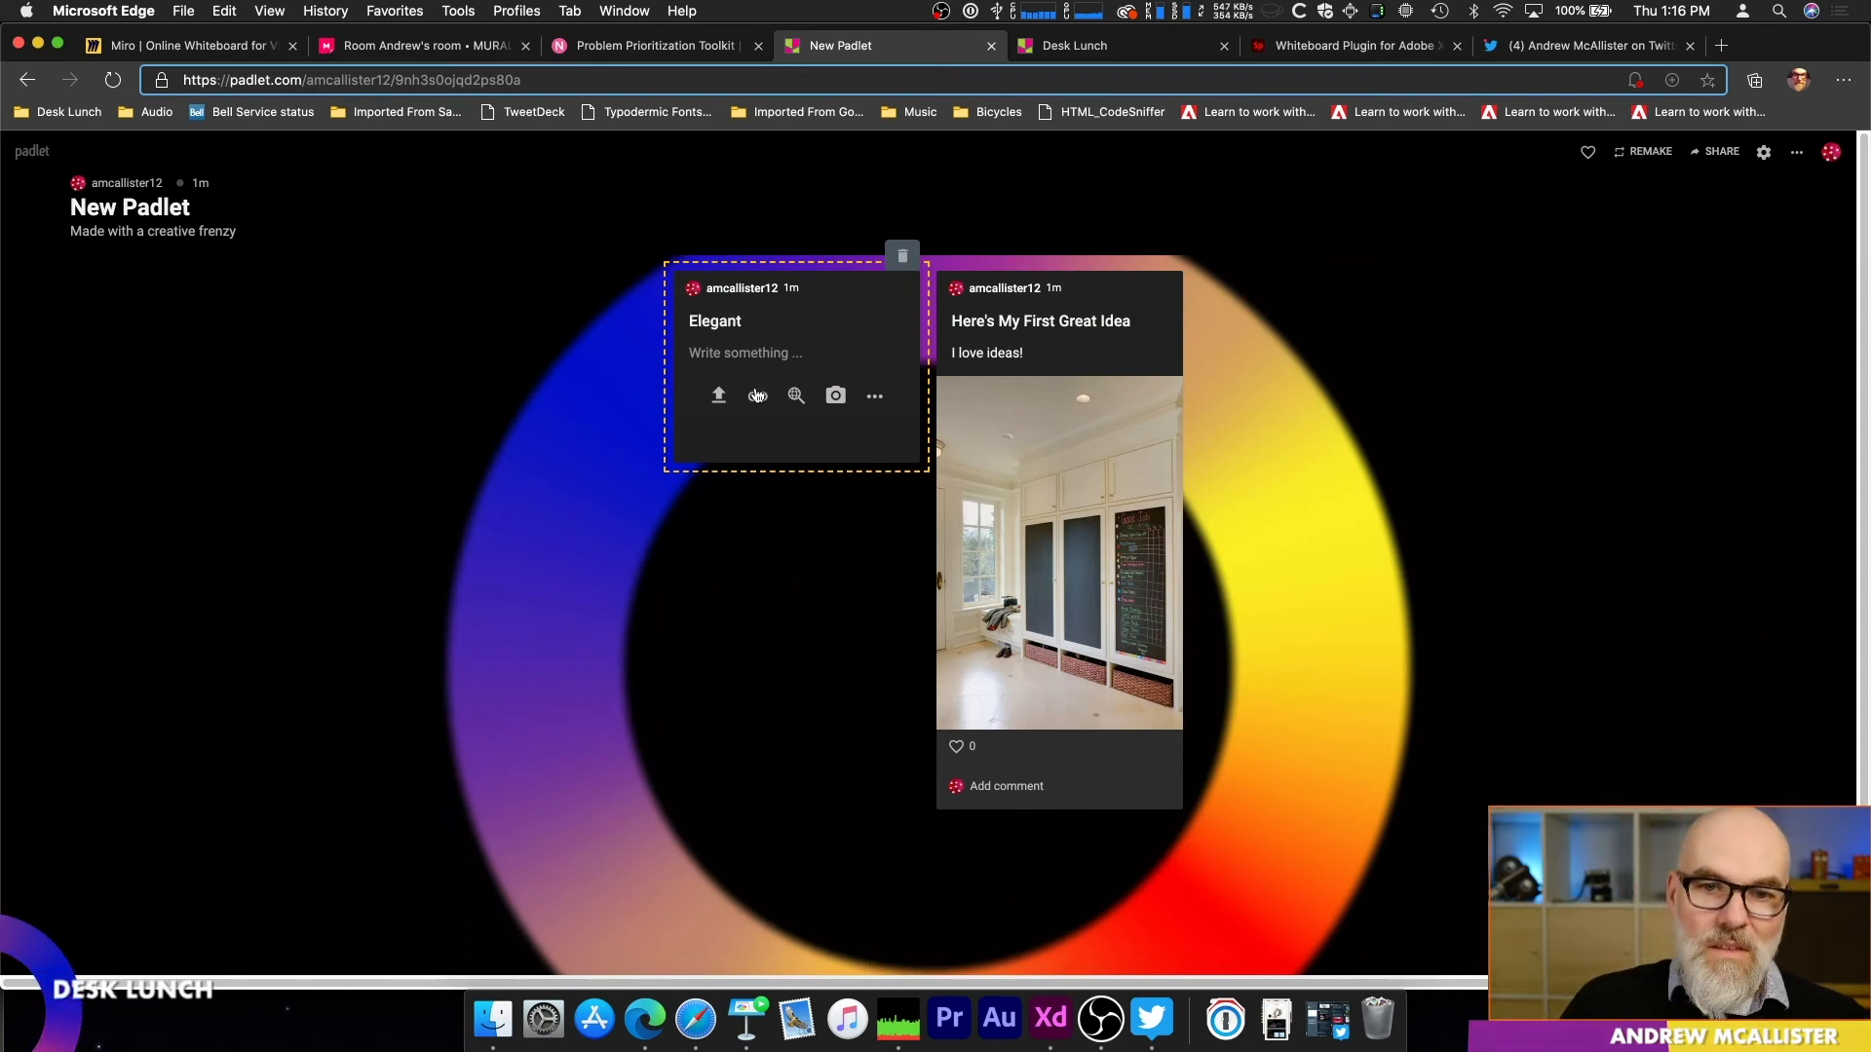
{"action": "left_click", "coordinate": [757, 395]}
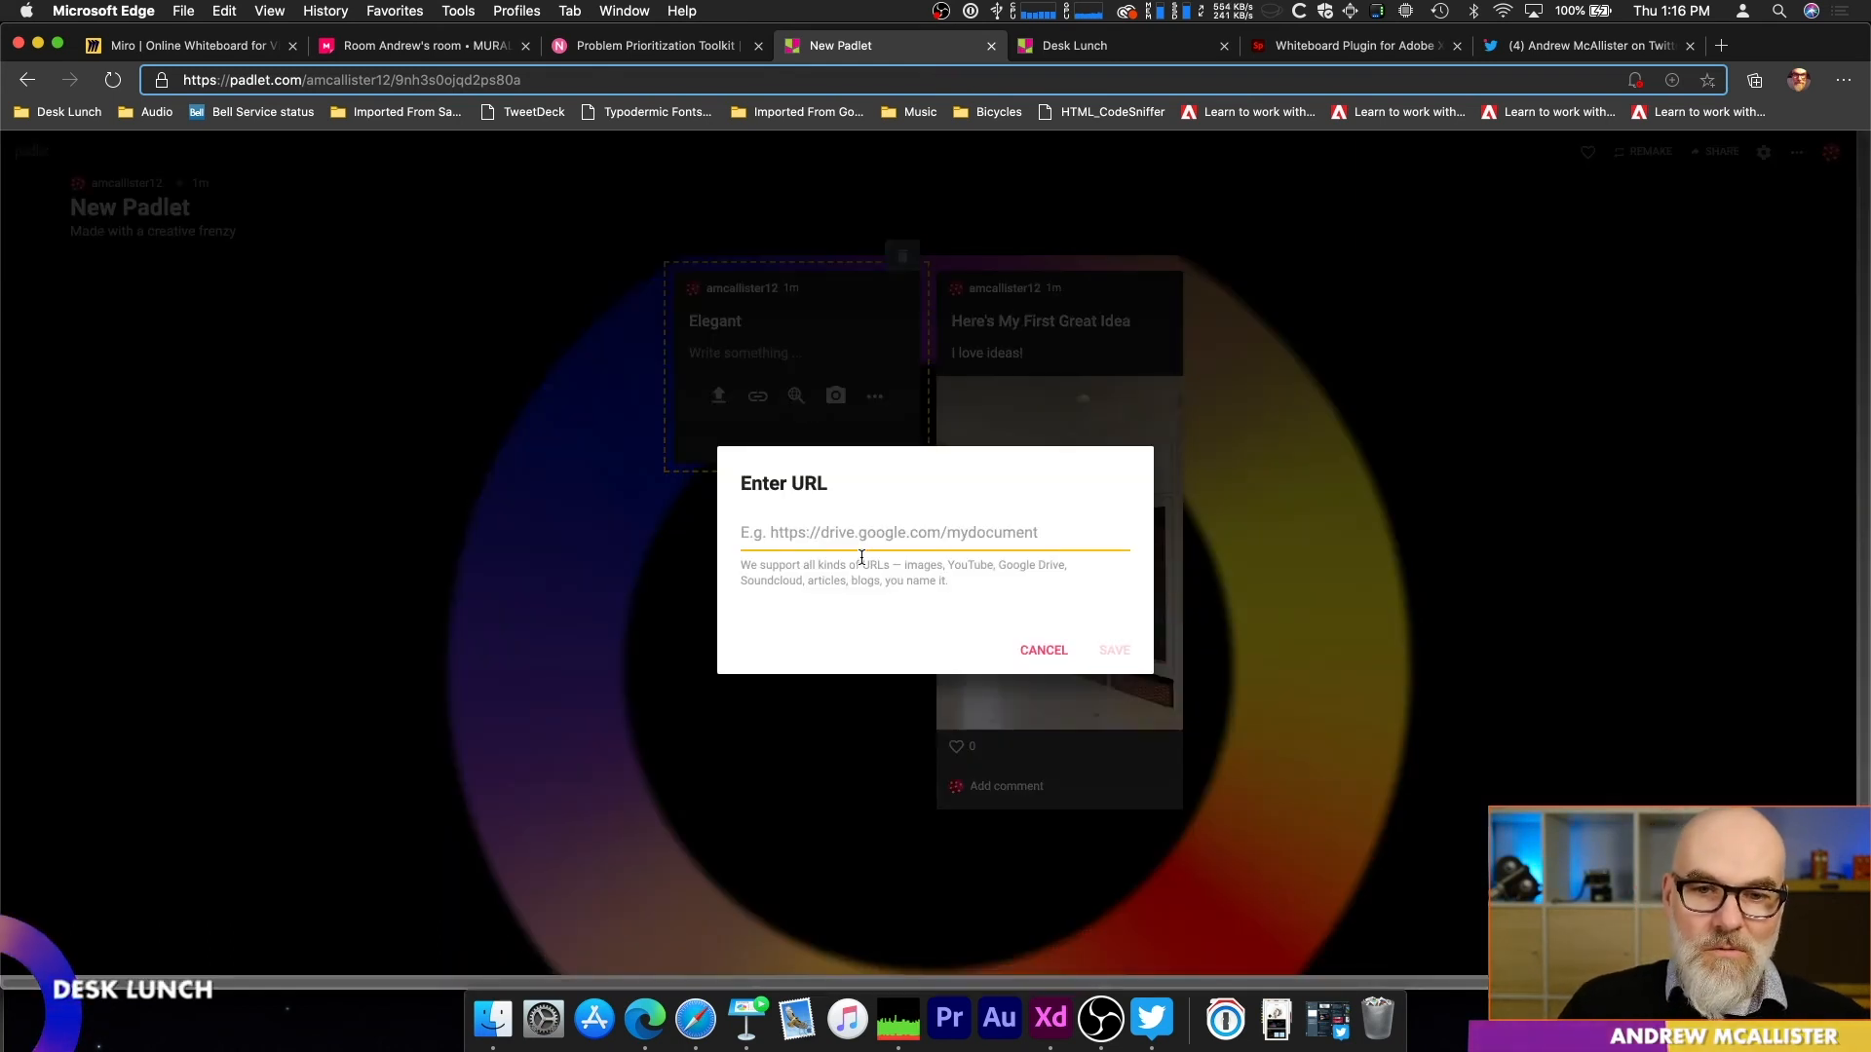
{"action": "type", "text": "andrewc"}
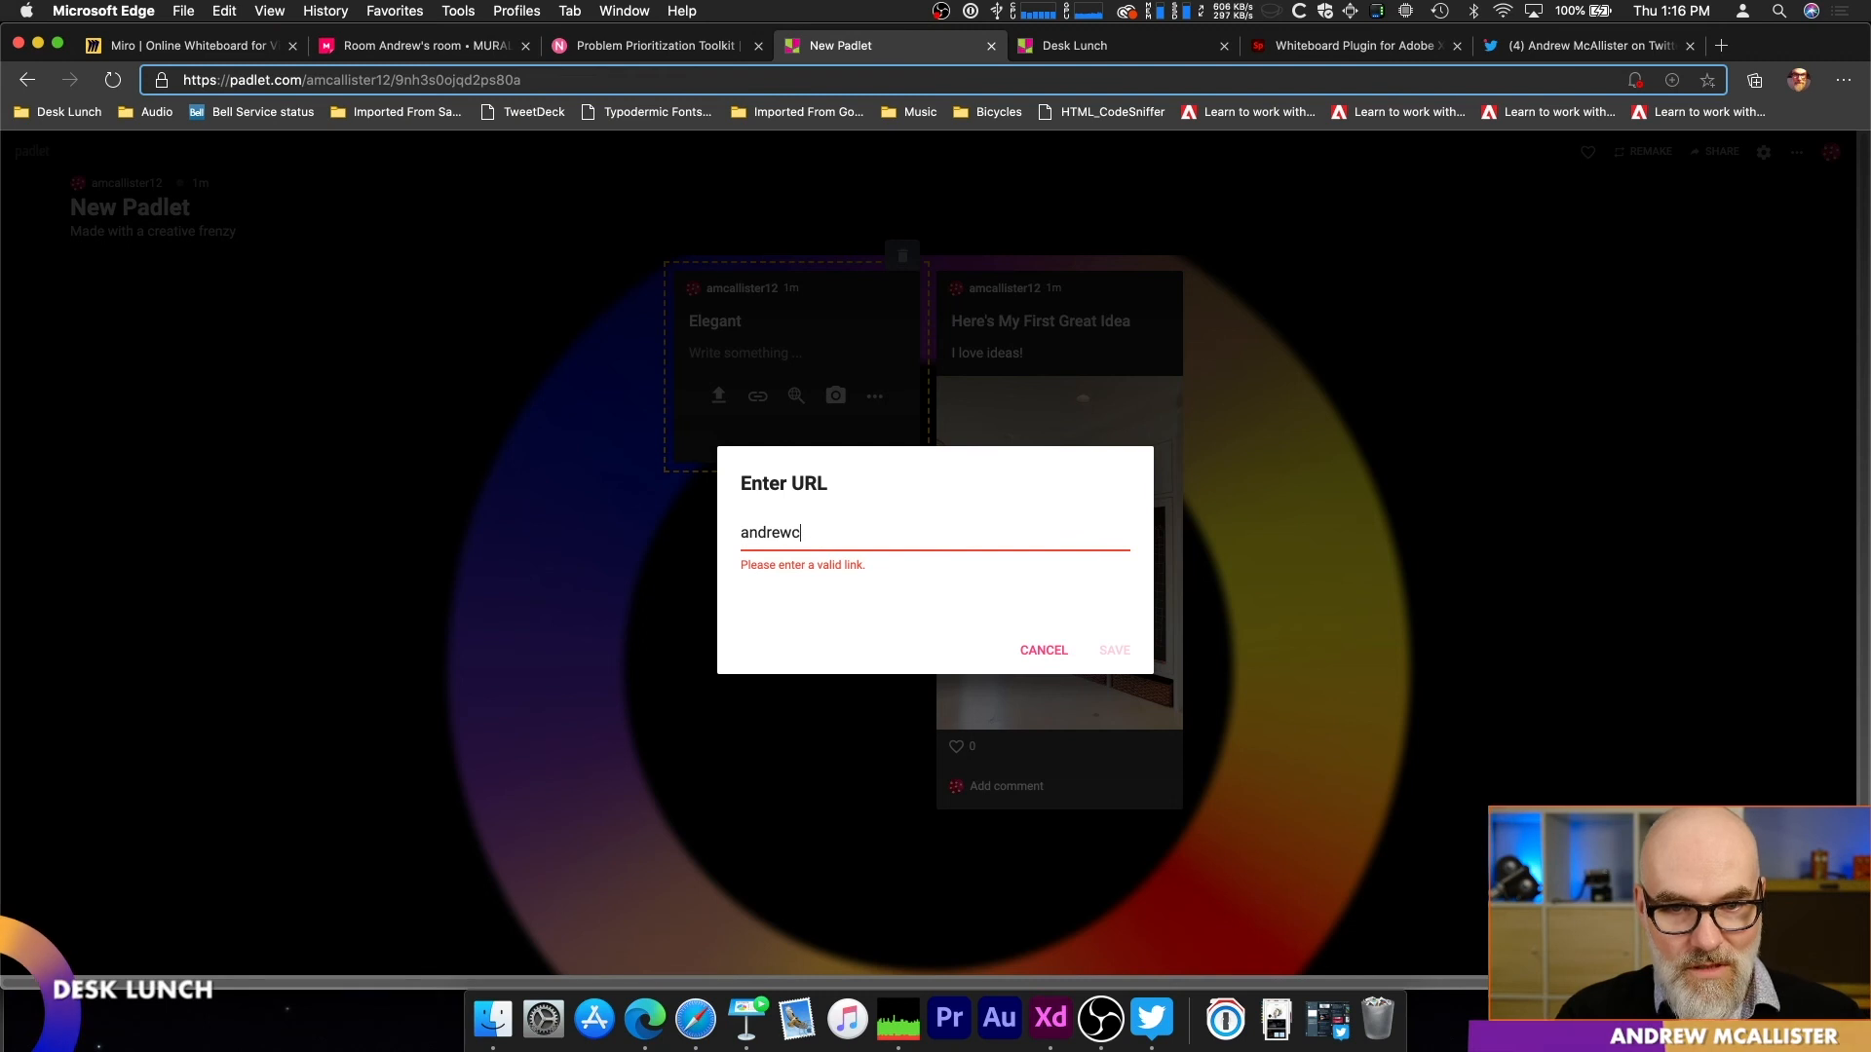
{"action": "key", "text": "BackSpace"}
{"action": "type", "text": "https"}
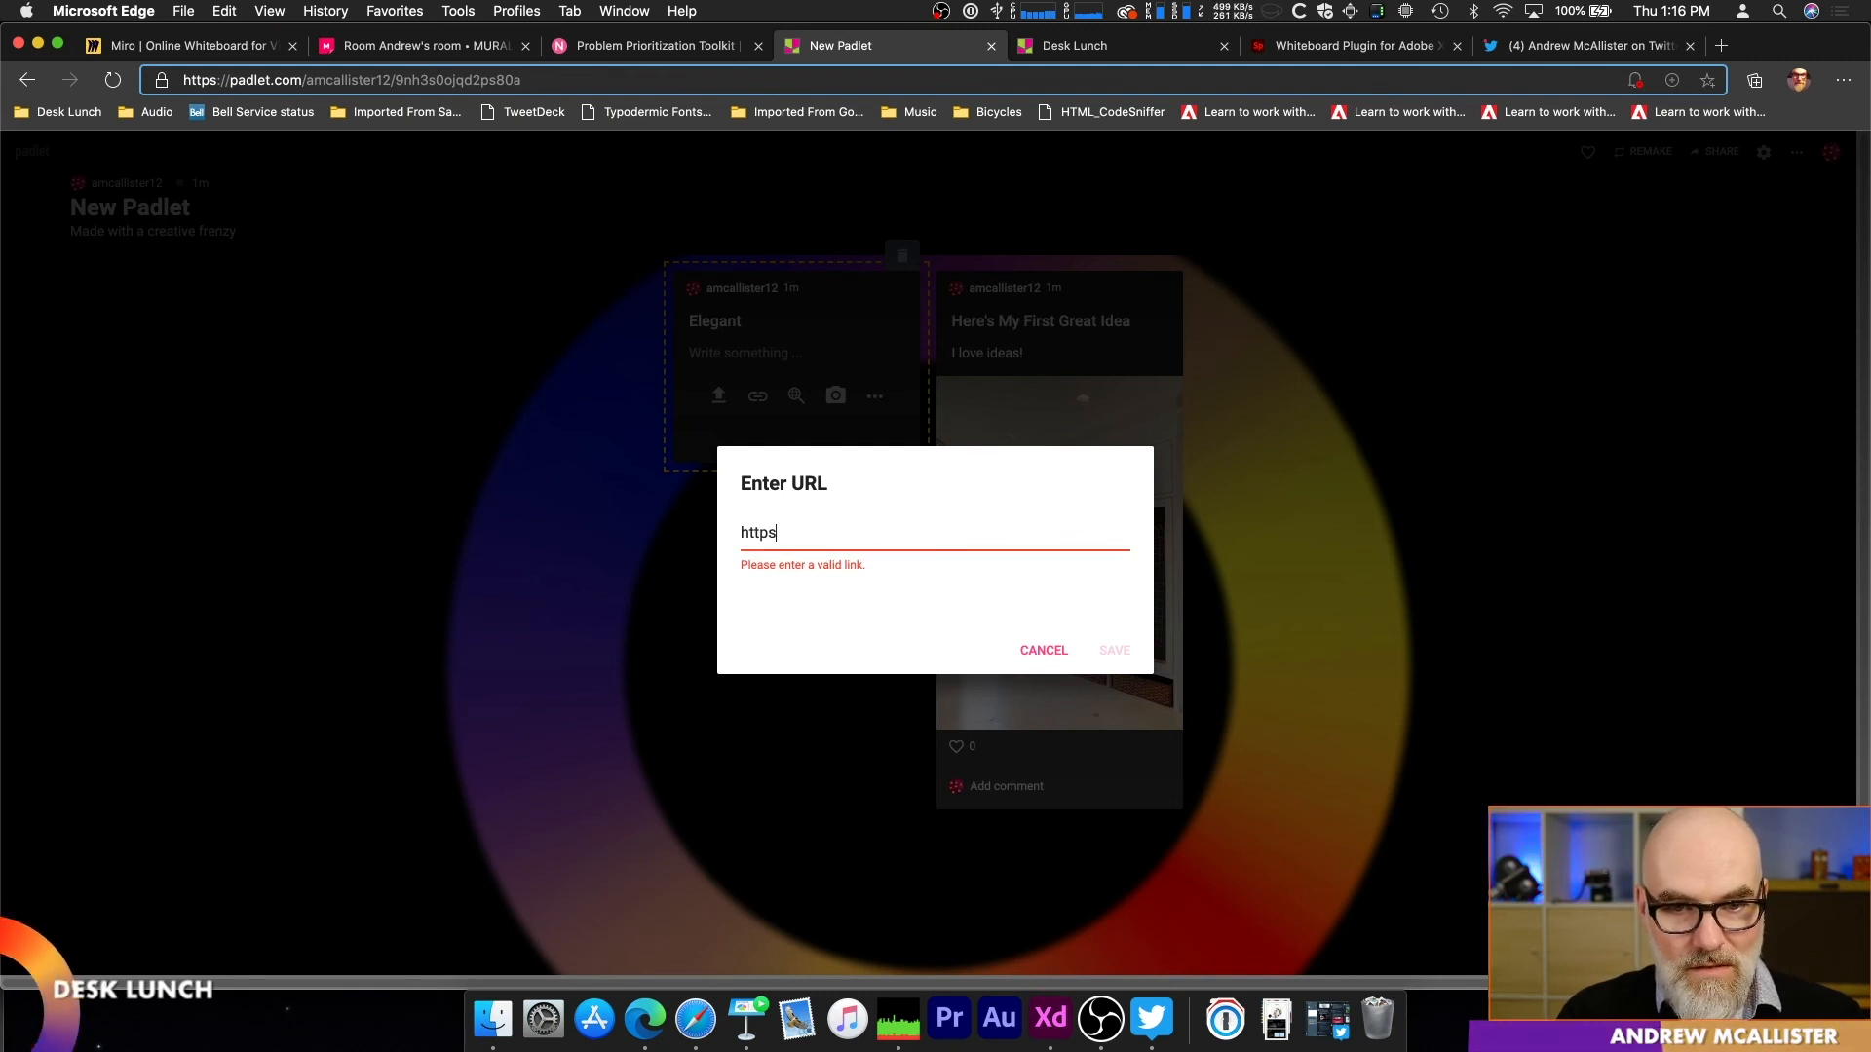
{"action": "type", "text": "://andrewmcallister.ca"}
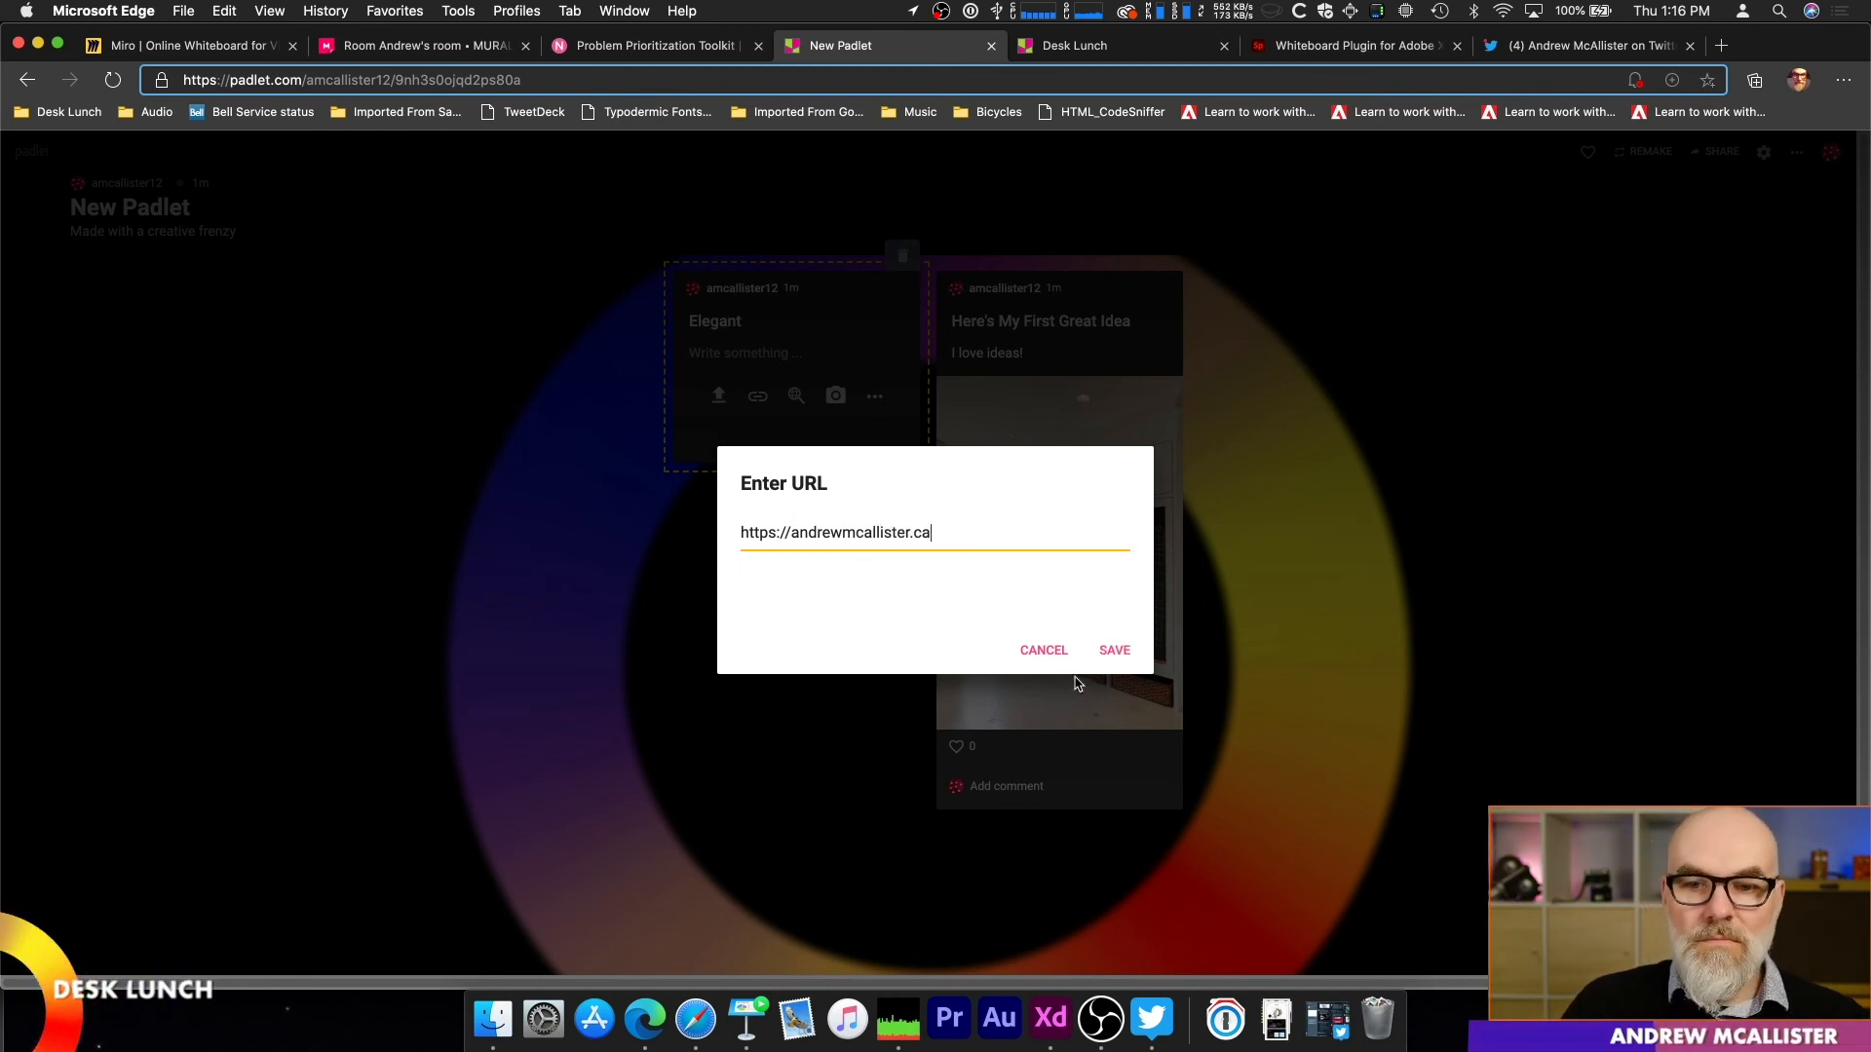
{"action": "left_click", "coordinate": [1114, 650]}
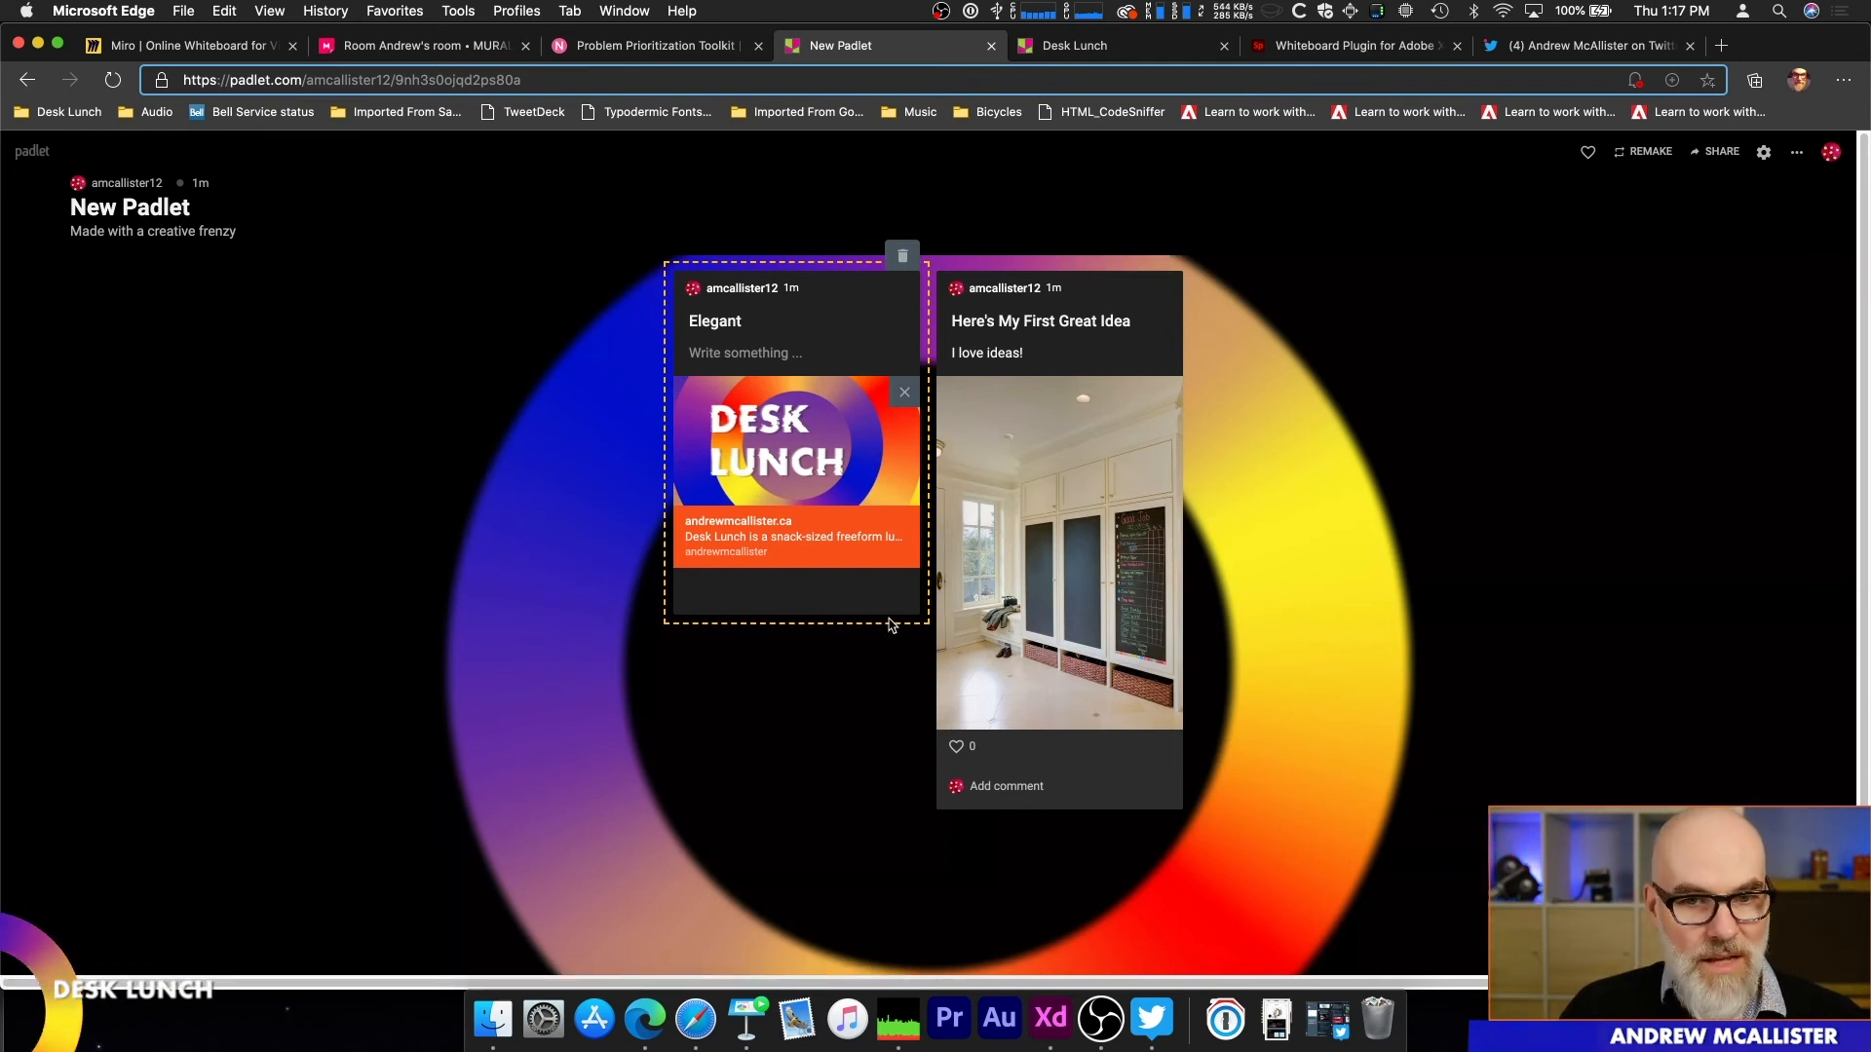
{"action": "left_click", "coordinate": [1393, 573]}
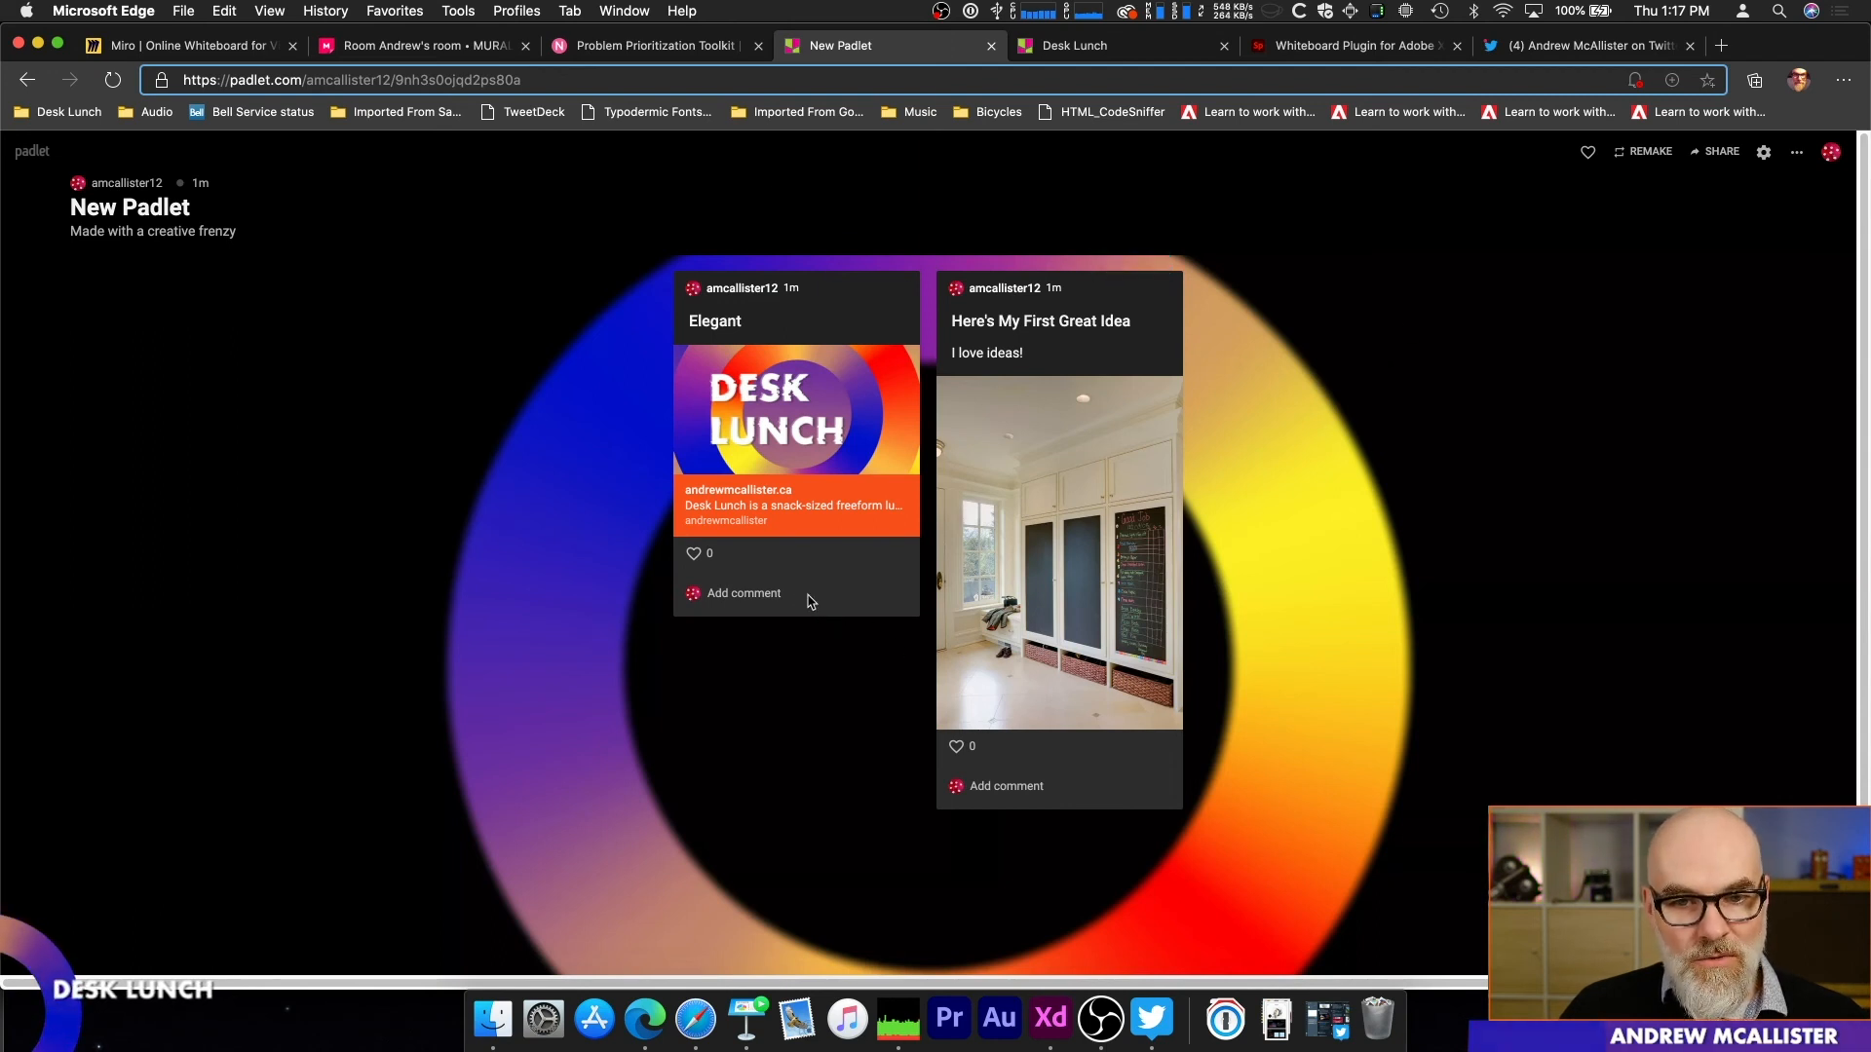
Step: Try rearranging the "Elegant" and "Here's My First Great Idea" posts on the wall, ending in their original order
{"action": "left_click_drag", "start_coordinate": [785, 427], "coordinate": [304, 356]}
{"action": "left_click_drag", "start_coordinate": [1156, 322], "coordinate": [624, 531]}
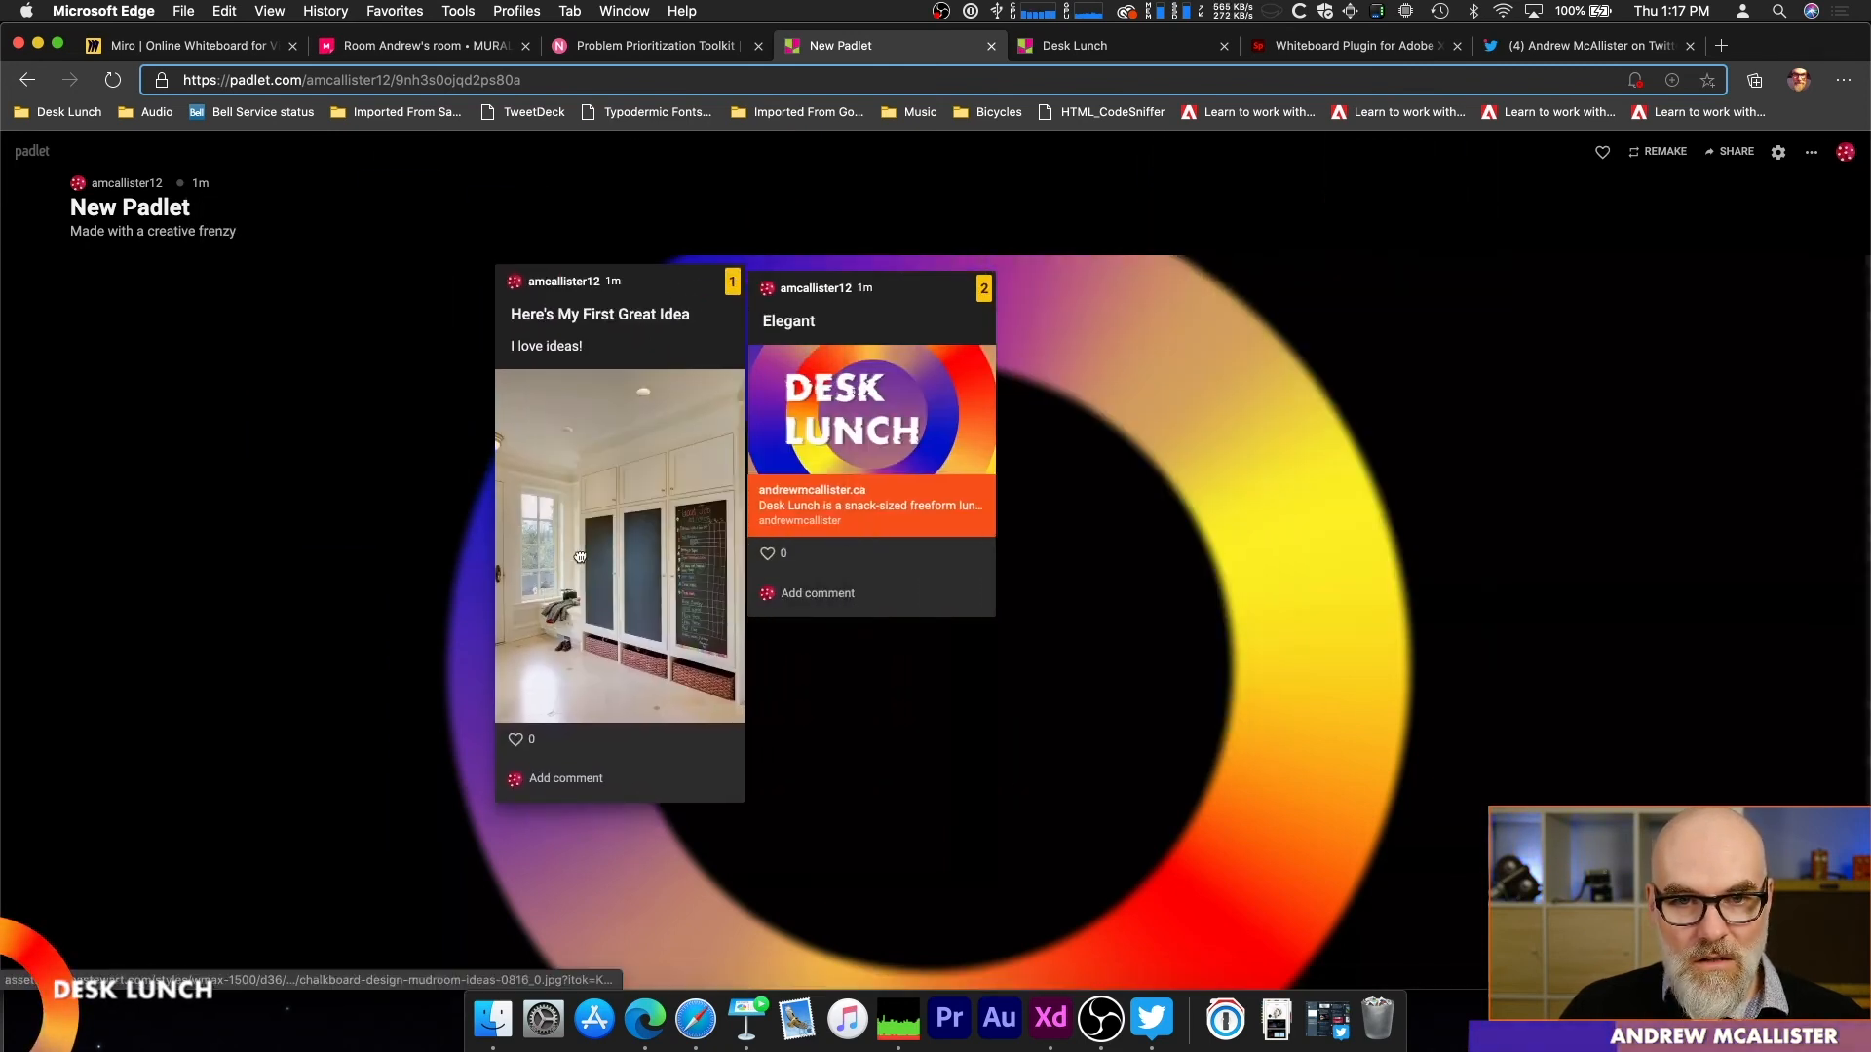
{"action": "left_click_drag", "start_coordinate": [1045, 337], "coordinate": [624, 409]}
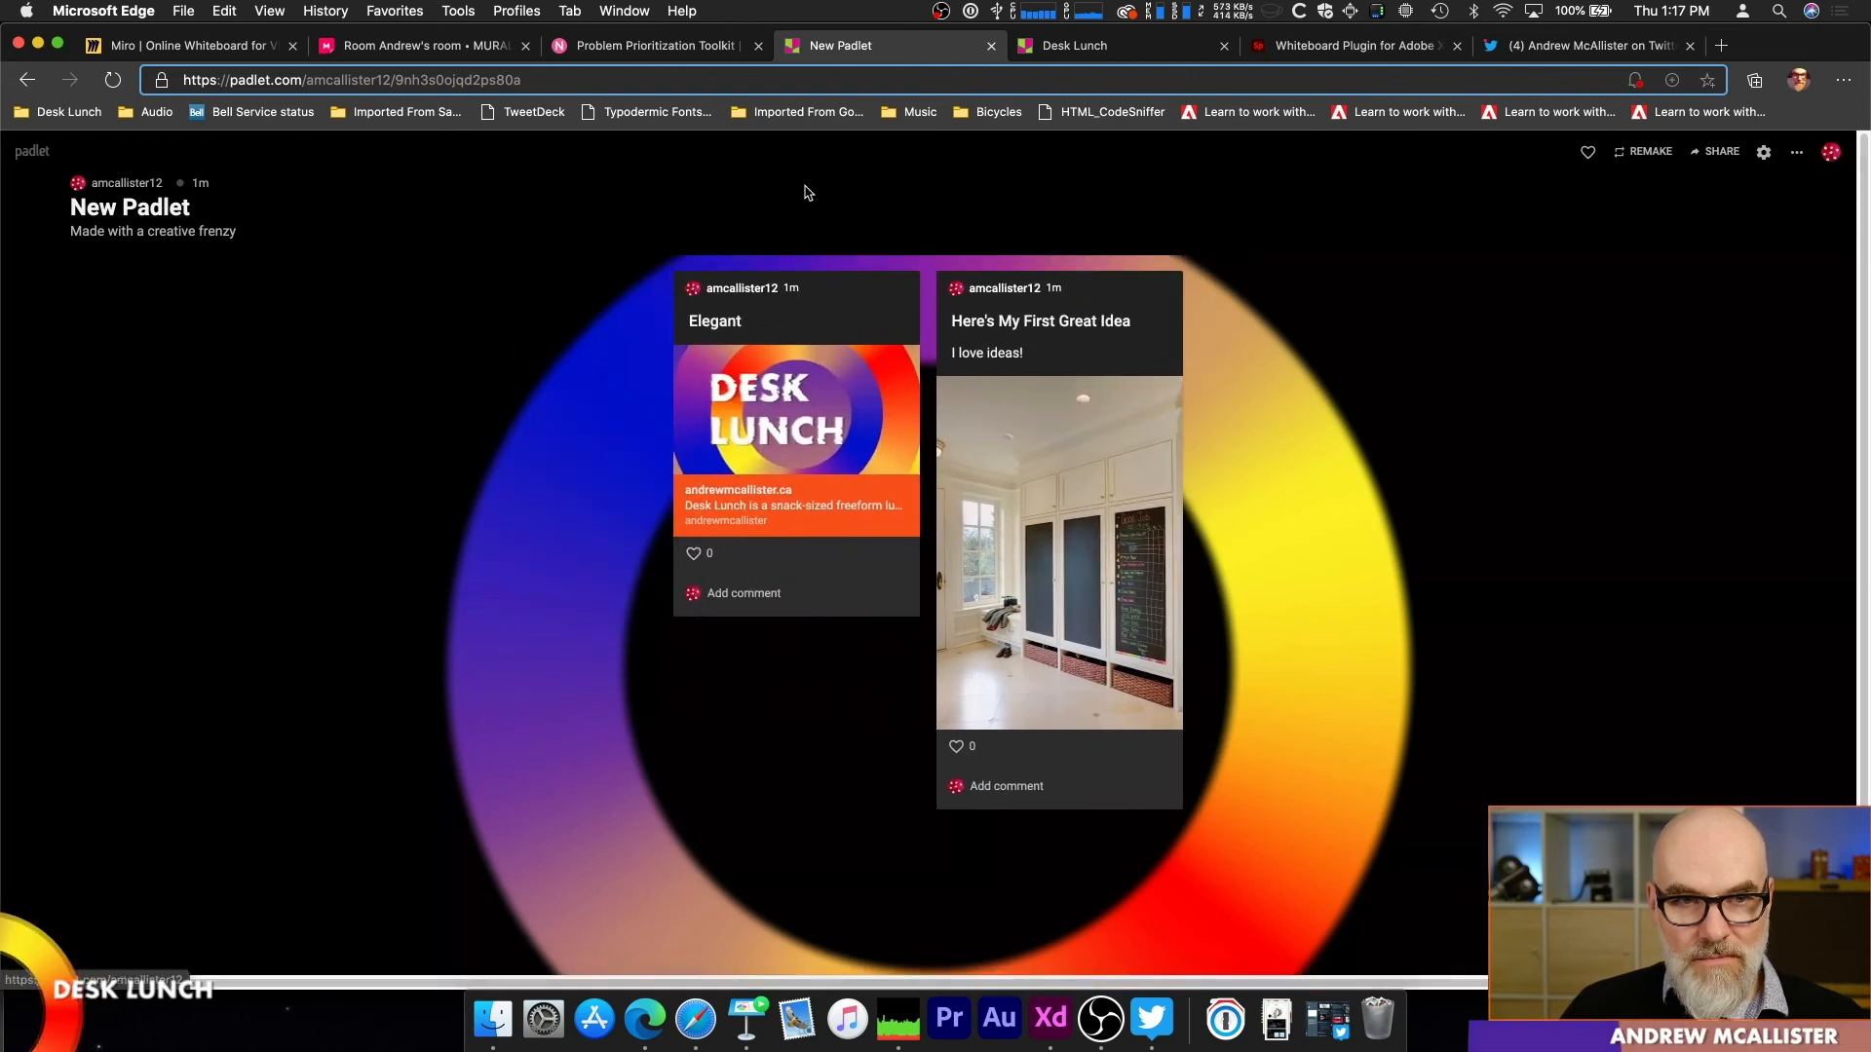
Step: Open the Desk Lunch Timeline padlet from the dashboard and add an empty post after "Synthesize Ideas" on the timeline
{"action": "left_click", "coordinate": [32, 151]}
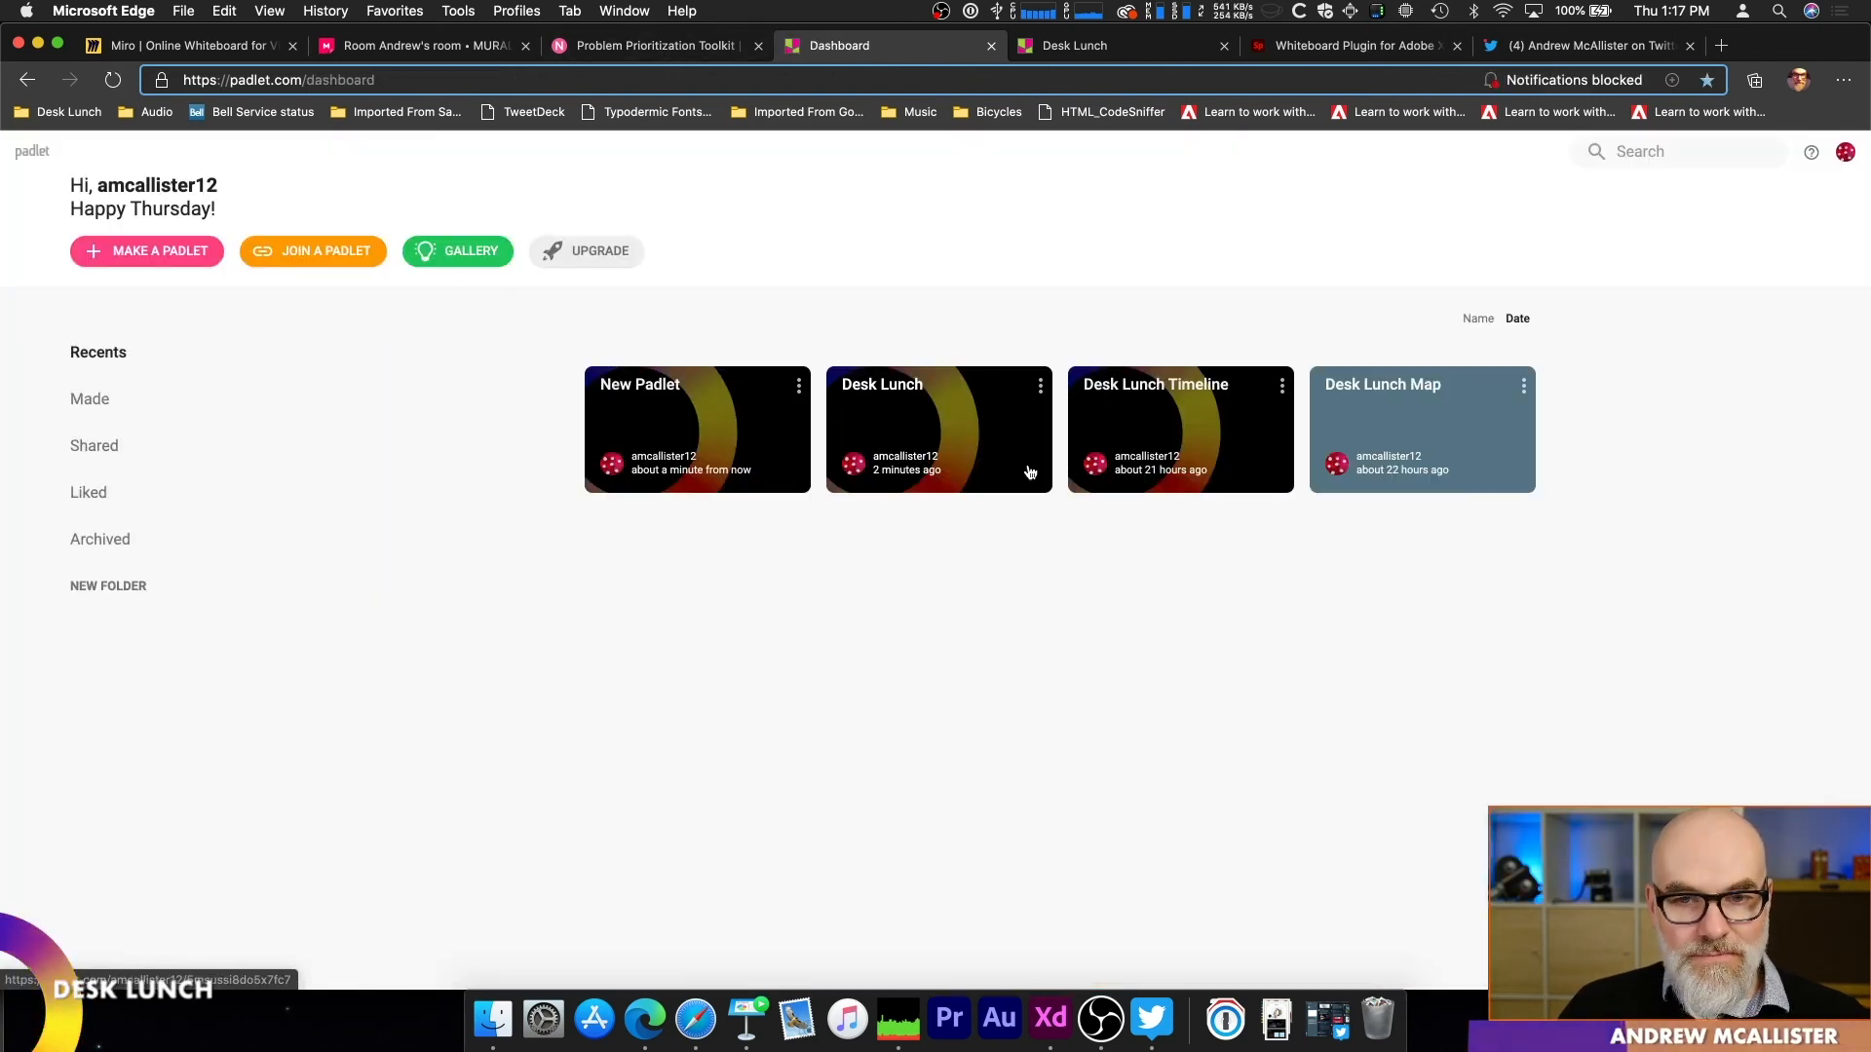
{"action": "left_click", "coordinate": [1121, 402]}
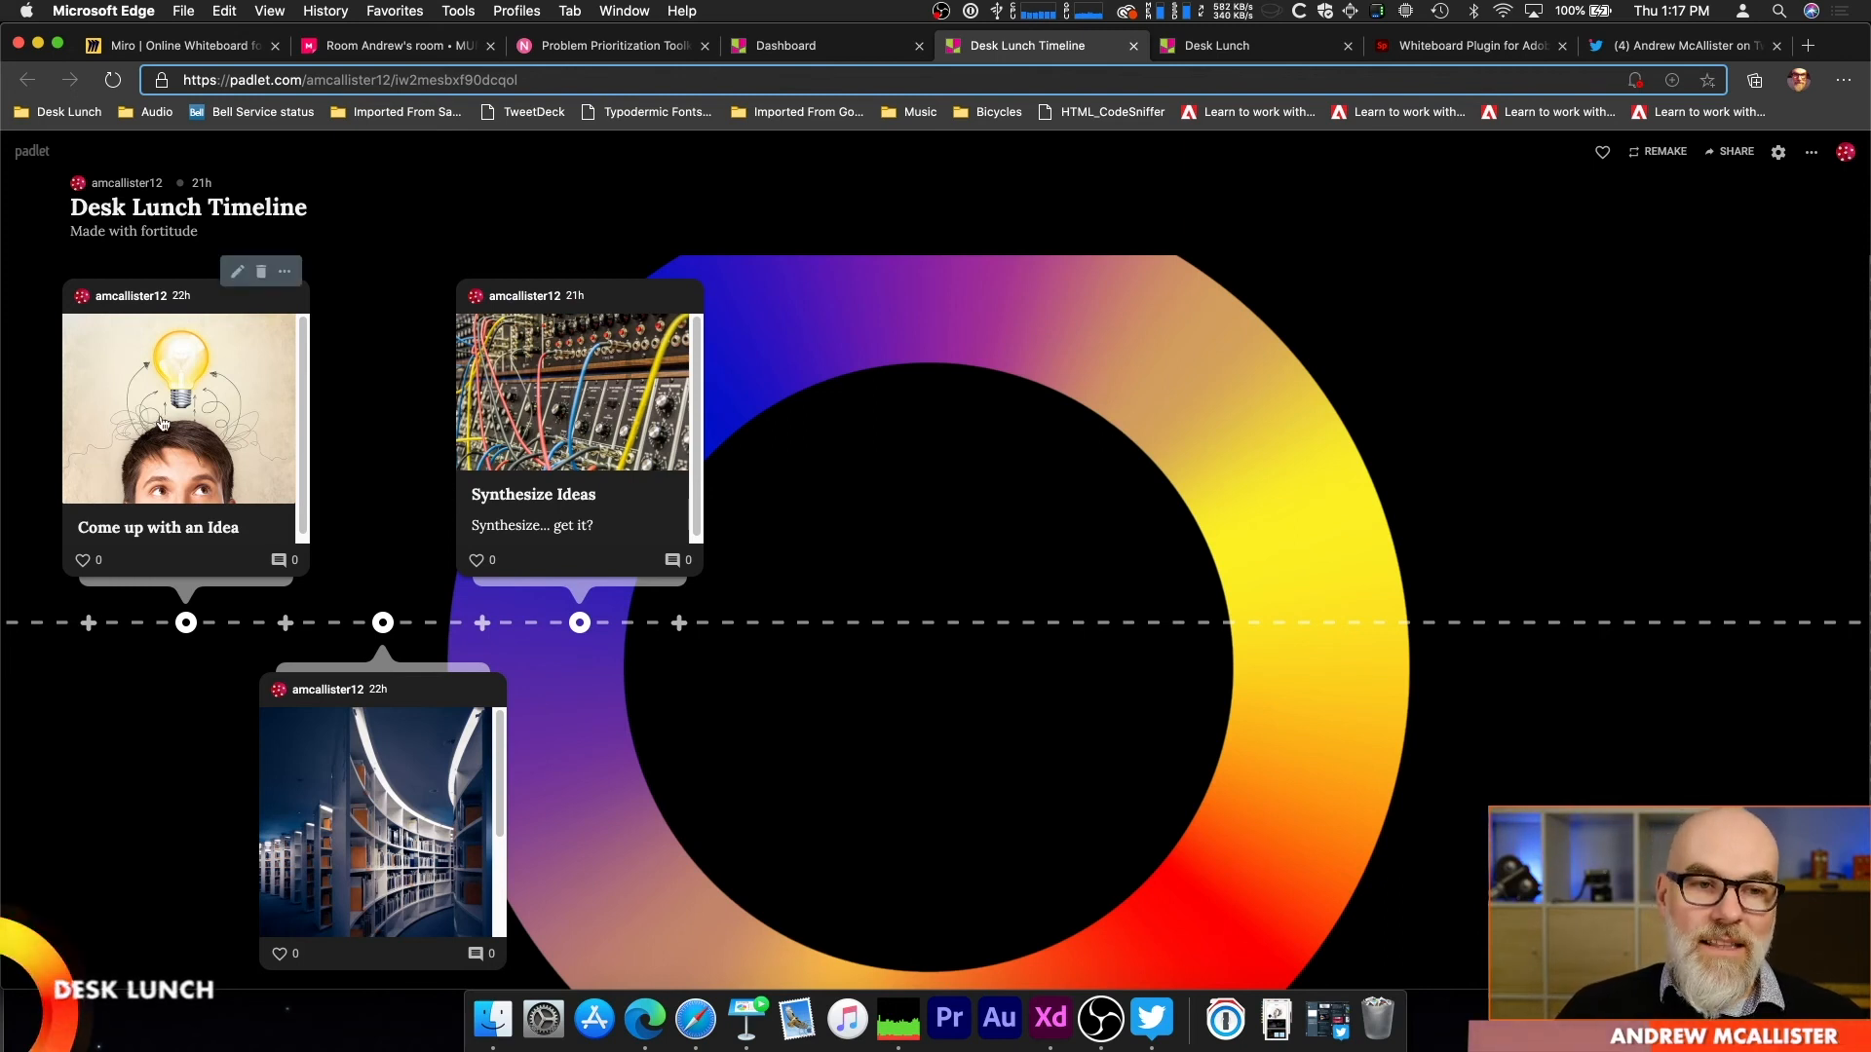
{"action": "scroll", "coordinate": [290, 840], "scroll_direction": "down", "scroll_amount": 3}
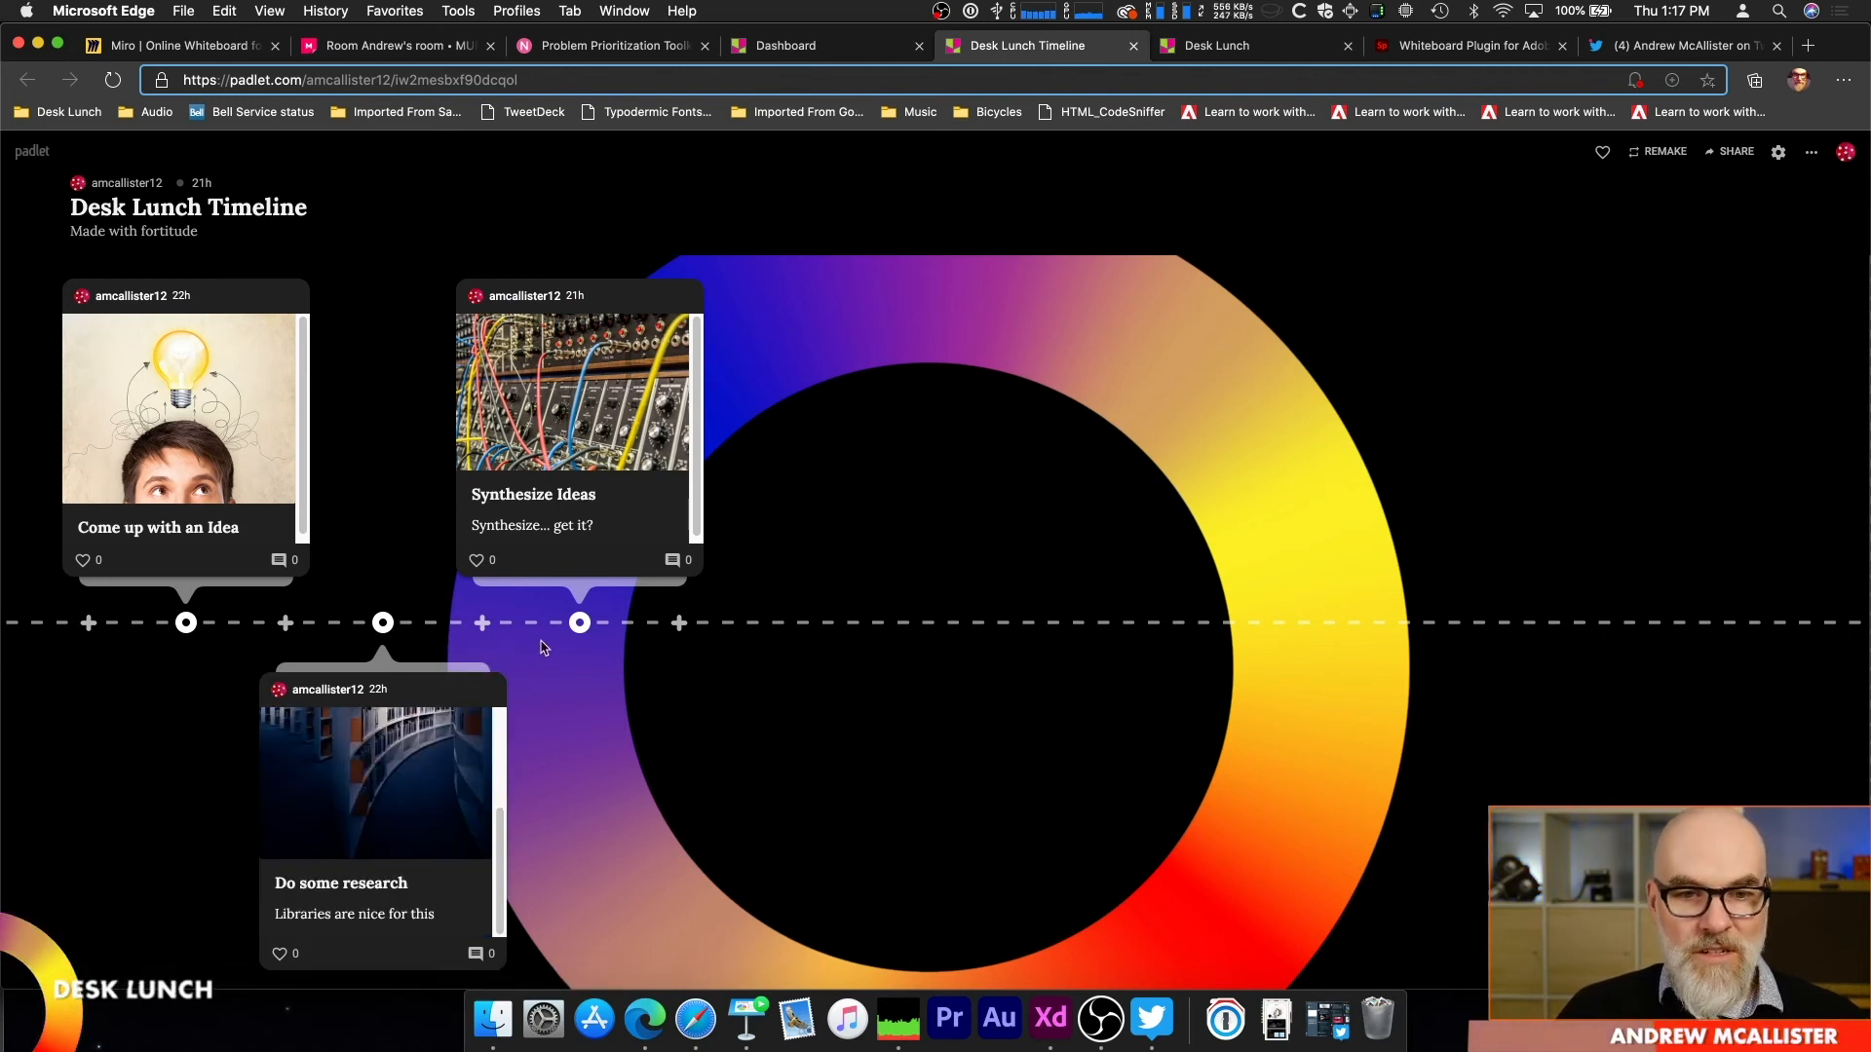
{"action": "left_click", "coordinate": [679, 624]}
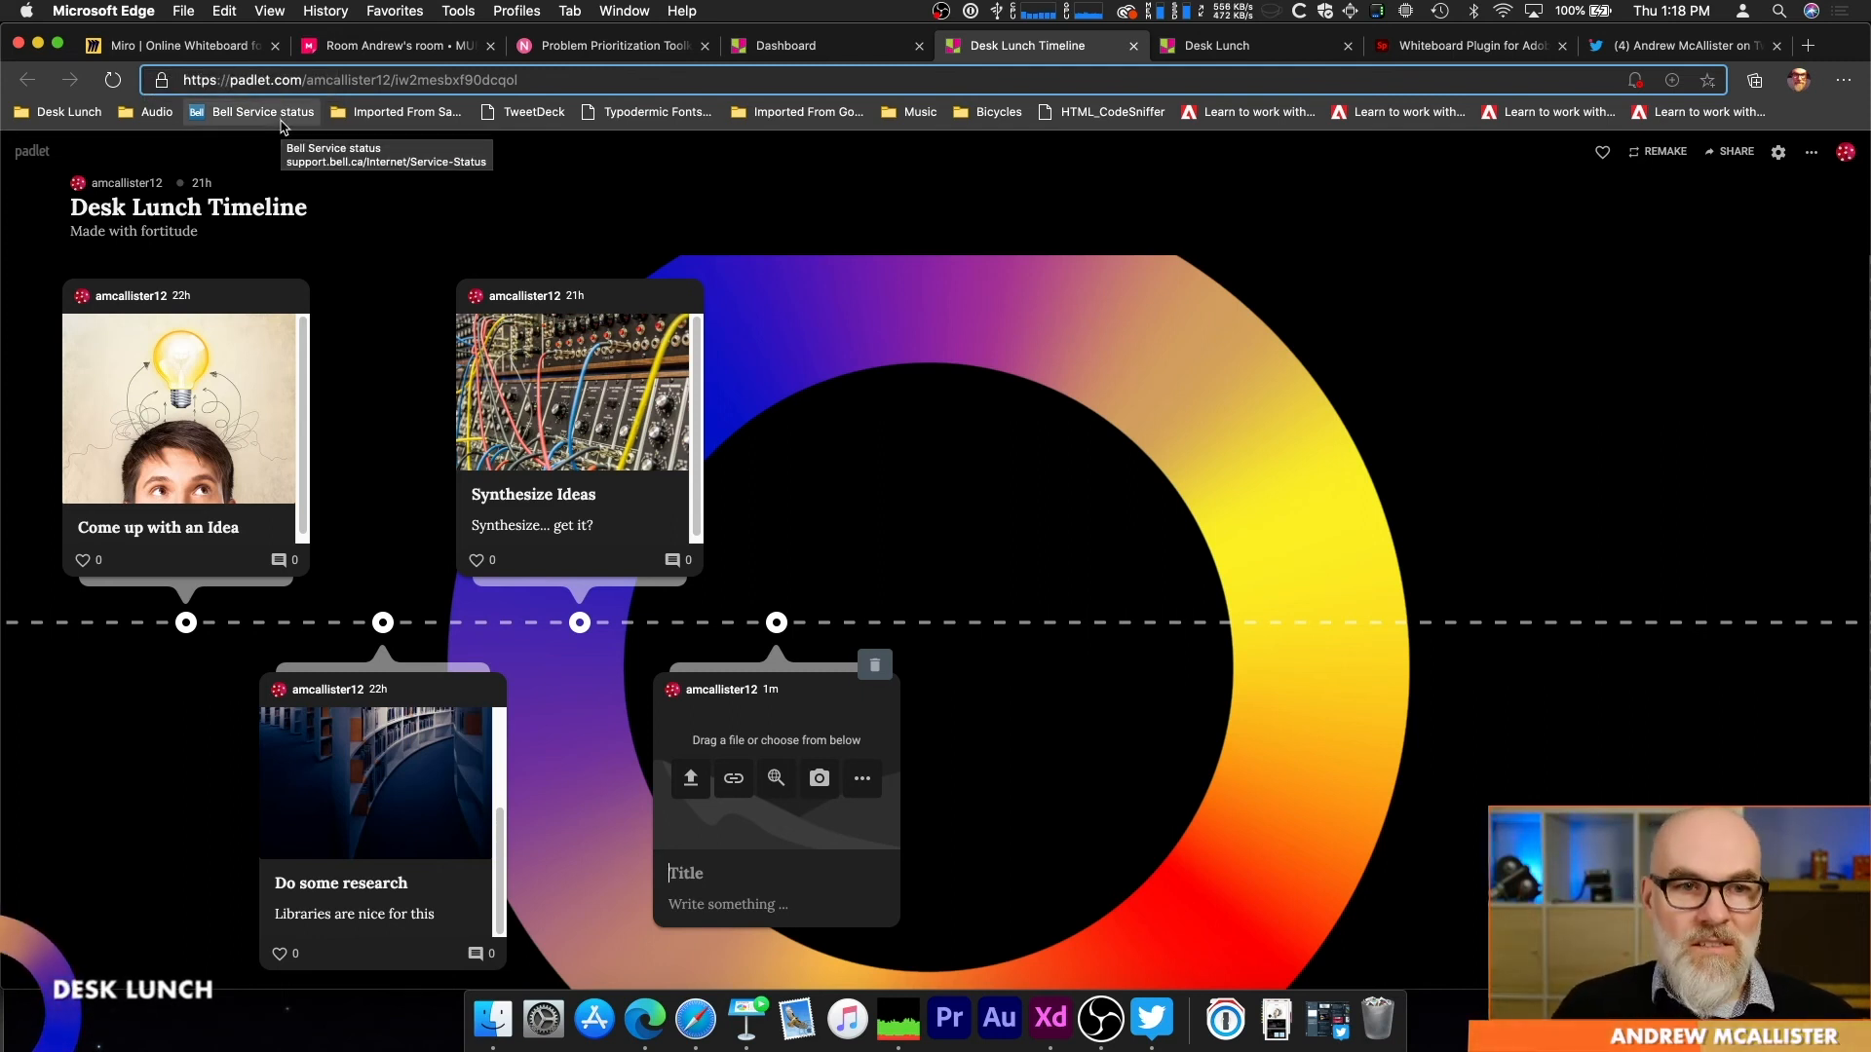
Step: Open the Desk Lunch Map padlet from the dashboard and view the posts pinned at Vancouver, Calgary, Toronto and Halifax
{"action": "left_click_drag", "start_coordinate": [29, 152], "coordinate": [43, 156]}
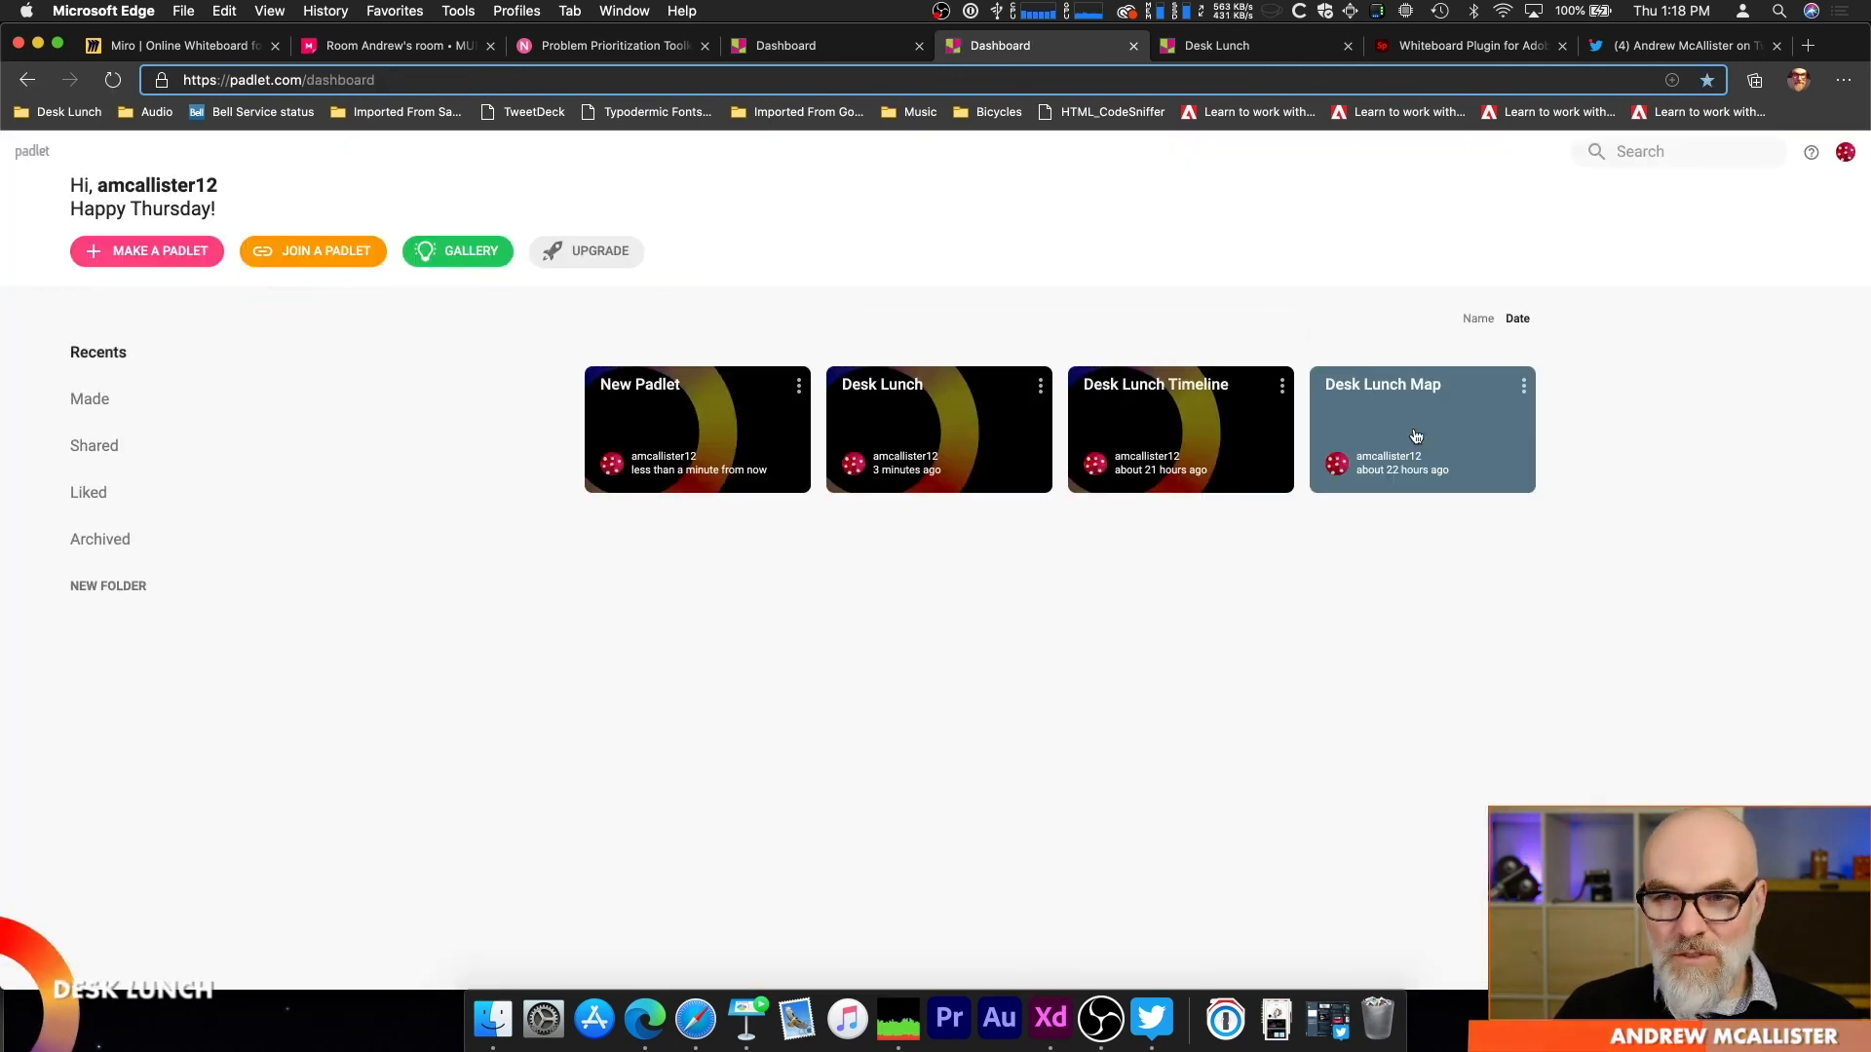
{"action": "left_click", "coordinate": [1413, 421]}
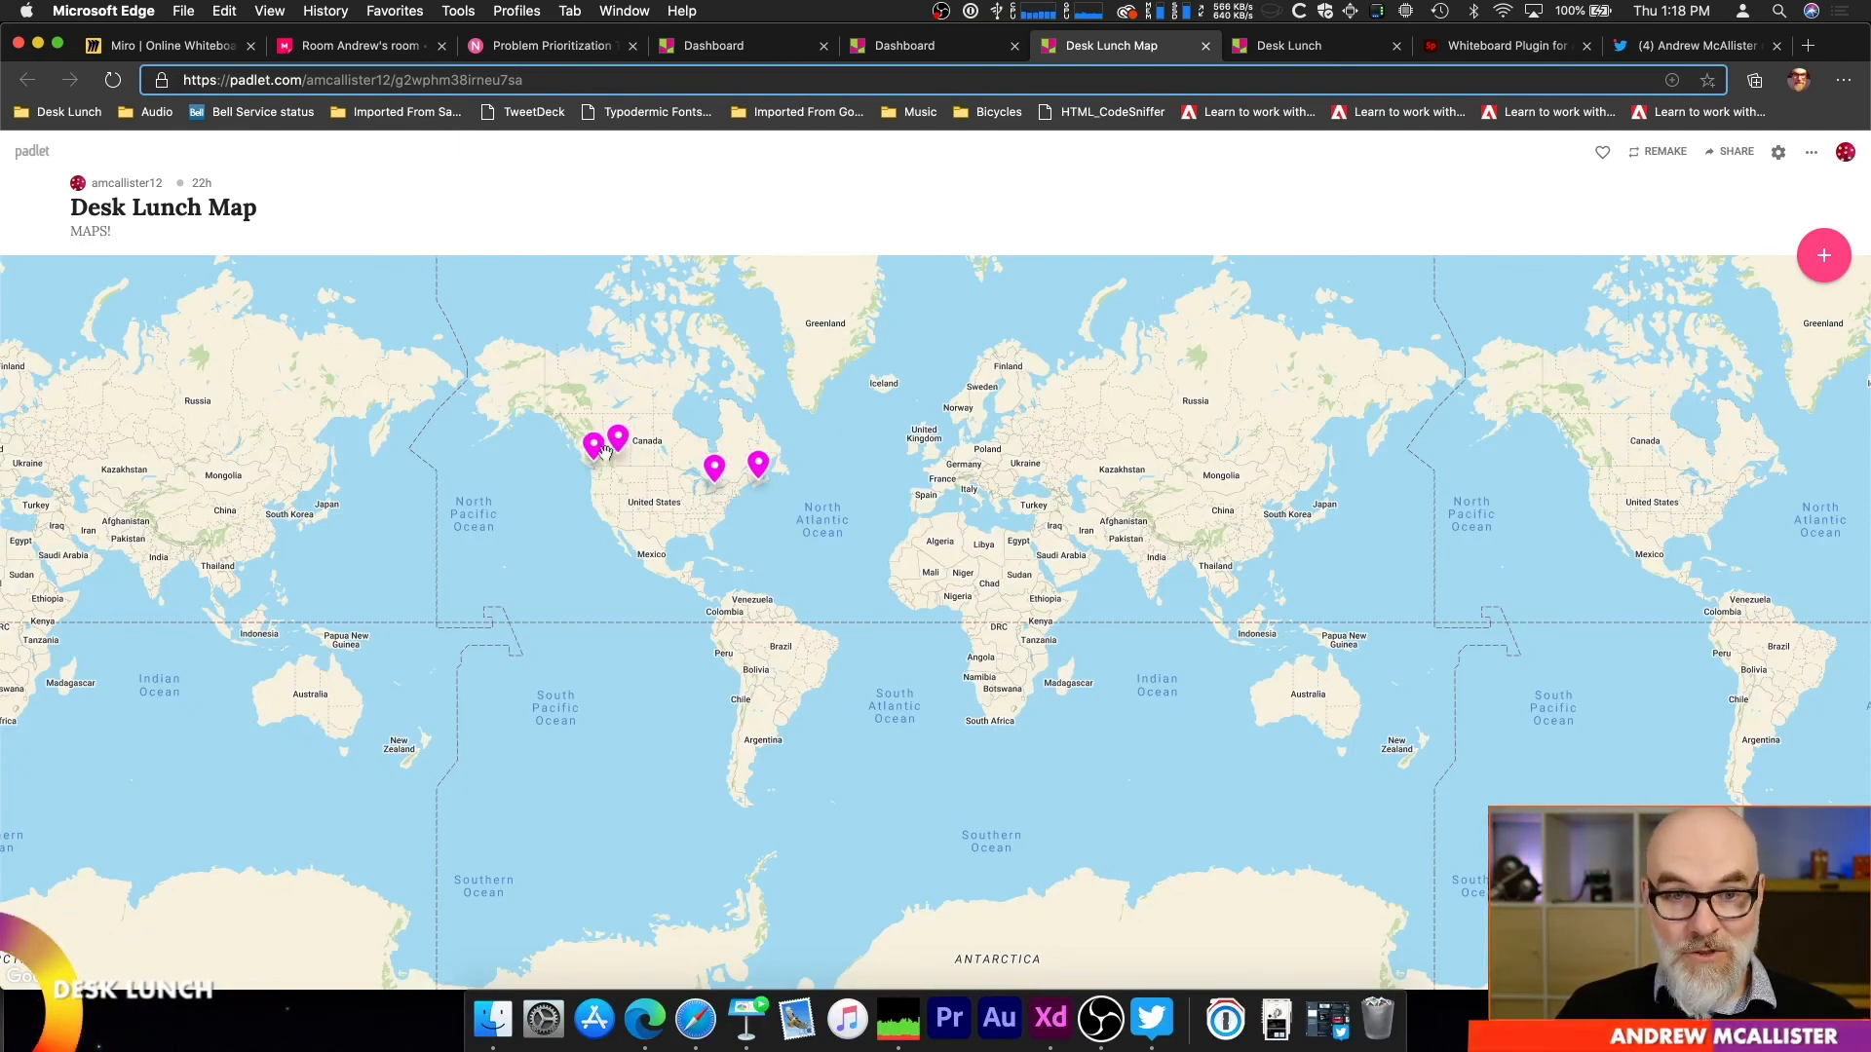
{"action": "scroll", "coordinate": [591, 451], "scroll_direction": "up", "scroll_amount": 5}
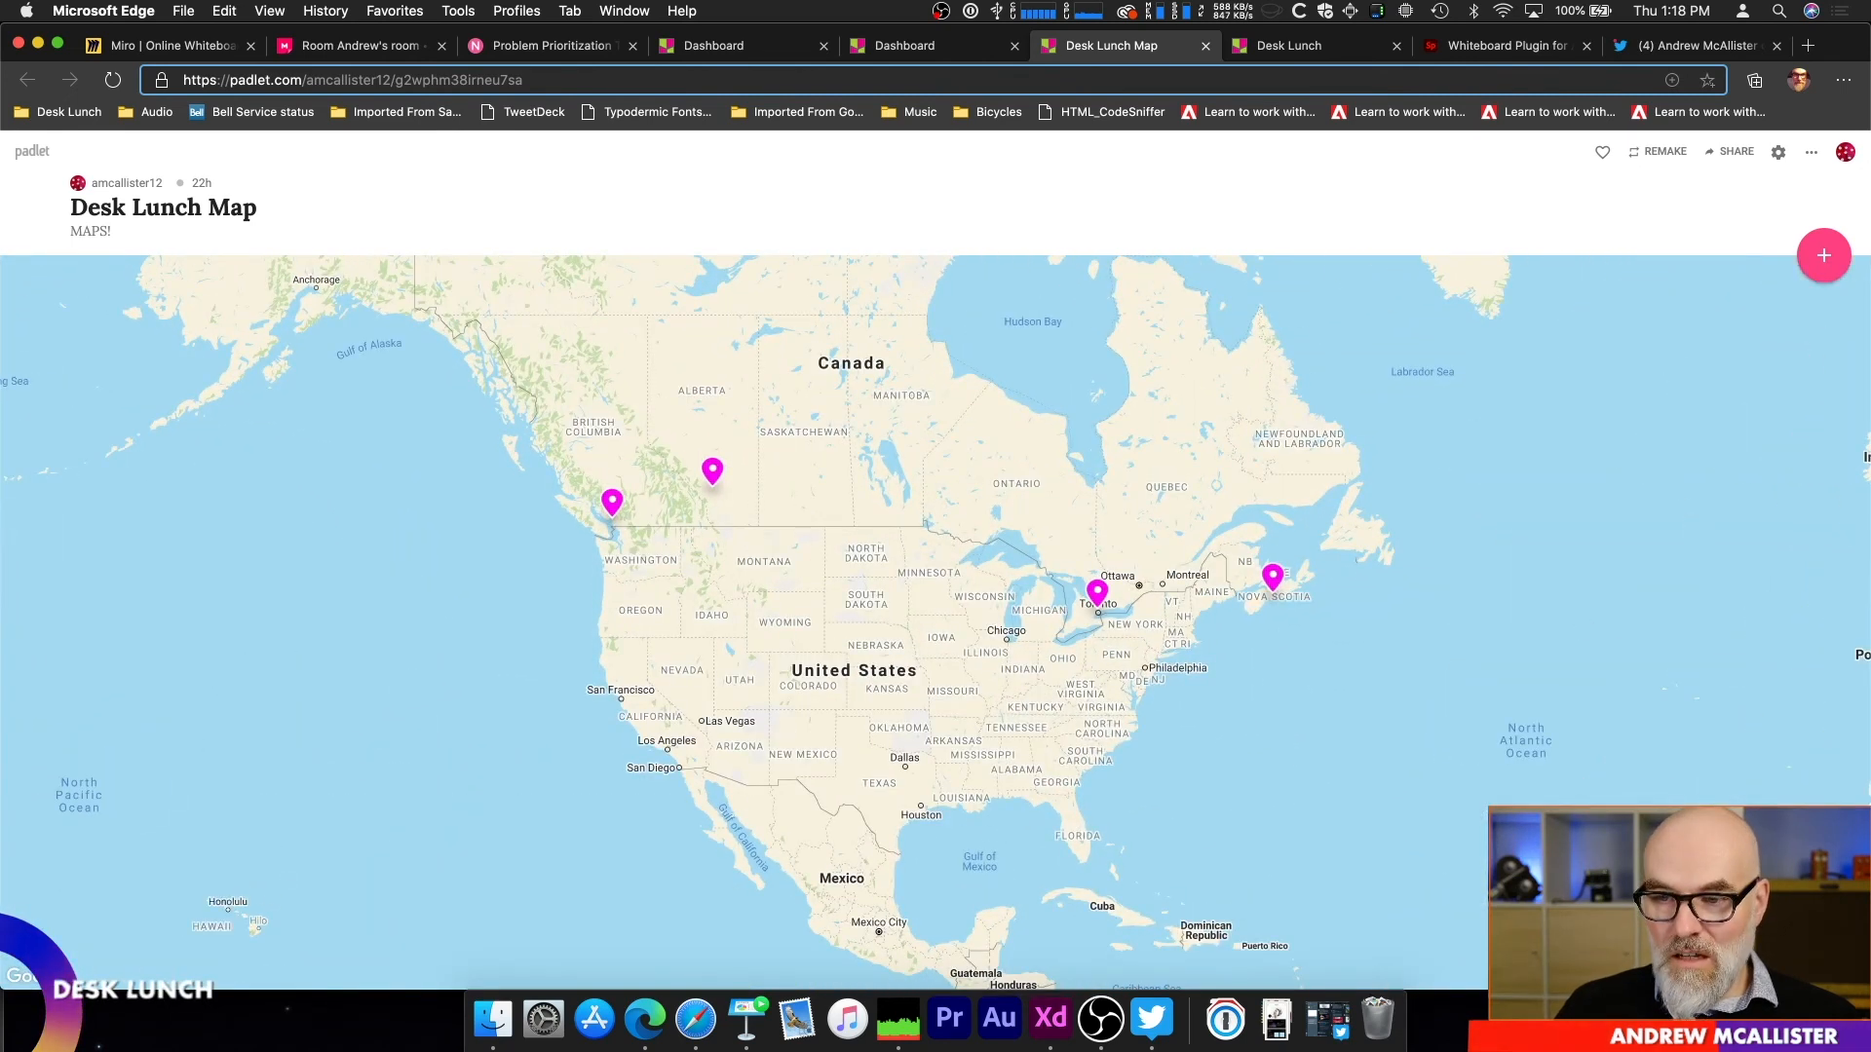
{"action": "left_click", "coordinate": [613, 504]}
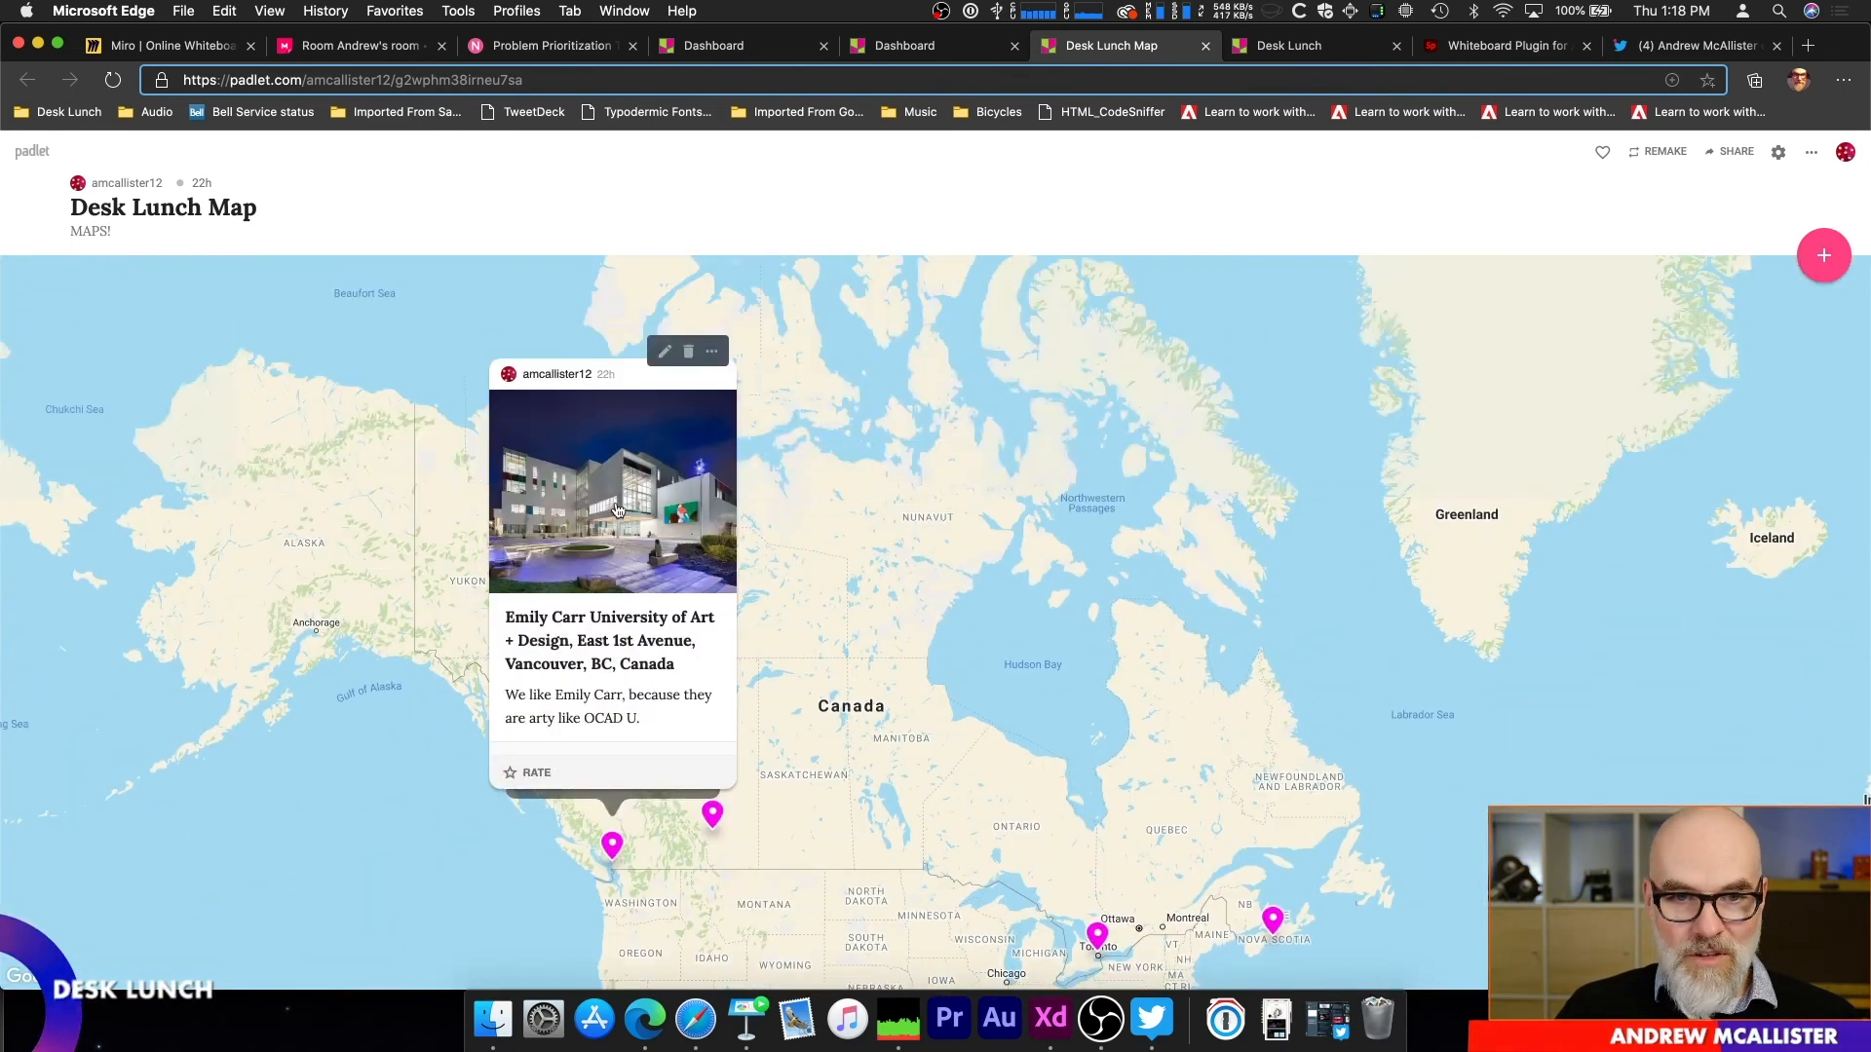
{"action": "left_click", "coordinate": [714, 819]}
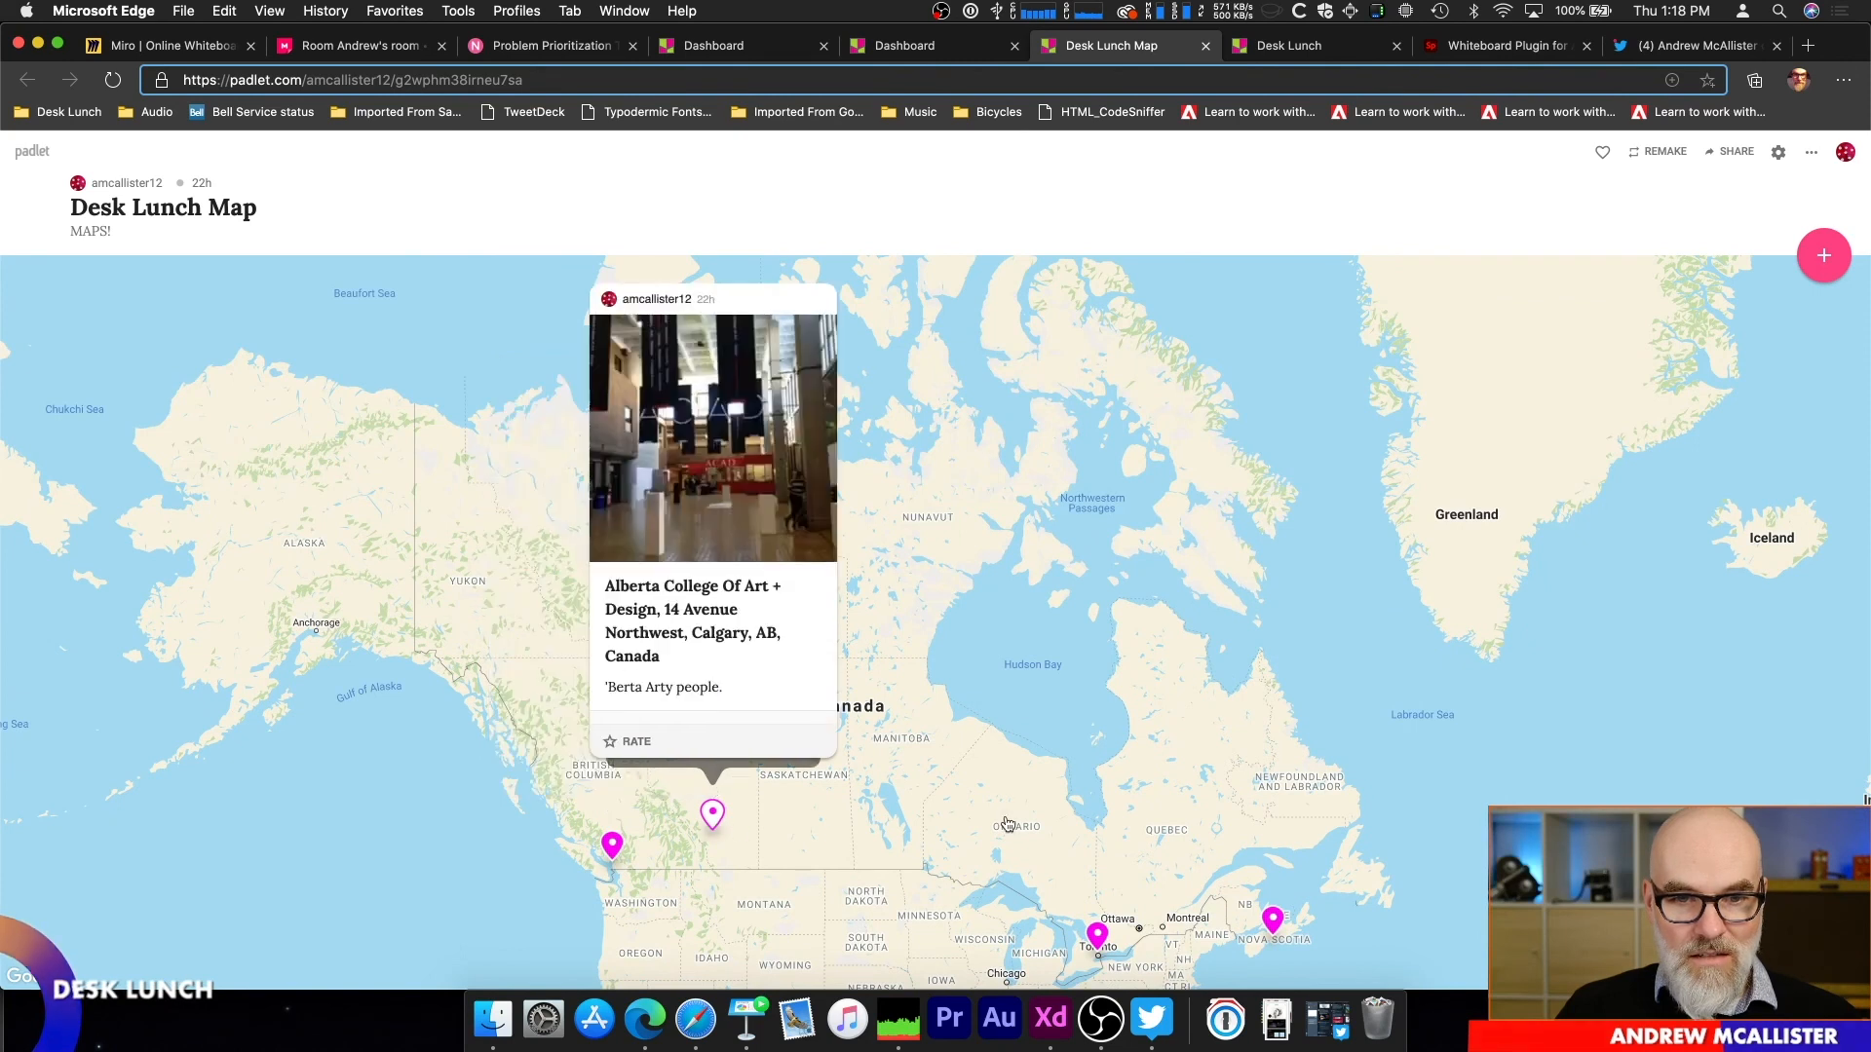
{"action": "left_click", "coordinate": [1097, 937]}
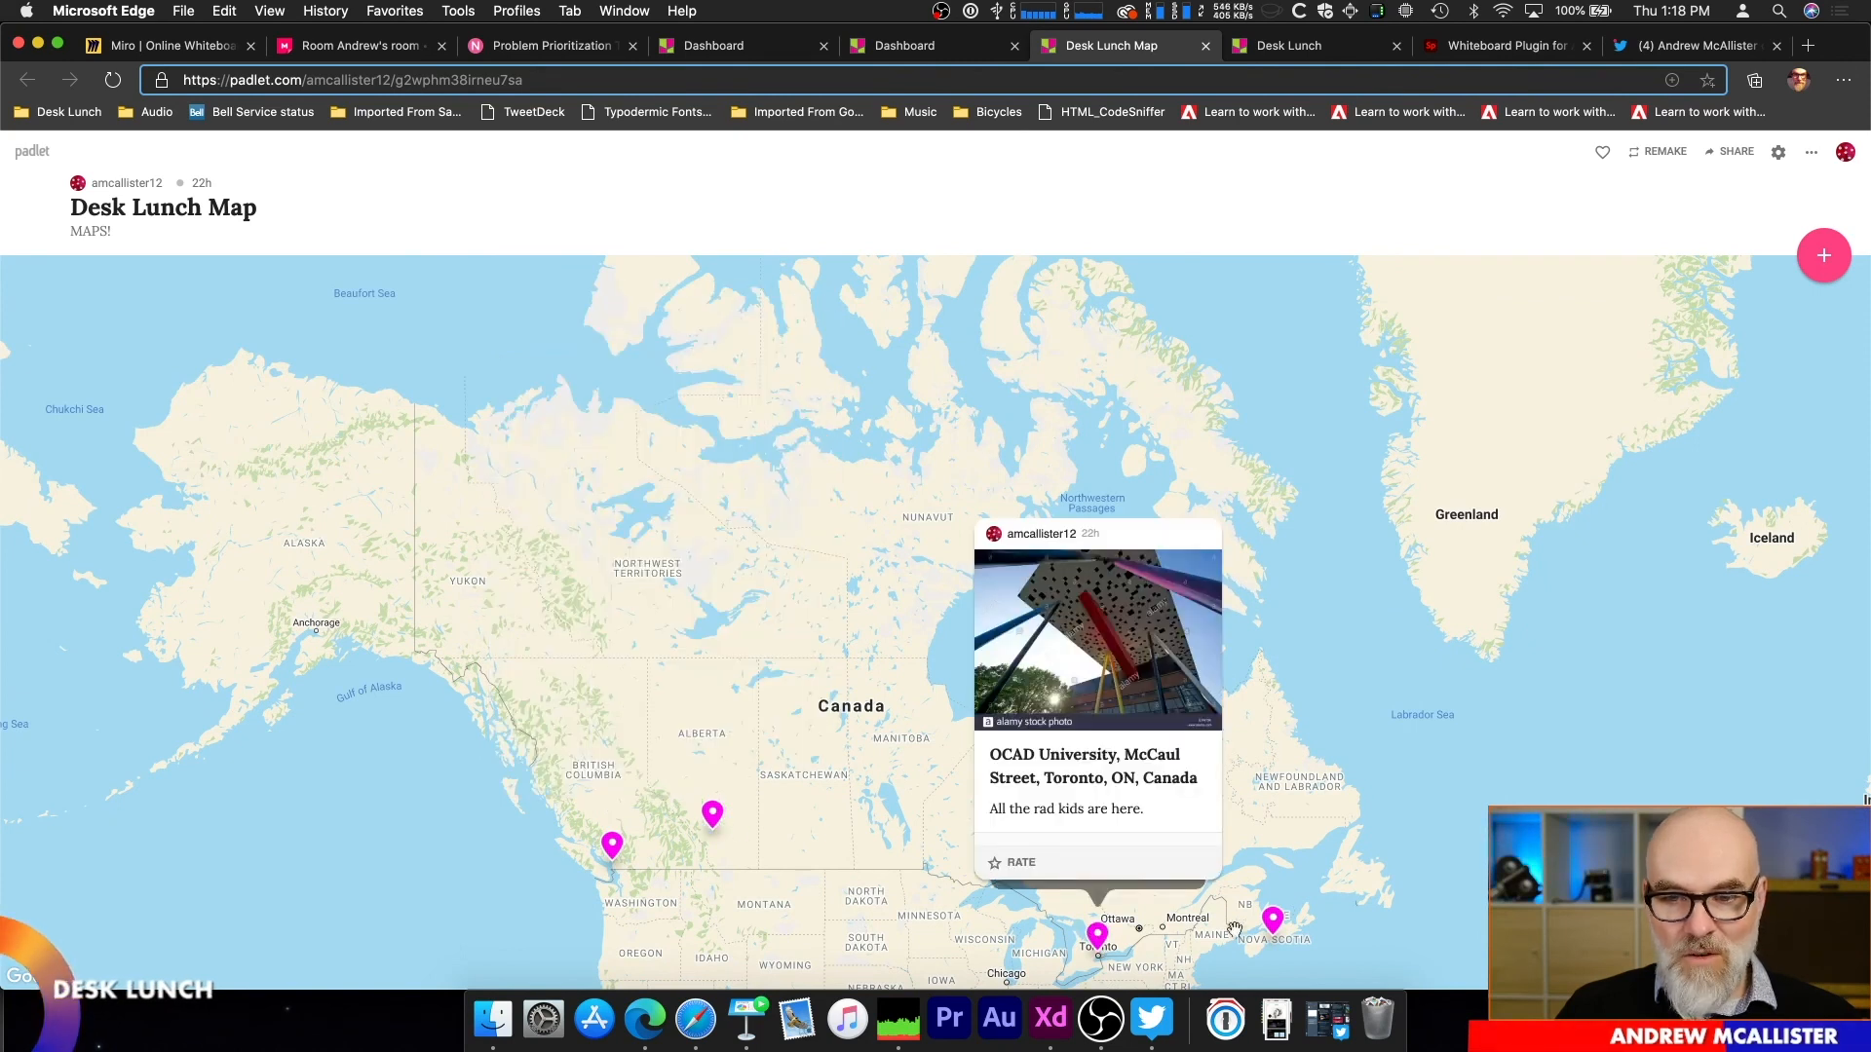
{"action": "left_click", "coordinate": [1277, 924]}
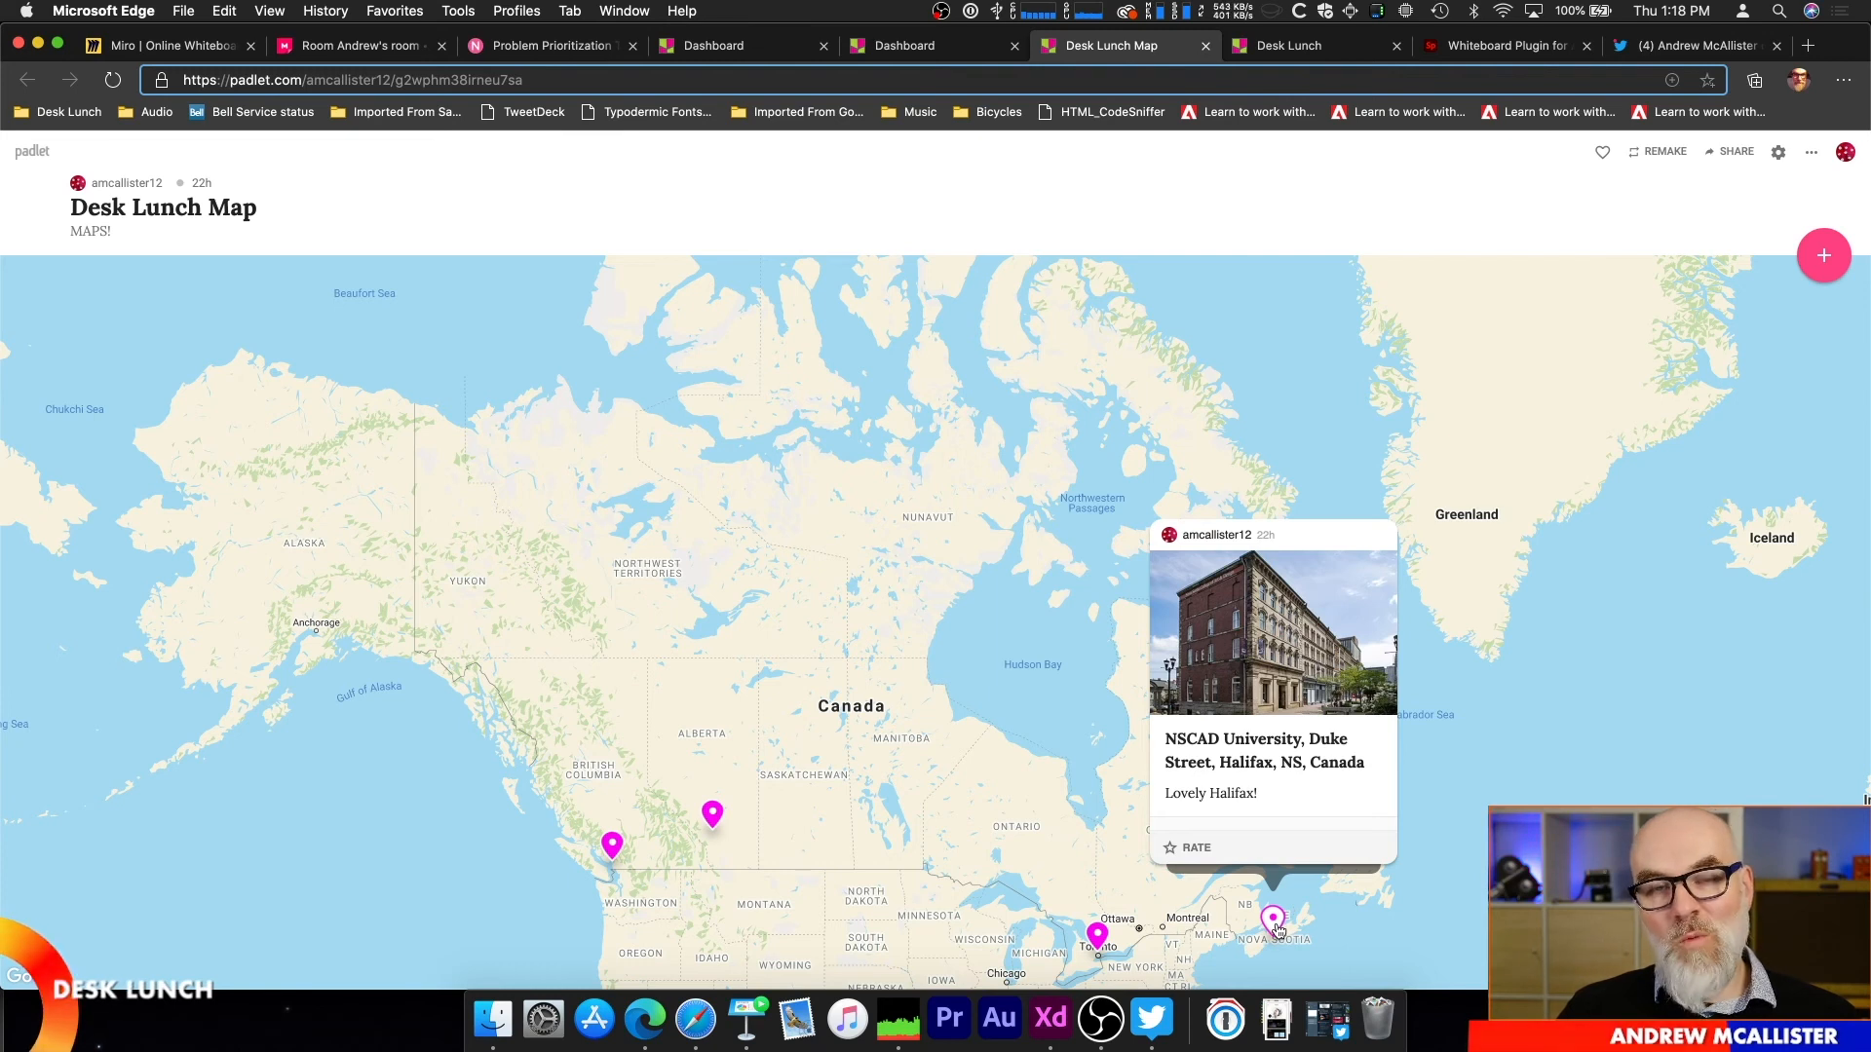
Step: Add a map post by searching for "Savannah college" and choosing The Savannah College of Art and Design on Drayton Street
{"action": "scroll", "coordinate": [795, 752], "scroll_direction": "up", "scroll_amount": 3}
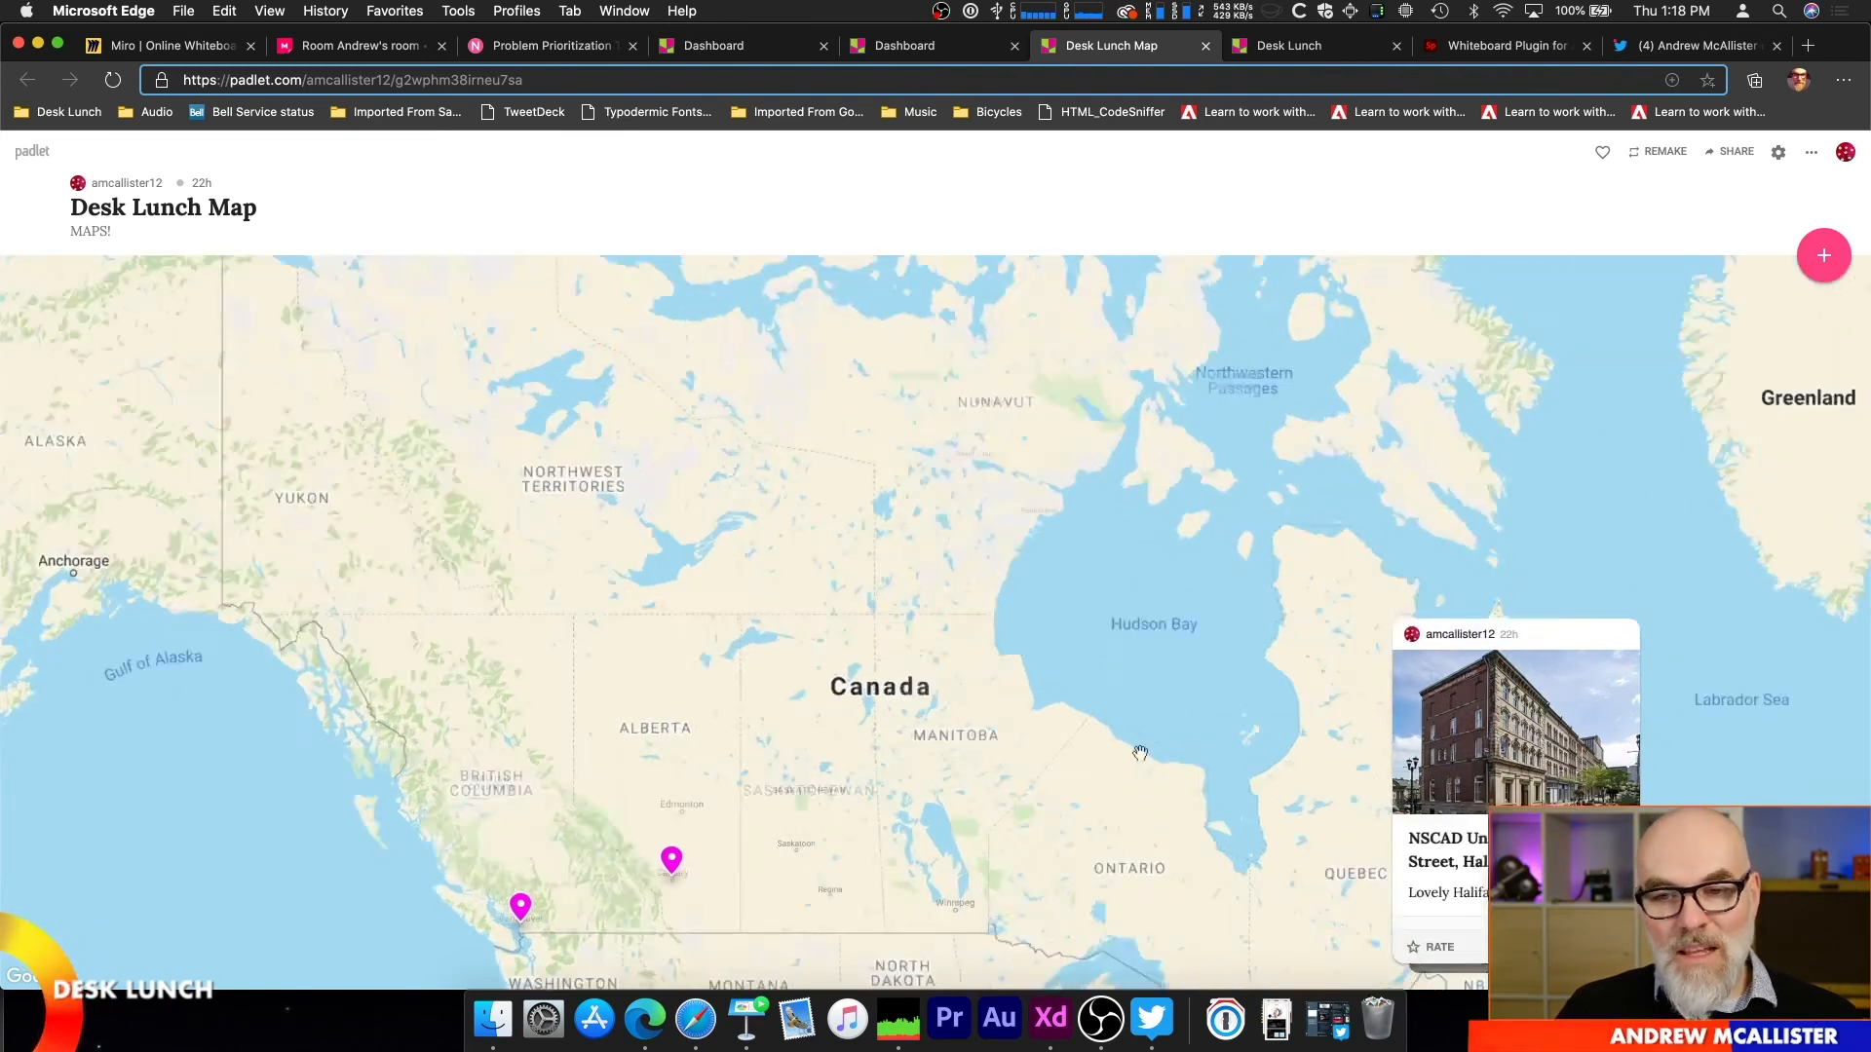
{"action": "left_click_drag", "start_coordinate": [1189, 779], "coordinate": [1073, 493]}
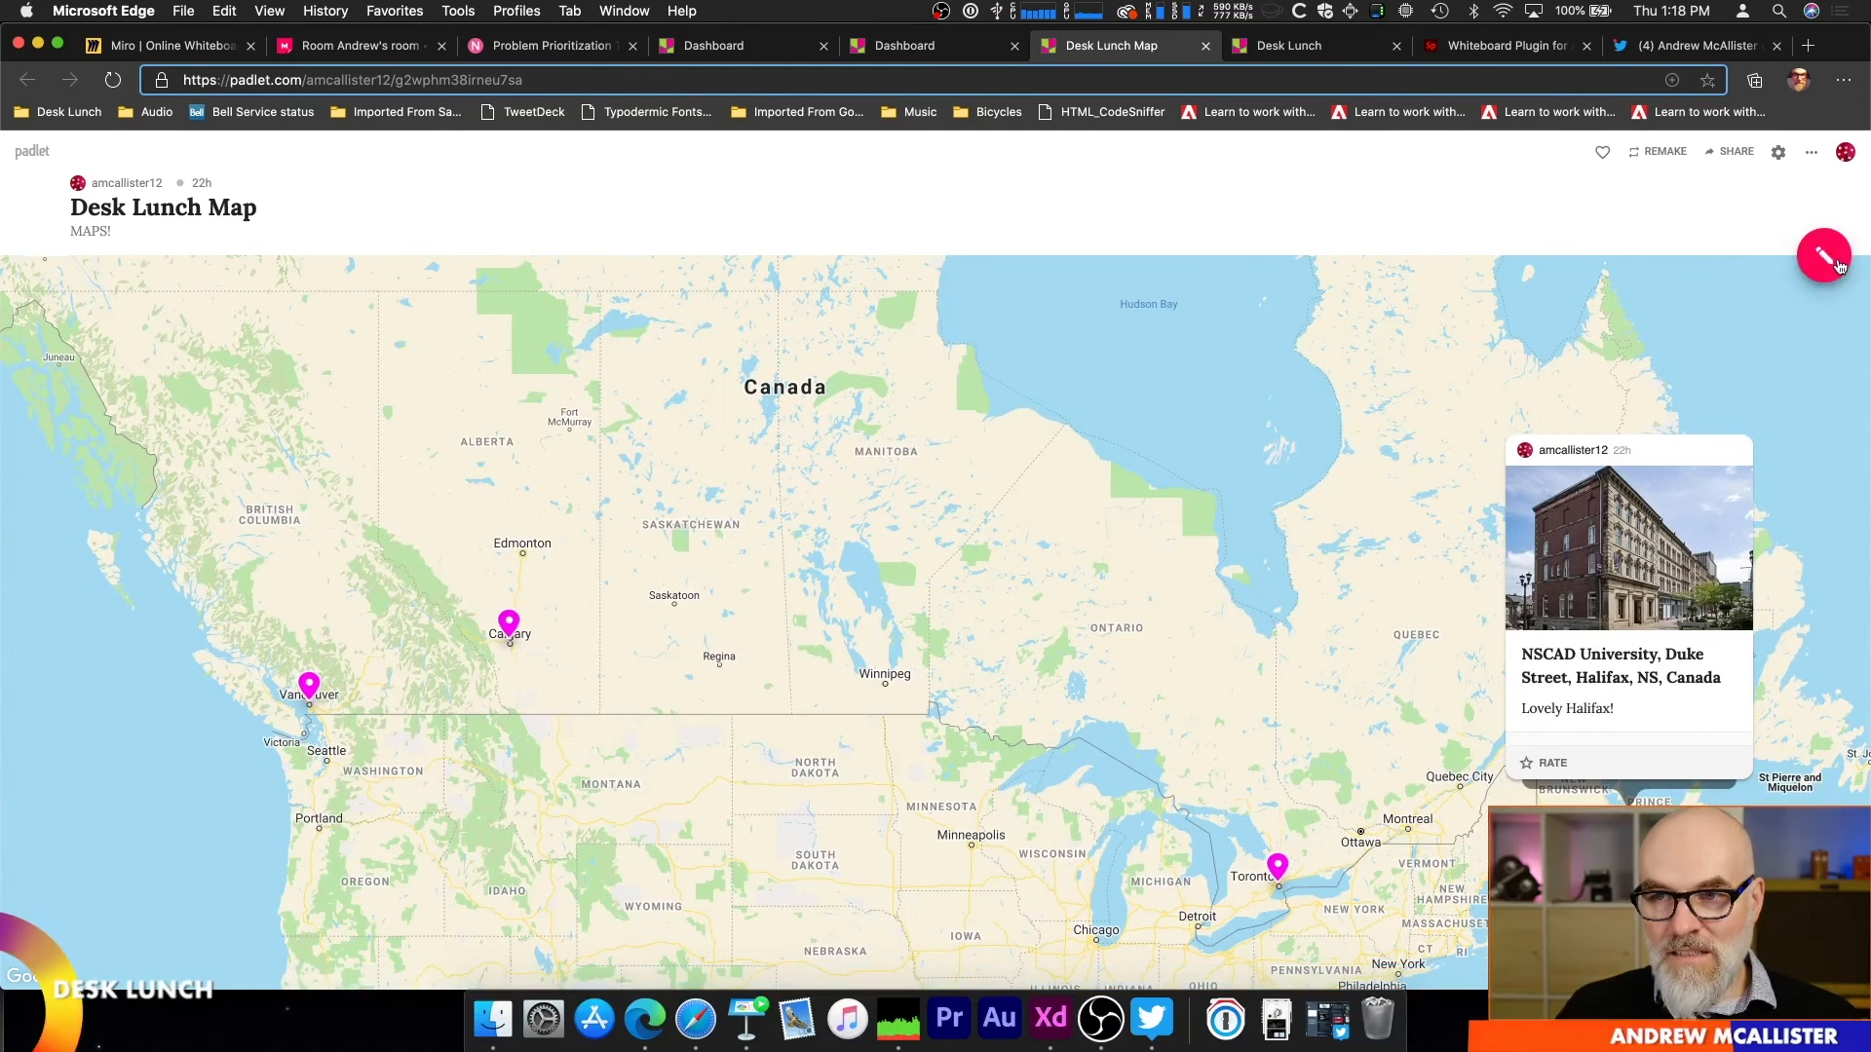
{"action": "left_click", "coordinate": [1824, 257]}
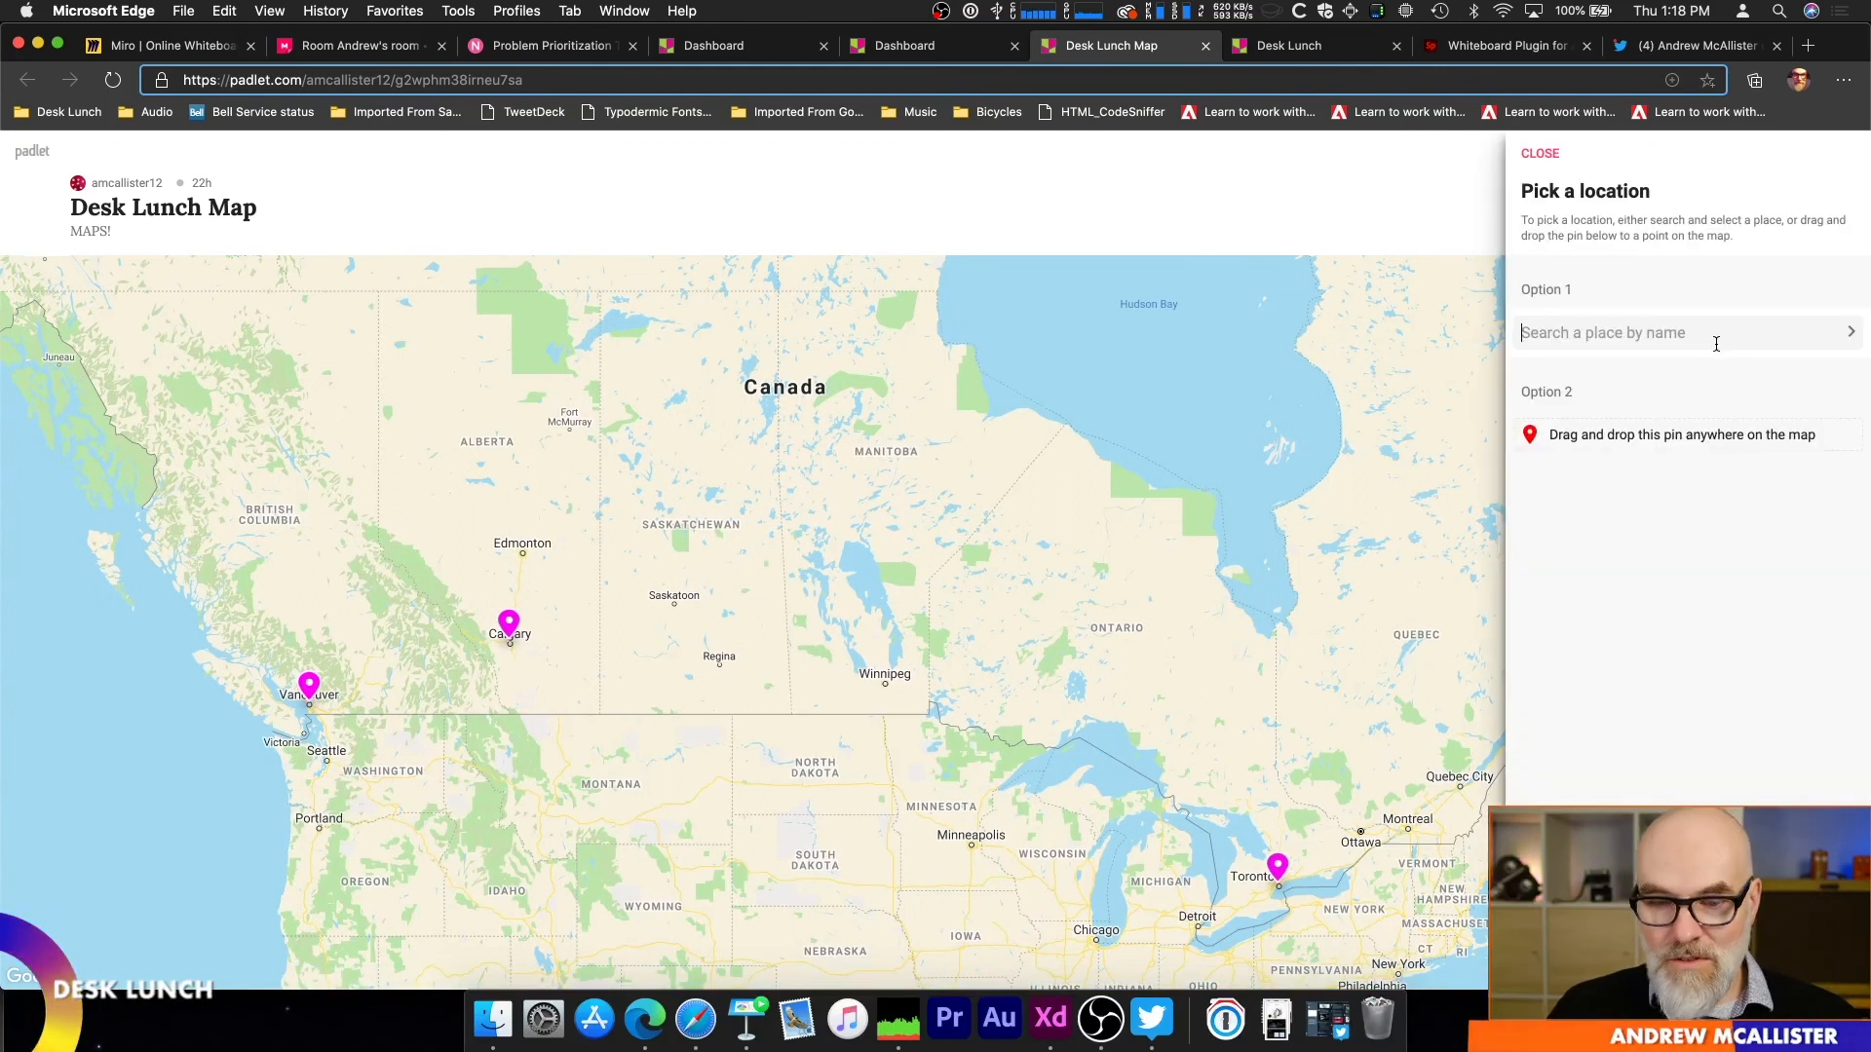
{"action": "type", "text": "SCAD"}
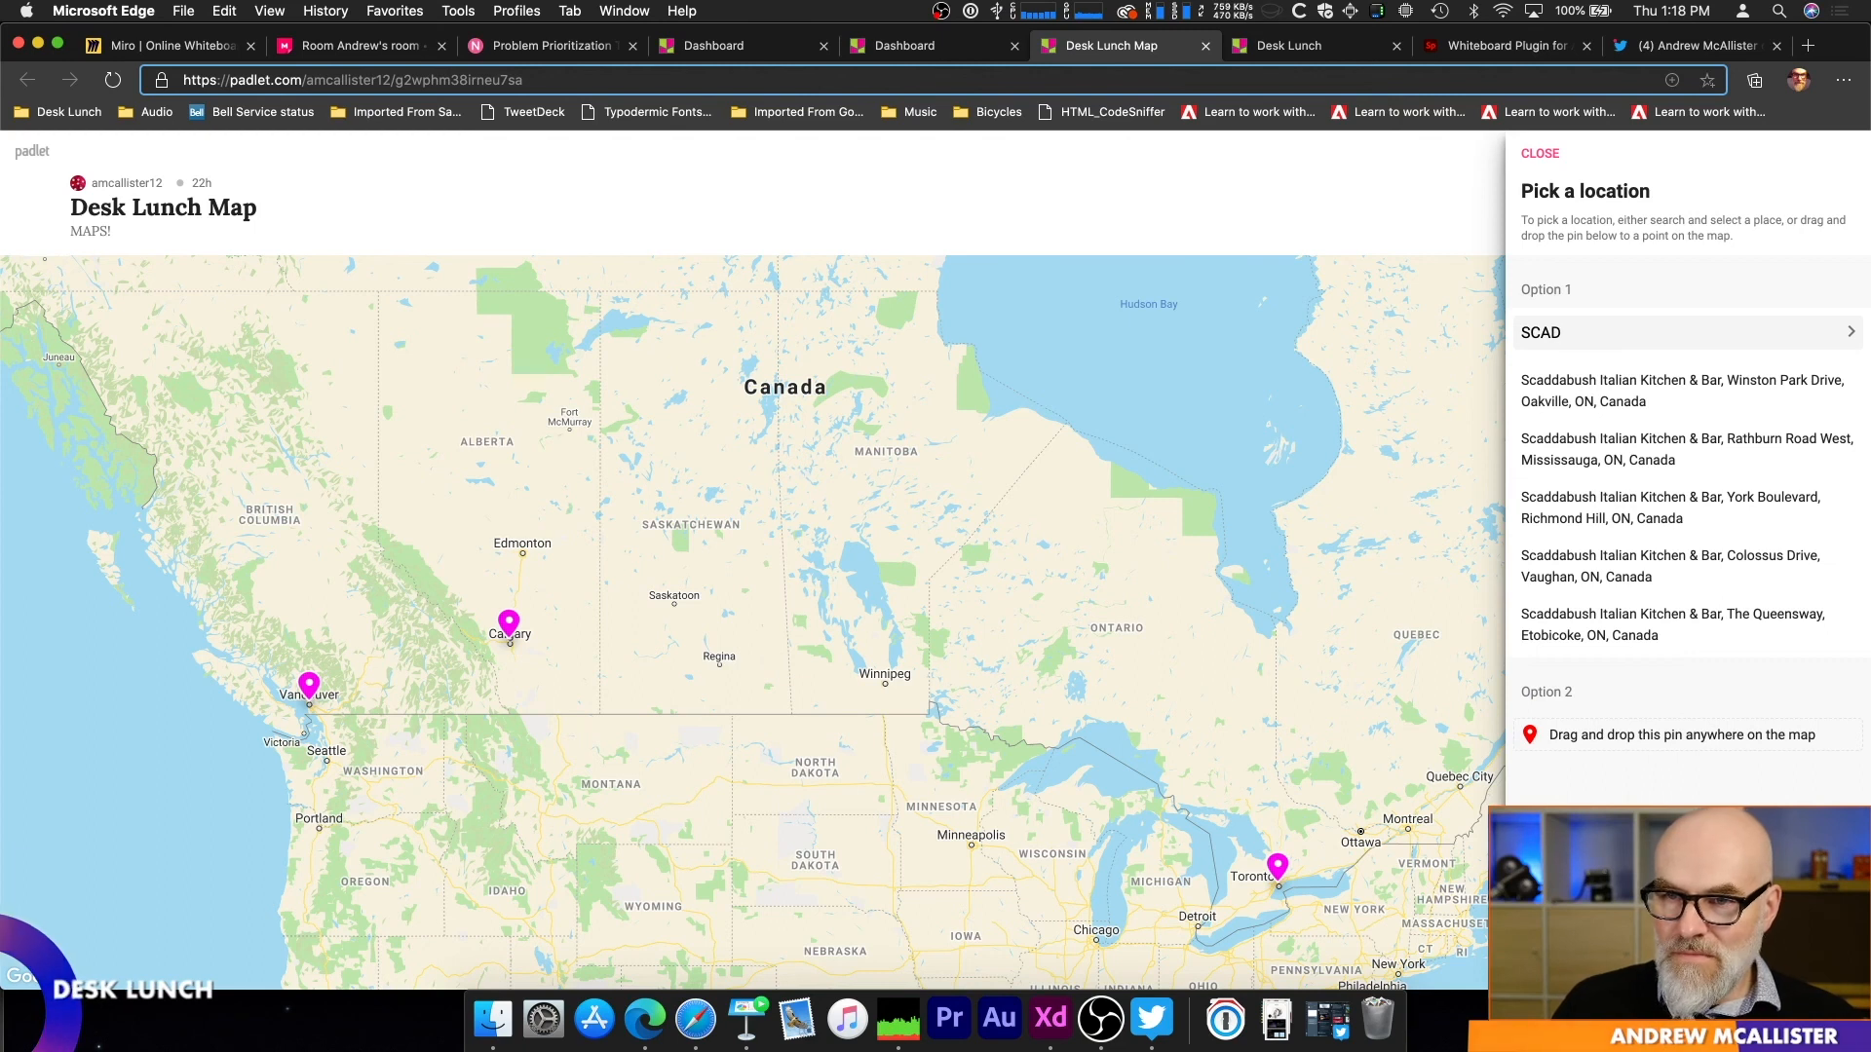
{"action": "key", "text": "BackSpace"}
{"action": "key", "text": "BackSpace"}
{"action": "key", "text": "BackSpace"}
{"action": "type", "text": "ava"}
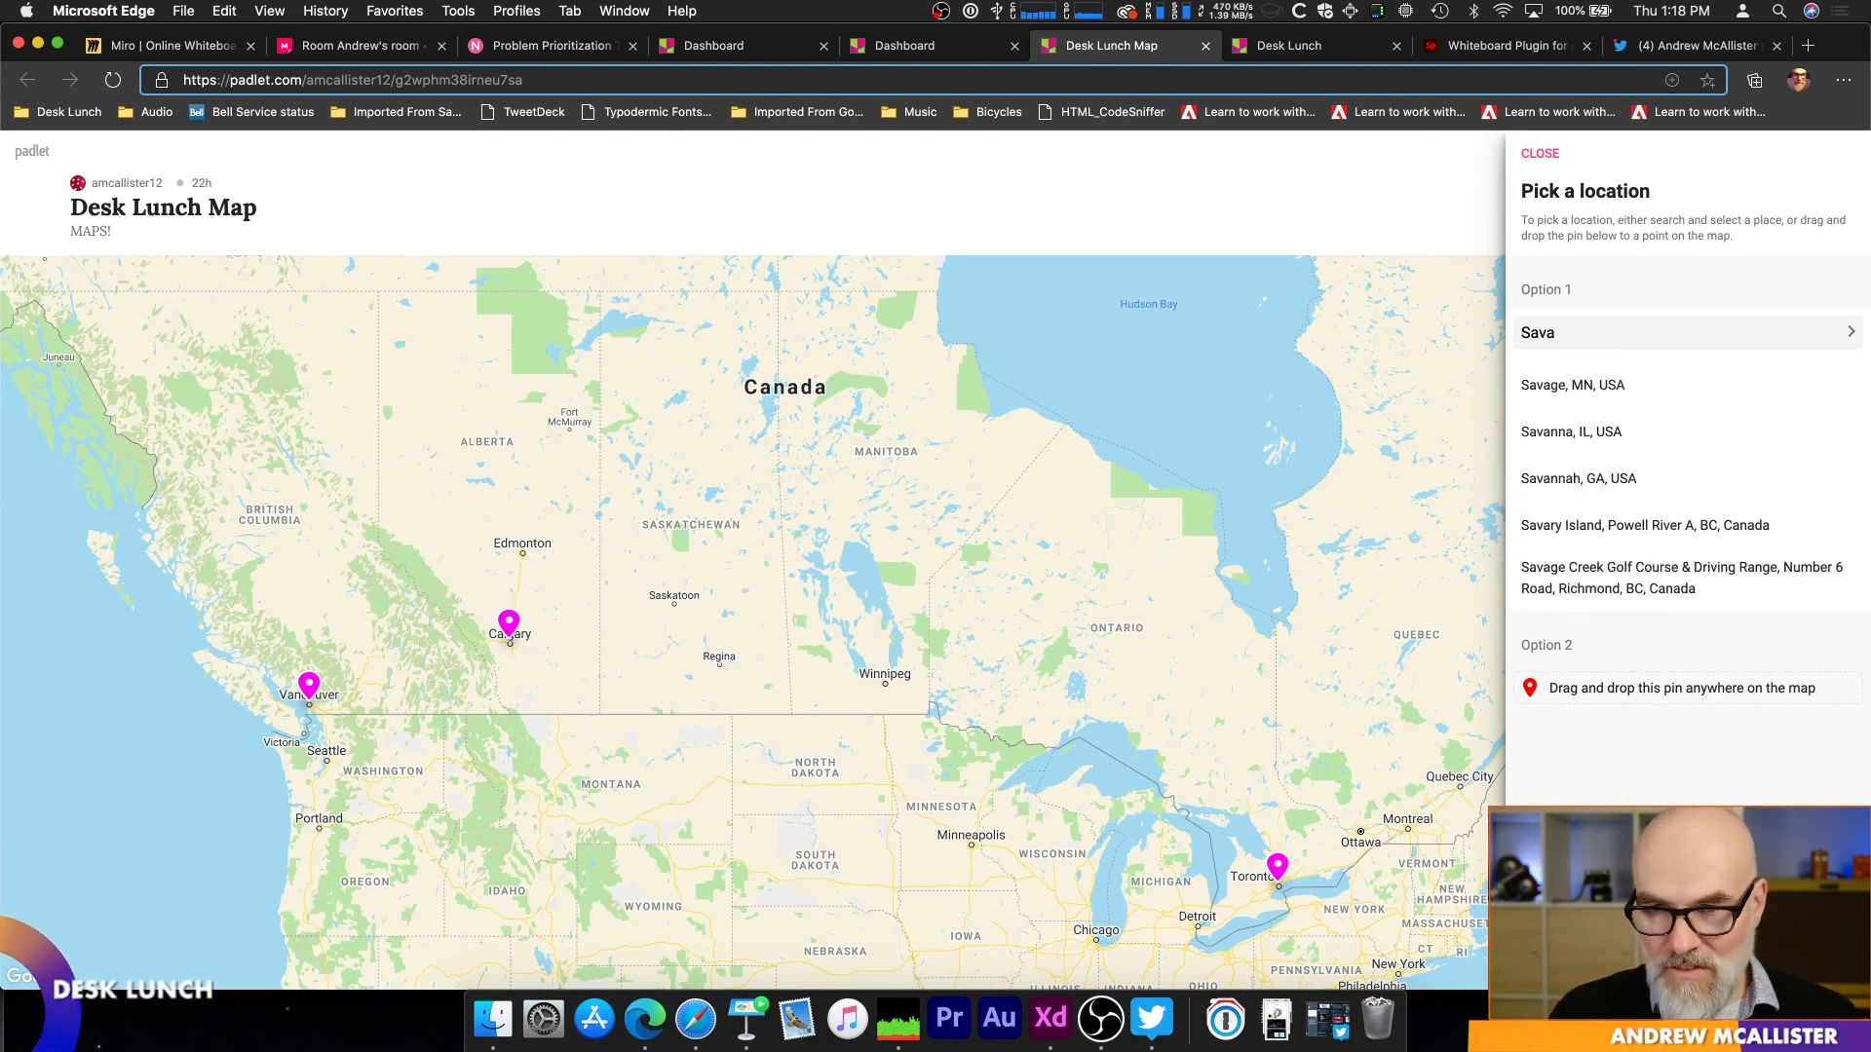
{"action": "type", "text": "nnah college"}
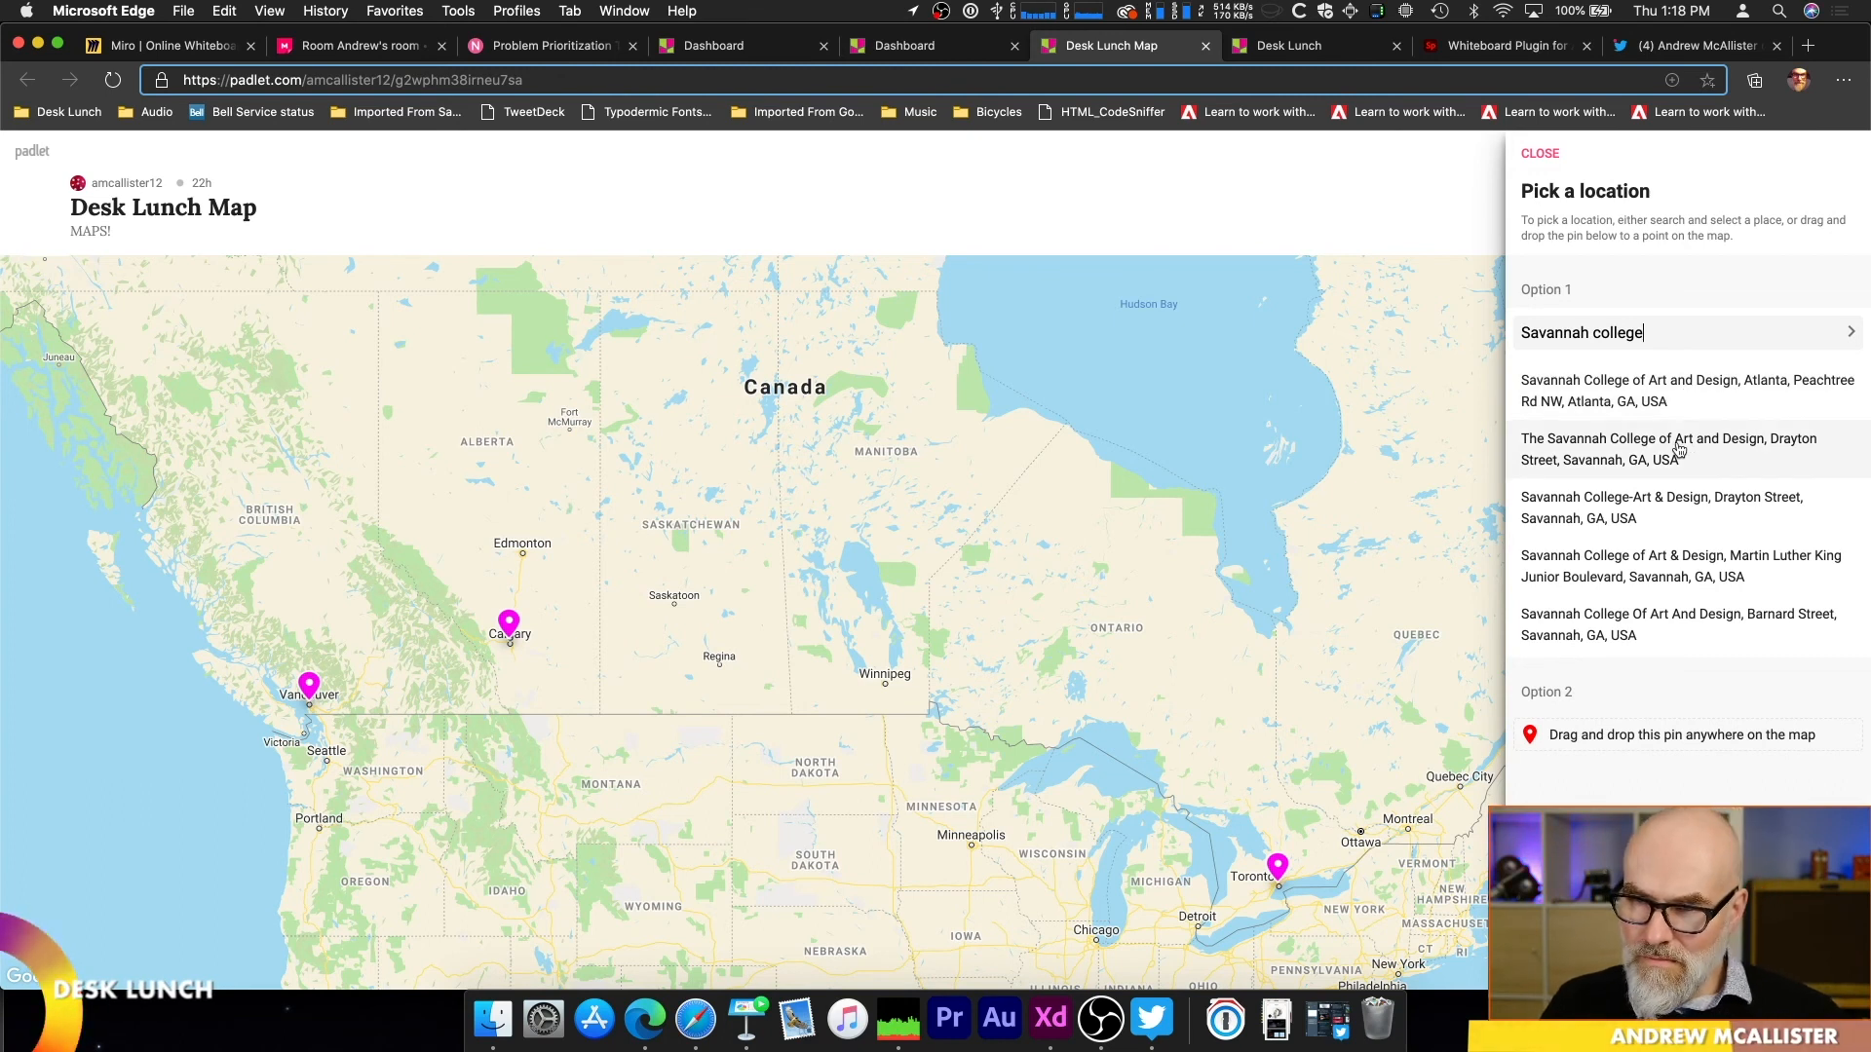
{"action": "left_click", "coordinate": [1678, 449]}
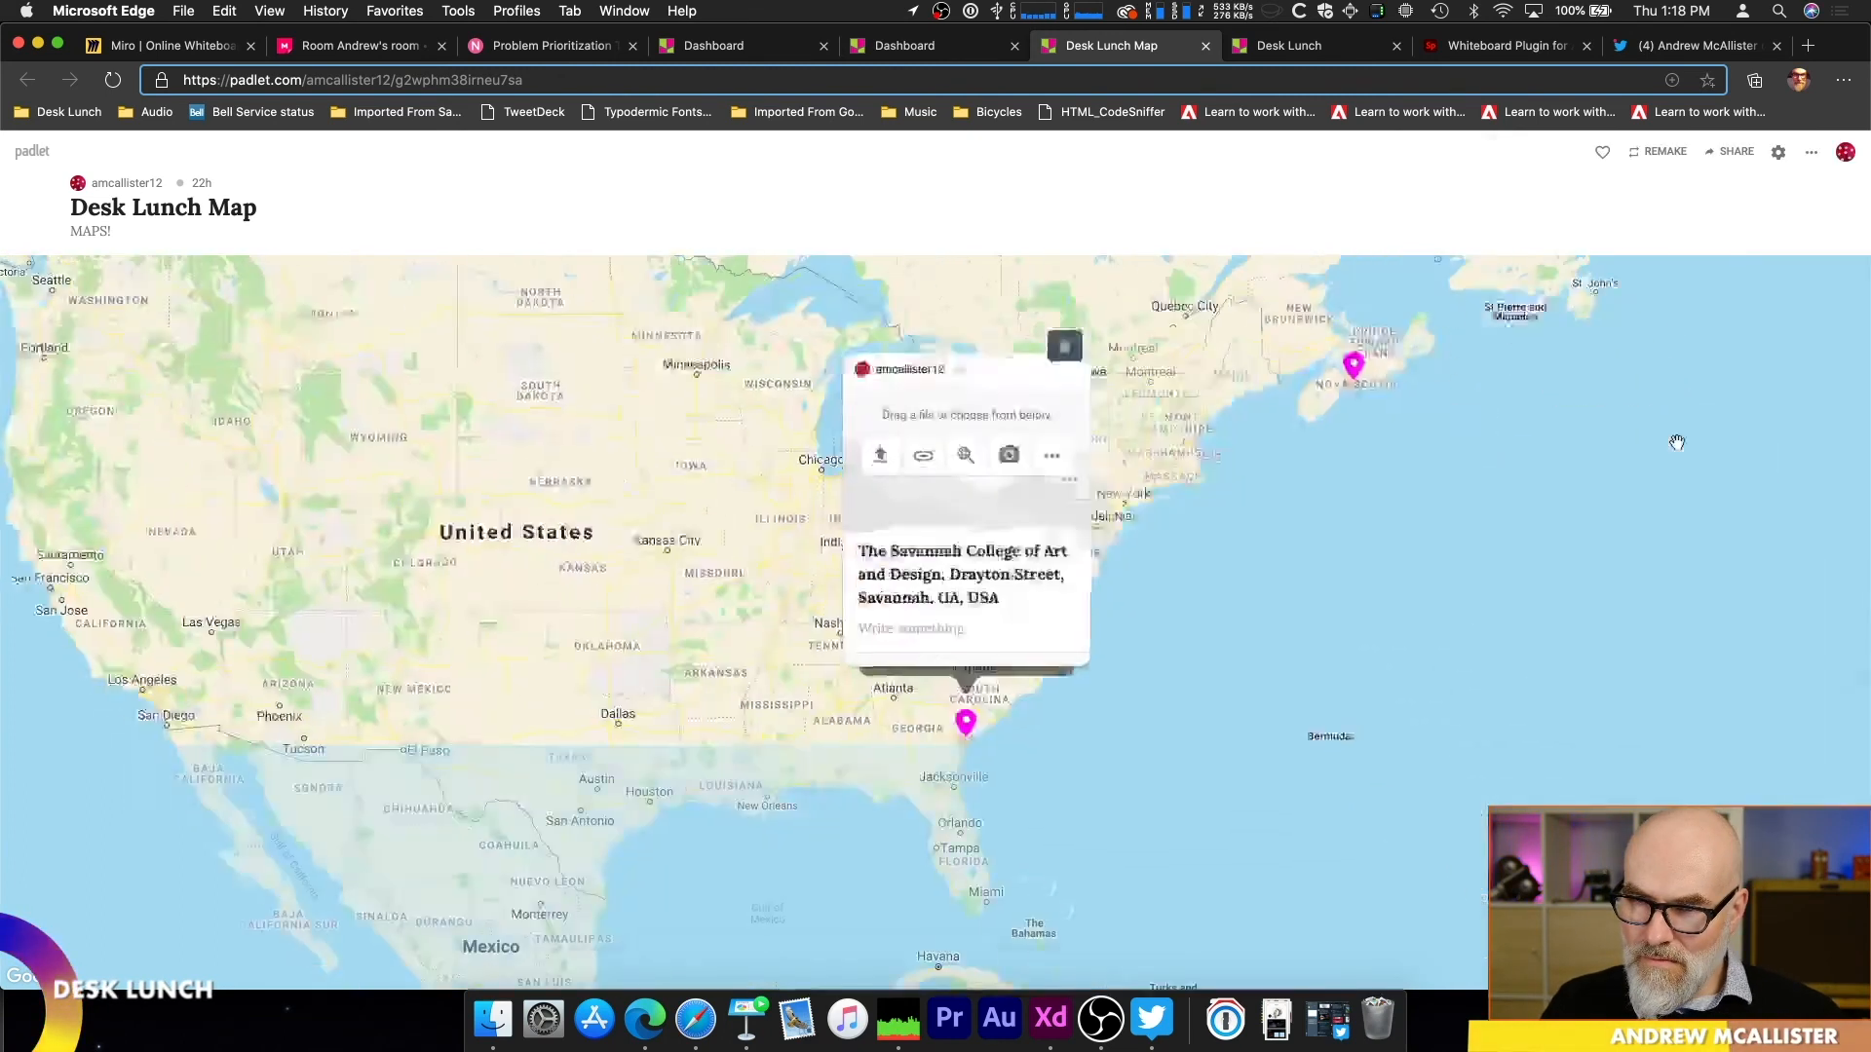
Step: Attach the first "Tour Savannah" result from an image search to the Savannah post, dismissing the camera option
{"action": "left_click", "coordinate": [1009, 745]}
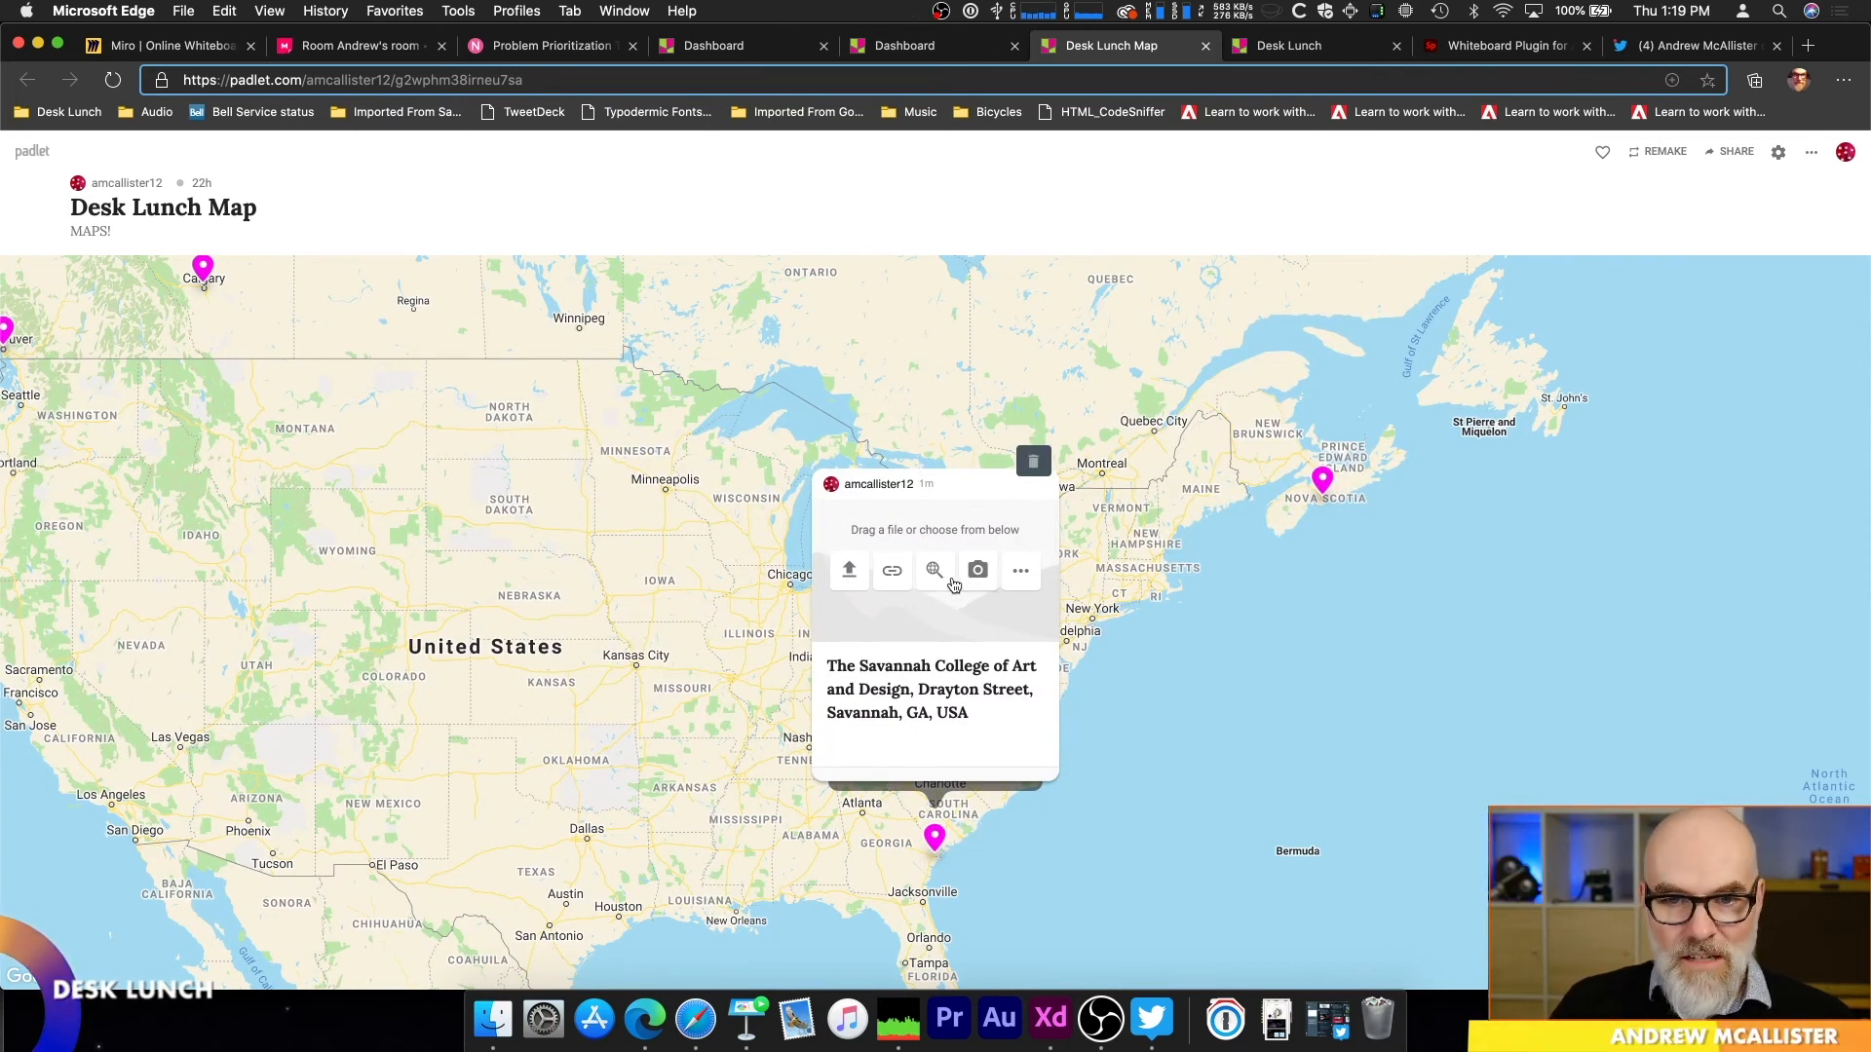
{"action": "left_click", "coordinate": [977, 571]}
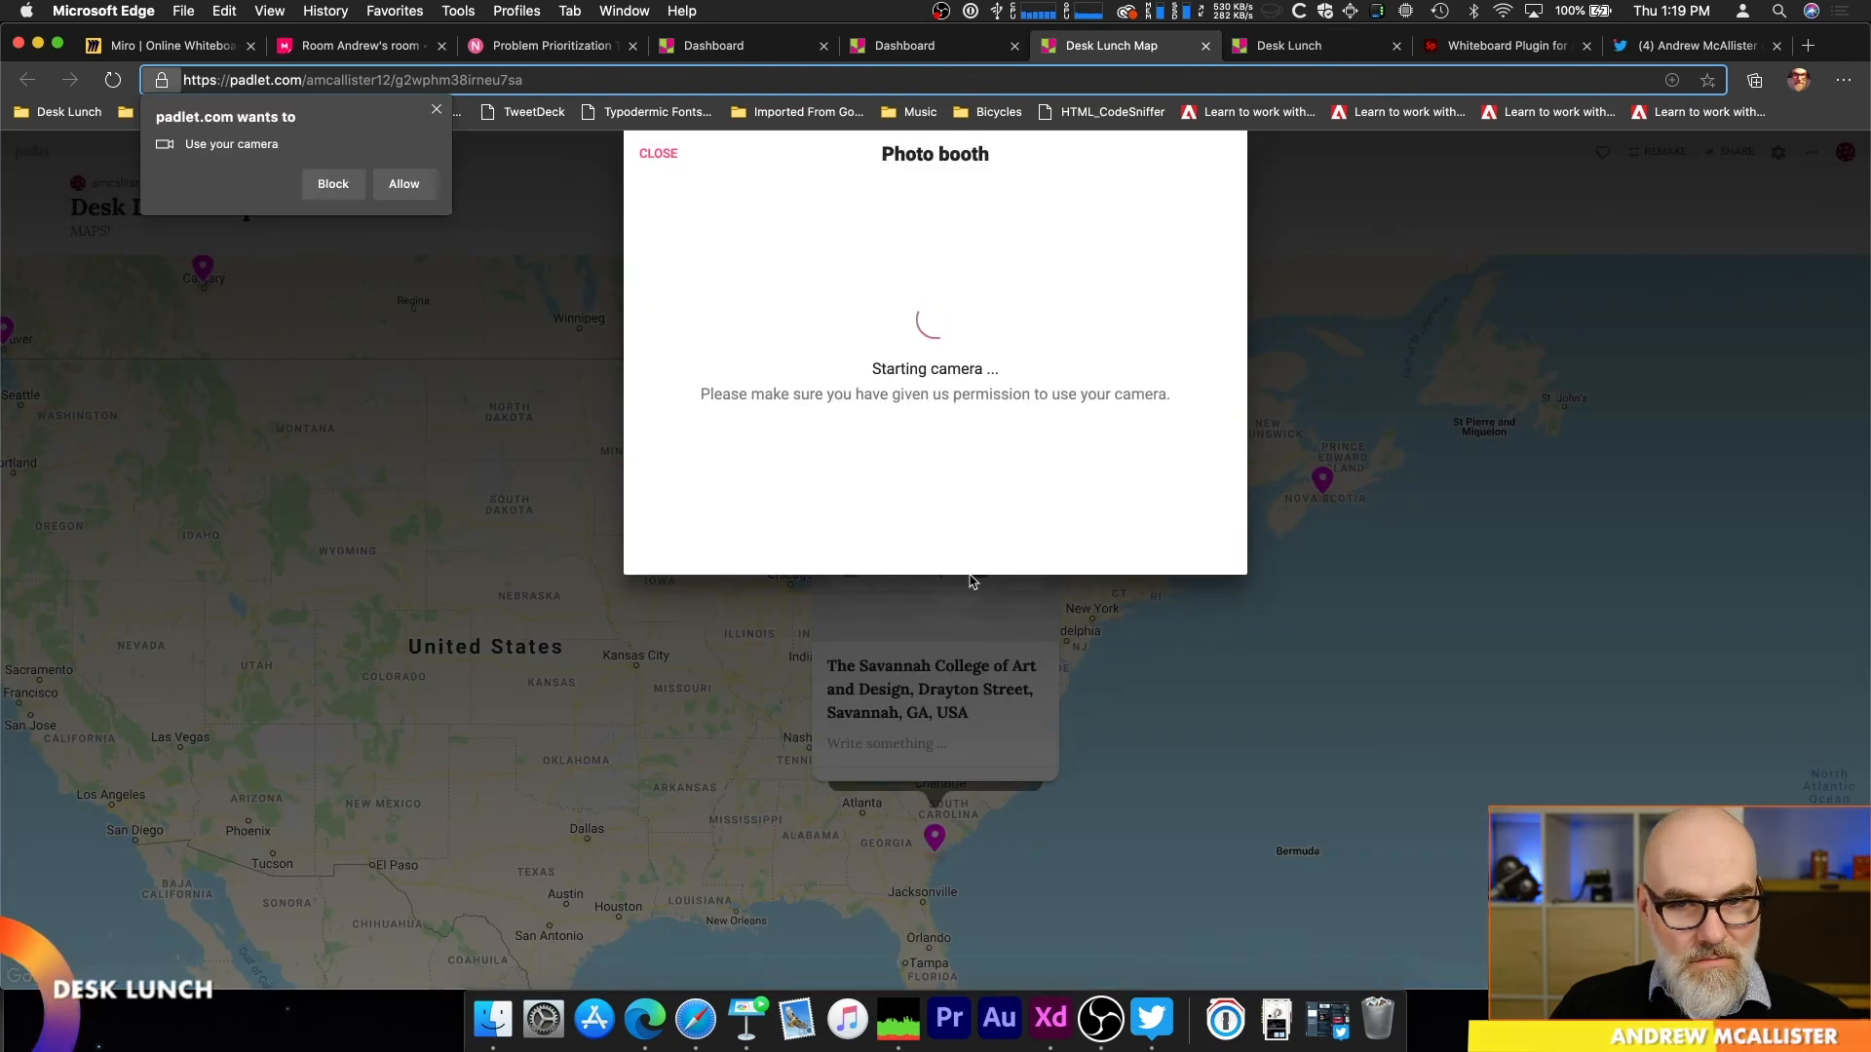
{"action": "left_click", "coordinate": [435, 111]}
{"action": "left_click", "coordinate": [934, 574]}
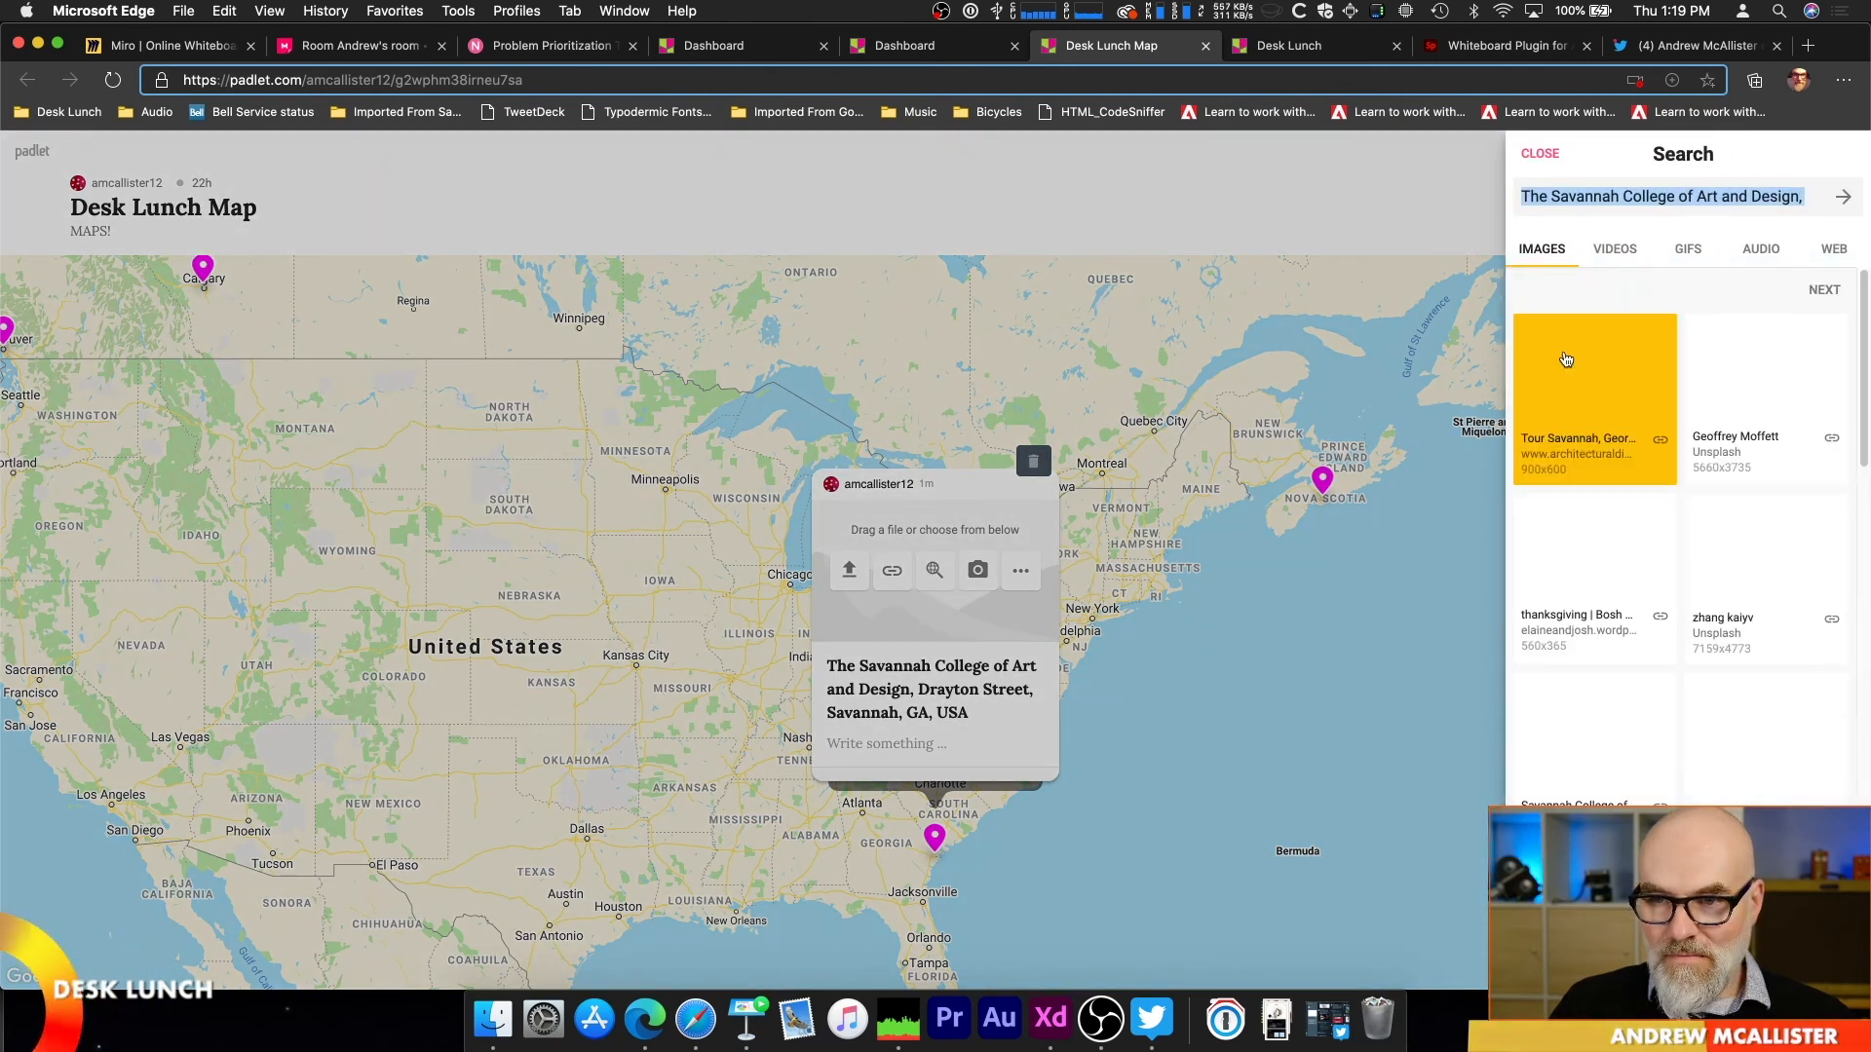
{"action": "left_click", "coordinate": [1579, 339]}
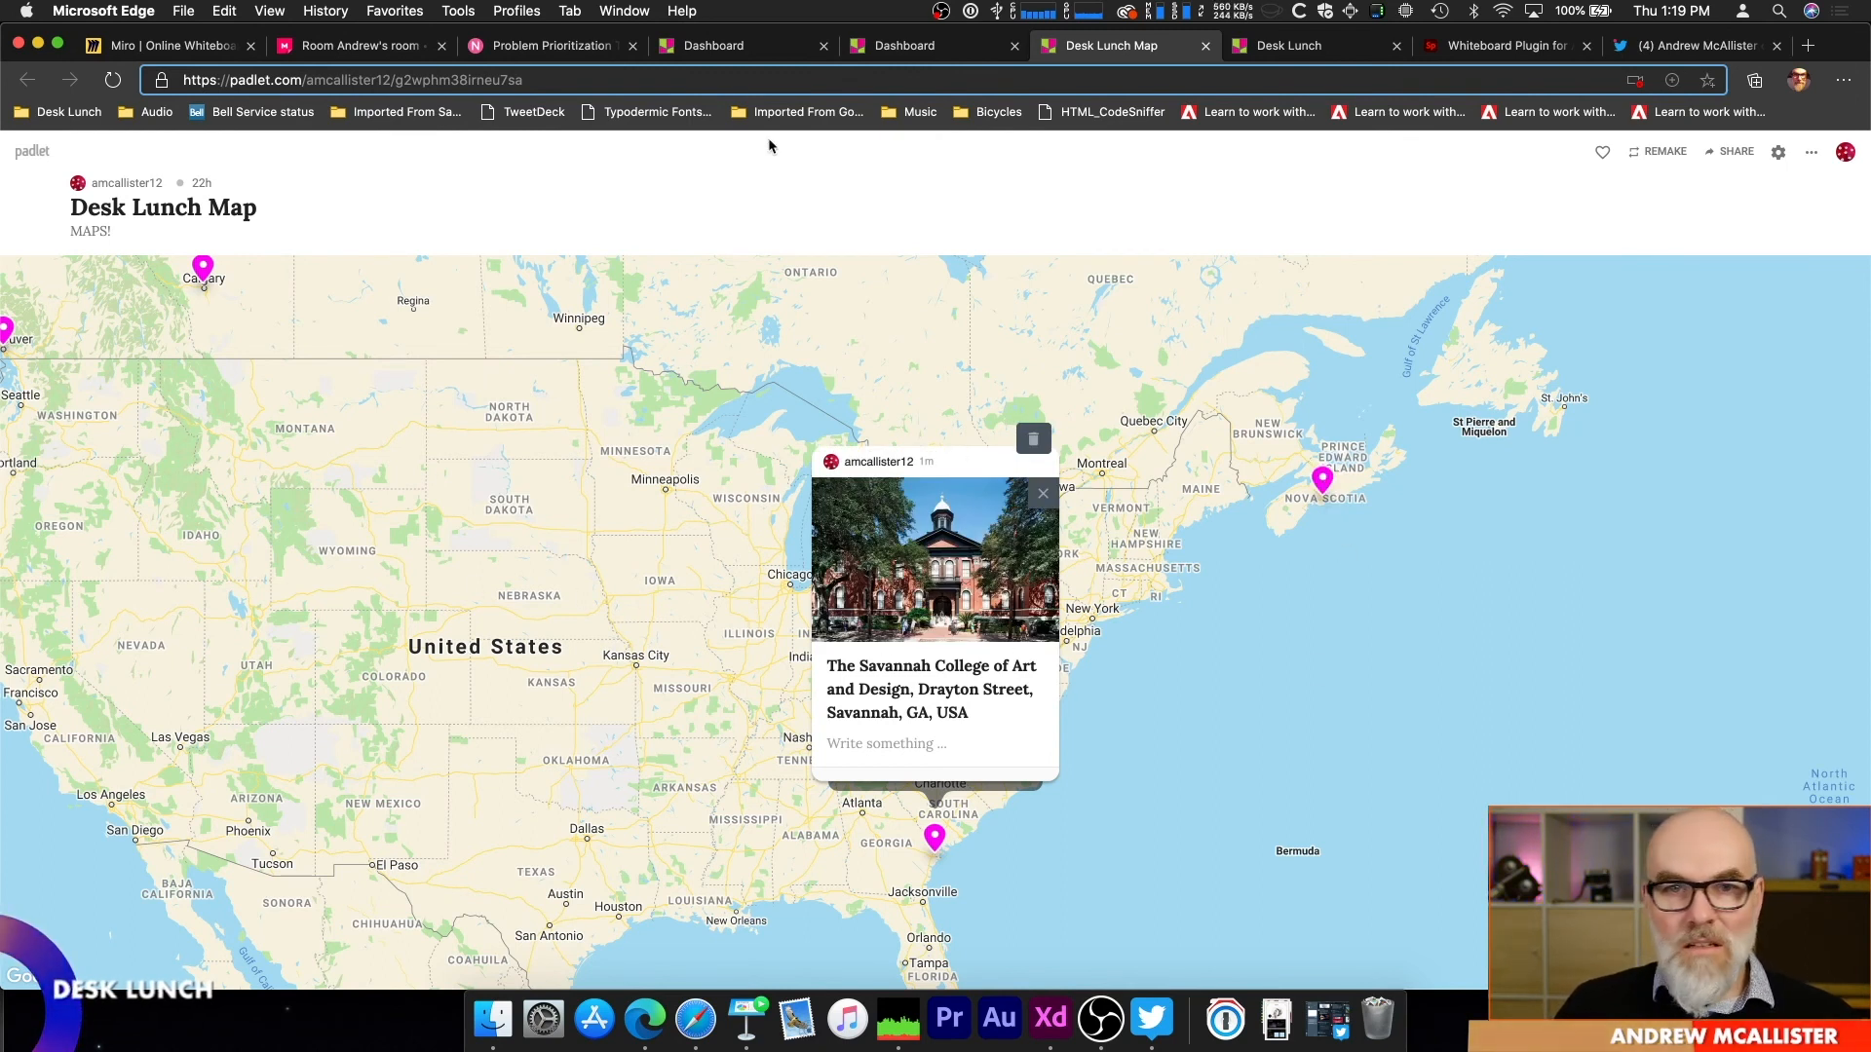
Step: Go back to the Padlet dashboard, open the Gallery and browse through its example padlets
{"action": "left_click", "coordinate": [726, 46]}
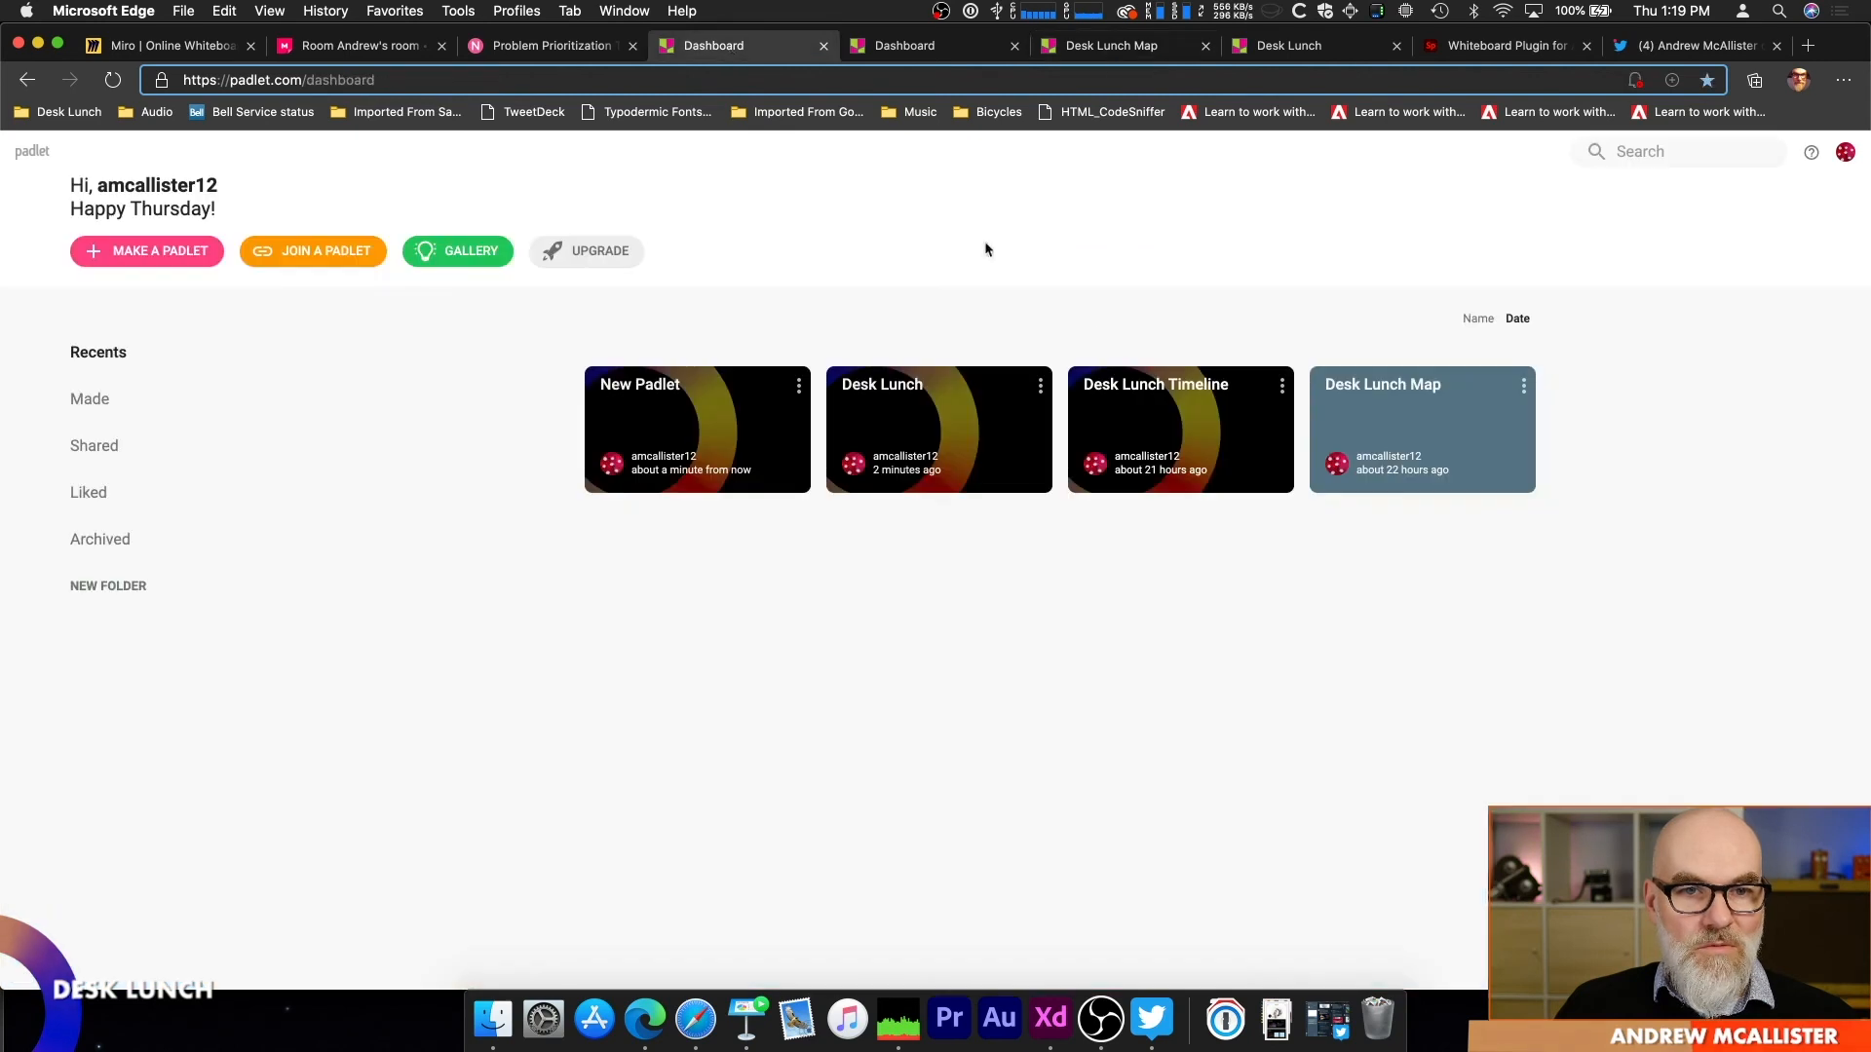
{"action": "left_click", "coordinate": [446, 255]}
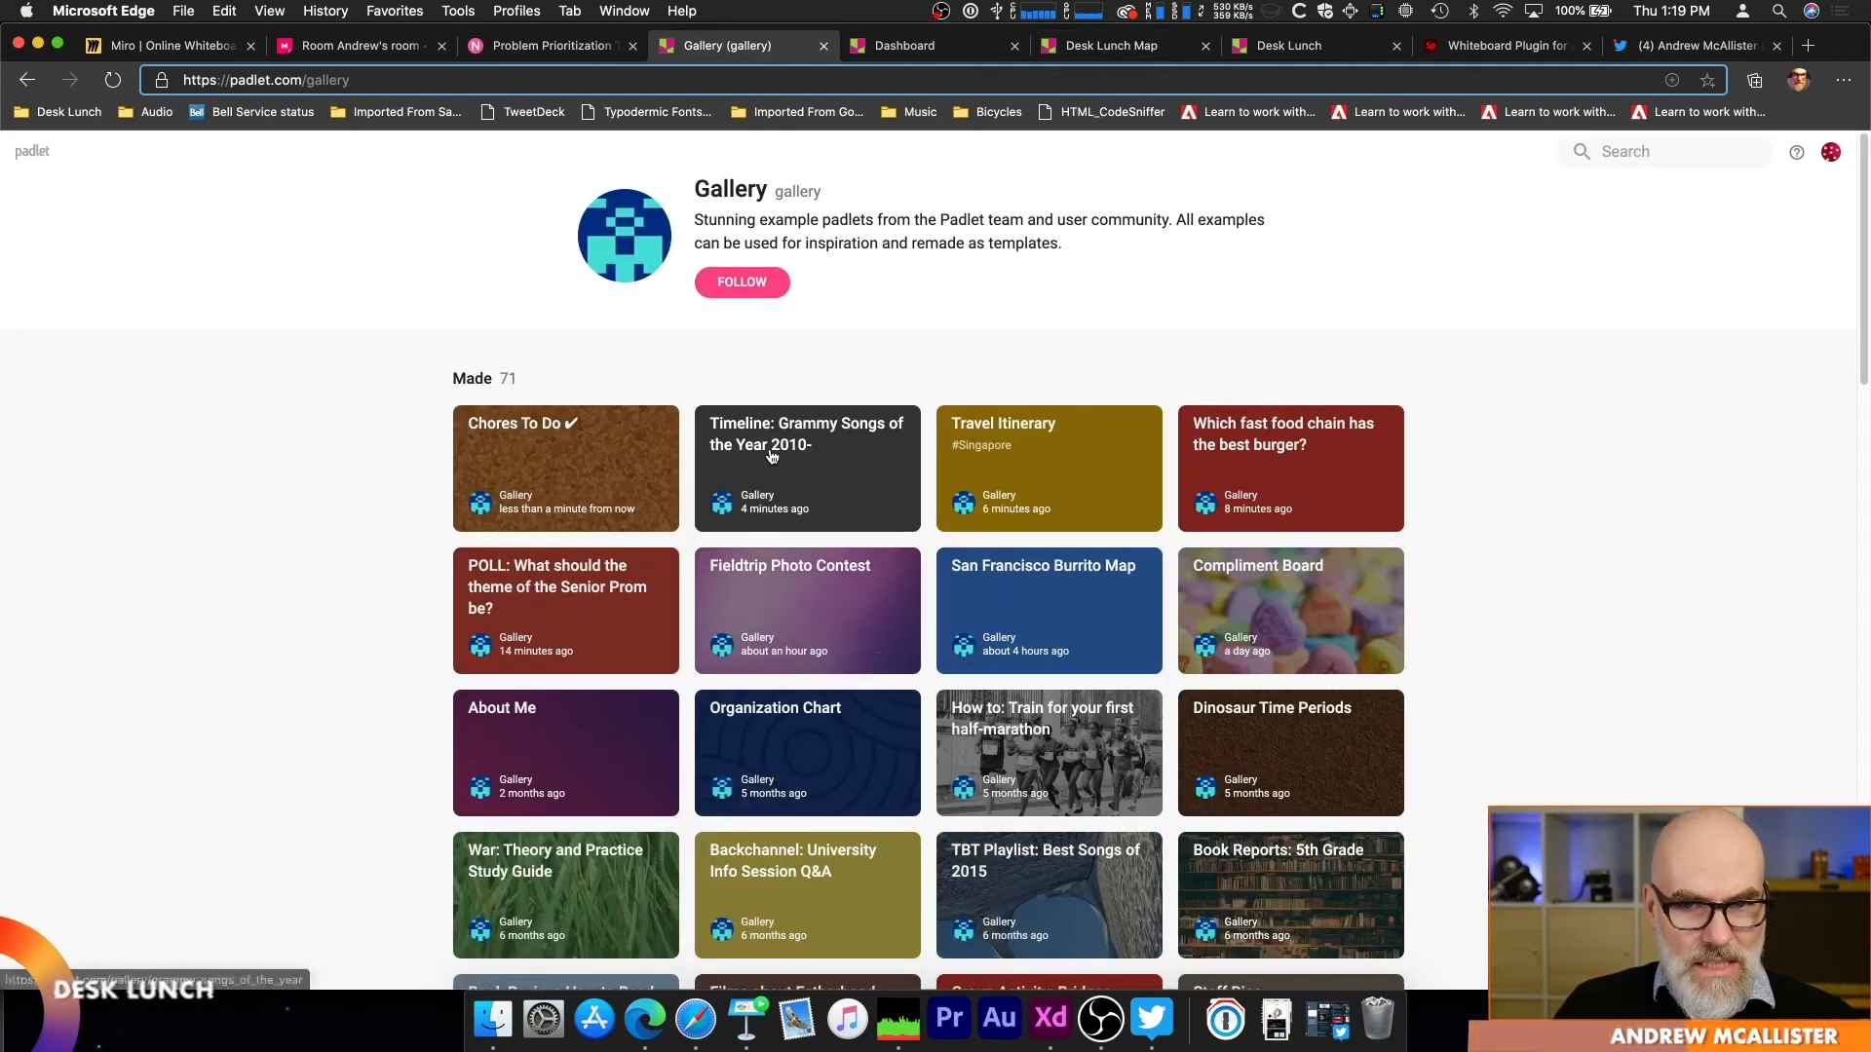
{"action": "scroll", "coordinate": [310, 565], "scroll_direction": "down", "scroll_amount": 3}
{"action": "scroll", "coordinate": [310, 564], "scroll_direction": "down", "scroll_amount": 4}
{"action": "scroll", "coordinate": [312, 564], "scroll_direction": "down", "scroll_amount": 5}
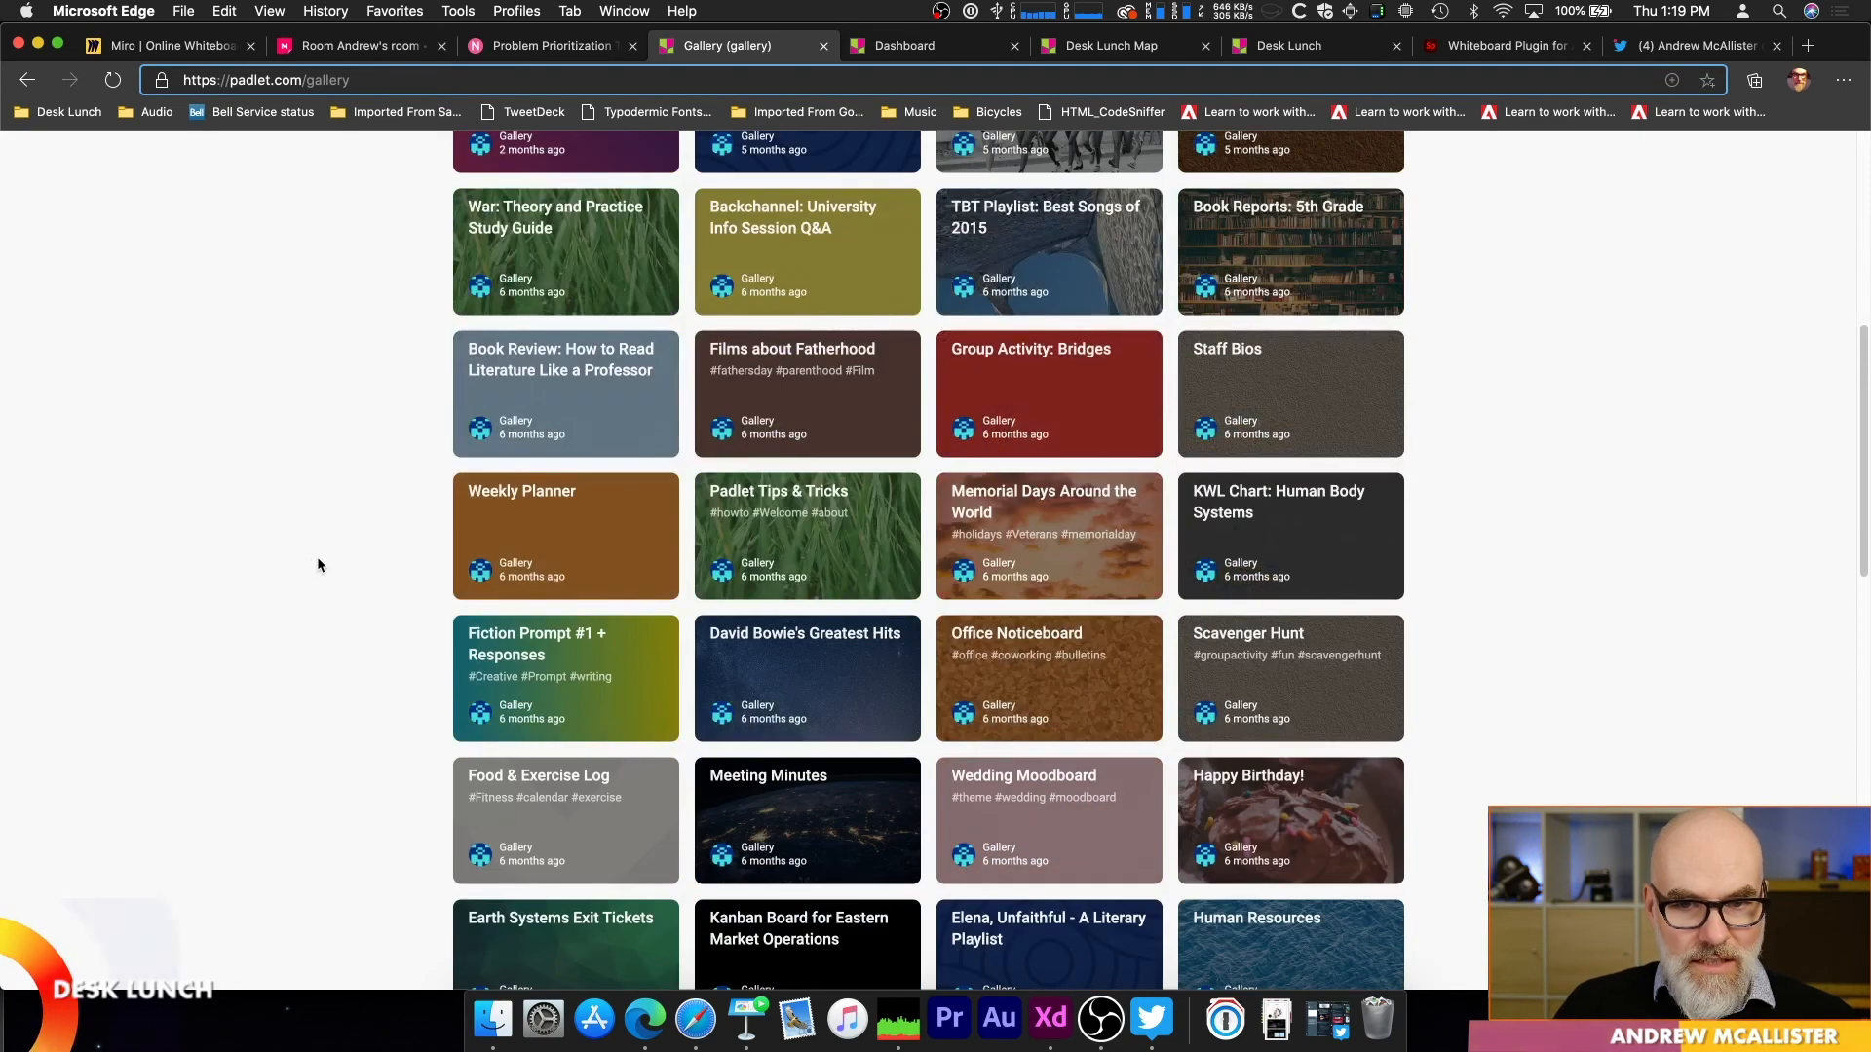
Step: Browse further down the Padlet gallery and open the Great Gatsby Discussion Questions example
{"action": "scroll", "coordinate": [317, 565], "scroll_direction": "down", "scroll_amount": 8}
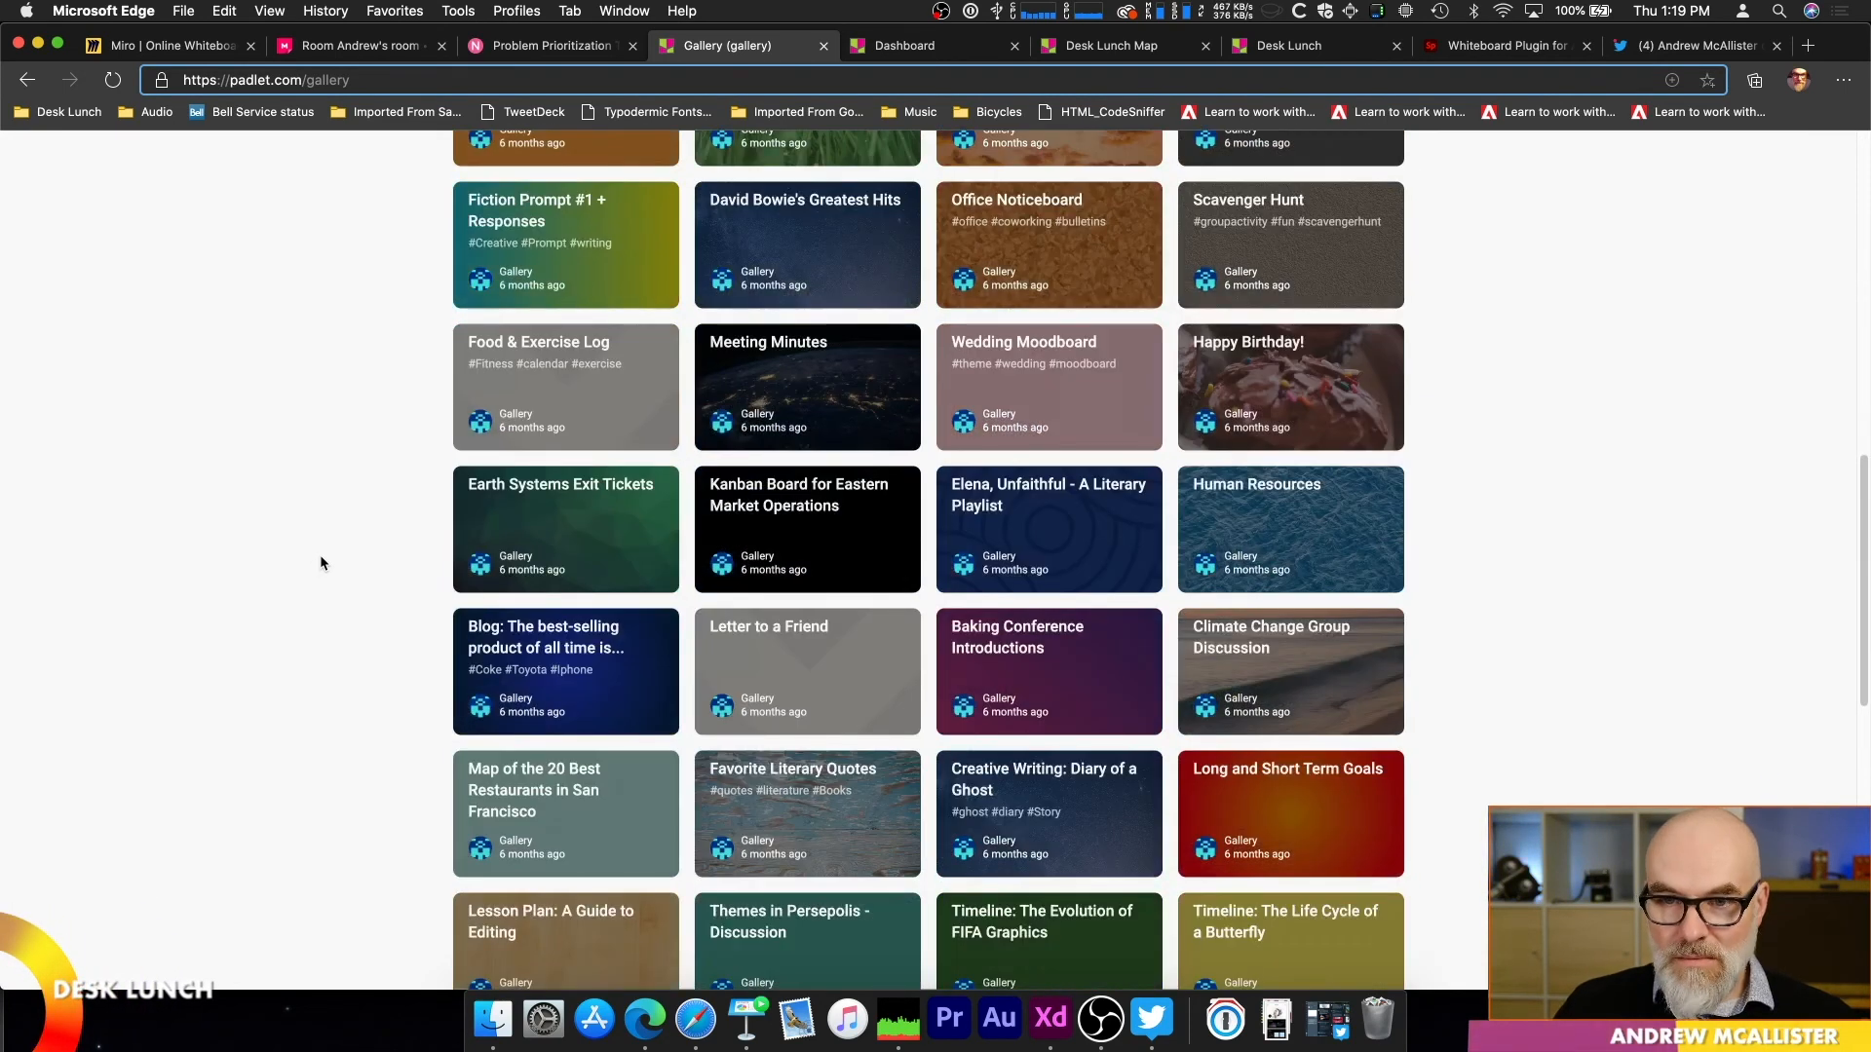
{"action": "scroll", "coordinate": [321, 563], "scroll_direction": "down", "scroll_amount": 9}
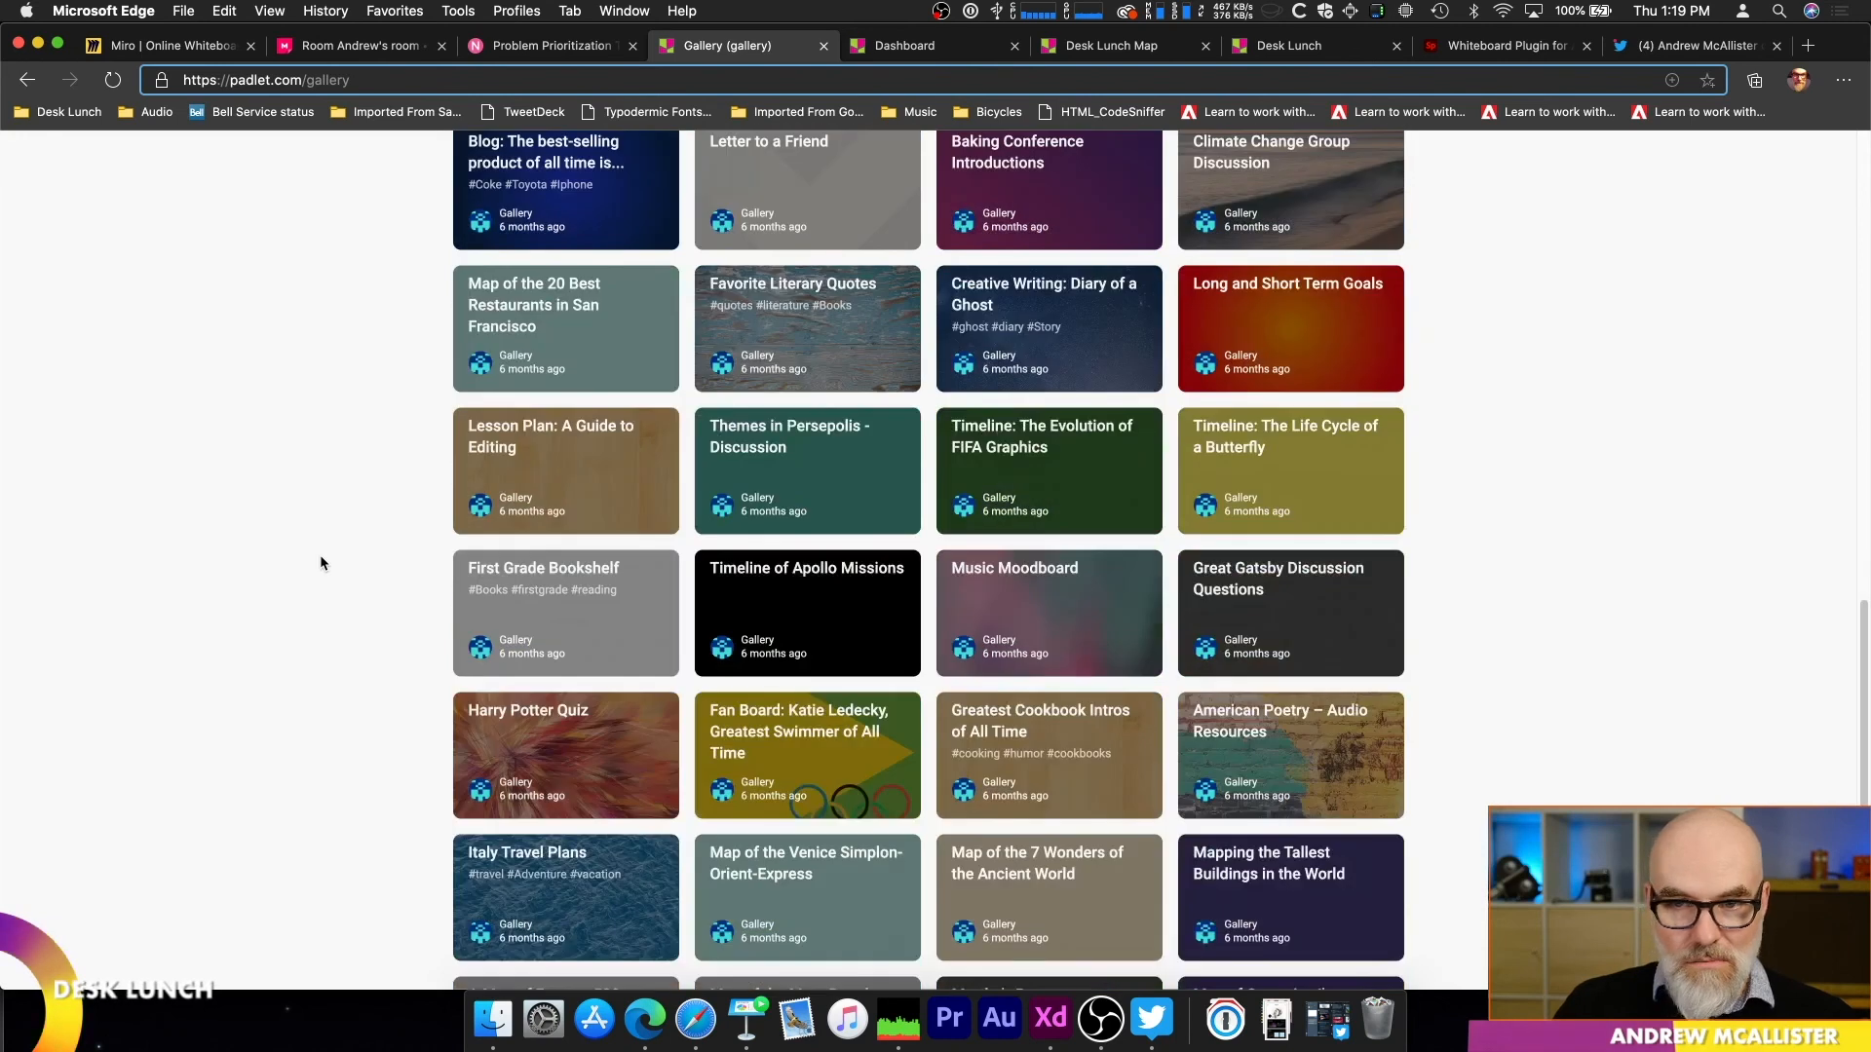
{"action": "scroll", "coordinate": [320, 559], "scroll_direction": "down", "scroll_amount": 2}
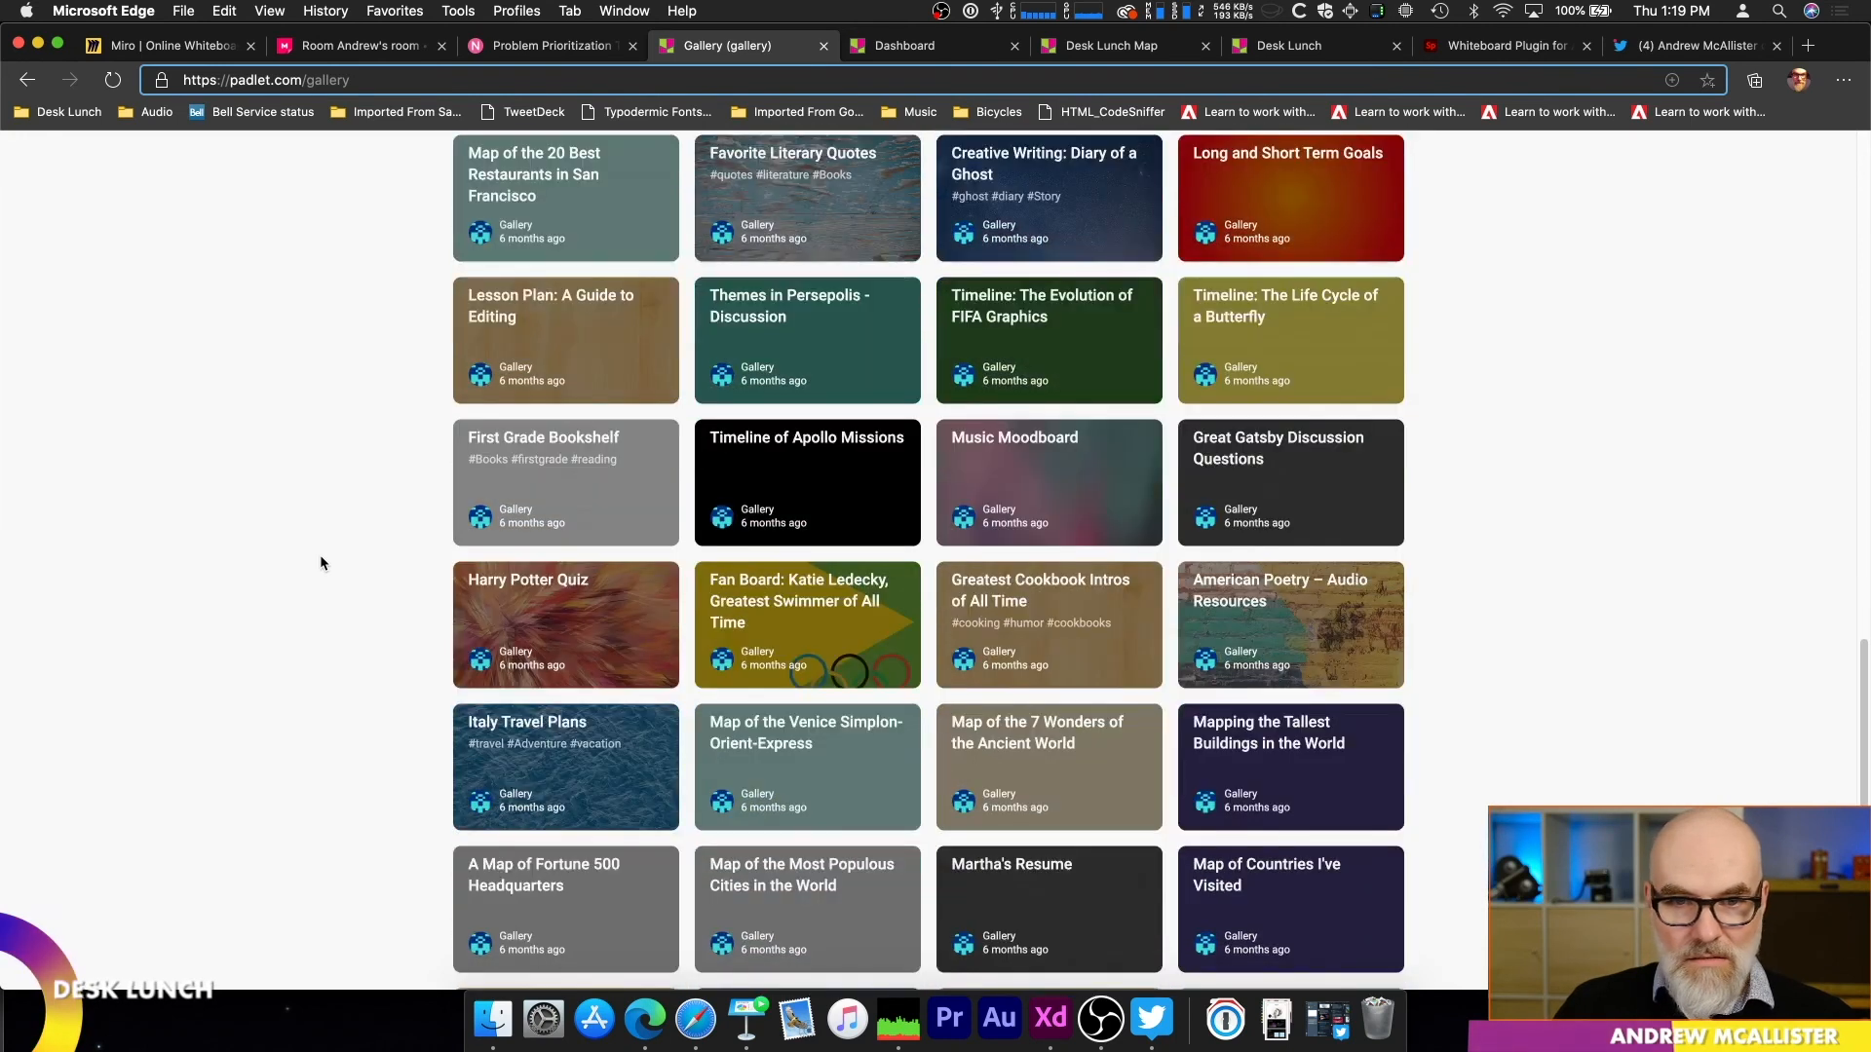
{"action": "left_click", "coordinate": [1225, 467]}
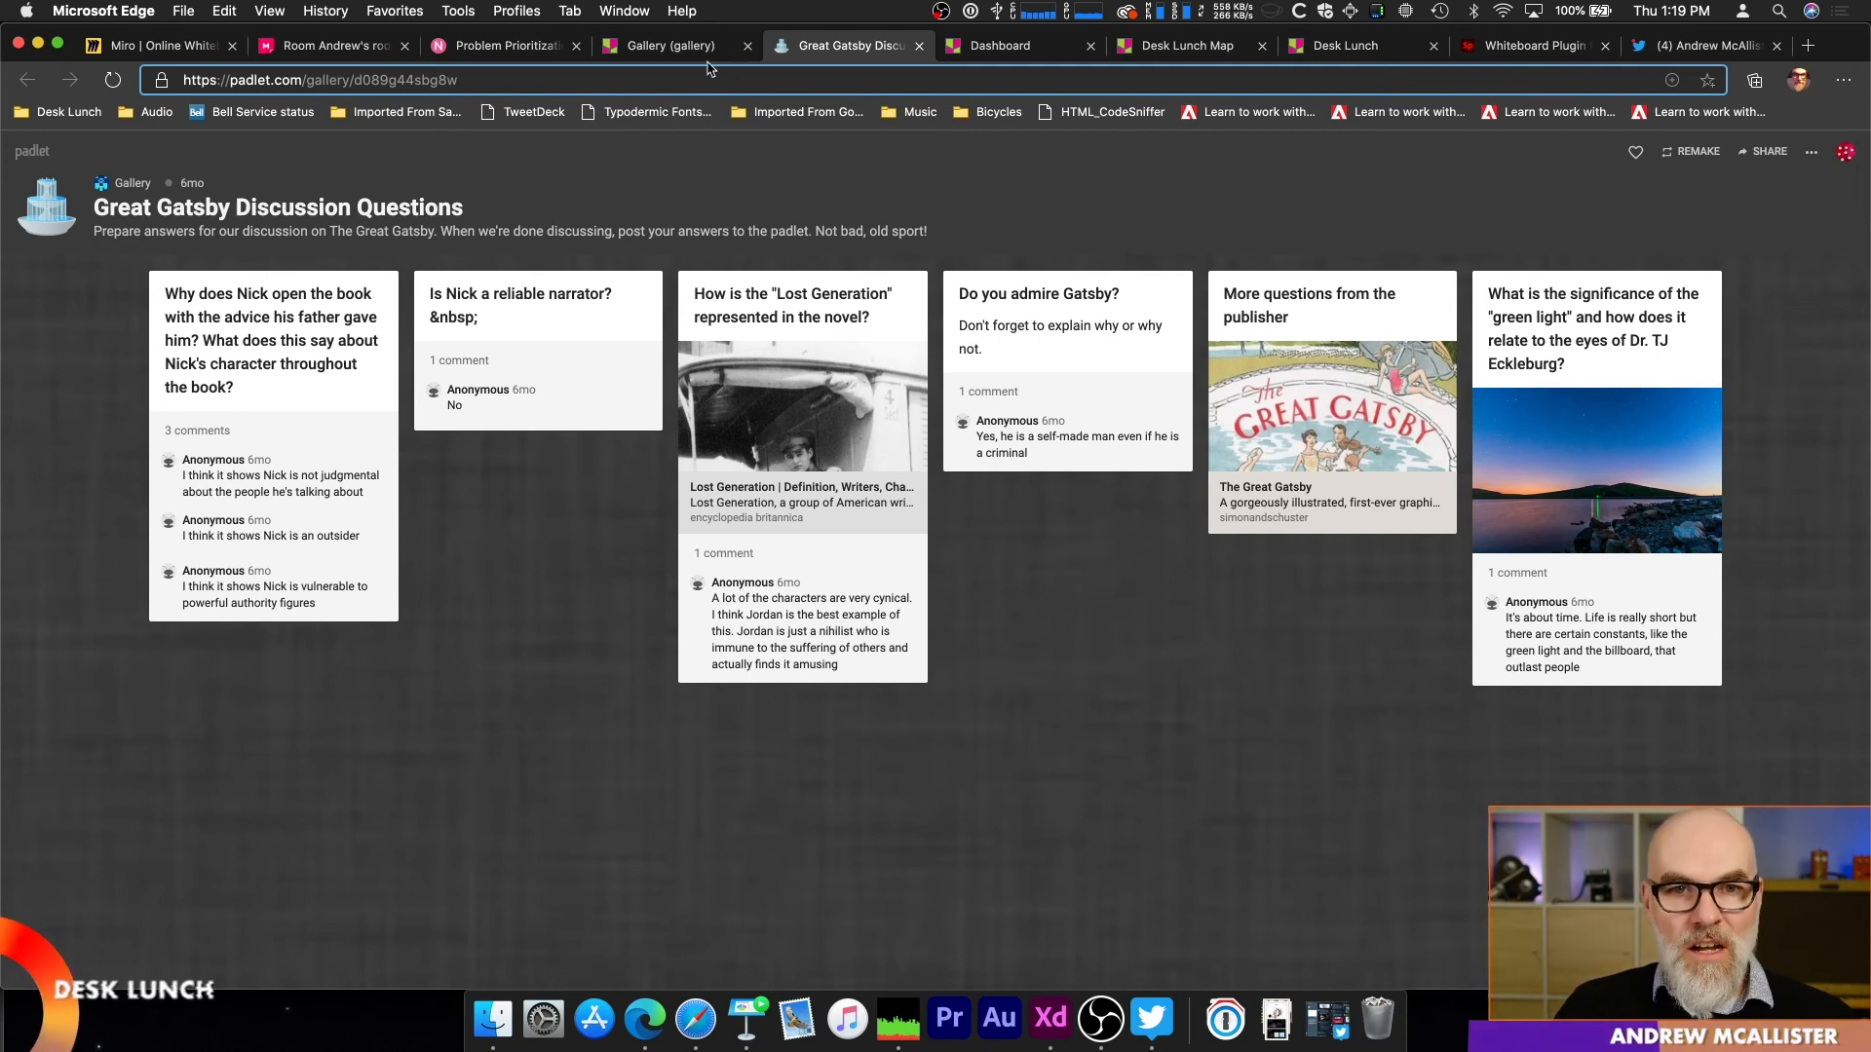
Step: Return from the gallery to the Padlet dashboard and open the page for making a padlet to review the blank layouts
{"action": "left_click", "coordinate": [643, 48]}
{"action": "scroll", "coordinate": [238, 418], "scroll_direction": "up", "scroll_amount": 10}
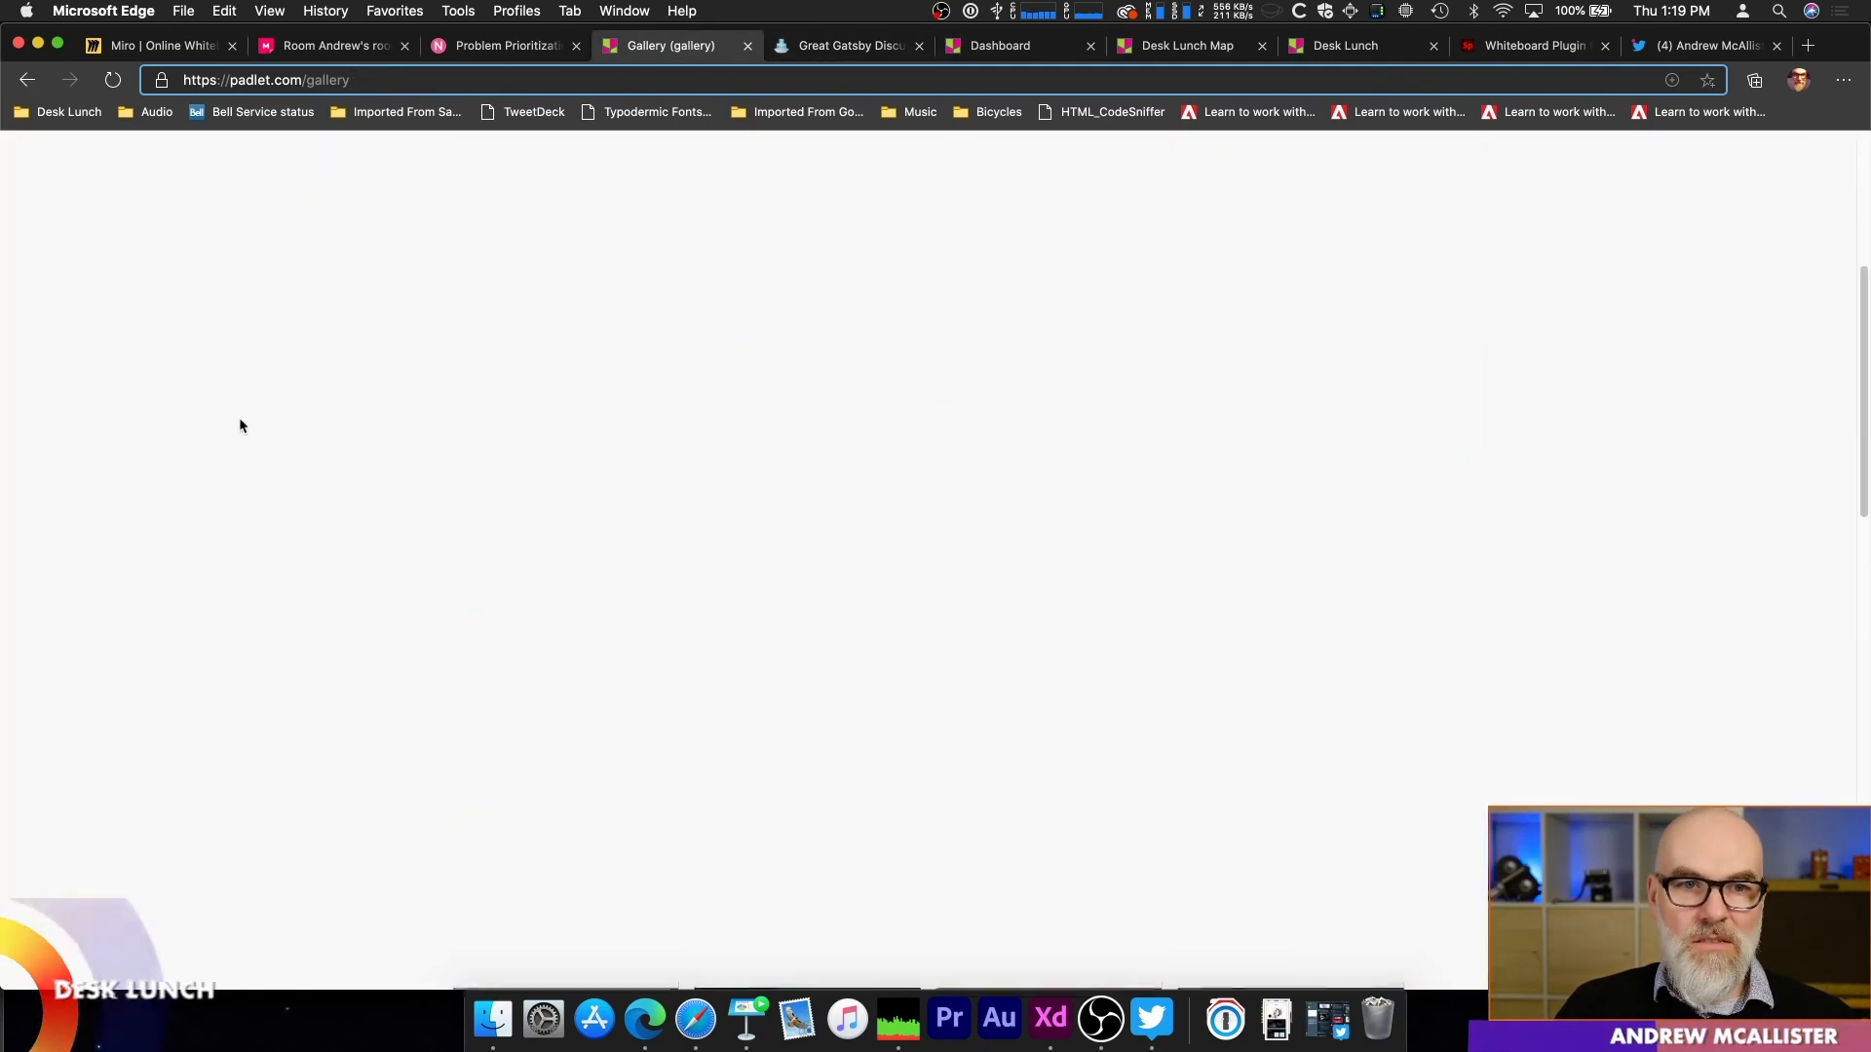
{"action": "left_click", "coordinate": [34, 151]}
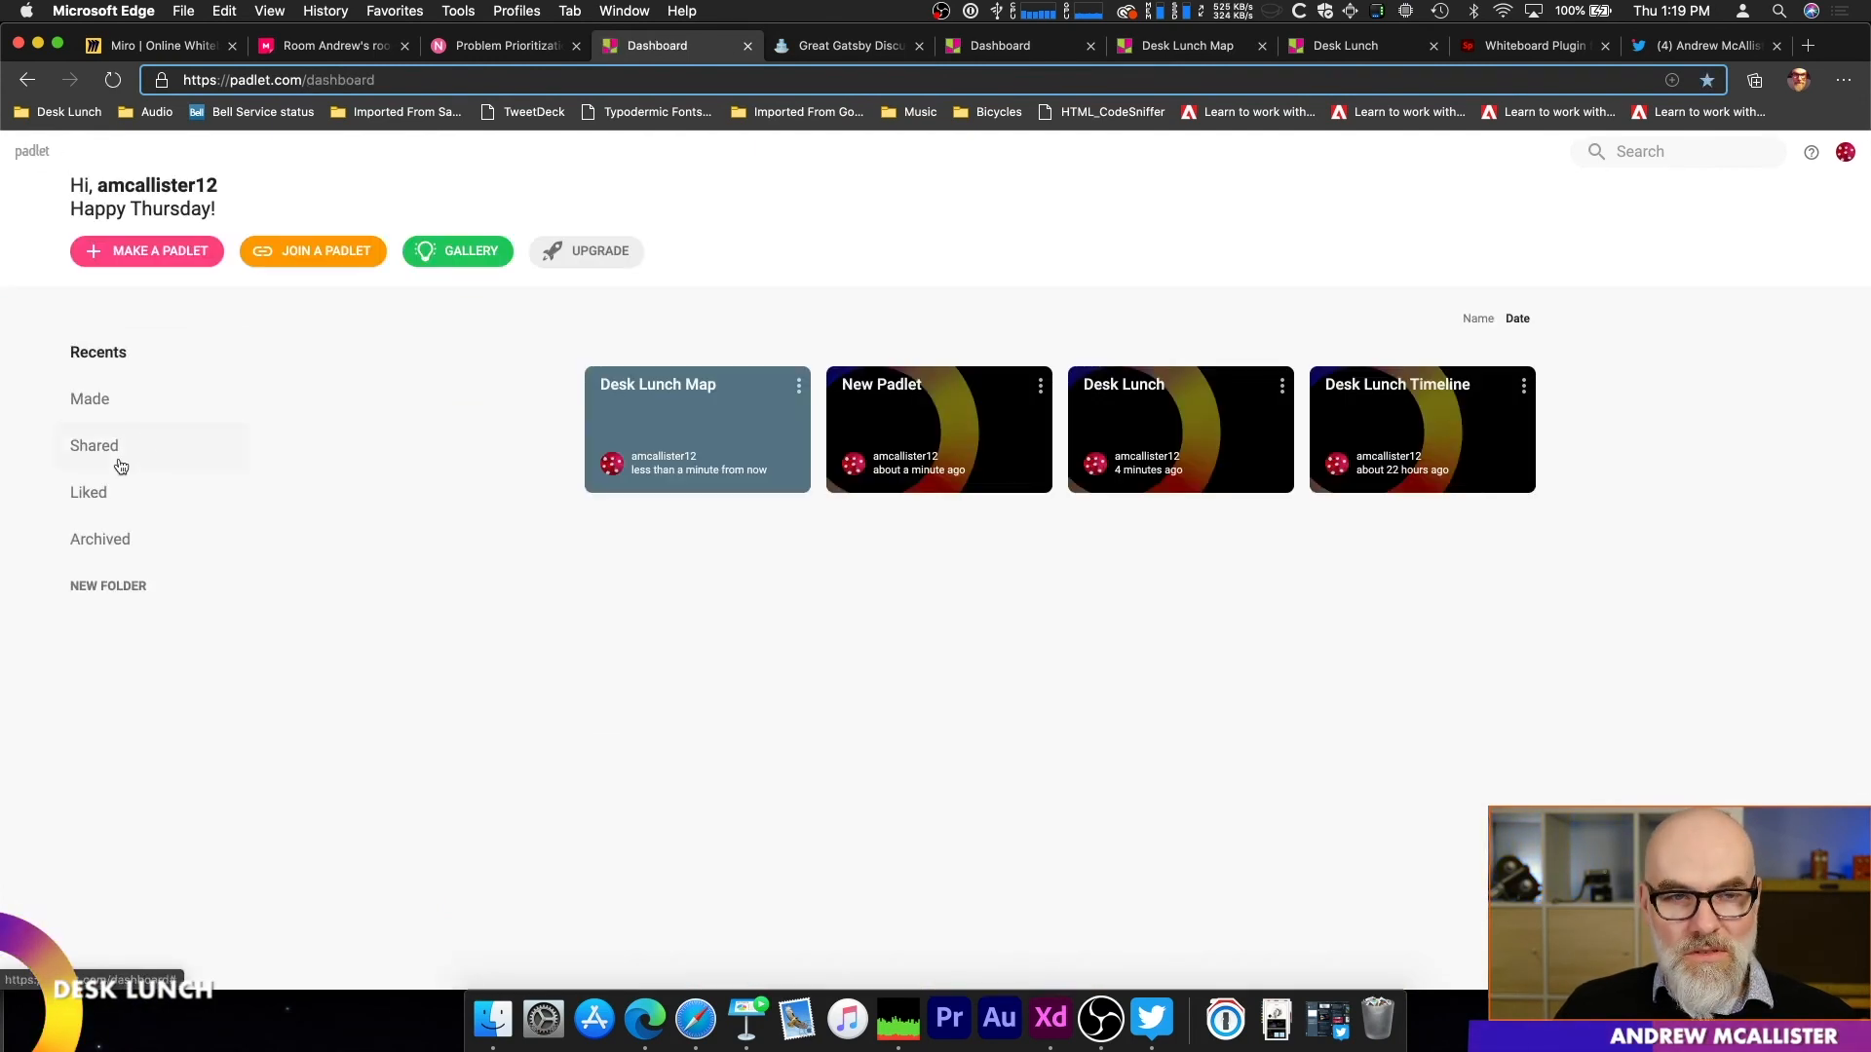
{"action": "left_click", "coordinate": [171, 254]}
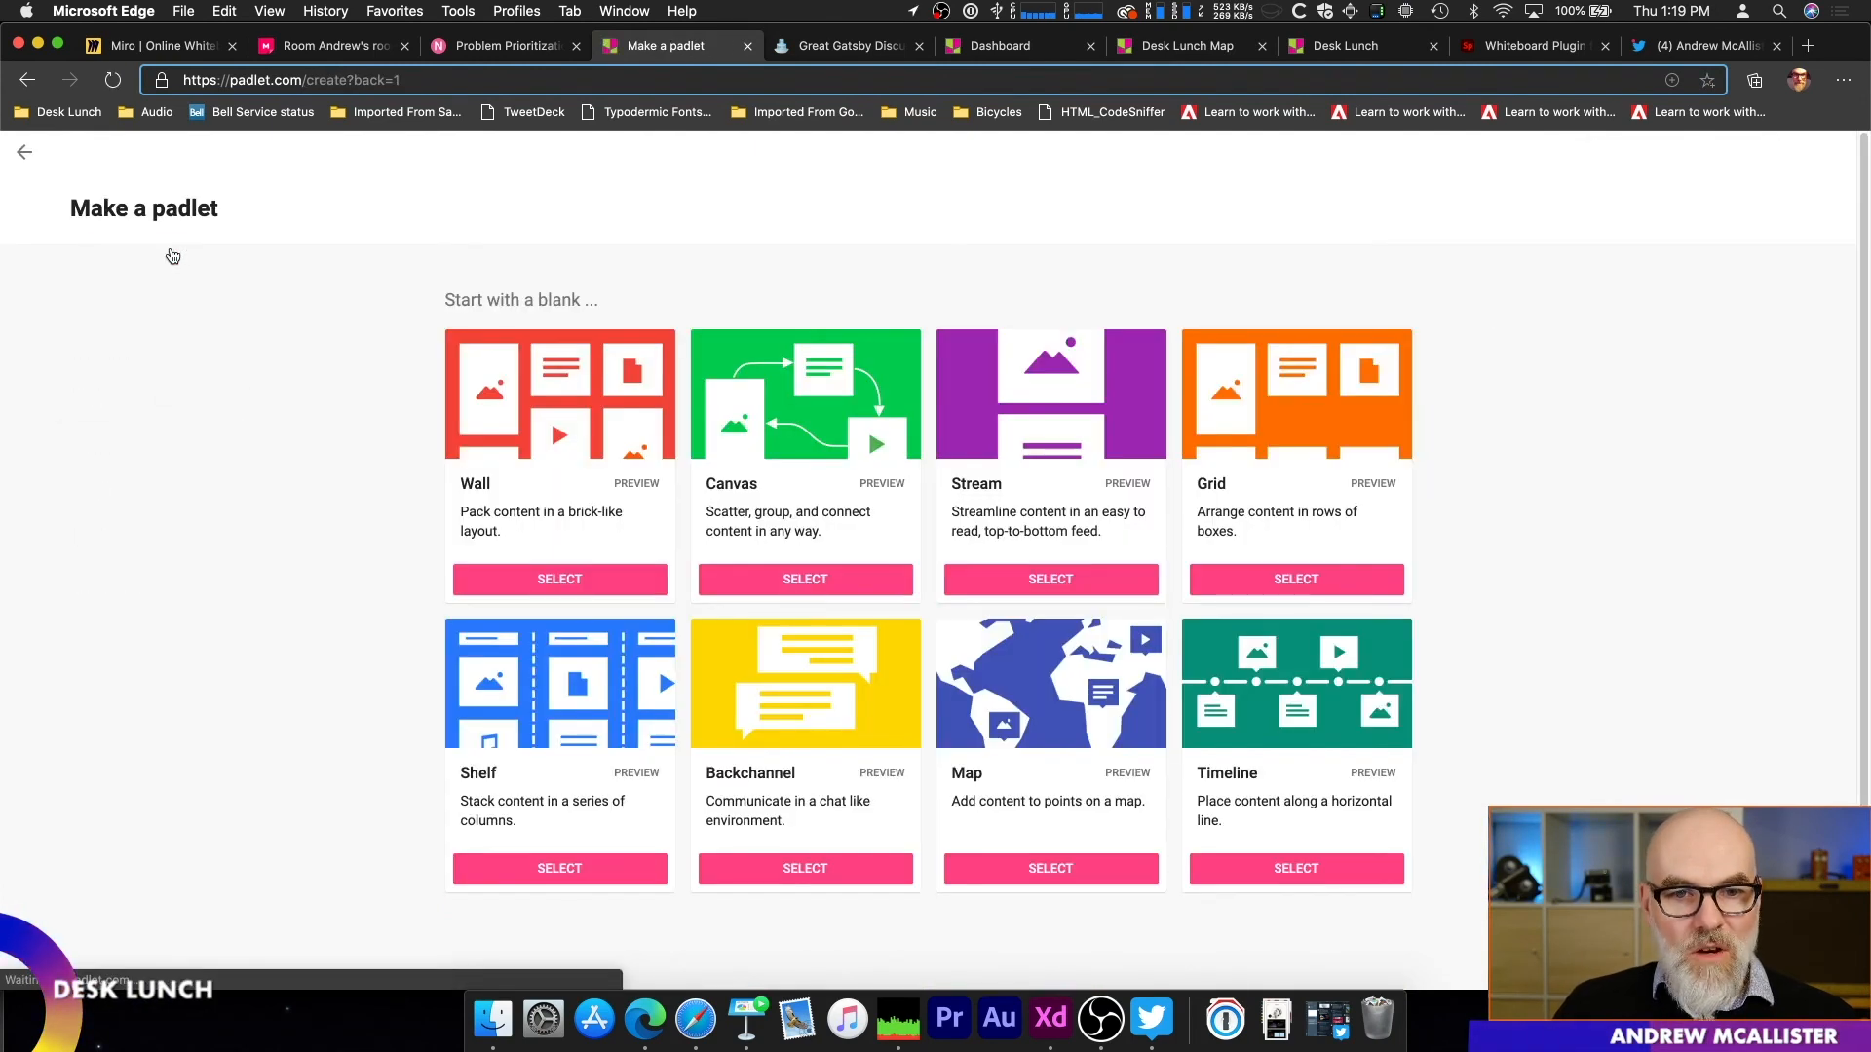
{"action": "scroll", "coordinate": [230, 645], "scroll_direction": "down", "scroll_amount": 1}
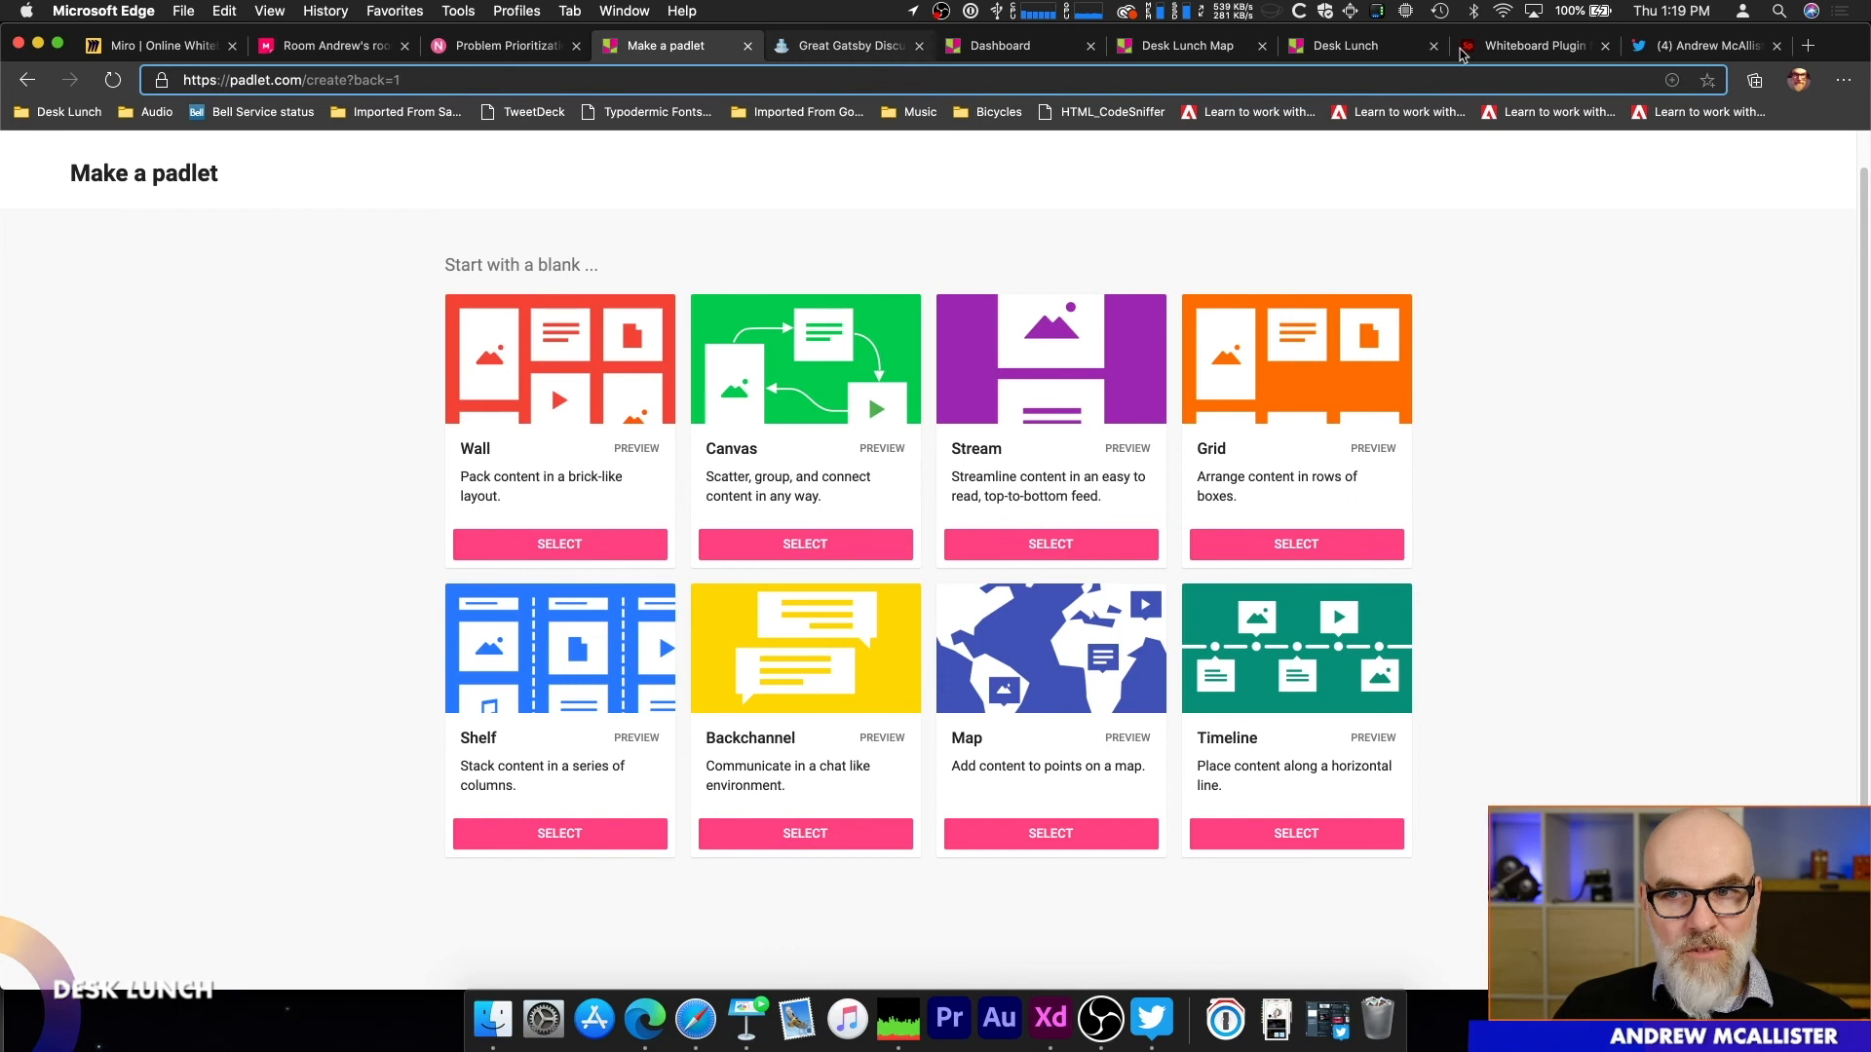
Step: View the Twitter poll on online whiteboard tools, and switch to the Whiteboard - Nov 10 document in Adobe XD
{"action": "left_click", "coordinate": [1695, 46]}
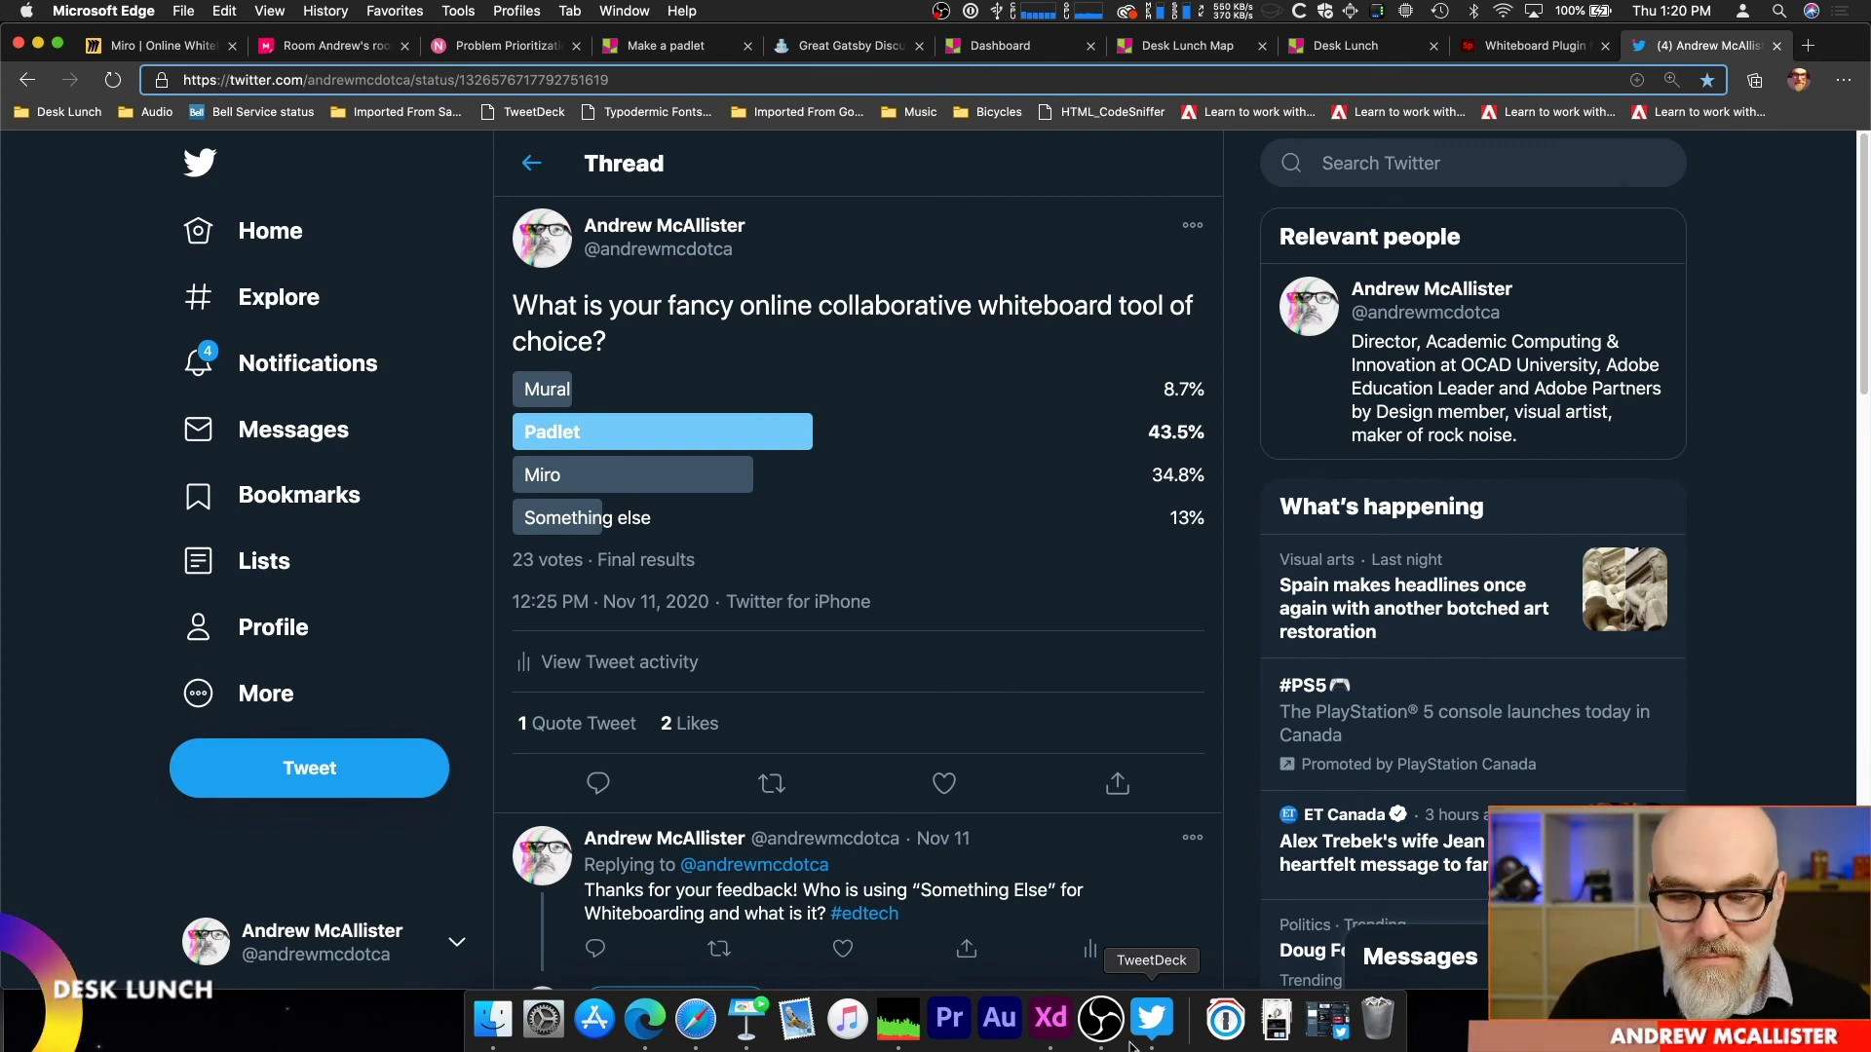
{"action": "left_click", "coordinate": [1050, 1018]}
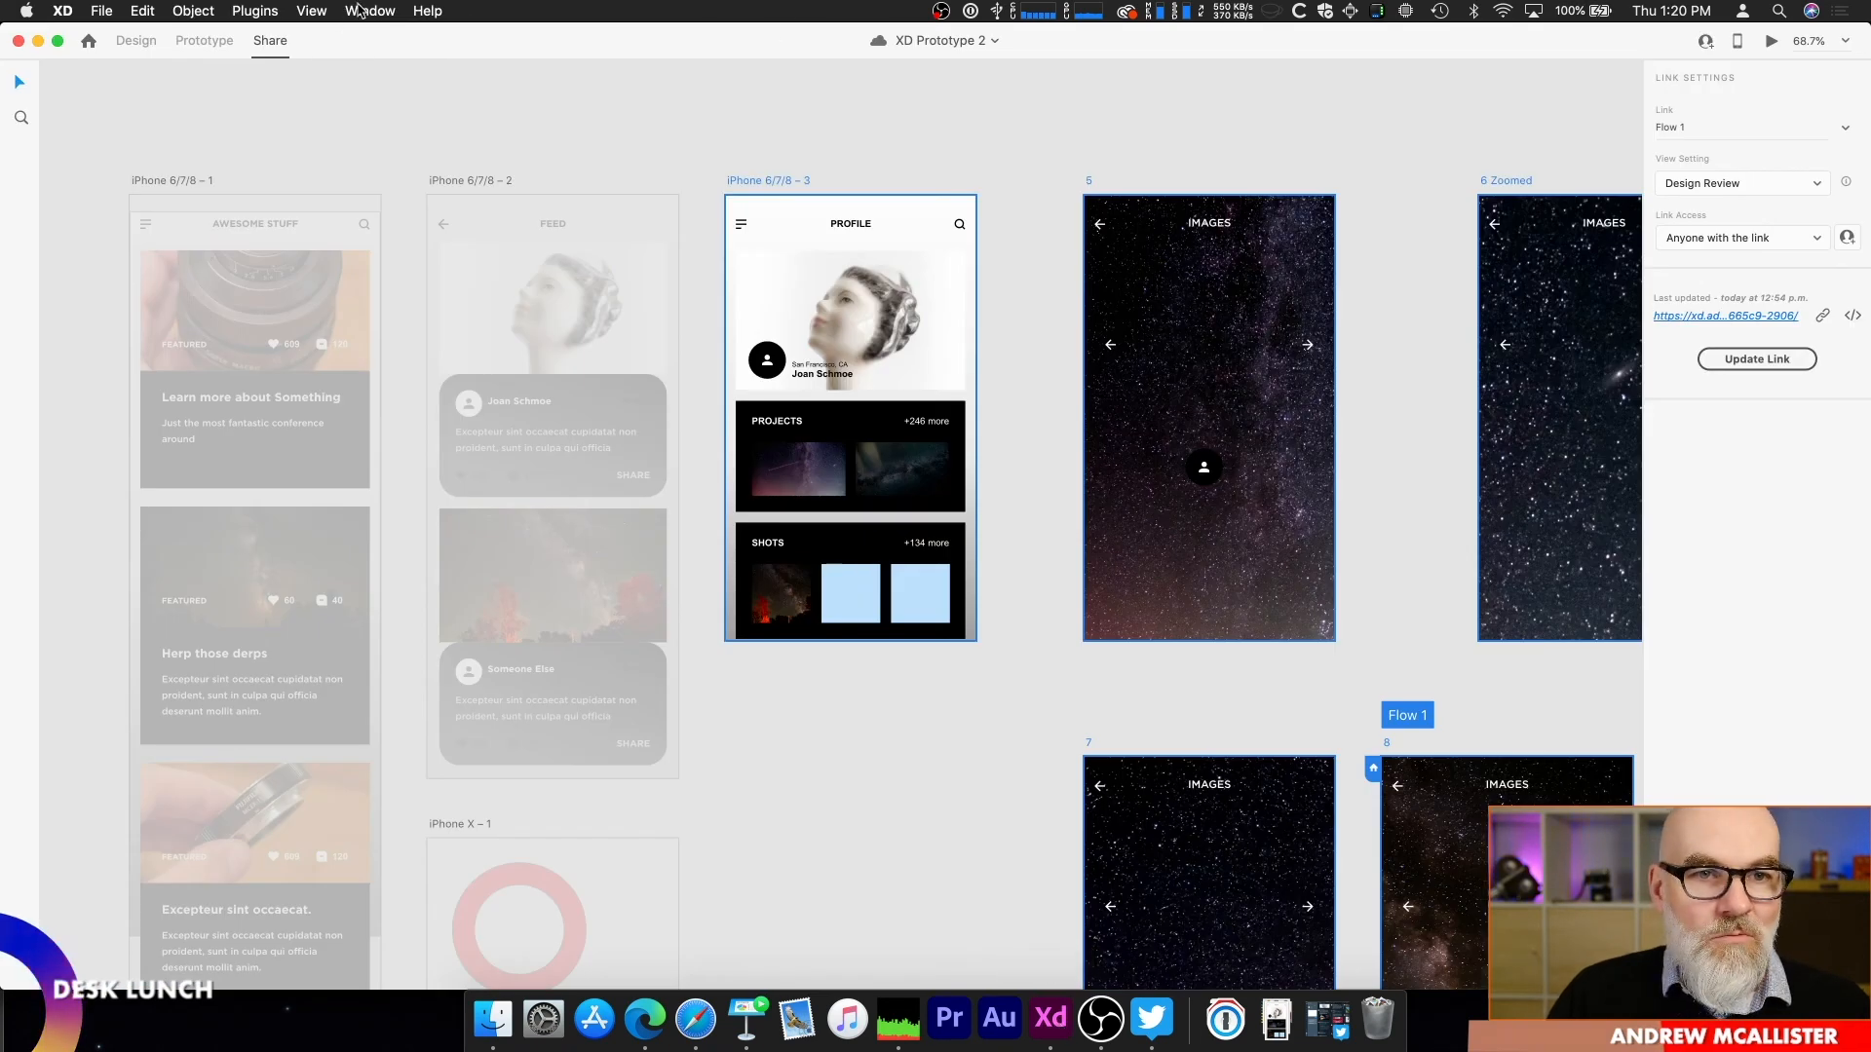
{"action": "left_click", "coordinate": [376, 11]}
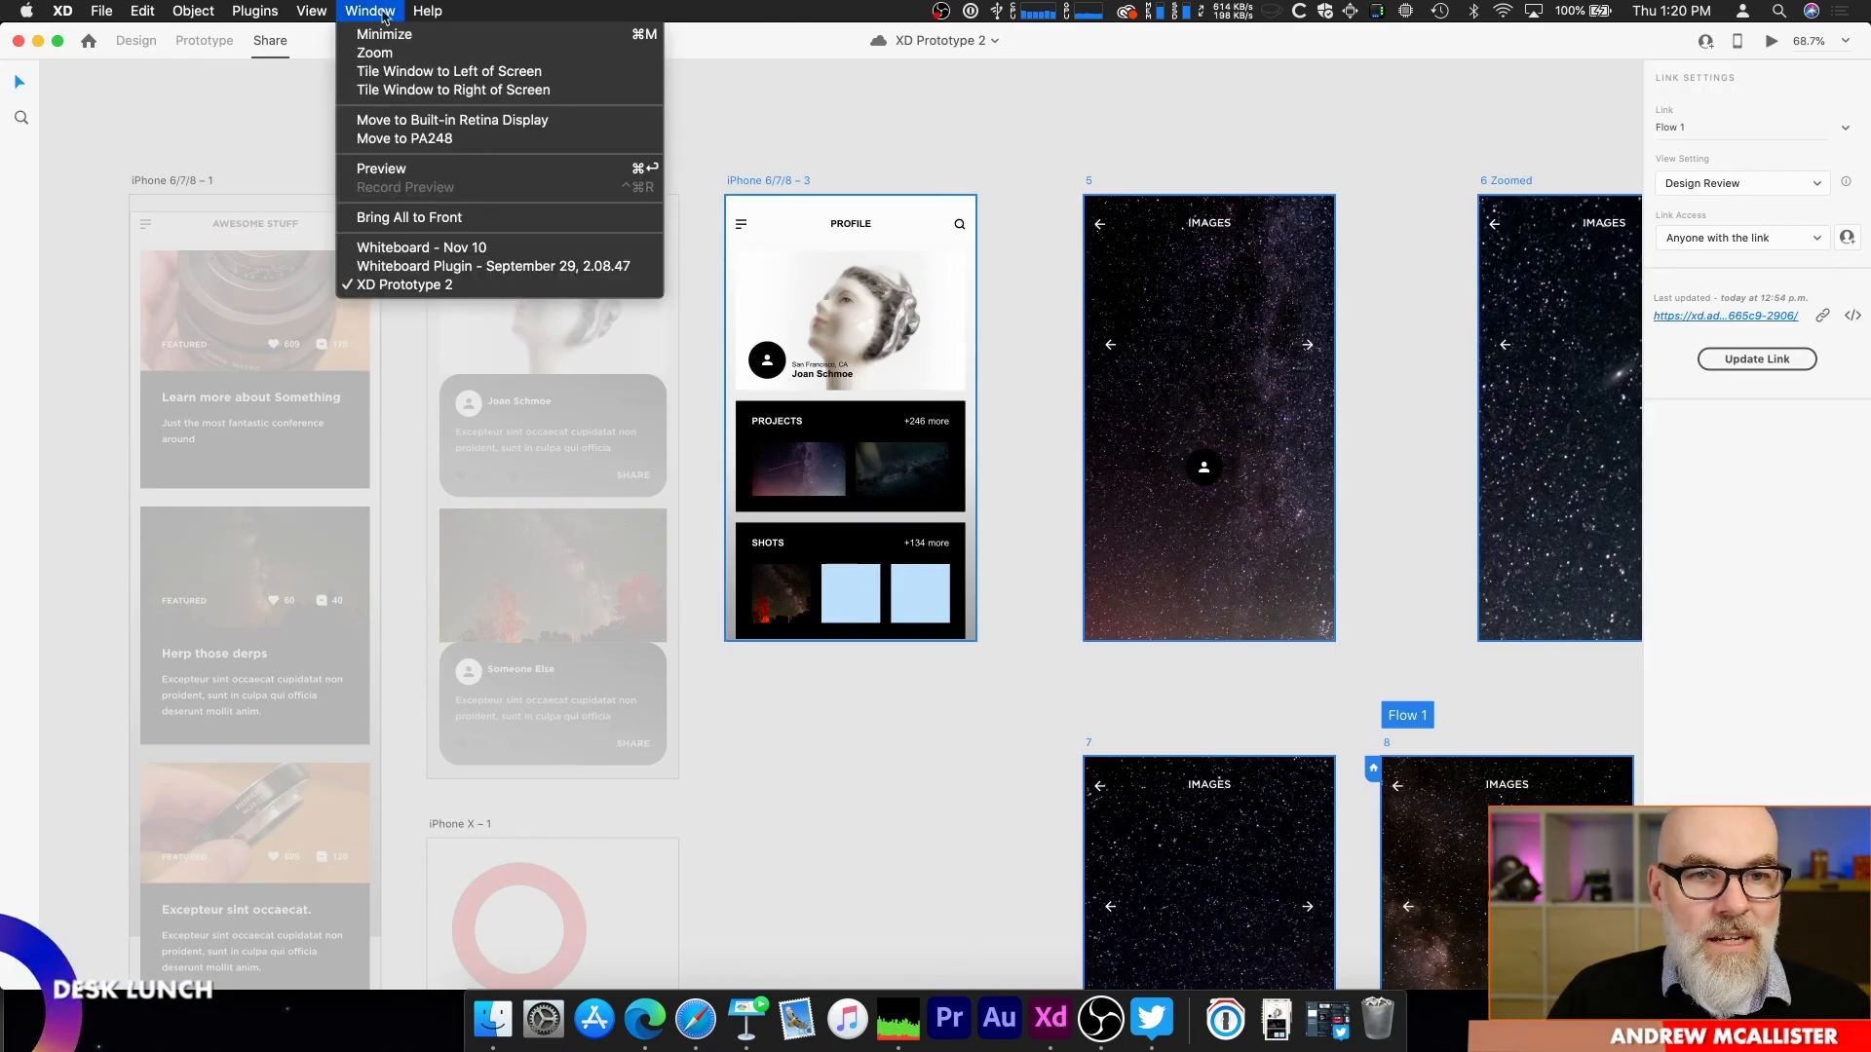
{"action": "left_click", "coordinate": [431, 251]}
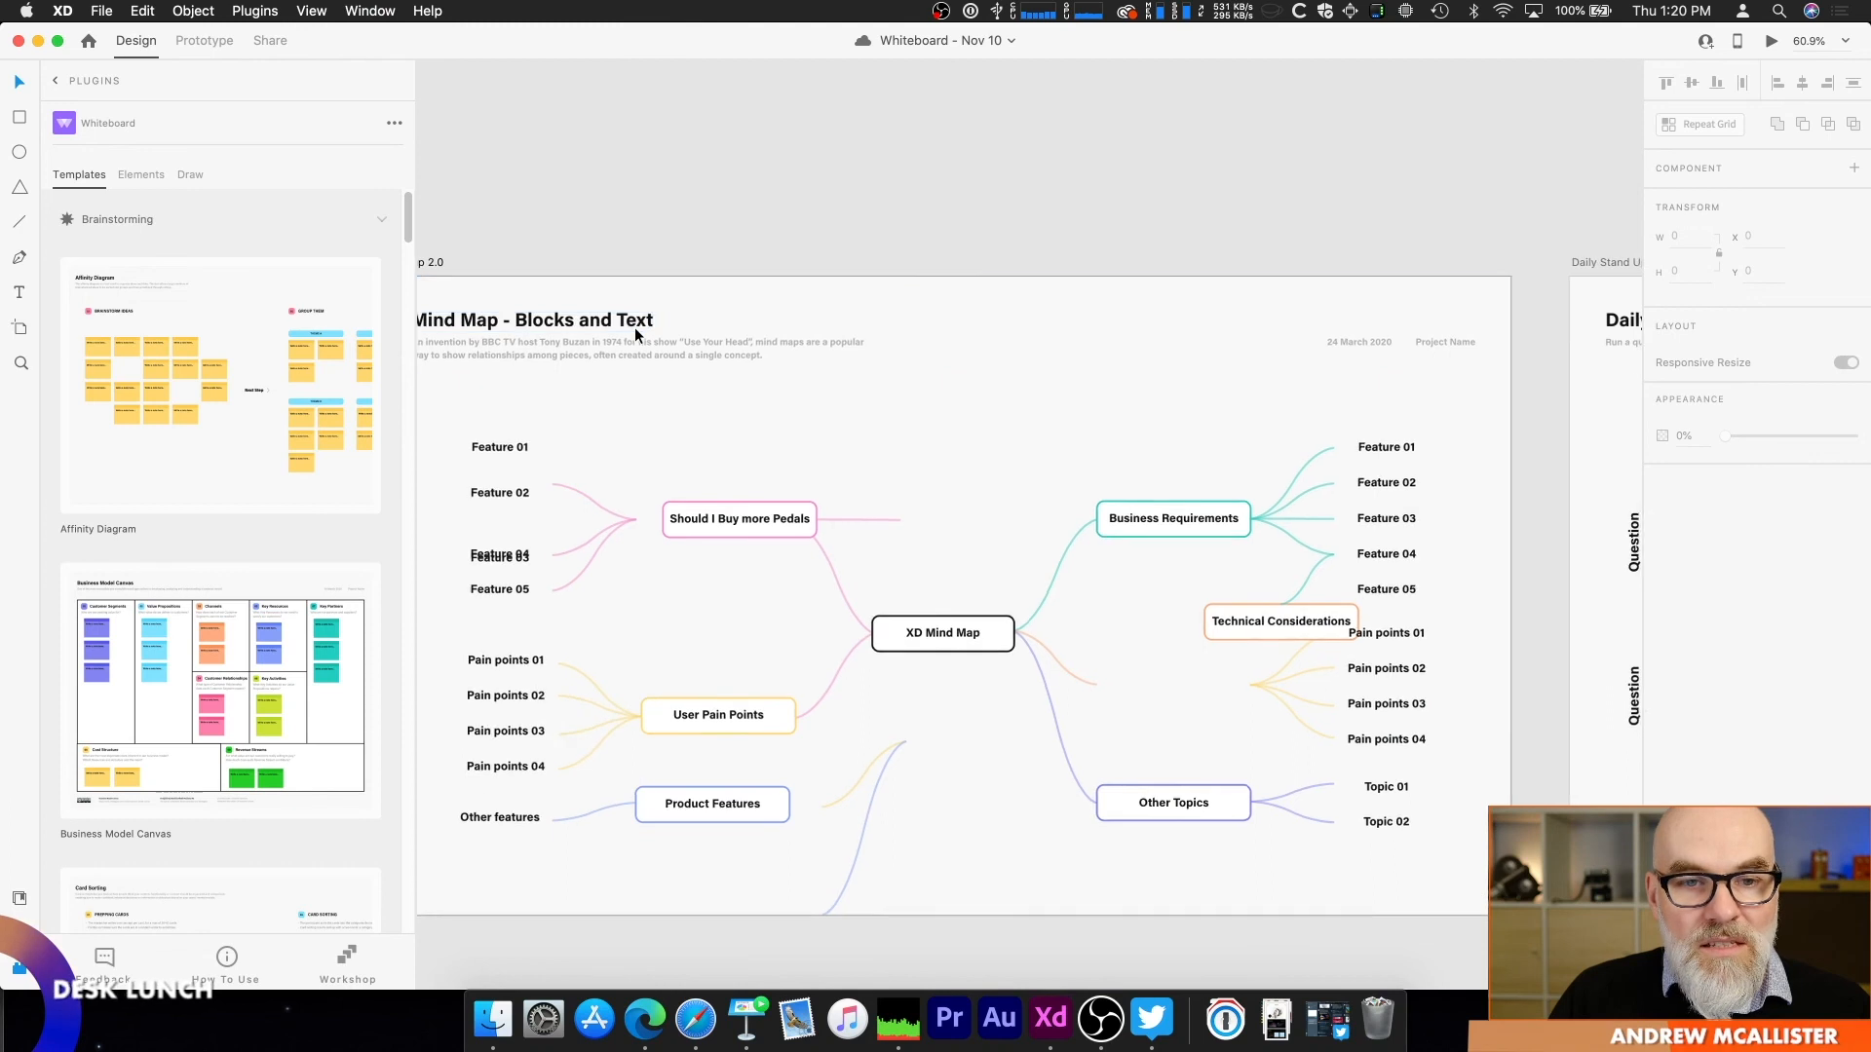
Step: Examine the Daily Stand Up artboard and read its yellow How to use note up close
{"action": "scroll", "coordinate": [634, 327], "scroll_direction": "down", "scroll_amount": 3}
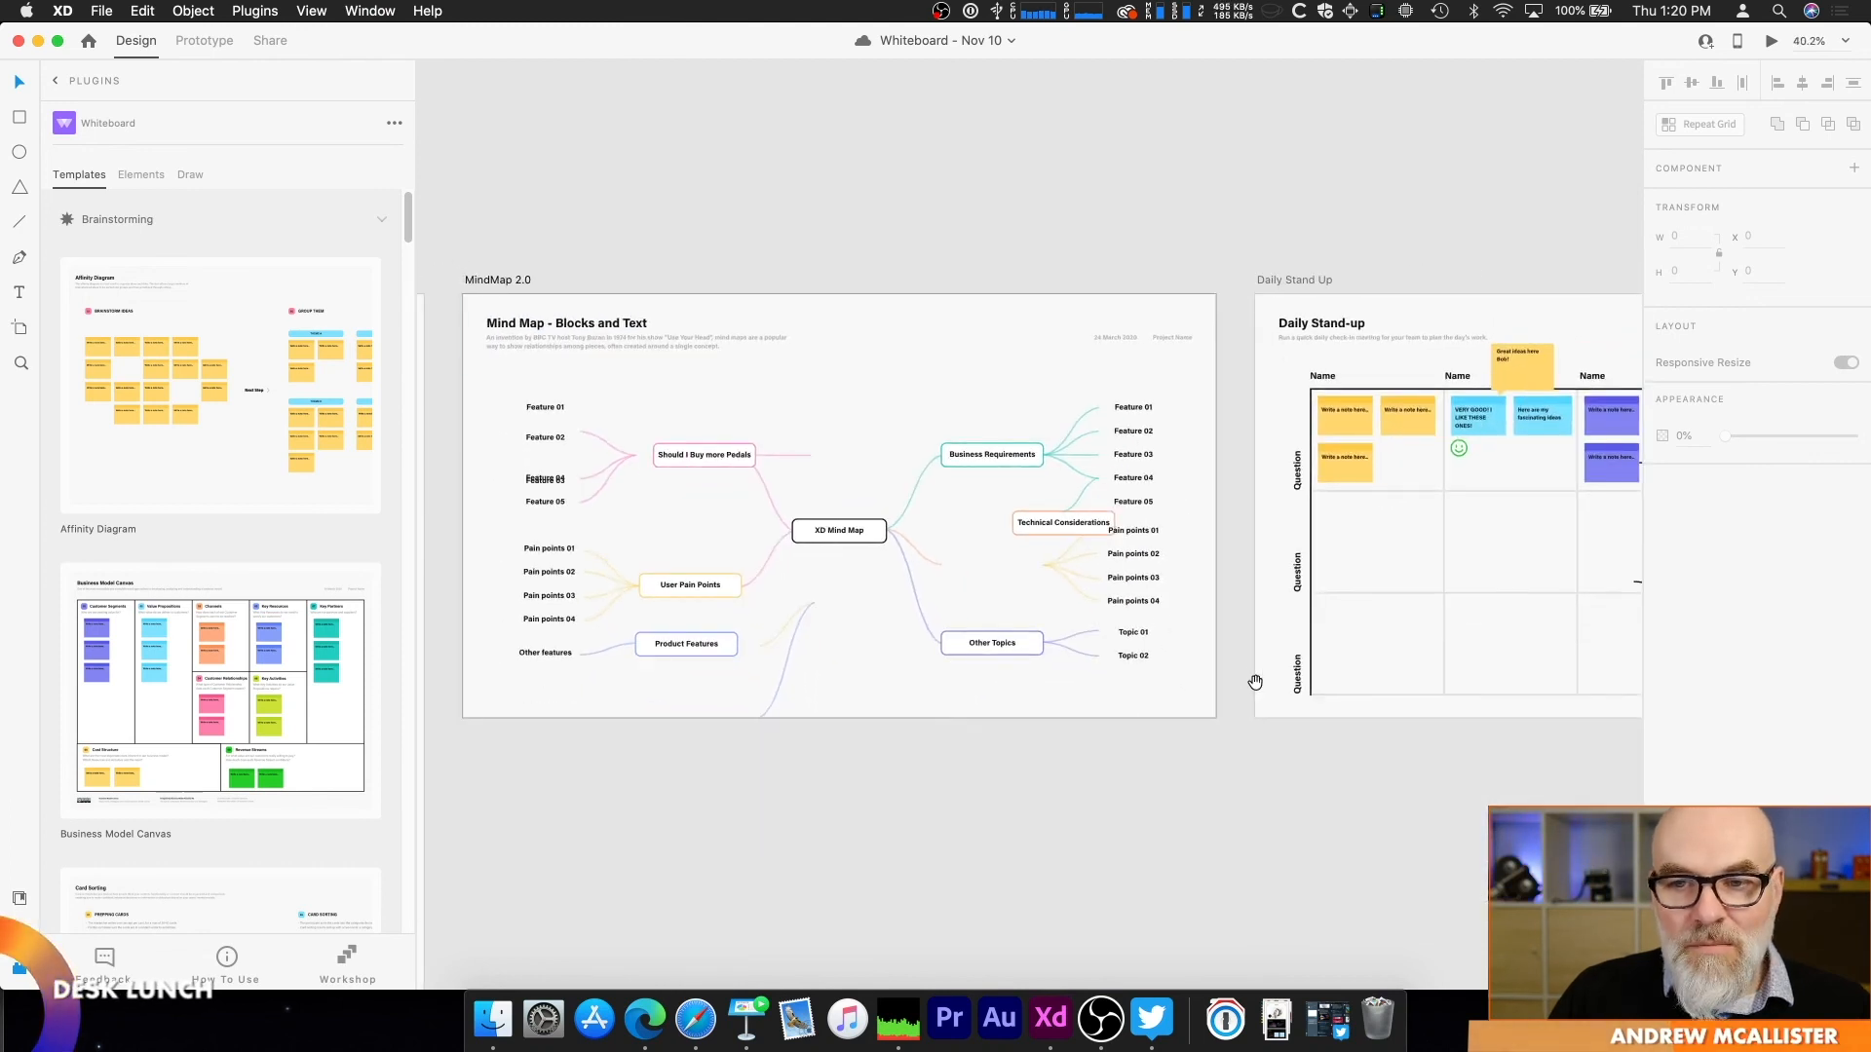
{"action": "left_click_drag", "start_coordinate": [1253, 681], "coordinate": [510, 660]}
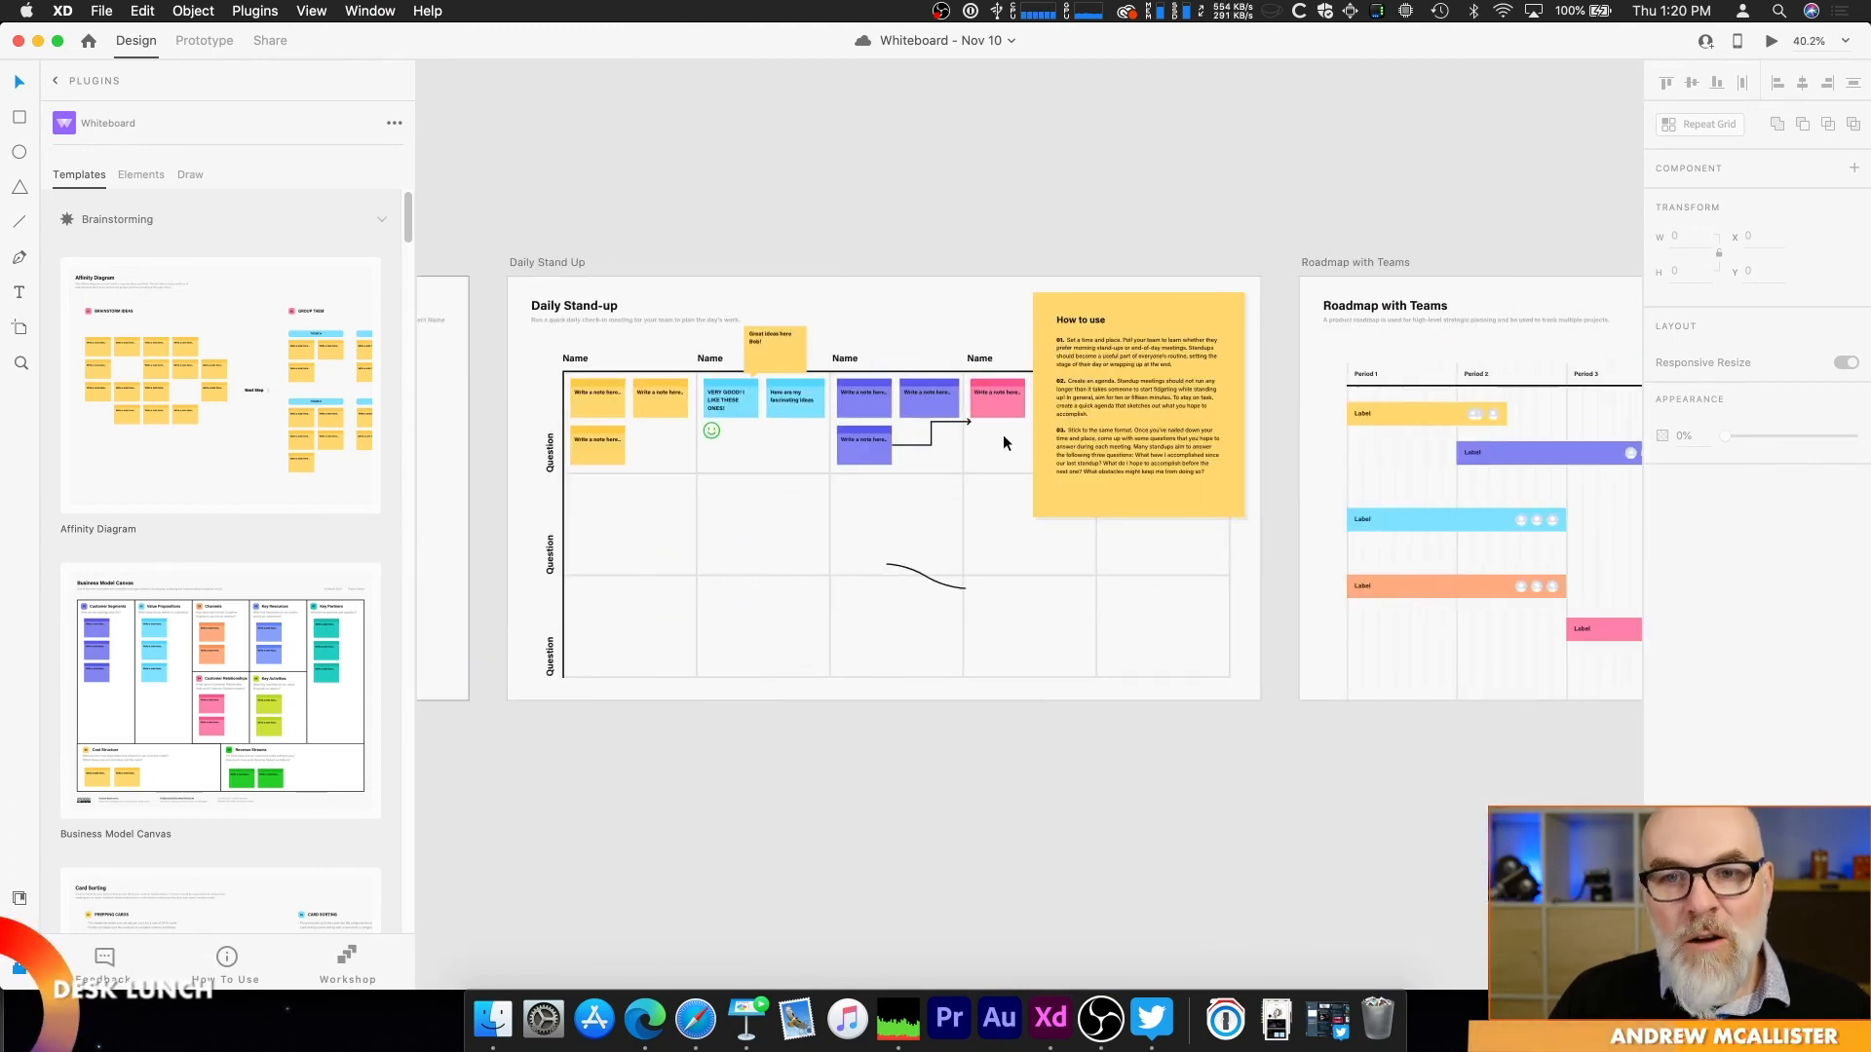
{"action": "left_click", "coordinate": [1145, 357]}
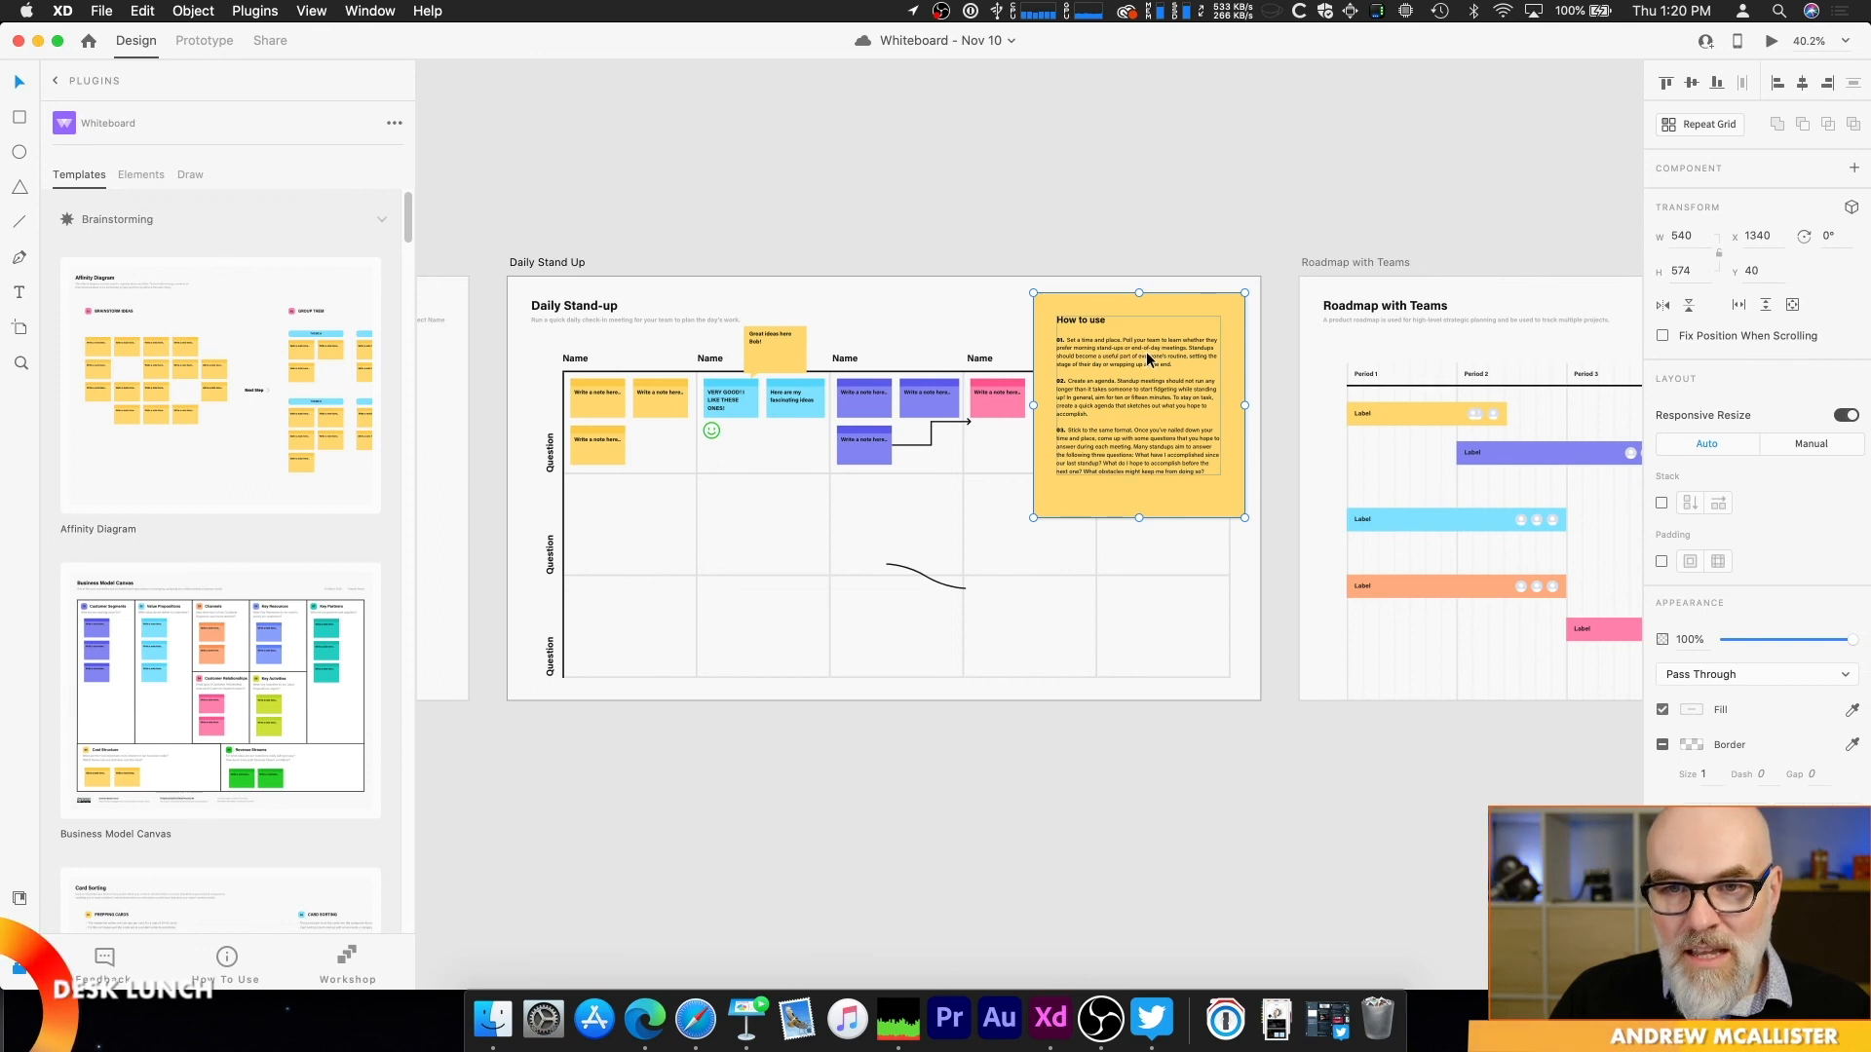
{"action": "scroll", "coordinate": [1164, 488], "scroll_direction": "up", "scroll_amount": 5}
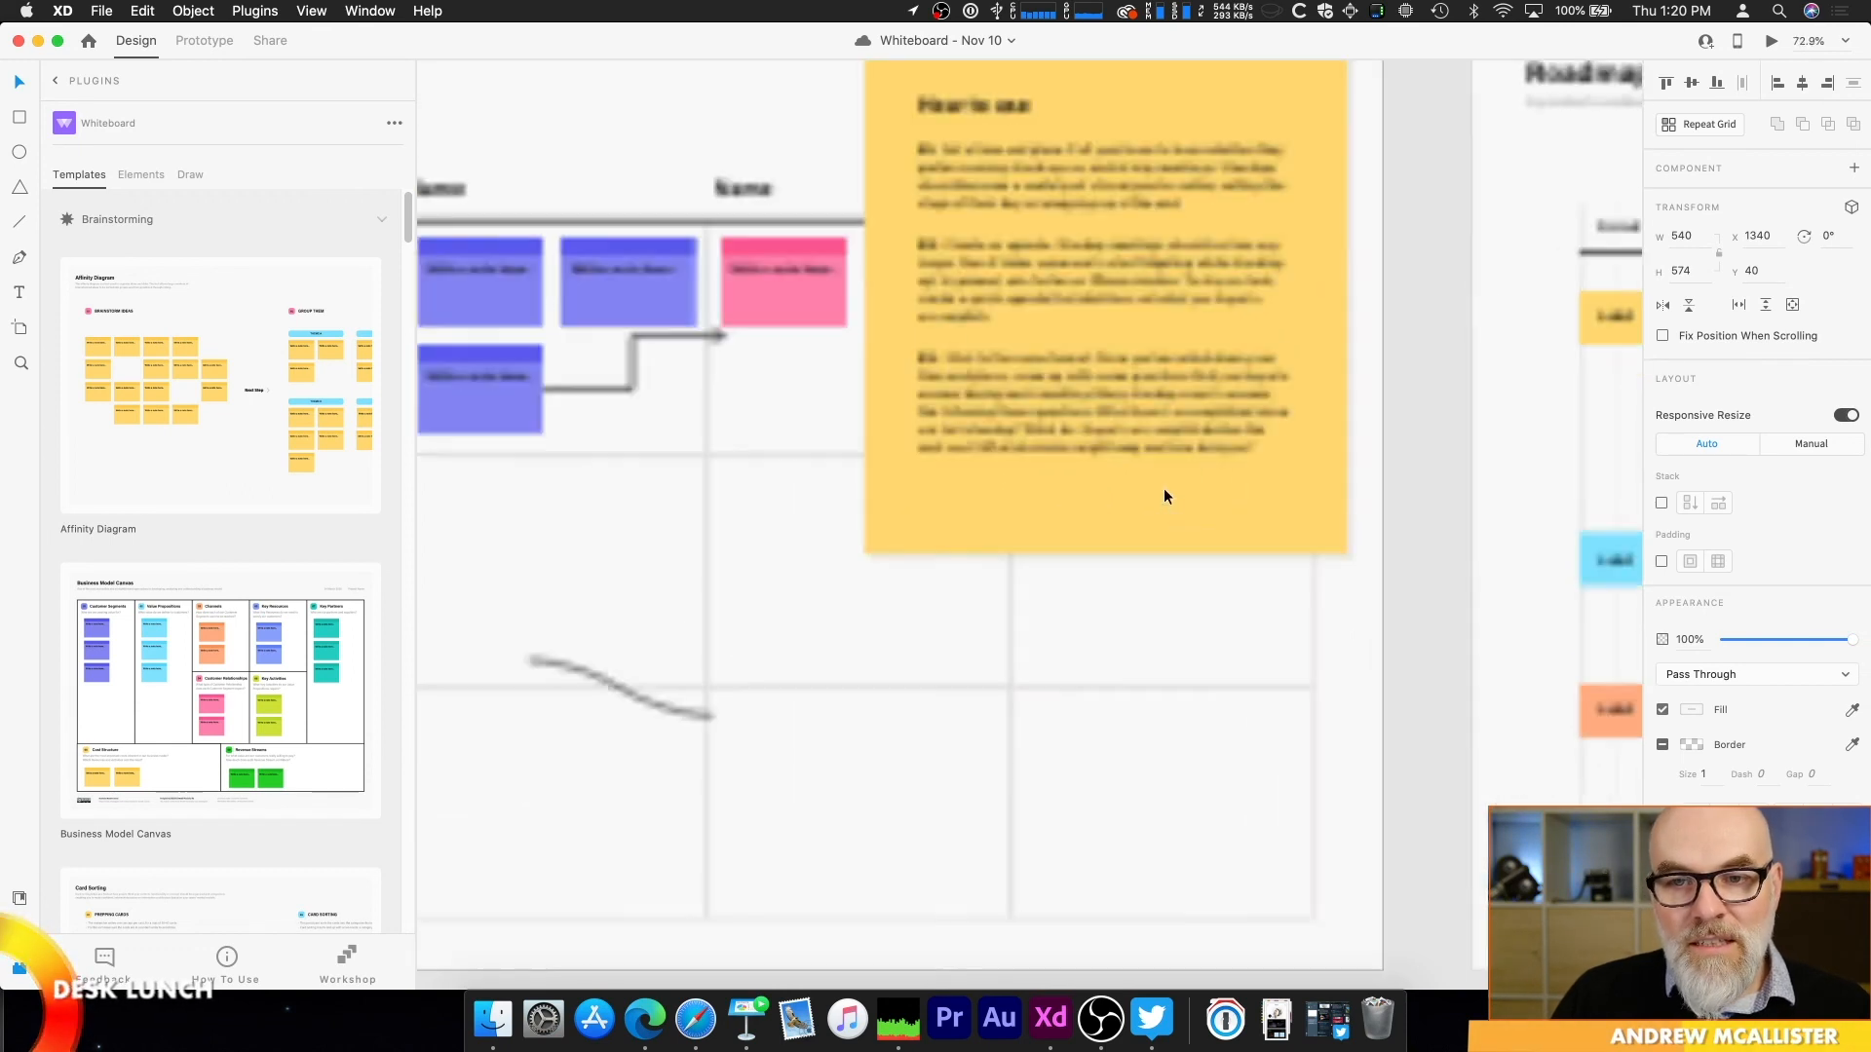
{"action": "scroll", "coordinate": [1166, 417], "scroll_direction": "up", "scroll_amount": 3}
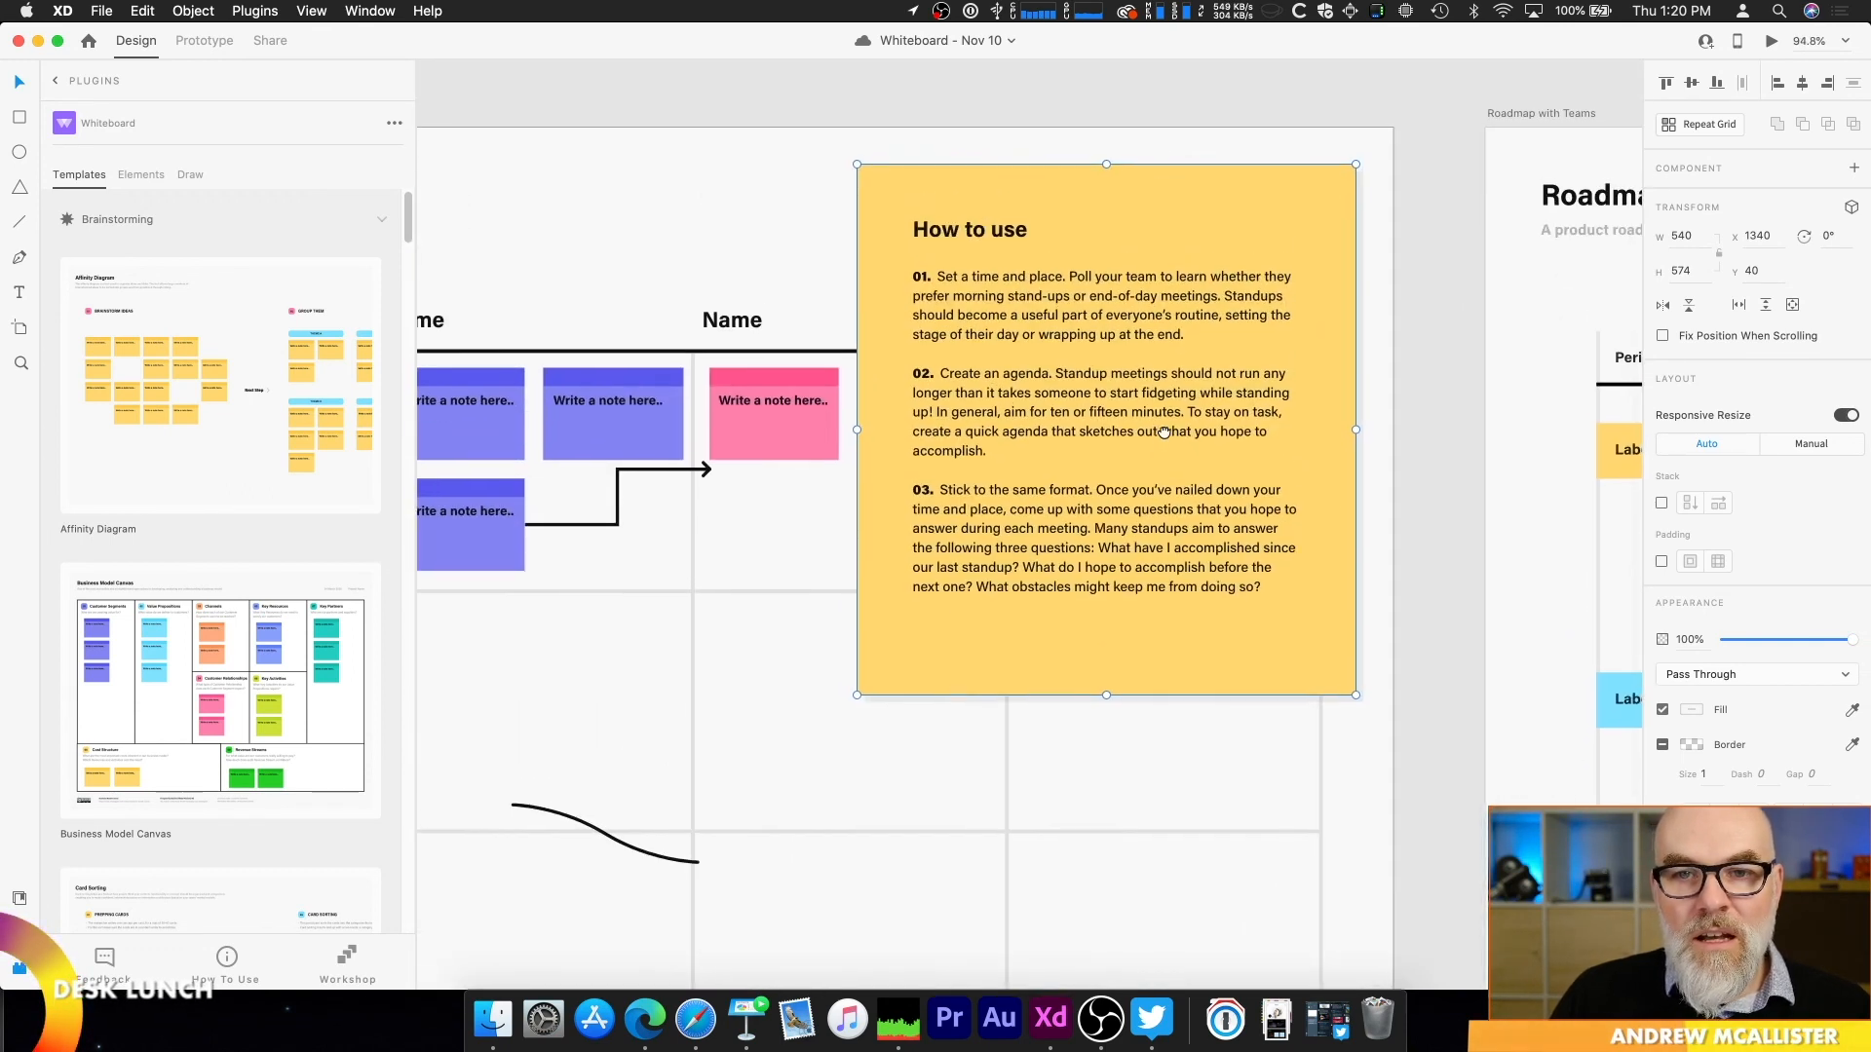
{"action": "scroll", "coordinate": [1174, 558], "scroll_direction": "down", "scroll_amount": 3}
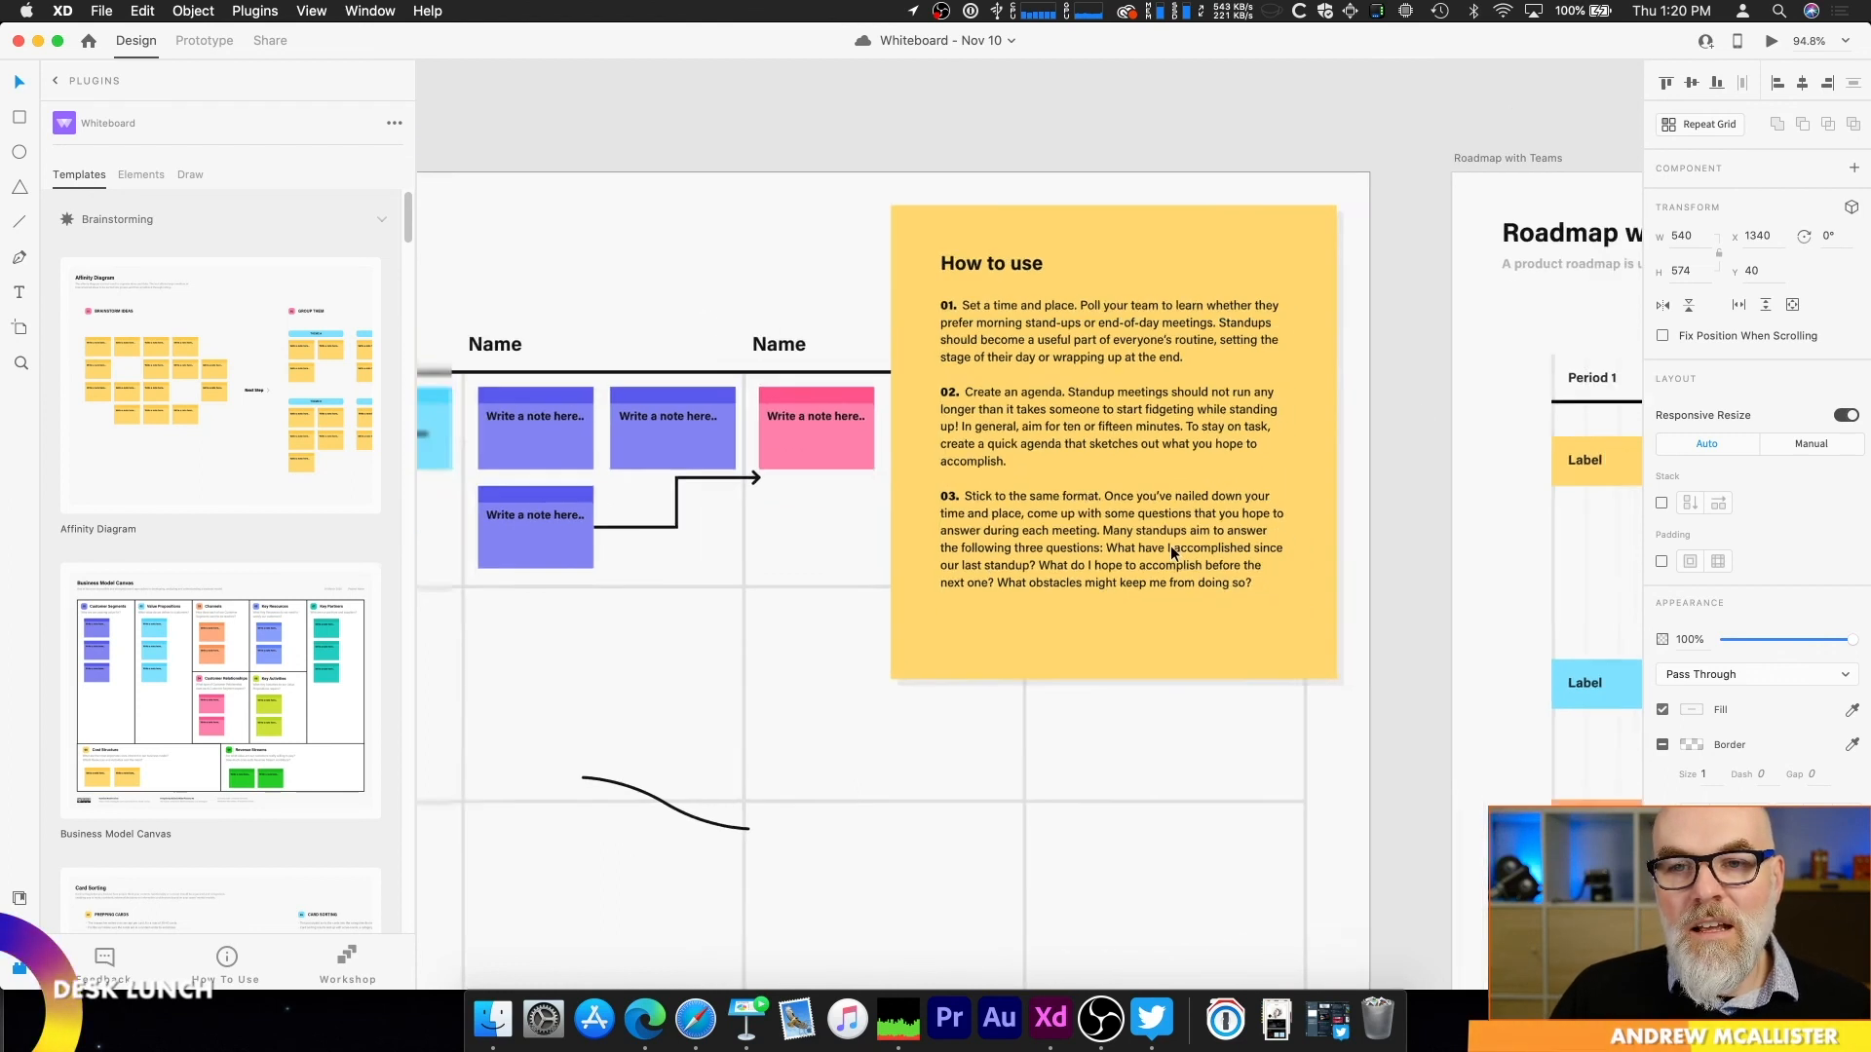
{"action": "scroll", "coordinate": [1167, 544], "scroll_direction": "down", "scroll_amount": 1}
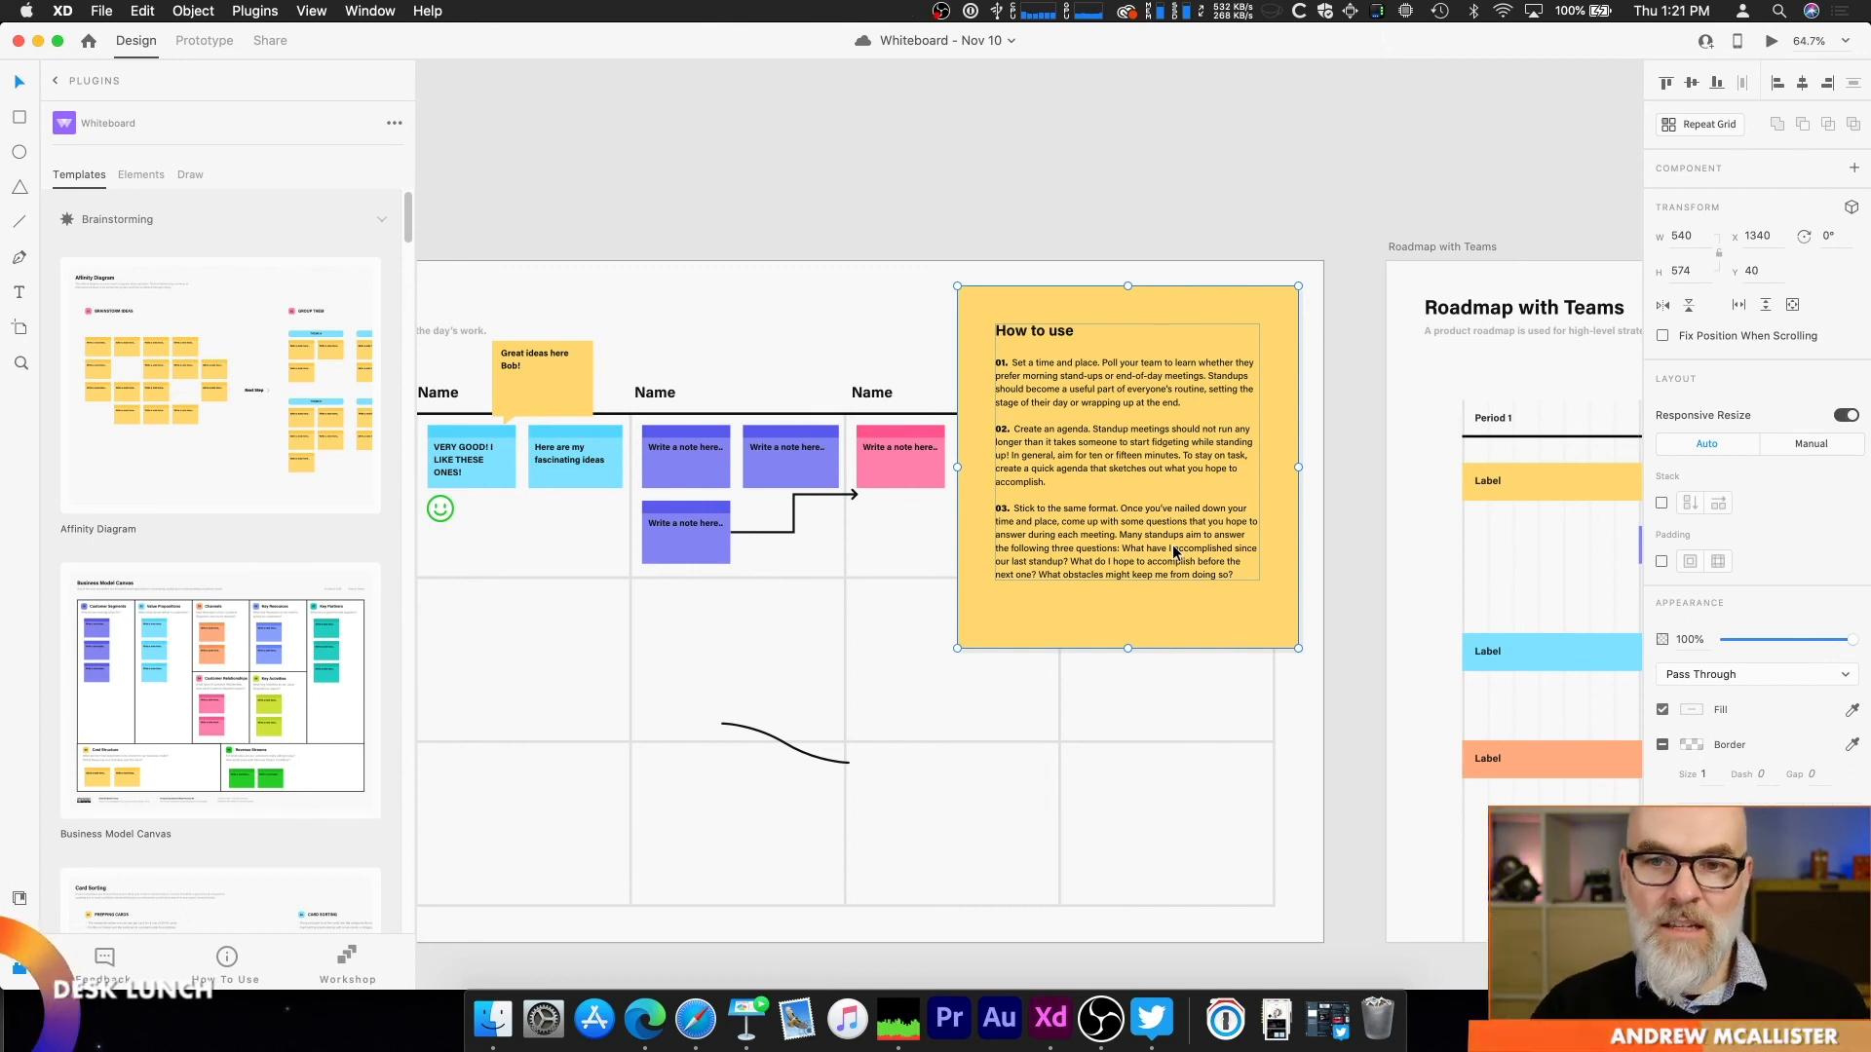
{"action": "scroll", "coordinate": [1172, 546], "scroll_direction": "down", "scroll_amount": 1}
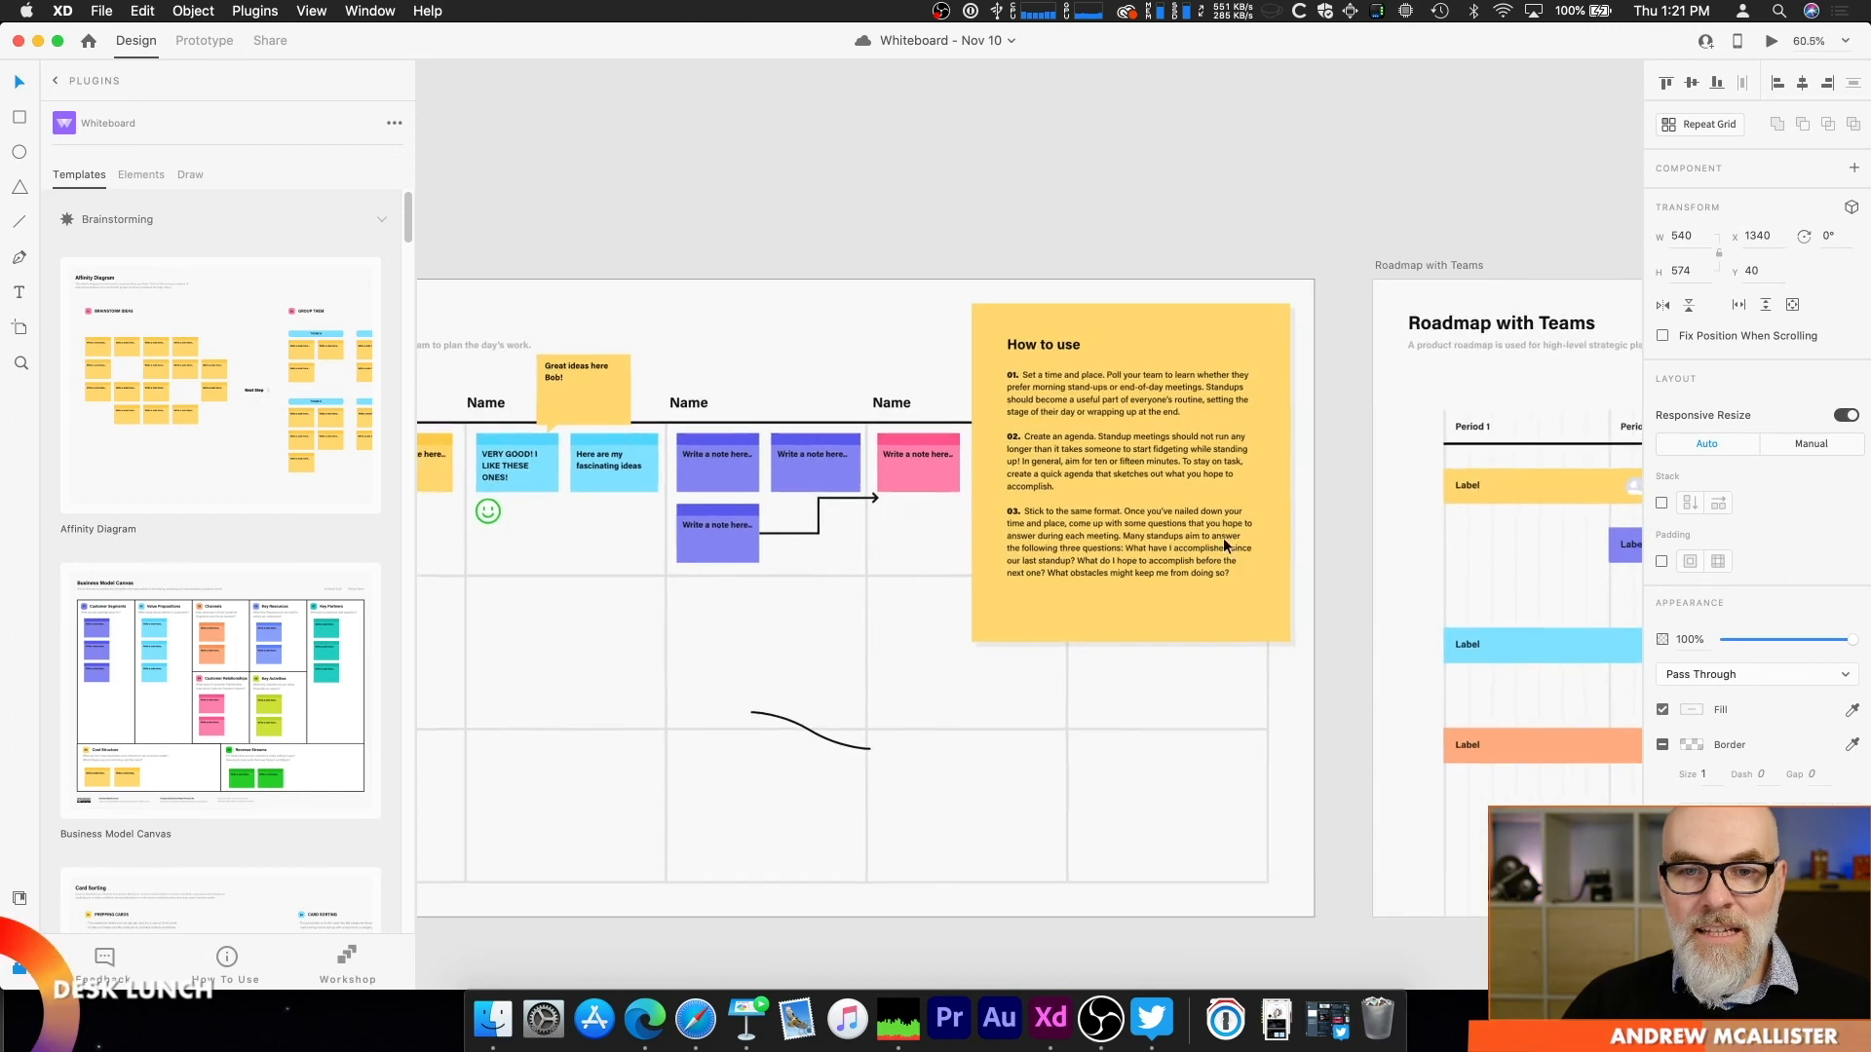
Step: Enlarge the curved mind map connector on the Daily Stand Up artboard to about 270 × 150 and the fork connector to about 78 high
{"action": "double_click", "coordinate": [821, 736]}
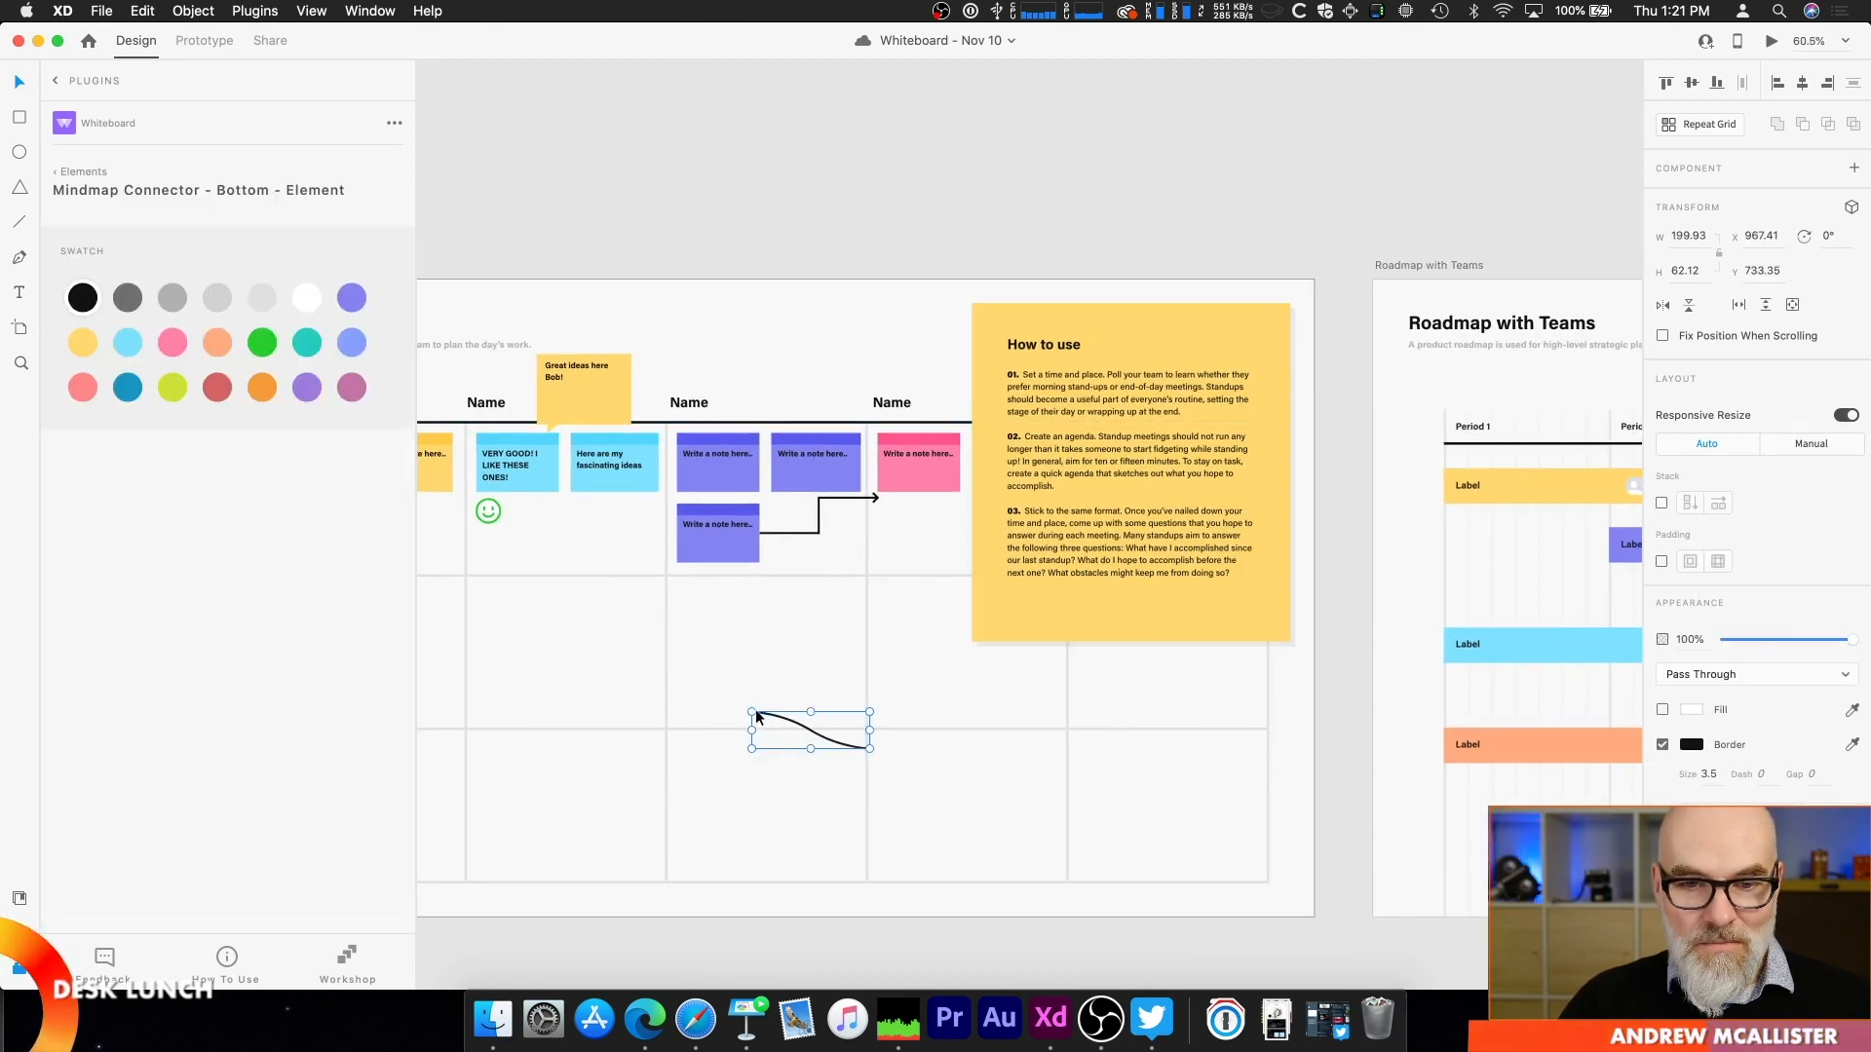
{"action": "left_click_drag", "start_coordinate": [751, 712], "coordinate": [710, 660]}
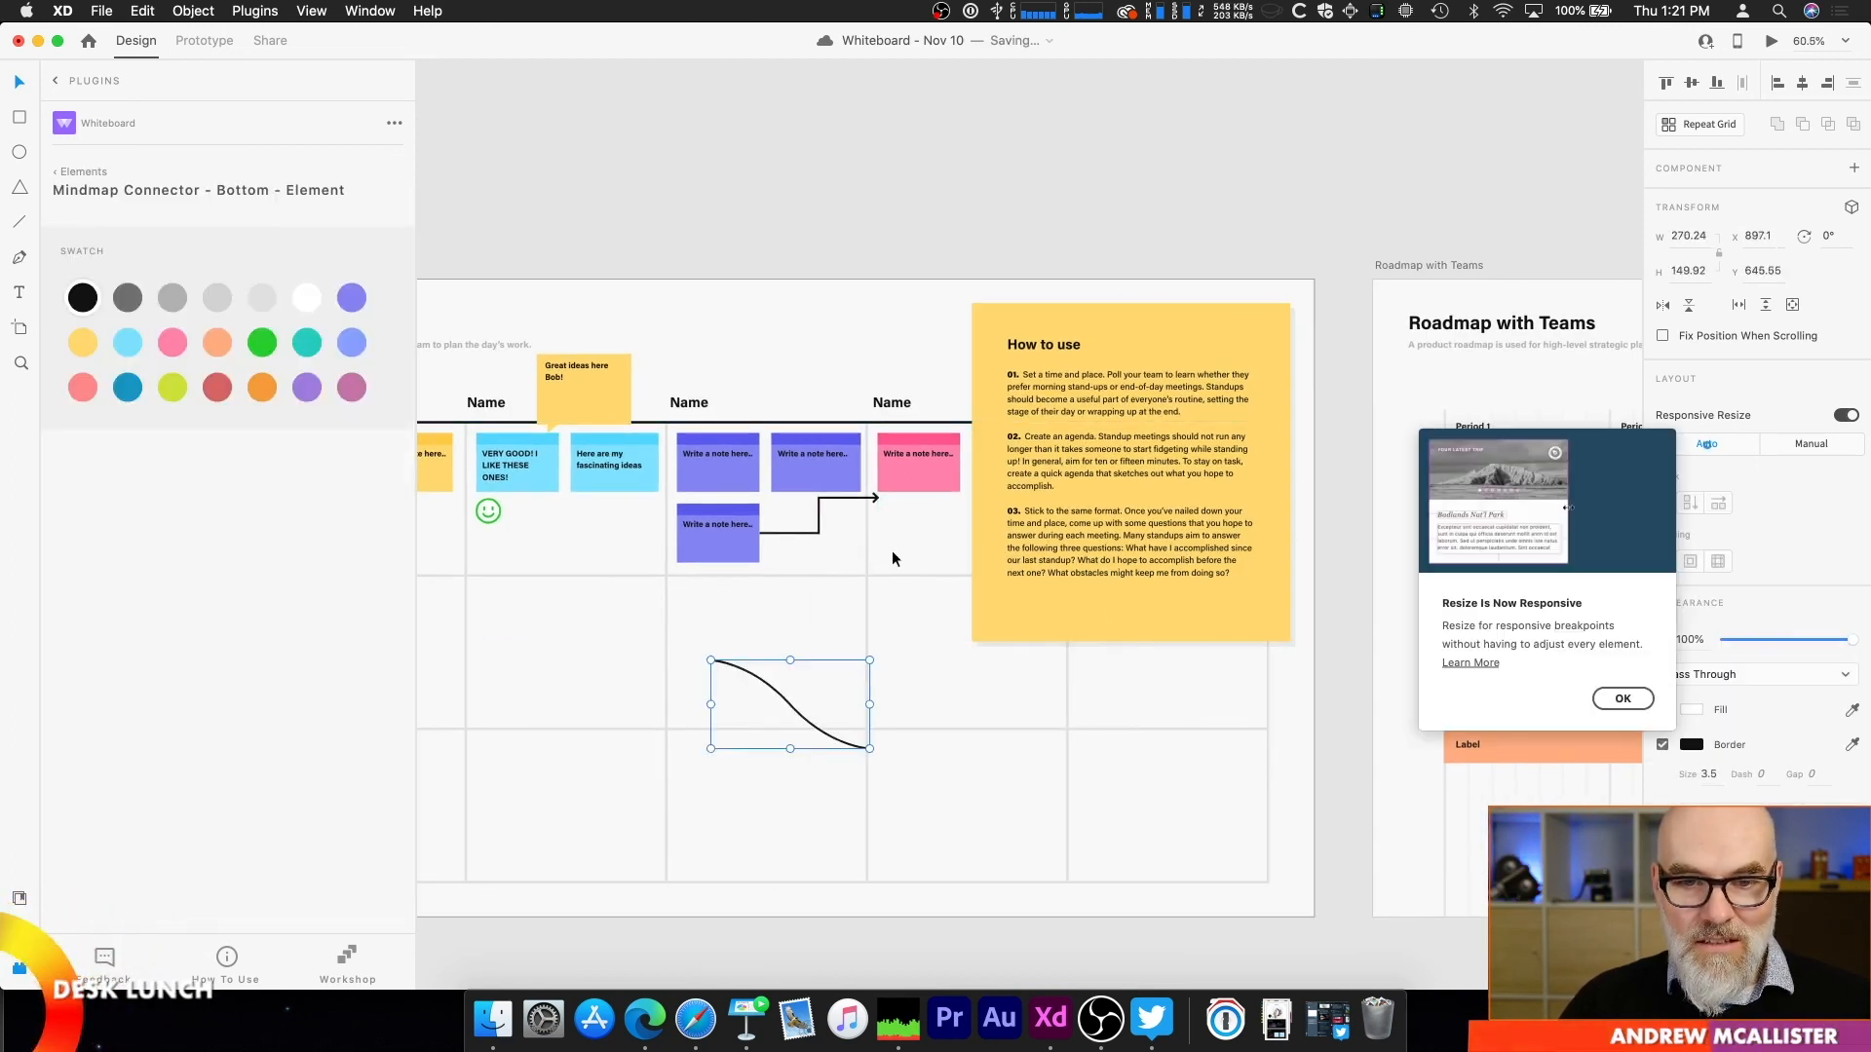
{"action": "left_click", "coordinate": [863, 504]}
{"action": "mouse_move", "coordinate": [877, 534]}
{"action": "left_mouse_down"}
{"action": "mouse_move", "coordinate": [890, 634]}
{"action": "mouse_move", "coordinate": [898, 554]}
{"action": "mouse_move", "coordinate": [877, 539]}
{"action": "left_mouse_up"}
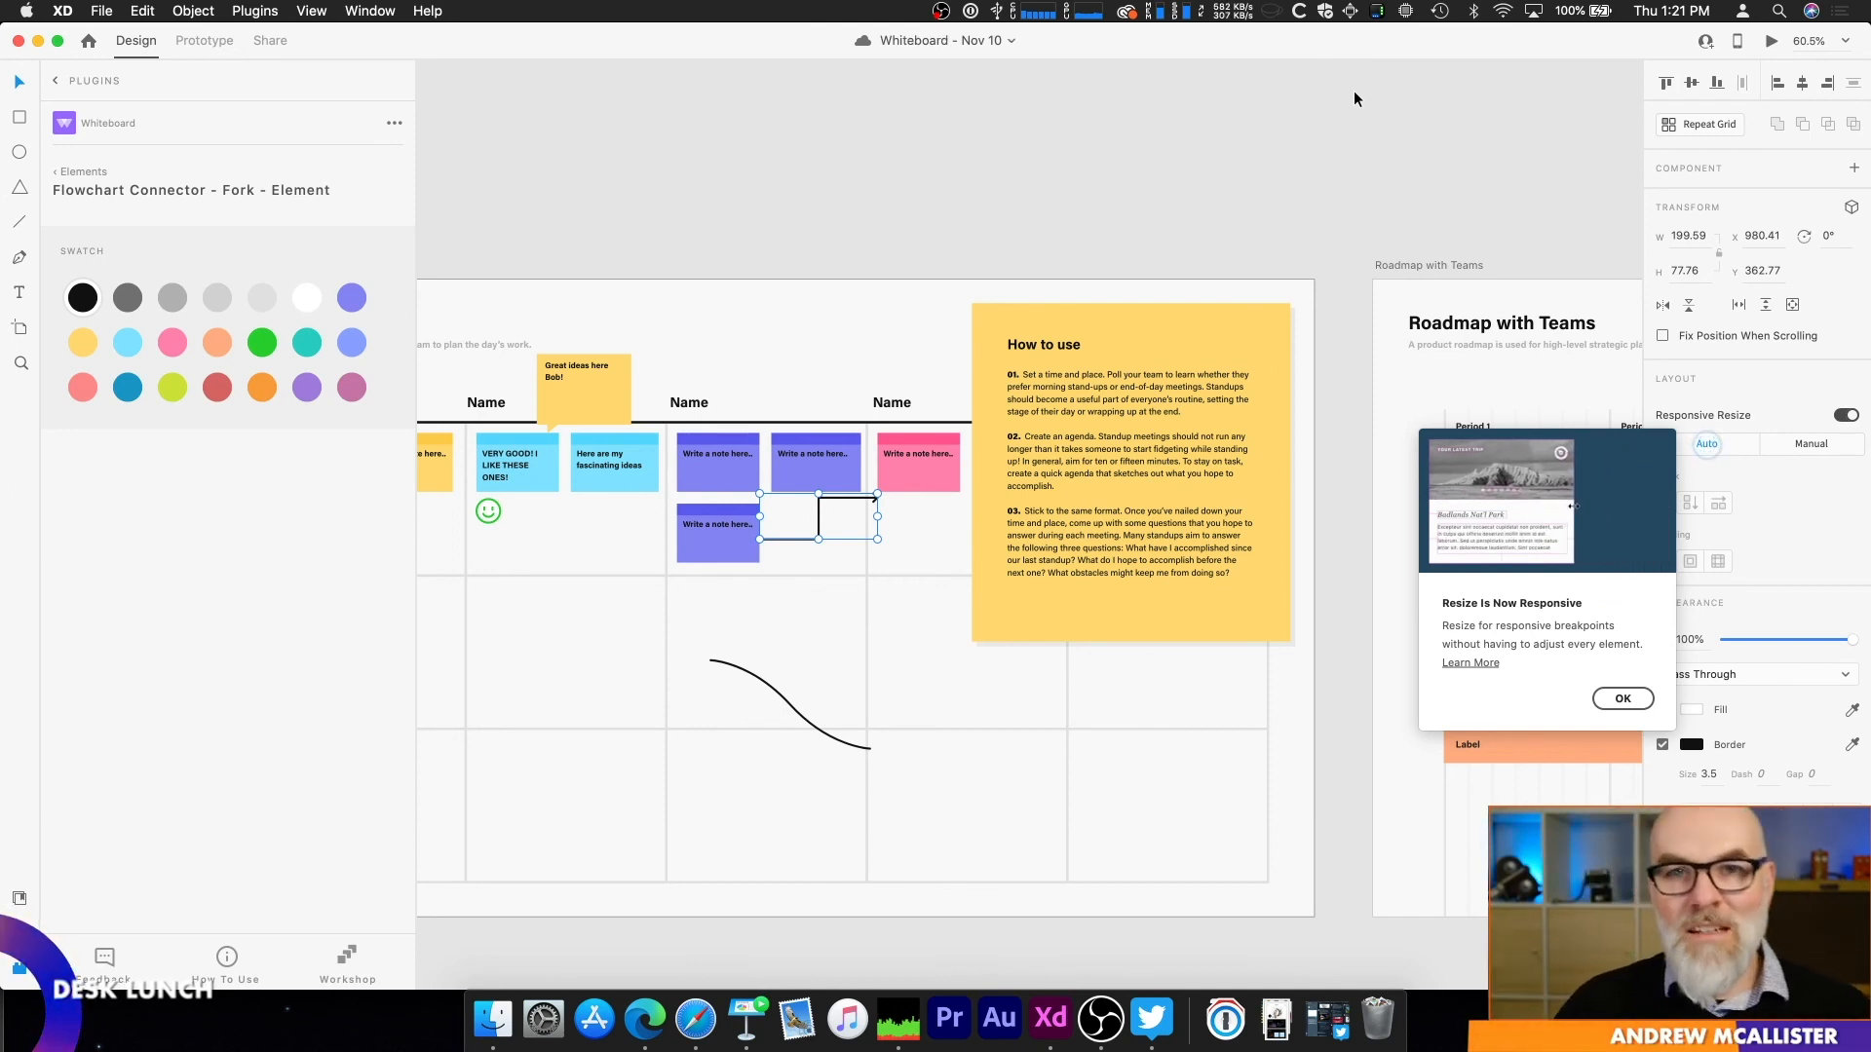
Step: Look back across the Mind Map and Flow Chart - Complex artboards to the Business Model Canvas
{"action": "scroll", "coordinate": [1330, 214], "scroll_direction": "down", "scroll_amount": 3}
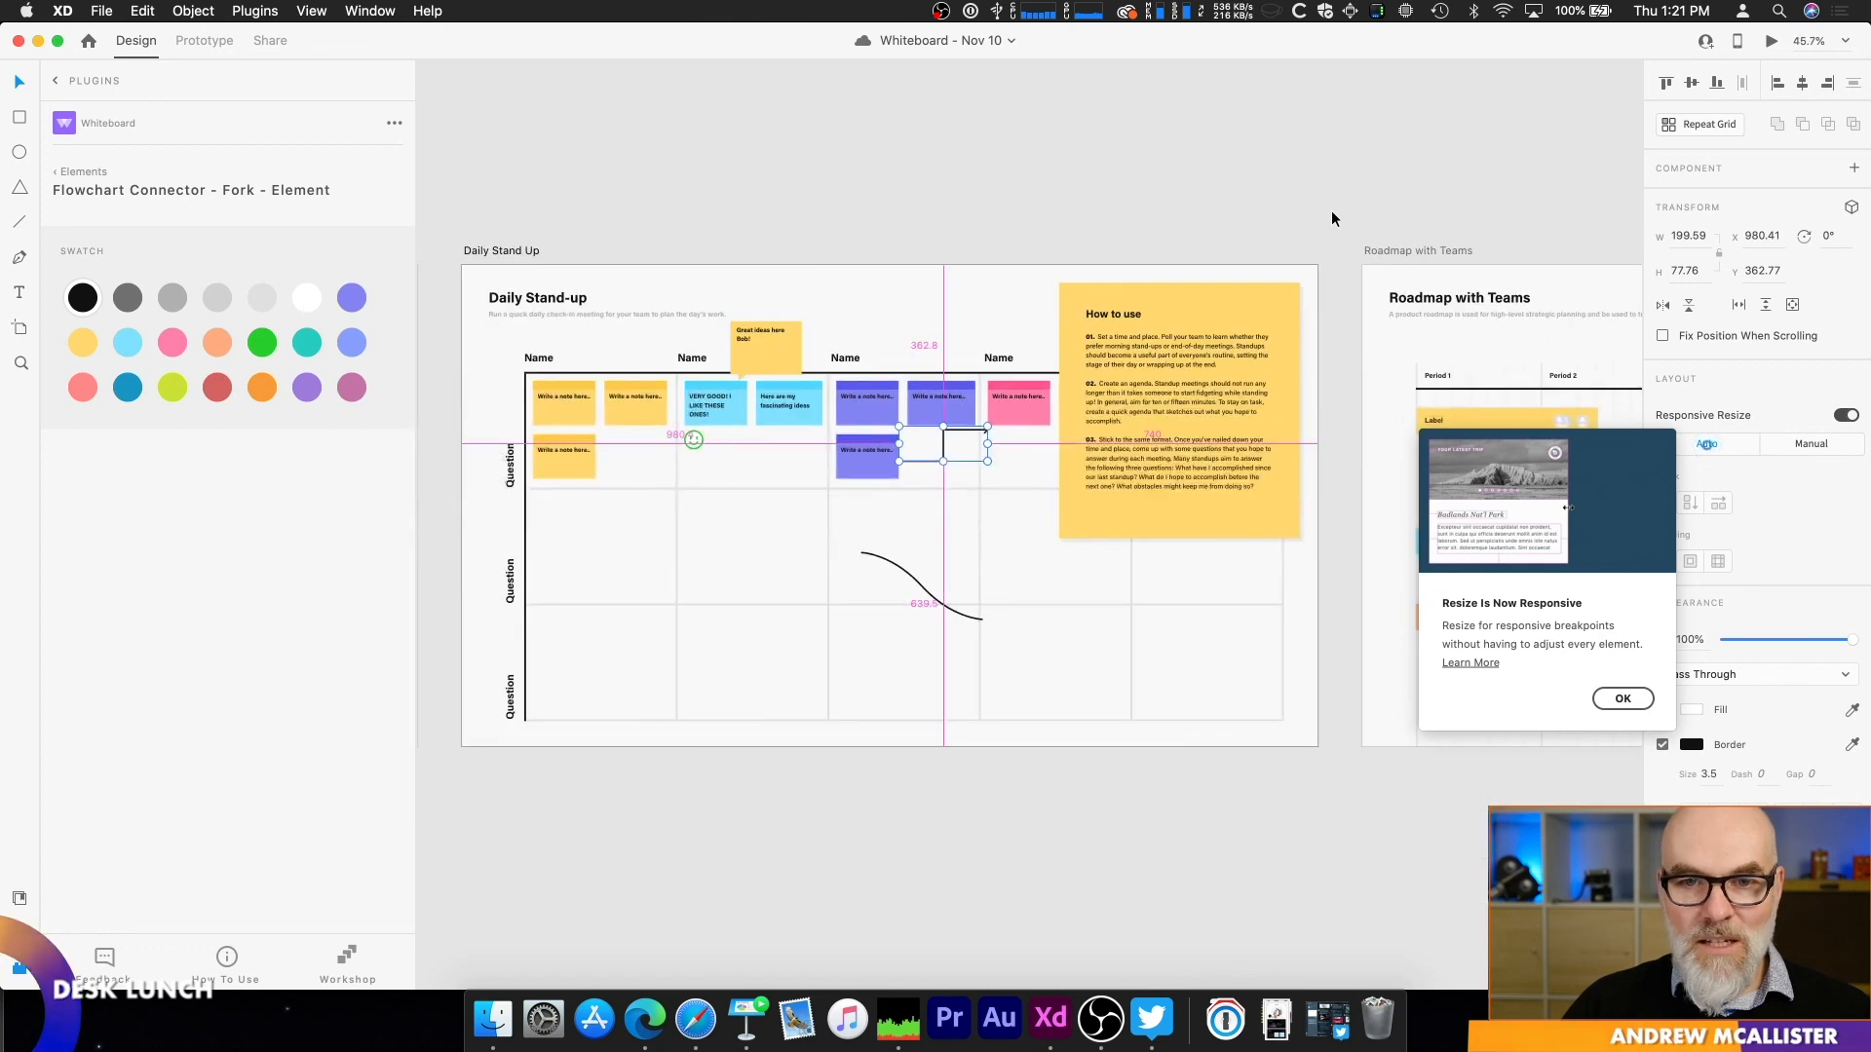
{"action": "scroll", "coordinate": [1331, 213], "scroll_direction": "up", "scroll_amount": 1}
{"action": "key", "text": "space"}
{"action": "left_click_drag", "start_coordinate": [868, 193], "coordinate": [1415, 187]}
{"action": "left_click_drag", "start_coordinate": [757, 124], "coordinate": [1330, 152]}
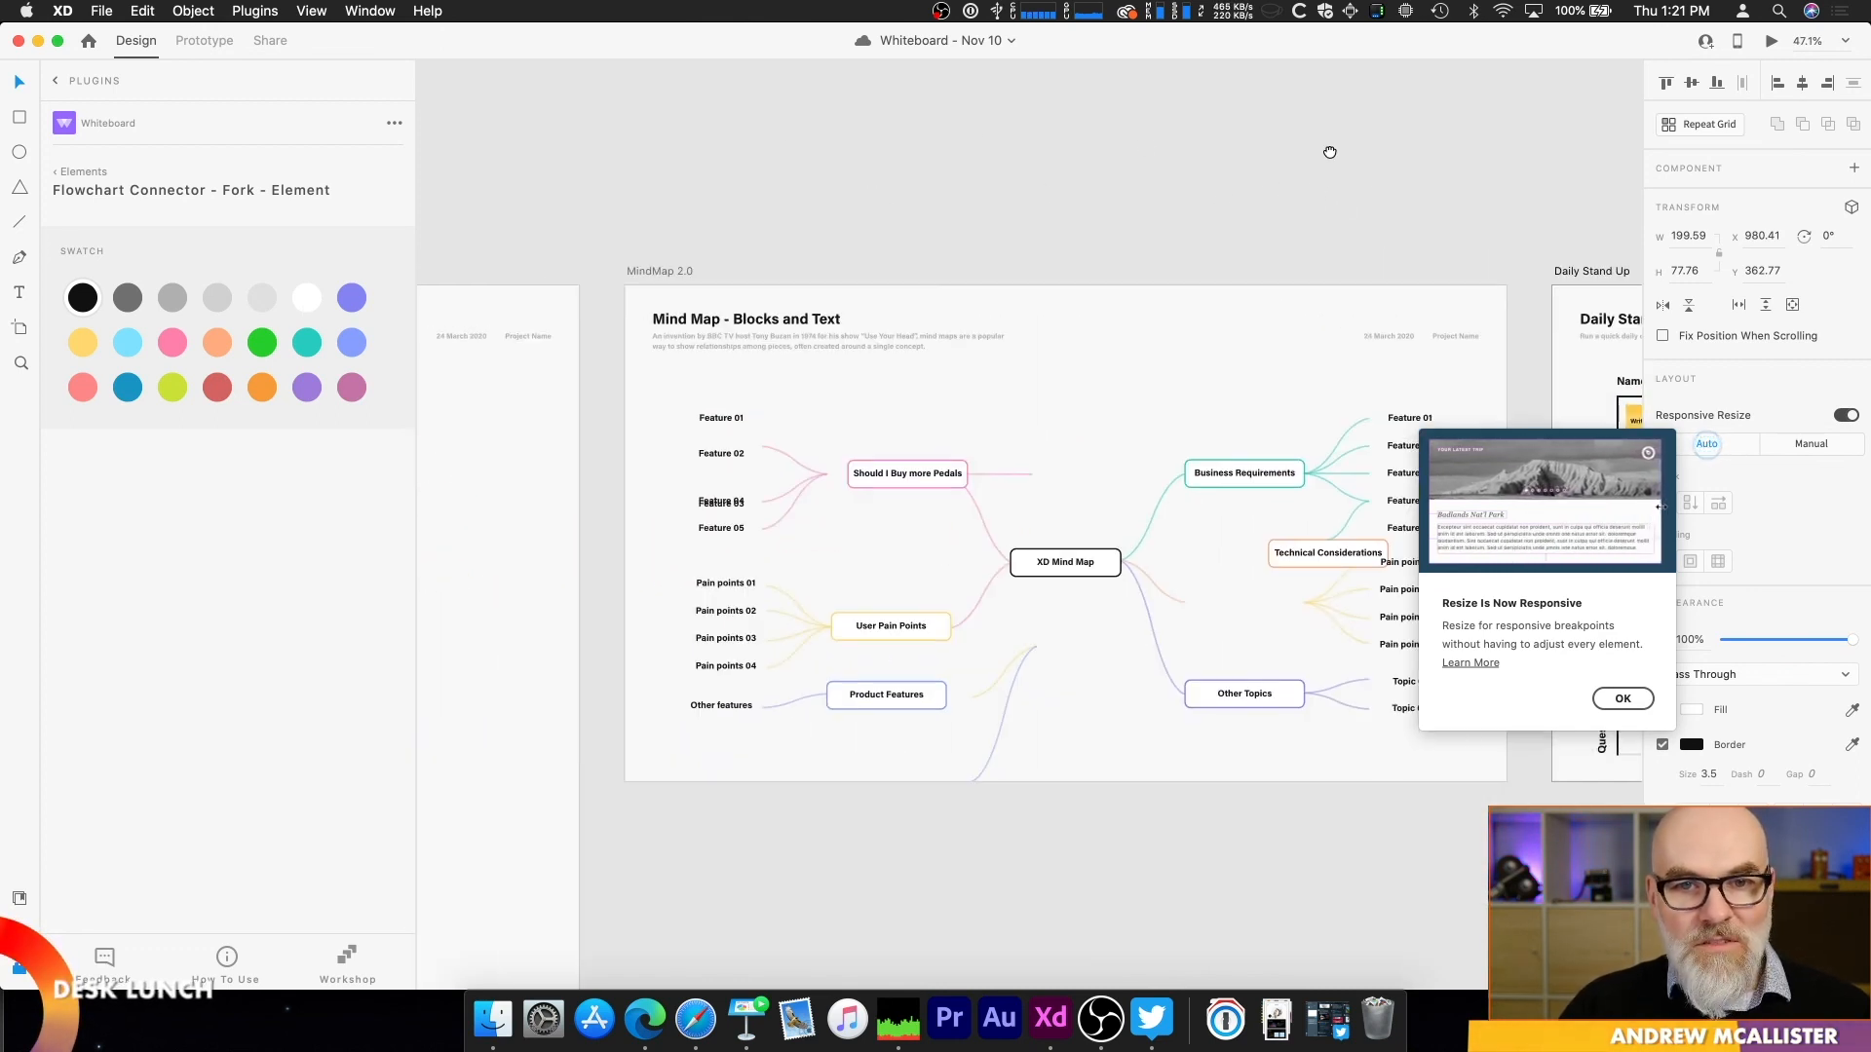
{"action": "left_click_drag", "start_coordinate": [911, 155], "coordinate": [1198, 155]}
{"action": "mouse_move", "coordinate": [839, 166]}
{"action": "left_mouse_down"}
{"action": "mouse_move", "coordinate": [1269, 150]}
{"action": "mouse_move", "coordinate": [1056, 172]}
{"action": "mouse_move", "coordinate": [1420, 179]}
{"action": "left_mouse_up"}
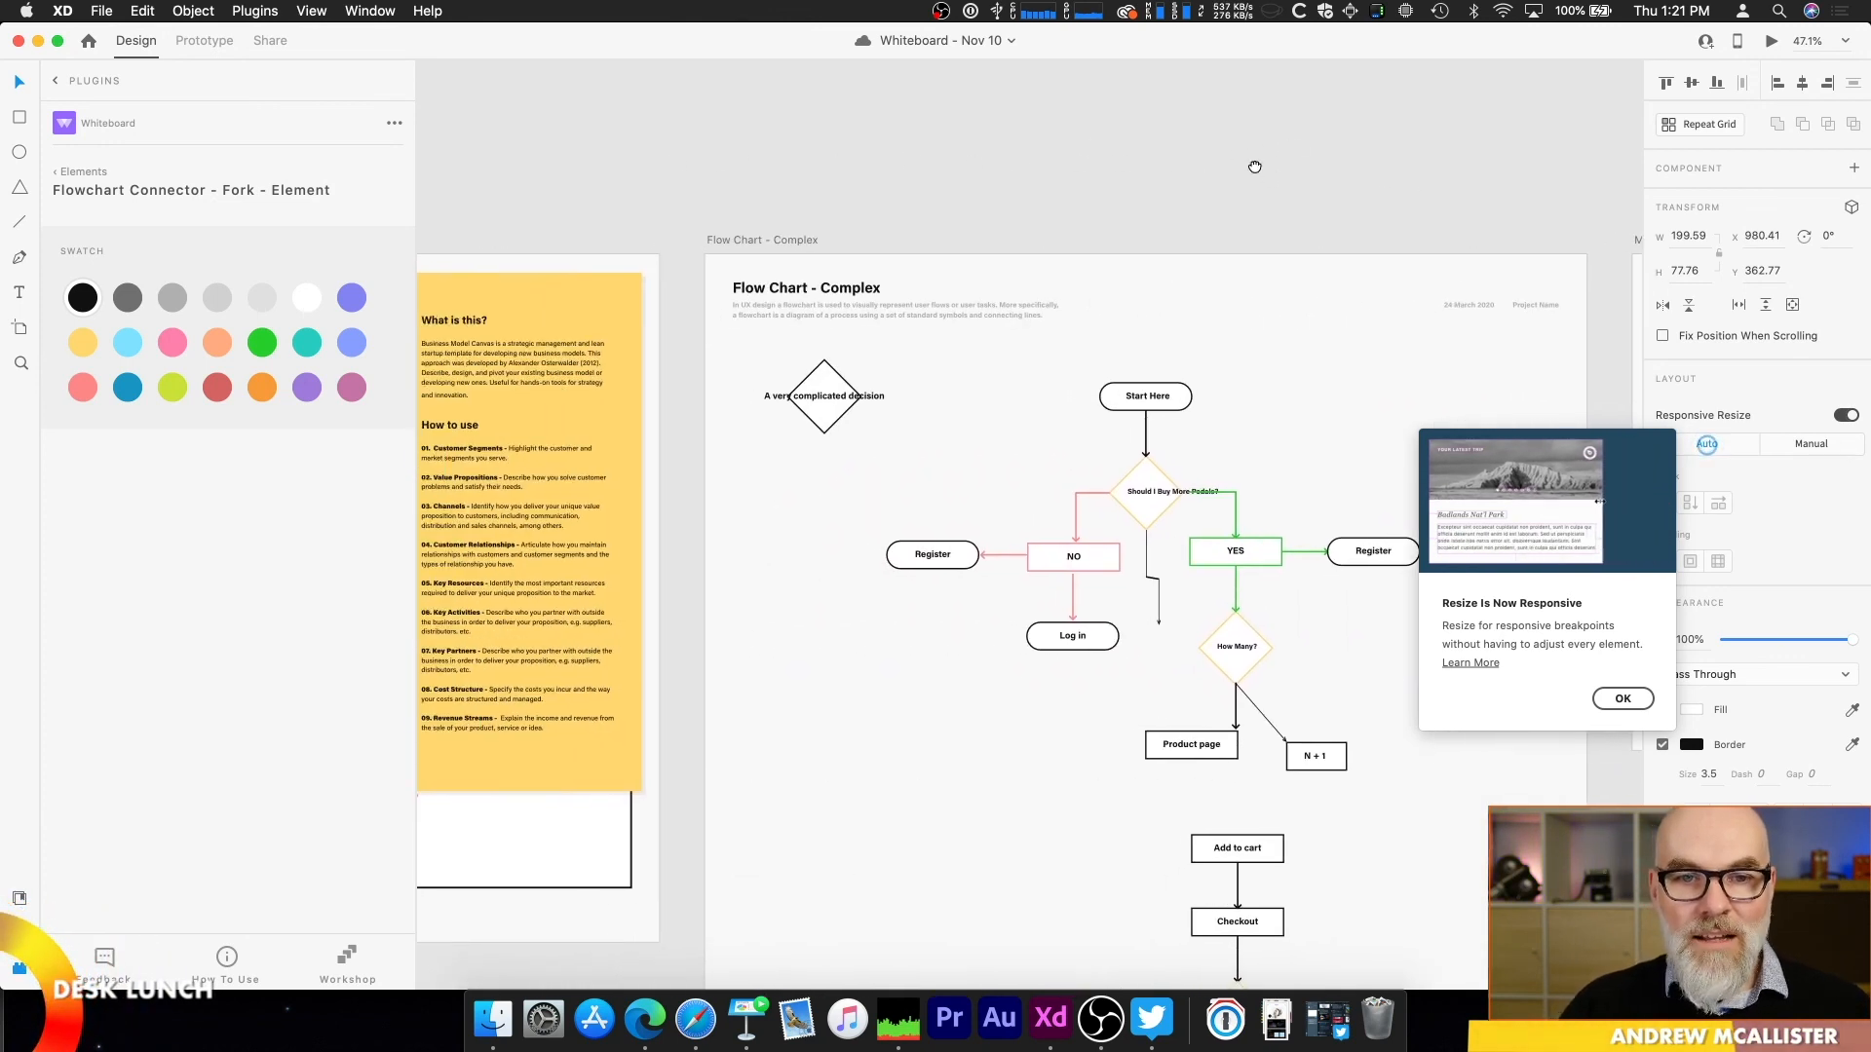
{"action": "left_click_drag", "start_coordinate": [549, 186], "coordinate": [744, 167]}
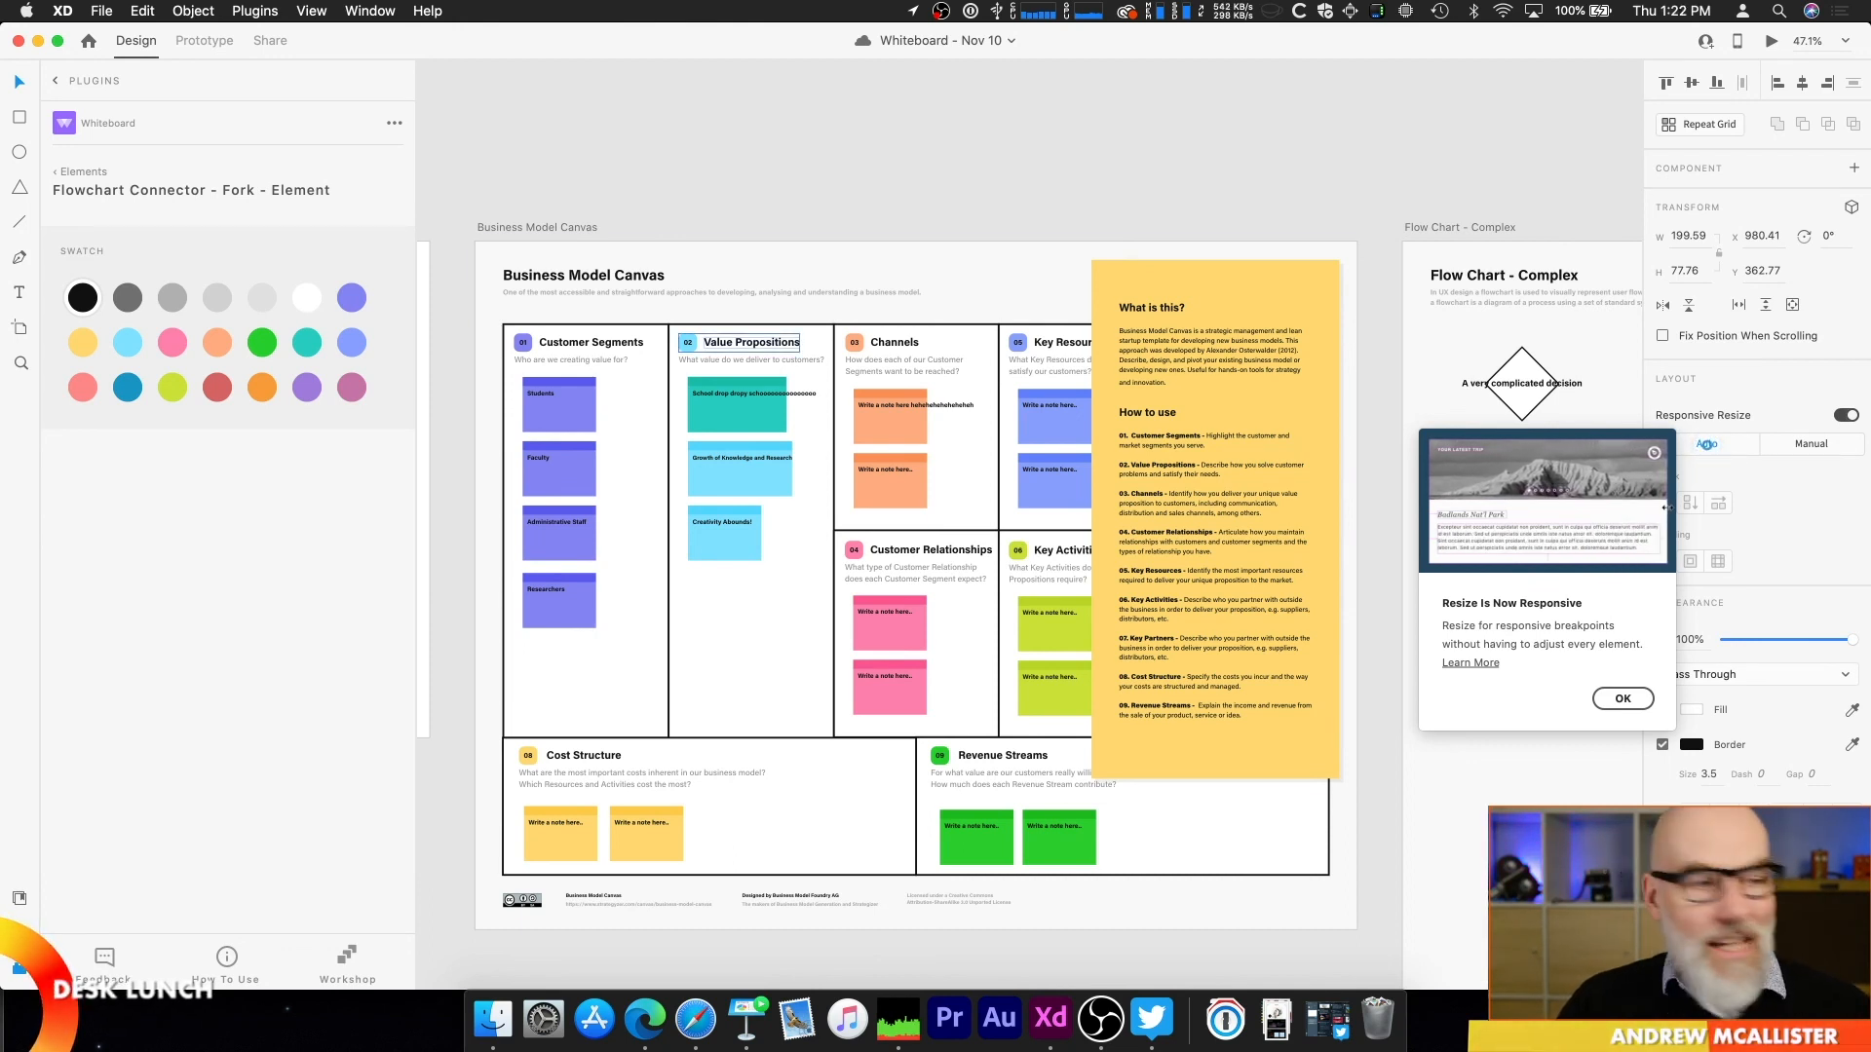
Step: Switch to the Keynote presentation and advance the Linky Links slide to reveal its second link
{"action": "key", "text": "super+Tab"}
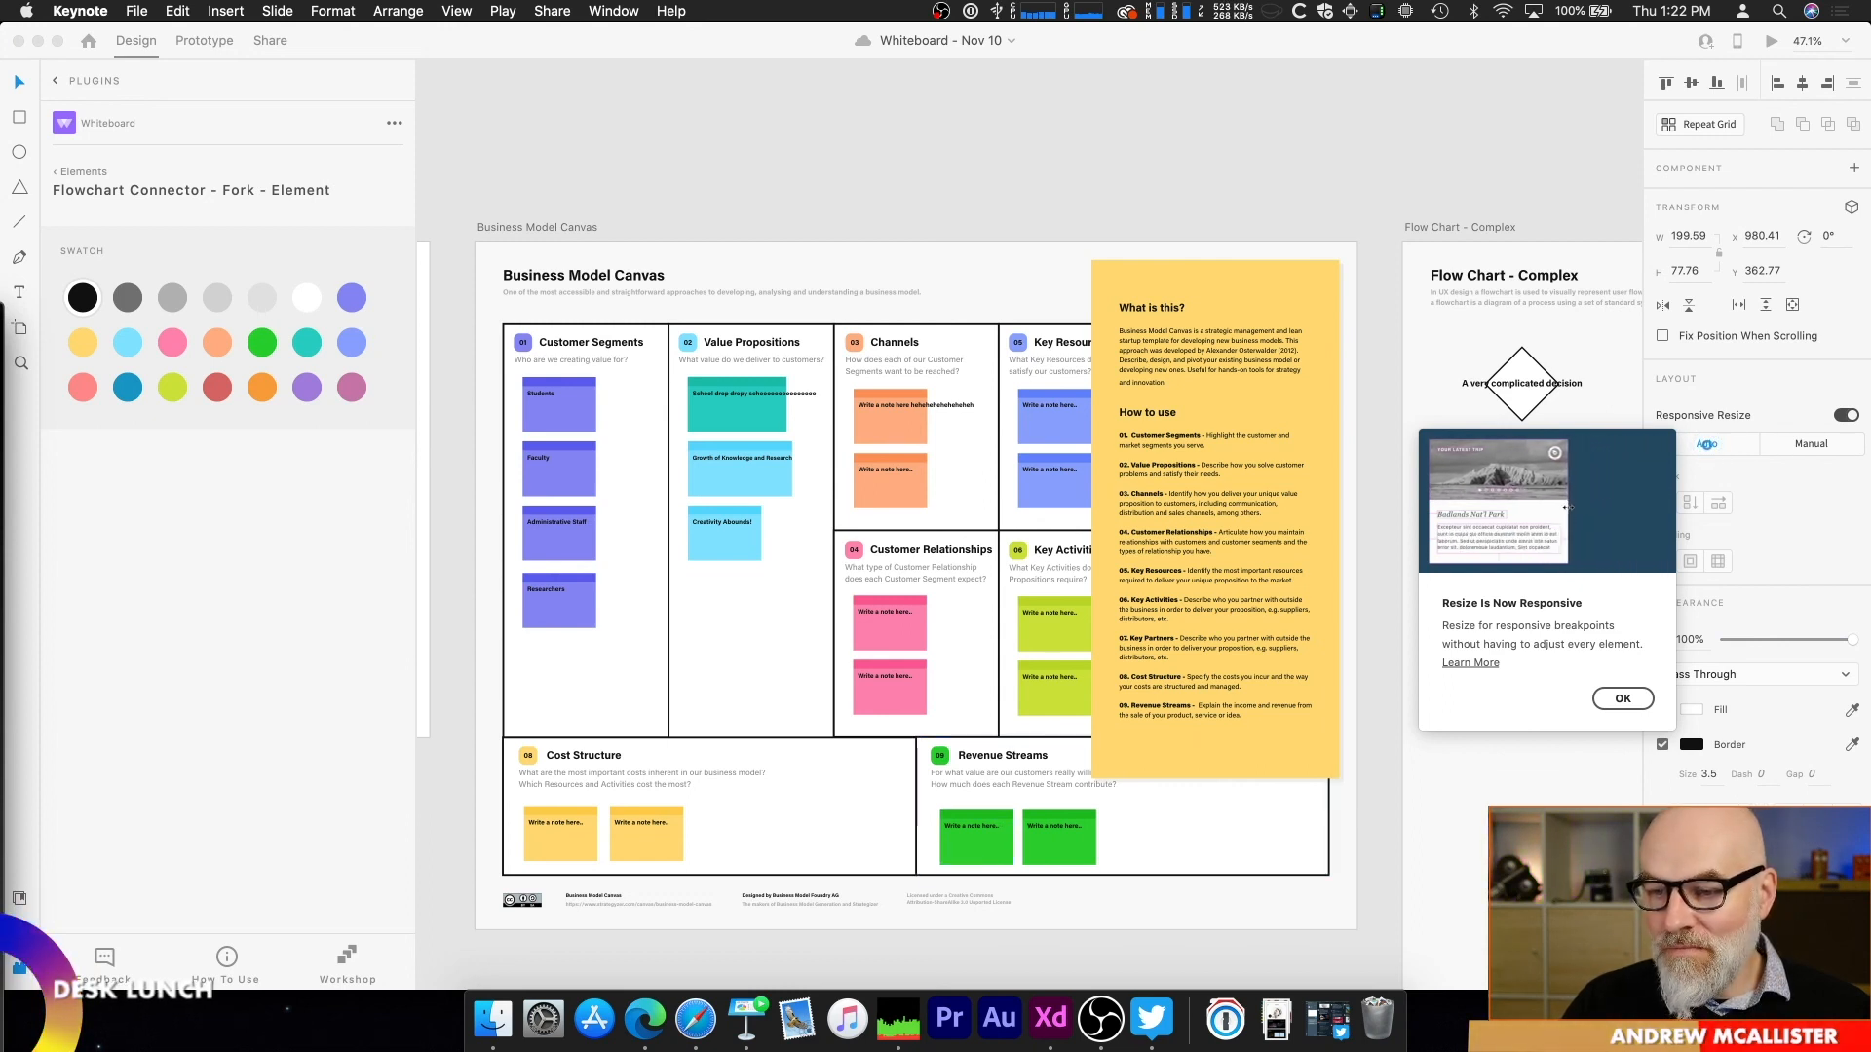
{"action": "key", "text": "super+Tab"}
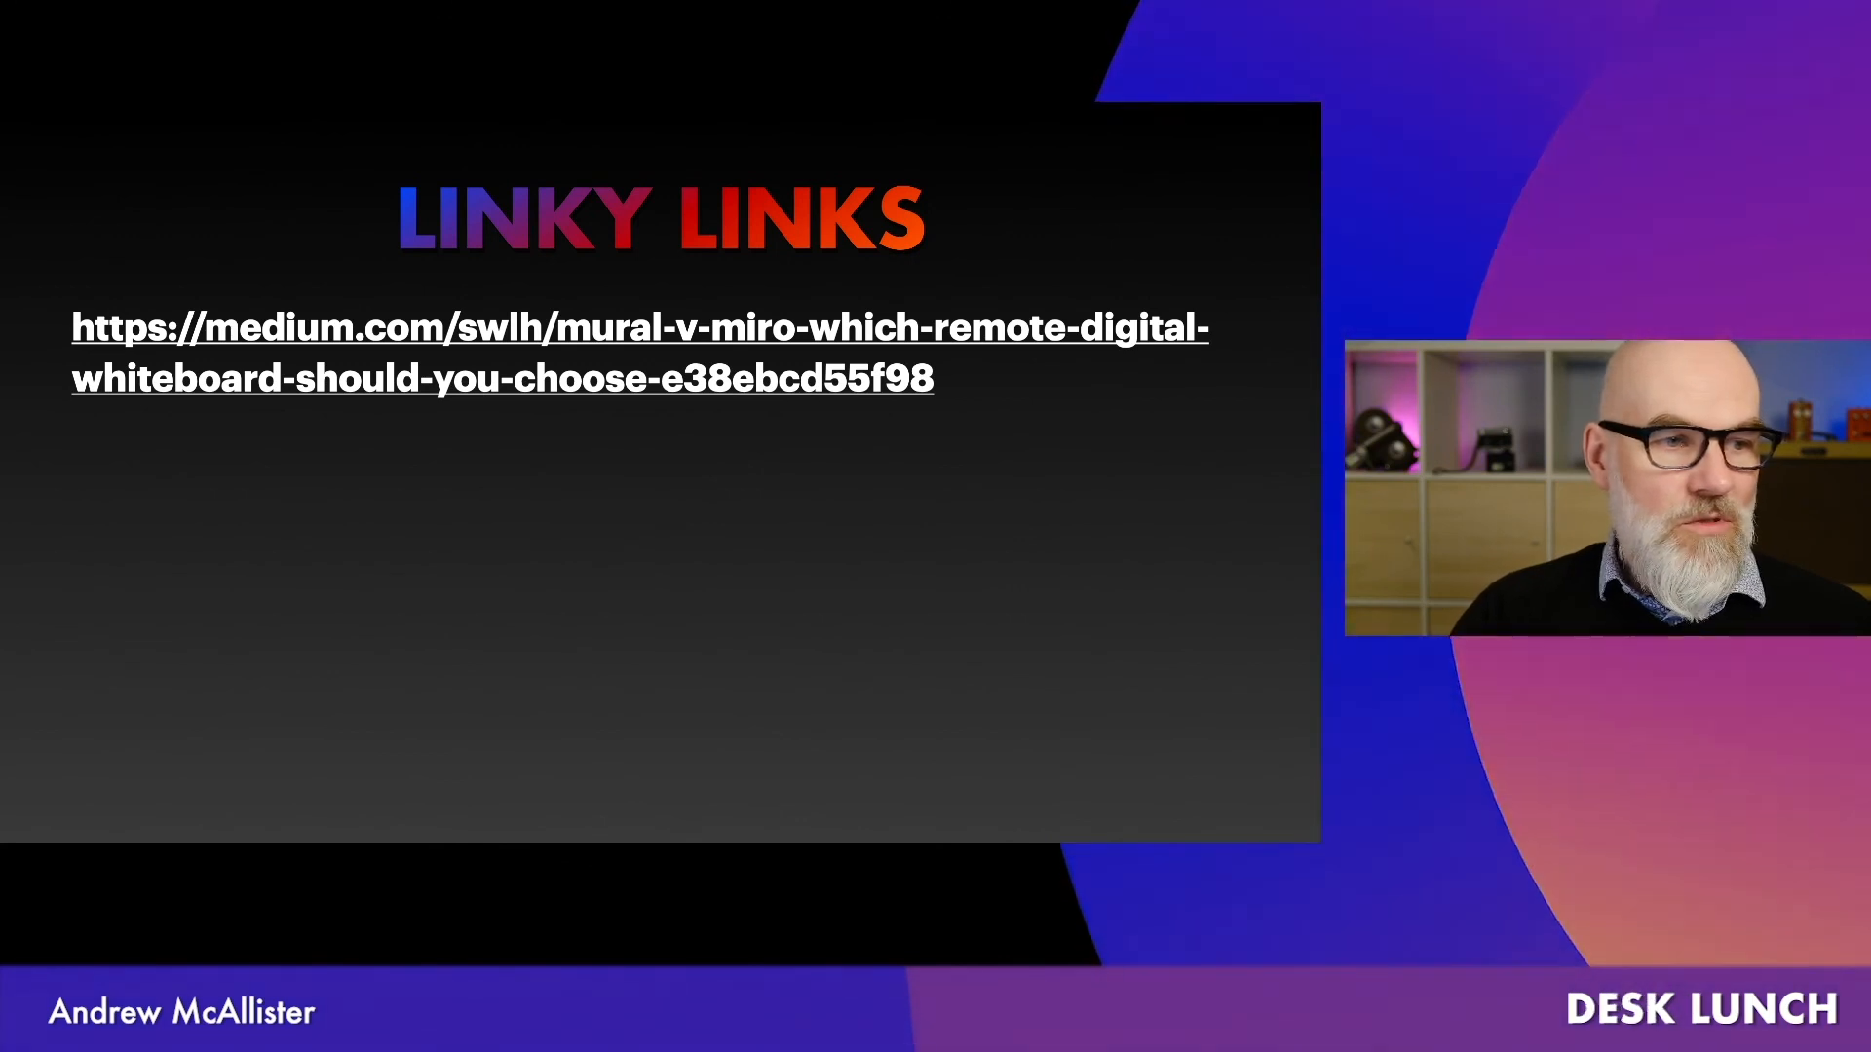
{"action": "key", "text": "Right"}
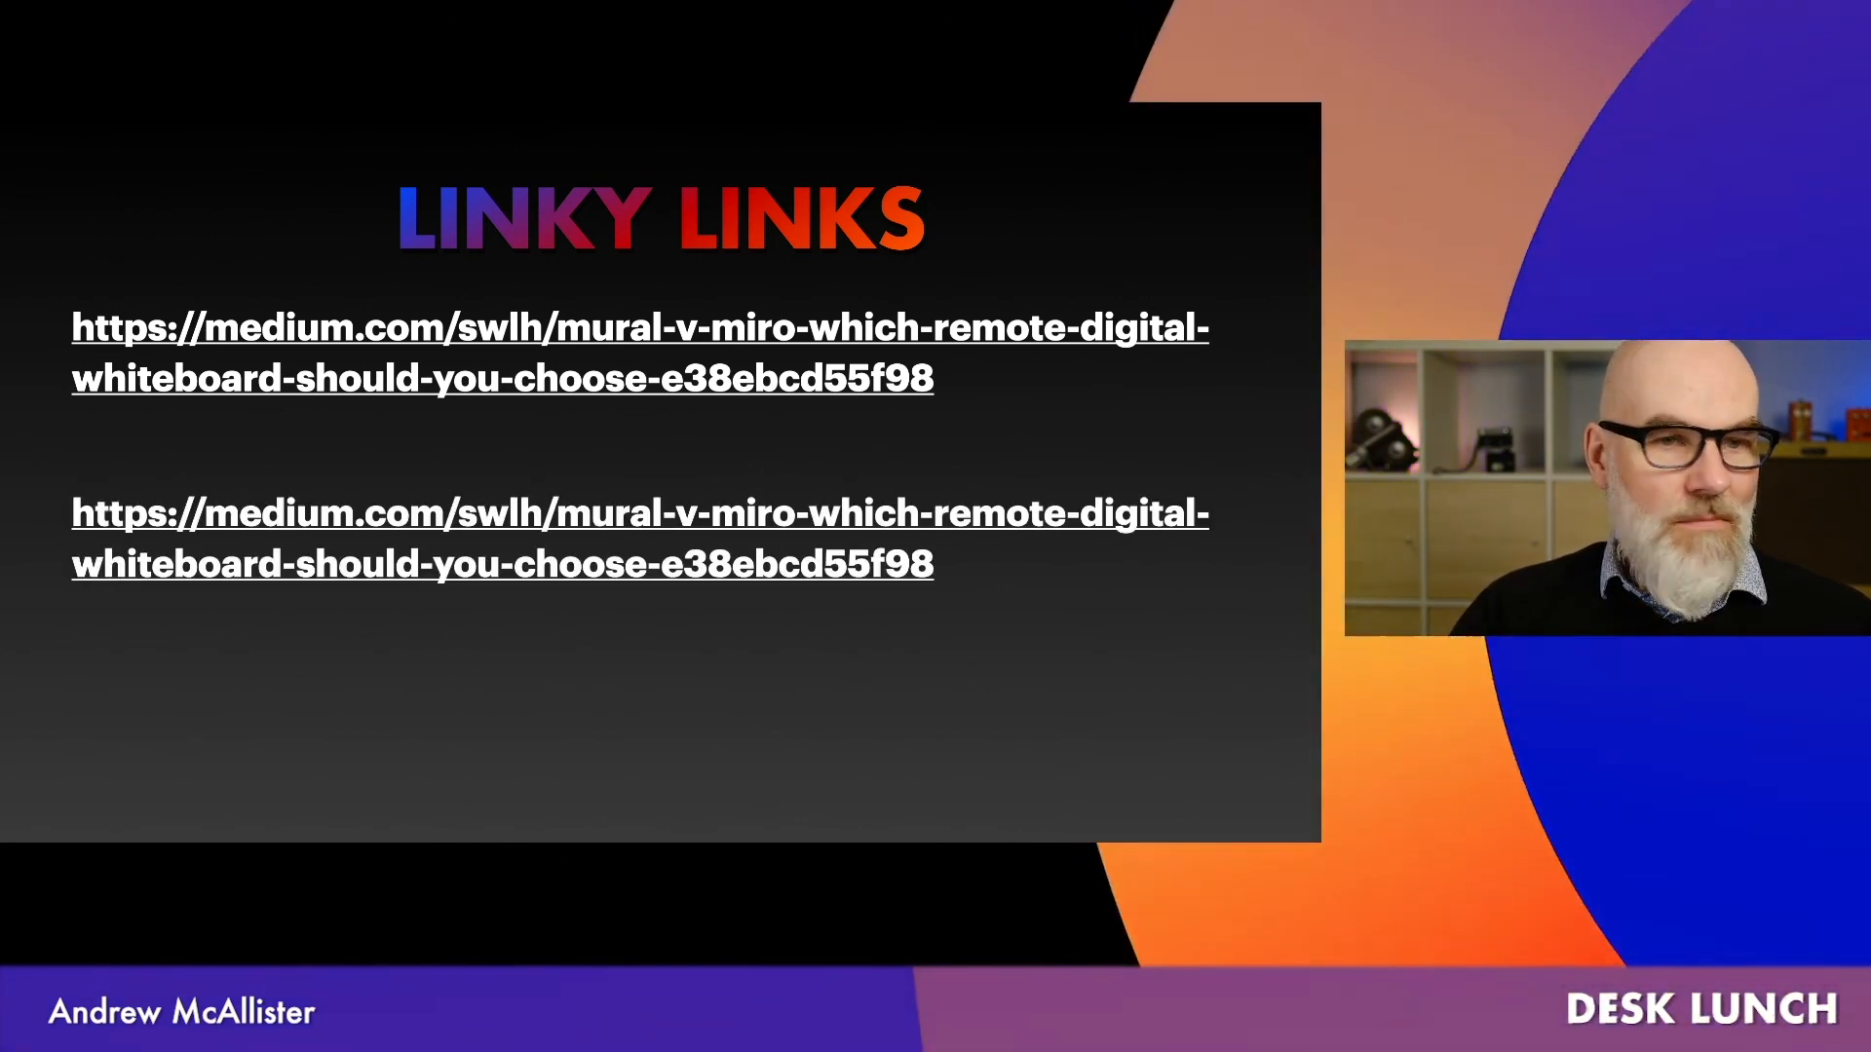